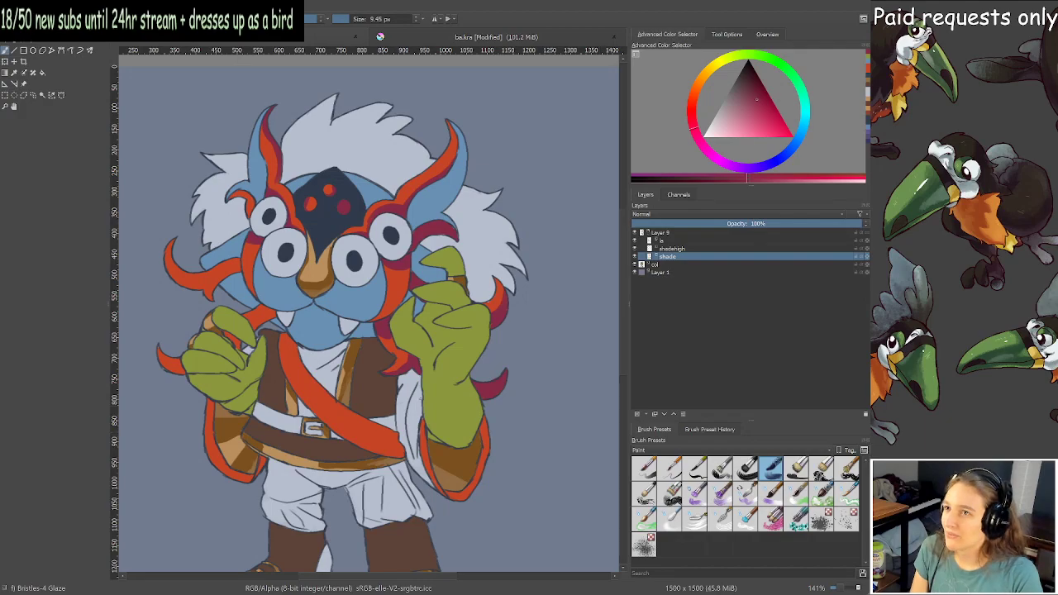
# Shade the red stripe beside the right-hand pair of eyes in dark crimson on the shade layer with a 31.61 px brush.
pyautogui.scroll(2, 421, 399)
pyautogui.moveTo(371, 128); pyautogui.dragTo(452, 218)
pyautogui.scroll(2, 451, 218)
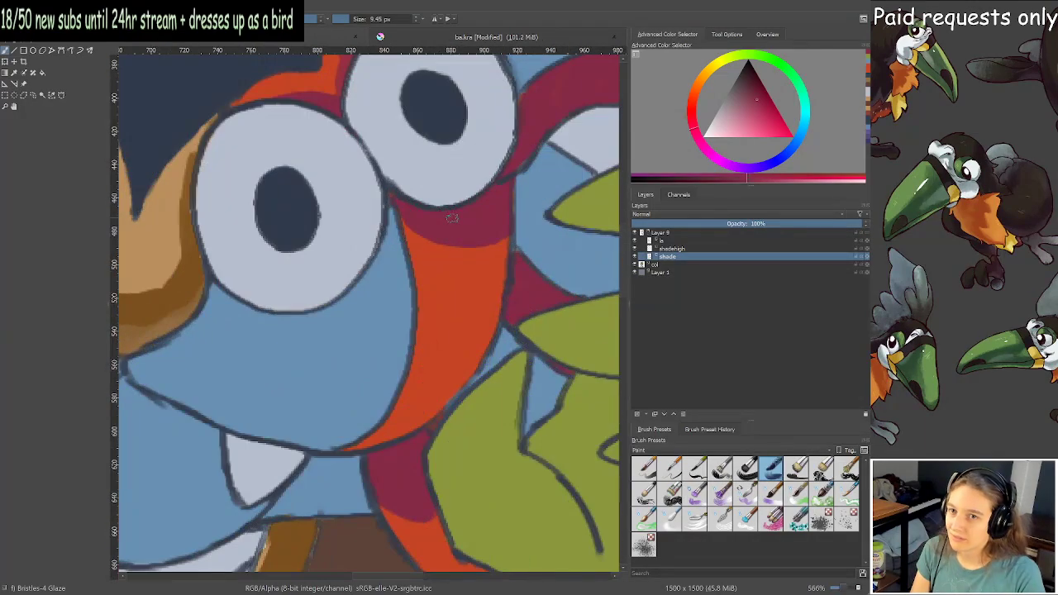
pyautogui.scroll(-4, 452, 217)
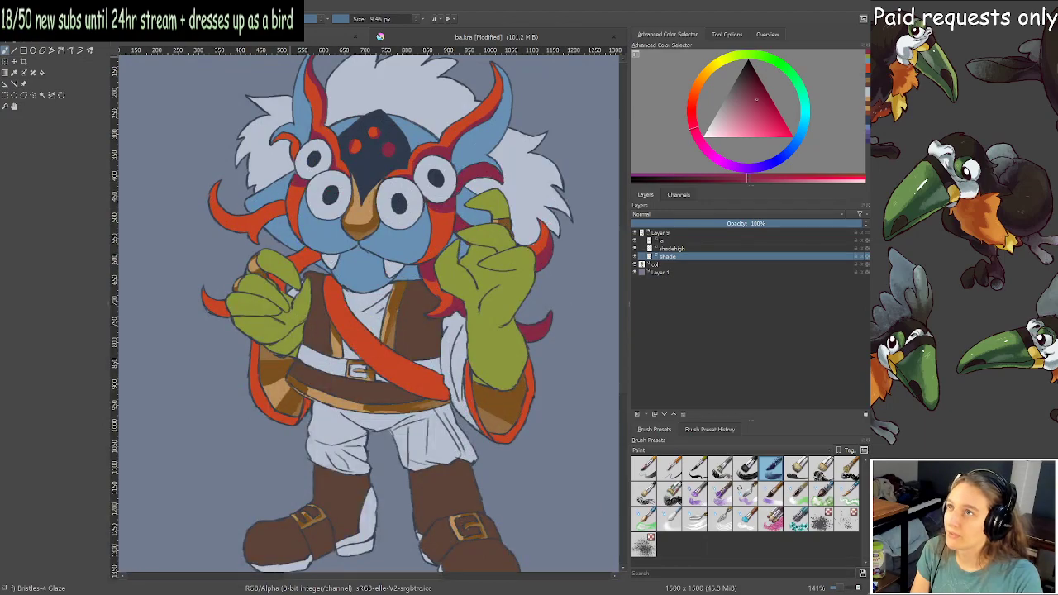
pyautogui.scroll(2, 403, 221)
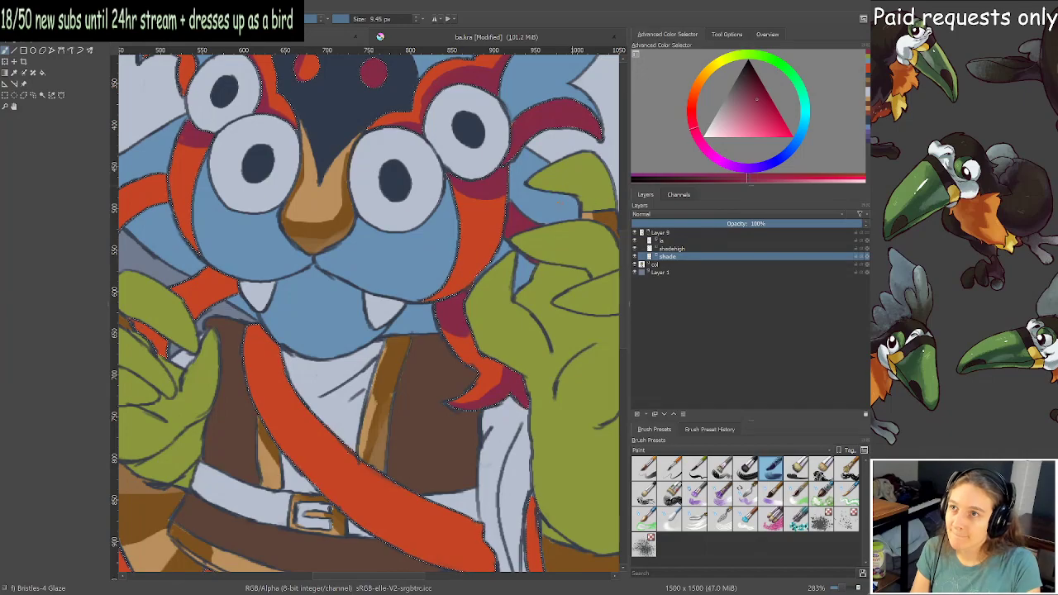
pyautogui.moveTo(513, 227); pyautogui.dragTo(522, 227)
pyautogui.moveTo(464, 195)
pyautogui.mouseDown()
pyautogui.moveTo(462, 268)
pyautogui.moveTo(484, 198)
pyautogui.moveTo(452, 283)
pyautogui.moveTo(493, 236)
pyautogui.moveTo(488, 221)
pyautogui.mouseUp()
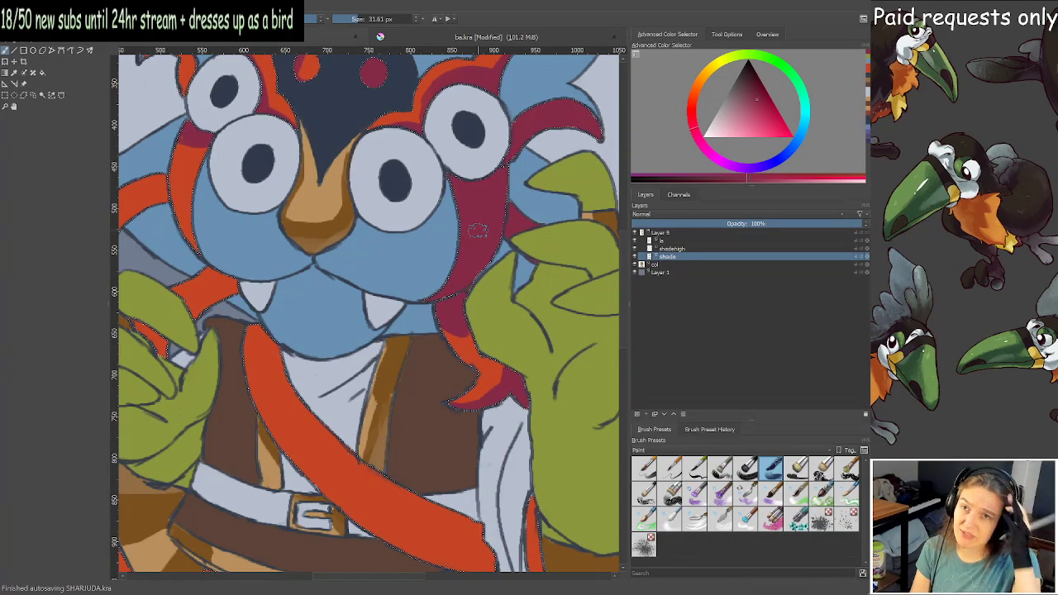
# Shade the small curled red marking beneath the left ear in dark crimson.
pyautogui.moveTo(224, 192); pyautogui.dragTo(345, 326)
pyautogui.scroll(1, 383, 219)
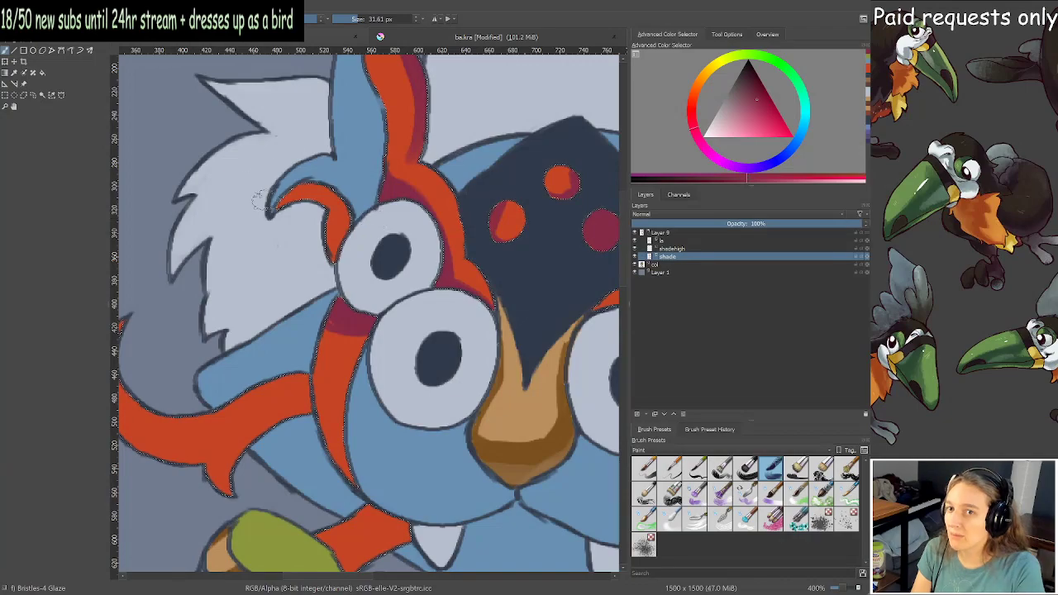
pyautogui.moveTo(285, 192)
pyautogui.mouseDown()
pyautogui.moveTo(306, 222)
pyautogui.moveTo(326, 226)
pyautogui.moveTo(327, 261)
pyautogui.mouseUp()
pyautogui.scroll(-2, 347, 306)
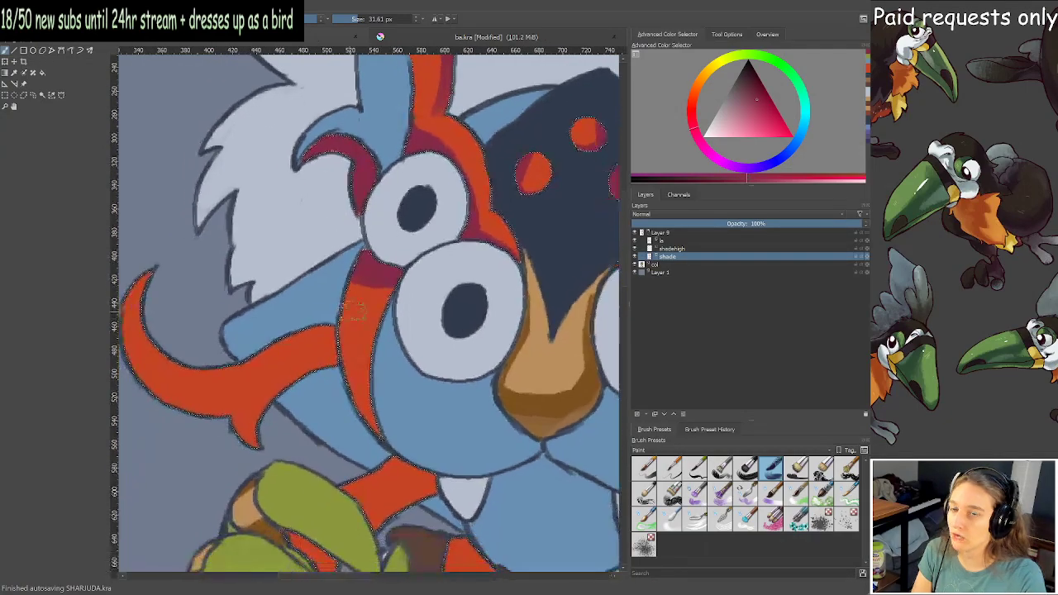
# Shade the base and lower edge of the large curved red whisker on the left cheek with a 17.85 px brush.
pyautogui.scroll(2, 430, 314)
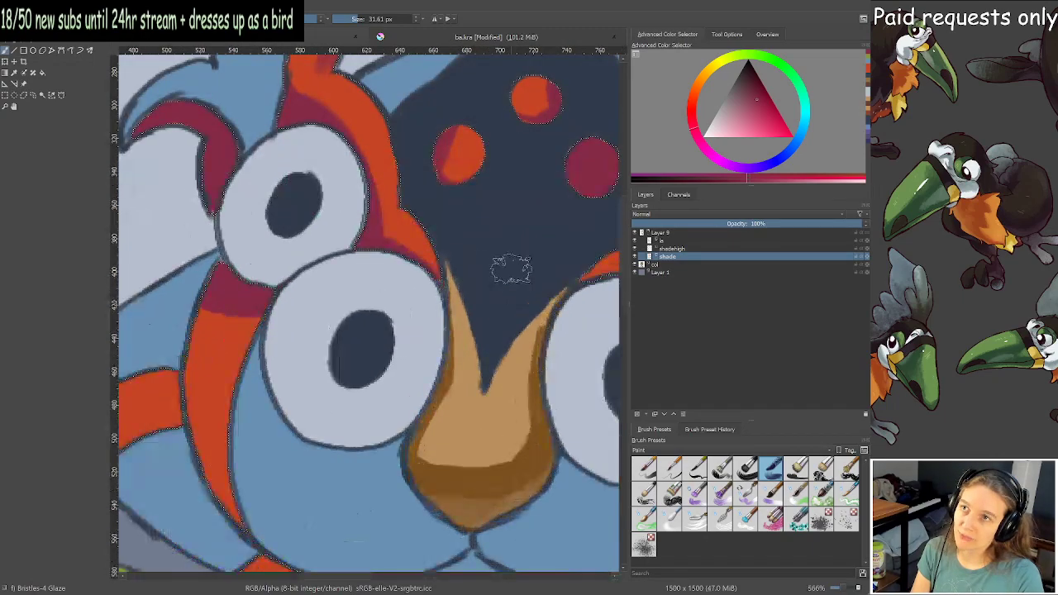
pyautogui.scroll(-1, 405, 304)
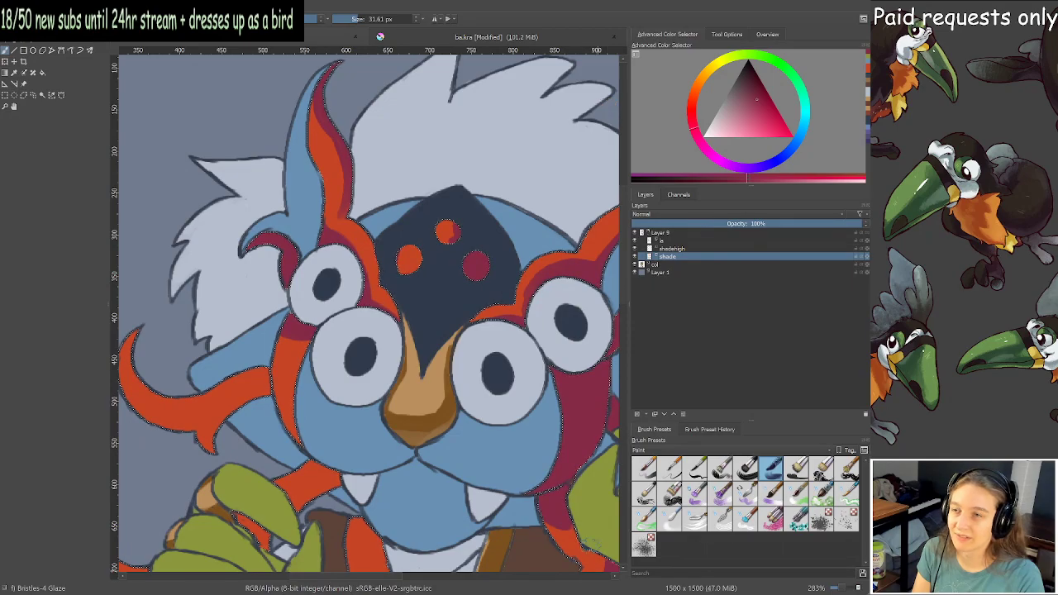
pyautogui.scroll(-1, 456, 404)
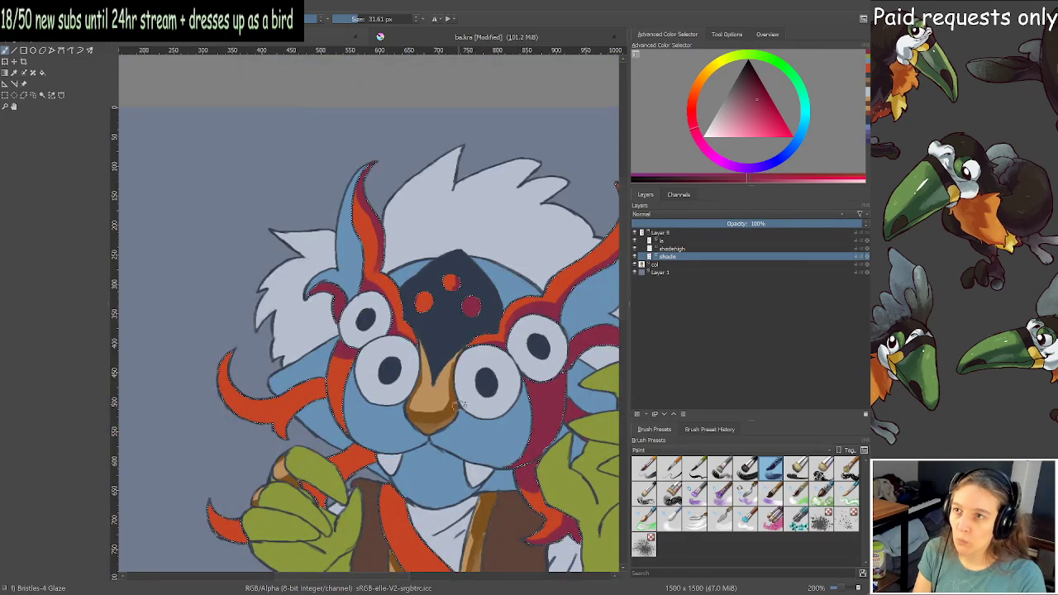
pyautogui.moveTo(438, 423); pyautogui.dragTo(417, 326)
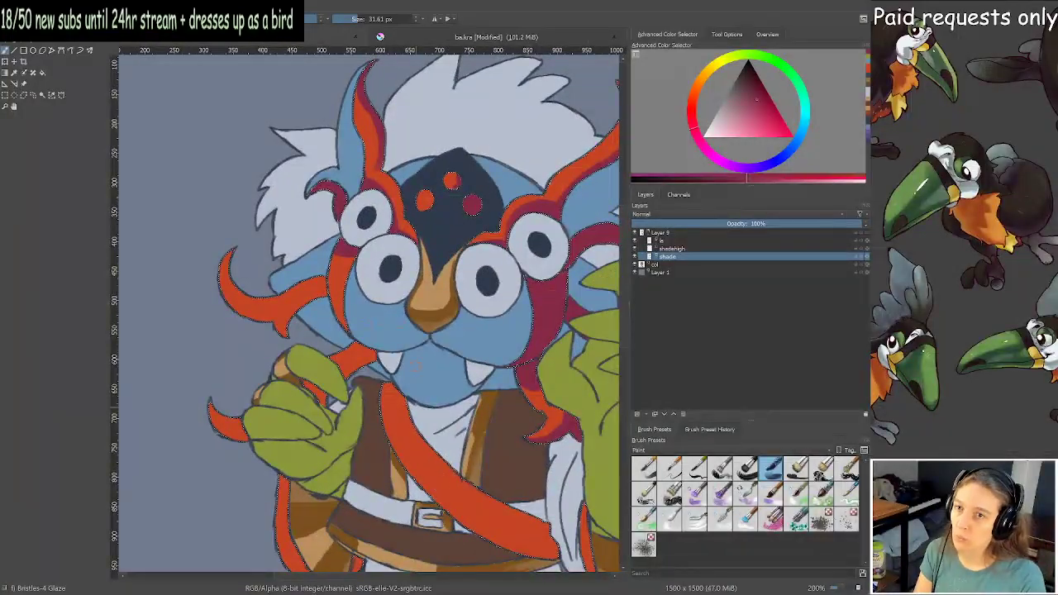
pyautogui.scroll(2, 362, 318)
pyautogui.moveTo(317, 295); pyautogui.dragTo(415, 347)
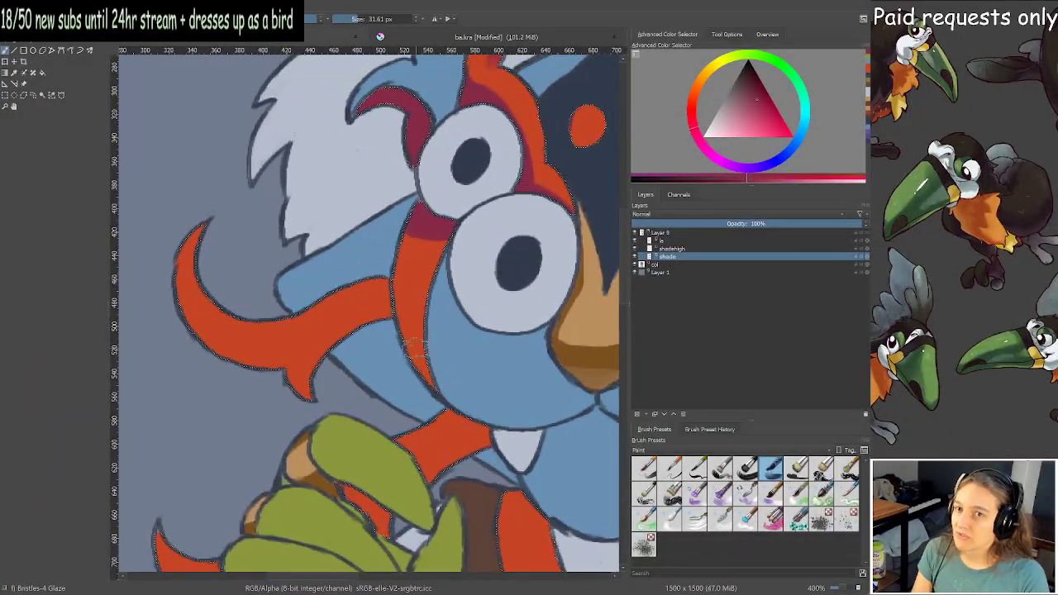
pyautogui.moveTo(366, 255); pyautogui.dragTo(351, 255)
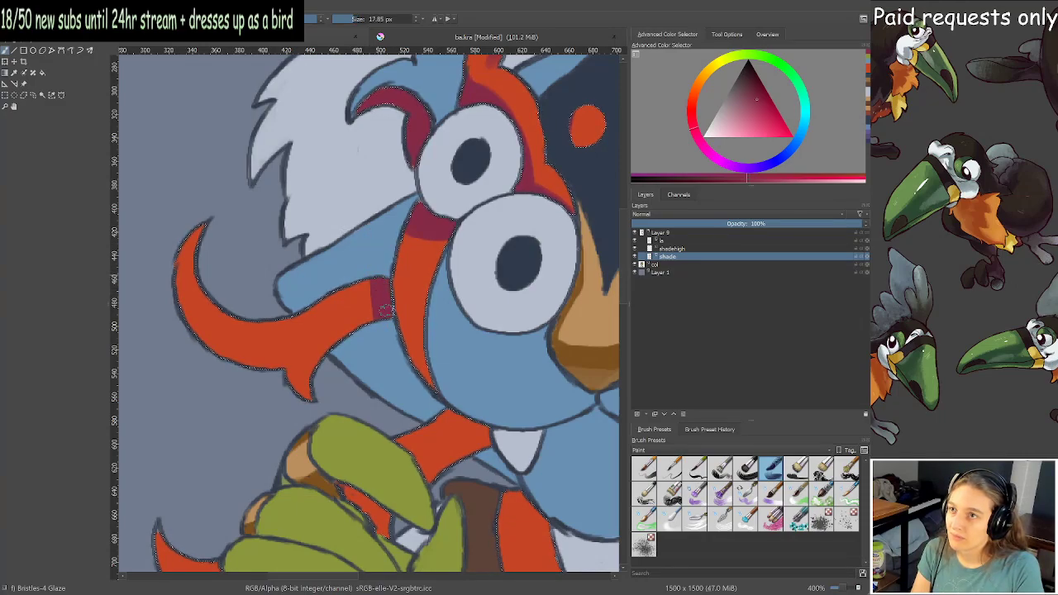
pyautogui.moveTo(366, 322); pyautogui.dragTo(357, 347)
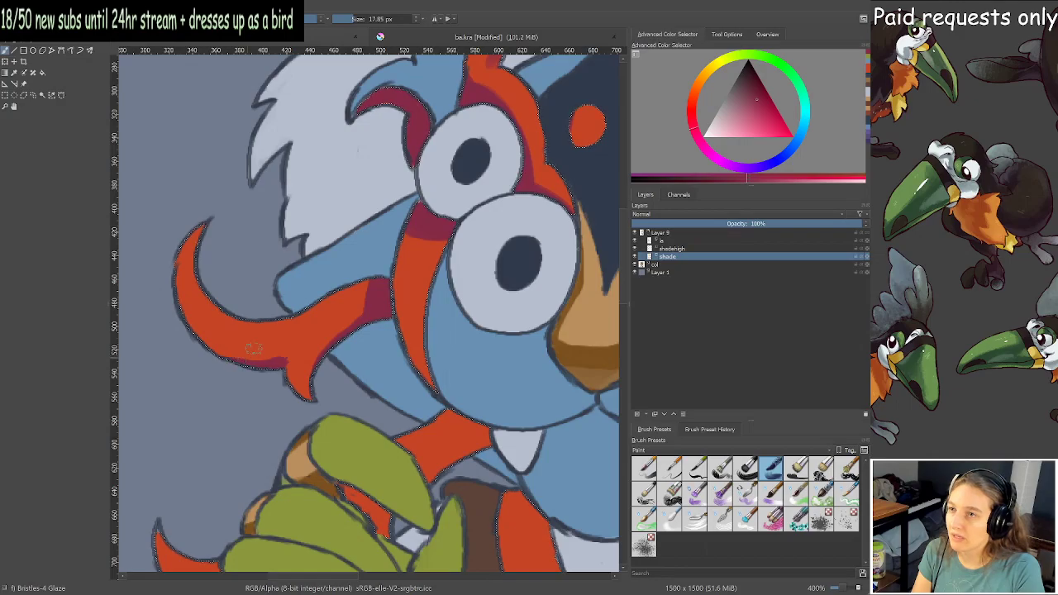
# Shade the red strand below the left cheek and the lower edge of the curl behind the left hand in dark crimson.
pyautogui.scroll(-3, 253, 347)
pyautogui.scroll(2, 347, 380)
pyautogui.scroll(-1, 343, 392)
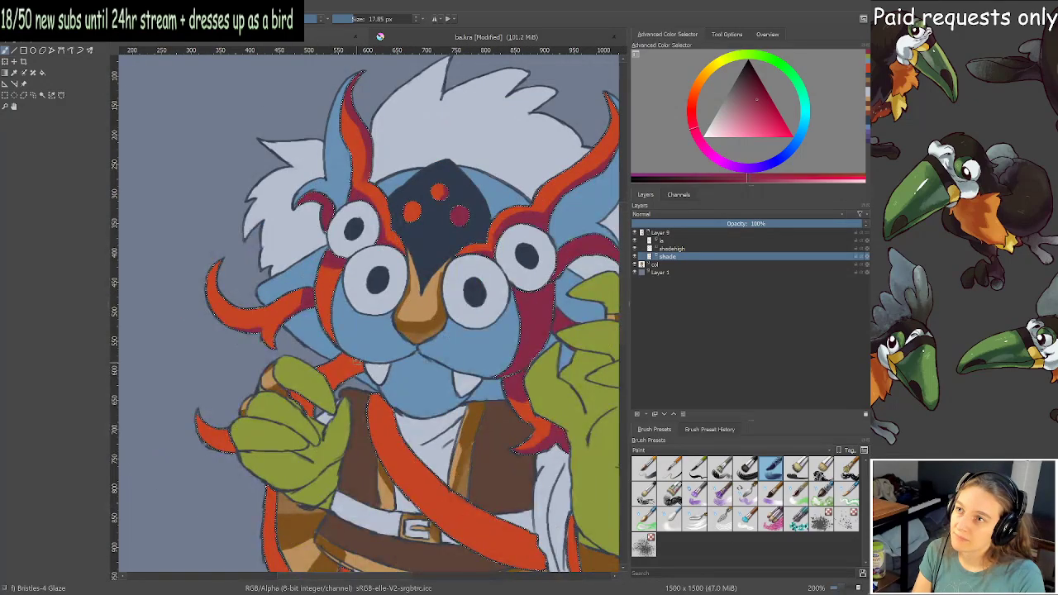
pyautogui.moveTo(340, 393); pyautogui.dragTo(174, 346)
pyautogui.scroll(2, 173, 347)
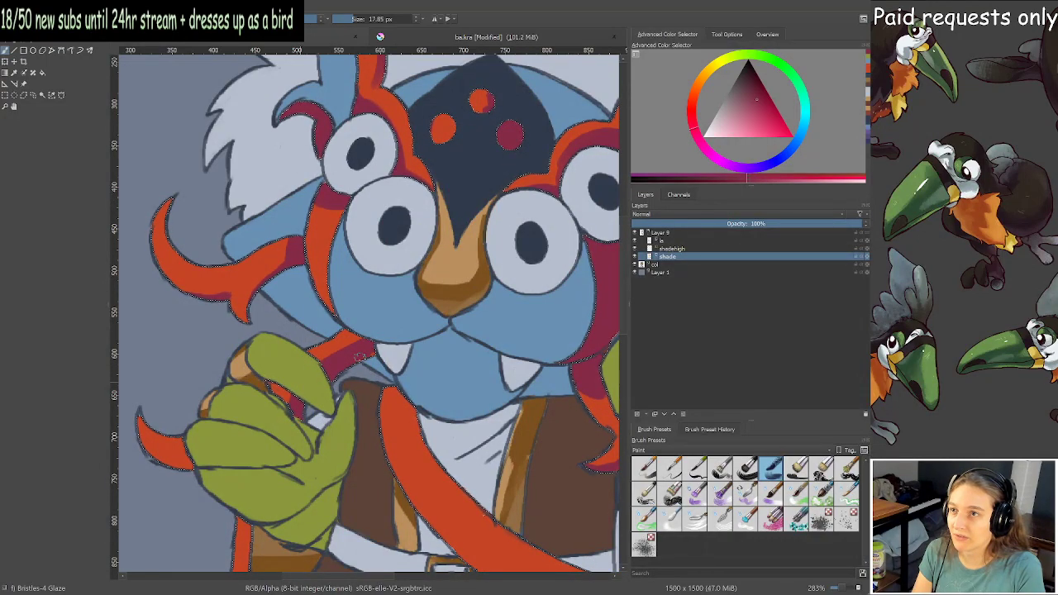
pyautogui.moveTo(353, 339); pyautogui.dragTo(331, 341)
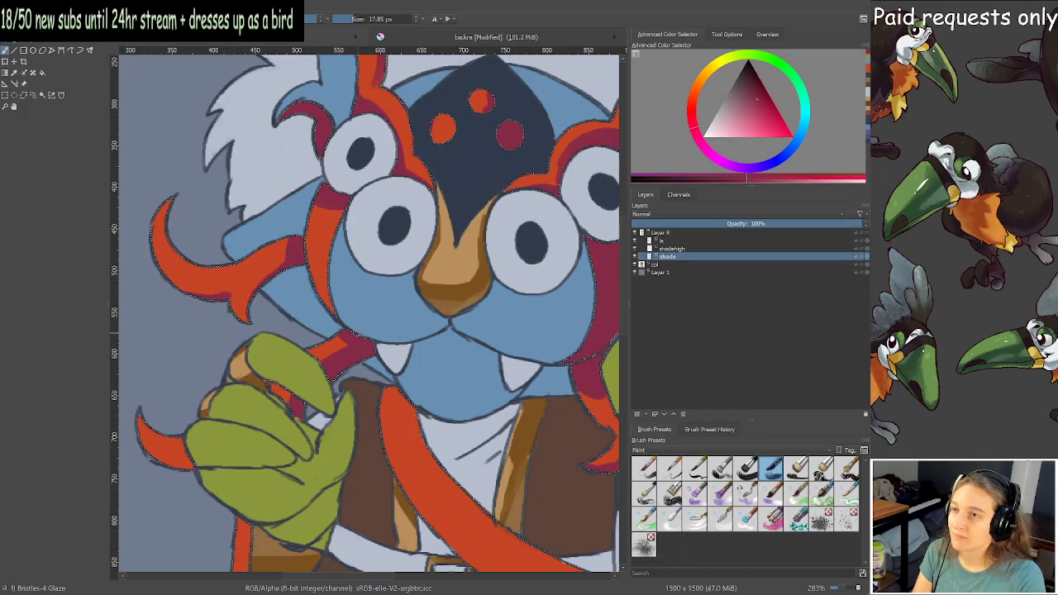
pyautogui.moveTo(130, 445); pyautogui.dragTo(174, 357)
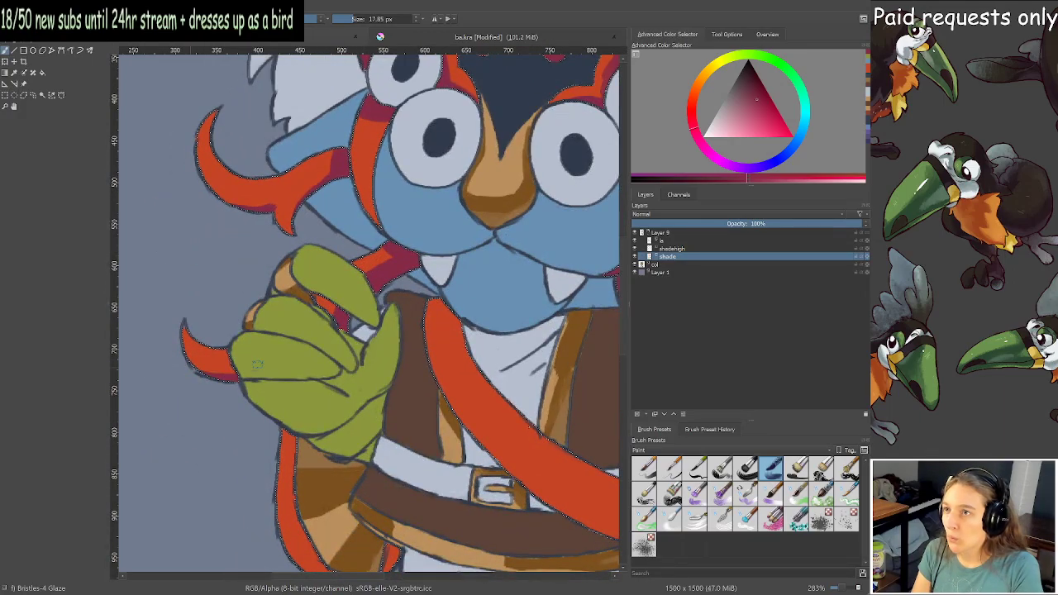
# Shade the upper edge of the red chest sash in dark crimson with a 47.06 px brush.
pyautogui.scroll(-2, 289, 363)
pyautogui.moveTo(343, 342)
pyautogui.mouseDown()
pyautogui.moveTo(272, 307)
pyautogui.moveTo(321, 328)
pyautogui.mouseUp()
pyautogui.scroll(1, 272, 307)
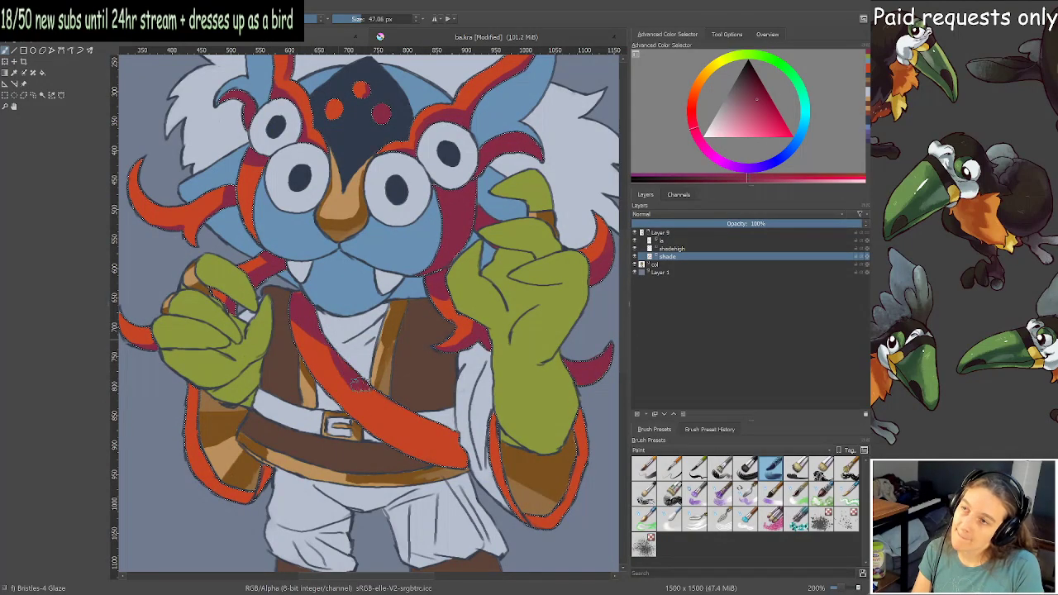
pyautogui.moveTo(449, 436); pyautogui.dragTo(454, 432)
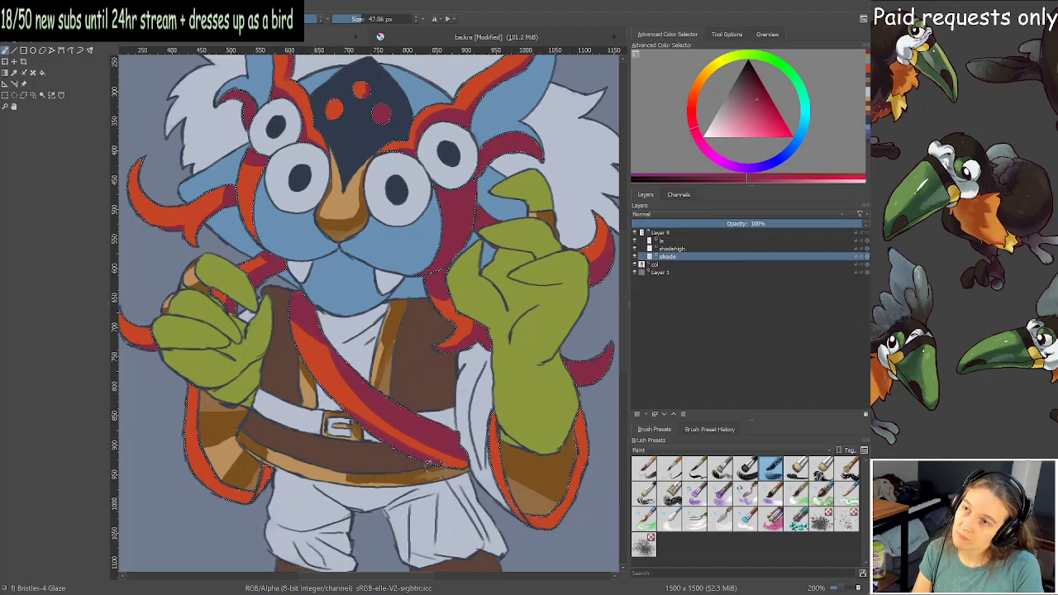
# Undo the last sash stroke and rework the crimson shading across the sash's lower end.
pyautogui.hotkey('ctrl', 'z')
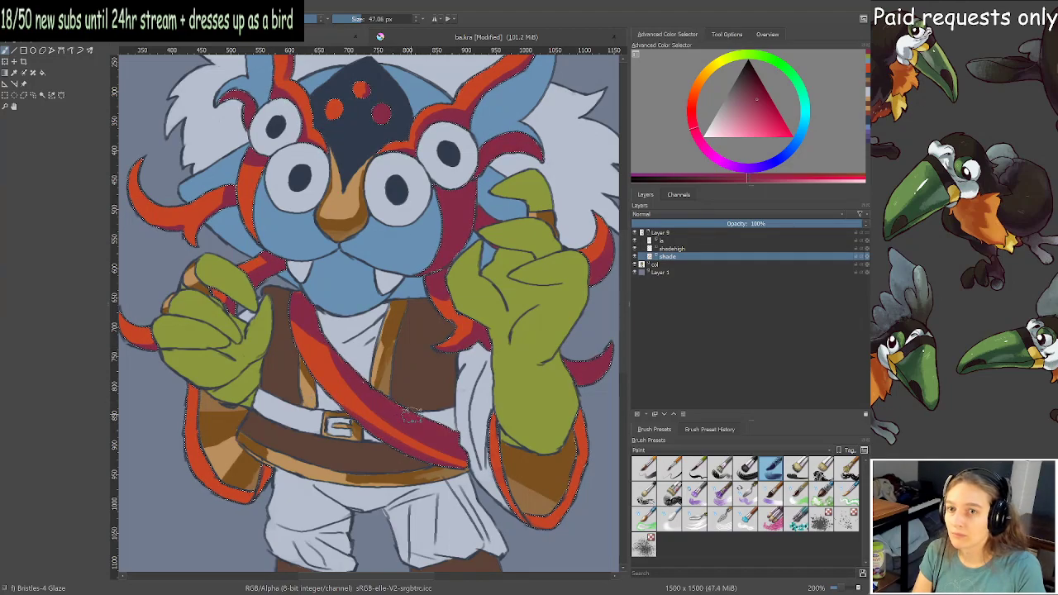
pyautogui.scroll(-4, 401, 413)
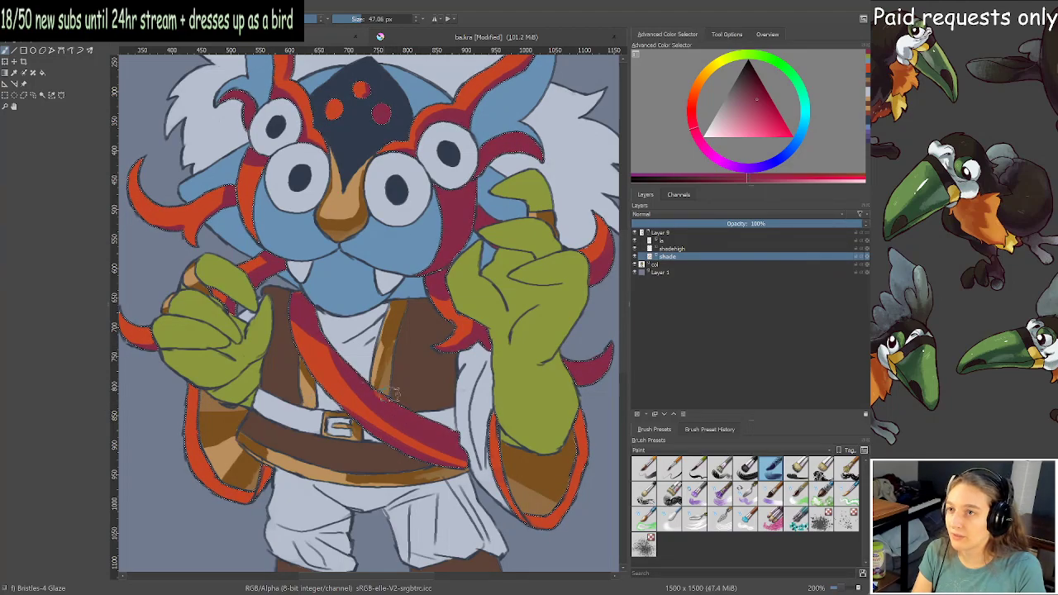
pyautogui.scroll(4, 413, 402)
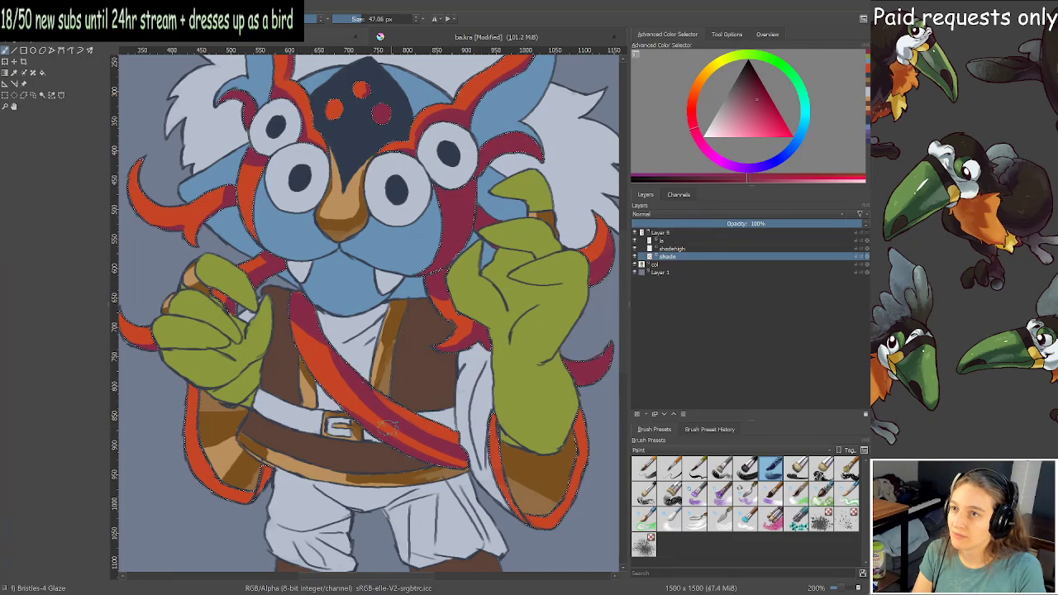
pyautogui.moveTo(453, 450); pyautogui.dragTo(439, 453)
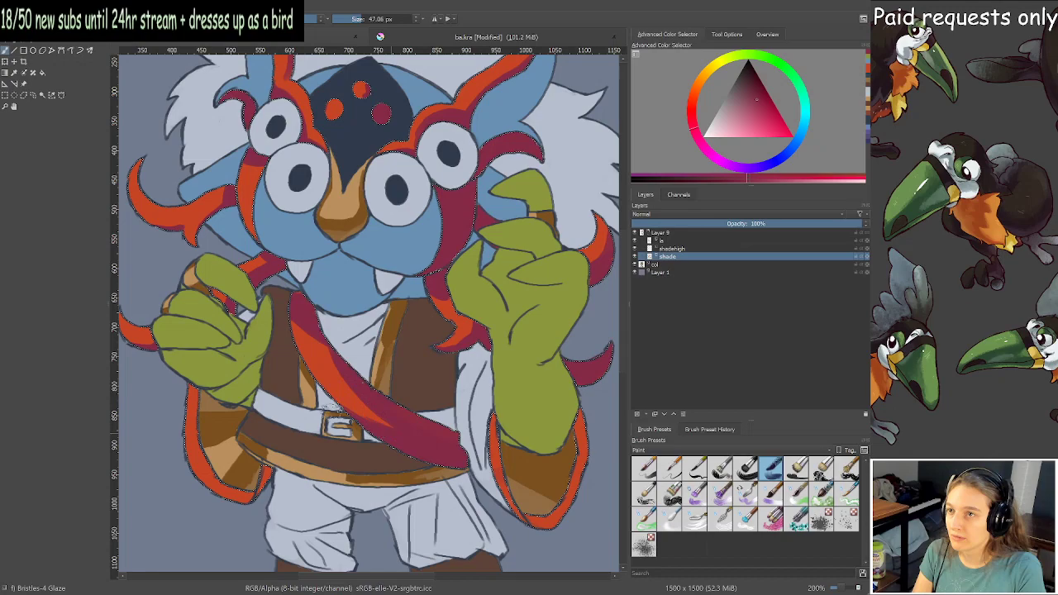
pyautogui.moveTo(371, 424); pyautogui.dragTo(360, 427)
pyautogui.hotkey('ctrl', 'z')
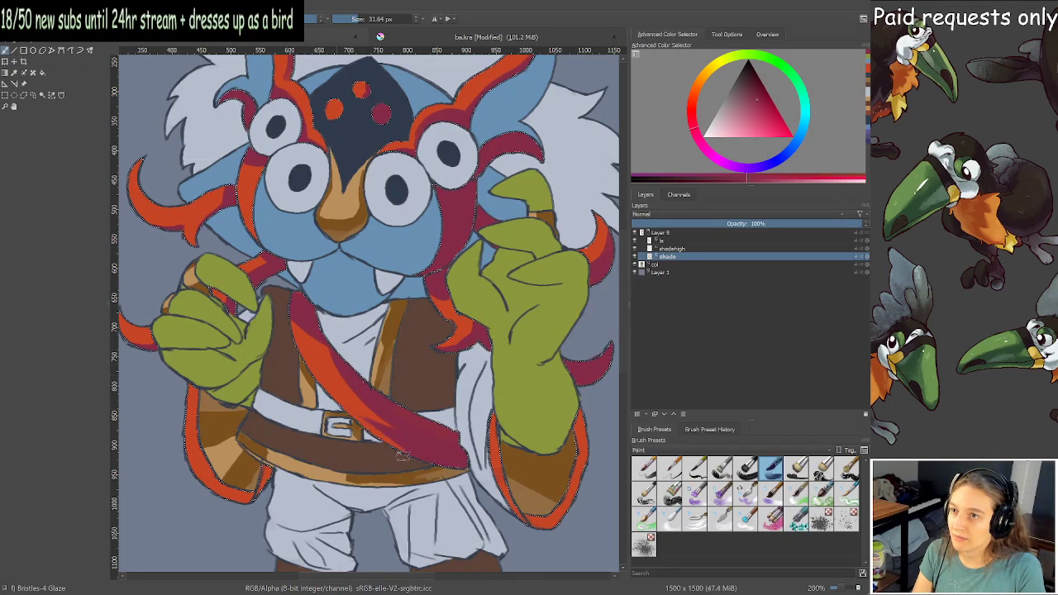
# Shade the red trim around the right sleeve cuff in dark crimson with a 51.36 px brush.
pyautogui.scroll(-3, 410, 441)
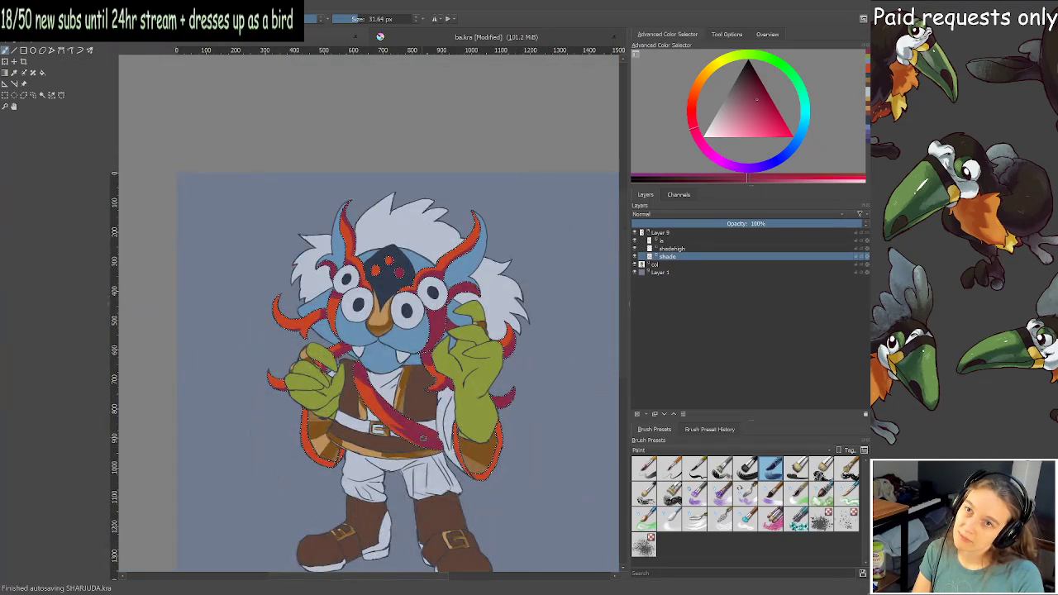
pyautogui.moveTo(435, 423); pyautogui.dragTo(426, 390)
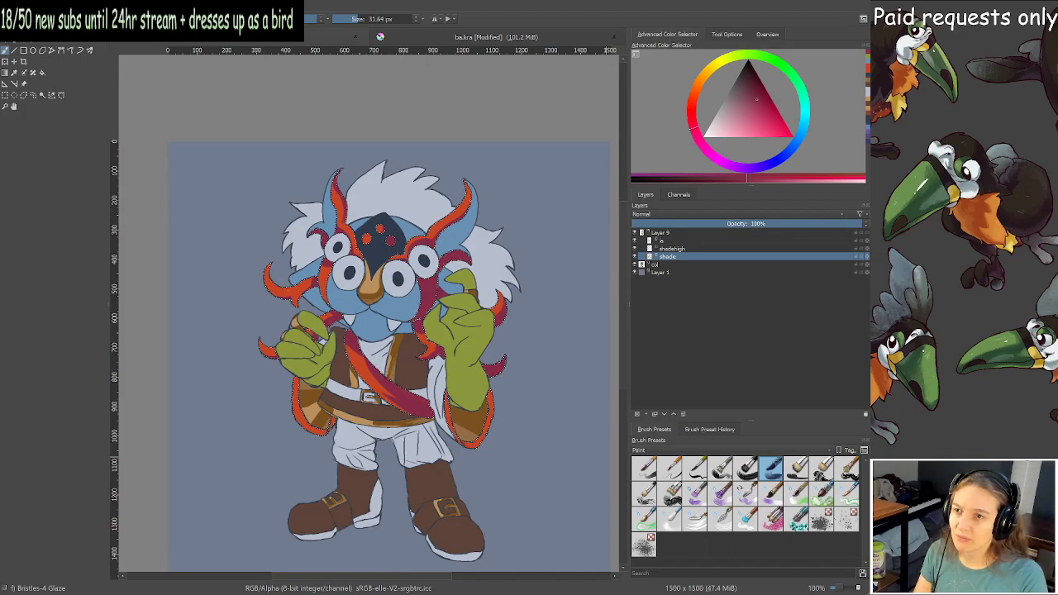
pyautogui.moveTo(446, 398); pyautogui.dragTo(446, 392)
pyautogui.moveTo(494, 352); pyautogui.dragTo(460, 397)
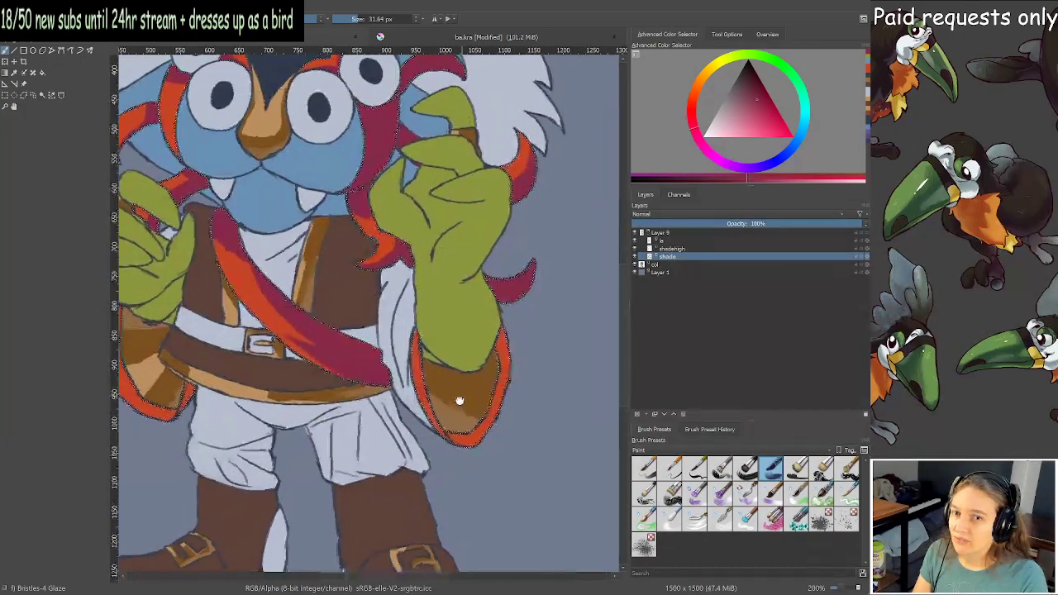
pyautogui.scroll(1, 465, 397)
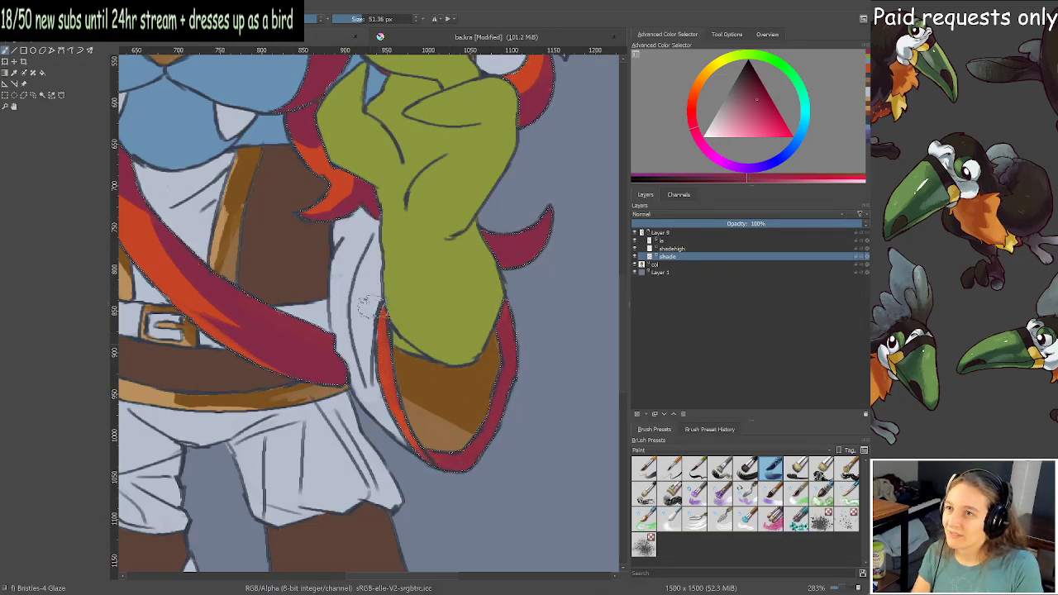
# Shade the red trim around the left sleeve cuff in dark crimson, keeping lit red bands along its lower curve.
pyautogui.scroll(-3, 398, 438)
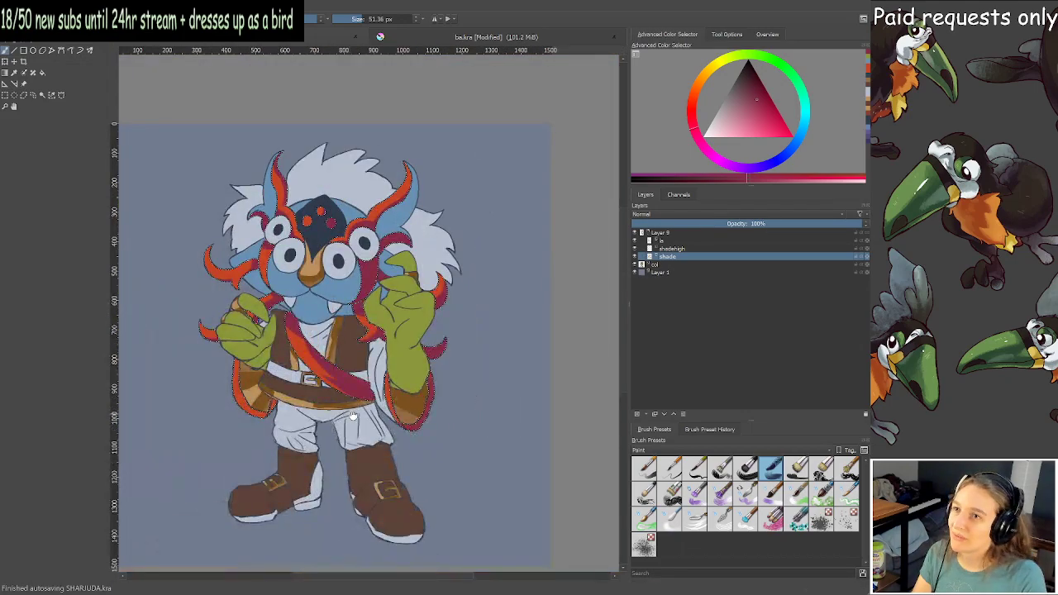
pyautogui.scroll(3, 213, 381)
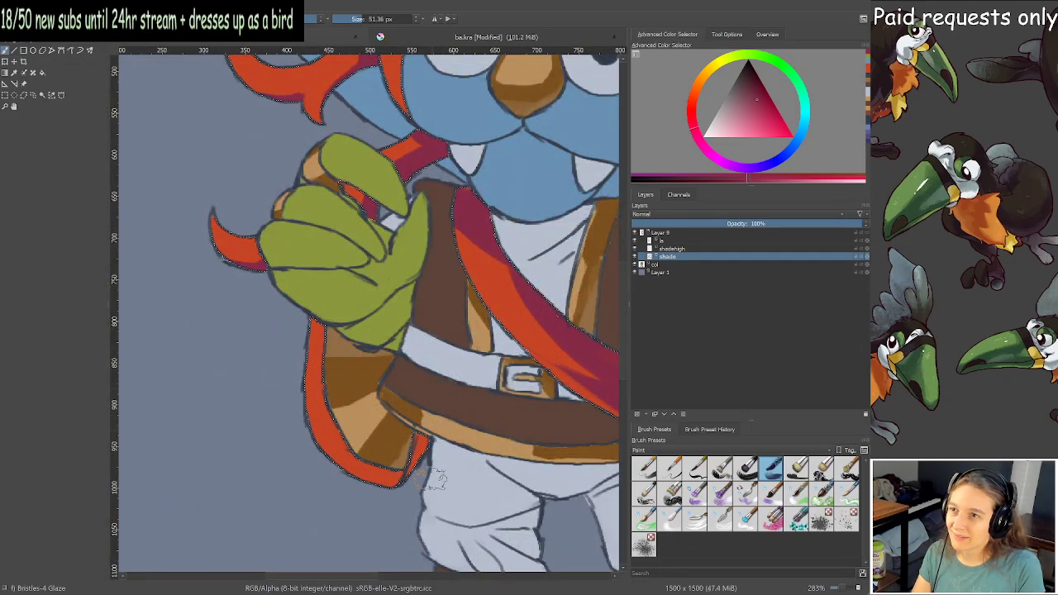
pyautogui.moveTo(423, 476); pyautogui.dragTo(428, 450)
pyautogui.moveTo(314, 330); pyautogui.dragTo(417, 461)
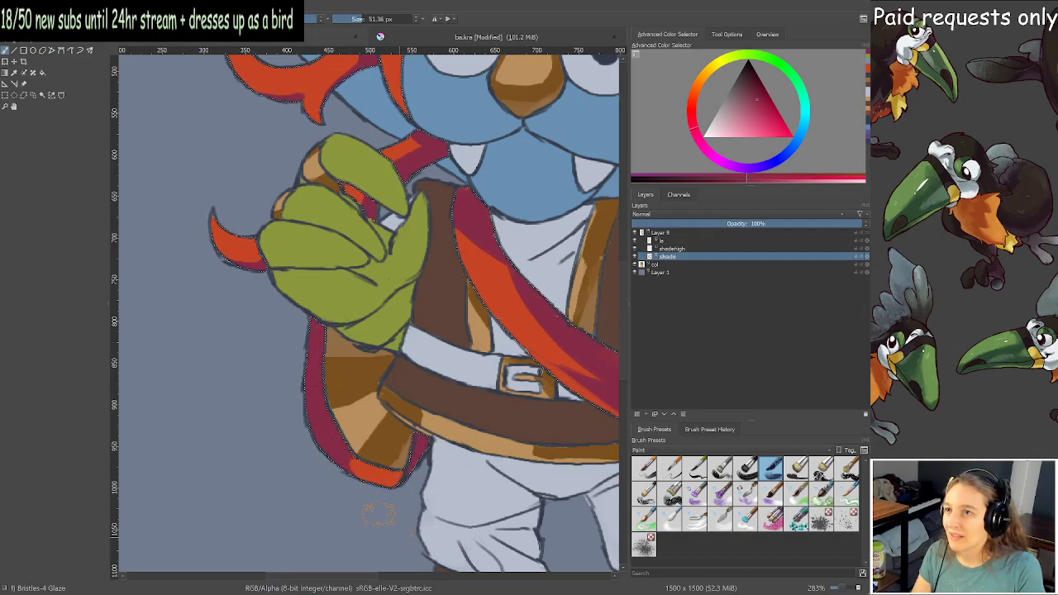
pyautogui.moveTo(349, 450); pyautogui.dragTo(365, 471)
pyautogui.moveTo(316, 436); pyautogui.dragTo(342, 442)
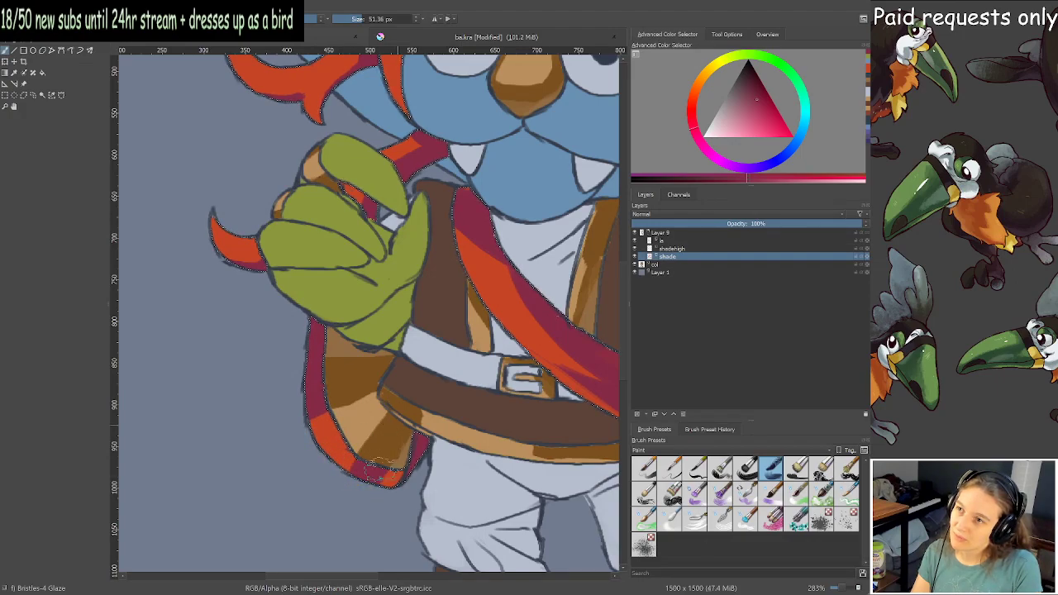
pyautogui.scroll(-2, 438, 433)
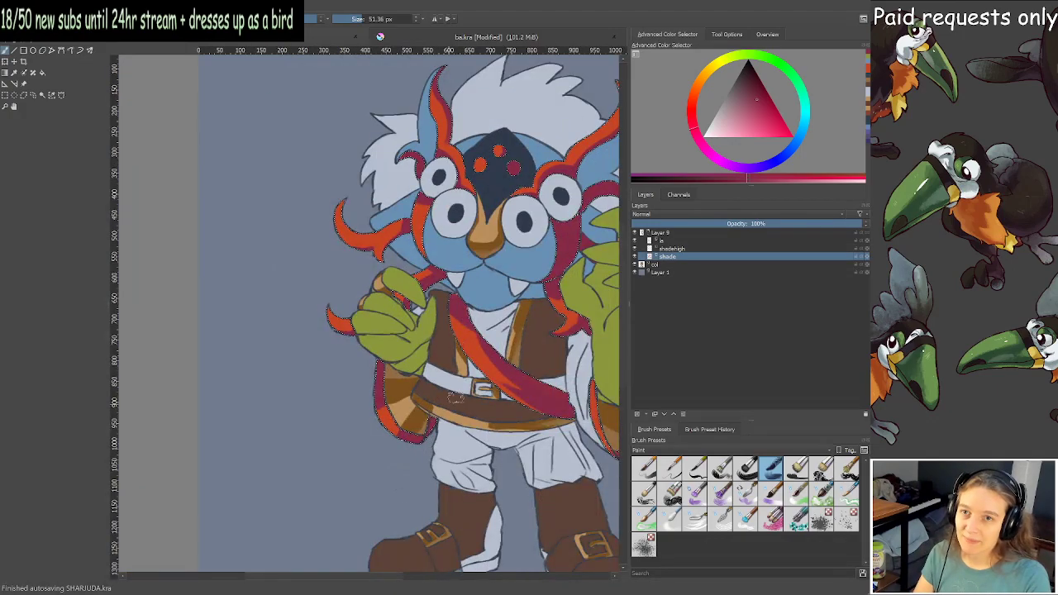
pyautogui.moveTo(407, 389); pyautogui.dragTo(383, 386)
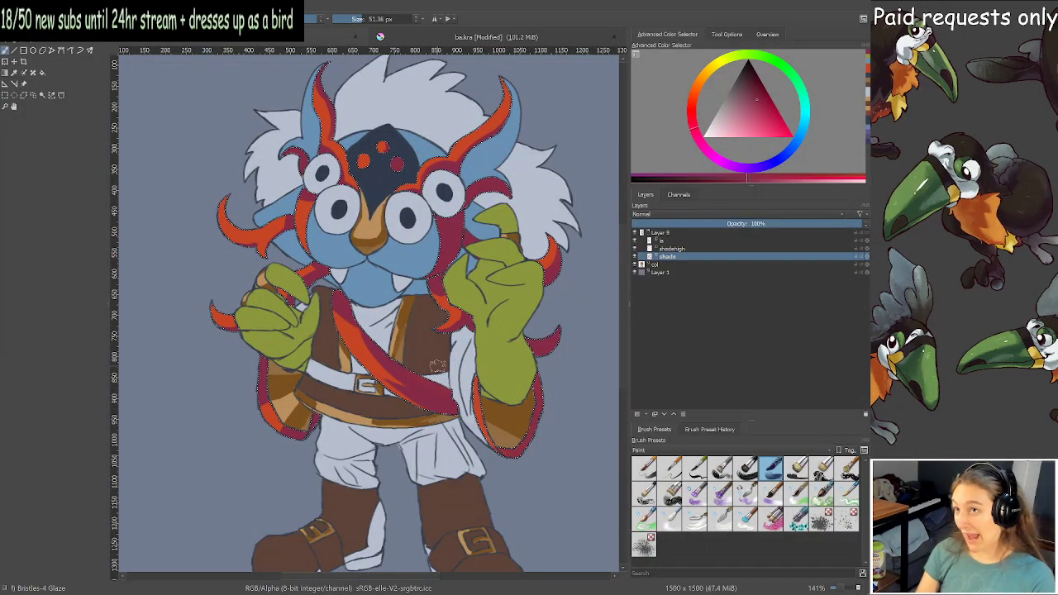
pyautogui.scroll(-1, 469, 269)
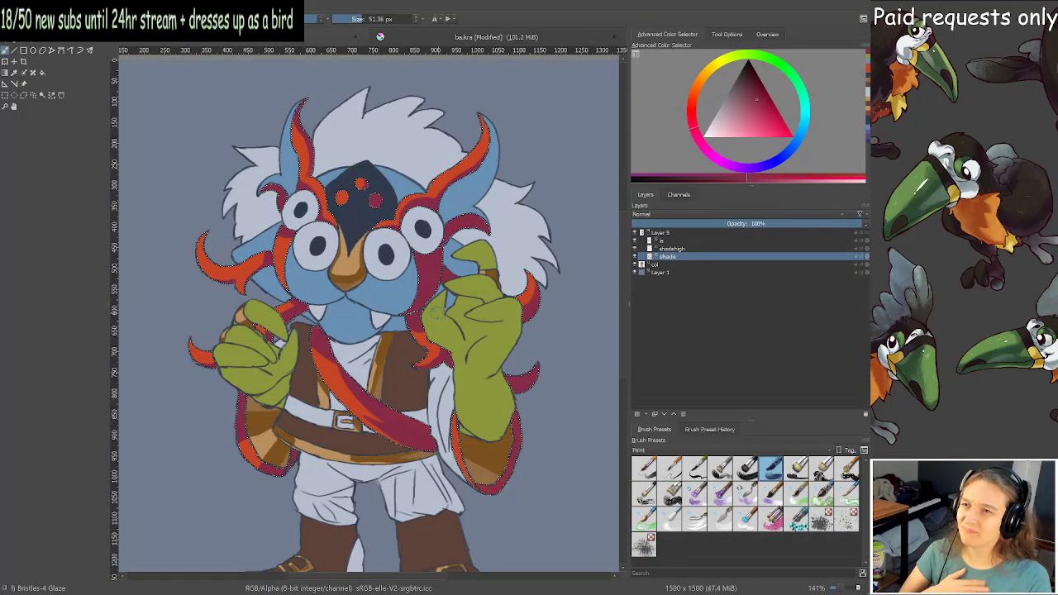
# Make the shadehigh layer active and choose a slightly greyer, muted crimson for highlights inside the shaded red areas.
pyautogui.scroll(-1, 446, 297)
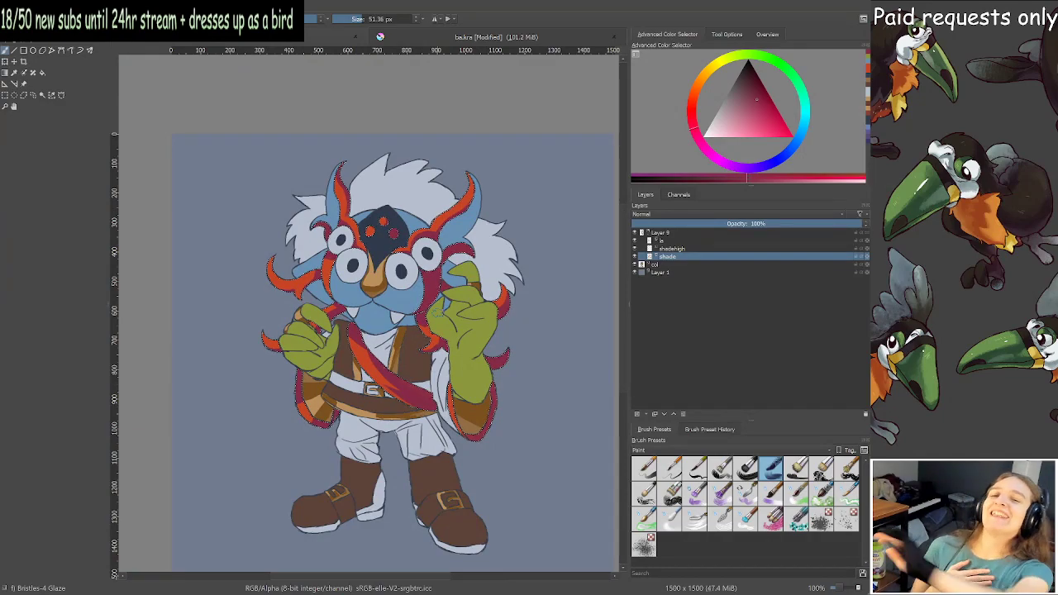
pyautogui.scroll(1, 419, 301)
pyautogui.moveTo(381, 308); pyautogui.dragTo(383, 341)
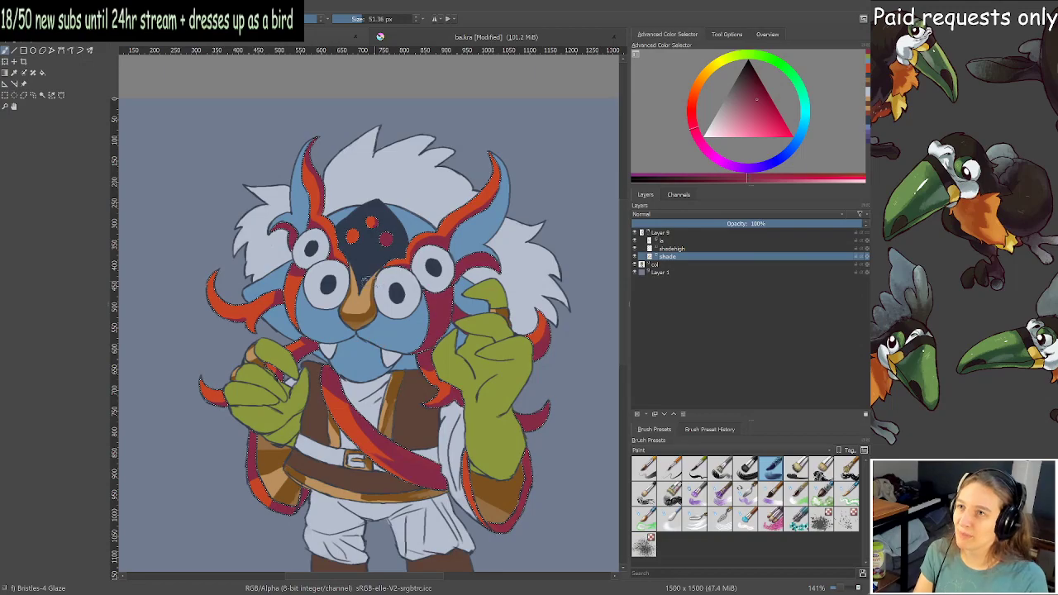
pyautogui.moveTo(480, 514); pyautogui.dragTo(484, 550)
pyautogui.click(675, 249)
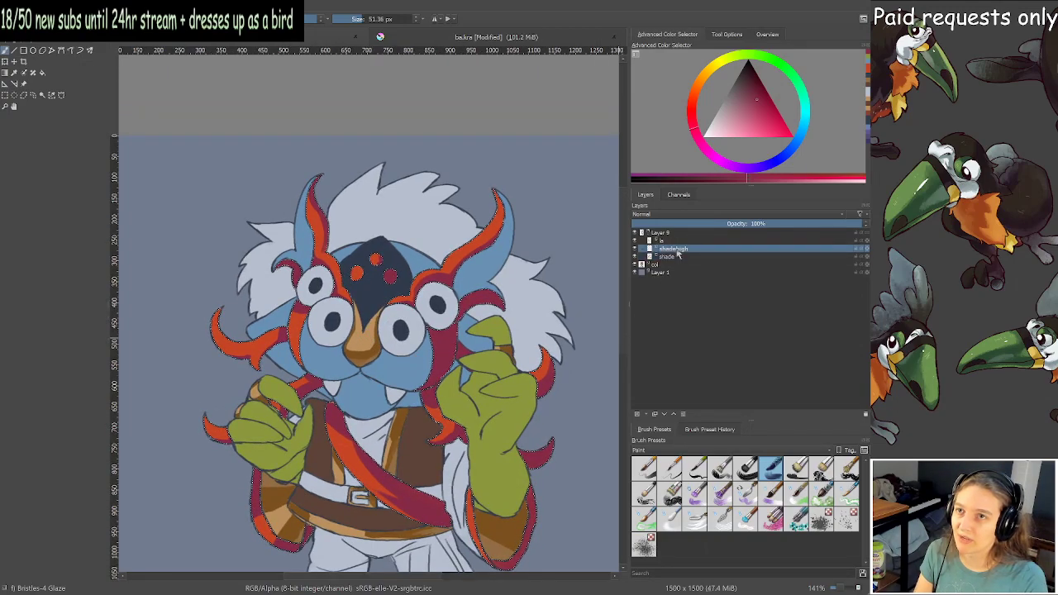
pyautogui.scroll(2, 483, 334)
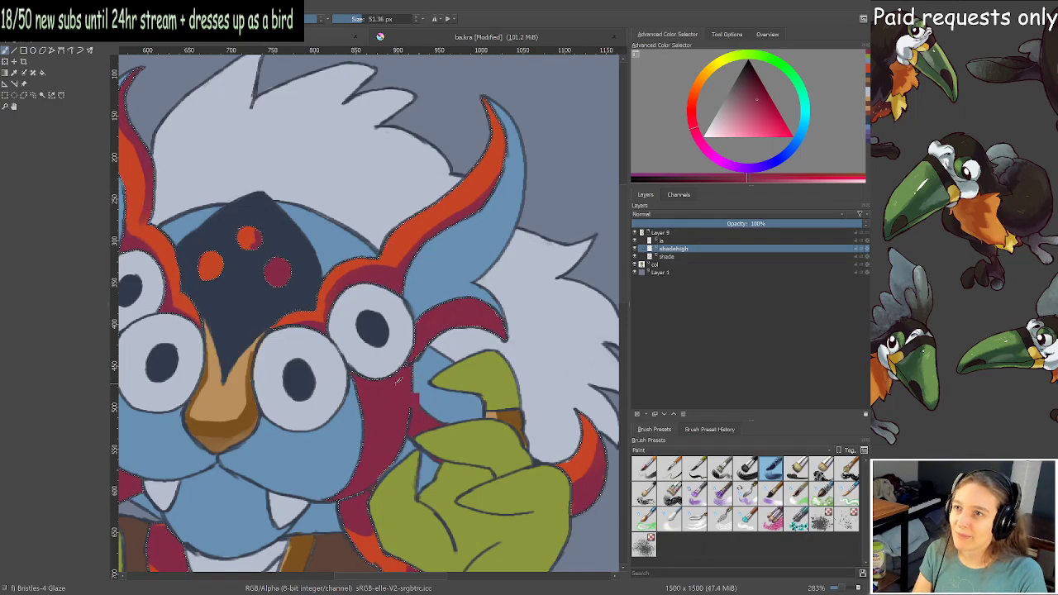
pyautogui.click(749, 98)
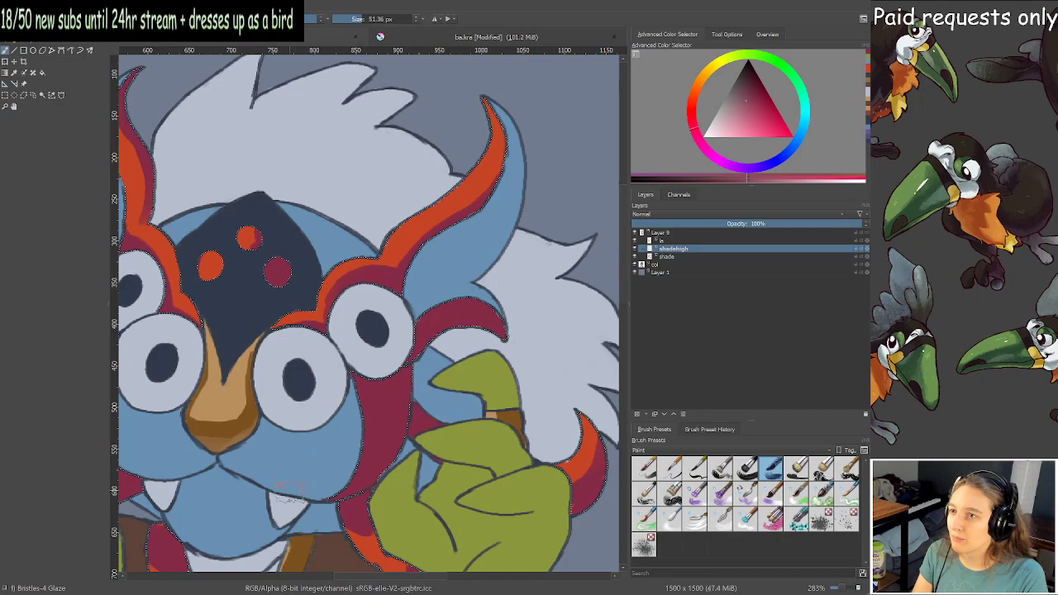
# Paint a muted crimson highlight down the outer edge of the red marking beside the right cheek with a 38.22 px brush.
pyautogui.scroll(-1, 352, 376)
pyautogui.moveTo(355, 378); pyautogui.dragTo(359, 351)
pyautogui.scroll(1, 397, 349)
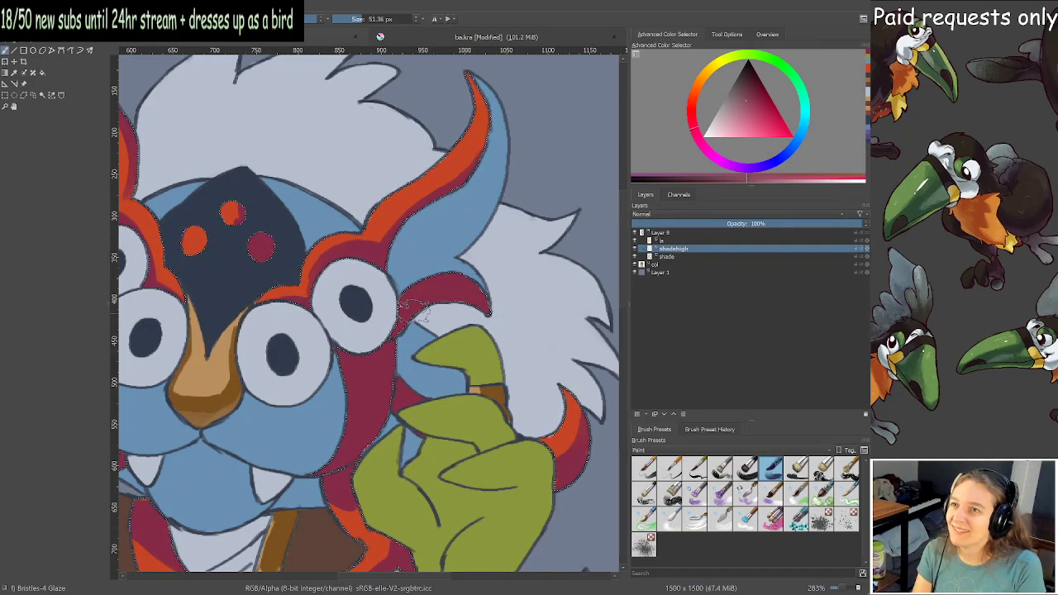
pyautogui.press('[')
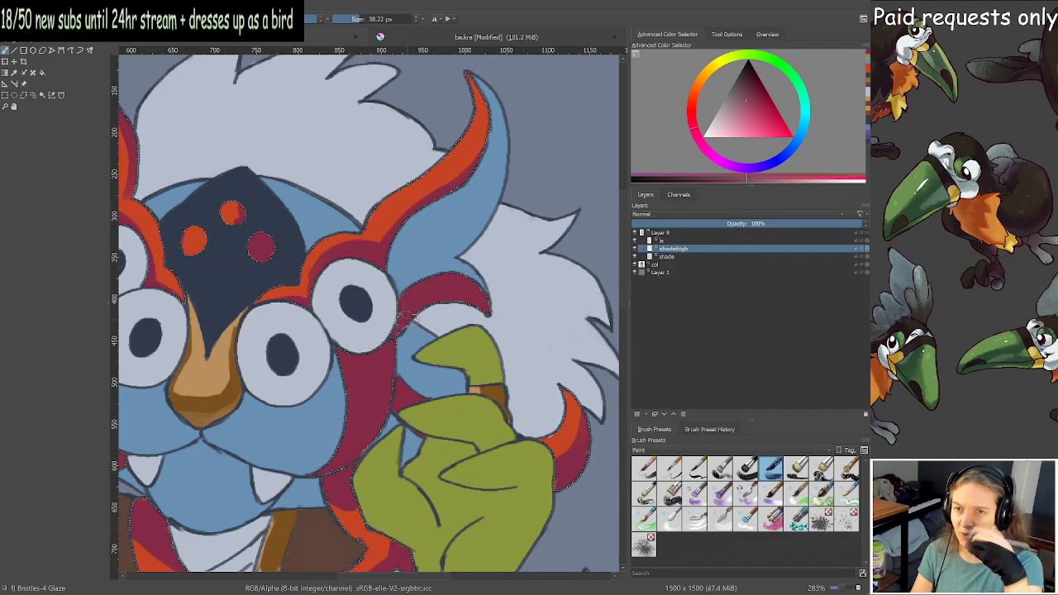
pyautogui.moveTo(405, 318); pyautogui.dragTo(467, 248)
pyautogui.scroll(1, 455, 323)
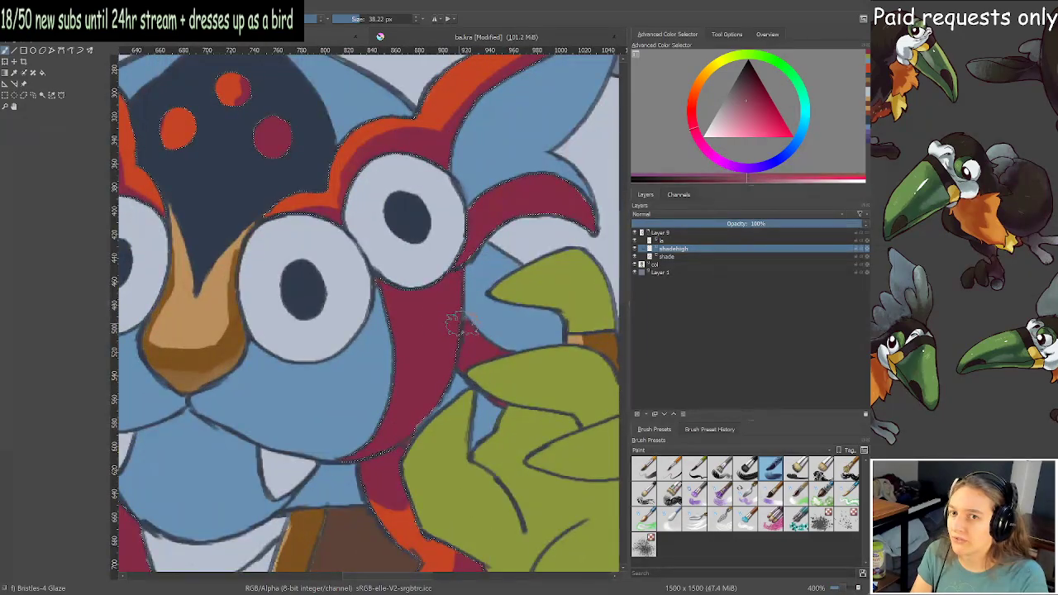
pyautogui.scroll(-1, 476, 326)
pyautogui.scroll(-1, 480, 329)
pyautogui.scroll(1, 488, 331)
pyautogui.moveTo(480, 329)
pyautogui.mouseDown()
pyautogui.moveTo(494, 318)
pyautogui.moveTo(448, 405)
pyautogui.mouseUp()
# Paint the muted highlight along the underside of the curled marking beside the right outer eye with a 26.45 px brush, then resample dark crimson.
pyautogui.press('[')
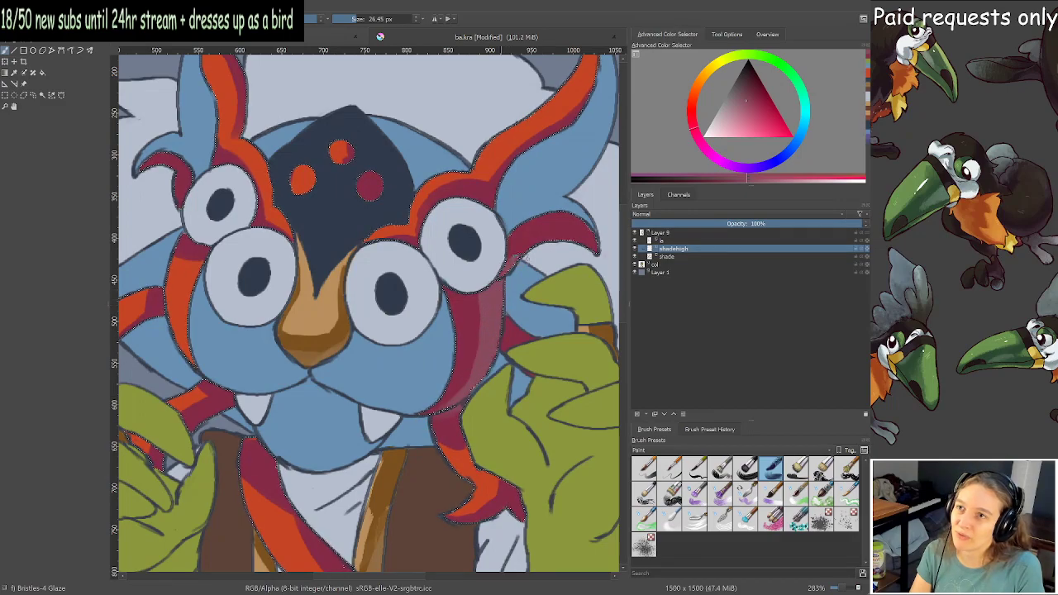
pyautogui.moveTo(503, 265); pyautogui.dragTo(551, 233)
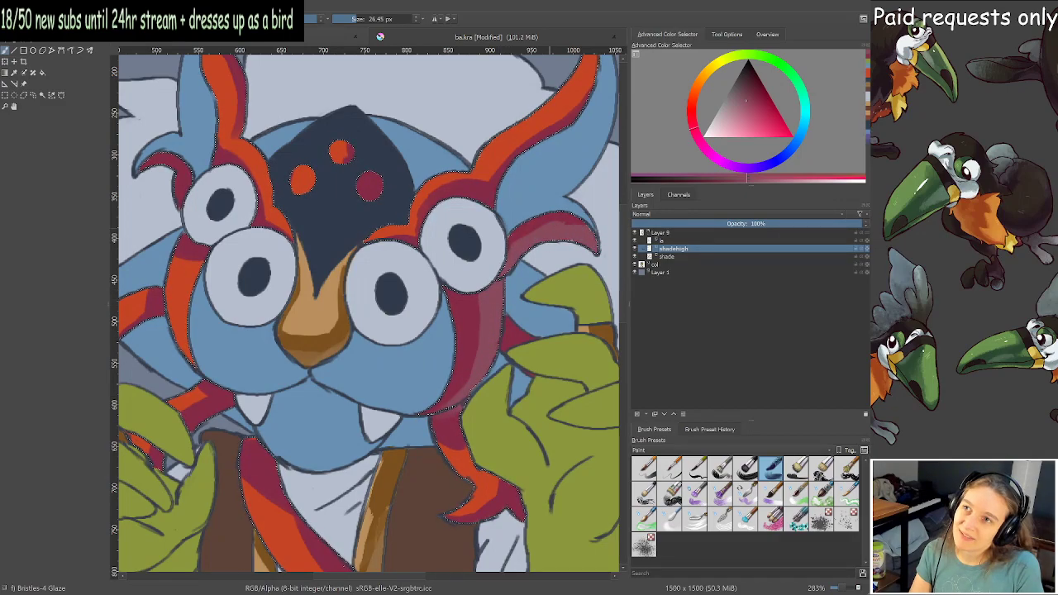
pyautogui.keyDown('ctrl'); pyautogui.click(529, 235); pyautogui.keyUp('ctrl')
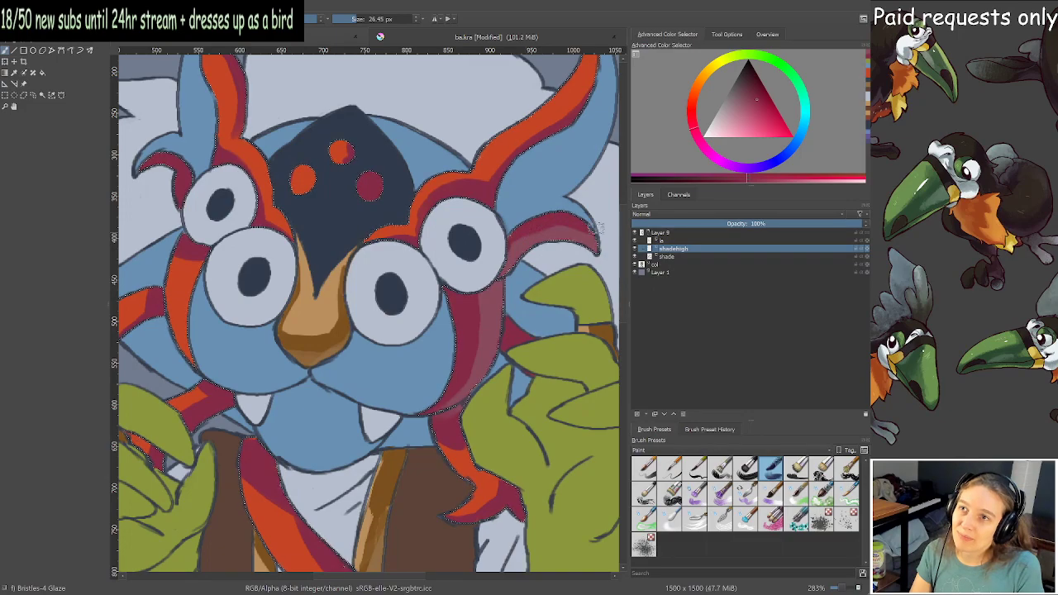
# Resample the muted highlight colour and refine the right cheek marking, continuing the highlight onto the red strand below the jaw.
pyautogui.keyDown('ctrl'); pyautogui.click(491, 302); pyautogui.keyUp('ctrl')
pyautogui.moveTo(464, 375); pyautogui.dragTo(492, 299)
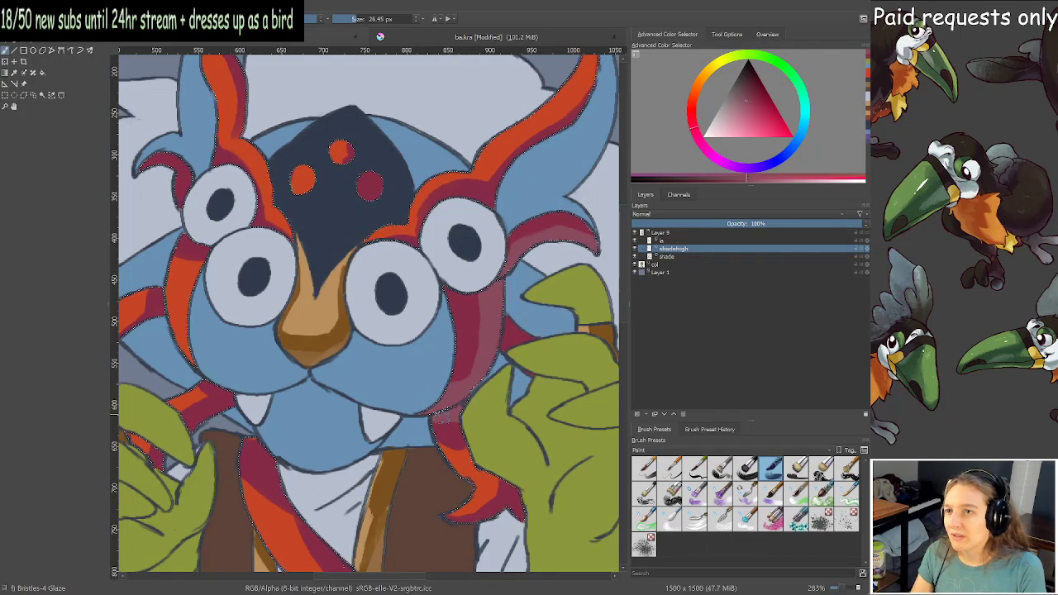
pyautogui.keyDown('ctrl'); pyautogui.click(455, 429); pyautogui.keyUp('ctrl')
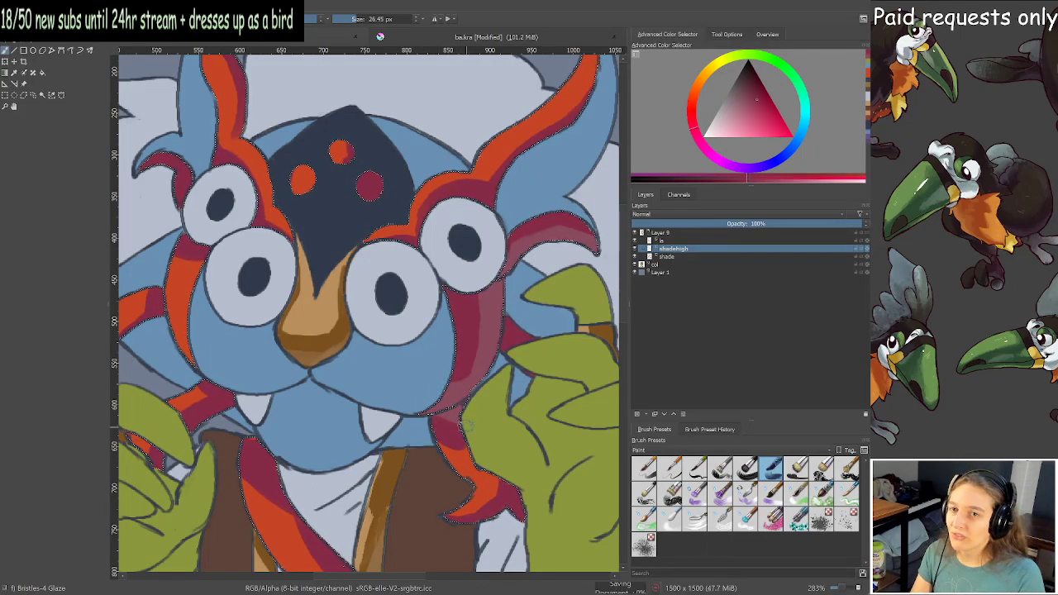
pyautogui.scroll(-2, 438, 364)
pyautogui.scroll(1, 429, 355)
pyautogui.moveTo(433, 340)
pyautogui.mouseDown()
pyautogui.moveTo(439, 348)
pyautogui.moveTo(421, 366)
pyautogui.mouseUp()
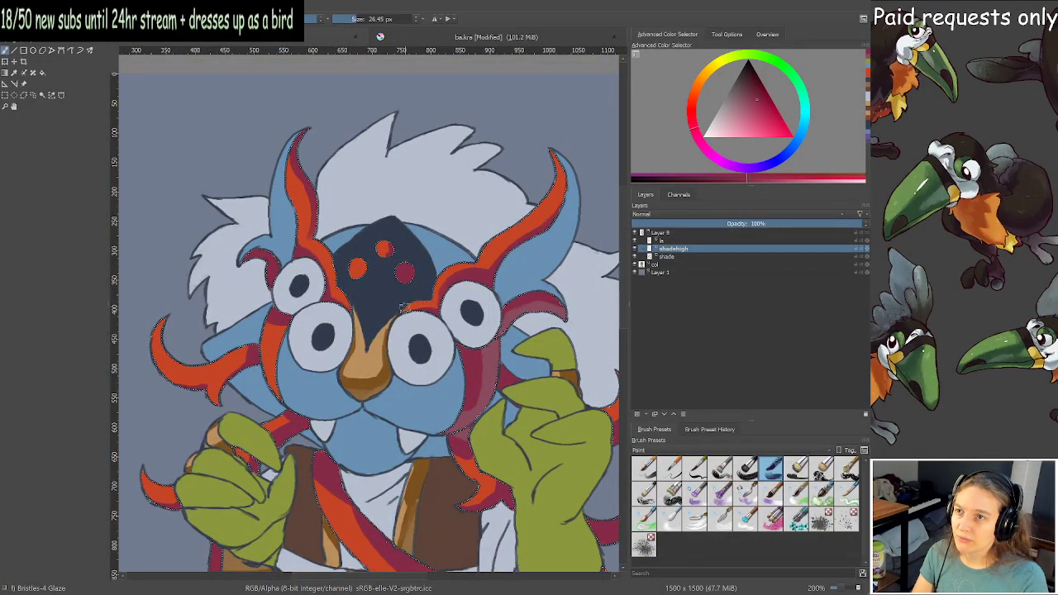
# Paint the muted highlight on the shaded red band directly above the right outer eye.
pyautogui.scroll(2, 426, 312)
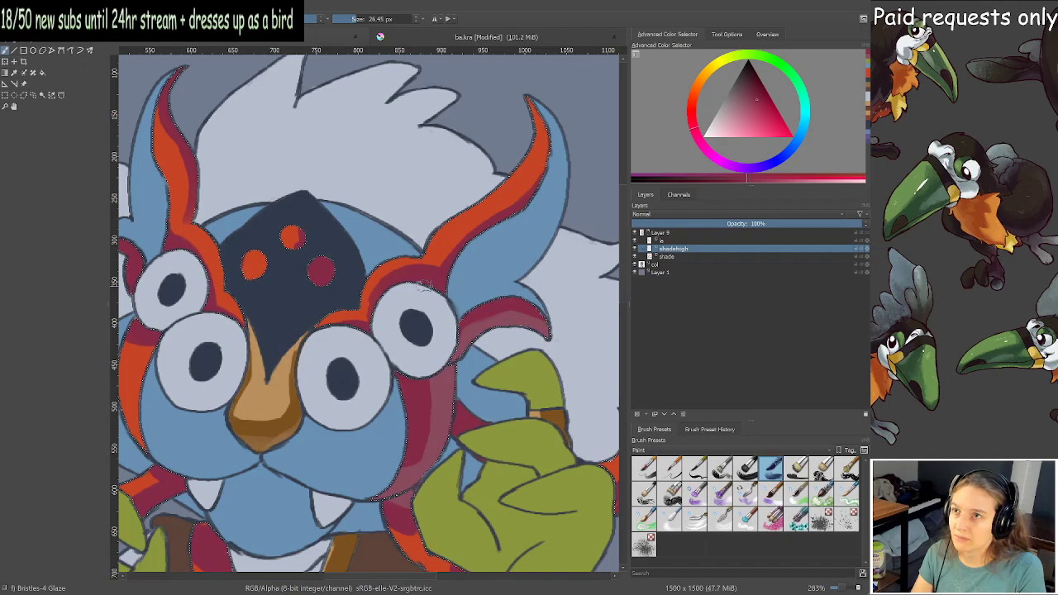
pyautogui.scroll(3, 425, 285)
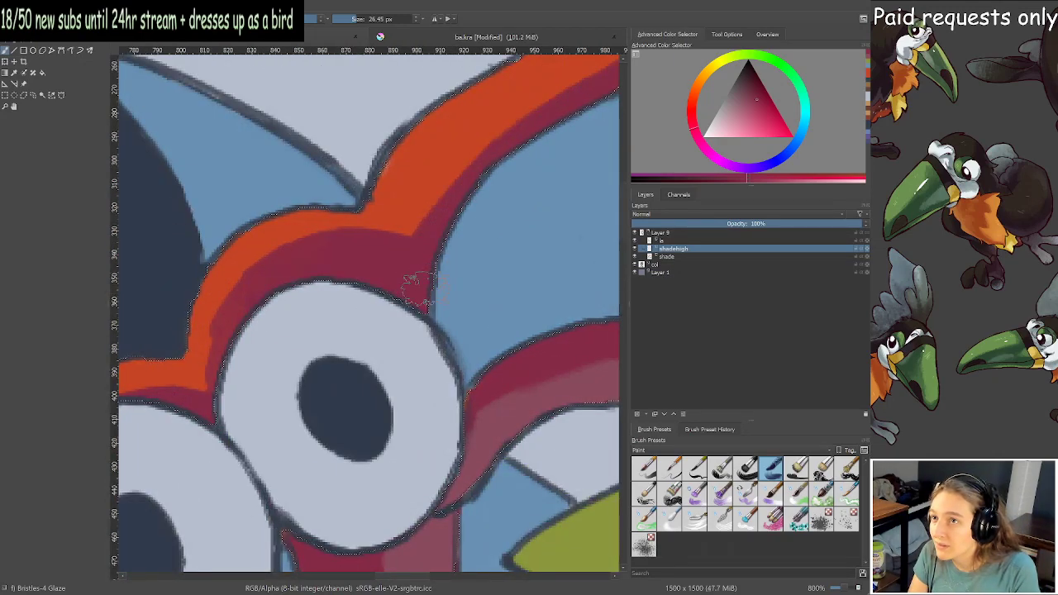
pyautogui.keyDown('ctrl'); pyautogui.click(509, 418); pyautogui.keyUp('ctrl')
pyautogui.moveTo(349, 300)
pyautogui.mouseDown()
pyautogui.moveTo(345, 275)
pyautogui.moveTo(382, 287)
pyautogui.mouseUp()
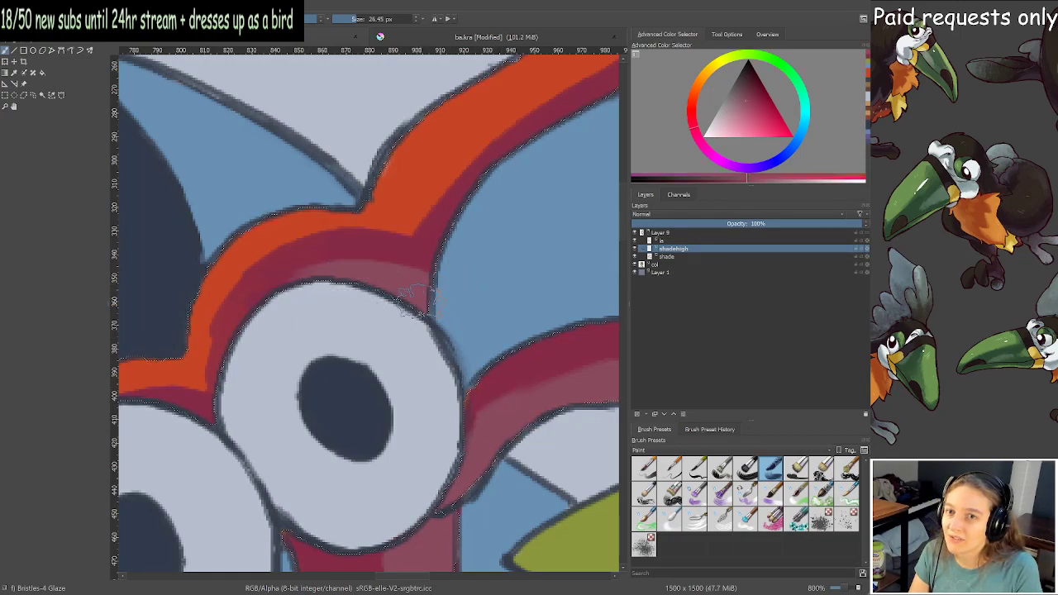
# Paint the muted highlight on the right forehead dot and widen the dark crimson shading on the upper dot.
pyautogui.scroll(-4, 417, 301)
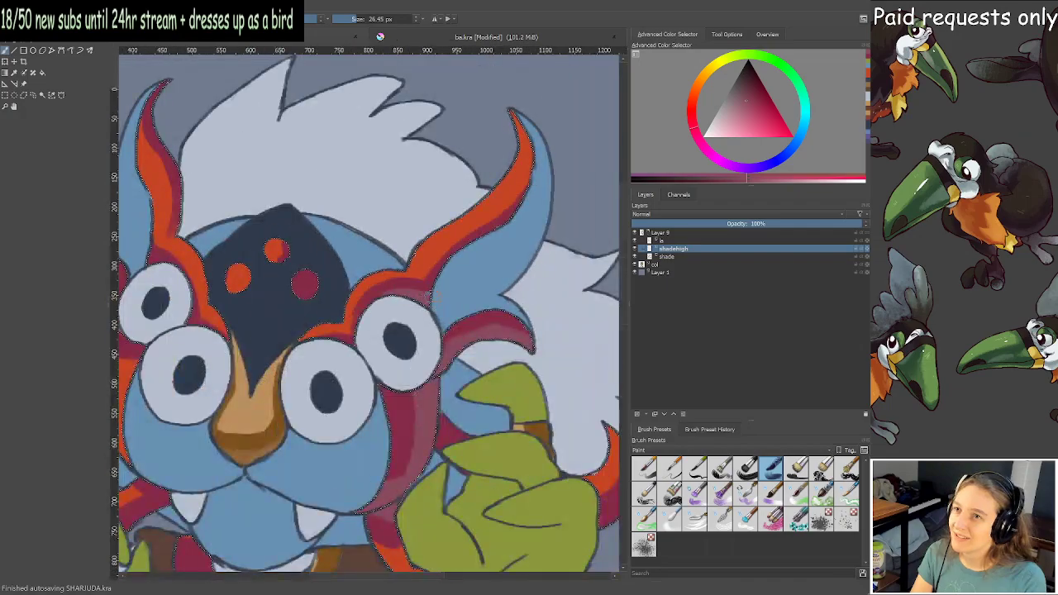
pyautogui.scroll(3, 454, 379)
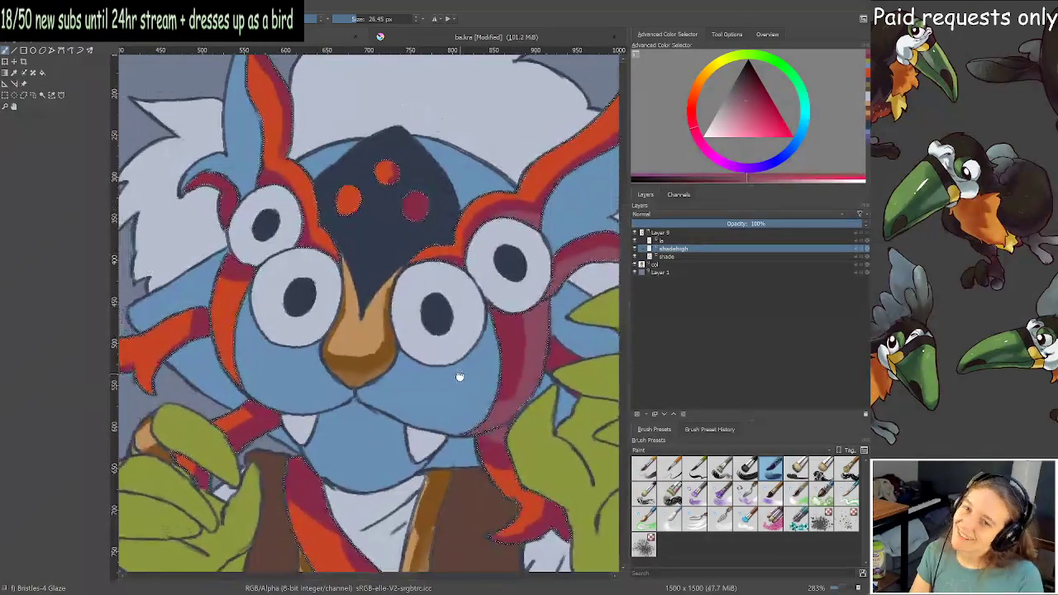
pyautogui.scroll(-2, 455, 379)
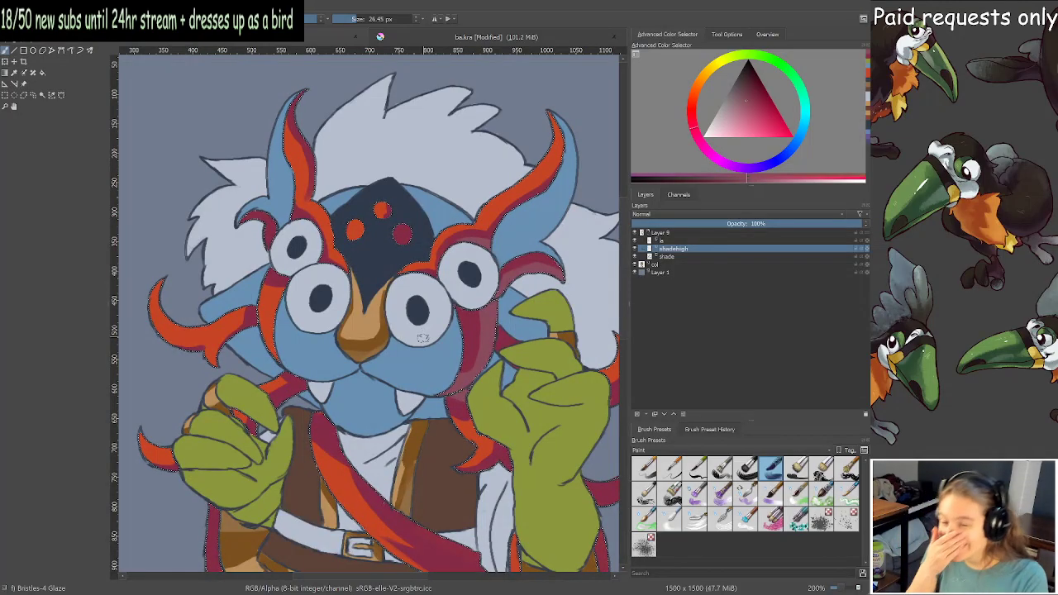
pyautogui.scroll(2, 420, 340)
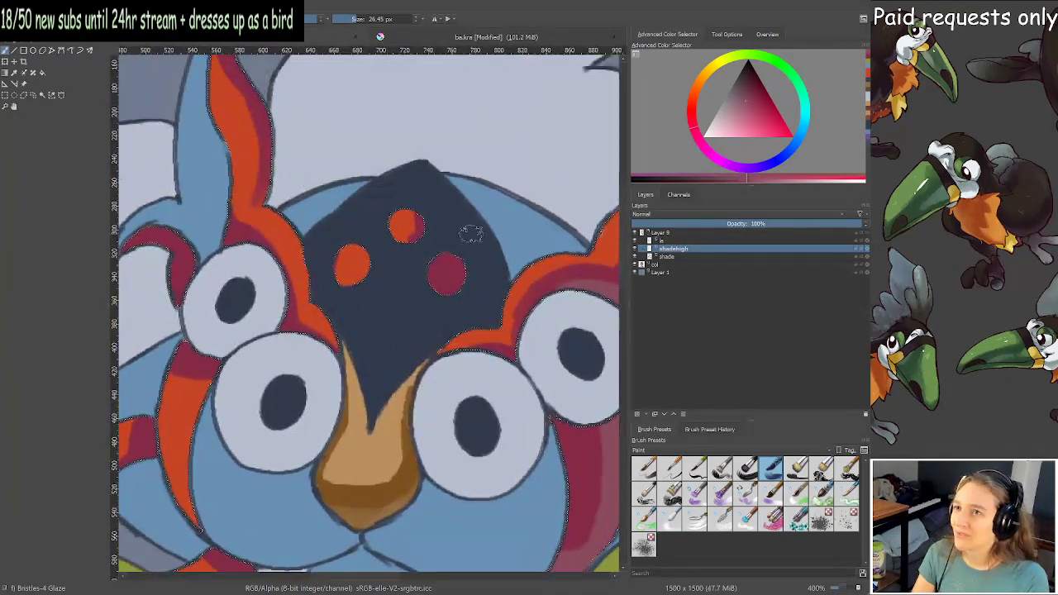
pyautogui.scroll(-1, 471, 242)
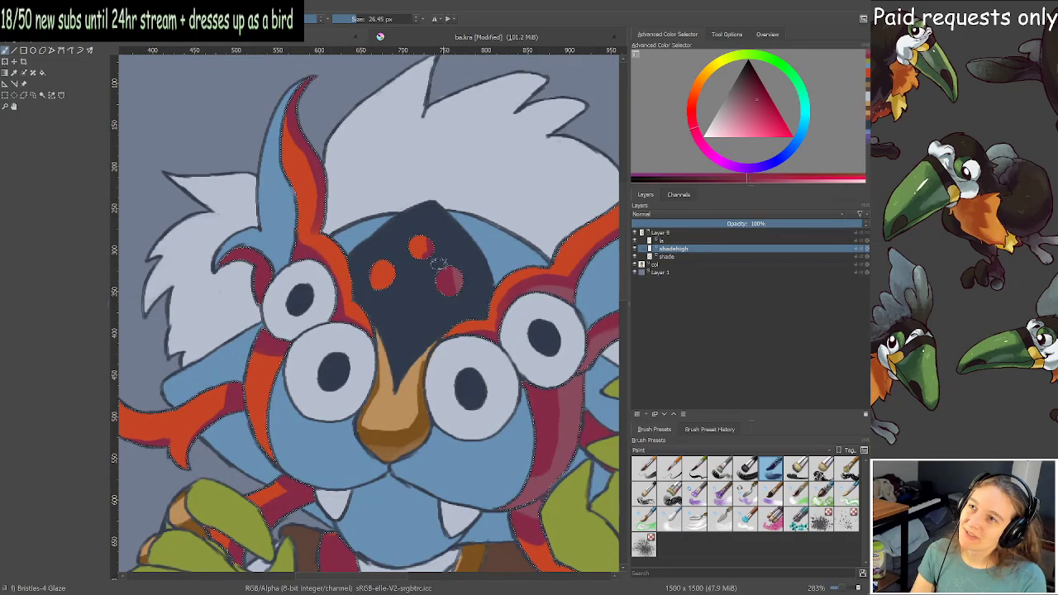
pyautogui.scroll(1, 438, 261)
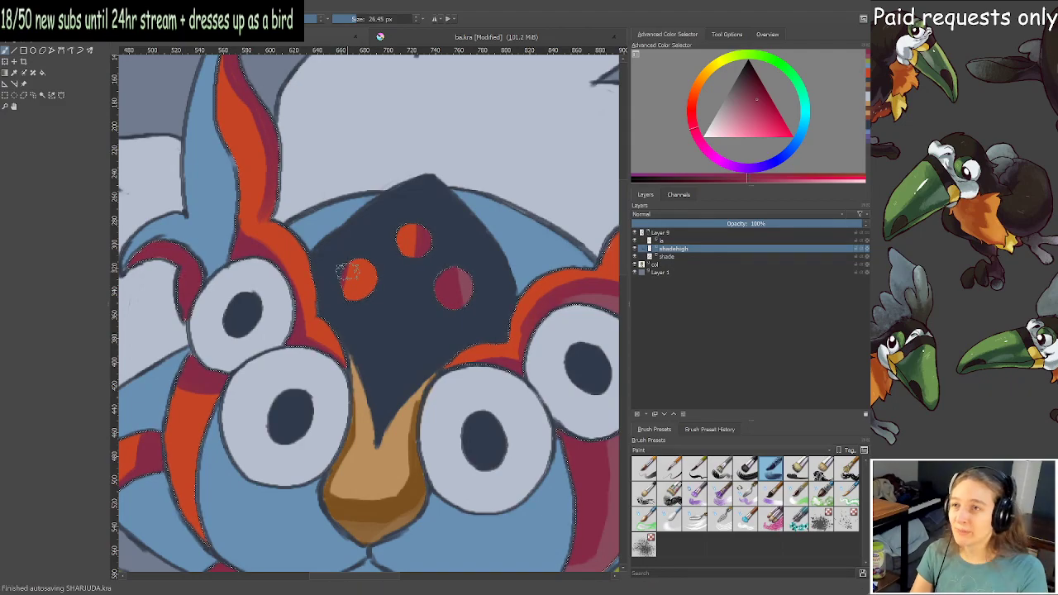
# Highlight the small red marking between the right cheek and raised hand in muted crimson, undoing a stroke, and save the drawing.
pyautogui.moveTo(494, 477); pyautogui.dragTo(366, 439)
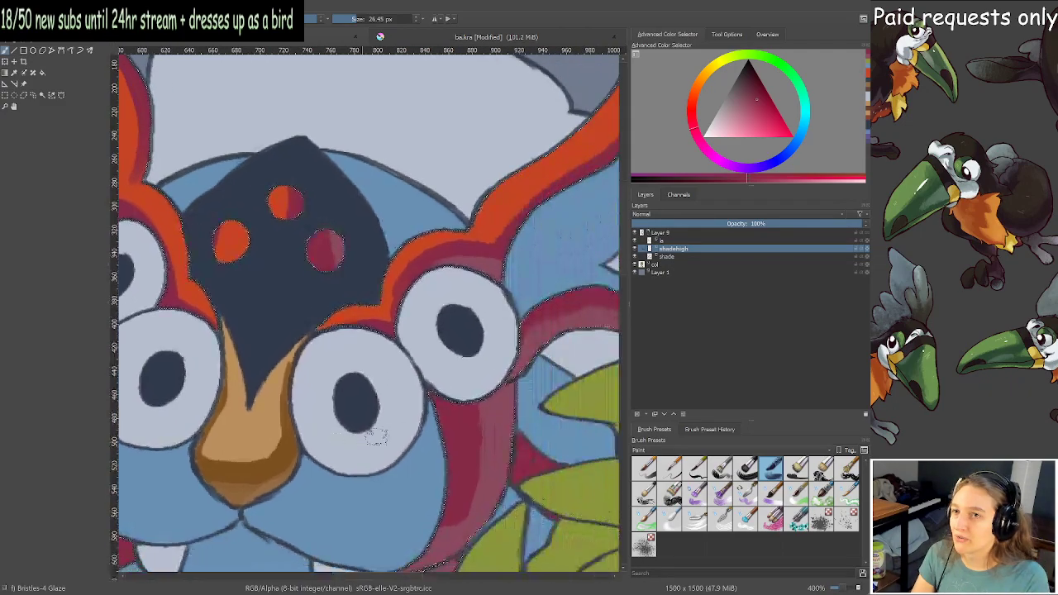
pyautogui.keyDown('ctrl'); pyautogui.click(510, 436); pyautogui.keyUp('ctrl')
pyautogui.scroll(-2, 494, 432)
pyautogui.moveTo(550, 454)
pyautogui.mouseDown()
pyautogui.moveTo(446, 419)
pyautogui.moveTo(422, 387)
pyautogui.mouseUp()
pyautogui.scroll(2, 451, 421)
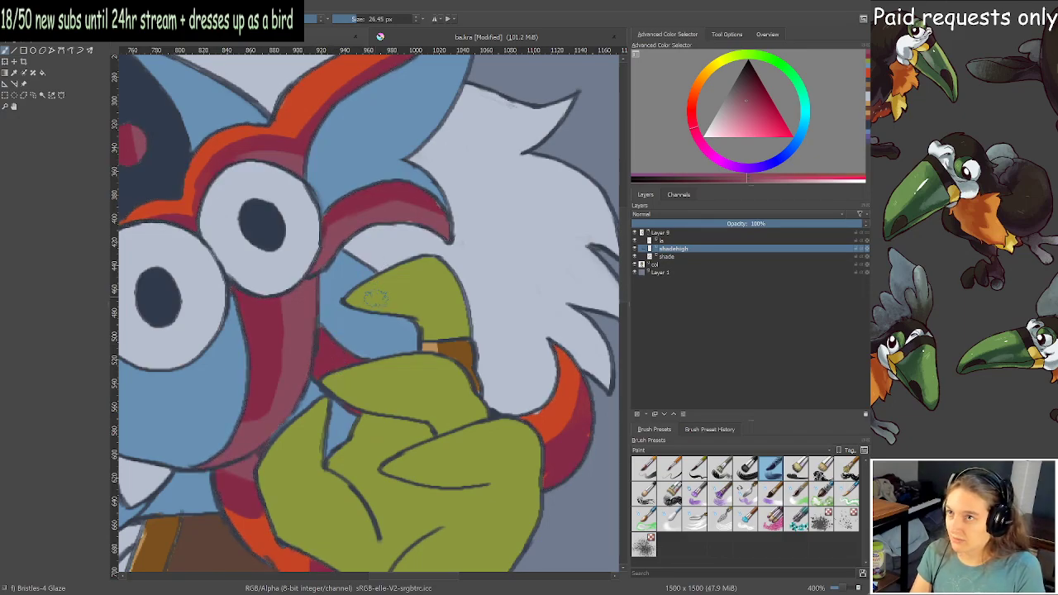
pyautogui.moveTo(329, 357)
pyautogui.mouseDown()
pyautogui.moveTo(319, 334)
pyautogui.moveTo(331, 364)
pyautogui.moveTo(319, 367)
pyautogui.mouseUp()
pyautogui.hotkey('ctrl', 'z')
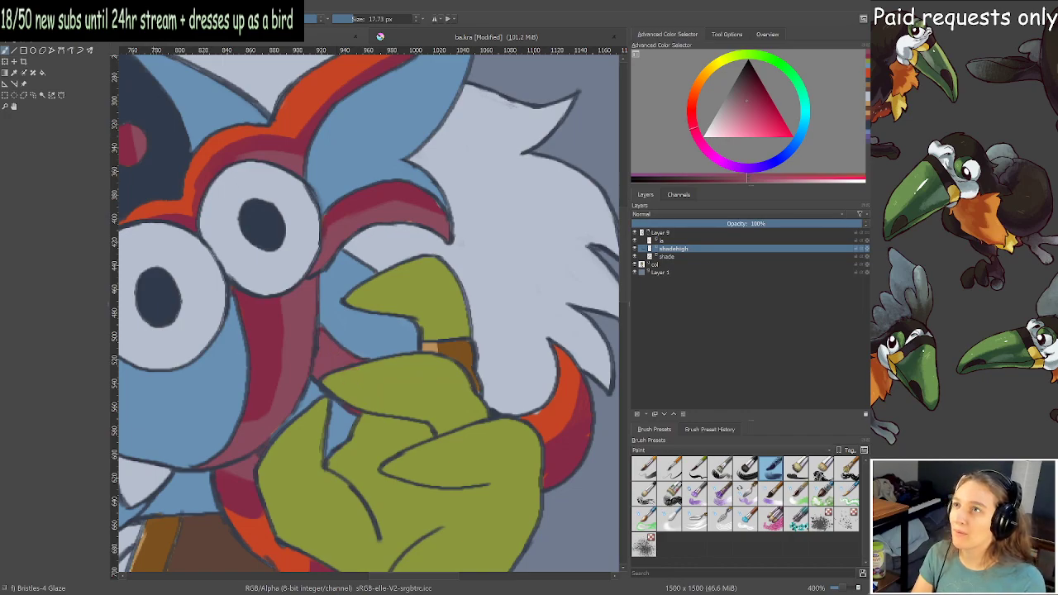
pyautogui.scroll(-3, 312, 249)
pyautogui.hotkey('ctrl', 's')
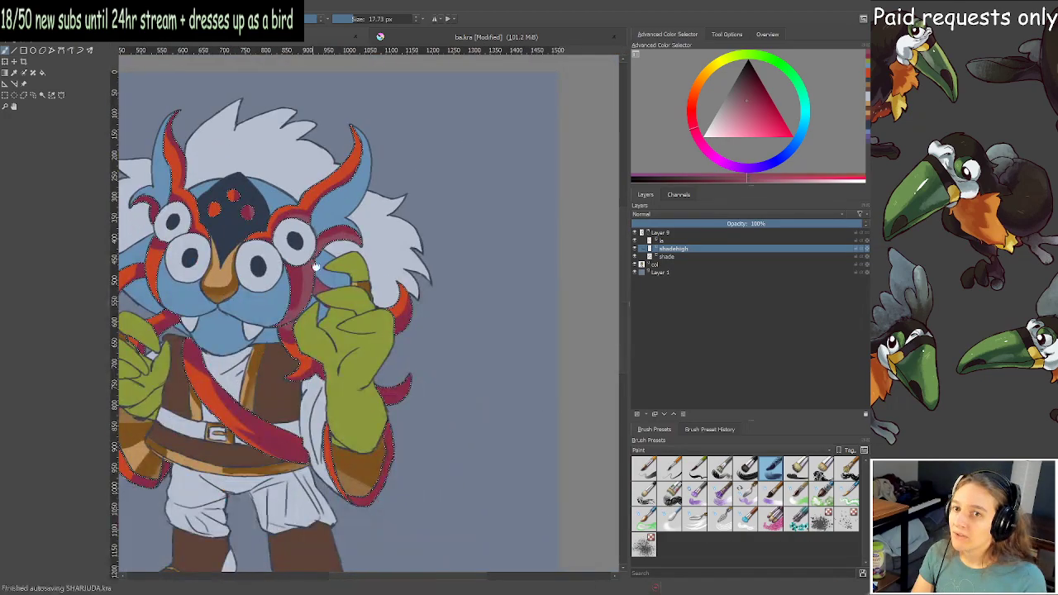
# Paint the muted highlight along the outer edge of the red tuft behind the right hand with a 17.73 px brush.
pyautogui.moveTo(264, 280); pyautogui.dragTo(339, 275)
pyautogui.scroll(1, 340, 275)
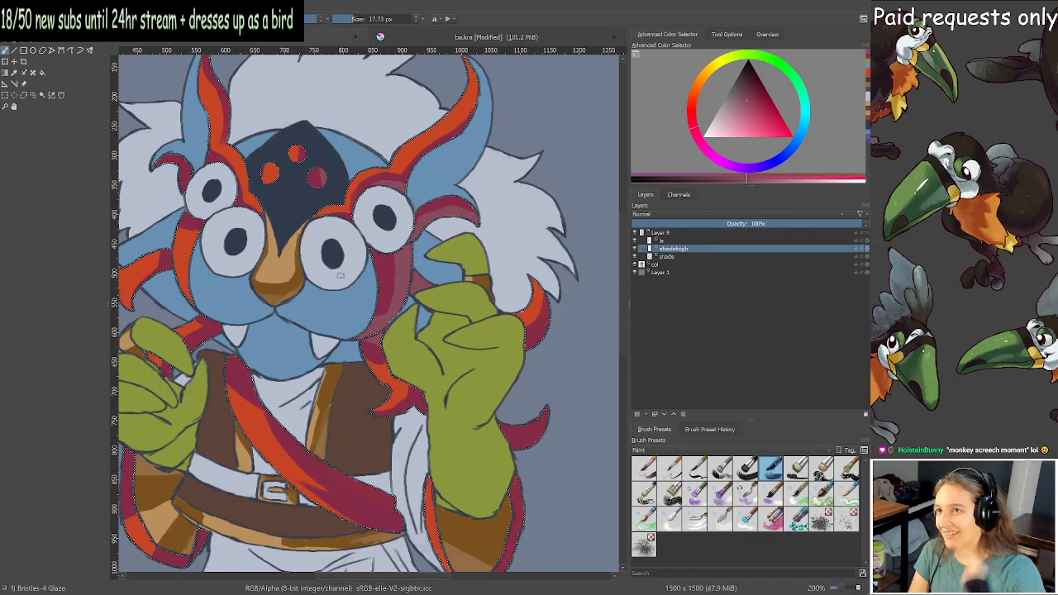
pyautogui.scroll(-2, 339, 275)
pyautogui.scroll(1, 344, 272)
pyautogui.scroll(3, 451, 287)
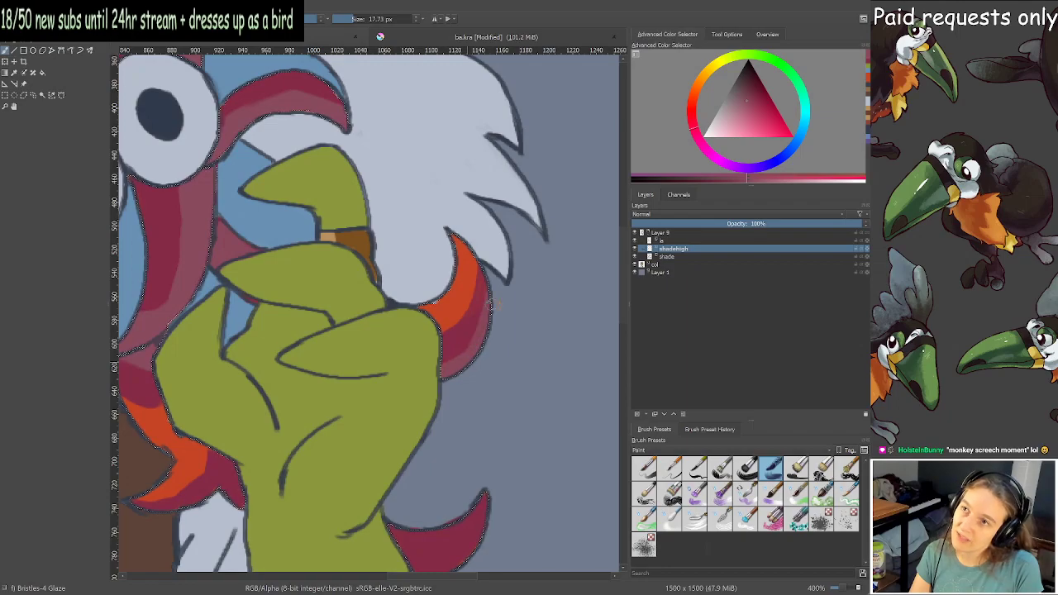
# Paint the muted highlight along the lower edge of the red curl beside the right forearm.
pyautogui.scroll(-3, 490, 293)
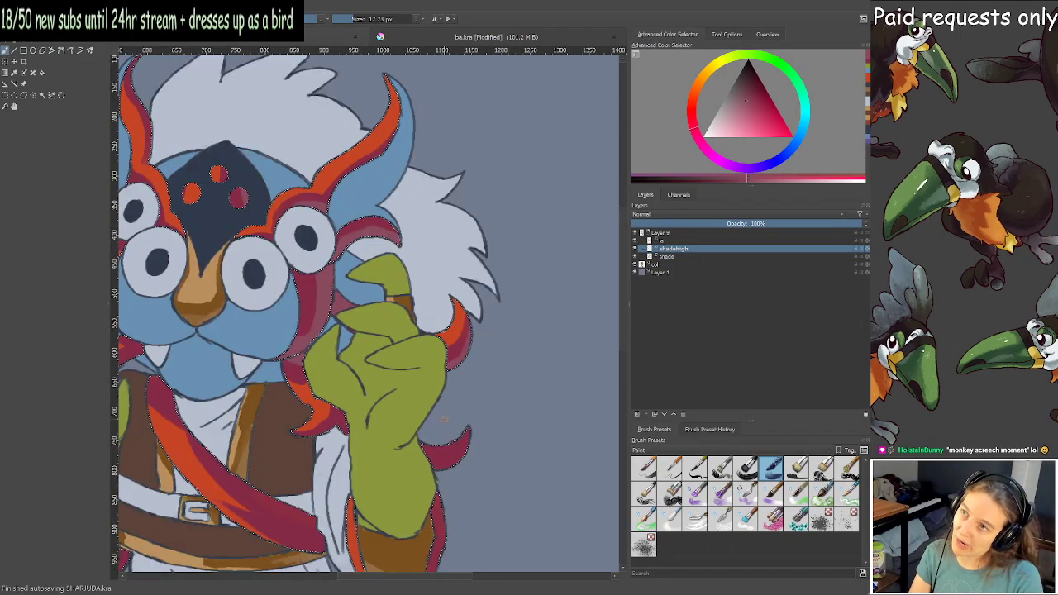
pyautogui.scroll(3, 442, 419)
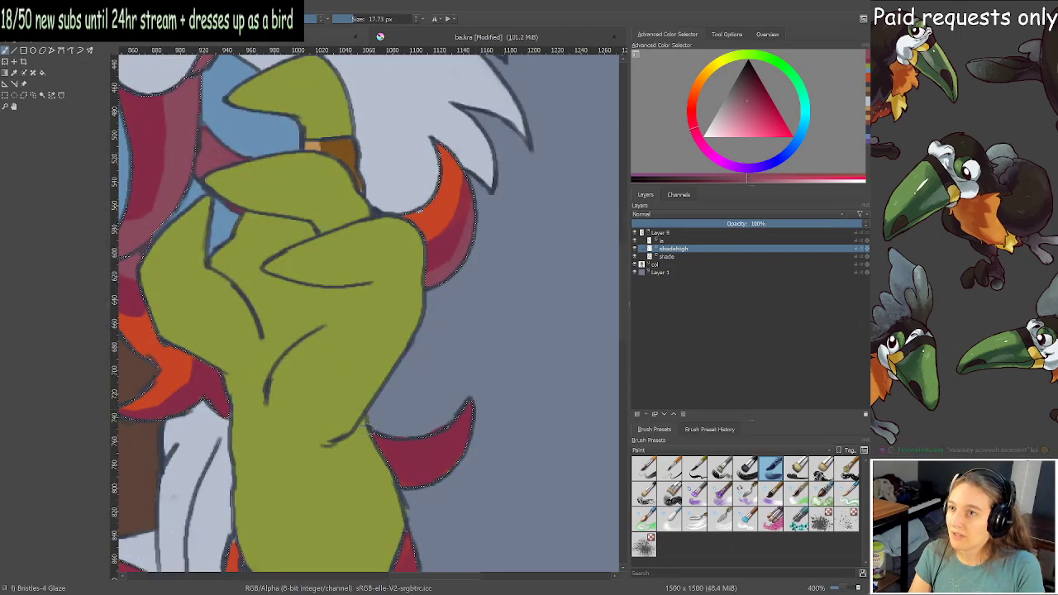
pyautogui.moveTo(397, 465); pyautogui.dragTo(382, 472)
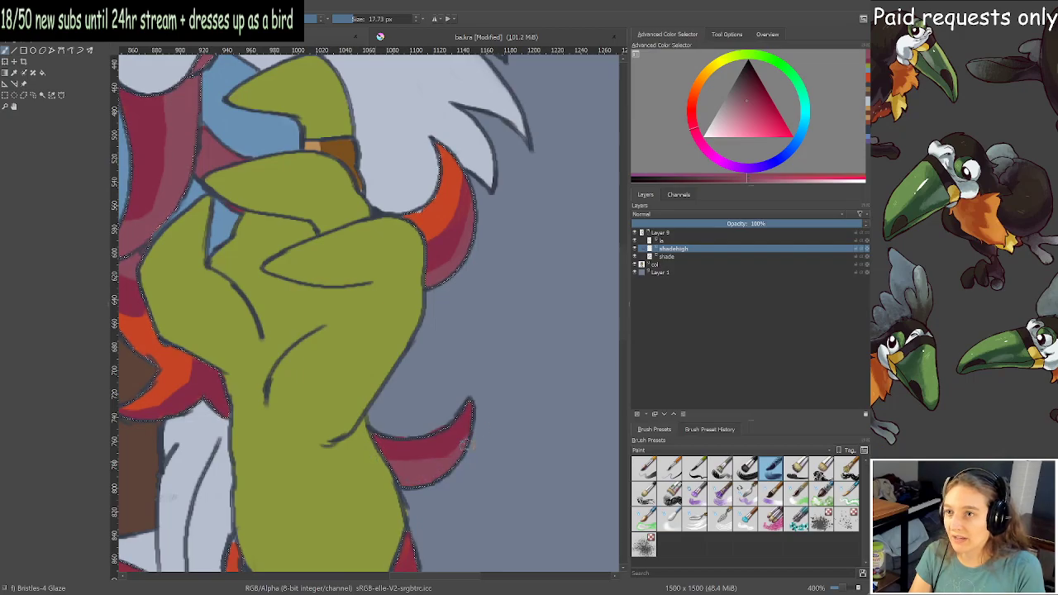
# Paint muted highlight bands along the upper edge and across the lower end of the chest sash, refining them with an 8.63 px brush.
pyautogui.scroll(-1, 371, 319)
pyautogui.moveTo(372, 319); pyautogui.dragTo(532, 316)
pyautogui.moveTo(437, 361); pyautogui.dragTo(567, 300)
pyautogui.scroll(1, 494, 433)
pyautogui.moveTo(494, 434); pyautogui.dragTo(441, 405)
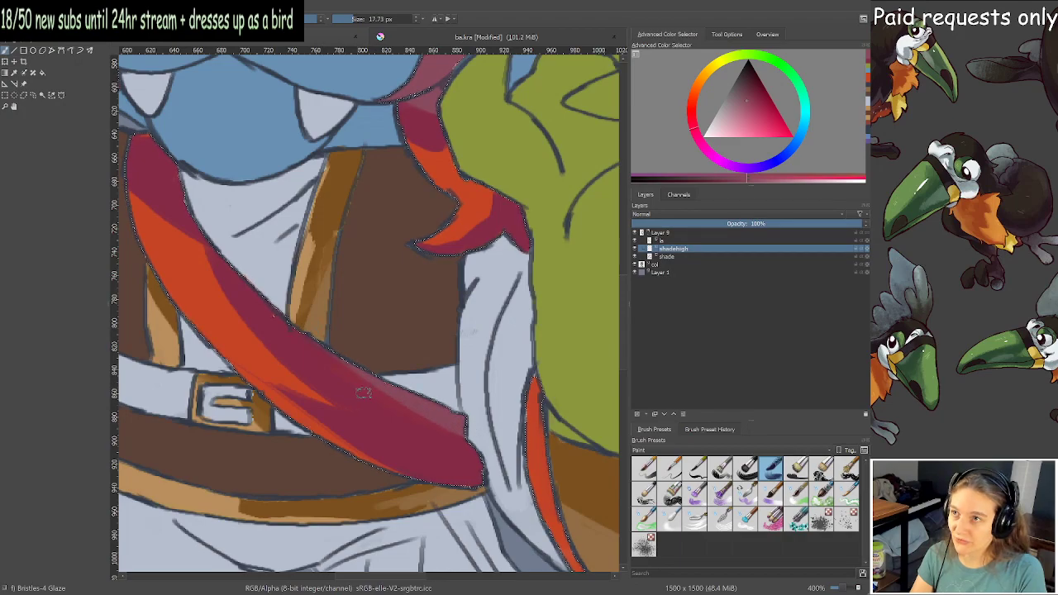
pyautogui.moveTo(402, 435); pyautogui.dragTo(385, 424)
pyautogui.moveTo(444, 453); pyautogui.dragTo(427, 443)
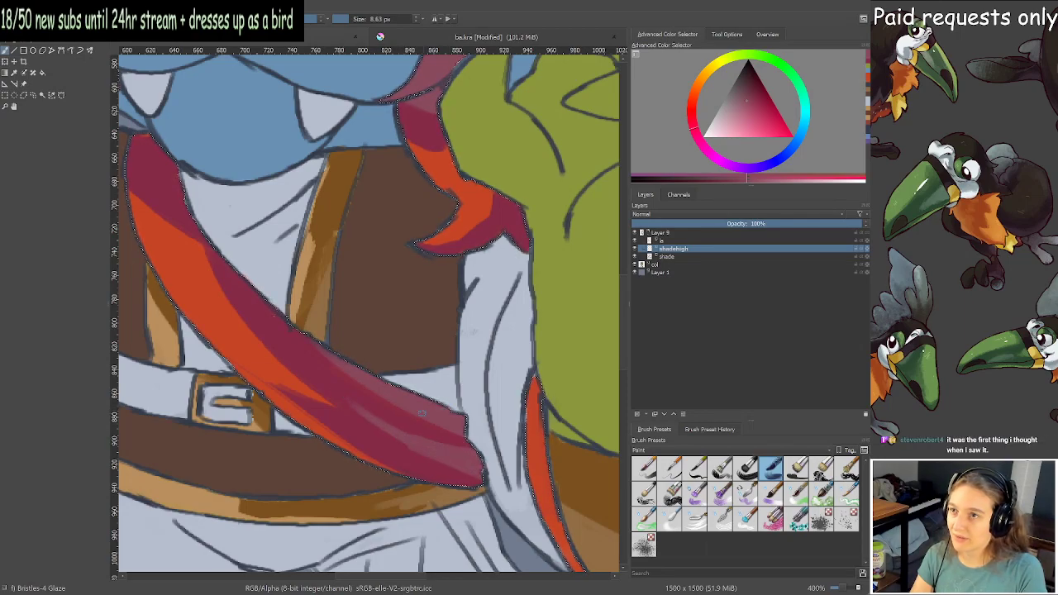
pyautogui.scroll(-4, 387, 287)
pyautogui.scroll(1, 426, 291)
pyautogui.scroll(2, 449, 349)
pyautogui.scroll(1, 448, 349)
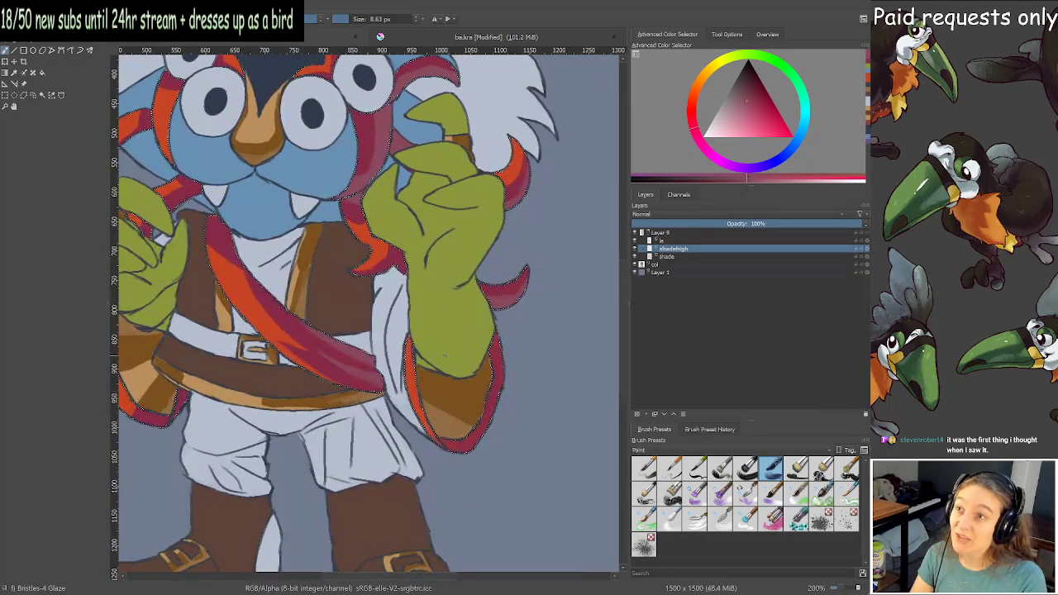
# With a 22.86 px brush, paint muted crimson highlights on the right cuff trim's lower tip and the left cuff trim's upper end.
pyautogui.keyDown('shift'); pyautogui.moveTo(463, 457); pyautogui.dragTo(471, 457); pyautogui.keyUp('shift')
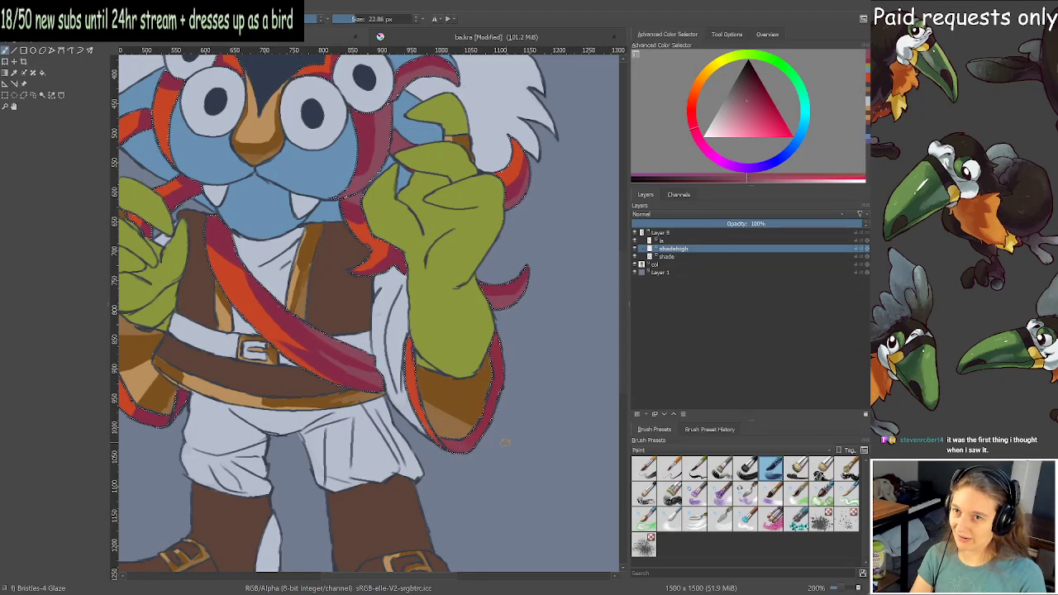
pyautogui.scroll(3, 501, 445)
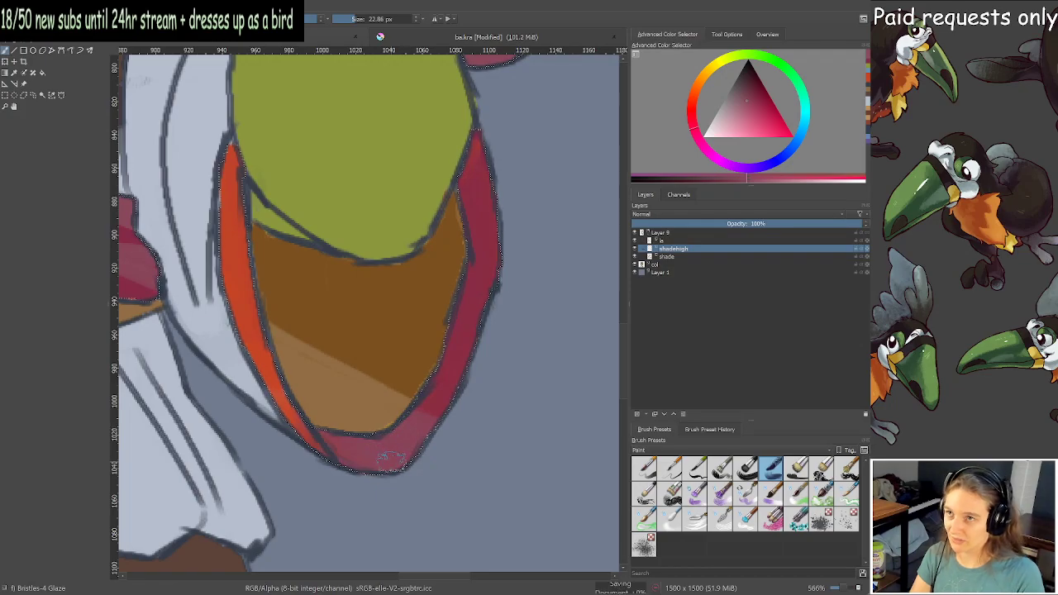
pyautogui.scroll(-3, 397, 453)
pyautogui.moveTo(397, 414); pyautogui.dragTo(463, 457)
pyautogui.moveTo(128, 373); pyautogui.dragTo(339, 413)
pyautogui.scroll(2, 320, 415)
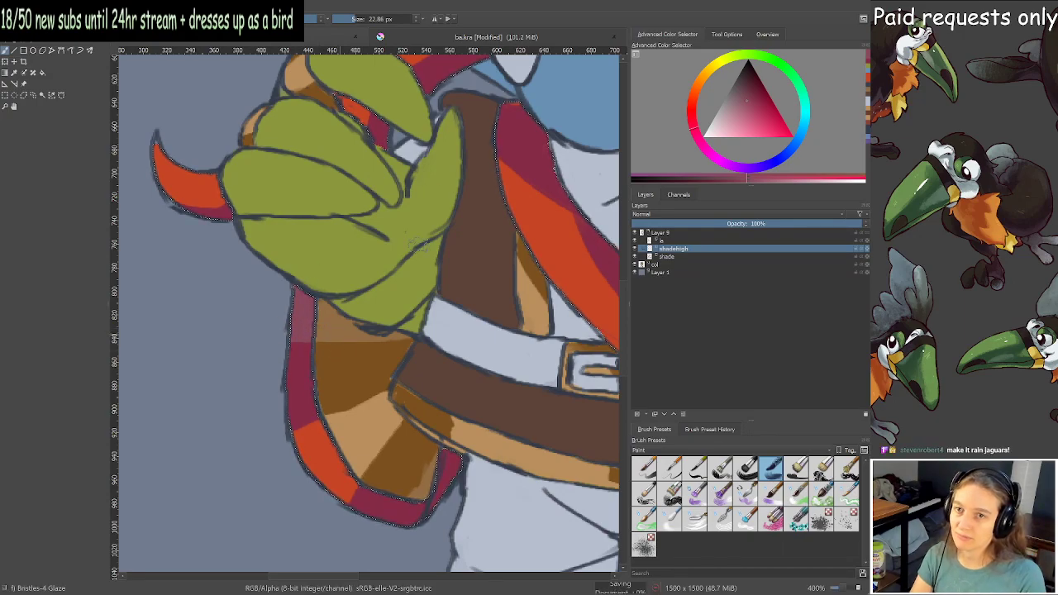
# Examine the finished red shading on the face, horns, sash and cuffs, both close up and across the whole figure.
pyautogui.scroll(-3, 446, 192)
pyautogui.moveTo(517, 175); pyautogui.dragTo(459, 228)
pyautogui.scroll(4, 460, 227)
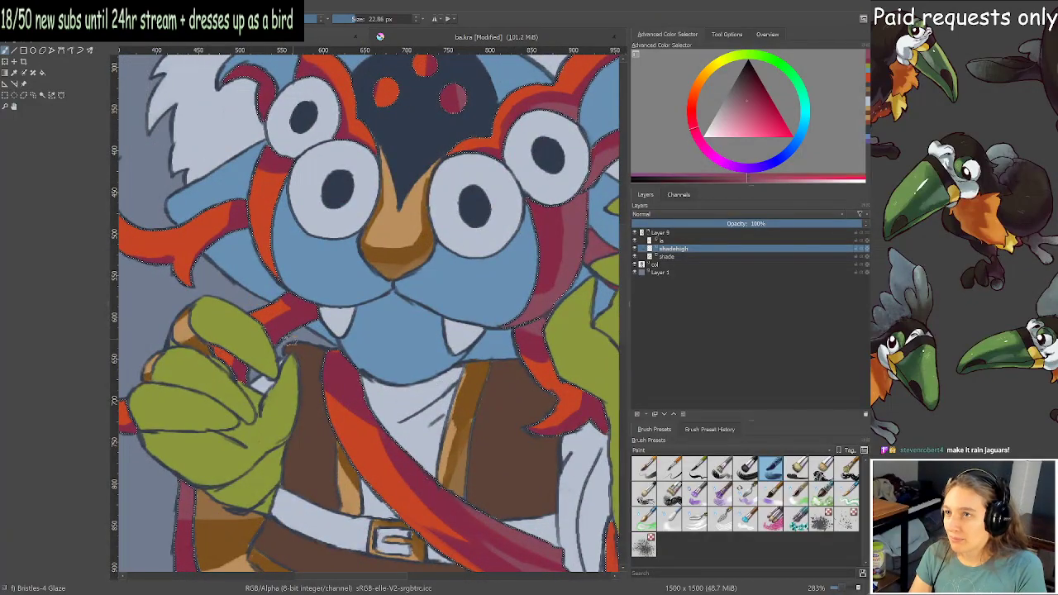
pyautogui.scroll(-5, 329, 316)
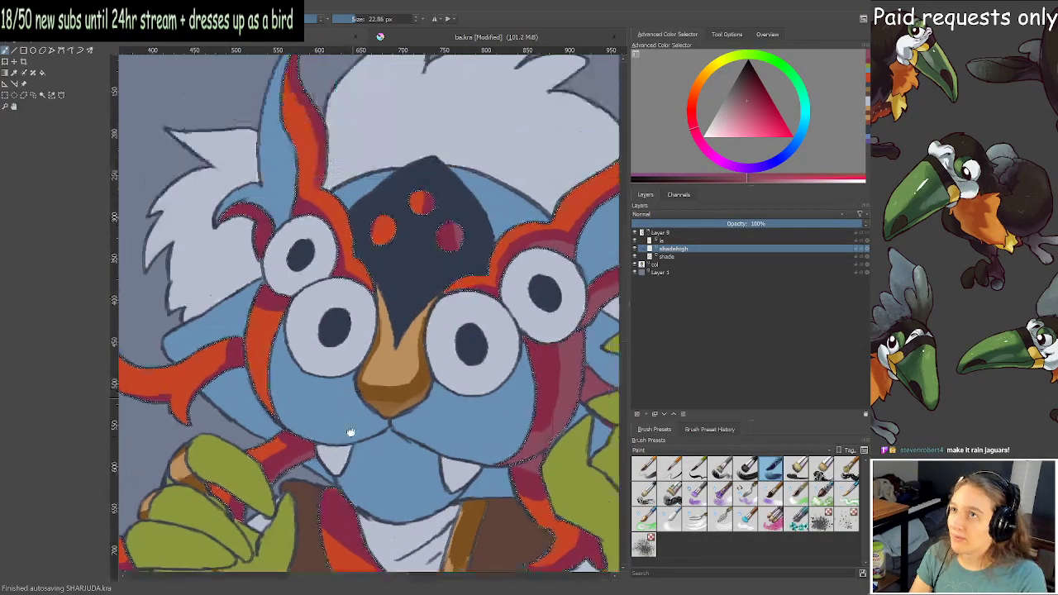
pyautogui.moveTo(389, 399); pyautogui.dragTo(398, 291)
pyautogui.scroll(-1, 408, 324)
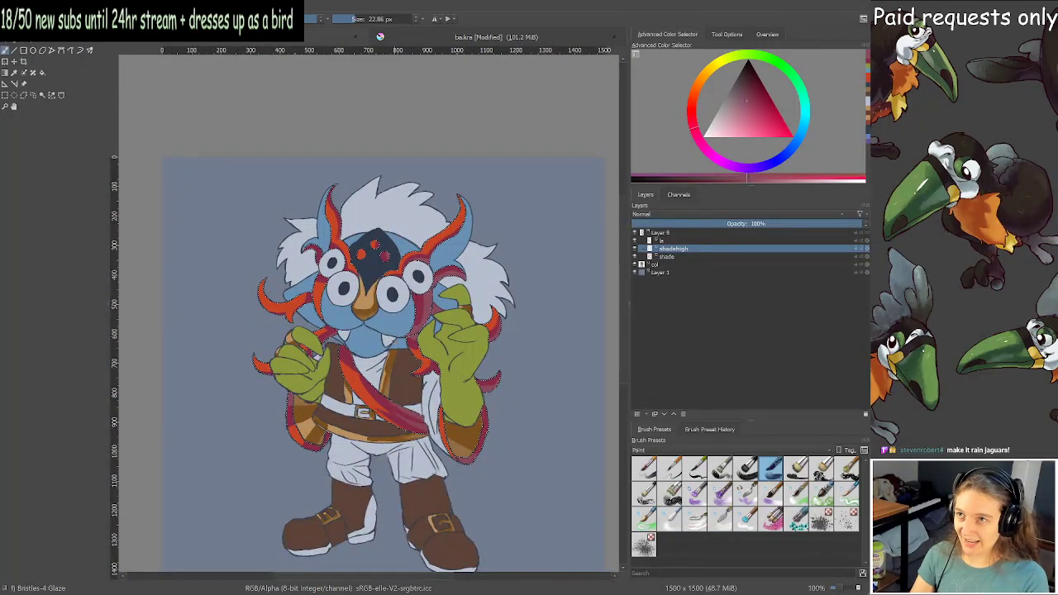
pyautogui.scroll(1, 395, 290)
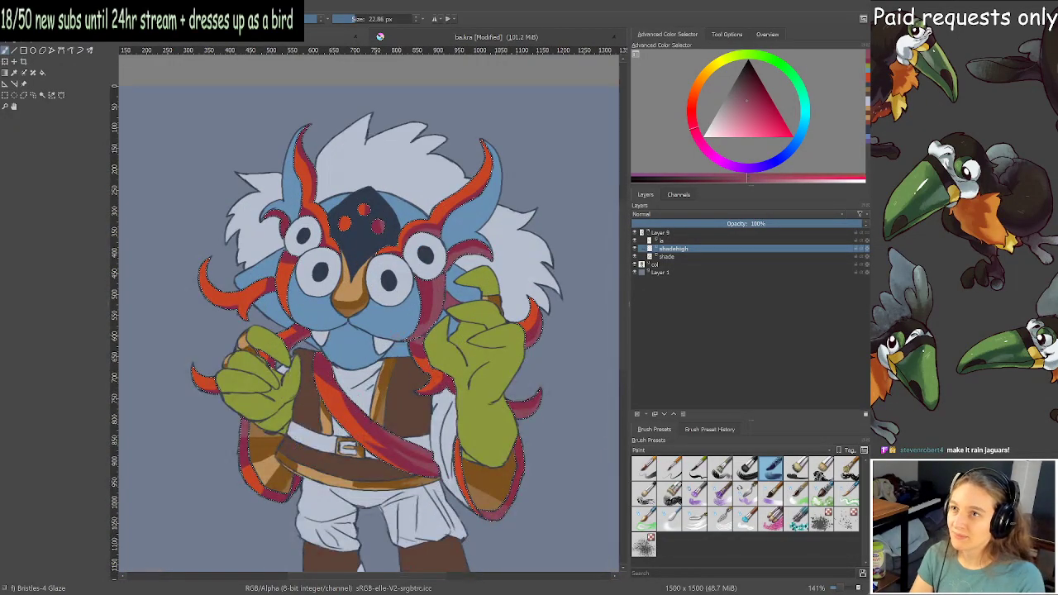
pyautogui.moveTo(396, 290); pyautogui.dragTo(396, 239)
pyautogui.moveTo(481, 299); pyautogui.dragTo(480, 290)
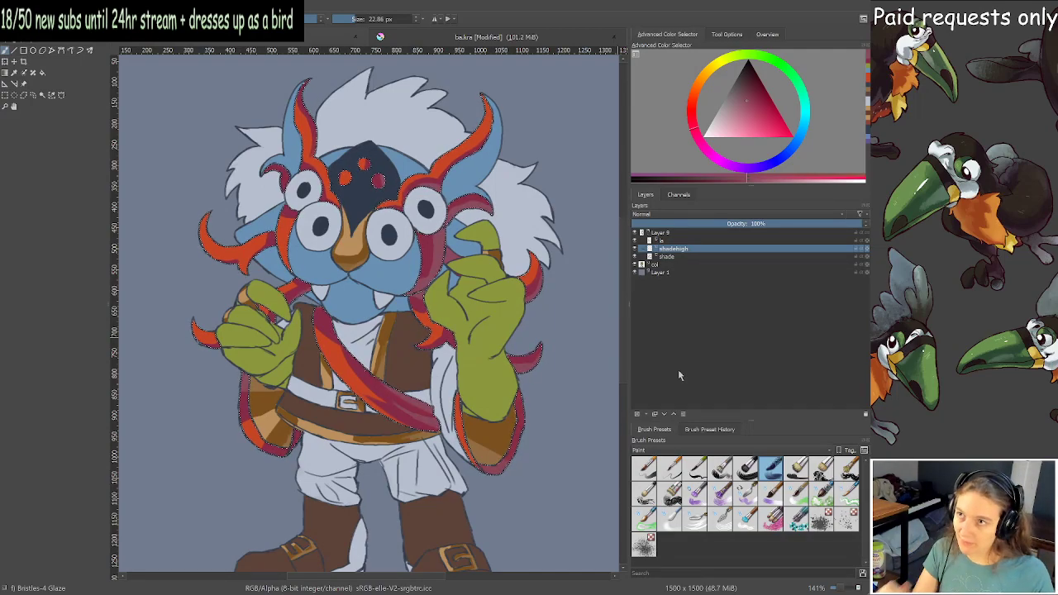
# Hide the Layer 9 group, select the dark navy forehead patch by colour, and show the group again.
pyautogui.click(634, 232)
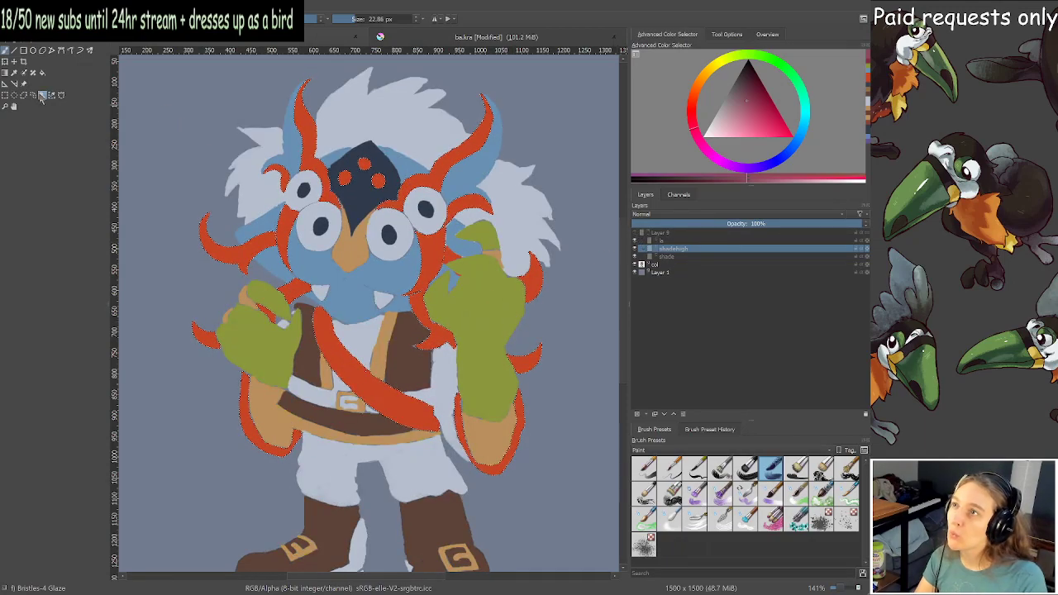
pyautogui.click(42, 94)
pyautogui.click(359, 191)
pyautogui.press('f')
pyautogui.click(635, 232)
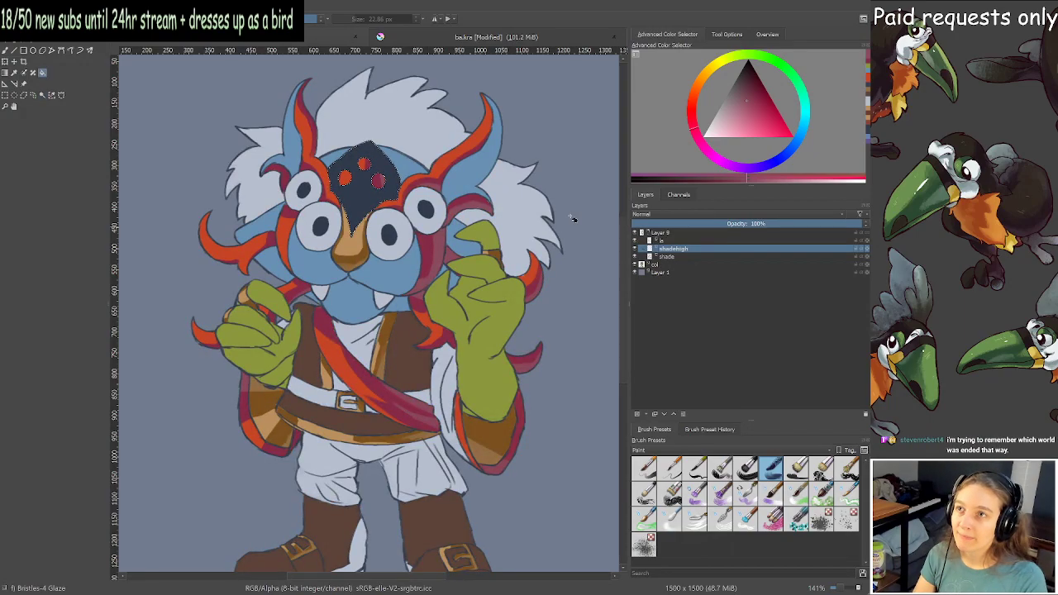
# On the shade layer, try a brighter blue along the left edge of the forehead patch and undo the stroke.
pyautogui.scroll(2, 357, 173)
pyautogui.moveTo(359, 172); pyautogui.dragTo(384, 231)
pyautogui.keyDown('ctrl'); pyautogui.click(405, 236); pyautogui.keyUp('ctrl')
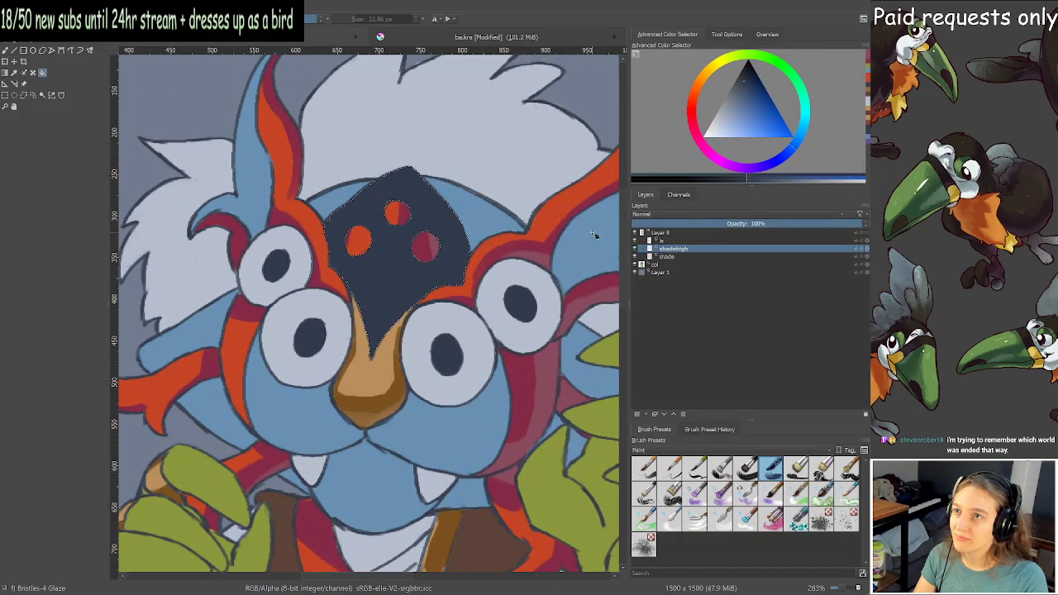
pyautogui.click(747, 93)
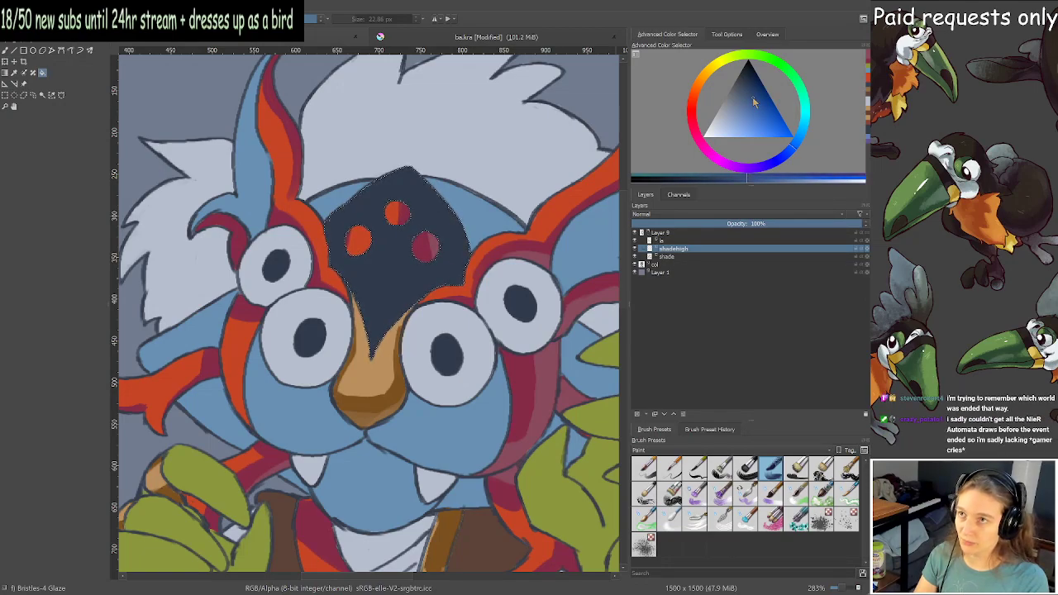
pyautogui.scroll(1, 456, 225)
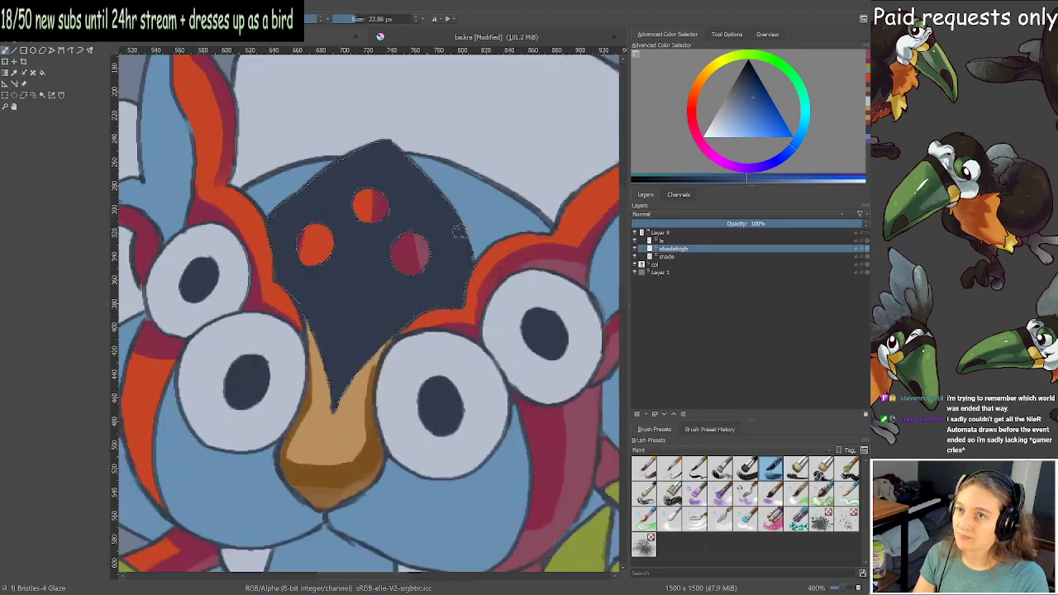
pyautogui.click(668, 257)
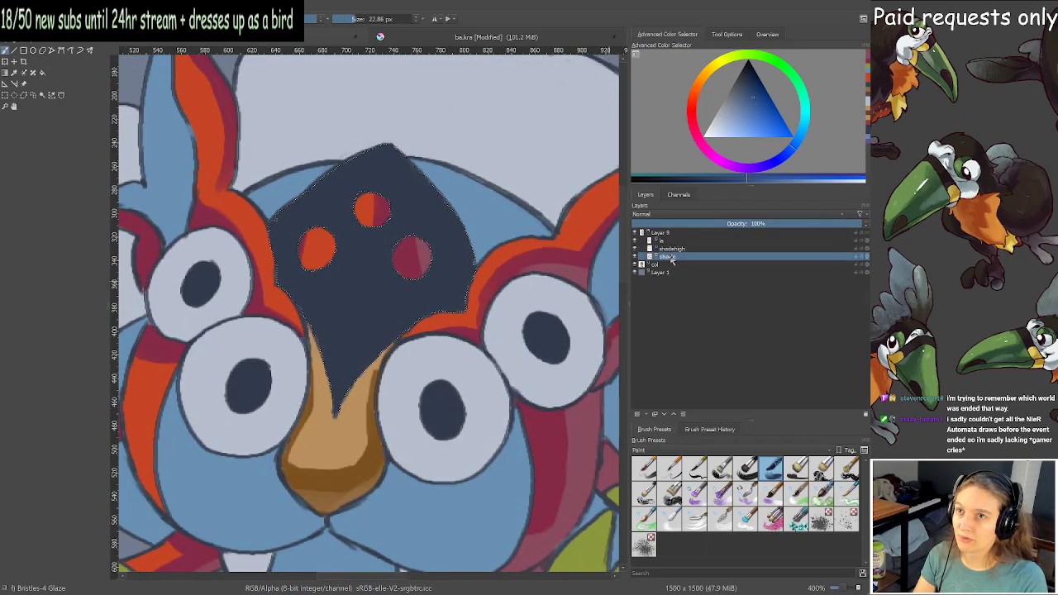
pyautogui.scroll(-1, 403, 287)
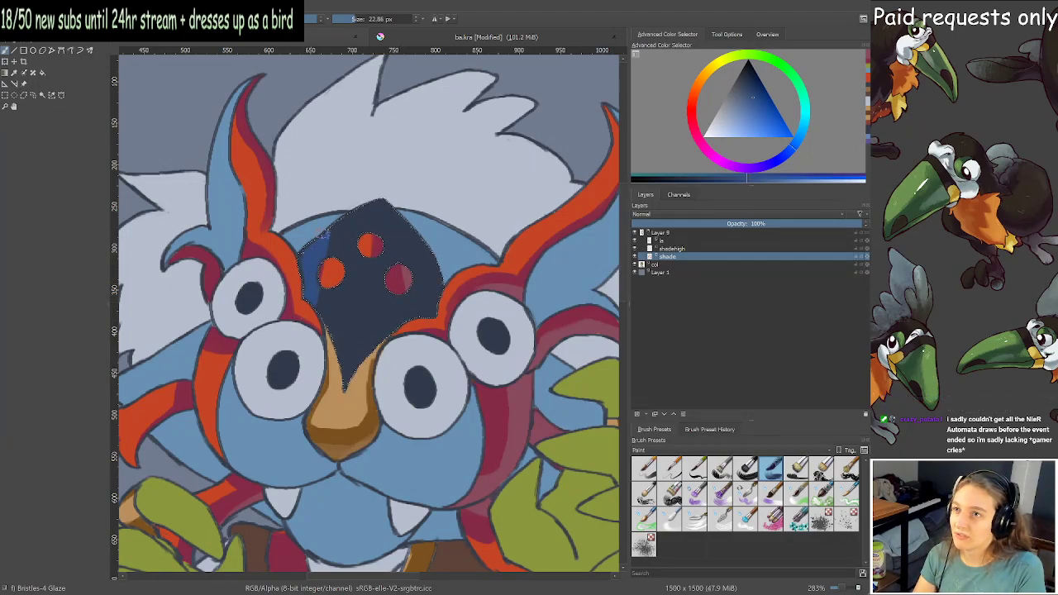
pyautogui.hotkey('ctrl', 'z')
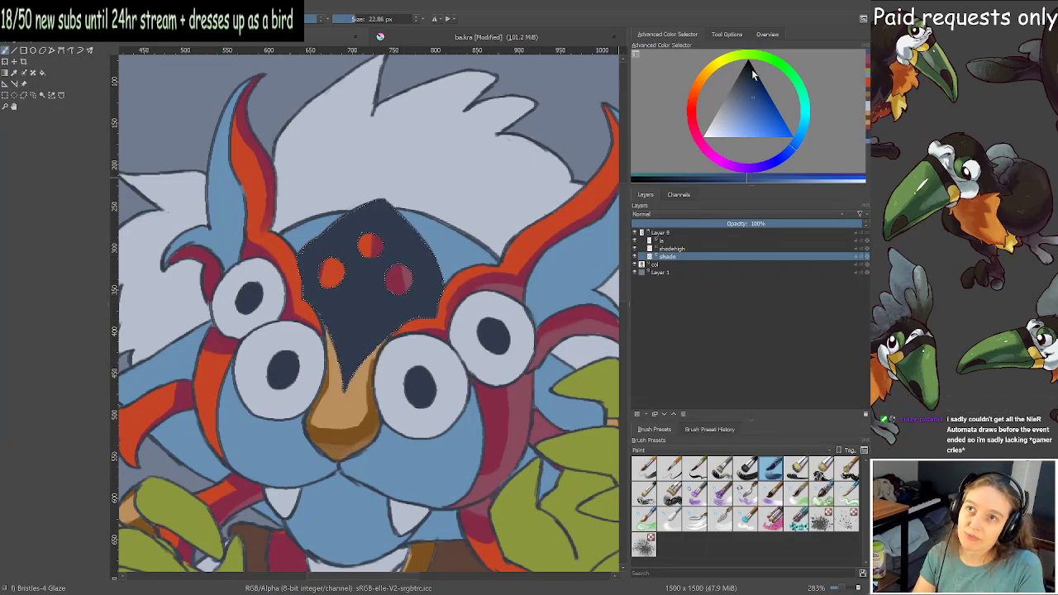
# Shade the right half and left edge of the forehead patch in progressively darker navy, undoing a stray stroke.
pyautogui.click(746, 80)
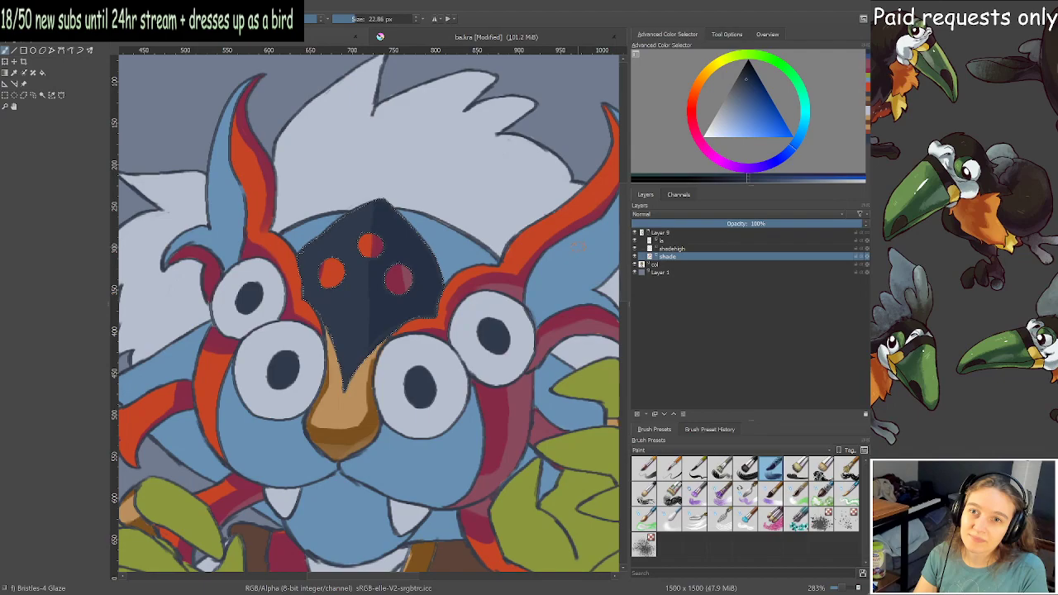
pyautogui.click(746, 75)
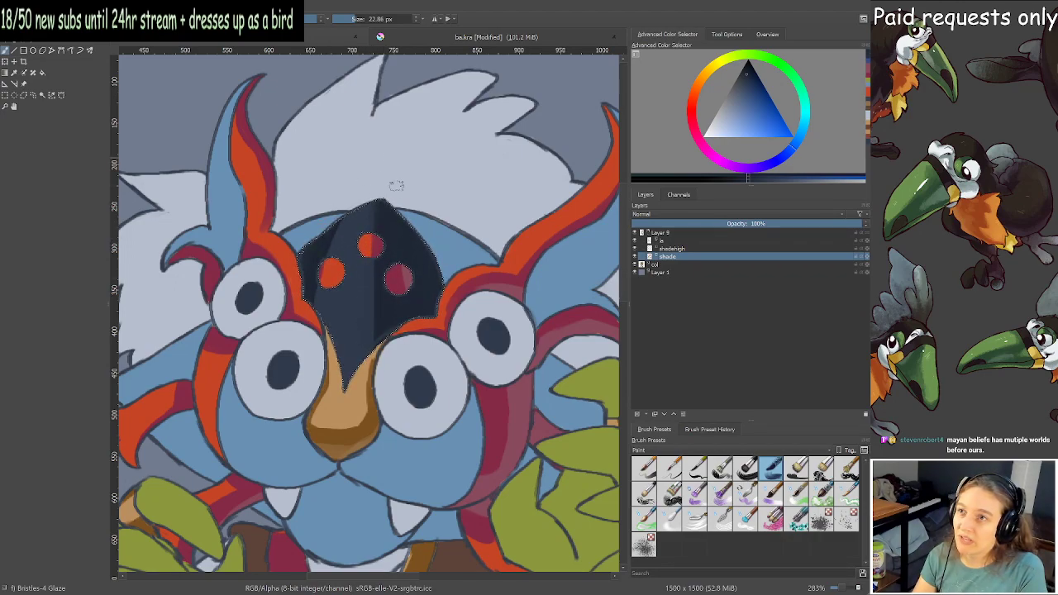
pyautogui.hotkey('ctrl', 'z')
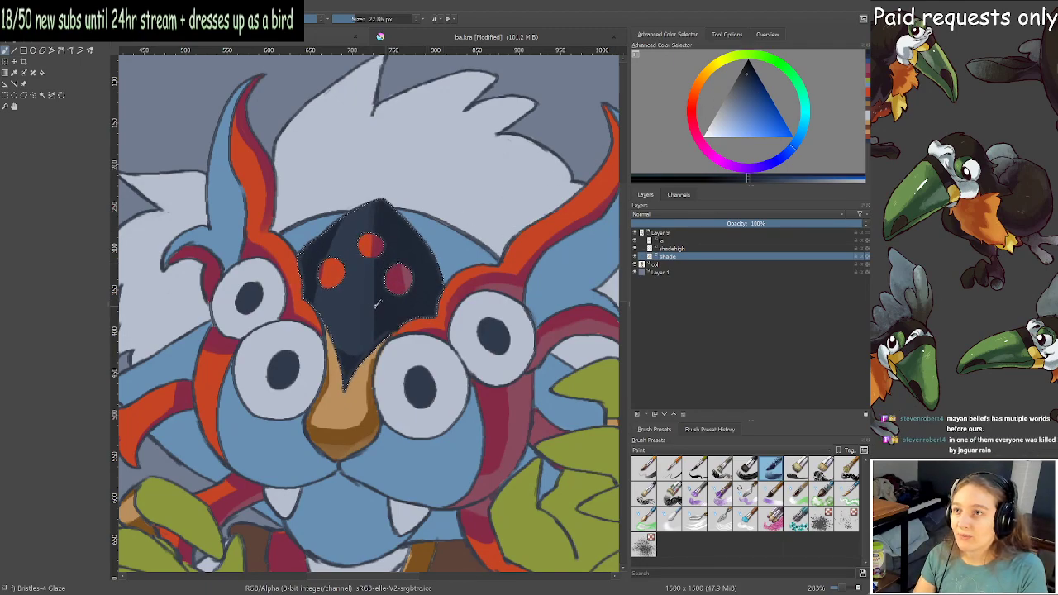
# Paint a muted mid-blue reflected highlight down the right edge of the forehead patch and blend it into the navy shadow.
pyautogui.keyDown('ctrl'); pyautogui.click(364, 305); pyautogui.keyUp('ctrl')
pyautogui.click(746, 94)
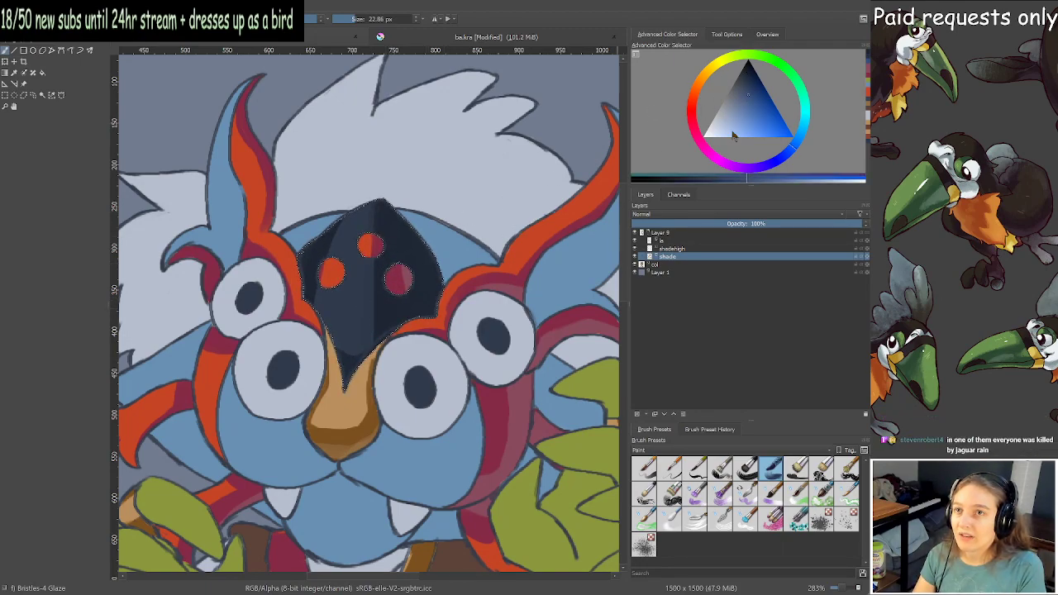
pyautogui.click(798, 142)
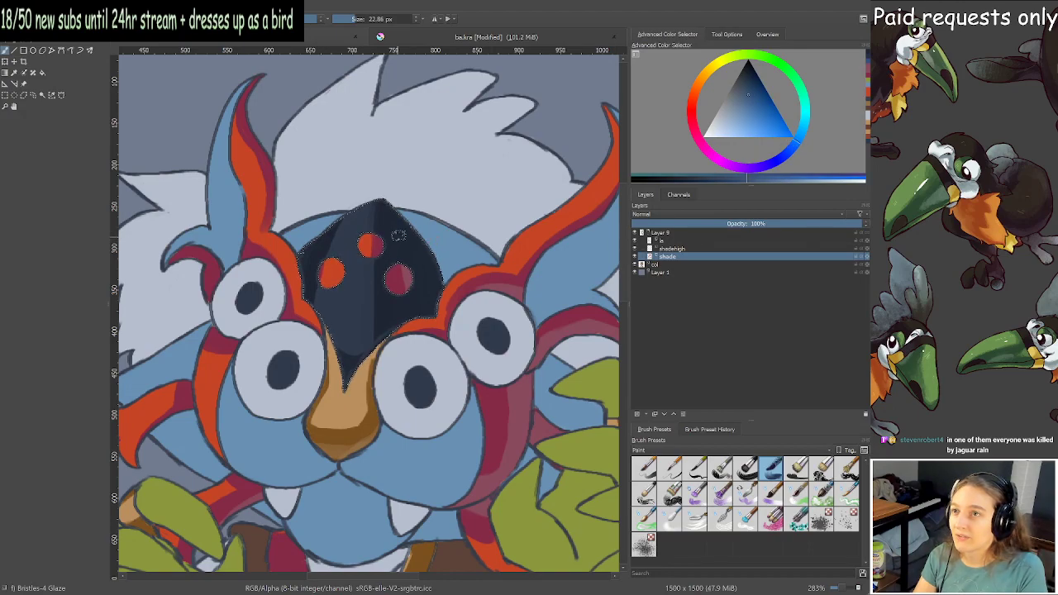
pyautogui.moveTo(385, 206); pyautogui.dragTo(419, 312)
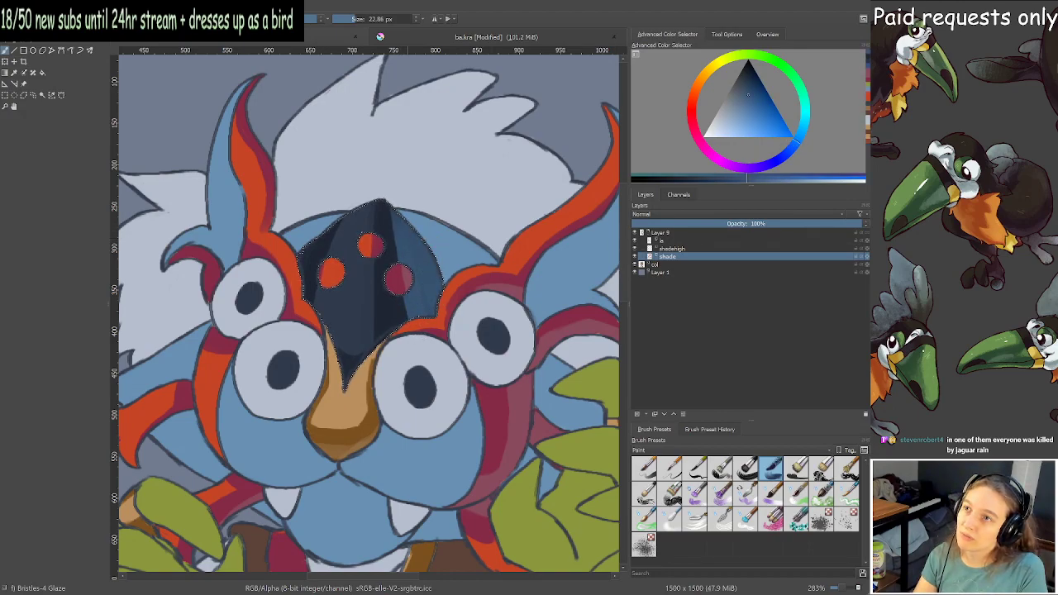
pyautogui.moveTo(433, 282); pyautogui.dragTo(416, 249)
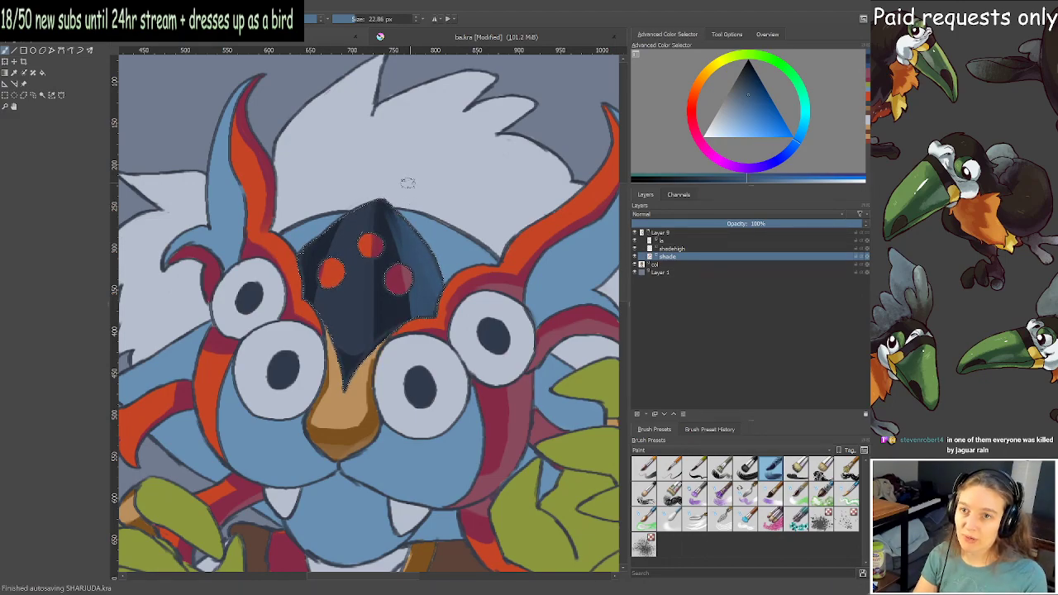
# Touch up the tip of the forehead patch with dark navy and save the drawing.
pyautogui.scroll(-4, 407, 182)
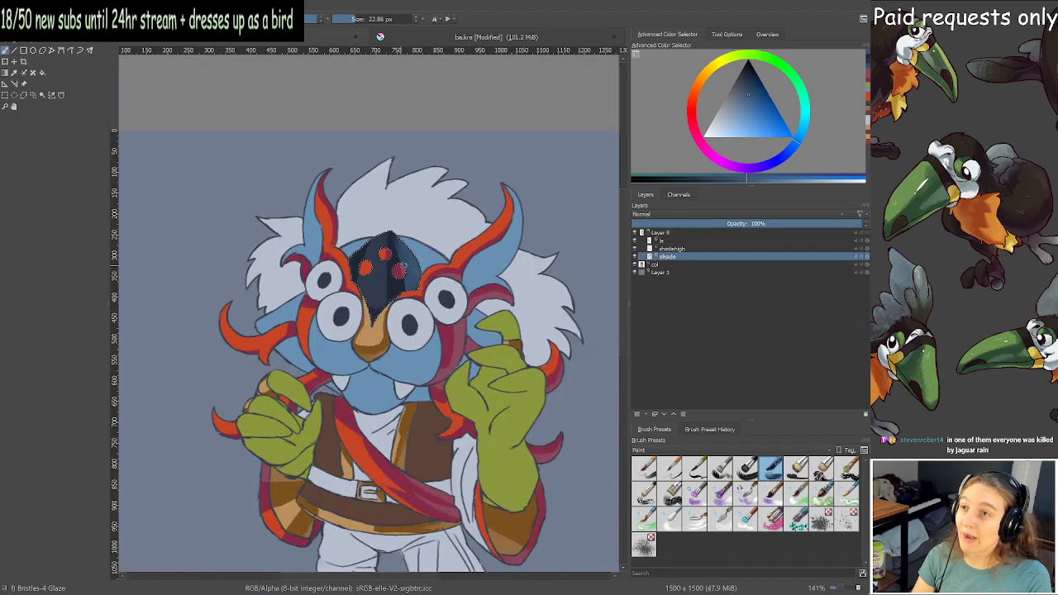
pyautogui.scroll(4, 398, 262)
pyautogui.scroll(2, 416, 263)
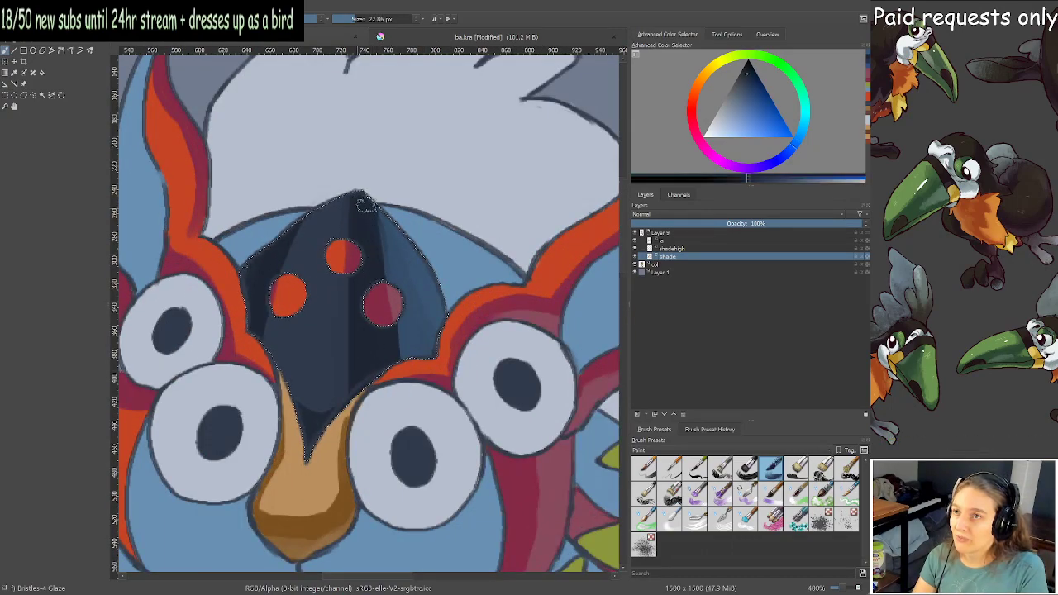
pyautogui.hotkey('ctrl', 's')
pyautogui.scroll(-3, 350, 203)
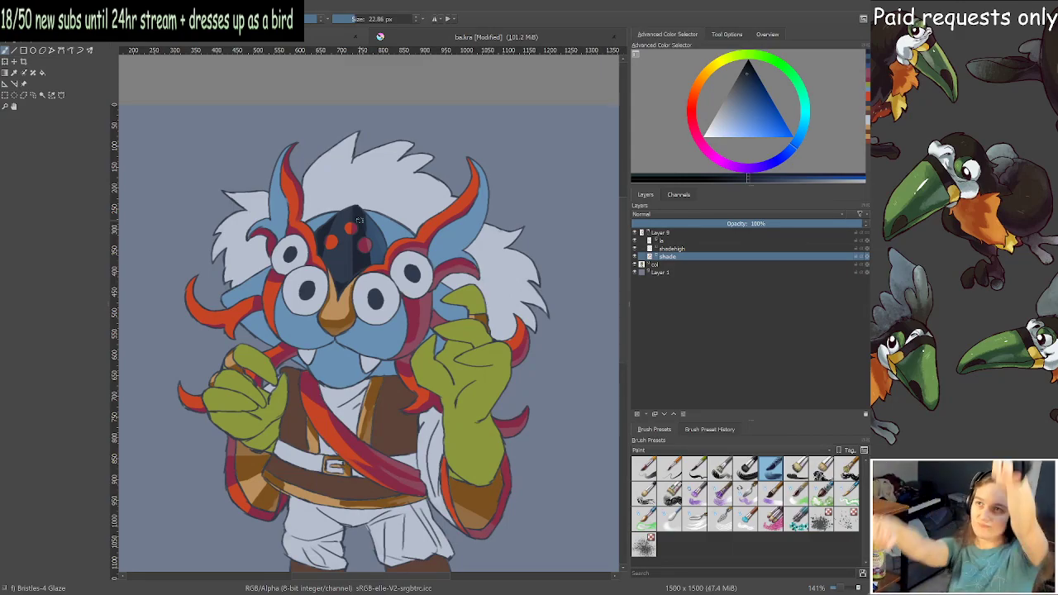
pyautogui.scroll(1, 360, 219)
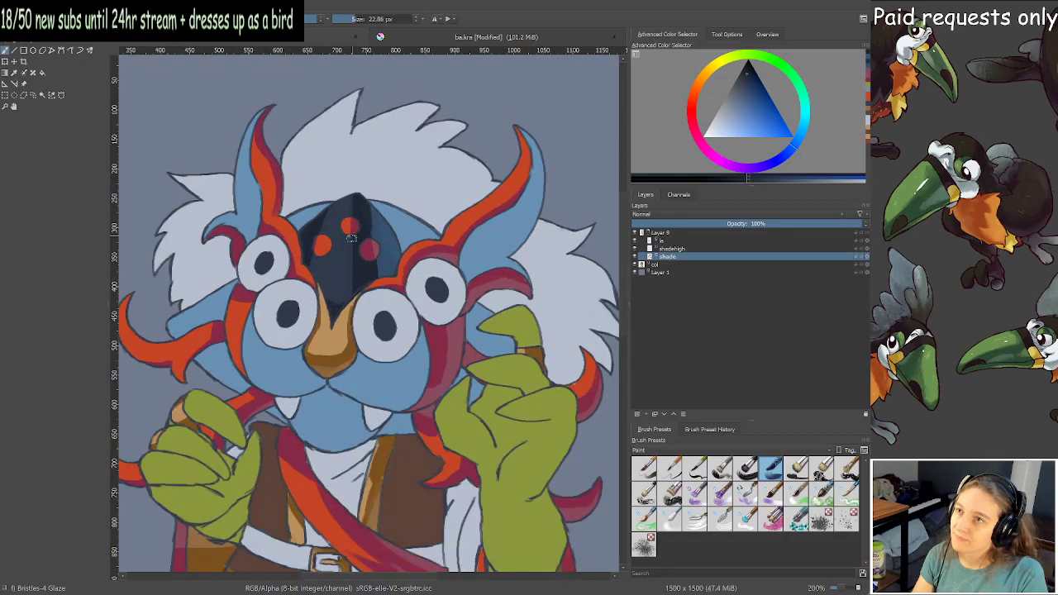
# With the Layer 9 group temporarily hidden, select all the blue skin areas by colour, including the horns, forehead sides and gaps beside the raised hand.
pyautogui.click(42, 94)
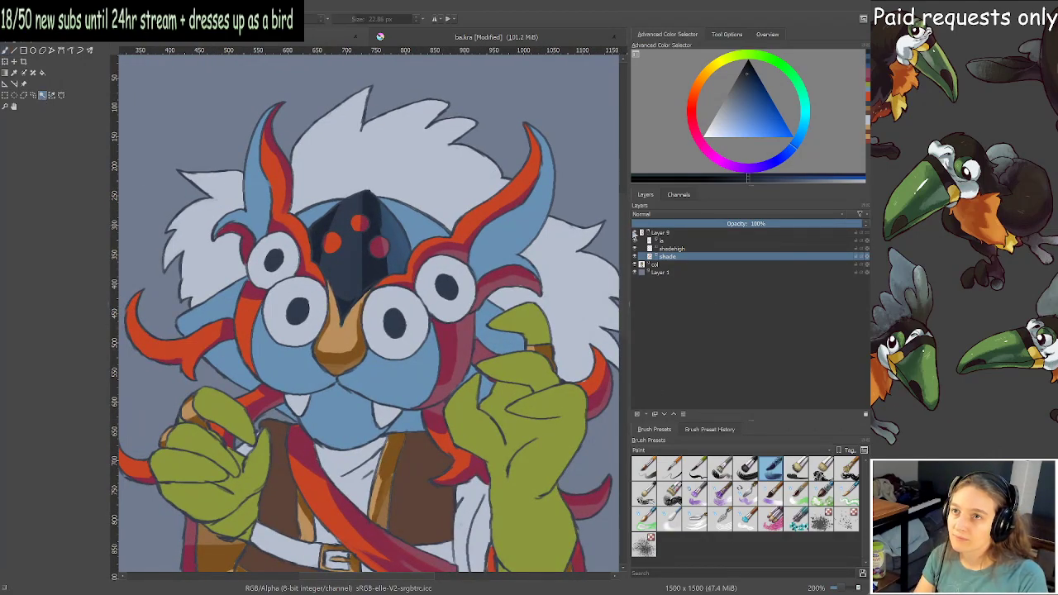
pyautogui.click(634, 233)
pyautogui.click(255, 227)
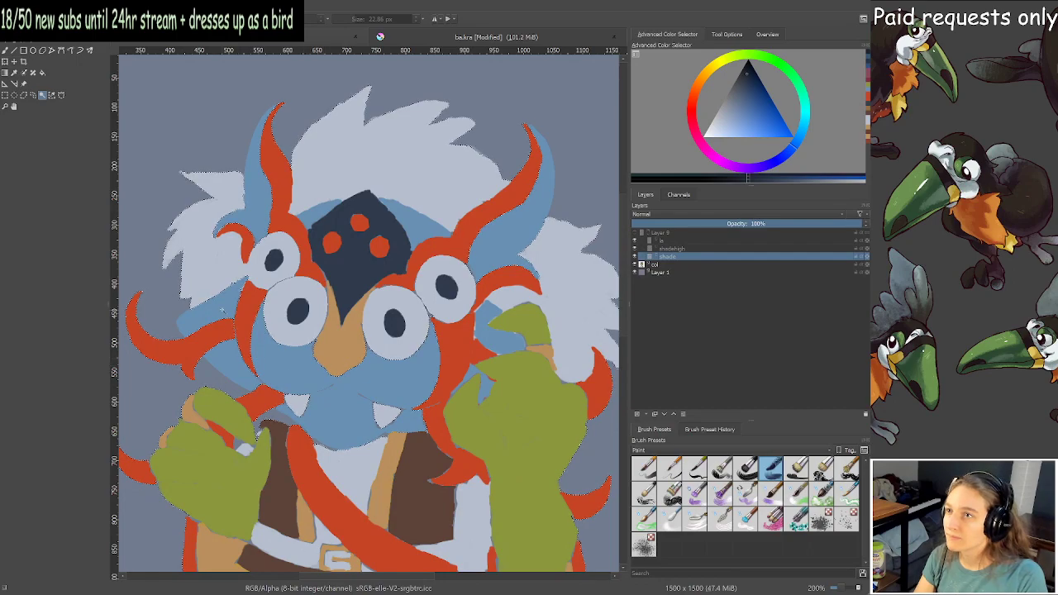
pyautogui.keyDown('shift'); pyautogui.click(325, 219); pyautogui.keyUp('shift')
pyautogui.keyDown('shift'); pyautogui.click(412, 218); pyautogui.keyUp('shift')
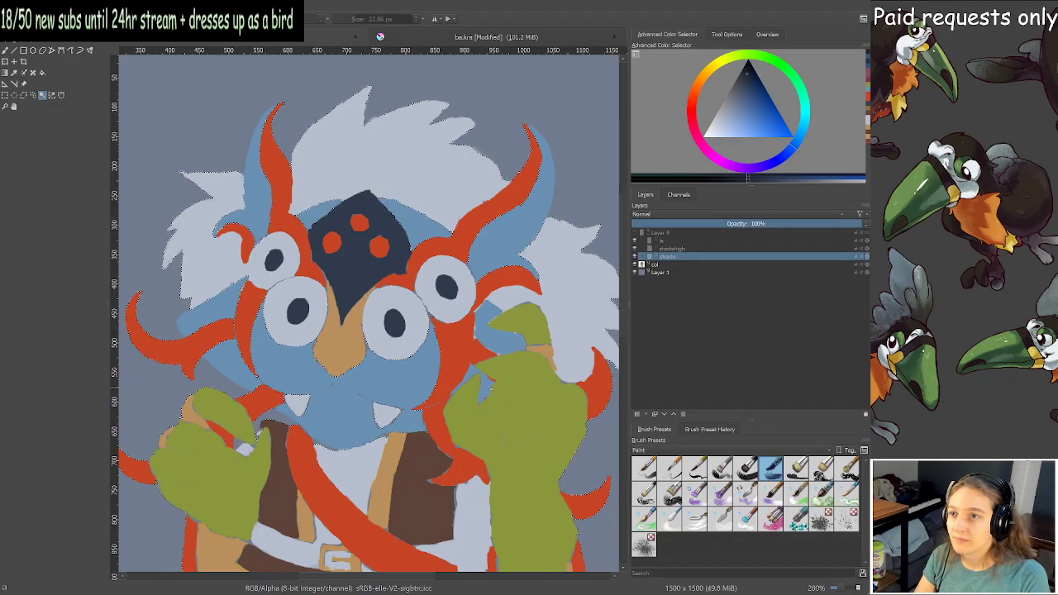
pyautogui.scroll(4, 489, 387)
pyautogui.keyDown('shift'); pyautogui.click(415, 357); pyautogui.keyUp('shift')
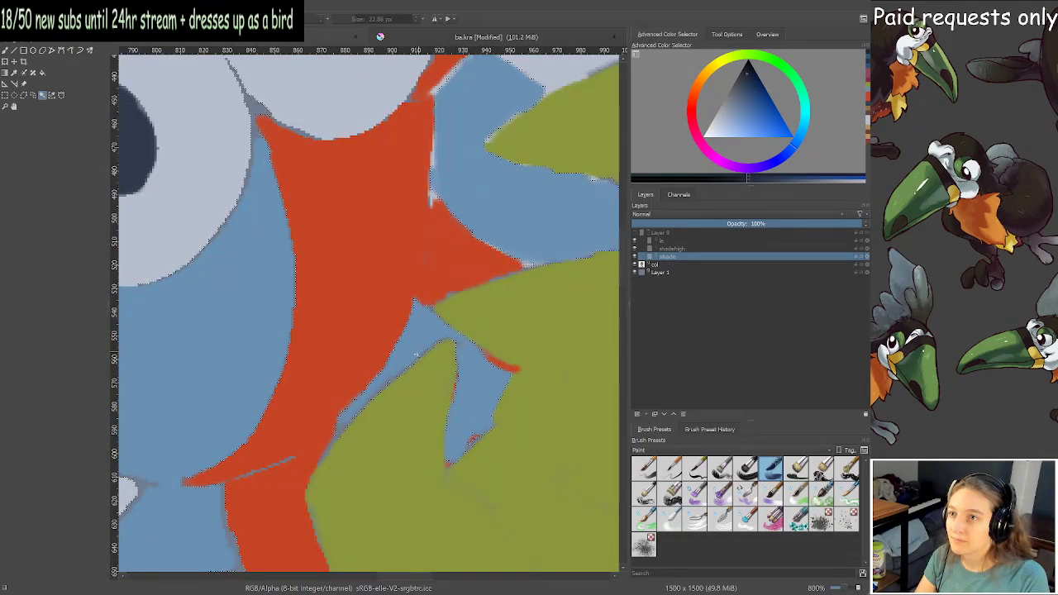
pyautogui.scroll(-5, 414, 358)
pyautogui.scroll(1, 369, 371)
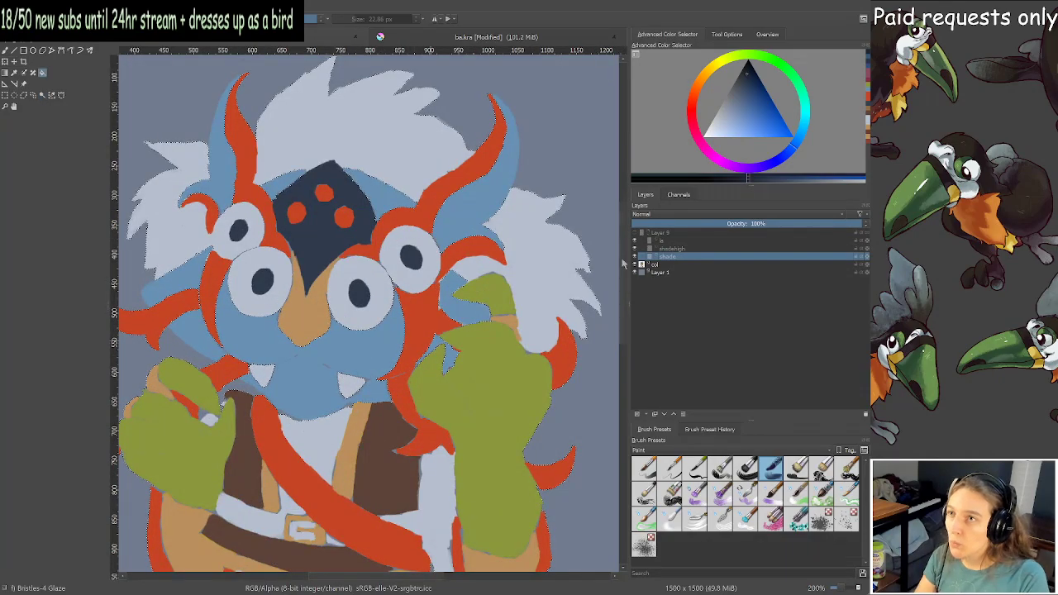
pyautogui.click(636, 233)
# Choose a muted dark blue as the shadow colour for the selected blue skin, keeping the shade layer active.
pyautogui.scroll(-1, 299, 269)
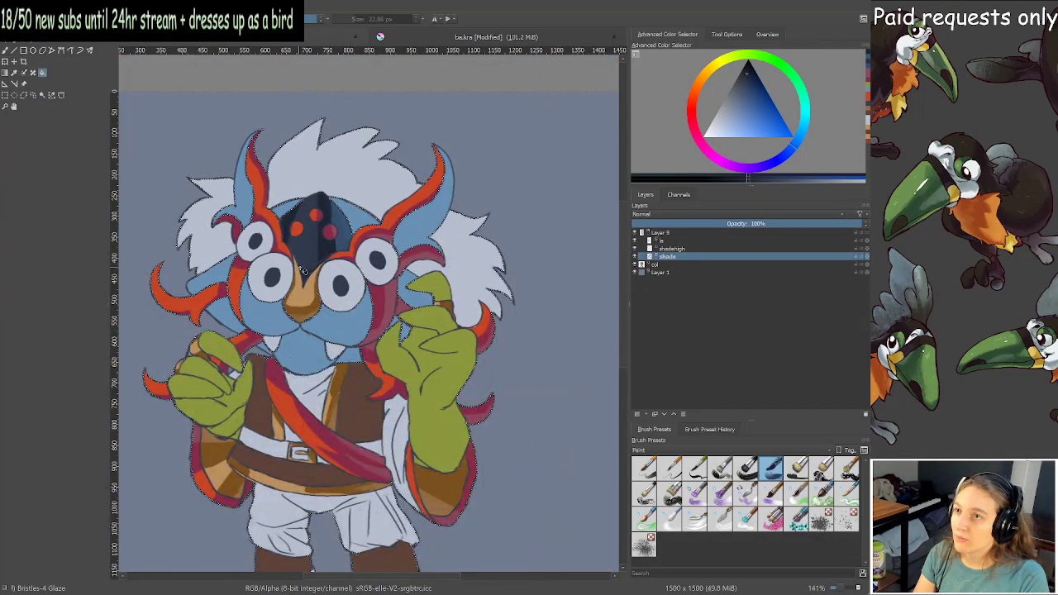
pyautogui.moveTo(303, 271); pyautogui.dragTo(353, 283)
pyautogui.scroll(1, 353, 283)
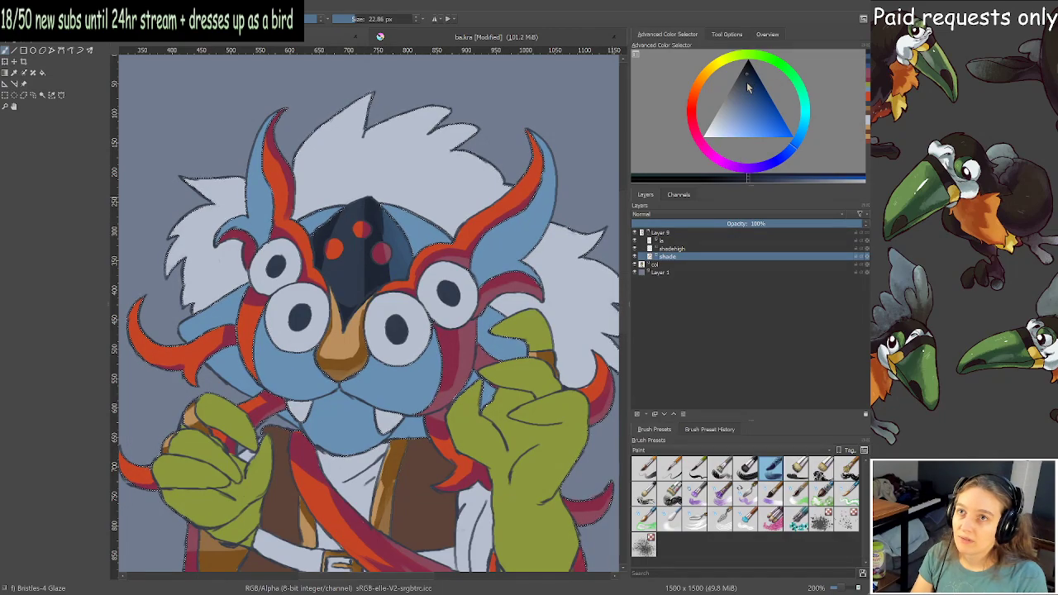
pyautogui.click(744, 116)
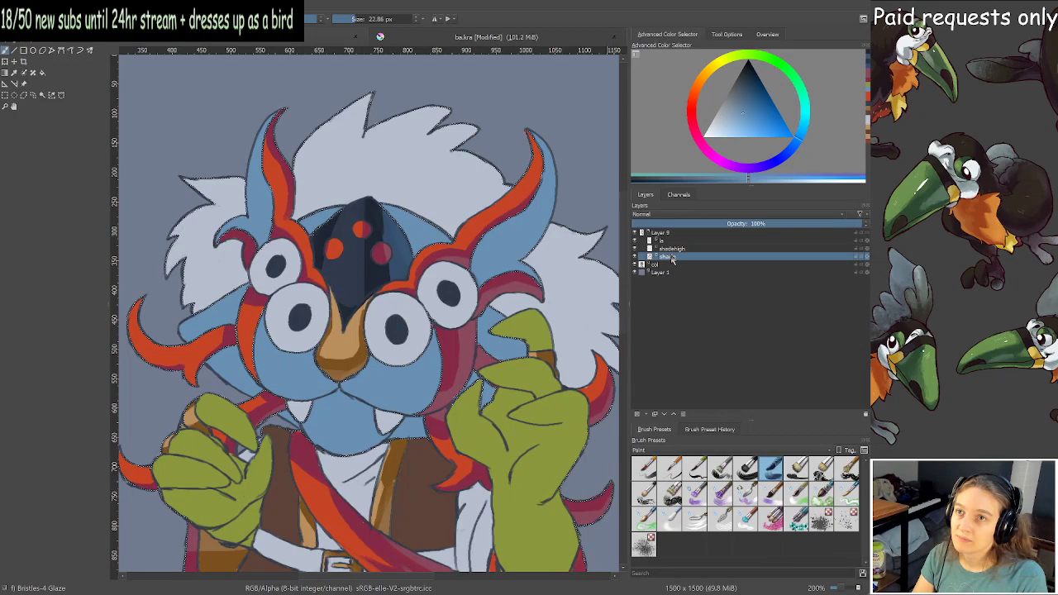
pyautogui.click(635, 249)
pyautogui.click(636, 249)
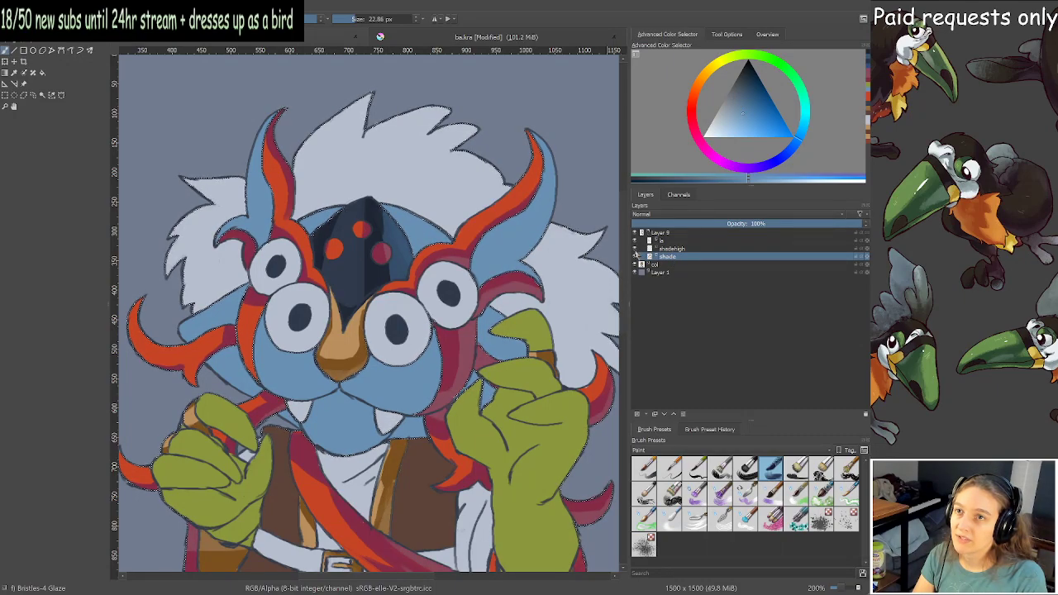
pyautogui.click(748, 111)
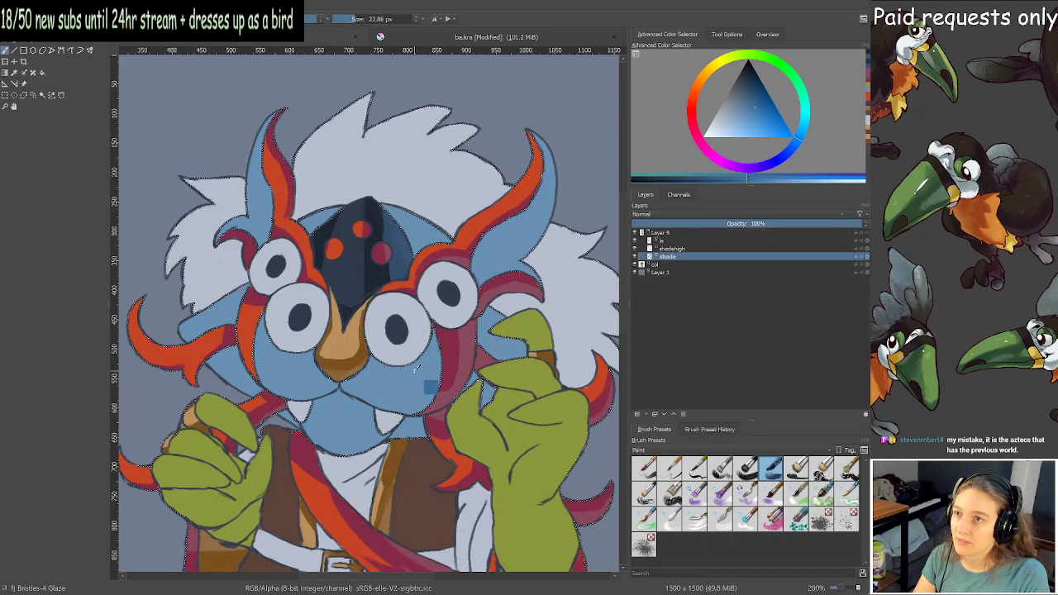
pyautogui.click(747, 108)
pyautogui.click(750, 104)
pyautogui.click(793, 144)
pyautogui.click(748, 97)
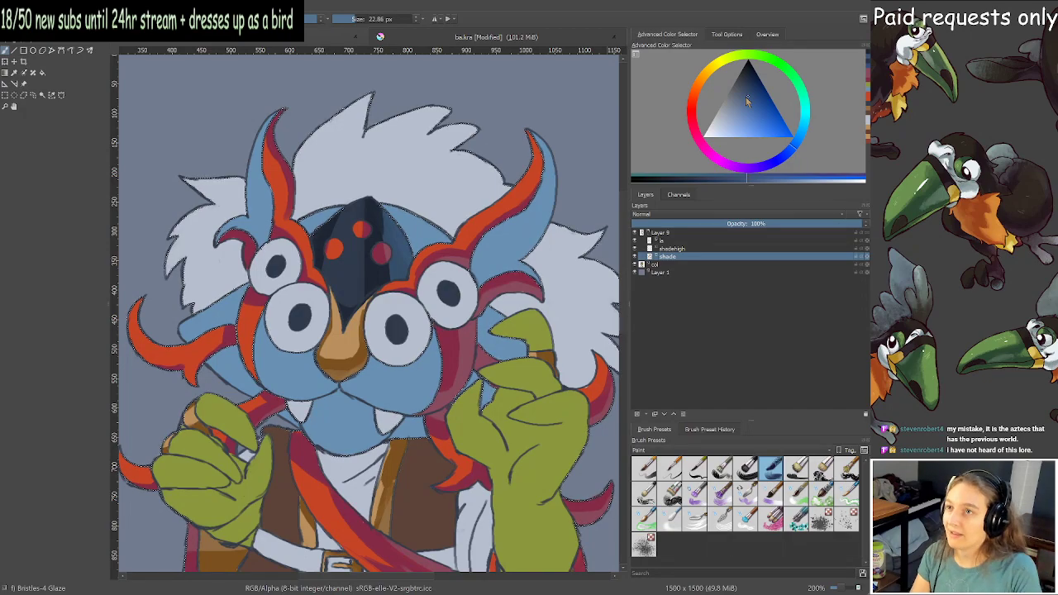
# With a brush of about 60 px, paint dark blue shadow over the right cheek, chin and skin gaps beside the raised hand.
pyautogui.moveTo(347, 391); pyautogui.dragTo(363, 390)
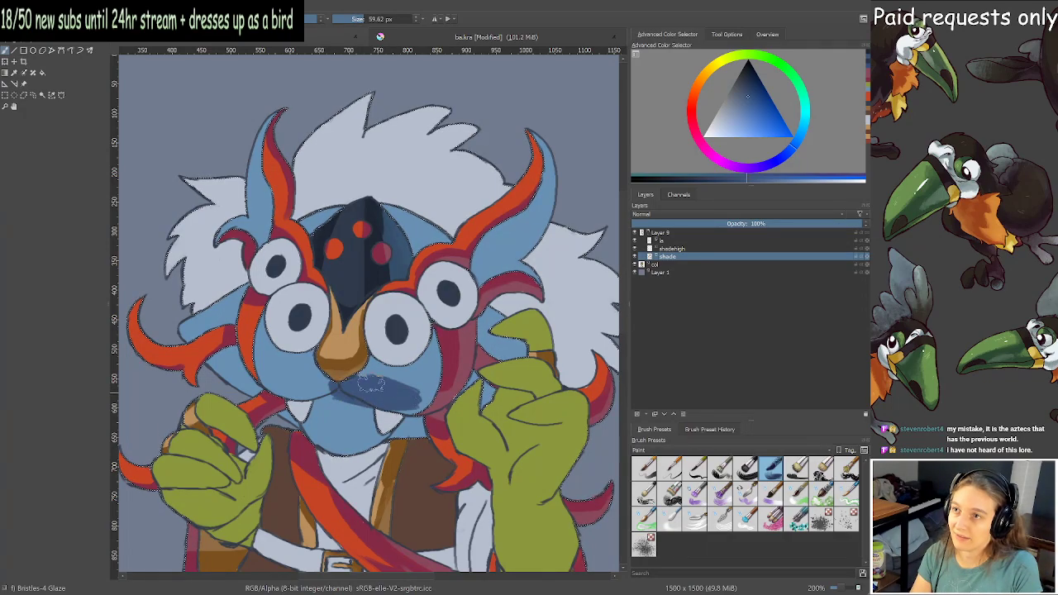
pyautogui.moveTo(425, 346); pyautogui.dragTo(435, 332)
pyautogui.moveTo(327, 387)
pyautogui.mouseDown()
pyautogui.moveTo(361, 433)
pyautogui.moveTo(350, 453)
pyautogui.moveTo(376, 418)
pyautogui.moveTo(408, 425)
pyautogui.mouseUp()
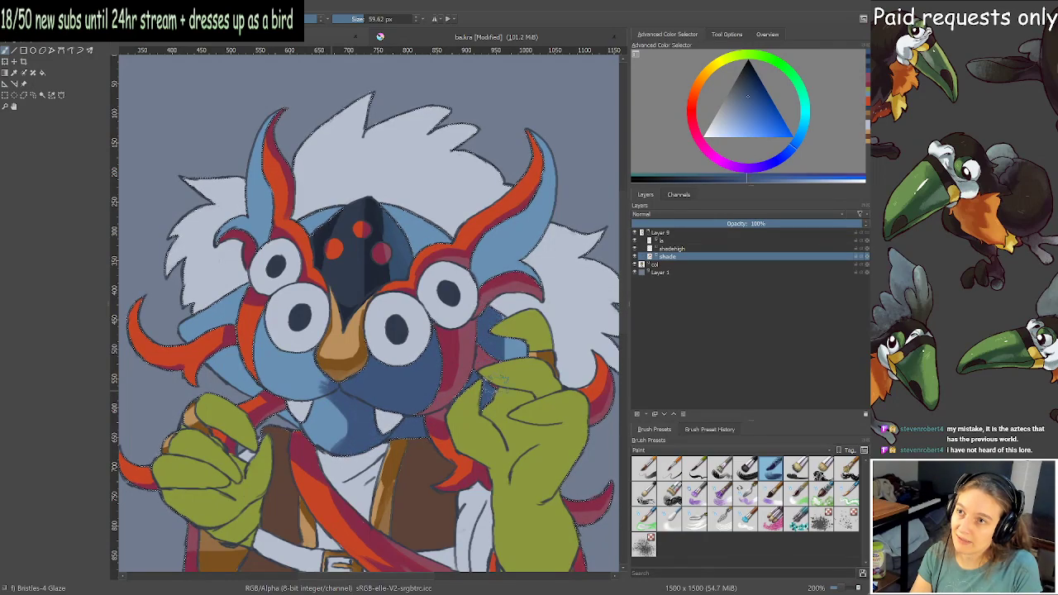
pyautogui.moveTo(486, 266); pyautogui.dragTo(527, 210)
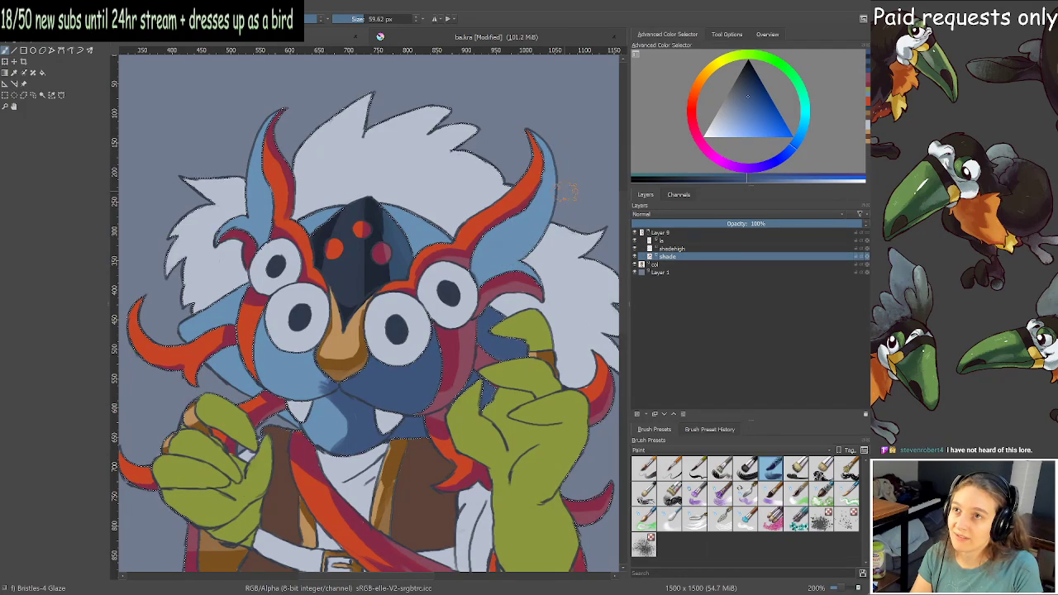
# Reduce the brush to about 18 px and shade the blue just below the right horn's tip, cleaning up the shadow's upper edge.
pyautogui.scroll(4, 572, 233)
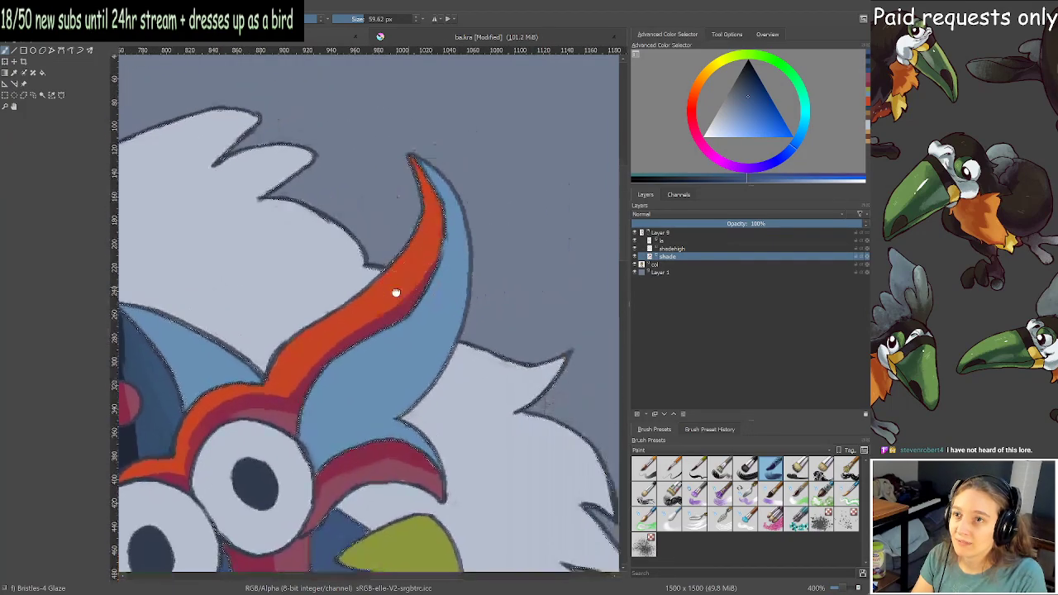
pyautogui.scroll(-4, 479, 244)
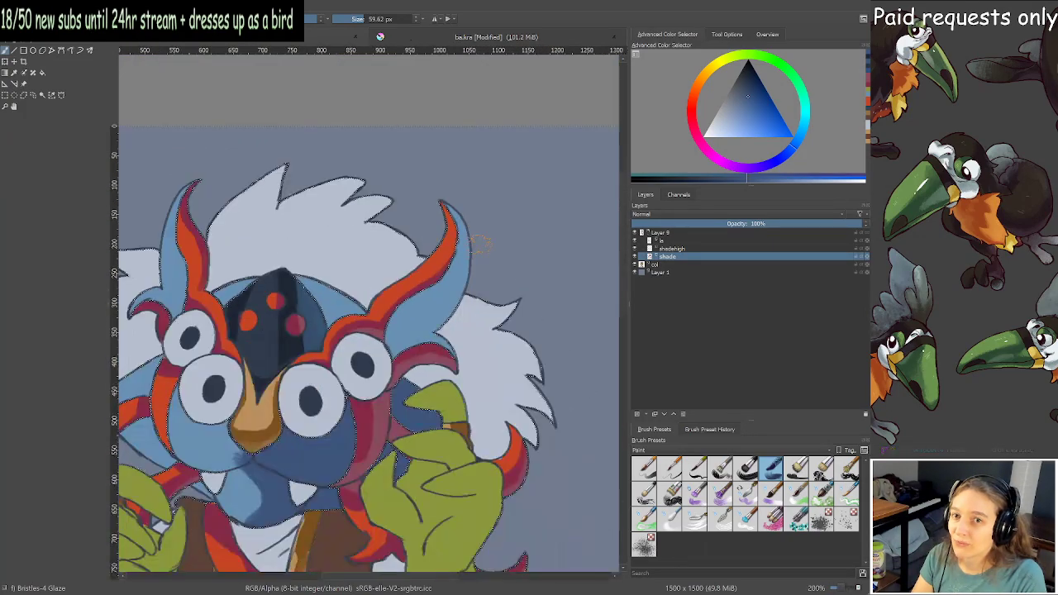
pyautogui.scroll(4, 475, 247)
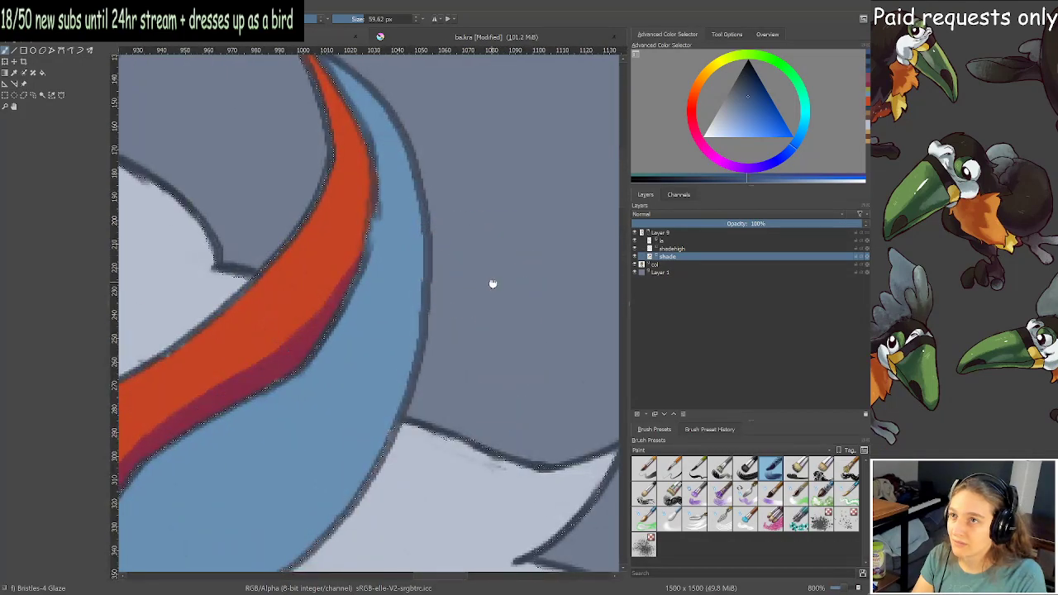
pyautogui.moveTo(391, 223); pyautogui.dragTo(321, 223)
pyautogui.press('[')
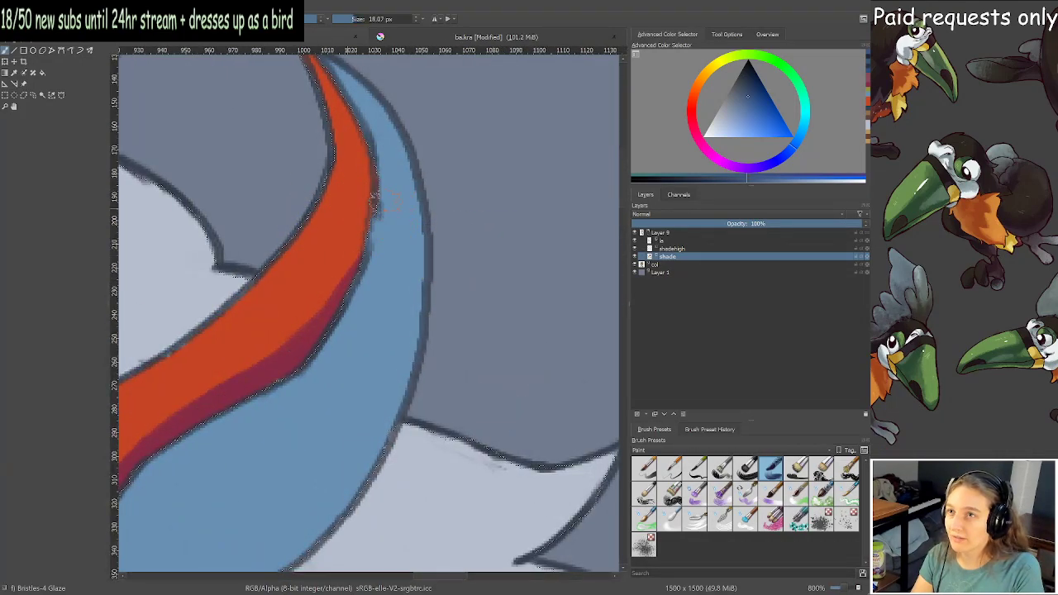
pyautogui.moveTo(390, 225)
pyautogui.mouseDown()
pyautogui.moveTo(387, 233)
pyautogui.moveTo(400, 177)
pyautogui.mouseUp()
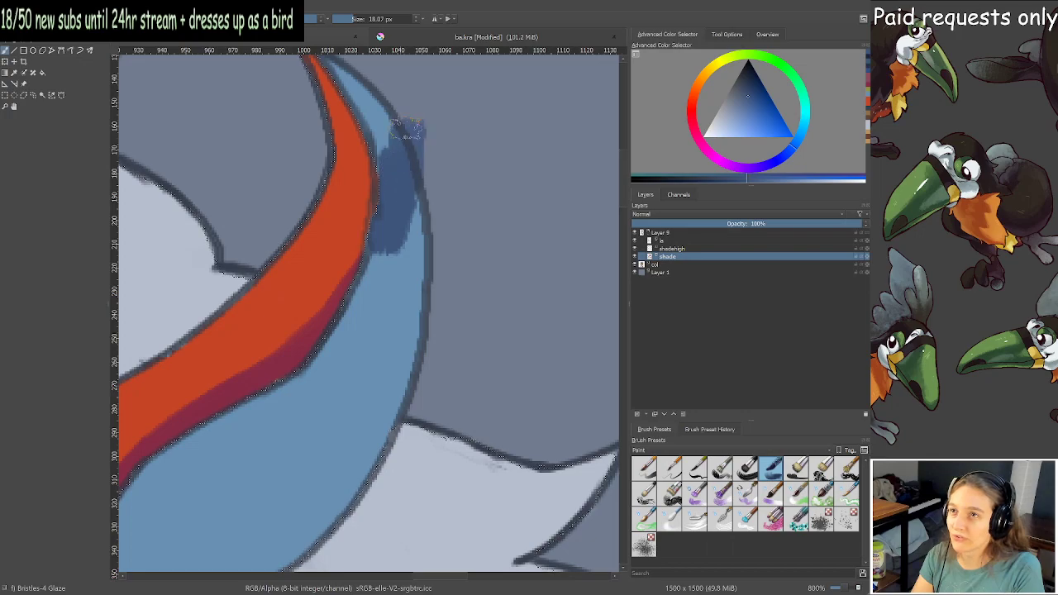
pyautogui.moveTo(385, 369); pyautogui.dragTo(387, 379)
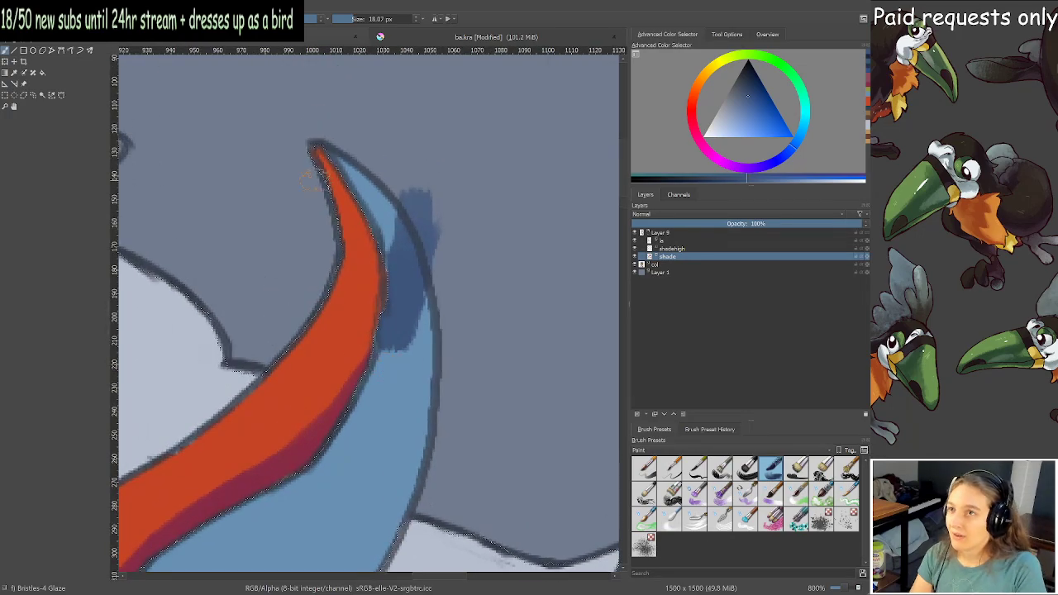
pyautogui.moveTo(389, 142)
pyautogui.mouseDown()
pyautogui.moveTo(413, 246)
pyautogui.moveTo(392, 147)
pyautogui.moveTo(440, 241)
pyautogui.moveTo(435, 205)
pyautogui.mouseUp()
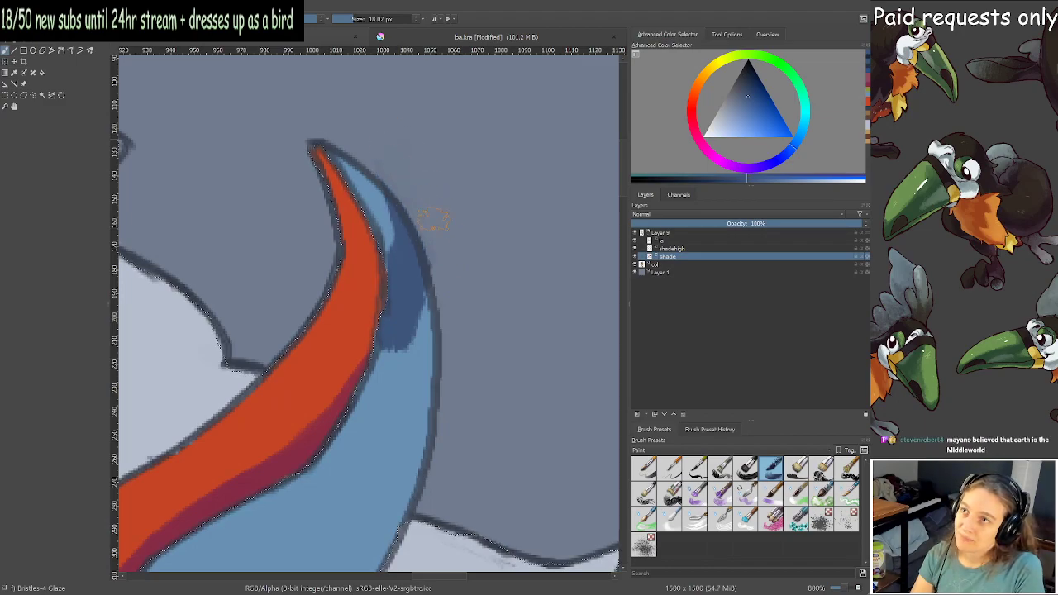
# Enlarge the brush to about 28 px and cover the remaining blue of the right horn with dark blue shadow down to its base.
pyautogui.scroll(-3, 442, 241)
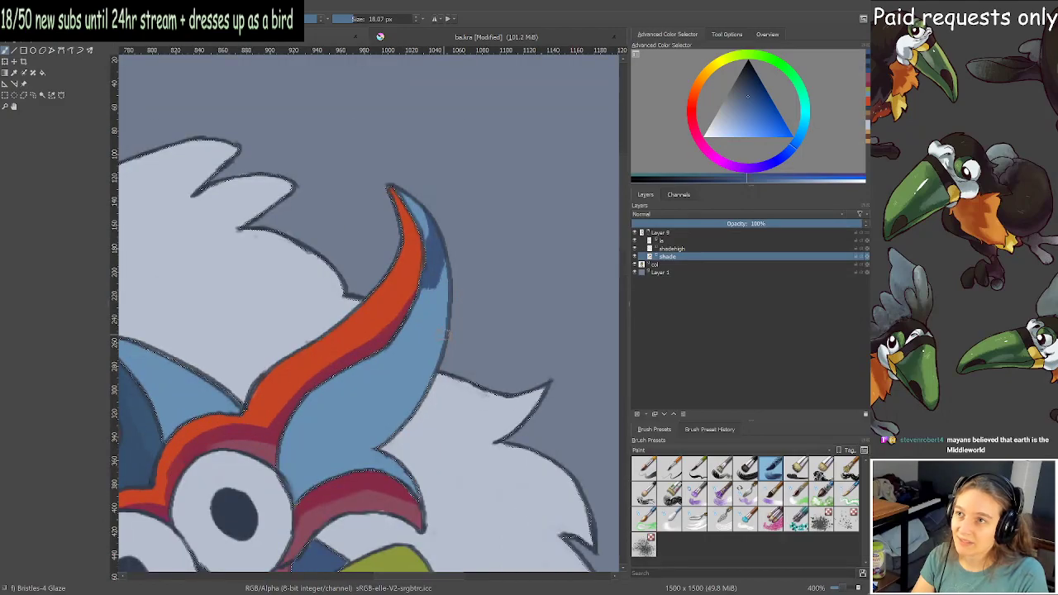
pyautogui.keyDown('shift'); pyautogui.moveTo(367, 354); pyautogui.dragTo(379, 353); pyautogui.keyUp('shift')
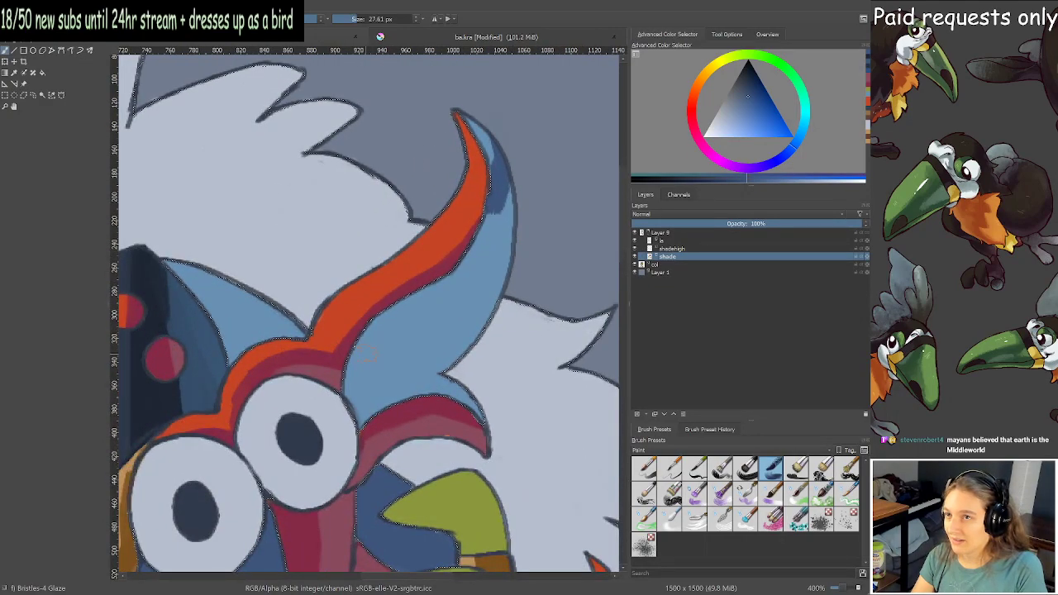
pyautogui.moveTo(428, 281); pyautogui.dragTo(455, 300)
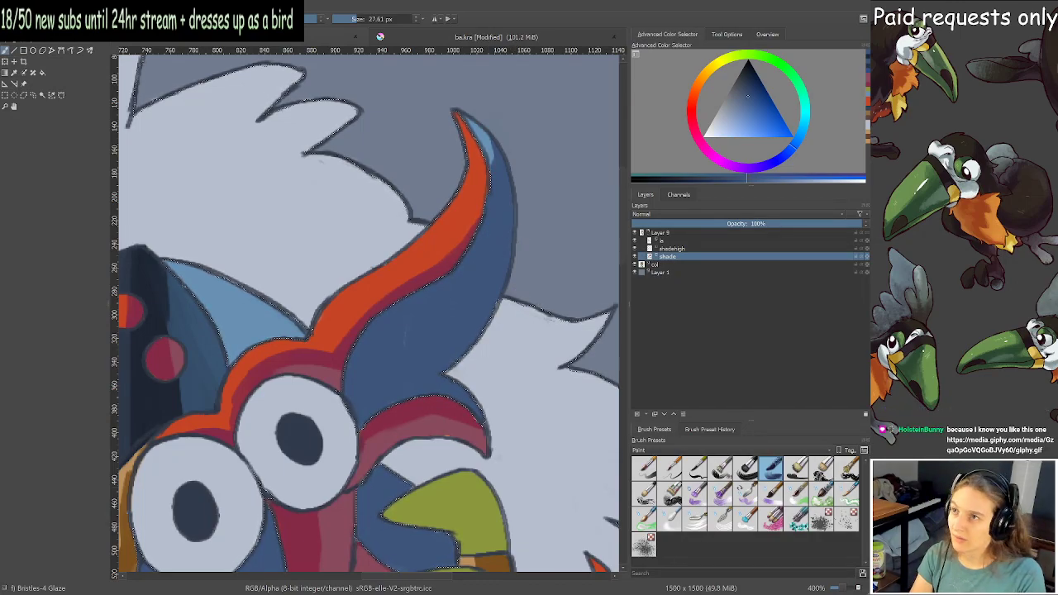
# Switch to the browser to view the car GIF on GIPHY, and return to the drawing.
pyautogui.hotkey('alt', 'Tab')
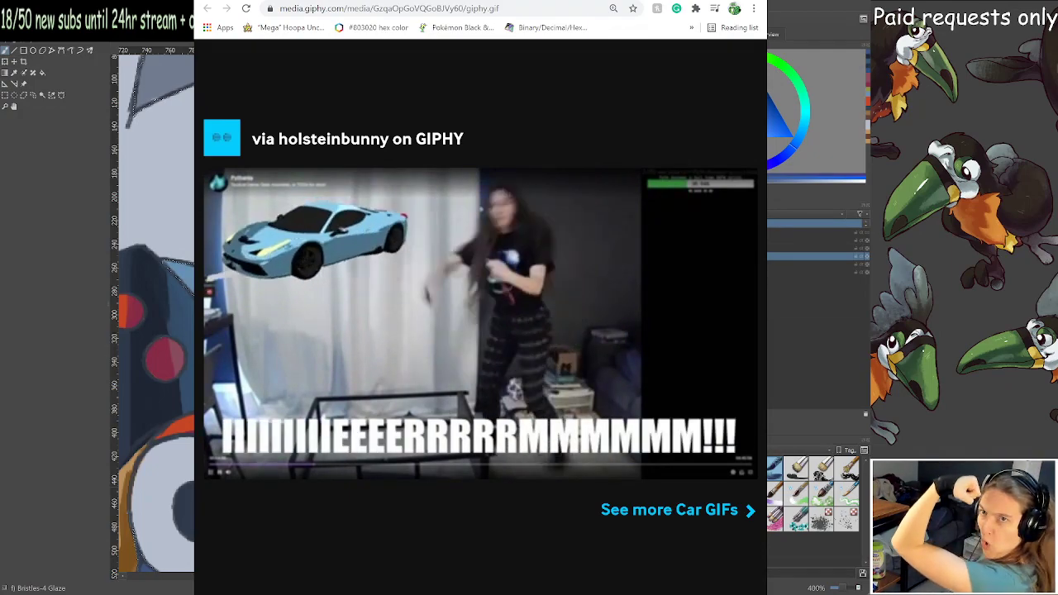
pyautogui.hotkey('alt', 'Tab')
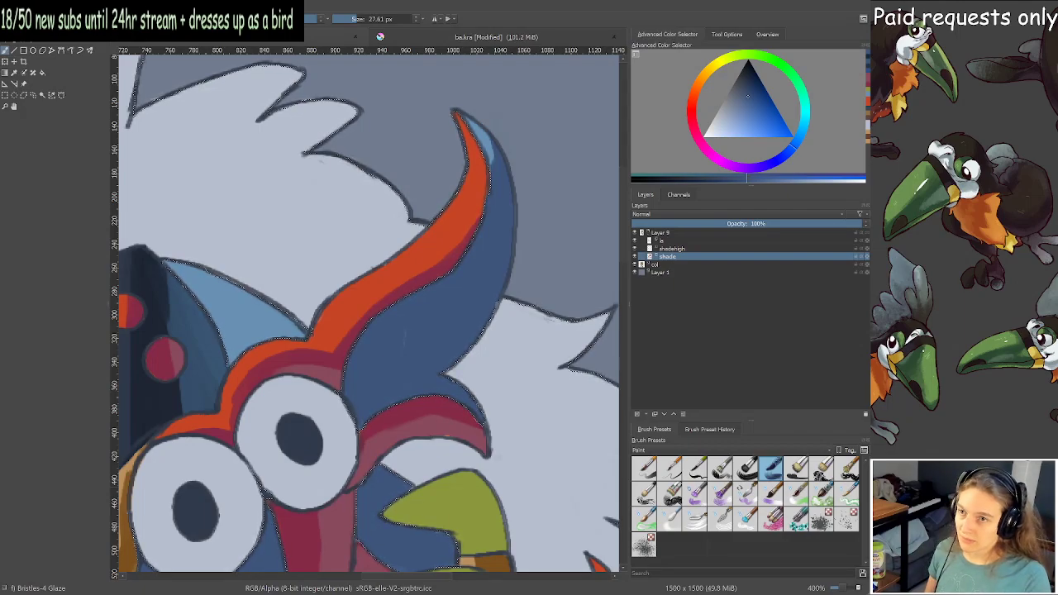
# Shade the blue on both sides of the forehead patch and the lower edge of the left cheek in dark blue.
pyautogui.scroll(-3, 471, 369)
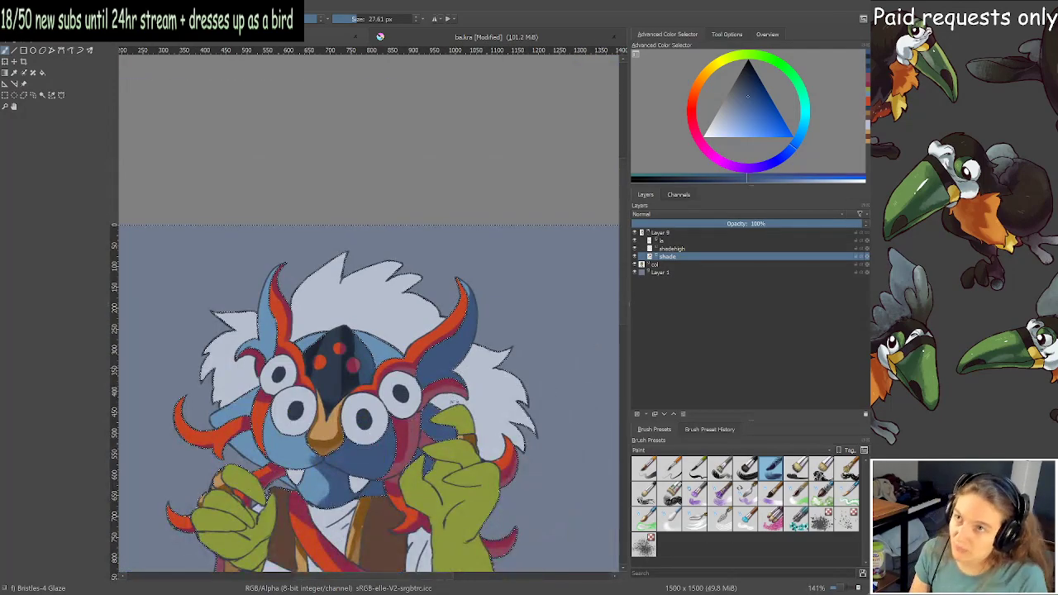
pyautogui.moveTo(471, 369); pyautogui.dragTo(483, 316)
pyautogui.press('+')
pyautogui.press('+')
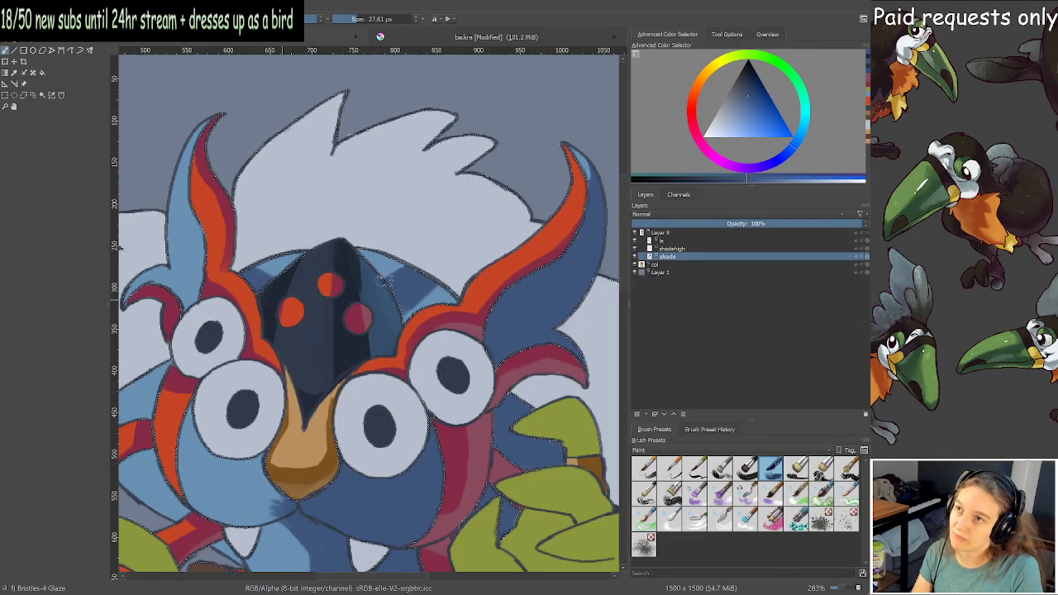
pyautogui.moveTo(428, 308); pyautogui.dragTo(440, 280)
pyautogui.moveTo(429, 371)
pyautogui.mouseDown()
pyautogui.moveTo(490, 326)
pyautogui.moveTo(532, 314)
pyautogui.mouseUp()
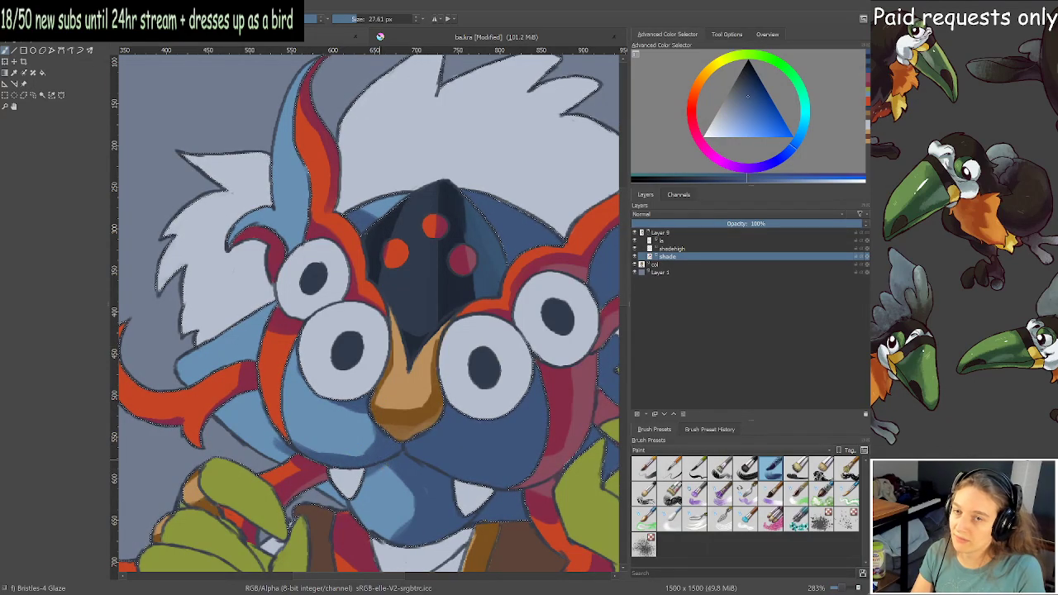
# Paint dark blue shadow along the underside of the left ear and across the blue skin below its red stripe.
pyautogui.scroll(-4, 376, 432)
pyautogui.scroll(2, 400, 462)
pyautogui.moveTo(437, 373); pyautogui.dragTo(446, 259)
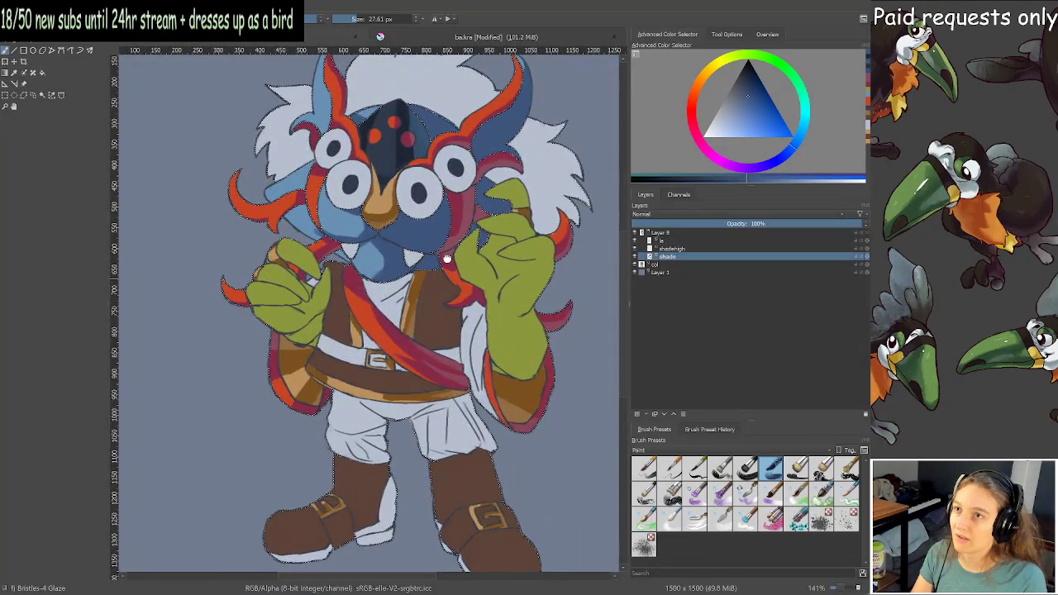
pyautogui.scroll(2, 446, 259)
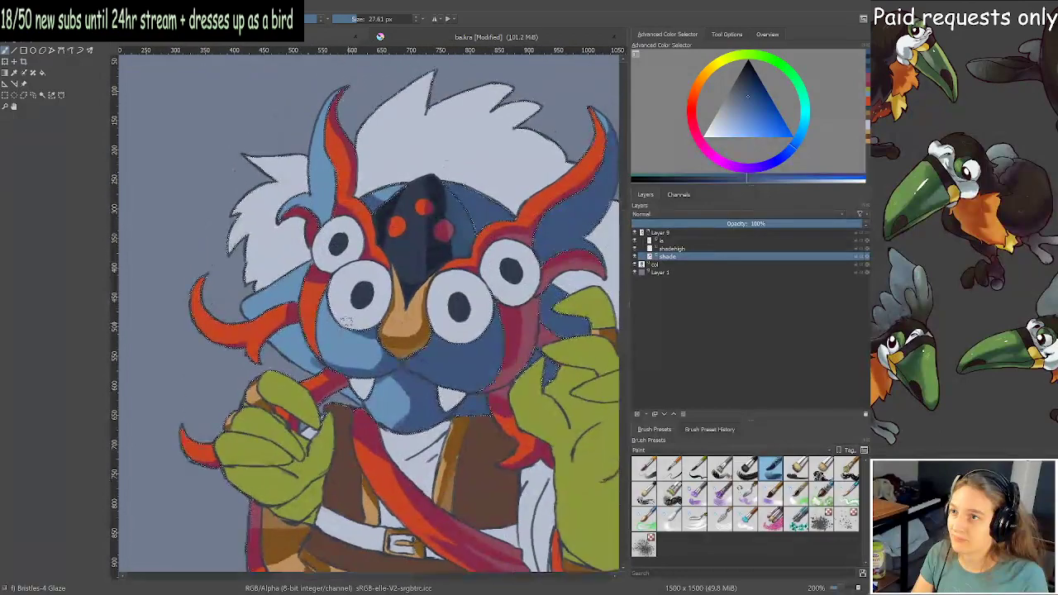
pyautogui.moveTo(225, 297); pyautogui.dragTo(318, 370)
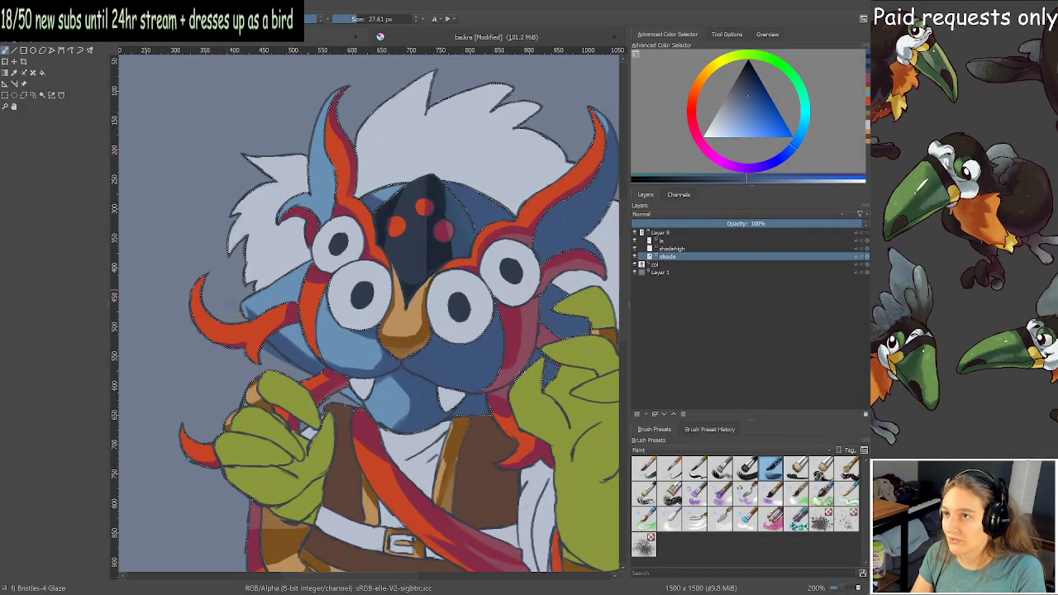
pyautogui.scroll(3, 259, 326)
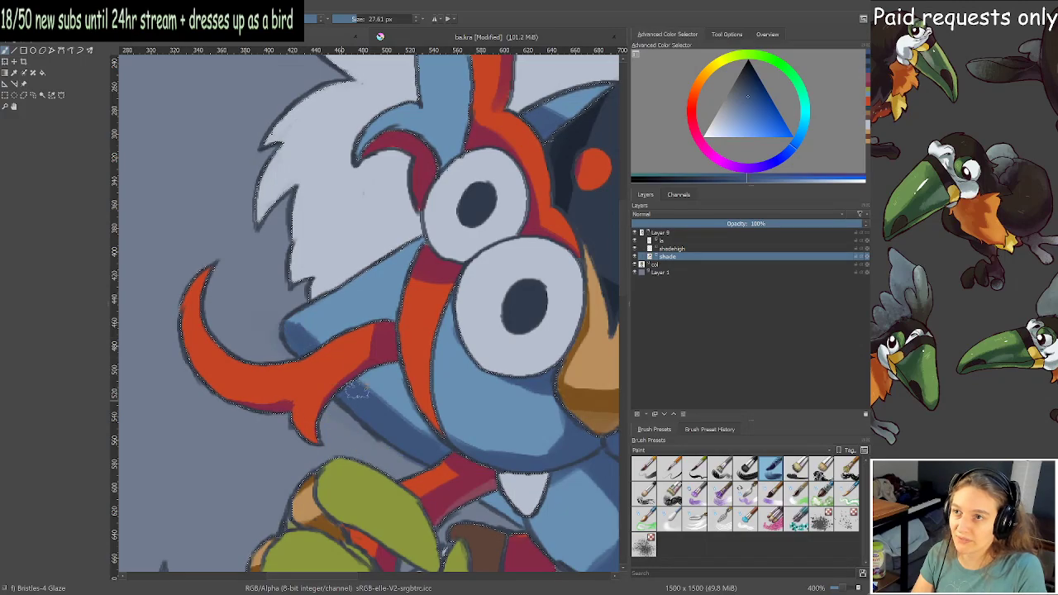
pyautogui.moveTo(427, 435)
pyautogui.mouseDown()
pyautogui.moveTo(407, 406)
pyautogui.moveTo(403, 357)
pyautogui.mouseUp()
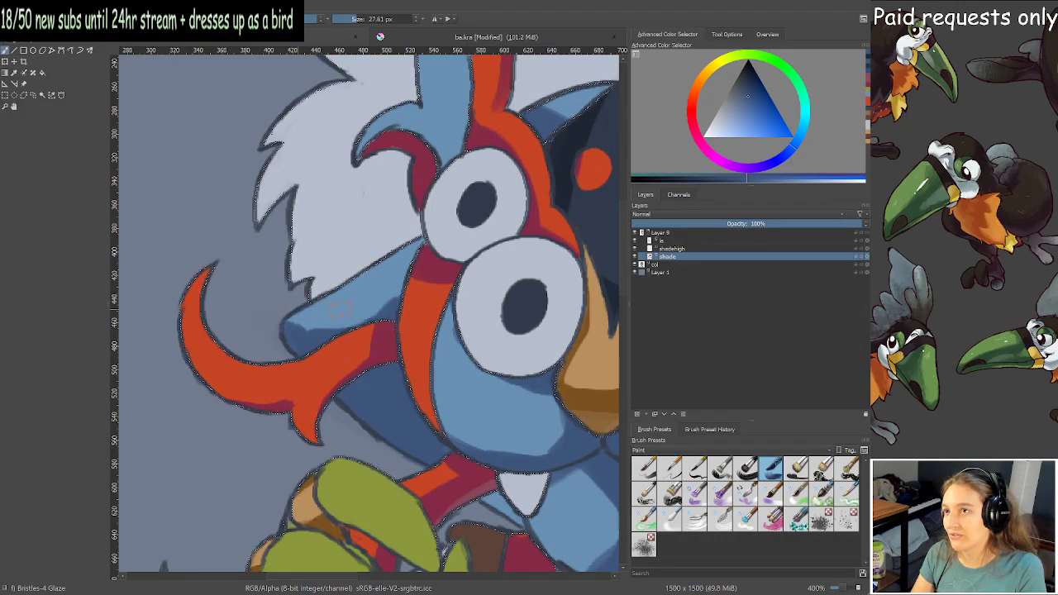
# Bring a light blue patch back into the middle of the shaded right cheek and undo the last stroke.
pyautogui.scroll(-3, 372, 294)
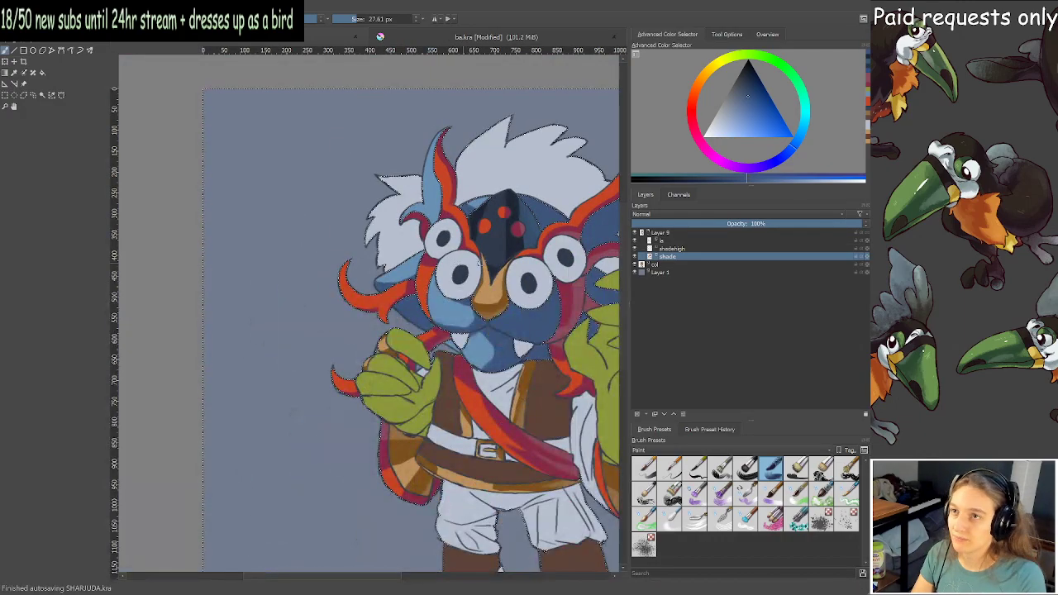
pyautogui.scroll(3, 370, 263)
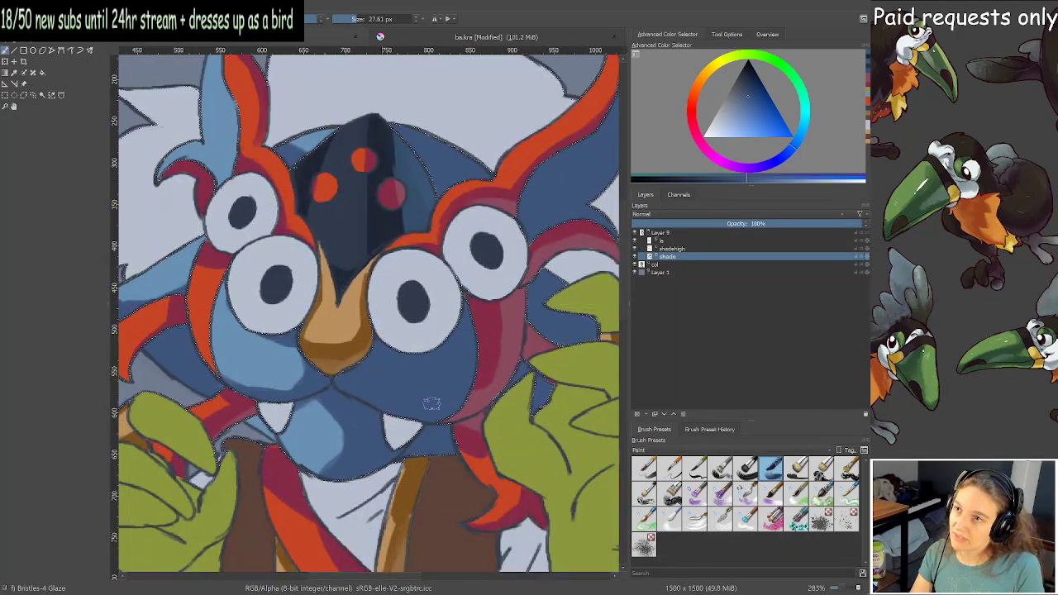
pyautogui.moveTo(371, 384)
pyautogui.mouseDown()
pyautogui.moveTo(438, 399)
pyautogui.moveTo(453, 376)
pyautogui.moveTo(455, 408)
pyautogui.mouseUp()
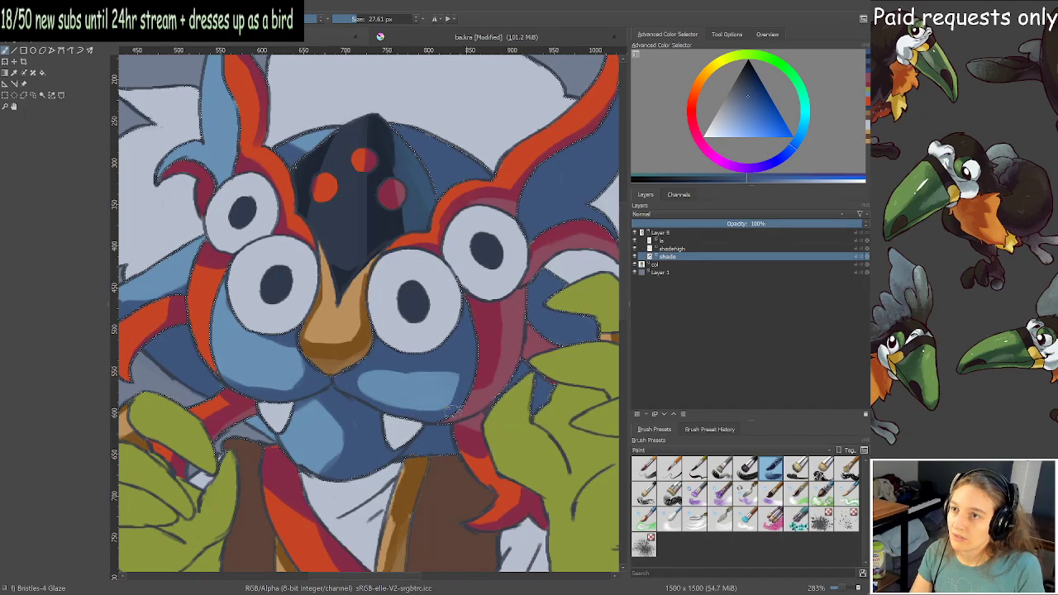
pyautogui.hotkey('ctrl', 'z')
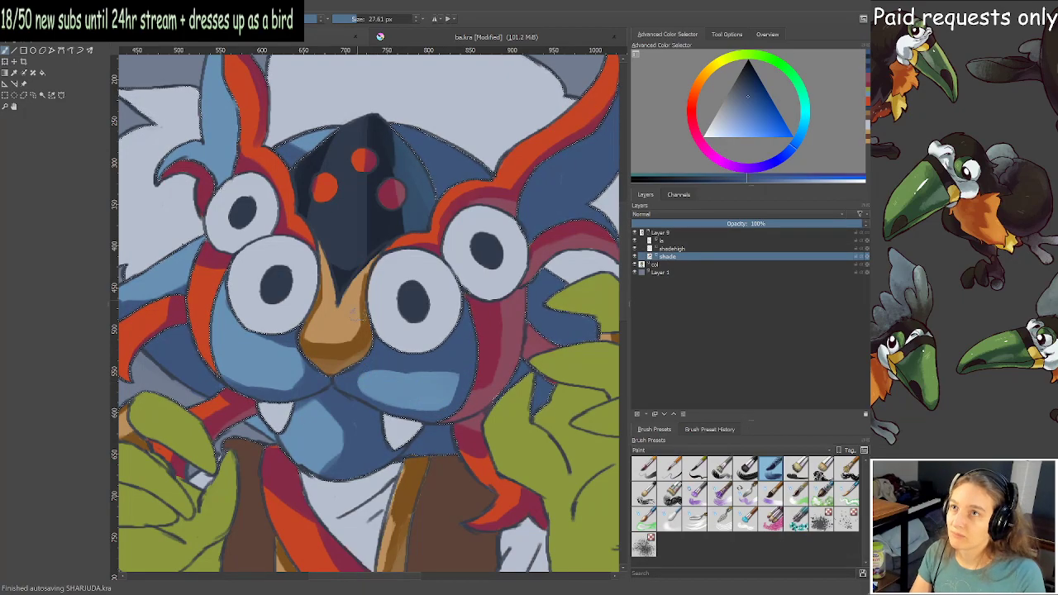
# Switch to the open ba.kra drawing and examine its blue shading sketch.
pyautogui.click(472, 38)
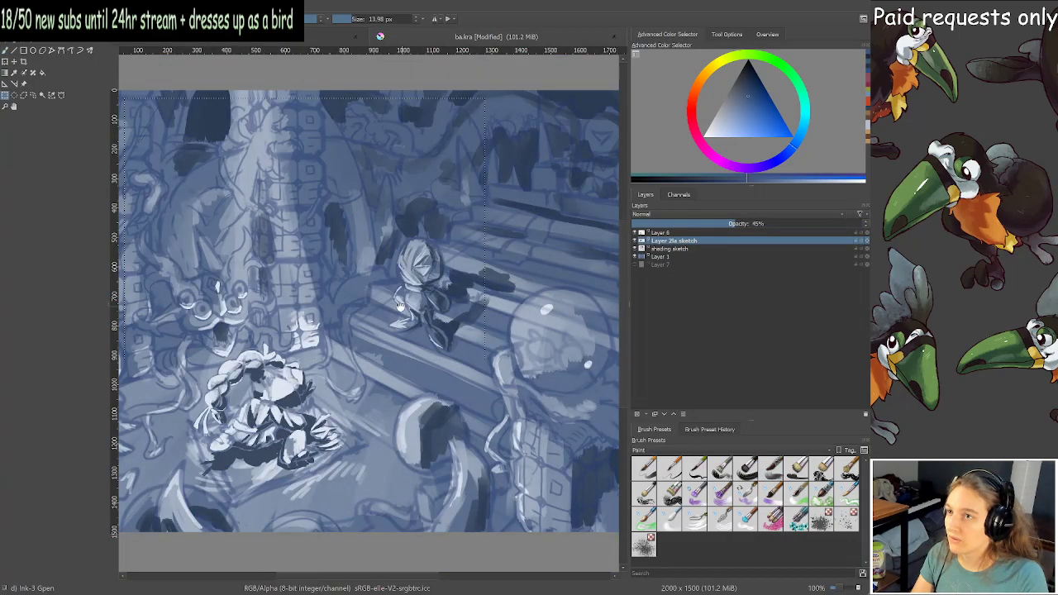
pyautogui.moveTo(402, 306); pyautogui.dragTo(394, 298)
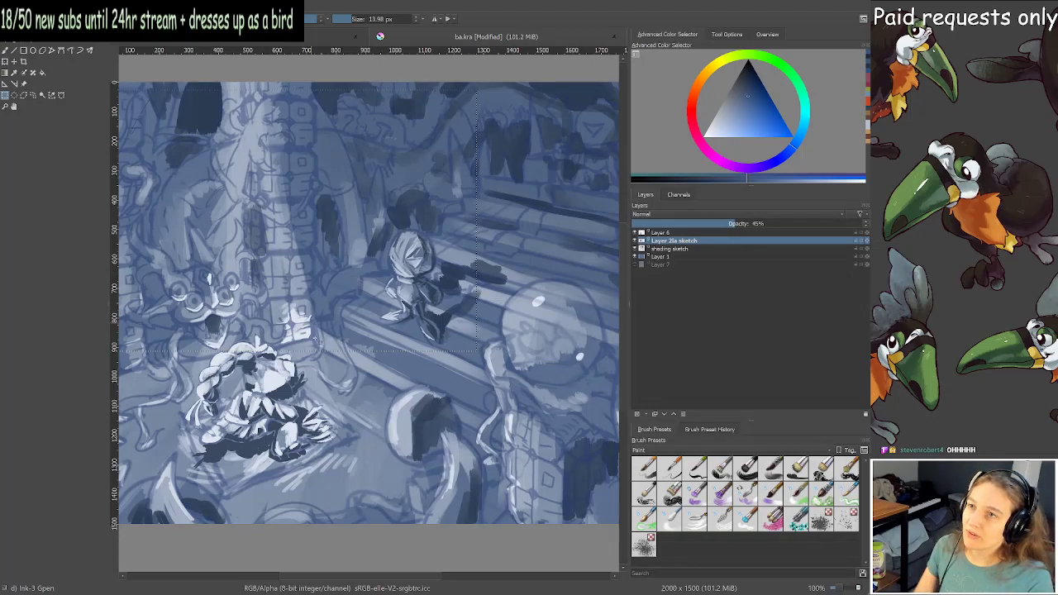
# Return to the brush tool and examine the braided crouching figure and the hooded figure on the stairs in ba.kra.
pyautogui.press('b')
pyautogui.moveTo(392, 322); pyautogui.dragTo(395, 319)
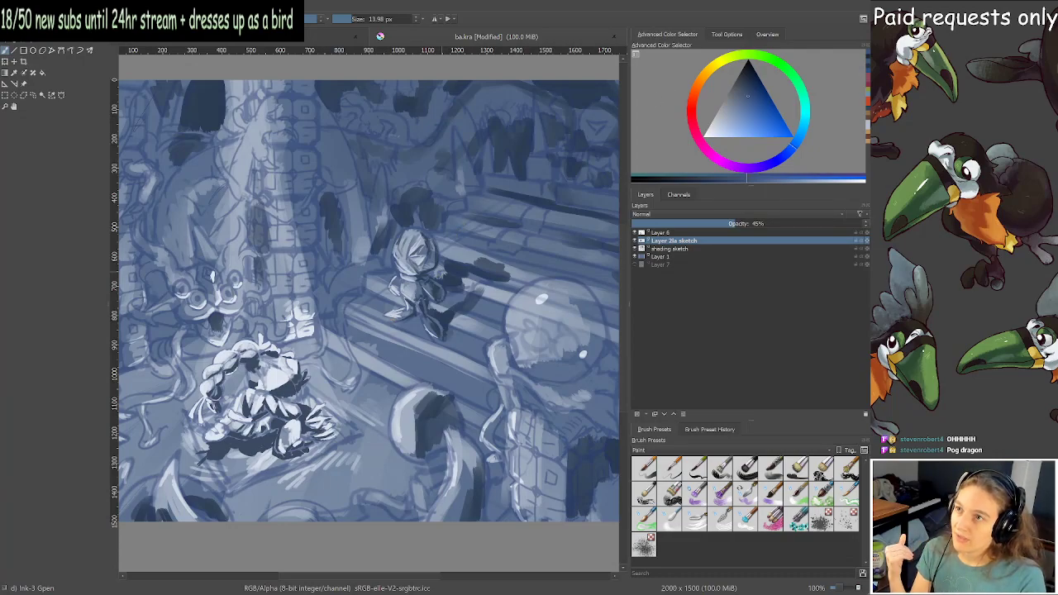
pyautogui.scroll(1, 390, 319)
pyautogui.moveTo(252, 423); pyautogui.dragTo(421, 317)
pyautogui.scroll(1, 362, 331)
pyautogui.scroll(2, 420, 317)
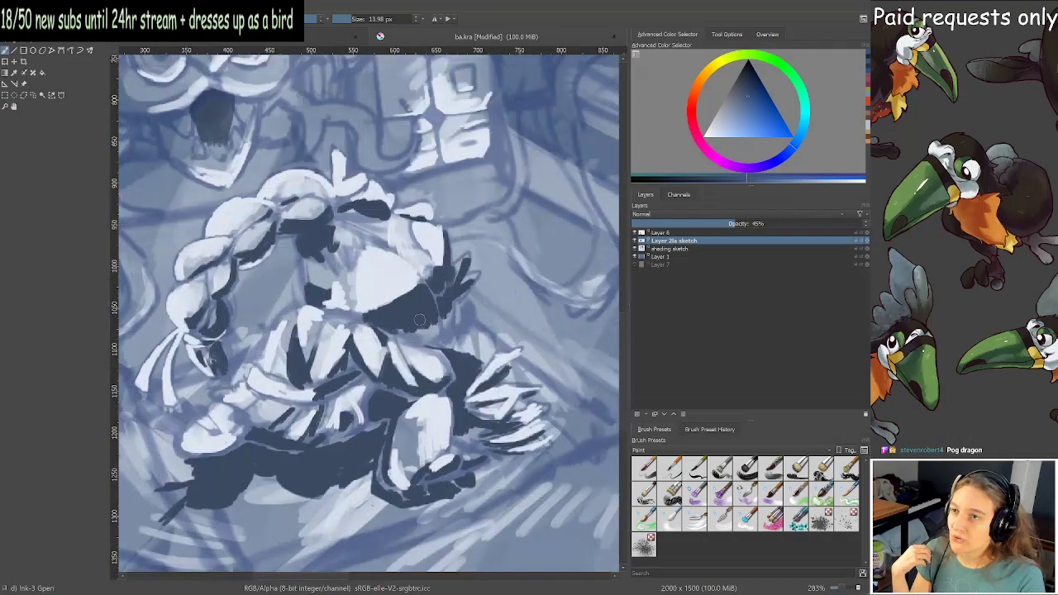
pyautogui.scroll(-2, 419, 314)
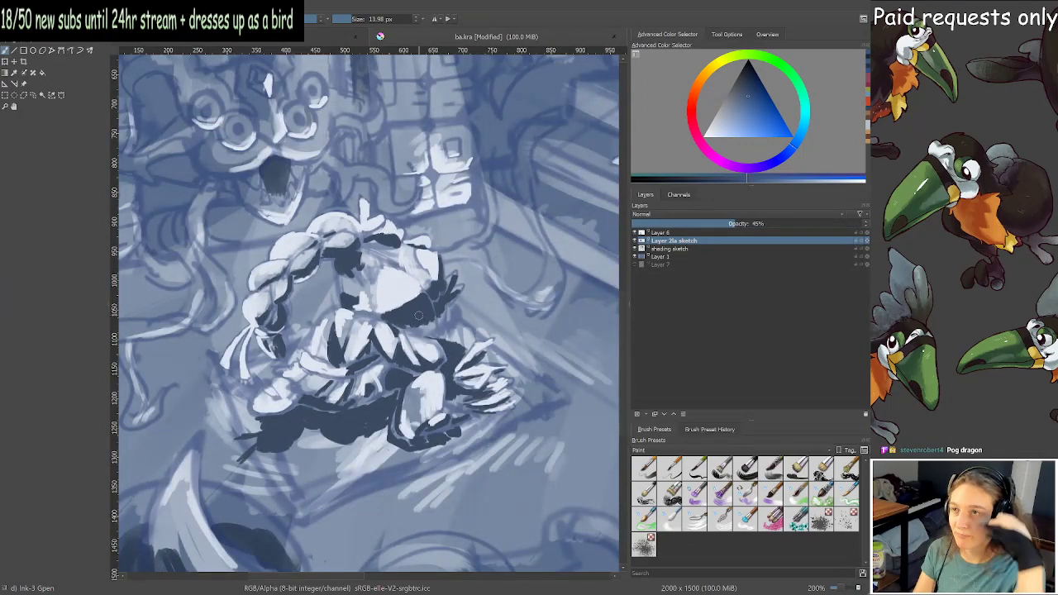
pyautogui.scroll(-1, 424, 310)
pyautogui.moveTo(604, 167); pyautogui.dragTo(441, 282)
pyautogui.scroll(4, 441, 282)
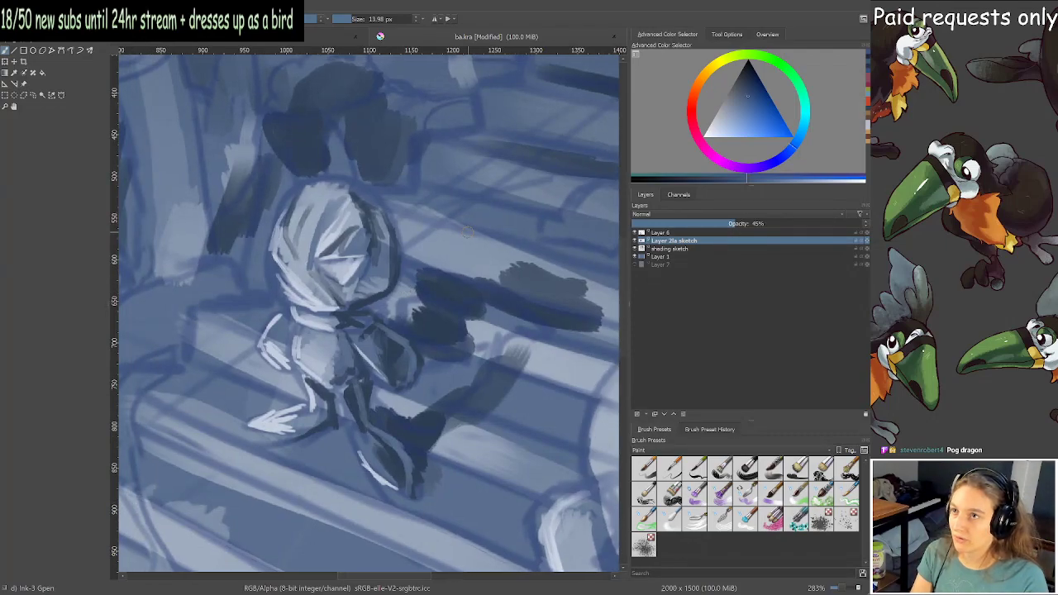
pyautogui.scroll(1, 405, 303)
pyautogui.moveTo(403, 300); pyautogui.dragTo(399, 294)
pyautogui.scroll(-1, 400, 292)
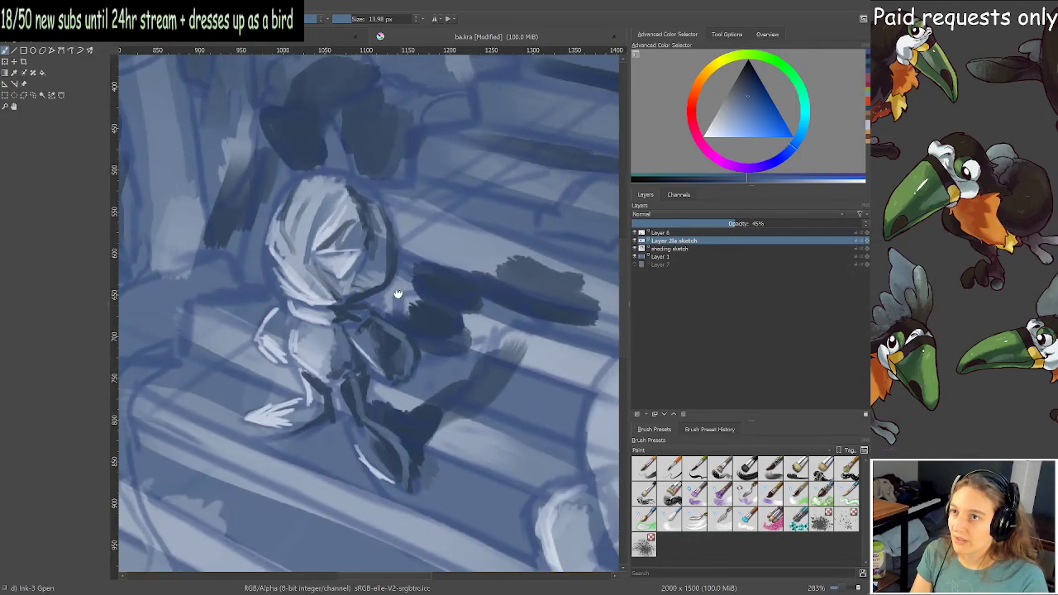
pyautogui.scroll(-3, 398, 293)
pyautogui.scroll(2, 445, 285)
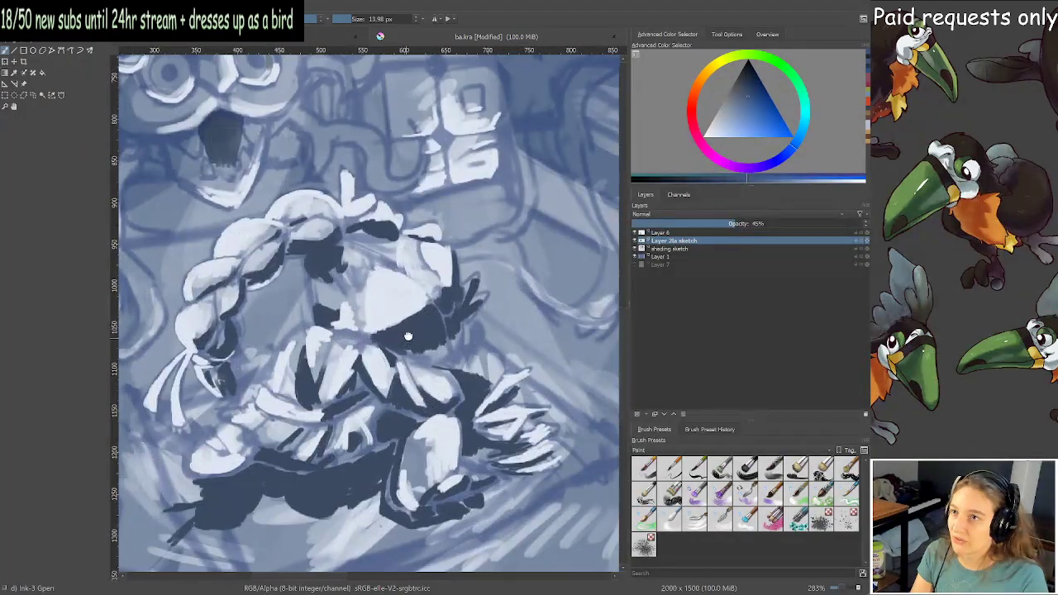
# Compare the light and shadow on the stair figure, the dark background and the foreground of the ba.kra sketch.
pyautogui.scroll(-2, 439, 310)
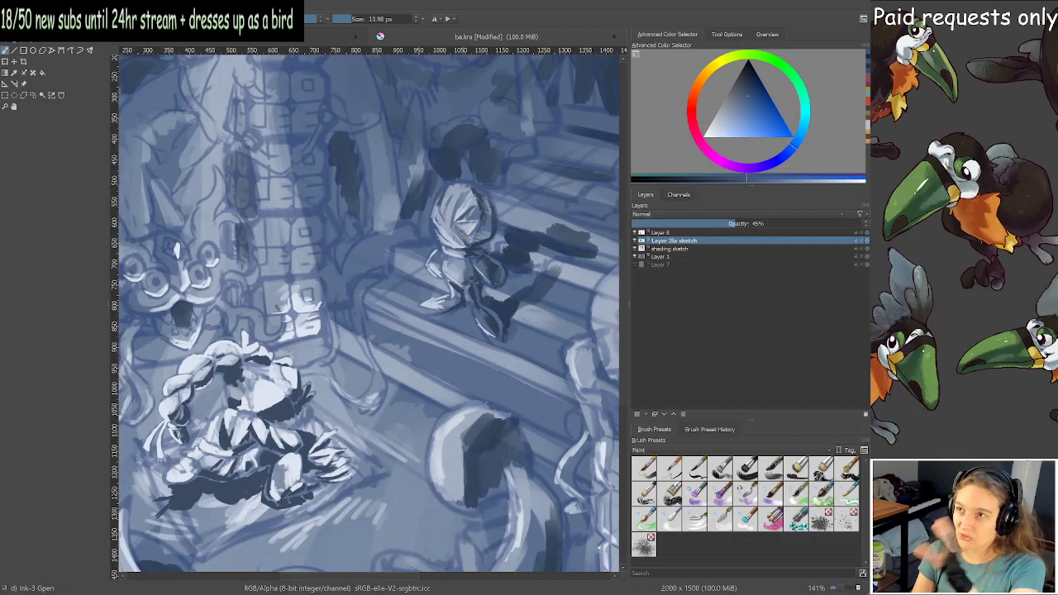
pyautogui.scroll(2, 477, 244)
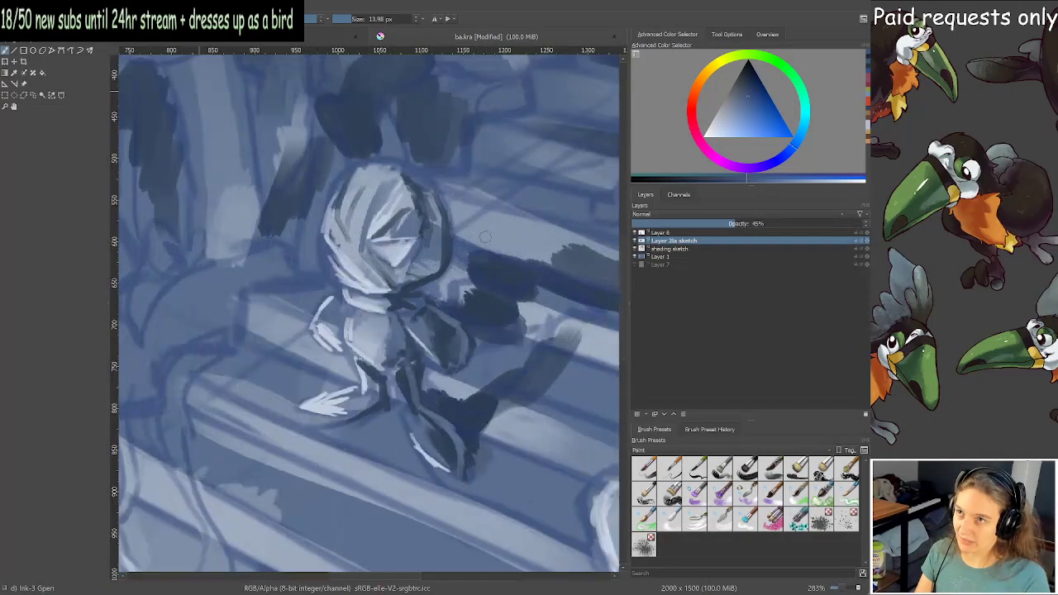
pyautogui.scroll(-2, 451, 258)
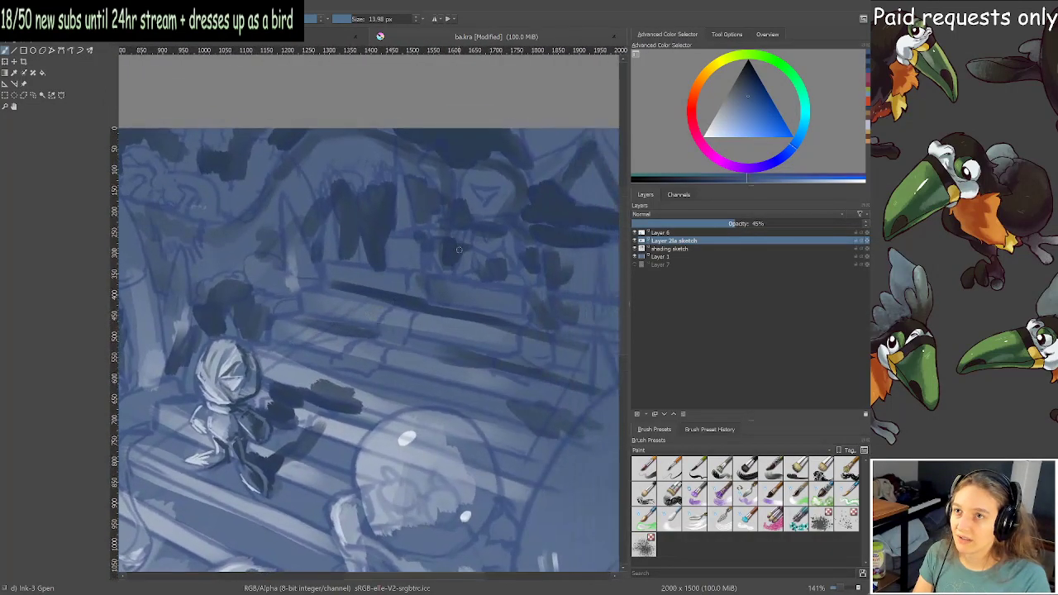
pyautogui.scroll(4, 460, 251)
pyautogui.moveTo(459, 250); pyautogui.dragTo(338, 365)
pyautogui.scroll(-2, 336, 385)
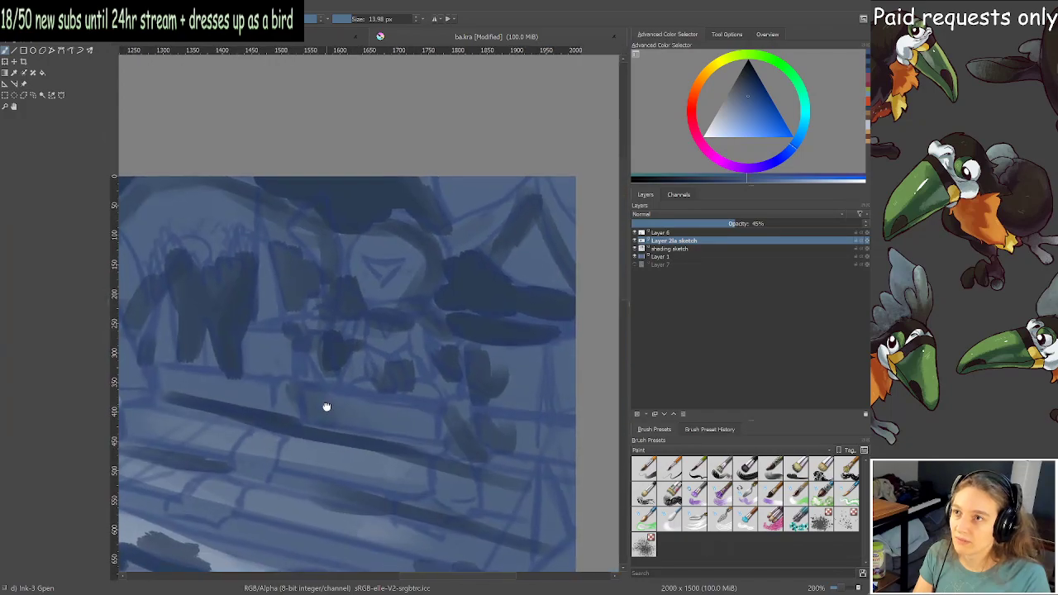
pyautogui.scroll(-2, 326, 406)
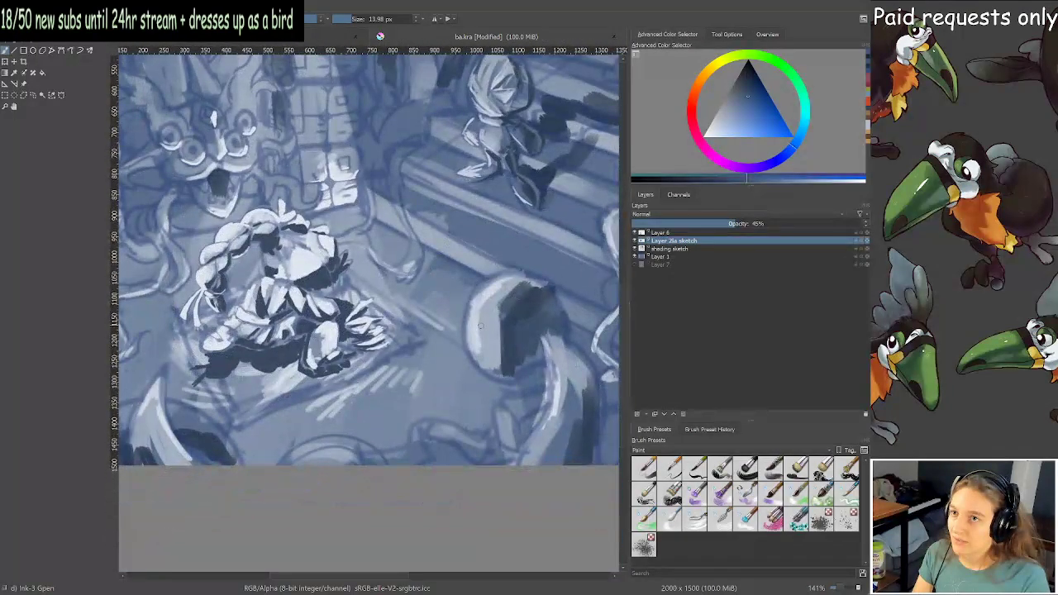
pyautogui.scroll(2, 480, 326)
pyautogui.moveTo(480, 326)
pyautogui.mouseDown()
pyautogui.moveTo(390, 370)
pyautogui.moveTo(391, 383)
pyautogui.mouseUp()
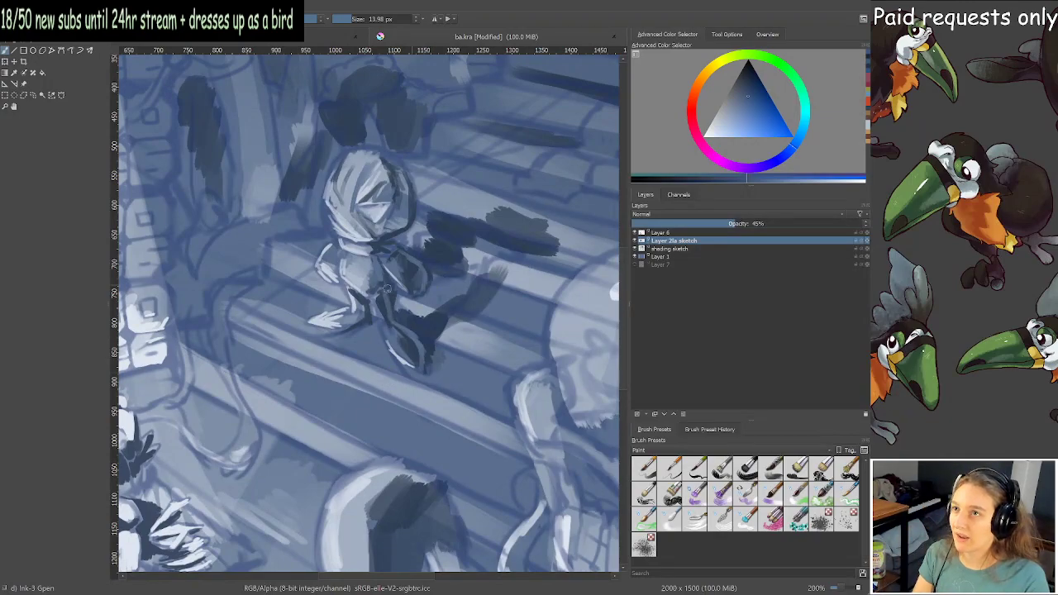
# Switch to the open hossaqadi.kra drawing and examine the colouring of the braided green character.
pyautogui.scroll(-2, 394, 298)
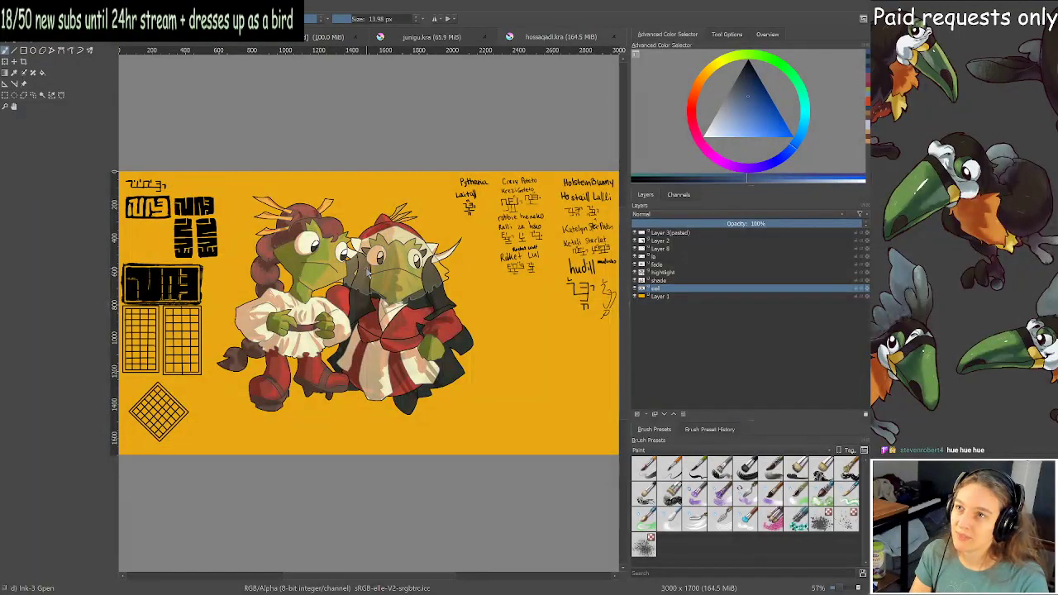
pyautogui.scroll(4, 351, 271)
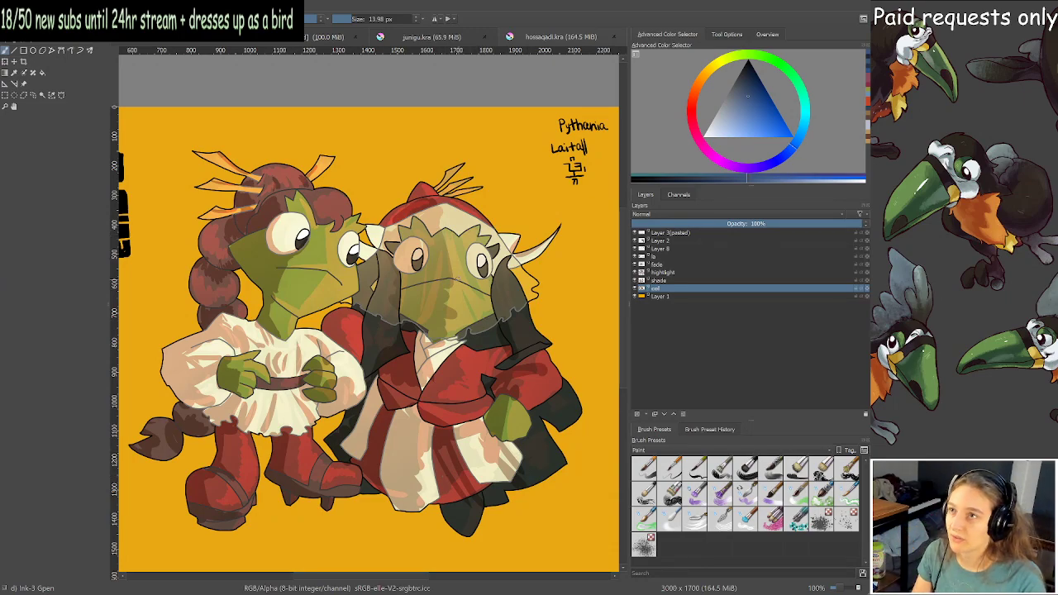
pyautogui.scroll(2, 308, 329)
pyautogui.moveTo(299, 330); pyautogui.dragTo(377, 393)
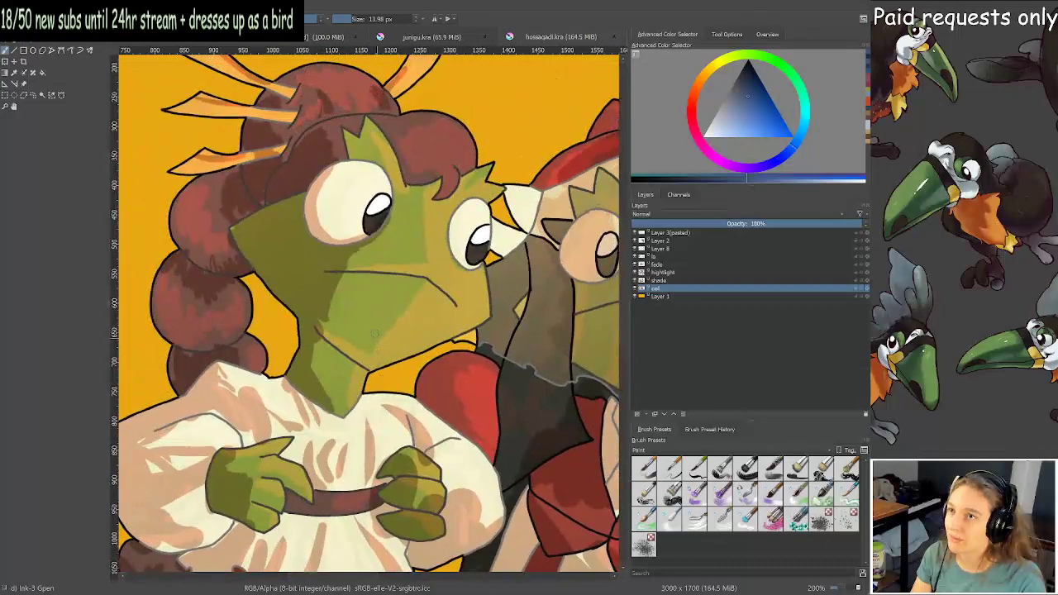
pyautogui.scroll(-1, 403, 343)
pyautogui.moveTo(403, 343); pyautogui.dragTo(390, 327)
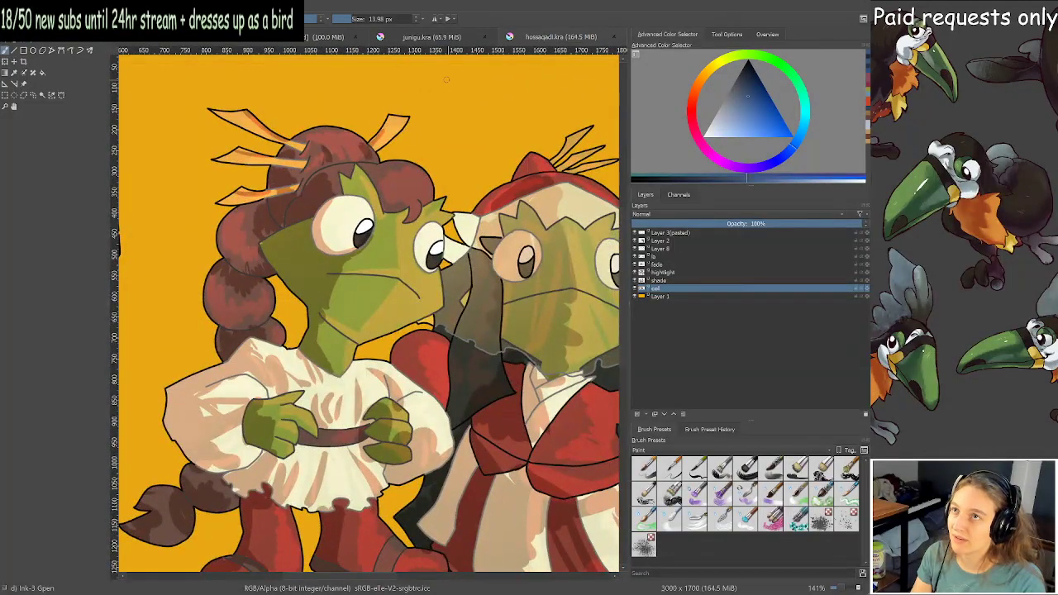
# Switch to the open junigu.kra drawing and examine the red hooded figure with the staff and its hatted companion.
pyautogui.click(405, 37)
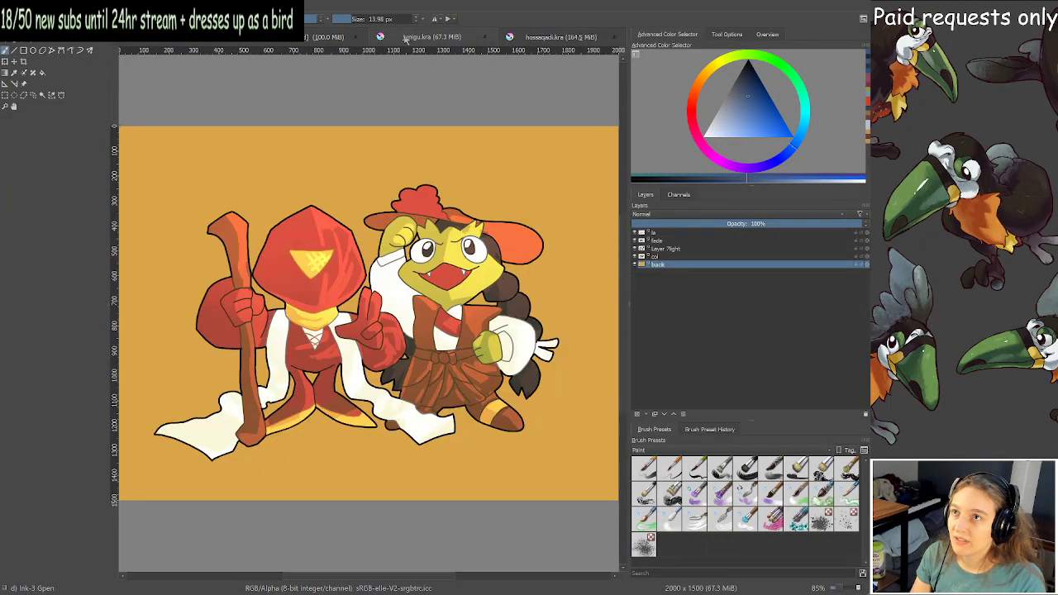
pyautogui.scroll(5, 421, 294)
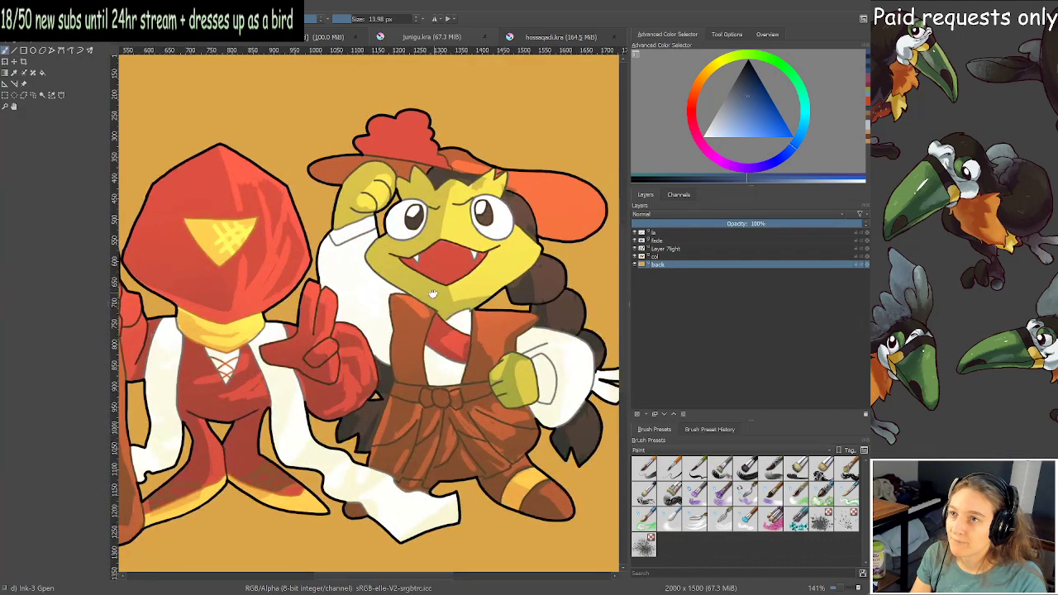
pyautogui.scroll(-1, 420, 294)
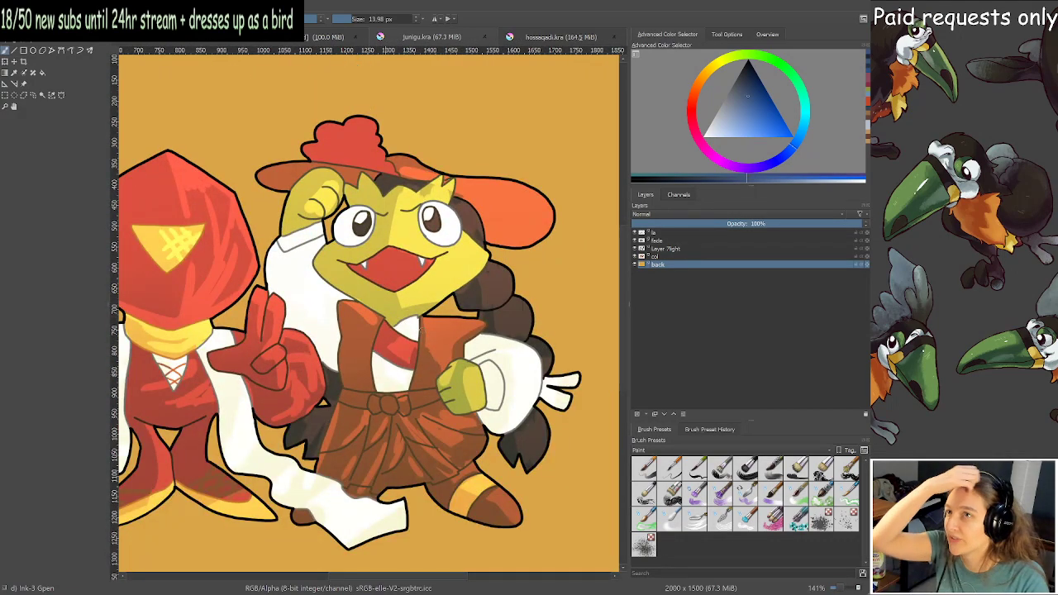
pyautogui.moveTo(259, 369); pyautogui.dragTo(456, 365)
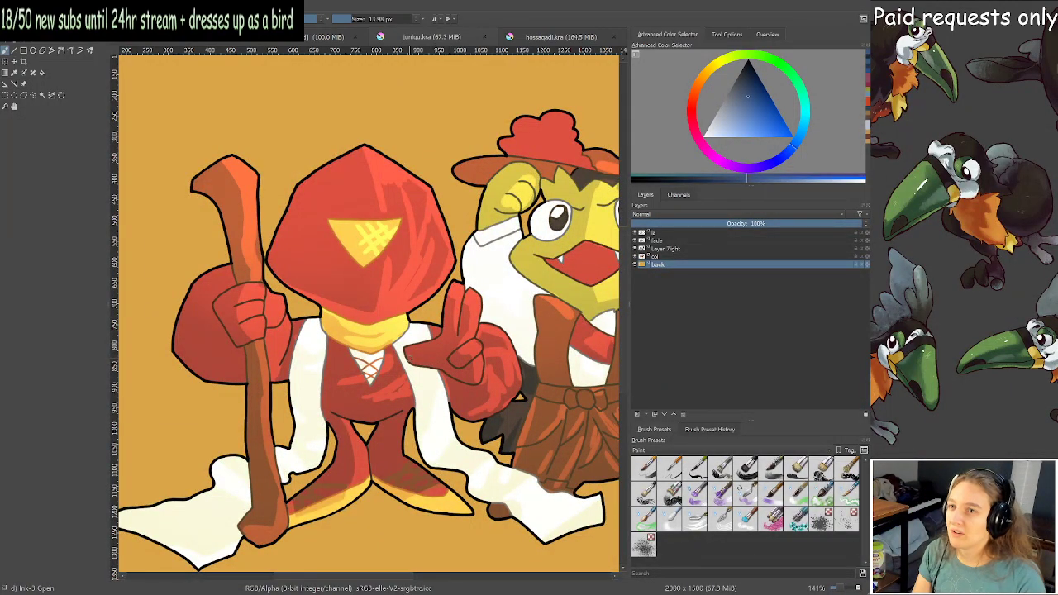
pyautogui.scroll(-1, 415, 359)
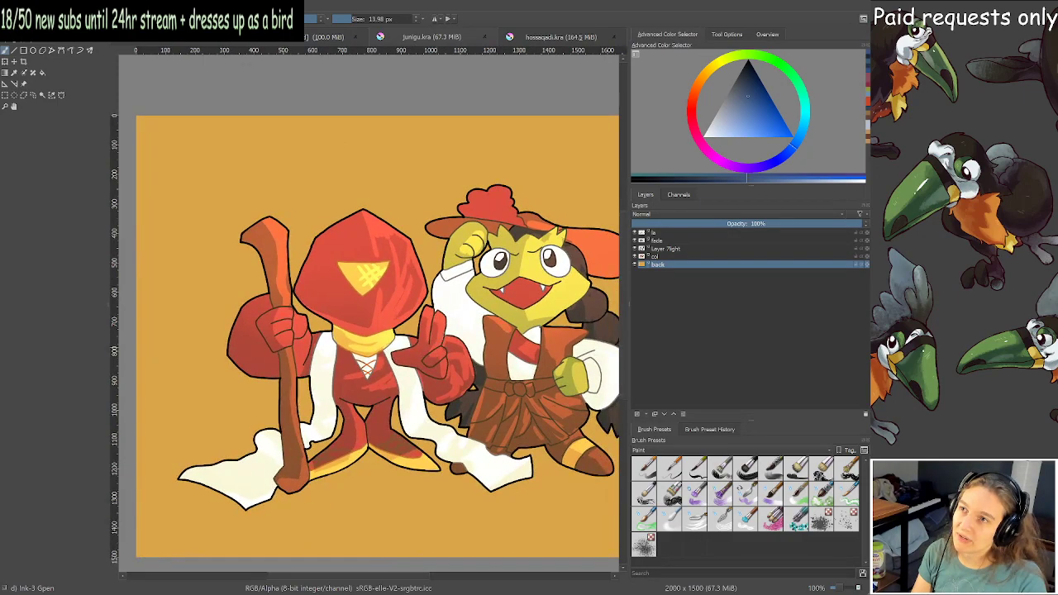
pyautogui.scroll(1, 496, 327)
pyautogui.scroll(-1, 356, 358)
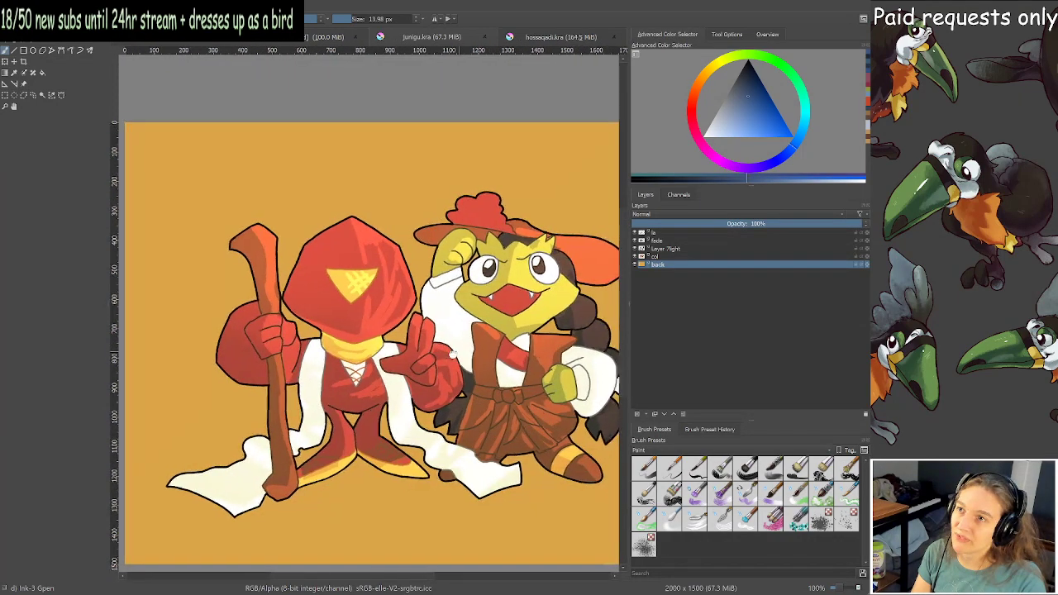
pyautogui.moveTo(491, 350); pyautogui.dragTo(487, 350)
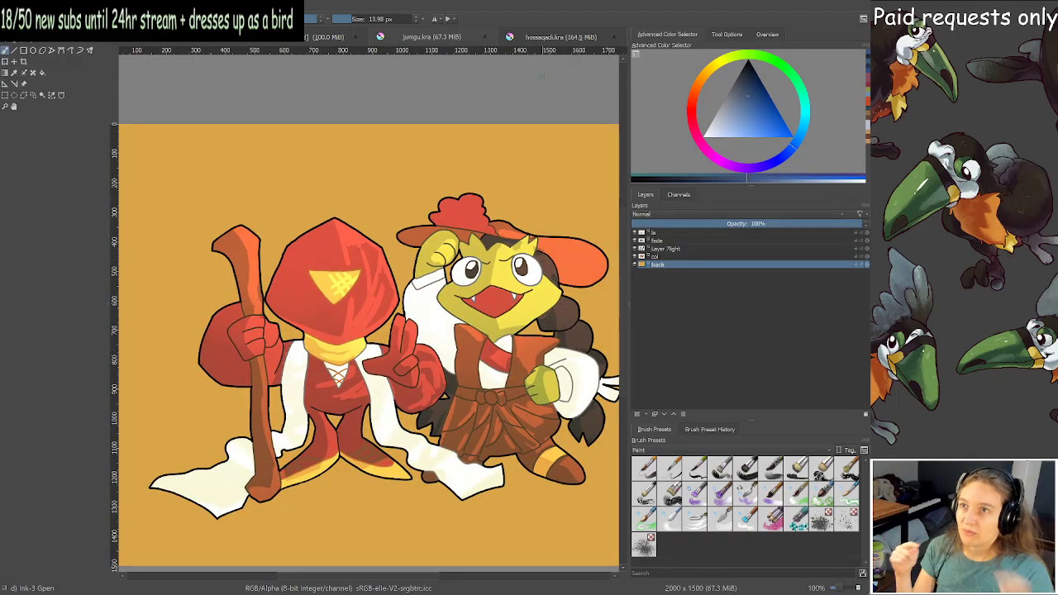
# Examine the face and clothing of the yellow-green character in the red hat up close in junigu.kra.
pyautogui.scroll(4, 521, 280)
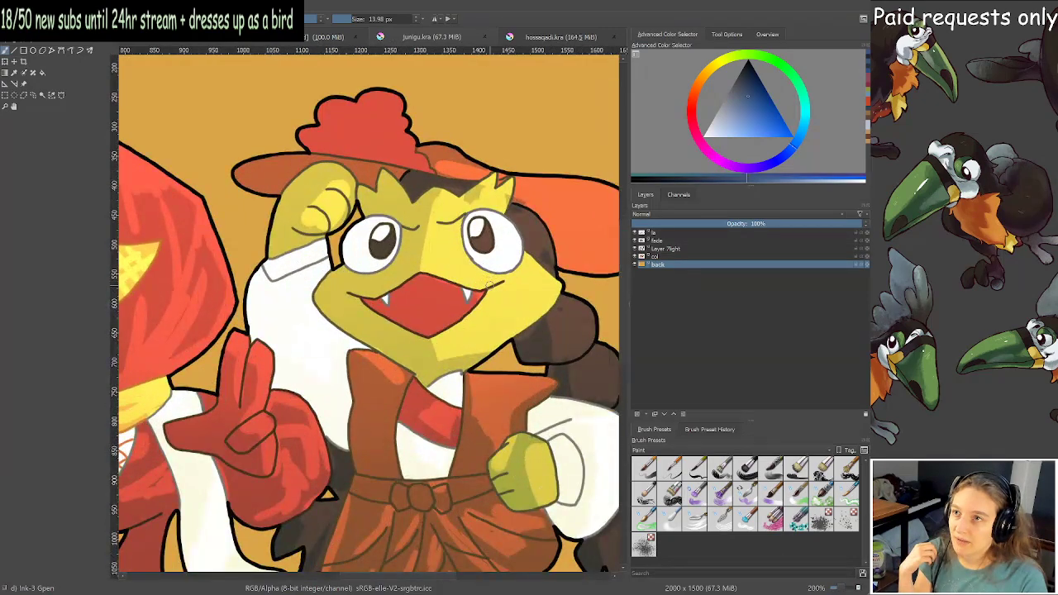
pyautogui.moveTo(490, 284); pyautogui.dragTo(482, 282)
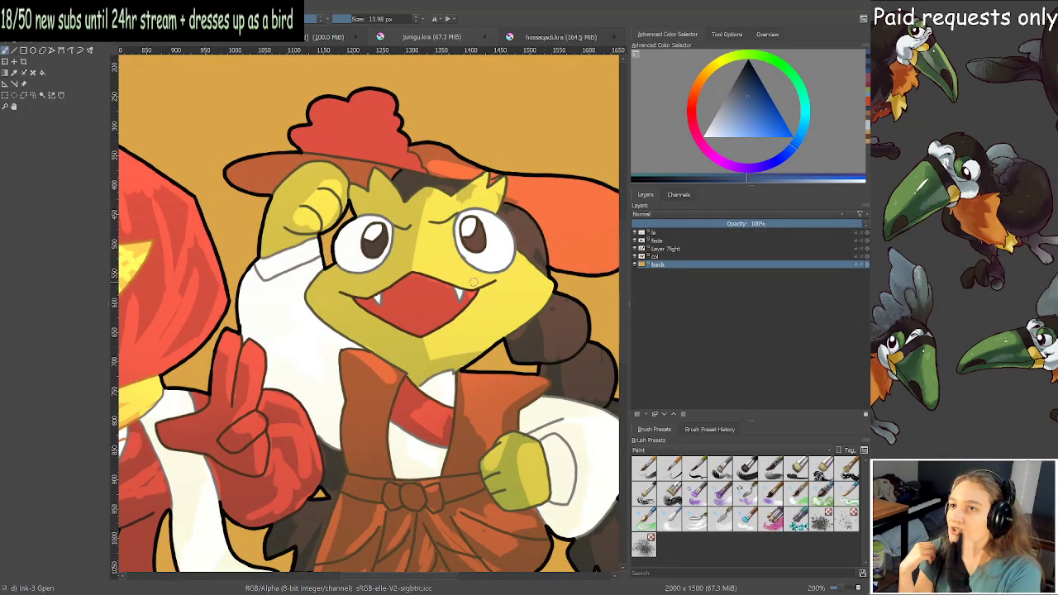
pyautogui.scroll(-1, 451, 280)
pyautogui.moveTo(435, 310); pyautogui.dragTo(459, 321)
pyautogui.scroll(-1, 469, 311)
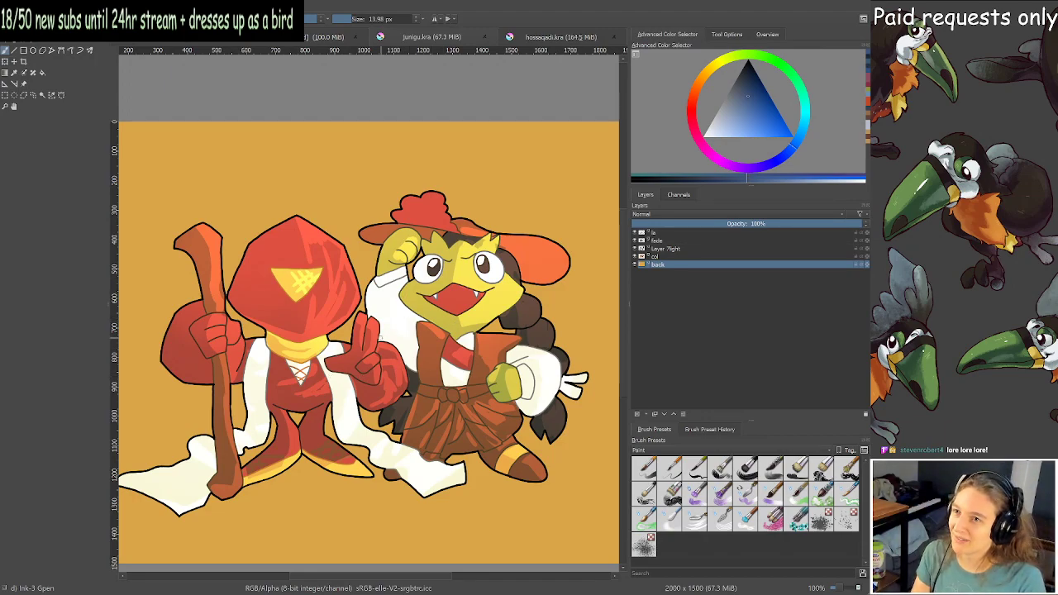
pyautogui.scroll(1, 384, 335)
pyautogui.moveTo(403, 330); pyautogui.dragTo(392, 331)
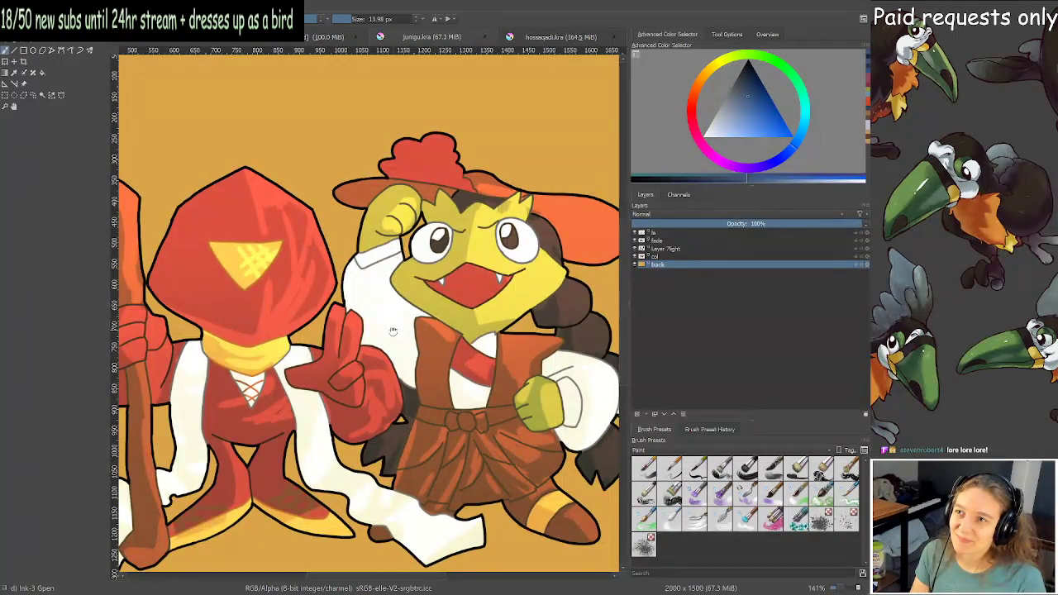
pyautogui.moveTo(458, 308); pyautogui.dragTo(451, 311)
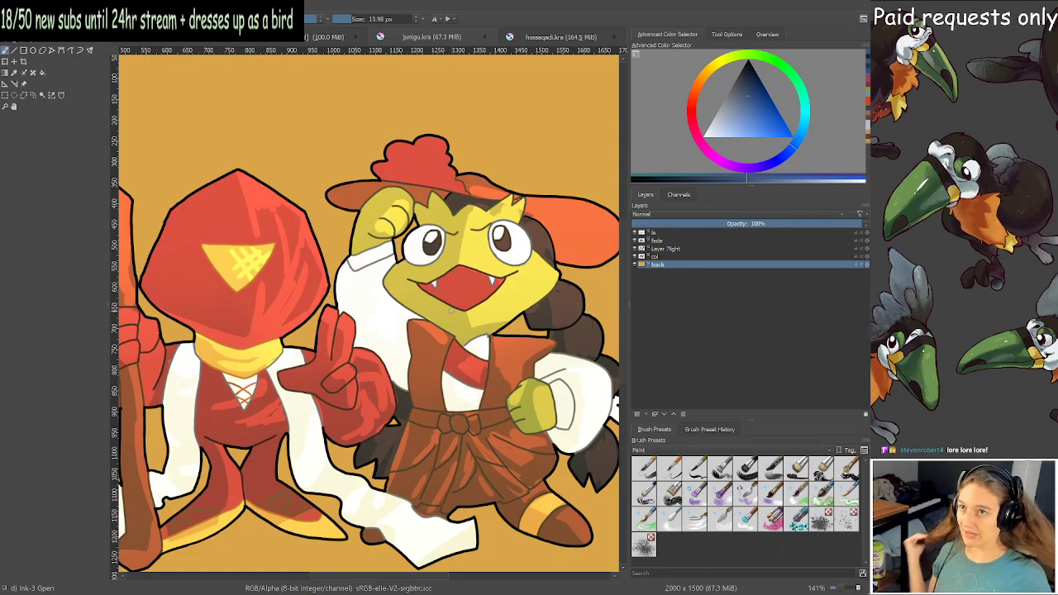
pyautogui.moveTo(472, 287); pyautogui.dragTo(402, 286)
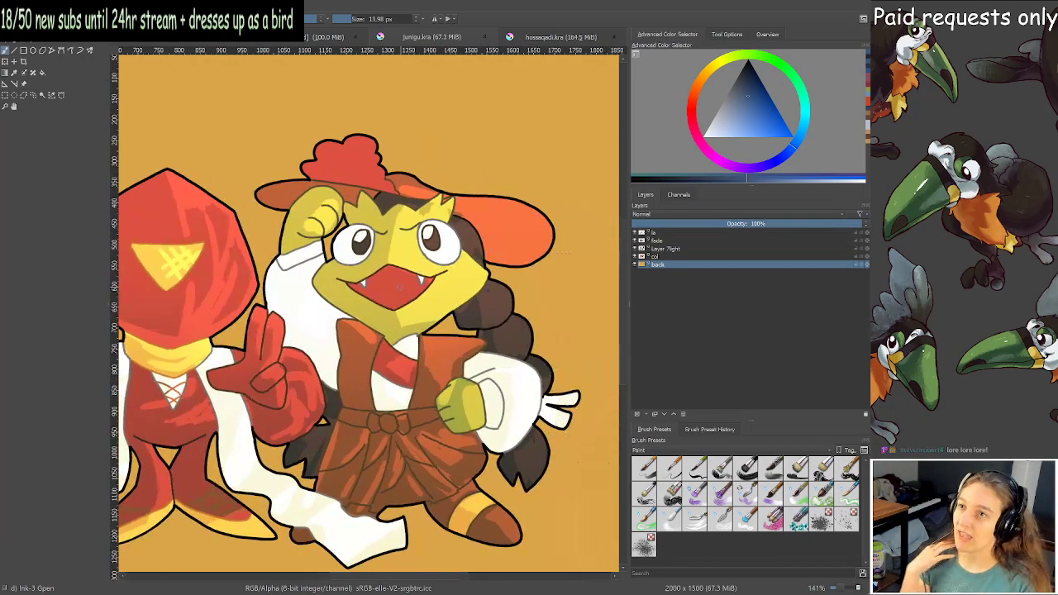
# Switch back to hossaqadi.kra and examine the two green characters side by side.
pyautogui.click(545, 37)
pyautogui.moveTo(617, 307); pyautogui.dragTo(443, 290)
pyautogui.scroll(1, 517, 286)
pyautogui.moveTo(378, 274); pyautogui.dragTo(383, 253)
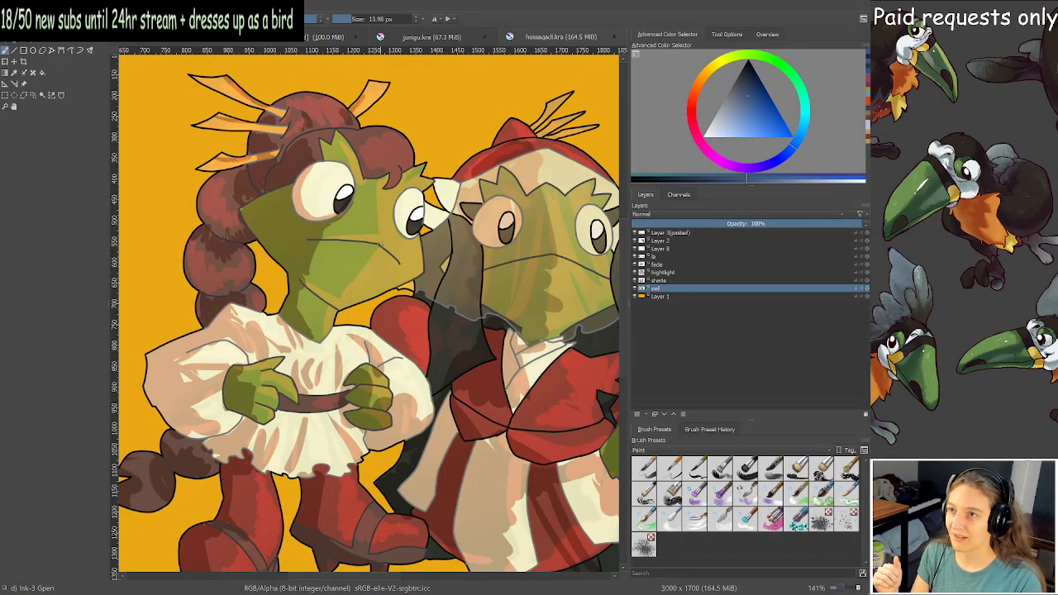
pyautogui.scroll(-1, 380, 246)
pyautogui.moveTo(380, 246); pyautogui.dragTo(370, 245)
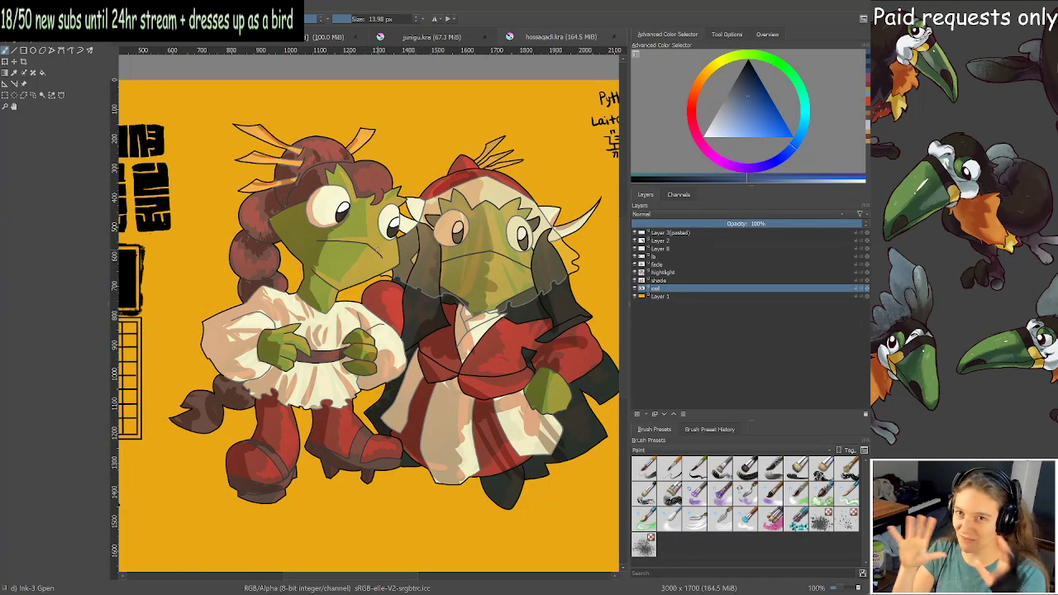
pyautogui.scroll(1, 375, 253)
pyautogui.scroll(-1, 418, 271)
pyautogui.moveTo(436, 280); pyautogui.dragTo(395, 288)
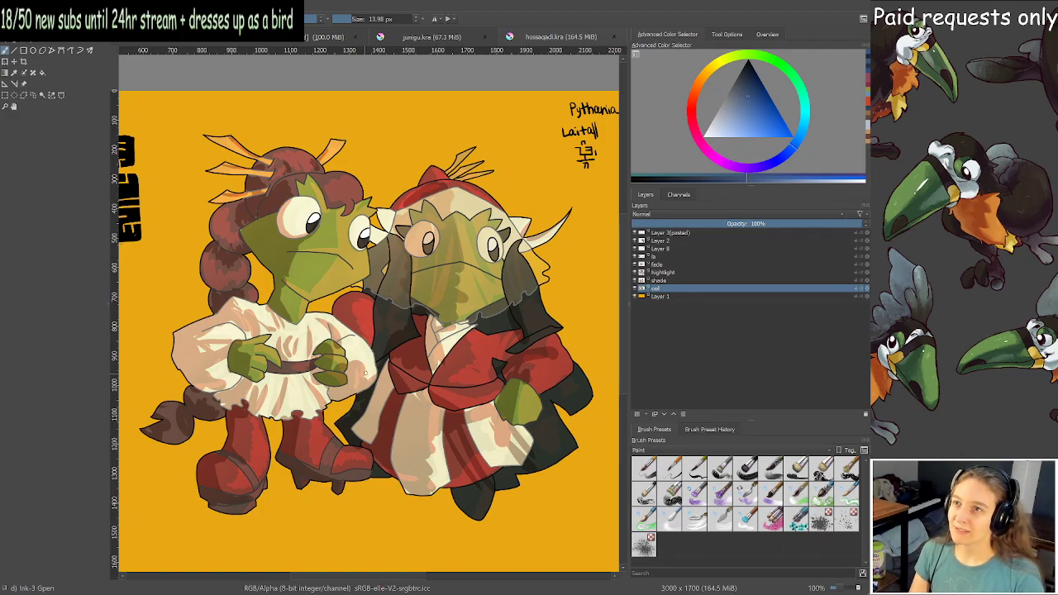
pyautogui.moveTo(425, 319); pyautogui.dragTo(430, 332)
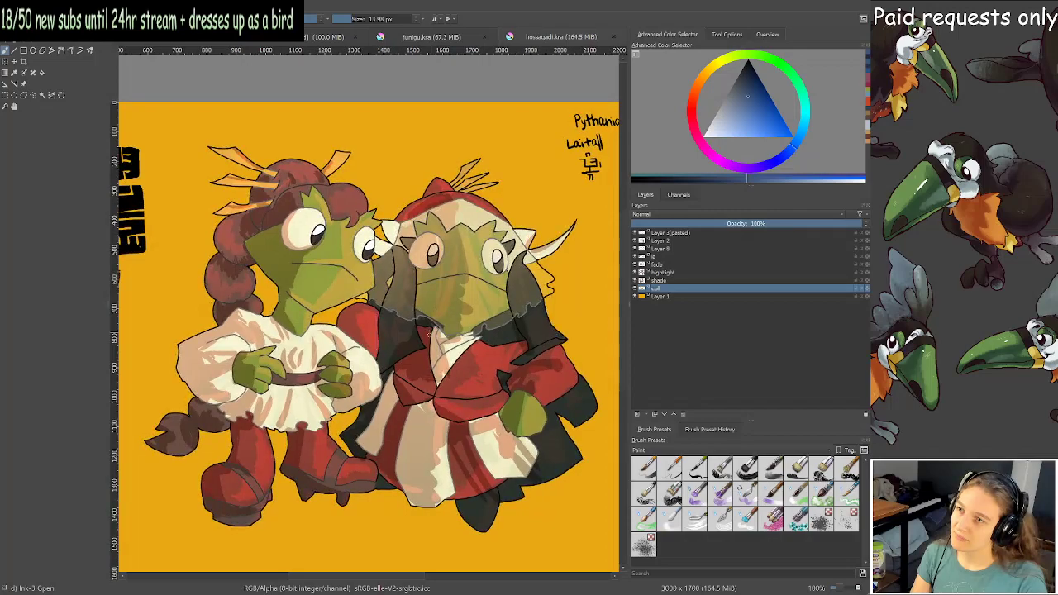
# Return to junigu.kra and view both of its characters together.
pyautogui.click(419, 38)
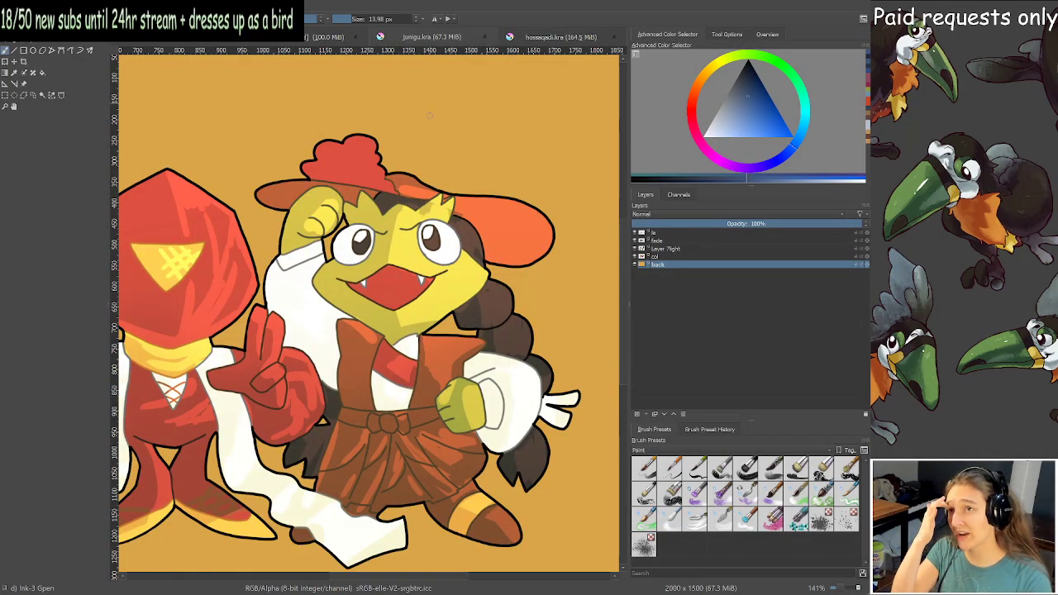
pyautogui.scroll(-3, 431, 102)
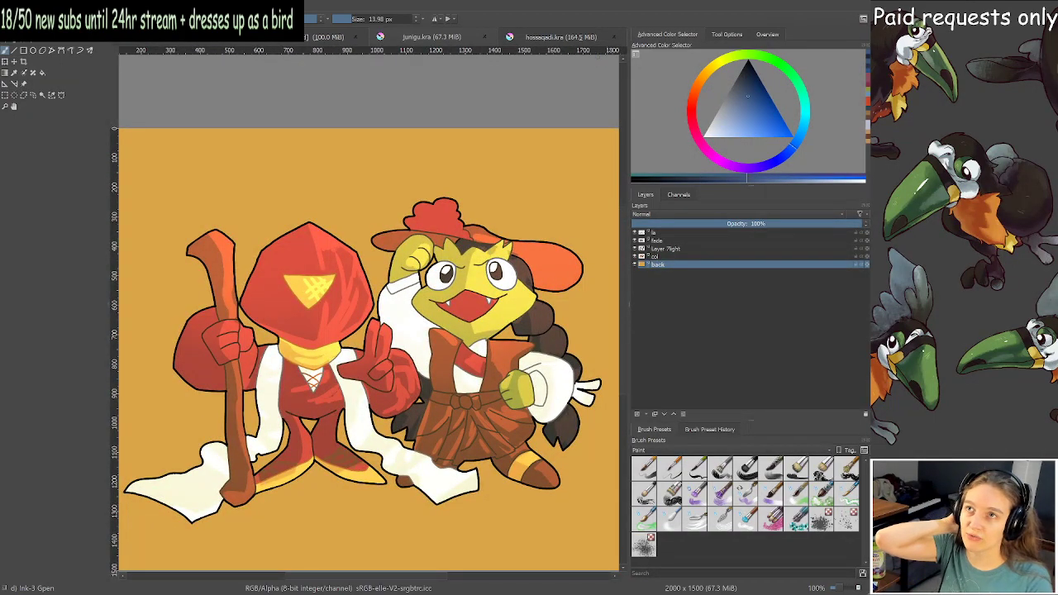
# Switch to hossaqadi.kra and examine the black block lettering beside the two green characters.
pyautogui.click(562, 36)
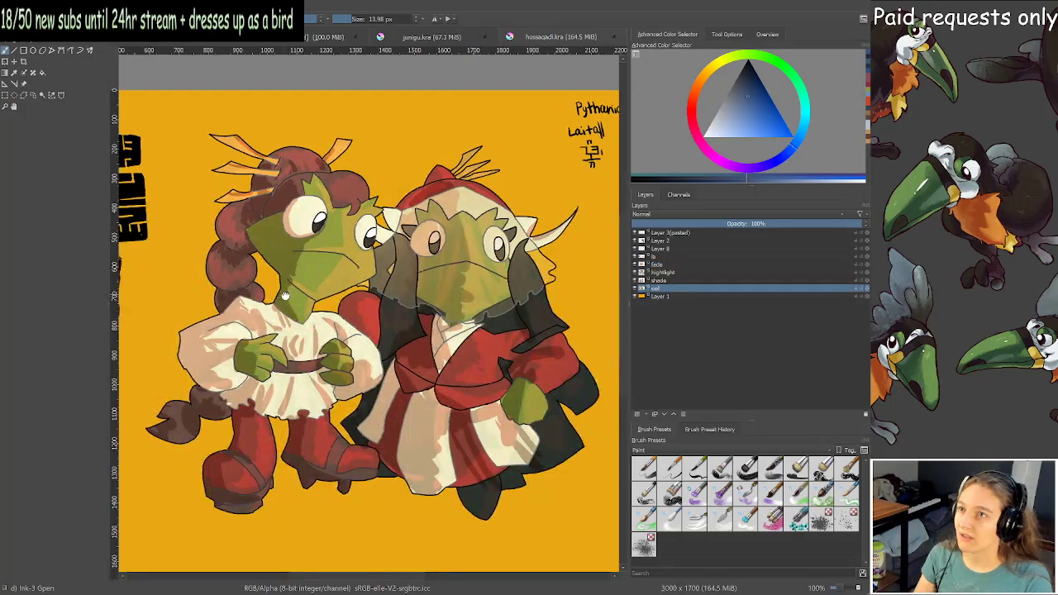
pyautogui.scroll(4, 348, 246)
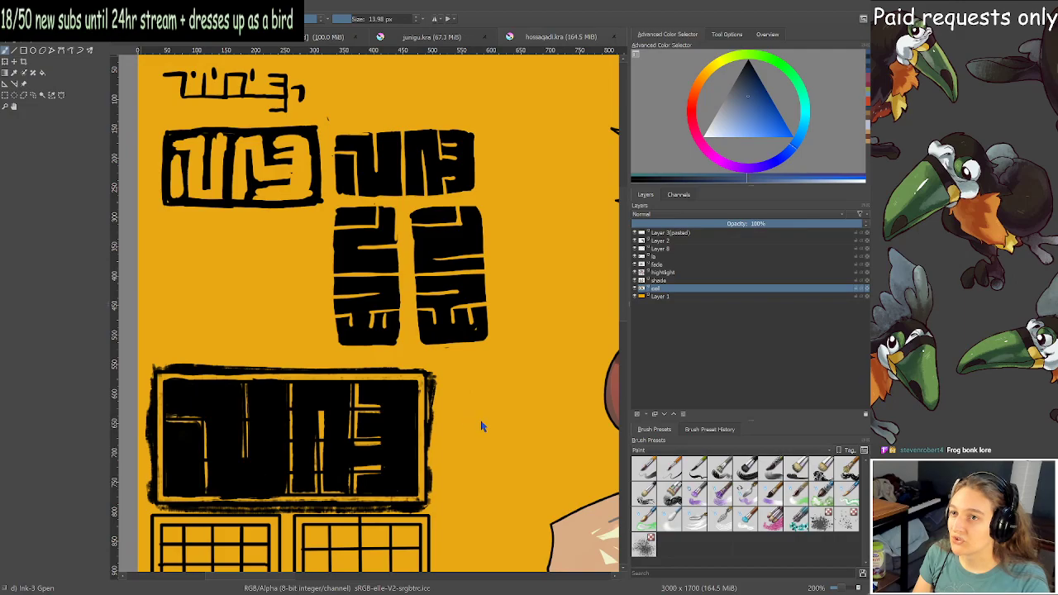
pyautogui.scroll(-3, 478, 421)
pyautogui.moveTo(512, 410); pyautogui.dragTo(302, 329)
pyautogui.scroll(2, 323, 363)
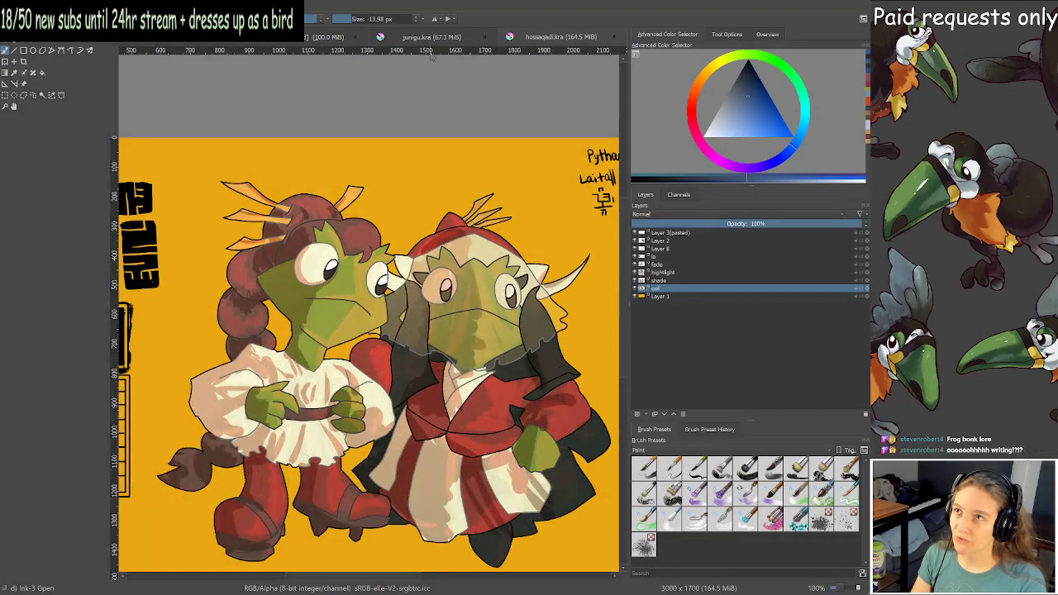
# Switch to the first open drawing and look across its scene.
pyautogui.click(324, 38)
pyautogui.moveTo(507, 335)
pyautogui.mouseDown()
pyautogui.moveTo(450, 346)
pyautogui.moveTo(426, 377)
pyautogui.mouseUp()
pyautogui.scroll(-1, 426, 377)
pyautogui.moveTo(463, 273); pyautogui.dragTo(383, 290)
pyautogui.moveTo(495, 324); pyautogui.dragTo(432, 315)
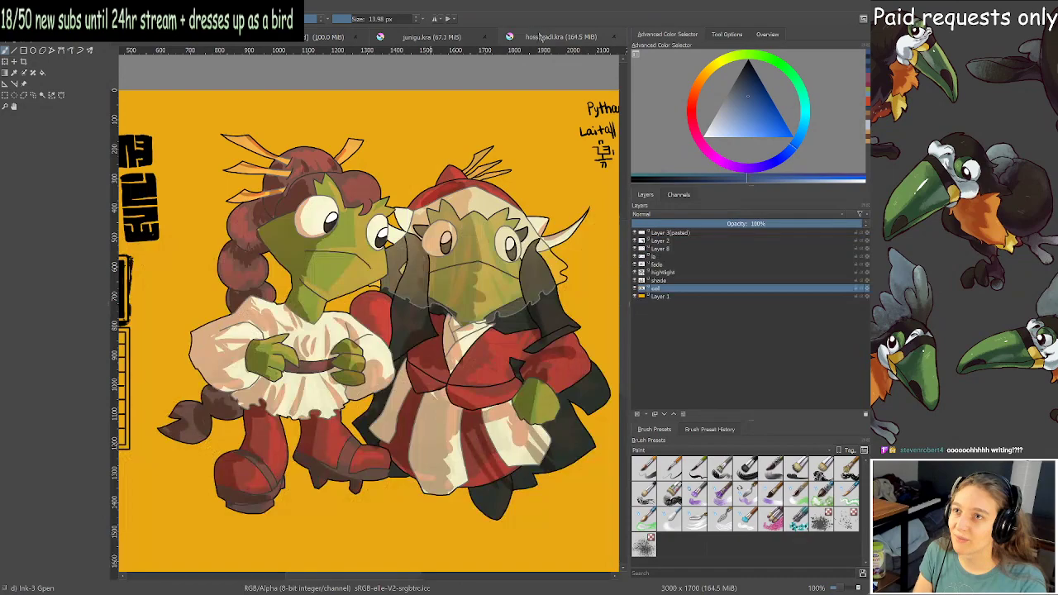
# Return to hossaqadi.kra and examine the handwritten names and their glyph transcriptions, closing in on the topmost name of the last column.
pyautogui.click(537, 37)
pyautogui.scroll(-1, 378, 278)
pyautogui.moveTo(445, 263); pyautogui.dragTo(325, 277)
pyautogui.scroll(2, 440, 262)
pyautogui.moveTo(447, 262); pyautogui.dragTo(349, 302)
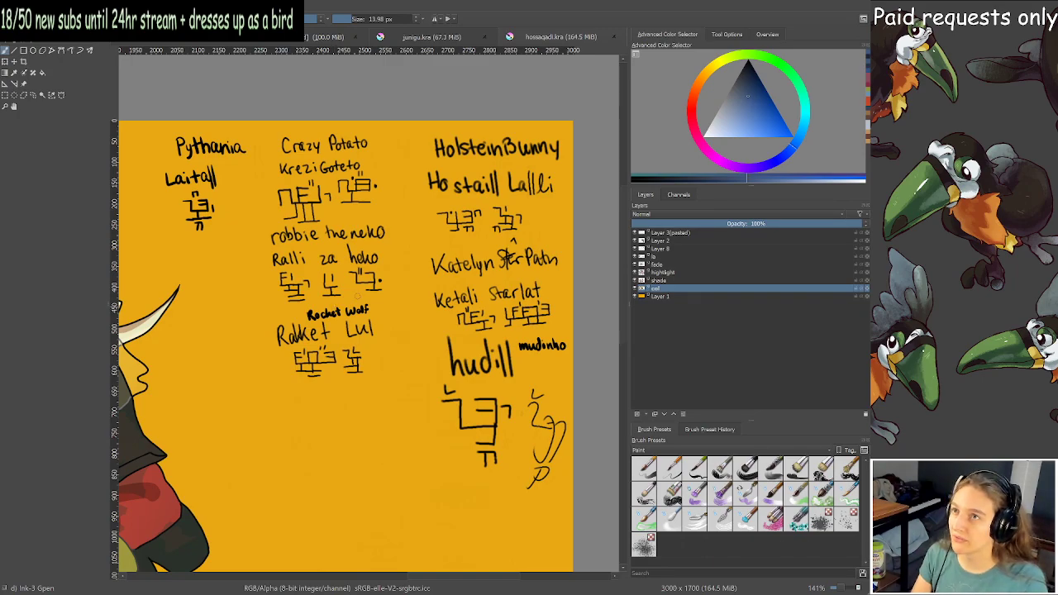
pyautogui.moveTo(354, 299); pyautogui.dragTo(350, 314)
pyautogui.scroll(1, 374, 308)
pyautogui.scroll(-1, 457, 312)
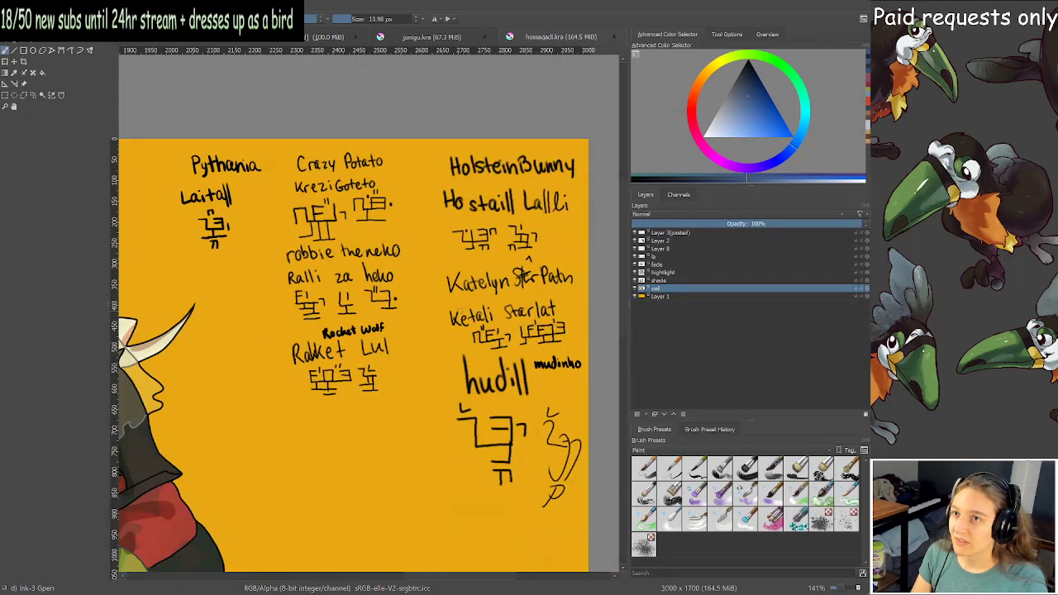
pyautogui.scroll(2, 495, 212)
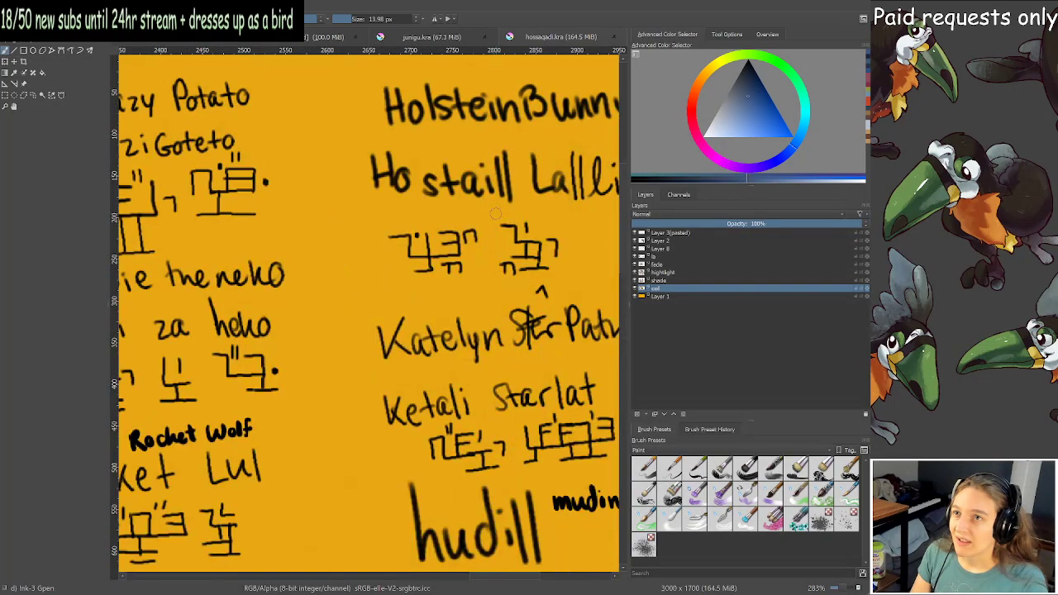
pyautogui.scroll(2, 495, 213)
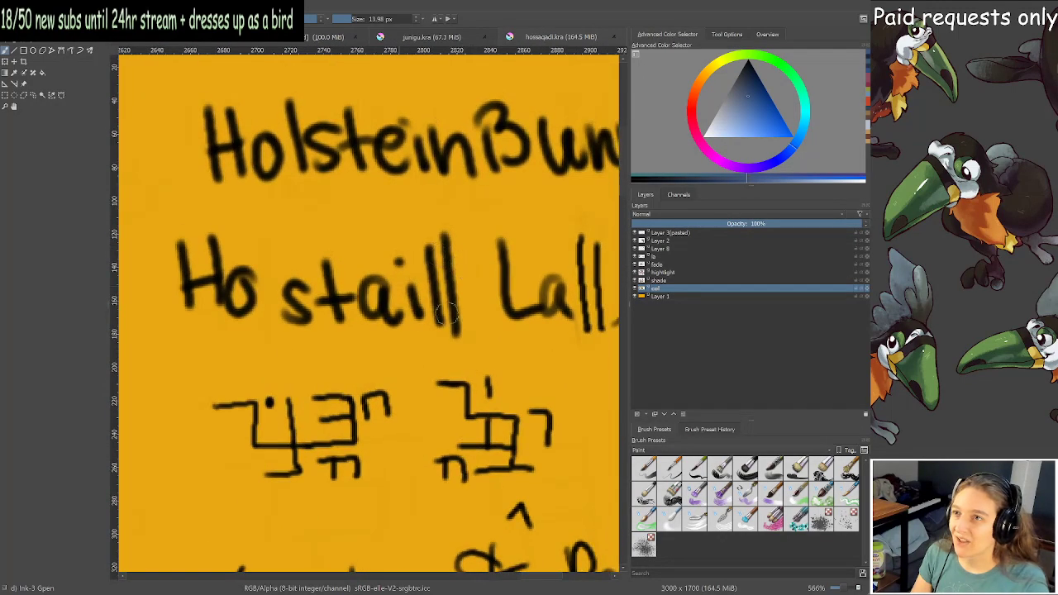
pyautogui.scroll(-1, 473, 285)
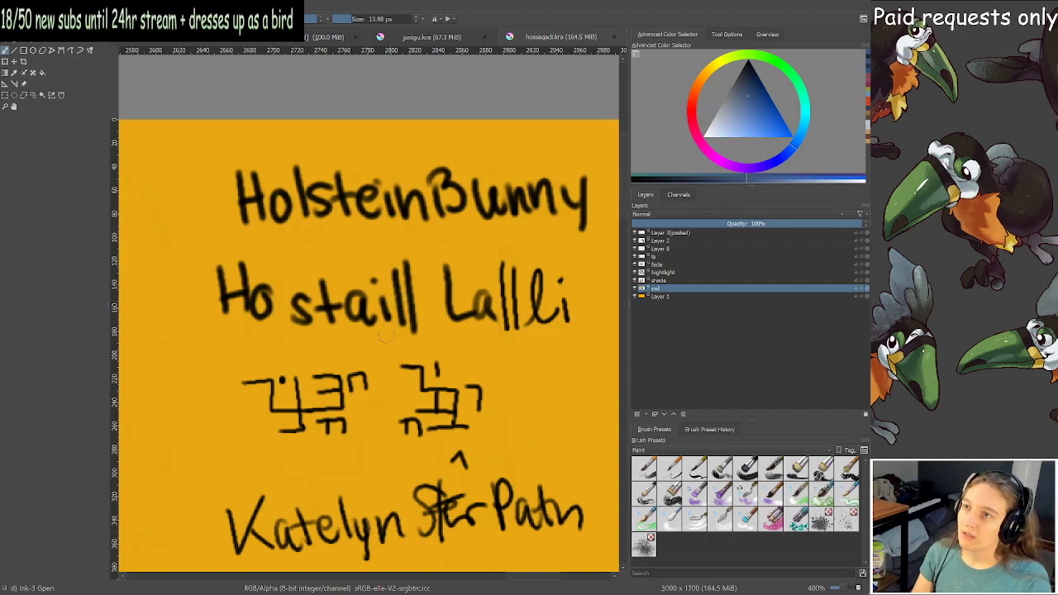
pyautogui.moveTo(420, 203); pyautogui.dragTo(406, 219)
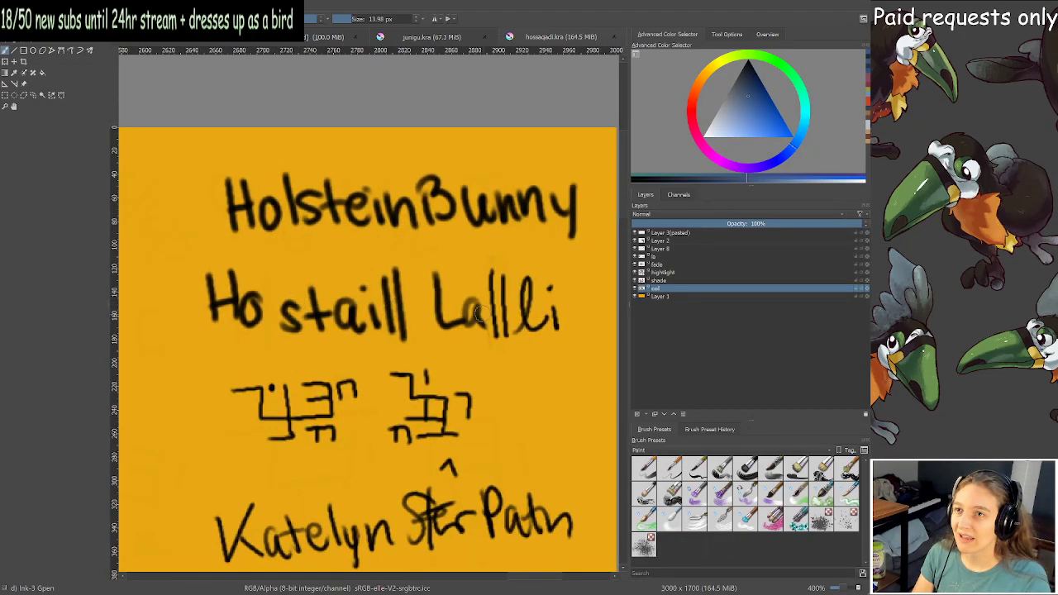
# Examine the second name in the last column of hossaqadi.kra together with its glyph spelling.
pyautogui.scroll(-2, 486, 337)
pyautogui.moveTo(481, 351)
pyautogui.mouseDown()
pyautogui.moveTo(487, 308)
pyautogui.moveTo(486, 355)
pyautogui.moveTo(488, 340)
pyautogui.mouseUp()
pyautogui.scroll(1, 438, 382)
pyautogui.moveTo(438, 382)
pyautogui.mouseDown()
pyautogui.moveTo(437, 303)
pyautogui.moveTo(420, 332)
pyautogui.mouseUp()
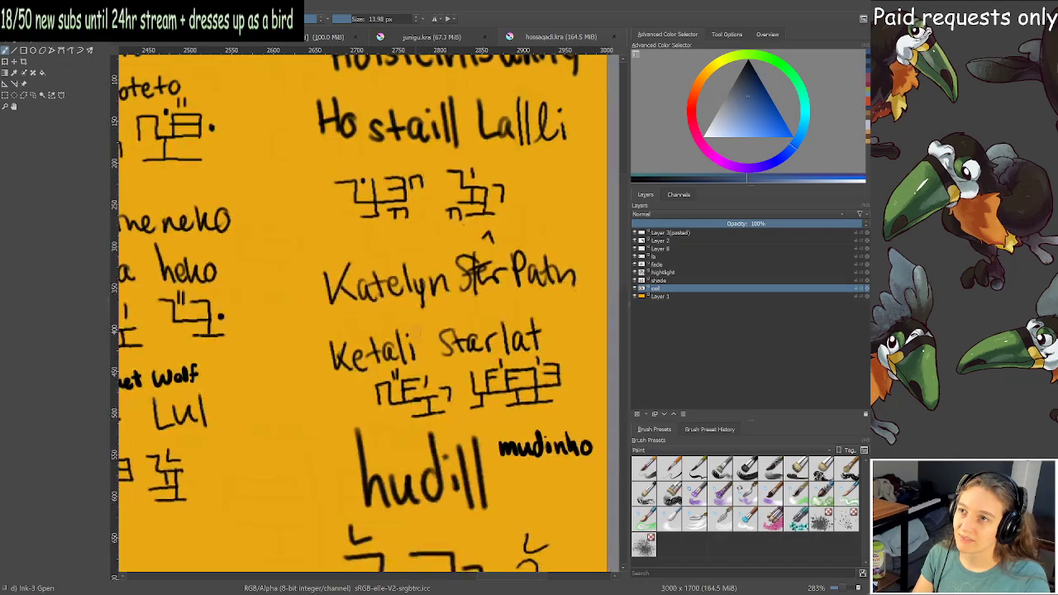
pyautogui.scroll(1, 377, 381)
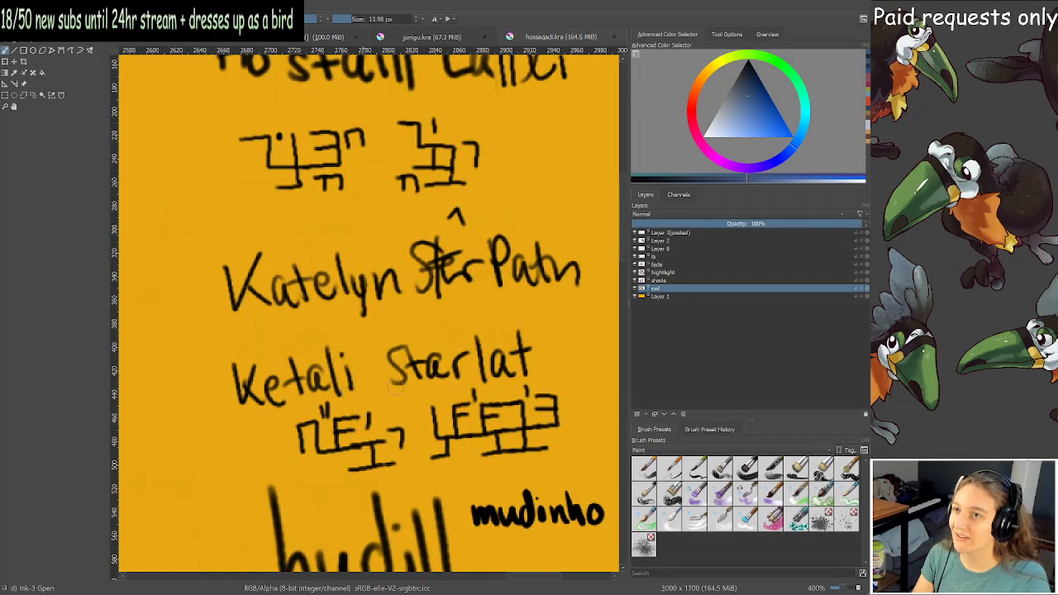
pyautogui.scroll(-2, 396, 386)
pyautogui.scroll(2, 408, 364)
pyautogui.moveTo(425, 331); pyautogui.dragTo(445, 219)
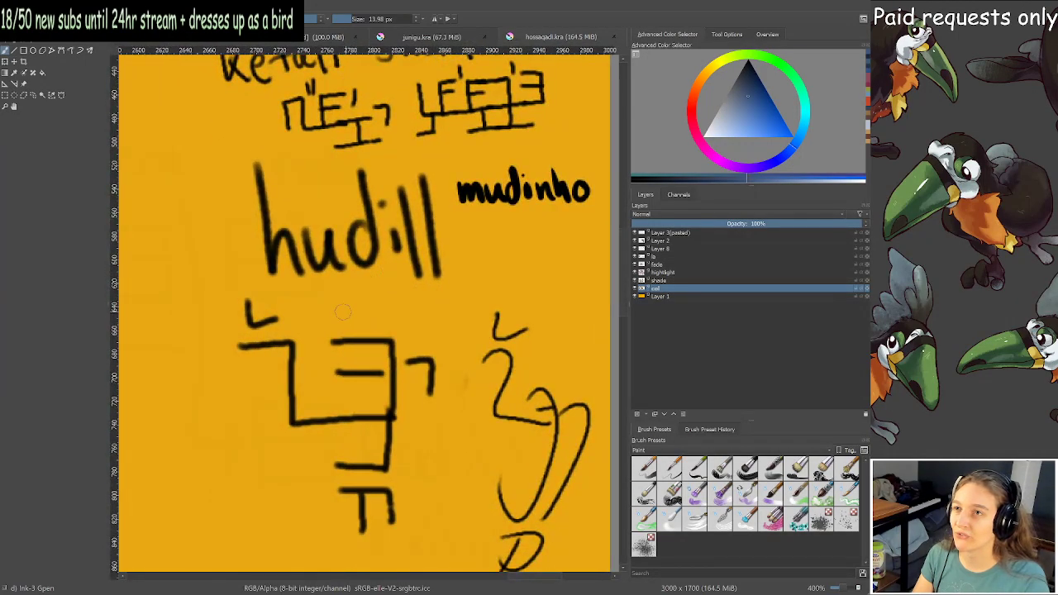
# Examine the large "hudill" lettering with its block glyph and its cursive variant up close.
pyautogui.scroll(-2, 353, 312)
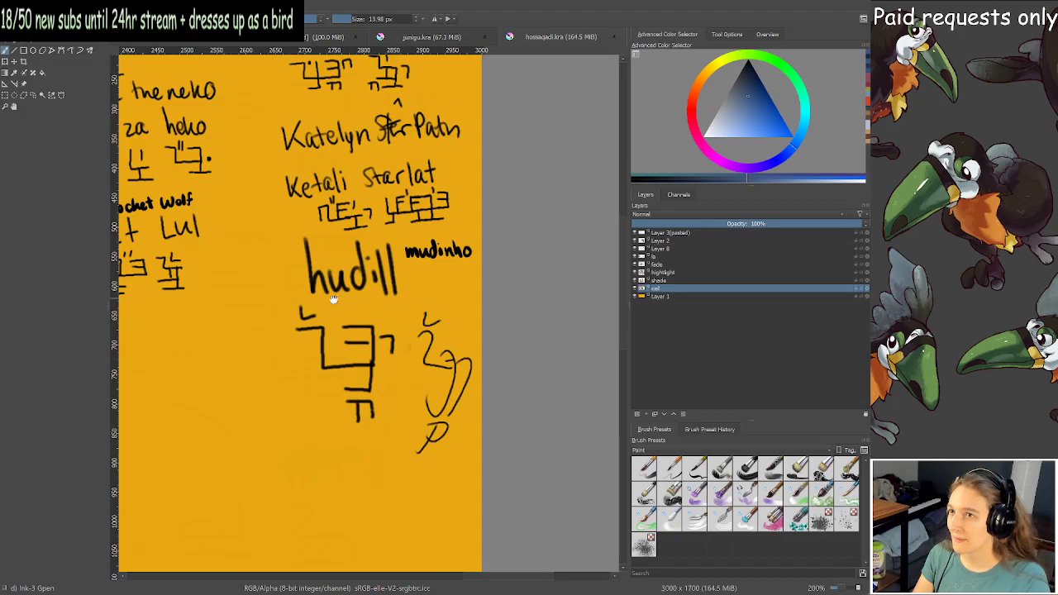
pyautogui.moveTo(333, 299); pyautogui.dragTo(376, 312)
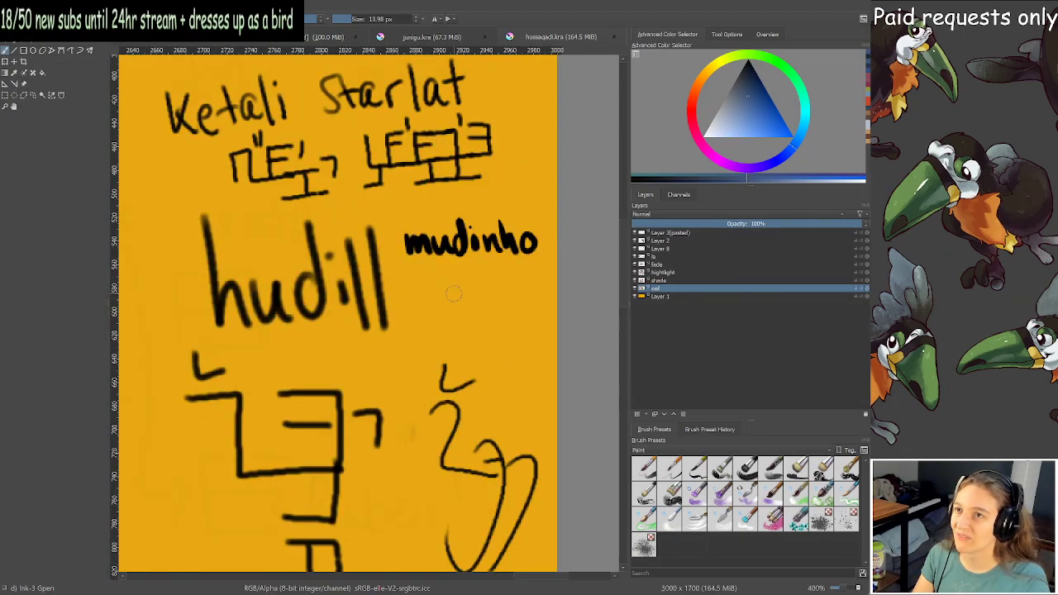
pyautogui.scroll(-2, 434, 289)
pyautogui.moveTo(438, 284); pyautogui.dragTo(464, 301)
pyautogui.scroll(3, 463, 302)
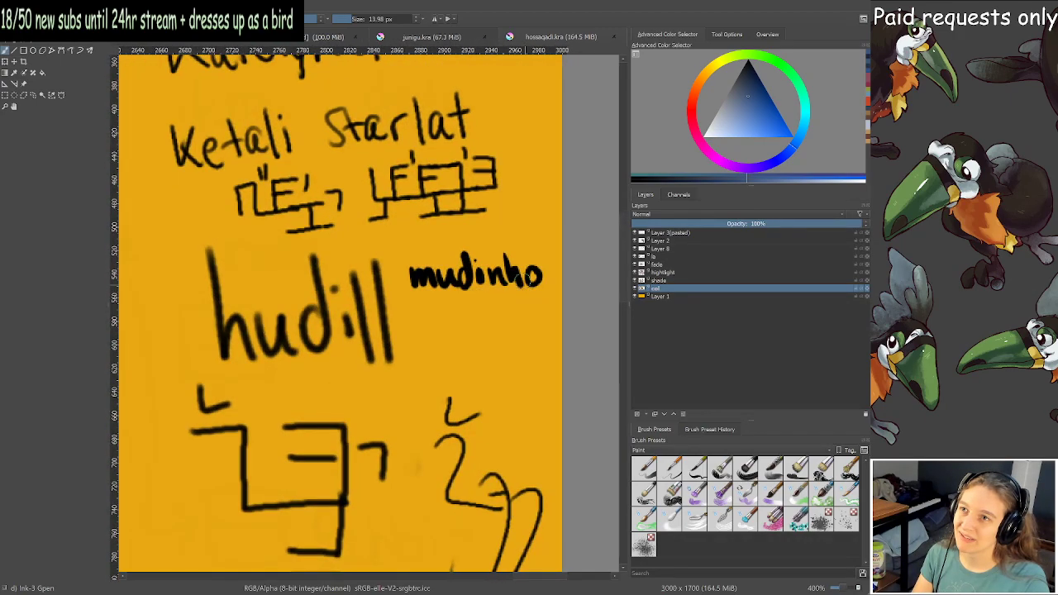
pyautogui.scroll(-5, 462, 281)
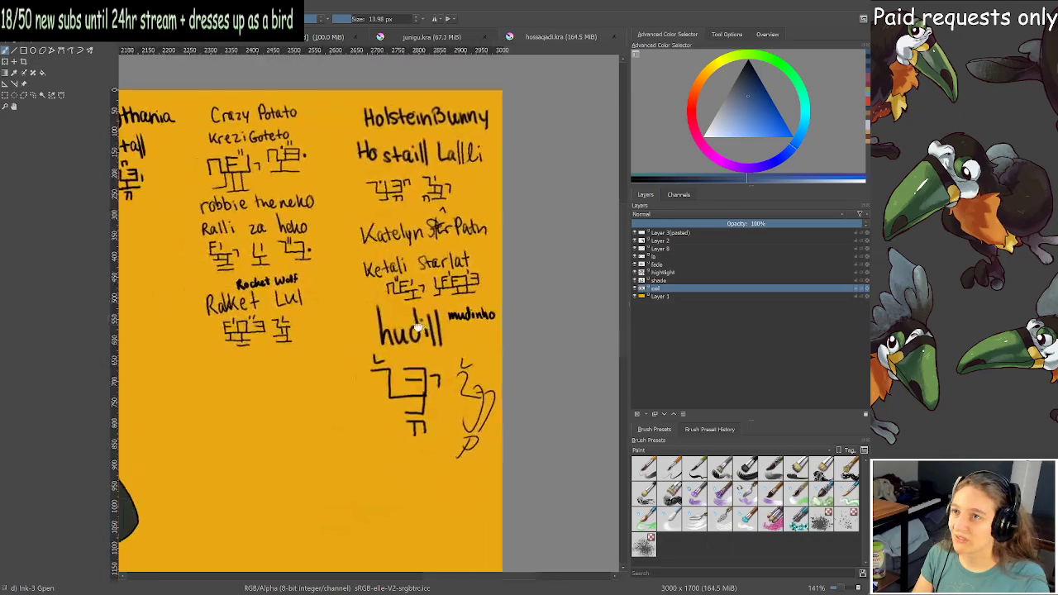
# Look back over the name columns and block-letter seals, ending with both green characters in view.
pyautogui.moveTo(351, 316); pyautogui.dragTo(487, 308)
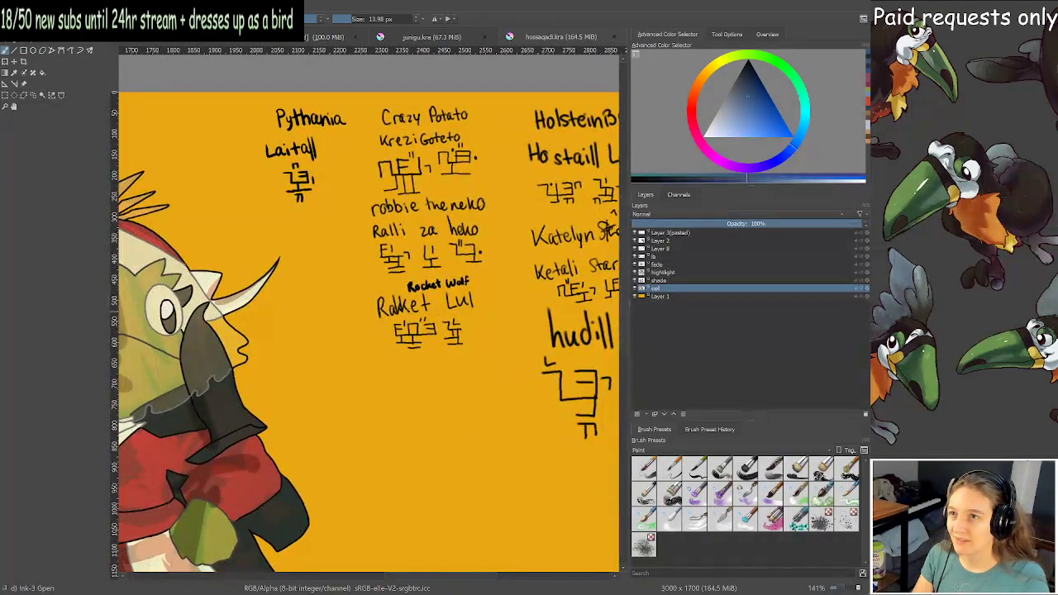
pyautogui.scroll(-1, 404, 310)
pyautogui.moveTo(403, 311); pyautogui.dragTo(424, 306)
pyautogui.moveTo(331, 299); pyautogui.dragTo(529, 314)
pyautogui.scroll(2, 361, 260)
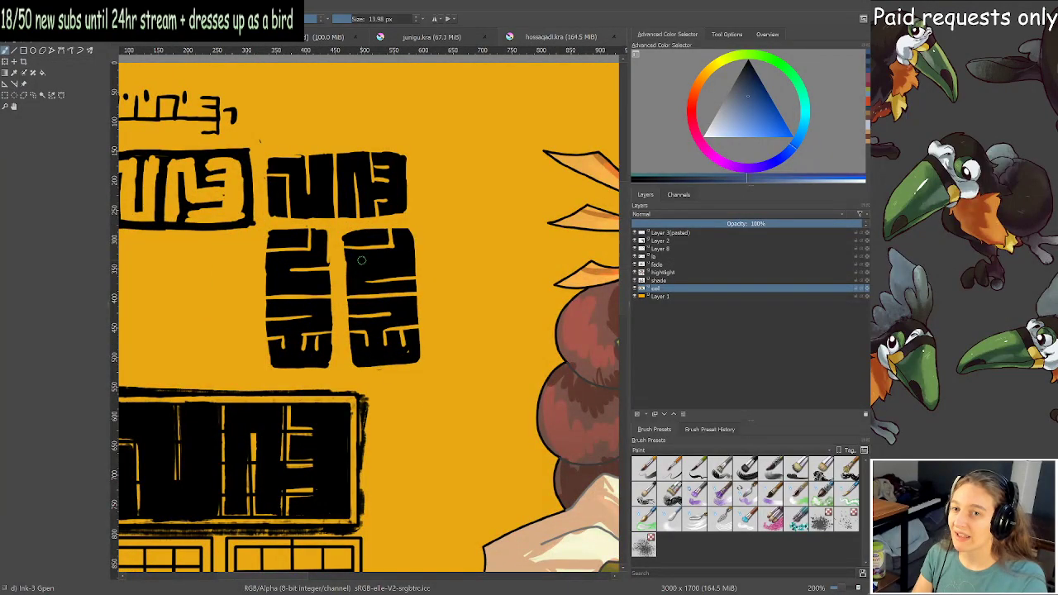
pyautogui.scroll(-4, 361, 260)
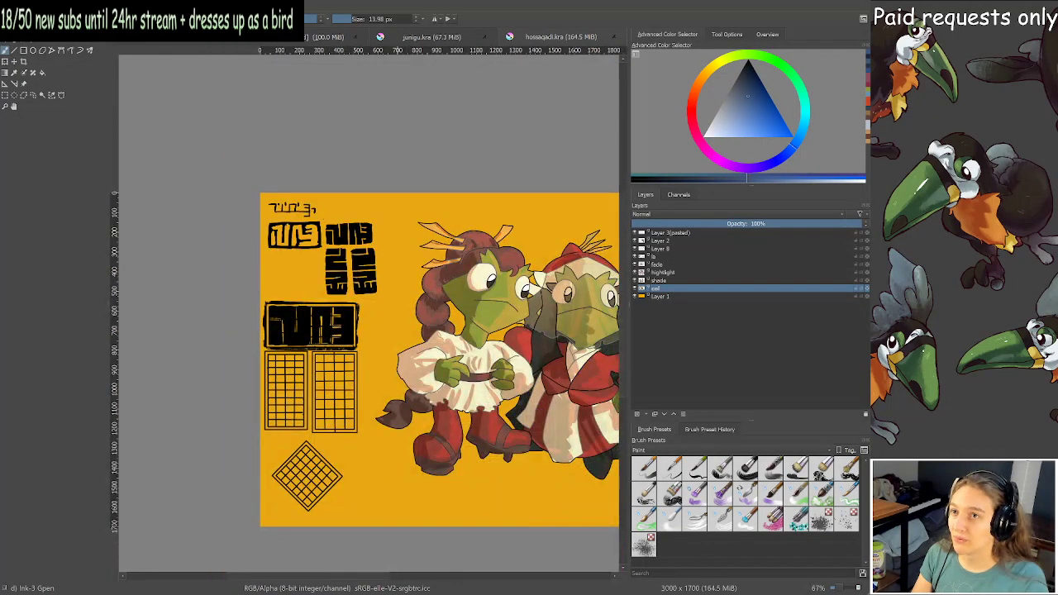
pyautogui.moveTo(364, 279); pyautogui.dragTo(322, 271)
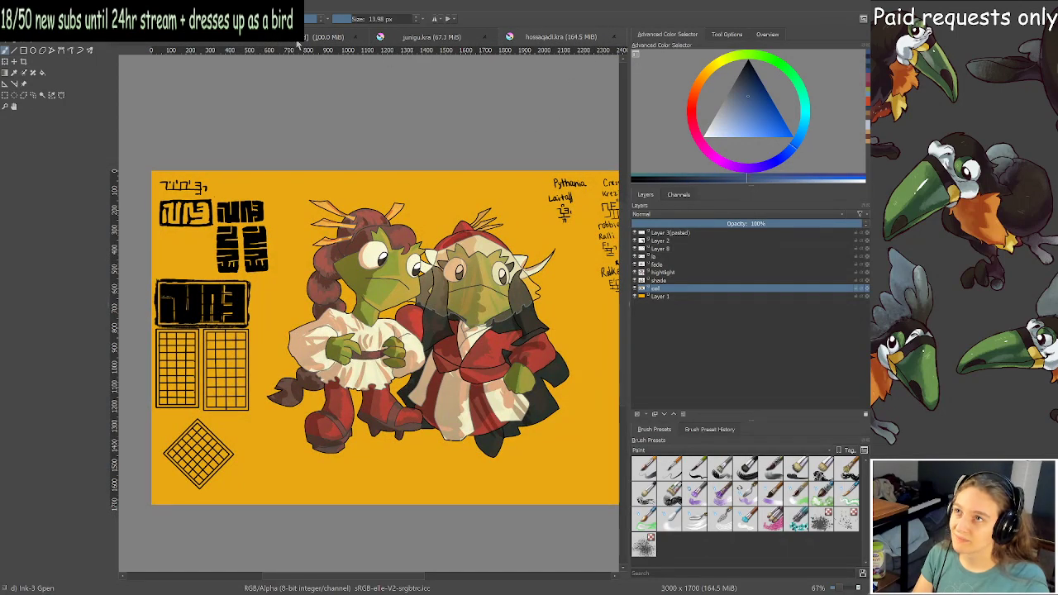
# Switch to the blue monochrome temple scene and examine the carved stone pillar up close.
pyautogui.click(299, 41)
pyautogui.scroll(5, 438, 238)
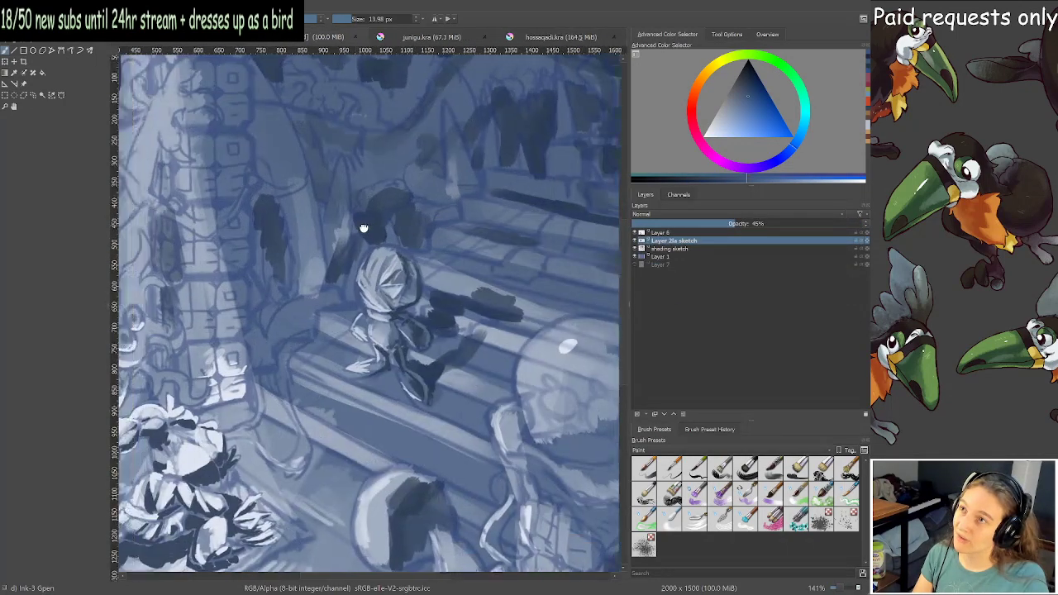
pyautogui.moveTo(399, 223); pyautogui.dragTo(429, 225)
pyautogui.moveTo(347, 301); pyautogui.dragTo(393, 377)
pyautogui.scroll(1, 362, 213)
pyautogui.moveTo(362, 213); pyautogui.dragTo(366, 283)
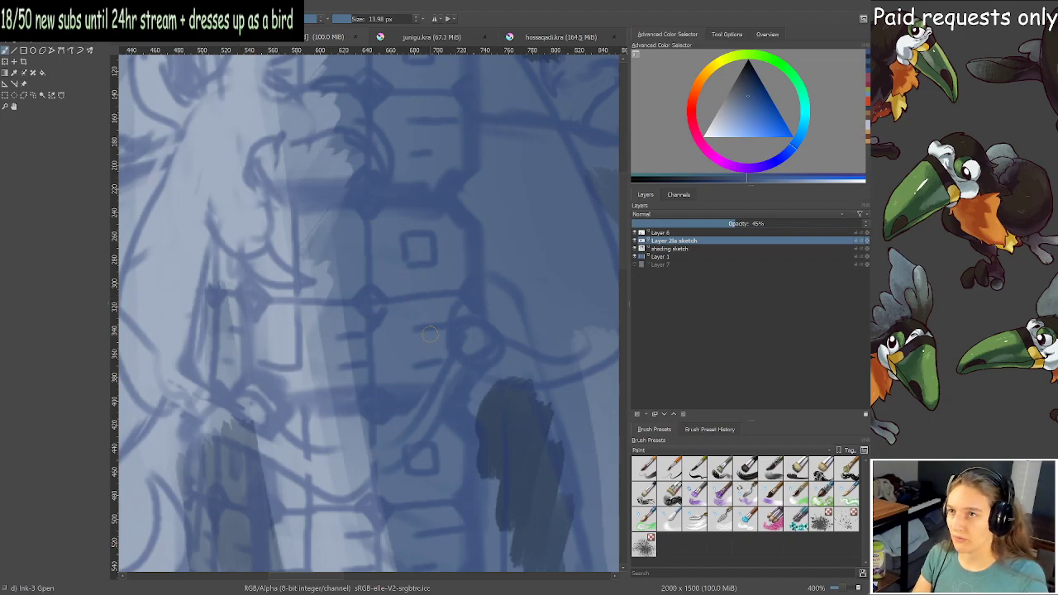
pyautogui.scroll(-1, 428, 333)
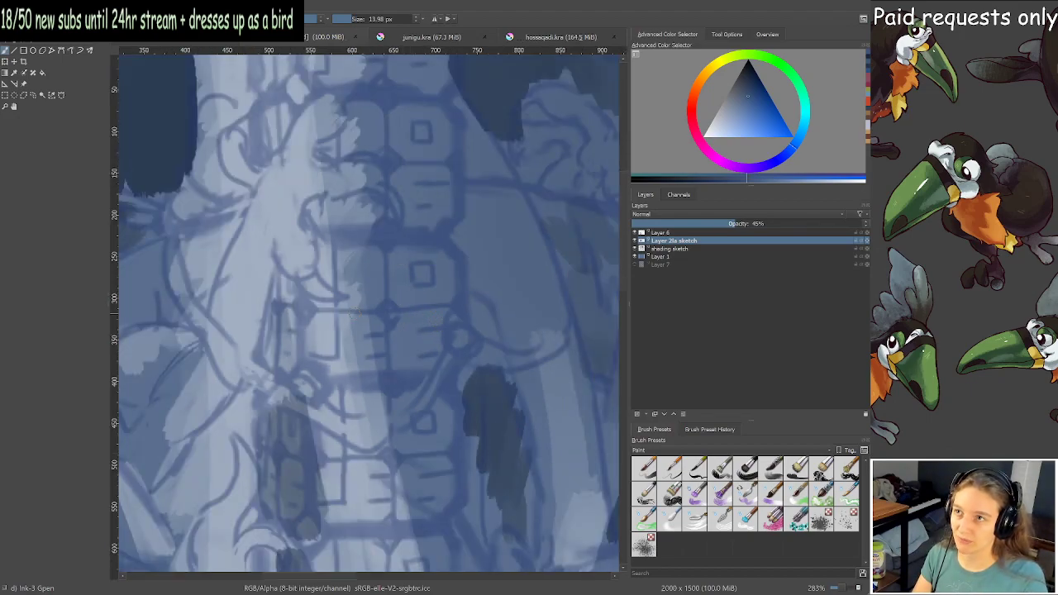
pyautogui.scroll(2, 348, 273)
# Mark blocks of the carved stone pillar with temporary strokes, undoing each one.
pyautogui.moveTo(362, 230)
pyautogui.mouseDown()
pyautogui.moveTo(279, 285)
pyautogui.moveTo(367, 262)
pyautogui.moveTo(304, 238)
pyautogui.mouseUp()
pyautogui.hotkey('ctrl', 'z')
pyautogui.moveTo(490, 248)
pyautogui.mouseDown()
pyautogui.moveTo(441, 283)
pyautogui.moveTo(477, 328)
pyautogui.moveTo(541, 329)
pyautogui.moveTo(564, 280)
pyautogui.moveTo(510, 234)
pyautogui.moveTo(471, 238)
pyautogui.mouseUp()
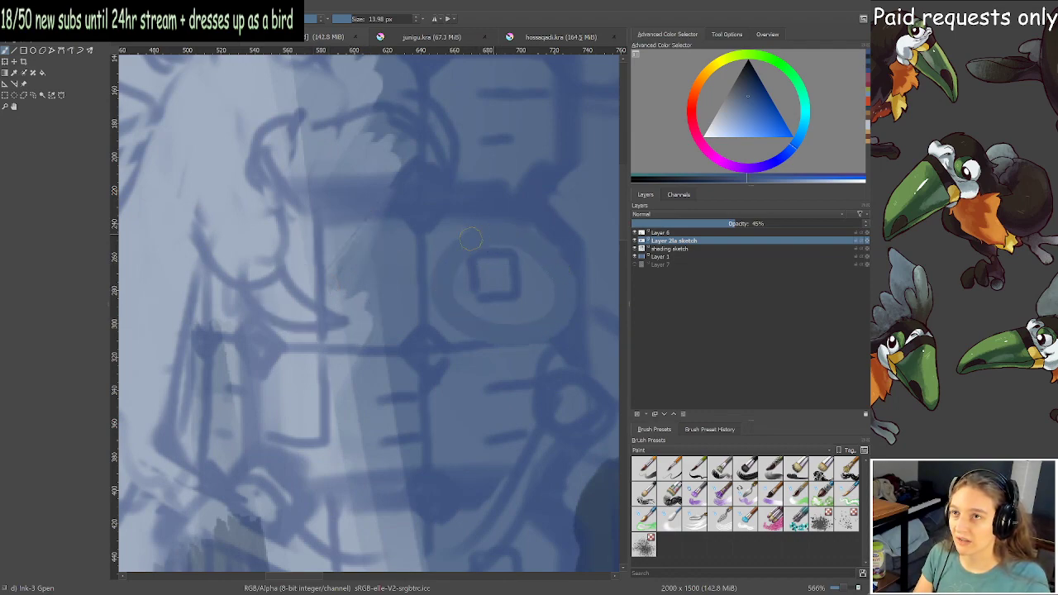
pyautogui.hotkey('ctrl', 'z')
pyautogui.moveTo(337, 395)
pyautogui.mouseDown()
pyautogui.moveTo(356, 468)
pyautogui.moveTo(347, 399)
pyautogui.mouseUp()
pyautogui.hotkey('ctrl', 'z')
pyautogui.moveTo(514, 362)
pyautogui.mouseDown()
pyautogui.moveTo(468, 436)
pyautogui.moveTo(552, 408)
pyautogui.moveTo(505, 364)
pyautogui.mouseUp()
pyautogui.hotkey('ctrl', 'z')
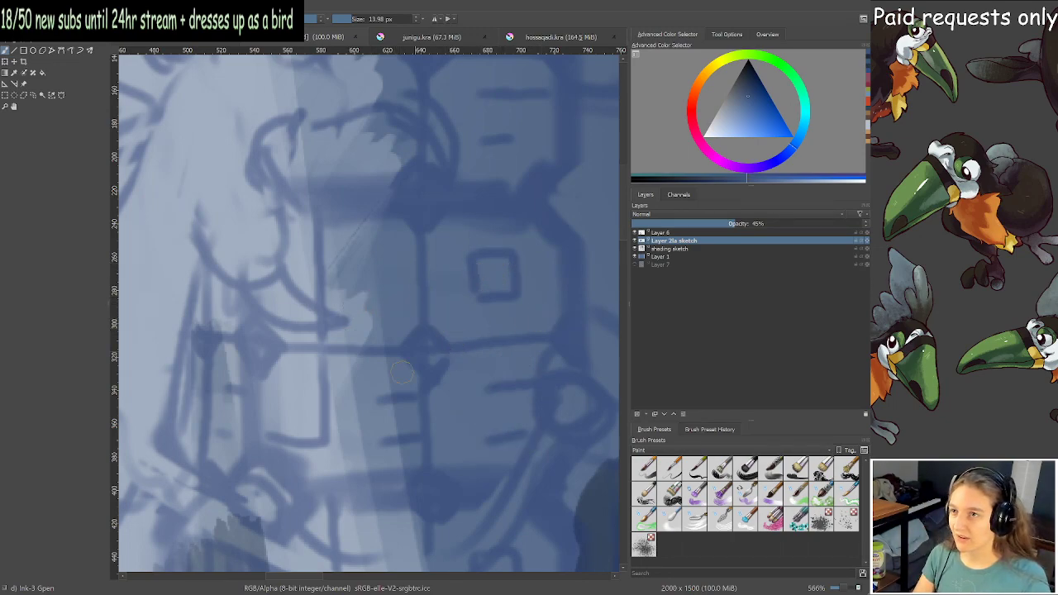
# Save the blue temple scene drawing.
pyautogui.scroll(-4, 529, 318)
pyautogui.moveTo(556, 418); pyautogui.dragTo(450, 281)
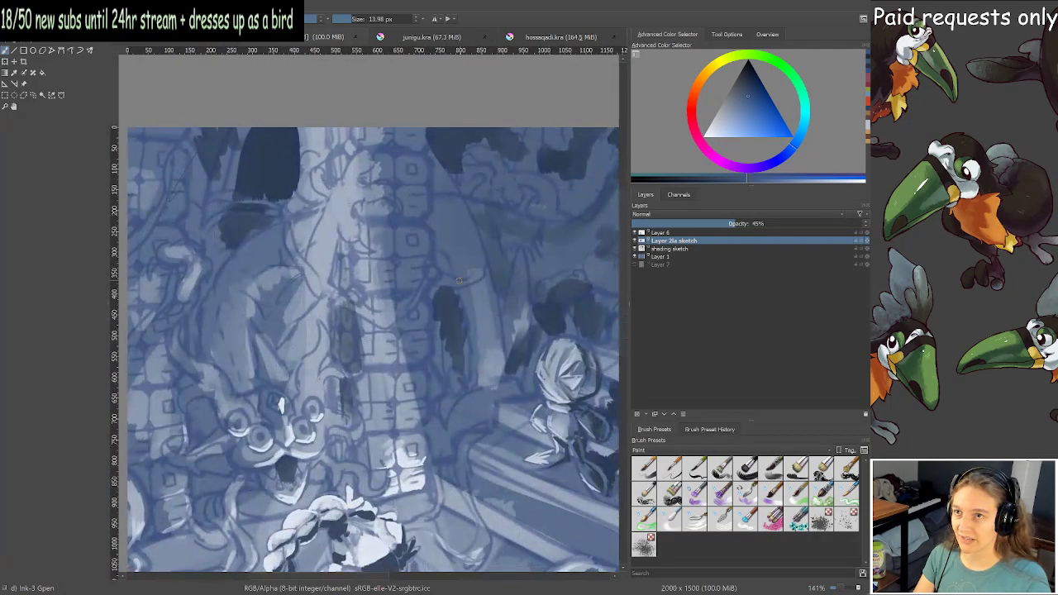
pyautogui.hotkey('ctrl', 's')
pyautogui.scroll(-2, 459, 299)
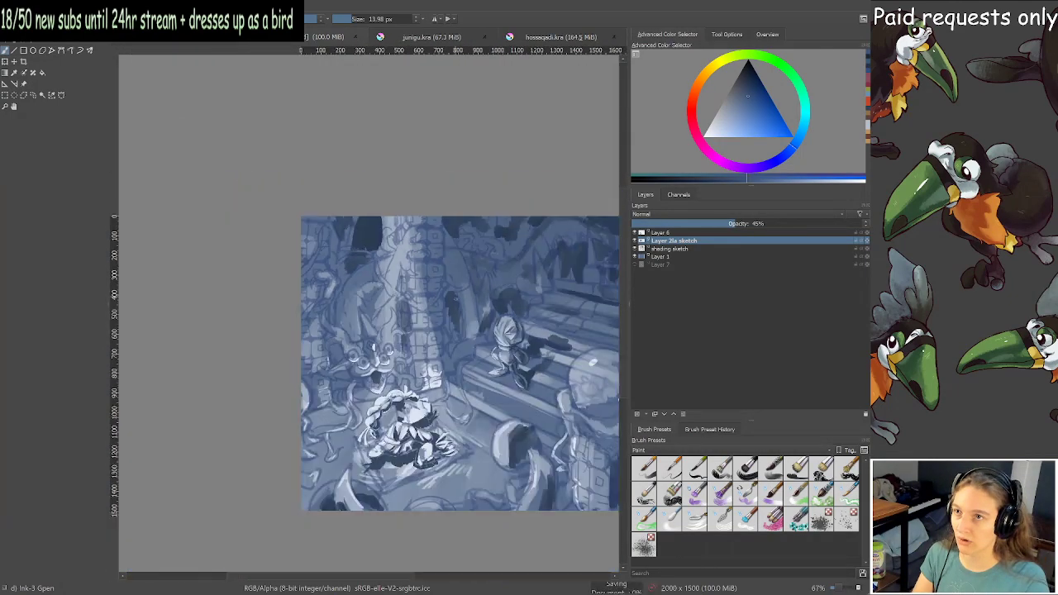
# Examine the hooded figure on the steps and the crouching braided figure in the blue temple scene.
pyautogui.moveTo(584, 331); pyautogui.dragTo(529, 318)
pyautogui.scroll(1, 528, 319)
pyautogui.scroll(3, 436, 321)
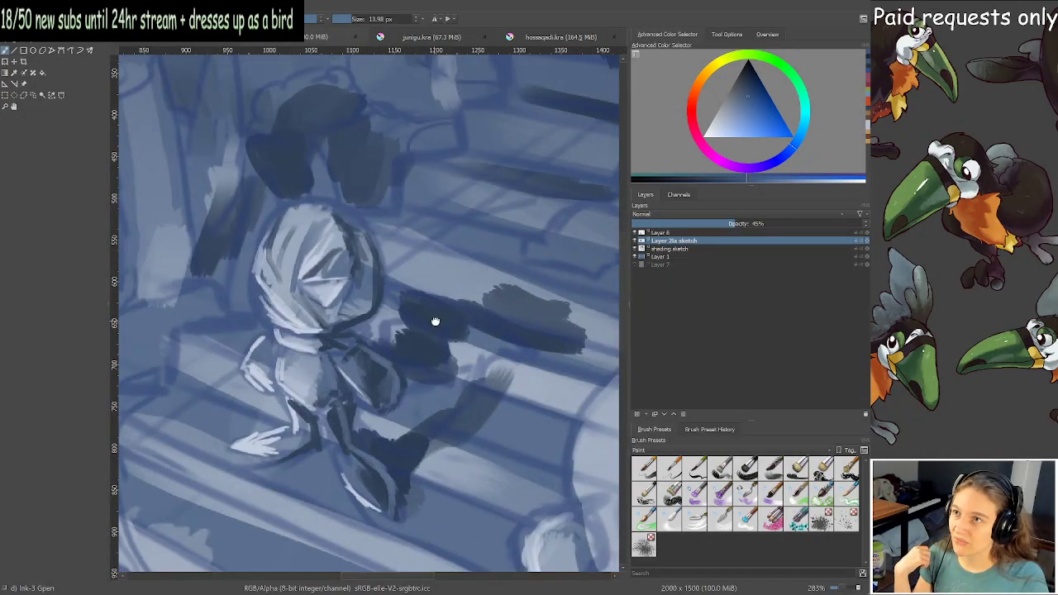
pyautogui.moveTo(435, 321); pyautogui.dragTo(180, 481)
pyautogui.moveTo(566, 272)
pyautogui.mouseDown()
pyautogui.moveTo(378, 385)
pyautogui.moveTo(540, 208)
pyautogui.mouseUp()
pyautogui.moveTo(248, 364); pyautogui.dragTo(562, 182)
pyautogui.moveTo(207, 396); pyautogui.dragTo(448, 258)
pyautogui.moveTo(300, 377); pyautogui.dragTo(403, 299)
pyautogui.scroll(-2, 459, 285)
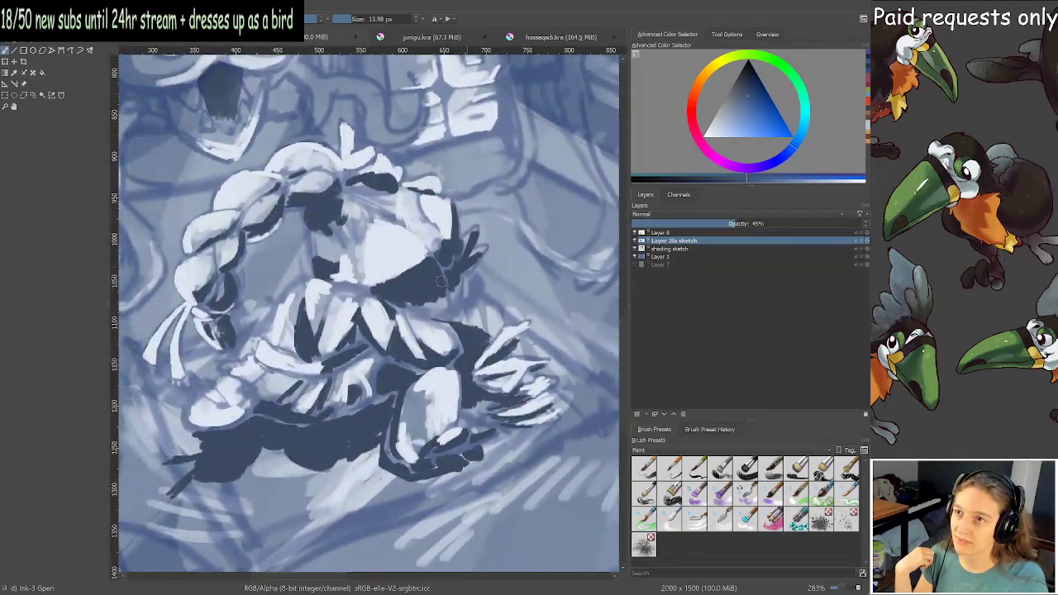
pyautogui.scroll(-1, 459, 286)
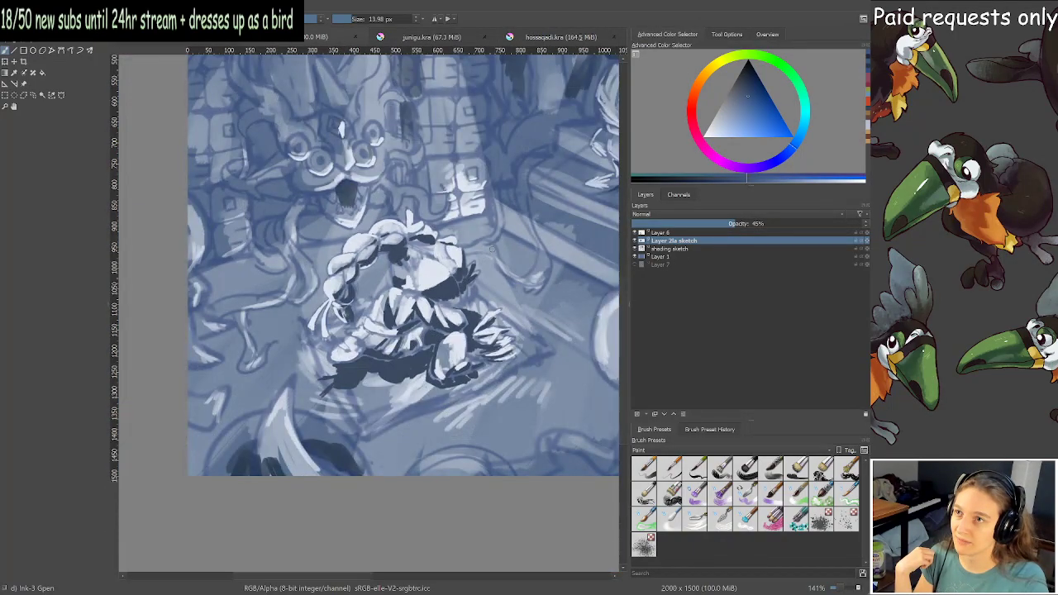
pyautogui.moveTo(459, 285); pyautogui.dragTo(421, 333)
pyautogui.scroll(1, 436, 291)
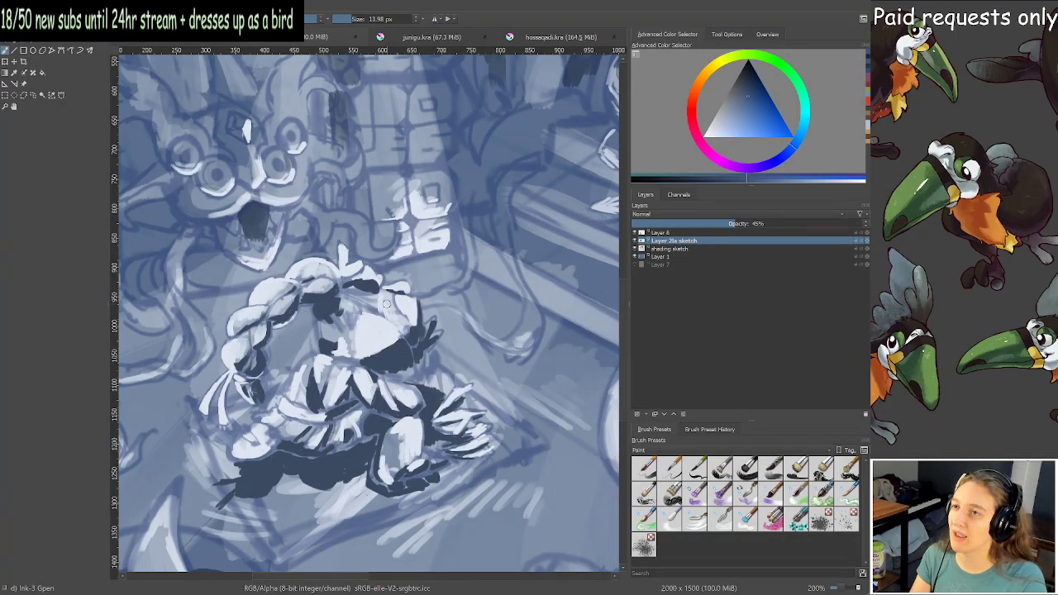
pyautogui.moveTo(389, 302); pyautogui.dragTo(375, 314)
# Look across the temple steps and examine the four-eyed creature's head beside the pillar up close.
pyautogui.scroll(-1, 375, 314)
pyautogui.moveTo(447, 314); pyautogui.dragTo(356, 366)
pyautogui.moveTo(453, 332); pyautogui.dragTo(372, 337)
pyautogui.scroll(-1, 384, 345)
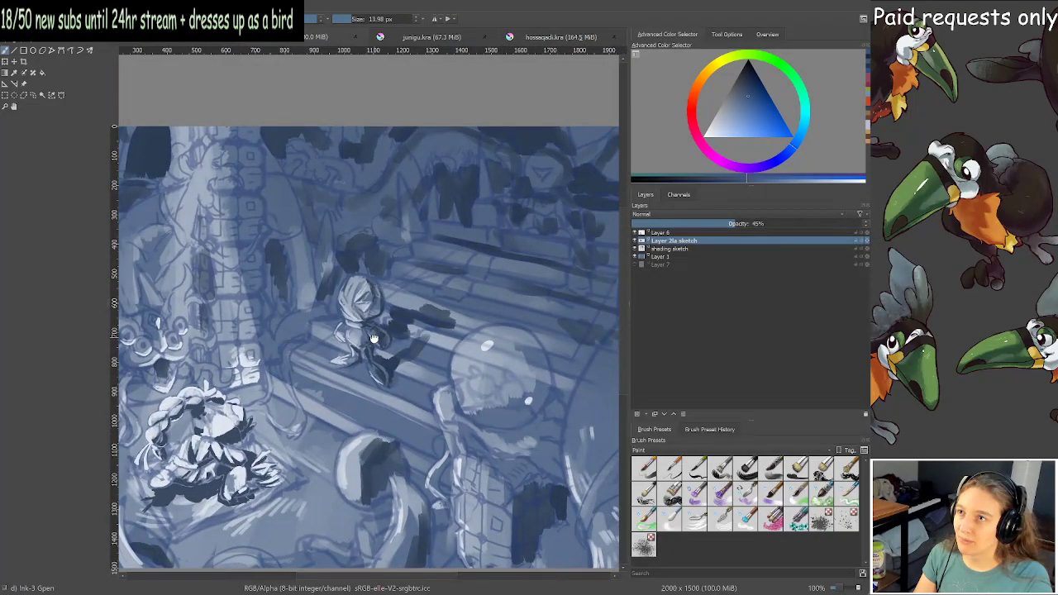
pyautogui.moveTo(165, 320); pyautogui.dragTo(309, 326)
pyautogui.scroll(2, 297, 285)
pyautogui.scroll(1, 337, 382)
pyautogui.moveTo(338, 382); pyautogui.dragTo(405, 335)
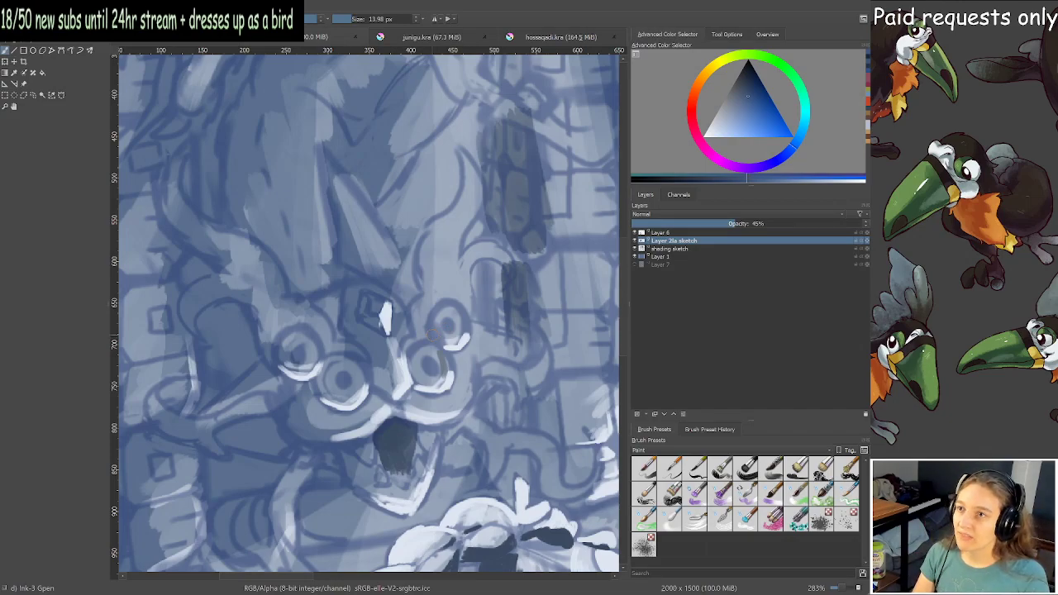
pyautogui.scroll(-1, 432, 334)
pyautogui.moveTo(435, 334); pyautogui.dragTo(415, 327)
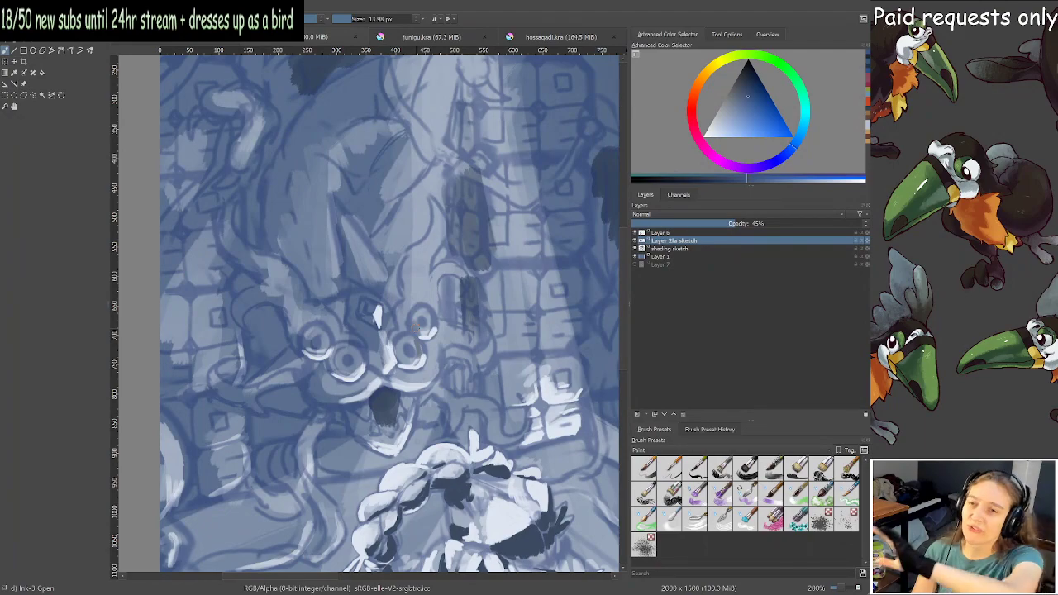
# Examine the carved pillar above the four-eyed creature's head and view the temple scene as a whole.
pyautogui.moveTo(423, 329)
pyautogui.mouseDown()
pyautogui.moveTo(406, 332)
pyautogui.moveTo(439, 329)
pyautogui.mouseUp()
pyautogui.moveTo(445, 263); pyautogui.dragTo(437, 320)
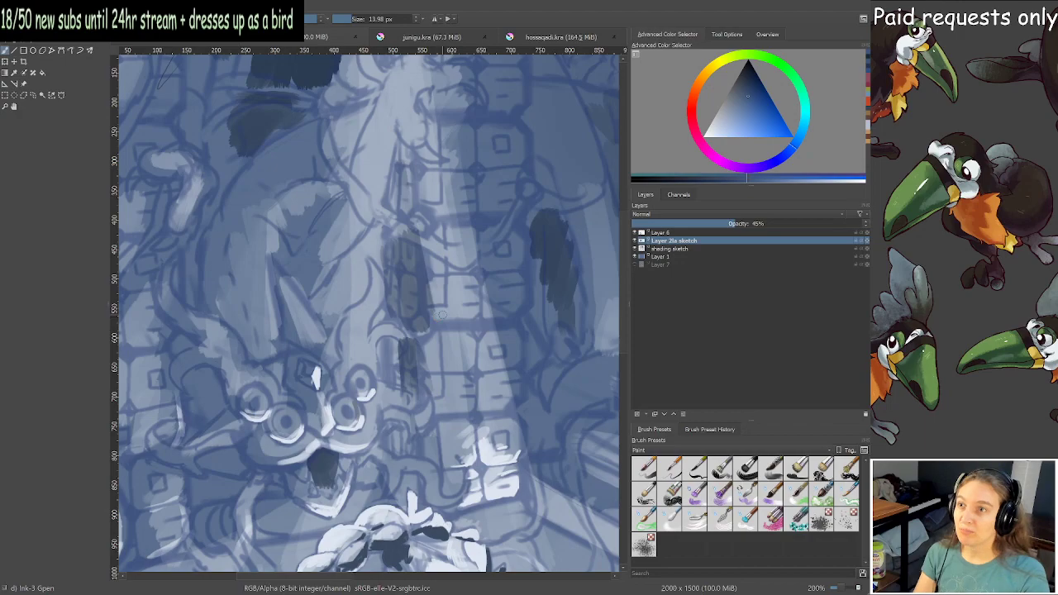
pyautogui.scroll(-2, 446, 328)
pyautogui.moveTo(454, 332); pyautogui.dragTo(253, 279)
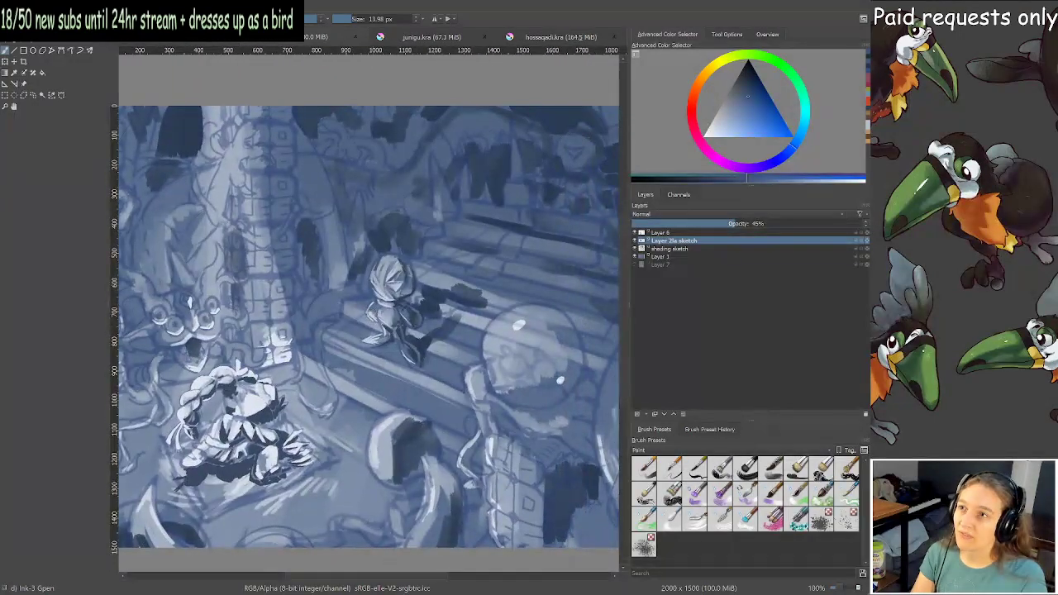
pyautogui.moveTo(403, 310); pyautogui.dragTo(395, 335)
pyautogui.scroll(1, 377, 329)
pyautogui.scroll(-2, 418, 312)
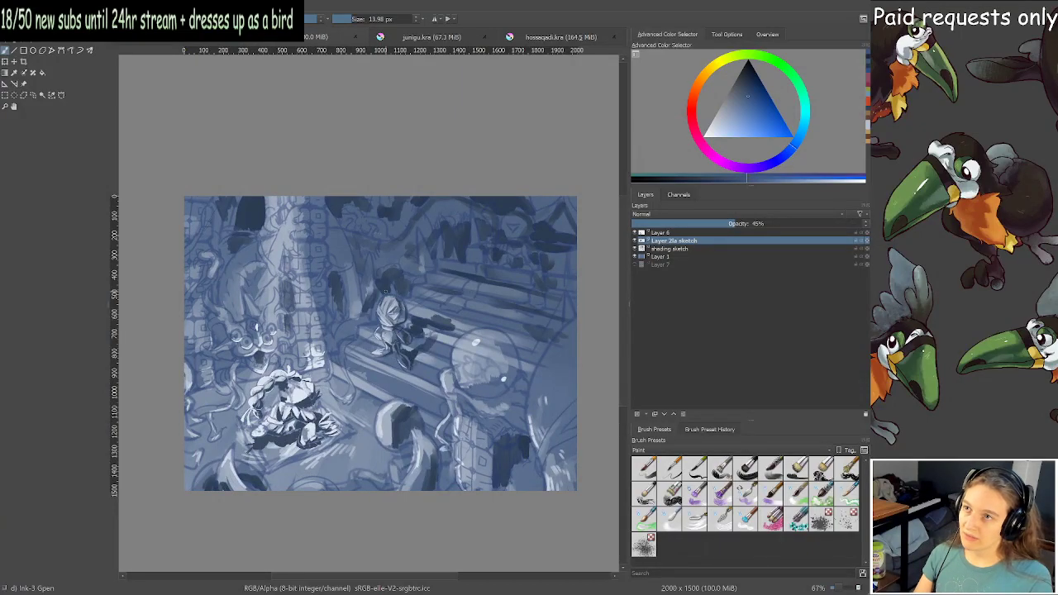
# Look over the temple scene from the creature and pillar across to the hooded figure on the steps.
pyautogui.scroll(2, 288, 273)
pyautogui.scroll(2, 336, 252)
pyautogui.moveTo(334, 269); pyautogui.dragTo(359, 225)
pyautogui.scroll(-2, 350, 383)
pyautogui.moveTo(469, 446); pyautogui.dragTo(420, 321)
pyautogui.scroll(-1, 418, 323)
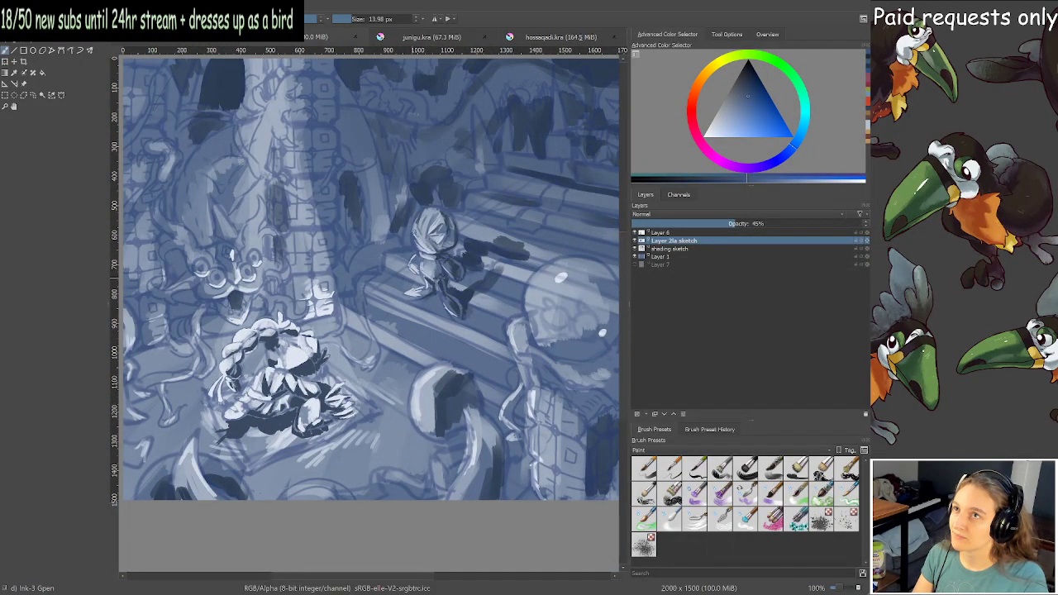
pyautogui.scroll(-1, 398, 295)
pyautogui.moveTo(434, 268); pyautogui.dragTo(397, 314)
pyautogui.scroll(1, 423, 304)
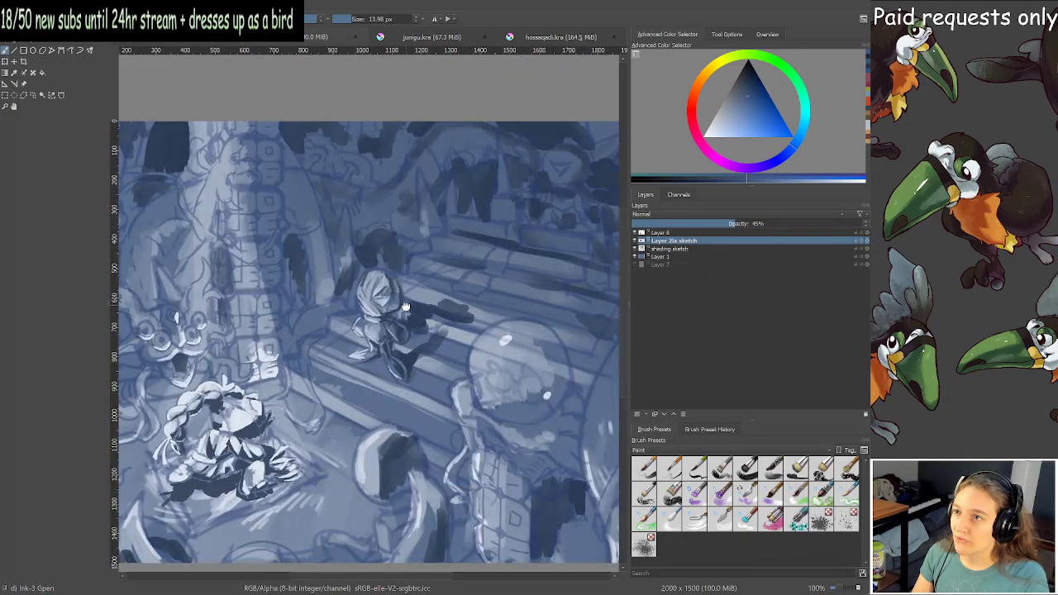
pyautogui.moveTo(331, 371); pyautogui.dragTo(362, 370)
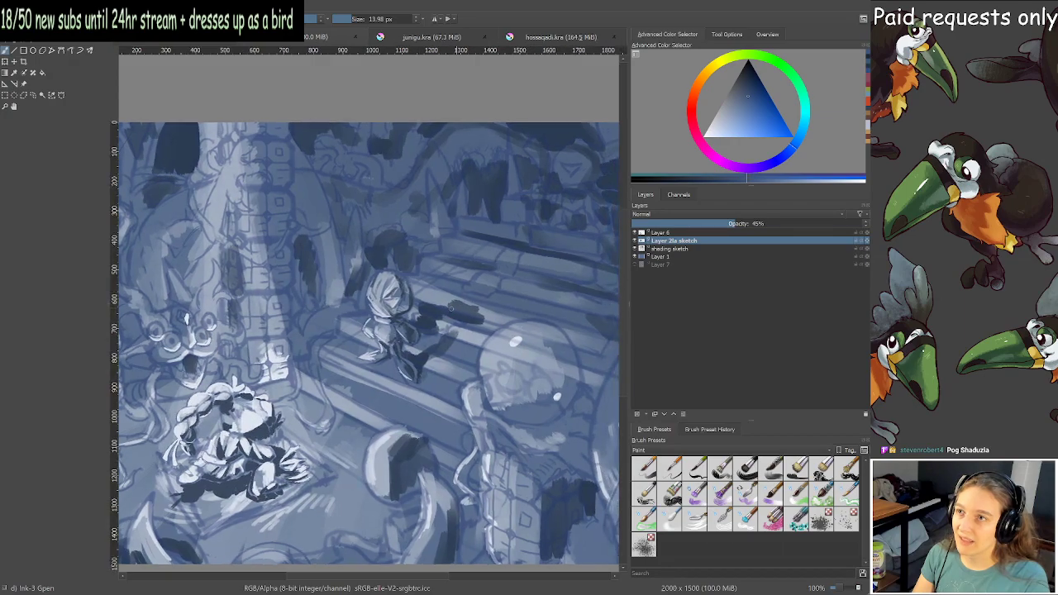
# Examine the edges of the lower steps beneath the hooded figure up close.
pyautogui.scroll(3, 384, 333)
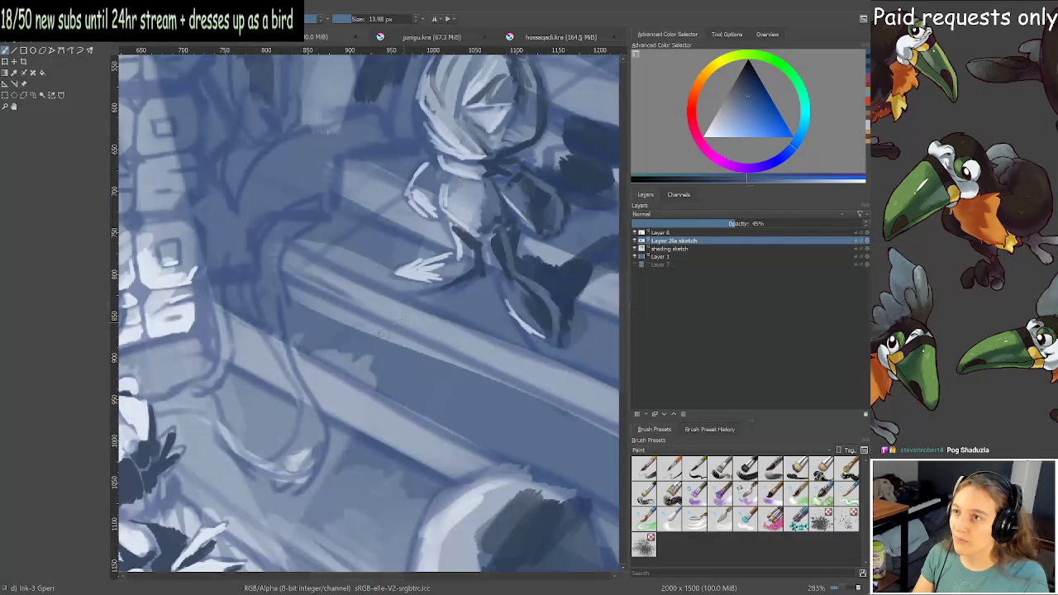
pyautogui.scroll(-1, 383, 334)
pyautogui.moveTo(384, 334); pyautogui.dragTo(425, 300)
pyautogui.scroll(-1, 590, 189)
pyautogui.scroll(1, 567, 206)
pyautogui.moveTo(514, 200)
pyautogui.mouseDown()
pyautogui.moveTo(397, 314)
pyautogui.moveTo(410, 329)
pyautogui.moveTo(500, 299)
pyautogui.mouseUp()
pyautogui.moveTo(355, 286); pyautogui.dragTo(469, 328)
pyautogui.scroll(-5, 418, 329)
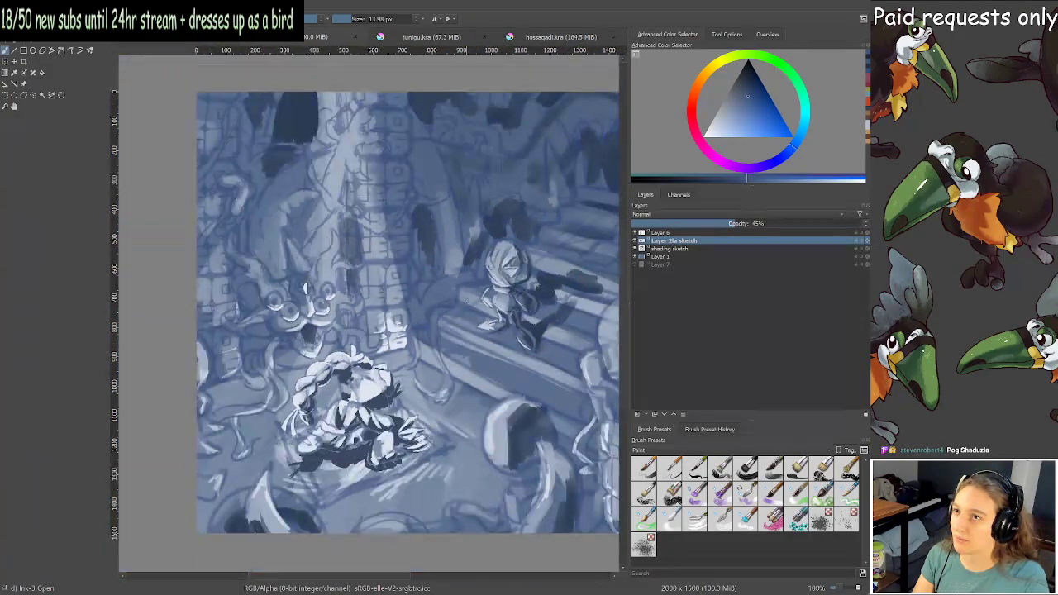
pyautogui.moveTo(538, 305)
pyautogui.mouseDown()
pyautogui.moveTo(448, 285)
pyautogui.moveTo(435, 299)
pyautogui.mouseUp()
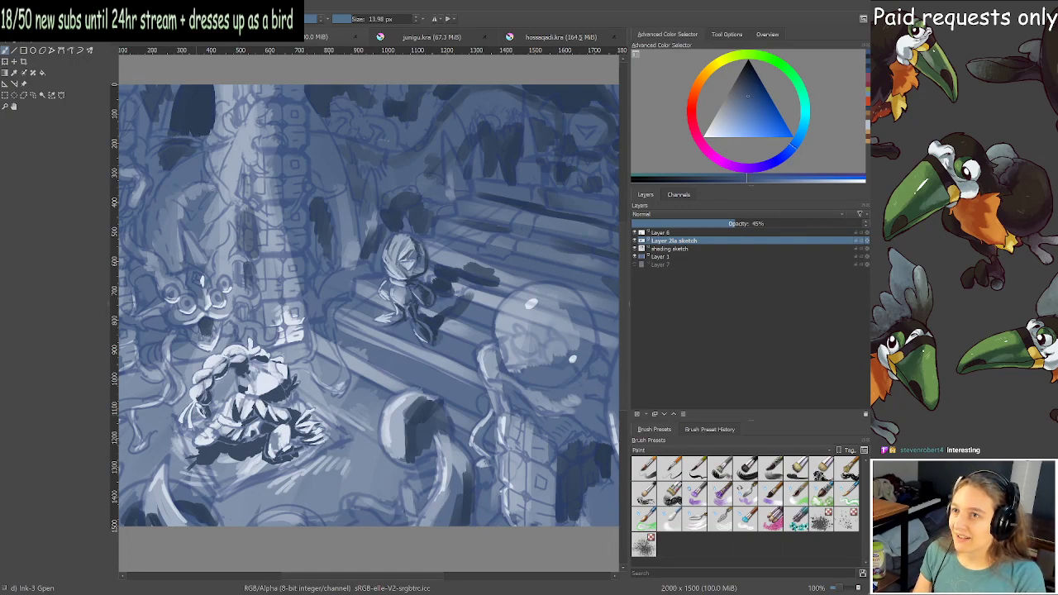
# Examine the crouching braided figure and the upper temple steps above the glowing orb.
pyautogui.moveTo(193, 417); pyautogui.dragTo(180, 419)
pyautogui.scroll(1, 266, 417)
pyautogui.scroll(2, 246, 422)
pyautogui.moveTo(247, 422); pyautogui.dragTo(364, 402)
pyautogui.scroll(-4, 363, 402)
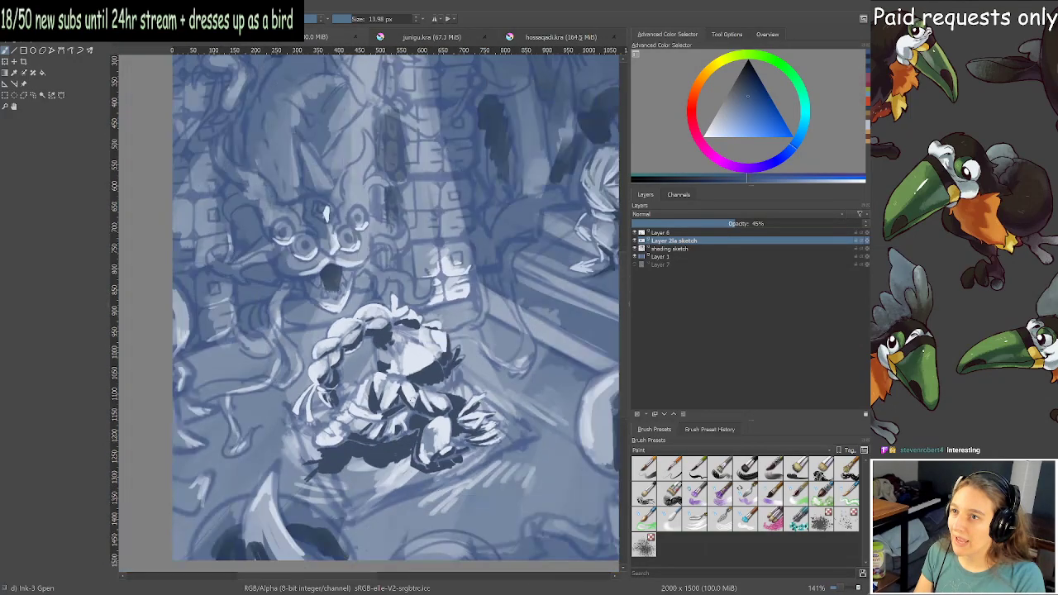
pyautogui.scroll(-1, 446, 372)
pyautogui.moveTo(570, 276); pyautogui.dragTo(408, 350)
pyautogui.scroll(1, 463, 309)
pyautogui.scroll(1, 411, 310)
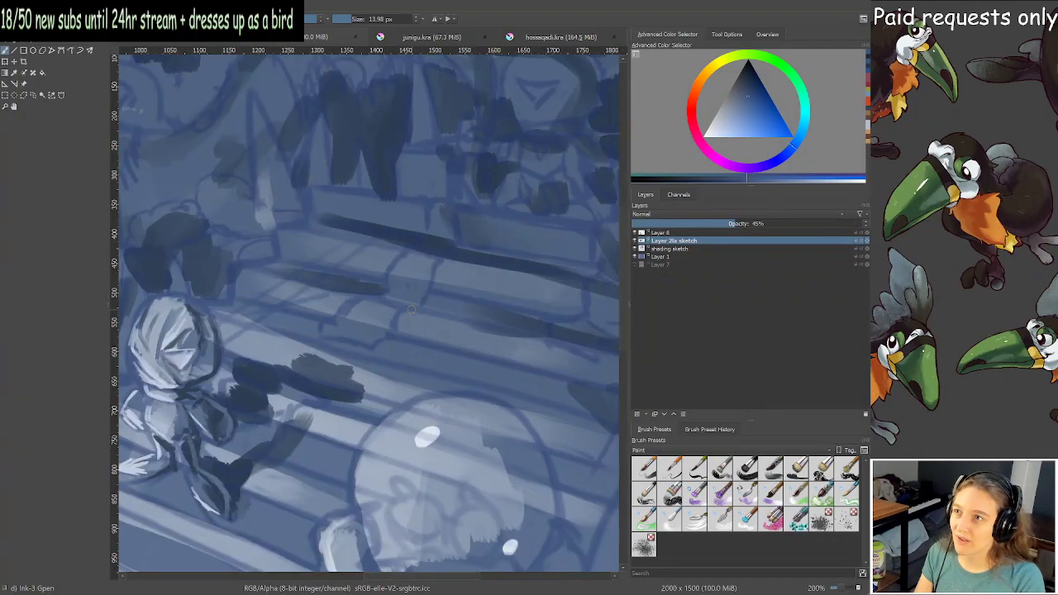
pyautogui.scroll(-1, 410, 309)
pyautogui.scroll(1, 354, 373)
pyautogui.scroll(-3, 355, 373)
pyautogui.moveTo(336, 397); pyautogui.dragTo(389, 350)
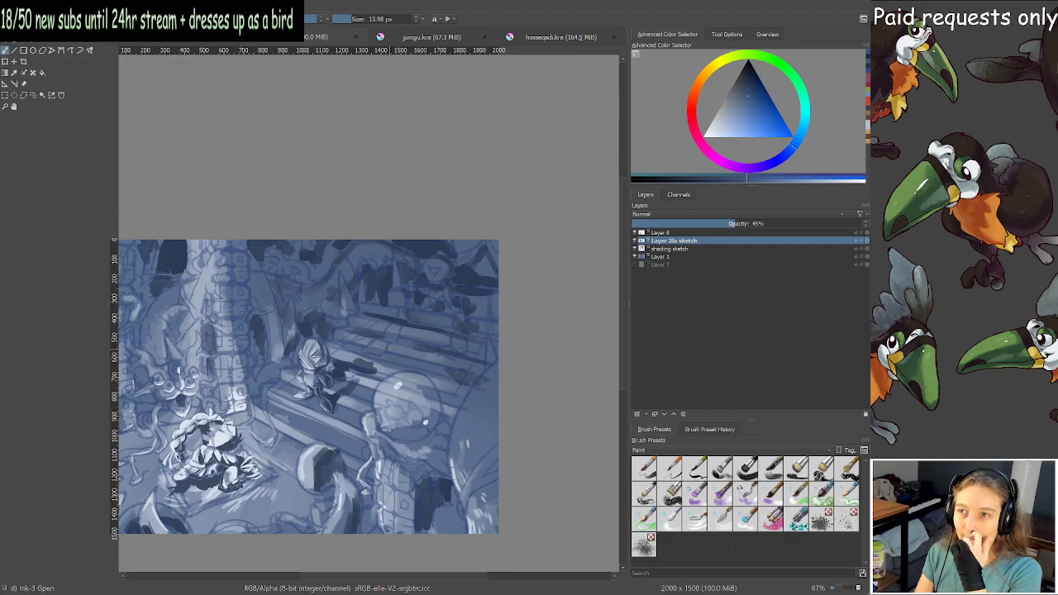
# View the braided figure close up and in relation to the creature and the hooded figure.
pyautogui.scroll(3, 367, 330)
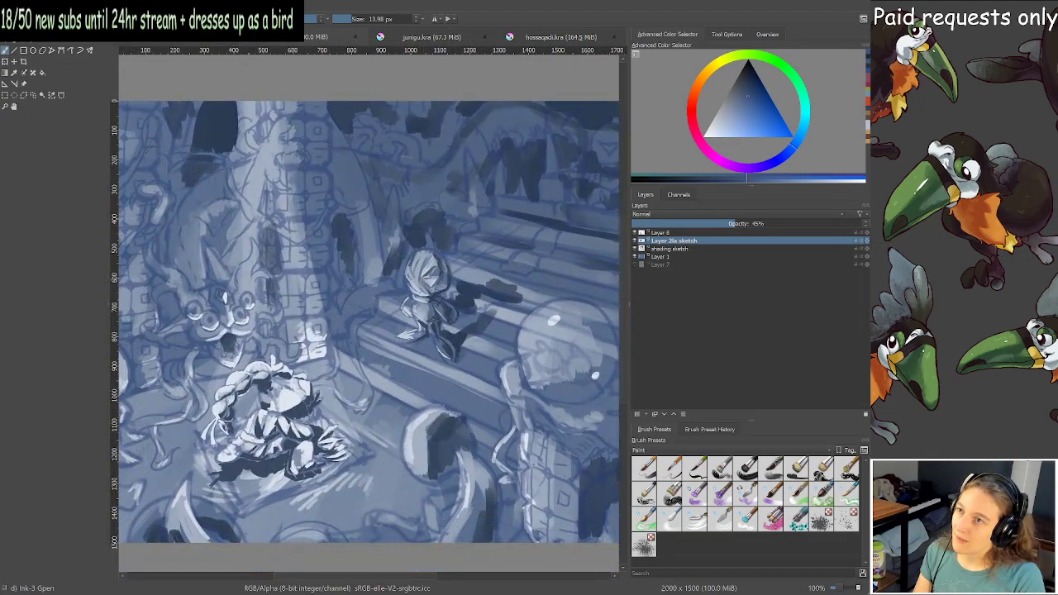
pyautogui.moveTo(423, 322); pyautogui.dragTo(451, 307)
pyautogui.scroll(1, 347, 376)
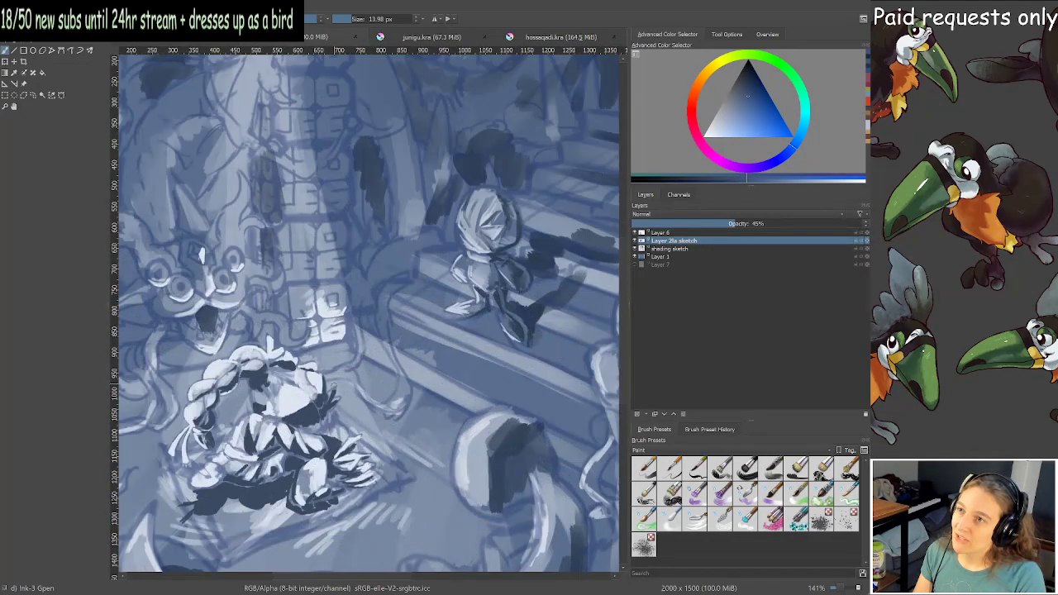
pyautogui.moveTo(349, 387); pyautogui.dragTo(405, 340)
pyautogui.scroll(2, 405, 338)
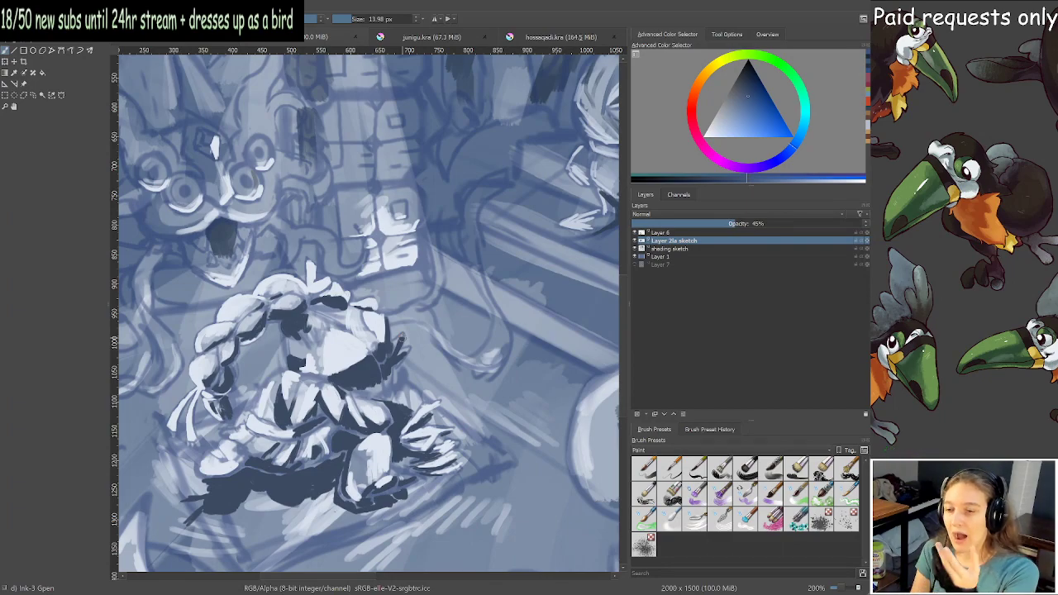
pyautogui.scroll(-2, 372, 339)
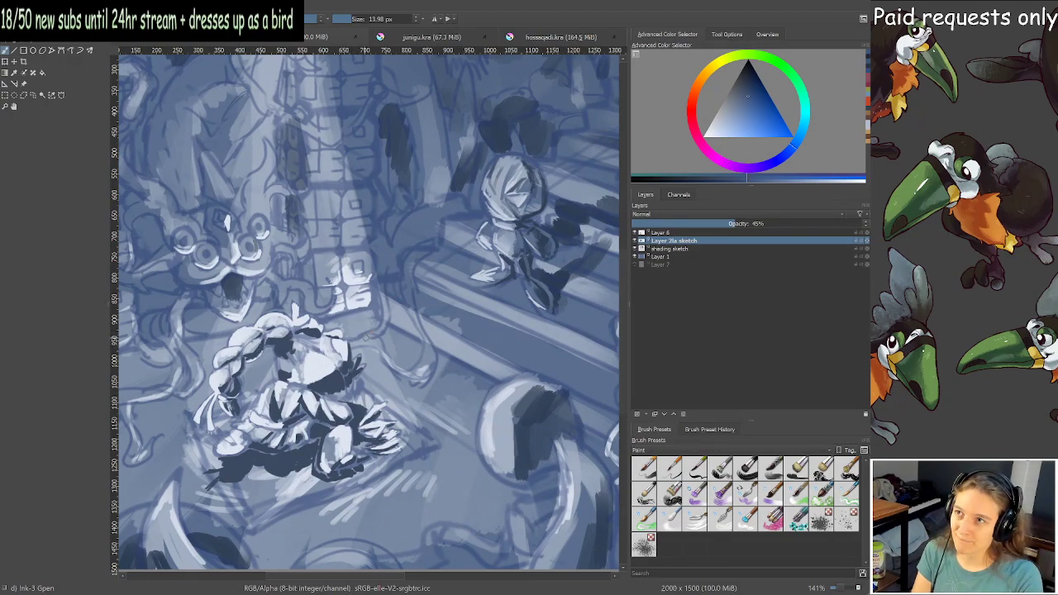
pyautogui.scroll(-2, 368, 310)
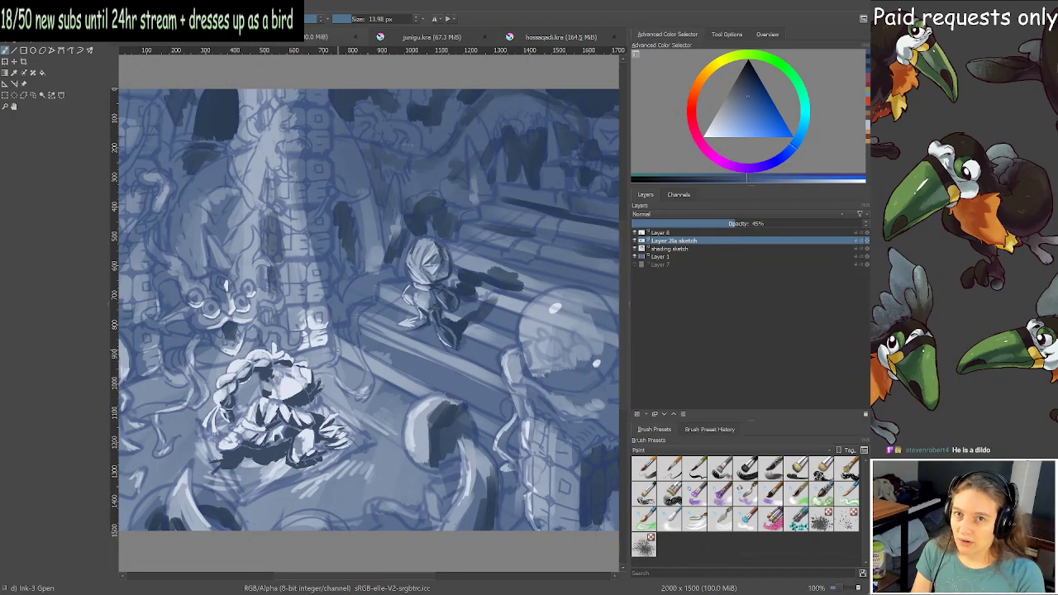
# Inspect the braided figure's braid and clothing up close, and the hooded figure with its shadow on the steps.
pyautogui.scroll(2, 207, 431)
pyautogui.scroll(-1, 447, 327)
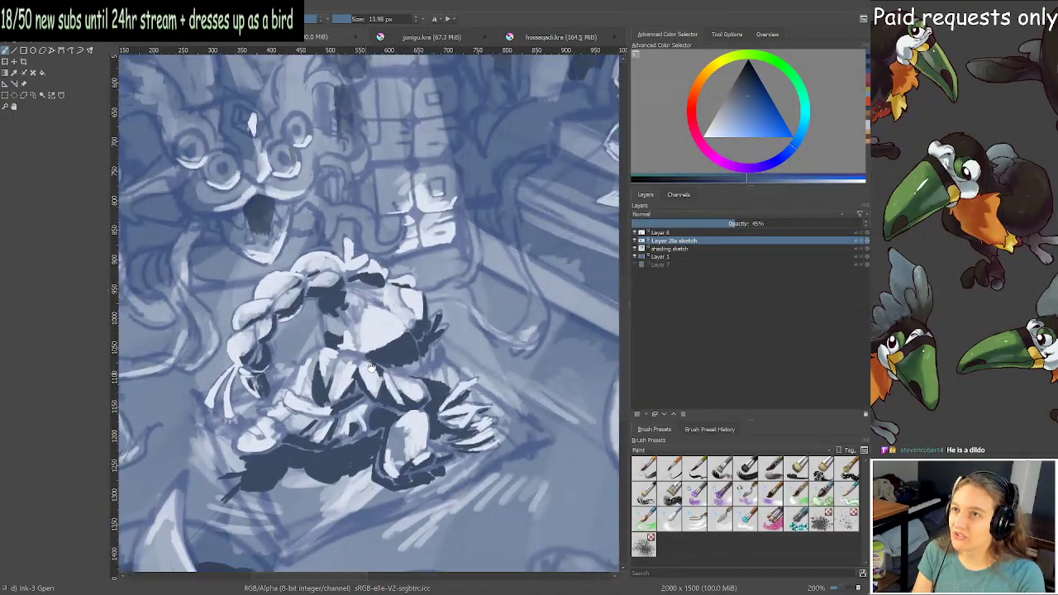
pyautogui.scroll(2, 447, 326)
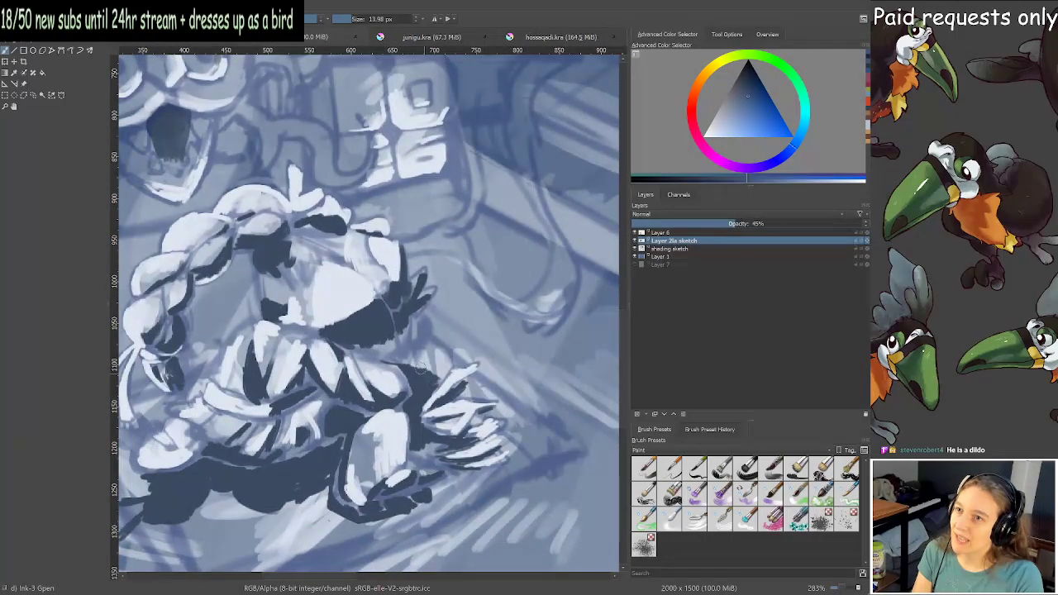
pyautogui.moveTo(496, 256); pyautogui.dragTo(265, 382)
pyautogui.moveTo(521, 206); pyautogui.dragTo(418, 360)
pyautogui.scroll(-2, 521, 262)
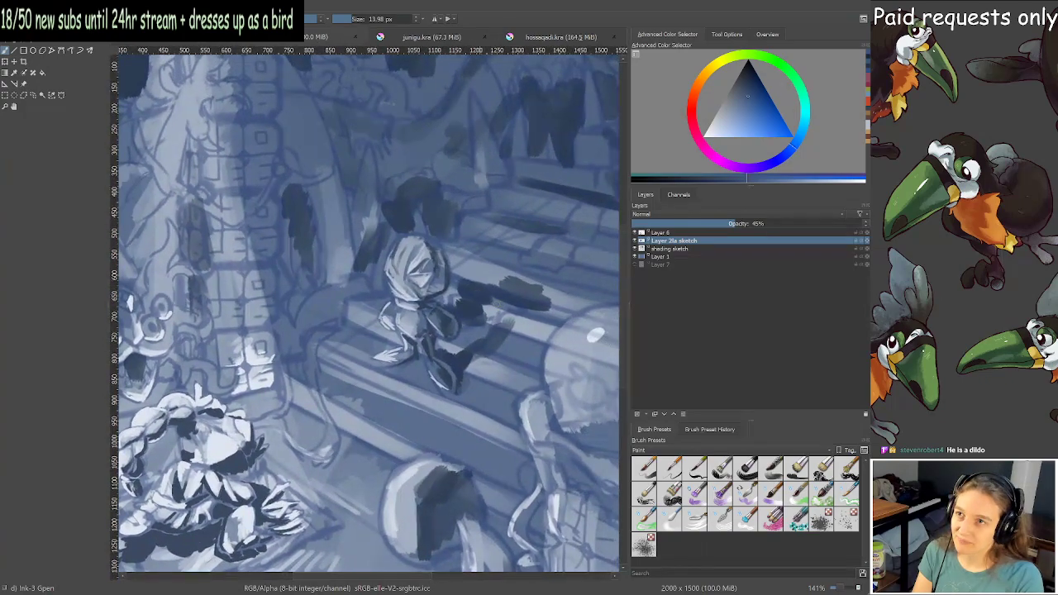
pyautogui.moveTo(508, 281); pyautogui.dragTo(449, 290)
pyautogui.scroll(-1, 449, 315)
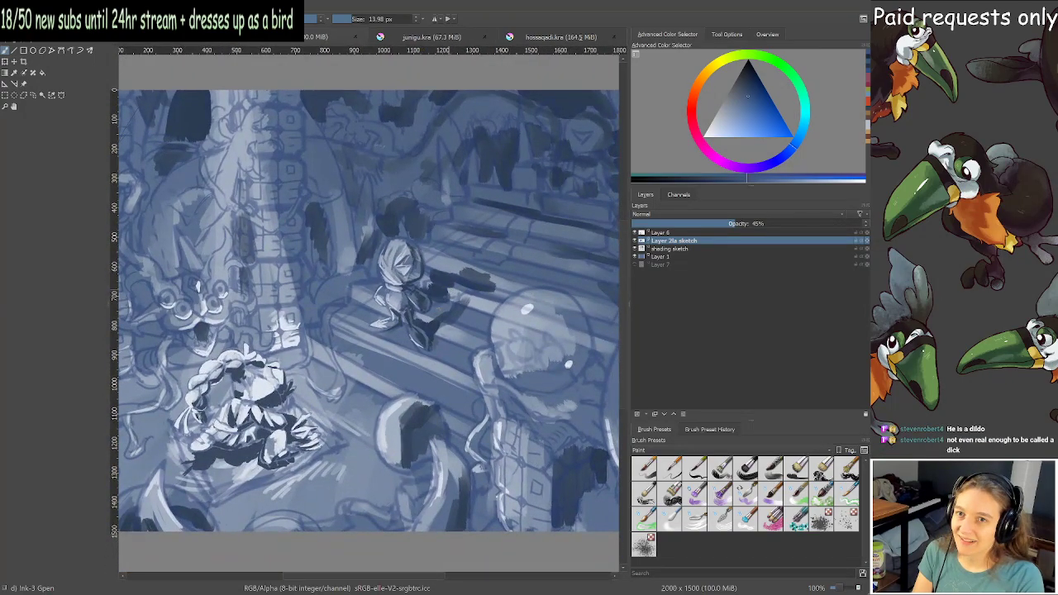
pyautogui.scroll(1, 419, 326)
pyautogui.moveTo(419, 326); pyautogui.dragTo(472, 280)
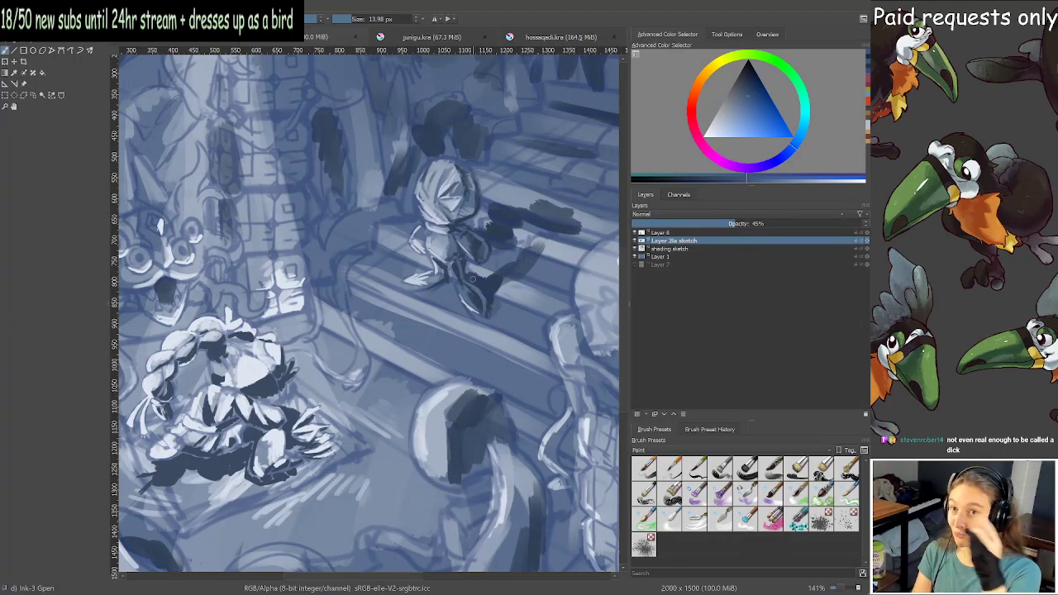
pyautogui.scroll(-1, 427, 318)
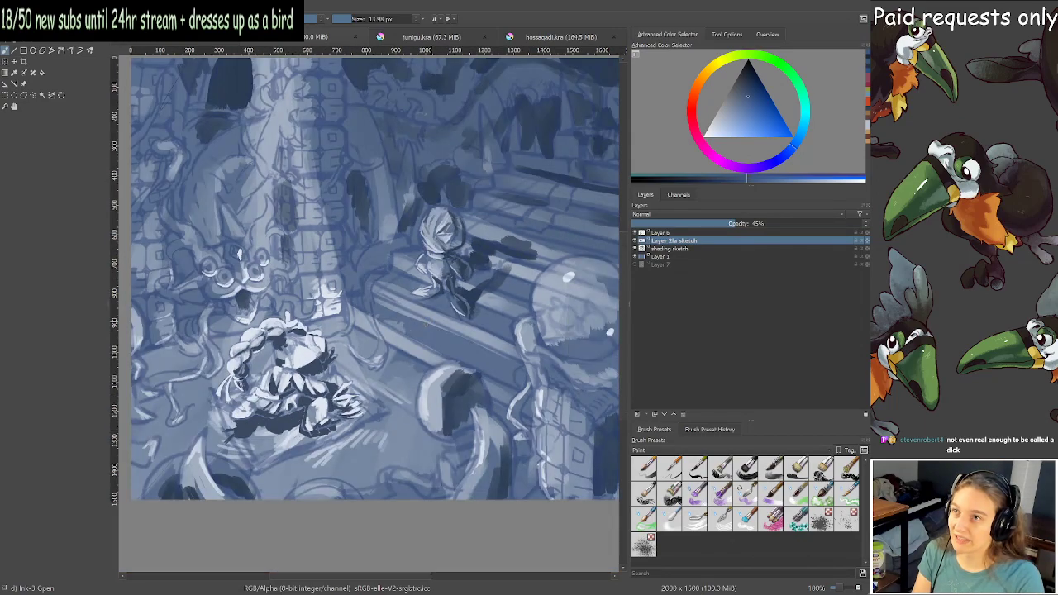
pyautogui.moveTo(409, 333); pyautogui.dragTo(408, 353)
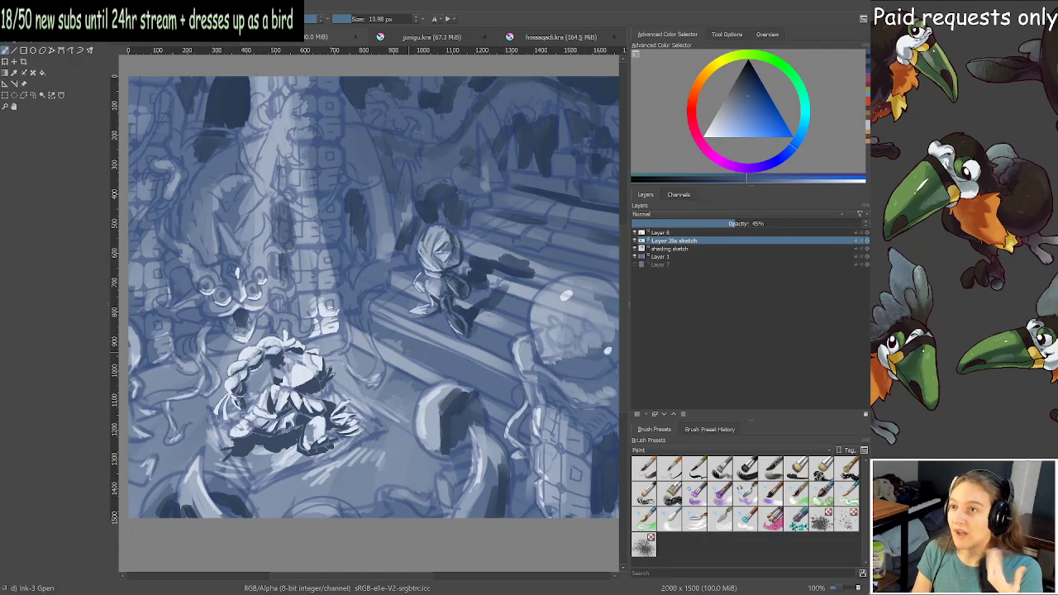
pyautogui.moveTo(432, 344); pyautogui.dragTo(410, 355)
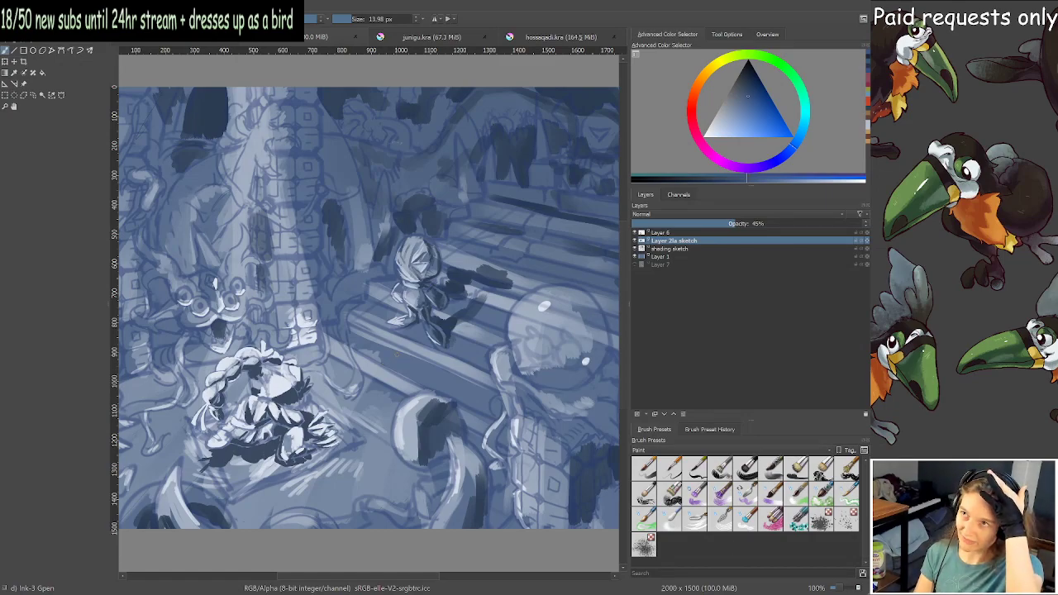
pyautogui.moveTo(464, 284); pyautogui.dragTo(463, 284)
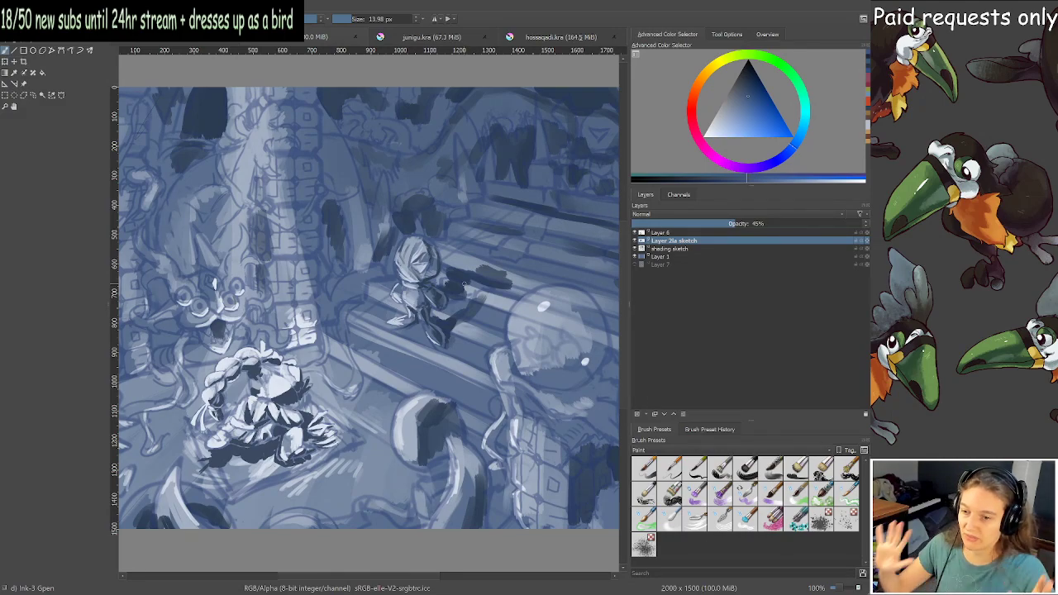
pyautogui.moveTo(457, 285); pyautogui.dragTo(490, 301)
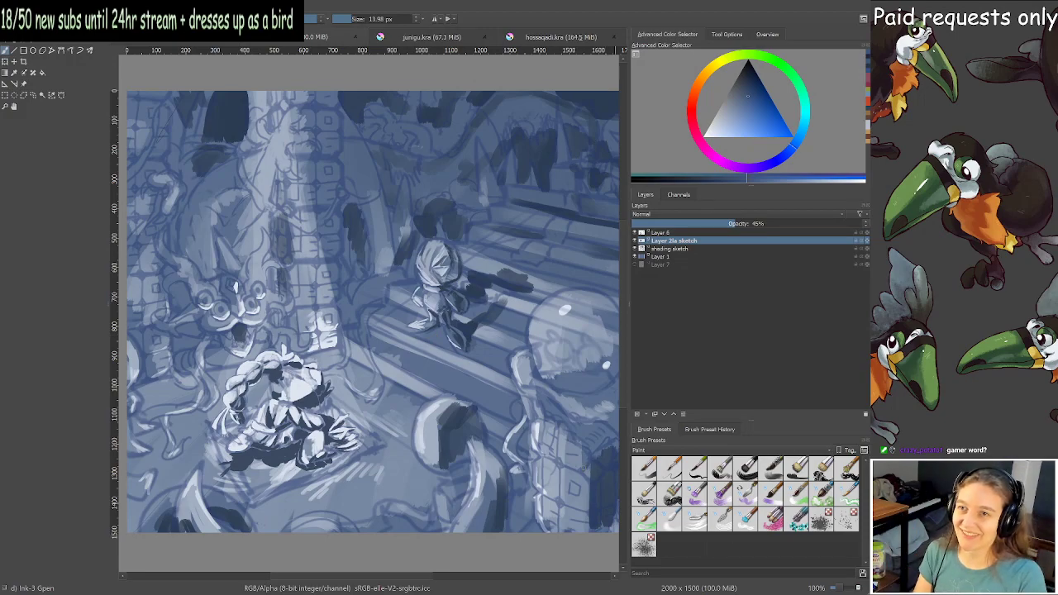
pyautogui.moveTo(206, 370); pyautogui.dragTo(196, 363)
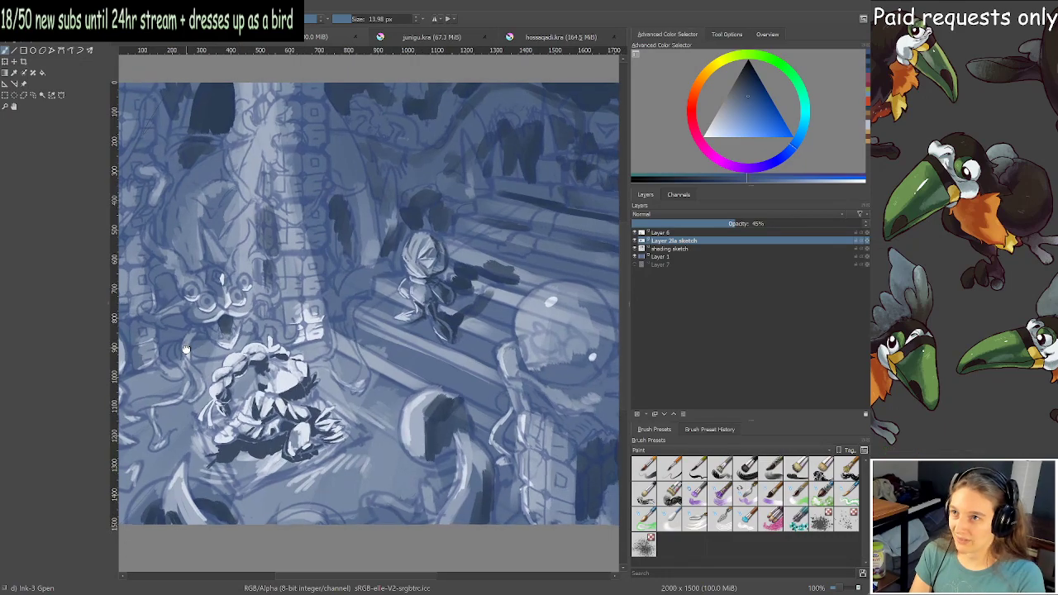
pyautogui.moveTo(470, 340); pyautogui.dragTo(445, 355)
# Check the braided figure's bright highlights and dark shadows up close and against the whole composition.
pyautogui.scroll(-1, 463, 339)
pyautogui.scroll(1, 445, 348)
pyautogui.press('+')
pyautogui.press('+')
pyautogui.press('+')
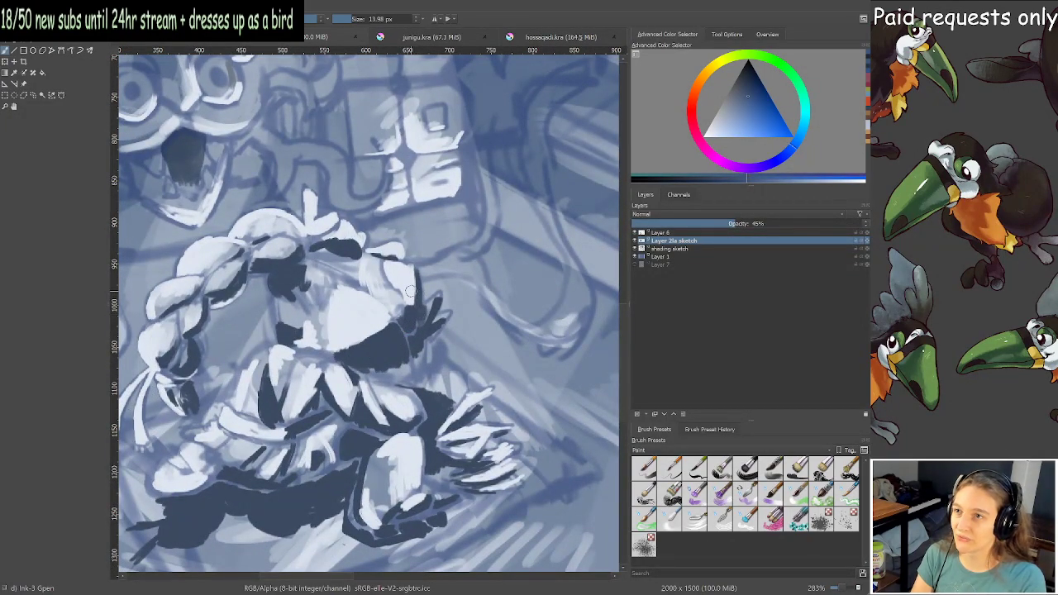
pyautogui.press('-')
pyautogui.press('-')
pyautogui.press('-')
pyautogui.press('-')
pyautogui.press('-')
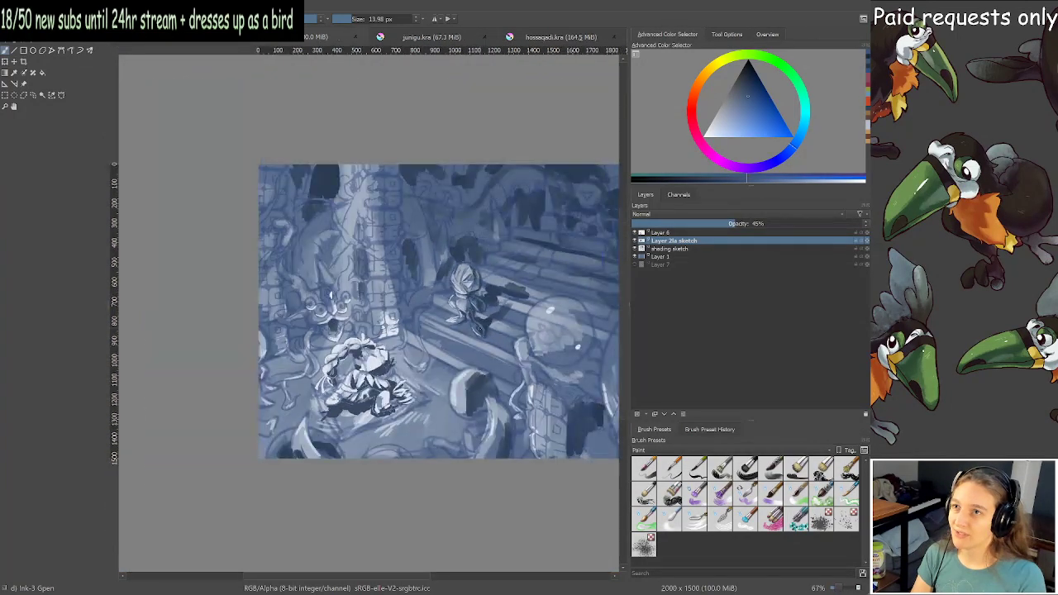
pyautogui.moveTo(479, 328); pyautogui.dragTo(414, 343)
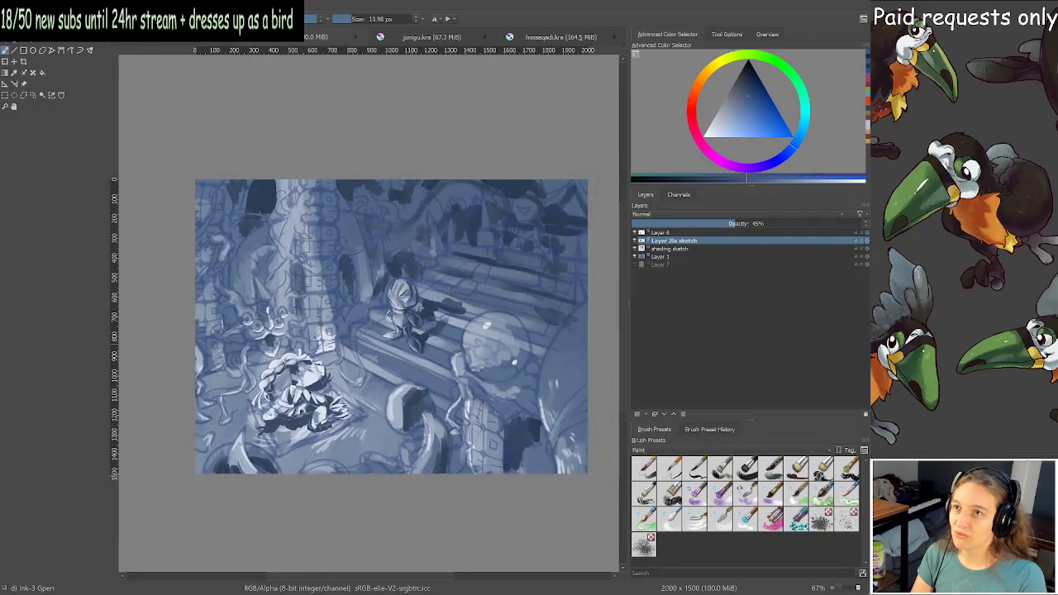
# Compare the steps beside the hooded figure with the braided figure and creature at close and full view.
pyautogui.scroll(1, 452, 305)
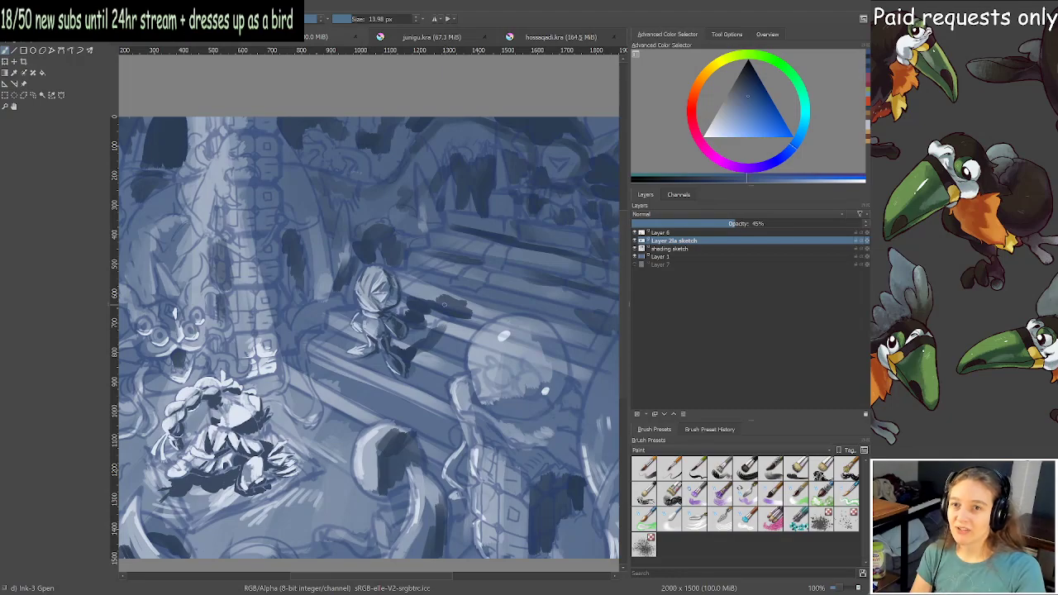
pyautogui.scroll(2, 428, 312)
pyautogui.moveTo(441, 278); pyautogui.dragTo(196, 452)
pyautogui.press('-')
pyautogui.press('-')
pyautogui.press('-')
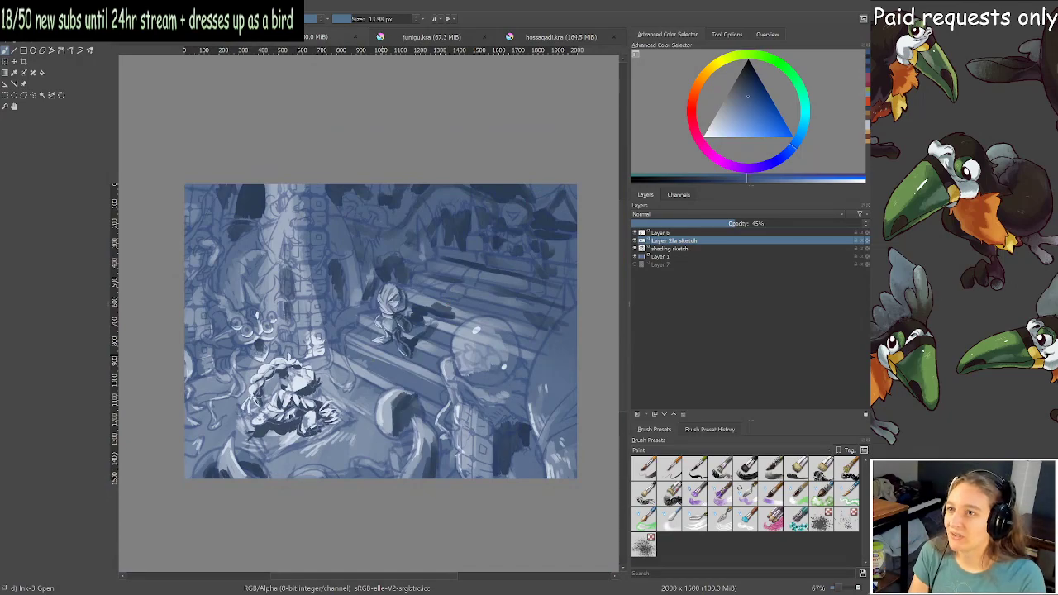
pyautogui.scroll(3, 353, 368)
pyautogui.scroll(2, 380, 349)
pyautogui.moveTo(229, 461); pyautogui.dragTo(403, 337)
pyautogui.scroll(-3, 408, 332)
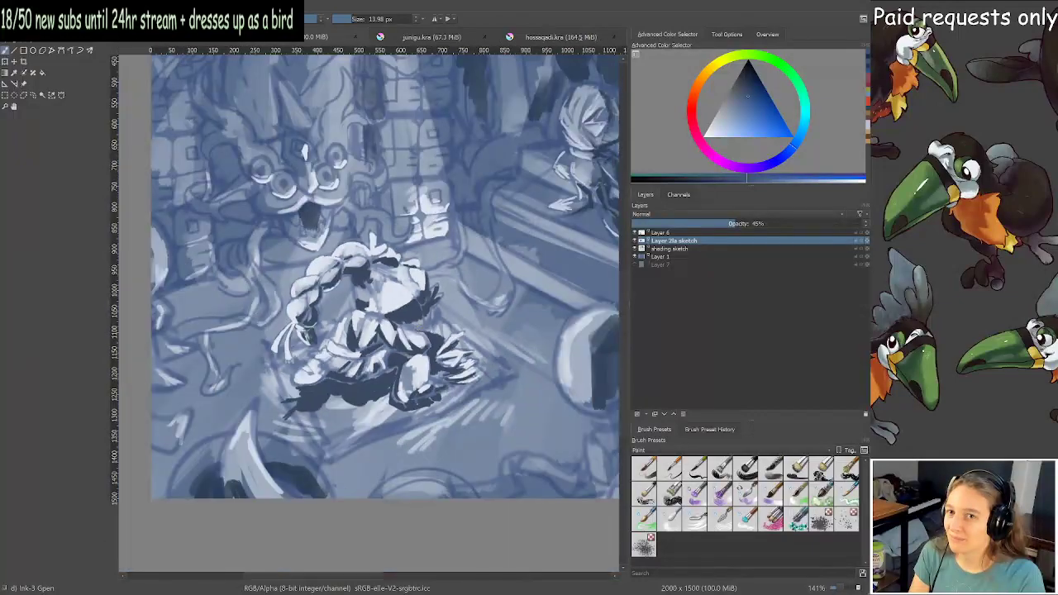
pyautogui.press('-')
pyautogui.press('-')
pyautogui.press('-')
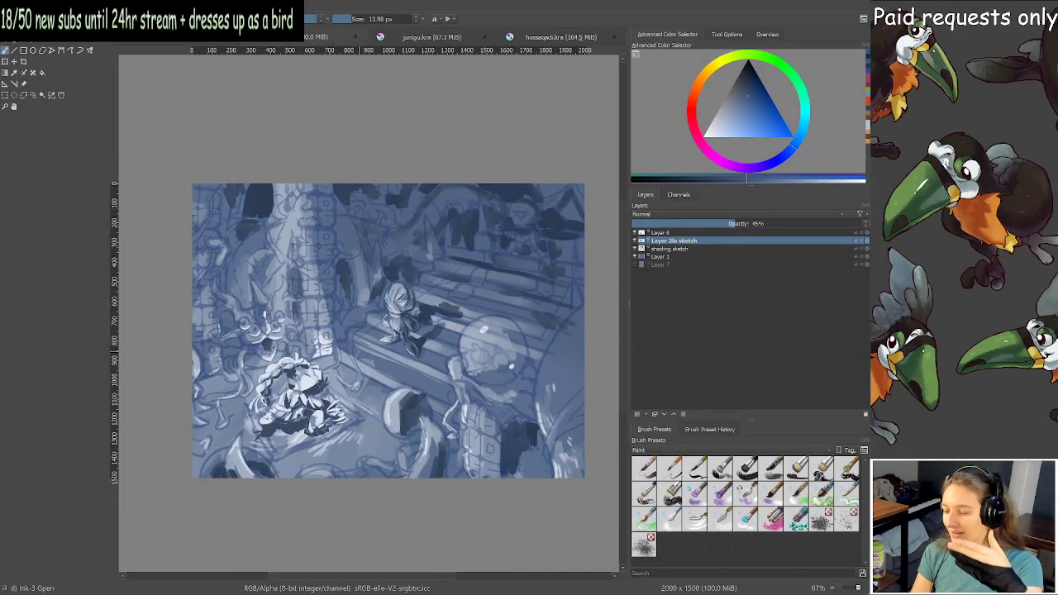
# Examine the braided figure's clothing and cast shadow close up, beside the creature behind it and within the whole scene.
pyautogui.press('2')
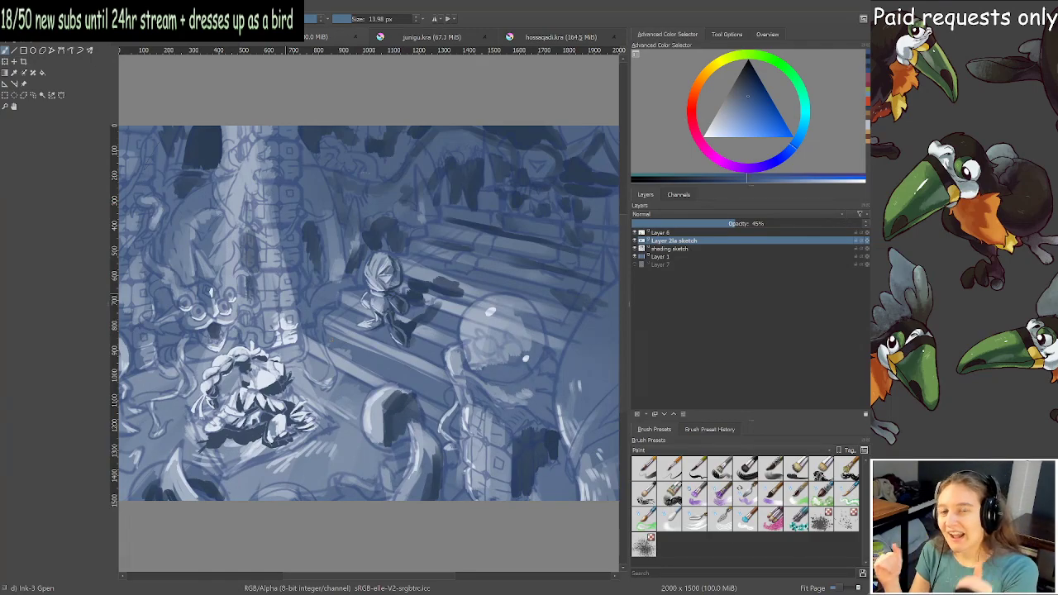
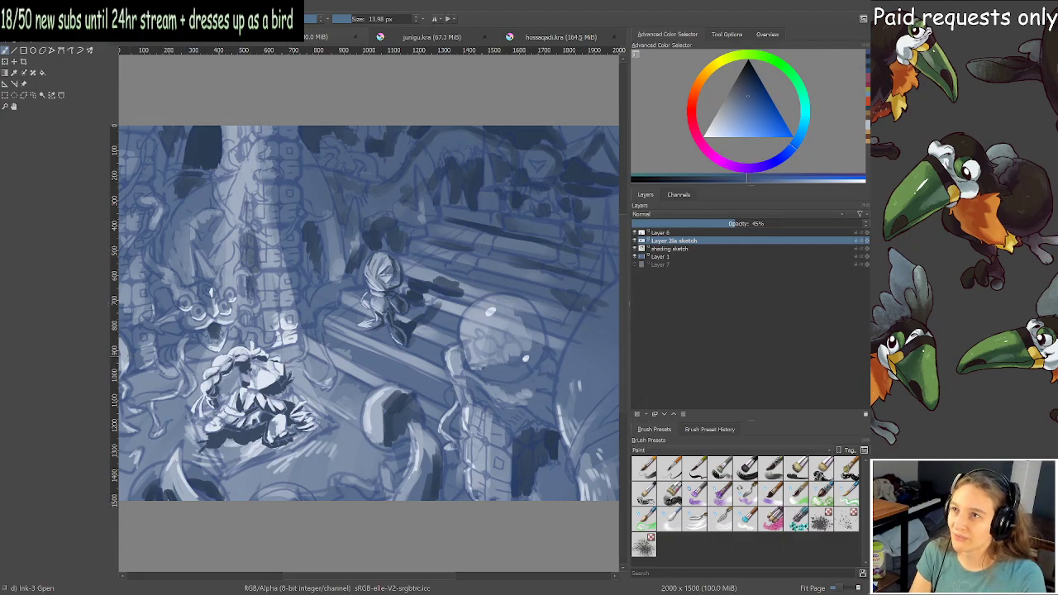
pyautogui.scroll(2, 248, 403)
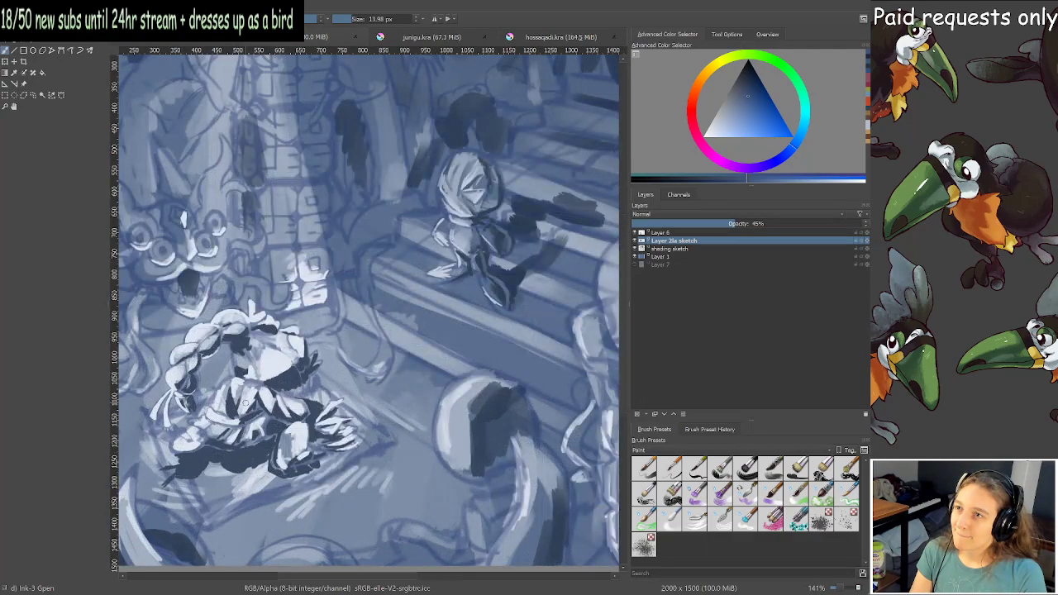
pyautogui.scroll(2, 245, 403)
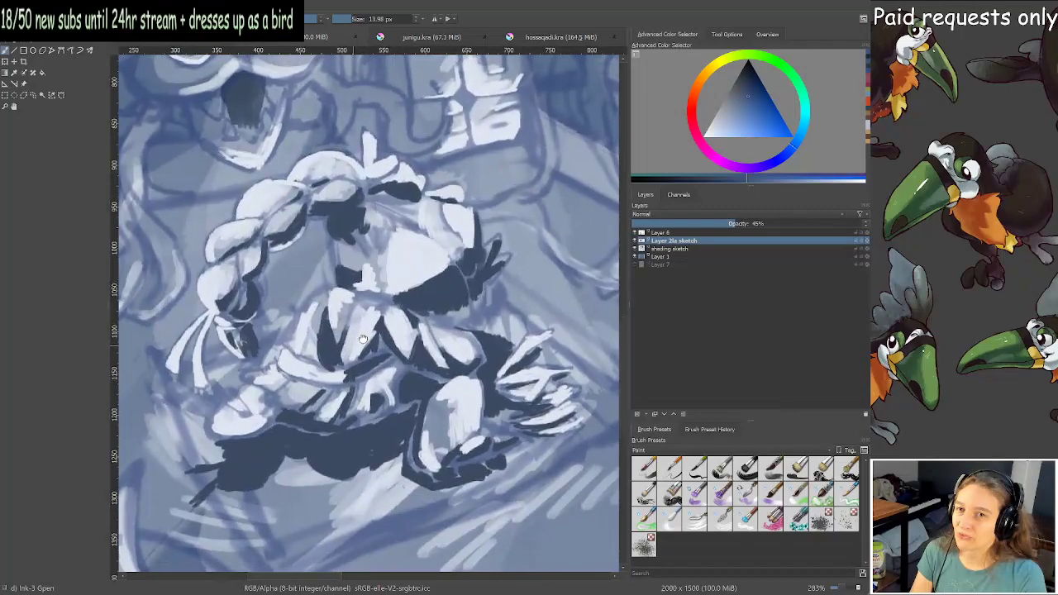
pyautogui.moveTo(362, 339); pyautogui.dragTo(358, 340)
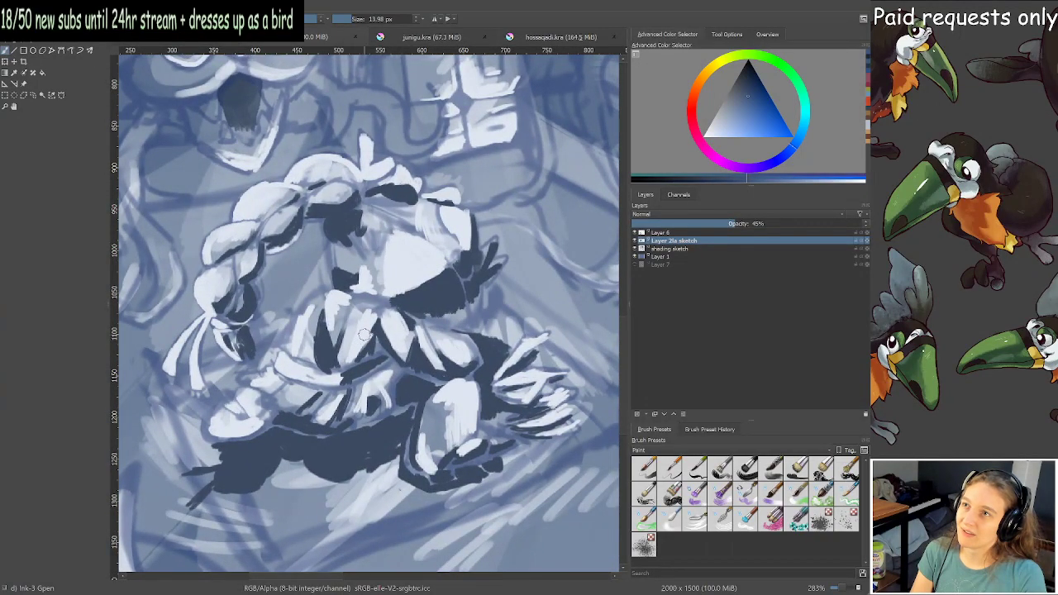
pyautogui.moveTo(403, 343); pyautogui.dragTo(400, 343)
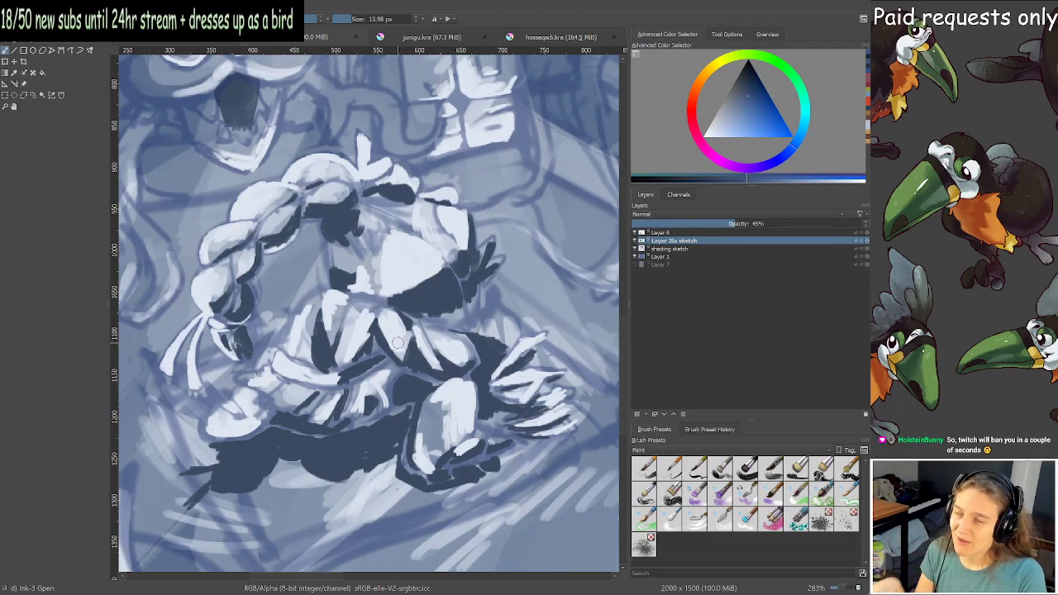
pyautogui.scroll(-2, 458, 337)
pyautogui.moveTo(459, 296)
pyautogui.mouseDown()
pyautogui.moveTo(405, 339)
pyautogui.moveTo(452, 310)
pyautogui.moveTo(428, 338)
pyautogui.mouseUp()
pyautogui.scroll(1, 405, 339)
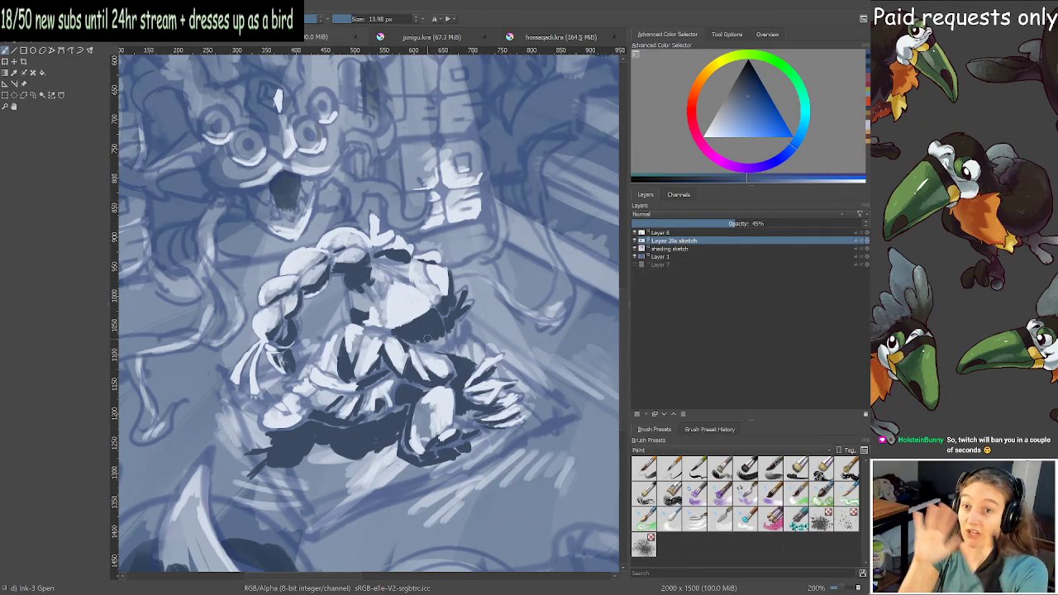
pyautogui.scroll(-2, 438, 335)
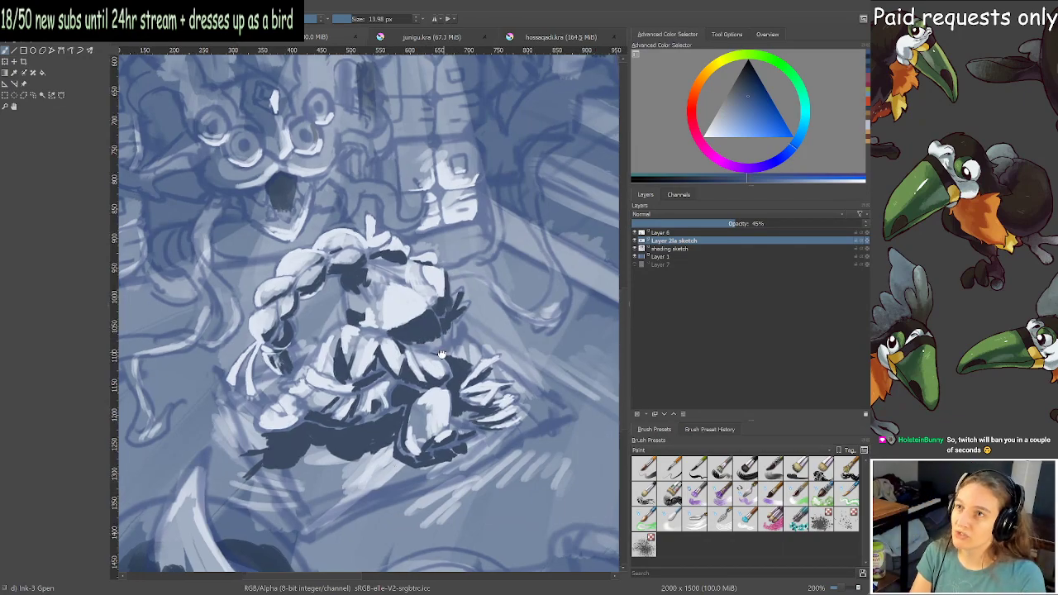
pyautogui.scroll(3, 466, 335)
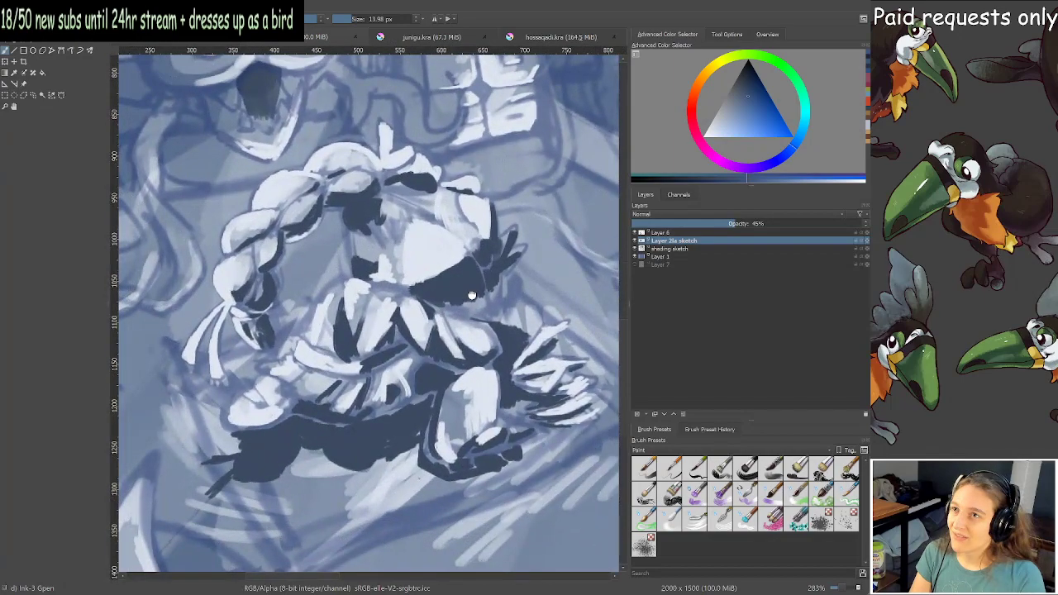
pyautogui.moveTo(472, 295); pyautogui.dragTo(470, 300)
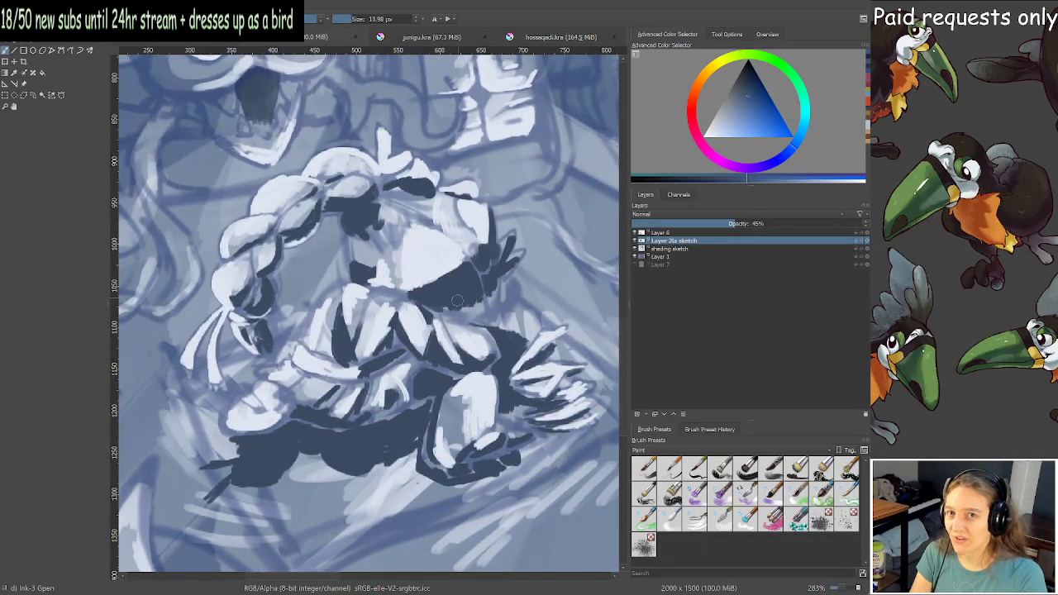
pyautogui.scroll(-4, 451, 324)
pyautogui.moveTo(382, 398); pyautogui.dragTo(335, 400)
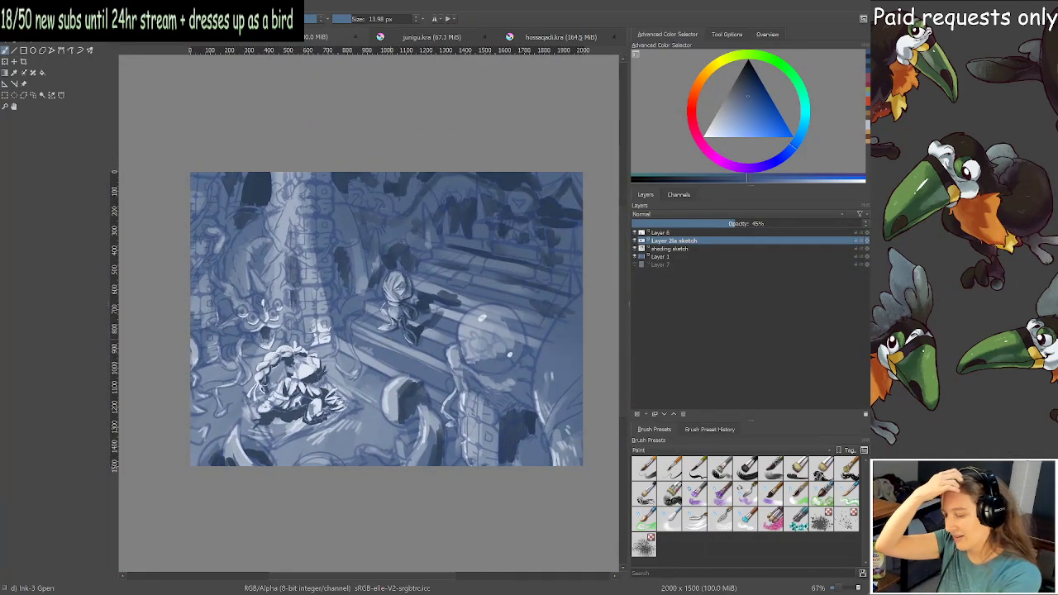
# Examine the hooded figure and its shadow on the steps close up and against the full composition.
pyautogui.press('2')
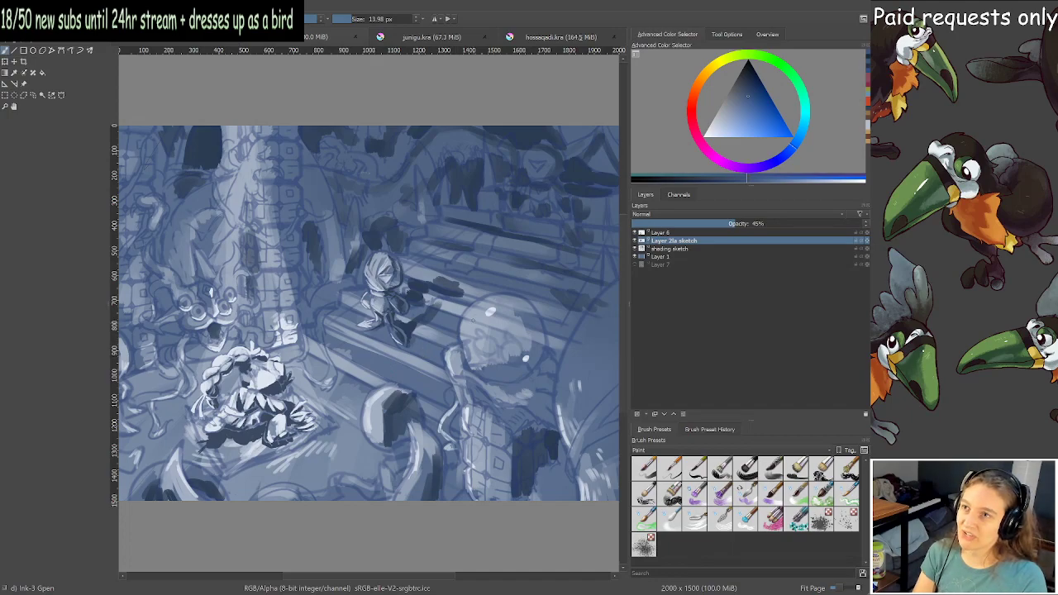
pyautogui.scroll(2, 489, 253)
pyautogui.scroll(1, 489, 254)
pyautogui.moveTo(416, 269); pyautogui.dragTo(527, 290)
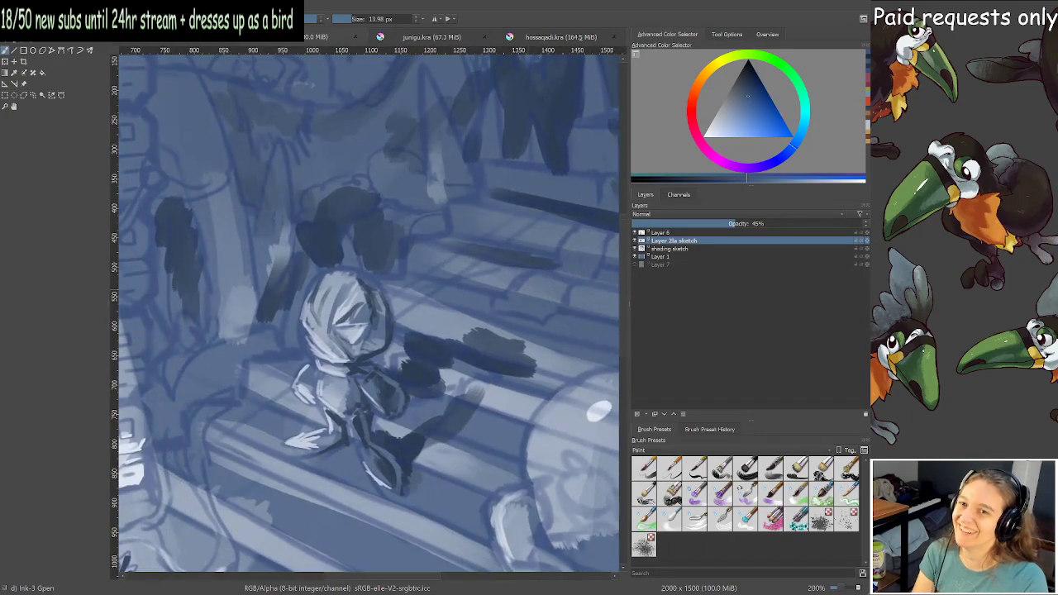
pyautogui.scroll(3, 428, 298)
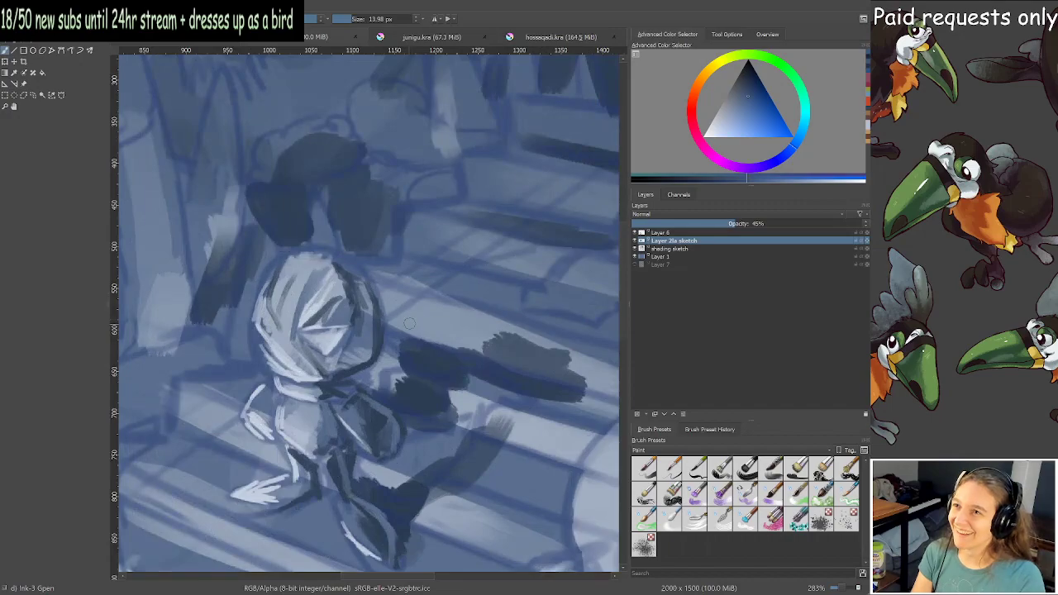
pyautogui.scroll(3, 389, 302)
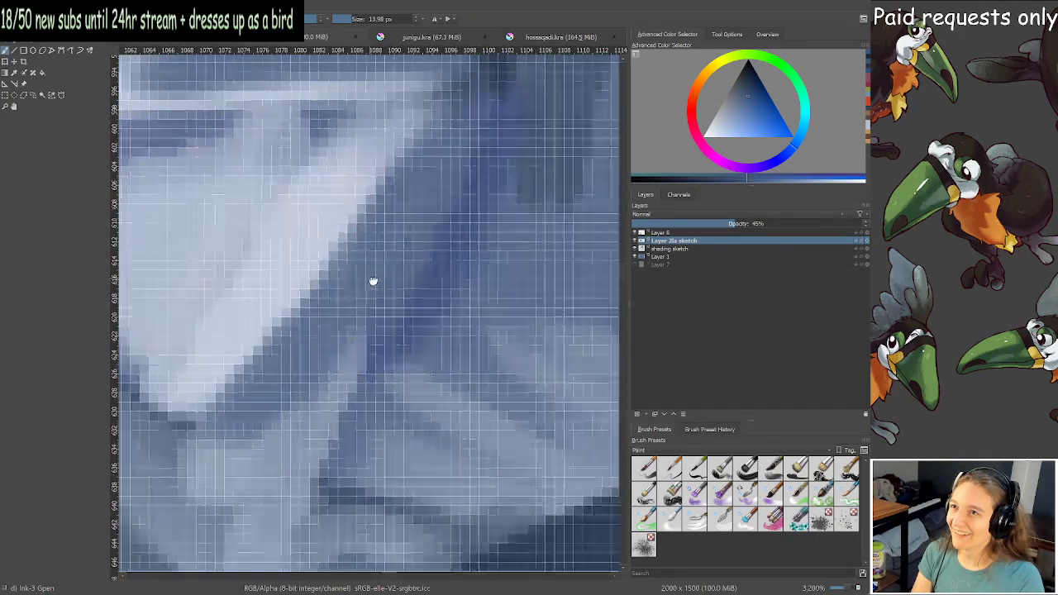
pyautogui.scroll(-5, 388, 302)
pyautogui.scroll(-5, 471, 338)
pyautogui.scroll(1, 475, 331)
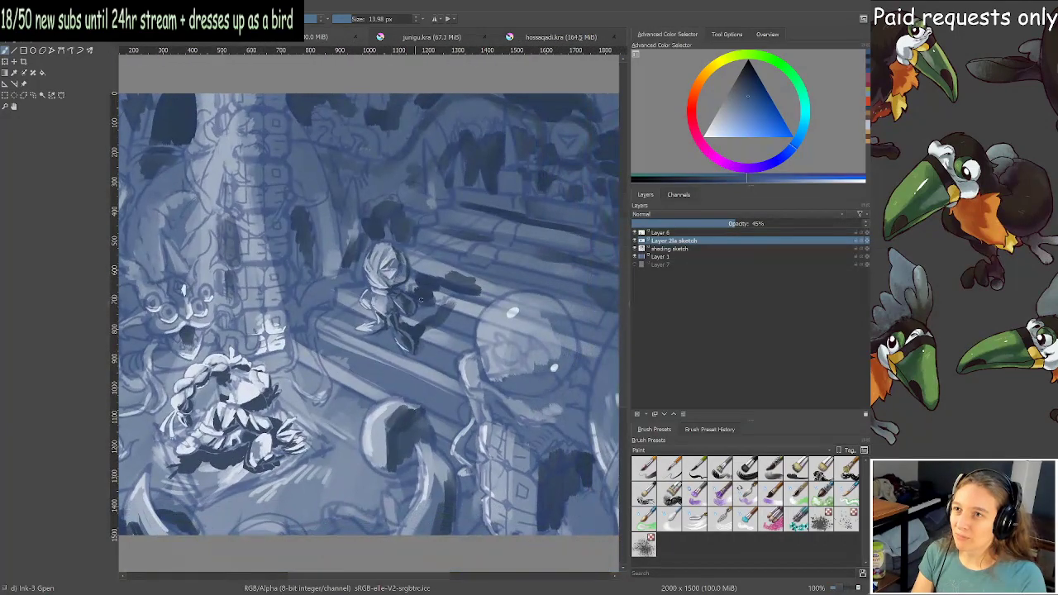
pyautogui.scroll(-2, 480, 326)
pyautogui.scroll(1, 482, 321)
pyautogui.moveTo(422, 329); pyautogui.dragTo(419, 350)
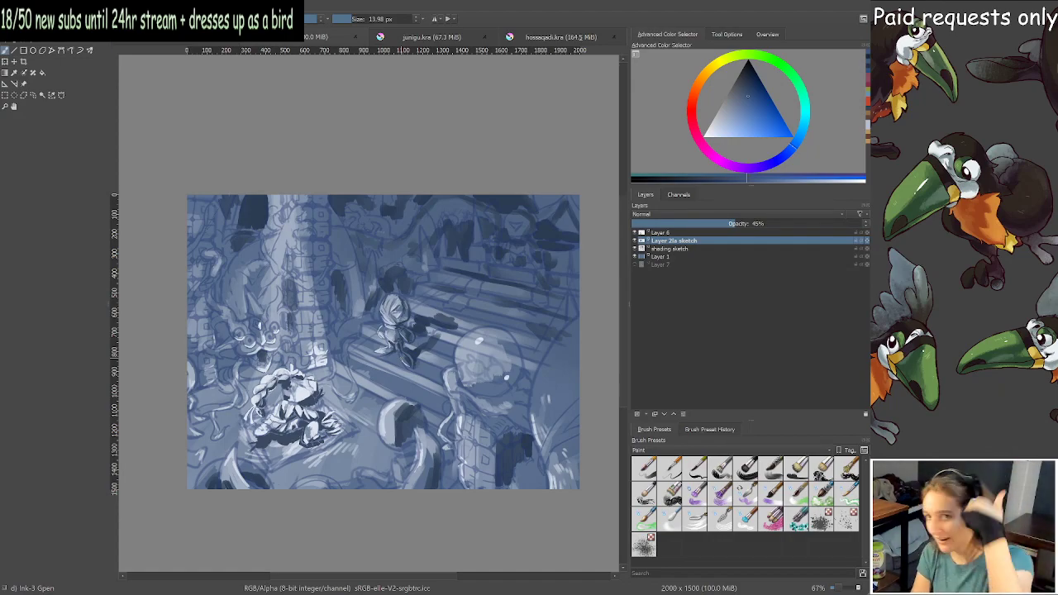
# Examine the light and dark shapes along the braid close up and compare them with the surrounding temple scene.
pyautogui.moveTo(361, 369); pyautogui.dragTo(357, 374)
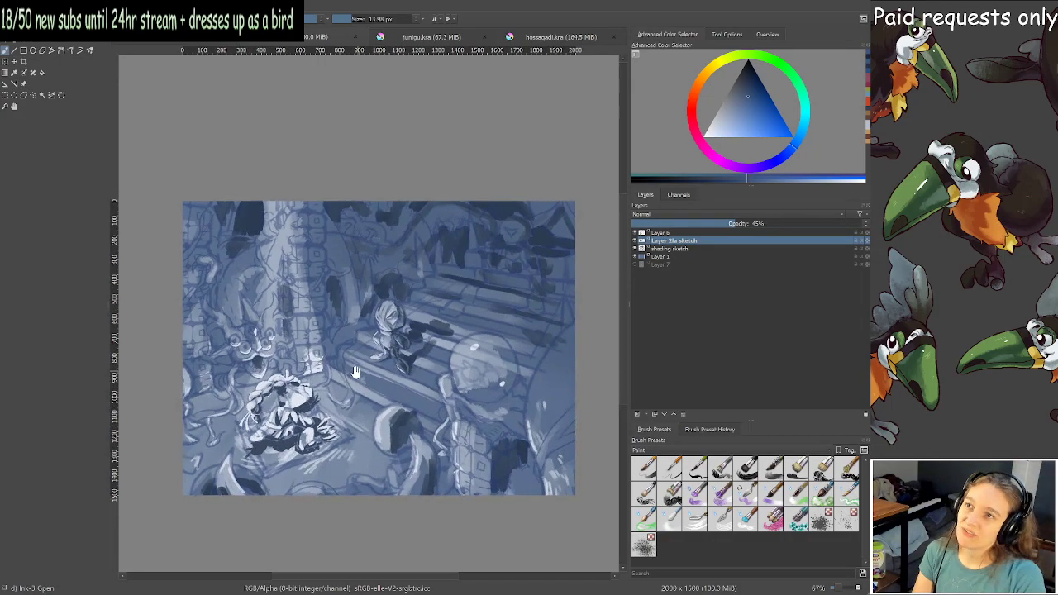
pyautogui.scroll(1, 453, 323)
pyautogui.moveTo(447, 331); pyautogui.dragTo(473, 331)
pyautogui.scroll(2, 338, 405)
pyautogui.scroll(2, 365, 261)
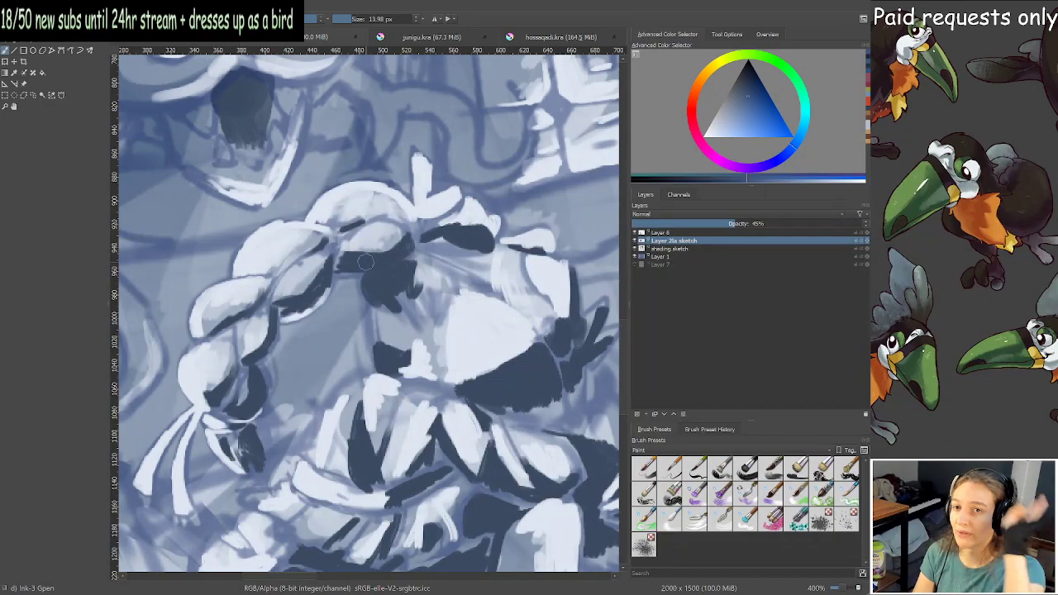
pyautogui.scroll(-4, 365, 261)
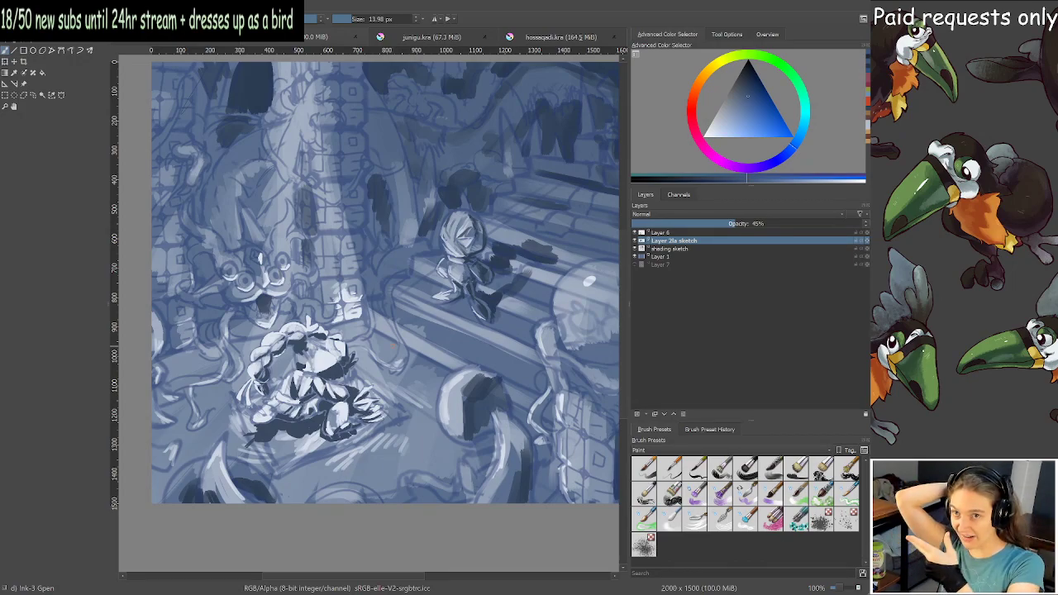
pyautogui.moveTo(466, 339)
pyautogui.mouseDown()
pyautogui.moveTo(403, 353)
pyautogui.moveTo(435, 365)
pyautogui.mouseUp()
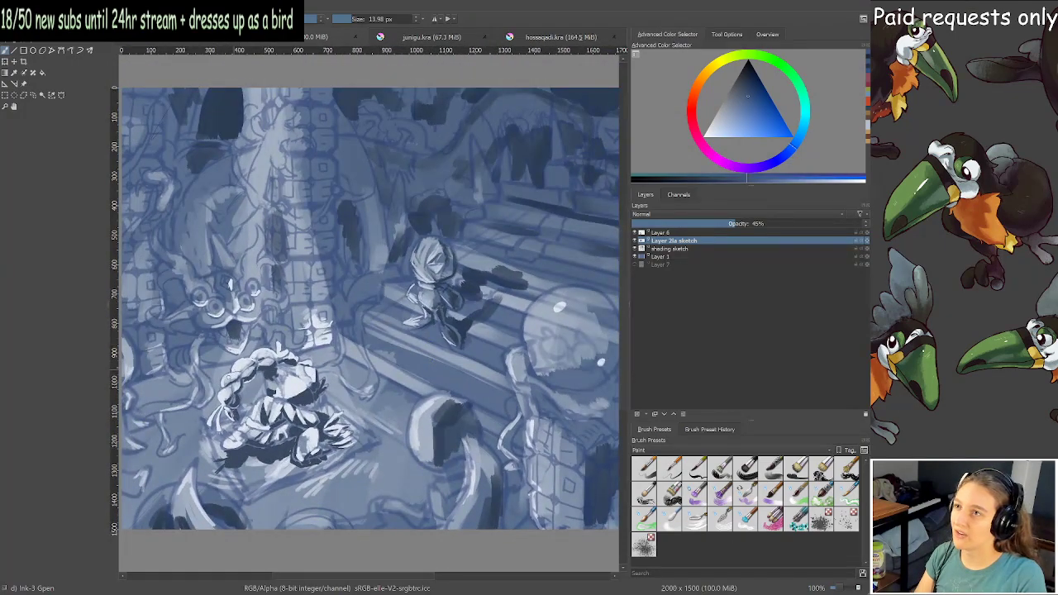
pyautogui.scroll(1, 228, 382)
pyautogui.scroll(-1, 339, 327)
pyautogui.moveTo(387, 324); pyautogui.dragTo(356, 354)
pyautogui.scroll(-1, 387, 352)
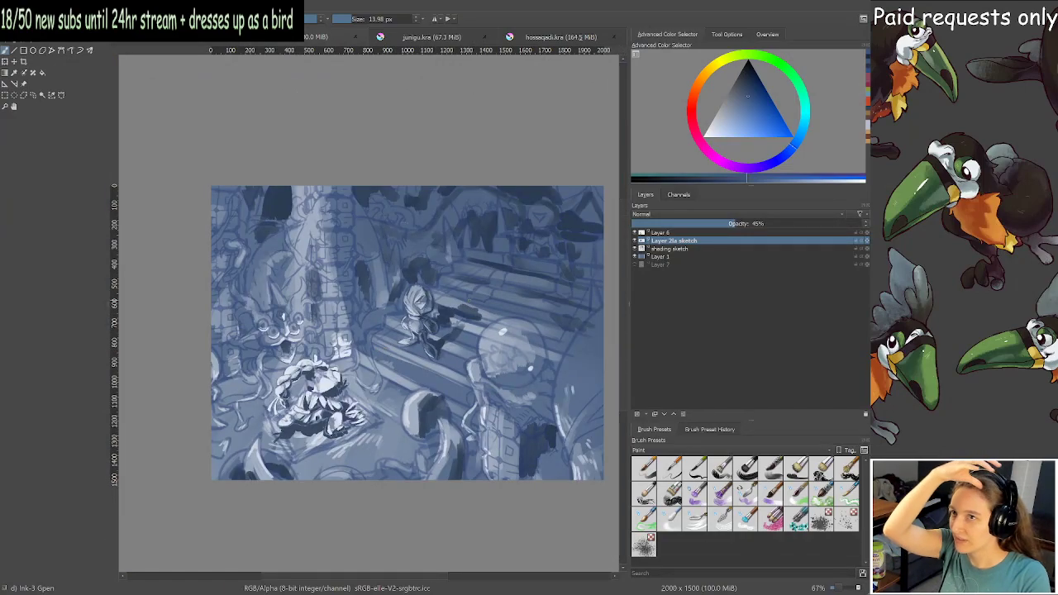
# Inspect the braided figure's hair and head at high magnification, starting from the full composition.
pyautogui.moveTo(469, 299); pyautogui.dragTo(455, 308)
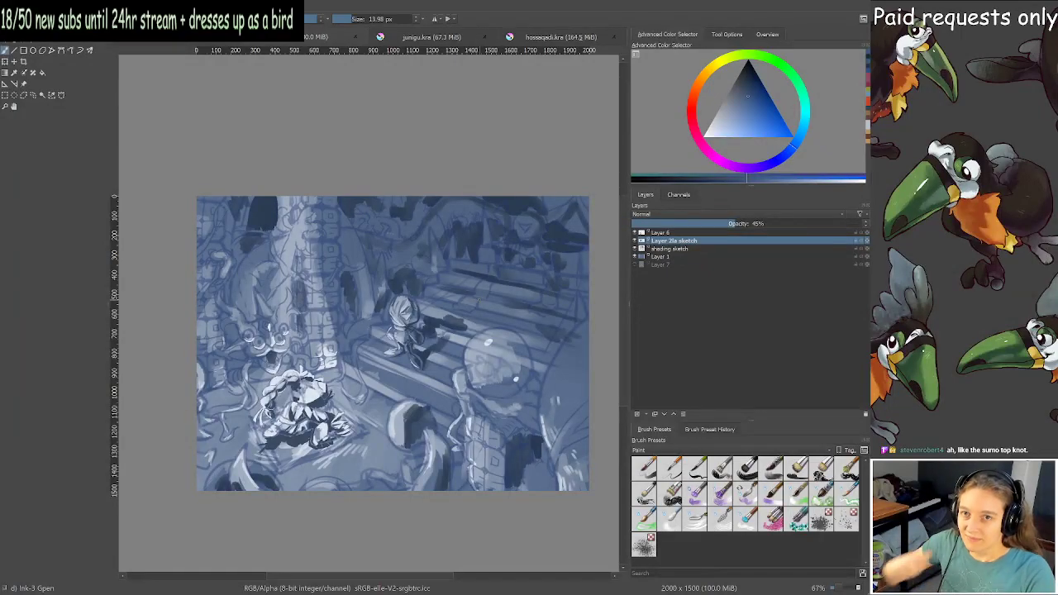
pyautogui.scroll(1, 360, 328)
pyautogui.scroll(3, 267, 428)
pyautogui.moveTo(382, 353); pyautogui.dragTo(420, 328)
pyautogui.scroll(2, 419, 329)
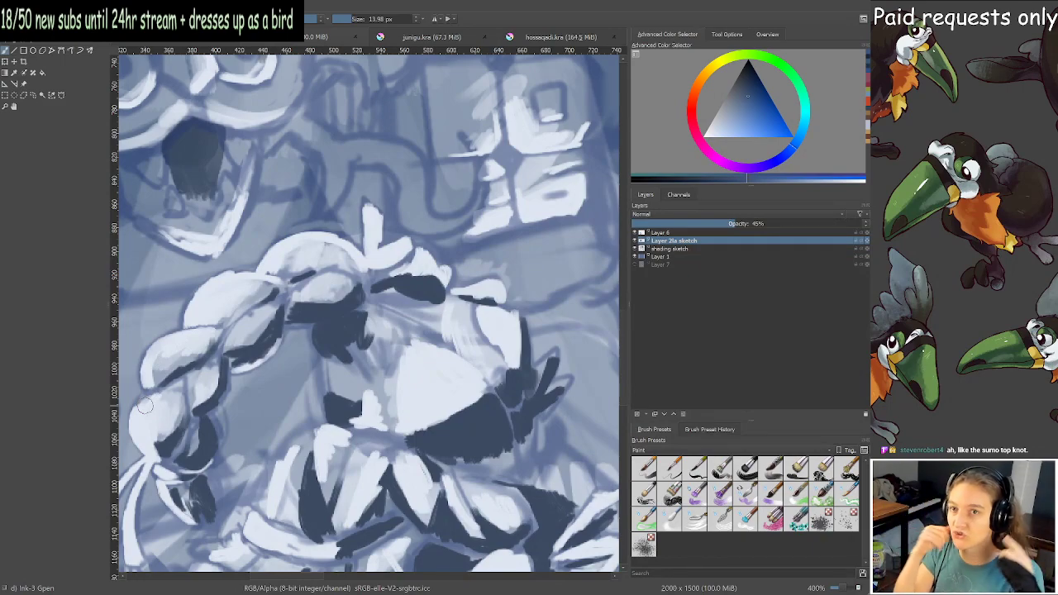
pyautogui.scroll(2, 145, 406)
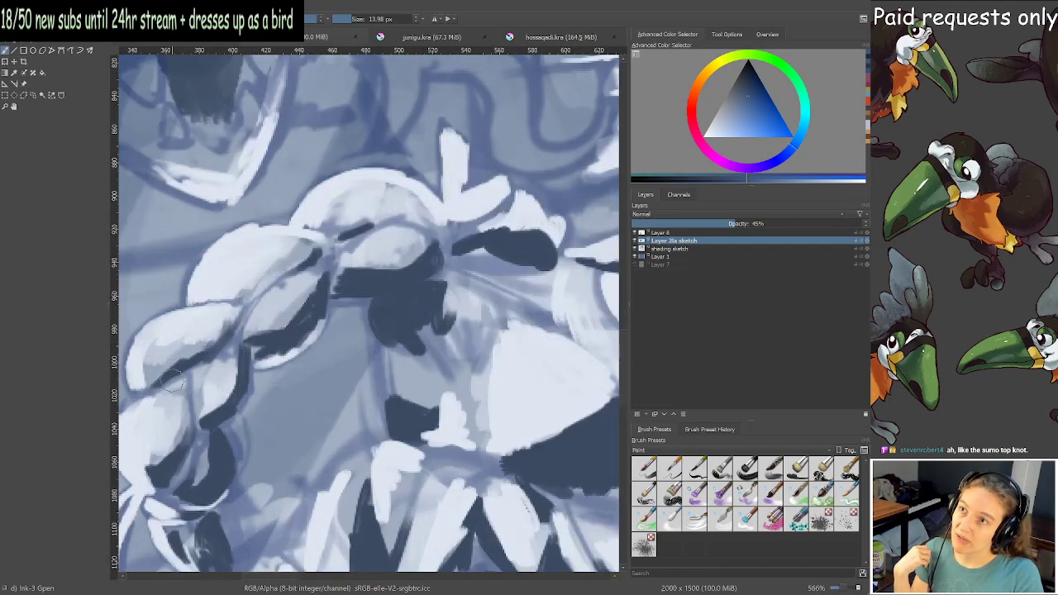
pyautogui.moveTo(149, 407); pyautogui.dragTo(84, 435)
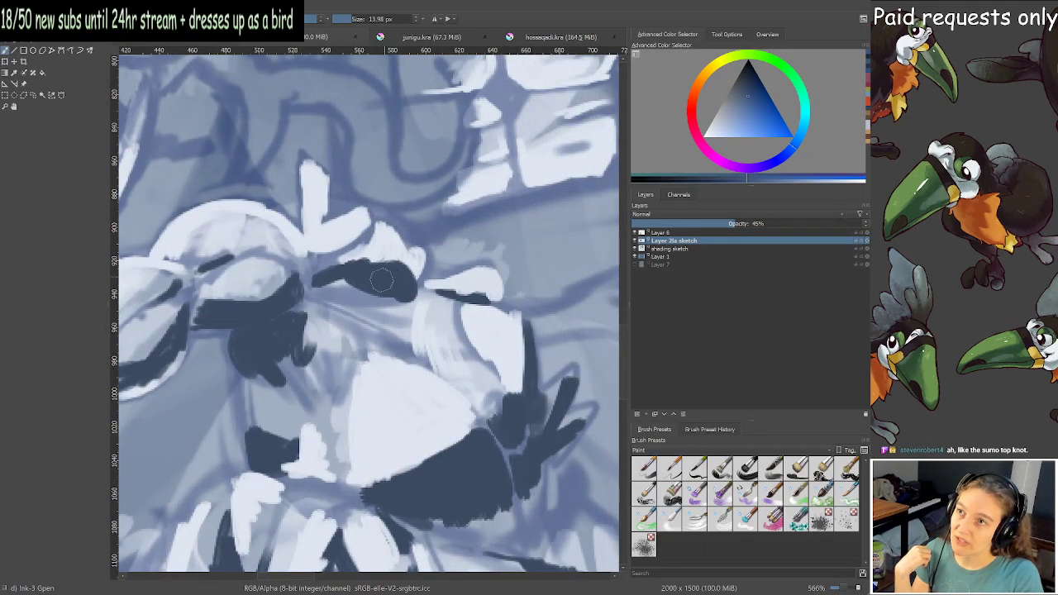
# Hide the selected sketch layer and the shading sketch layer to inspect the braided figure's highlights and shadows on their own.
pyautogui.click(635, 240)
pyautogui.click(635, 248)
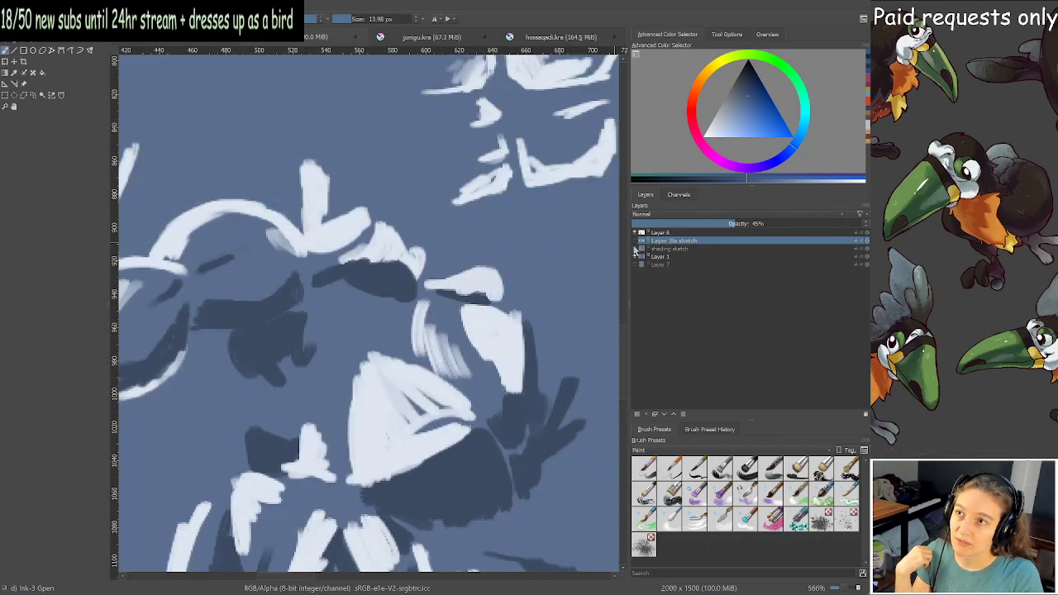
pyautogui.scroll(-2, 465, 275)
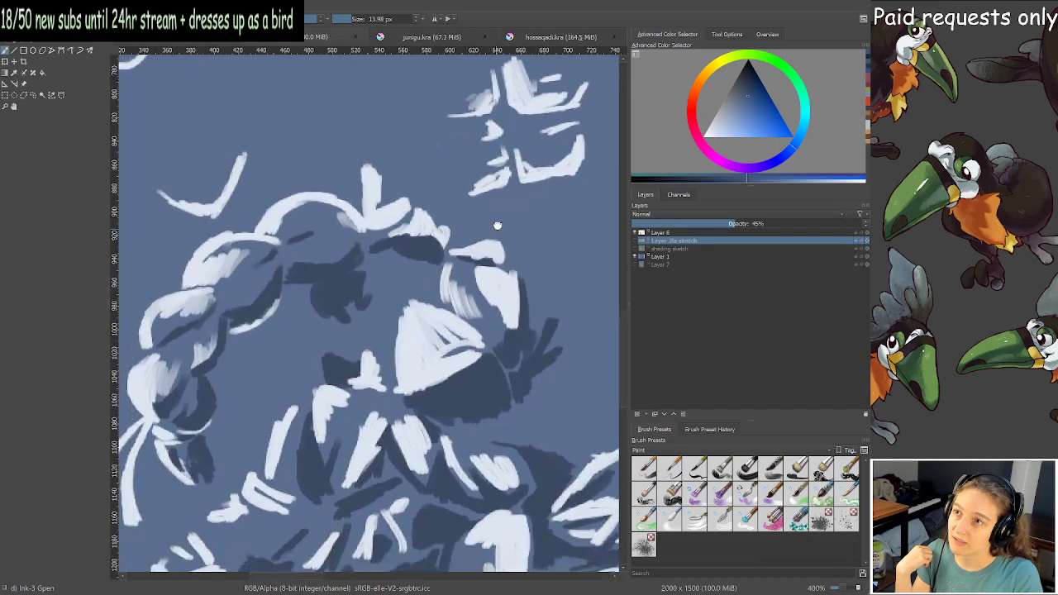
pyautogui.moveTo(454, 255); pyautogui.dragTo(469, 252)
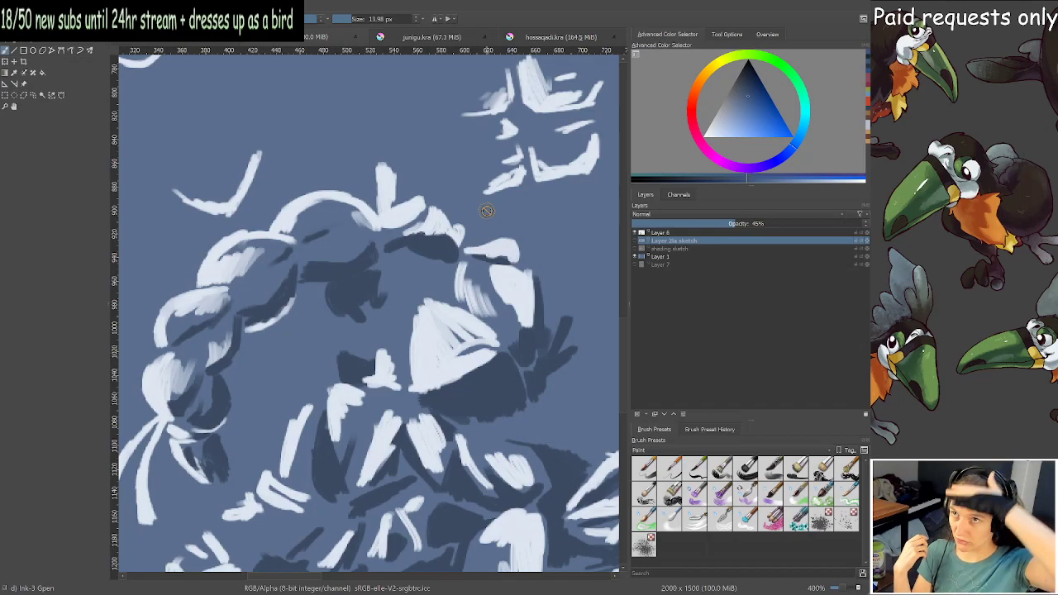
pyautogui.scroll(1, 484, 227)
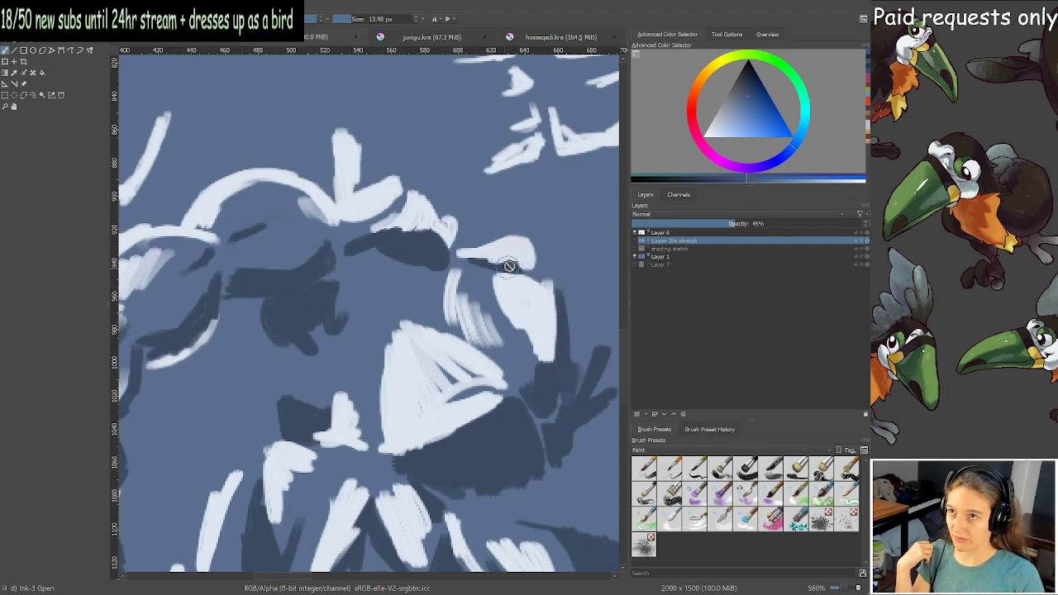
pyautogui.scroll(-4, 505, 259)
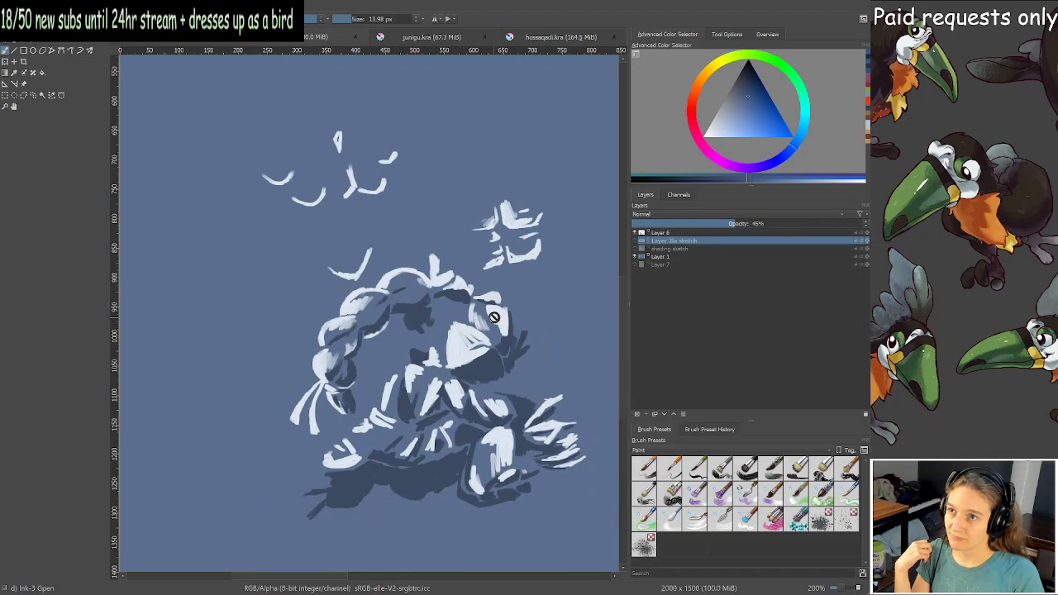
pyautogui.scroll(1, 597, 285)
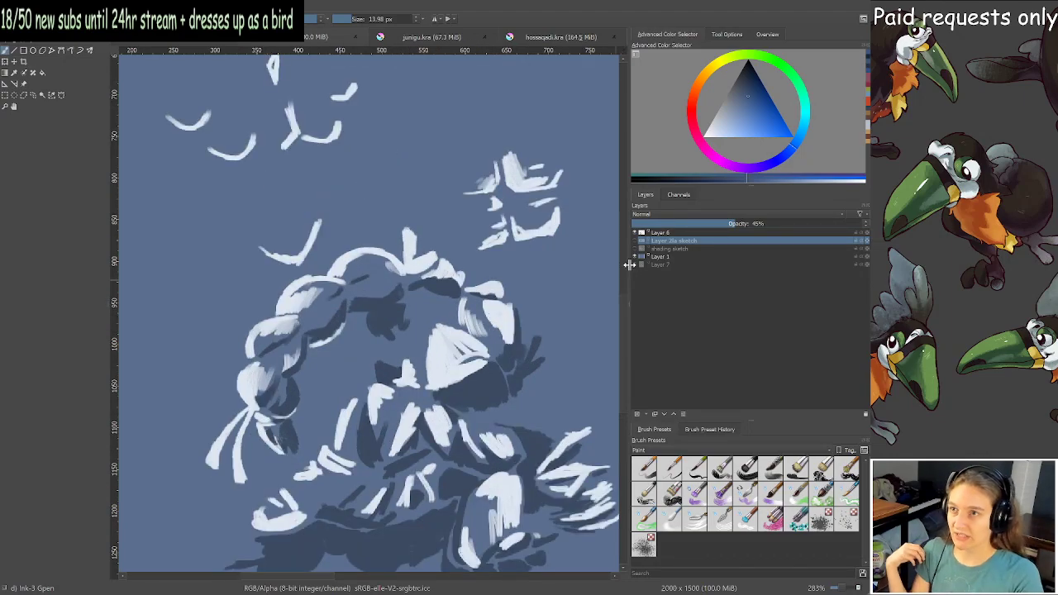
# Show both hidden sketch layers again and inspect the braided figure's head, clothing and foot with the lines.
pyautogui.click(641, 248)
pyautogui.scroll(-2, 476, 318)
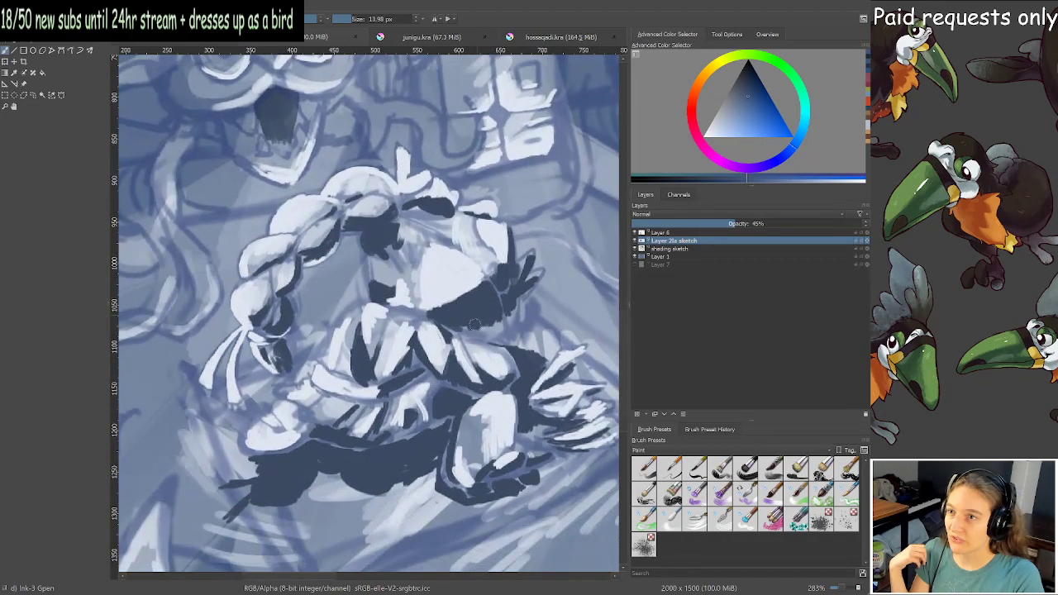
pyautogui.scroll(3, 491, 434)
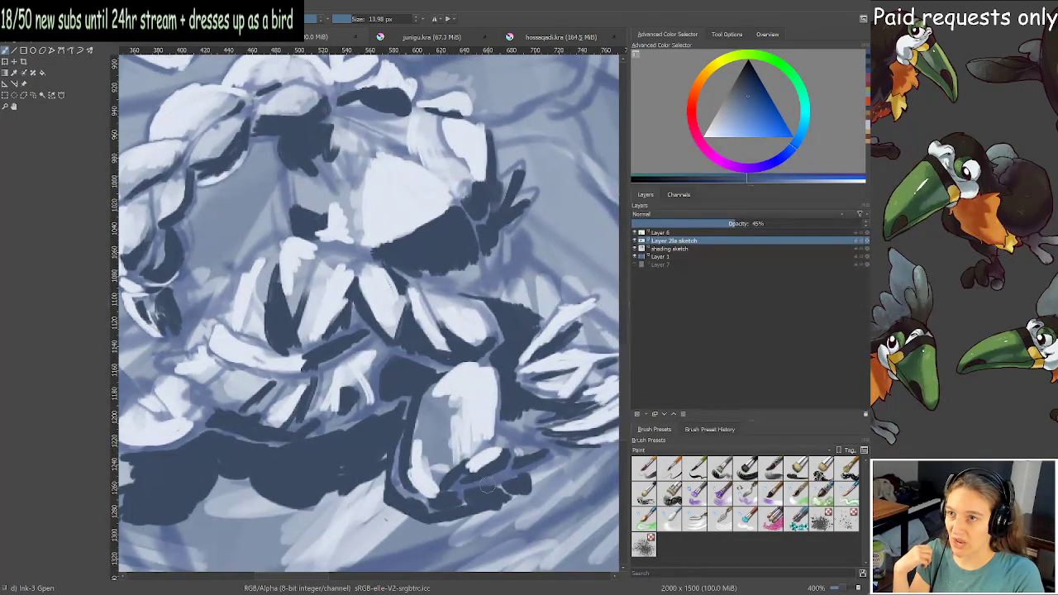
pyautogui.moveTo(418, 343); pyautogui.dragTo(433, 360)
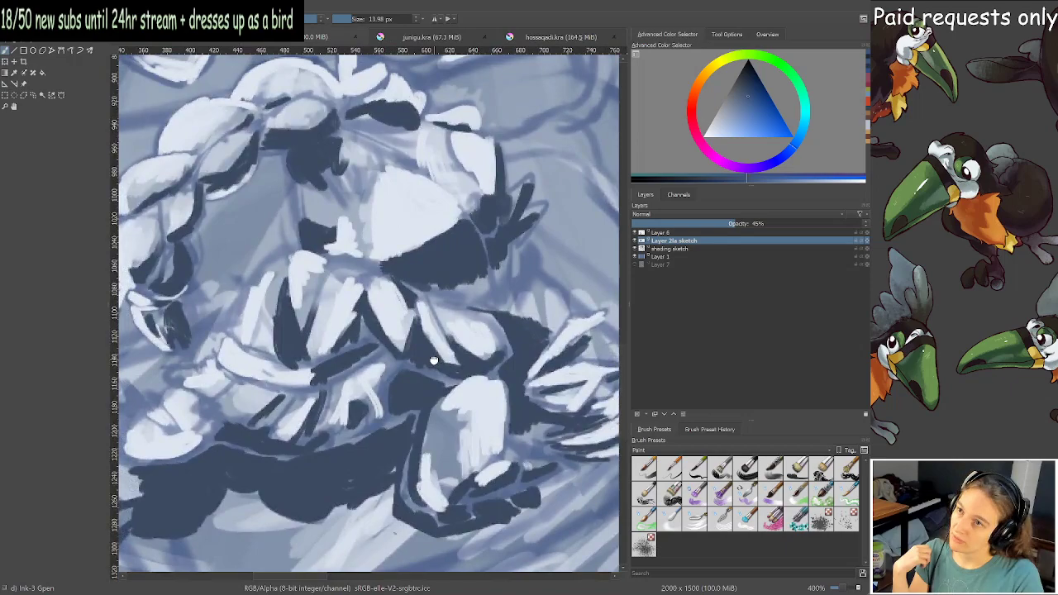
# Examine the braided figure and the seated hooded figure on the temple steps, comparing their light and dark shapes.
pyautogui.scroll(-3, 438, 361)
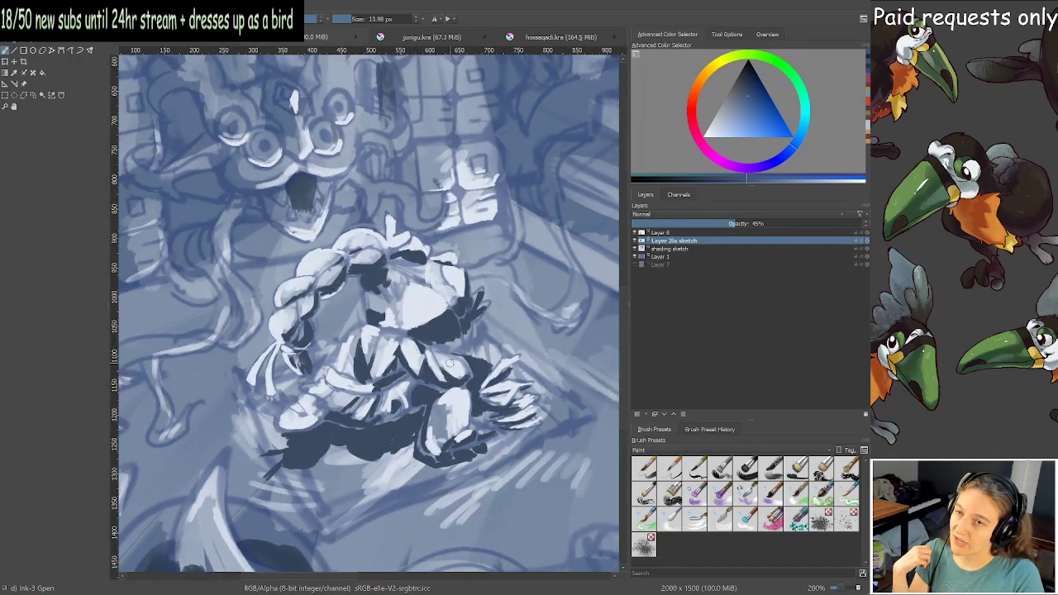
pyautogui.moveTo(406, 238); pyautogui.dragTo(397, 281)
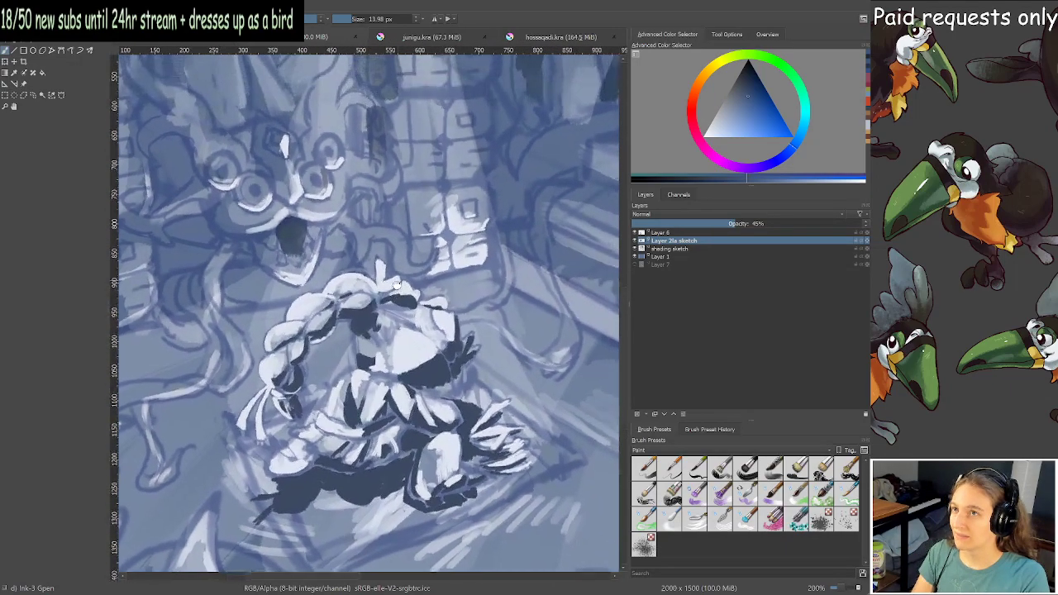
pyautogui.scroll(-4, 396, 281)
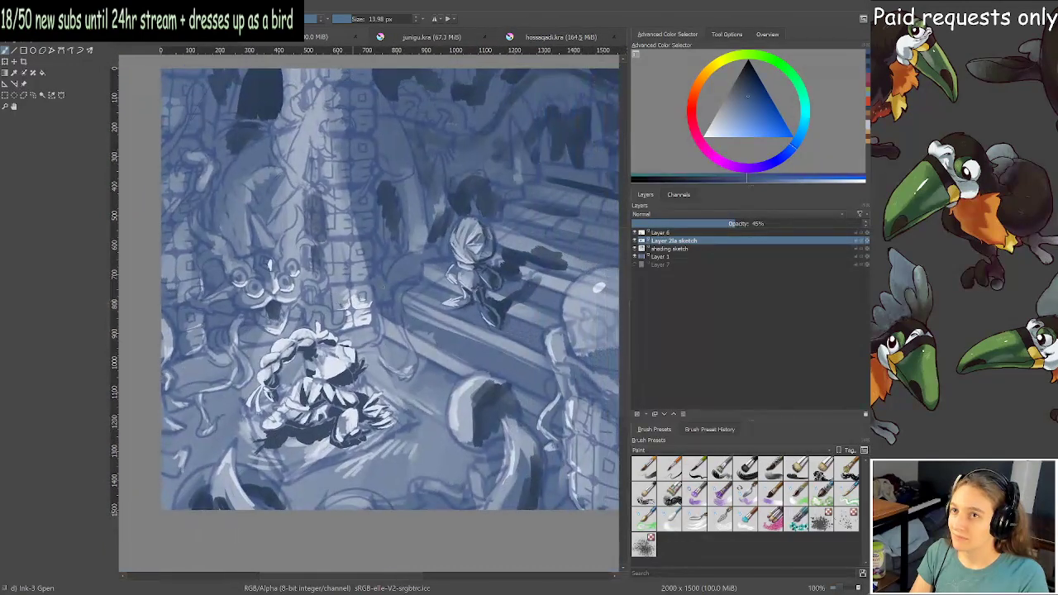
pyautogui.scroll(5, 486, 243)
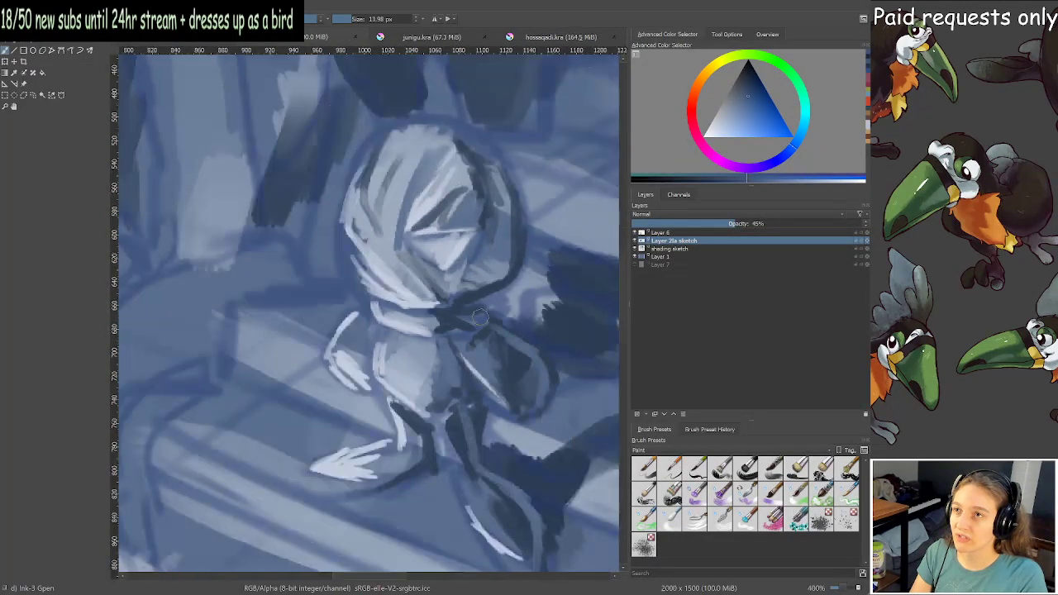
pyautogui.scroll(-1, 480, 317)
pyautogui.scroll(1, 458, 266)
pyautogui.moveTo(479, 297); pyautogui.dragTo(459, 255)
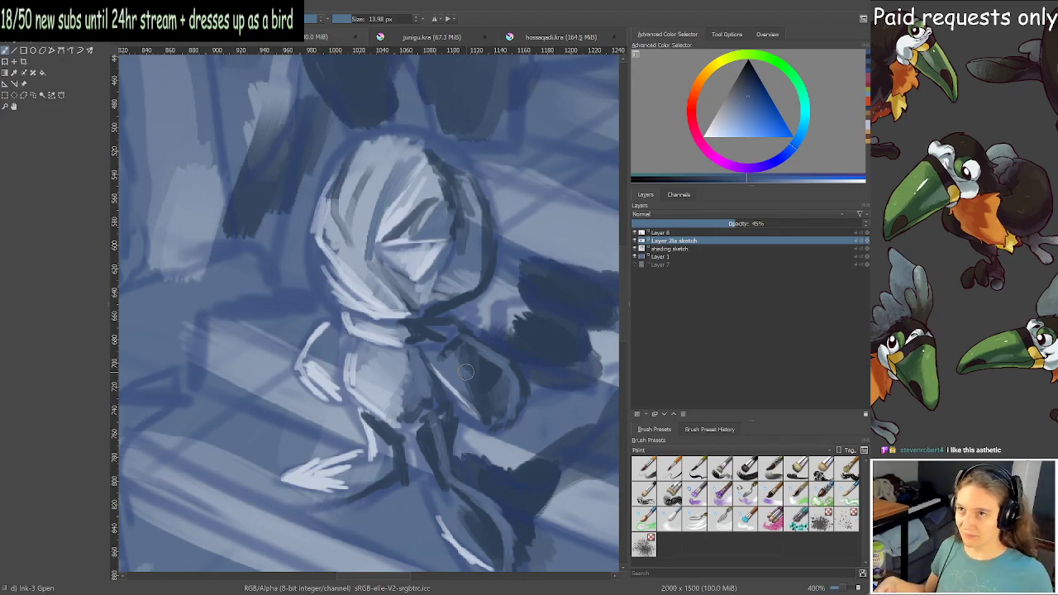
pyautogui.scroll(-1, 466, 372)
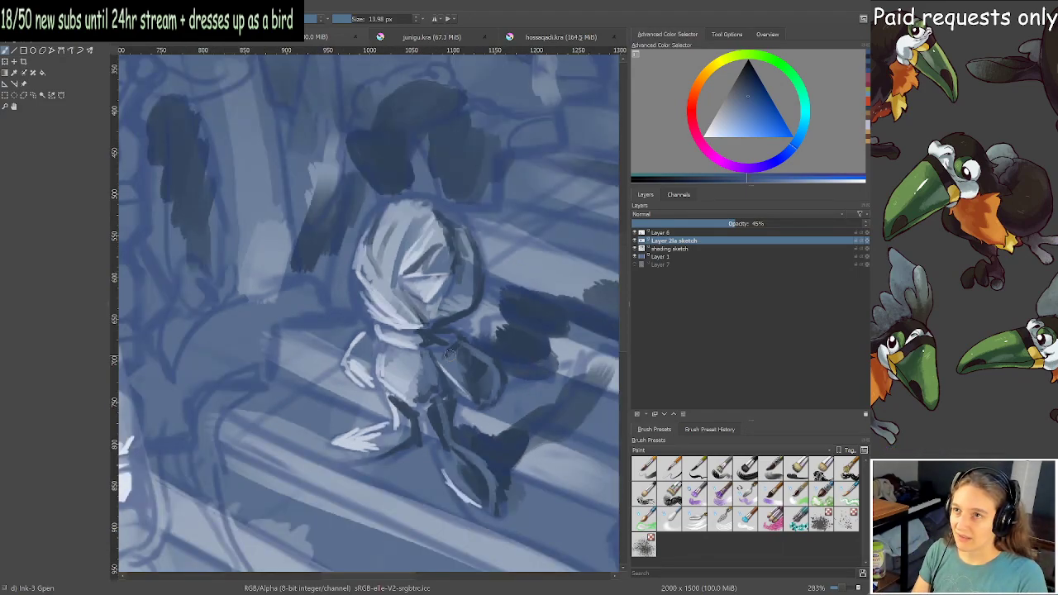
pyautogui.scroll(1, 450, 354)
pyautogui.scroll(-2, 451, 354)
# Open the junigu.kra drawing and inspect the shading on the red hooded figure's boots, legs, tunic and scarf.
pyautogui.click(440, 37)
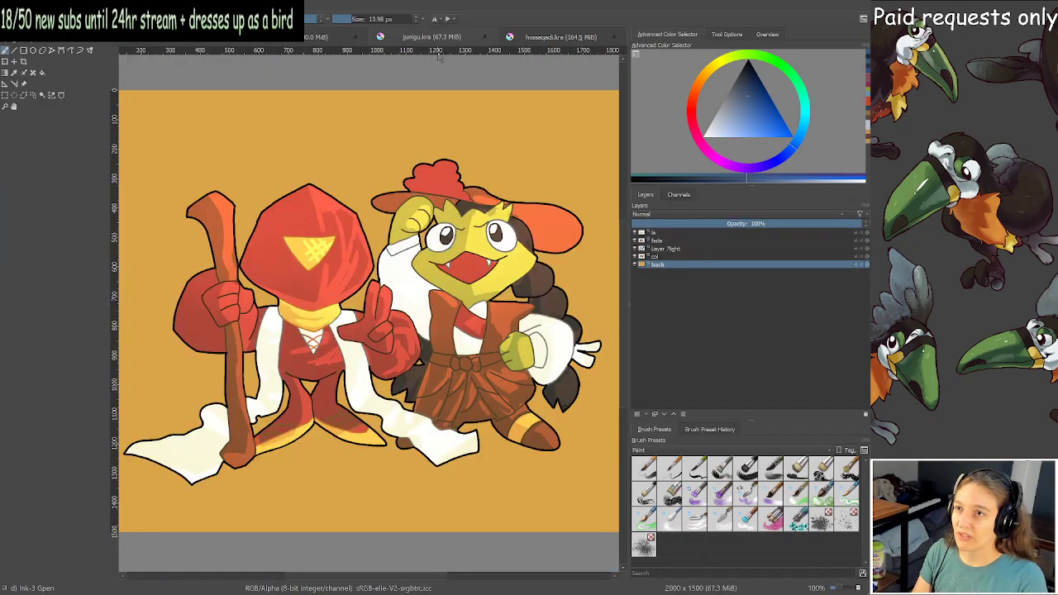
pyautogui.scroll(2, 280, 344)
pyautogui.moveTo(279, 344); pyautogui.dragTo(329, 256)
pyautogui.scroll(1, 332, 367)
pyautogui.moveTo(332, 367); pyautogui.dragTo(336, 304)
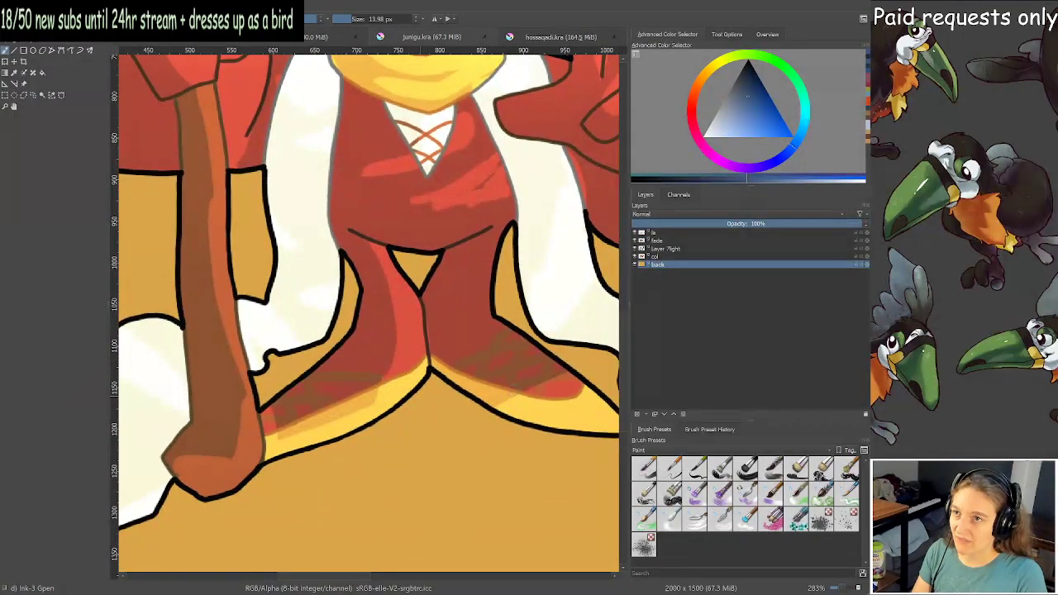
pyautogui.scroll(2, 512, 385)
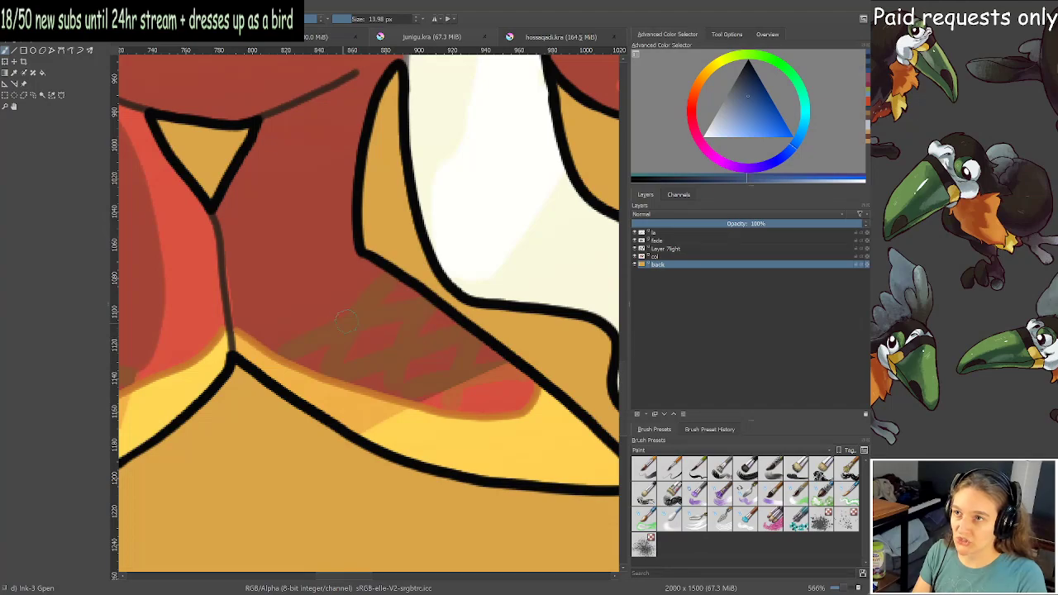
pyautogui.scroll(-1, 418, 224)
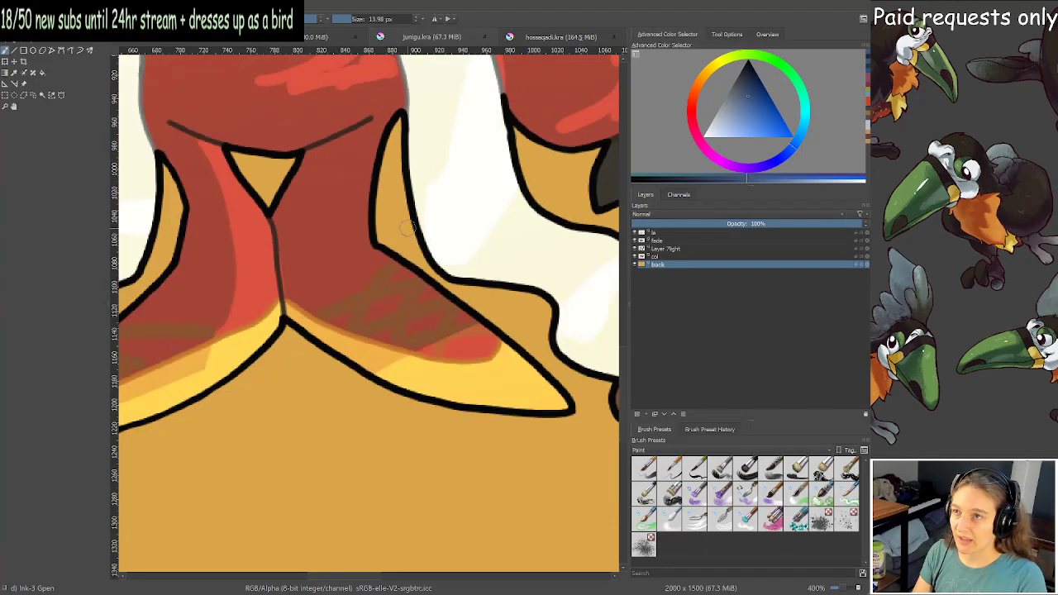
pyautogui.moveTo(373, 69); pyautogui.dragTo(397, 246)
pyautogui.scroll(-2, 396, 246)
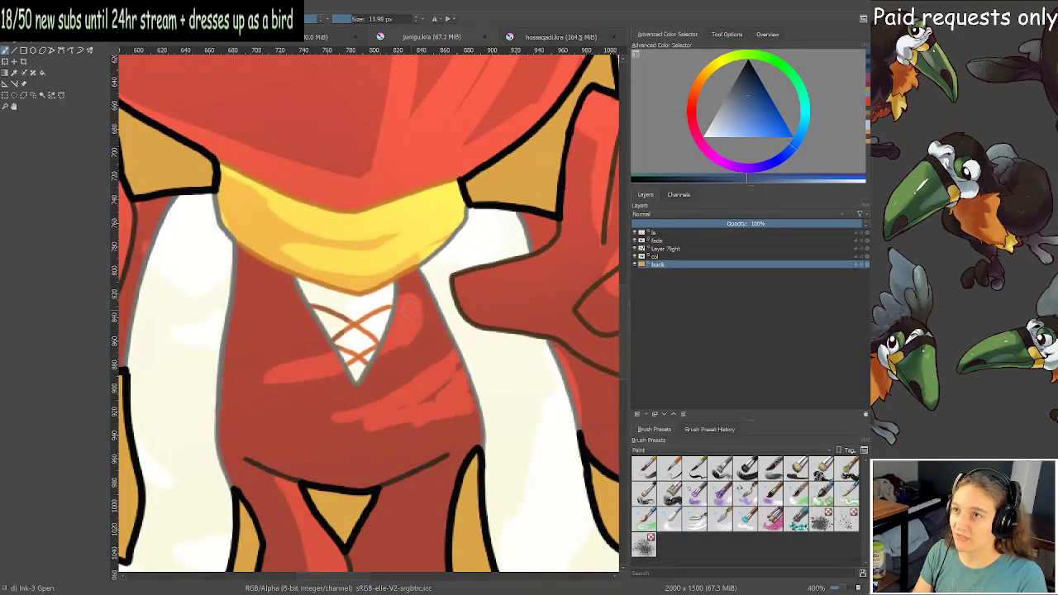
pyautogui.scroll(-2, 396, 246)
pyautogui.scroll(-2, 439, 302)
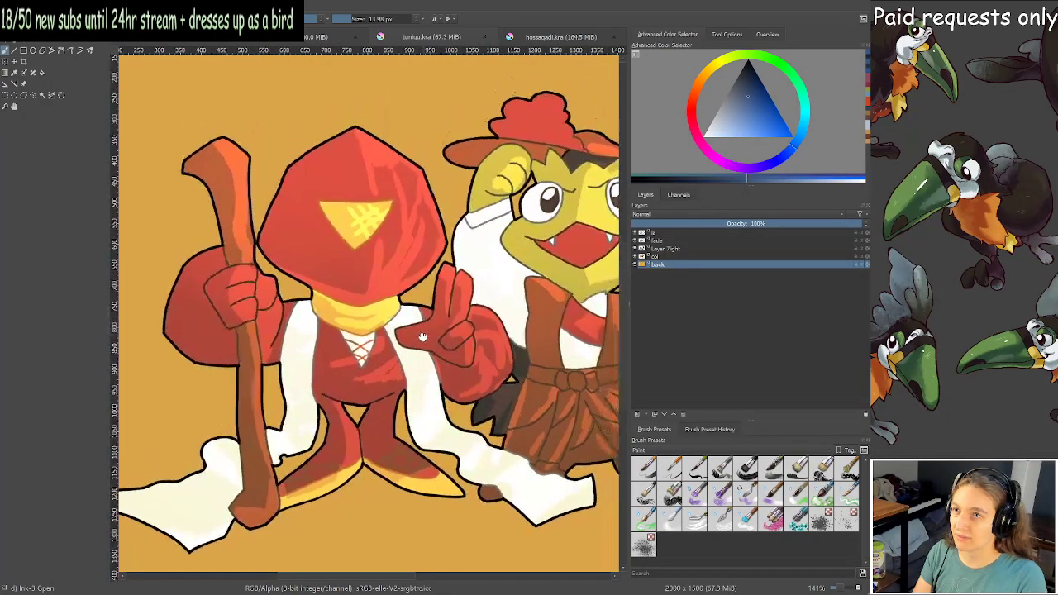
pyautogui.moveTo(480, 331); pyautogui.dragTo(442, 312)
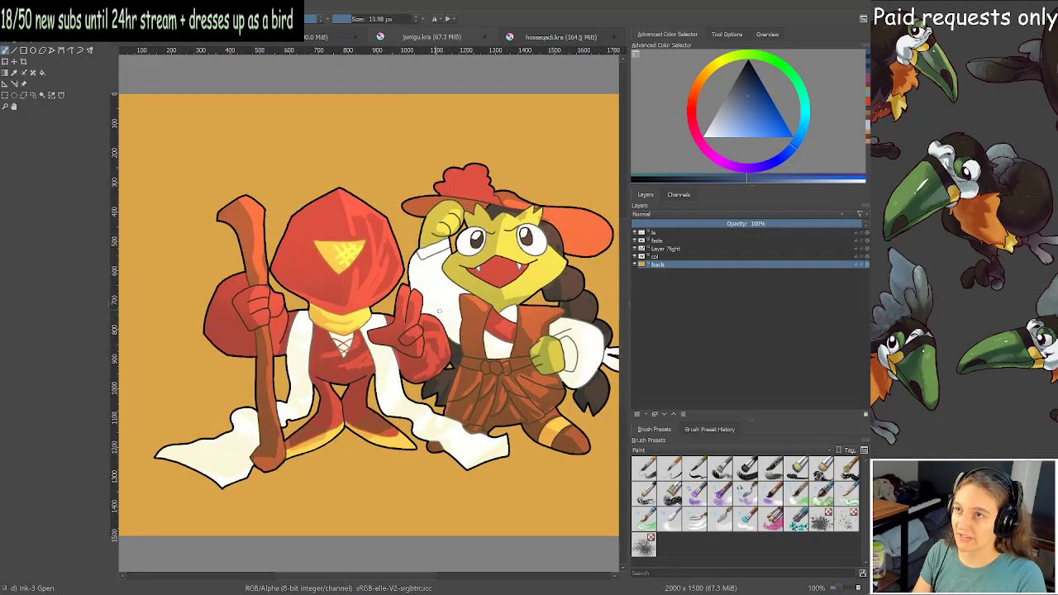
# Inspect the shading on the hatted yellow-green character's face, sleeve, vest and pleated skirt.
pyautogui.scroll(2, 457, 278)
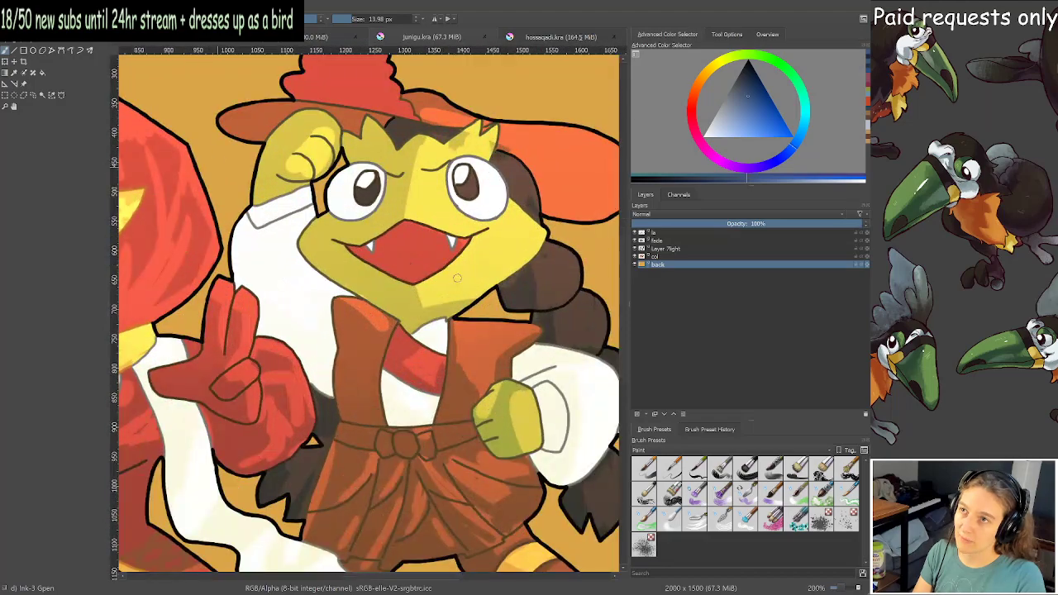
pyautogui.moveTo(463, 274); pyautogui.dragTo(425, 334)
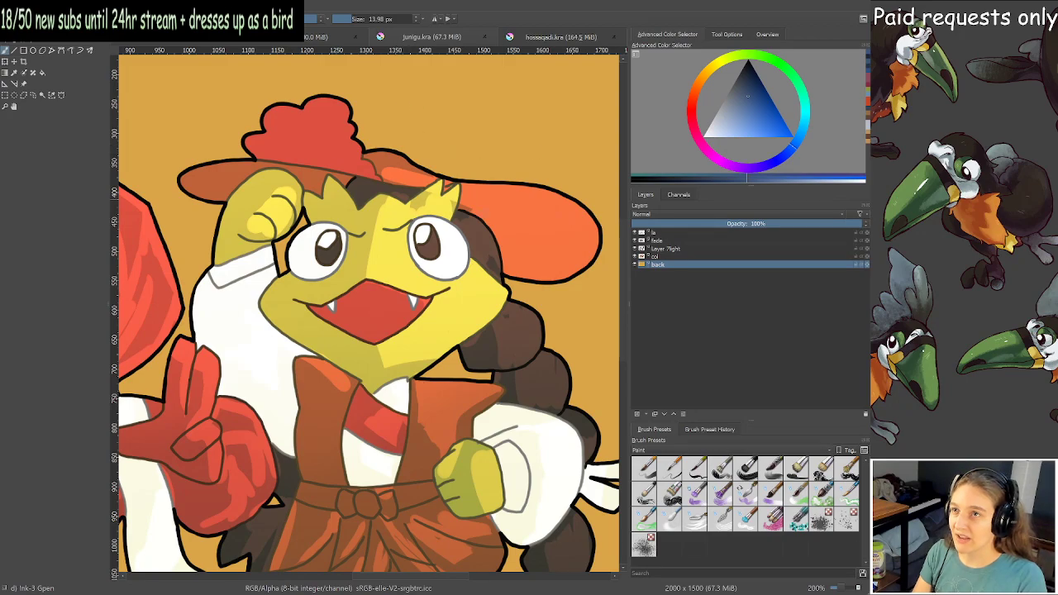
pyautogui.scroll(-1, 479, 226)
pyautogui.moveTo(481, 227); pyautogui.dragTo(453, 218)
pyautogui.scroll(1, 462, 349)
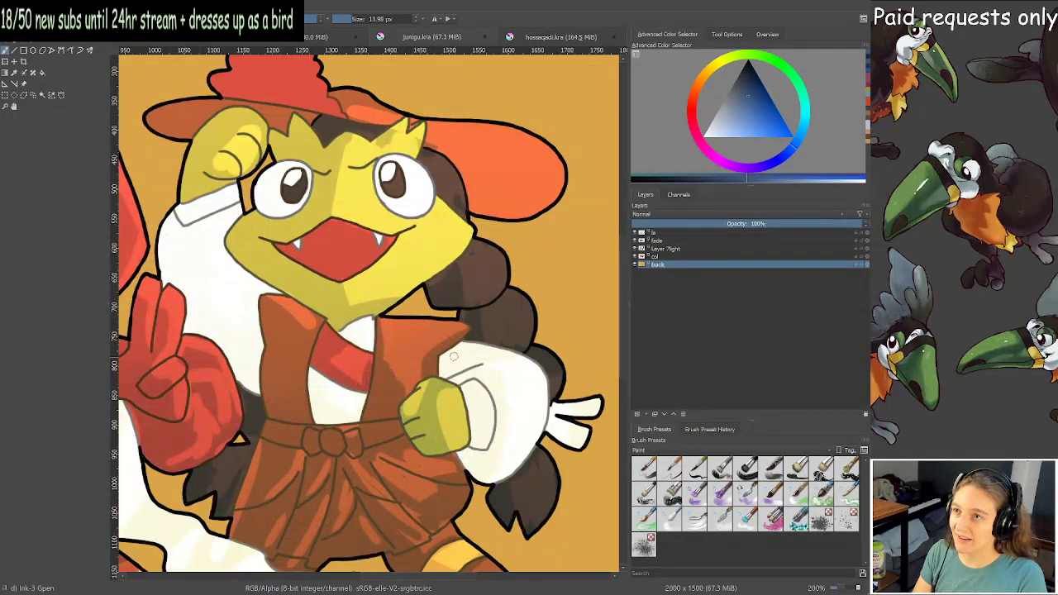
pyautogui.scroll(2, 453, 357)
pyautogui.moveTo(405, 406); pyautogui.dragTo(398, 419)
pyautogui.moveTo(400, 452)
pyautogui.mouseDown()
pyautogui.moveTo(435, 303)
pyautogui.moveTo(427, 312)
pyautogui.mouseUp()
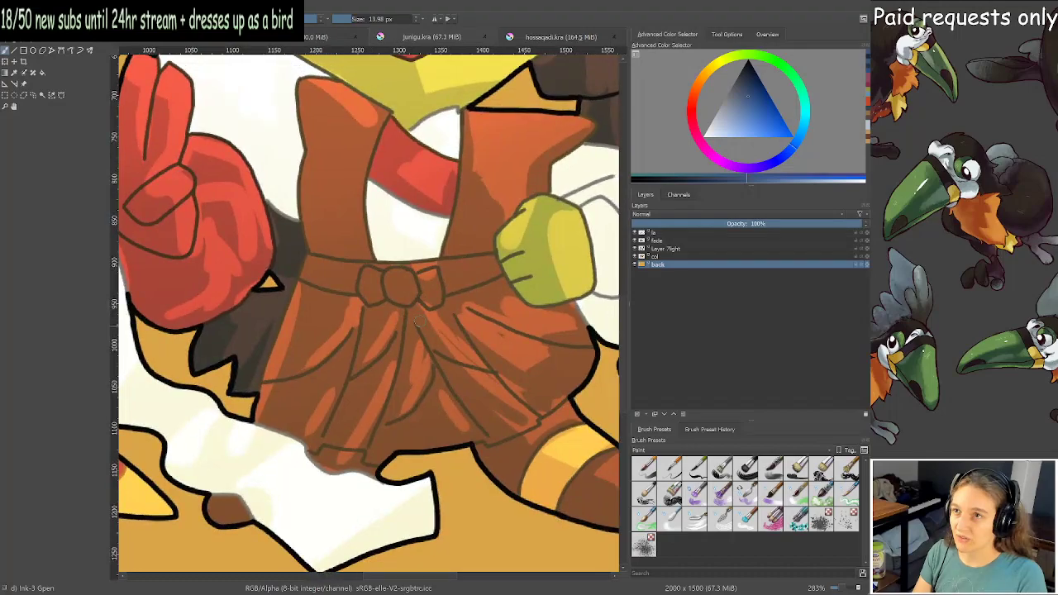
pyautogui.scroll(-3, 422, 301)
pyautogui.scroll(1, 433, 196)
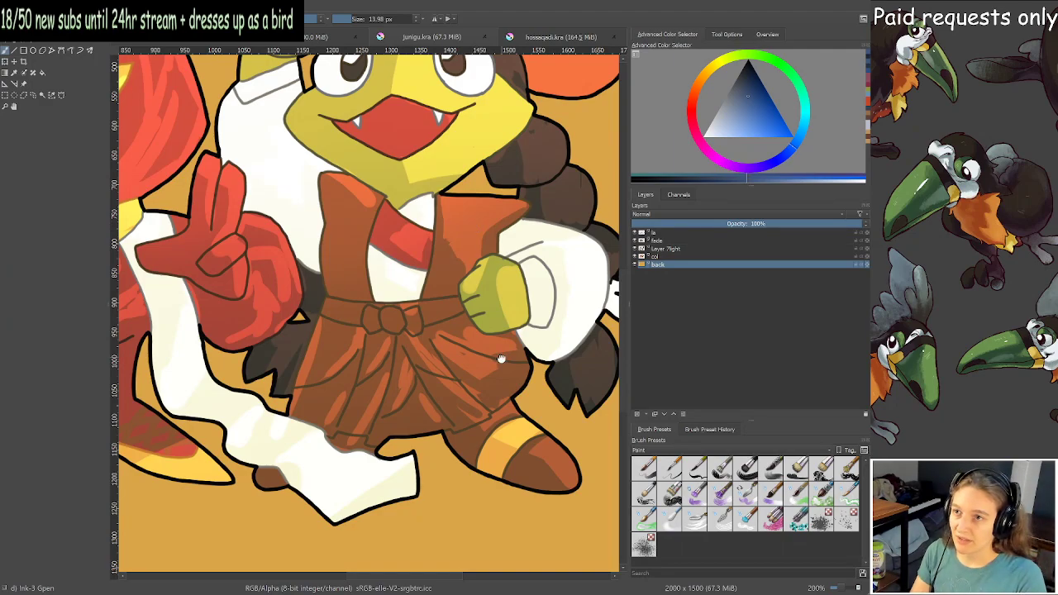
# Inspect the hatted character's striped foot and dark braid, and compare both figures in the full picture.
pyautogui.scroll(2, 501, 358)
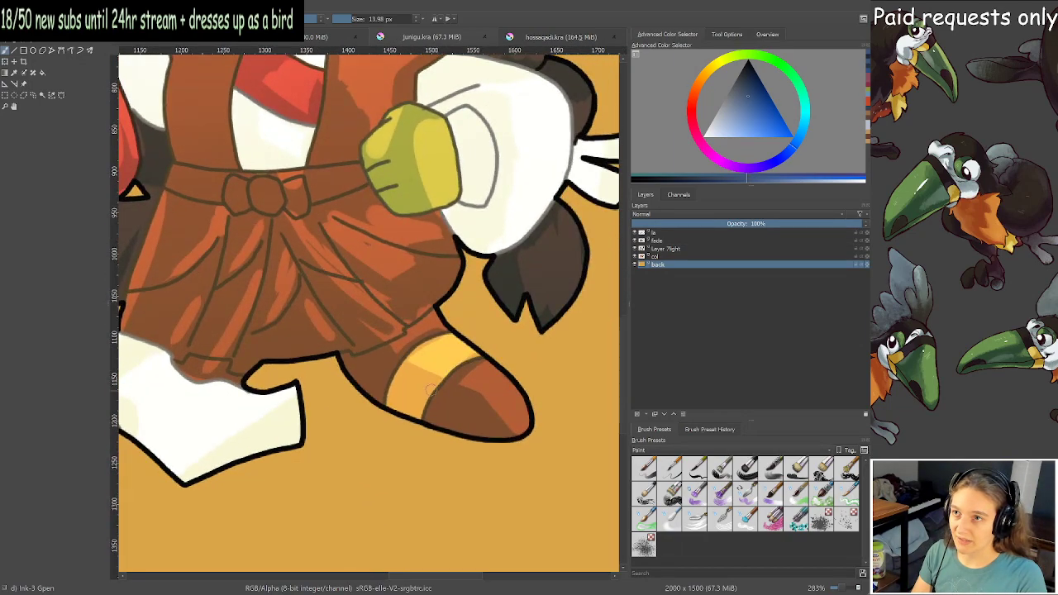
pyautogui.scroll(-1, 423, 368)
pyautogui.moveTo(450, 218); pyautogui.dragTo(449, 369)
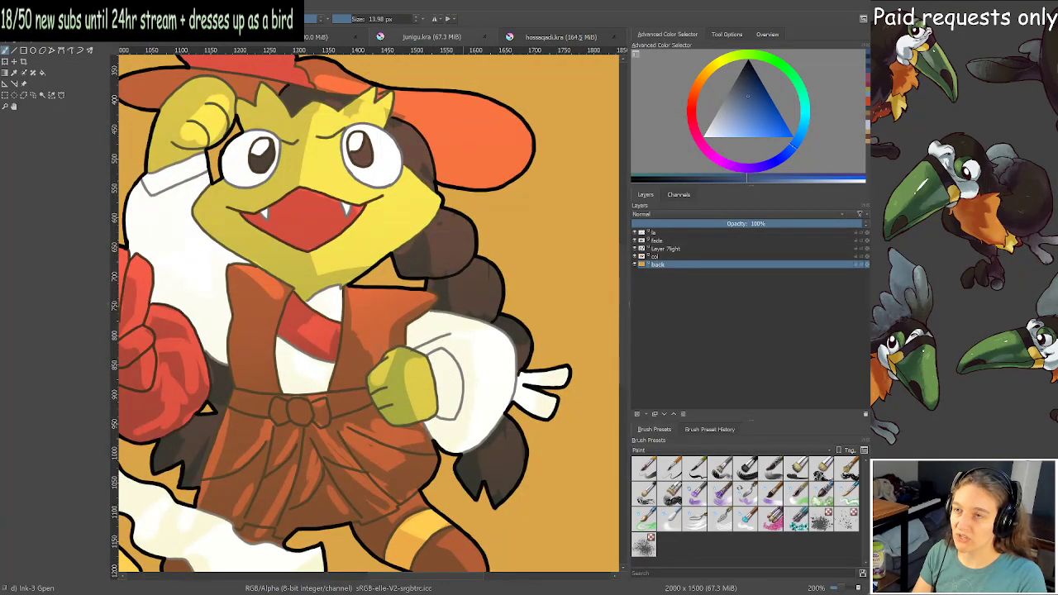
pyautogui.moveTo(435, 263); pyautogui.dragTo(467, 322)
pyautogui.moveTo(496, 355); pyautogui.dragTo(519, 372)
pyautogui.scroll(-5, 494, 366)
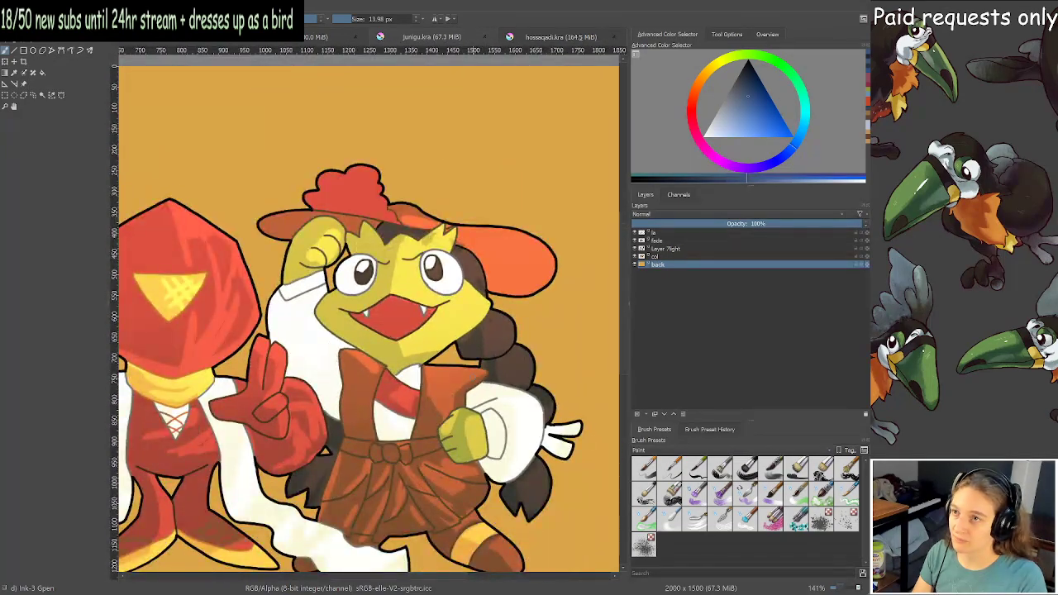
pyautogui.scroll(1, 470, 314)
pyautogui.scroll(-1, 470, 315)
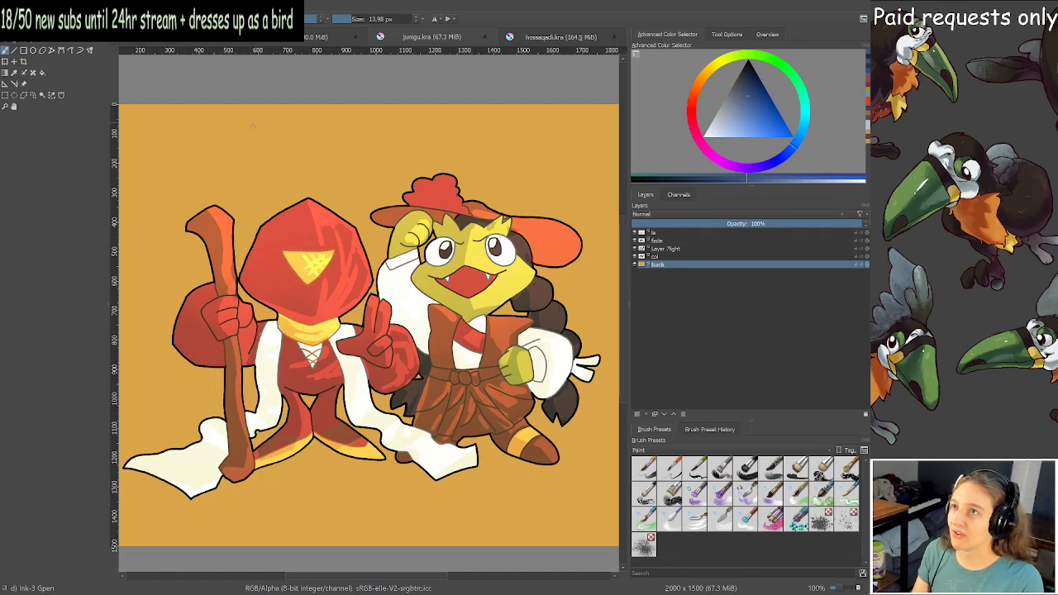
# Return to the drawing of the horned, four-eyed character and switch to the Bristles-4 Glaze brush at 27.61 px.
pyautogui.click(166, 42)
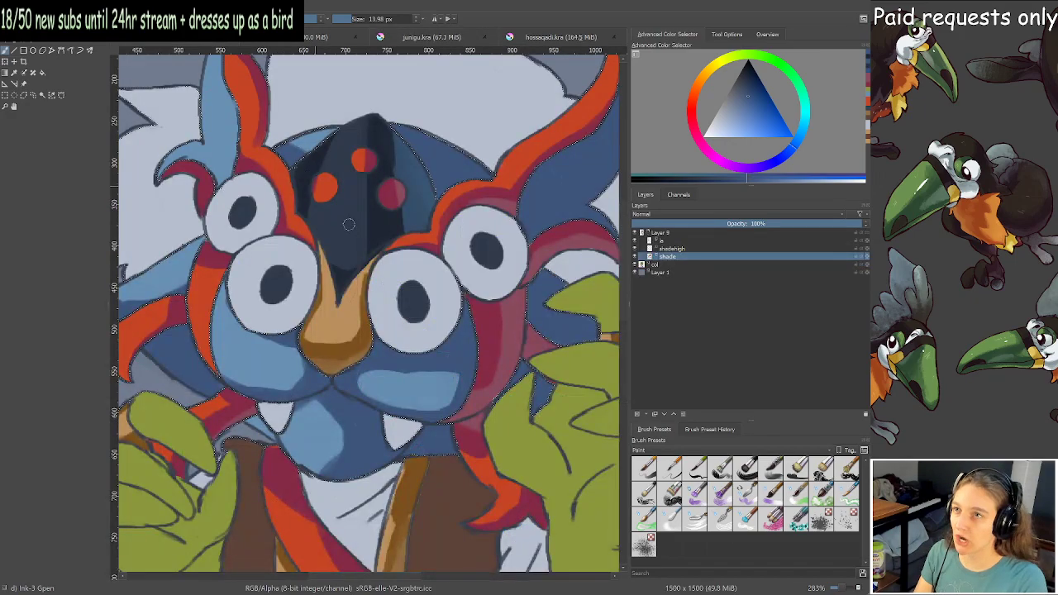
pyautogui.scroll(-3, 351, 224)
pyautogui.scroll(1, 352, 237)
pyautogui.scroll(3, 351, 237)
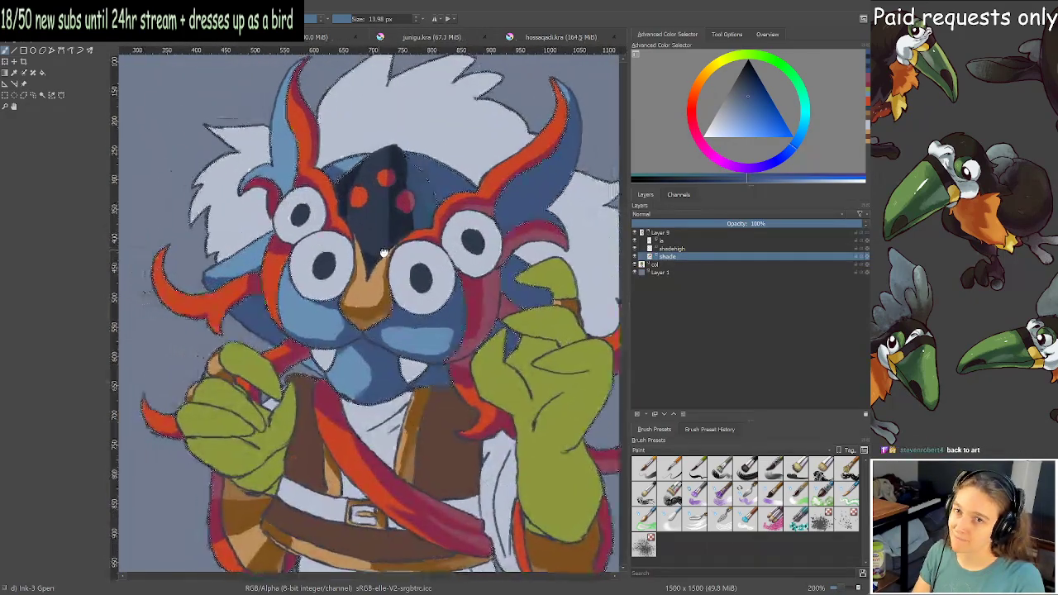
pyautogui.press('/')
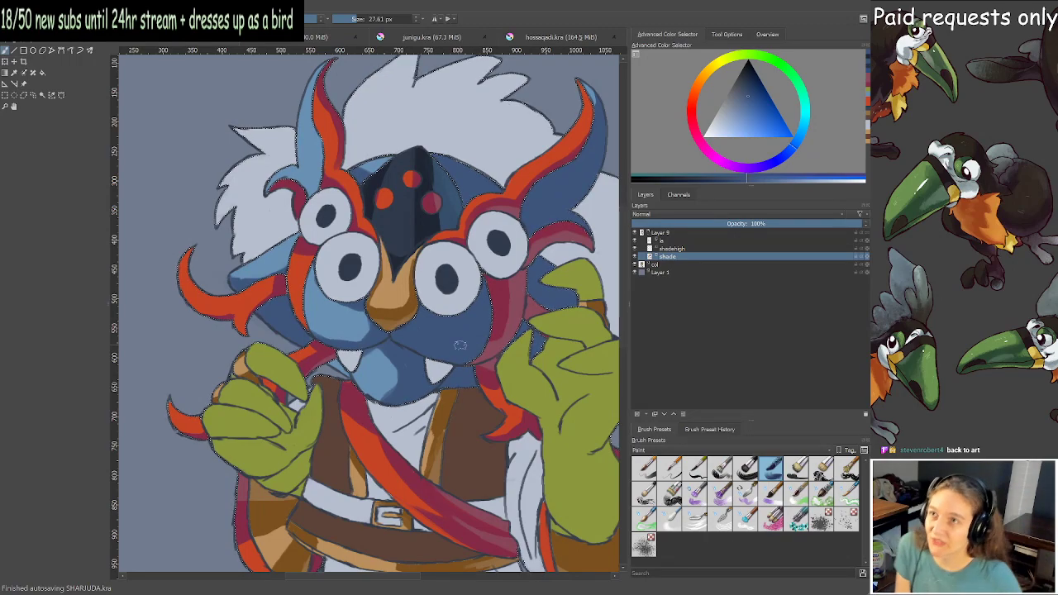
pyautogui.scroll(-1, 460, 345)
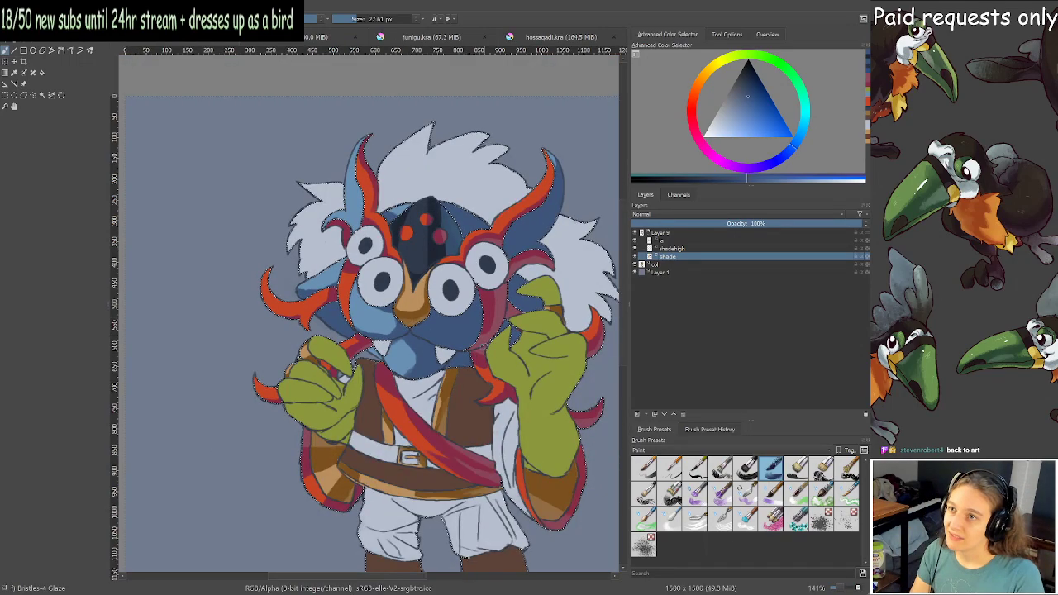
pyautogui.scroll(1, 480, 366)
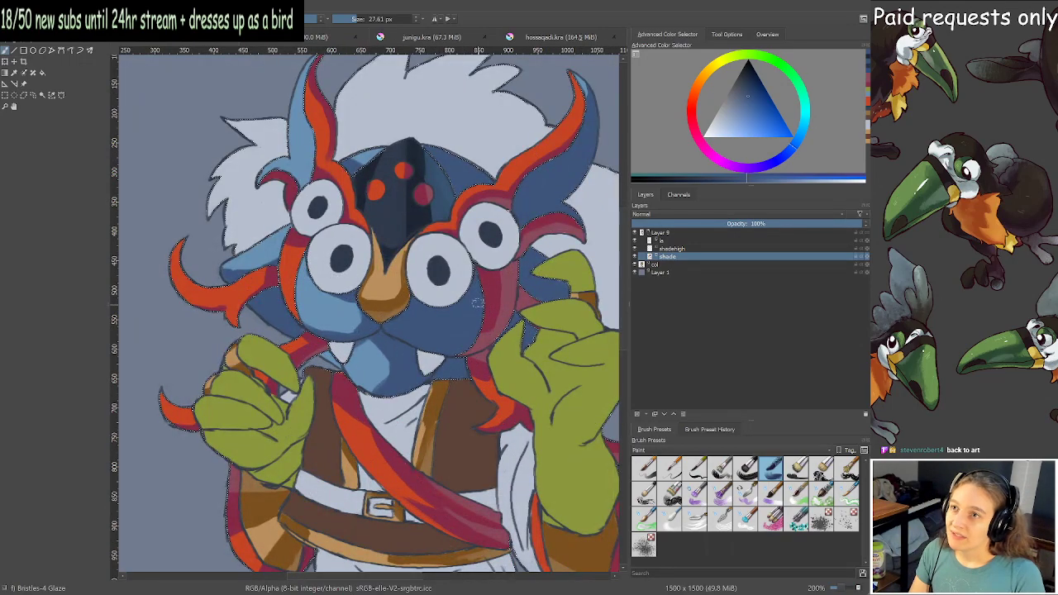
# On the shadehigh layer, glaze a muted, slightly greener blue highlight along the lower edge of the shadowed cheek and horn.
pyautogui.click(667, 249)
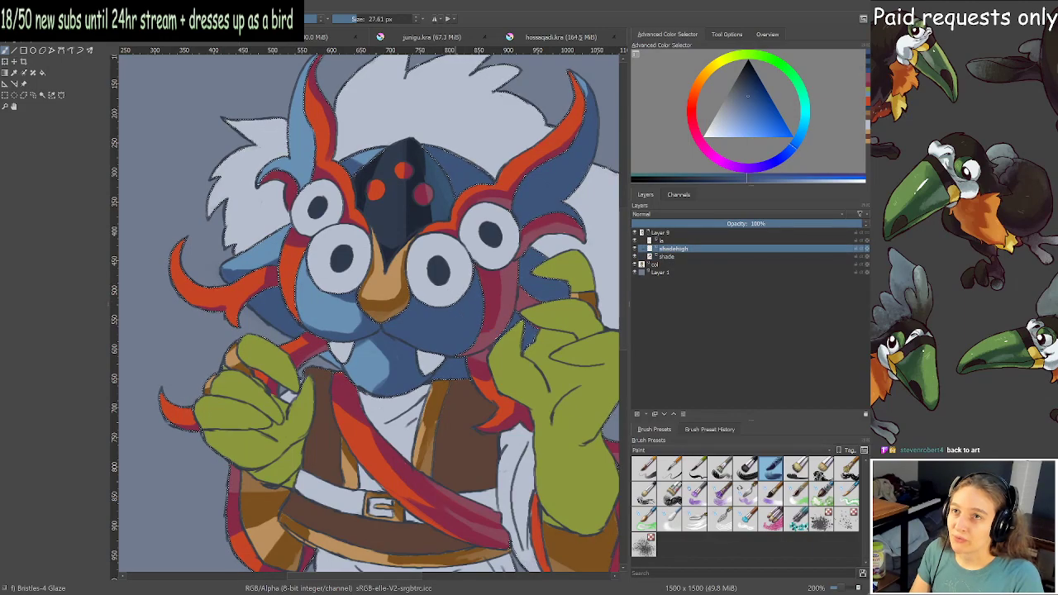
pyautogui.click(743, 98)
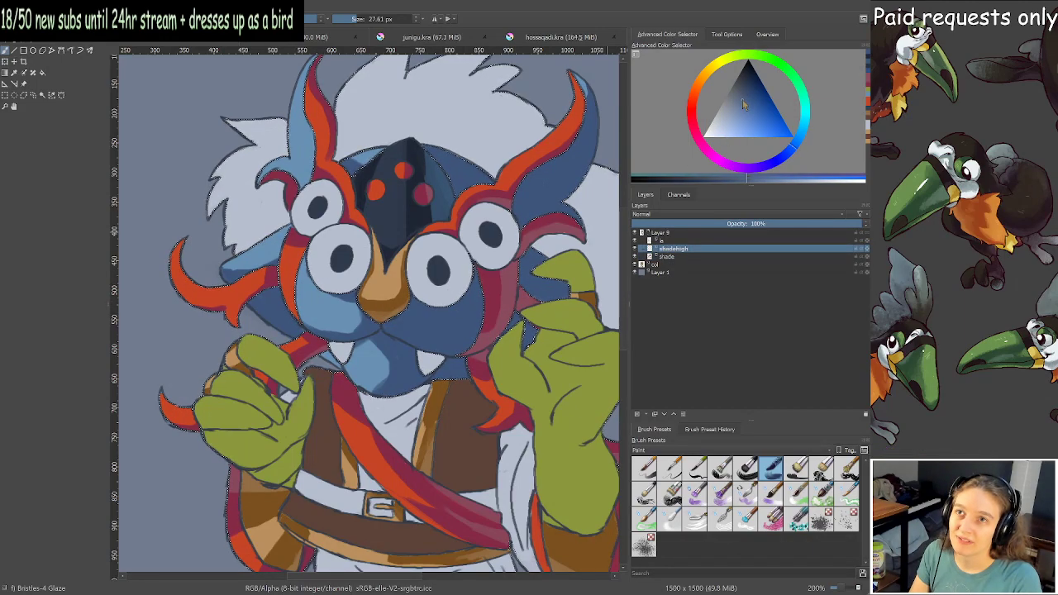
pyautogui.click(799, 142)
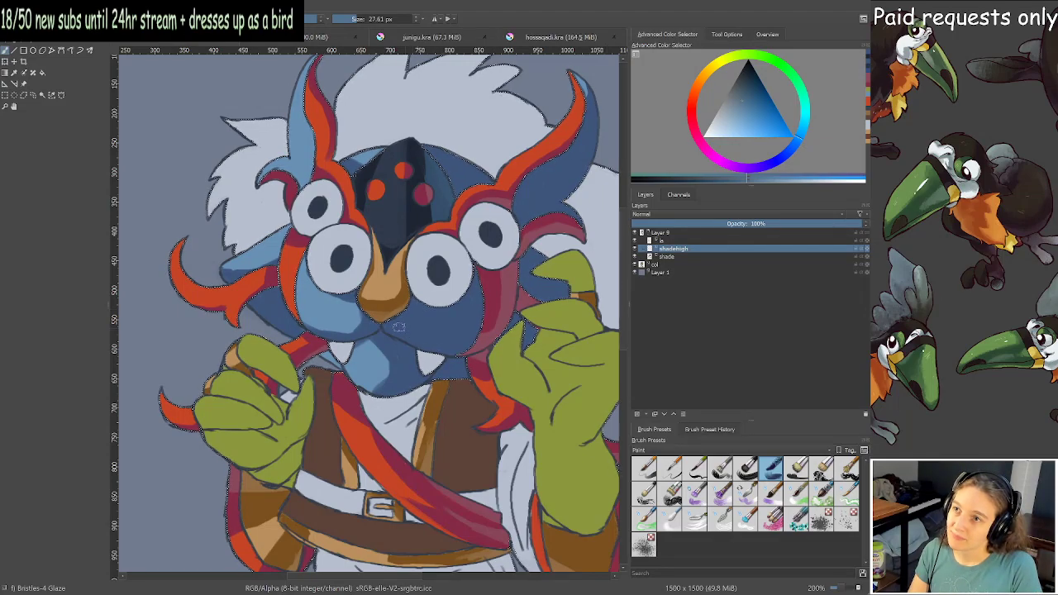
pyautogui.moveTo(467, 342)
pyautogui.mouseDown()
pyautogui.moveTo(497, 332)
pyautogui.moveTo(511, 307)
pyautogui.mouseUp()
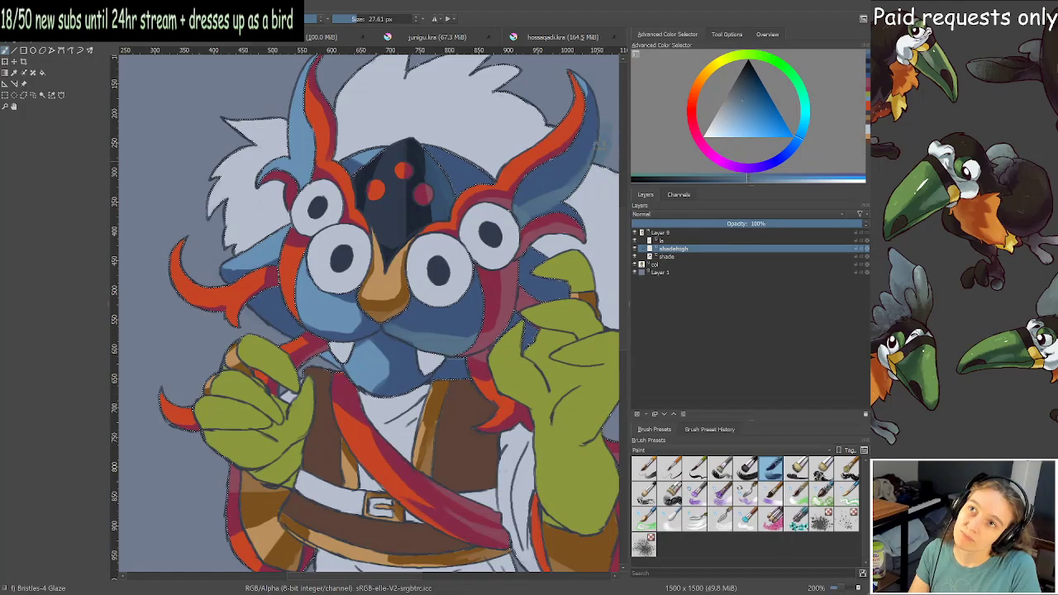
# Reduce the brush to 15.83 px and refine the muted blue highlights around the base of the shadowed horn and cheek.
pyautogui.moveTo(603, 141); pyautogui.dragTo(406, 246)
pyautogui.scroll(2, 423, 219)
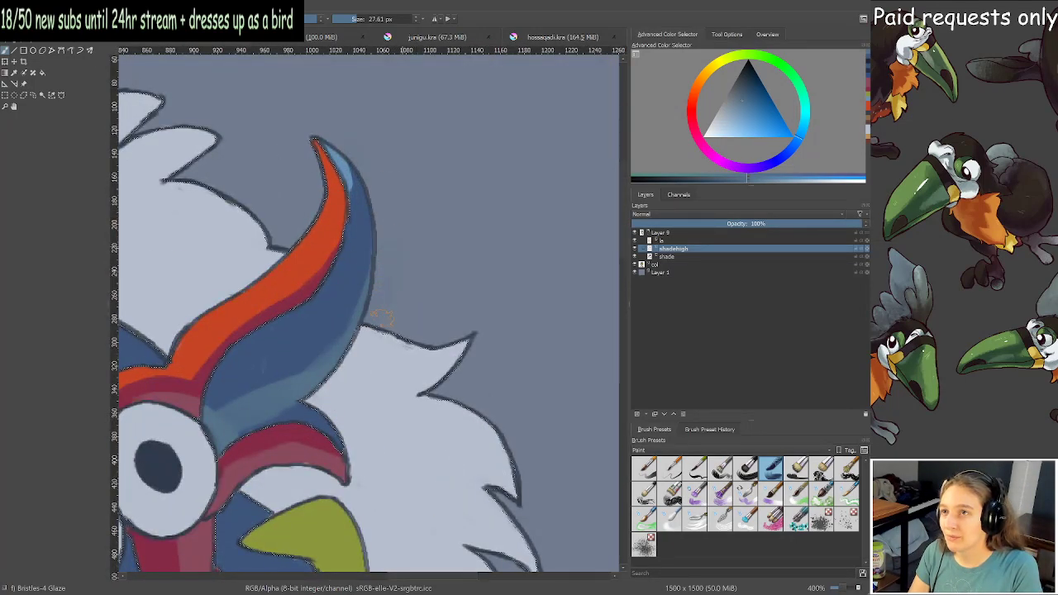
pyautogui.moveTo(264, 383)
pyautogui.mouseDown()
pyautogui.moveTo(410, 342)
pyautogui.moveTo(367, 354)
pyautogui.moveTo(371, 375)
pyautogui.moveTo(438, 354)
pyautogui.mouseUp()
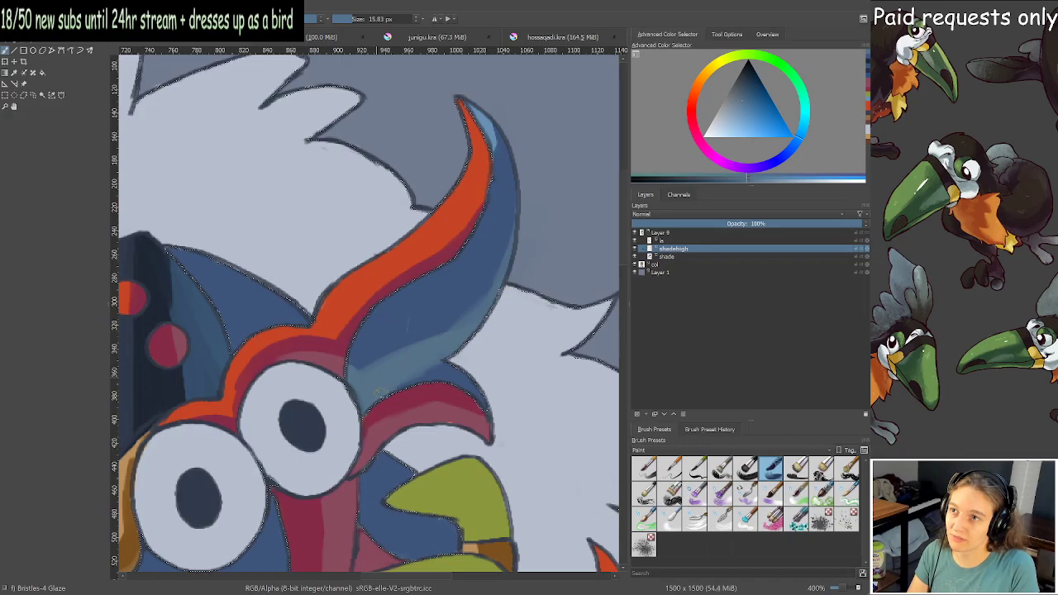
pyautogui.moveTo(394, 512); pyautogui.dragTo(473, 317)
pyautogui.scroll(-1, 469, 319)
pyautogui.scroll(1, 391, 333)
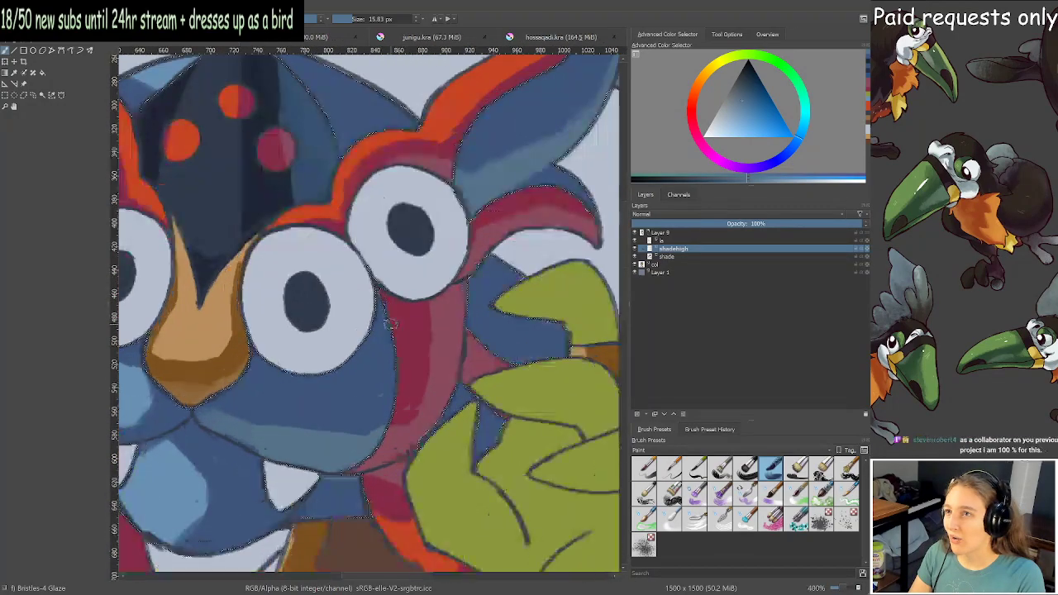
pyautogui.moveTo(391, 333); pyautogui.dragTo(507, 308)
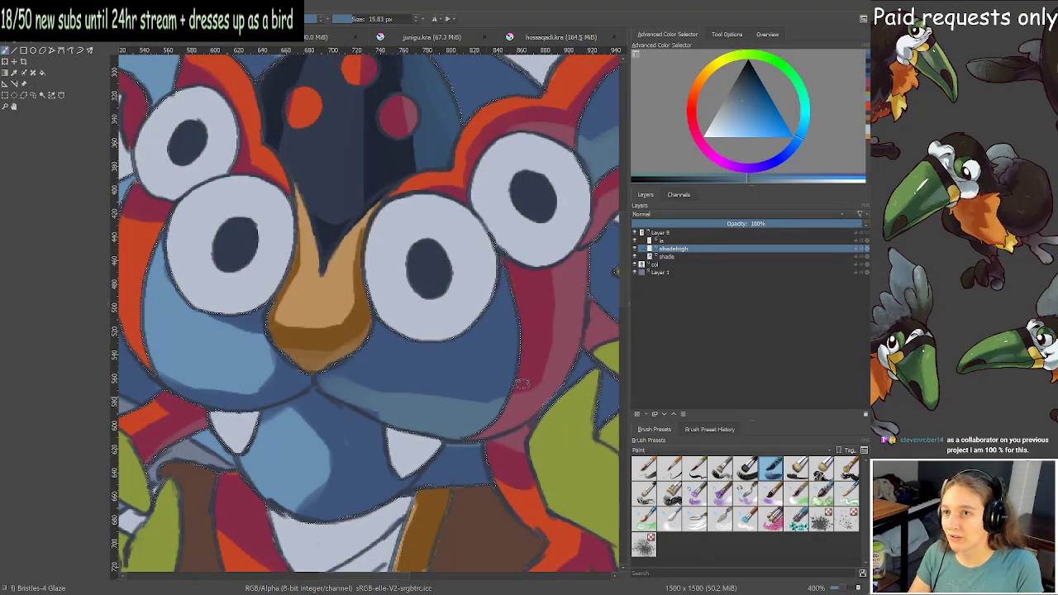
# Save the drawing and check the blue shading on both horns and the lit side of the face.
pyautogui.hotkey('ctrl', 's')
pyautogui.moveTo(454, 246); pyautogui.dragTo(392, 454)
pyautogui.moveTo(455, 224); pyautogui.dragTo(405, 305)
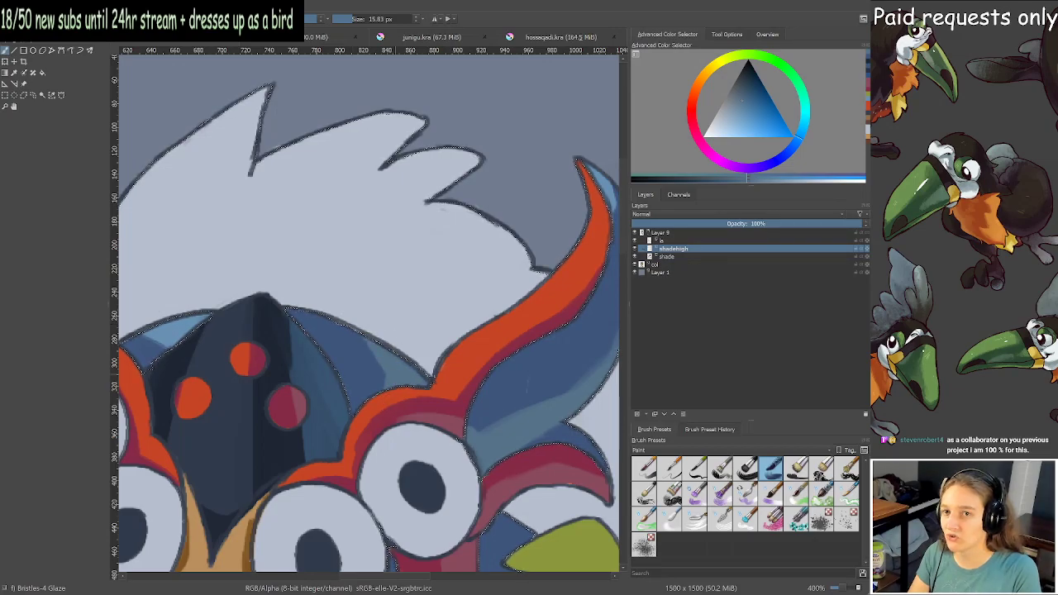
pyautogui.scroll(-3, 405, 356)
pyautogui.moveTo(393, 396); pyautogui.dragTo(416, 290)
pyautogui.moveTo(360, 363); pyautogui.dragTo(422, 332)
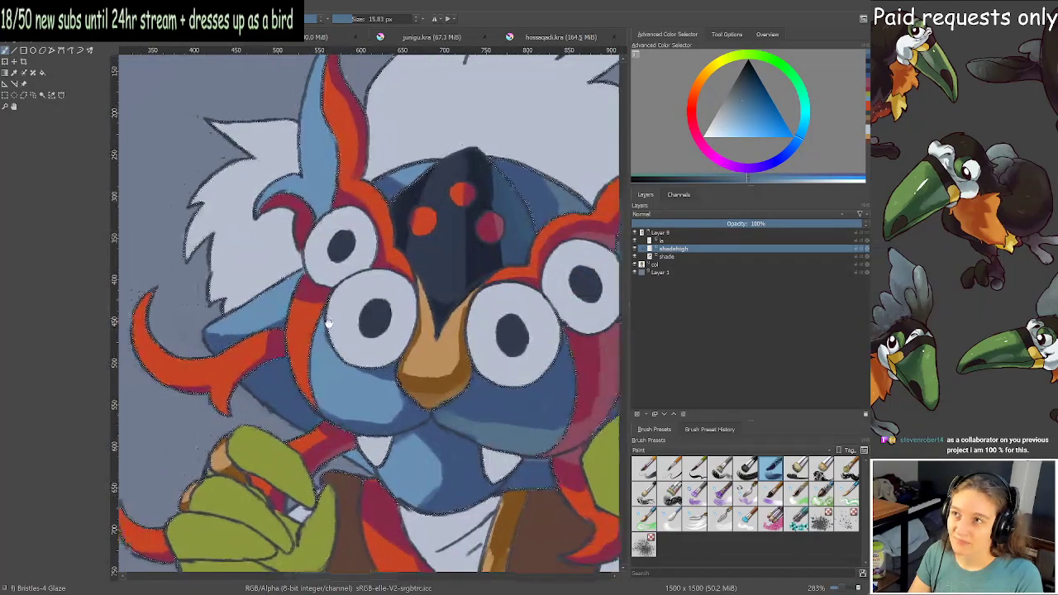
# On the shade layer, glaze a sampled dark blue shadow over the lit horn's base and small side hook at 27.55 px.
pyautogui.scroll(5, 347, 322)
pyautogui.scroll(-1, 404, 253)
pyautogui.moveTo(404, 253); pyautogui.dragTo(391, 376)
pyautogui.moveTo(410, 300); pyautogui.dragTo(441, 372)
pyautogui.keyDown('ctrl'); pyautogui.click(442, 349); pyautogui.keyUp('ctrl')
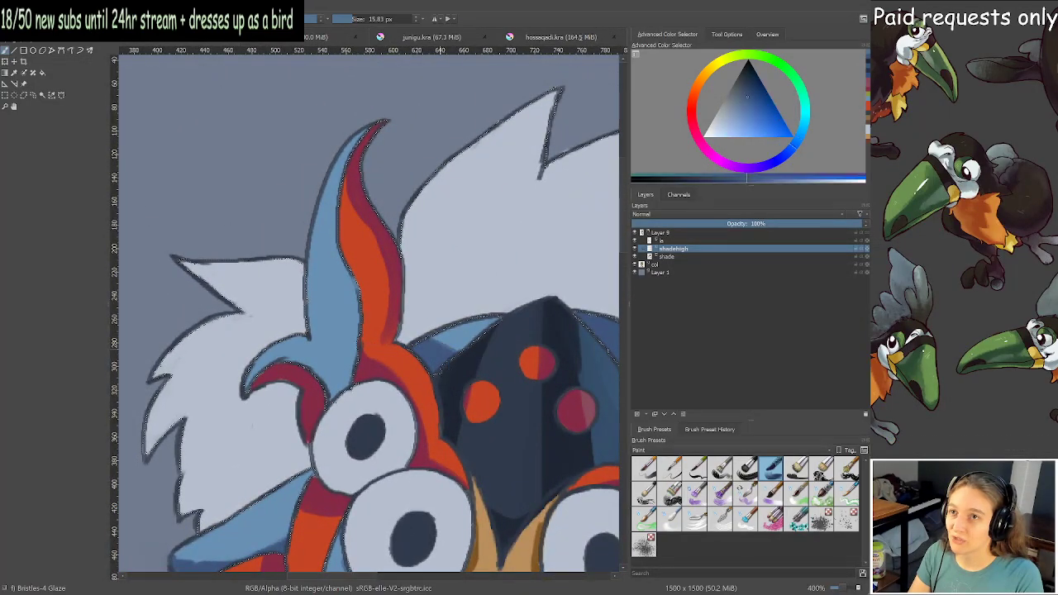
pyautogui.click(665, 257)
pyautogui.moveTo(238, 388); pyautogui.dragTo(251, 387)
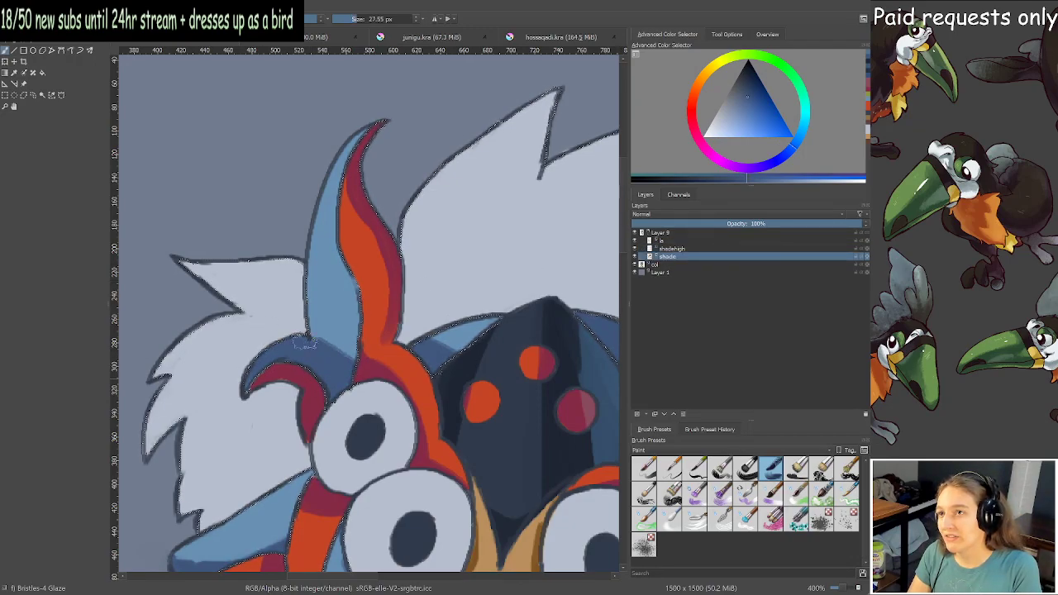
pyautogui.moveTo(326, 344)
pyautogui.mouseDown()
pyautogui.moveTo(311, 324)
pyautogui.moveTo(298, 235)
pyautogui.mouseUp()
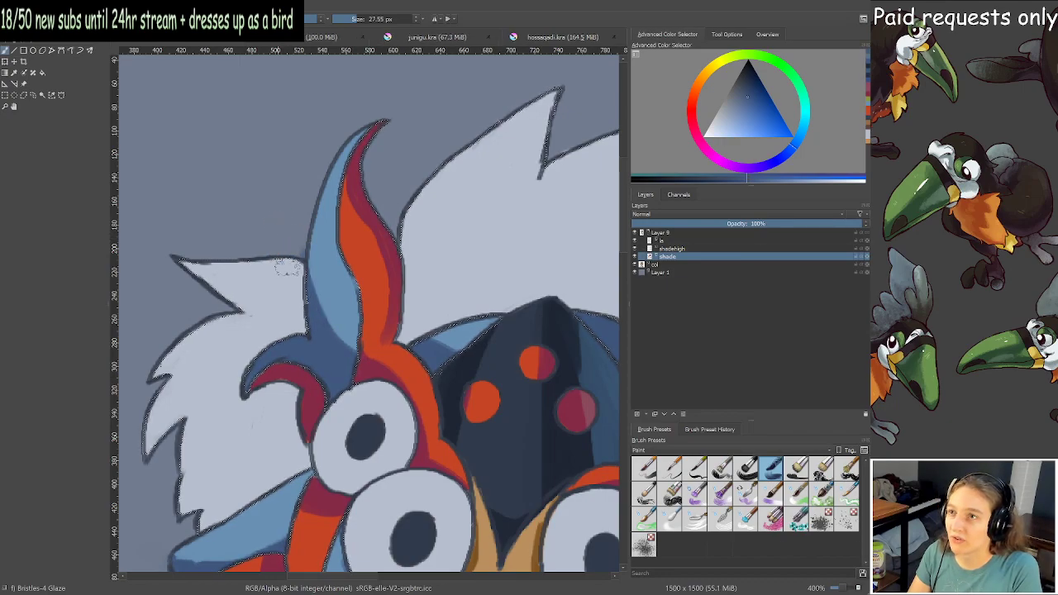
# On the shadehigh layer, sample the cheek's muted blue and glaze a highlight on the shadowed neck beside the fang at 17.64 px.
pyautogui.scroll(-2, 405, 269)
pyautogui.moveTo(458, 378); pyautogui.dragTo(369, 312)
pyautogui.scroll(1, 368, 312)
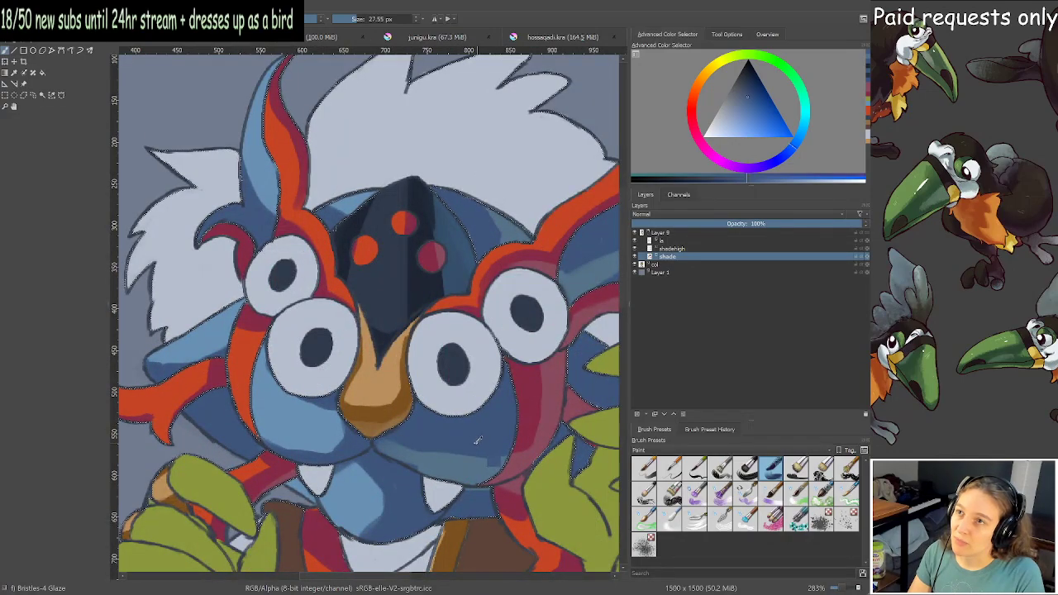
pyautogui.press('pageup')
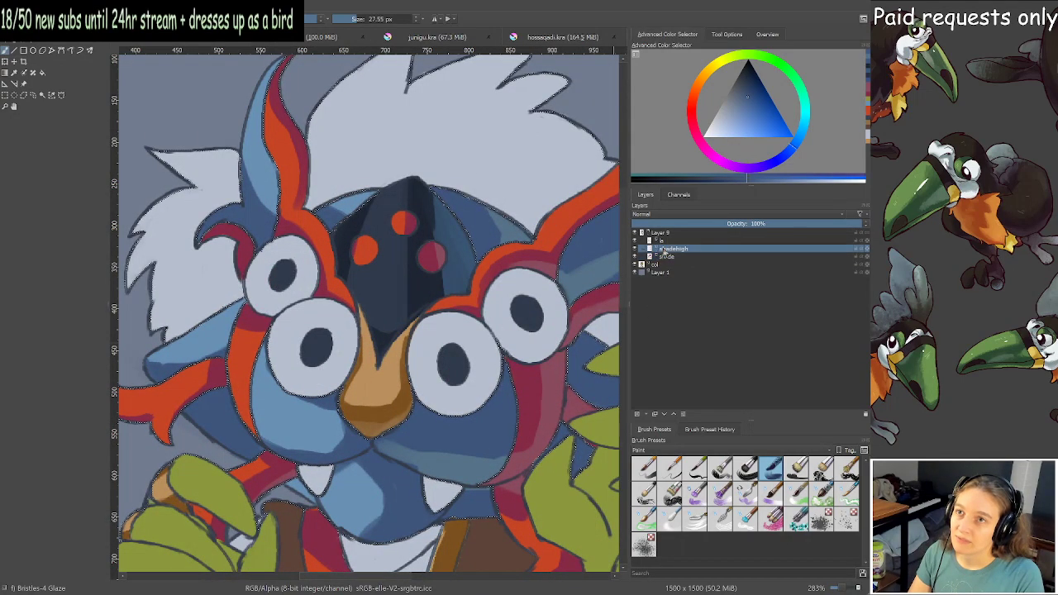
pyautogui.keyDown('ctrl'); pyautogui.click(461, 474); pyautogui.keyUp('ctrl')
pyautogui.moveTo(454, 456); pyautogui.dragTo(403, 310)
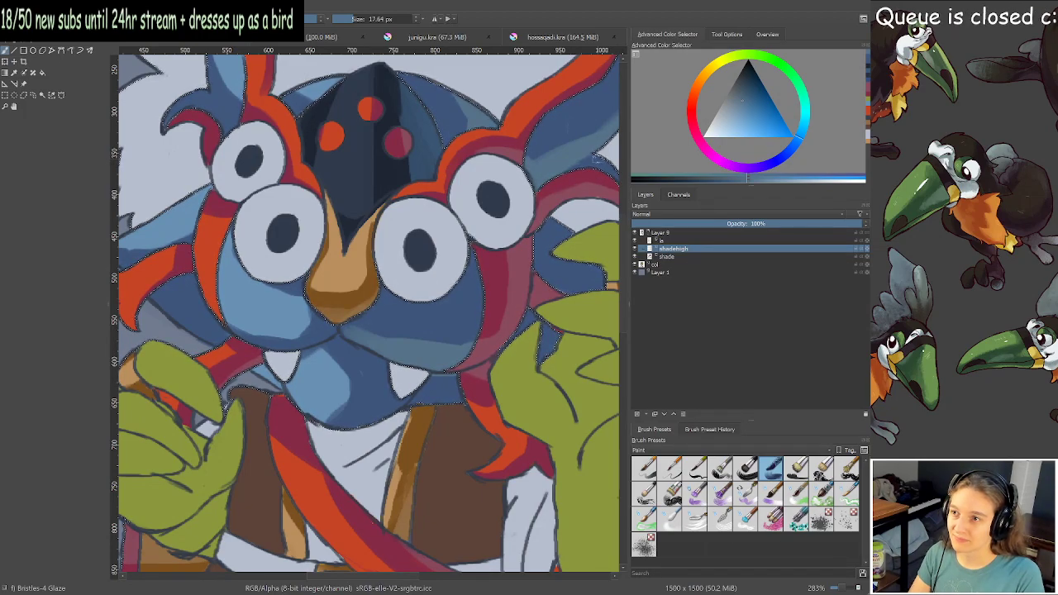
pyautogui.moveTo(453, 299); pyautogui.dragTo(449, 349)
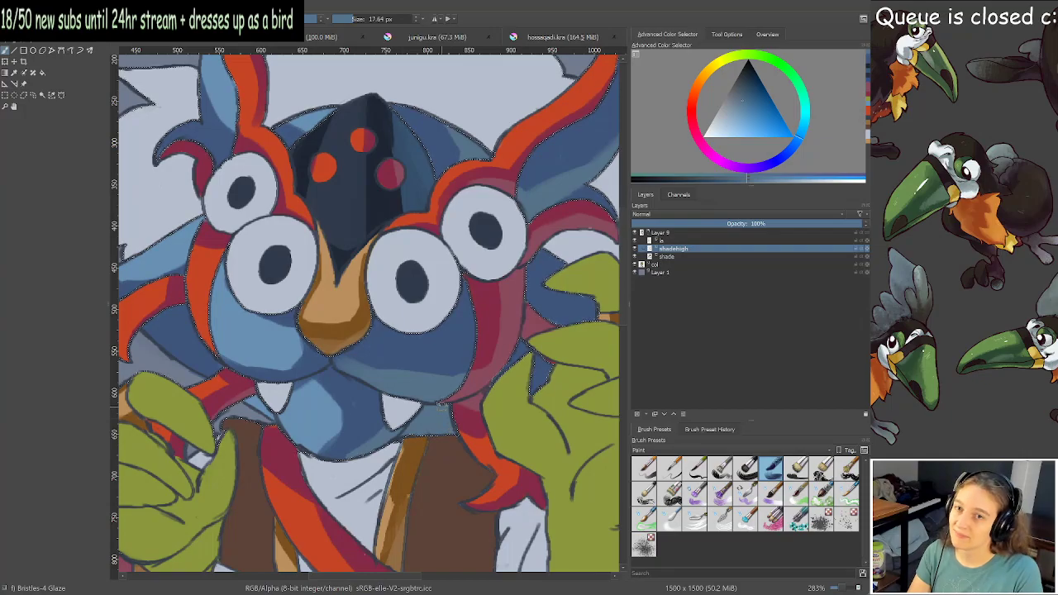
# Glaze the muted blue highlight along the lower edge of the ear on the lit side, and save the drawing.
pyautogui.scroll(-2, 442, 406)
pyautogui.scroll(6, 245, 329)
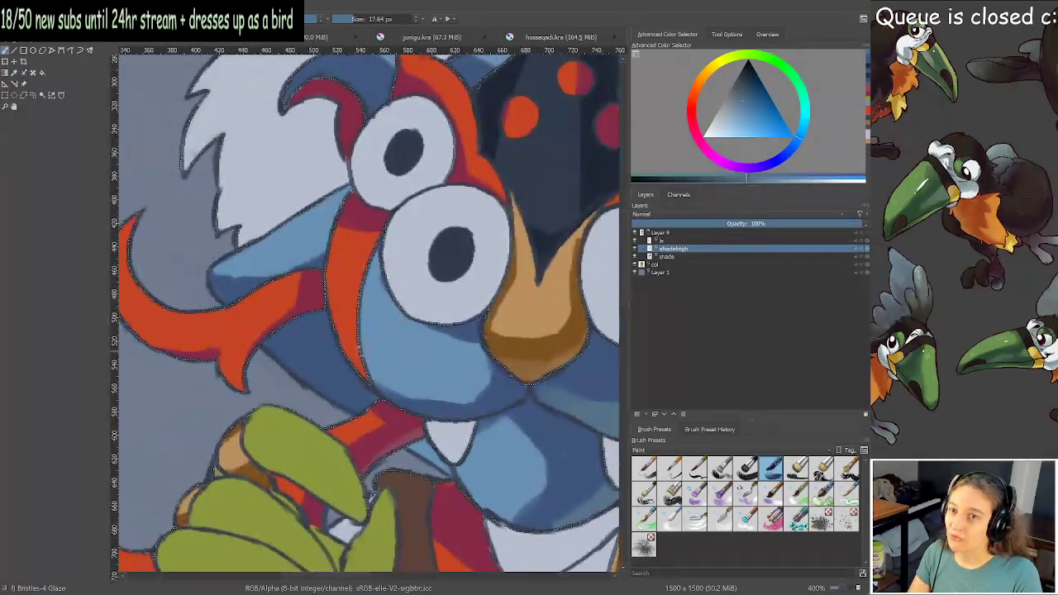
pyautogui.moveTo(271, 354); pyautogui.dragTo(352, 397)
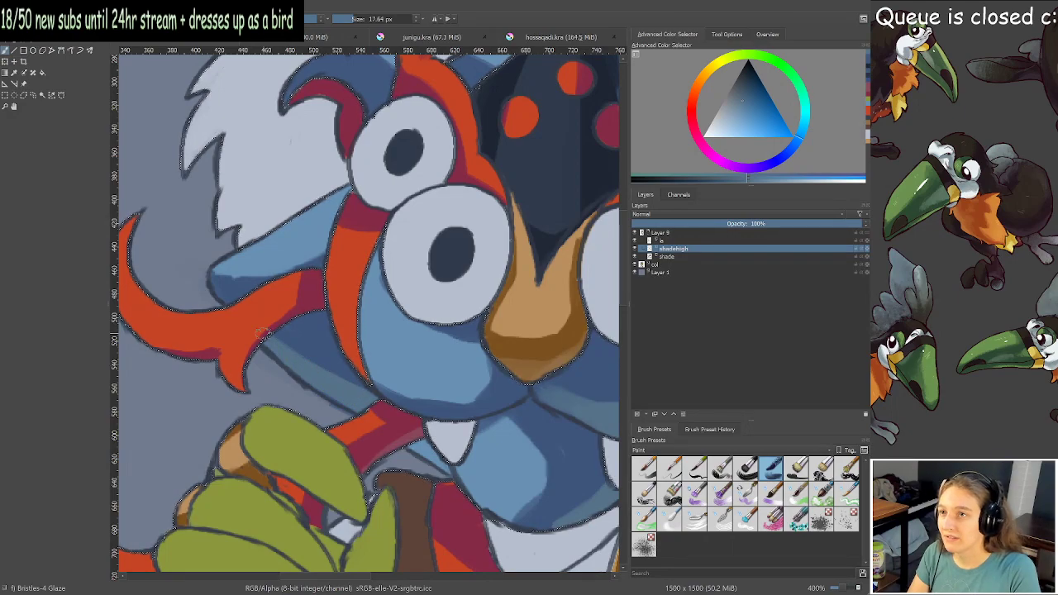
pyautogui.hotkey('ctrl', 's')
pyautogui.scroll(-3, 297, 305)
pyautogui.scroll(2, 304, 311)
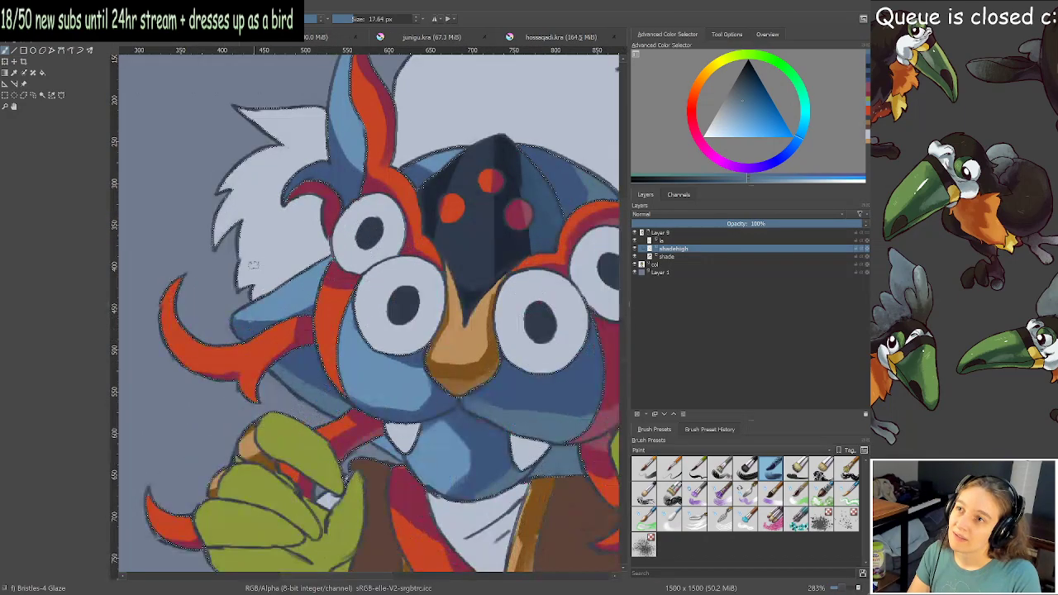
# On the shadehigh layer, glaze muted blue highlights on the ear parts behind the raised hand on the shadowed side.
pyautogui.click(671, 257)
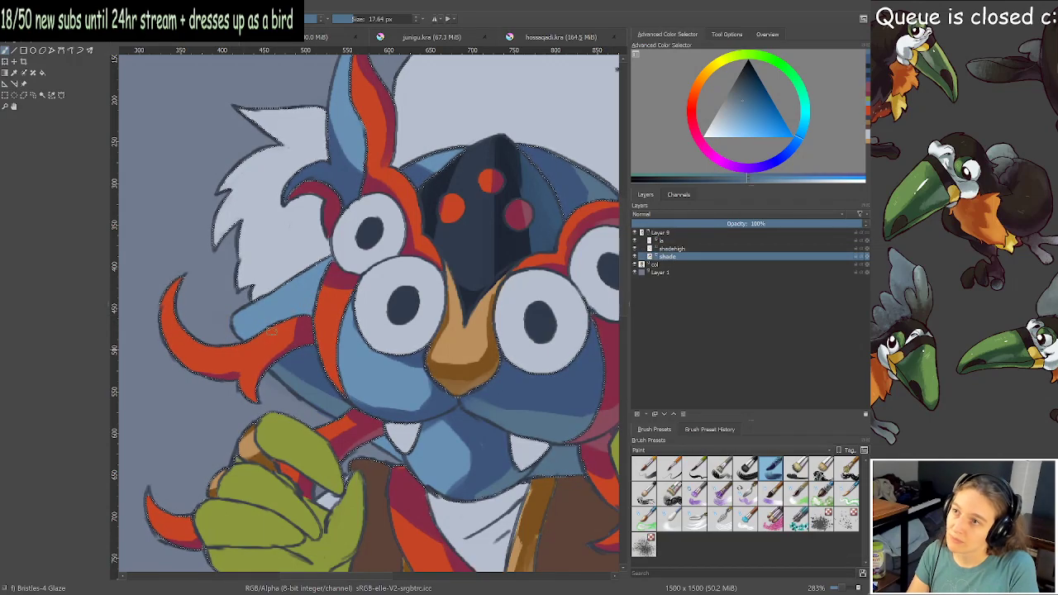
pyautogui.scroll(-3, 289, 345)
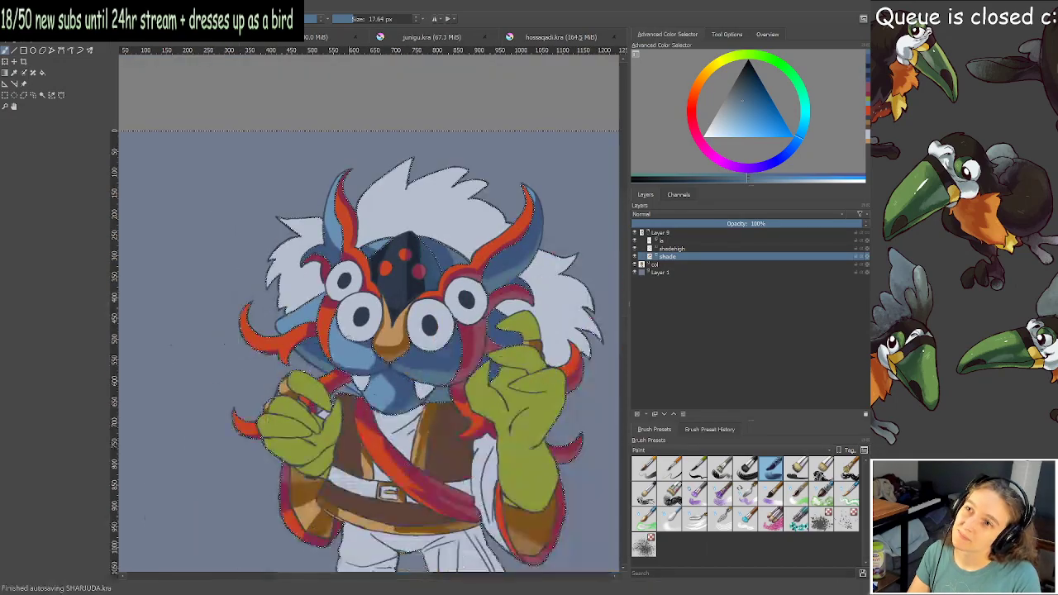
pyautogui.scroll(2, 405, 367)
pyautogui.moveTo(461, 372); pyautogui.dragTo(426, 335)
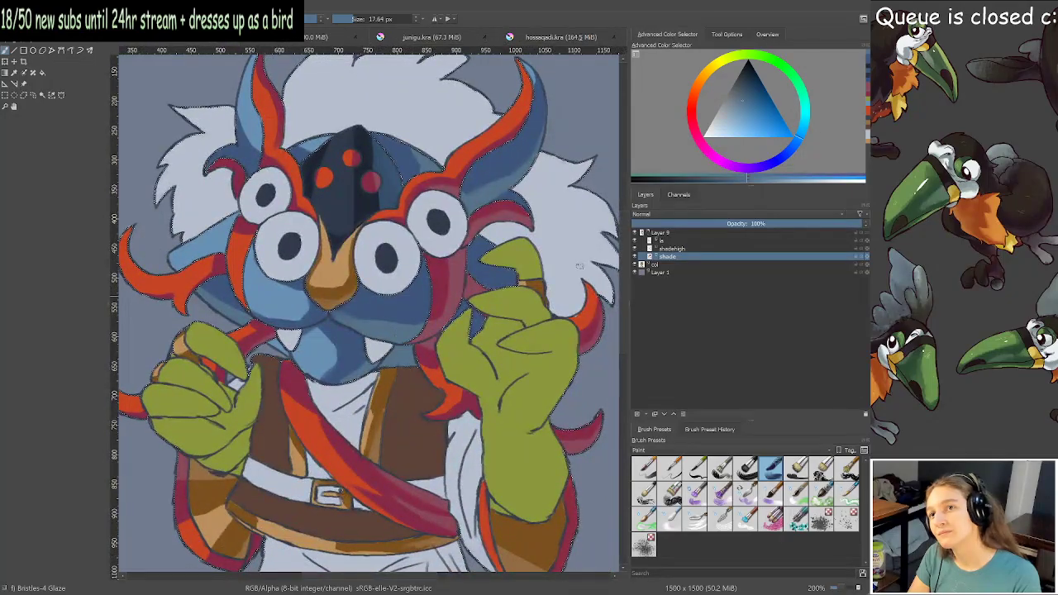
pyautogui.click(673, 249)
pyautogui.moveTo(373, 285); pyautogui.dragTo(335, 320)
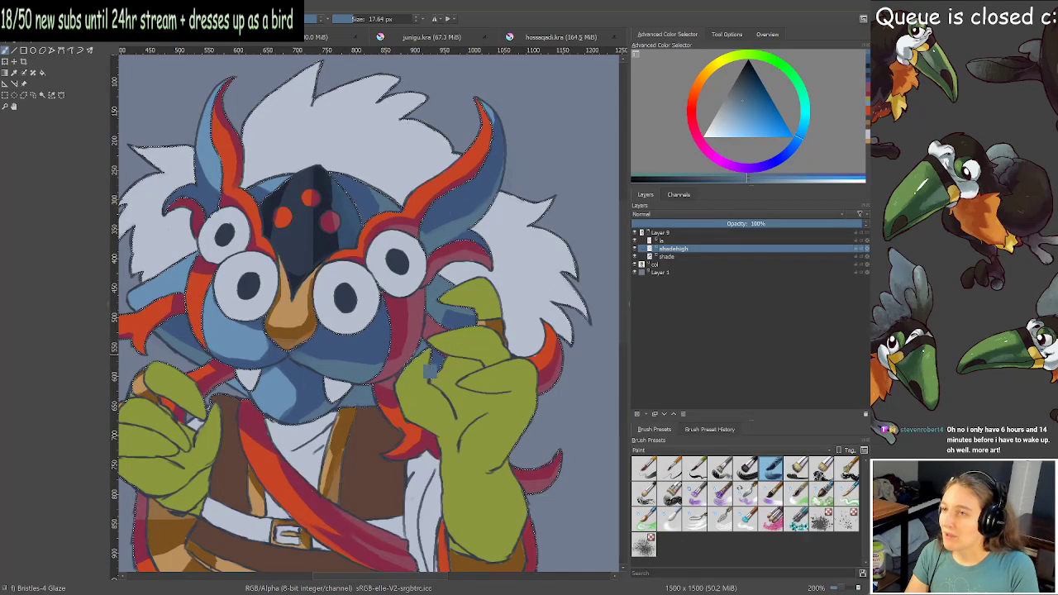
# Review the blue shadows and highlights on the whole figure and close up on the face.
pyautogui.scroll(-2, 425, 313)
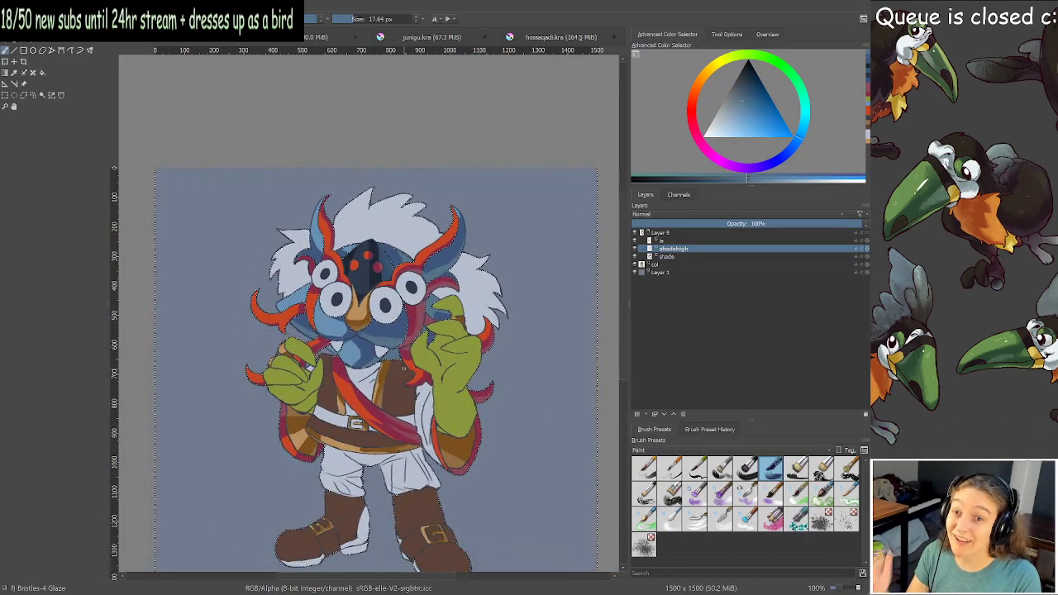
pyautogui.press('+')
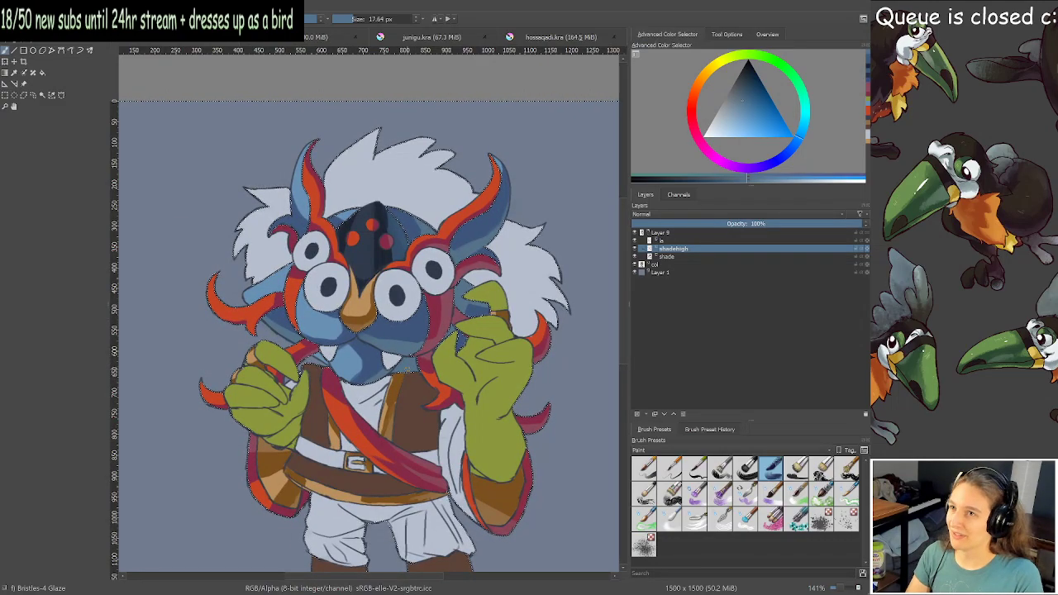
pyautogui.press('+')
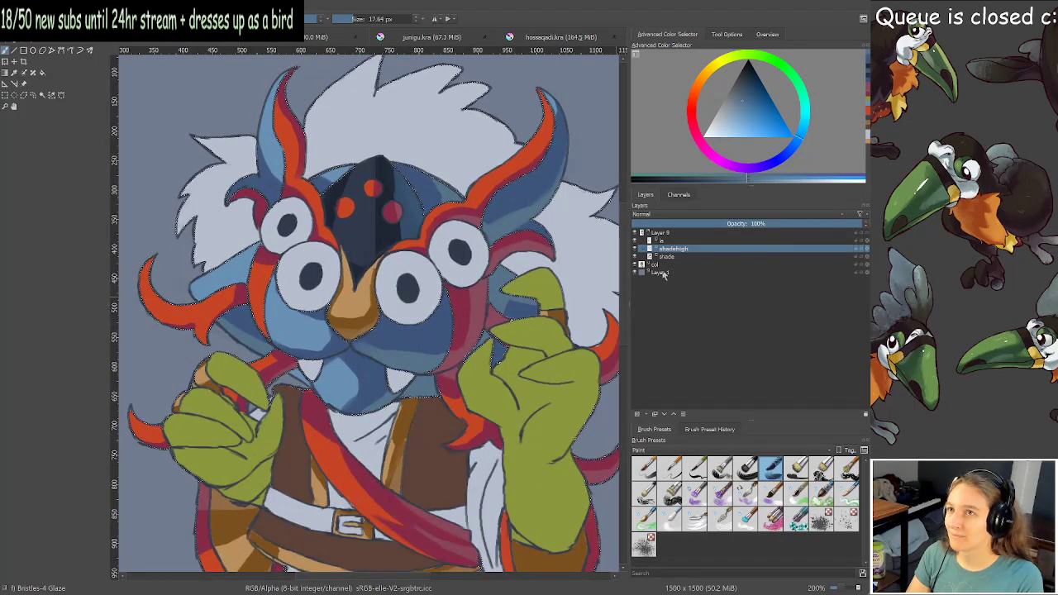
pyautogui.press('+')
pyautogui.click(666, 257)
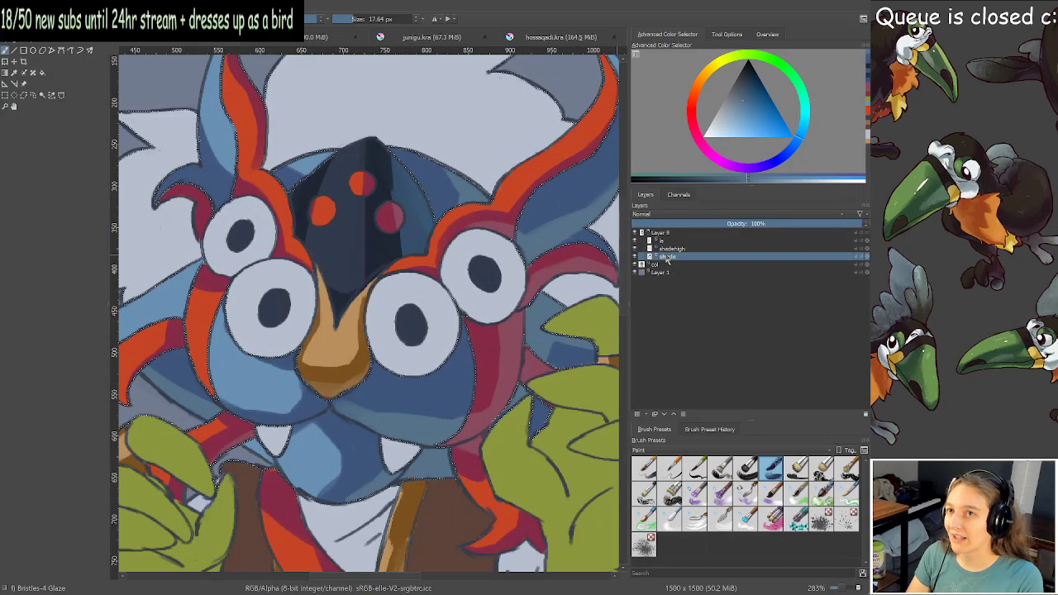
pyautogui.scroll(-2, 441, 339)
pyautogui.scroll(2, 444, 373)
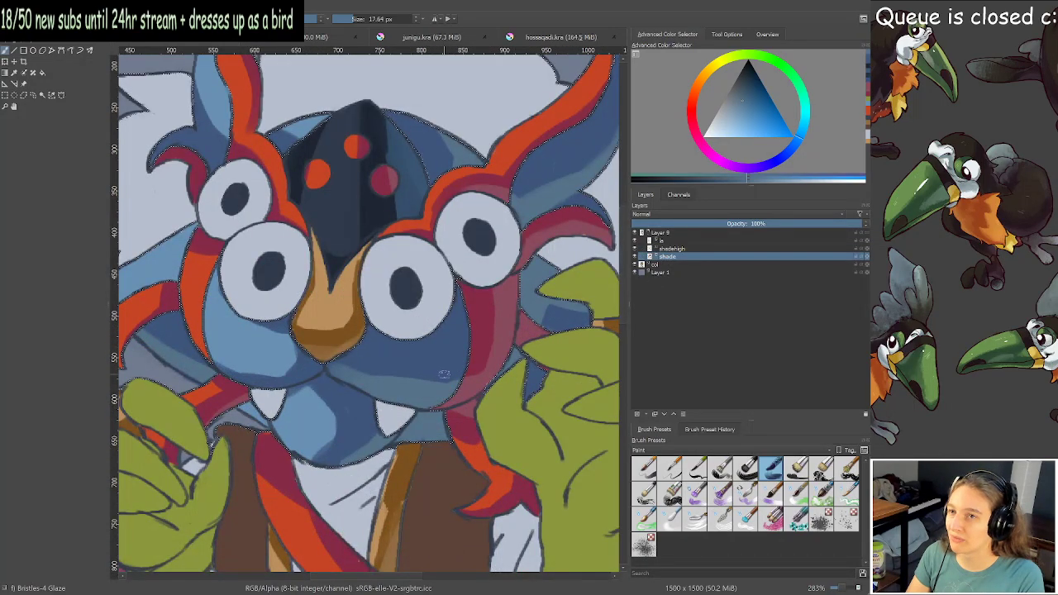
pyautogui.scroll(-2, 444, 374)
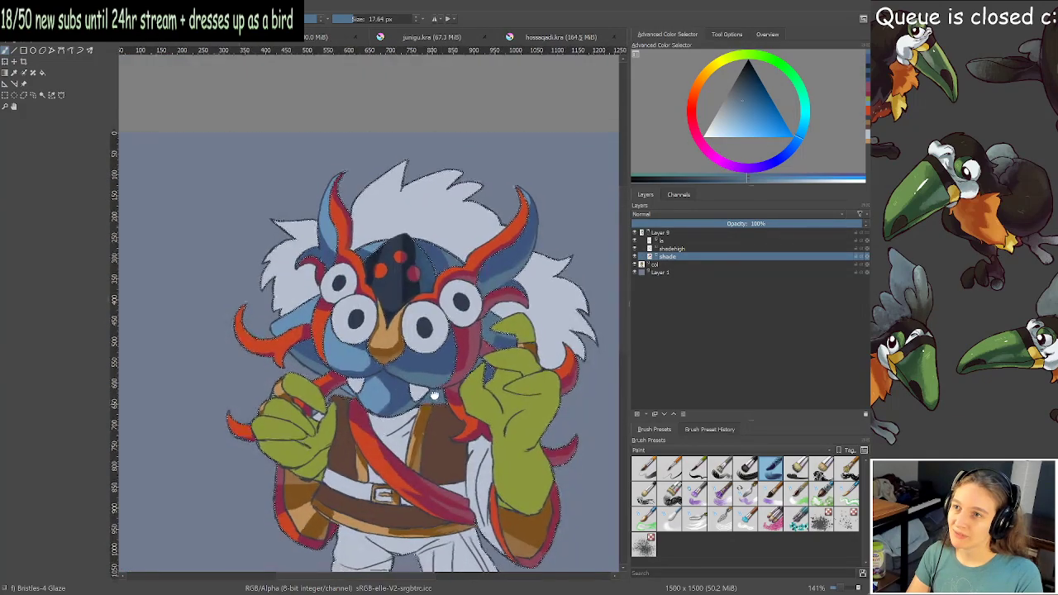
pyautogui.moveTo(432, 399); pyautogui.dragTo(440, 333)
# Sample the vest's brown, clear the selection, hide the shading group, and select the flat brown areas of the vest, hem and boots.
pyautogui.keyDown('ctrl'); pyautogui.click(446, 376); pyautogui.keyUp('ctrl')
pyautogui.hotkey('ctrl', 'shift', 'a')
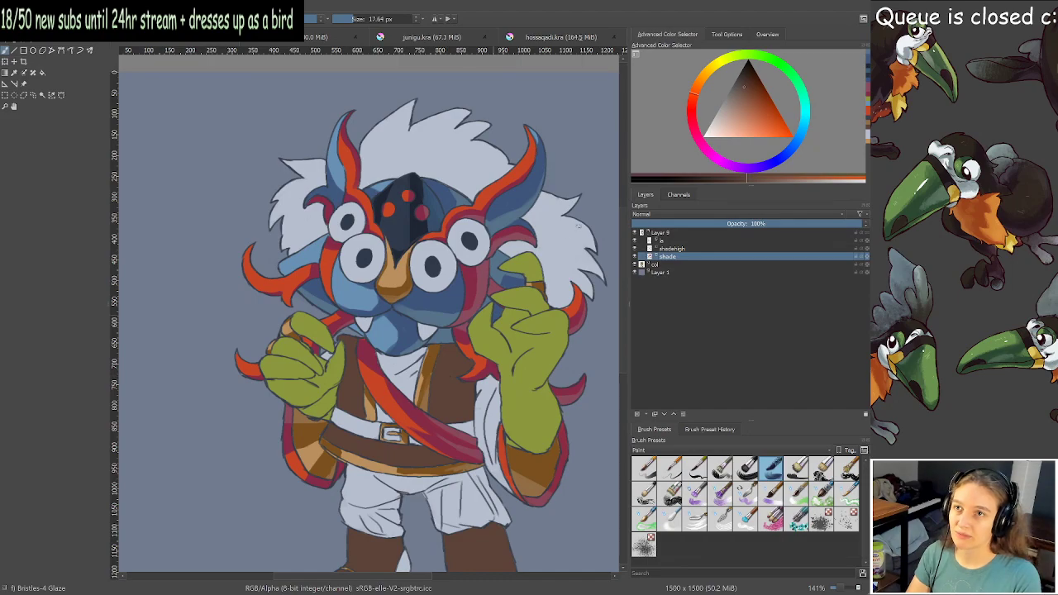
pyautogui.click(634, 232)
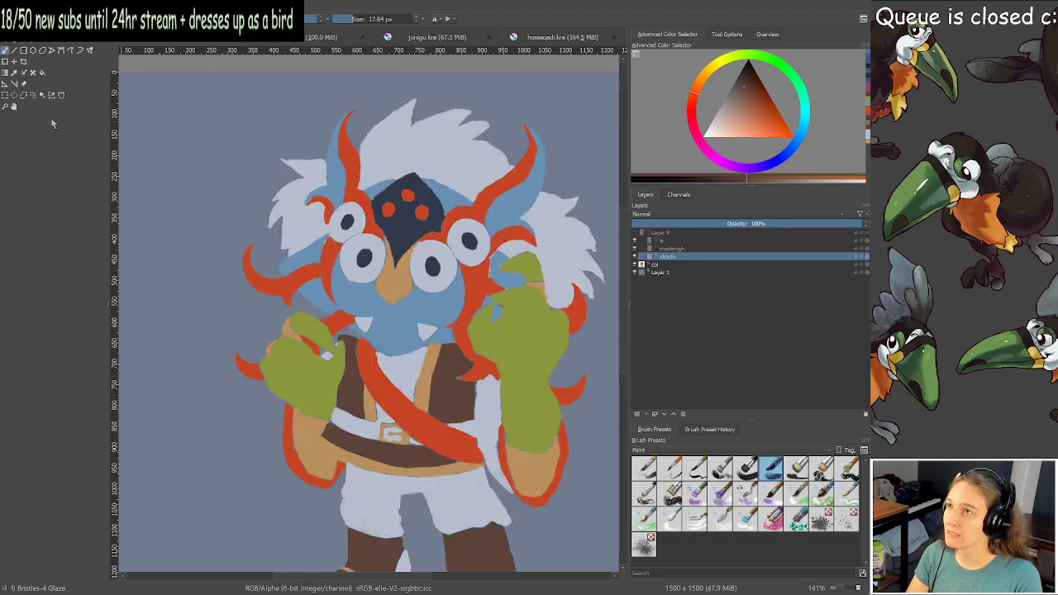
pyautogui.click(42, 96)
pyautogui.scroll(1, 321, 405)
pyautogui.click(360, 401)
pyautogui.keyDown('shift'); pyautogui.click(512, 407); pyautogui.keyUp('shift')
pyautogui.scroll(-2, 514, 415)
pyautogui.moveTo(461, 528); pyautogui.dragTo(411, 365)
pyautogui.scroll(1, 408, 365)
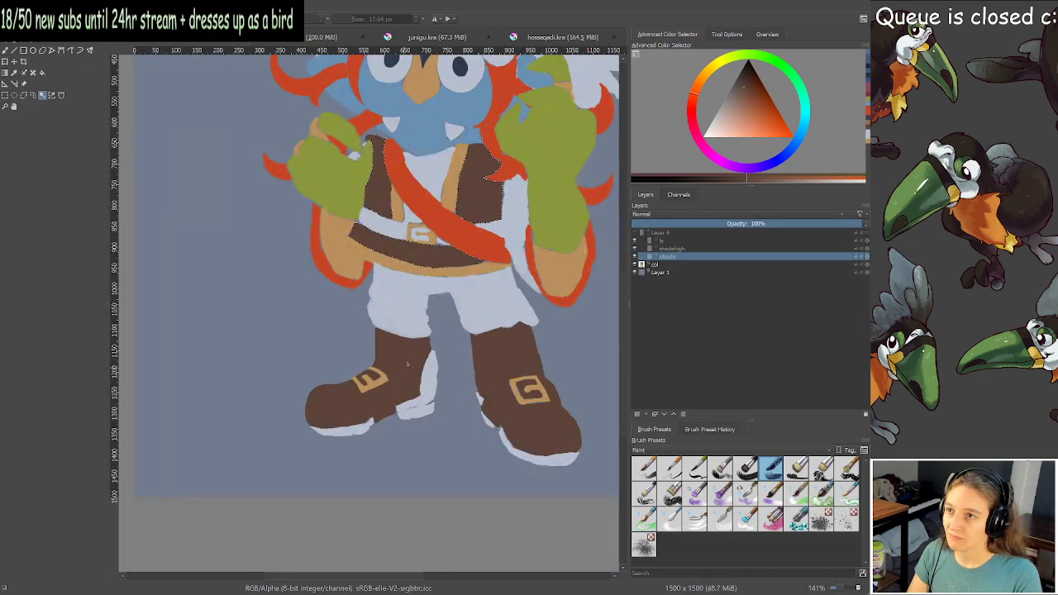
pyautogui.press('b')
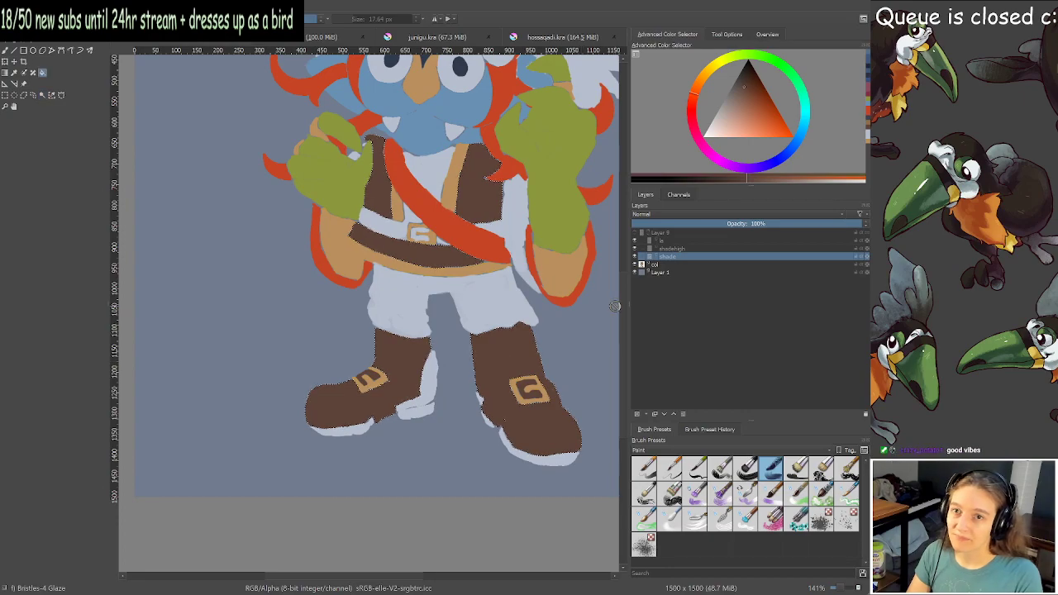
# Show the shading group again and glaze a darker, redder brown shadow on the vest and its lower band at 36.35 px.
pyautogui.click(635, 234)
pyautogui.moveTo(446, 260); pyautogui.dragTo(420, 343)
pyautogui.press('b')
pyautogui.scroll(1, 422, 299)
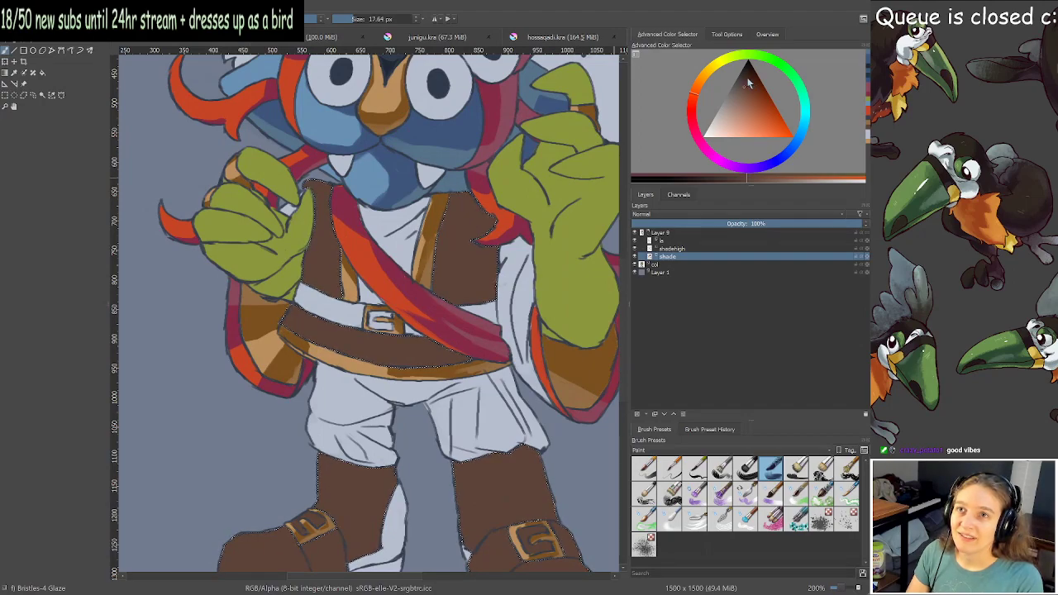
pyautogui.click(749, 83)
pyautogui.click(692, 104)
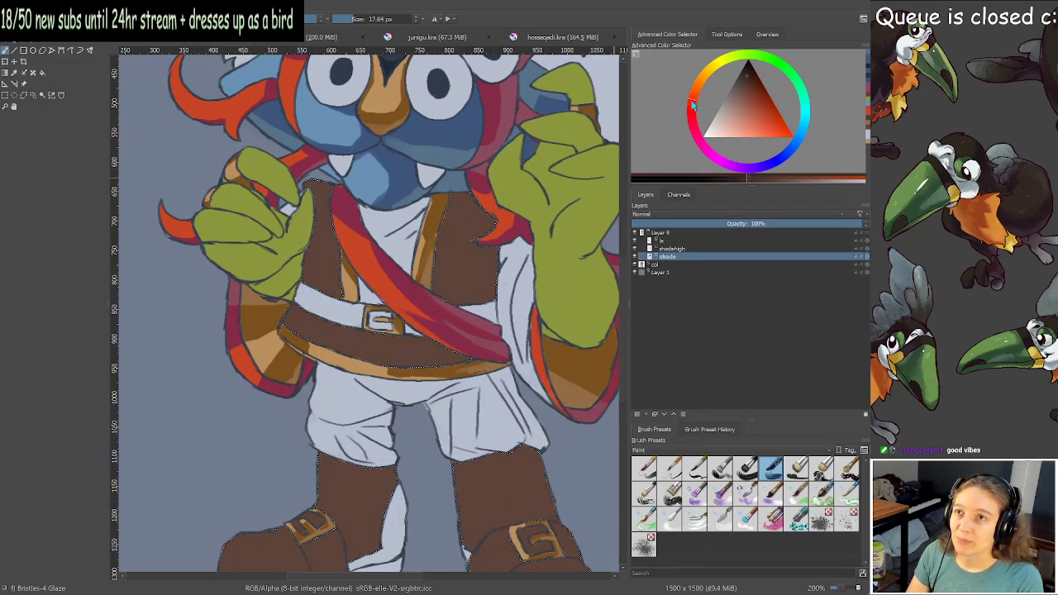
pyautogui.moveTo(367, 223); pyautogui.dragTo(345, 282)
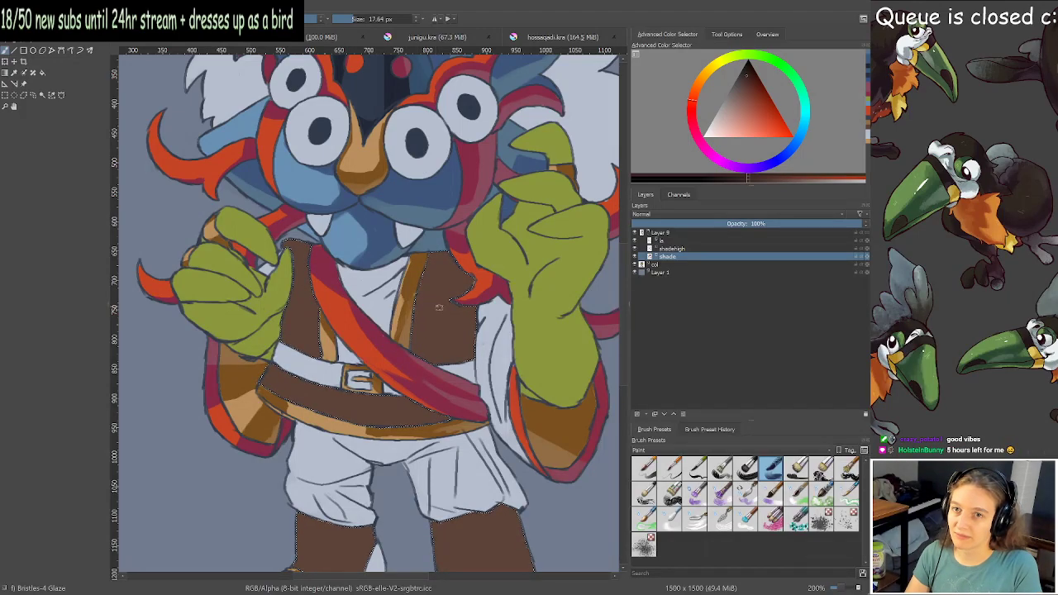
pyautogui.moveTo(449, 319); pyautogui.dragTo(456, 318)
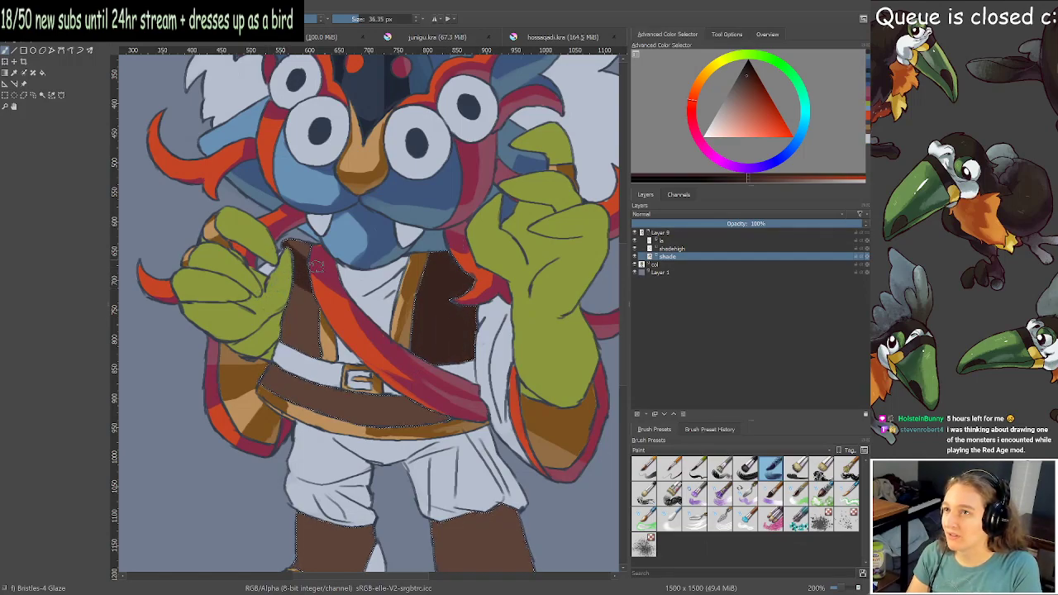
pyautogui.moveTo(312, 243); pyautogui.dragTo(328, 297)
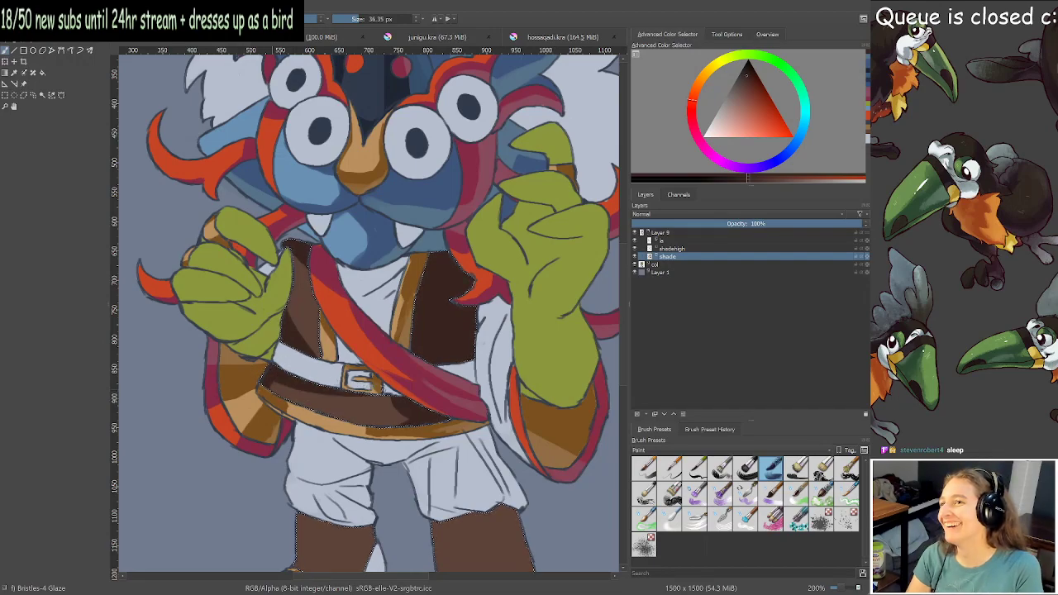
# Glaze dark brown shadows on the sideways-pointing boot's shaft, strap and lower toe edge, using brush sizes of 36.35, 11.62 and 26.07 px.
pyautogui.scroll(-1, 371, 380)
pyautogui.moveTo(364, 516); pyautogui.dragTo(362, 415)
pyautogui.scroll(1, 362, 416)
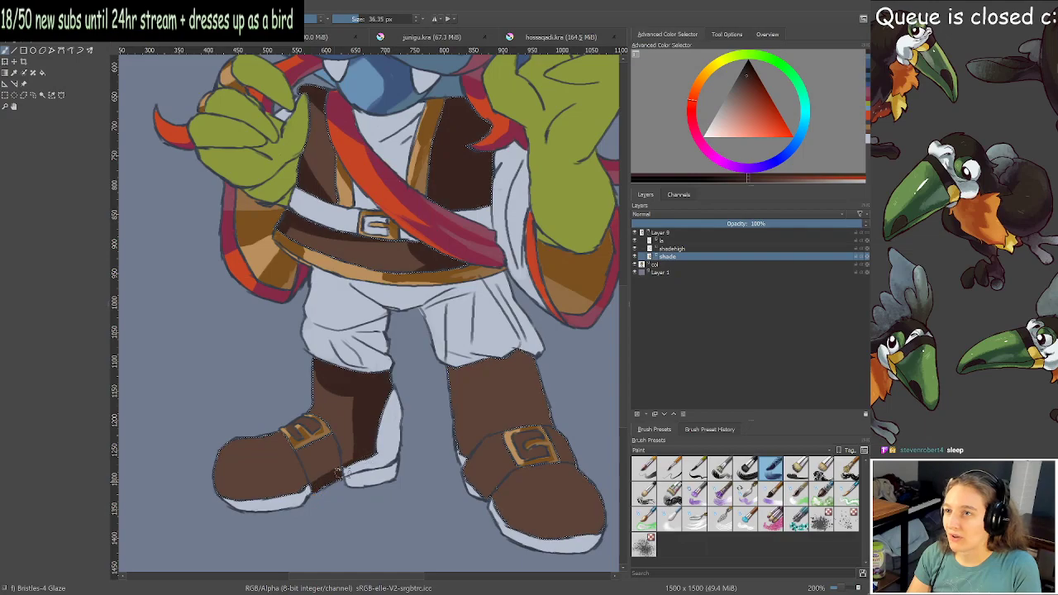
pyautogui.moveTo(331, 427)
pyautogui.keyDown('shift'); pyautogui.mouseDown()
pyautogui.moveTo(317, 433)
pyautogui.moveTo(321, 481)
pyautogui.mouseUp(); pyautogui.keyUp('shift')
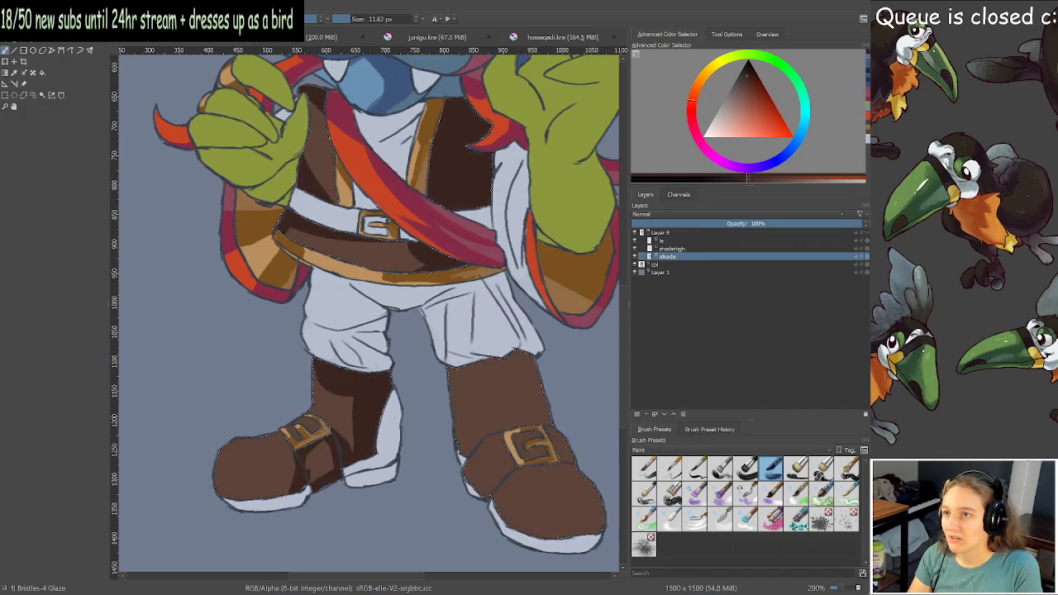
pyautogui.moveTo(234, 495)
pyautogui.mouseDown()
pyautogui.moveTo(216, 491)
pyautogui.moveTo(264, 495)
pyautogui.mouseUp()
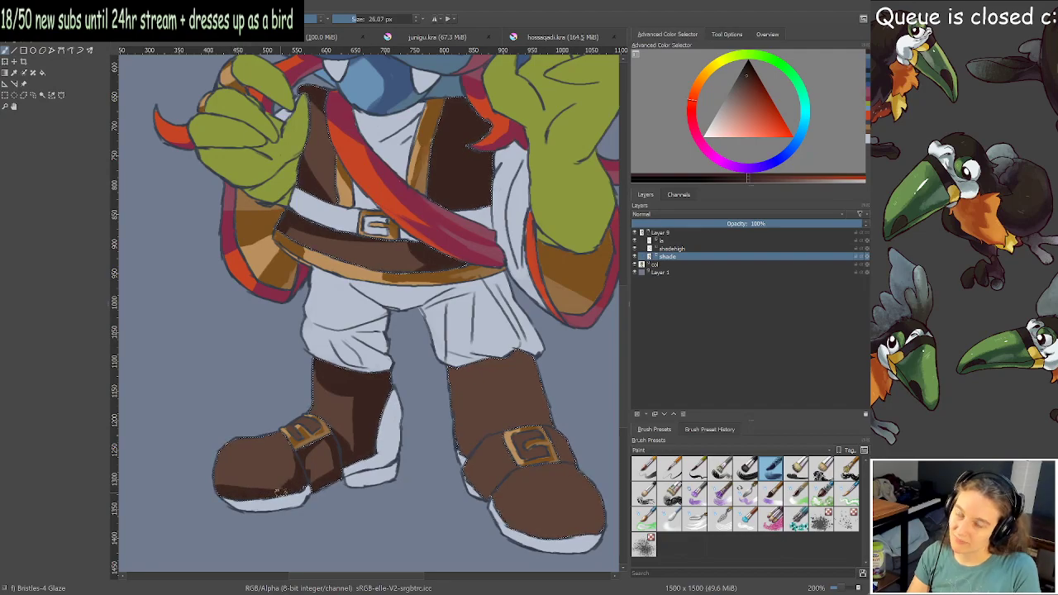
# Hide the shading group, inspect the brown selection around the front-facing boot, and show the group again.
pyautogui.click(634, 233)
pyautogui.click(43, 96)
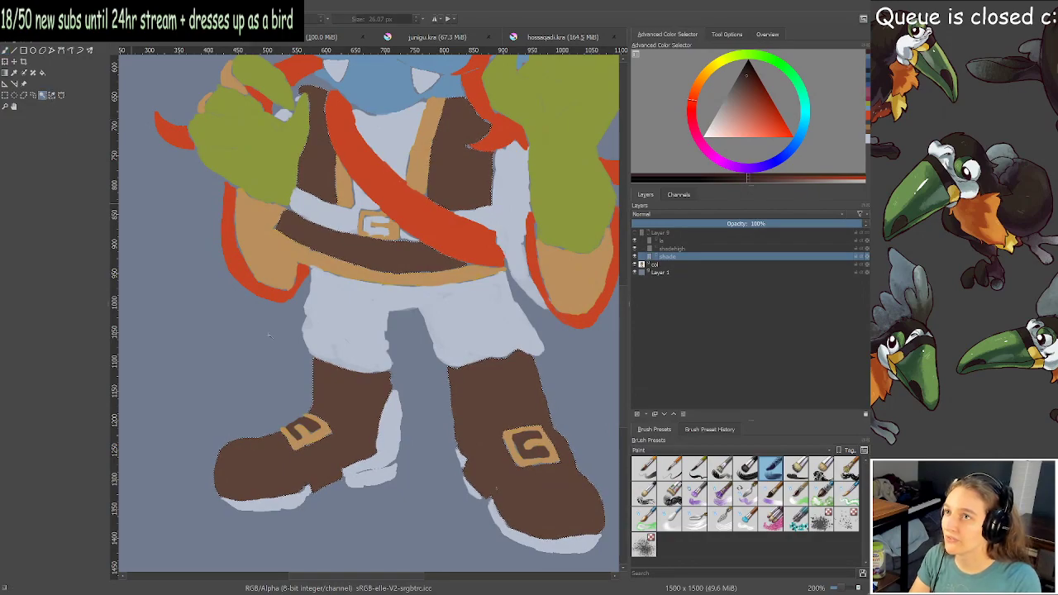
pyautogui.scroll(2, 335, 416)
pyautogui.moveTo(481, 390); pyautogui.dragTo(227, 296)
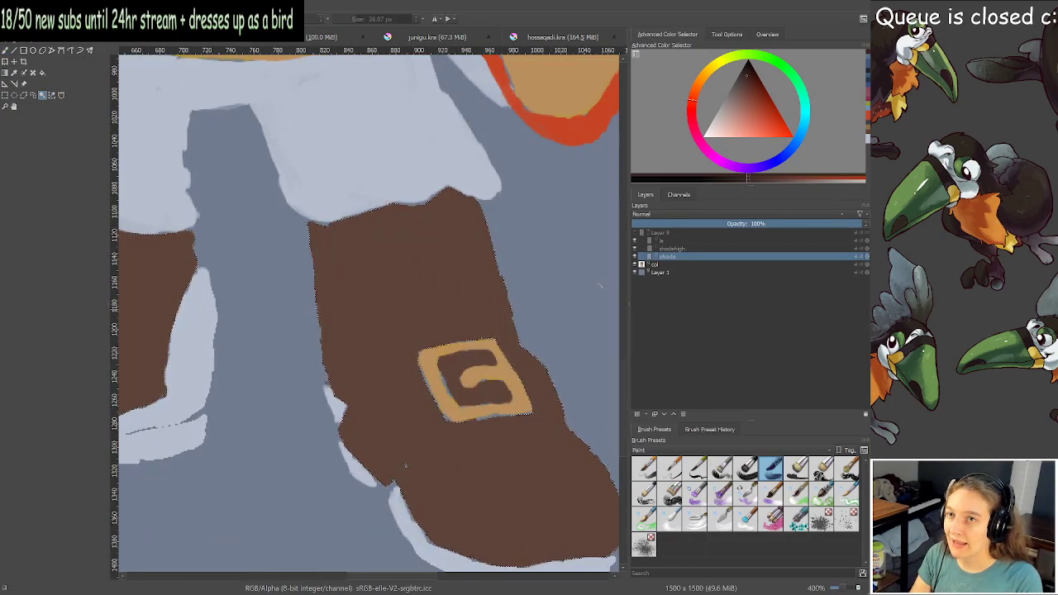
pyautogui.click(635, 235)
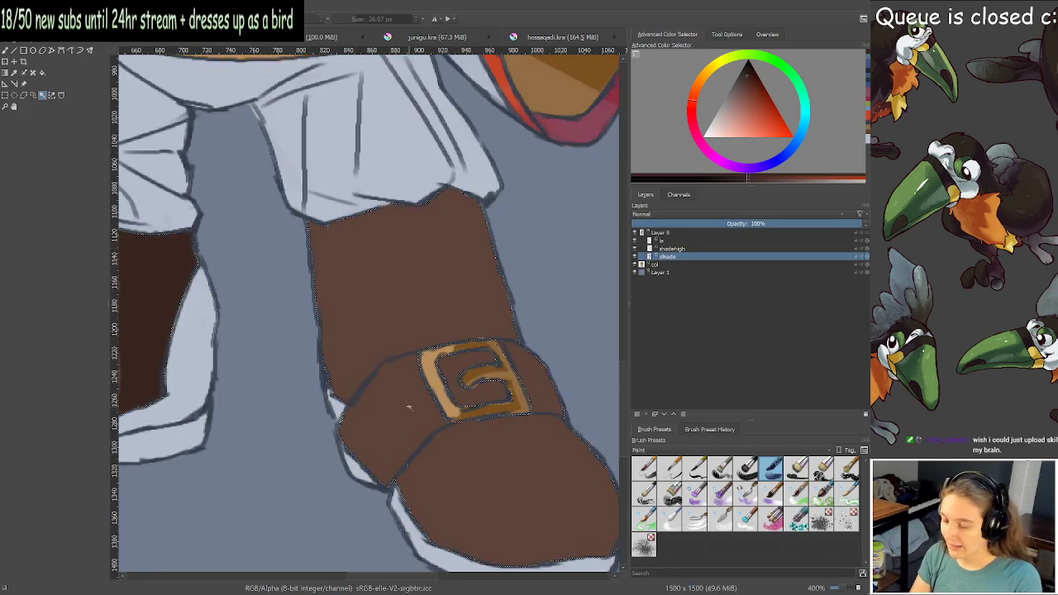
# Glaze dark brown shadows on the front-facing boot's shaft, strap and toe at a brush size of 26.07 px.
pyautogui.press('b')
pyautogui.scroll(-2, 370, 411)
pyautogui.moveTo(370, 410); pyautogui.dragTo(321, 422)
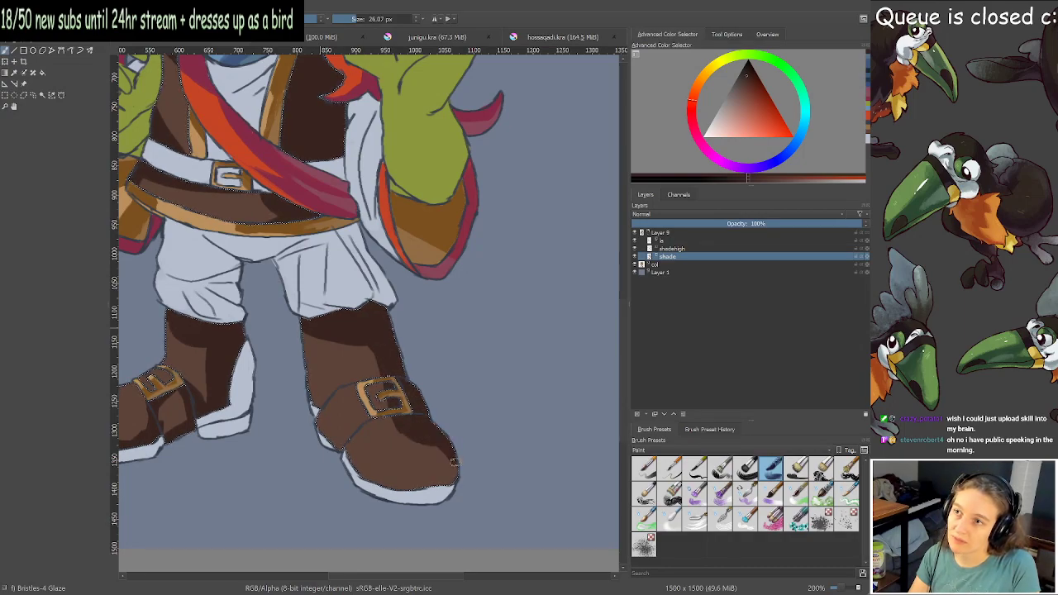
pyautogui.moveTo(378, 474)
pyautogui.mouseDown()
pyautogui.moveTo(408, 464)
pyautogui.moveTo(405, 491)
pyautogui.moveTo(447, 476)
pyautogui.moveTo(428, 450)
pyautogui.moveTo(435, 445)
pyautogui.moveTo(418, 473)
pyautogui.mouseUp()
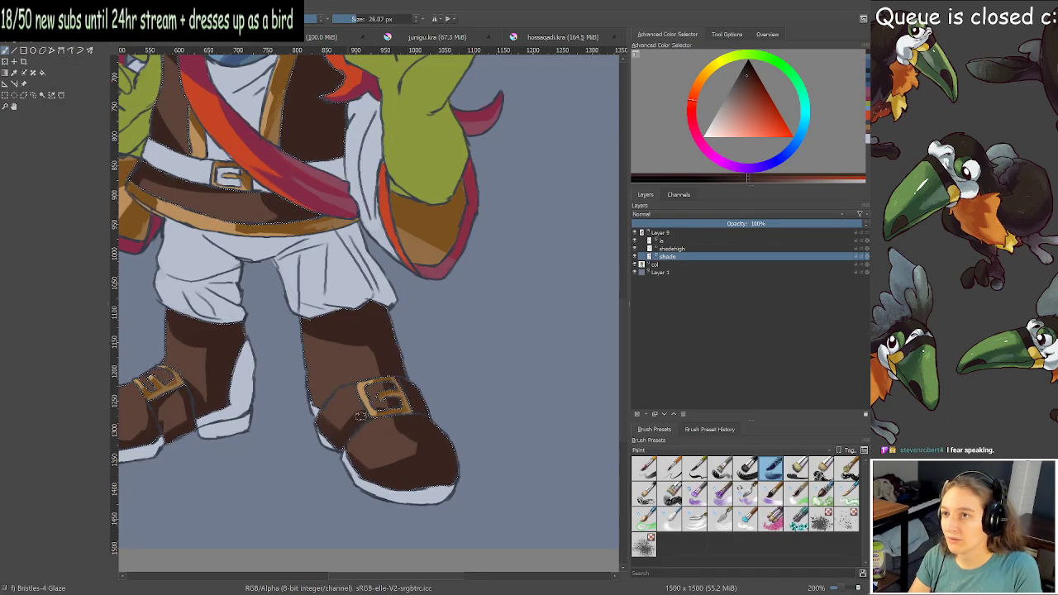
pyautogui.scroll(2, 354, 377)
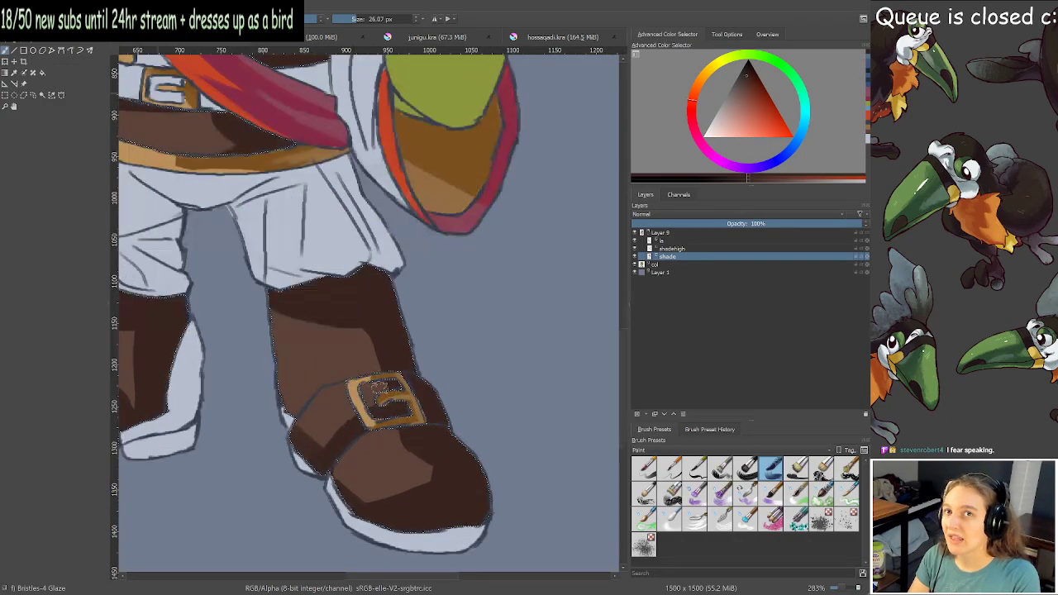
# Refine the front-facing boot's shadows above the strap and on the shaft with 18.80 and 18.75 px brushes, and save the file.
pyautogui.moveTo(280, 416); pyautogui.dragTo(281, 430)
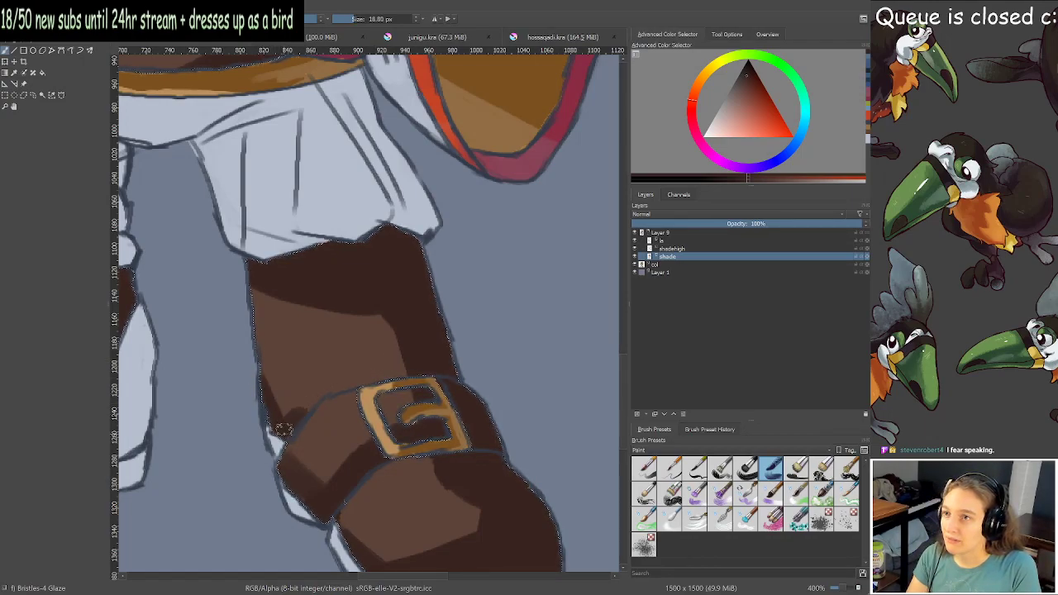
pyautogui.press('[')
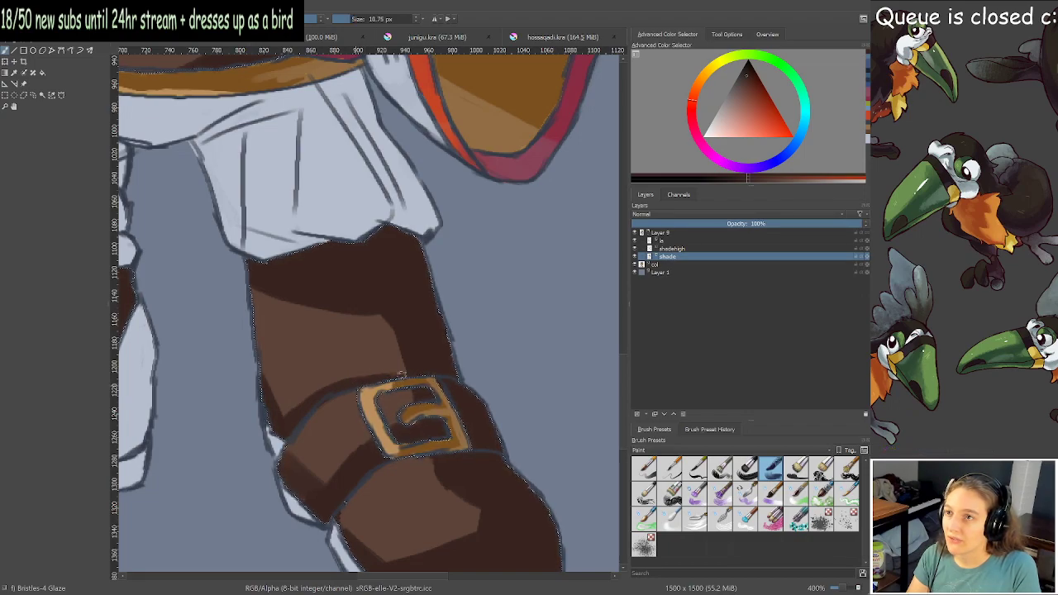
pyautogui.hotkey('ctrl', 's')
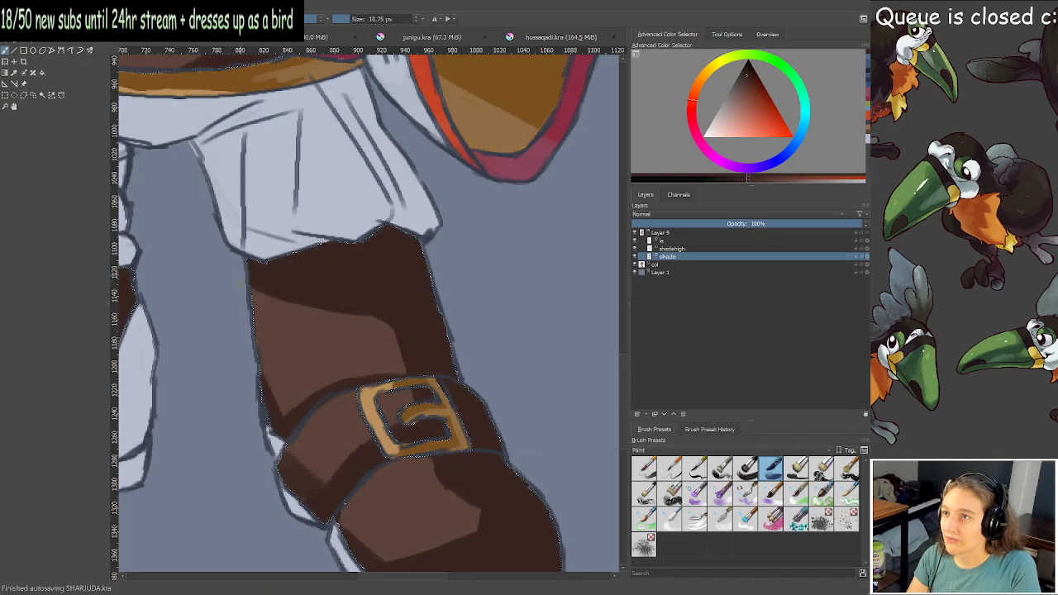
pyautogui.moveTo(254, 284)
pyautogui.mouseDown()
pyautogui.moveTo(257, 360)
pyautogui.moveTo(402, 341)
pyautogui.mouseUp()
pyautogui.hotkey('ctrl', 's')
# Extend the dark brown shadows on the sideways-pointing boot's shaft, strap and toe at a brush size of 16.30 px.
pyautogui.scroll(-2, 250, 326)
pyautogui.scroll(1, 306, 362)
pyautogui.moveTo(299, 362); pyautogui.dragTo(363, 362)
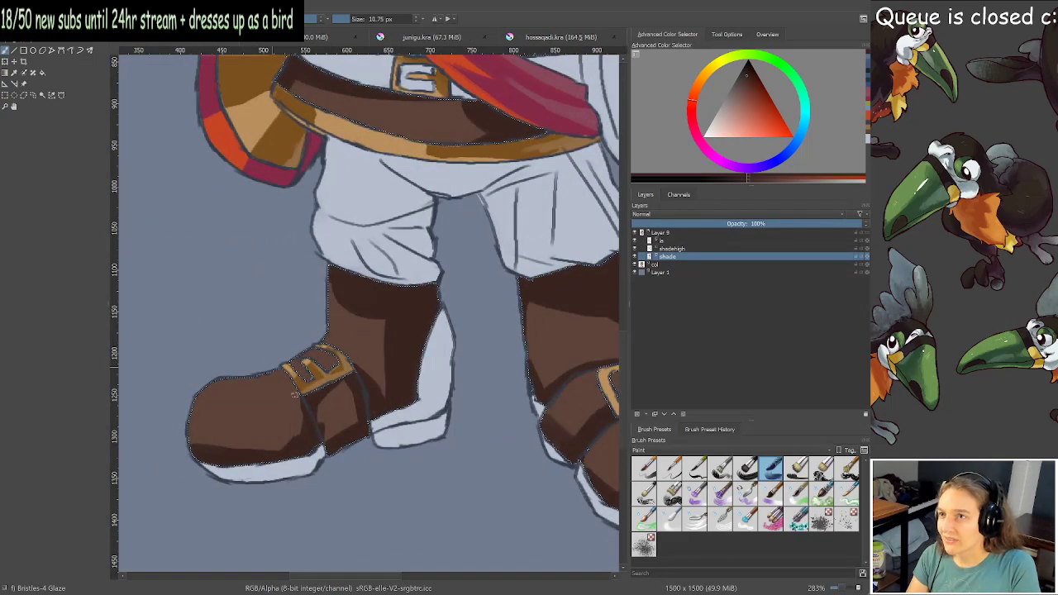
pyautogui.moveTo(319, 413)
pyautogui.keyDown('shift'); pyautogui.mouseDown()
pyautogui.moveTo(323, 437)
pyautogui.moveTo(345, 387)
pyautogui.mouseUp(); pyautogui.keyUp('shift')
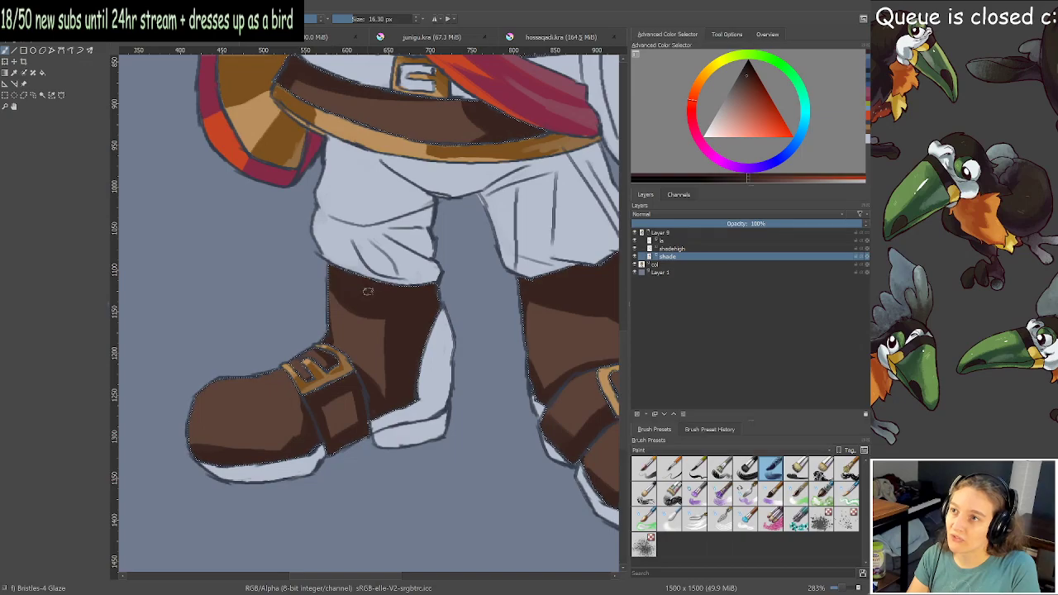
pyautogui.moveTo(381, 334); pyautogui.dragTo(392, 333)
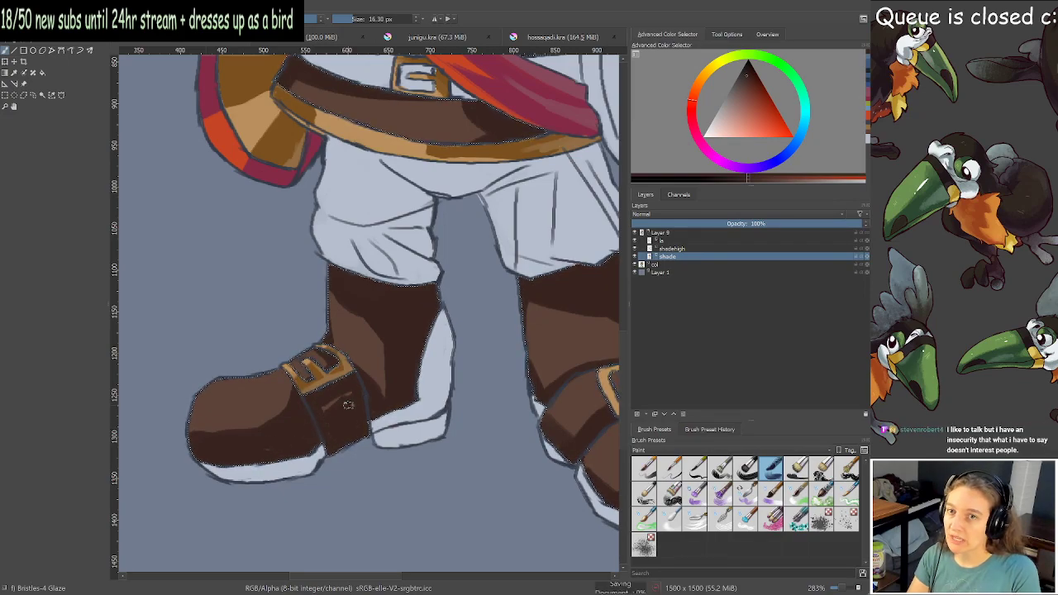
pyautogui.scroll(-1, 343, 390)
pyautogui.moveTo(439, 372); pyautogui.dragTo(313, 371)
pyautogui.scroll(3, 312, 371)
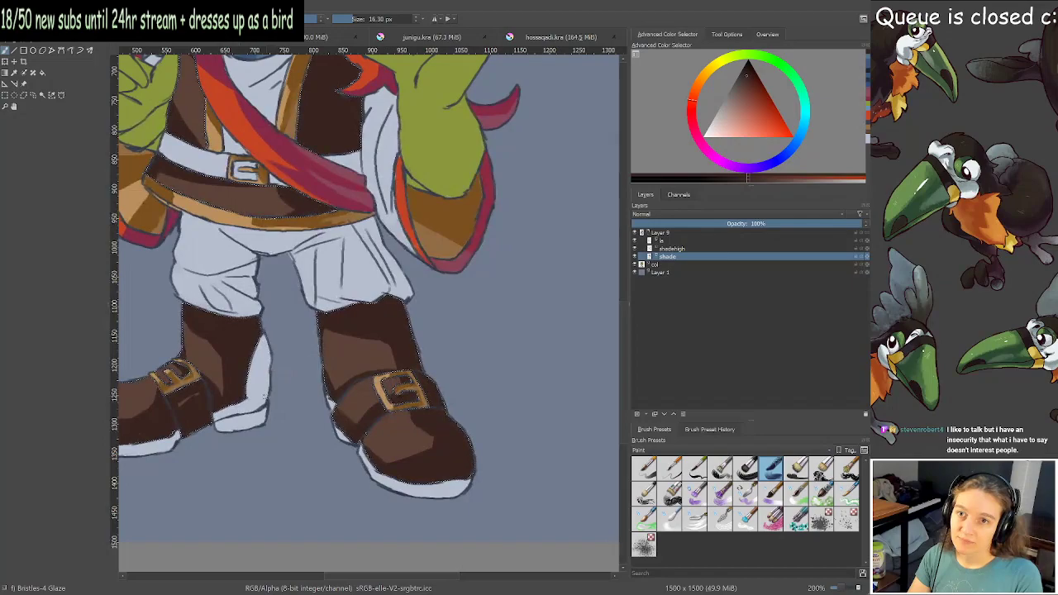
pyautogui.scroll(-2, 416, 348)
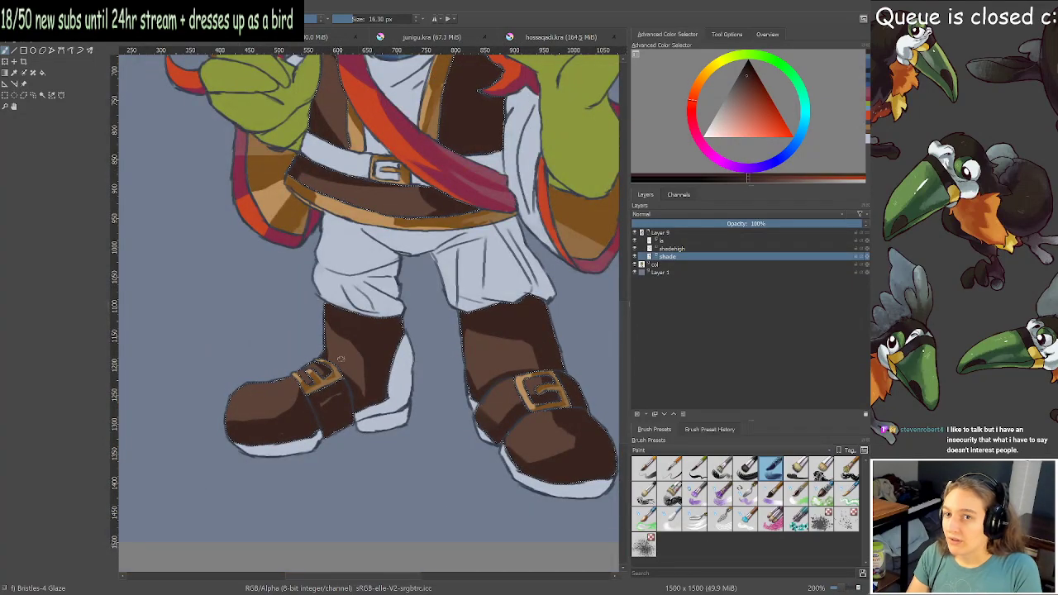
pyautogui.scroll(2, 358, 360)
pyautogui.moveTo(432, 387)
pyautogui.mouseDown()
pyautogui.moveTo(479, 405)
pyautogui.moveTo(487, 438)
pyautogui.mouseUp()
pyautogui.moveTo(496, 374)
pyautogui.mouseDown()
pyautogui.moveTo(472, 413)
pyautogui.moveTo(484, 414)
pyautogui.moveTo(496, 388)
pyautogui.moveTo(488, 392)
pyautogui.moveTo(486, 348)
pyautogui.mouseUp()
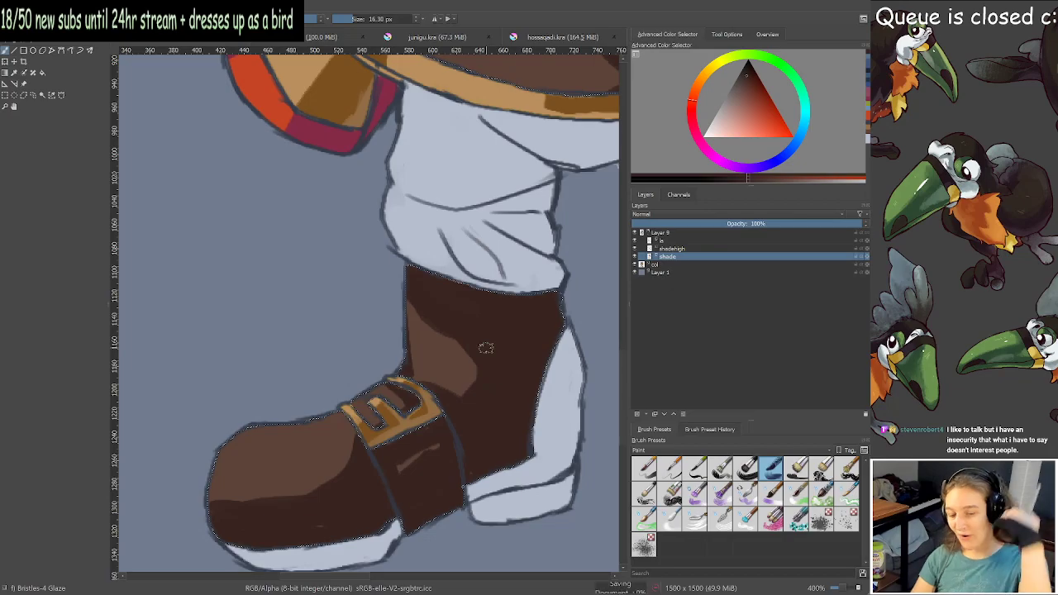
# On the shadehigh layer, choose a more orange dark brown and glaze muted highlights into the vest's shadow.
pyautogui.scroll(-3, 486, 344)
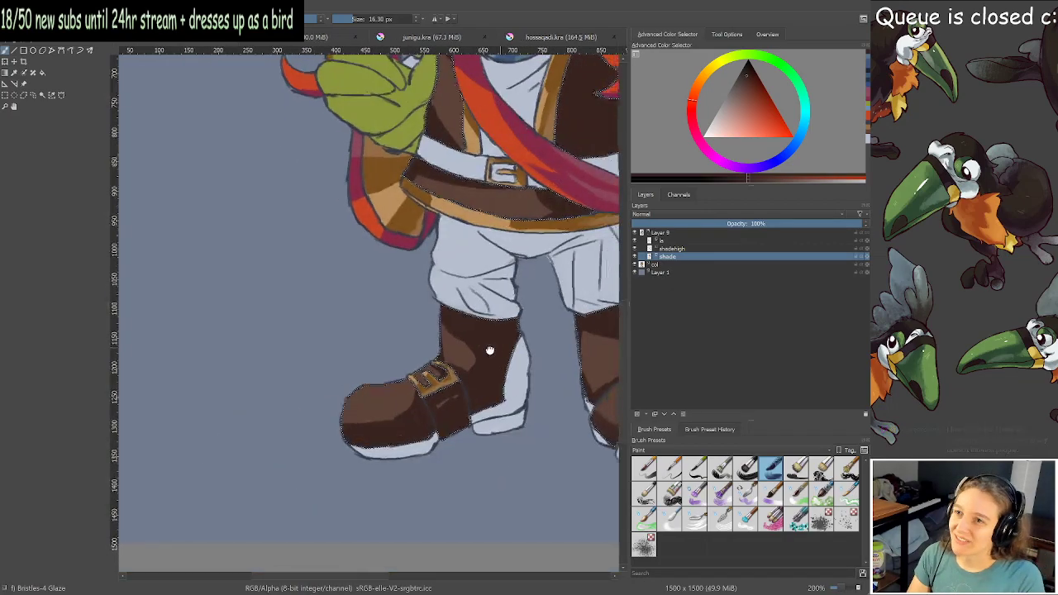
pyautogui.moveTo(436, 148); pyautogui.dragTo(456, 400)
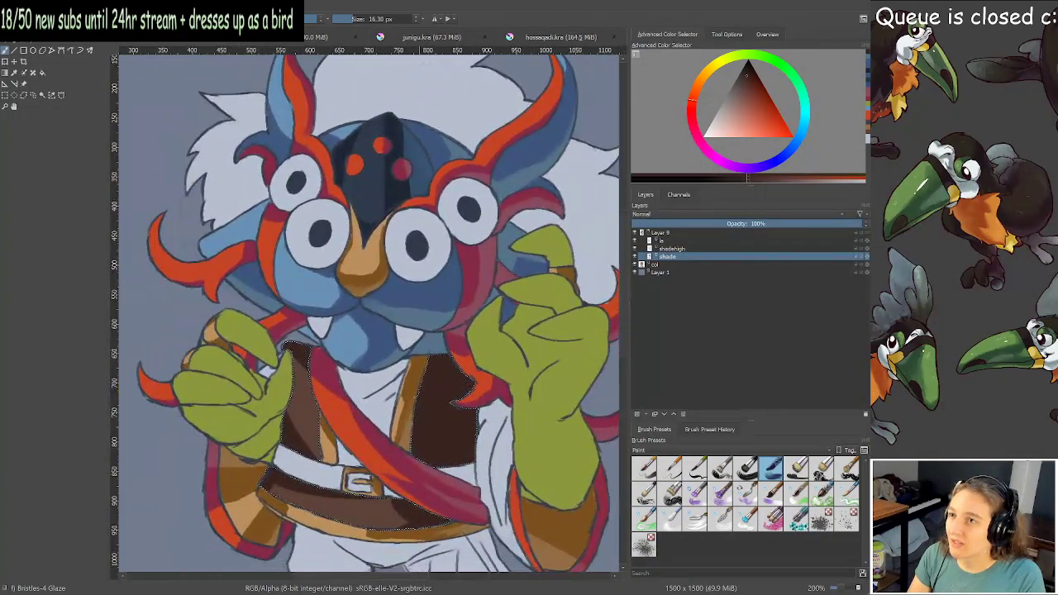
pyautogui.scroll(2, 407, 428)
pyautogui.scroll(-1, 463, 413)
pyautogui.moveTo(520, 238); pyautogui.dragTo(485, 296)
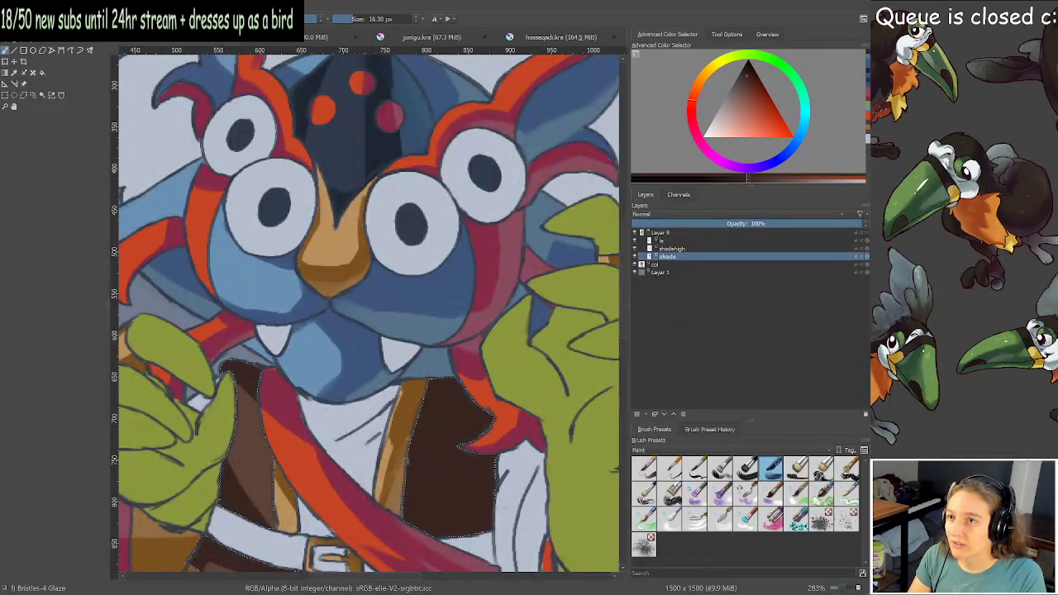
pyautogui.click(673, 248)
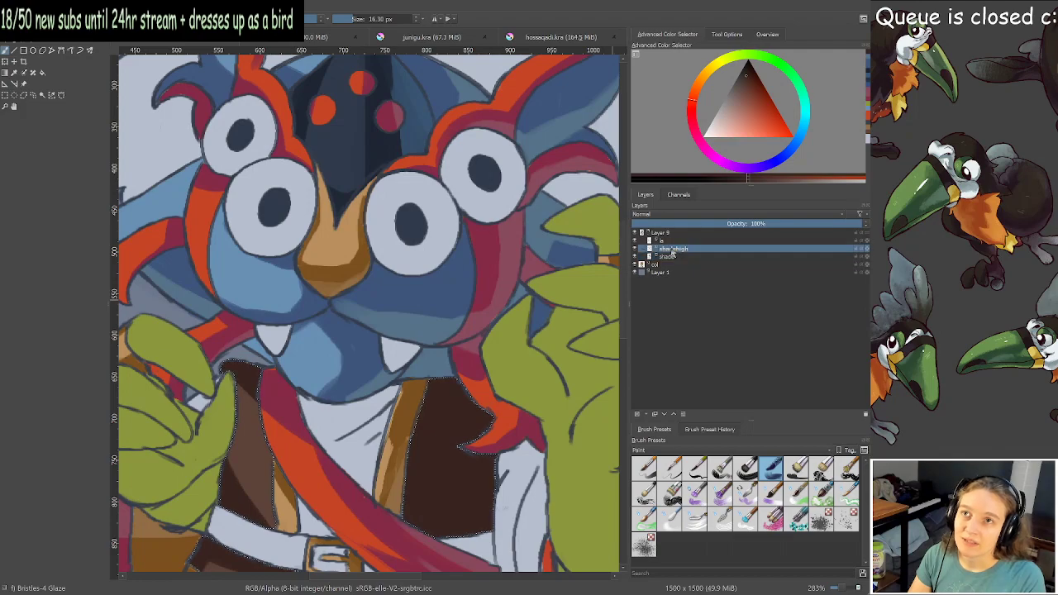
pyautogui.click(695, 94)
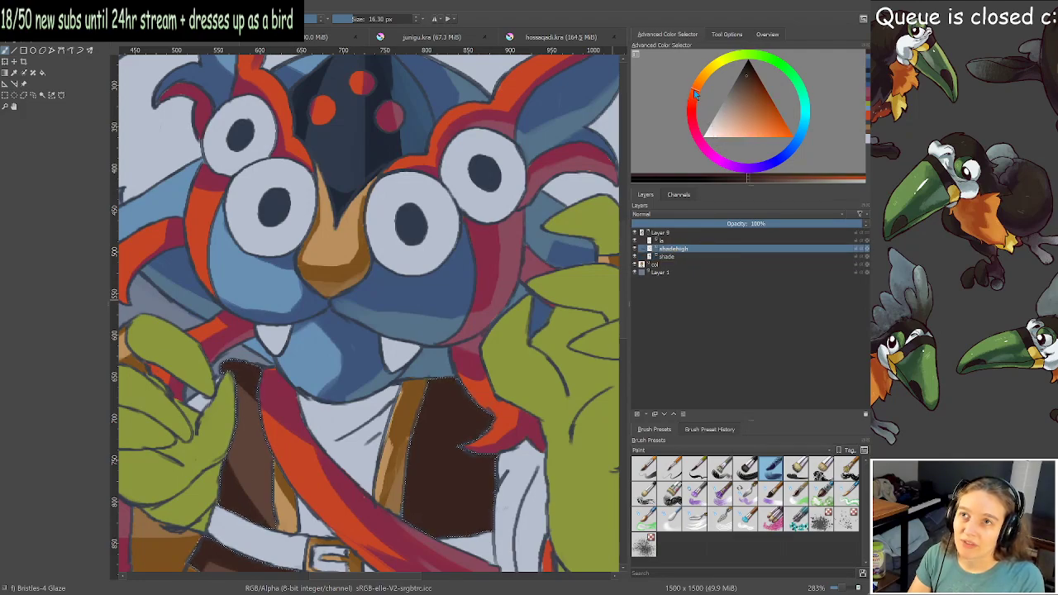
pyautogui.click(747, 91)
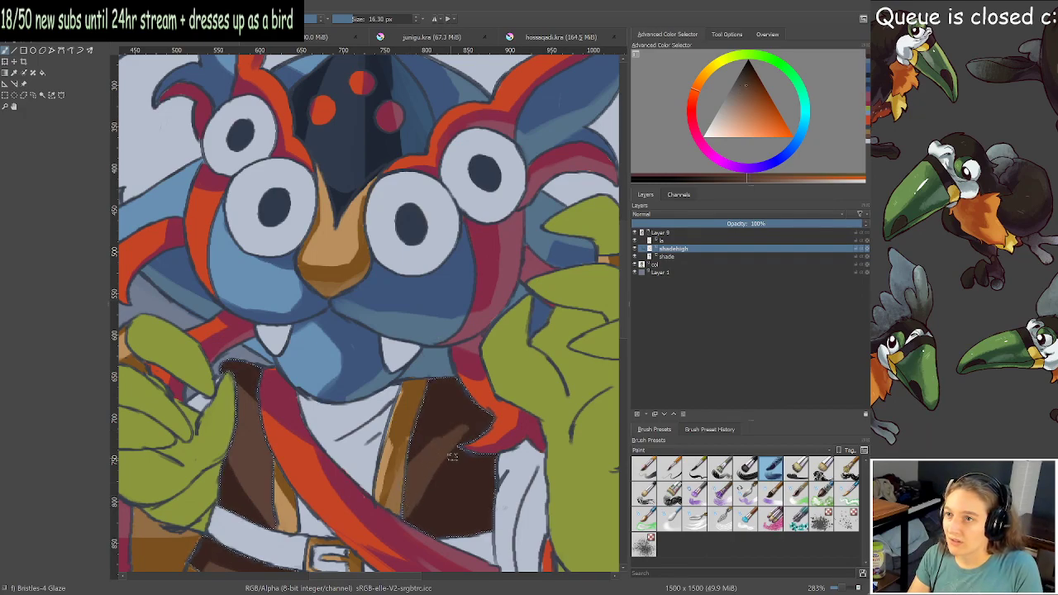
pyautogui.click(747, 83)
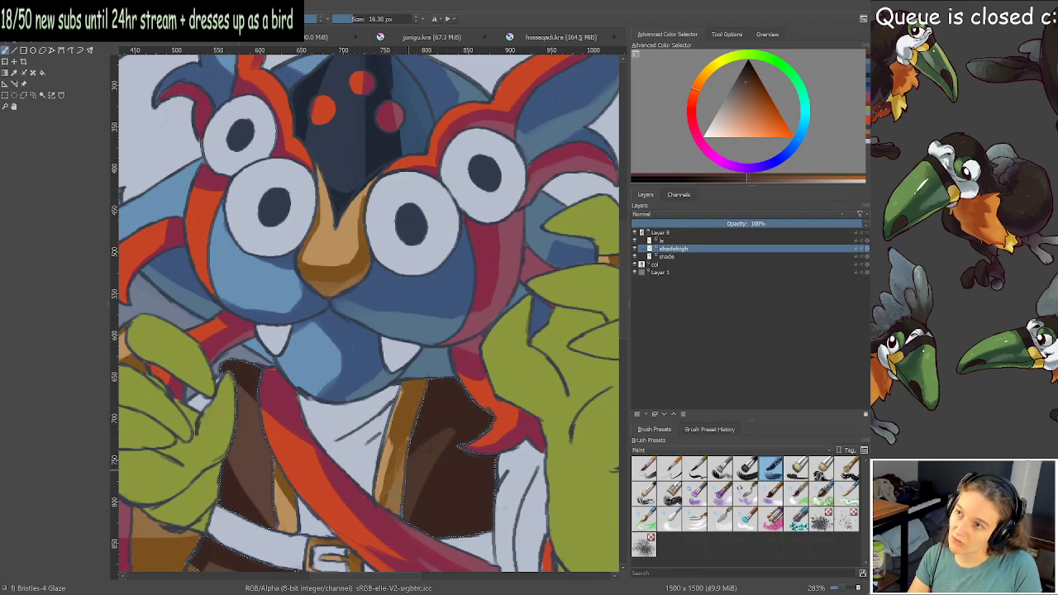
pyautogui.moveTo(507, 470); pyautogui.dragTo(477, 517)
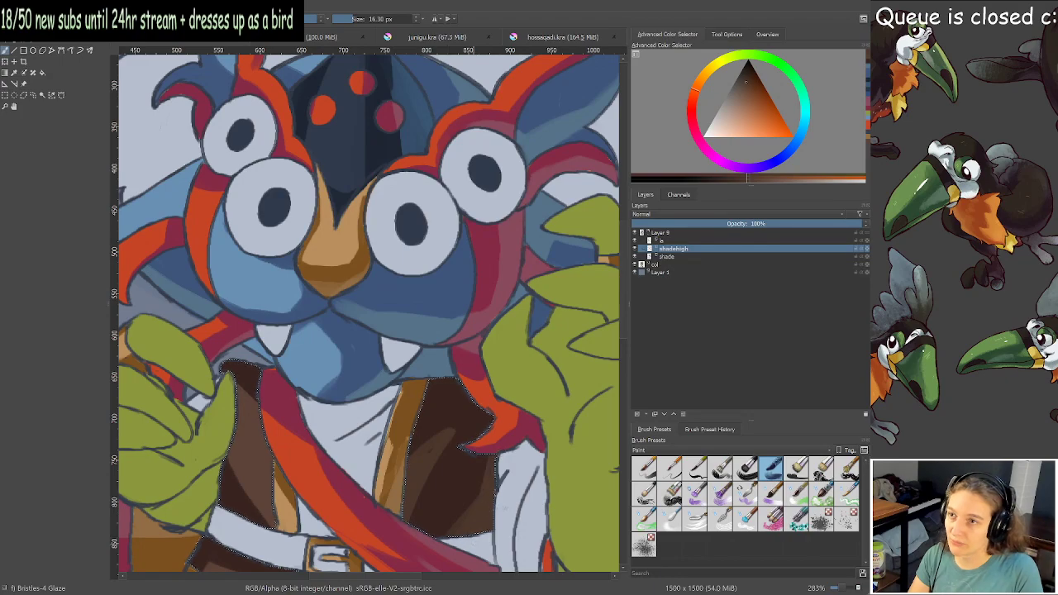
# Glaze muted brown highlights into the shadows on the sideways-pointing boot's shaft and strap.
pyautogui.scroll(-5, 363, 310)
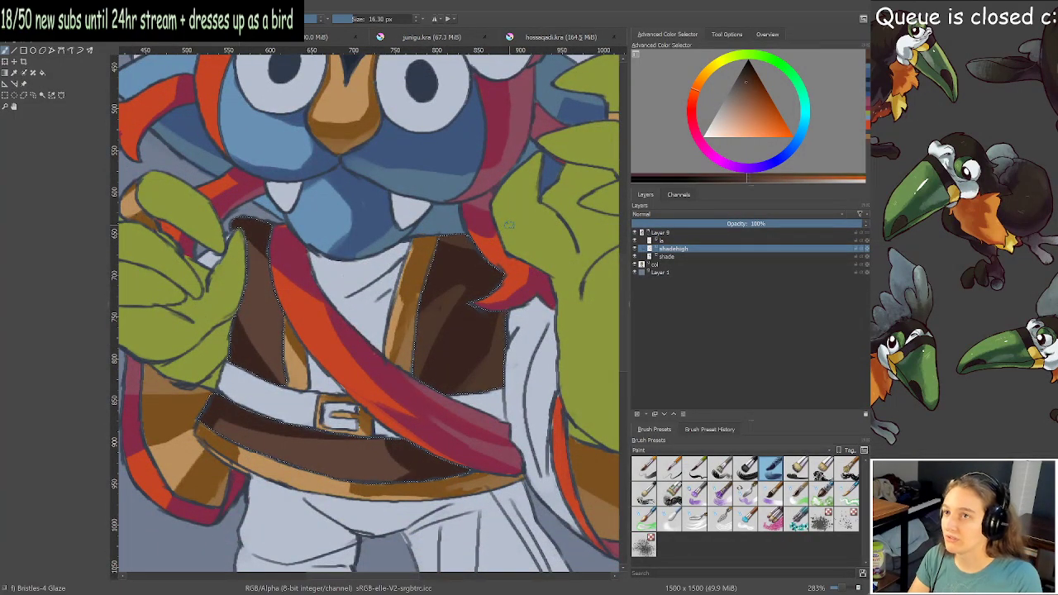
pyautogui.scroll(-3, 489, 257)
pyautogui.scroll(3, 437, 372)
pyautogui.moveTo(431, 396); pyautogui.dragTo(498, 322)
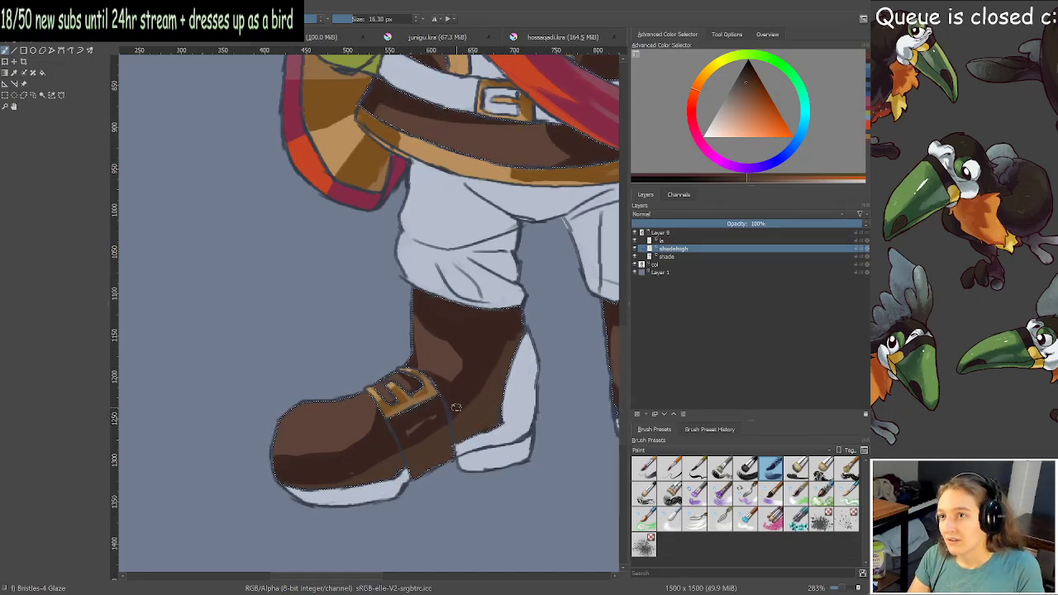
pyautogui.moveTo(461, 408); pyautogui.dragTo(480, 367)
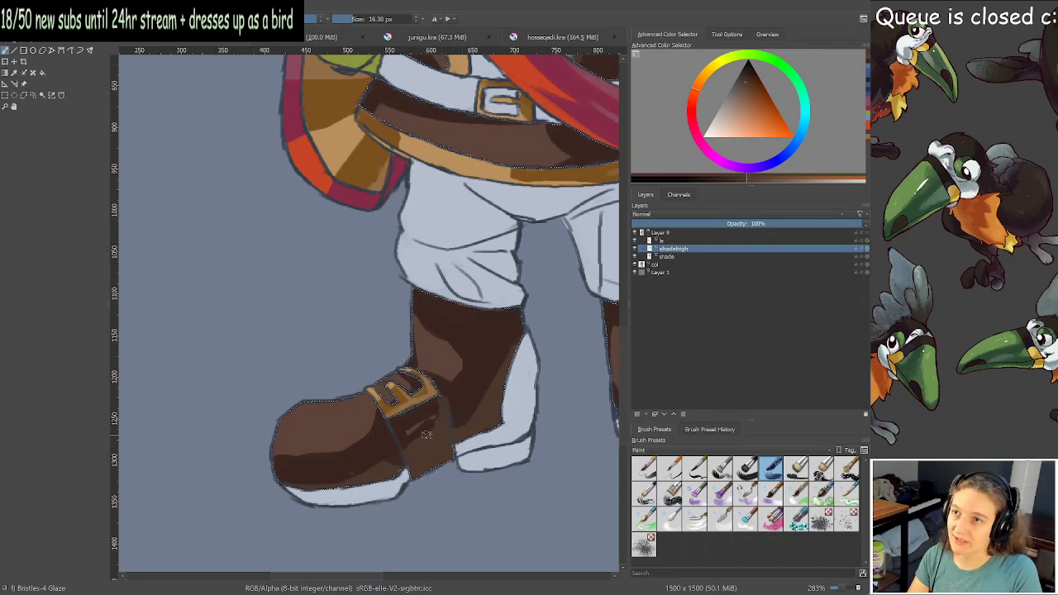
# Glaze muted brown highlights along the shadowed edges of the front-facing boot's shaft and toe, and save the file.
pyautogui.scroll(-1, 460, 429)
pyautogui.moveTo(463, 428); pyautogui.dragTo(351, 426)
pyautogui.scroll(-1, 356, 423)
pyautogui.scroll(1, 418, 399)
pyautogui.moveTo(462, 389); pyautogui.dragTo(425, 369)
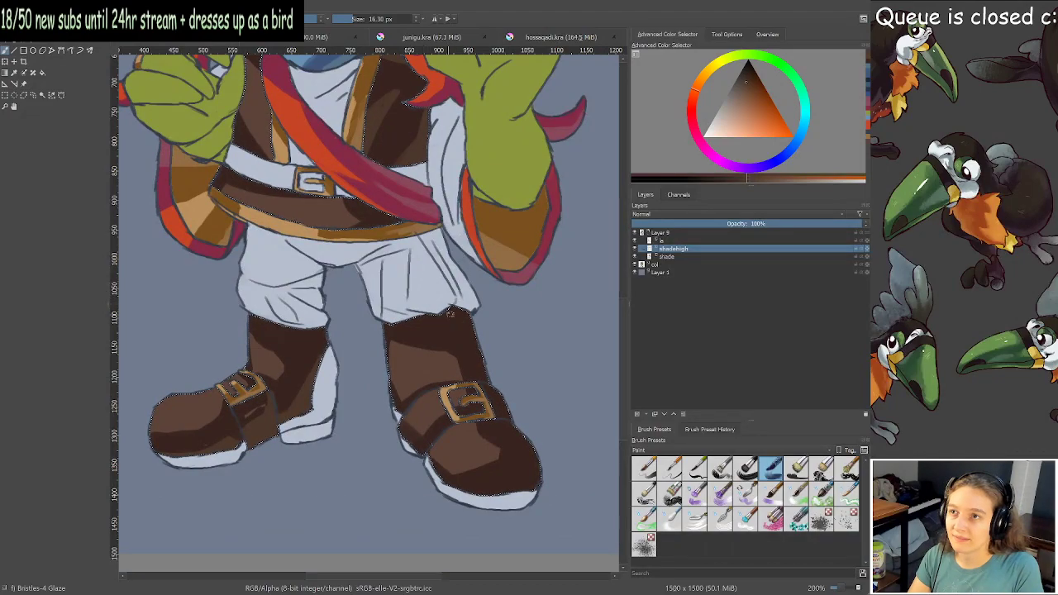
pyautogui.moveTo(480, 369)
pyautogui.mouseDown()
pyautogui.moveTo(508, 409)
pyautogui.moveTo(498, 421)
pyautogui.moveTo(533, 474)
pyautogui.mouseUp()
pyautogui.hotkey('ctrl', 's')
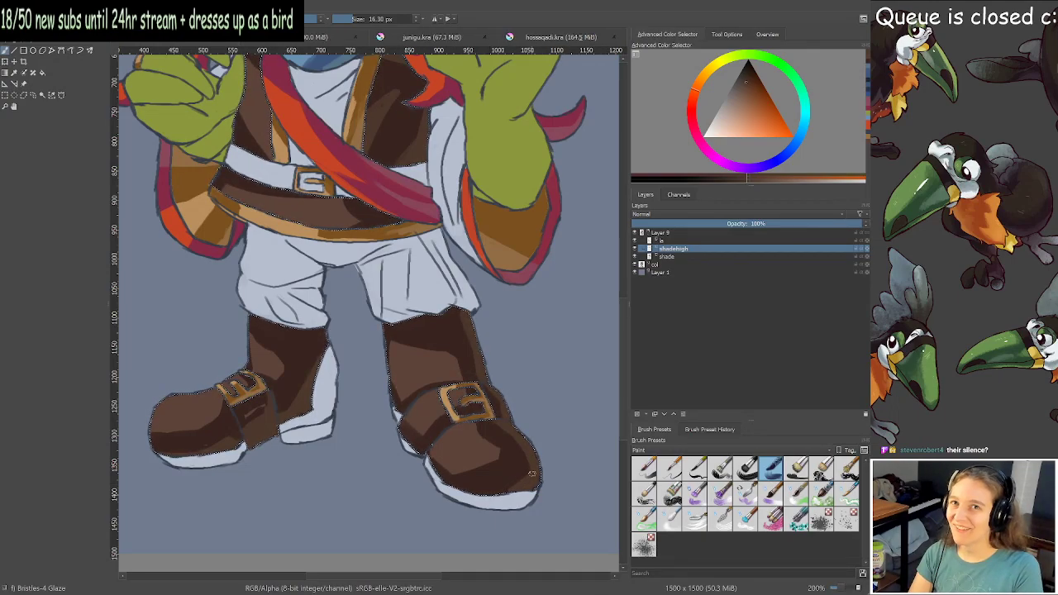
# Hide the shading group and select the flat white area of the trousers with the contiguous selection tool.
pyautogui.scroll(-1, 525, 470)
pyautogui.moveTo(504, 439); pyautogui.dragTo(494, 486)
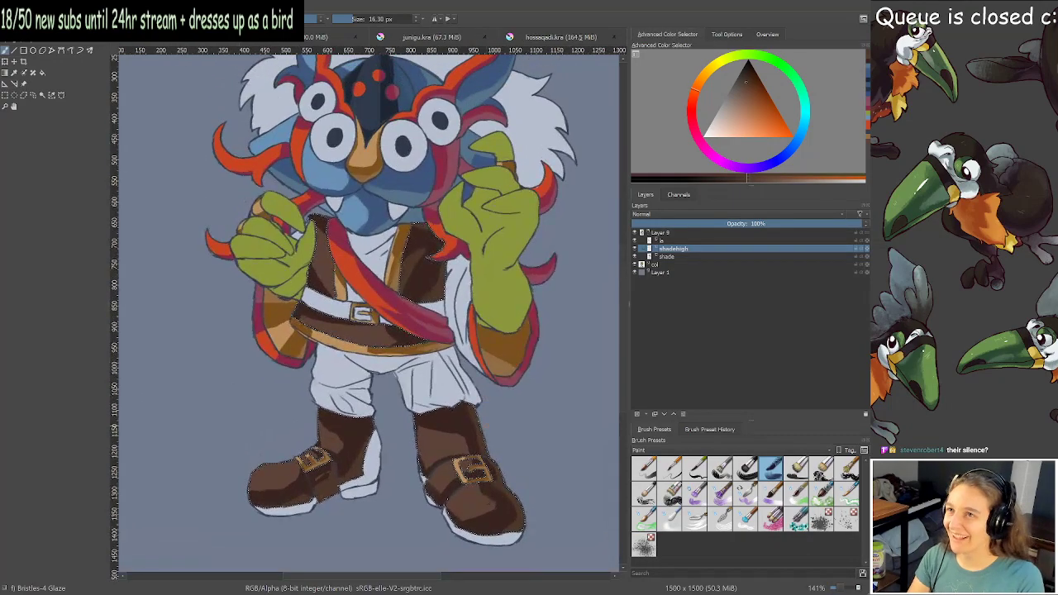
pyautogui.scroll(1, 491, 257)
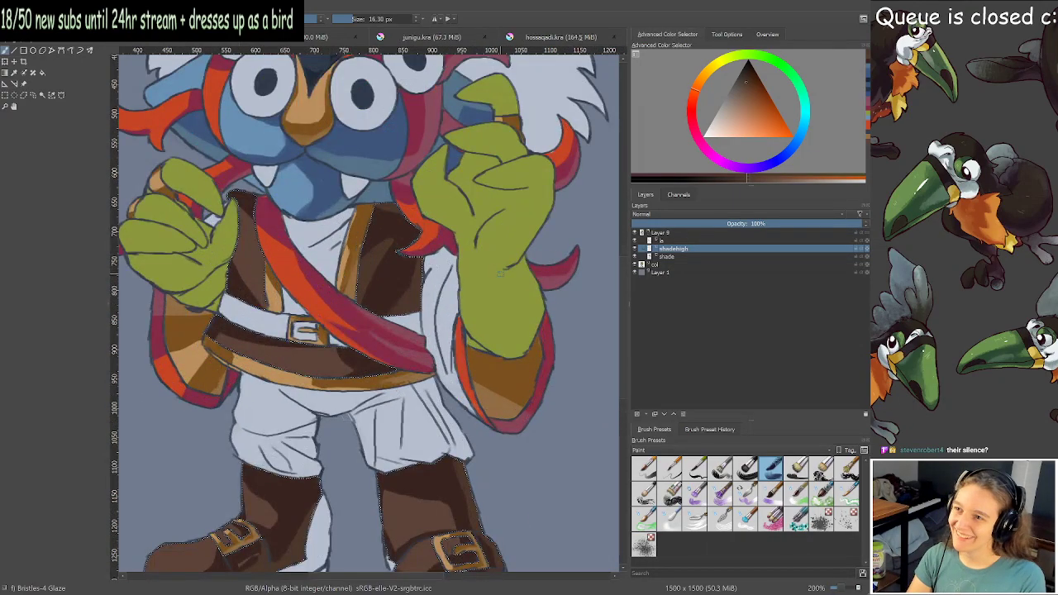
pyautogui.moveTo(505, 273); pyautogui.dragTo(522, 157)
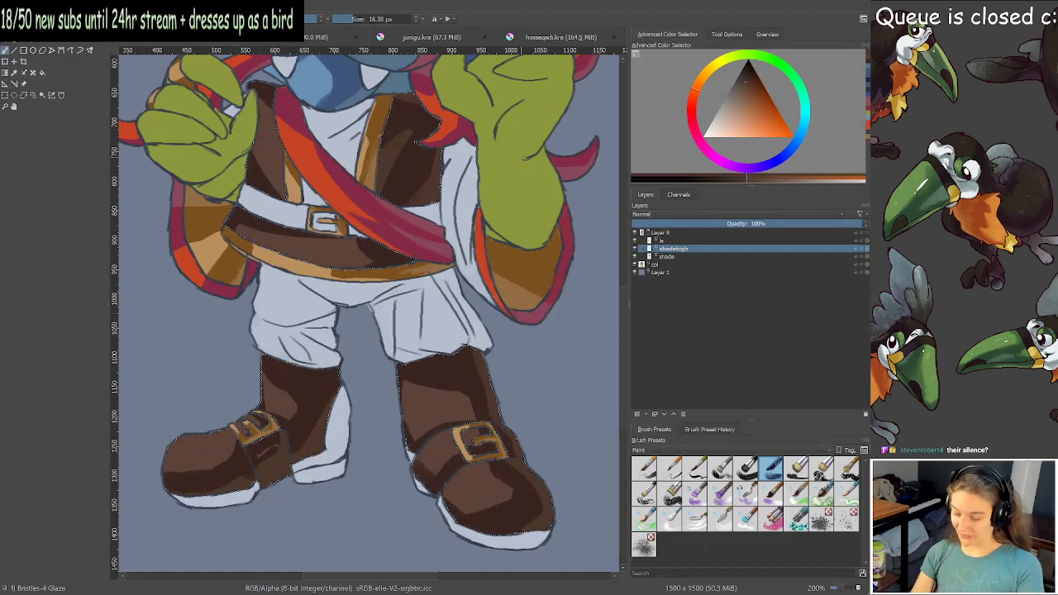
pyautogui.click(635, 233)
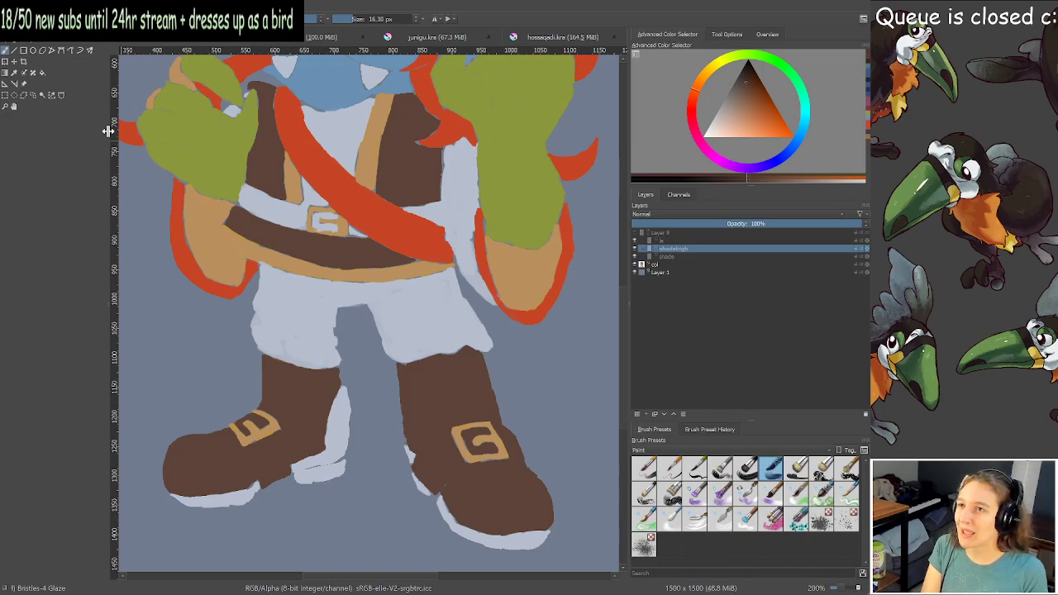
pyautogui.click(52, 95)
pyautogui.click(304, 304)
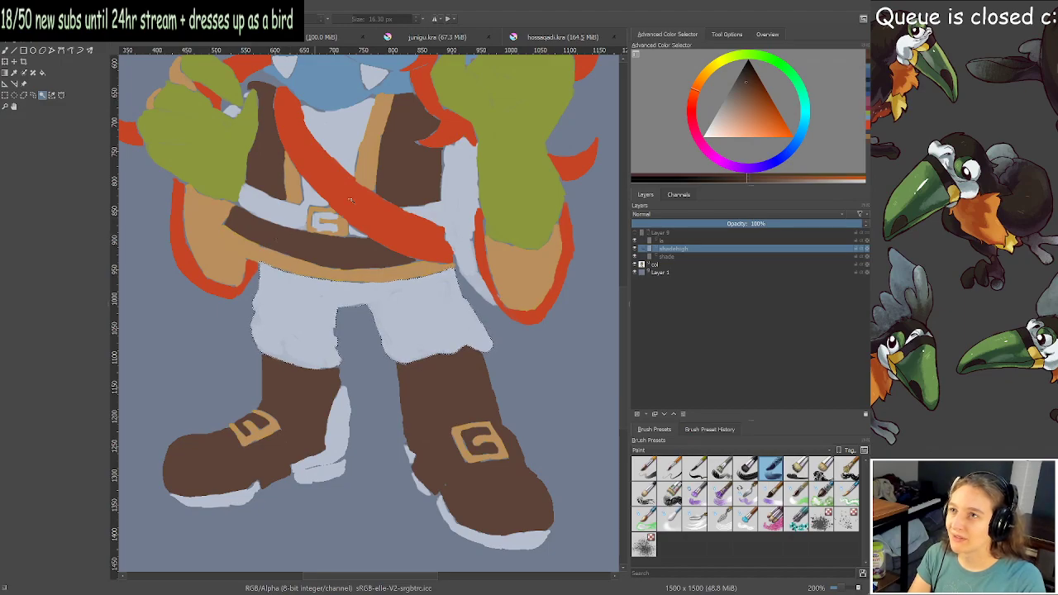
pyautogui.scroll(5, 345, 200)
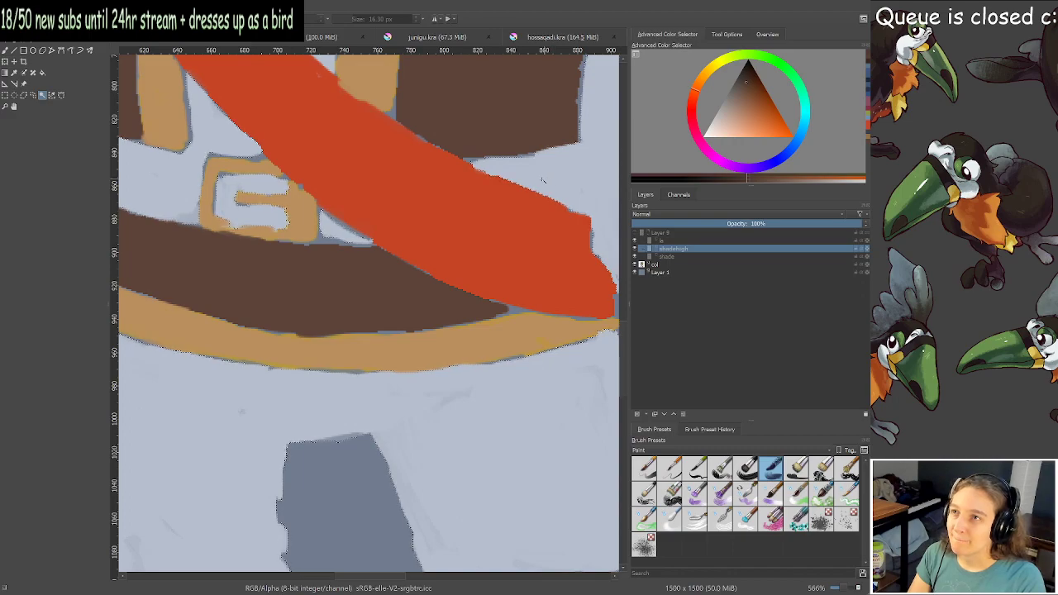
# Extend the selection of the character's pale areas to include the fangs, all four eyes and the white head hair.
pyautogui.scroll(-5, 554, 178)
pyautogui.scroll(2, 257, 196)
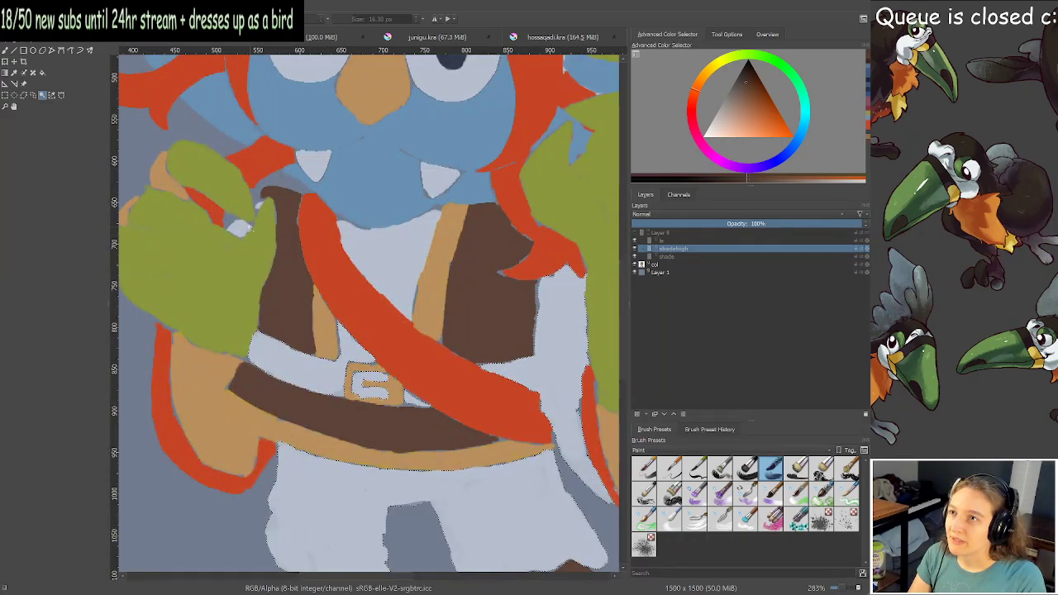
pyautogui.scroll(1, 257, 196)
pyautogui.scroll(2, 257, 196)
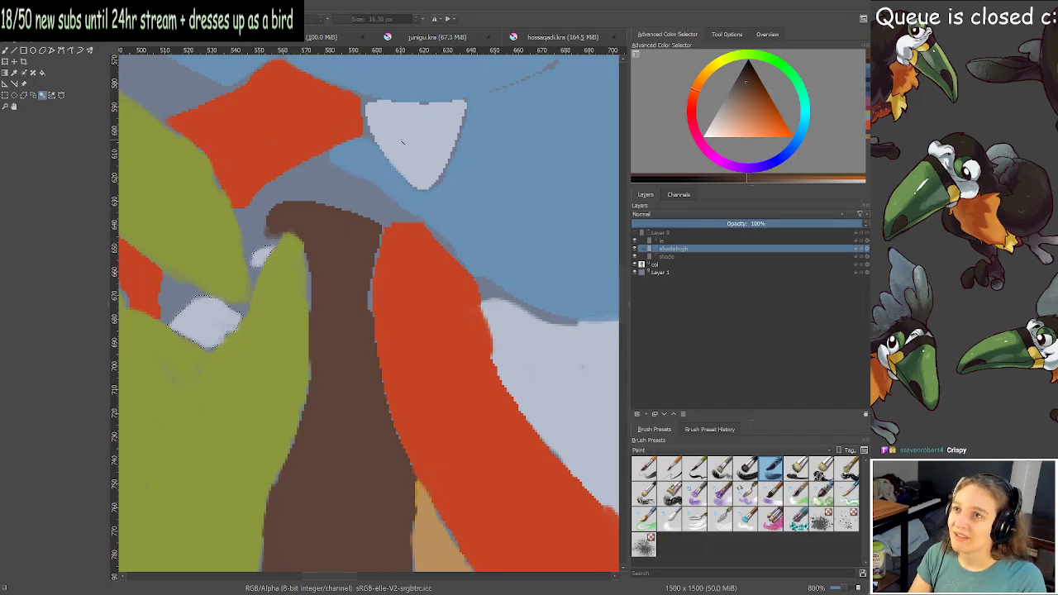
pyautogui.scroll(-3, 403, 141)
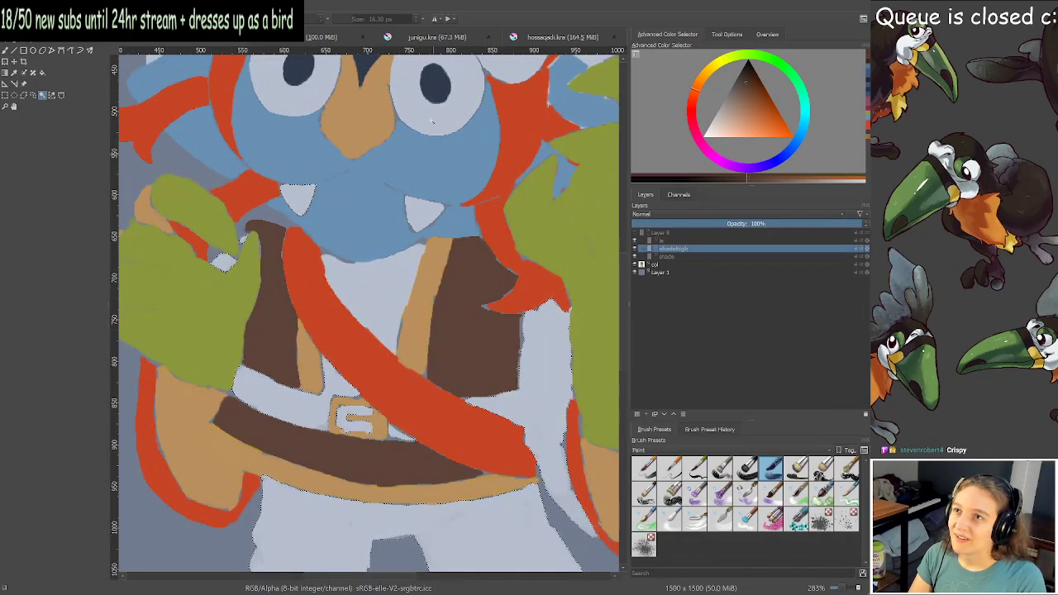
pyautogui.moveTo(287, 133); pyautogui.dragTo(299, 286)
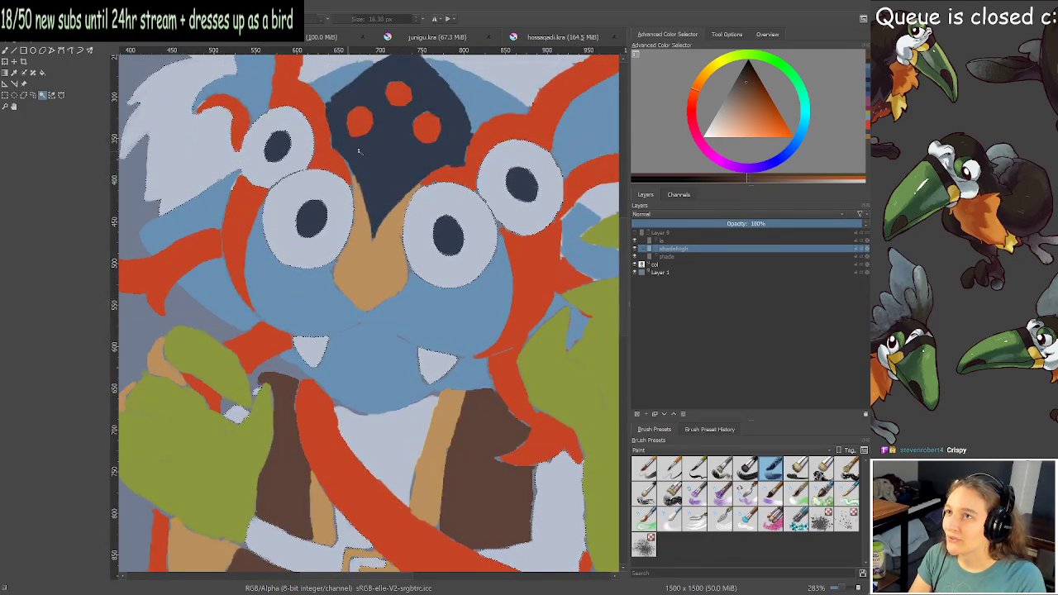
pyautogui.moveTo(359, 166); pyautogui.dragTo(315, 273)
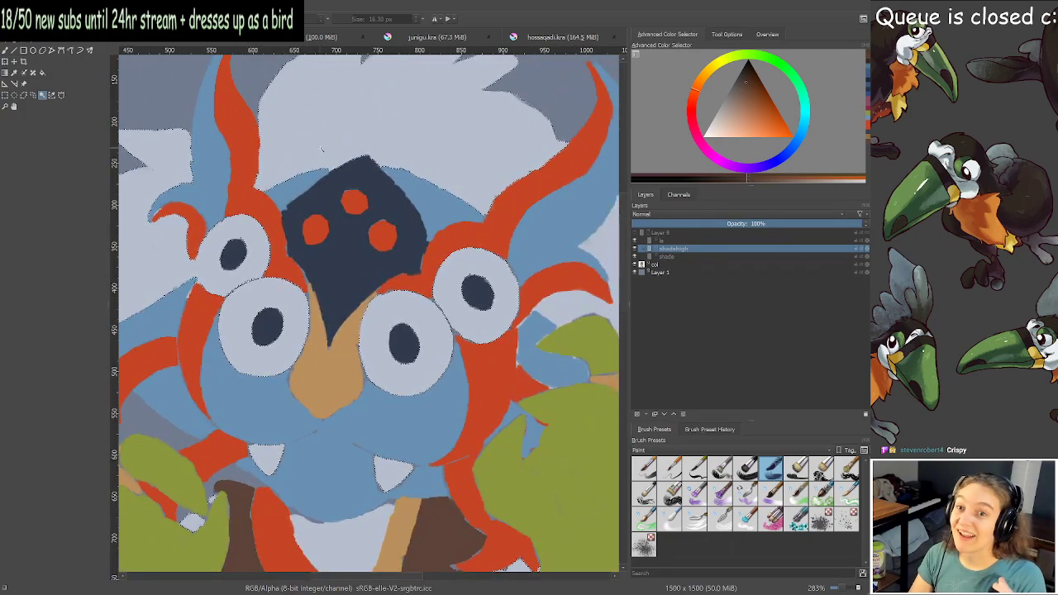
pyautogui.moveTo(321, 149); pyautogui.dragTo(189, 159)
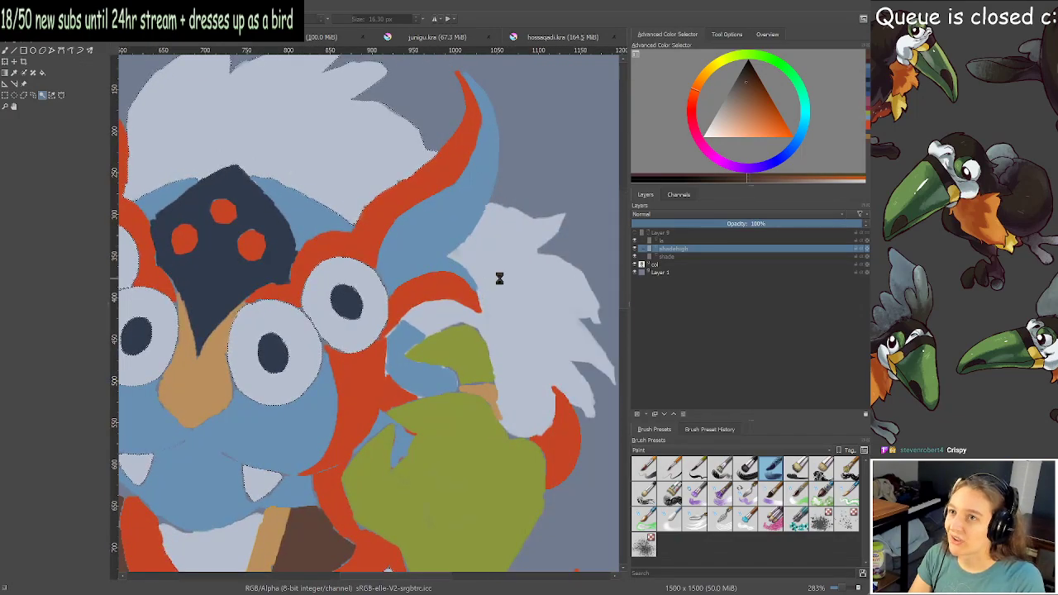
# Include the pale boot soles in the selection and show the hidden line and shading layer group.
pyautogui.scroll(-8, 499, 281)
pyautogui.scroll(6, 456, 435)
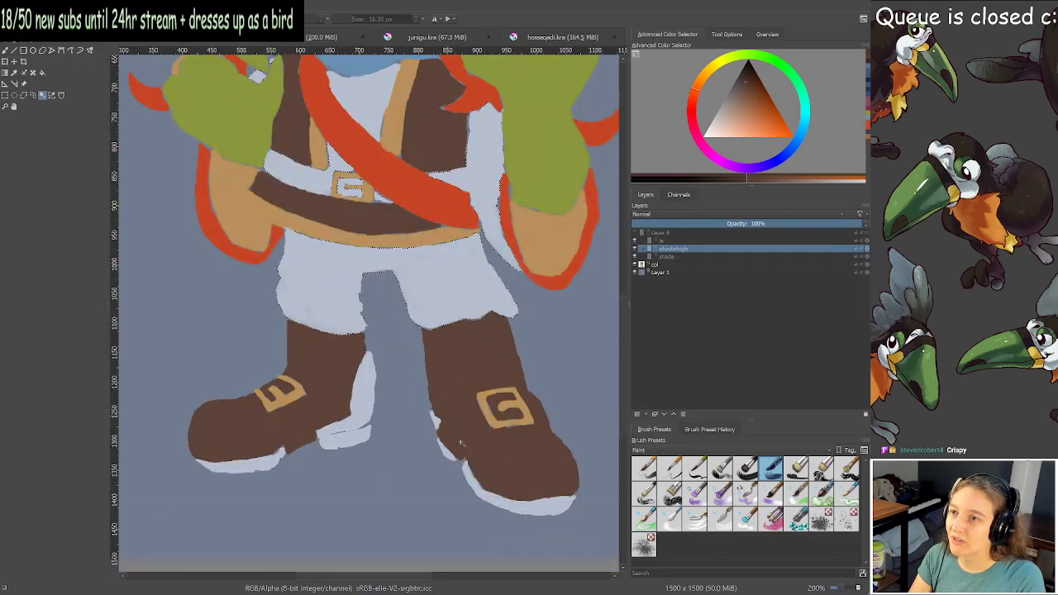
pyautogui.scroll(4, 455, 436)
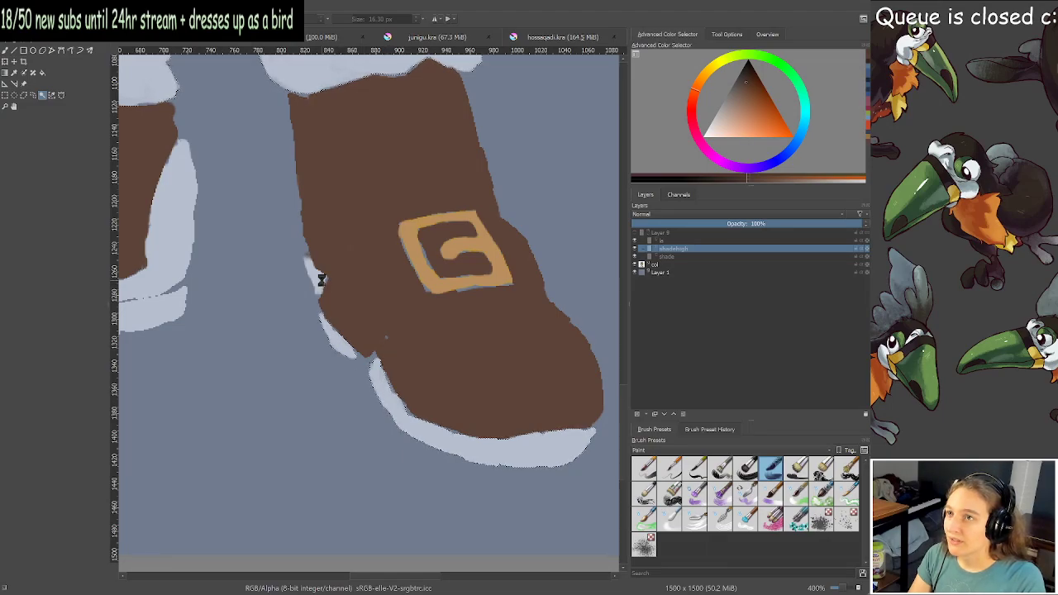
pyautogui.moveTo(352, 75); pyautogui.dragTo(396, 338)
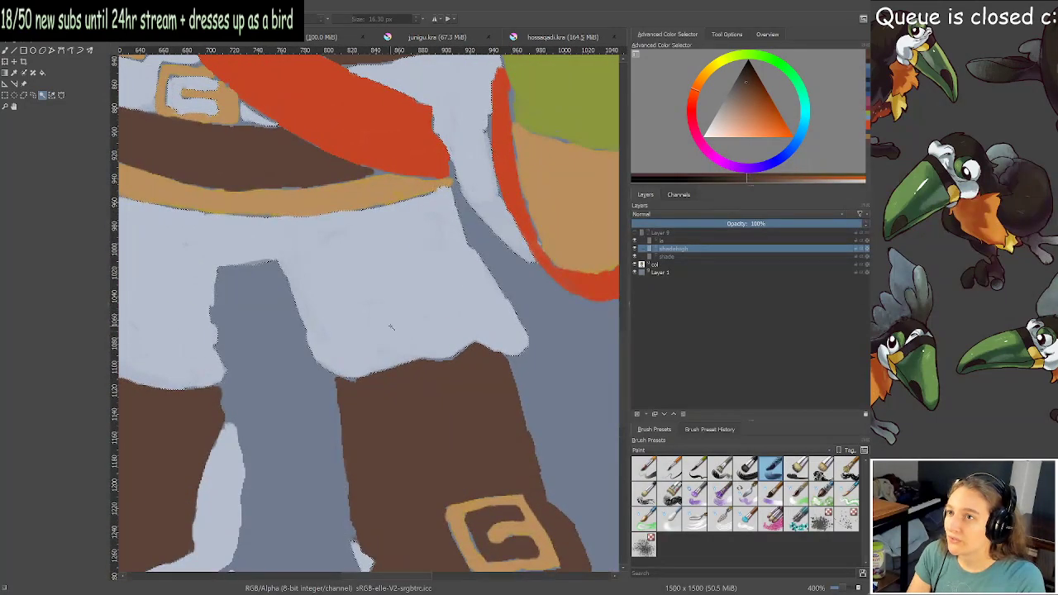
pyautogui.scroll(-3, 393, 329)
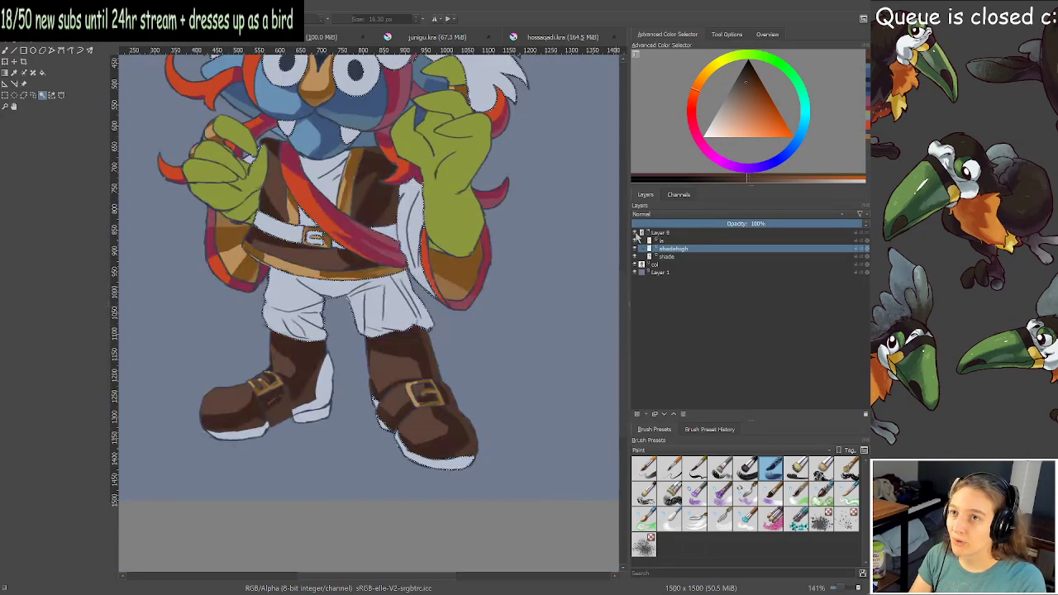
# Switch to the brush, sample the white hair's colour and shift it to a darker blue-grey for shading.
pyautogui.press('b')
pyautogui.moveTo(355, 214); pyautogui.dragTo(422, 401)
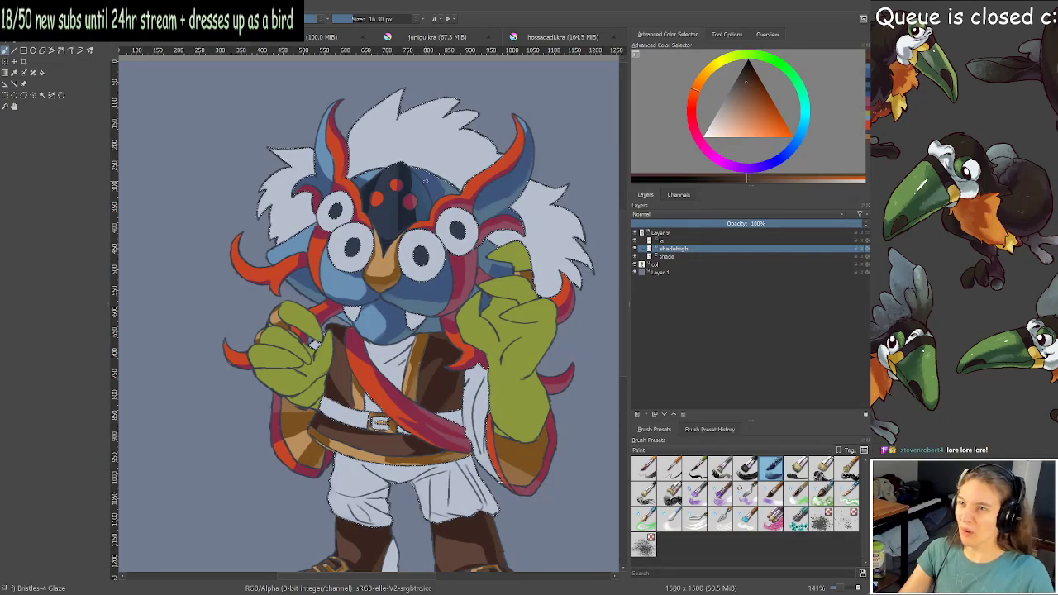
pyautogui.moveTo(389, 217); pyautogui.dragTo(396, 248)
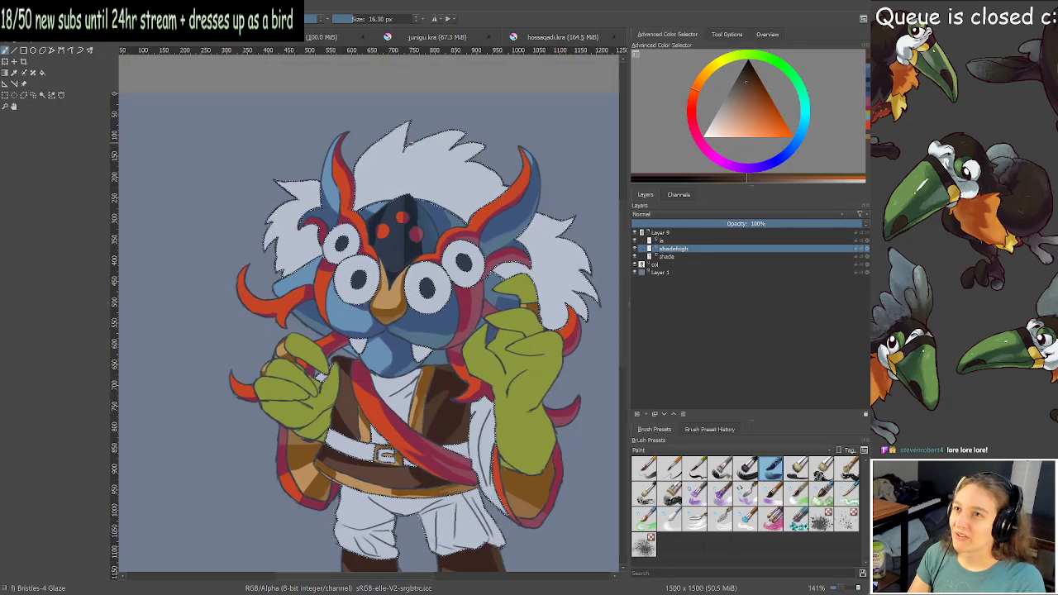
pyautogui.keyDown('ctrl'); pyautogui.click(418, 164); pyautogui.keyUp('ctrl')
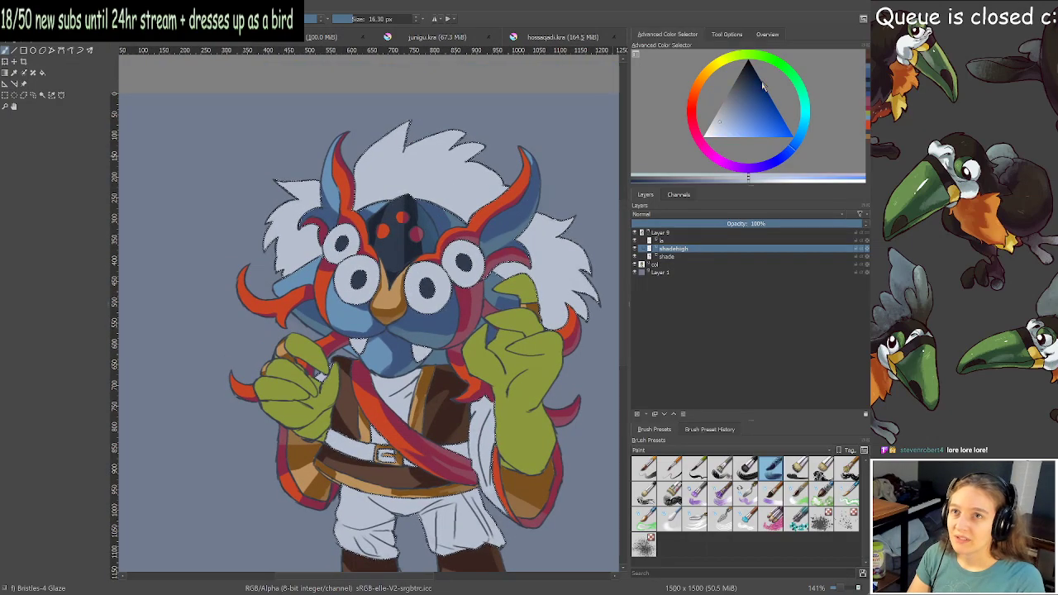
pyautogui.moveTo(719, 128); pyautogui.dragTo(732, 118)
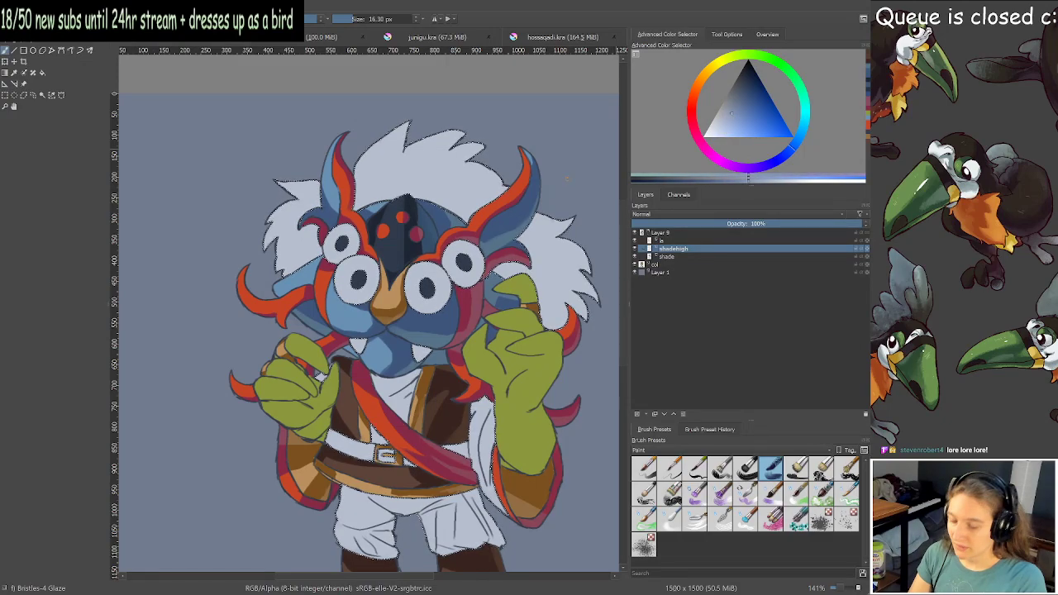
# Set the brush size to 33.17 px and paint shadow strands down the middle of the top hair tuft.
pyautogui.scroll(2, 402, 175)
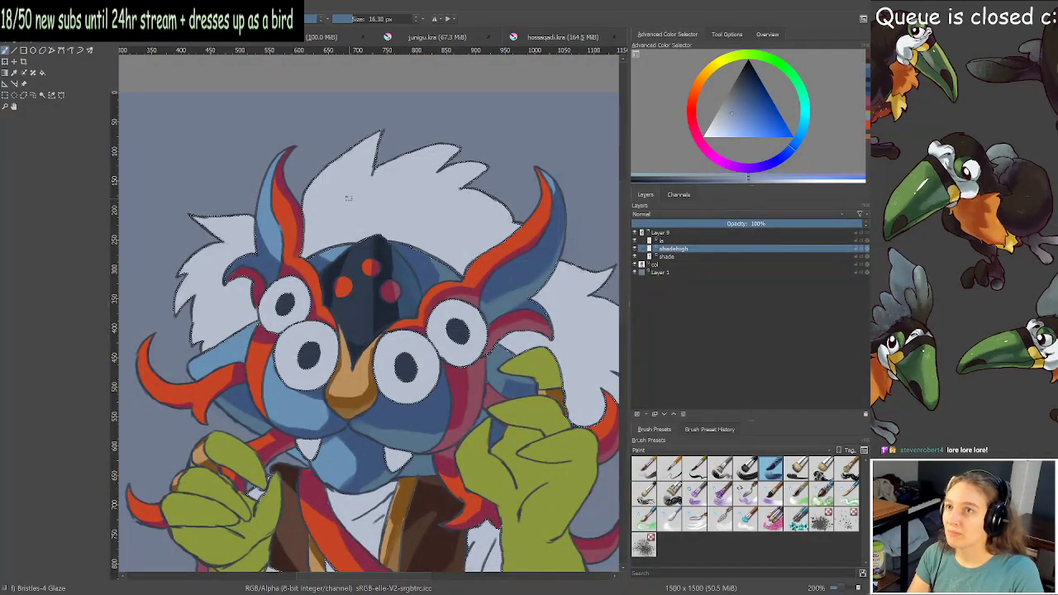
pyautogui.keyDown('shift'); pyautogui.moveTo(348, 217); pyautogui.dragTo(358, 217); pyautogui.keyUp('shift')
pyautogui.moveTo(377, 141); pyautogui.dragTo(342, 240)
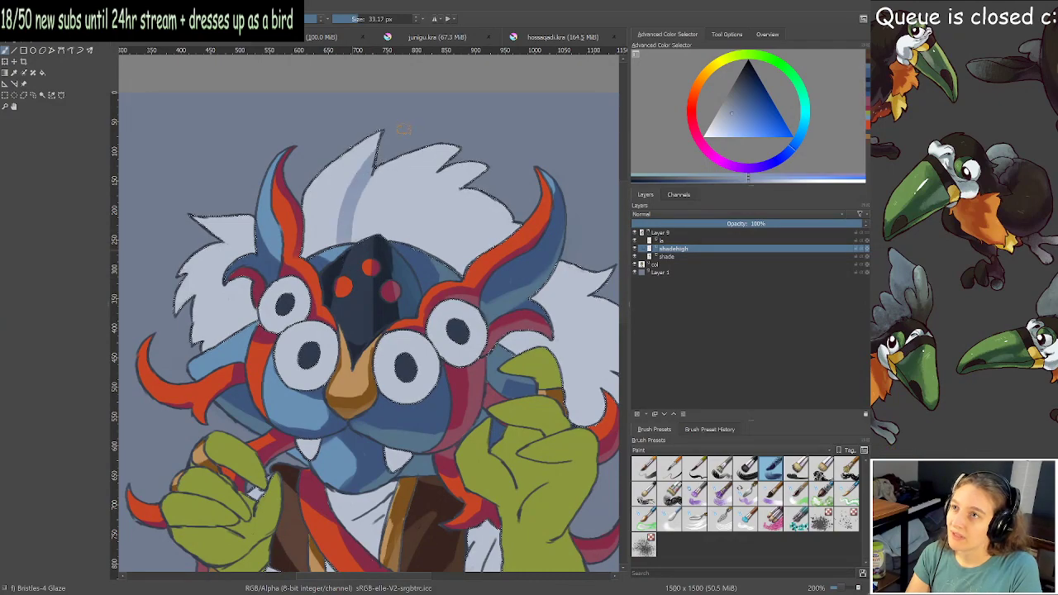
pyautogui.moveTo(382, 164); pyautogui.dragTo(373, 211)
# On the shade layer, paint blue-grey shadow along the lower right of the top hair and refine the central strand's edge.
pyautogui.click(661, 257)
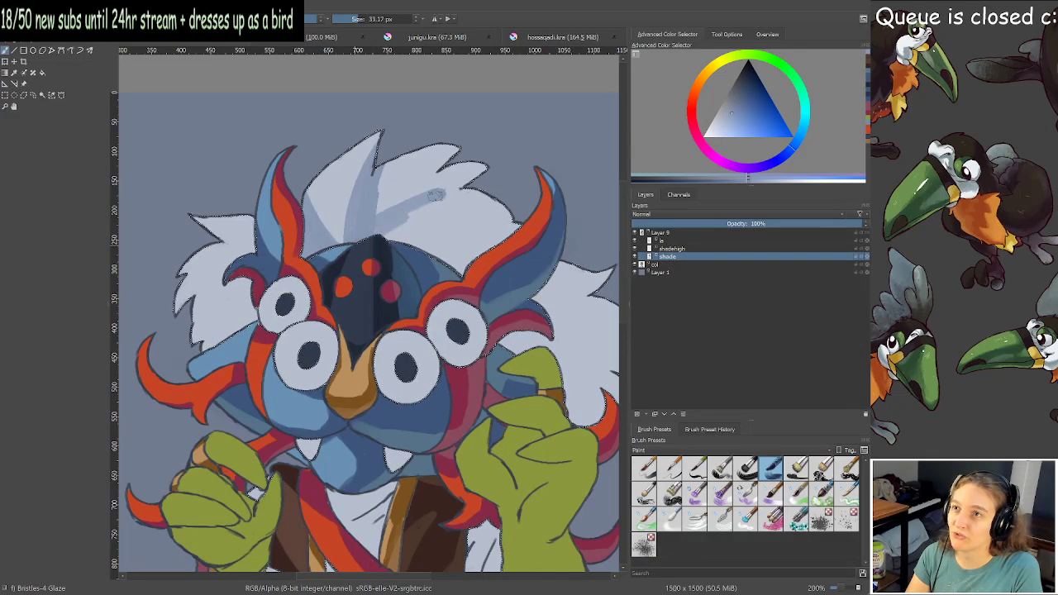
pyautogui.moveTo(428, 208); pyautogui.dragTo(448, 213)
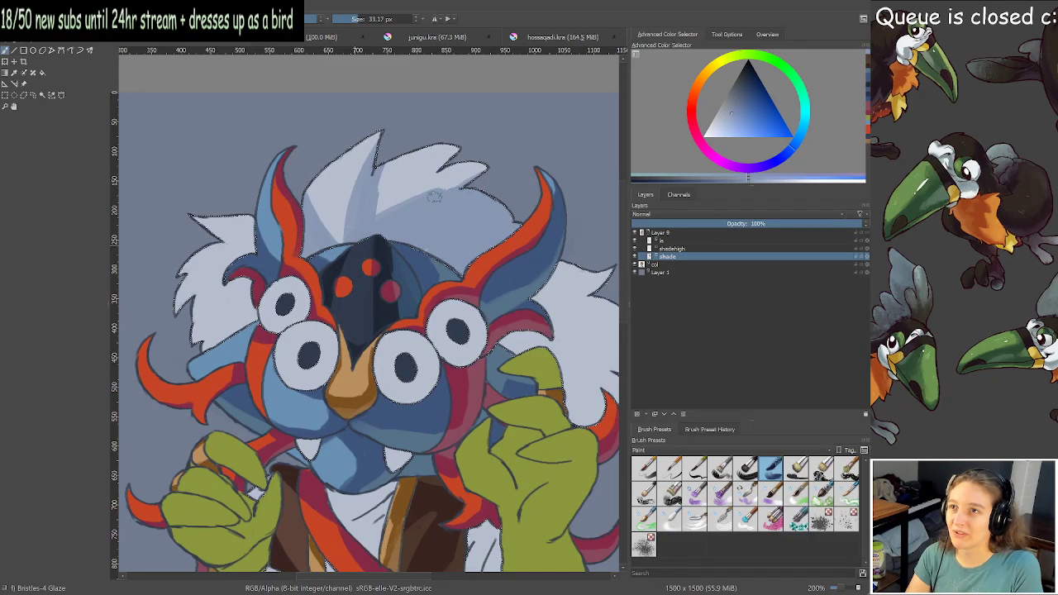
pyautogui.moveTo(380, 173); pyautogui.dragTo(380, 204)
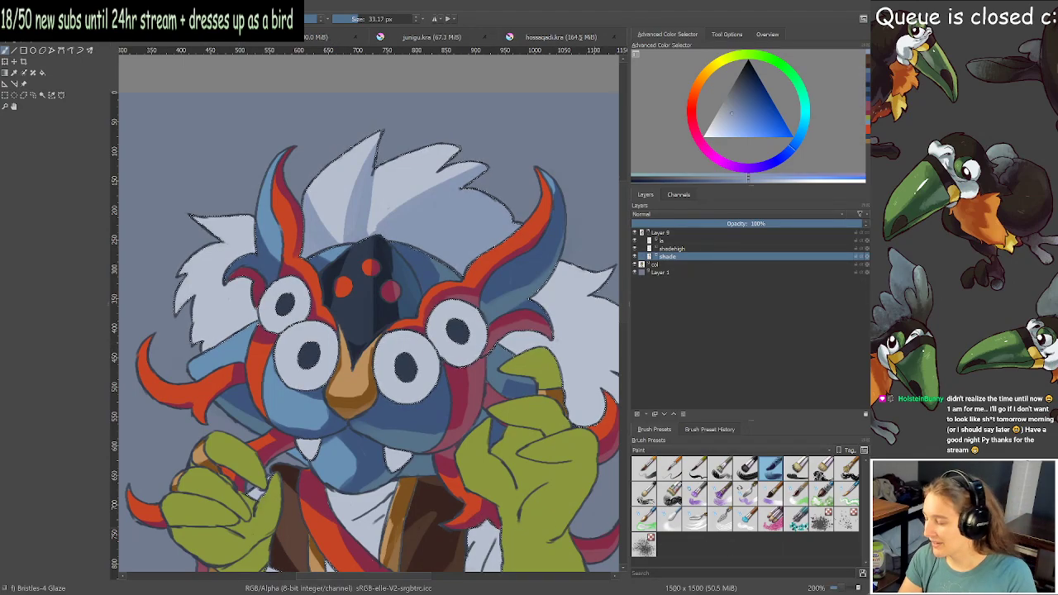
# Shade the inner side of the left hair tuft, reducing the brush to 17.10 px for the strand edges.
pyautogui.moveTo(219, 338); pyautogui.dragTo(227, 309)
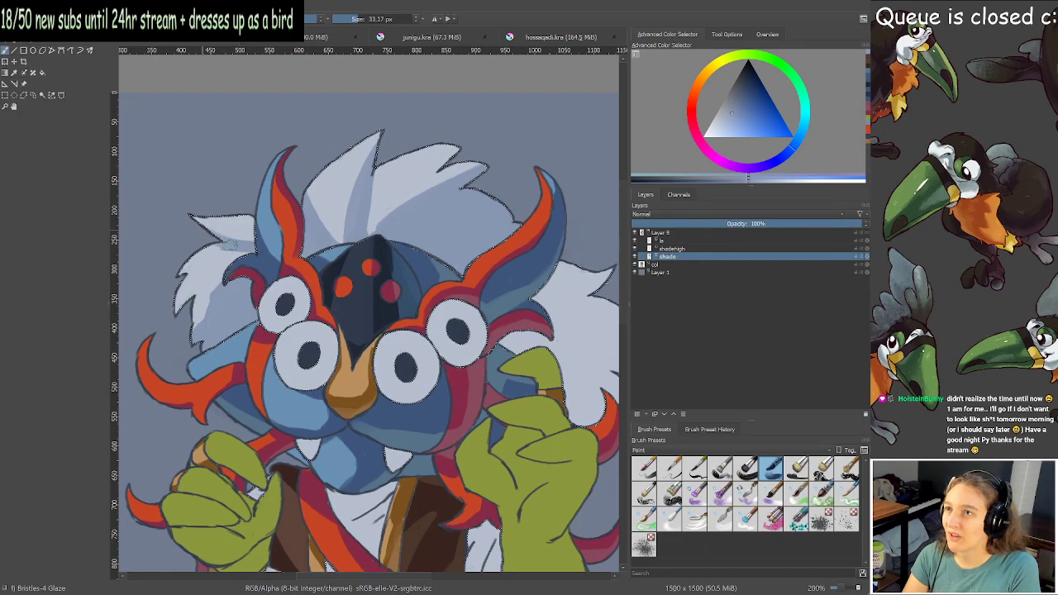
pyautogui.keyDown('shift'); pyautogui.moveTo(230, 254); pyautogui.dragTo(218, 255); pyautogui.keyUp('shift')
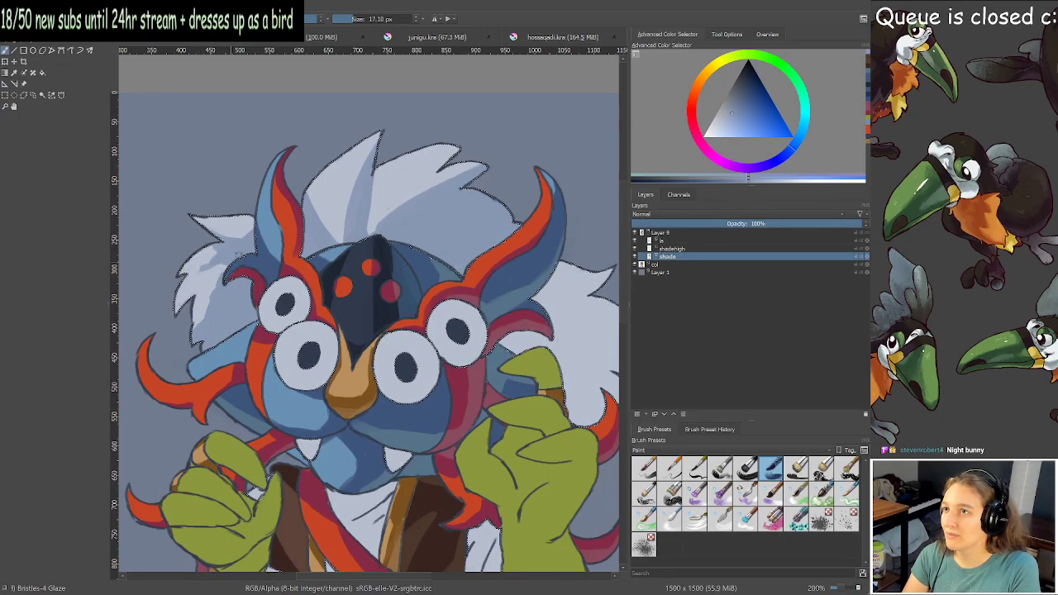
pyautogui.moveTo(235, 267); pyautogui.dragTo(212, 306)
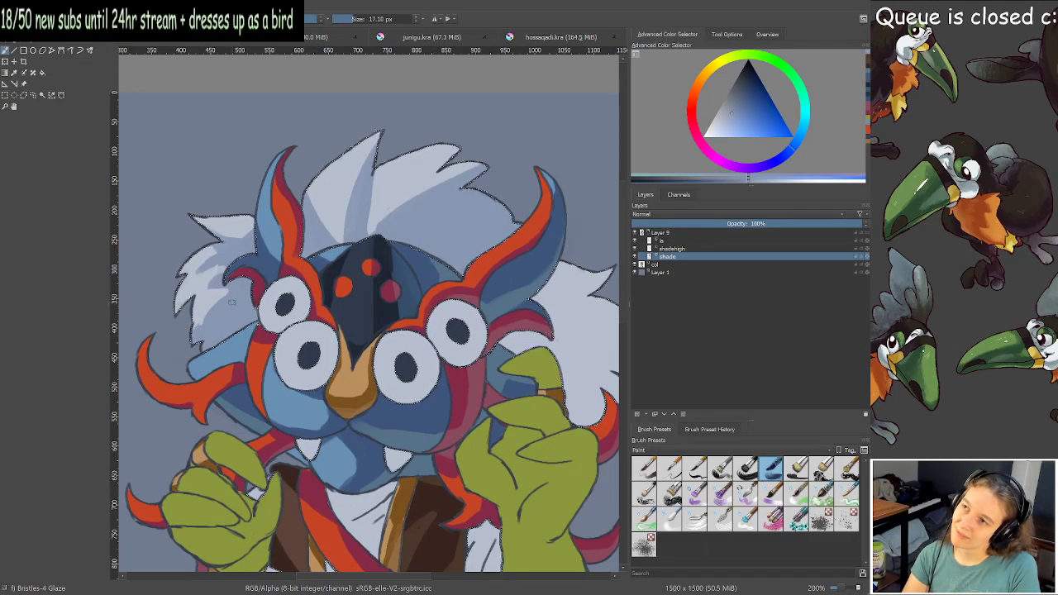
# Enlarge the brush to 70.06 px and cover the right hair tuft with blue-grey shadow.
pyautogui.scroll(-2, 364, 309)
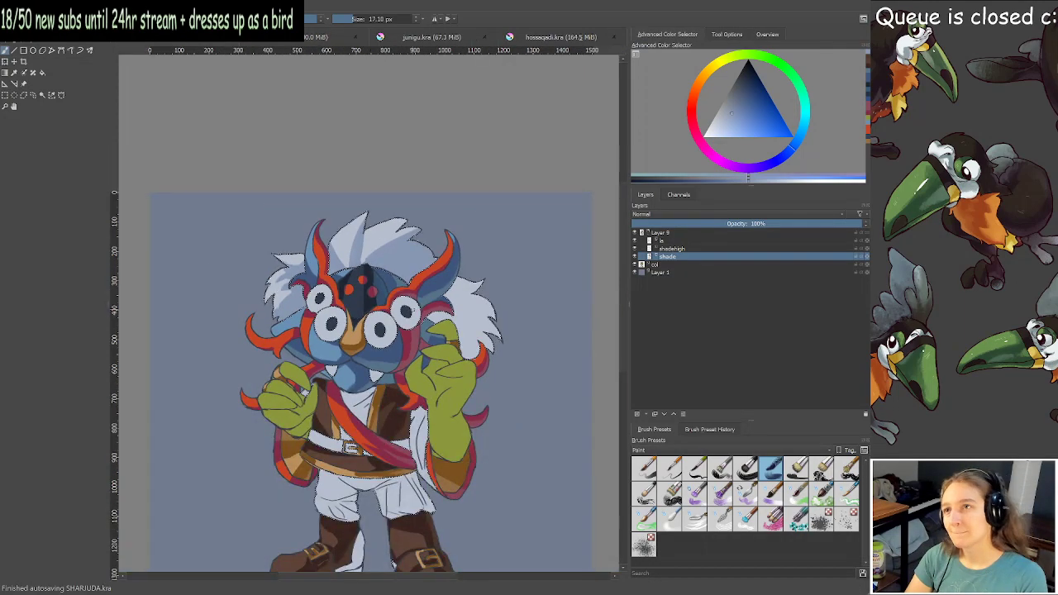
pyautogui.scroll(1, 376, 302)
pyautogui.moveTo(367, 234)
pyautogui.mouseDown()
pyautogui.moveTo(350, 258)
pyautogui.moveTo(357, 221)
pyautogui.mouseUp()
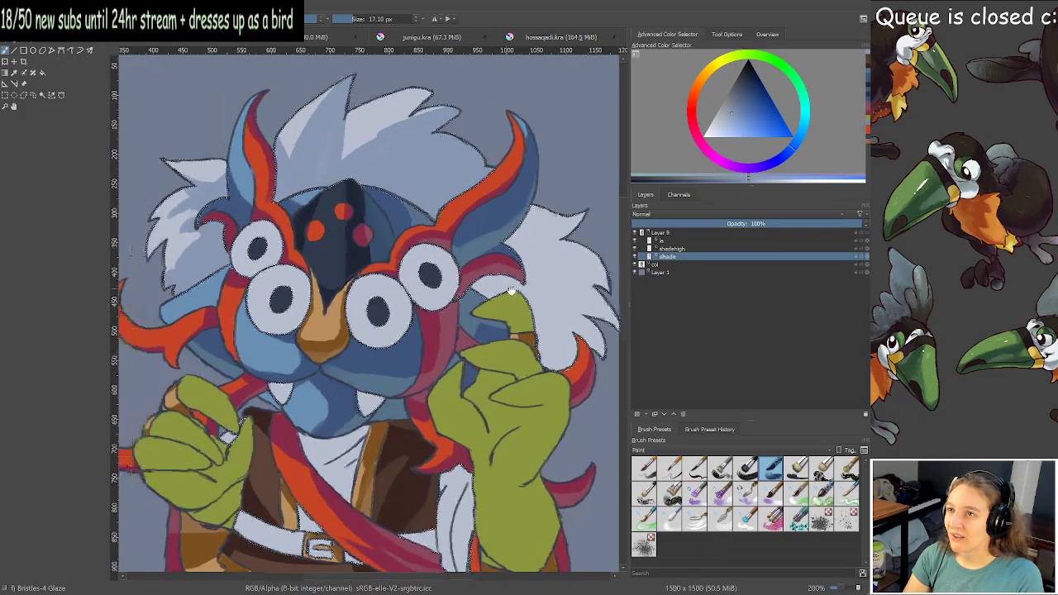
pyautogui.scroll(1, 499, 302)
pyautogui.keyDown('shift'); pyautogui.moveTo(475, 301); pyautogui.dragTo(504, 297); pyautogui.keyUp('shift')
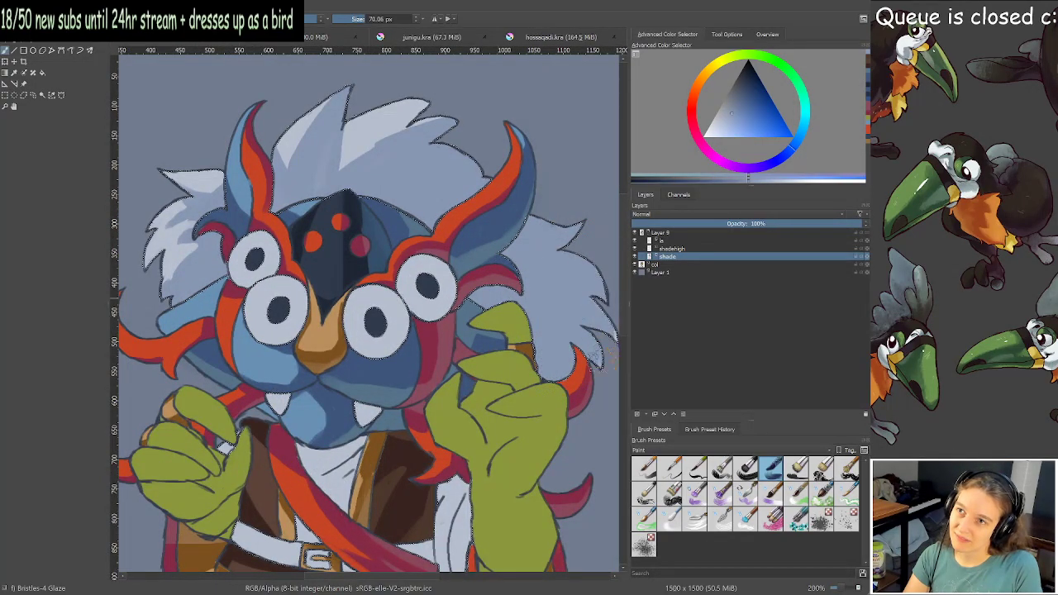
# Set the brush size to 28.51 px and paint curved shadows on the lower parts of the four eyeballs.
pyautogui.moveTo(371, 322)
pyautogui.keyDown('shift'); pyautogui.mouseDown()
pyautogui.moveTo(347, 322)
pyautogui.moveTo(395, 347)
pyautogui.mouseUp(); pyautogui.keyUp('shift')
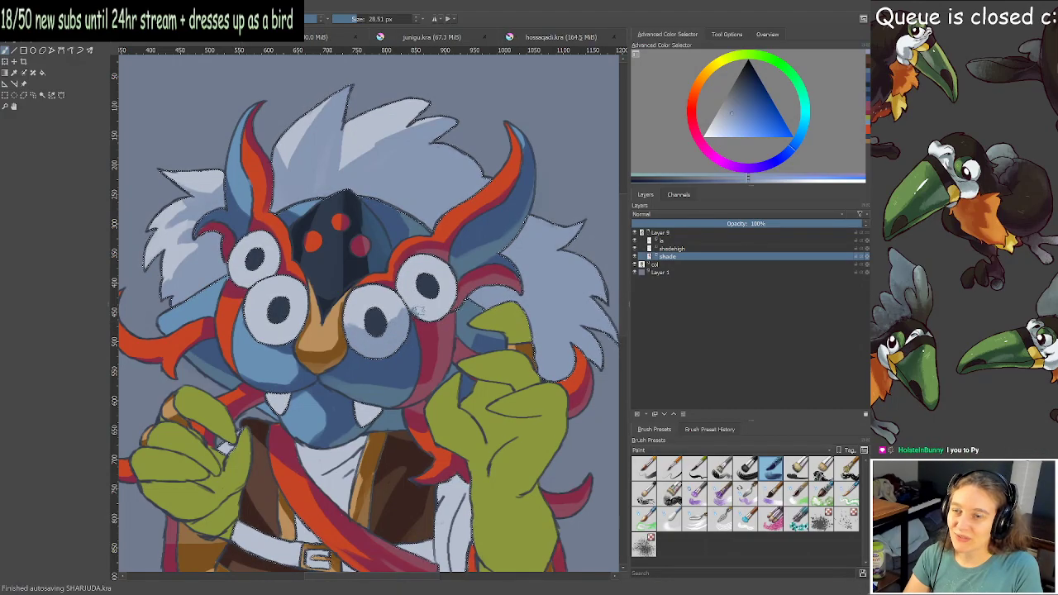
pyautogui.moveTo(404, 300); pyautogui.dragTo(430, 304)
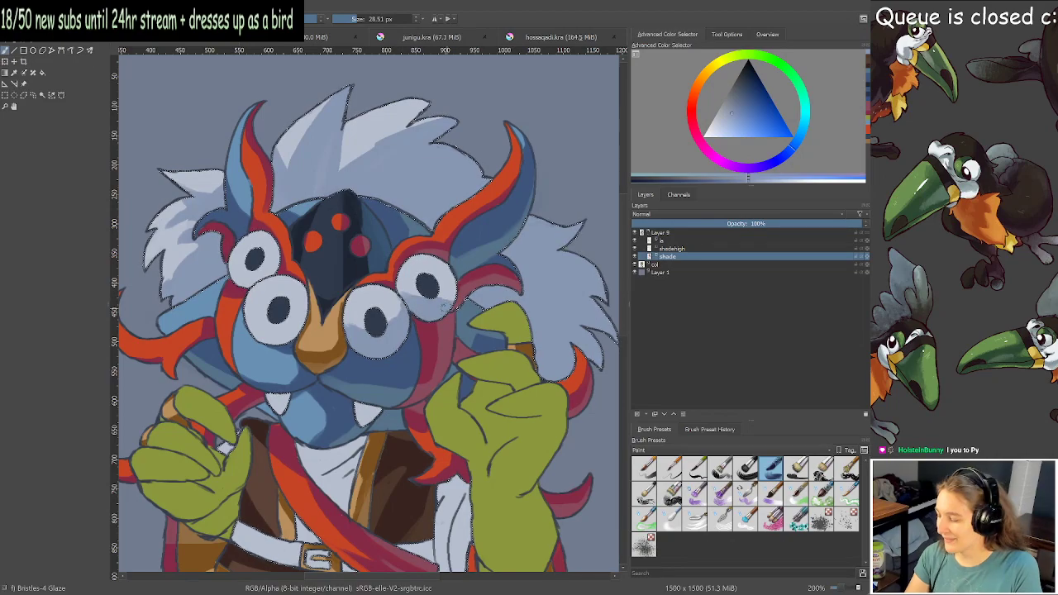
pyautogui.moveTo(426, 302); pyautogui.dragTo(446, 309)
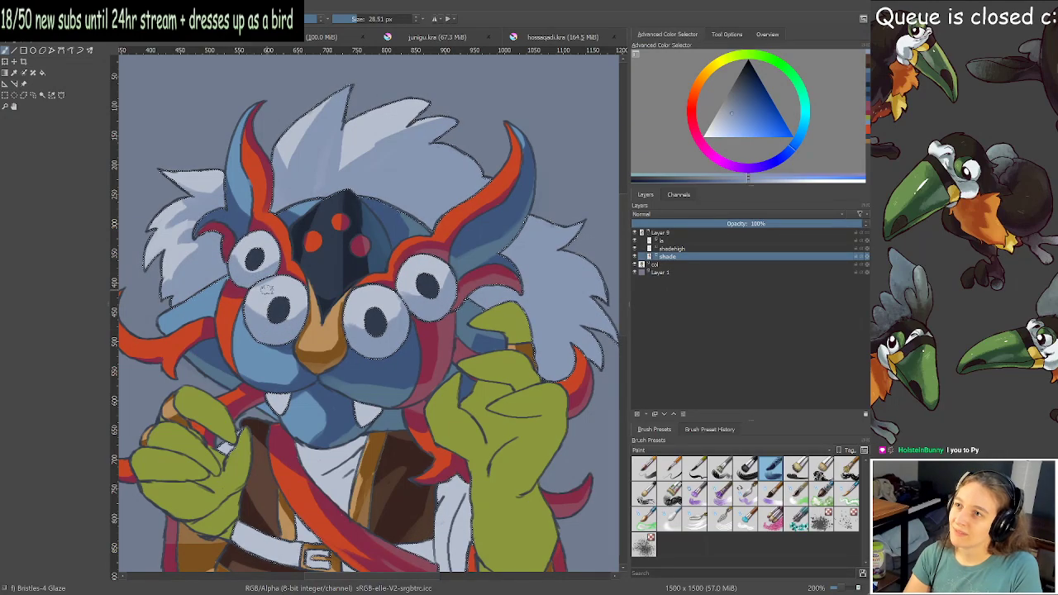
pyautogui.scroll(-2, 329, 318)
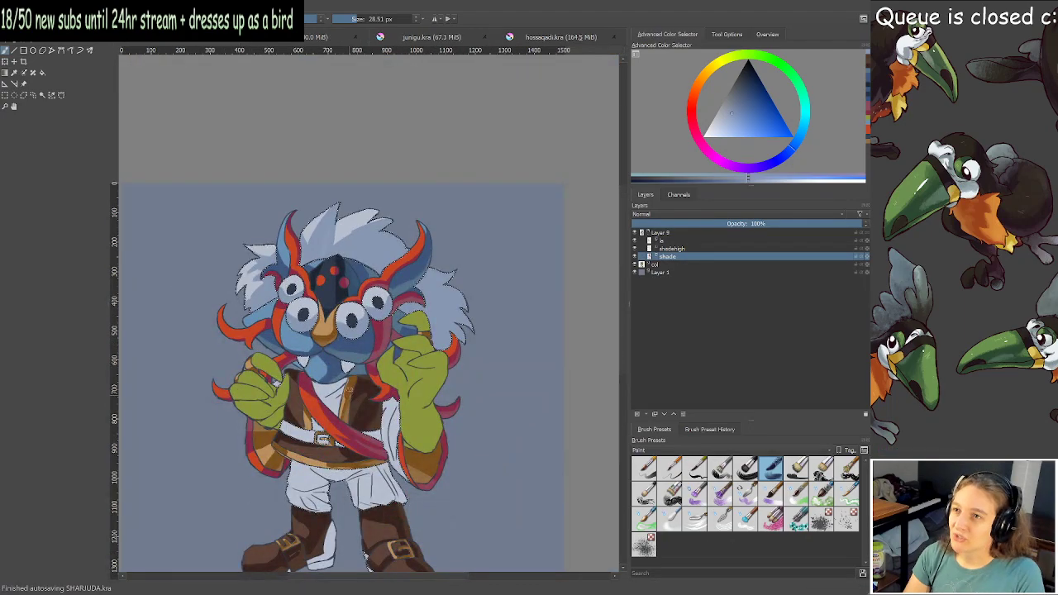
pyautogui.press('+')
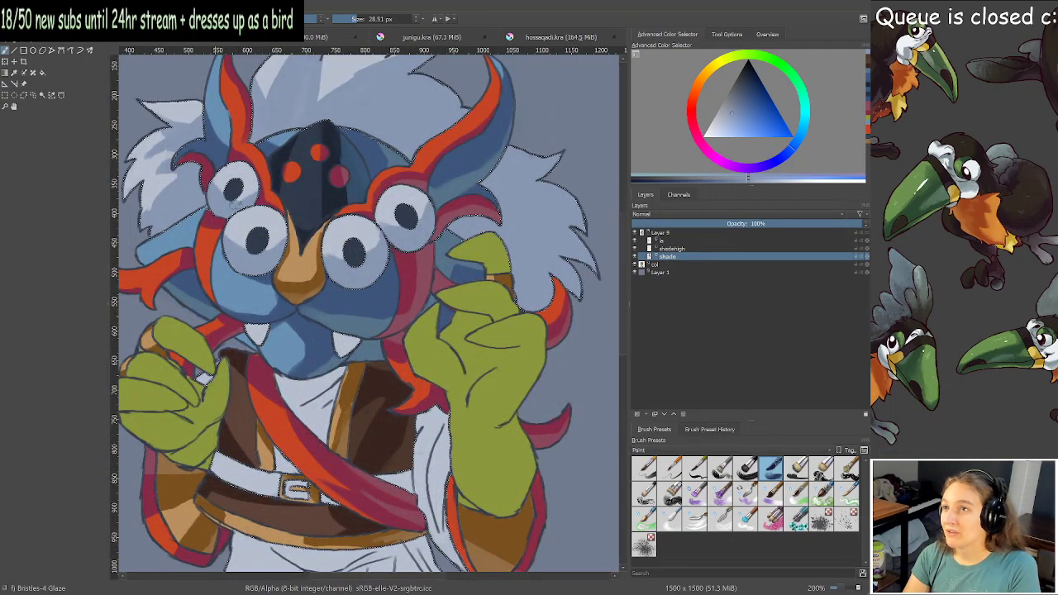
pyautogui.press('-')
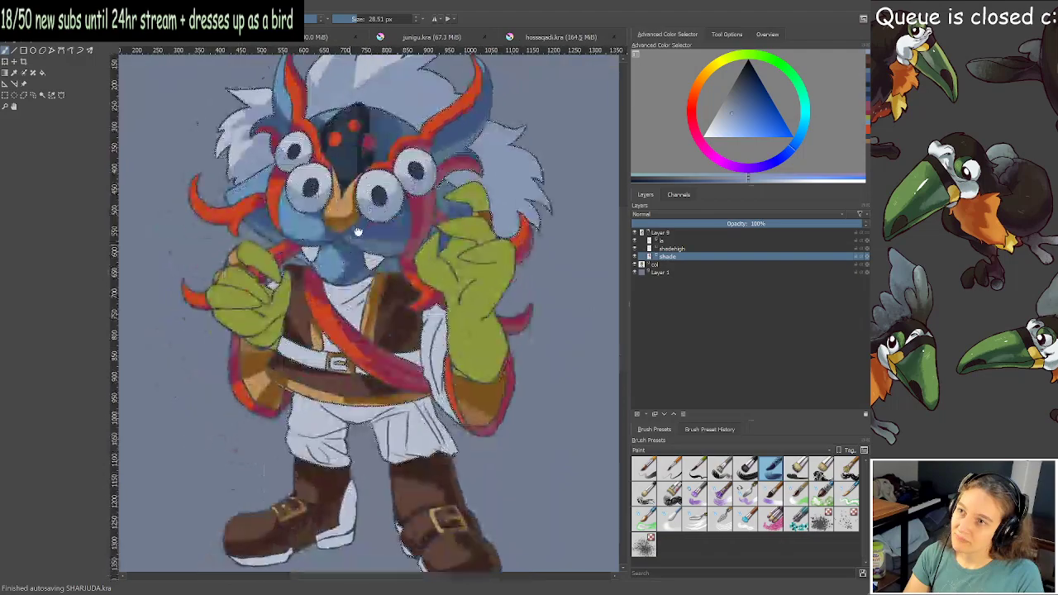
# Enlarge the brush to about 40 px and add the pale shirt front to the selection, hiding the line and shading group meanwhile.
pyautogui.press('+')
pyautogui.press('+')
pyautogui.press(']')
pyautogui.press(']')
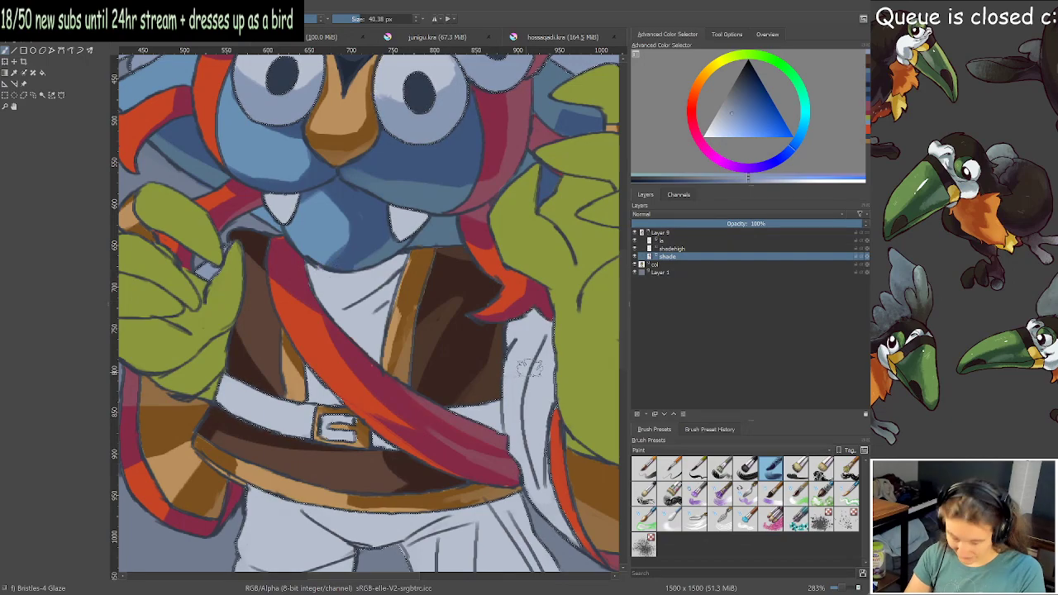
pyautogui.click(635, 234)
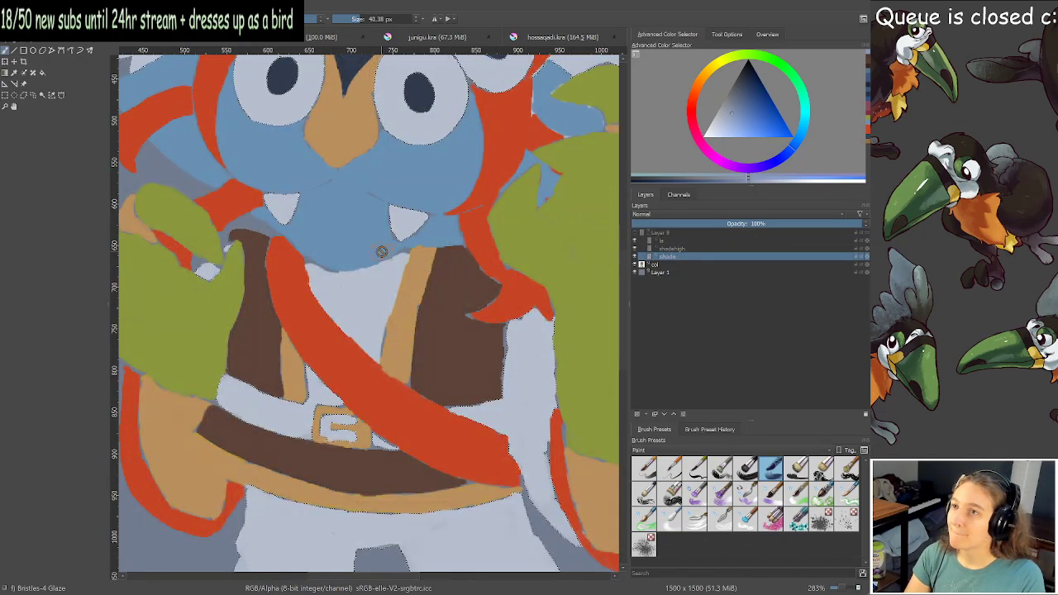
pyautogui.click(43, 97)
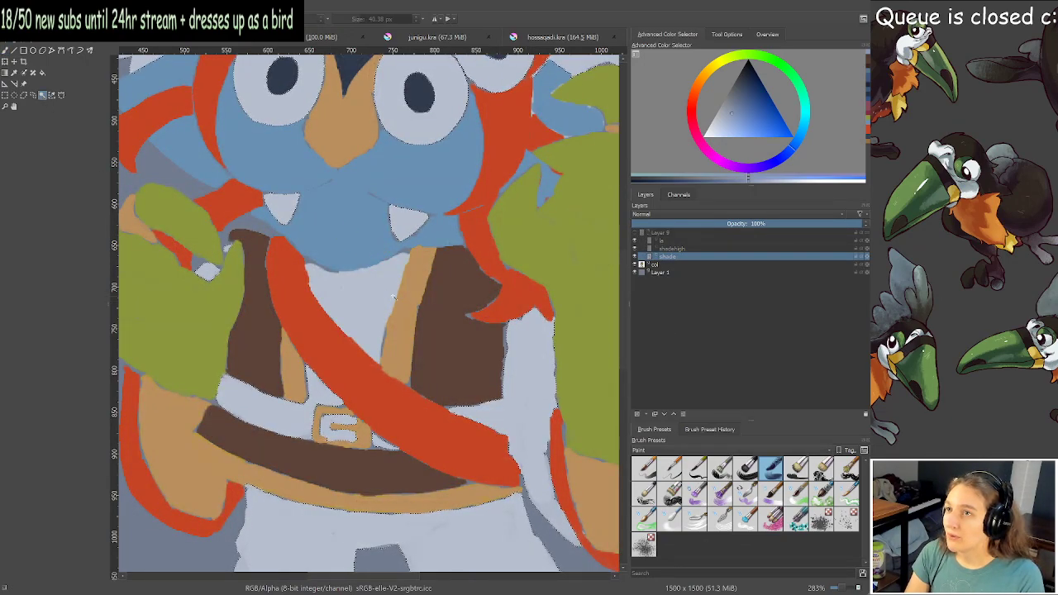
pyautogui.click(636, 236)
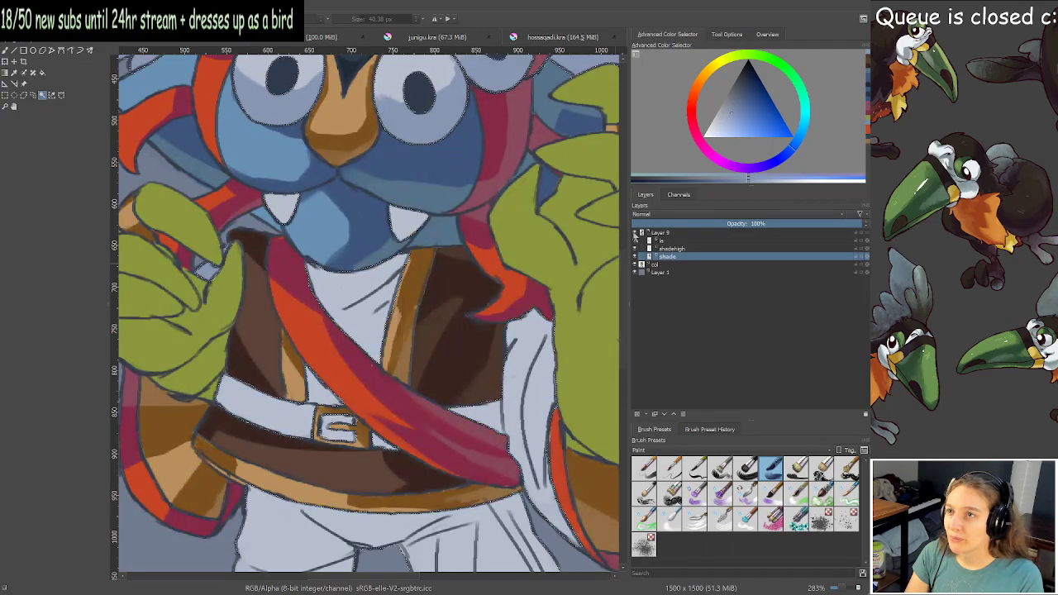
# Paint blue-grey shadows over the pale shirt front and the sleeve with the roughly 40 px brush.
pyautogui.press('b')
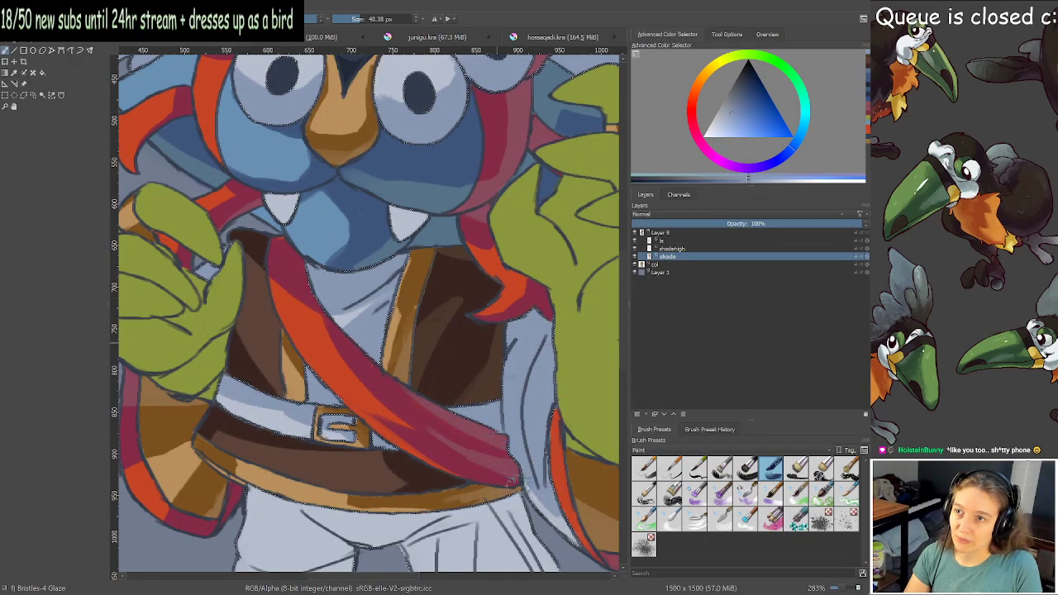
pyautogui.scroll(-1, 483, 372)
pyautogui.scroll(1, 512, 496)
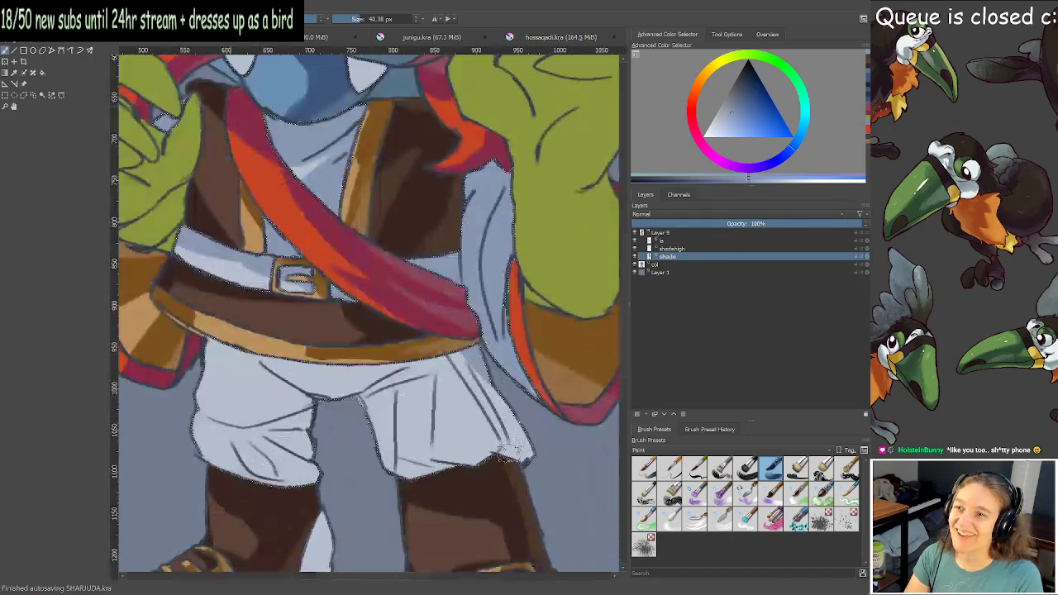
# Add the pale shoe soles to the selection, hiding the line and shading group only while selecting.
pyautogui.moveTo(497, 435); pyautogui.dragTo(482, 326)
pyautogui.moveTo(387, 404); pyautogui.dragTo(503, 322)
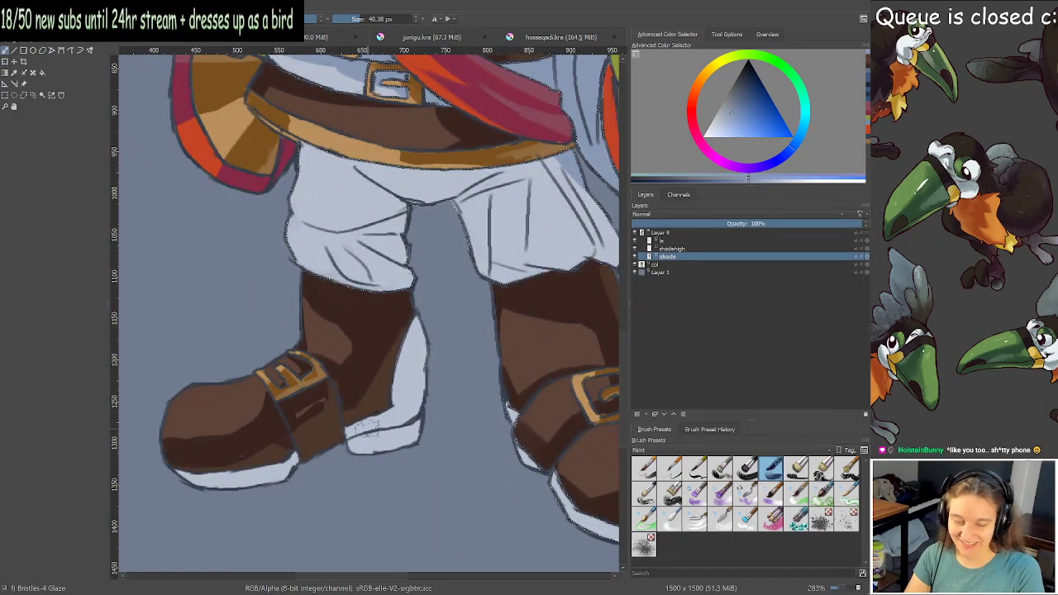
pyautogui.click(634, 232)
pyautogui.click(43, 95)
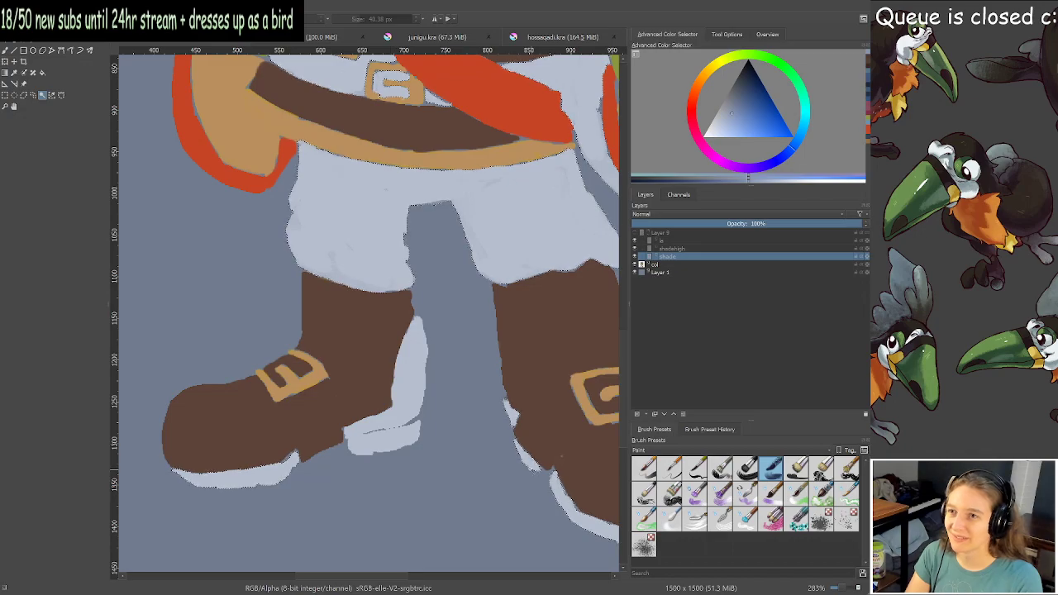
pyautogui.moveTo(512, 470); pyautogui.dragTo(472, 448)
pyautogui.press('b')
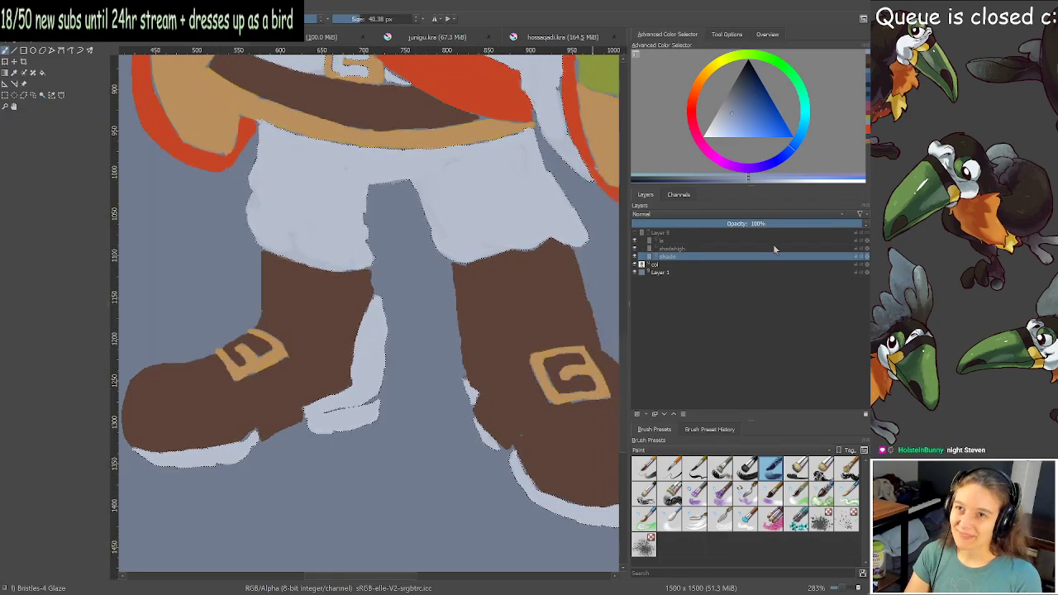
pyautogui.click(640, 234)
# Paint blue-grey shadows on both trouser legs, reducing the brush to 23.30 px for the folds.
pyautogui.press('-')
pyautogui.press('-')
pyautogui.press('-')
pyautogui.press('-')
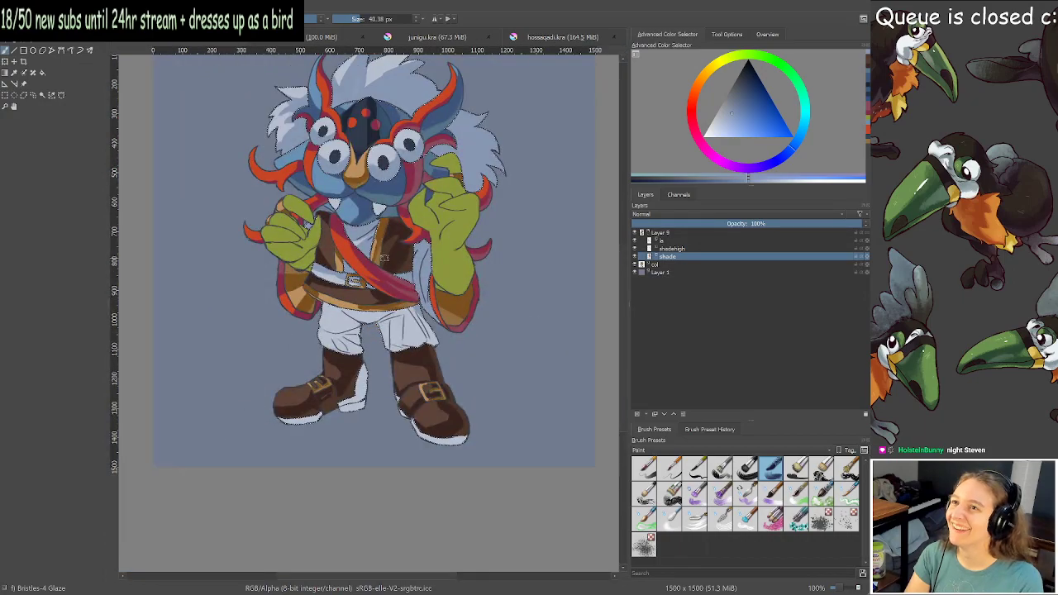
pyautogui.moveTo(384, 259); pyautogui.dragTo(427, 321)
pyautogui.scroll(1, 437, 326)
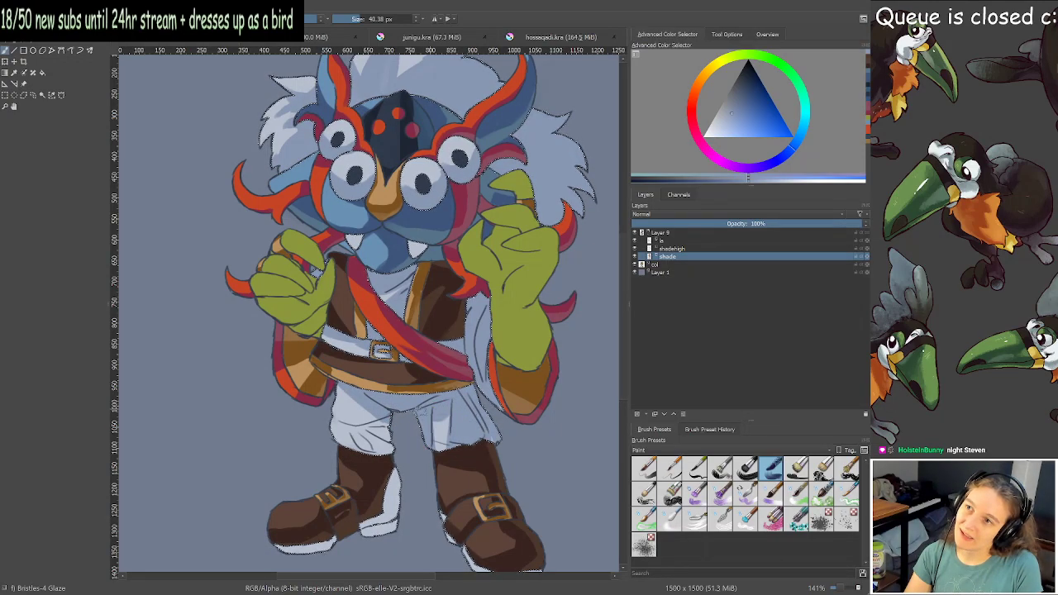
pyautogui.moveTo(369, 431)
pyautogui.mouseDown()
pyautogui.moveTo(357, 438)
pyautogui.moveTo(381, 447)
pyautogui.mouseUp()
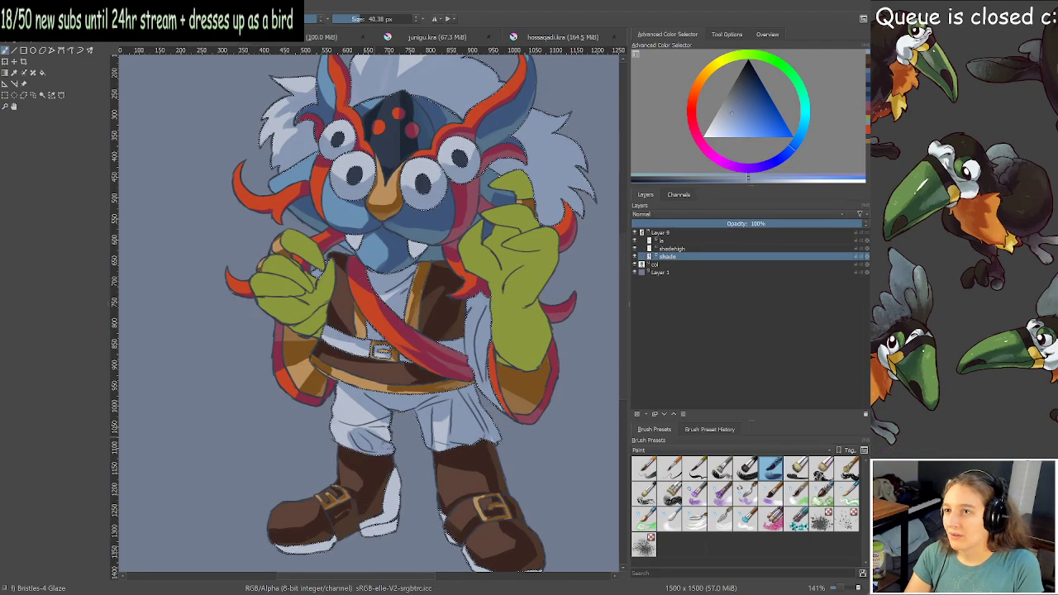
pyautogui.moveTo(336, 411); pyautogui.dragTo(326, 411)
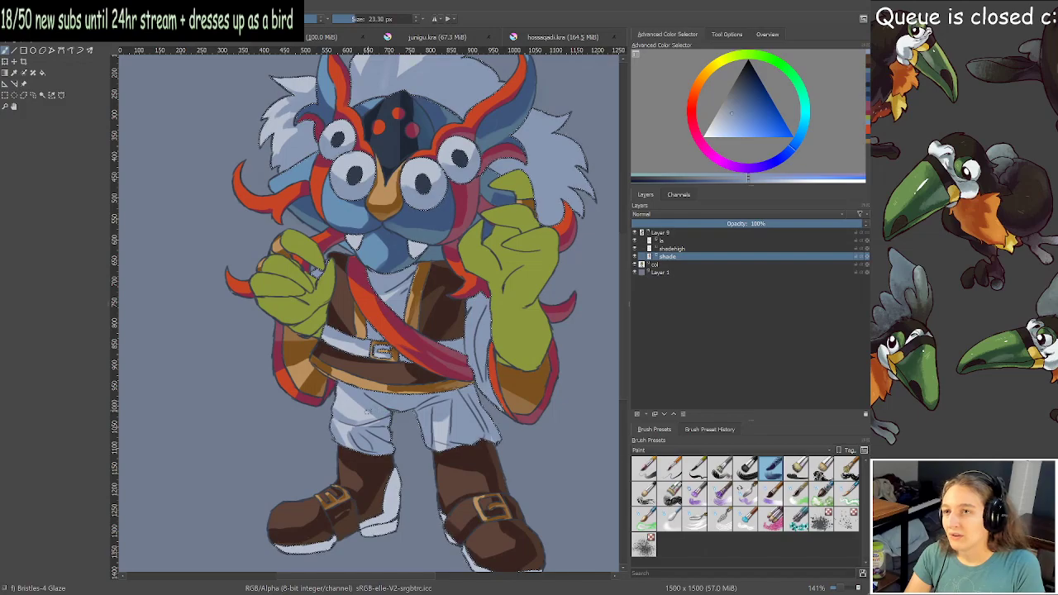
# Enlarge the brush to 77.86 px and shade the pale heels and soles of both shoes.
pyautogui.moveTo(381, 486); pyautogui.dragTo(395, 487)
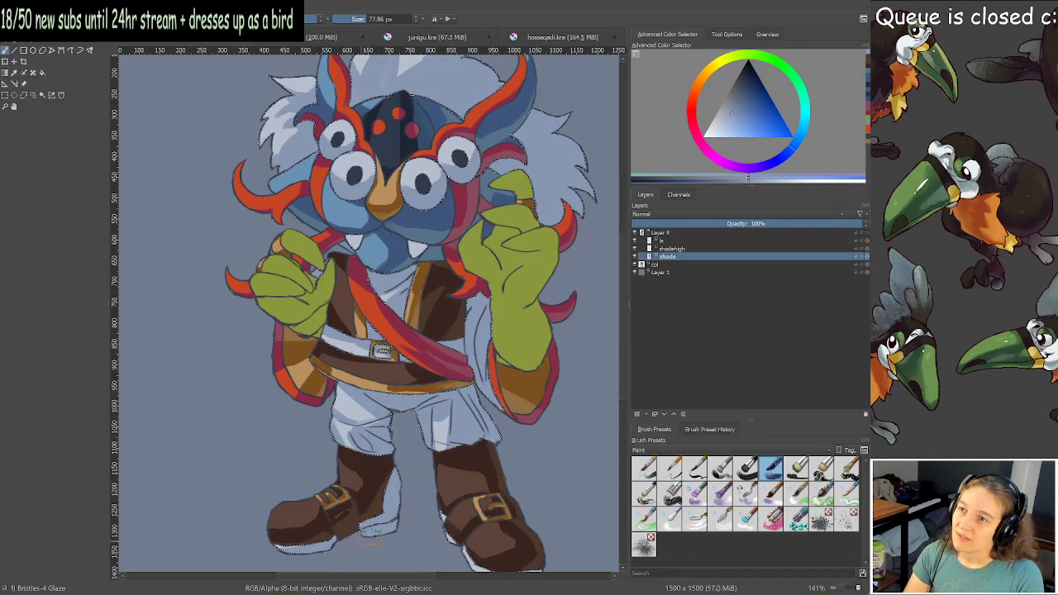
pyautogui.moveTo(361, 547); pyautogui.dragTo(341, 427)
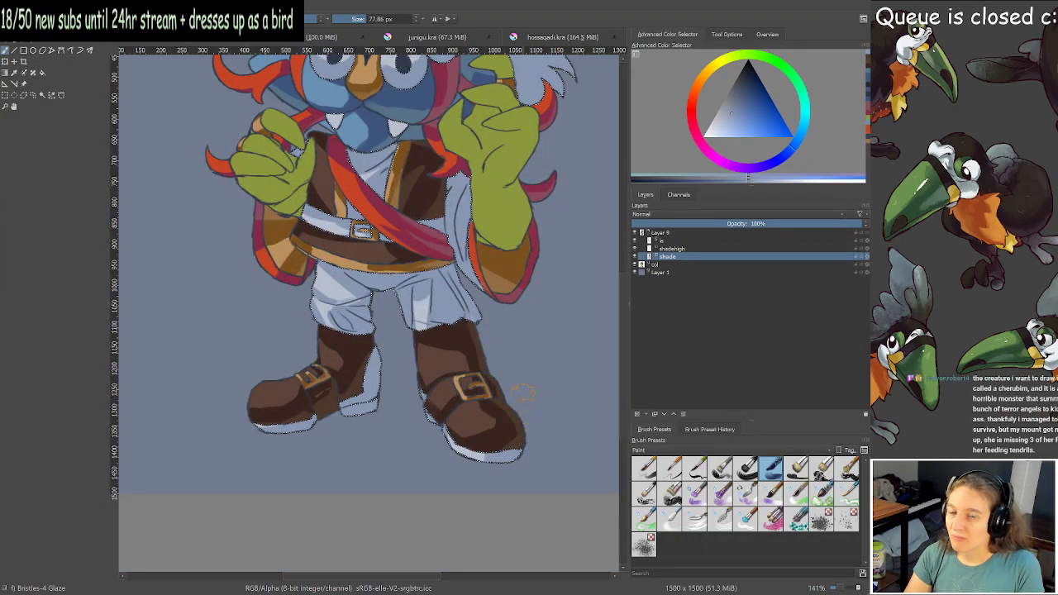
# Set the brush size to 15.68 px and refine the fold shadows on the pale sleeve.
pyautogui.moveTo(425, 269); pyautogui.dragTo(456, 385)
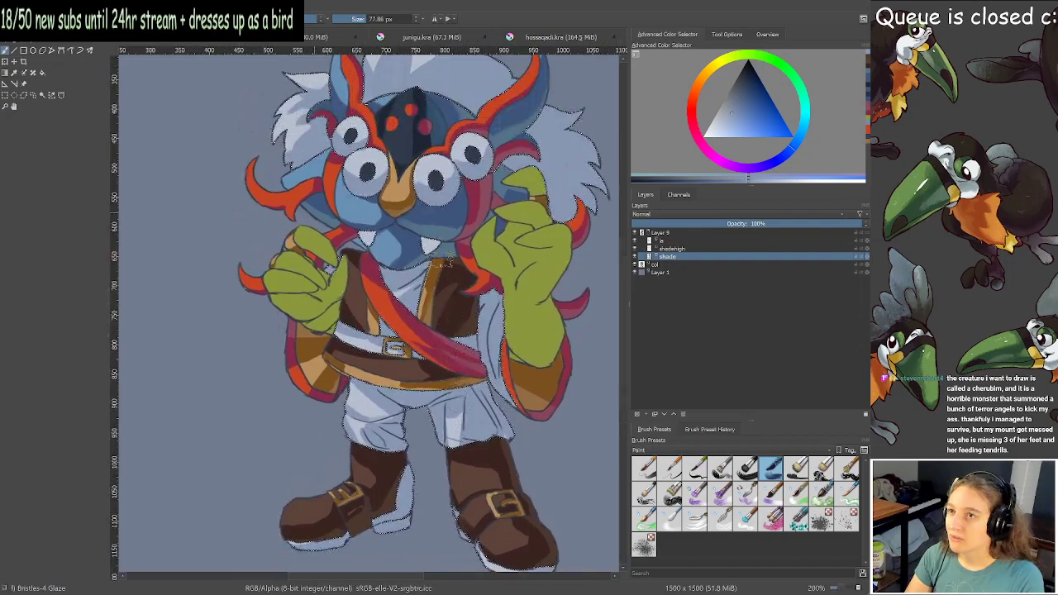
pyautogui.scroll(2, 447, 285)
pyautogui.moveTo(494, 356); pyautogui.dragTo(482, 354)
pyautogui.moveTo(330, 317); pyautogui.dragTo(279, 317)
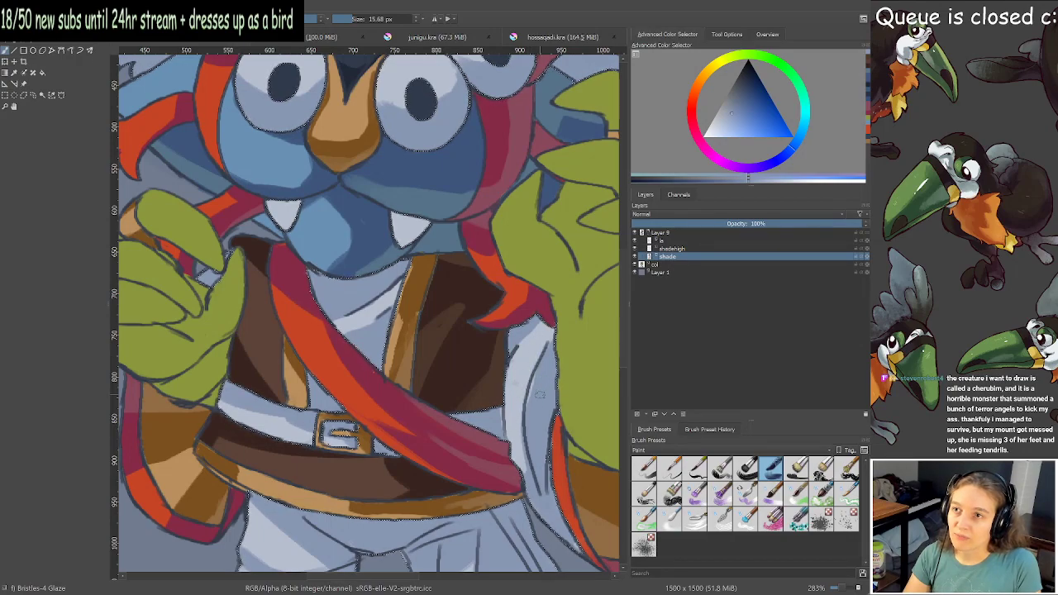
pyautogui.moveTo(533, 412); pyautogui.dragTo(556, 351)
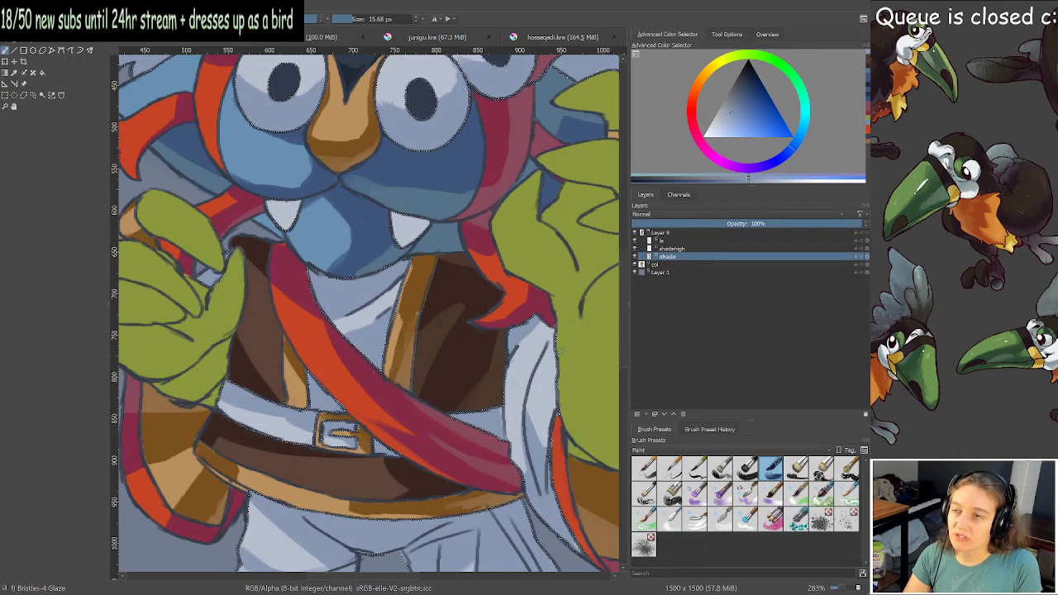
# Refine the shadows on the white belt and the left trouser leg, using brush sizes of 34.59 and about 25 px.
pyautogui.scroll(-1, 452, 372)
pyautogui.moveTo(300, 372); pyautogui.dragTo(352, 412)
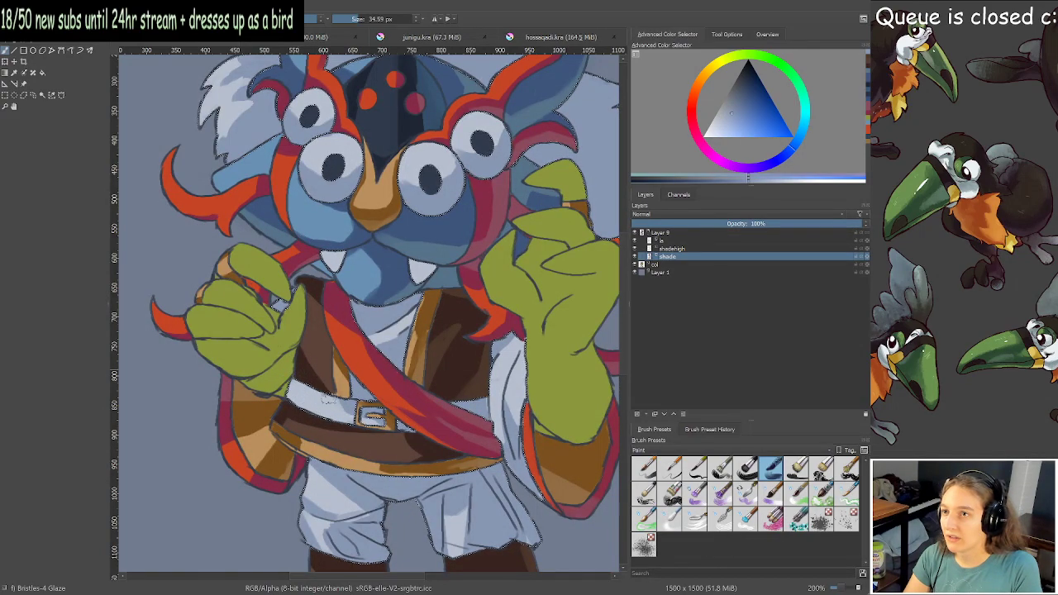
pyautogui.scroll(-5, 364, 396)
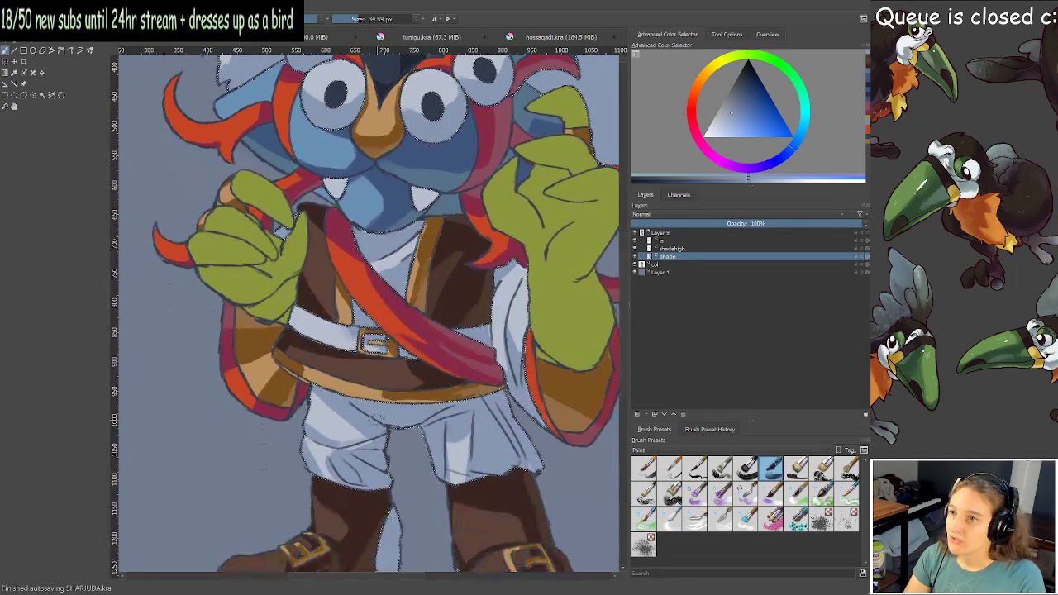
pyautogui.scroll(2, 346, 427)
pyautogui.moveTo(484, 337); pyautogui.dragTo(366, 397)
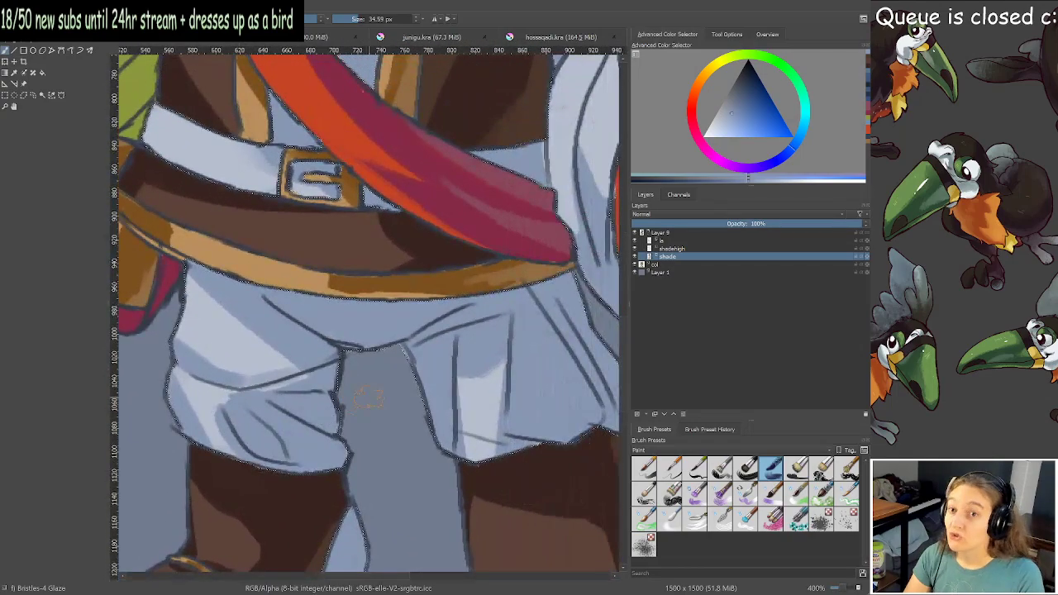
pyautogui.moveTo(259, 333); pyautogui.dragTo(237, 333)
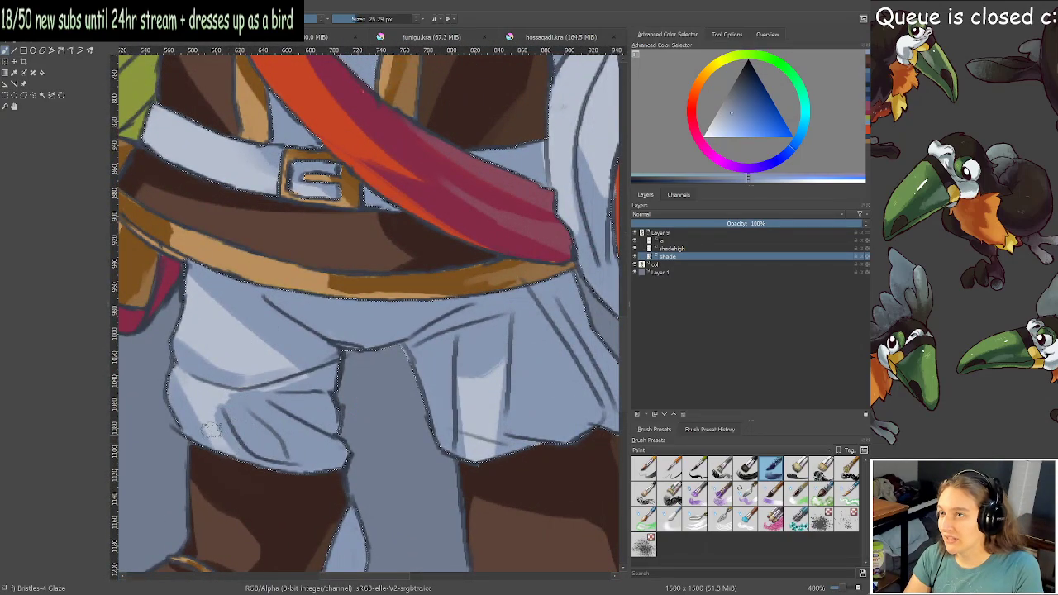
pyautogui.scroll(-3, 215, 420)
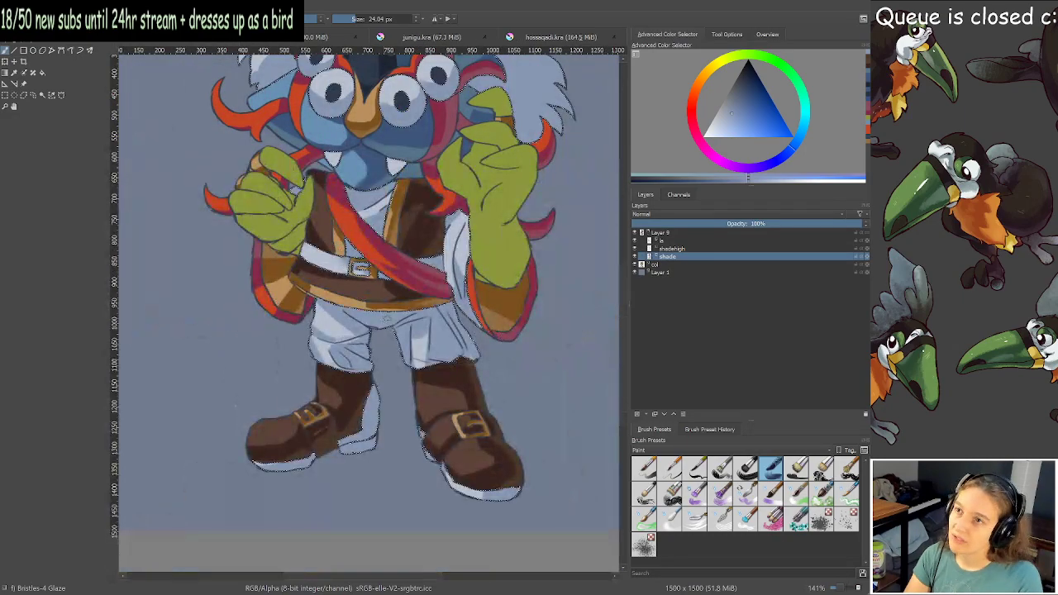
# Choose a slightly more saturated blue-grey, reduce the brush to 11.52 px and refine the light and shadow shapes on the trousers and soles.
pyautogui.moveTo(447, 275); pyautogui.dragTo(444, 293)
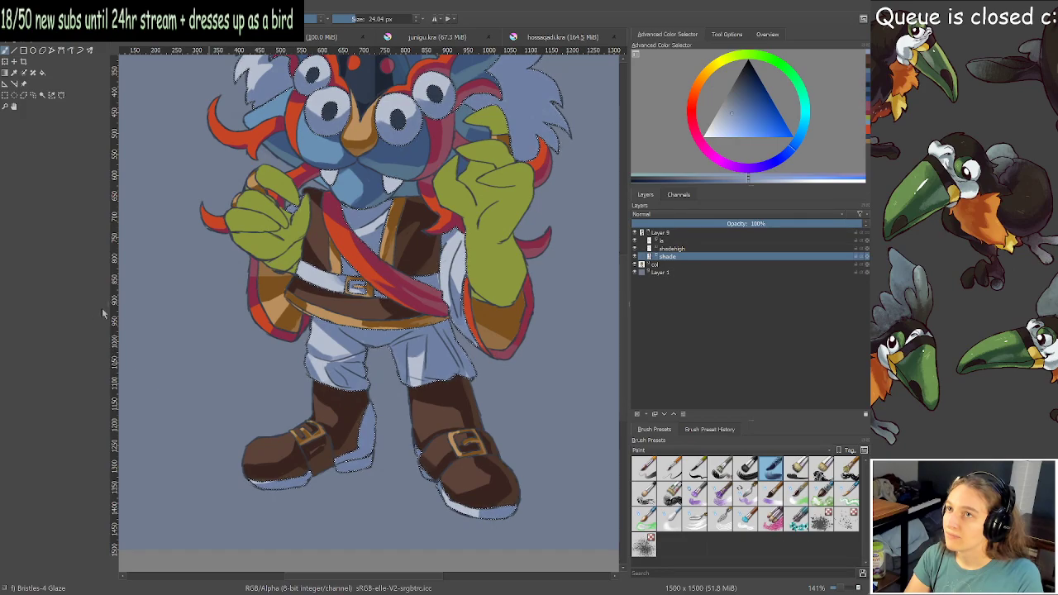
pyautogui.moveTo(419, 298); pyautogui.dragTo(425, 379)
pyautogui.scroll(-1, 424, 380)
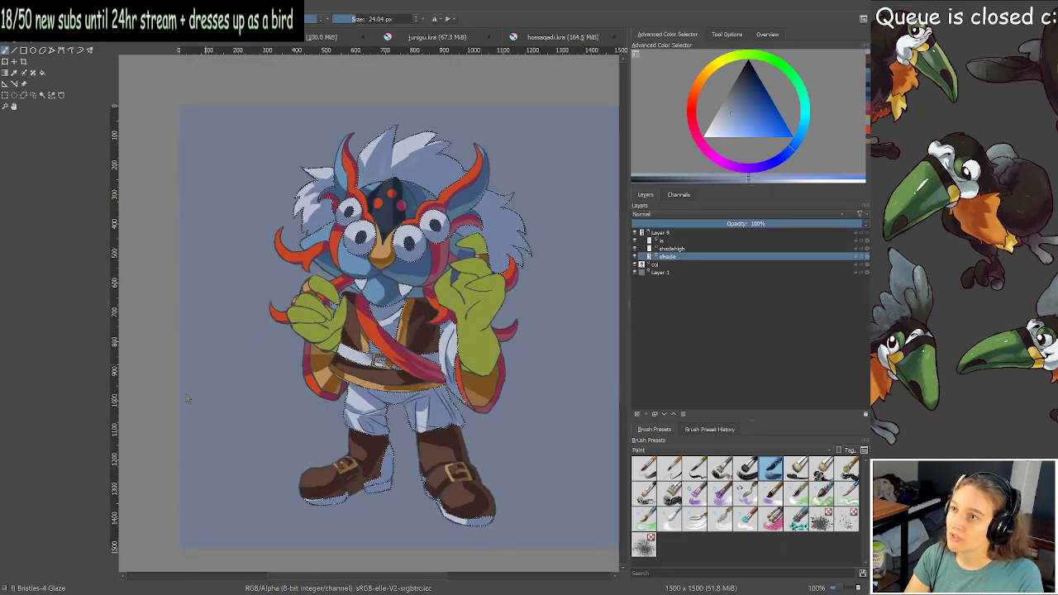
pyautogui.scroll(-1, 156, 406)
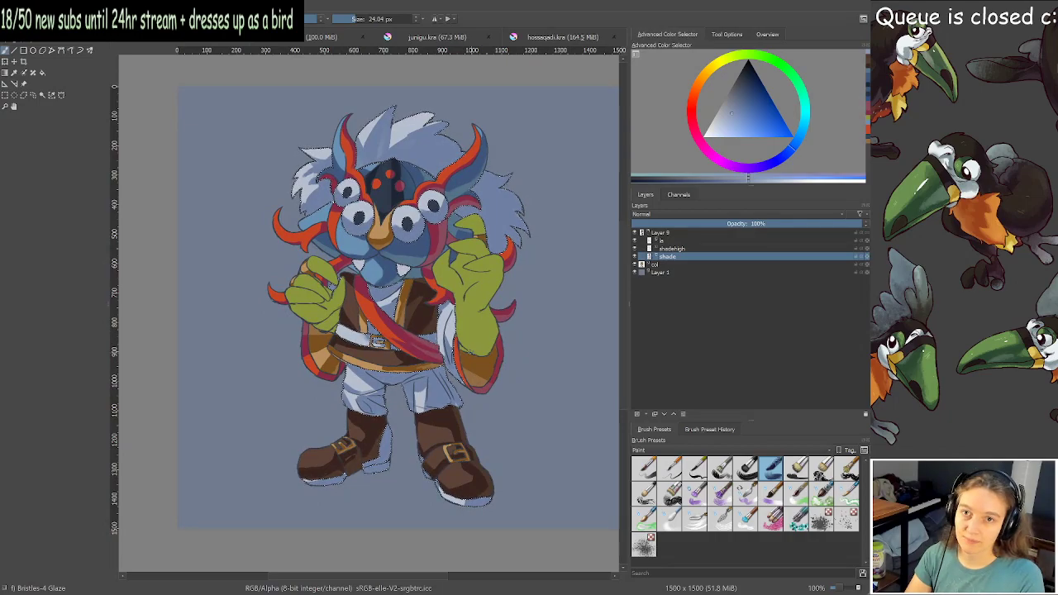
pyautogui.scroll(1, 453, 357)
pyautogui.scroll(1, 453, 358)
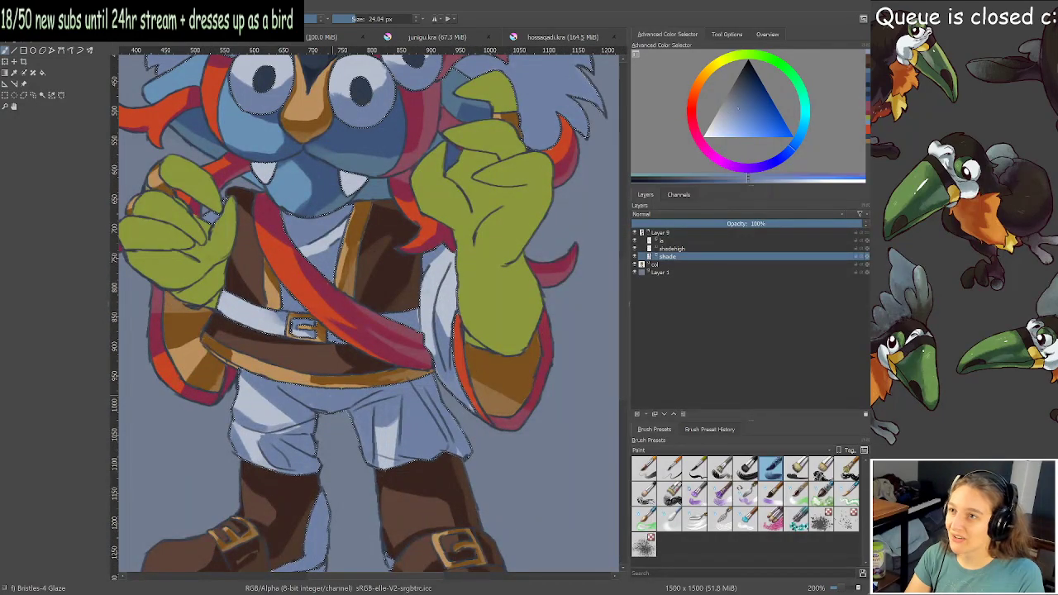
pyautogui.scroll(-3, 393, 271)
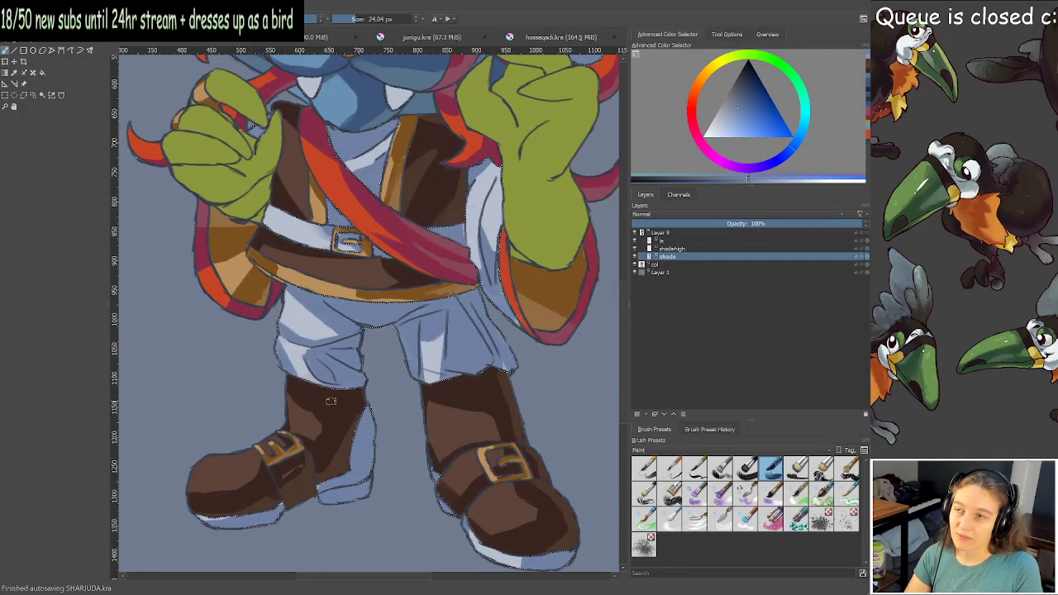
pyautogui.moveTo(338, 386); pyautogui.dragTo(330, 385)
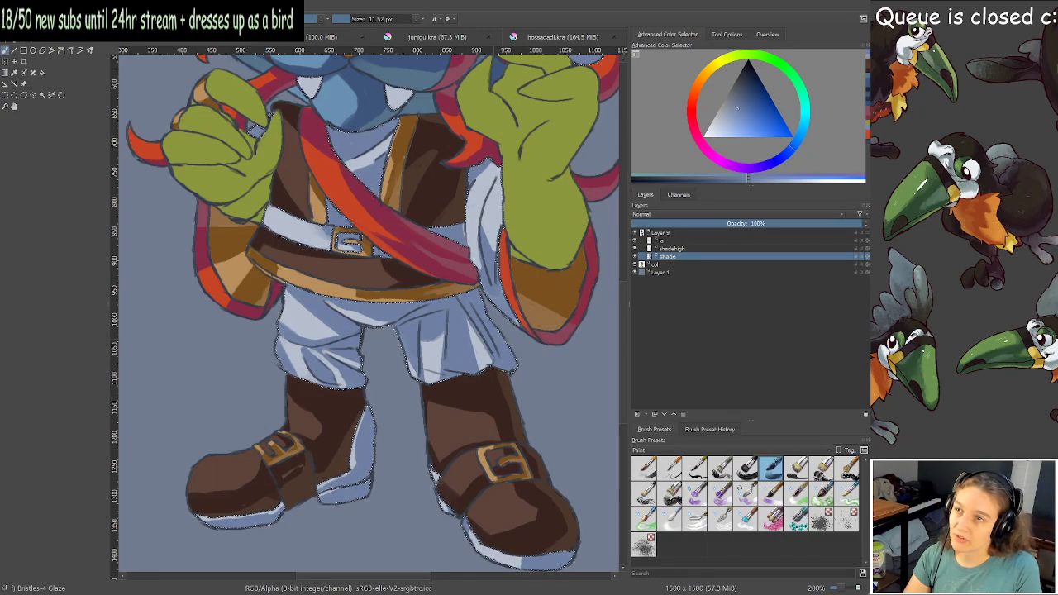
# Enlarge the brush to 35.86 px and rework the left trouser leg so its outer side has a broader light area.
pyautogui.scroll(-2, 494, 304)
pyautogui.scroll(1, 413, 281)
pyautogui.scroll(1, 474, 362)
pyautogui.moveTo(393, 343); pyautogui.dragTo(470, 353)
pyautogui.moveTo(293, 425); pyautogui.dragTo(313, 425)
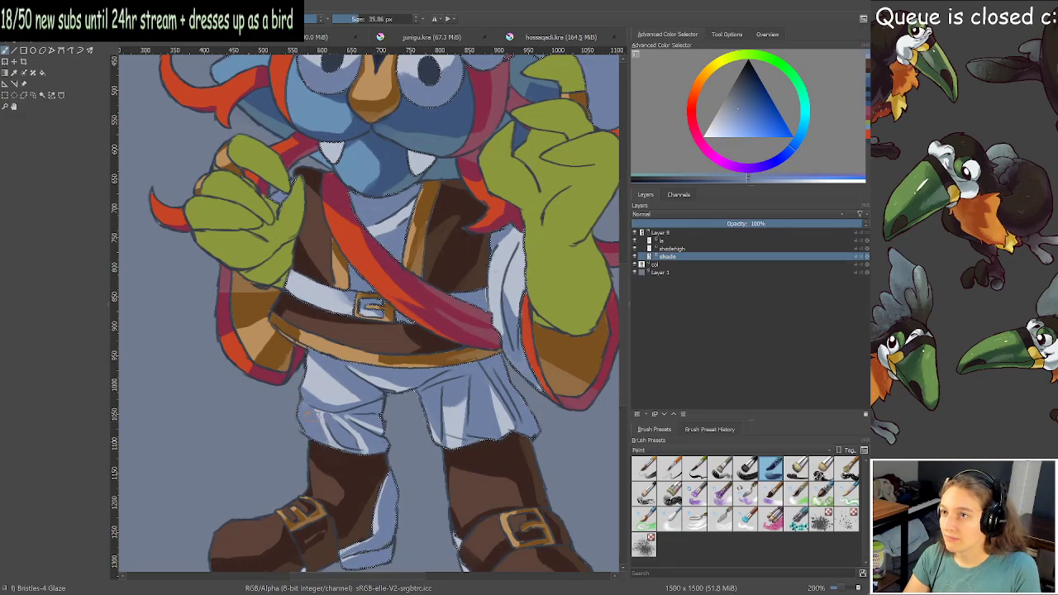
pyautogui.moveTo(343, 436); pyautogui.dragTo(335, 425)
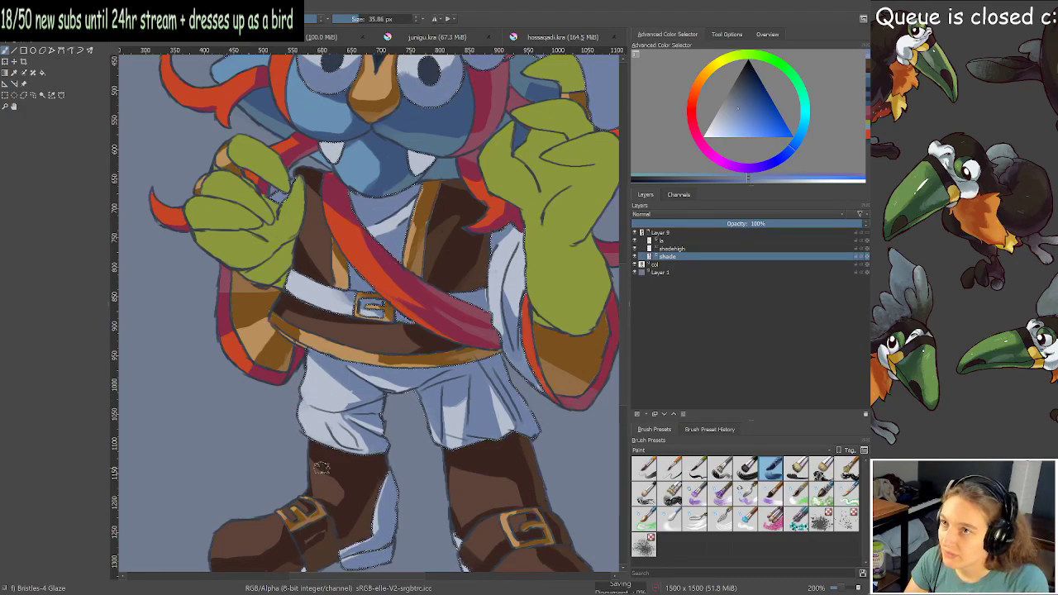
# Reduce the brush to 13.80 px and sharpen the fold shadows on the left trouser leg.
pyautogui.scroll(-3, 321, 468)
pyautogui.scroll(2, 352, 343)
pyautogui.moveTo(352, 343); pyautogui.dragTo(394, 334)
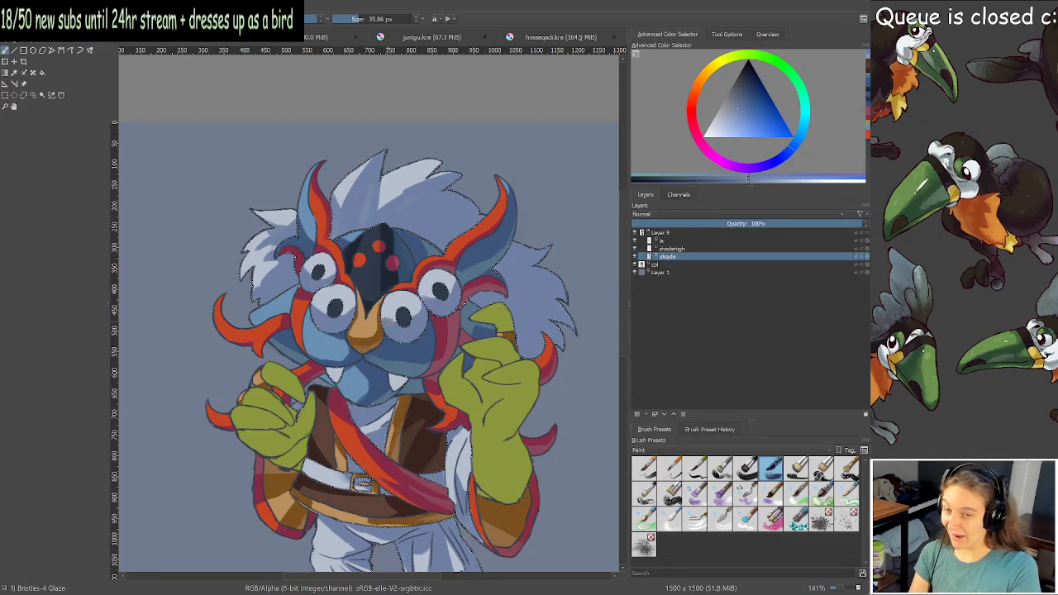
pyautogui.scroll(-1, 380, 396)
pyautogui.scroll(1, 378, 395)
pyautogui.moveTo(383, 562); pyautogui.dragTo(389, 405)
pyautogui.scroll(6, 387, 412)
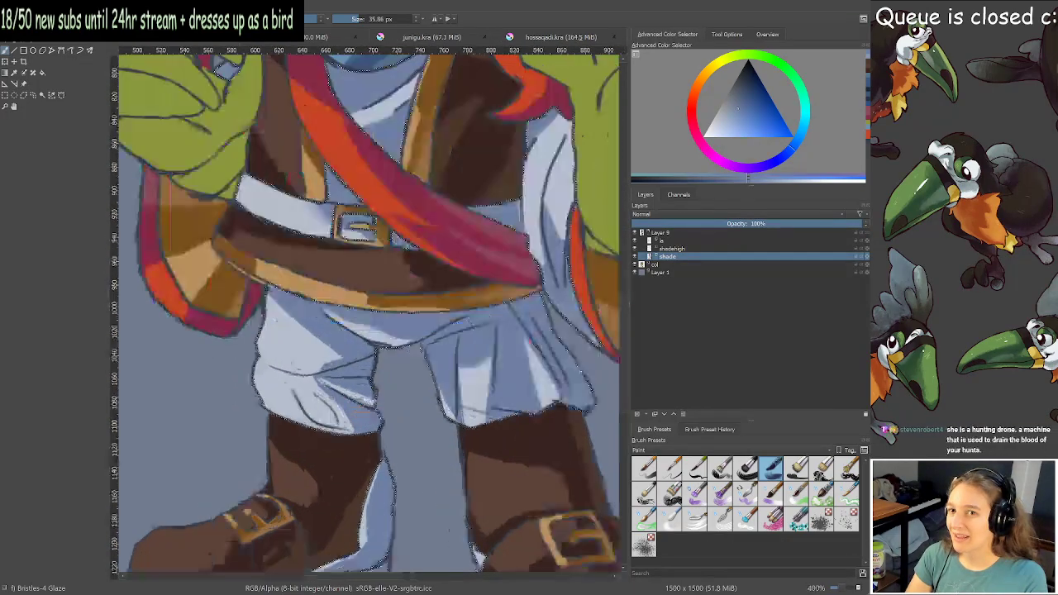
pyautogui.moveTo(434, 366); pyautogui.dragTo(445, 376)
pyautogui.moveTo(333, 321); pyautogui.dragTo(308, 324)
pyautogui.press('[')
pyautogui.press('[')
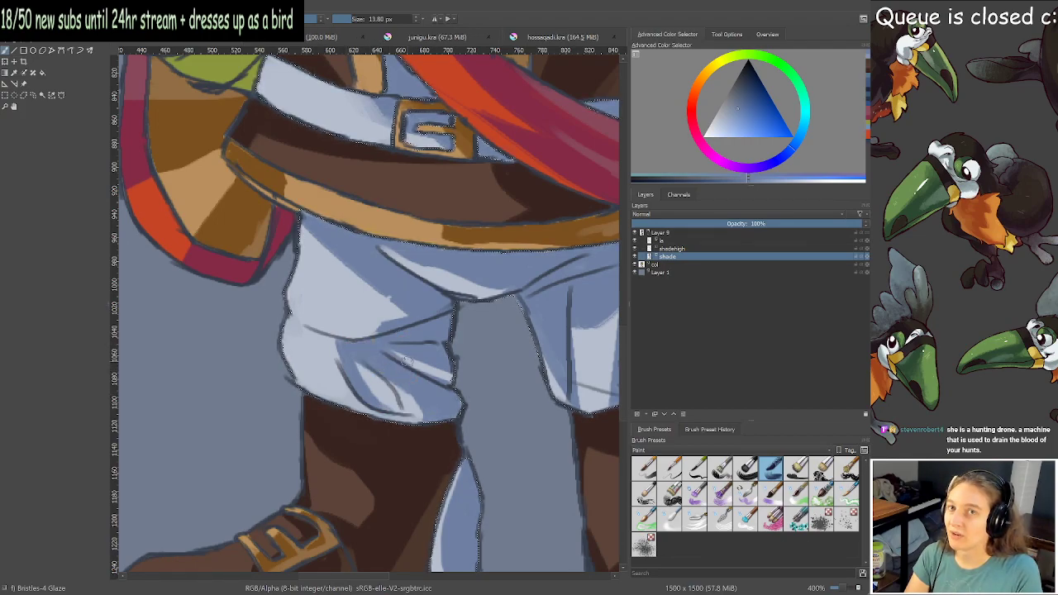
# Enlarge the brush to 41.69 px and shade the heel and sole of the left shoe.
pyautogui.scroll(-3, 409, 360)
pyautogui.scroll(2, 459, 352)
pyautogui.moveTo(380, 534)
pyautogui.mouseDown()
pyautogui.moveTo(437, 350)
pyautogui.moveTo(459, 350)
pyautogui.mouseUp()
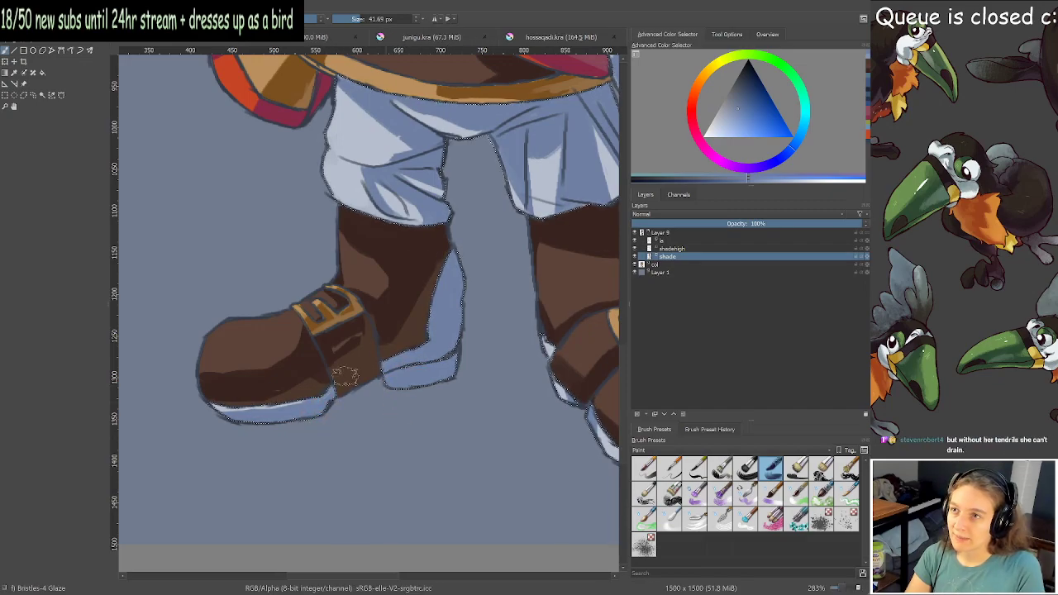
# Examine the shading on the upper body, the head and the white hair.
pyautogui.scroll(-1, 309, 395)
pyautogui.moveTo(365, 277); pyautogui.dragTo(344, 319)
pyautogui.scroll(-1, 385, 217)
pyautogui.moveTo(385, 218); pyautogui.dragTo(340, 374)
pyautogui.scroll(1, 425, 202)
pyautogui.moveTo(396, 190); pyautogui.dragTo(415, 288)
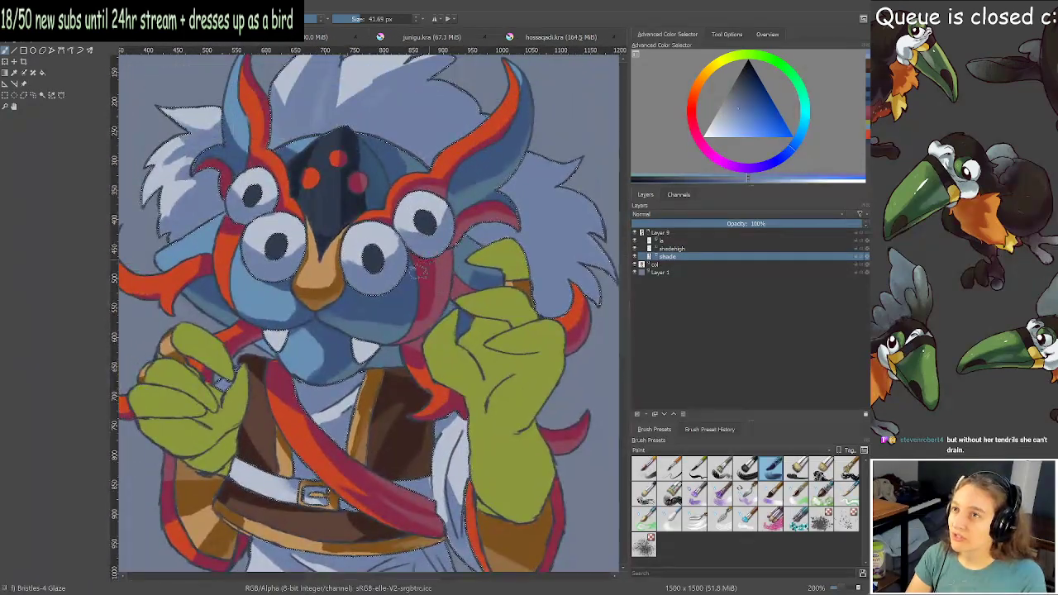
pyautogui.scroll(-1, 406, 286)
pyautogui.scroll(2, 345, 117)
pyautogui.moveTo(345, 125); pyautogui.dragTo(332, 190)
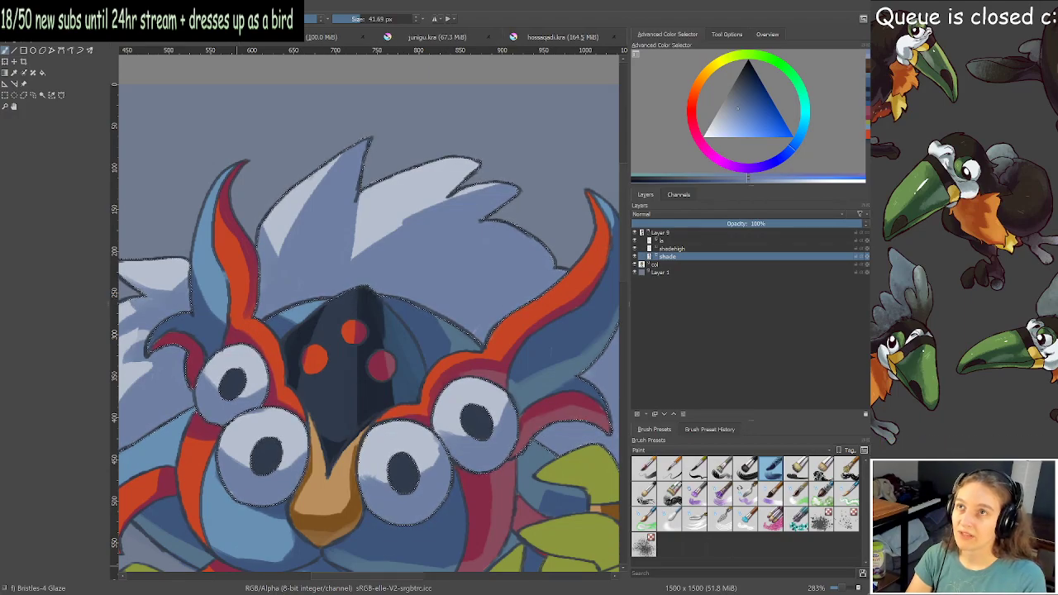
# On the shadehigh layer, paint a lighter streak into the shadow of the central hair spike with a 22.29 px brush.
pyautogui.scroll(-1, 400, 405)
pyautogui.moveTo(412, 359); pyautogui.dragTo(407, 219)
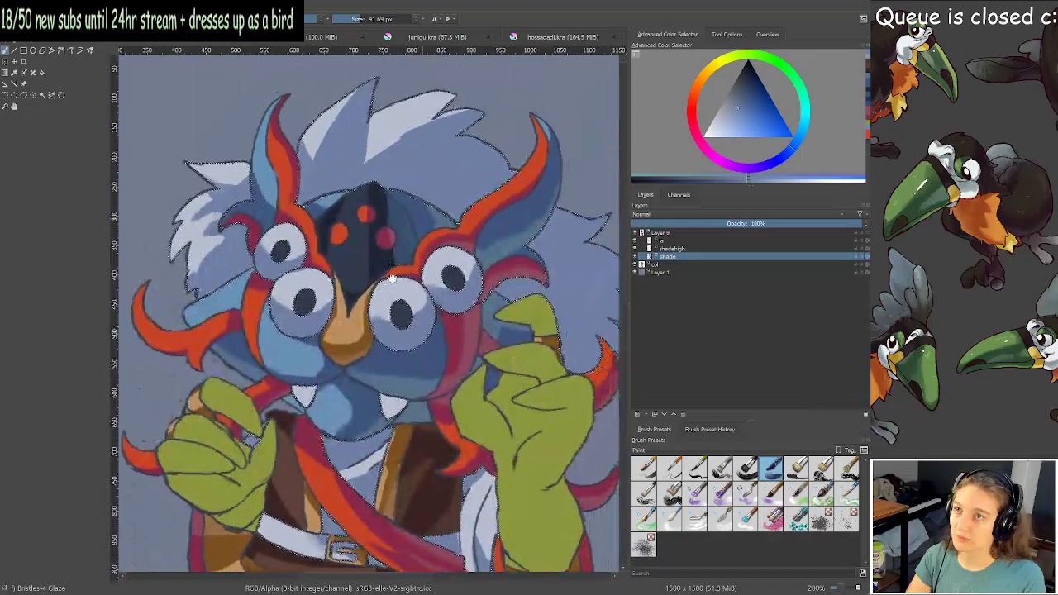
pyautogui.click(866, 59)
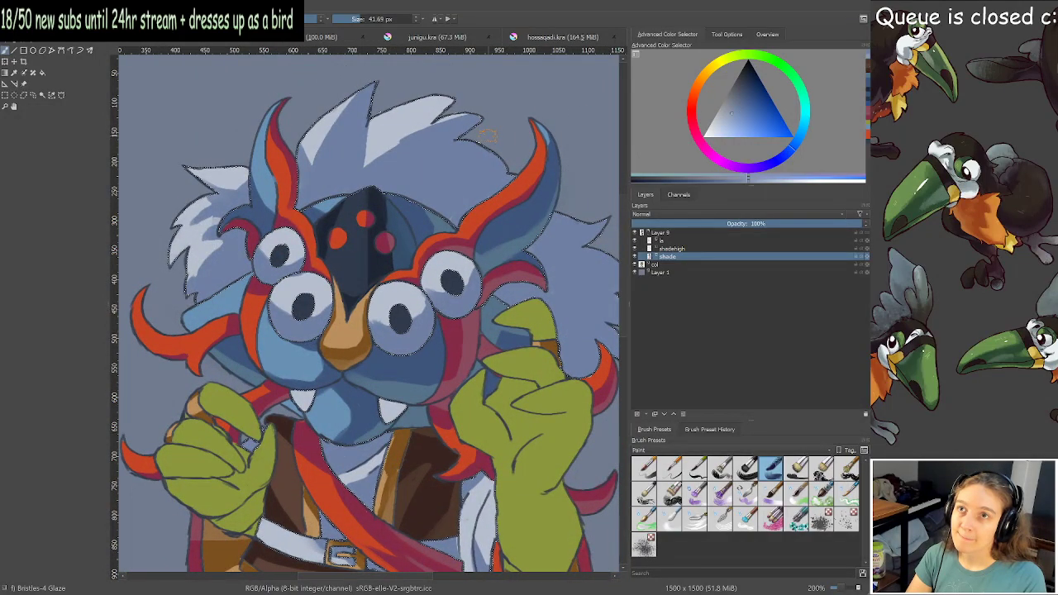
pyautogui.moveTo(463, 119); pyautogui.dragTo(443, 144)
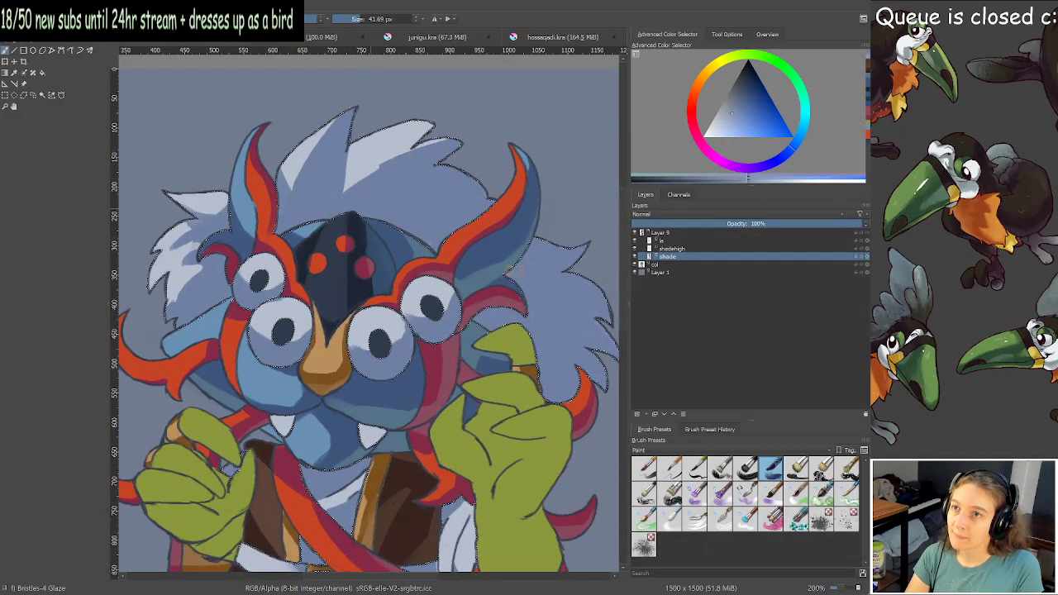
pyautogui.click(656, 248)
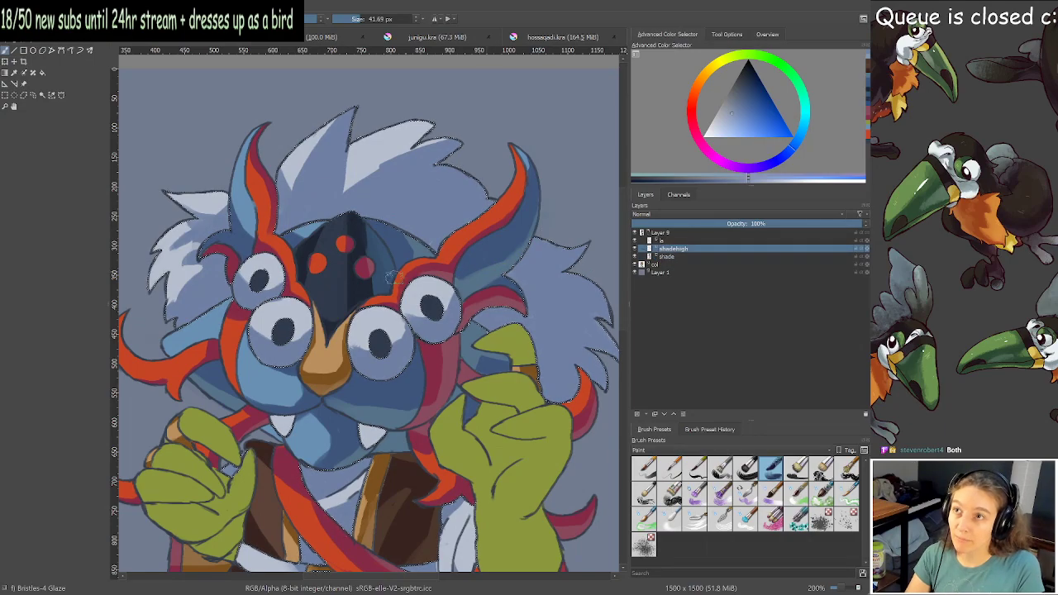
pyautogui.moveTo(331, 204); pyautogui.dragTo(324, 213)
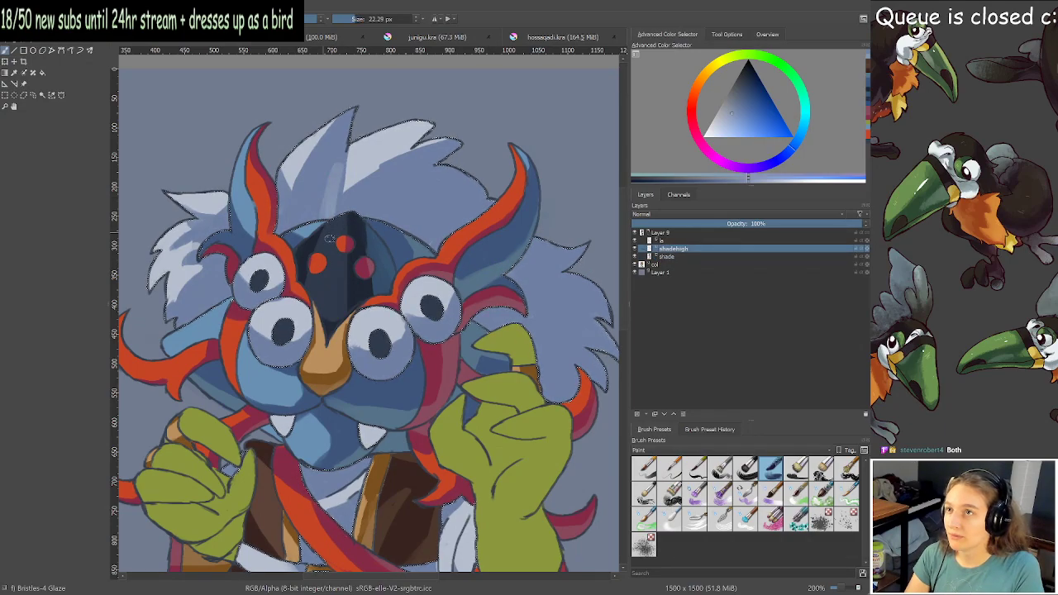
# Reduce the brush to 12.47 px, refine the light streaks in the central and left hair, and save the drawing.
pyautogui.press('[')
pyautogui.press('[')
pyautogui.press('[')
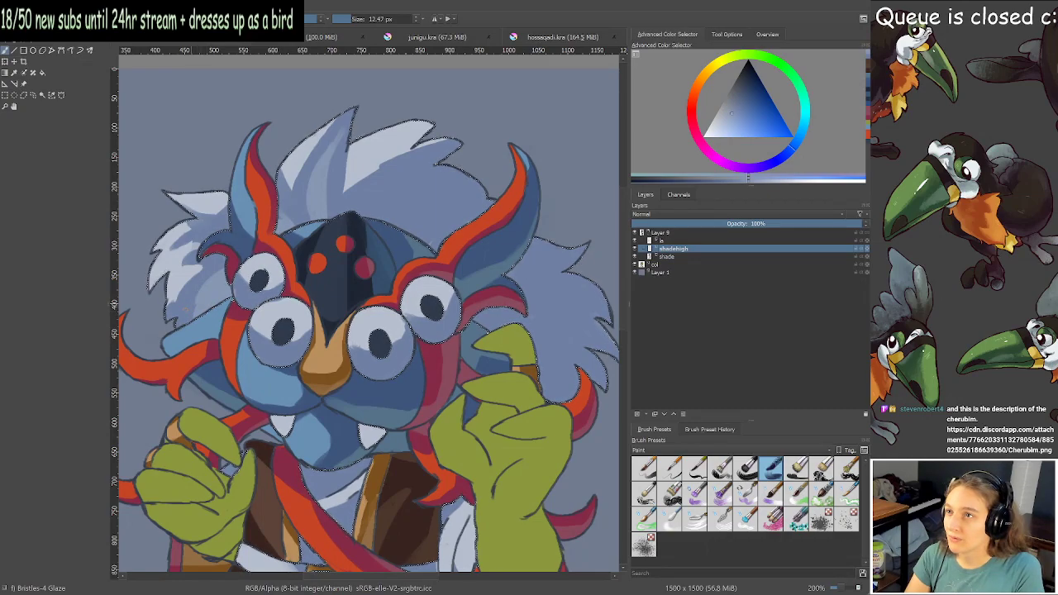
pyautogui.hotkey('ctrl', 's')
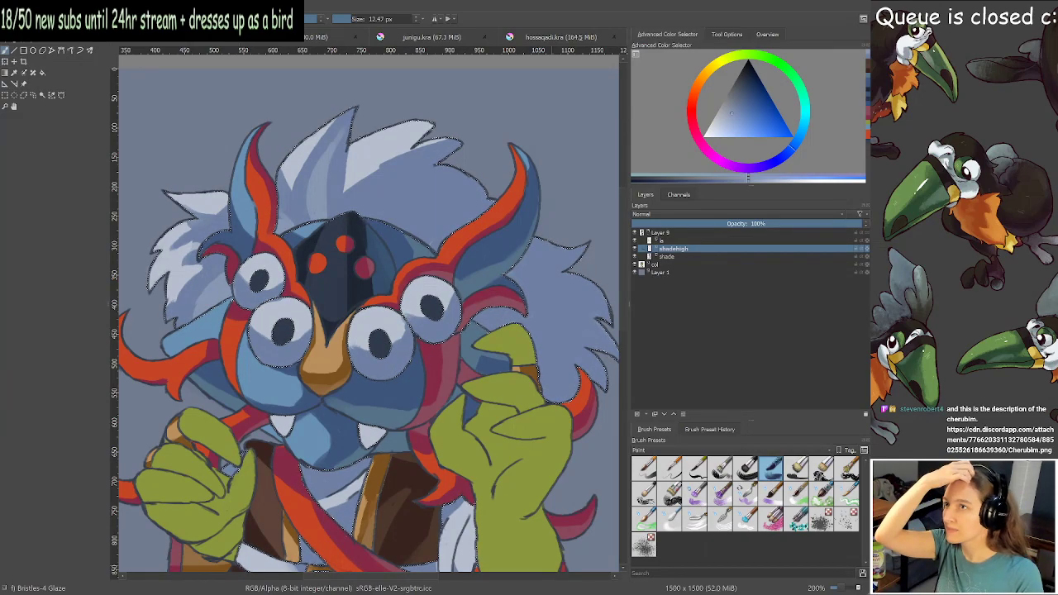
# Switch to the browser and read the enlarged cherubim description image.
pyautogui.hotkey('alt', 'Tab')
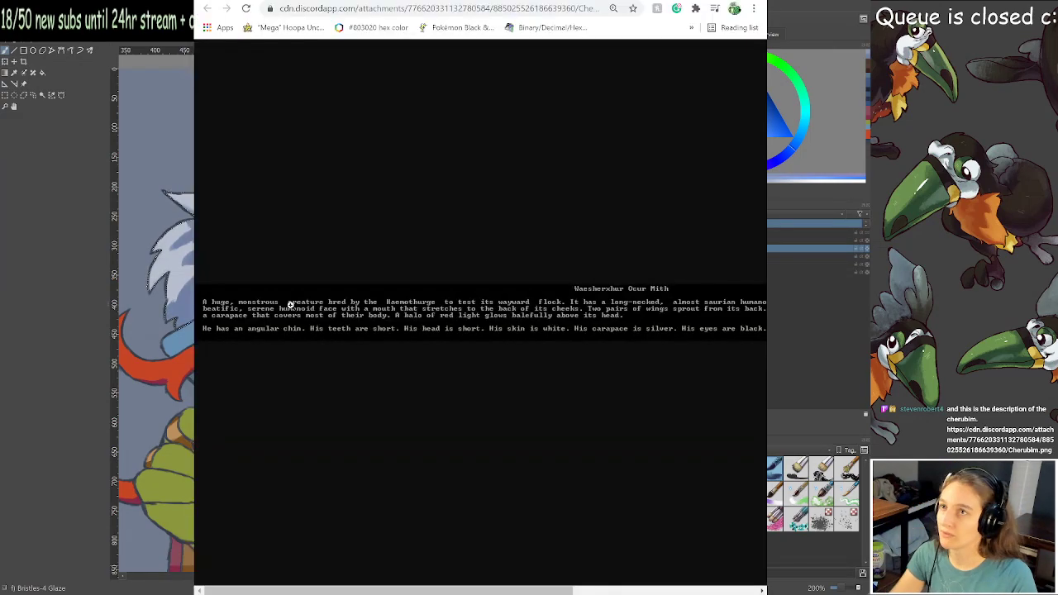
pyautogui.keyDown('ctrl'); pyautogui.scroll(5, 200, 318); pyautogui.keyUp('ctrl')
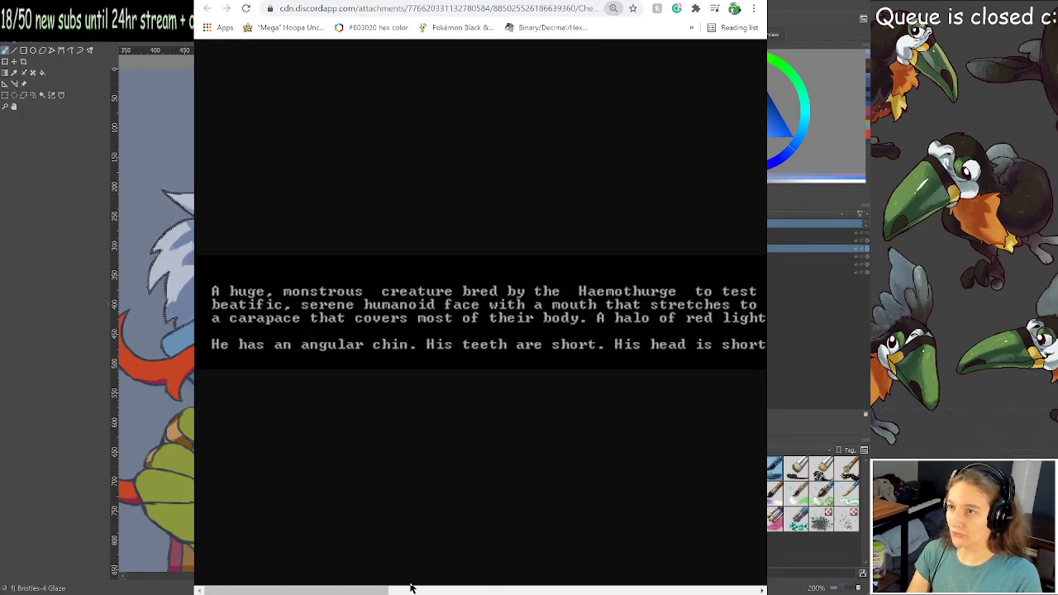
pyautogui.moveTo(371, 587); pyautogui.dragTo(238, 556)
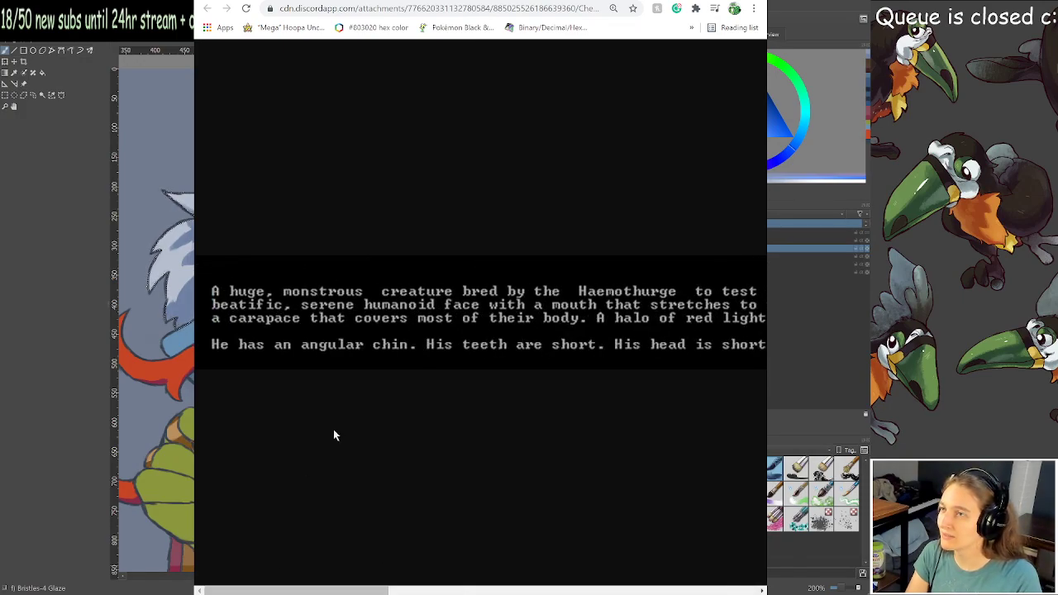
# Look up the word "beatific" in a new Google search, then return to the creature description.
pyautogui.hotkey('ctrl', 't')
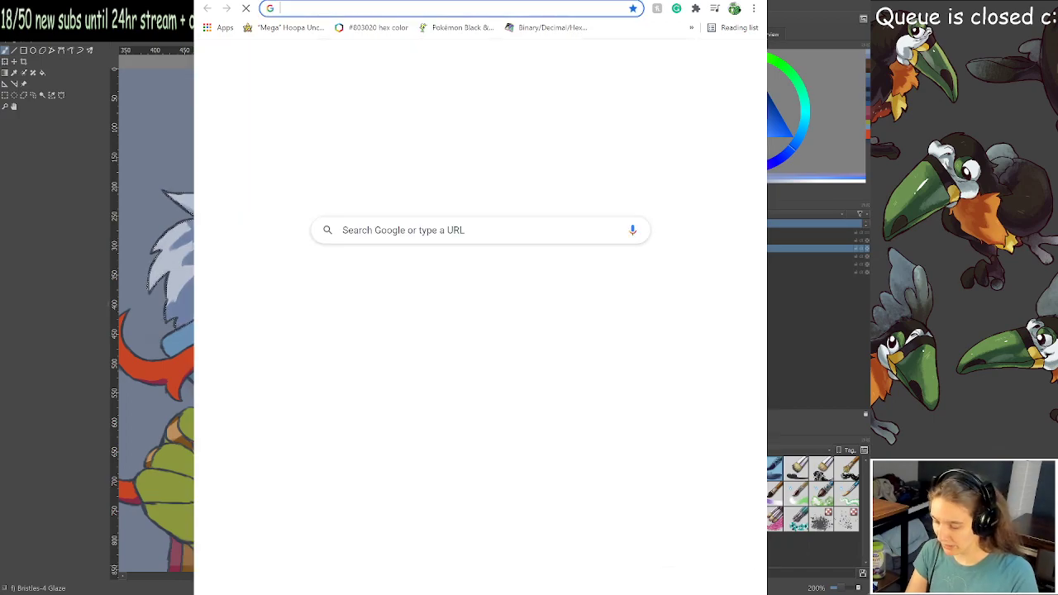
pyautogui.write('beatific')
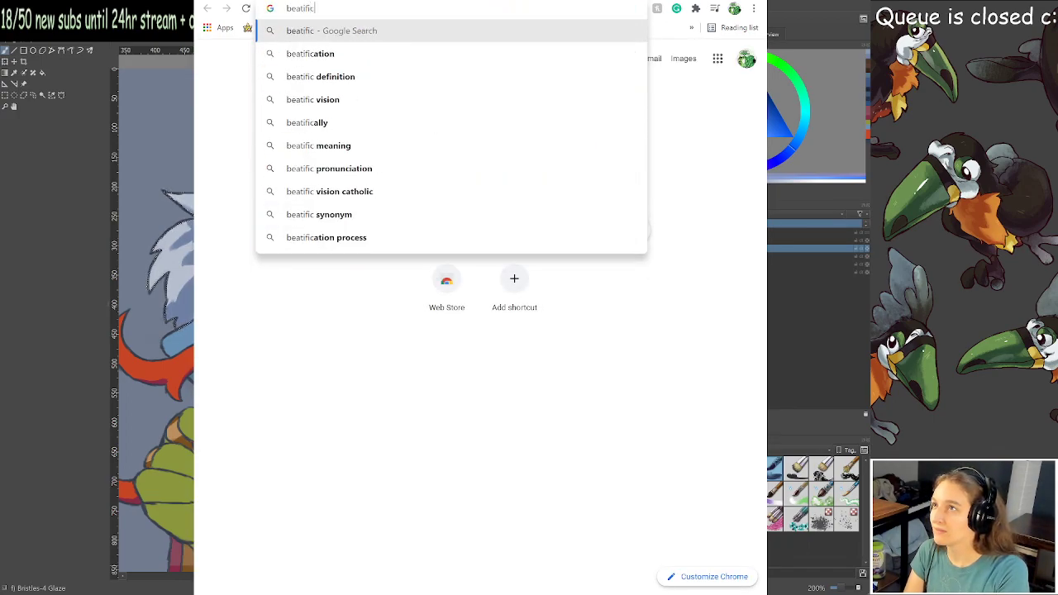
pyautogui.press('Return')
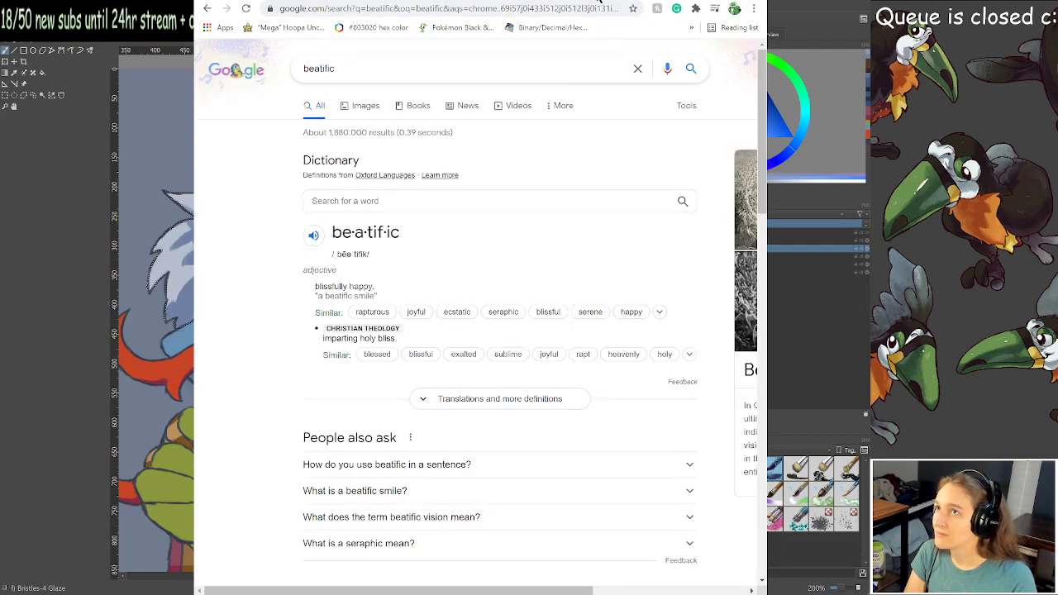
pyautogui.hotkey('ctrl', 'w')
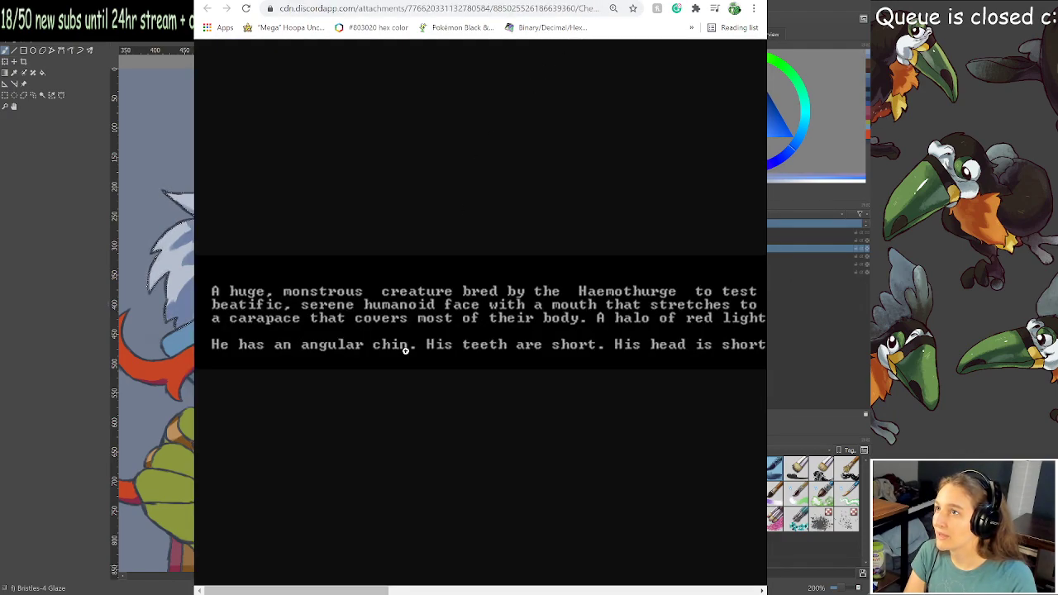
# Read the rest of the creature description across its full width and switch back to Krita.
pyautogui.moveTo(339, 589); pyautogui.dragTo(193, 553)
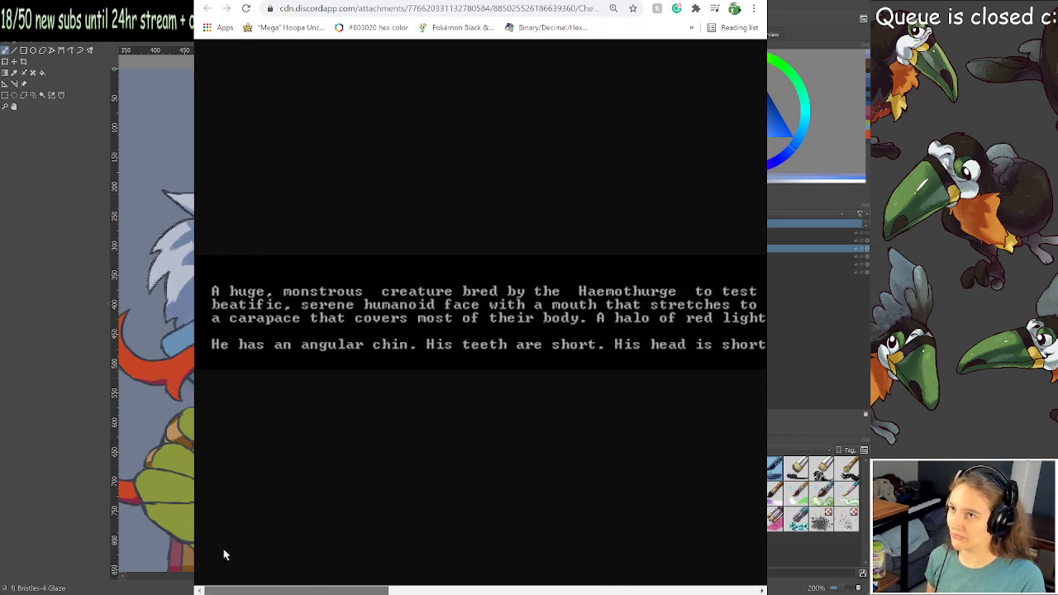
pyautogui.moveTo(312, 559); pyautogui.dragTo(541, 580)
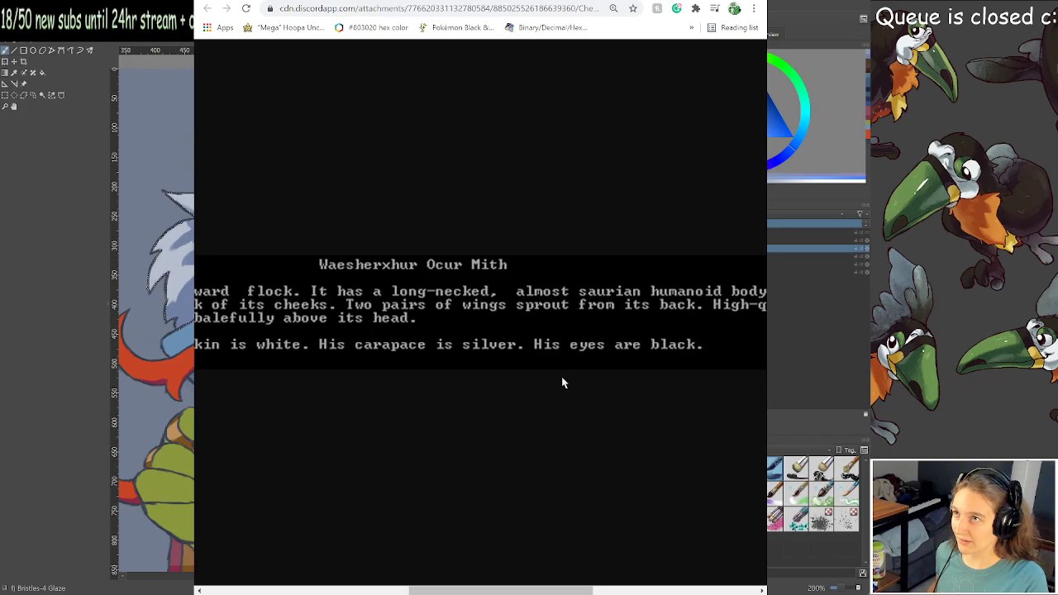
pyautogui.hotkey('alt', 'Tab')
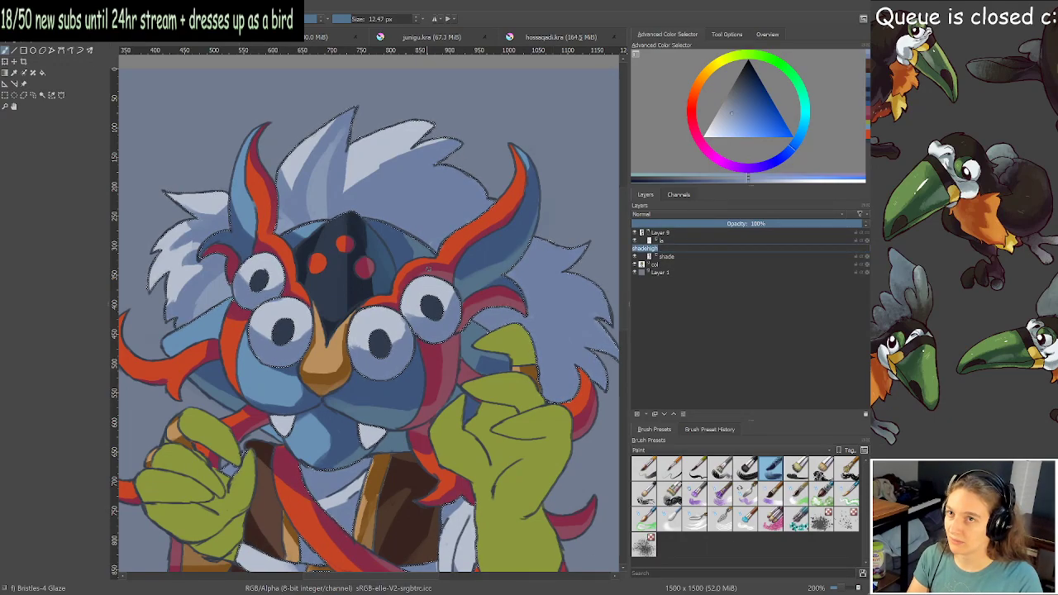
# Paint subtle lighter tones into the shadows along the lower rims of the eyeballs on the shadehigh layer.
pyautogui.press('2')
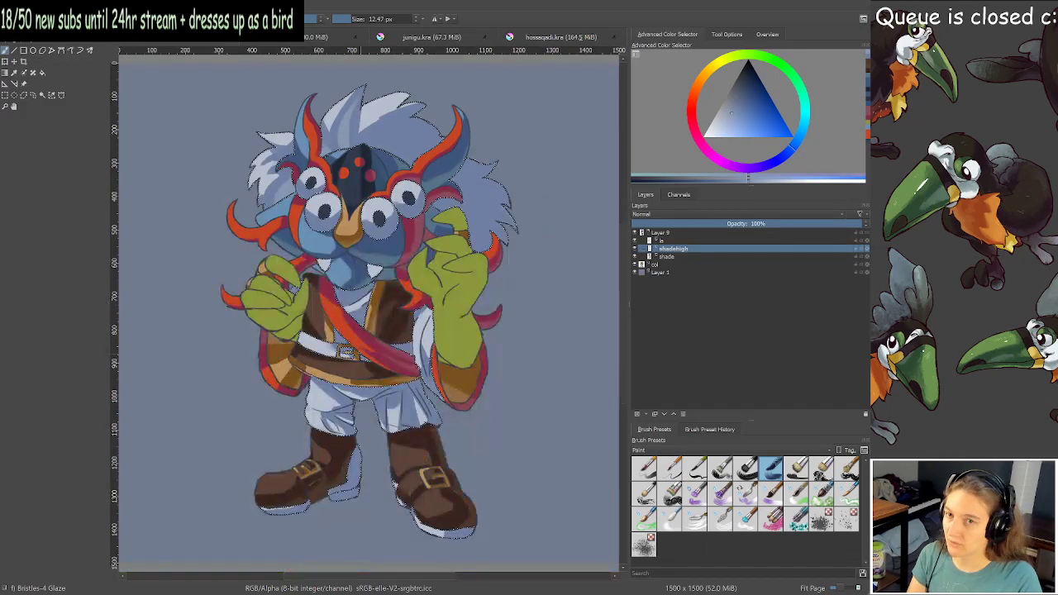
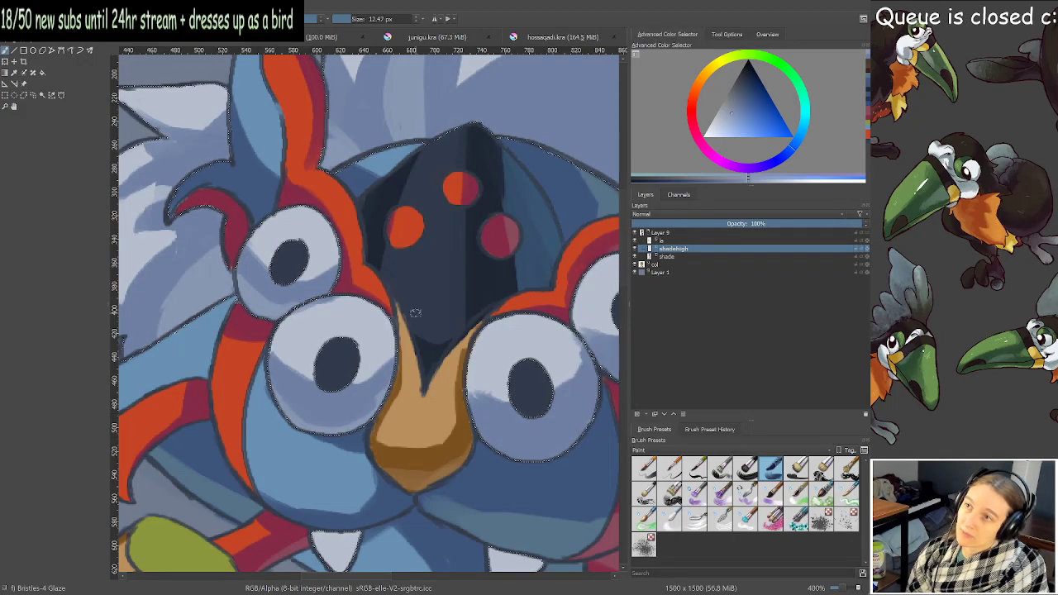
pyautogui.keyDown('ctrl'); pyautogui.click(266, 281); pyautogui.keyUp('ctrl')
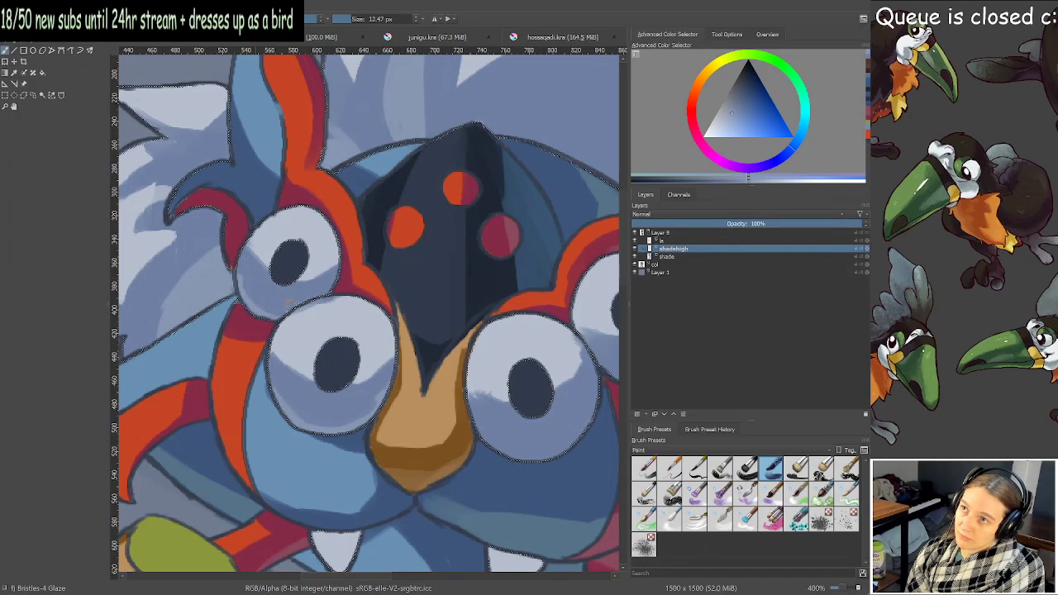
pyautogui.moveTo(388, 340); pyautogui.dragTo(165, 272)
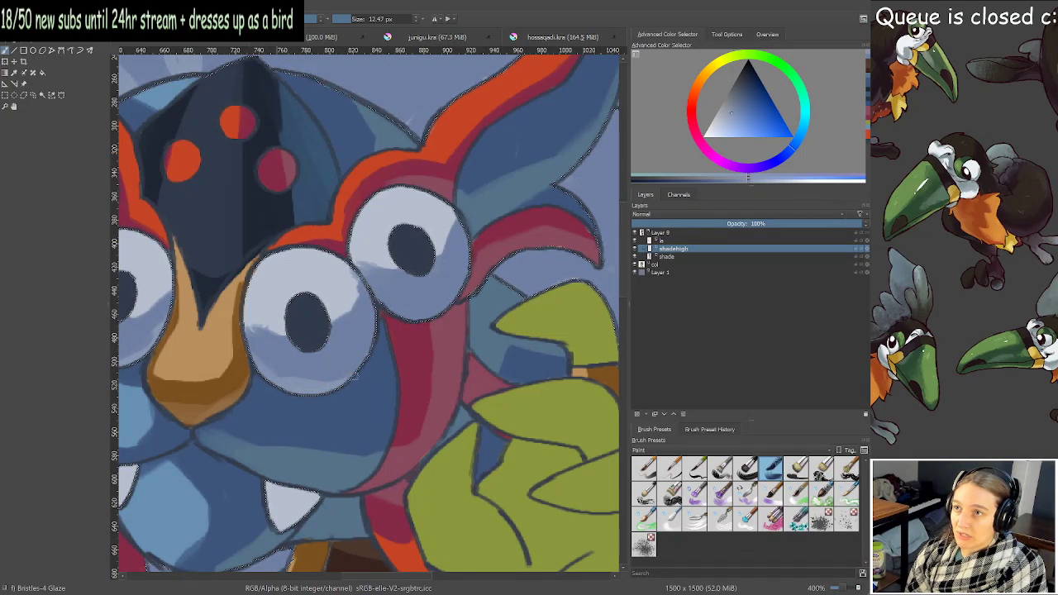
pyautogui.moveTo(366, 360); pyautogui.dragTo(364, 351)
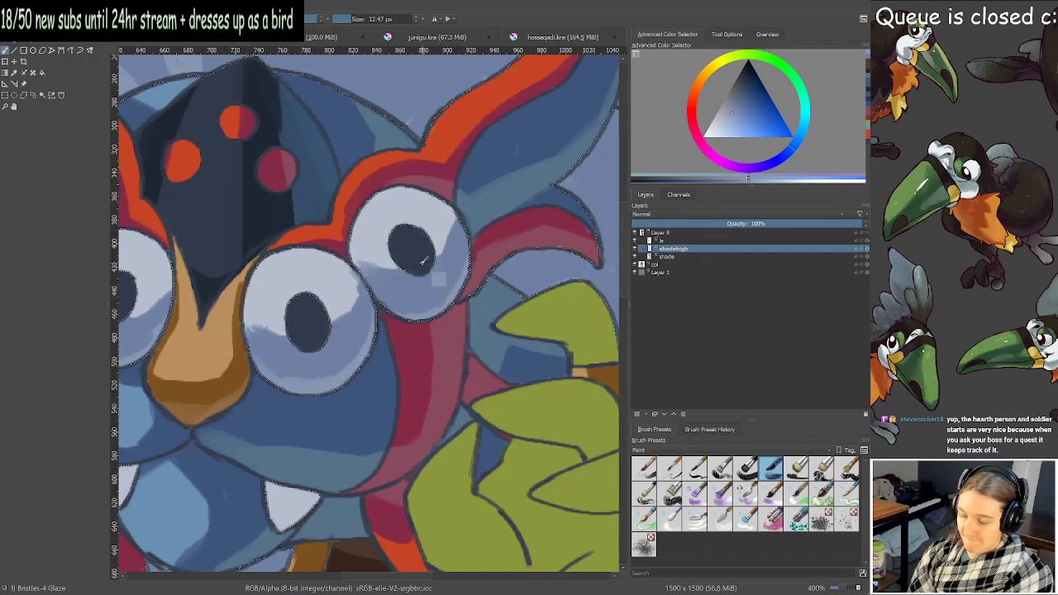
pyautogui.scroll(-2, 421, 261)
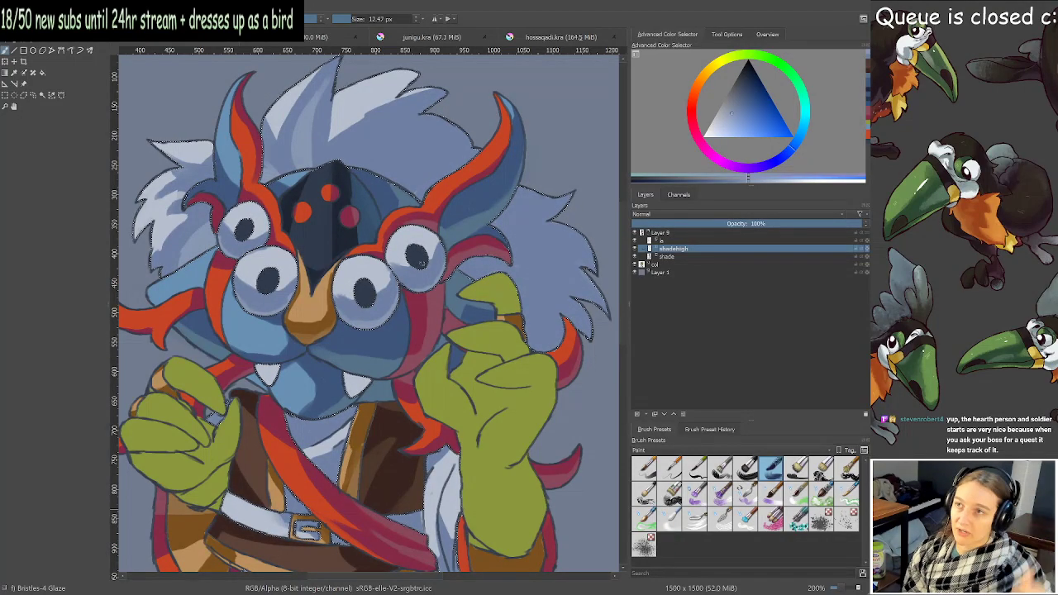
# Brush faint light streaks into the shaded shirt between the chin and the red sash.
pyautogui.press('-')
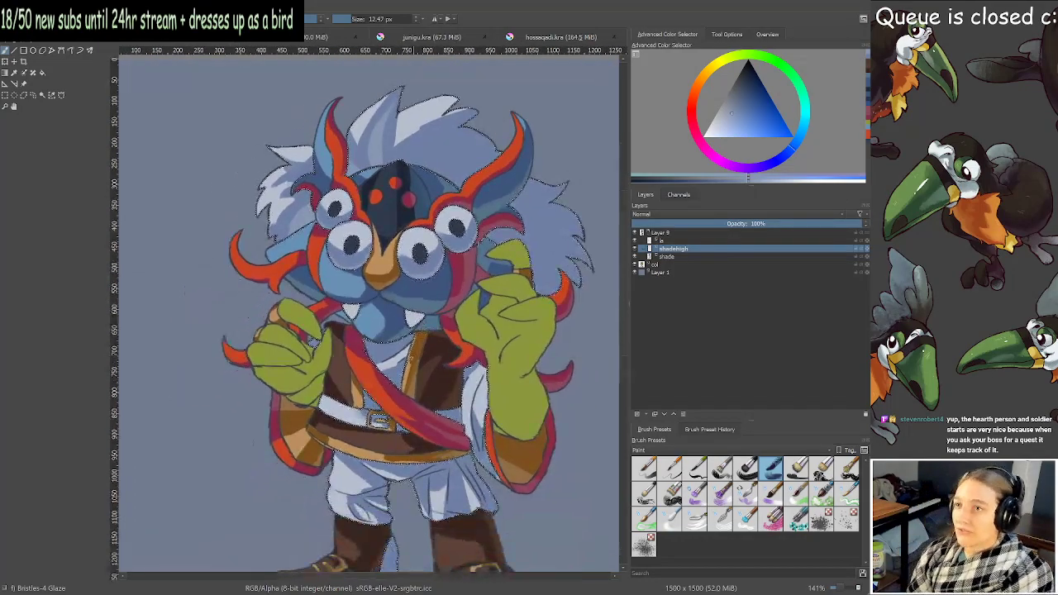
pyautogui.press('+')
pyautogui.press('+')
pyautogui.press('+')
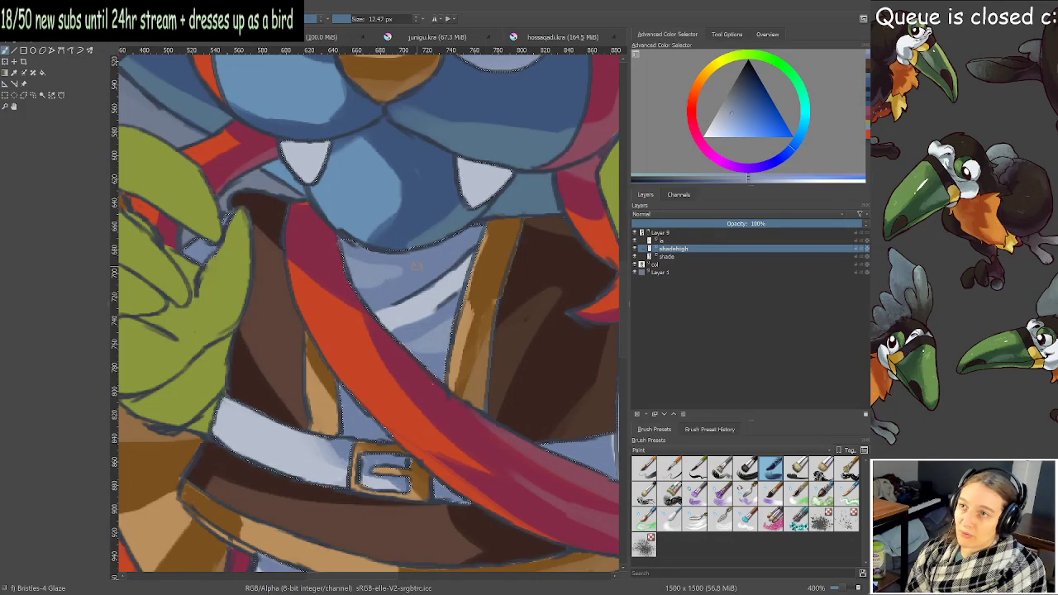
pyautogui.press('-')
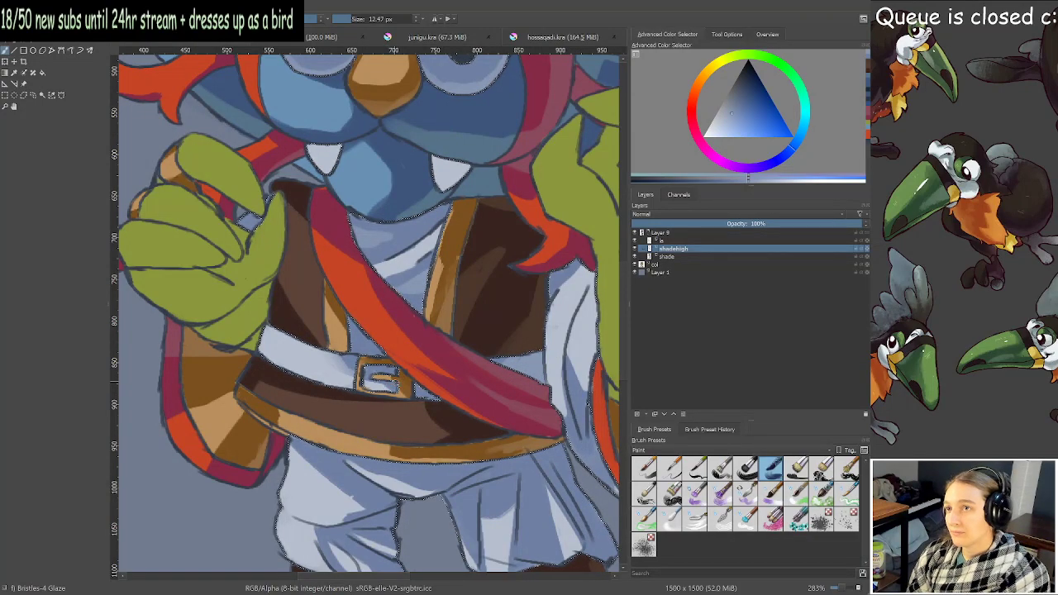
# Paint long lighter fold streaks down the shaded part of the right trouser leg.
pyautogui.moveTo(384, 385); pyautogui.dragTo(360, 224)
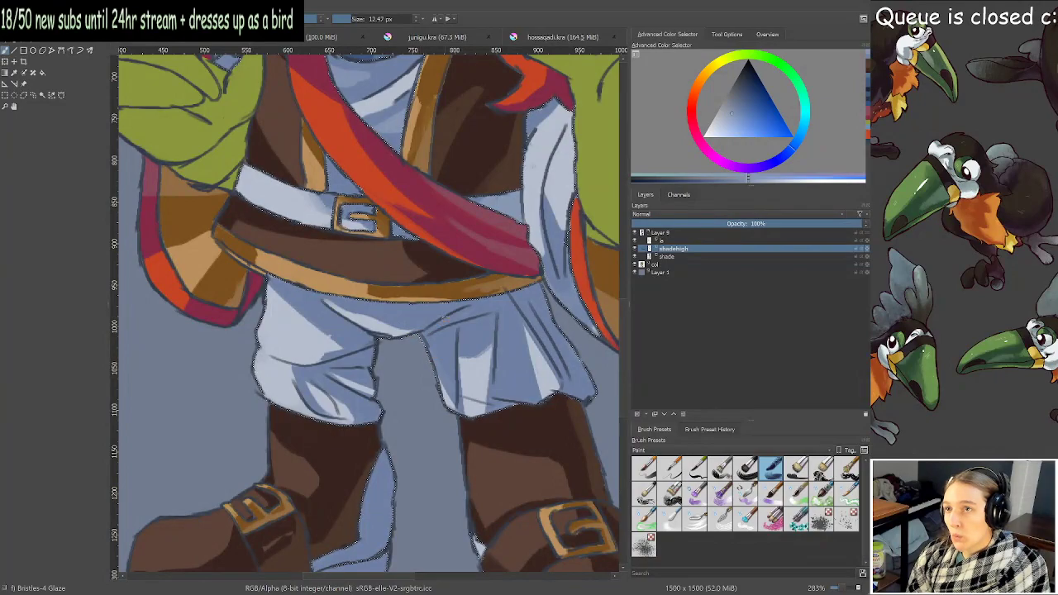
pyautogui.moveTo(508, 299); pyautogui.dragTo(494, 400)
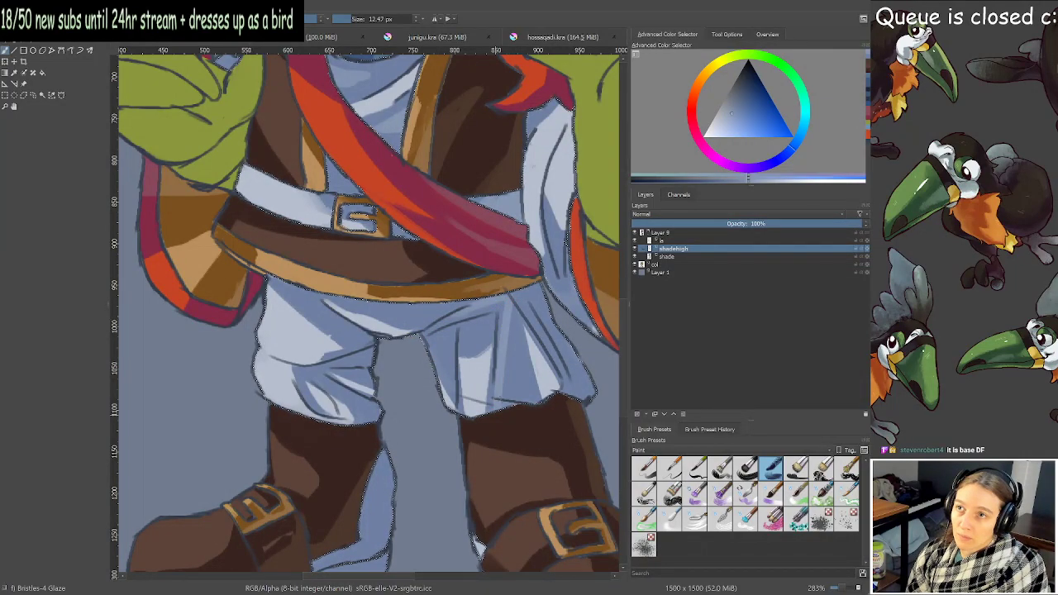
pyautogui.moveTo(513, 322); pyautogui.dragTo(507, 371)
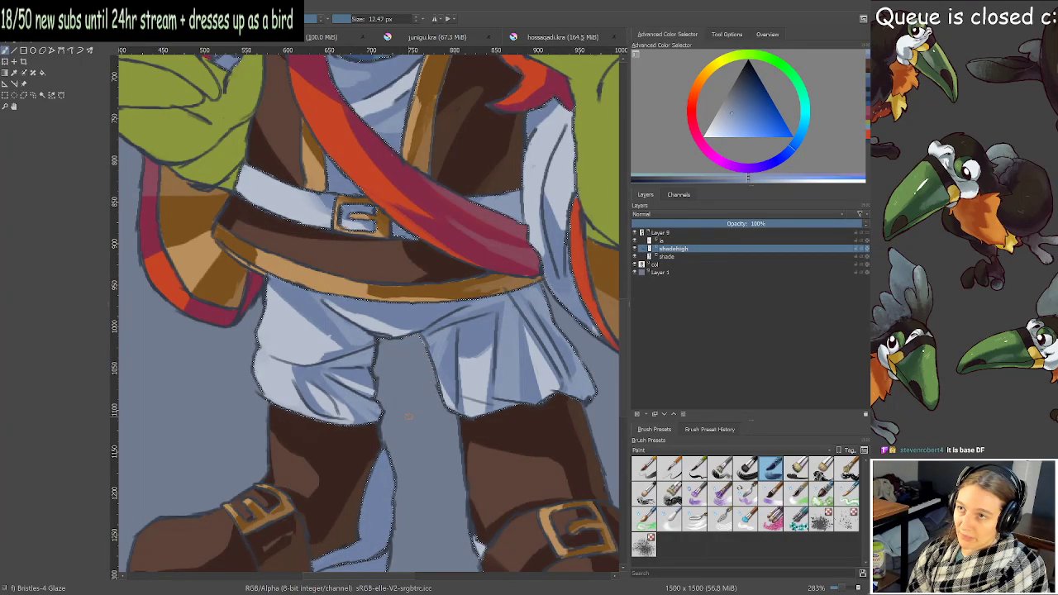
# Lighten the shadows on the heel and sole of the left shoe with thin reflected-light strokes.
pyautogui.scroll(-2, 407, 415)
pyautogui.scroll(2, 385, 507)
pyautogui.moveTo(419, 464); pyautogui.dragTo(446, 428)
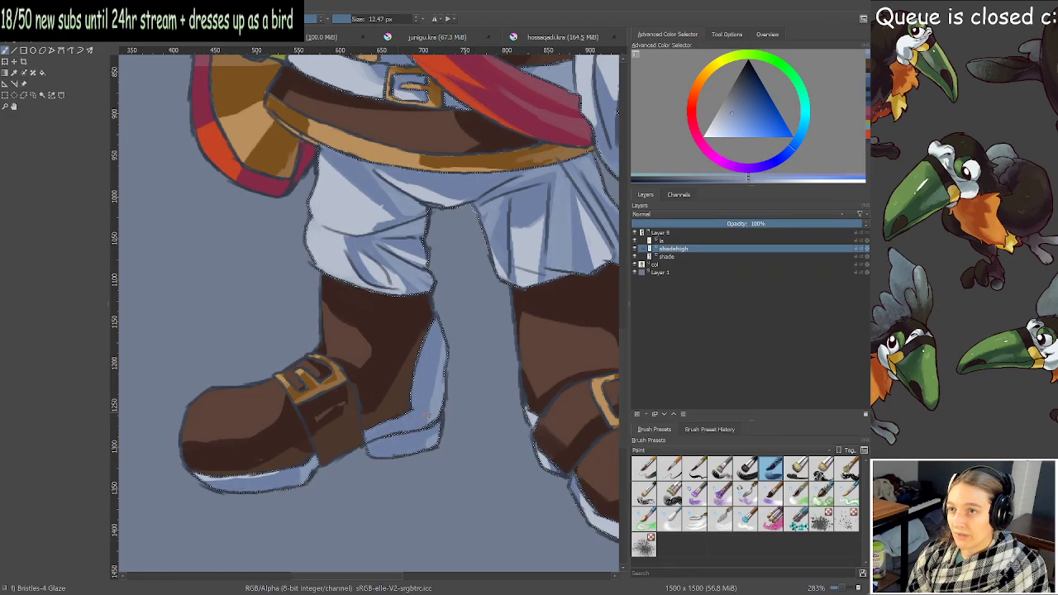
pyautogui.scroll(-1, 430, 427)
pyautogui.moveTo(608, 443); pyautogui.dragTo(430, 383)
pyautogui.scroll(1, 471, 419)
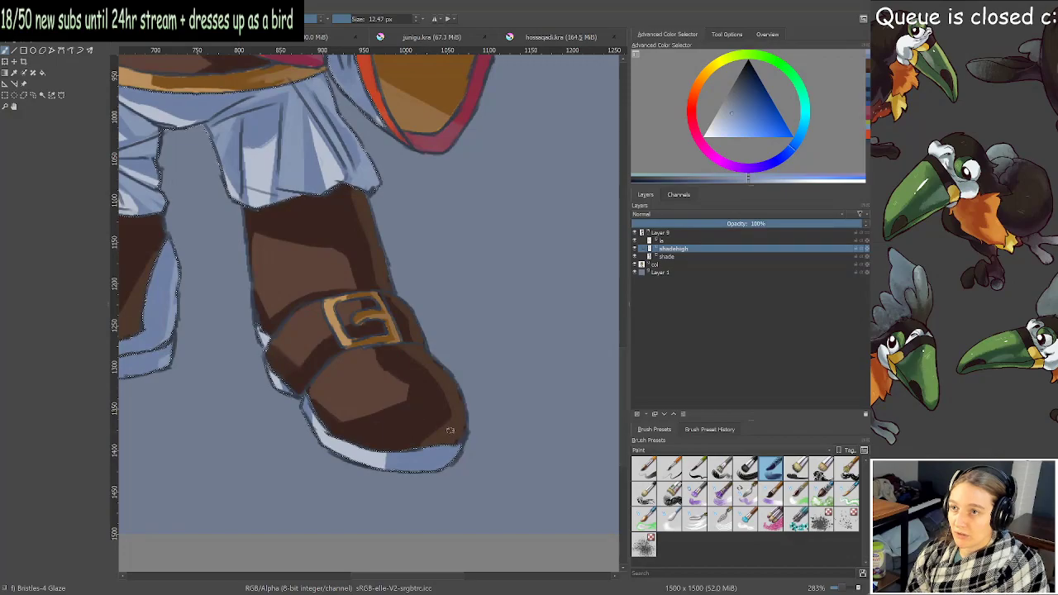
# Paint curved lighter streaks into the shaded hair between the central spike and the right horn.
pyautogui.scroll(-1, 397, 288)
pyautogui.moveTo(396, 292); pyautogui.dragTo(445, 479)
pyautogui.moveTo(377, 173); pyautogui.dragTo(425, 383)
pyautogui.moveTo(435, 65); pyautogui.dragTo(351, 159)
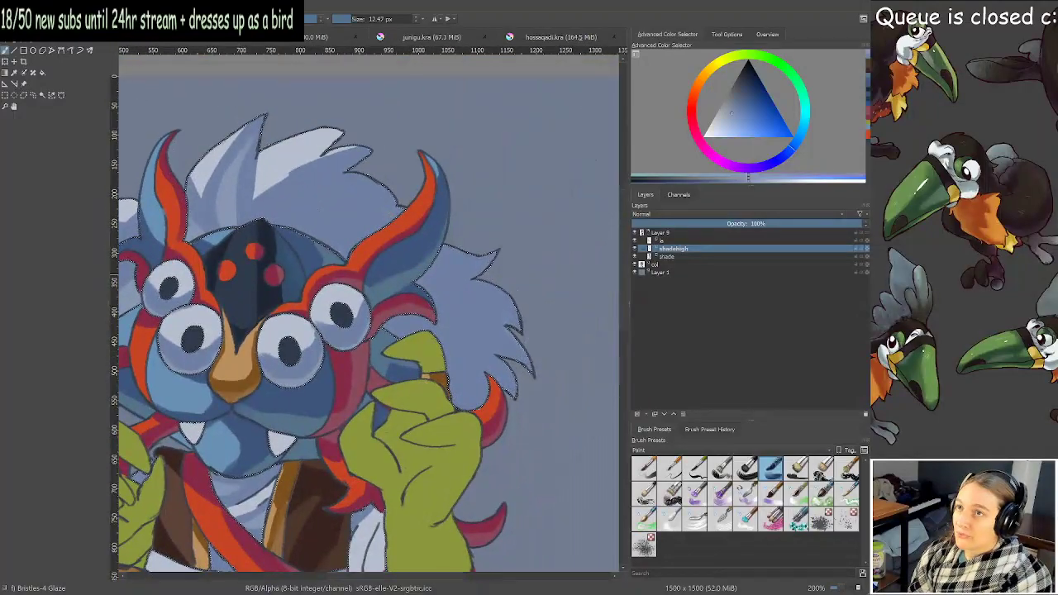
pyautogui.scroll(1, 351, 159)
pyautogui.moveTo(376, 197); pyautogui.dragTo(501, 228)
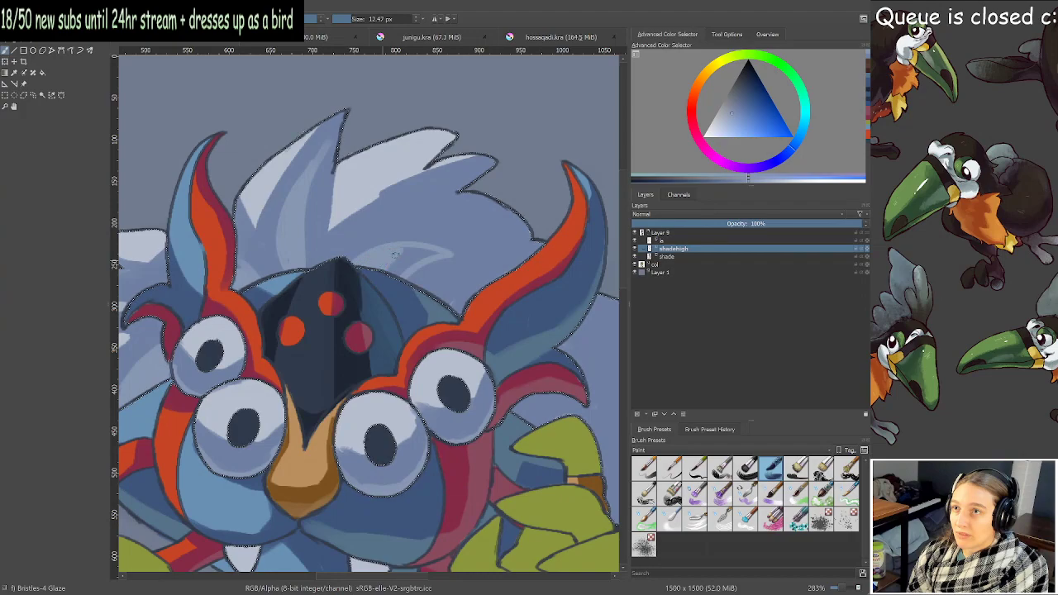
pyautogui.moveTo(400, 248); pyautogui.dragTo(431, 255)
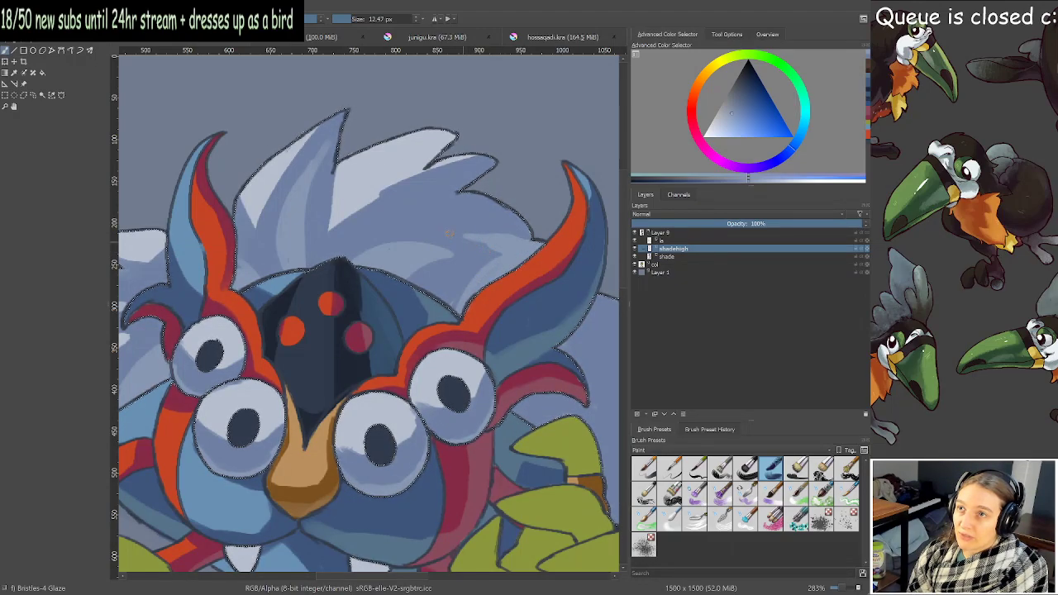
pyautogui.scroll(-2, 295, 257)
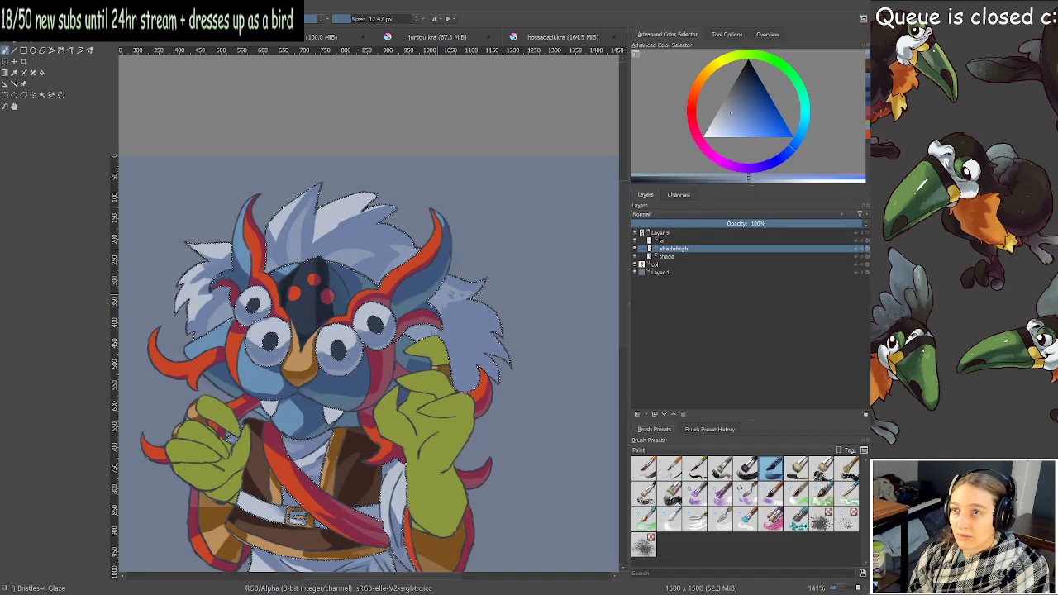
# Paint lighter streaks into the shaded hair tuft beyond the right horn.
pyautogui.scroll(2, 460, 339)
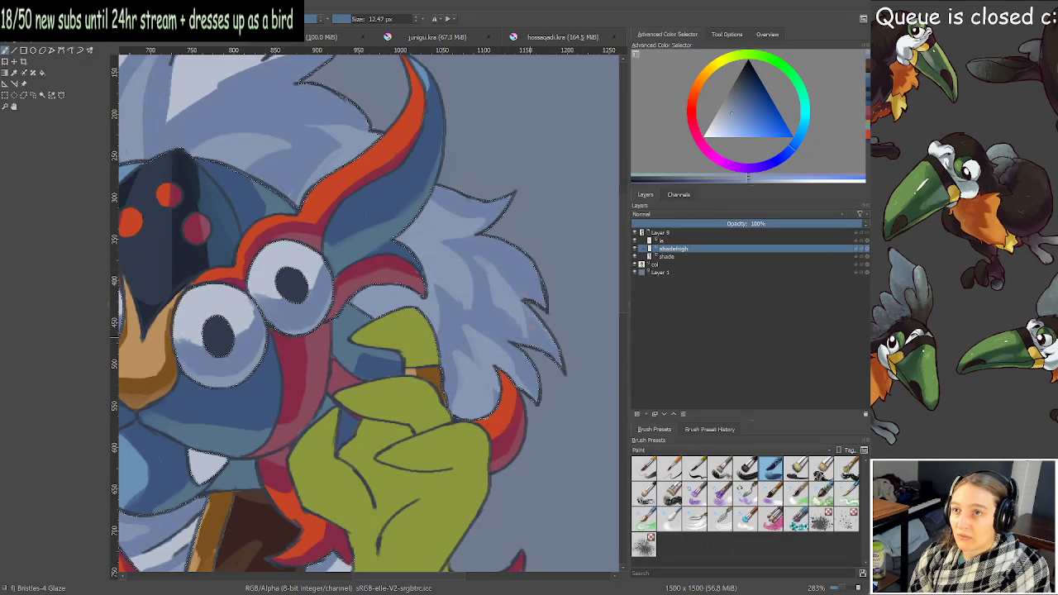
pyautogui.press('1')
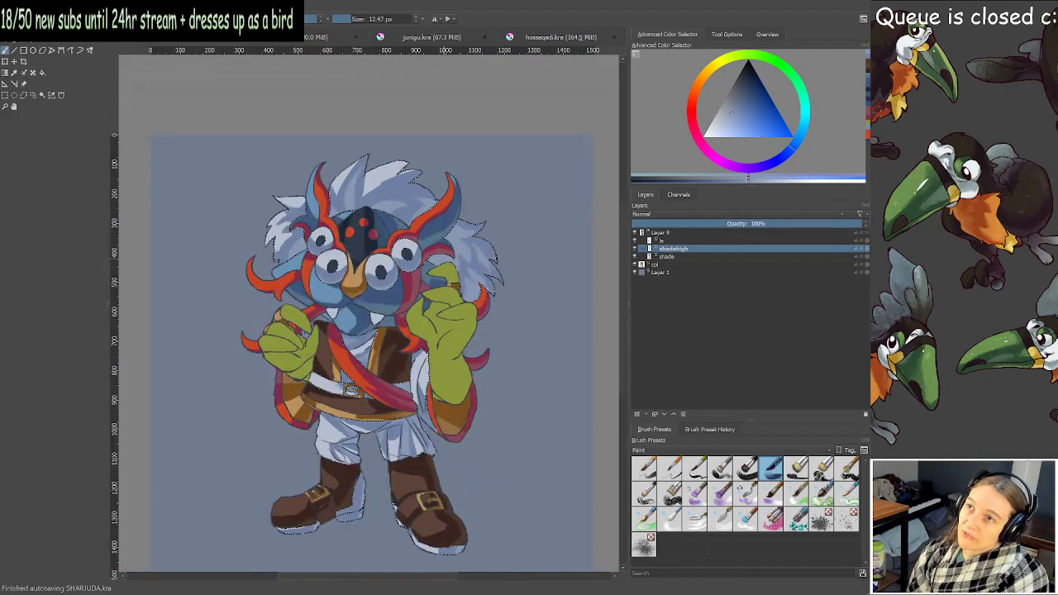
# Examine the shading of the hair, face, clothing and boots, both close up and across the whole figure.
pyautogui.scroll(3, 313, 236)
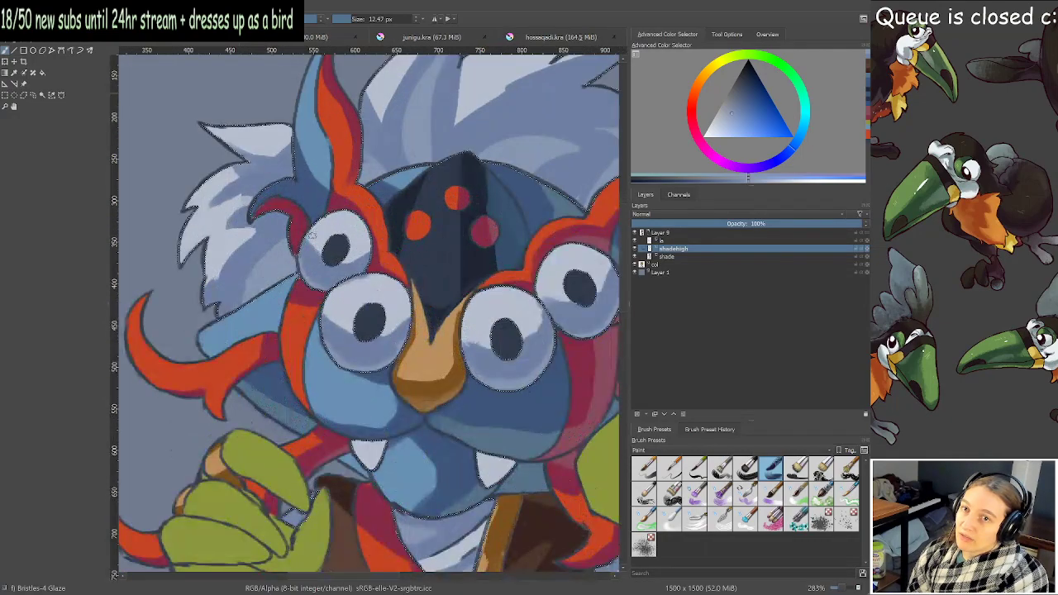
pyautogui.moveTo(544, 124); pyautogui.dragTo(413, 266)
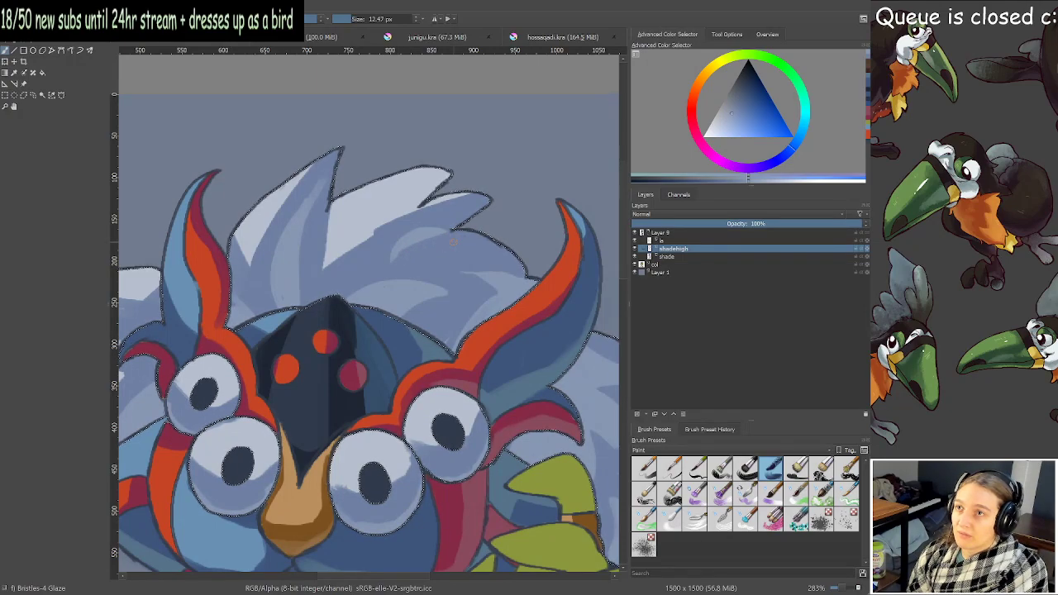
pyautogui.scroll(-2, 459, 240)
pyautogui.scroll(1, 494, 246)
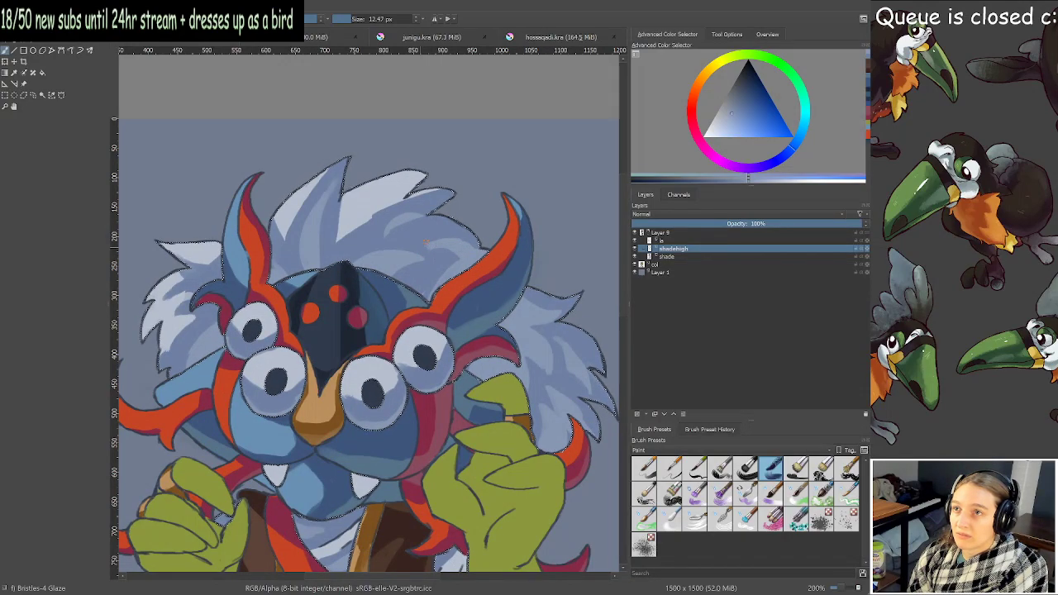
pyautogui.scroll(-2, 447, 190)
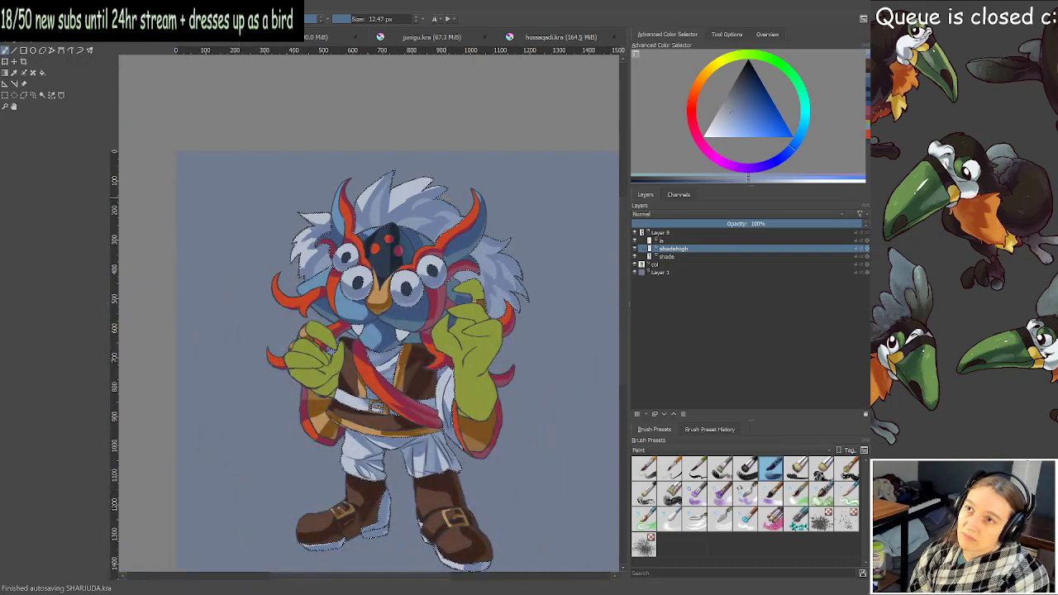
pyautogui.scroll(2, 456, 210)
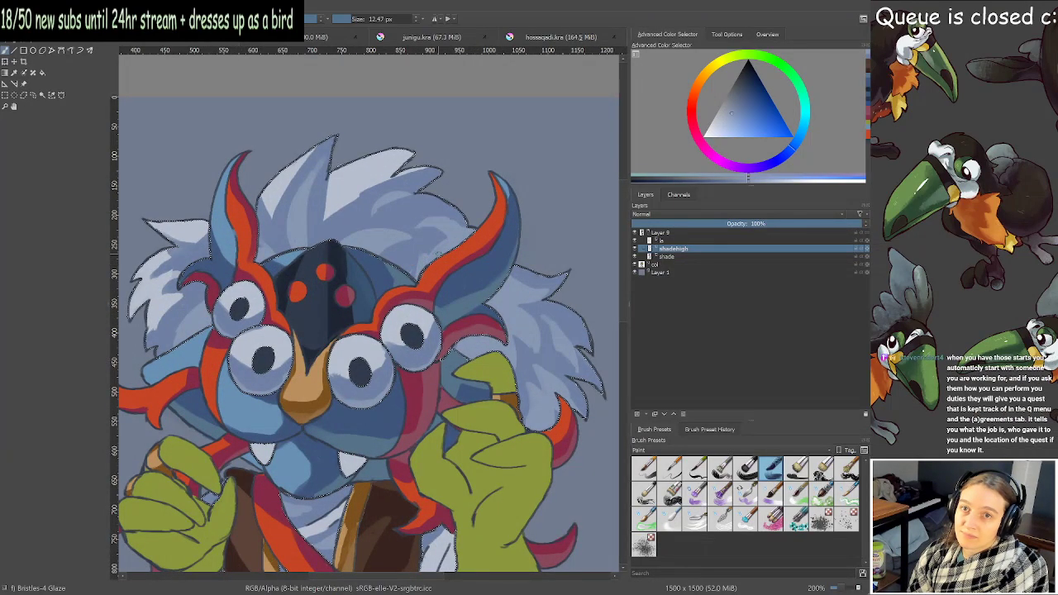
pyautogui.scroll(-3, 427, 252)
pyautogui.scroll(3, 427, 252)
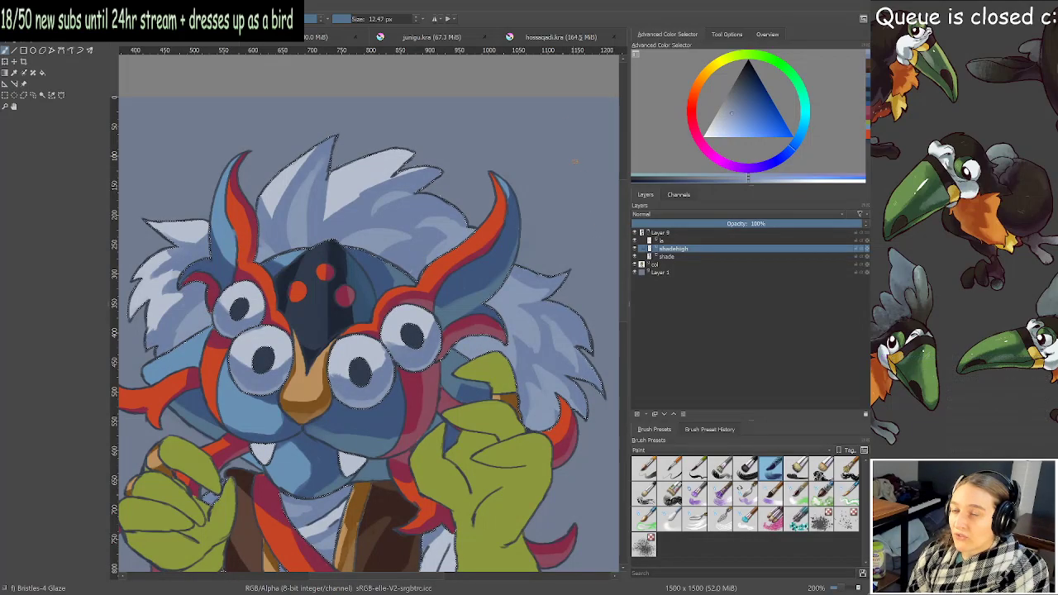
pyautogui.scroll(-1, 610, 220)
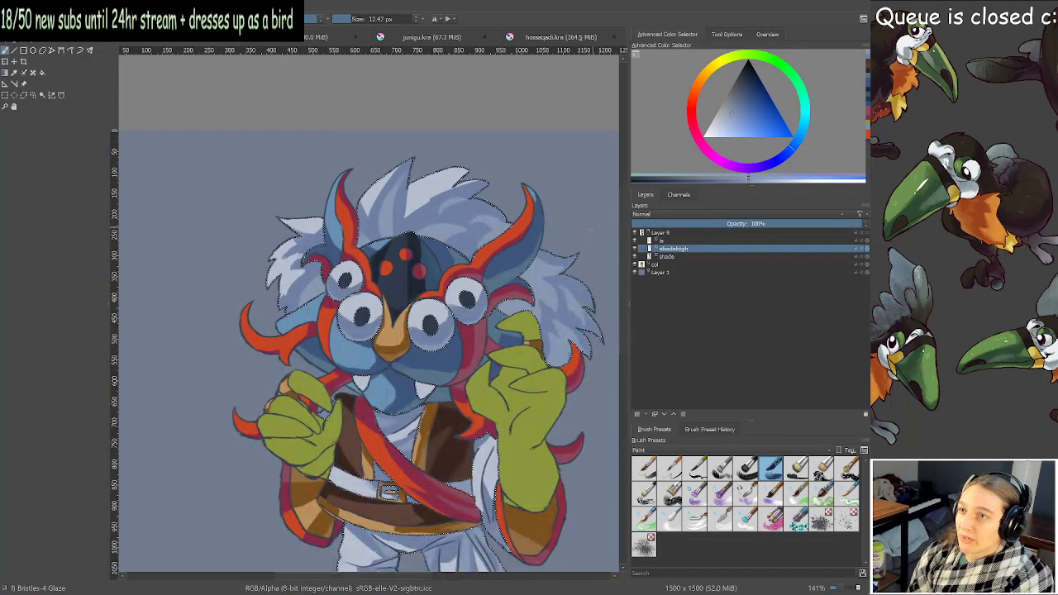
pyautogui.moveTo(610, 220); pyautogui.dragTo(586, 154)
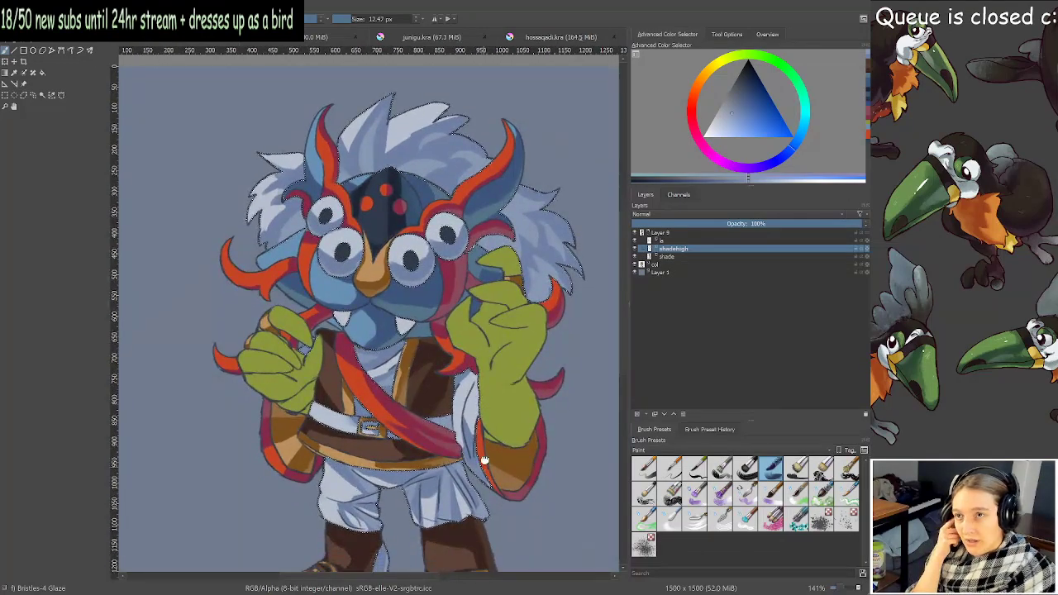
pyautogui.moveTo(487, 479); pyautogui.dragTo(485, 414)
pyautogui.scroll(2, 485, 417)
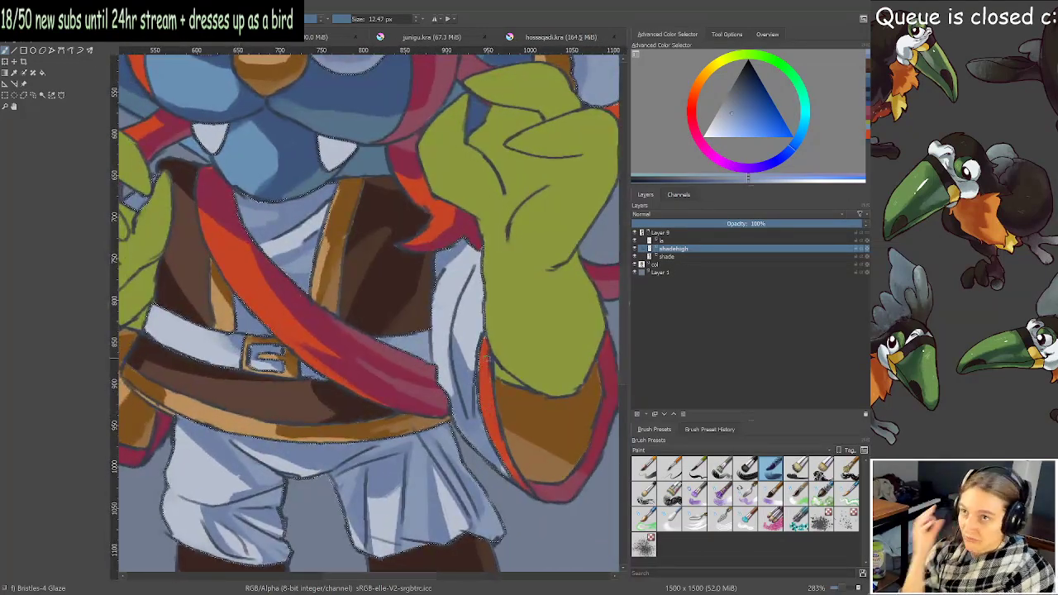
pyautogui.press('-')
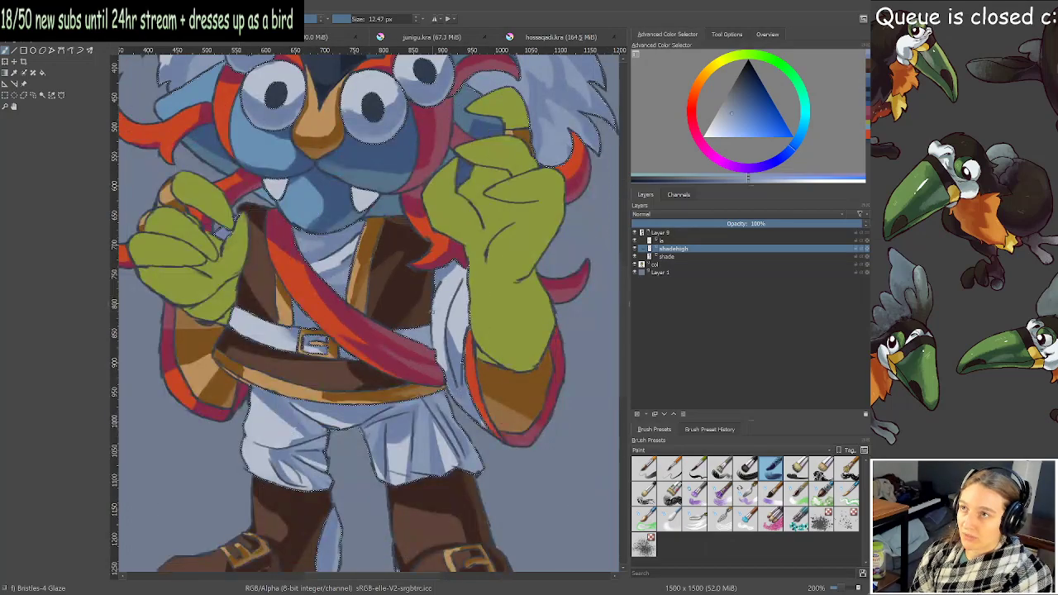
pyautogui.scroll(4, 466, 325)
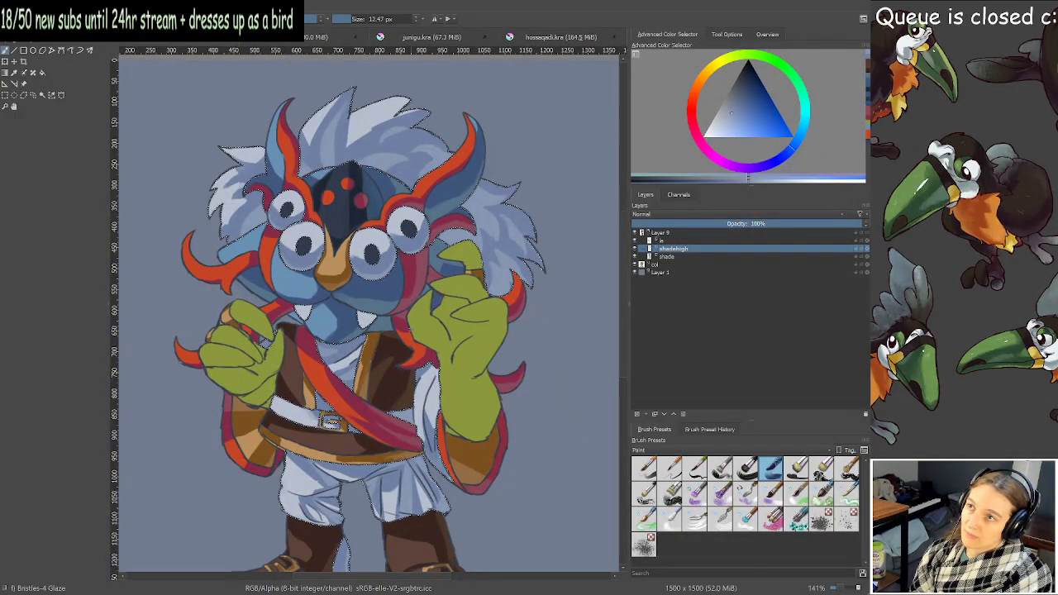
pyautogui.press('-')
pyautogui.press('+')
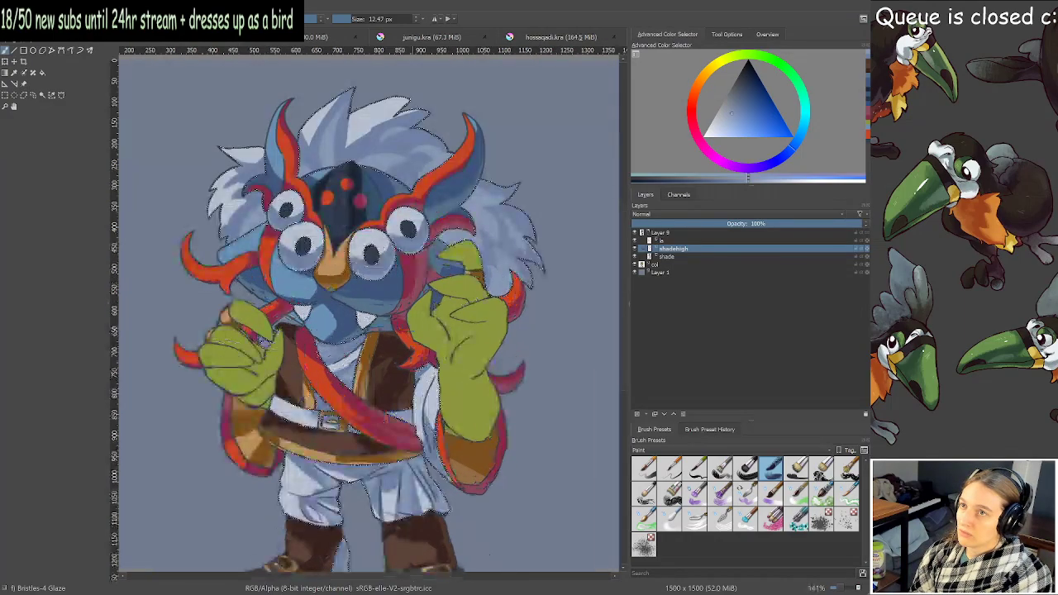
pyautogui.press('=')
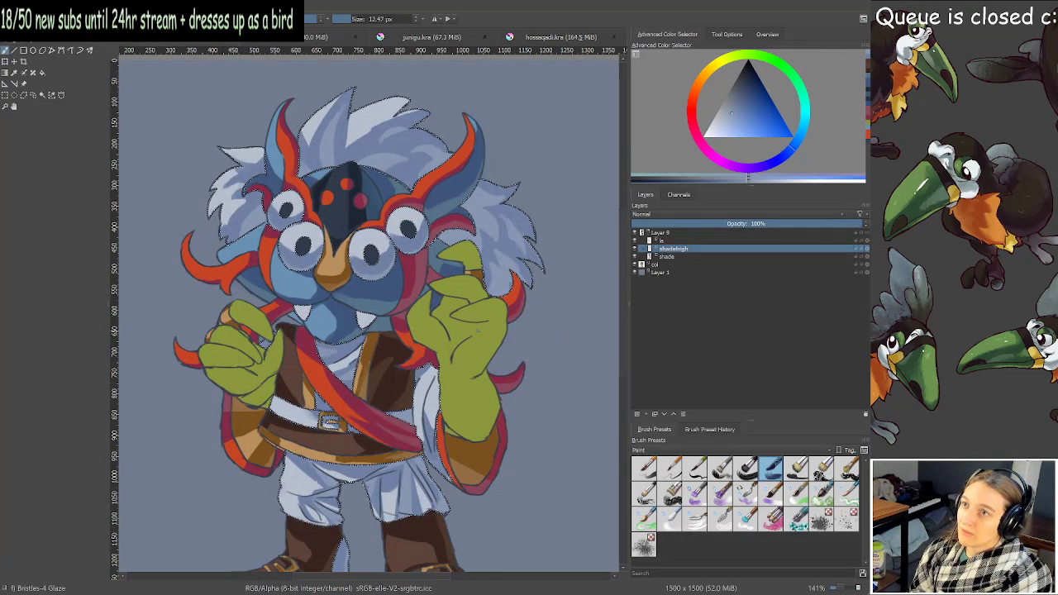
pyautogui.press('-')
pyautogui.press('=')
pyautogui.press('-')
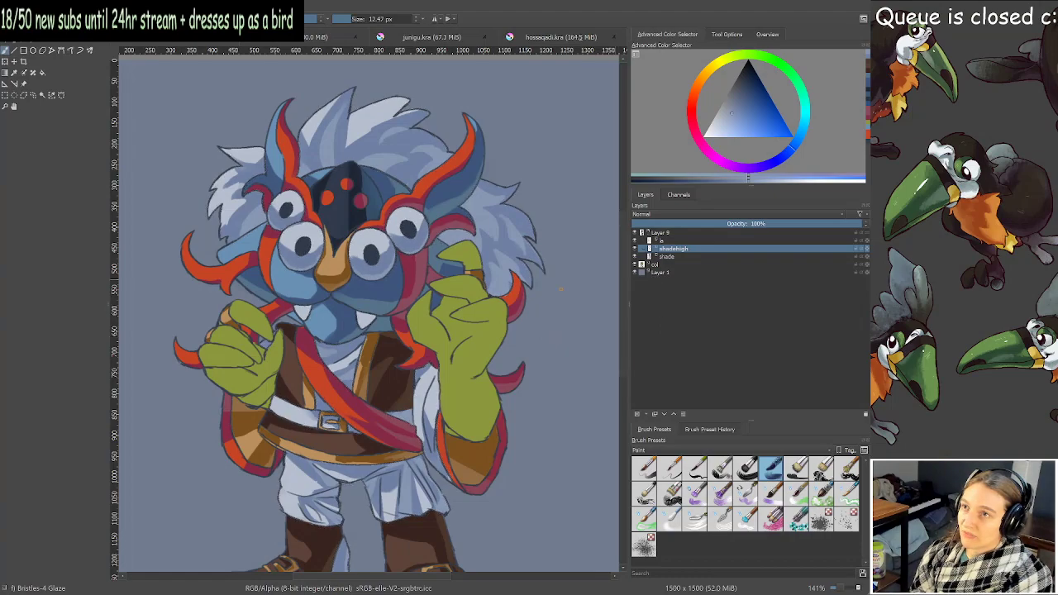
# Select both green hands by their flat colour, hiding the line and shading layer group while selecting and showing it again.
pyautogui.moveTo(464, 347); pyautogui.dragTo(486, 327)
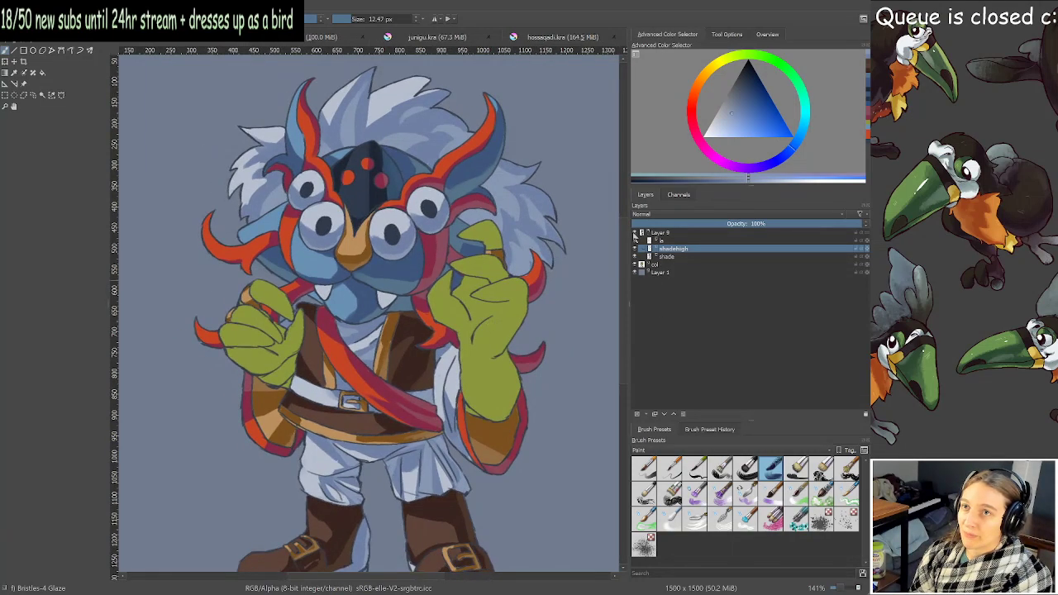
pyautogui.click(635, 233)
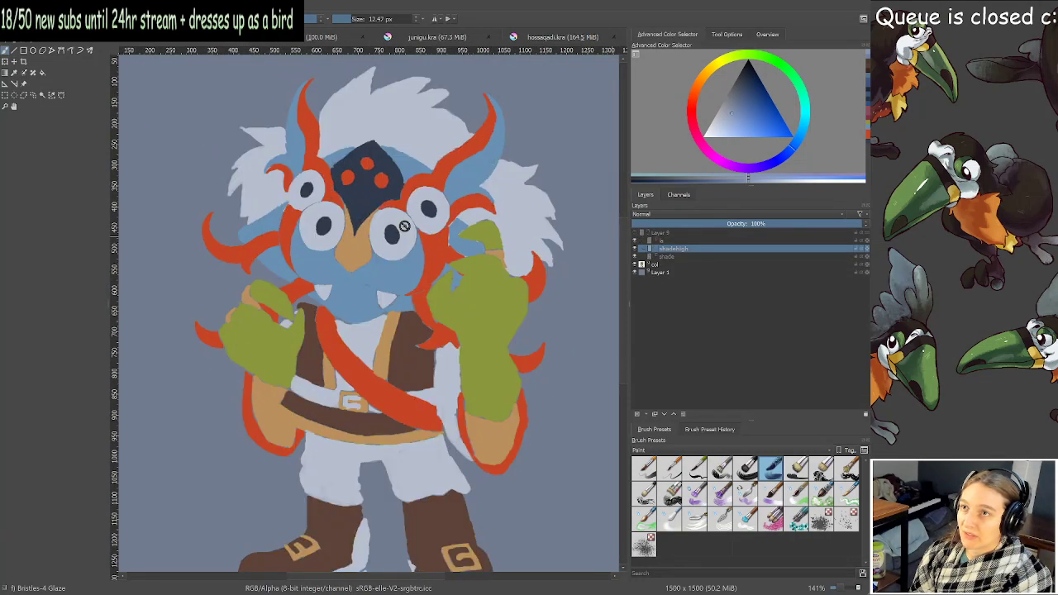
pyautogui.click(42, 95)
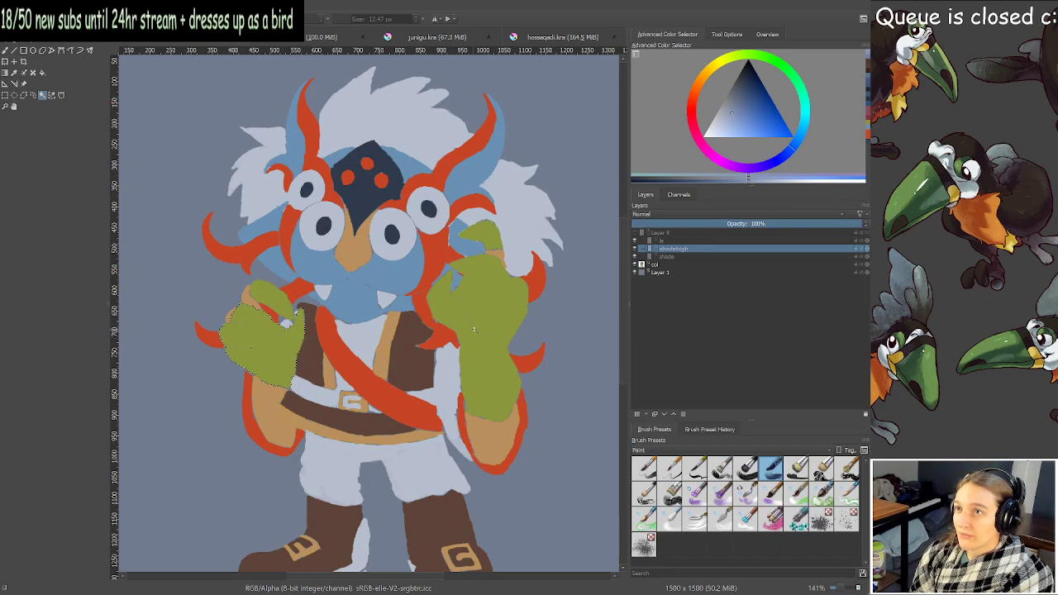
pyautogui.click(635, 234)
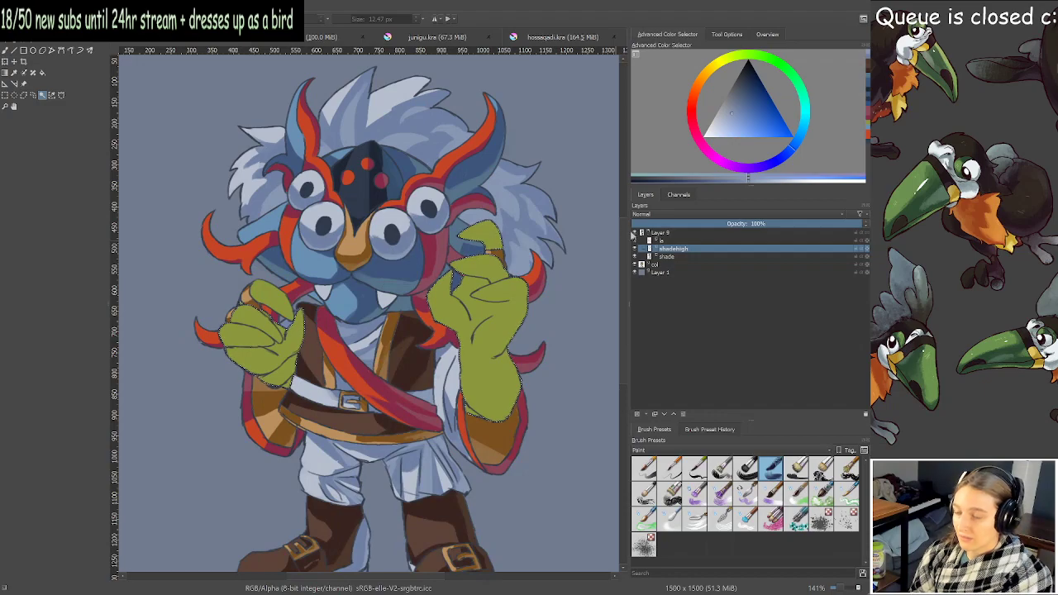
# Sample the hands' green, change it to a dark yellow-olive shadow colour, and enlarge the brush to 54.61 px.
pyautogui.moveTo(408, 288); pyautogui.dragTo(458, 291)
pyautogui.scroll(1, 473, 276)
pyautogui.keyDown('ctrl'); pyautogui.click(518, 301); pyautogui.keyUp('ctrl')
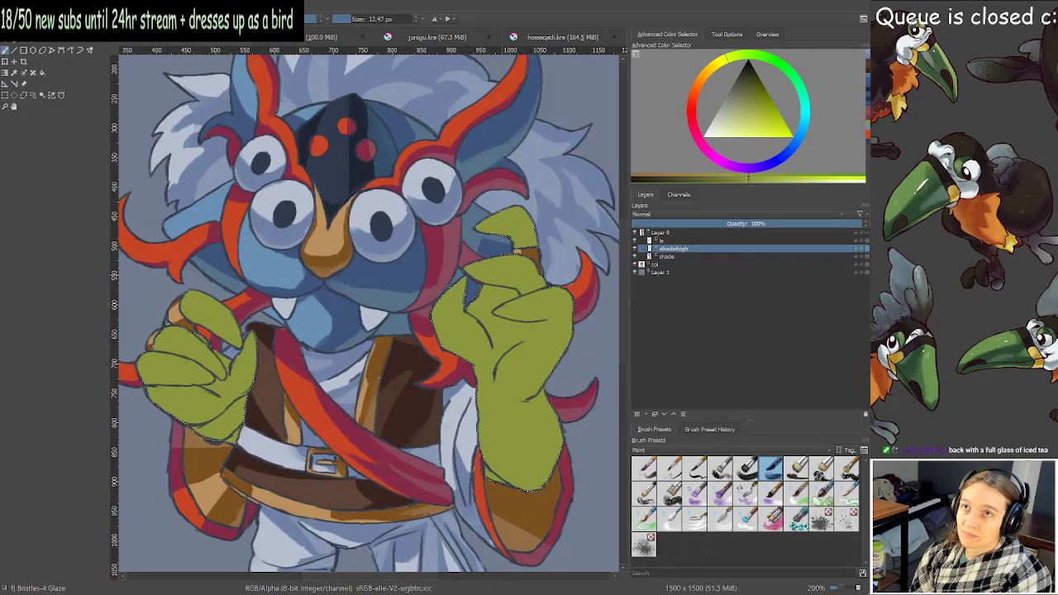
pyautogui.click(716, 73)
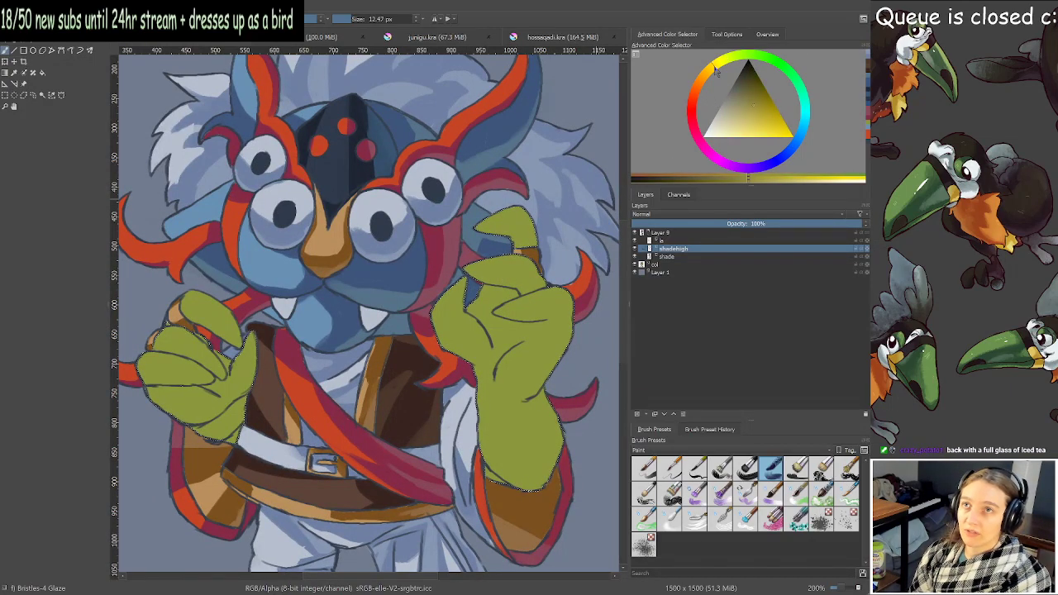
pyautogui.click(752, 99)
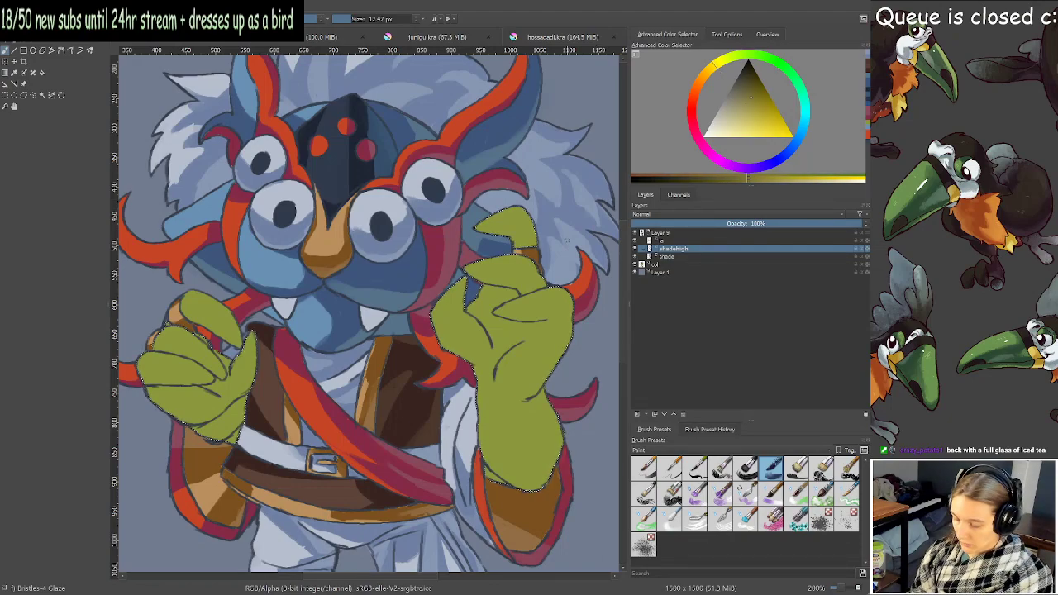
pyautogui.moveTo(523, 333)
pyautogui.mouseDown()
pyautogui.moveTo(548, 332)
pyautogui.moveTo(513, 328)
pyautogui.mouseUp()
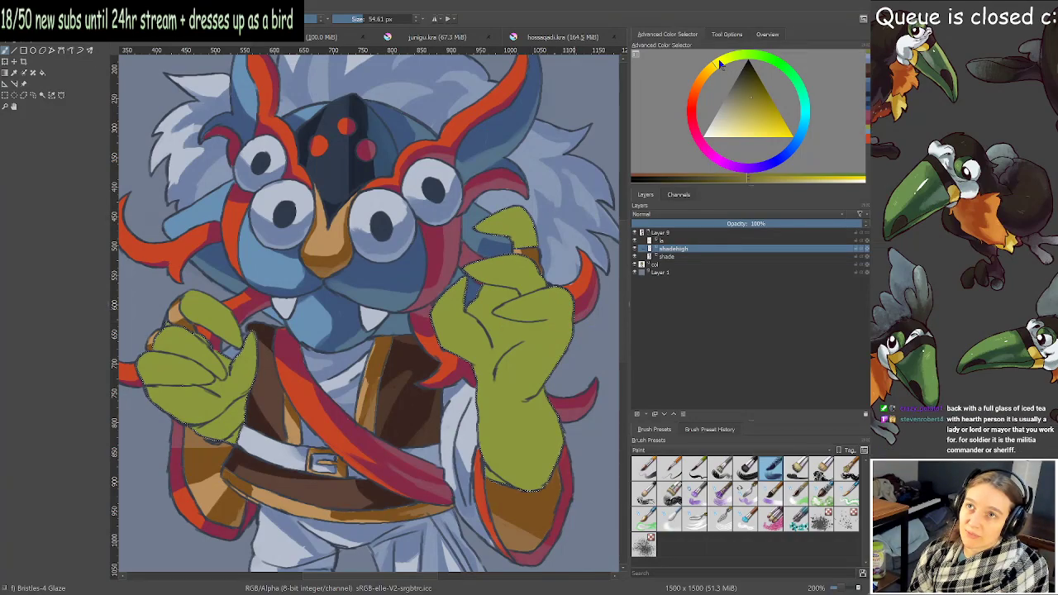
pyautogui.click(747, 86)
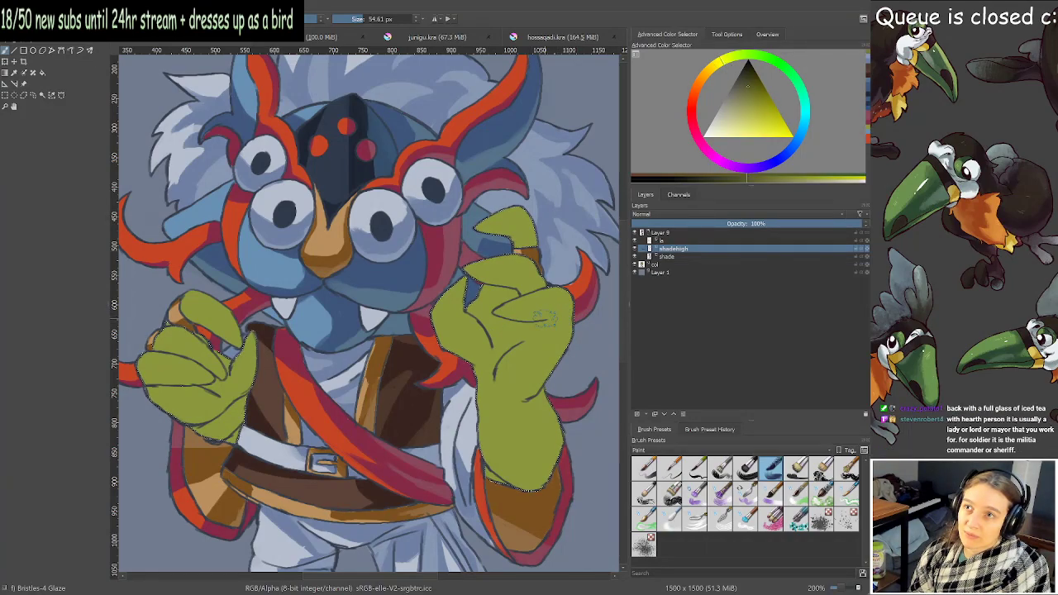
# Paint shadows over the right hand's fingers, palm and wrist in a slightly lighter olive, replacing an undone darker trial stroke.
pyautogui.moveTo(555, 335)
pyautogui.mouseDown()
pyautogui.moveTo(518, 325)
pyautogui.moveTo(561, 320)
pyautogui.mouseUp()
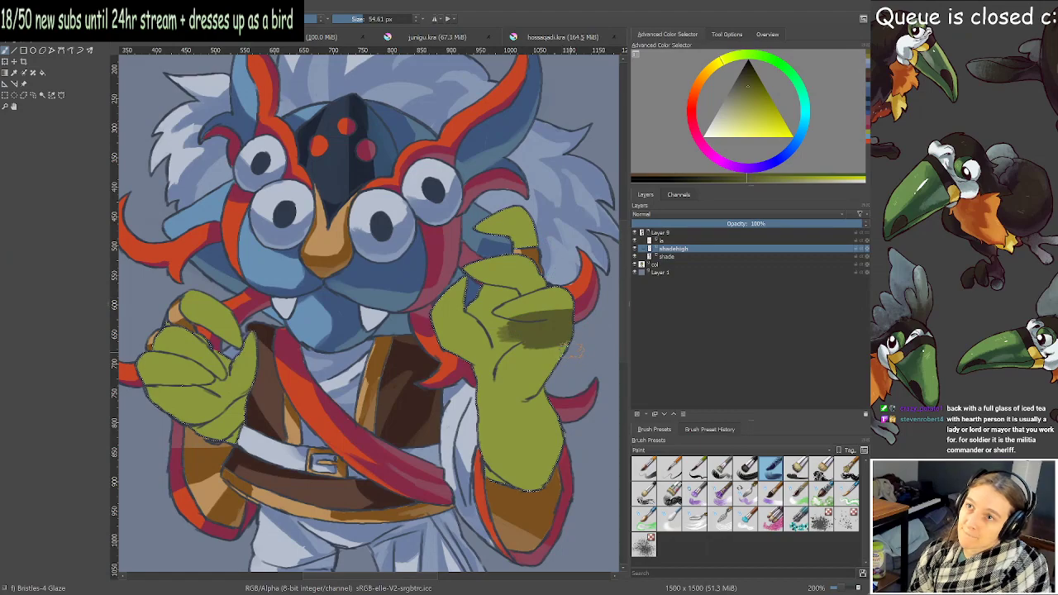
pyautogui.hotkey('ctrl', 'z')
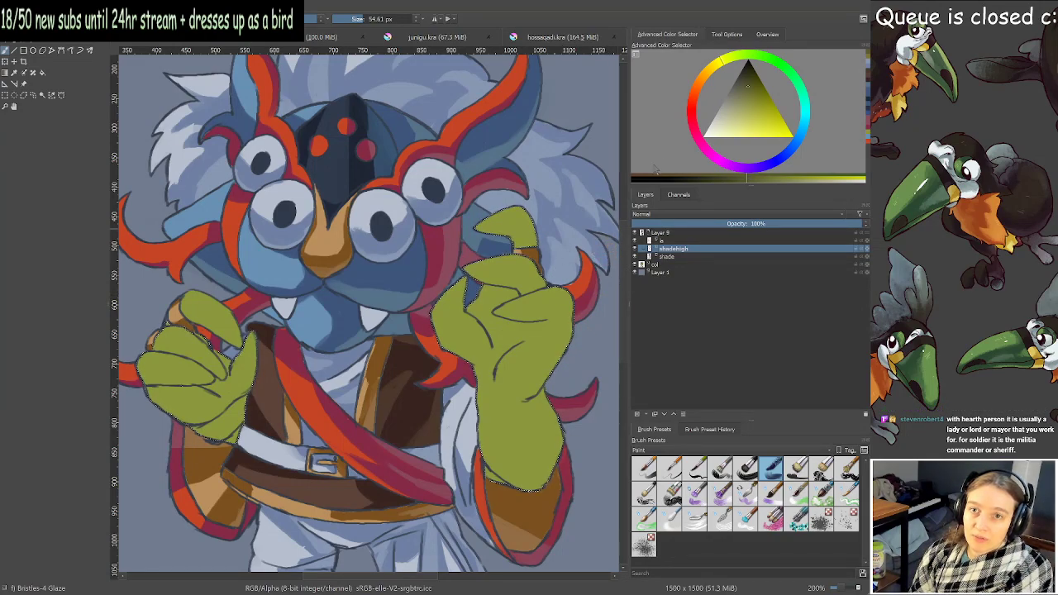
pyautogui.click(750, 92)
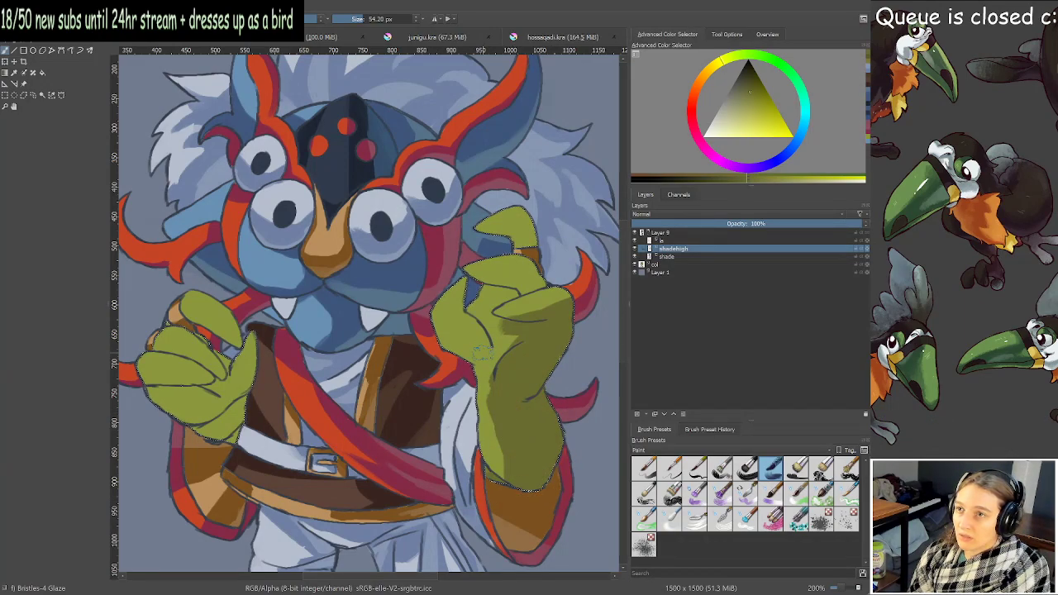
pyautogui.moveTo(483, 351)
pyautogui.mouseDown()
pyautogui.moveTo(462, 360)
pyautogui.moveTo(446, 347)
pyautogui.mouseUp()
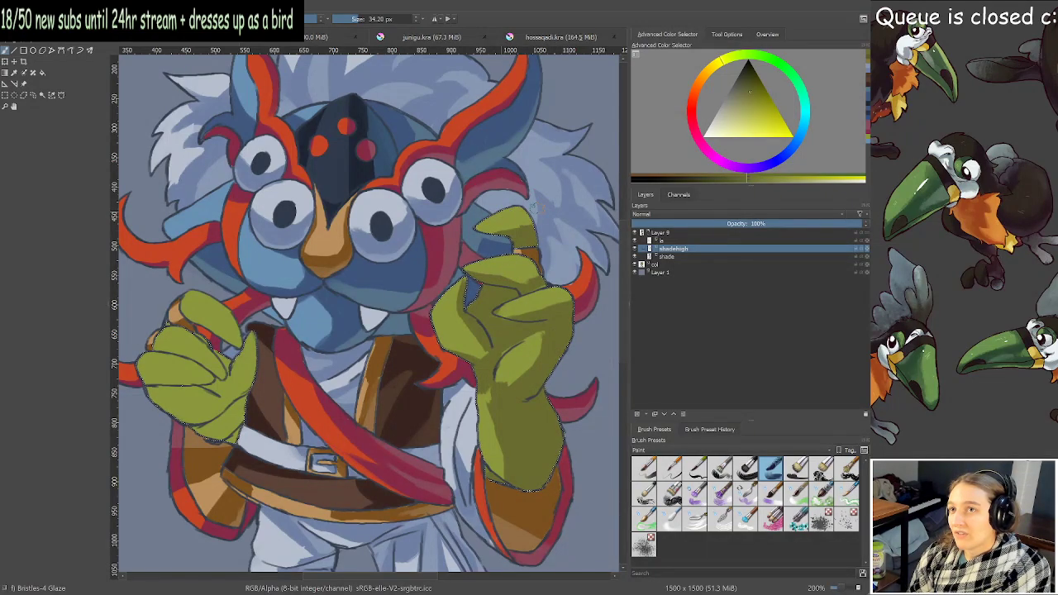
# Shade the left hand's thumb and lower palm in olive, and add its separate upper finger to the selection.
pyautogui.moveTo(288, 355); pyautogui.dragTo(426, 346)
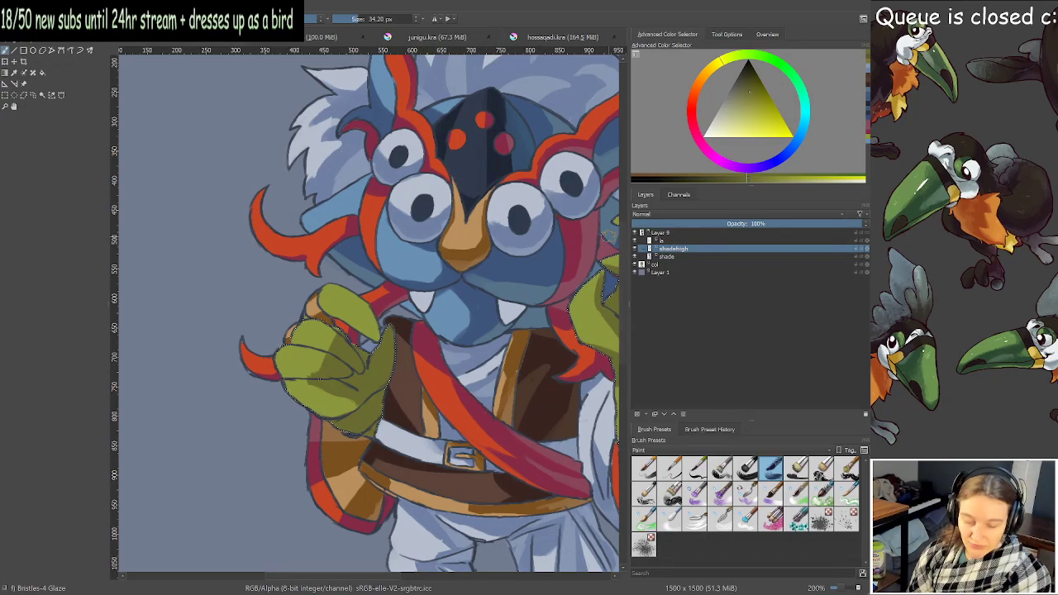
pyautogui.click(635, 233)
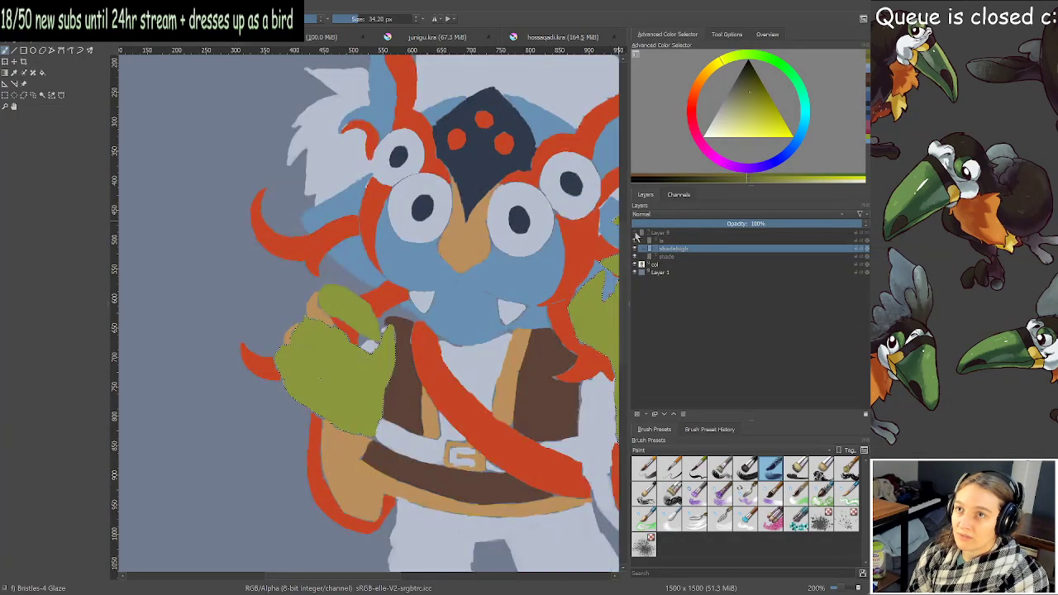
pyautogui.click(42, 94)
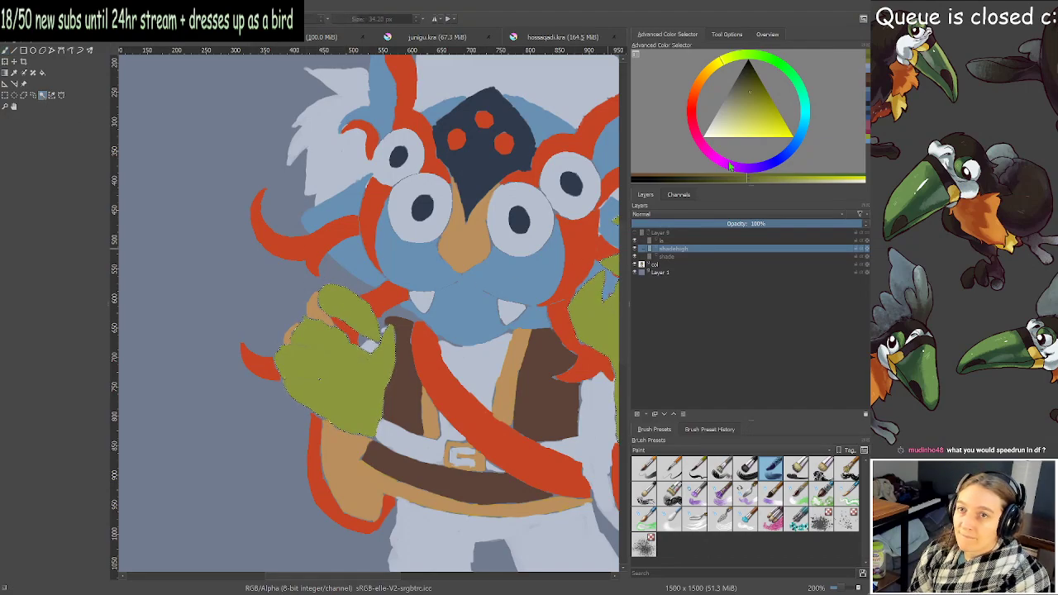
pyautogui.click(633, 233)
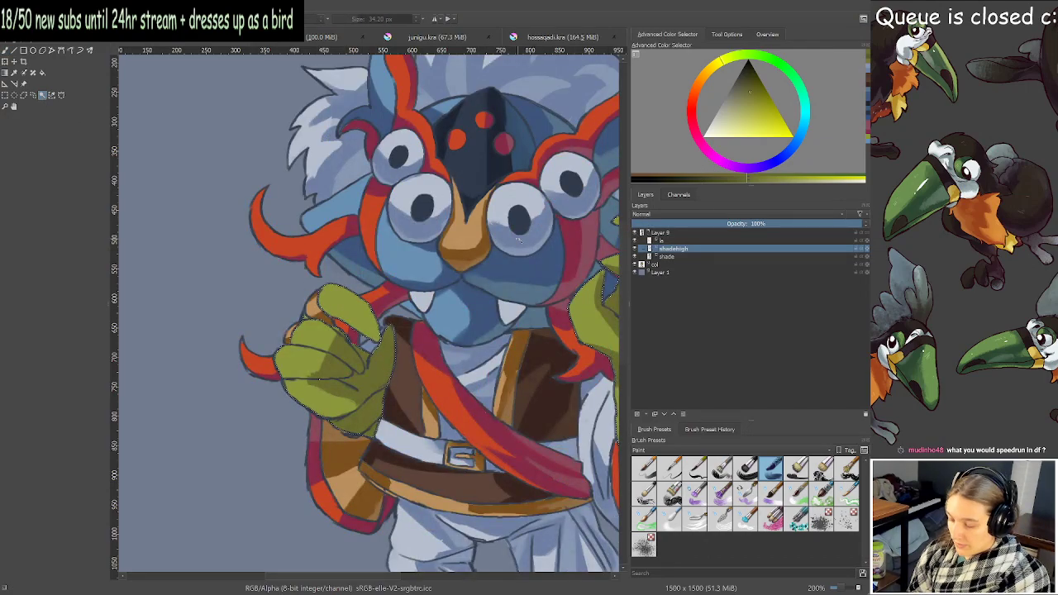
# Paint olive shadows on the separate upper fingers and deepen the shading on the left hand with a 34.20 px brush.
pyautogui.press('b')
pyautogui.moveTo(477, 244); pyautogui.dragTo(396, 258)
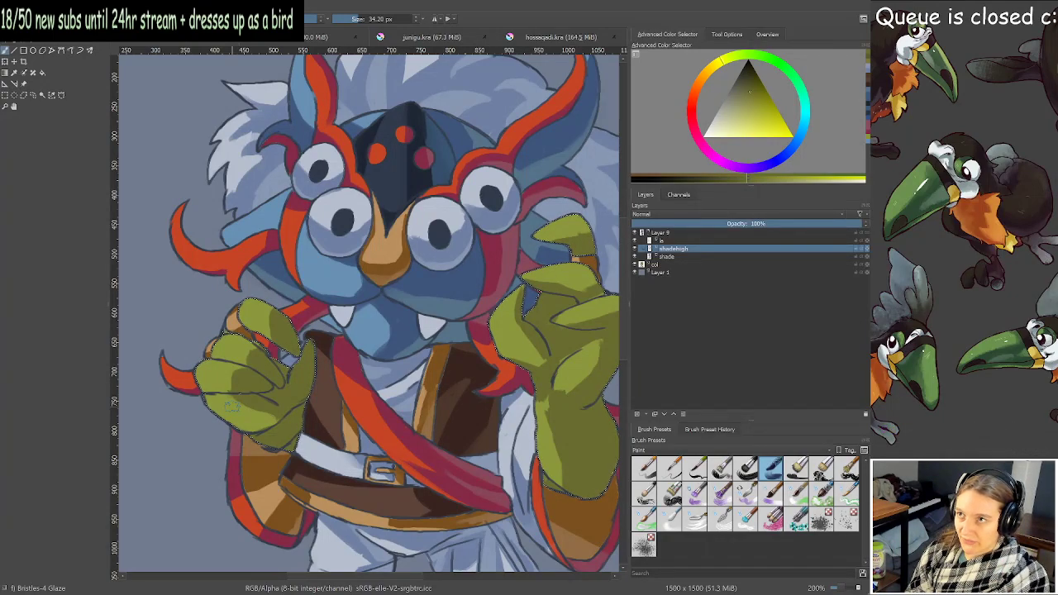
pyautogui.moveTo(295, 377); pyautogui.dragTo(282, 383)
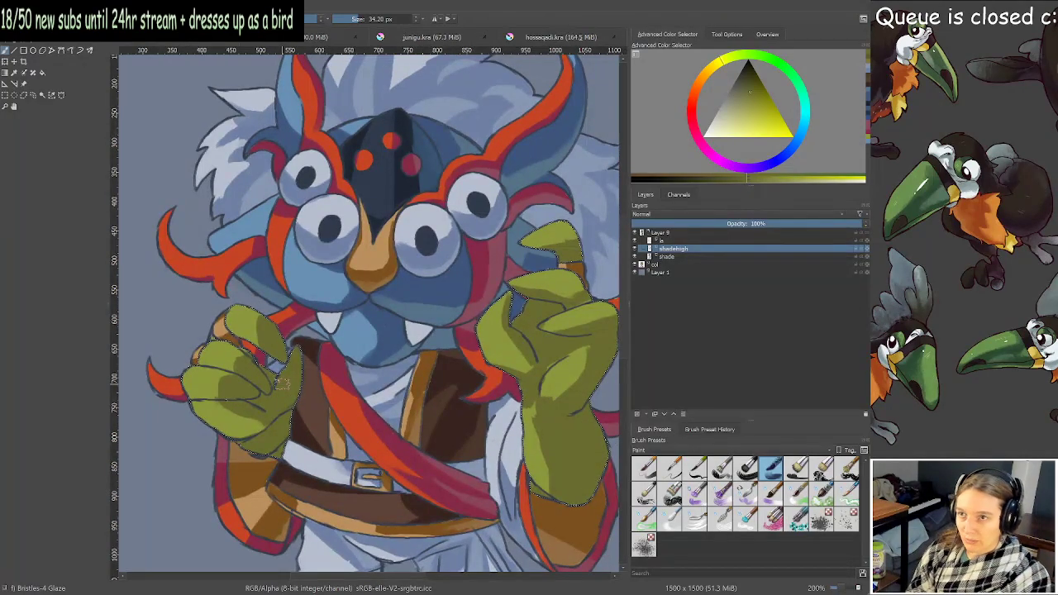
# Sample the dark olive shadow colour and deepen the shading across the left hand's fingers and lower palm.
pyautogui.moveTo(385, 333); pyautogui.dragTo(365, 352)
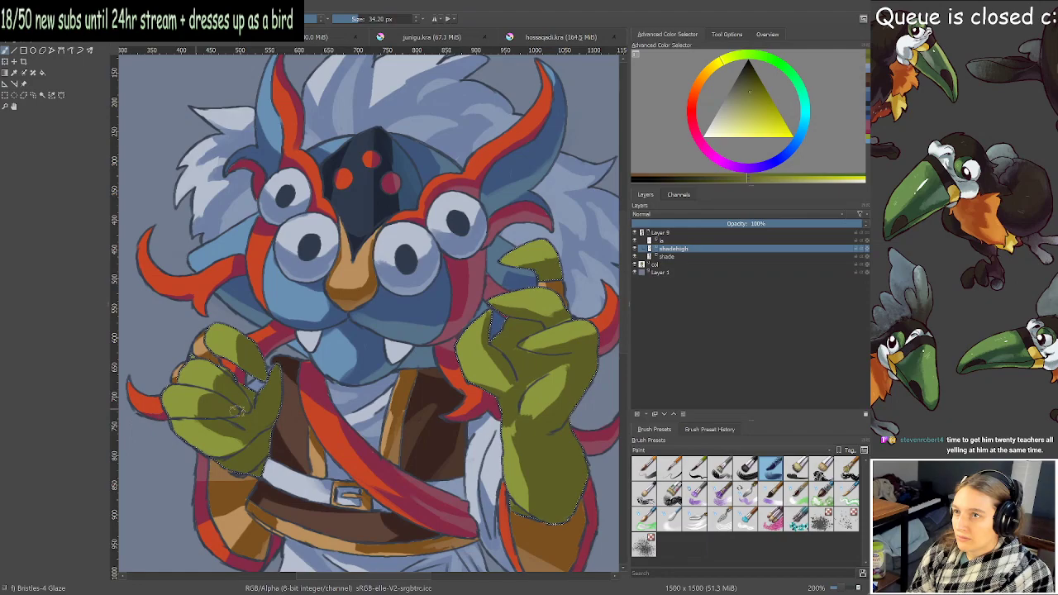
pyautogui.keyDown('ctrl'); pyautogui.click(234, 413); pyautogui.keyUp('ctrl')
pyautogui.scroll(1, 227, 419)
pyautogui.moveTo(227, 419); pyautogui.dragTo(260, 366)
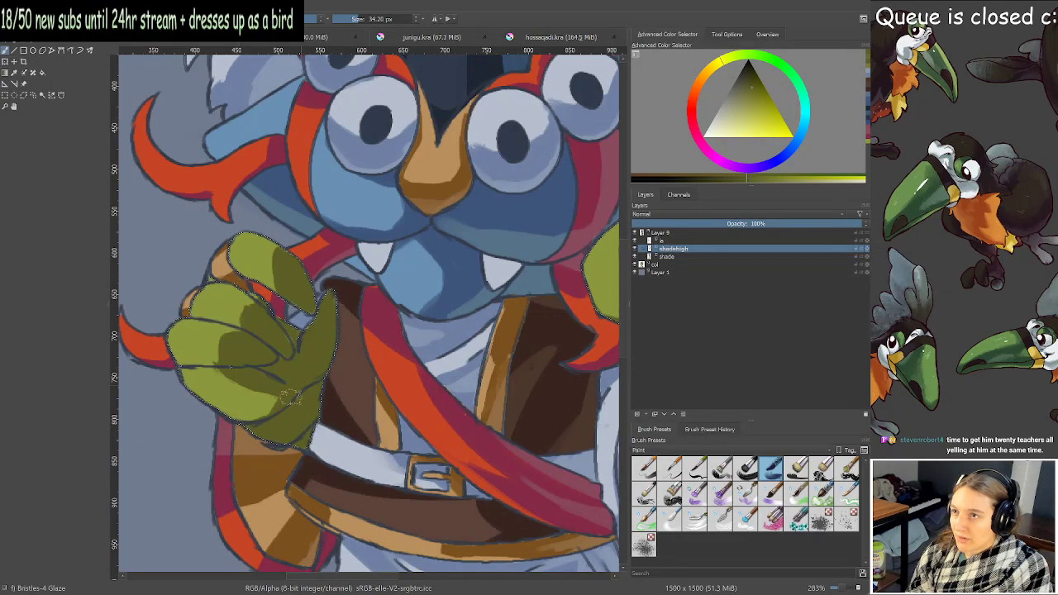
pyautogui.moveTo(301, 362); pyautogui.dragTo(273, 378)
pyautogui.press('-')
pyautogui.press('-')
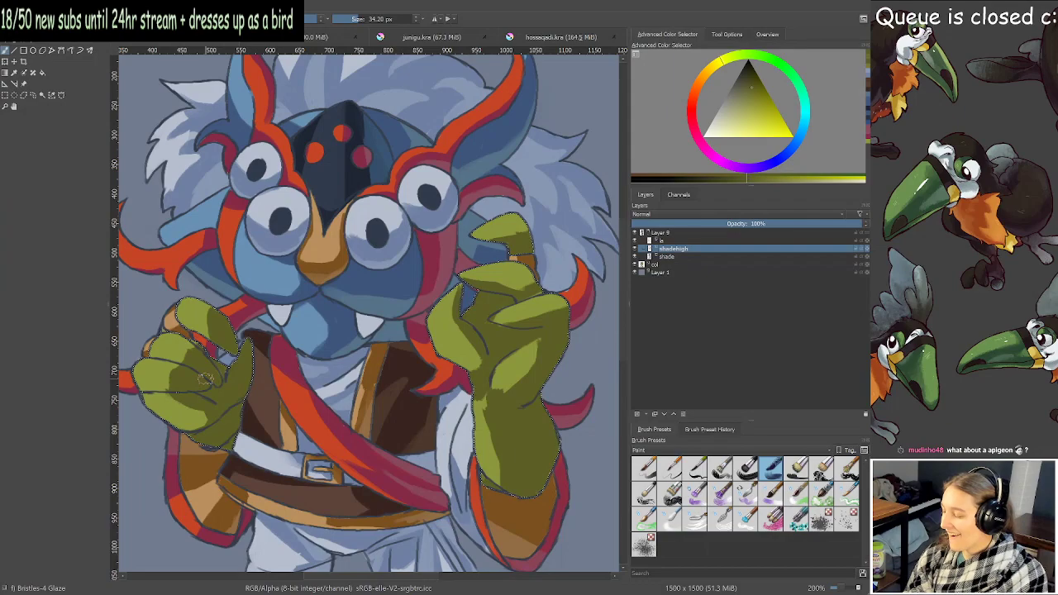
pyautogui.moveTo(207, 382); pyautogui.dragTo(198, 390)
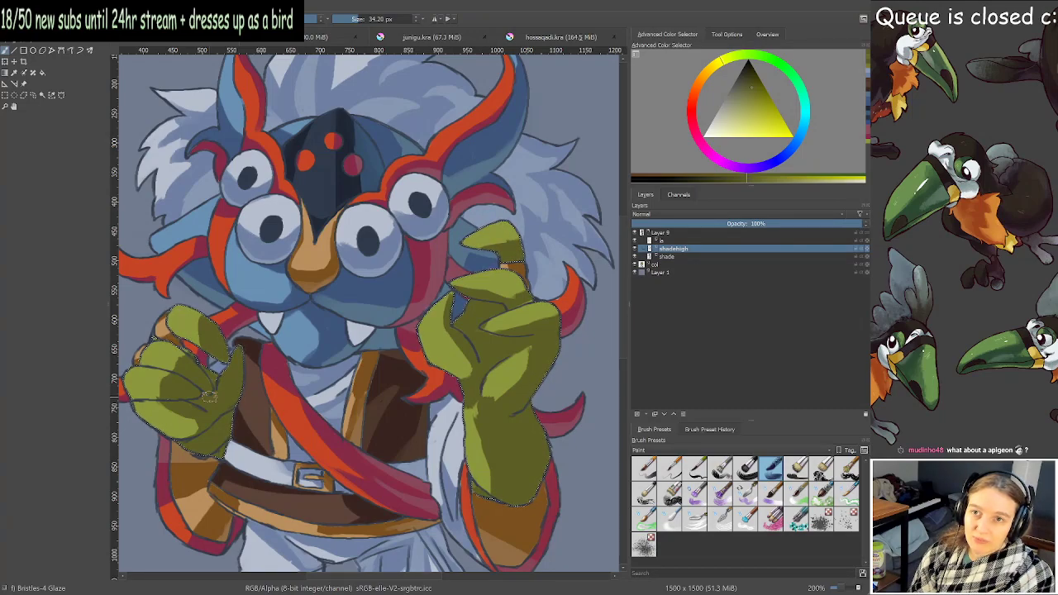
pyautogui.moveTo(281, 361)
pyautogui.mouseDown()
pyautogui.moveTo(265, 376)
pyautogui.moveTo(349, 355)
pyautogui.mouseUp()
pyautogui.scroll(-1, 320, 364)
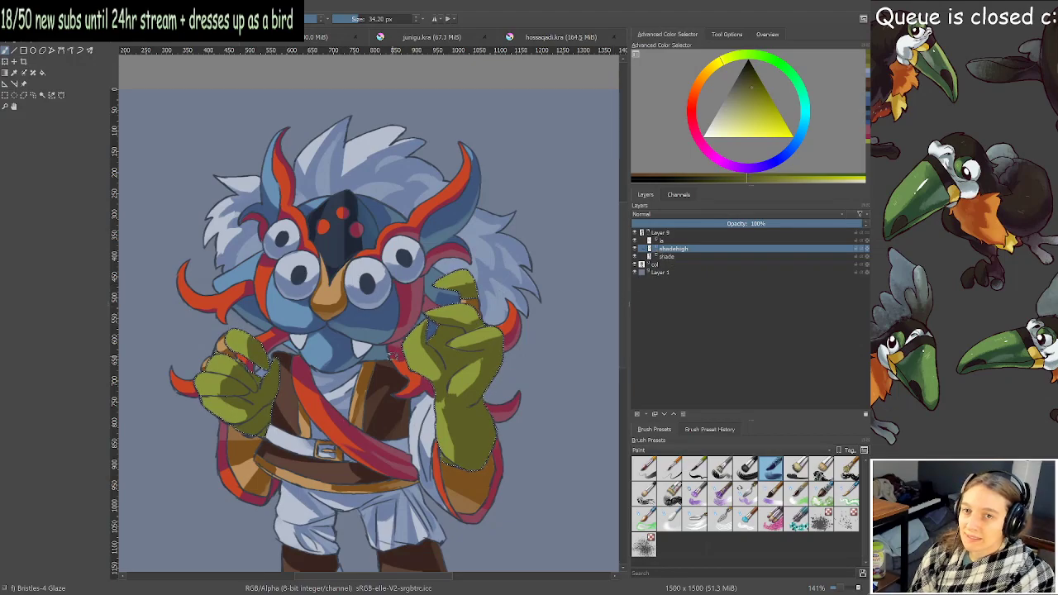
pyautogui.scroll(1, 165, 427)
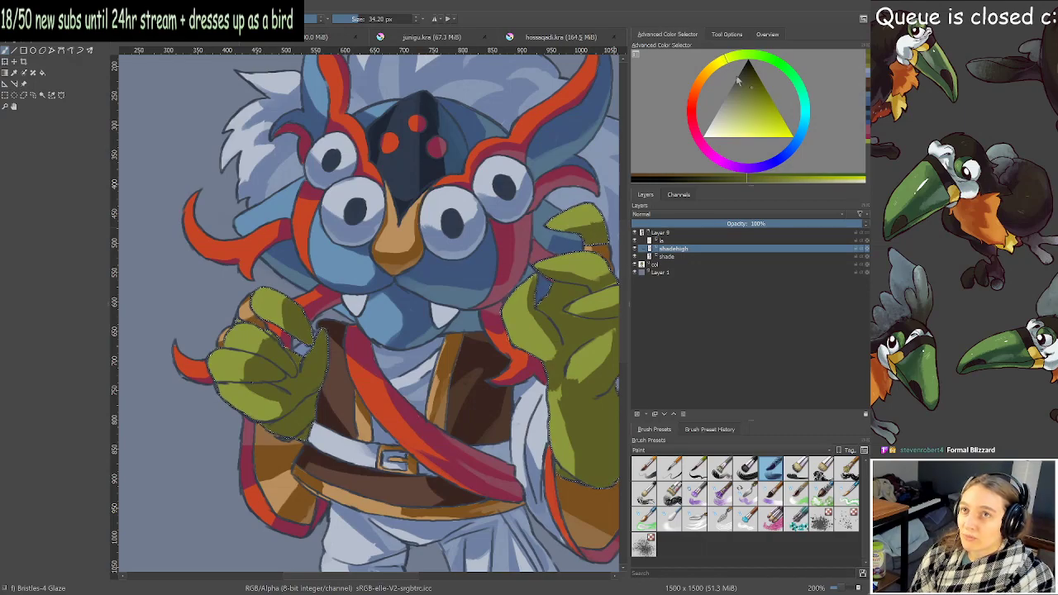
# Choose a lighter, less saturated olive for reflected light and reduce the brush to 18.45 px.
pyautogui.moveTo(750, 97); pyautogui.dragTo(743, 100)
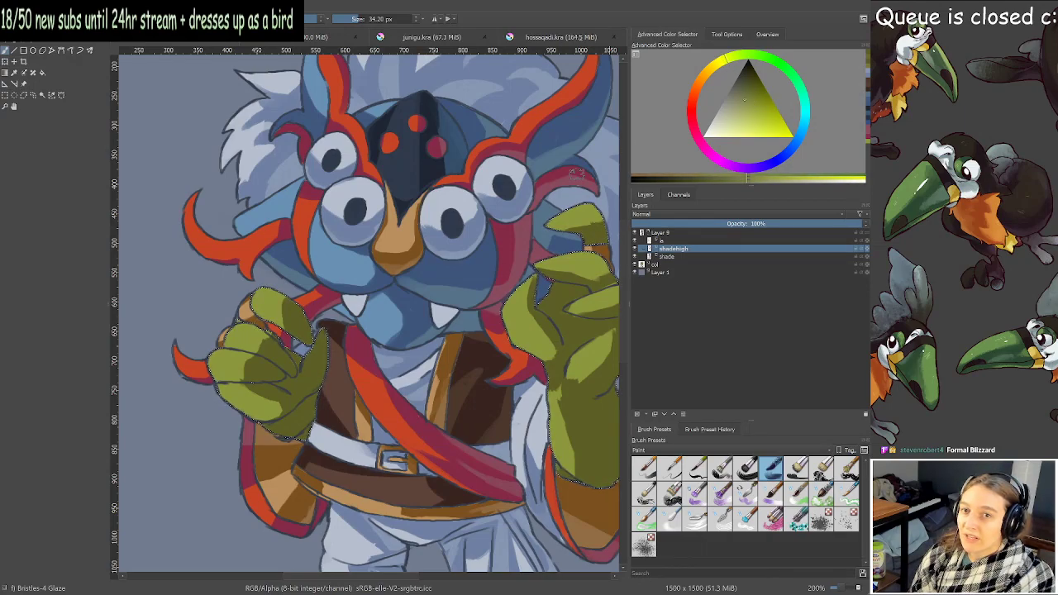
pyautogui.scroll(2, 374, 278)
pyautogui.moveTo(350, 272); pyautogui.dragTo(506, 155)
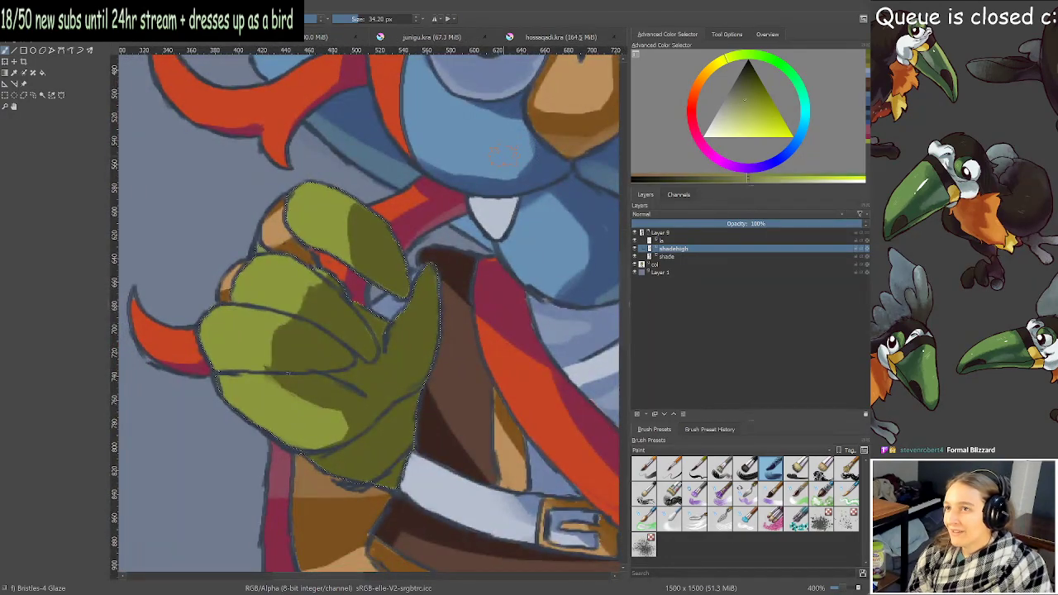
pyautogui.press('[')
pyautogui.press('[')
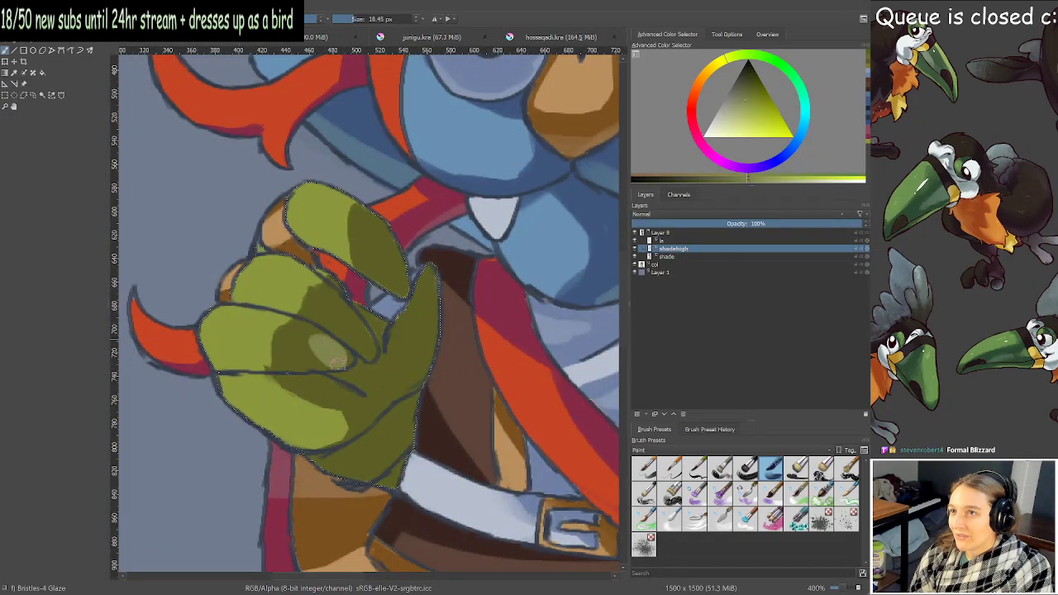
pyautogui.click(745, 97)
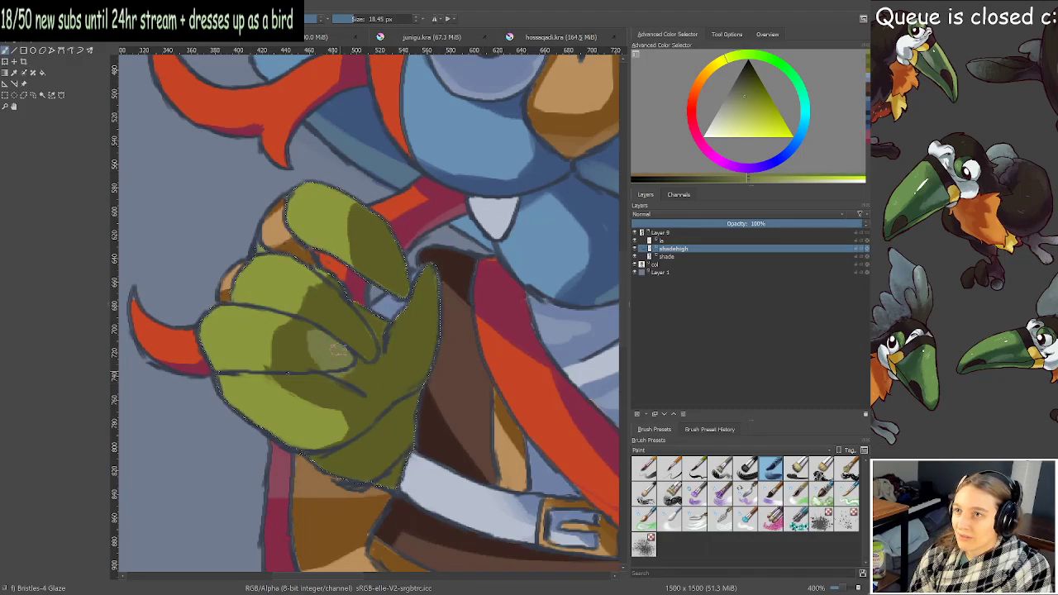
# Paint the muted olive over the shadowed thumb and outer palm of the left hand, trimming its edge with the darker olive.
pyautogui.moveTo(337, 350); pyautogui.dragTo(355, 308)
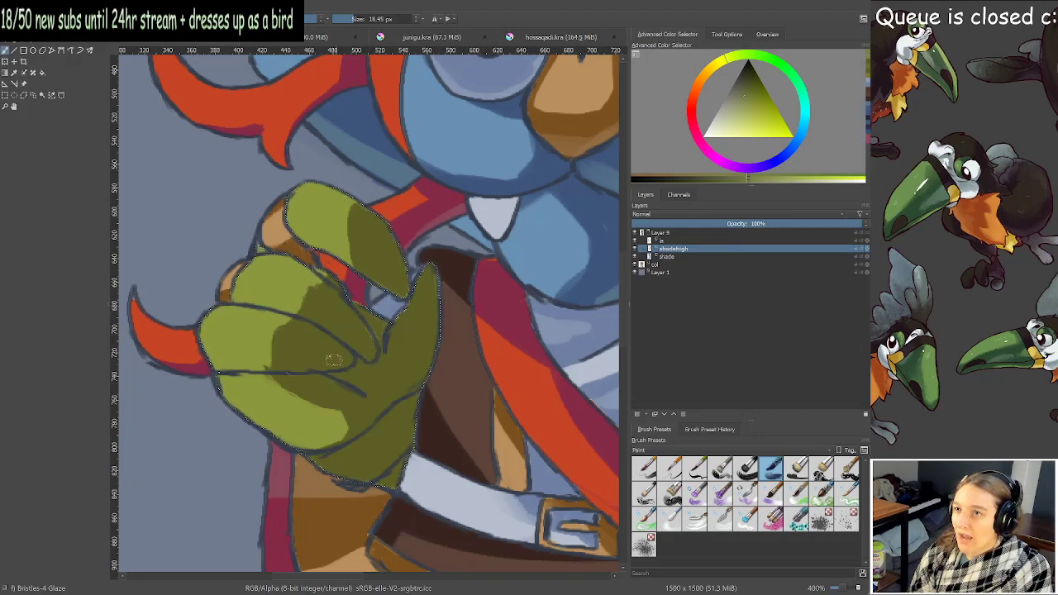
pyautogui.moveTo(354, 377); pyautogui.dragTo(370, 375)
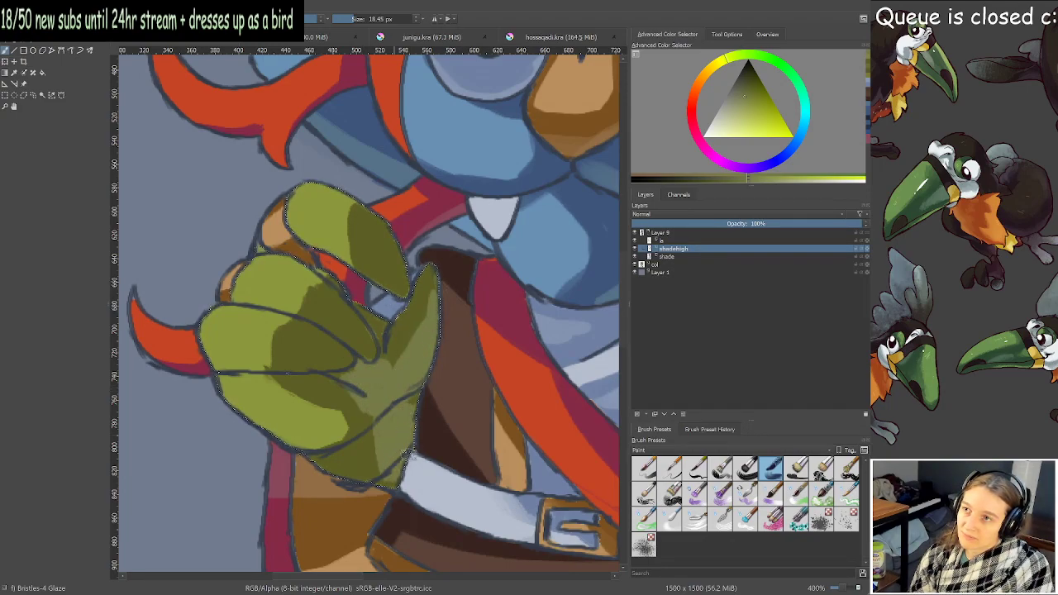
pyautogui.keyDown('ctrl'); pyautogui.click(368, 465); pyautogui.keyUp('ctrl')
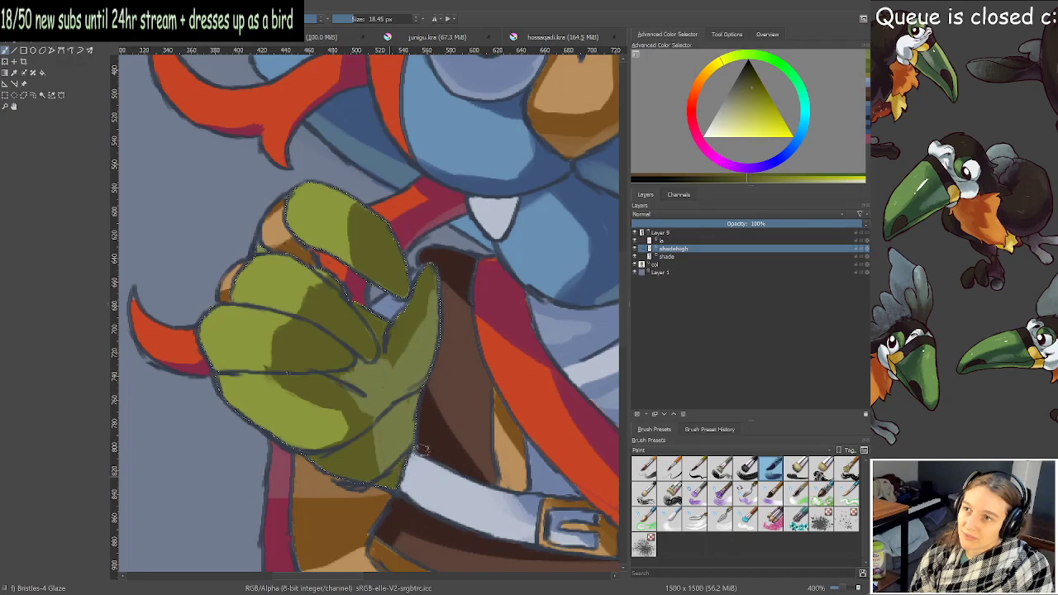
pyautogui.moveTo(380, 473); pyautogui.dragTo(389, 479)
pyautogui.scroll(-6, 362, 417)
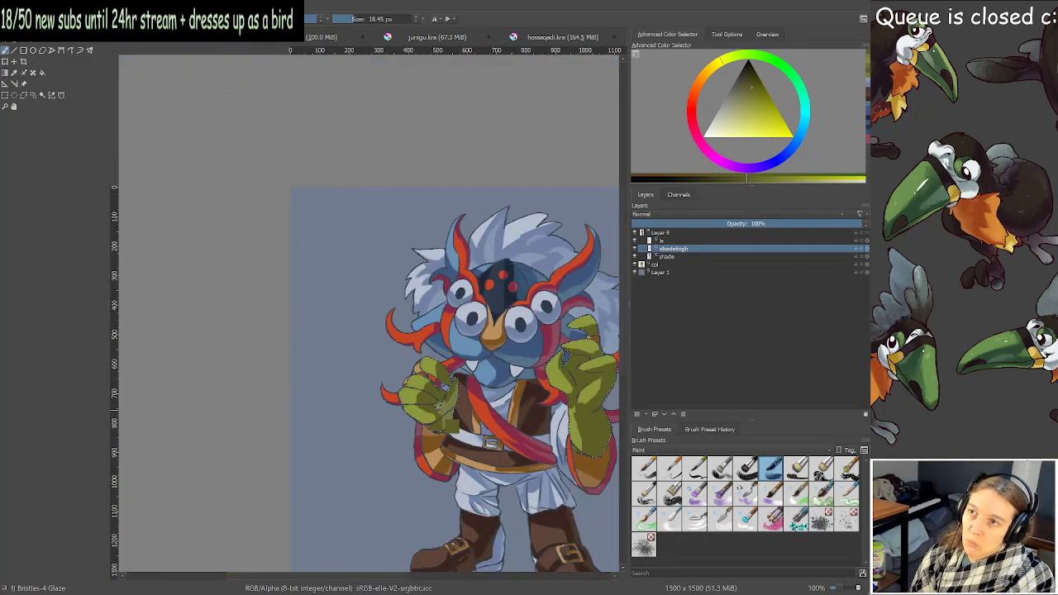
# Sample the muted olive and lighten the outer side of the right wrist, reshaping the patch with the dark shadow colour.
pyautogui.keyDown('ctrl'); pyautogui.click(446, 411); pyautogui.keyUp('ctrl')
pyautogui.moveTo(604, 395); pyautogui.dragTo(507, 369)
pyautogui.scroll(2, 507, 369)
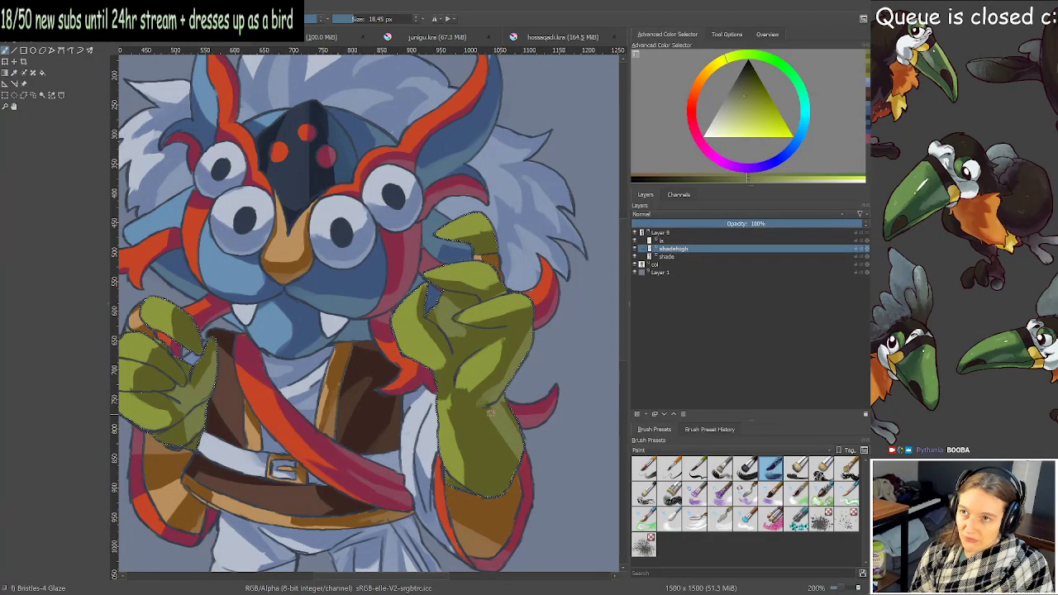
pyautogui.moveTo(488, 411); pyautogui.dragTo(504, 474)
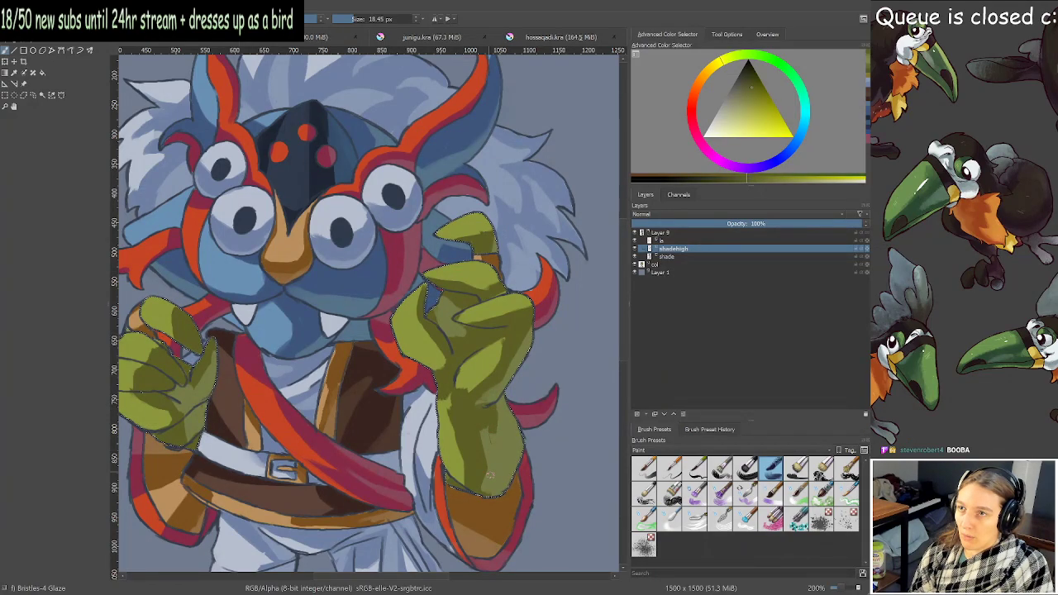
pyautogui.keyDown('ctrl'); pyautogui.click(492, 441); pyautogui.keyUp('ctrl')
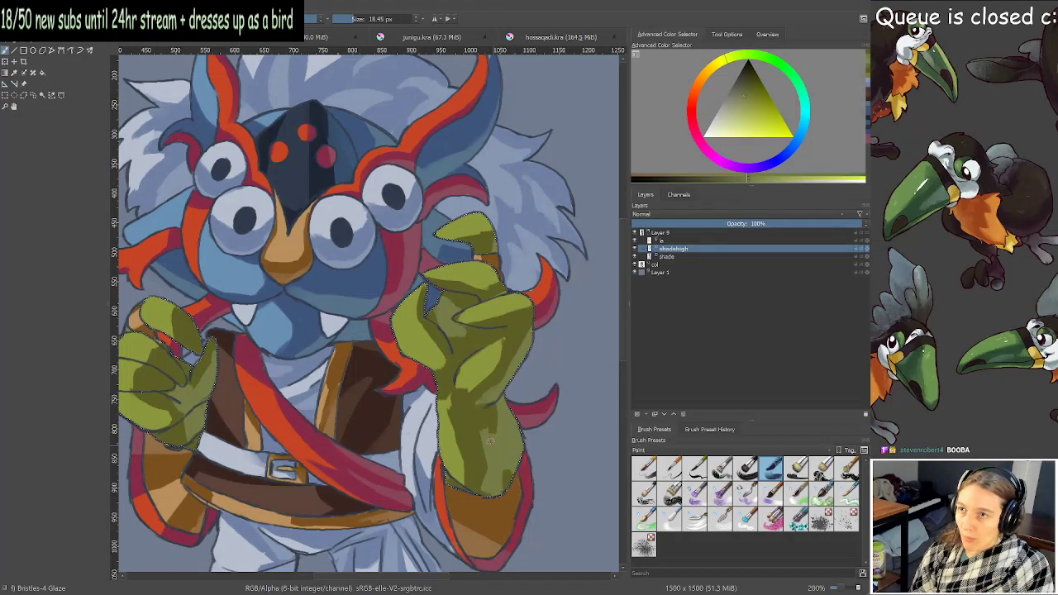
pyautogui.moveTo(486, 429); pyautogui.dragTo(500, 471)
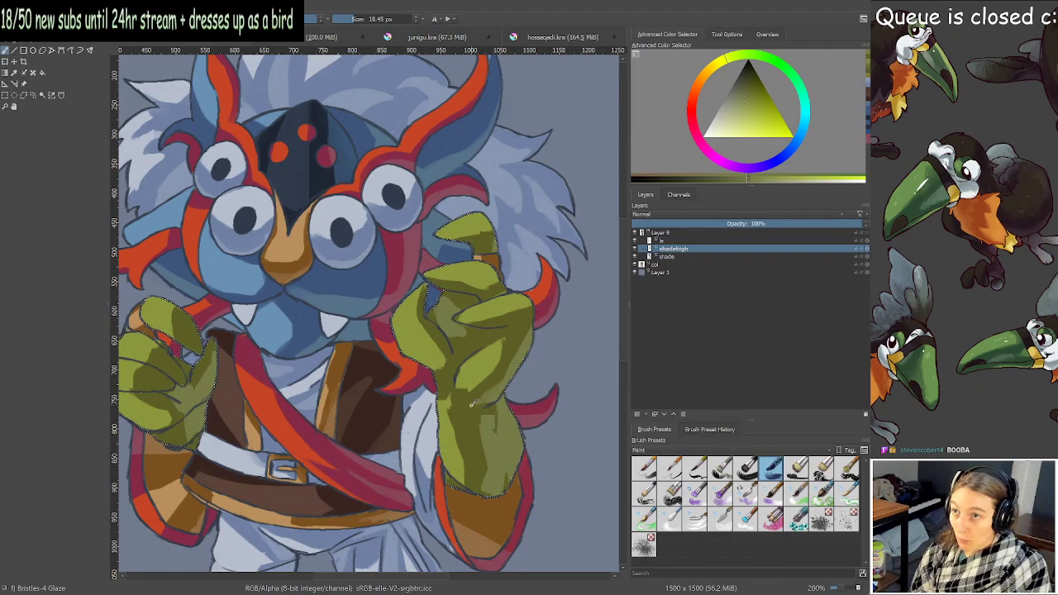
# Reduce the brush to 14.05 px and refine the muted olive patch below the right hand's fingers with sampled shadow tones.
pyautogui.press('[')
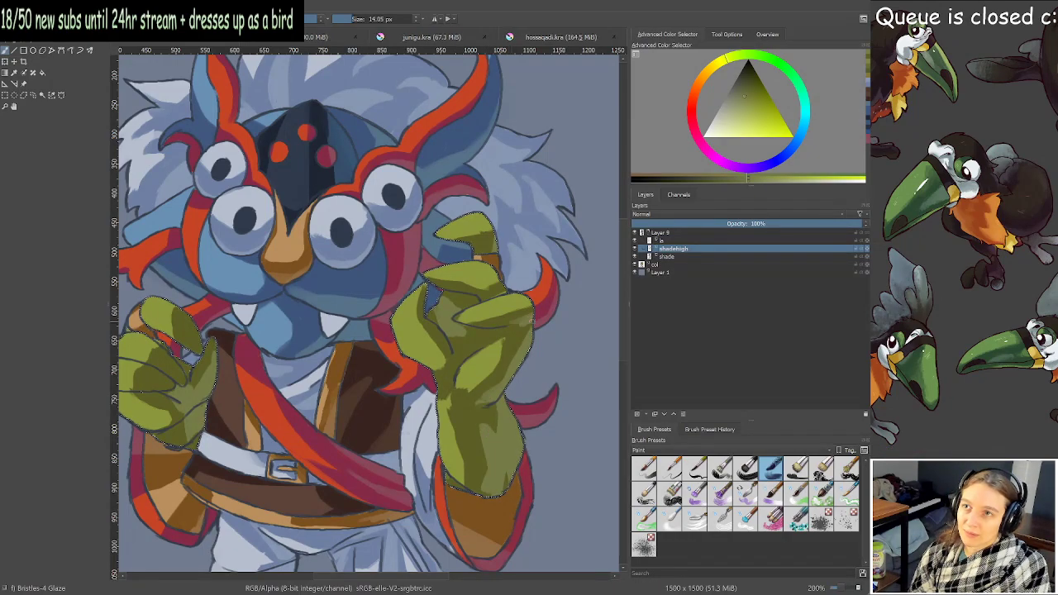
pyautogui.keyDown('ctrl'); pyautogui.click(511, 335); pyautogui.keyUp('ctrl')
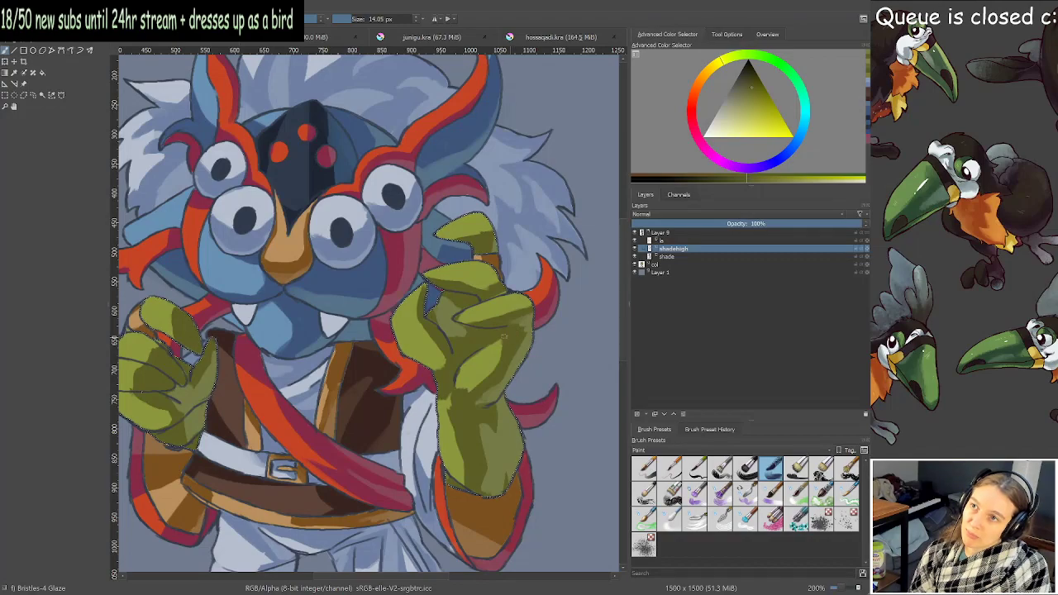
pyautogui.scroll(-3, 510, 332)
pyautogui.scroll(2, 512, 332)
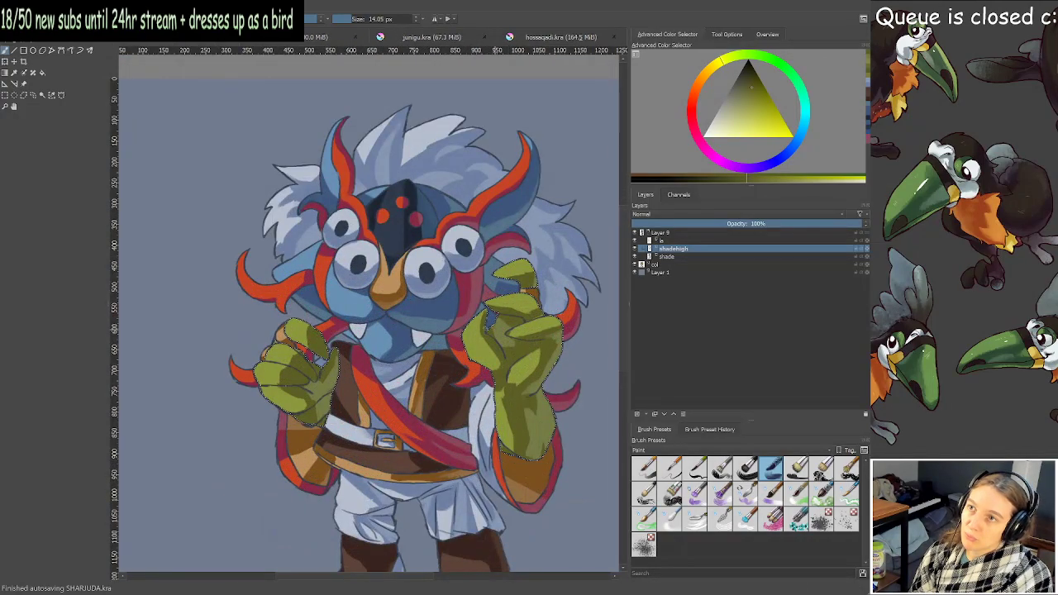
pyautogui.scroll(1, 371, 416)
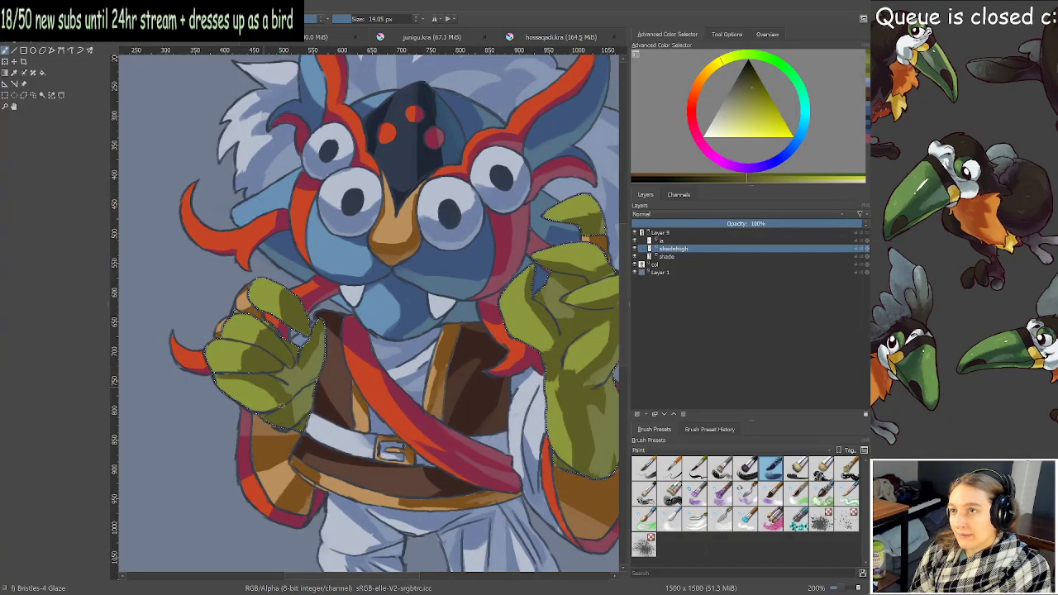
# Refine the left hand's thumb and palm, alternating sampled dark and muted olive tones.
pyautogui.moveTo(312, 341); pyautogui.dragTo(323, 330)
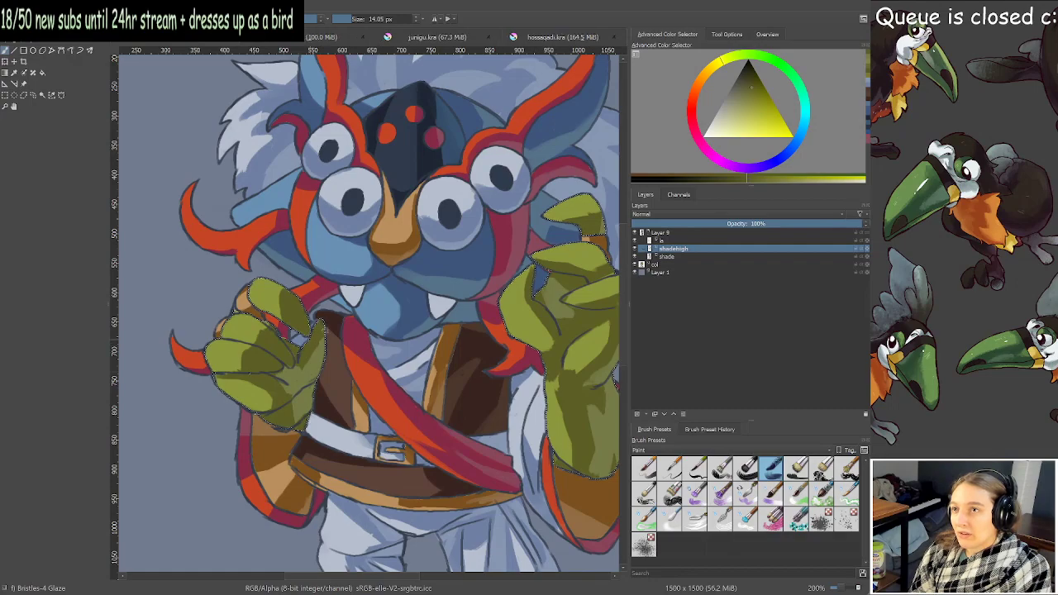
pyautogui.keyDown('ctrl'); pyautogui.click(309, 374); pyautogui.keyUp('ctrl')
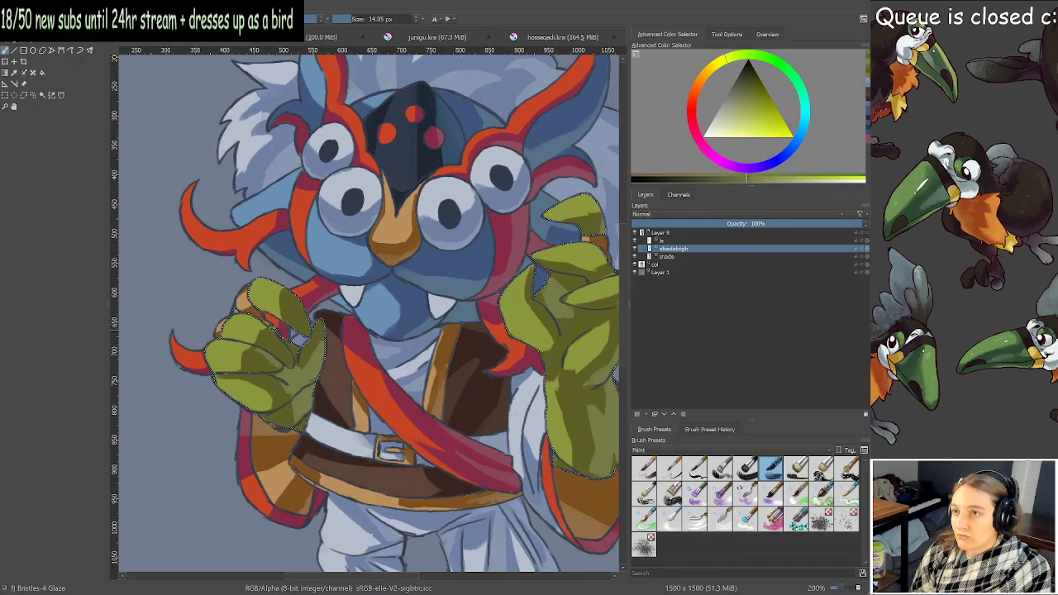
pyautogui.moveTo(305, 321); pyautogui.dragTo(309, 332)
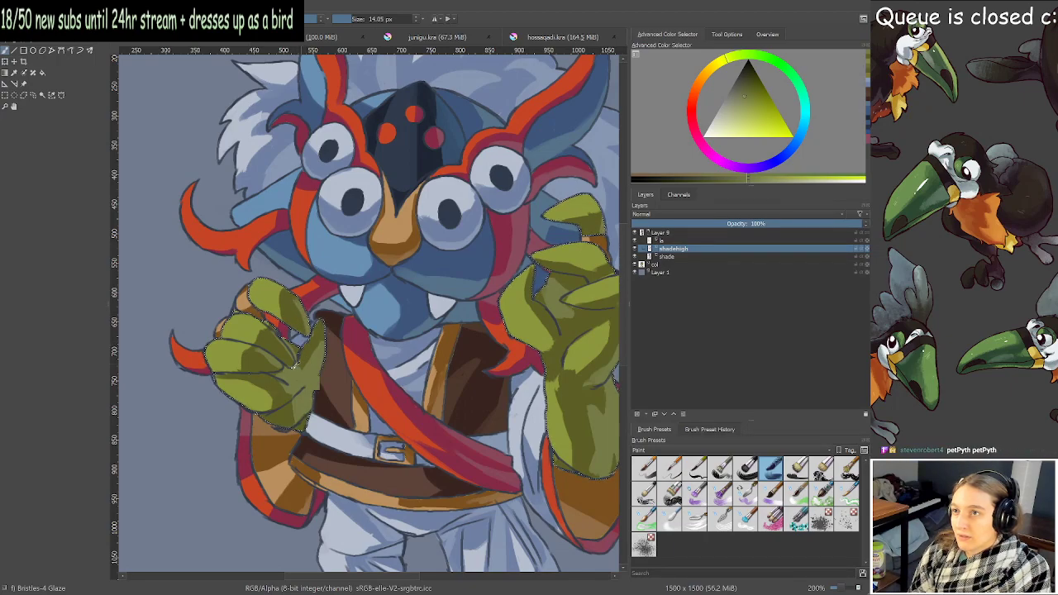
pyautogui.keyDown('ctrl'); pyautogui.click(275, 382); pyautogui.keyUp('ctrl')
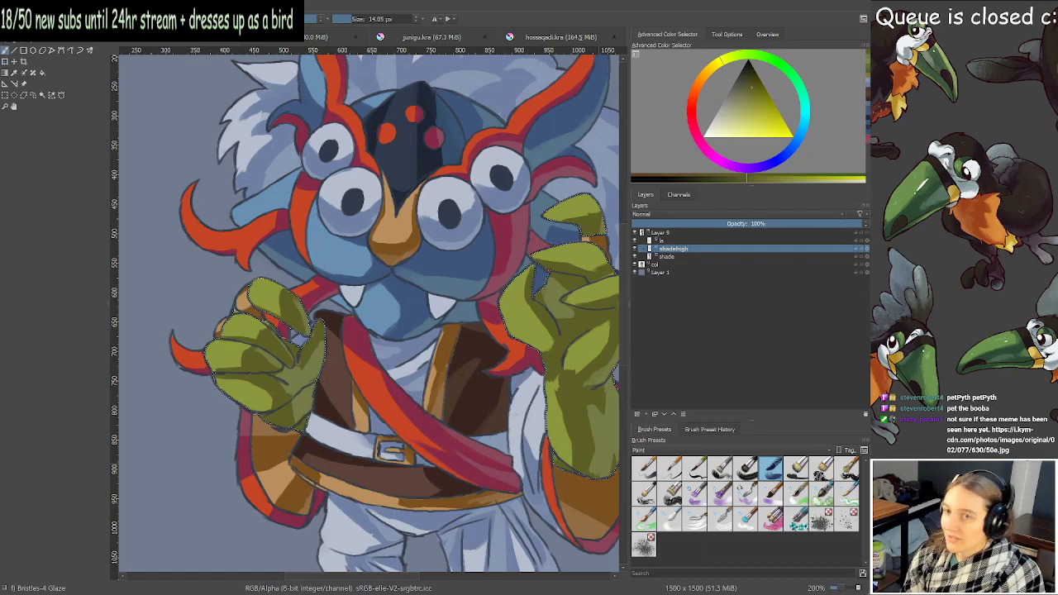
# Switch to the browser to view the linked meme image and return to the painting.
pyautogui.hotkey('alt', 'Tab')
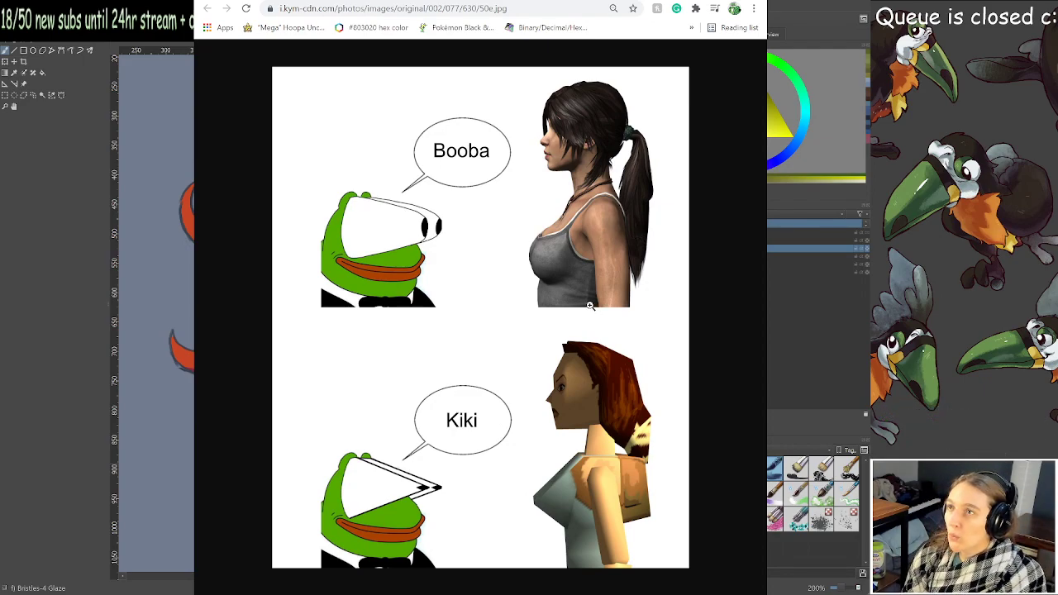
pyautogui.hotkey('alt', 'Tab')
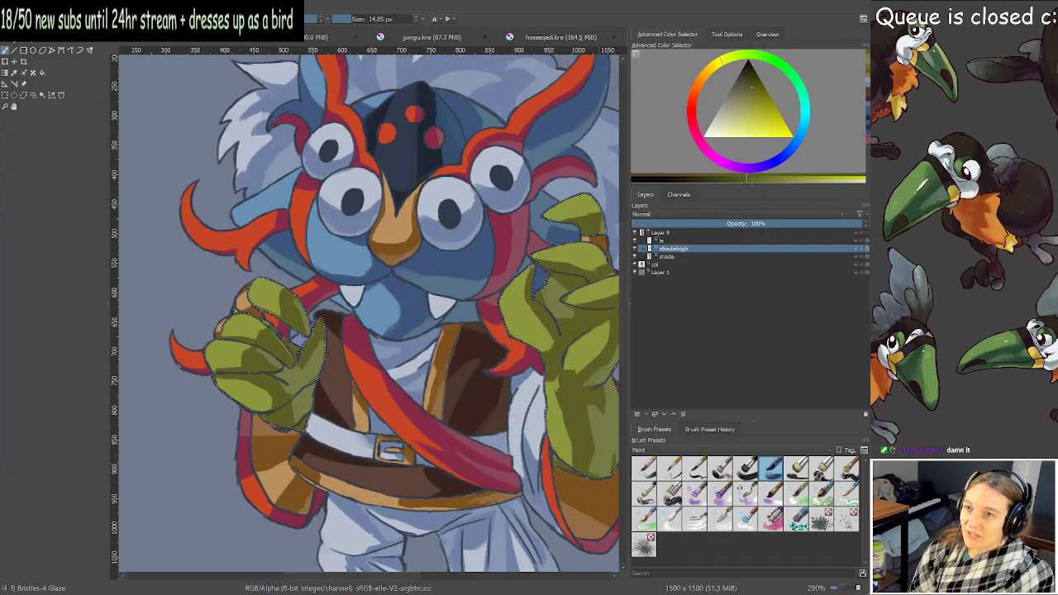
# Sample the muted olive, lighten the shadows around the right hand's fingers and upper palm, and clear the selection.
pyautogui.moveTo(568, 315); pyautogui.dragTo(487, 321)
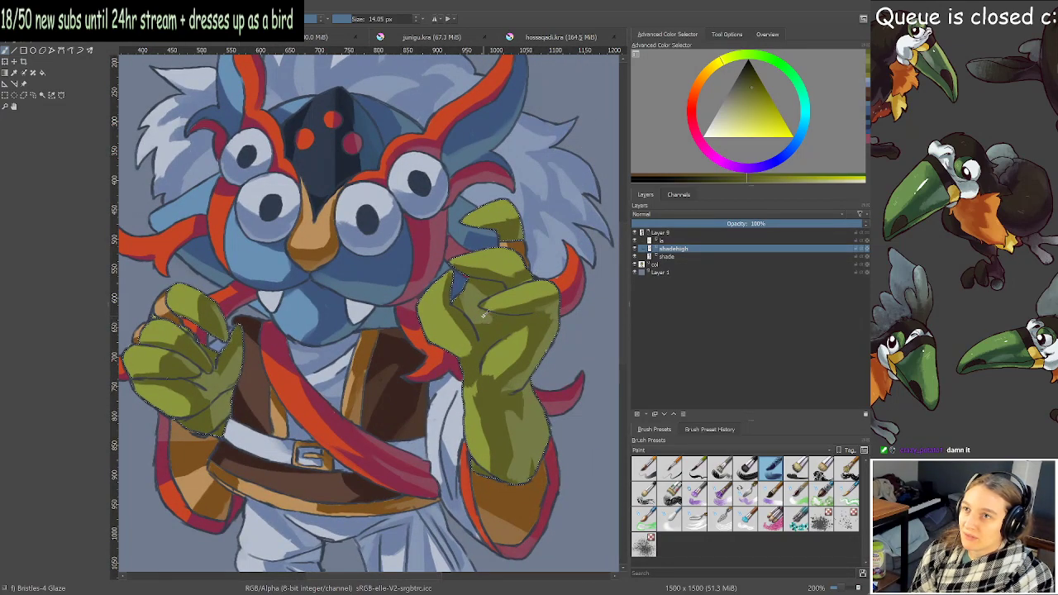
pyautogui.keyDown('ctrl'); pyautogui.click(485, 315); pyautogui.keyUp('ctrl')
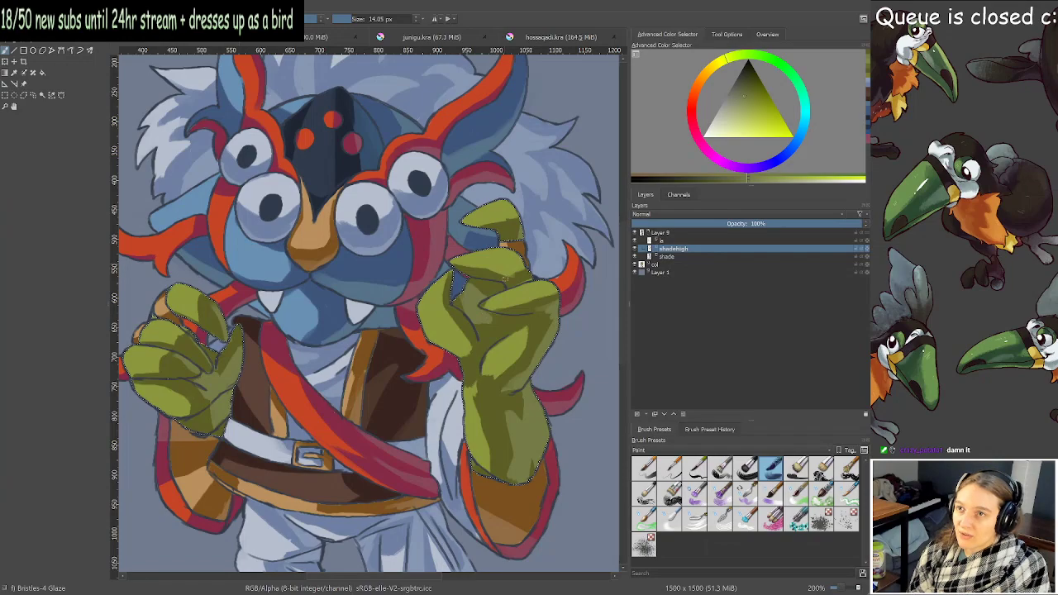
pyautogui.moveTo(507, 320); pyautogui.dragTo(519, 319)
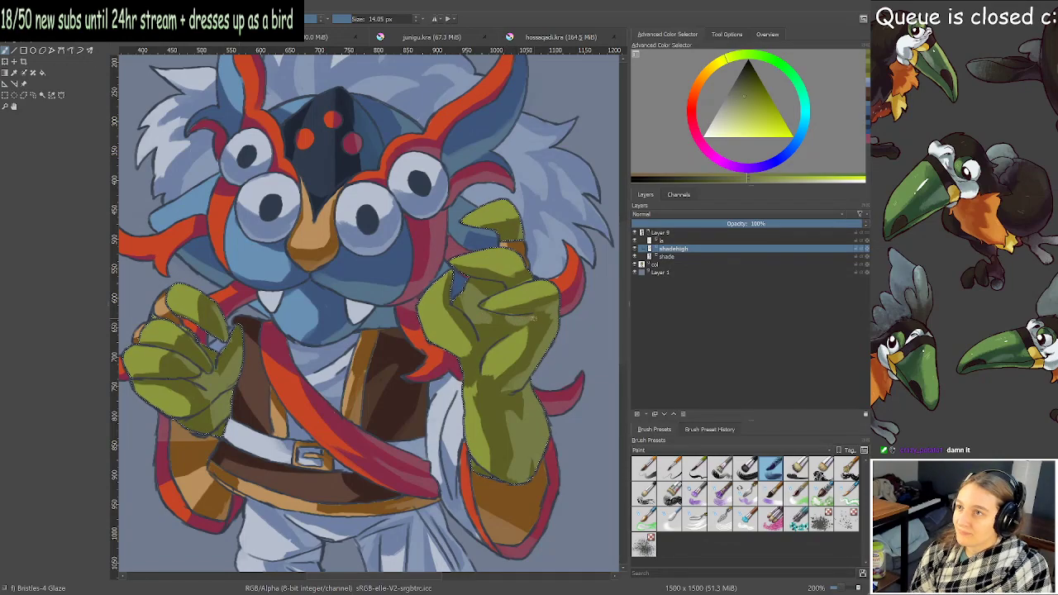
pyautogui.scroll(-3, 520, 320)
pyautogui.scroll(4, 529, 306)
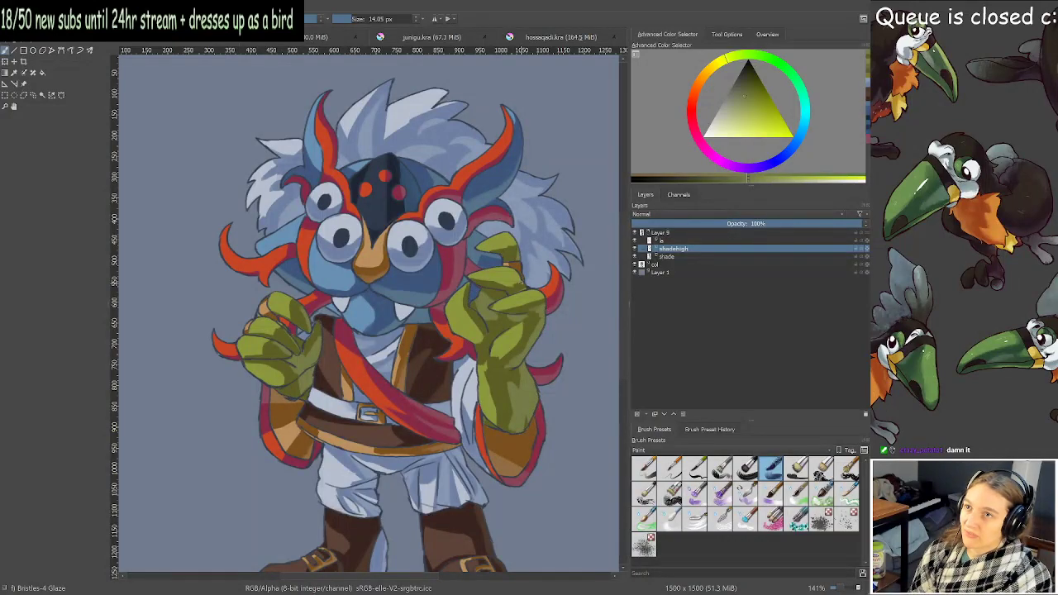
pyautogui.press('2')
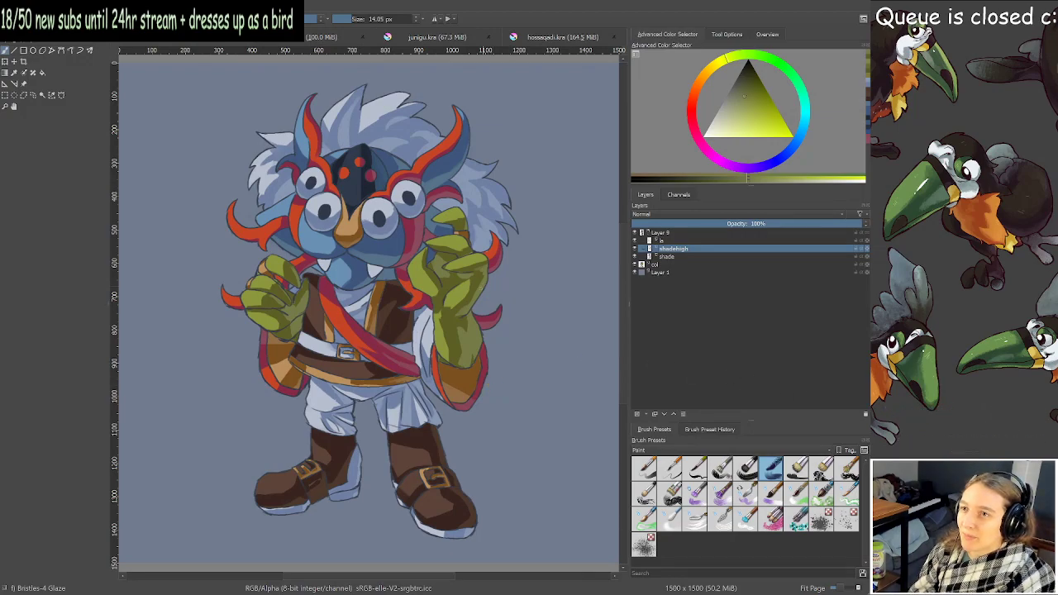
pyautogui.scroll(3, 431, 293)
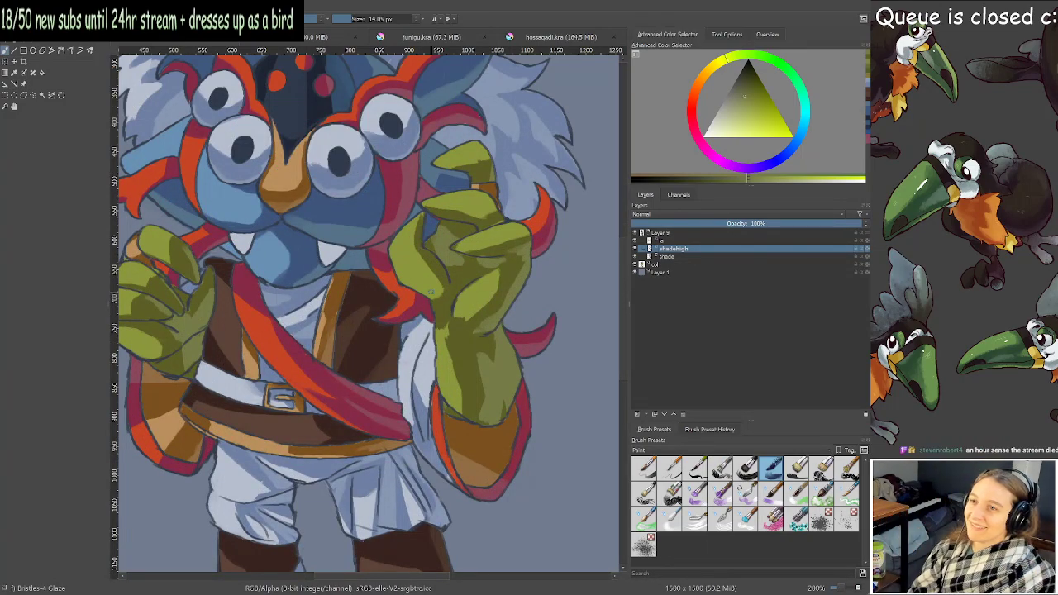
pyautogui.scroll(-1, 430, 293)
pyautogui.moveTo(397, 293); pyautogui.dragTo(404, 304)
pyautogui.scroll(1, 405, 294)
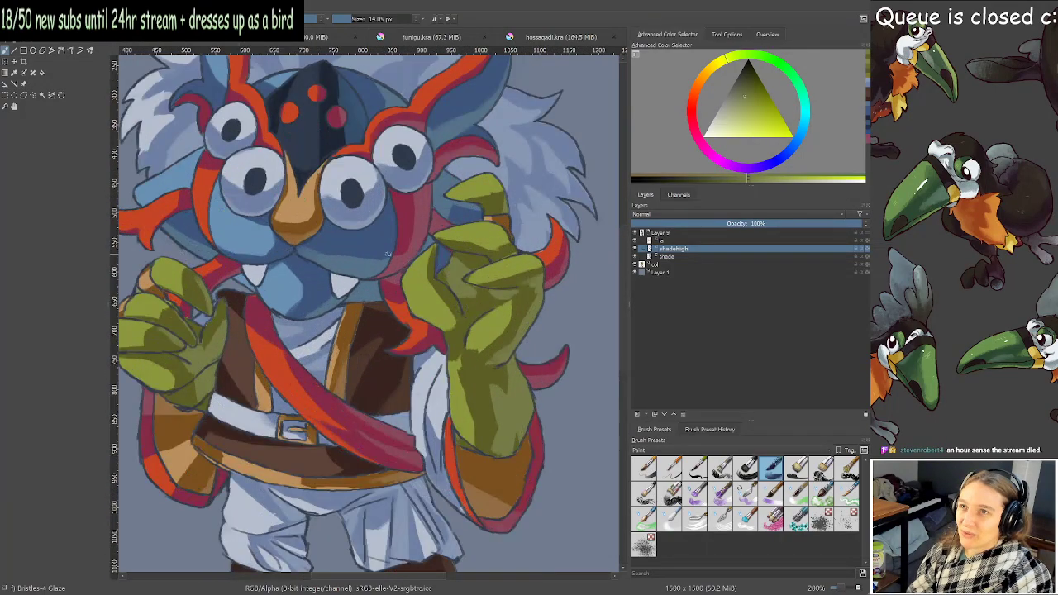
# Move the line-art layer out of the Layer 9 group to the top of the layer stack.
pyautogui.scroll(1, 343, 283)
pyautogui.moveTo(347, 283); pyautogui.dragTo(424, 349)
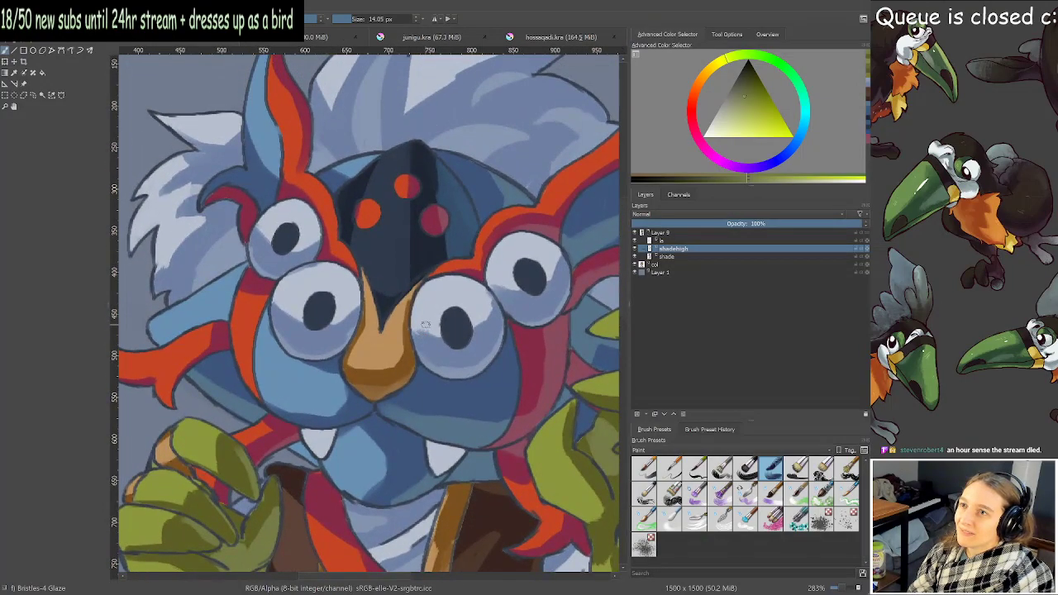
pyautogui.scroll(-2, 388, 195)
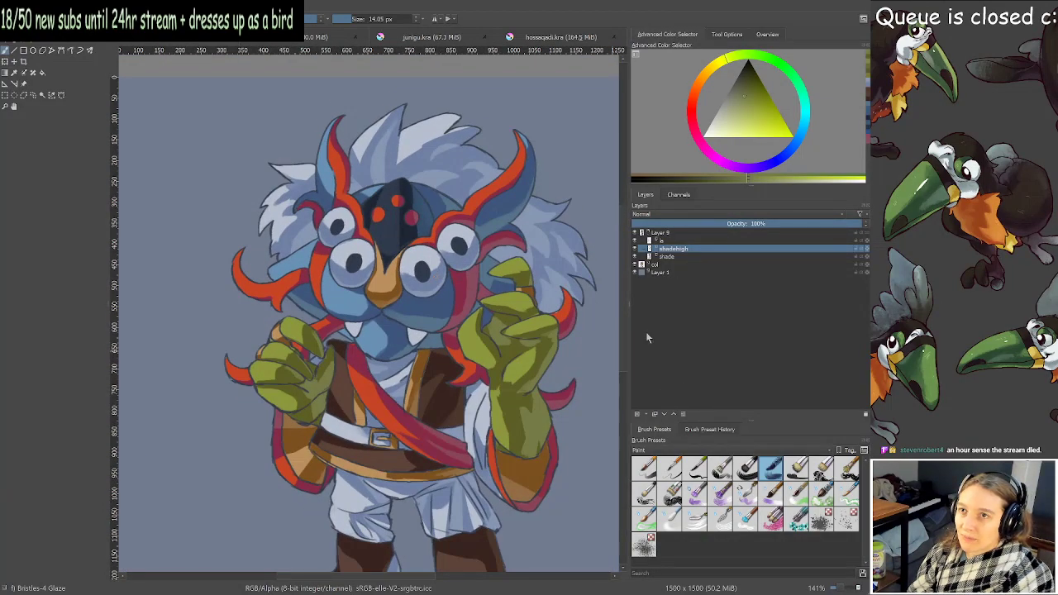
pyautogui.click(663, 240)
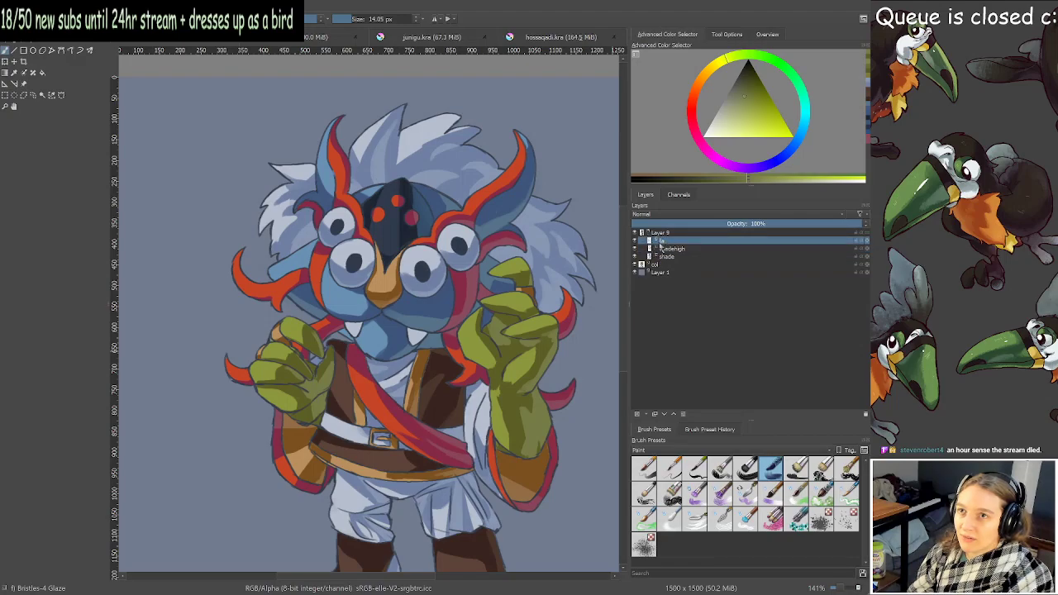
pyautogui.moveTo(659, 242); pyautogui.dragTo(673, 233)
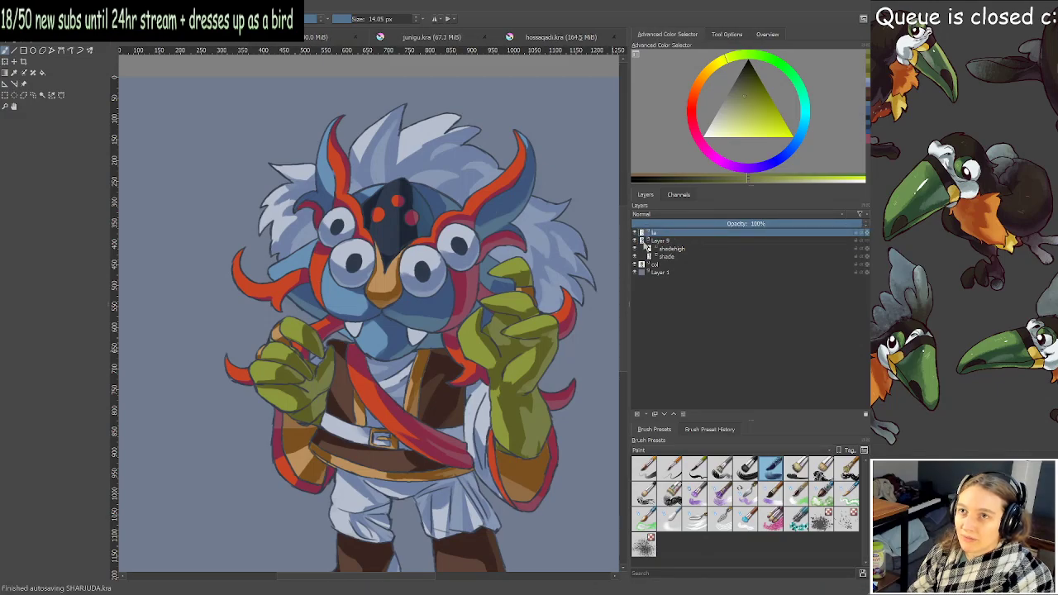
# Compare the painting with and without shading by toggling the visibility of Layer 9, shadehigh and shade.
pyautogui.click(635, 241)
pyautogui.click(636, 241)
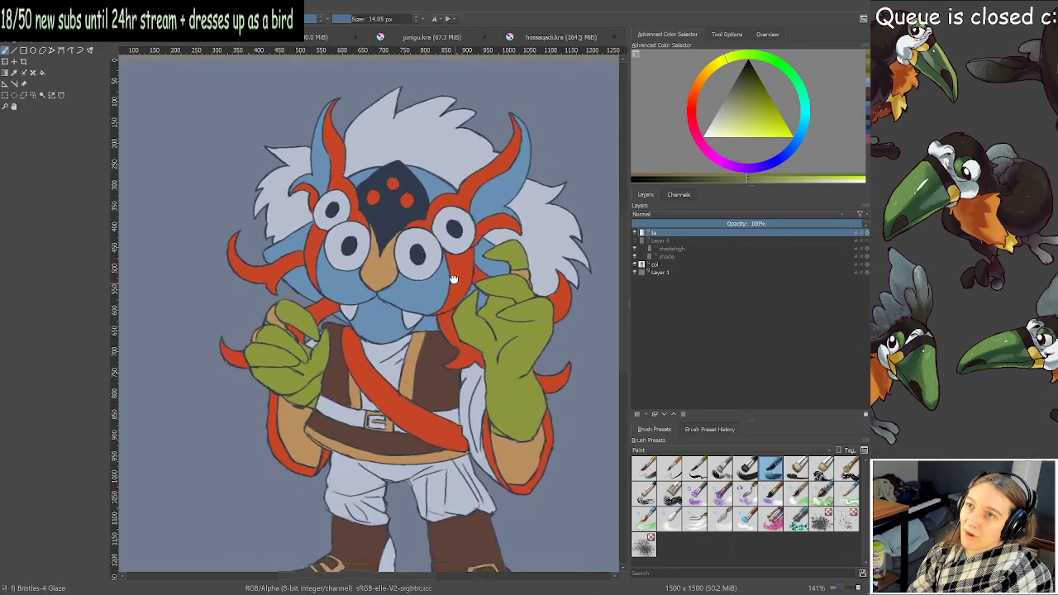
pyautogui.click(636, 249)
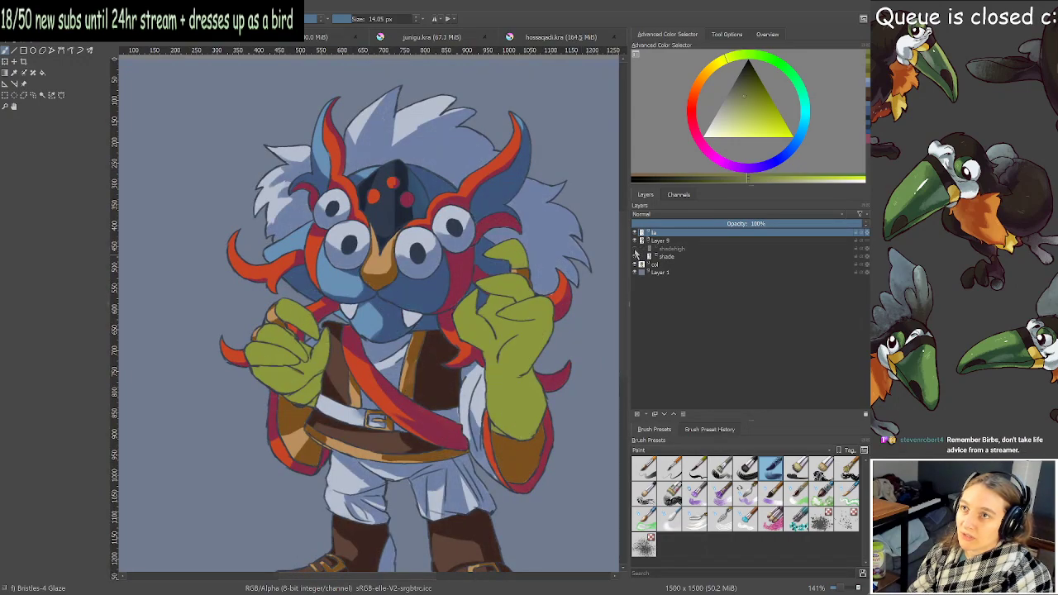
pyautogui.click(636, 256)
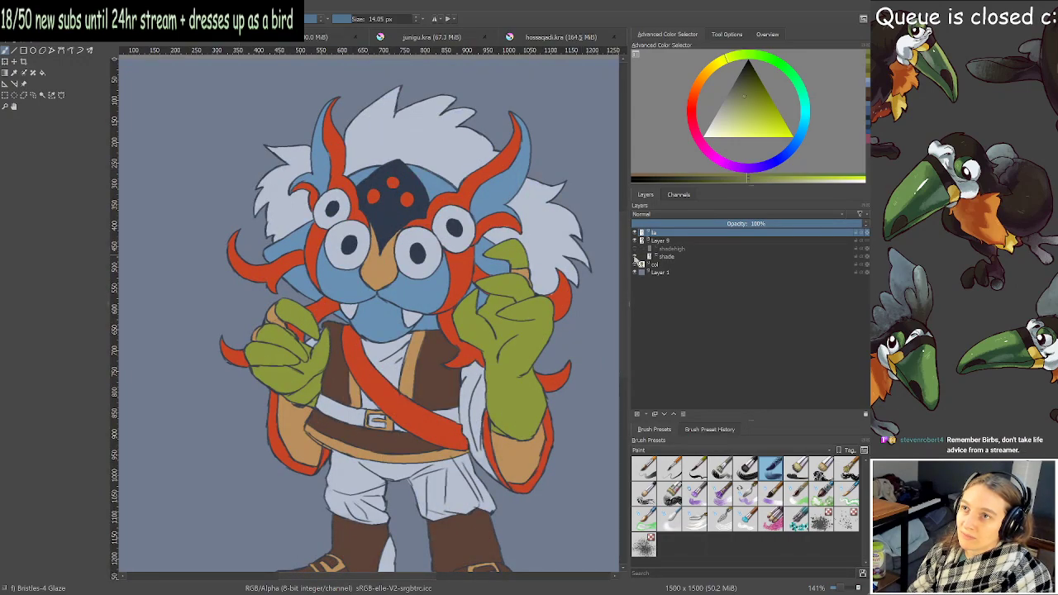
pyautogui.click(636, 257)
pyautogui.click(636, 249)
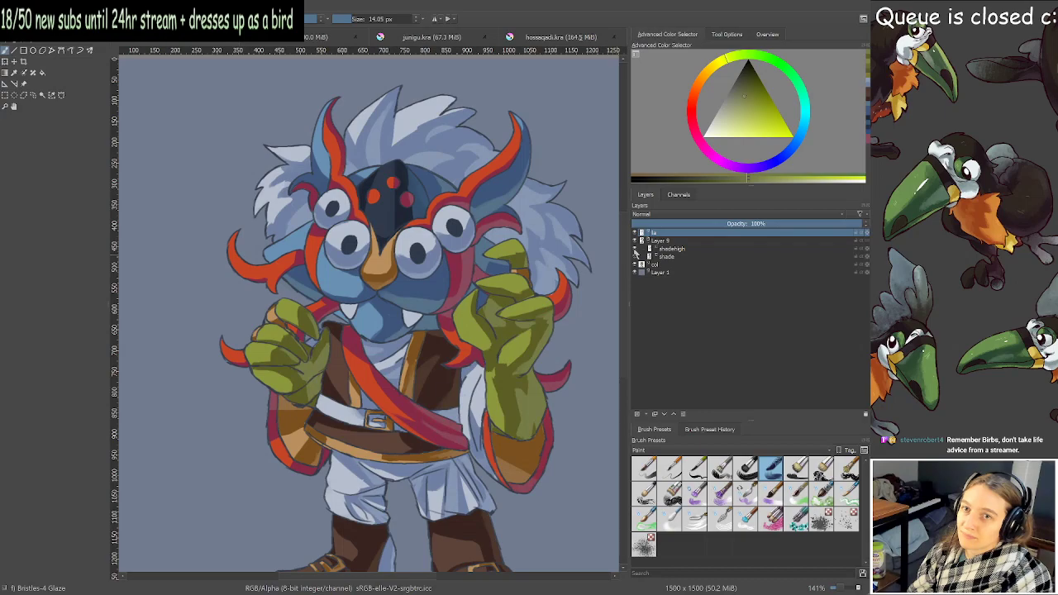
# Create a new paint layer and place it between the line-art layer and the Layer 9 group.
pyautogui.moveTo(518, 251); pyautogui.dragTo(472, 223)
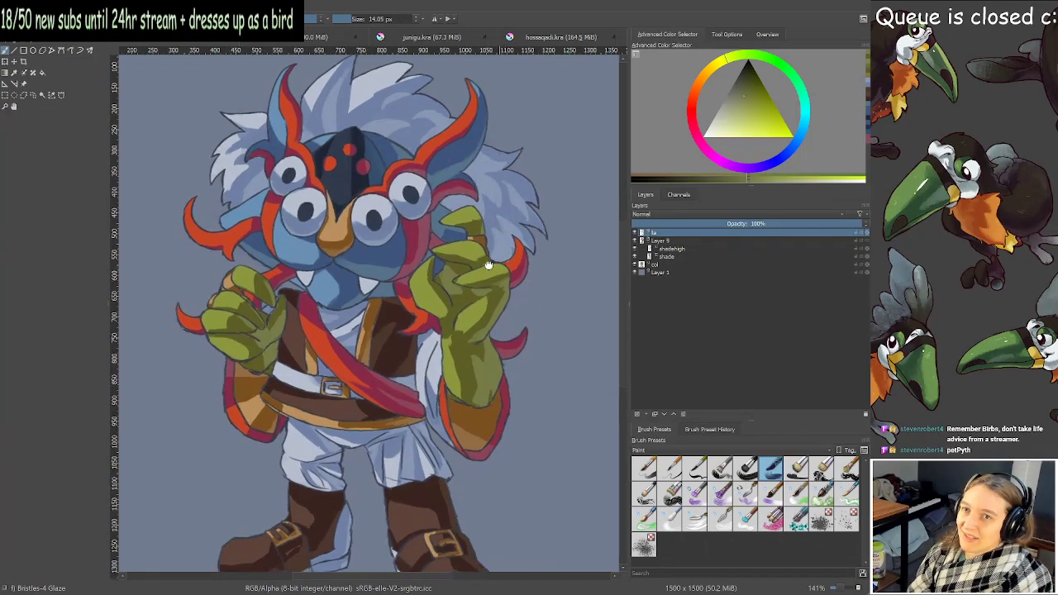
pyautogui.scroll(1, 304, 298)
pyautogui.moveTo(418, 278); pyautogui.dragTo(415, 308)
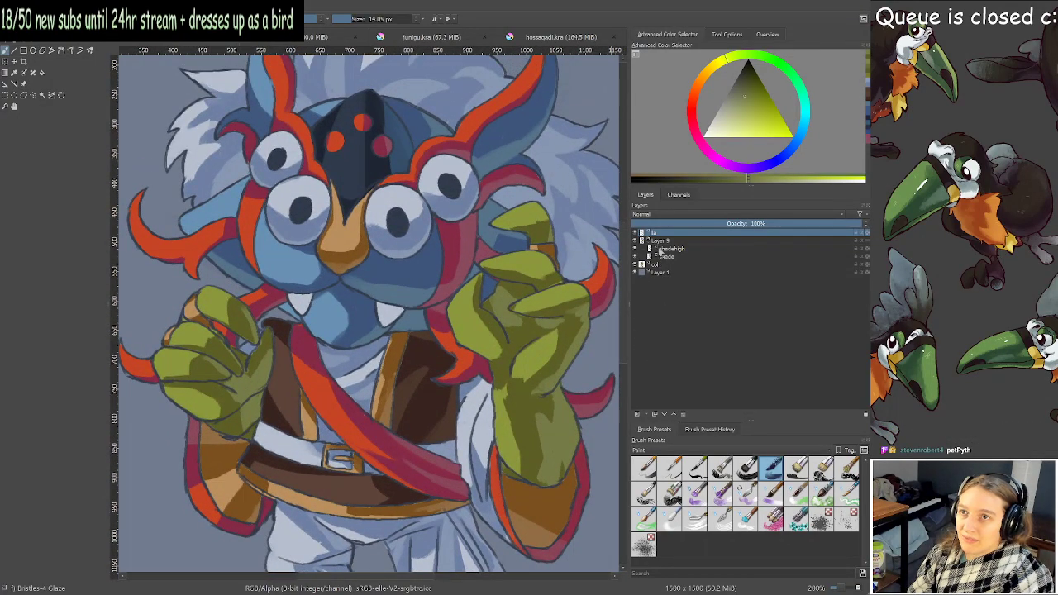
pyautogui.click(661, 240)
pyautogui.click(636, 413)
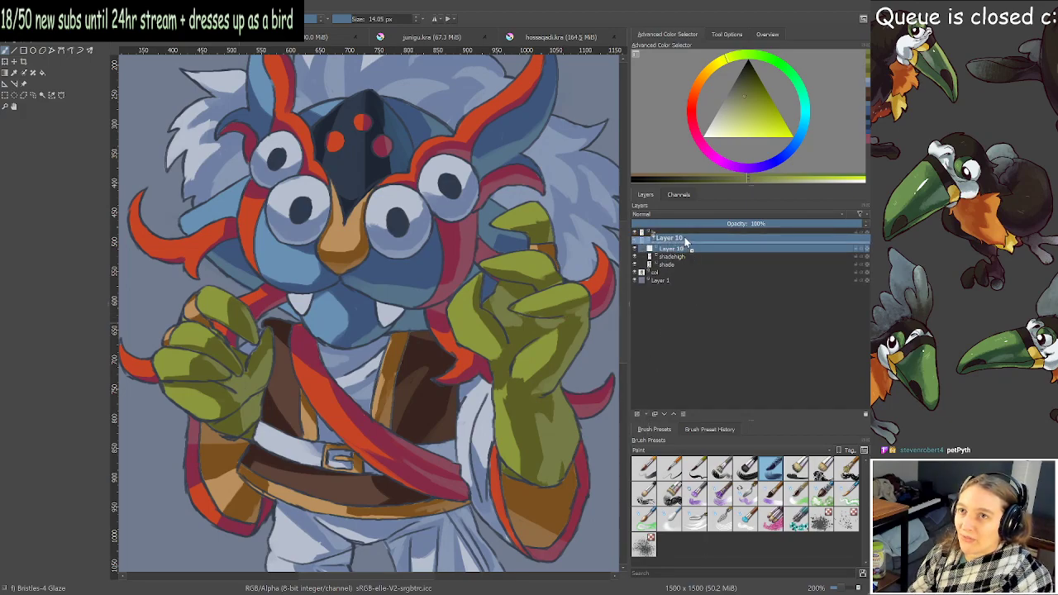
pyautogui.moveTo(669, 250); pyautogui.dragTo(688, 236)
pyautogui.scroll(-2, 463, 253)
pyautogui.moveTo(443, 300); pyautogui.dragTo(407, 313)
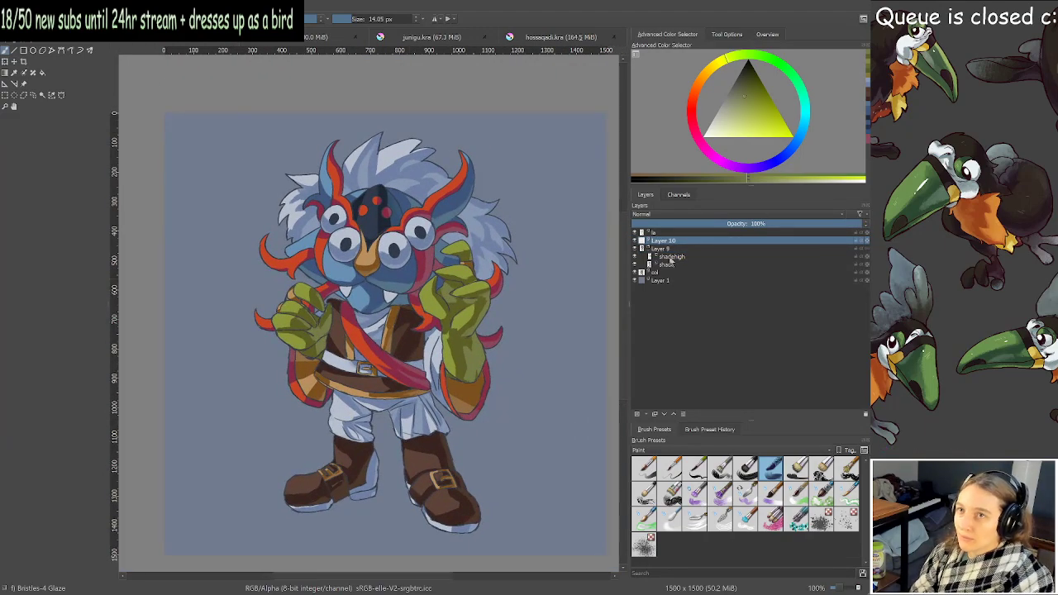
# Hide the Layer 1 background and paint sampled muted blue on the shadehigh layer over the small blue area beside the left fang.
pyautogui.click(635, 280)
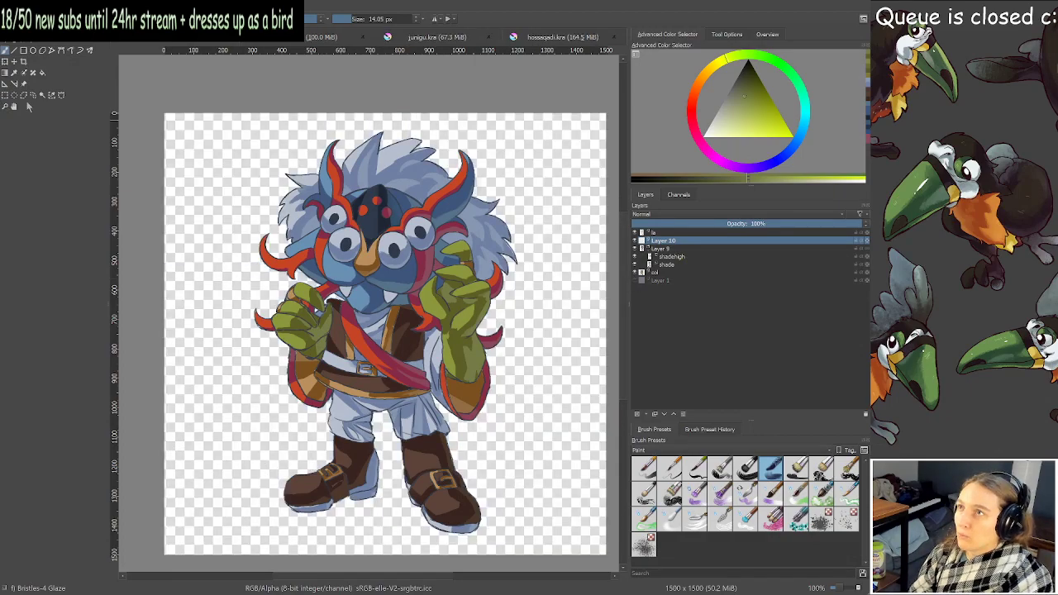
pyautogui.click(43, 94)
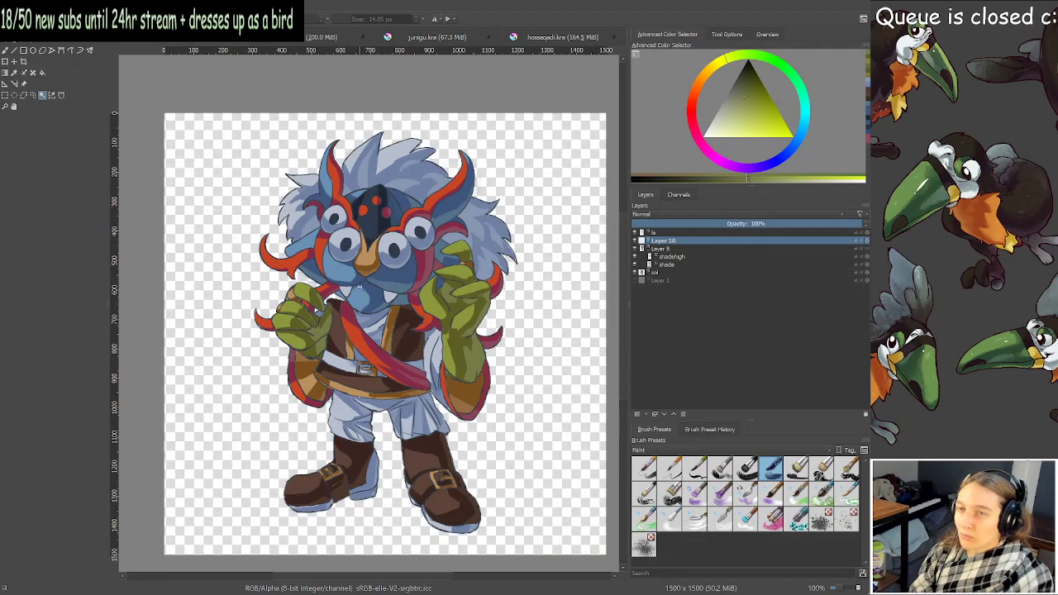
pyautogui.press('b')
pyautogui.scroll(4, 388, 326)
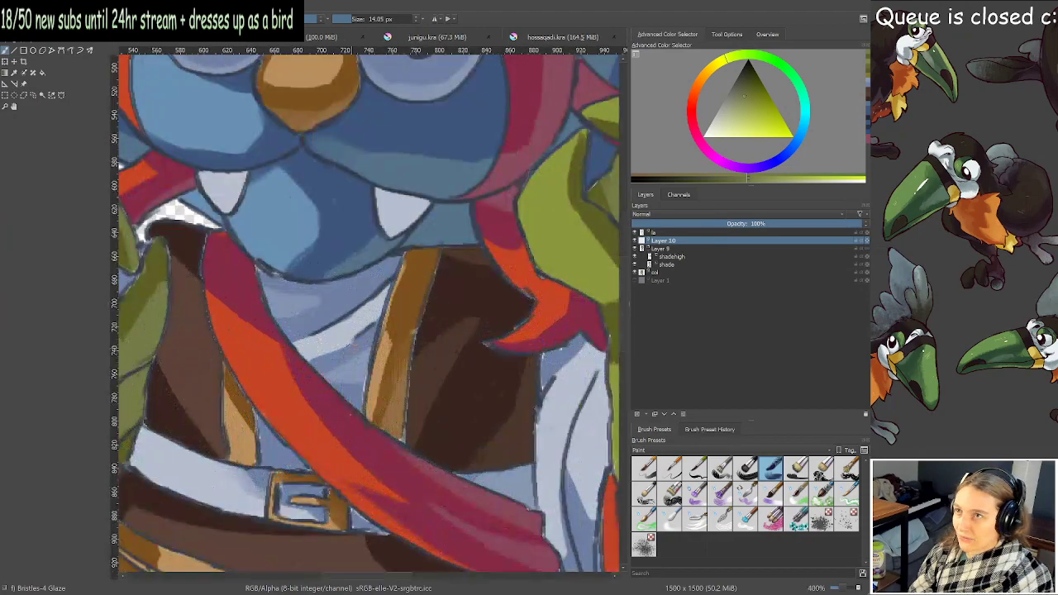
pyautogui.moveTo(291, 355)
pyautogui.mouseDown()
pyautogui.moveTo(479, 413)
pyautogui.moveTo(478, 486)
pyautogui.mouseUp()
pyautogui.keyDown('ctrl'); pyautogui.click(319, 262); pyautogui.keyUp('ctrl')
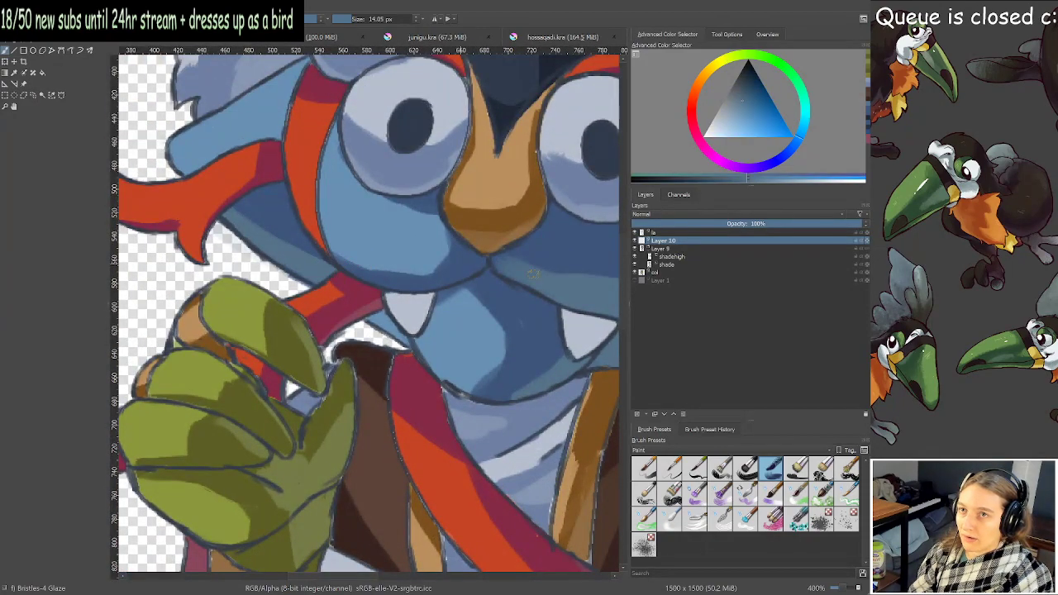
pyautogui.click(694, 258)
pyautogui.scroll(1, 387, 293)
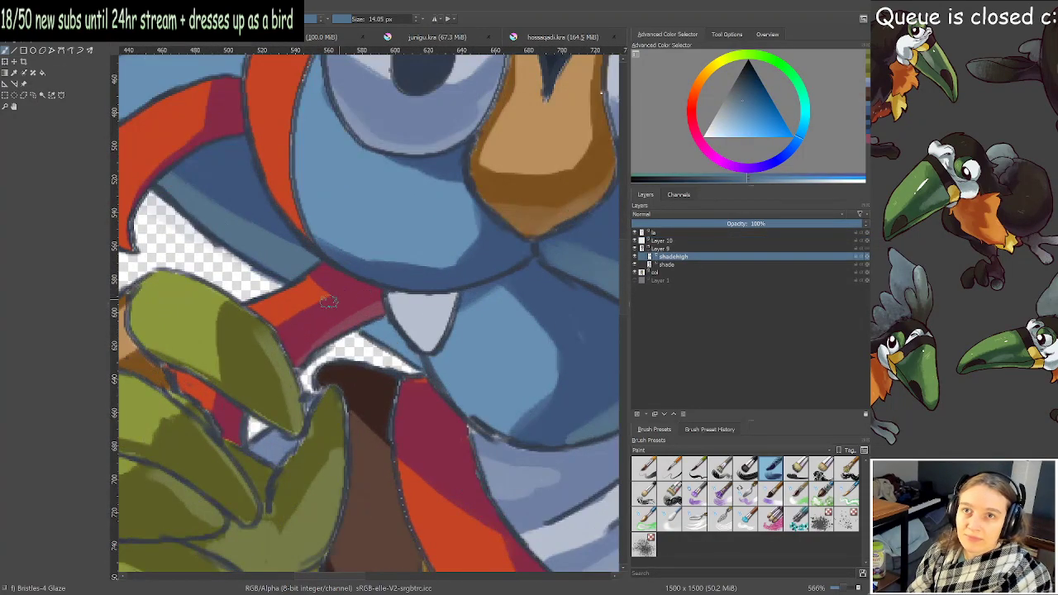
pyautogui.moveTo(328, 303); pyautogui.dragTo(324, 389)
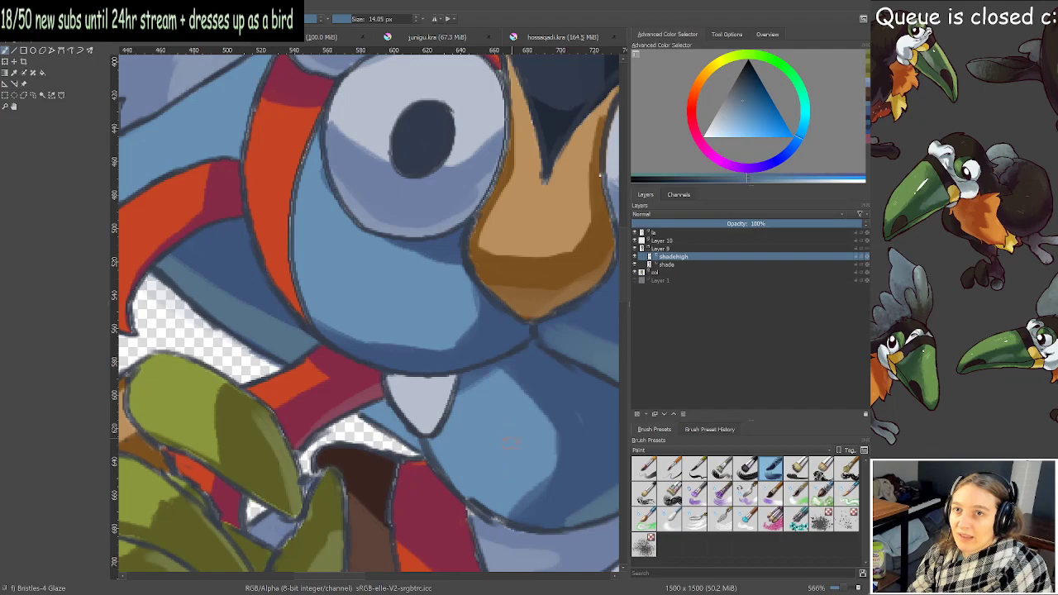
pyautogui.moveTo(382, 427)
pyautogui.mouseDown()
pyautogui.moveTo(384, 406)
pyautogui.moveTo(410, 437)
pyautogui.moveTo(420, 414)
pyautogui.mouseUp()
# Sample the eye's shadow tone and shade both fangs on the shade layer, reducing the brush to 11.43 px.
pyautogui.keyDown('ctrl'); pyautogui.click(413, 404); pyautogui.keyUp('ctrl')
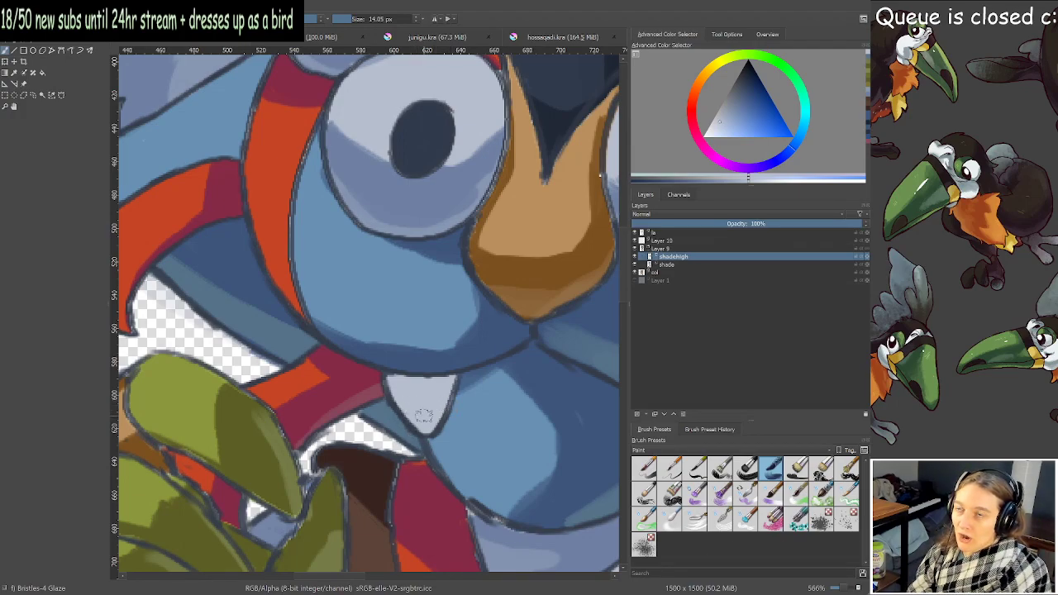
pyautogui.keyDown('ctrl'); pyautogui.click(430, 211); pyautogui.keyUp('ctrl')
pyautogui.click(666, 266)
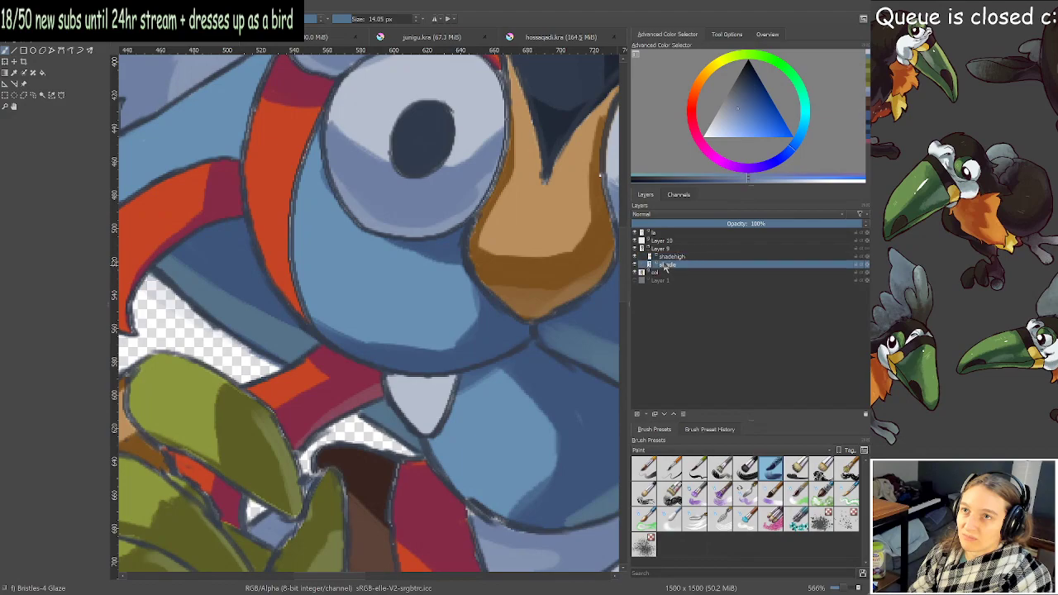
pyautogui.moveTo(433, 368)
pyautogui.mouseDown()
pyautogui.moveTo(386, 350)
pyautogui.moveTo(396, 374)
pyautogui.moveTo(350, 361)
pyautogui.moveTo(391, 396)
pyautogui.moveTo(386, 408)
pyautogui.moveTo(400, 363)
pyautogui.moveTo(217, 318)
pyautogui.mouseUp()
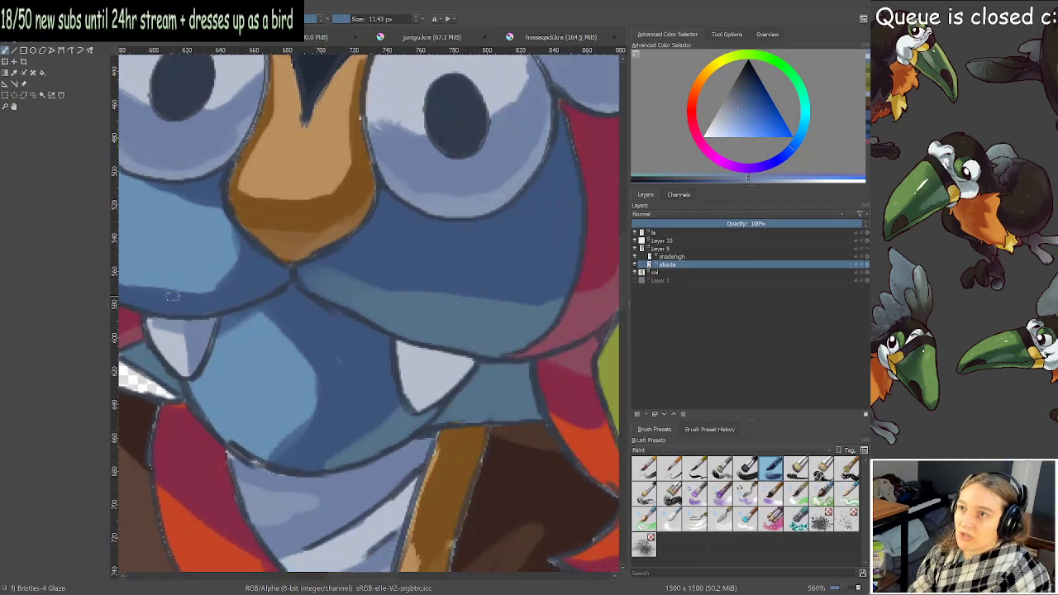
pyautogui.moveTo(405, 343)
pyautogui.mouseDown()
pyautogui.moveTo(446, 376)
pyautogui.moveTo(430, 405)
pyautogui.moveTo(459, 360)
pyautogui.mouseUp()
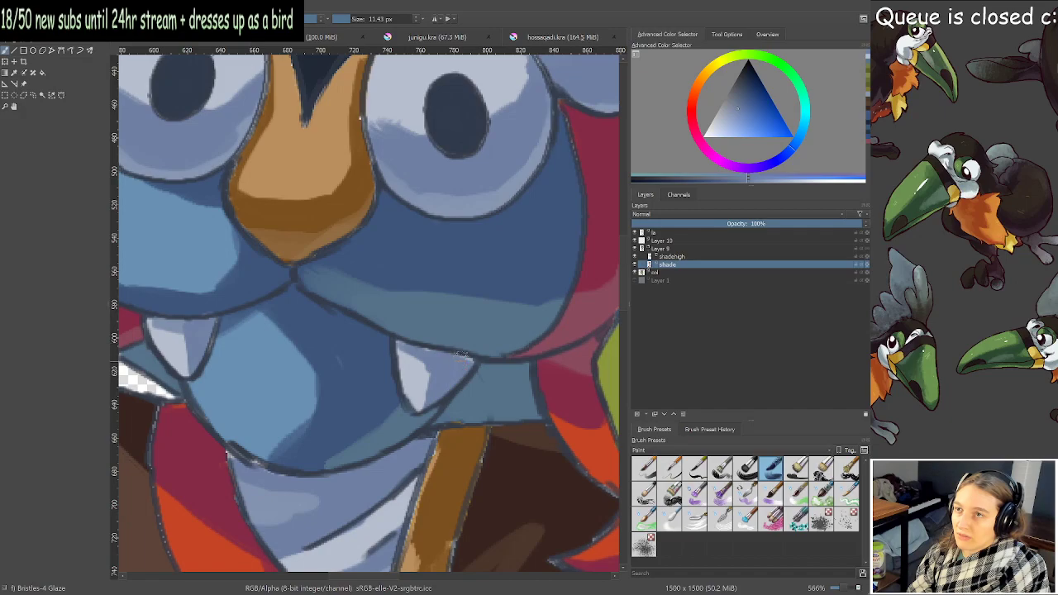
# Reduce the brush to 8.89 px and refine the fang shadows on the shadehigh layer with a lighter grey-blue.
pyautogui.click(661, 256)
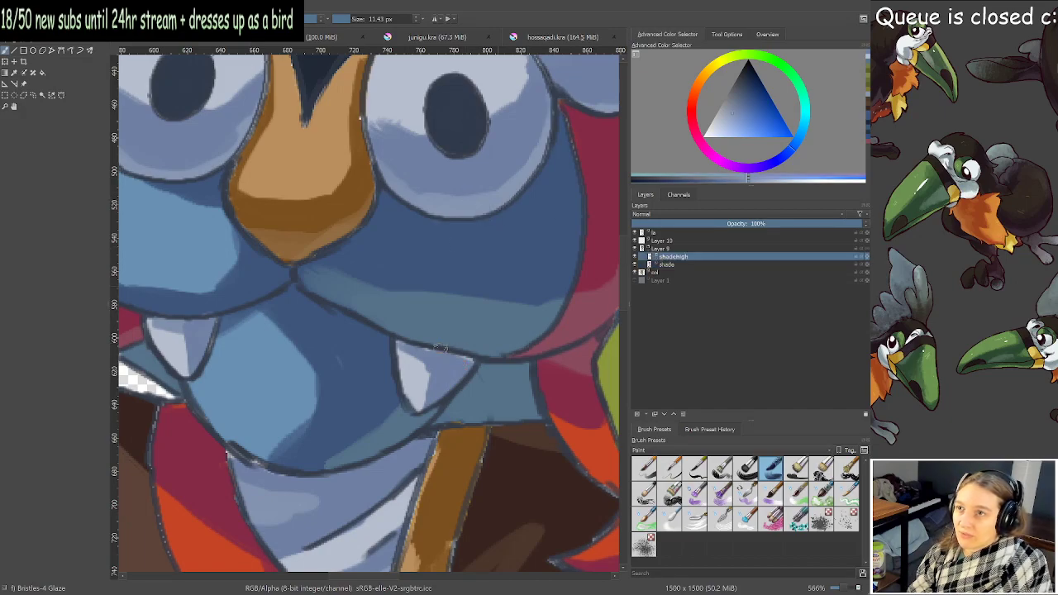
pyautogui.press('[')
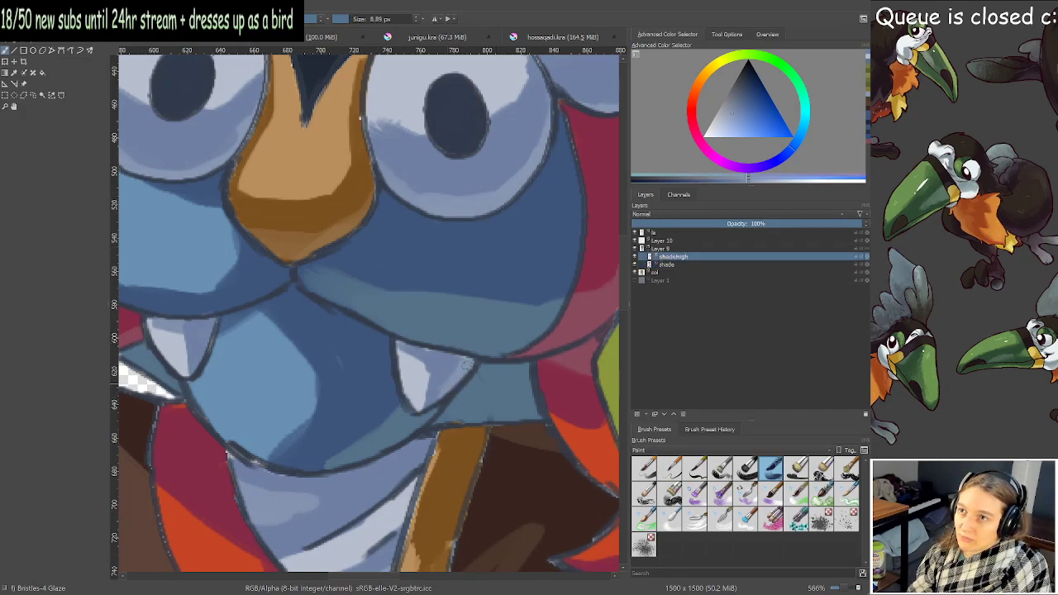
pyautogui.moveTo(210, 322); pyautogui.dragTo(200, 363)
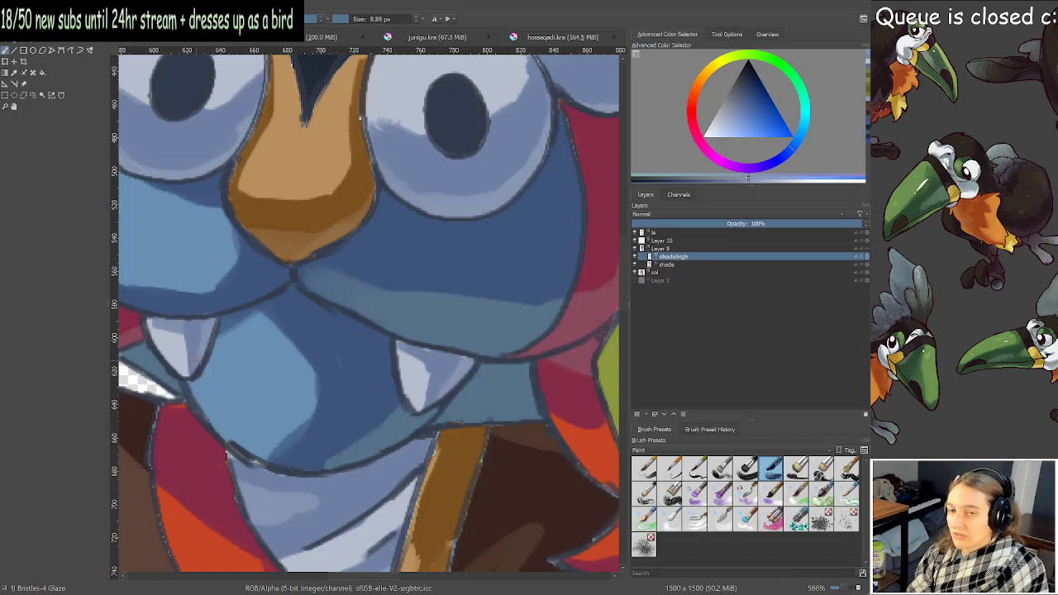
# Add a new layer above shadehigh inside the Layer 9 group and show the Layer 1 background again.
pyautogui.scroll(-4, 202, 363)
pyautogui.moveTo(233, 332); pyautogui.dragTo(387, 386)
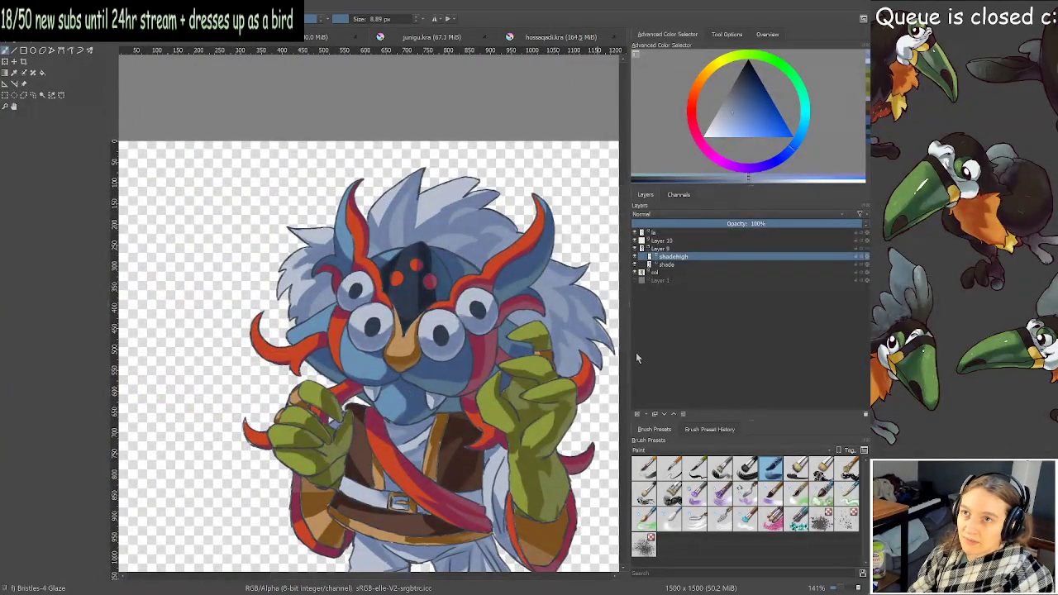
pyautogui.click(636, 413)
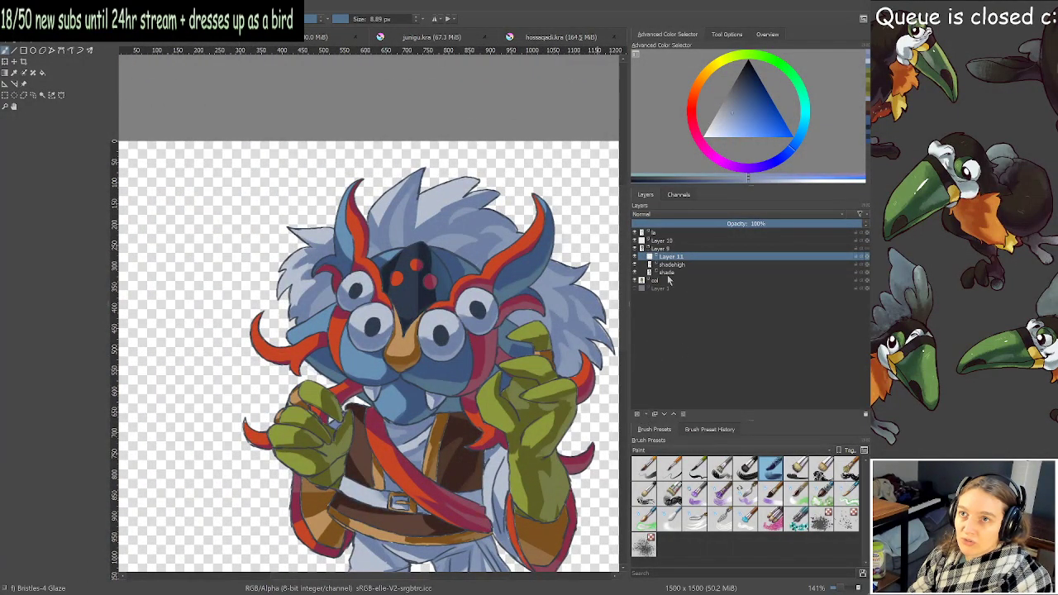
pyautogui.click(640, 288)
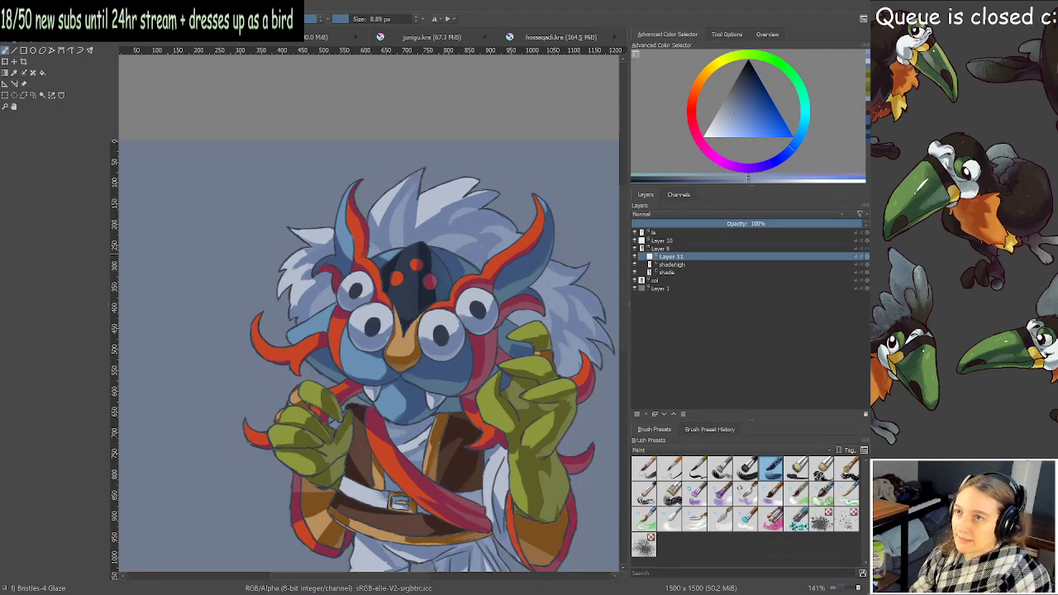
# Paint a small highlight on the left cheek with a 7.49 px brush, using a lighter, cyan-shifted version of the sampled face blue.
pyautogui.moveTo(482, 240); pyautogui.dragTo(456, 205)
pyautogui.scroll(2, 432, 249)
pyautogui.moveTo(265, 377); pyautogui.dragTo(329, 337)
pyautogui.scroll(1, 329, 337)
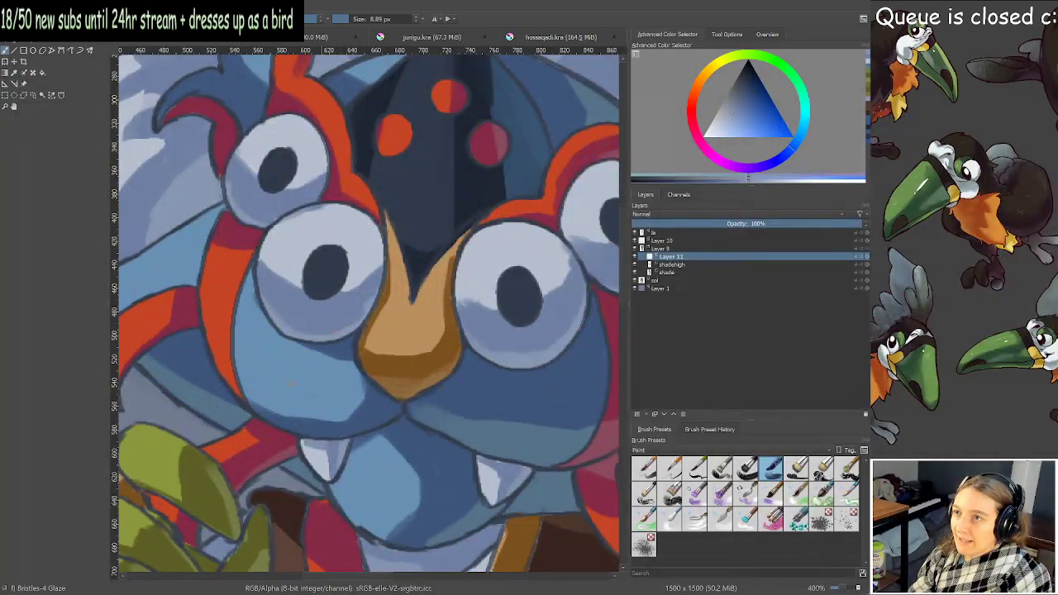
pyautogui.keyDown('ctrl'); pyautogui.click(299, 380); pyautogui.keyUp('ctrl')
pyautogui.click(803, 131)
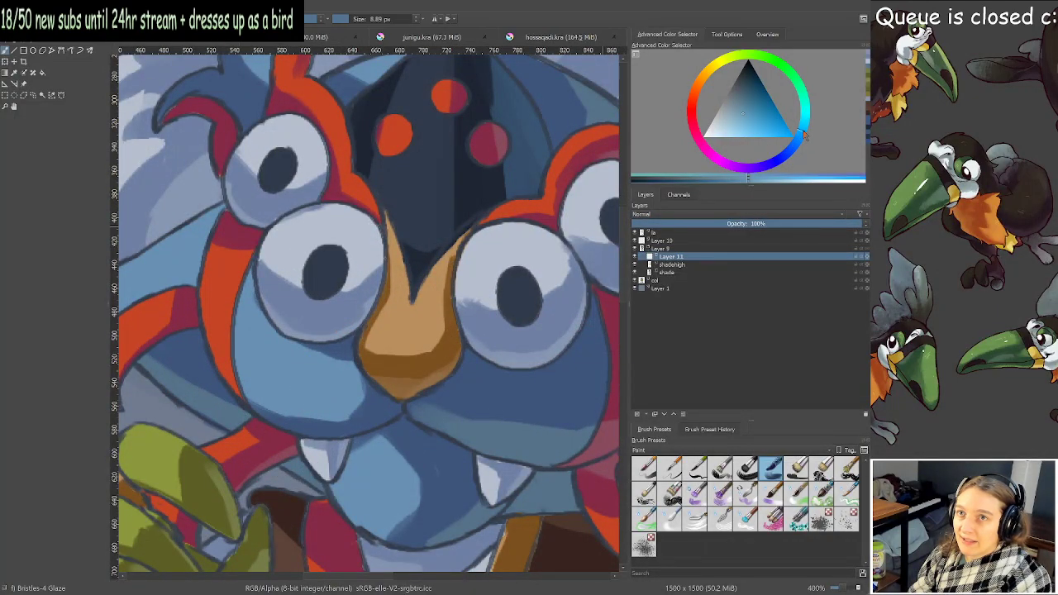
pyautogui.click(745, 125)
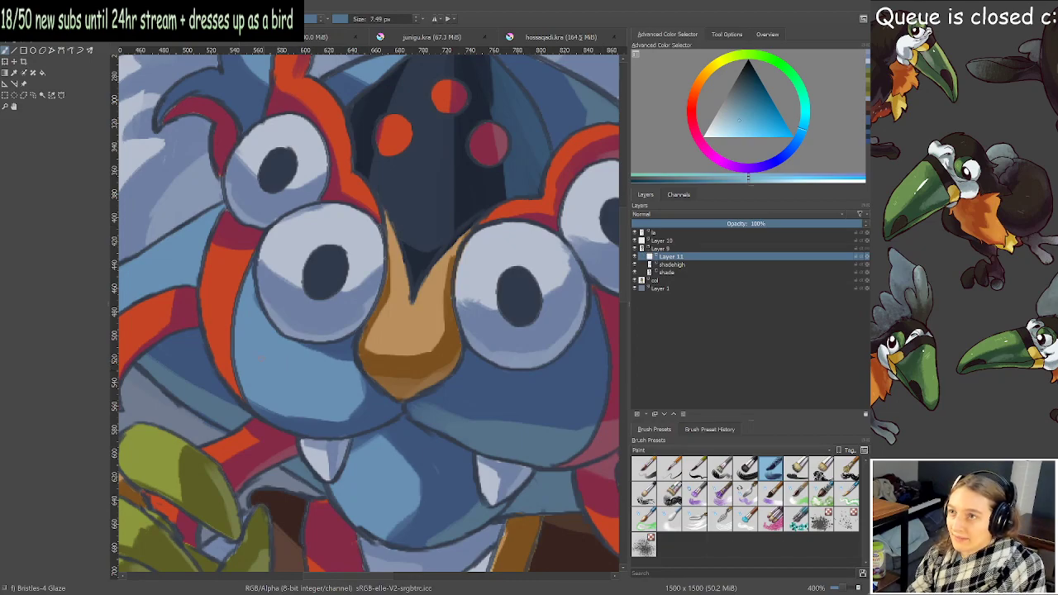
pyautogui.moveTo(256, 345)
pyautogui.mouseDown()
pyautogui.moveTo(265, 380)
pyautogui.moveTo(282, 380)
pyautogui.mouseUp()
pyautogui.moveTo(293, 374)
pyautogui.mouseDown()
pyautogui.moveTo(300, 384)
pyautogui.moveTo(280, 390)
pyautogui.moveTo(298, 392)
pyautogui.mouseUp()
pyautogui.hotkey('ctrl', 'z')
pyautogui.hotkey('ctrl', 'z')
pyautogui.hotkey('ctrl', 'z')
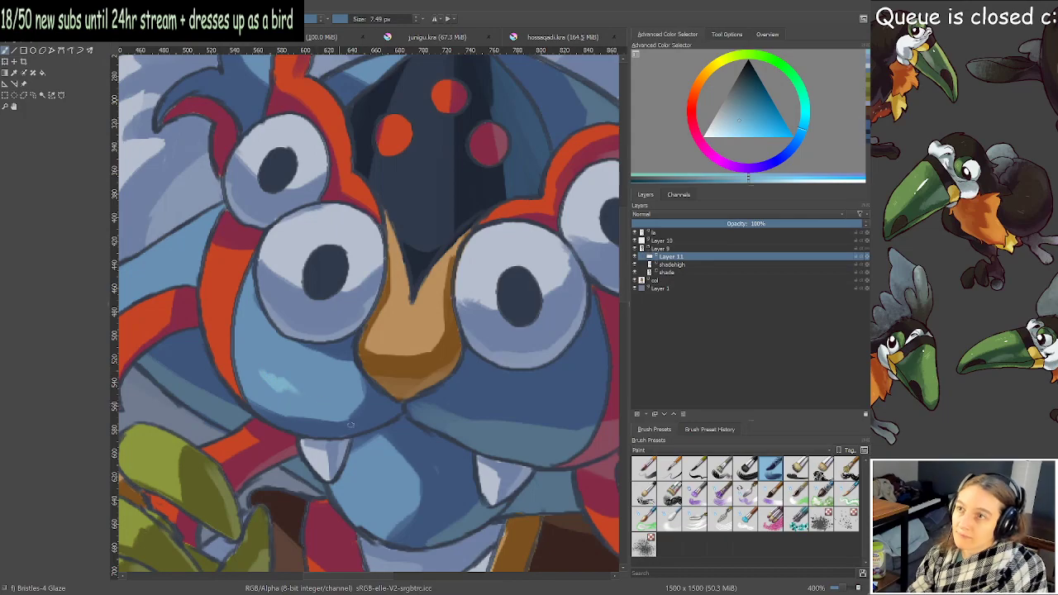
# Add small light cyan highlights to the chin and the left blue ear on the new layer.
pyautogui.moveTo(364, 496); pyautogui.dragTo(392, 513)
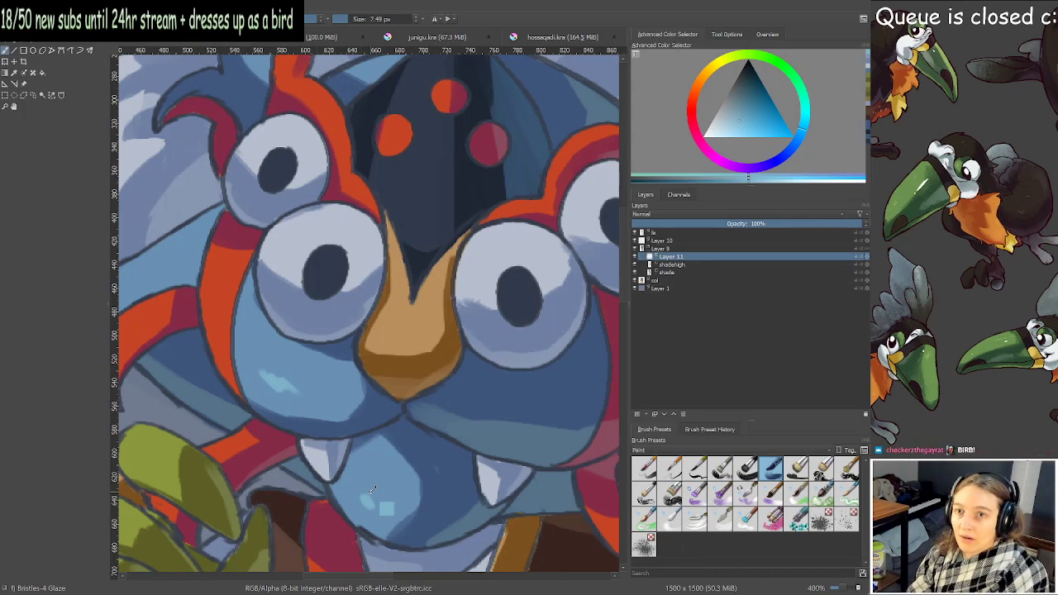
pyautogui.scroll(-2, 372, 491)
pyautogui.moveTo(263, 338); pyautogui.dragTo(418, 392)
pyautogui.scroll(2, 311, 388)
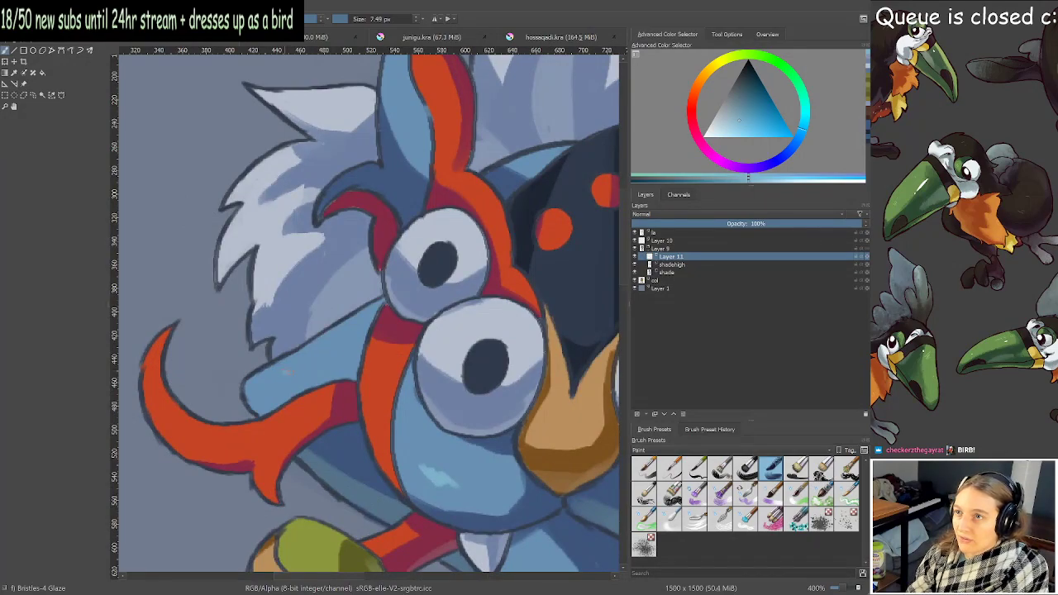
pyautogui.moveTo(285, 374); pyautogui.dragTo(310, 367)
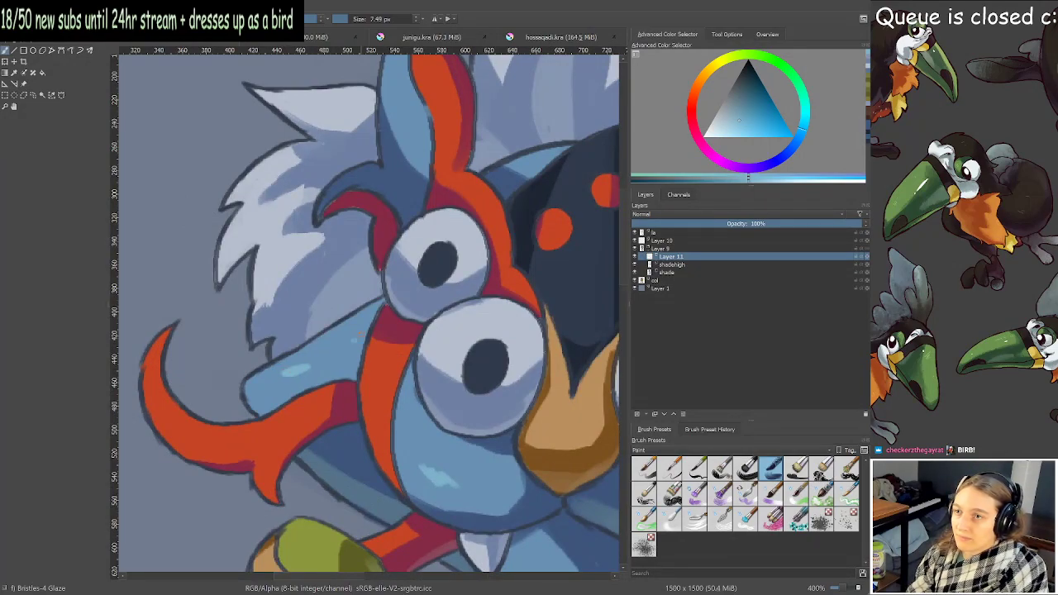
# Paint a small light cyan highlight on the blue side of the character's left-hand horn.
pyautogui.moveTo(351, 308); pyautogui.dragTo(275, 455)
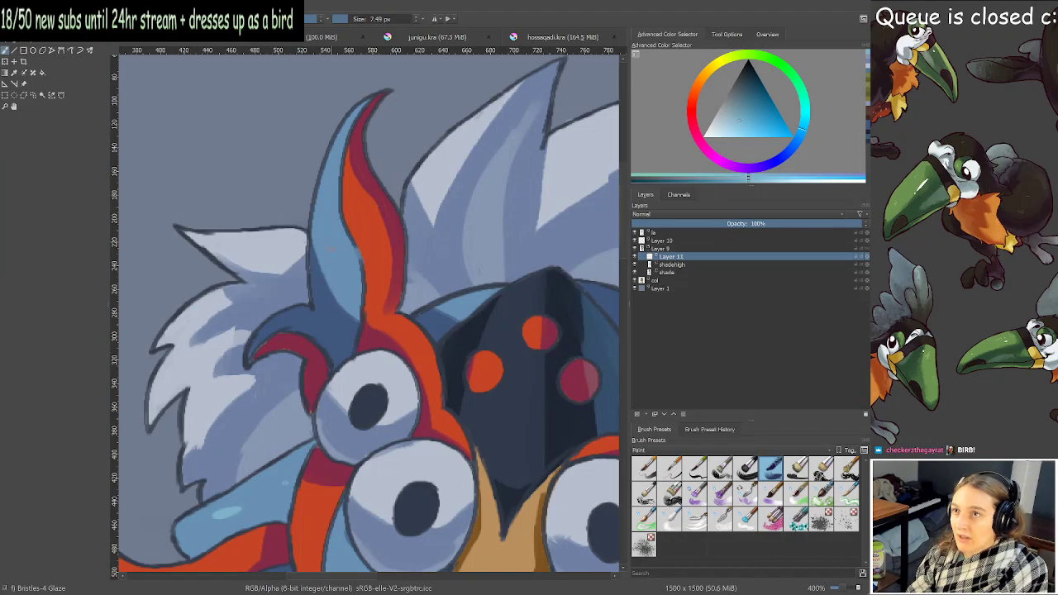
pyautogui.moveTo(340, 266); pyautogui.dragTo(334, 236)
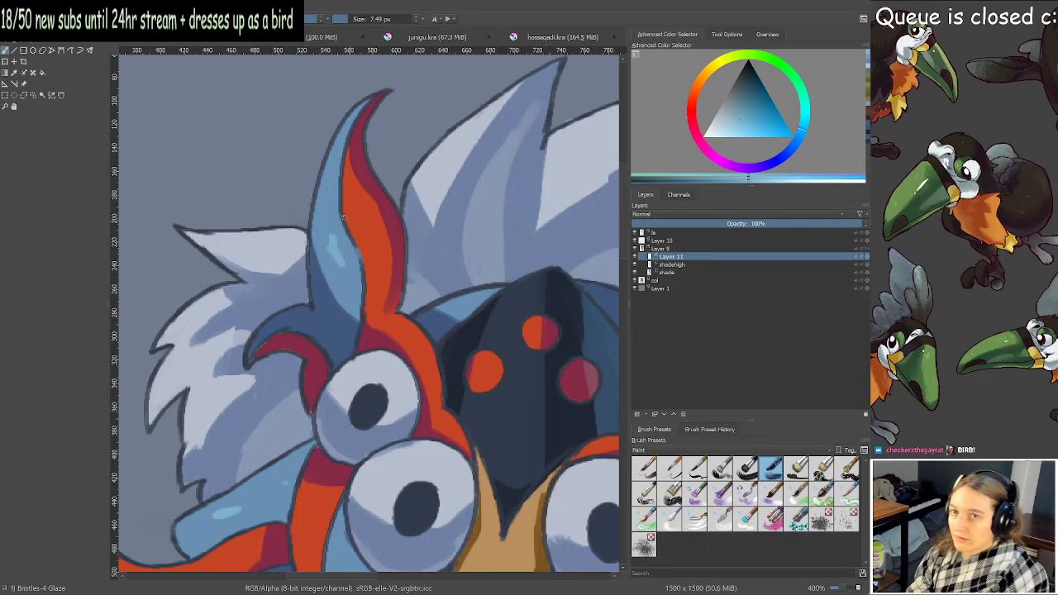
pyautogui.scroll(-2, 343, 217)
pyautogui.moveTo(430, 293); pyautogui.dragTo(331, 244)
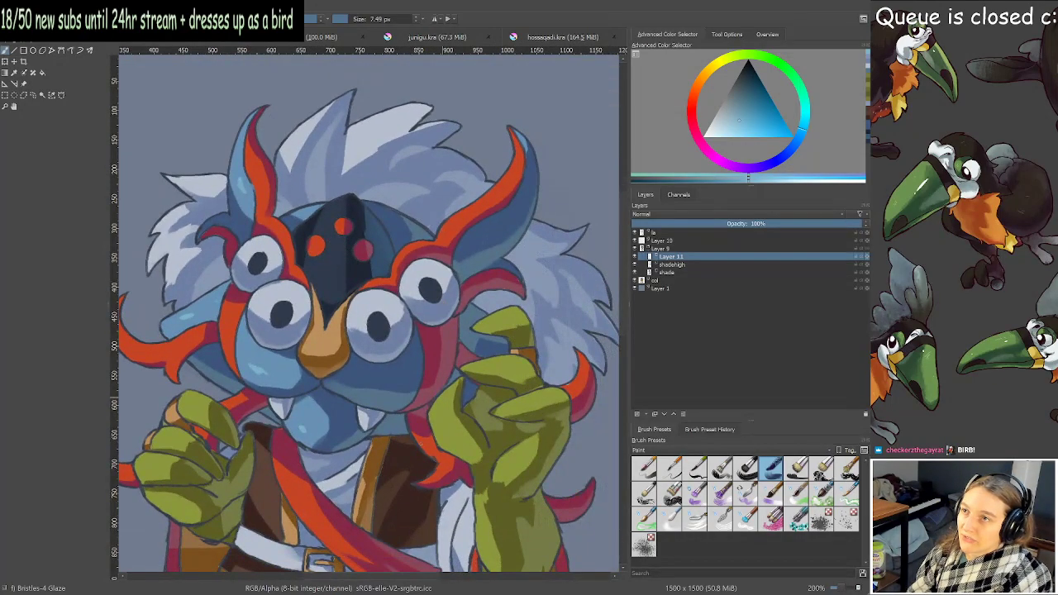
# Review the whole character and closer views of the face, hands and clothing to judge where further highlights are needed.
pyautogui.press('2')
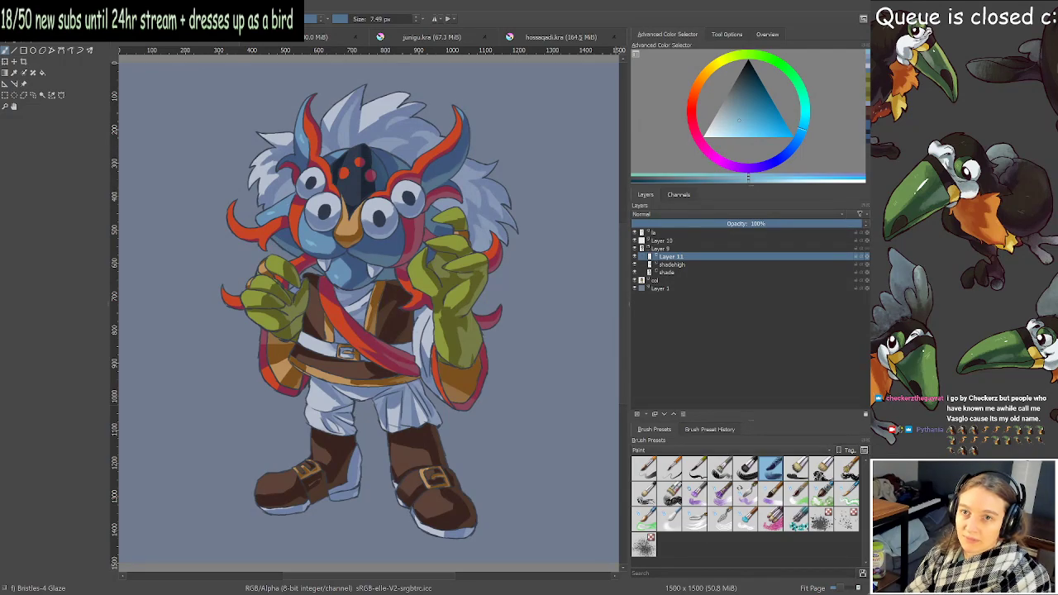
pyautogui.scroll(1, 467, 198)
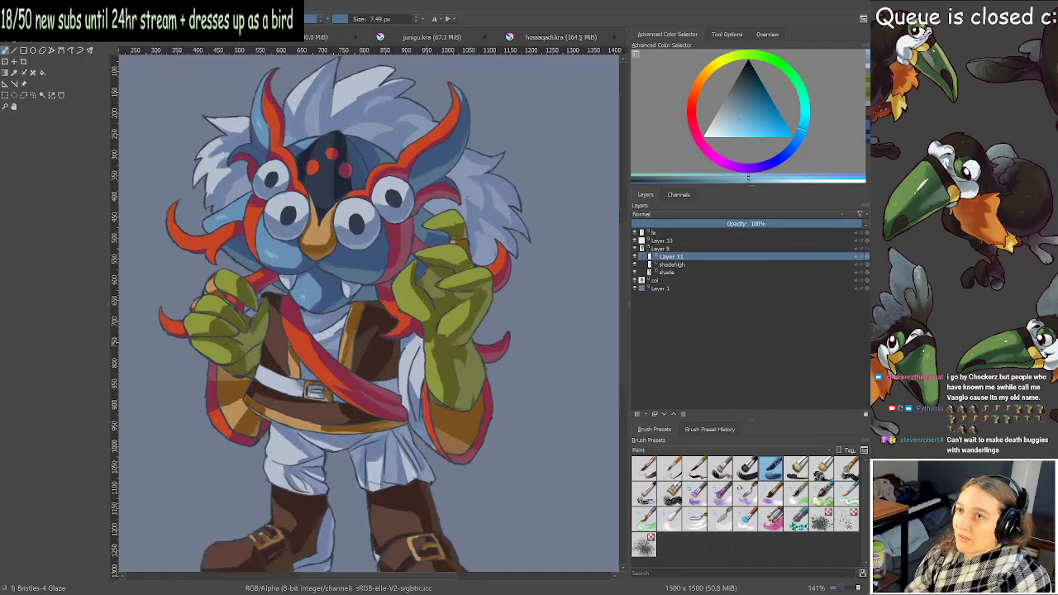
pyautogui.scroll(1, 467, 198)
pyautogui.moveTo(326, 230); pyautogui.dragTo(401, 375)
pyautogui.scroll(2, 306, 339)
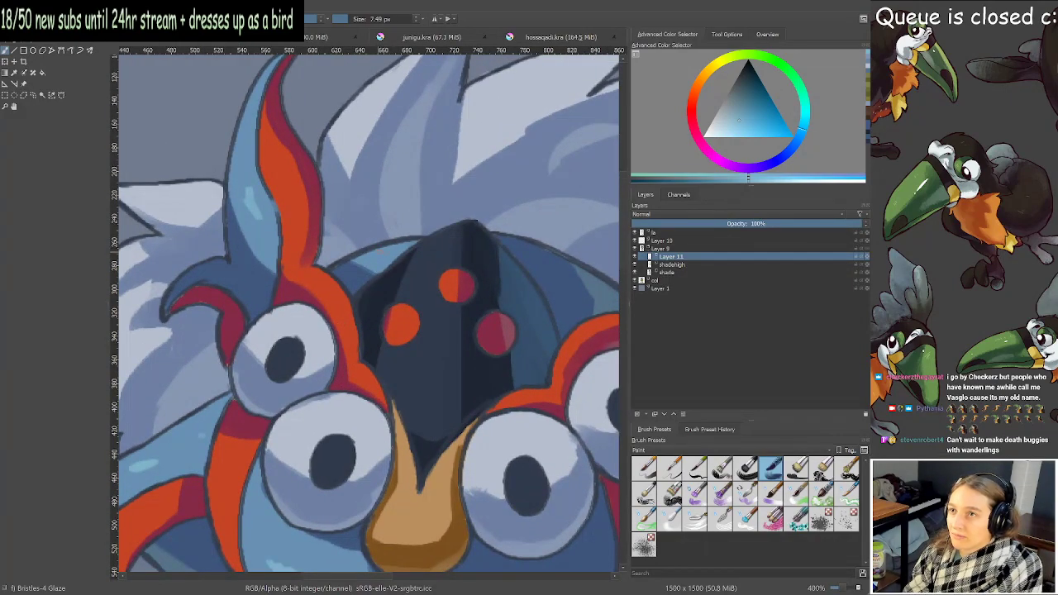
pyautogui.scroll(-6, 385, 249)
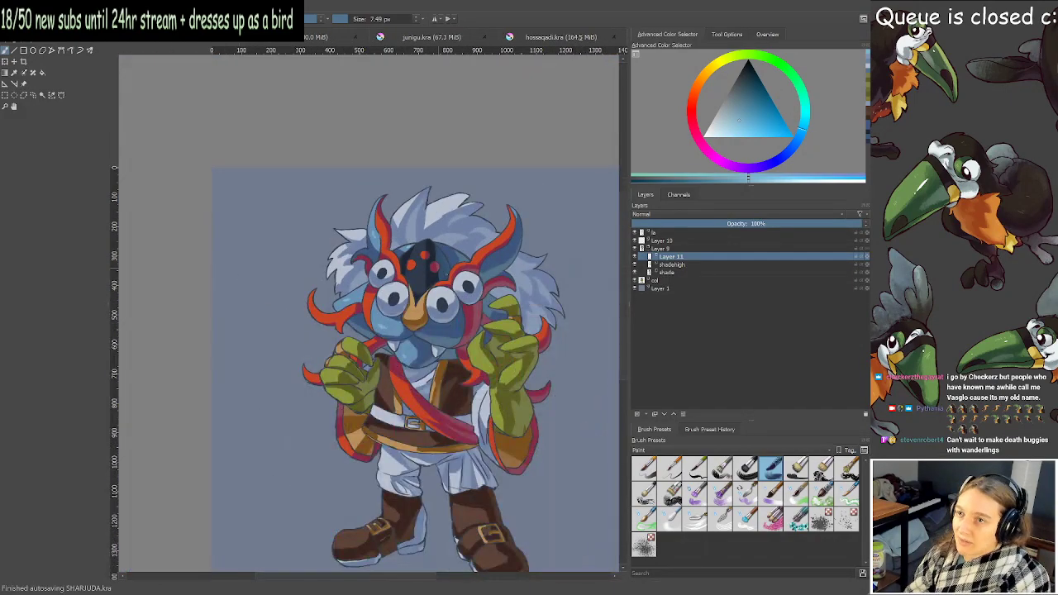
pyautogui.moveTo(413, 331); pyautogui.dragTo(377, 297)
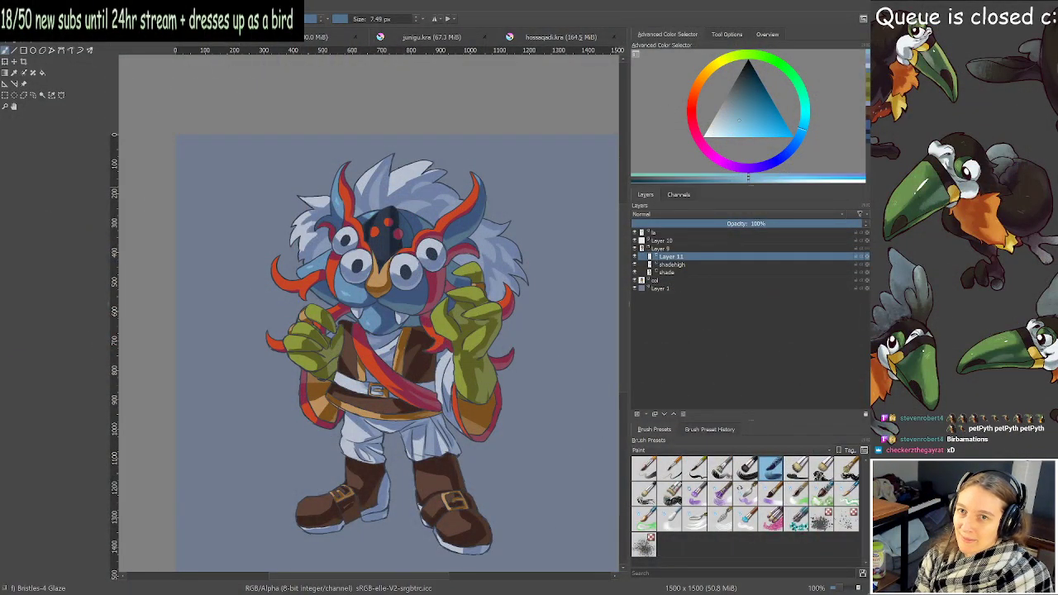
pyautogui.scroll(1, 456, 344)
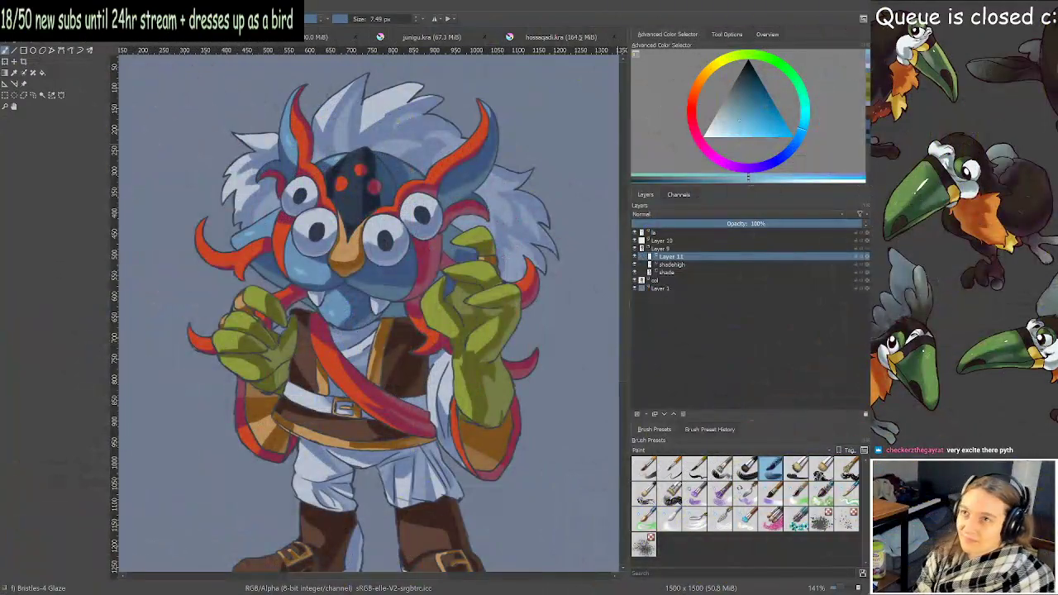
pyautogui.moveTo(456, 425); pyautogui.dragTo(479, 359)
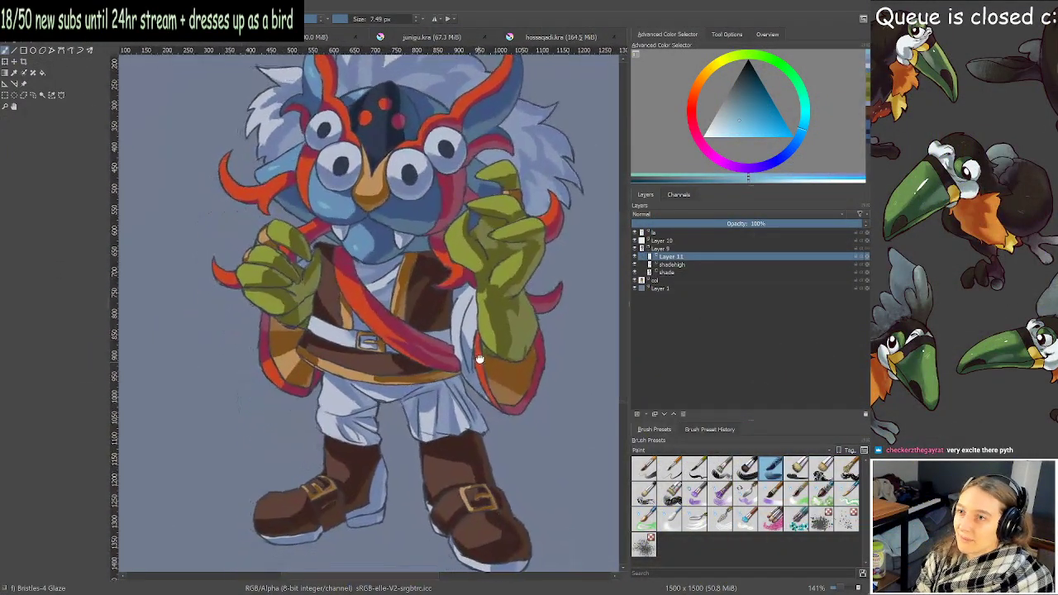
pyautogui.scroll(-1, 479, 359)
pyautogui.scroll(2, 472, 285)
pyautogui.moveTo(425, 207); pyautogui.dragTo(432, 279)
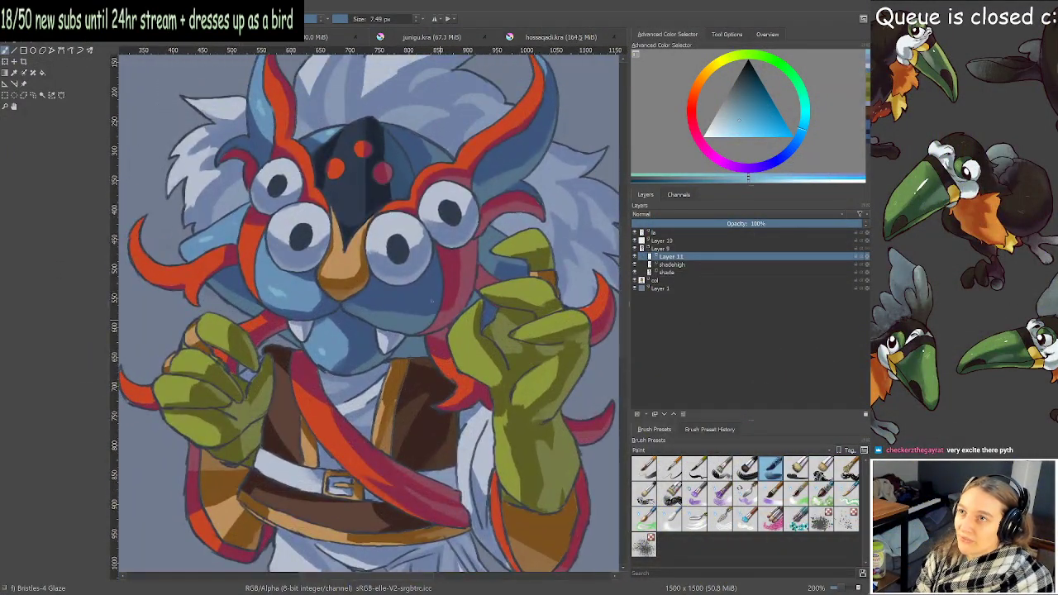
pyautogui.scroll(1, 433, 279)
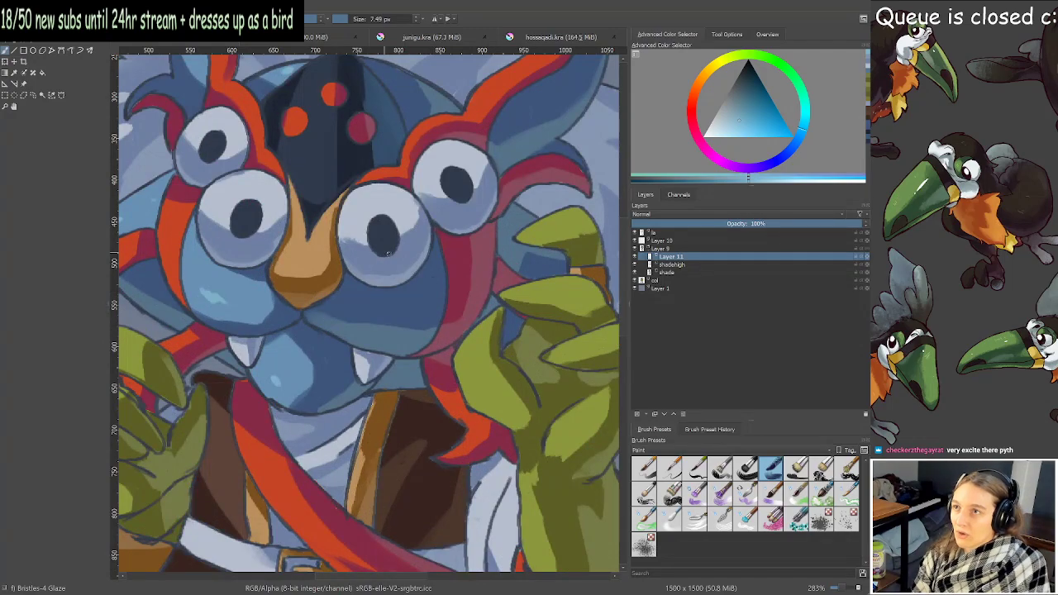
pyautogui.scroll(-2, 414, 330)
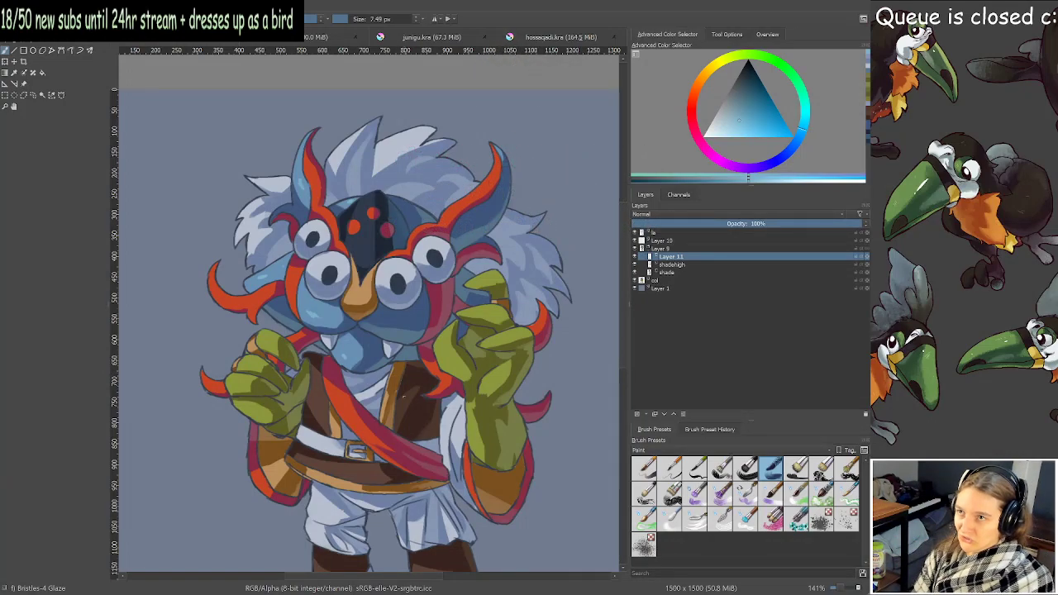
# Sample the green of the raised hand and change it to a lighter, yellower highlight color.
pyautogui.scroll(2, 403, 395)
pyautogui.keyDown('ctrl'); pyautogui.click(546, 337); pyautogui.keyUp('ctrl')
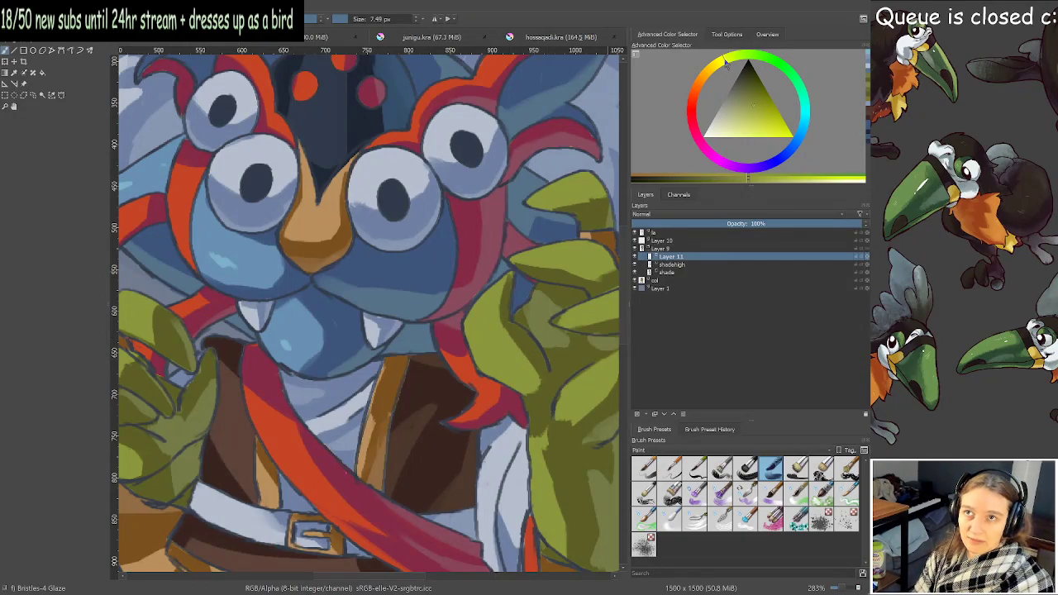
pyautogui.click(768, 133)
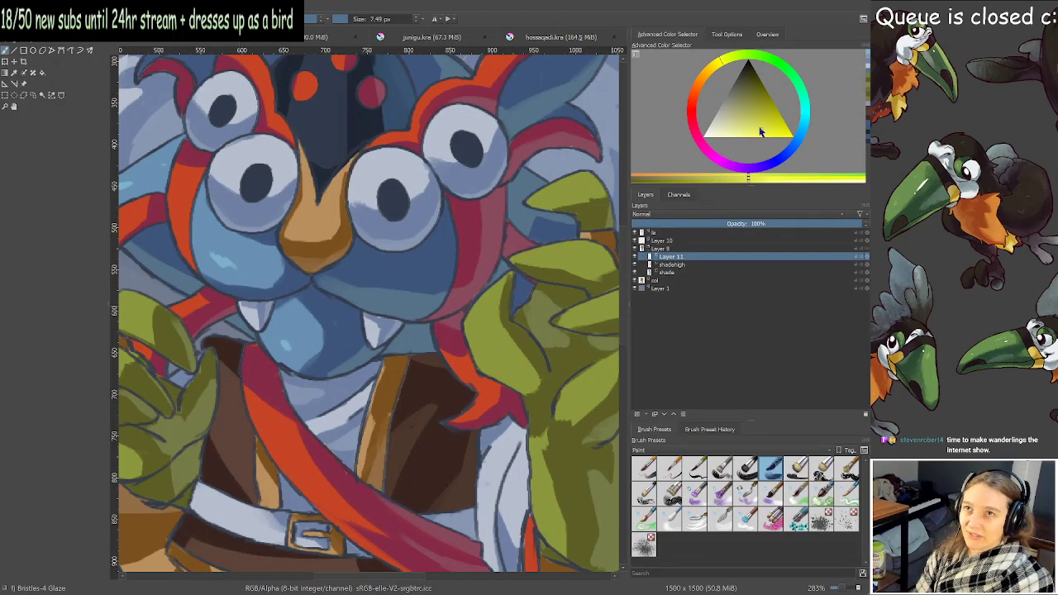
pyautogui.click(757, 124)
# Dab small yellow highlights on the thumb and each finger of the raised hand beside the face on Layer 11.
pyautogui.scroll(1, 447, 312)
pyautogui.moveTo(447, 312)
pyautogui.mouseDown()
pyautogui.moveTo(358, 289)
pyautogui.moveTo(323, 266)
pyautogui.mouseUp()
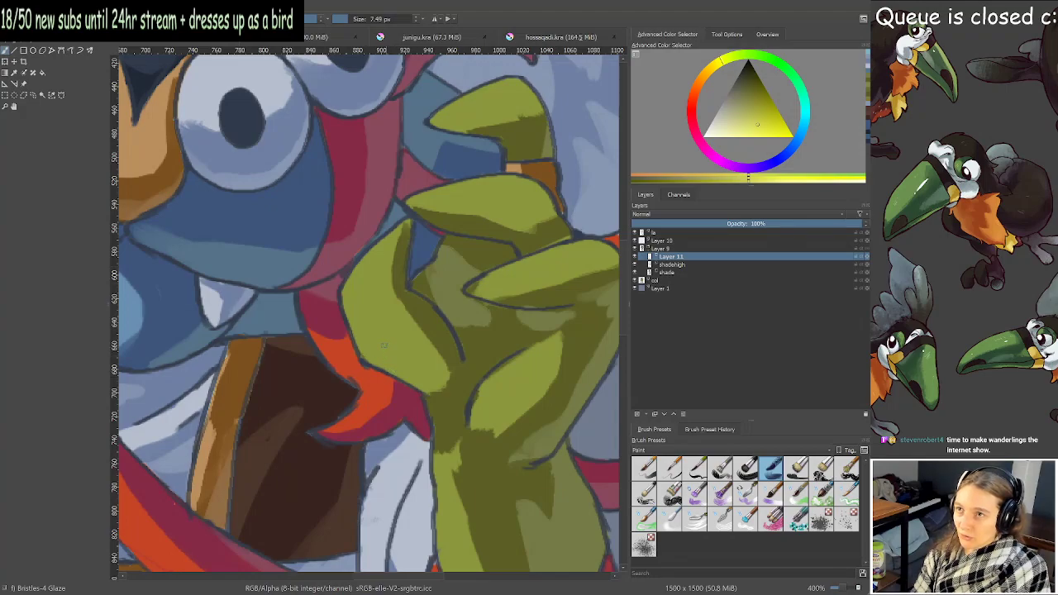
pyautogui.moveTo(382, 347); pyautogui.dragTo(401, 355)
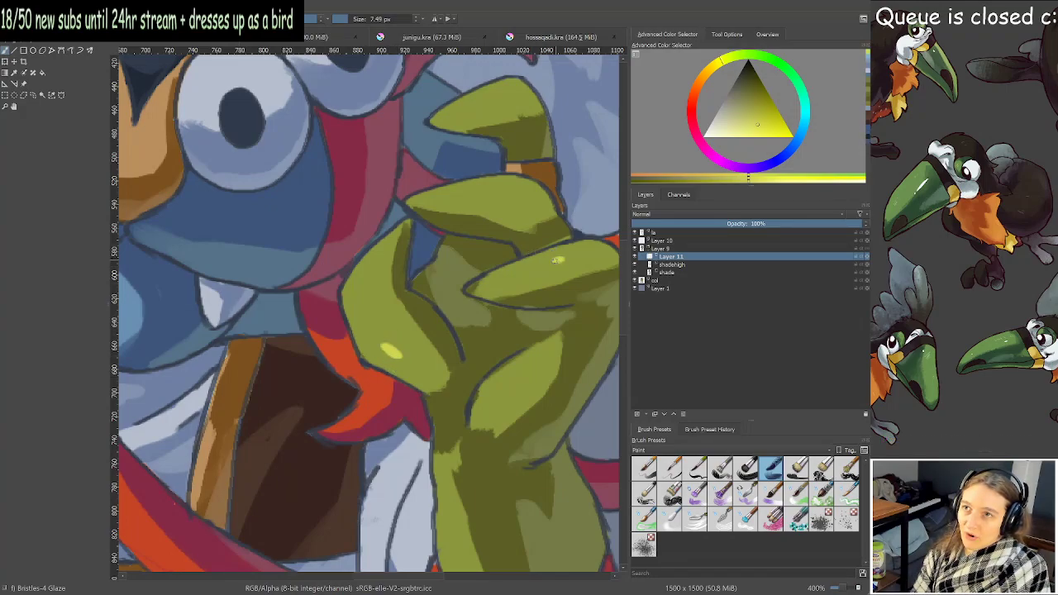
pyautogui.click(493, 203)
pyautogui.click(501, 94)
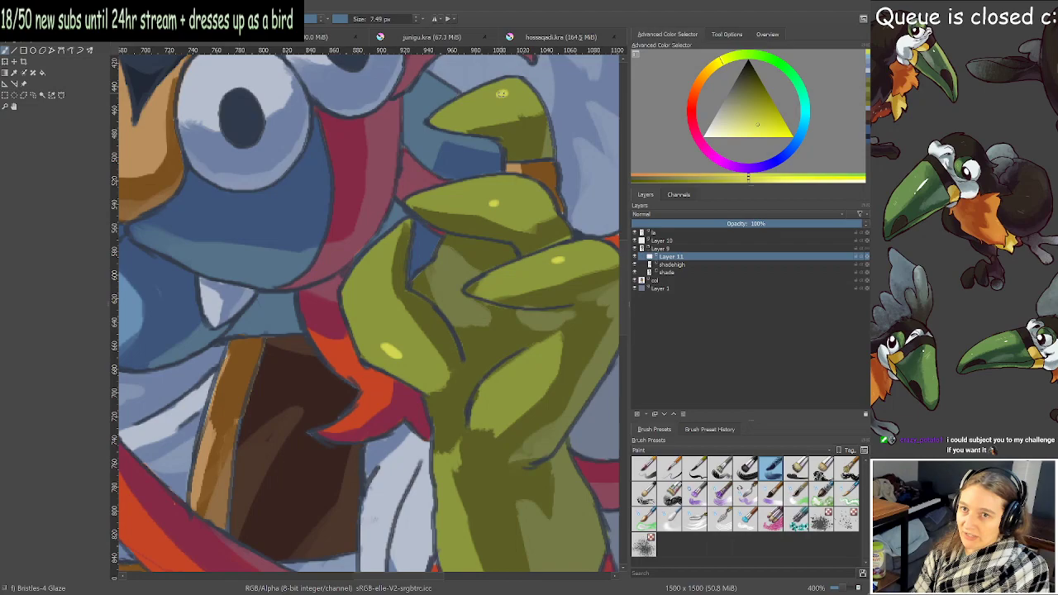
pyautogui.click(521, 385)
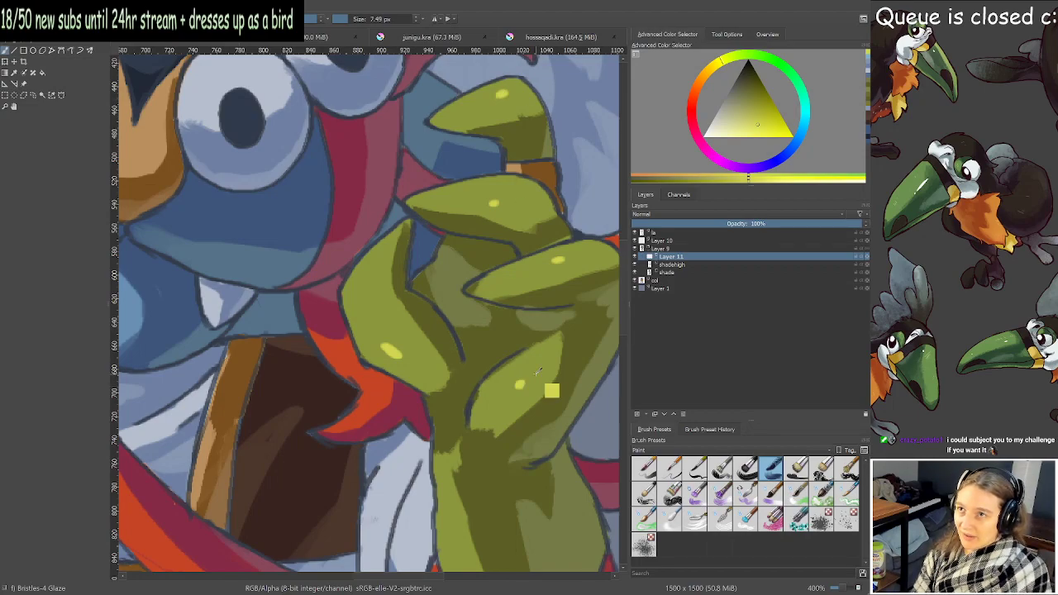
# Add a small yellow highlight near the wrist of the same raised green arm, above the cuff.
pyautogui.scroll(-3, 545, 385)
pyautogui.scroll(1, 530, 410)
pyautogui.moveTo(531, 410); pyautogui.dragTo(505, 392)
pyautogui.scroll(1, 507, 389)
pyautogui.scroll(-1, 486, 322)
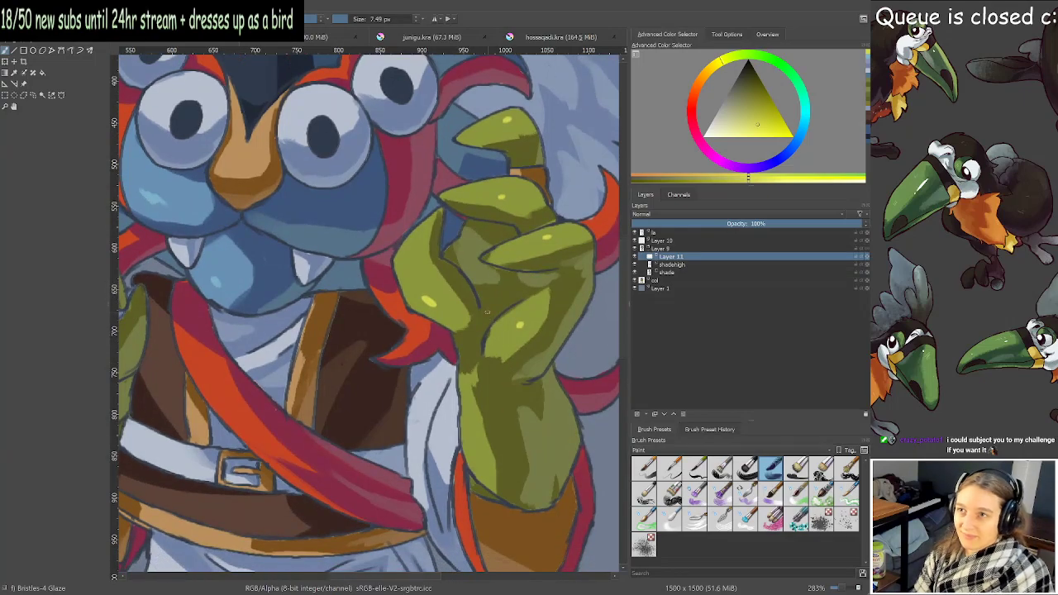
pyautogui.moveTo(465, 442); pyautogui.dragTo(470, 445)
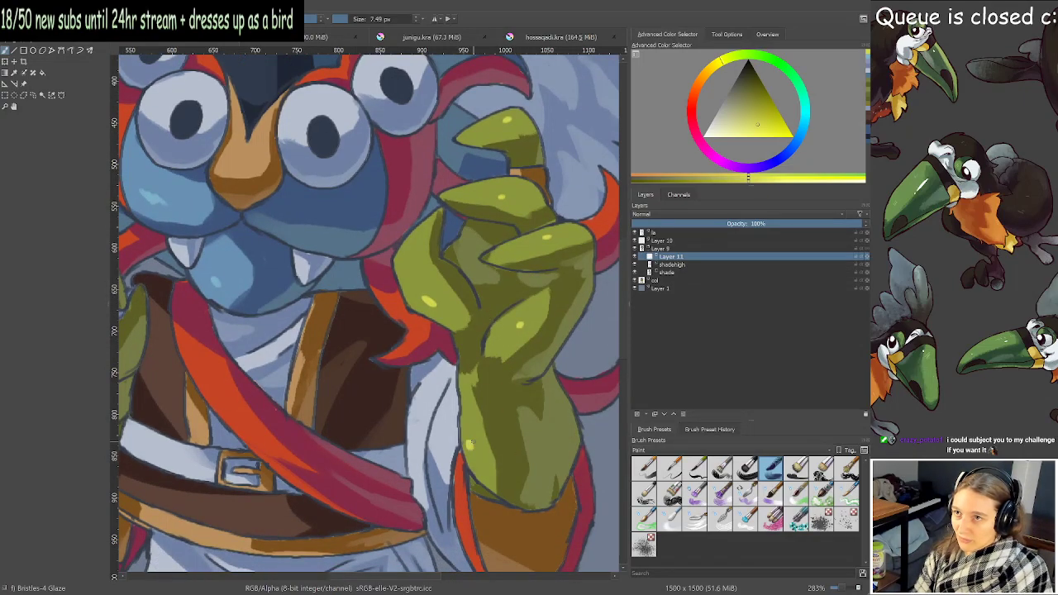
# Dab matching yellow highlights on the fingers of the other green hand, below the blue ear.
pyautogui.moveTo(285, 405)
pyautogui.mouseDown()
pyautogui.moveTo(532, 455)
pyautogui.moveTo(608, 487)
pyautogui.mouseUp()
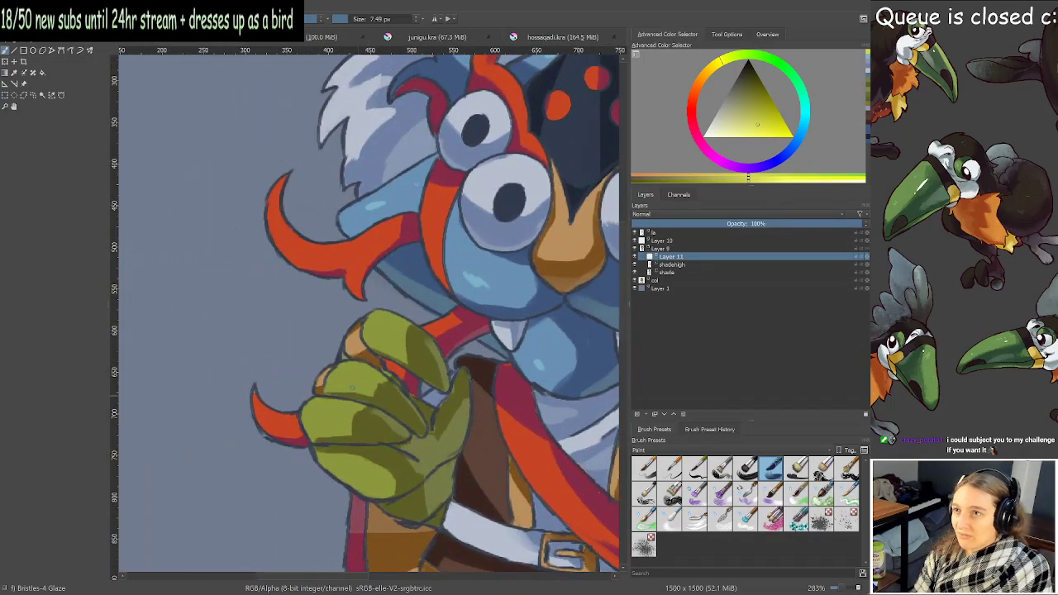
pyautogui.moveTo(326, 401); pyautogui.dragTo(329, 403)
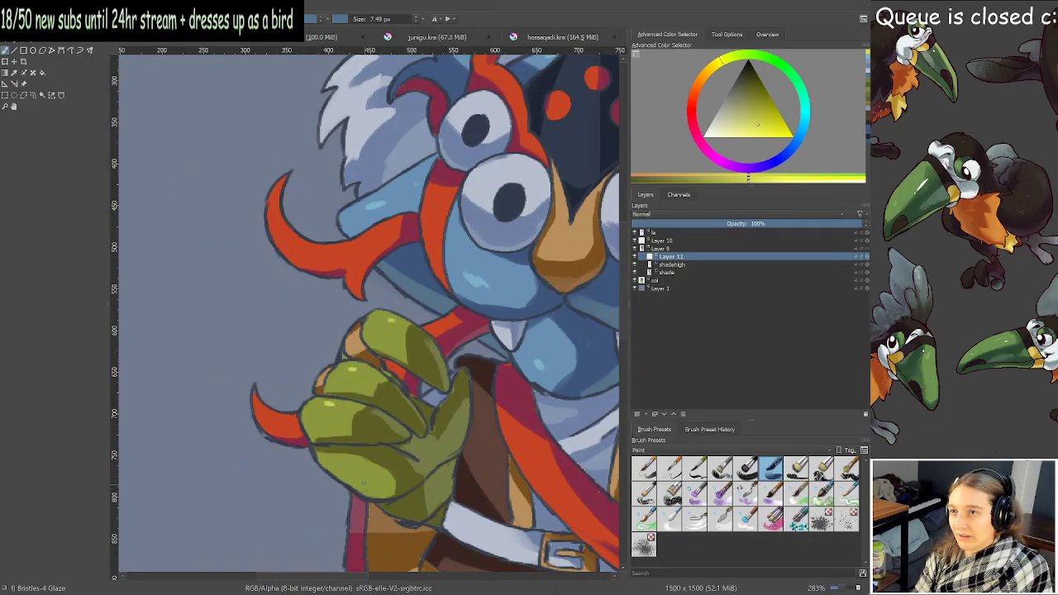
pyautogui.moveTo(364, 484); pyautogui.dragTo(367, 486)
pyautogui.scroll(-2, 401, 439)
pyautogui.moveTo(499, 432); pyautogui.dragTo(427, 391)
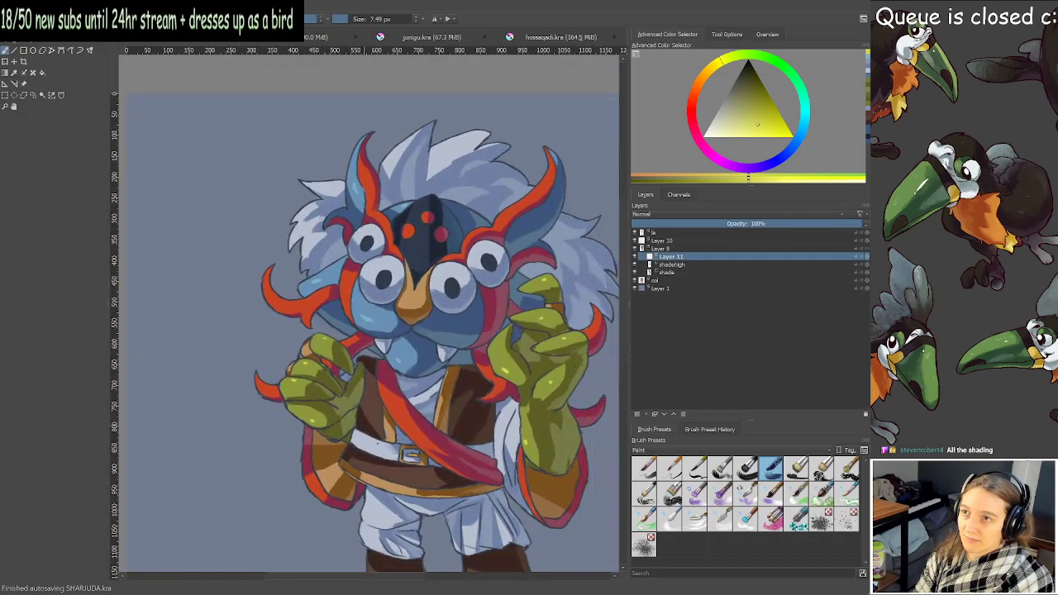
# Sample the light hair color and change it to a paler tint with a slightly more cyan blue hue.
pyautogui.scroll(1, 482, 345)
pyautogui.moveTo(477, 347); pyautogui.dragTo(445, 323)
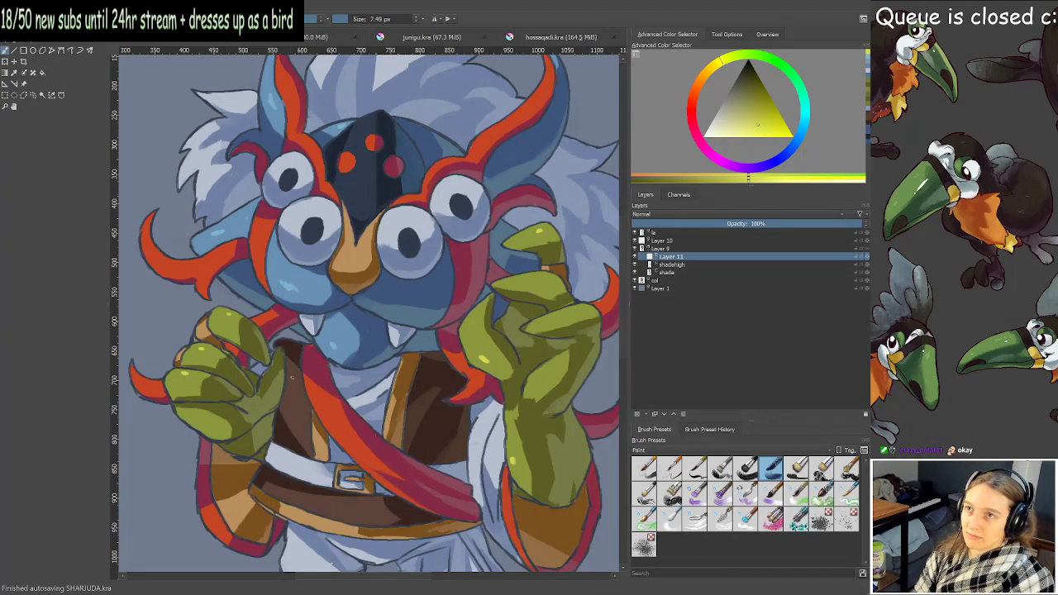
pyautogui.scroll(-2, 300, 377)
pyautogui.moveTo(307, 314); pyautogui.dragTo(349, 262)
pyautogui.scroll(3, 348, 244)
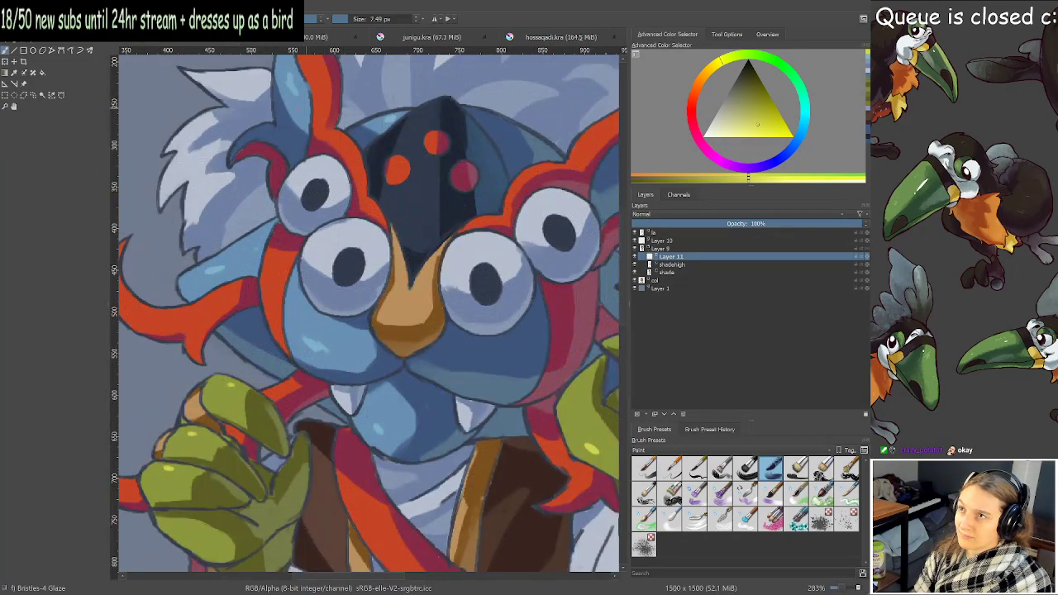
pyautogui.keyDown('ctrl'); pyautogui.click(200, 176); pyautogui.keyUp('ctrl')
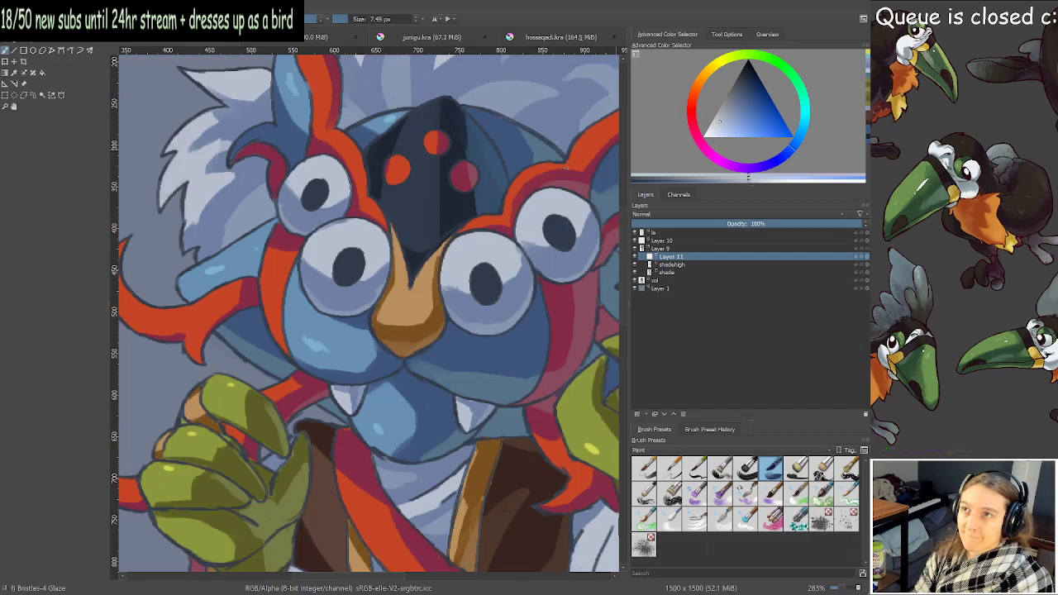
pyautogui.click(715, 129)
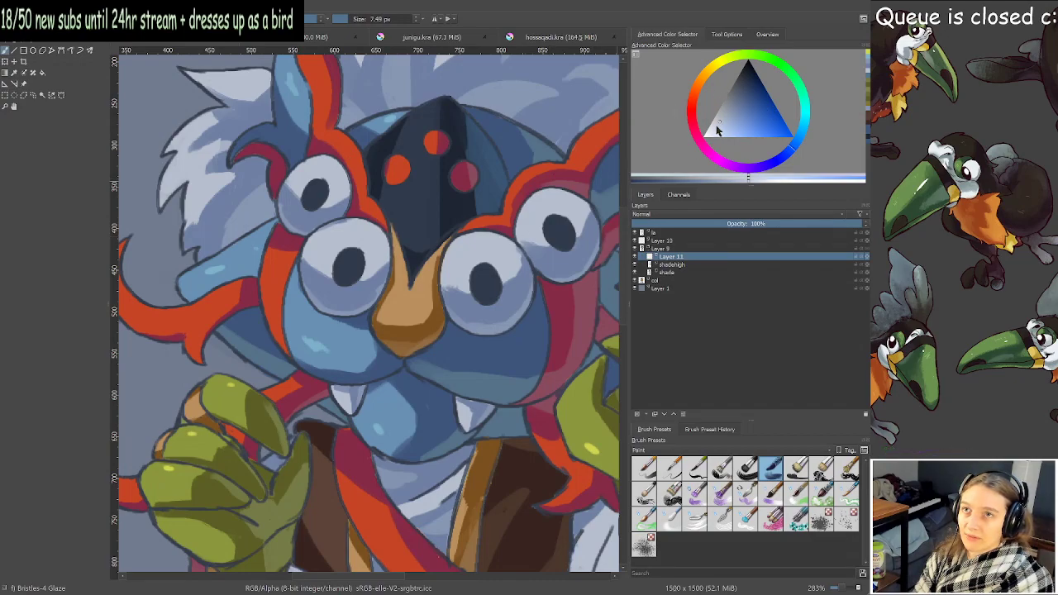
pyautogui.click(800, 138)
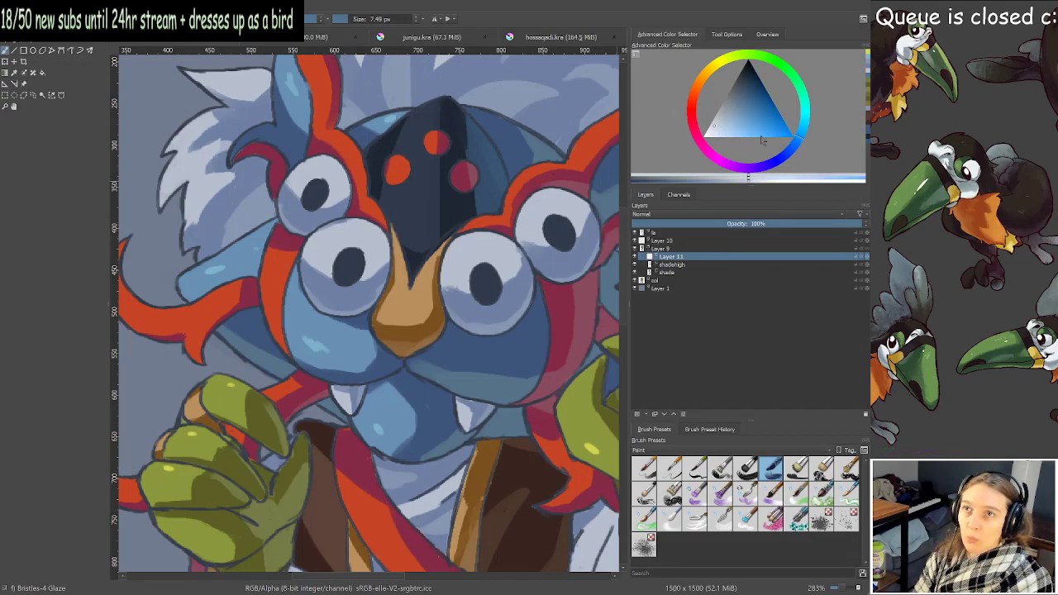
# Paint small pale highlights near the upper edge of all four eyeballs, above the pupils.
pyautogui.moveTo(403, 246); pyautogui.dragTo(456, 293)
pyautogui.scroll(1, 456, 292)
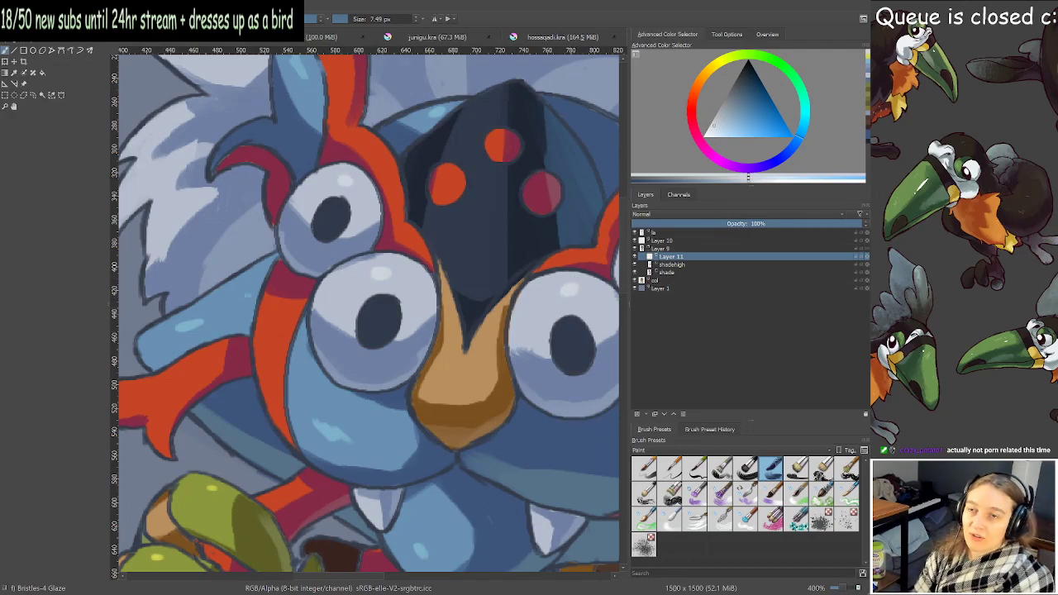
pyautogui.moveTo(580, 244); pyautogui.dragTo(455, 265)
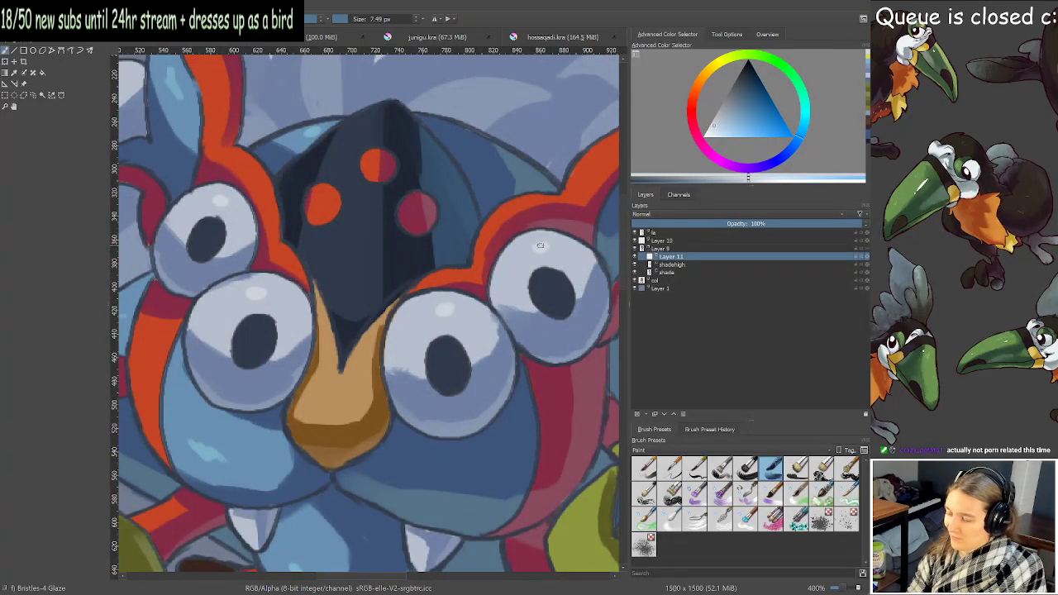
pyautogui.scroll(-3, 541, 245)
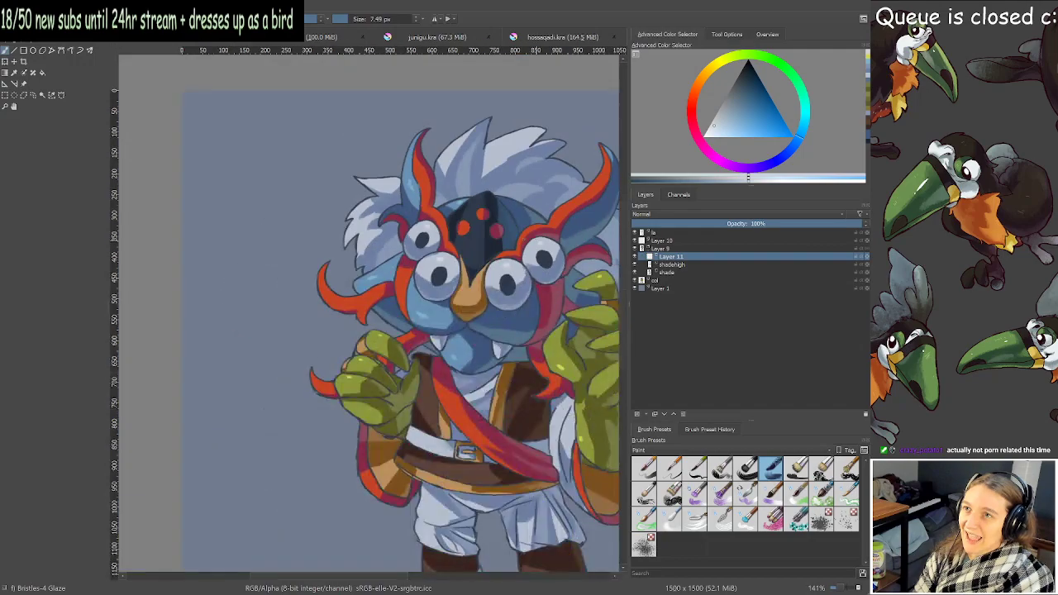
# Paint thin pale highlight strands on the light tufts at the crown of the hair, reducing the brush to 5.16 px.
pyautogui.scroll(3, 434, 176)
pyautogui.moveTo(370, 272); pyautogui.dragTo(197, 356)
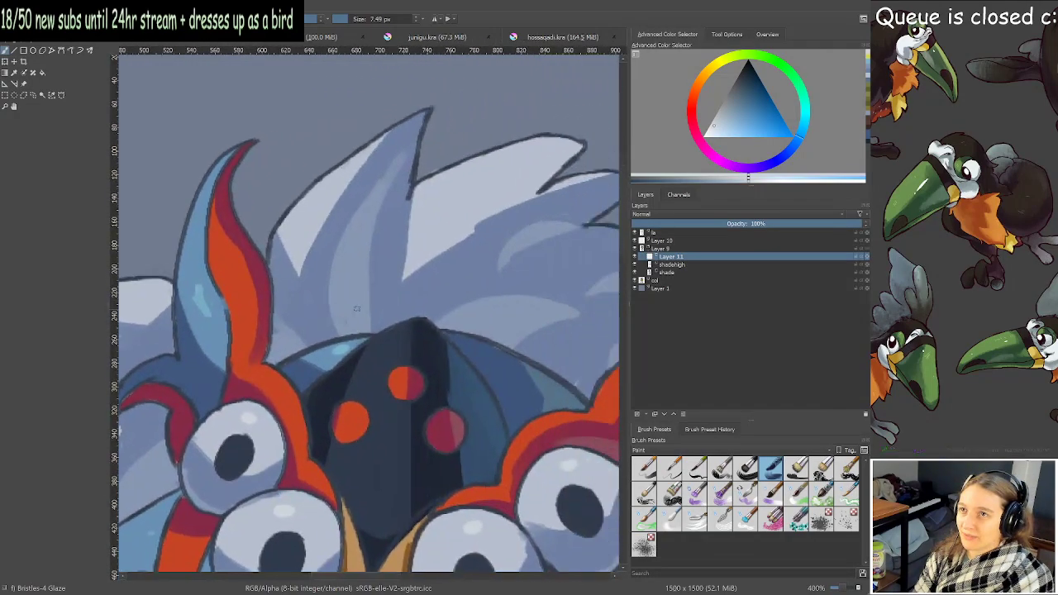
pyautogui.moveTo(431, 204)
pyautogui.mouseDown()
pyautogui.moveTo(422, 246)
pyautogui.moveTo(424, 235)
pyautogui.mouseUp()
pyautogui.moveTo(451, 186)
pyautogui.mouseDown()
pyautogui.moveTo(435, 212)
pyautogui.moveTo(444, 227)
pyautogui.moveTo(471, 205)
pyautogui.mouseUp()
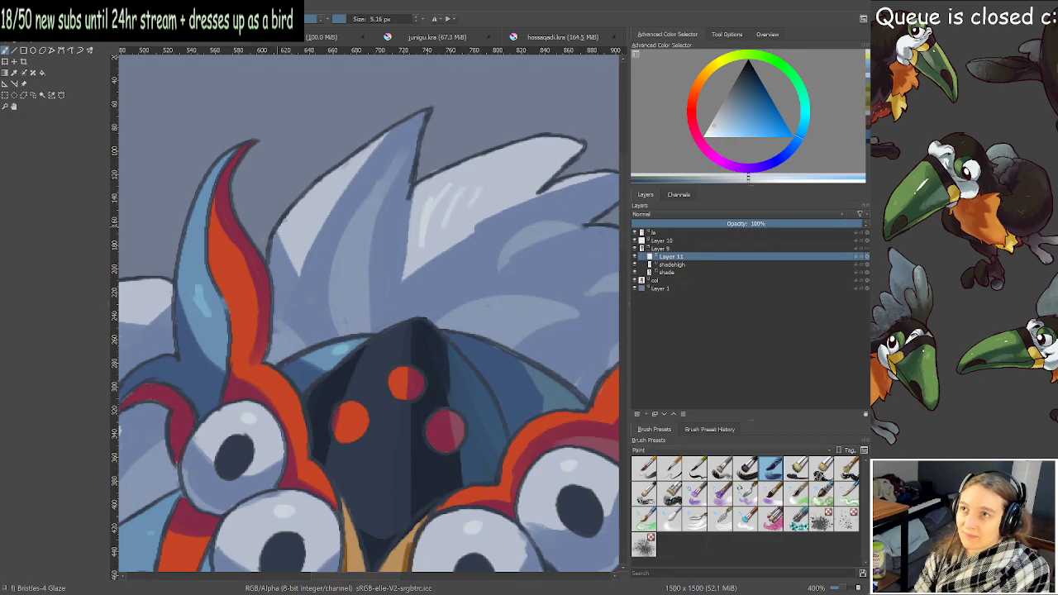
pyautogui.moveTo(306, 209)
pyautogui.mouseDown()
pyautogui.moveTo(294, 226)
pyautogui.moveTo(366, 171)
pyautogui.mouseUp()
pyautogui.scroll(-2, 300, 221)
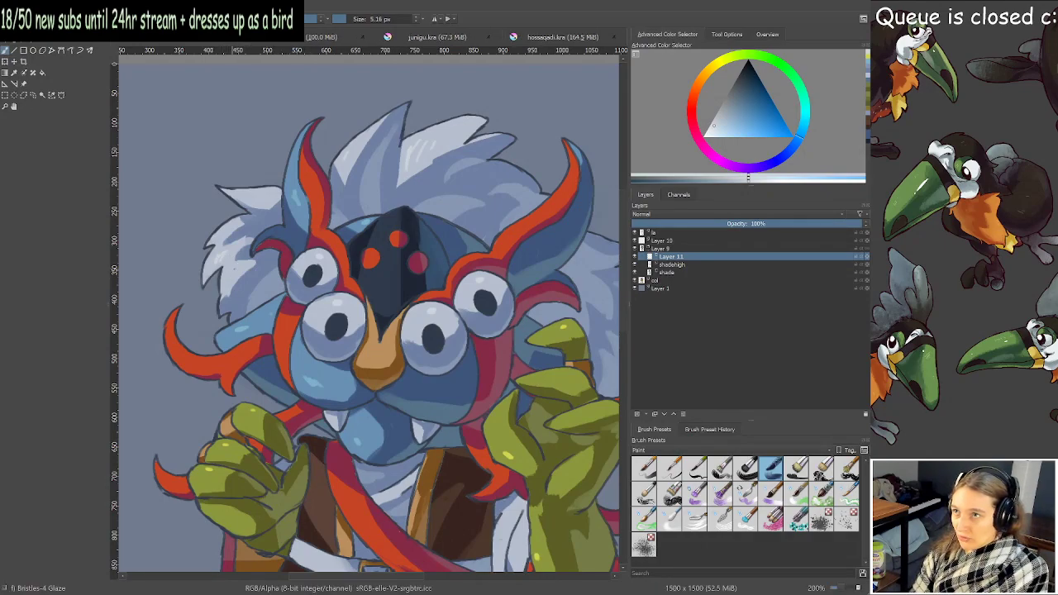
# Paint pale highlights on the character's white clothing, covering the belt, sleeve and trouser folds.
pyautogui.scroll(-2, 273, 252)
pyautogui.moveTo(272, 252); pyautogui.dragTo(284, 224)
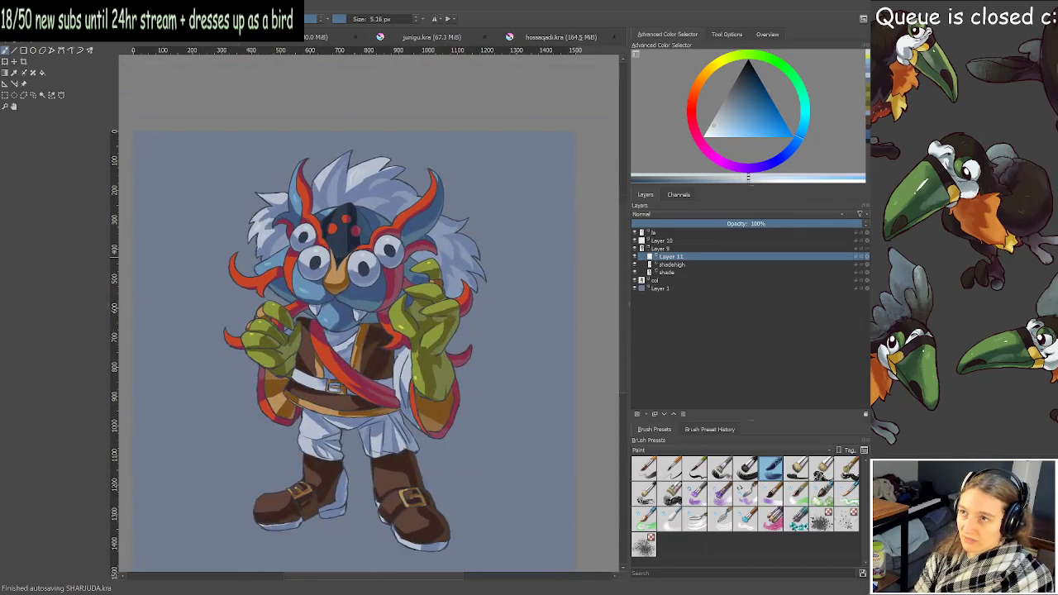
pyautogui.scroll(1, 343, 318)
pyautogui.scroll(1, 384, 371)
pyautogui.moveTo(378, 375); pyautogui.dragTo(450, 262)
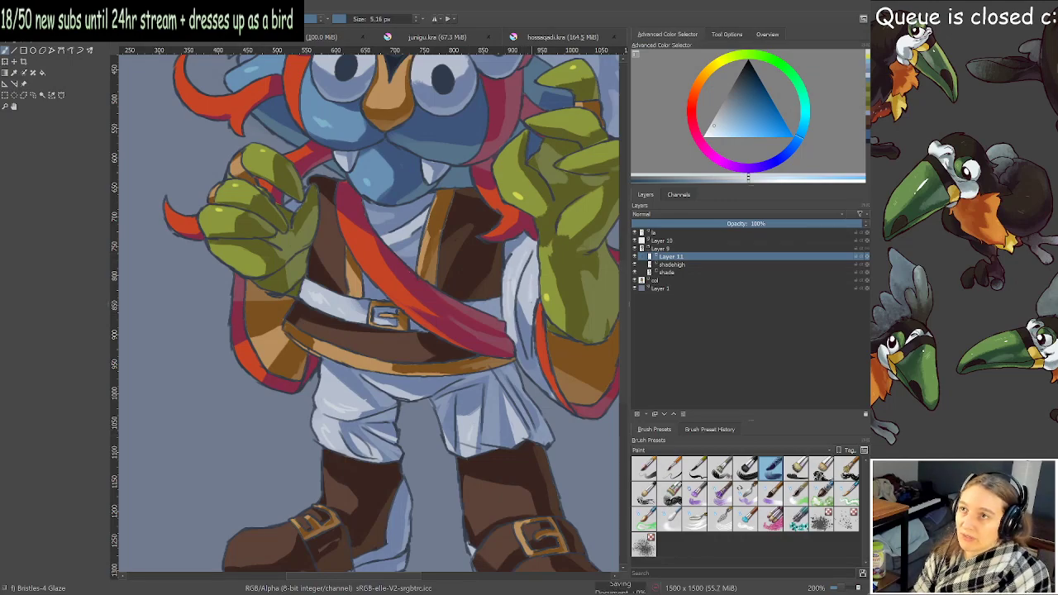
pyautogui.scroll(3, 324, 180)
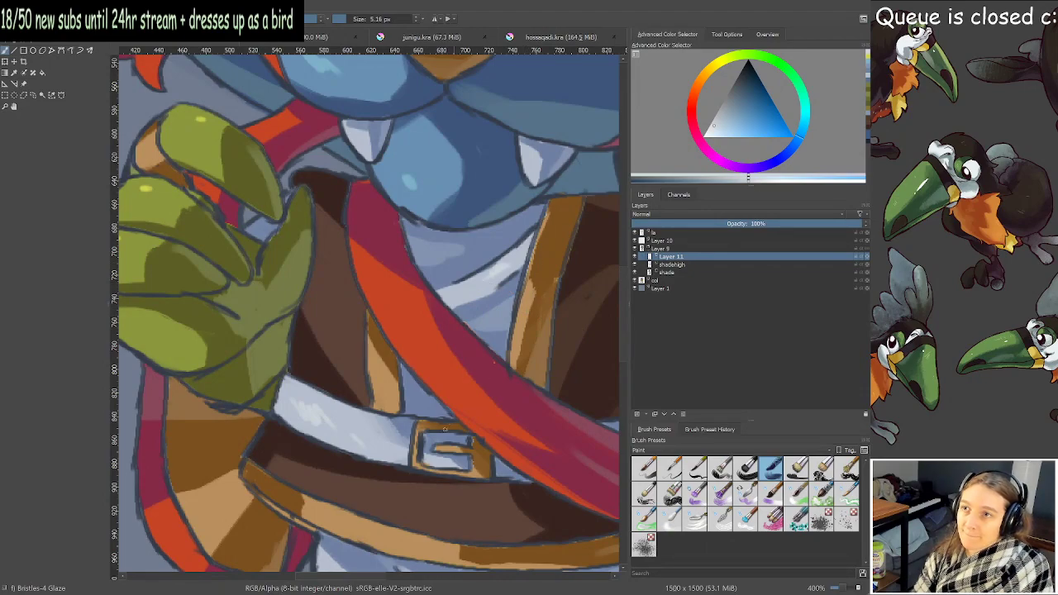
pyautogui.scroll(-3, 480, 465)
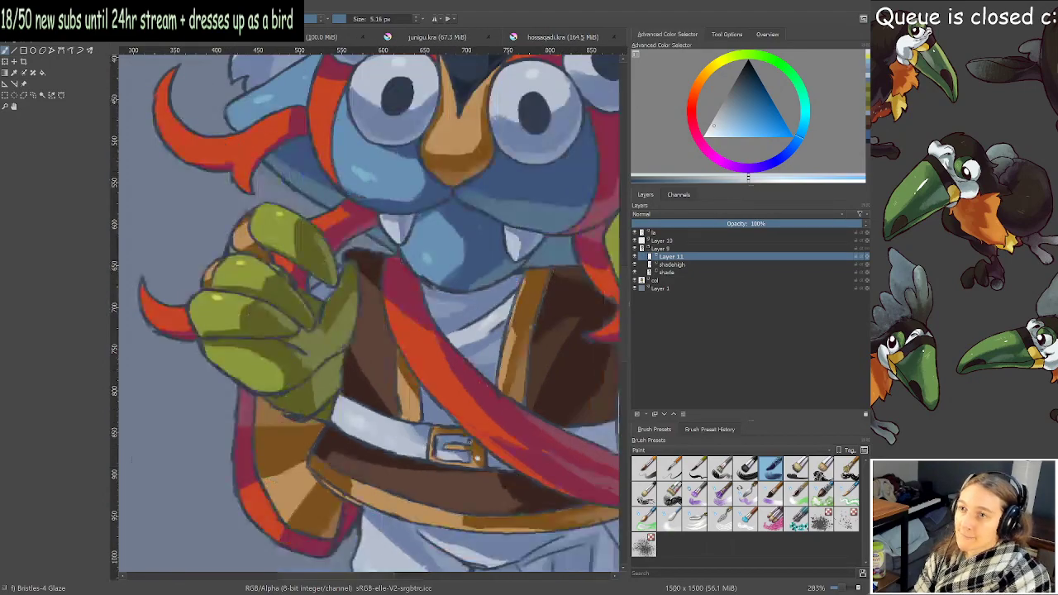
pyautogui.scroll(4, 462, 528)
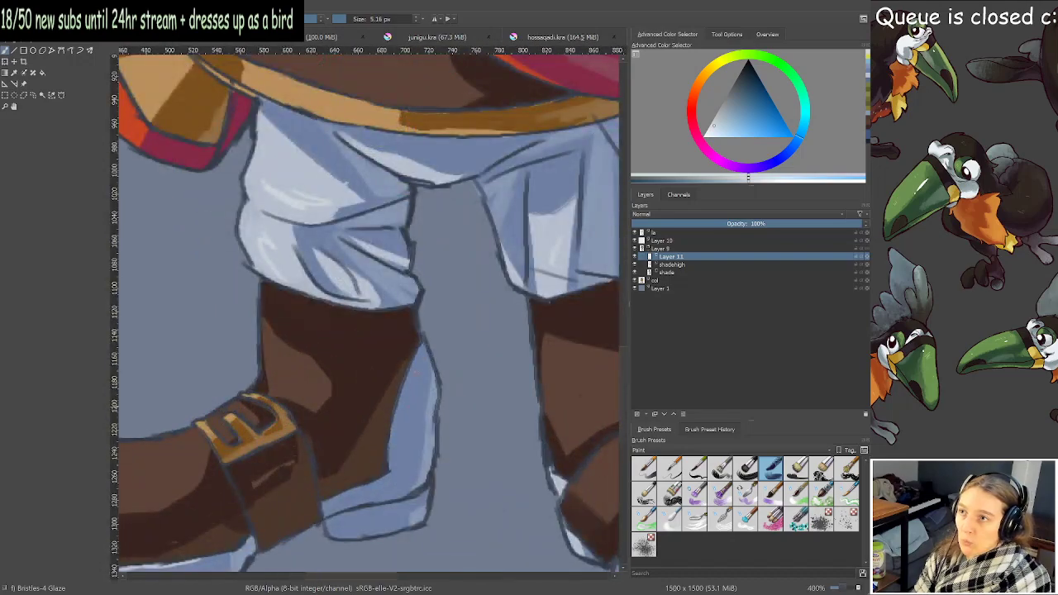
pyautogui.scroll(-3, 437, 321)
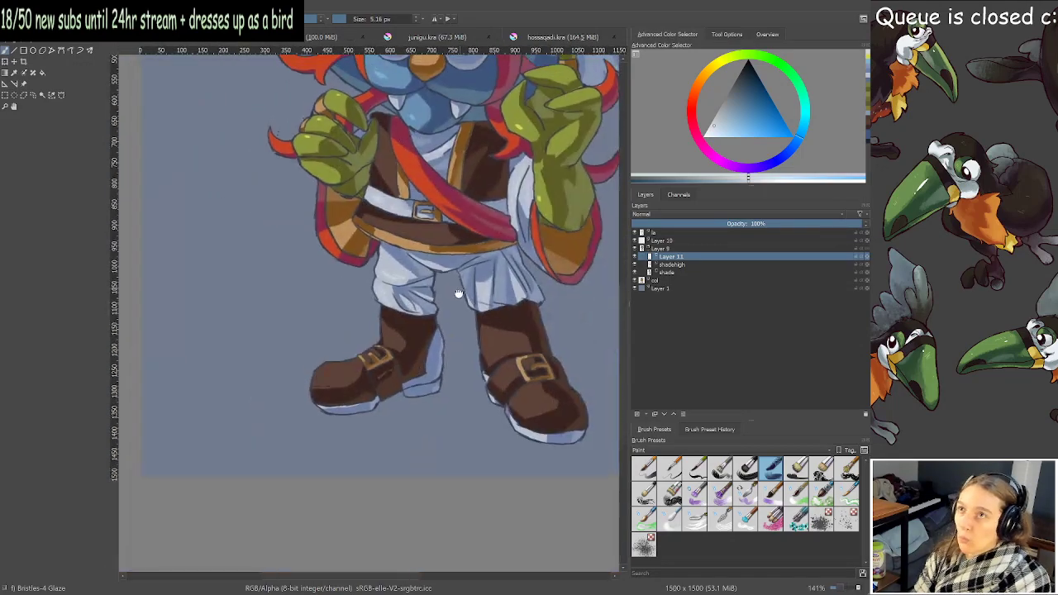
pyautogui.moveTo(458, 292); pyautogui.dragTo(416, 449)
pyautogui.scroll(2, 409, 209)
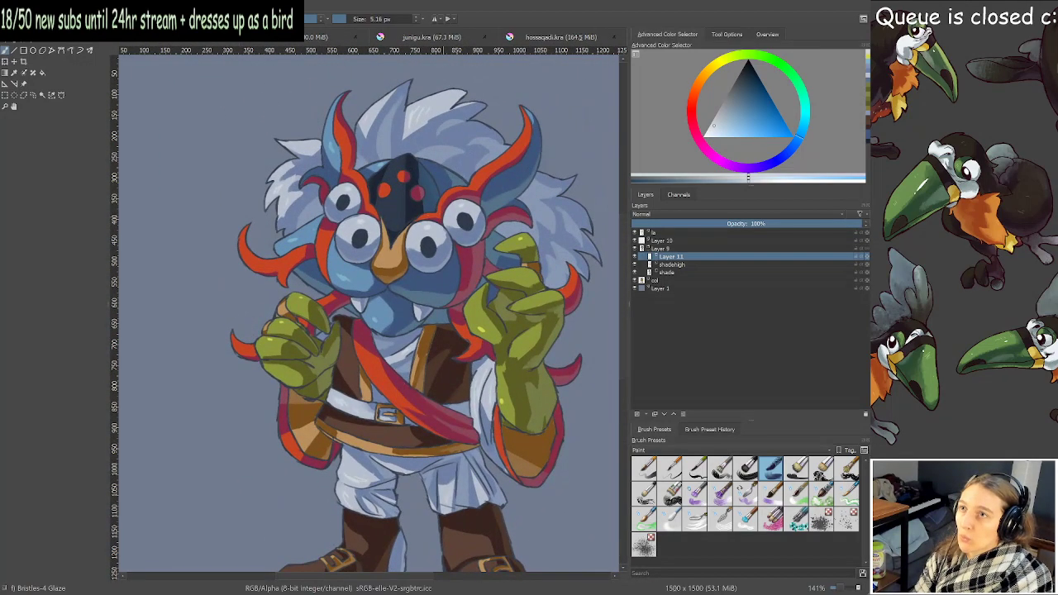
# Sample the horn stripe's orange-red and try a paler pinkish-red highlight on the stripe above the outer eye.
pyautogui.keyDown('ctrl'); pyautogui.click(529, 172); pyautogui.keyUp('ctrl')
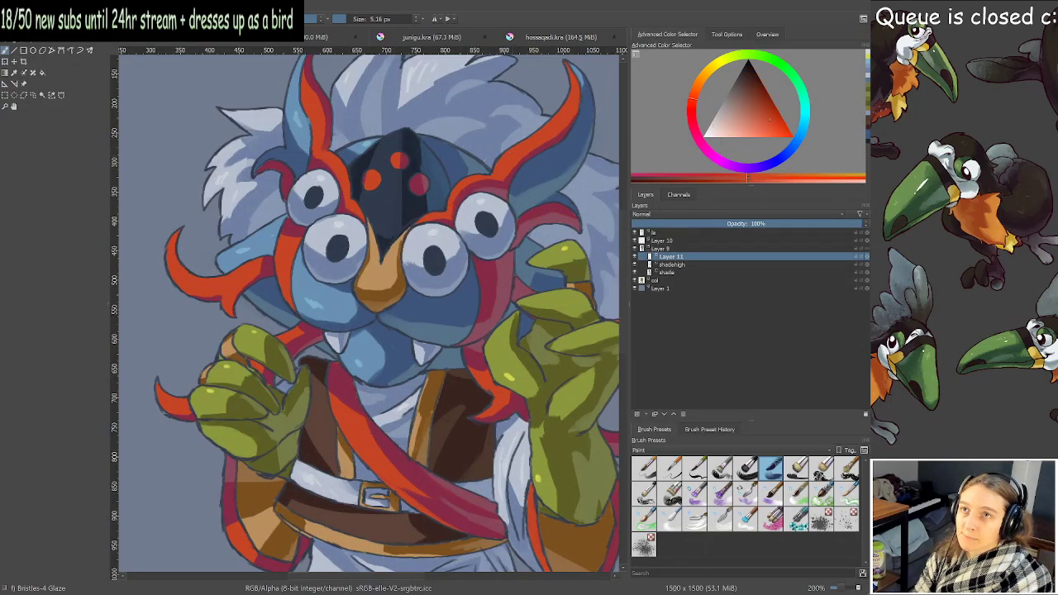
pyautogui.click(692, 121)
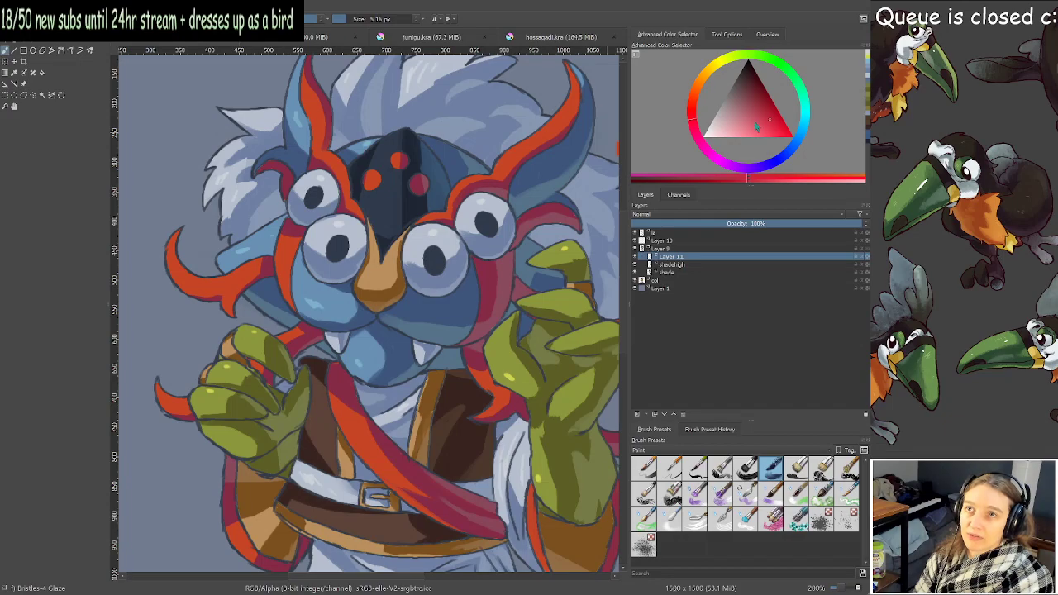
pyautogui.moveTo(756, 126); pyautogui.dragTo(756, 123)
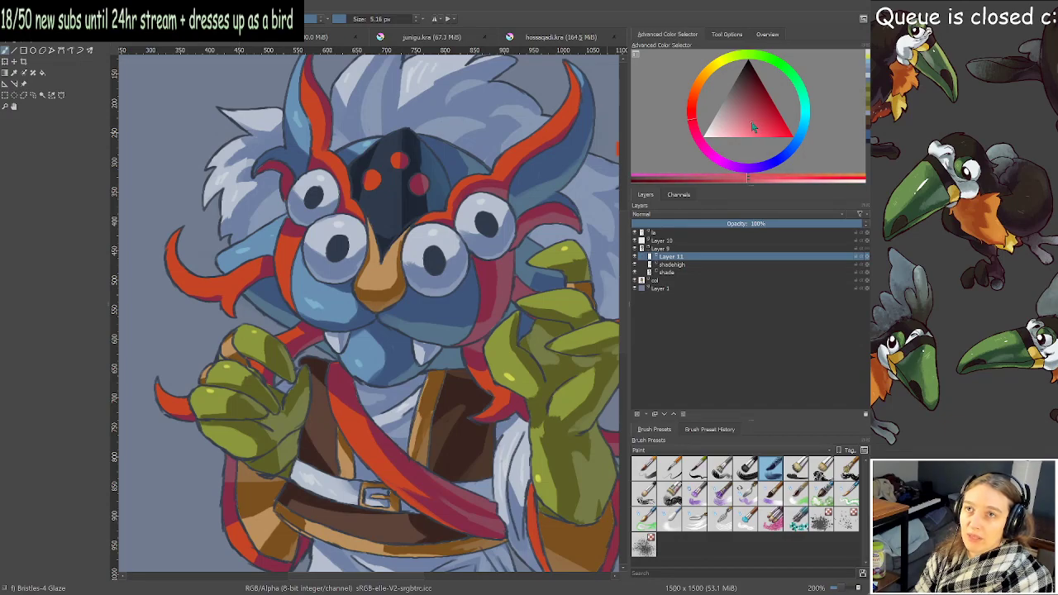
pyautogui.scroll(1, 438, 139)
pyautogui.moveTo(438, 139); pyautogui.dragTo(324, 257)
pyautogui.scroll(1, 371, 197)
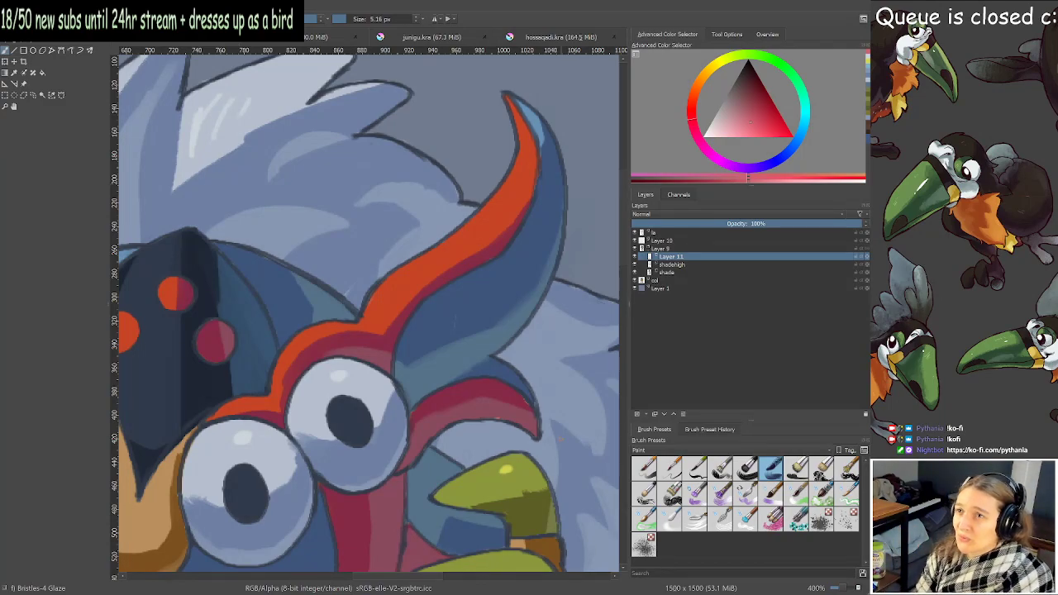
pyautogui.moveTo(457, 368); pyautogui.dragTo(470, 361)
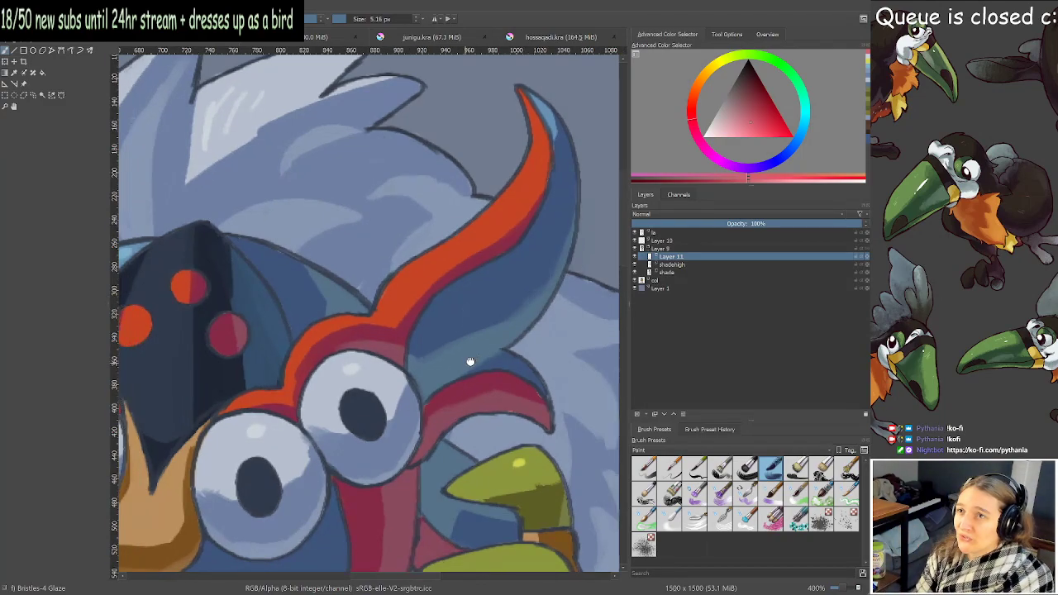
pyautogui.click(746, 128)
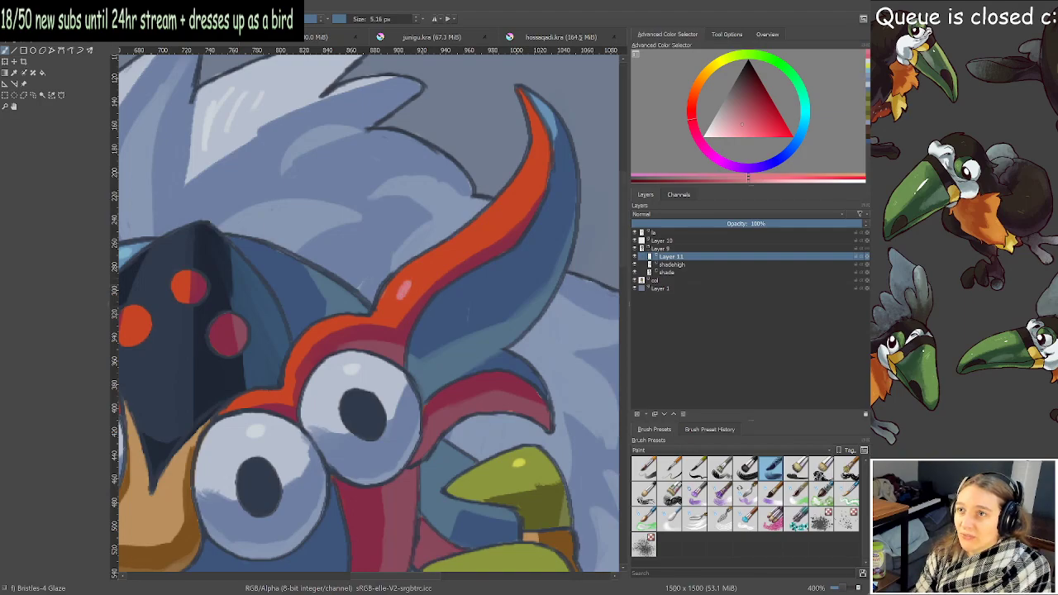
# Change the highlight color to a pale orange and dab it along the orange stripe of the larger curved horn.
pyautogui.click(699, 100)
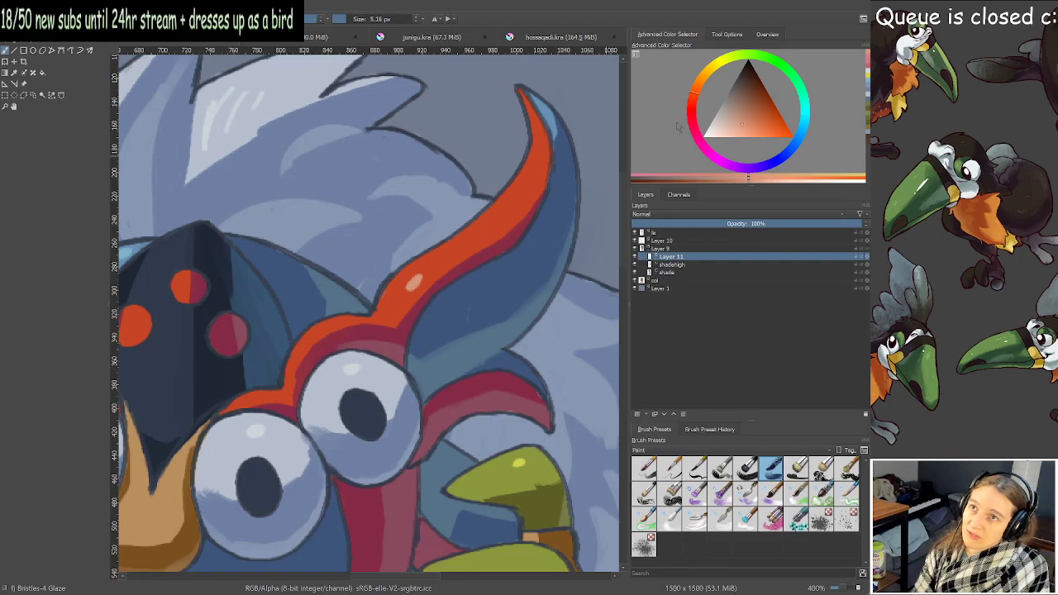
pyautogui.click(752, 122)
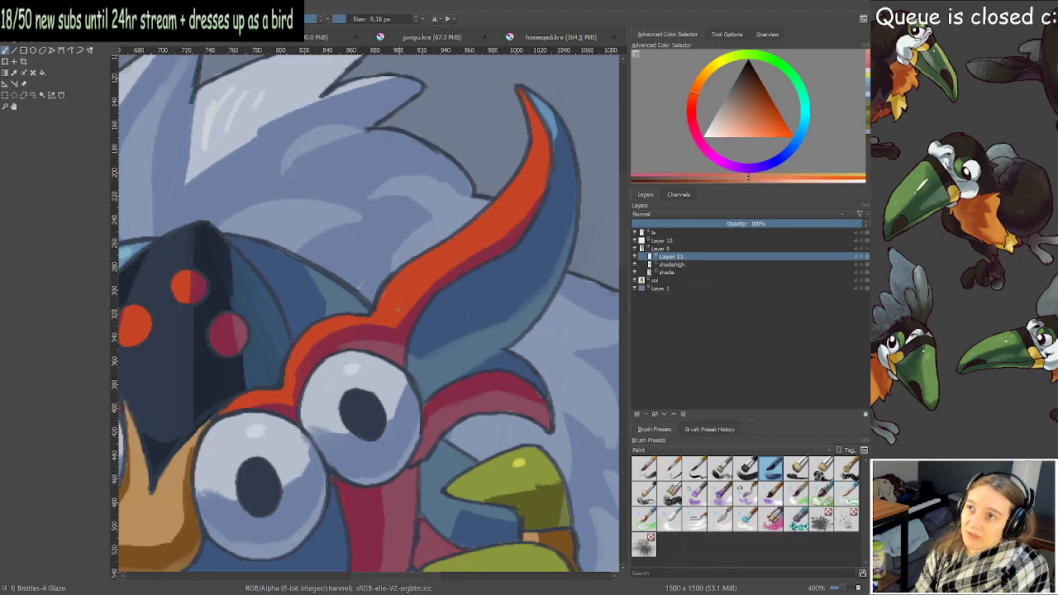
pyautogui.moveTo(396, 293); pyautogui.dragTo(404, 283)
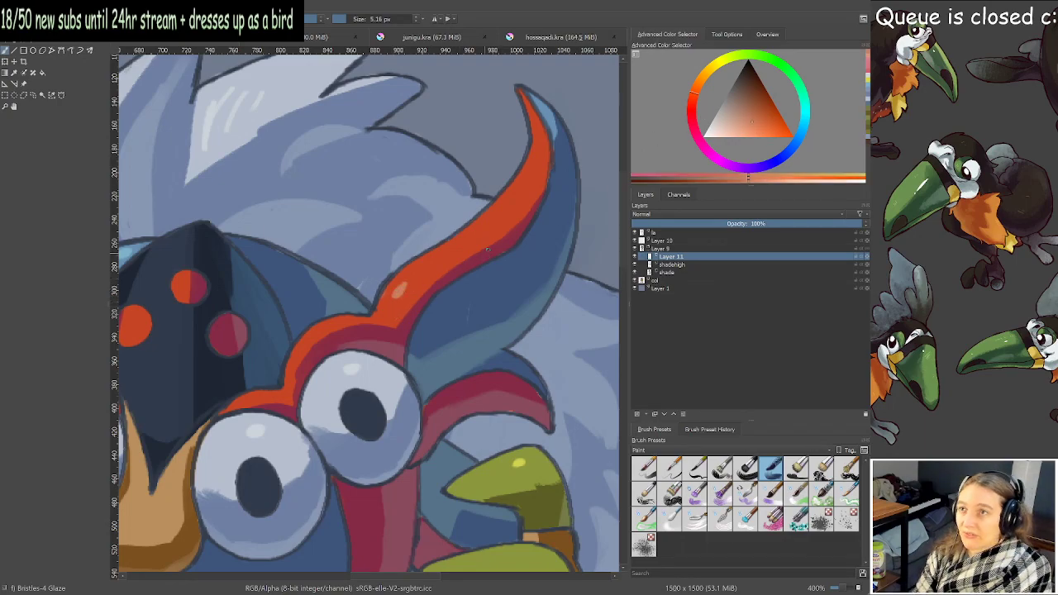
pyautogui.hotkey('ctrl', 'z')
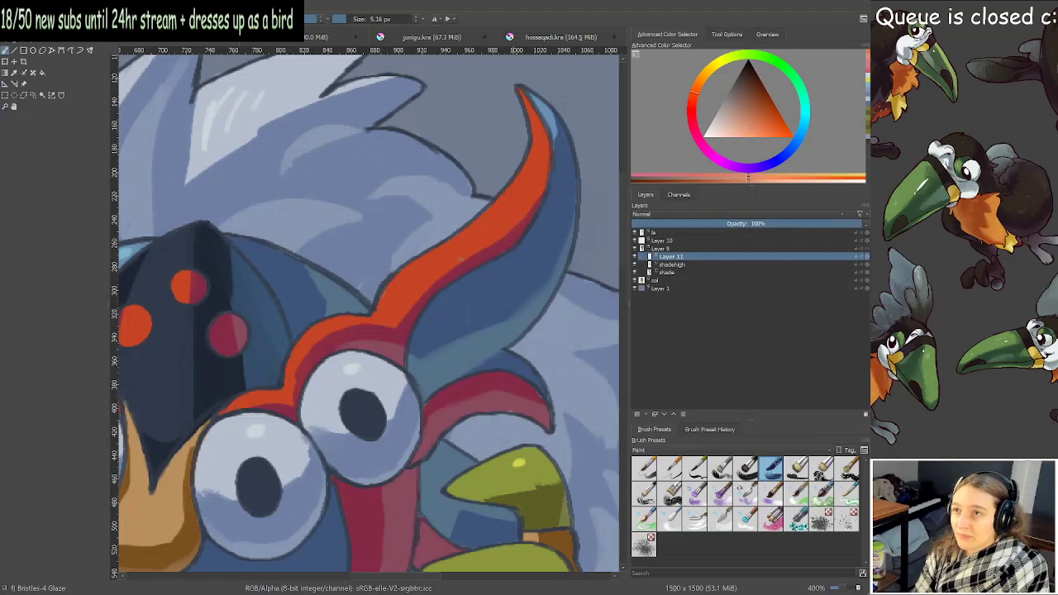
pyautogui.moveTo(405, 291); pyautogui.dragTo(414, 281)
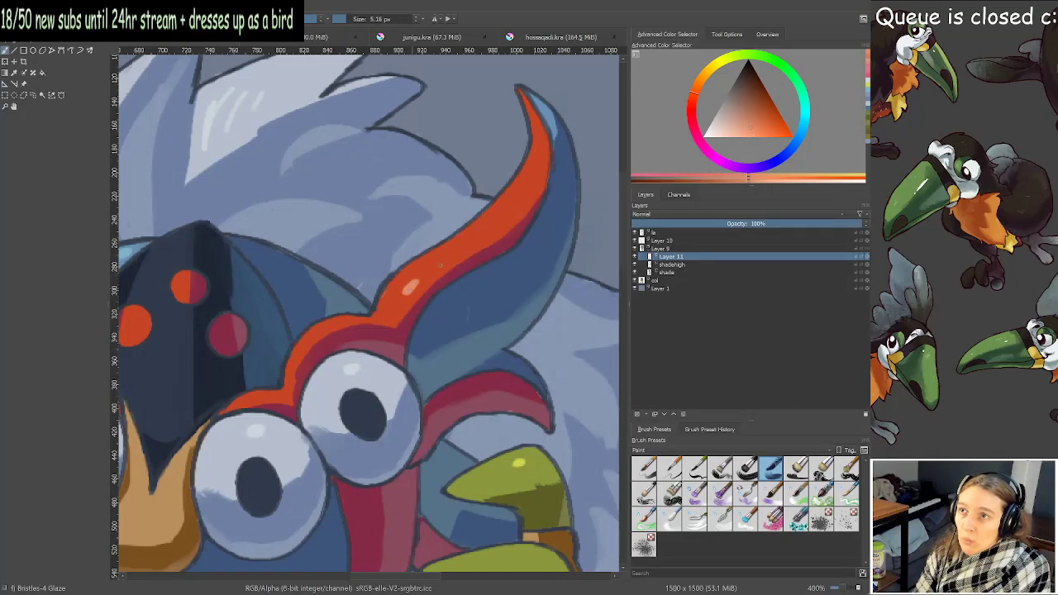
pyautogui.moveTo(460, 247); pyautogui.dragTo(468, 241)
pyautogui.scroll(-2, 446, 260)
pyautogui.moveTo(304, 276); pyautogui.dragTo(352, 271)
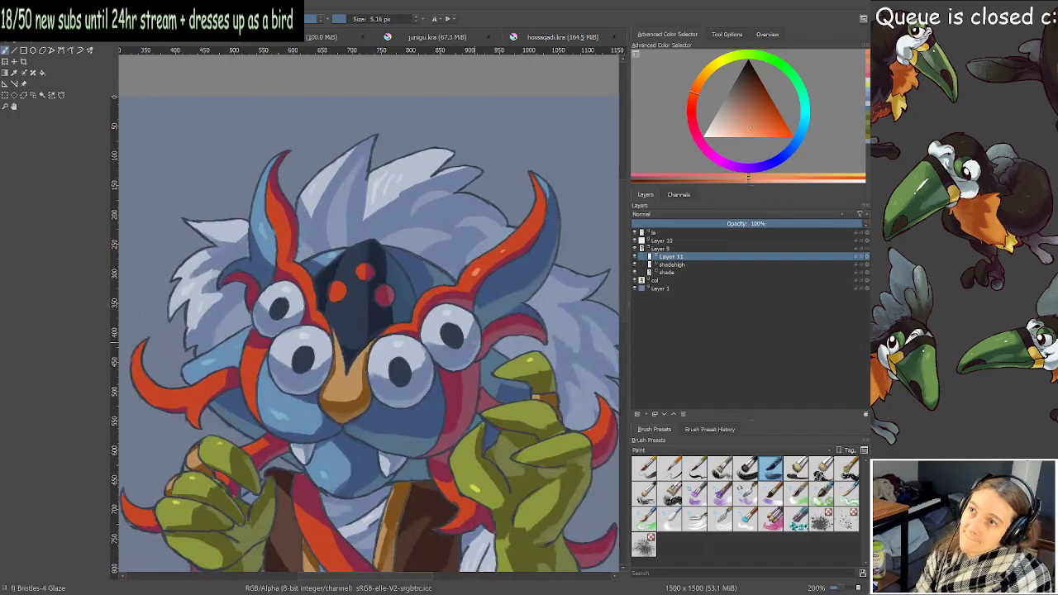
# Dab pale orange highlights on the other horn's stripe, the orange face markings and the orange spot on the dark forehead plate.
pyautogui.scroll(2, 351, 271)
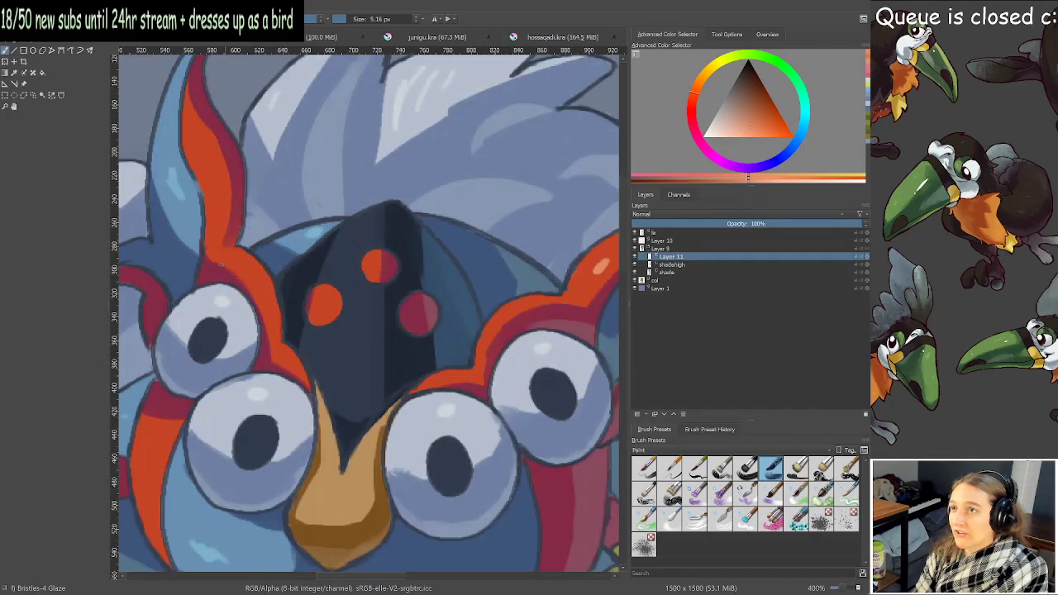
pyautogui.moveTo(241, 265); pyautogui.dragTo(246, 259)
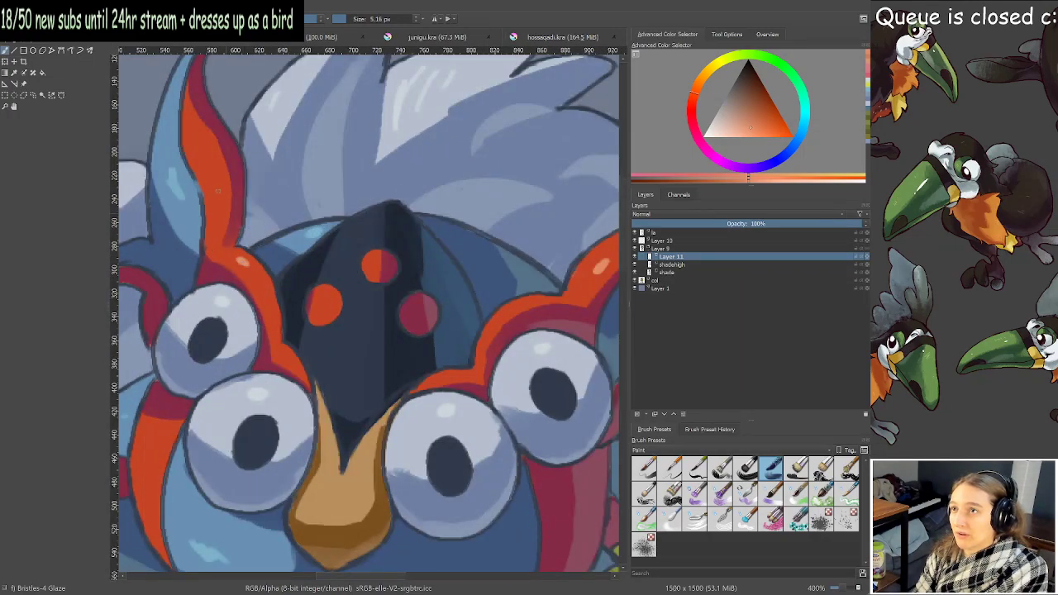
pyautogui.moveTo(207, 181); pyautogui.dragTo(211, 175)
pyautogui.scroll(-4, 367, 310)
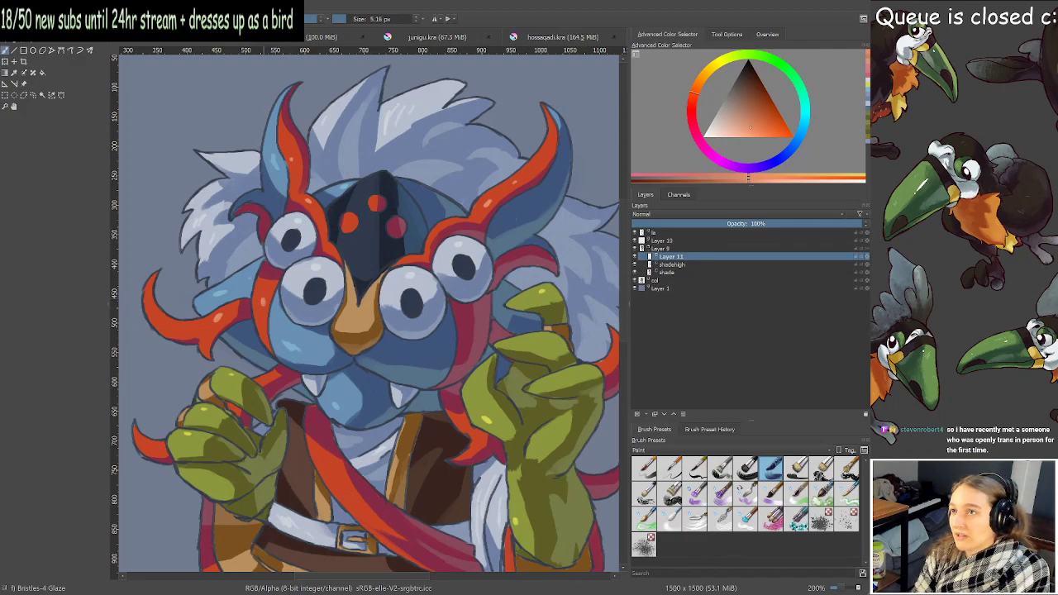
pyautogui.scroll(2, 320, 224)
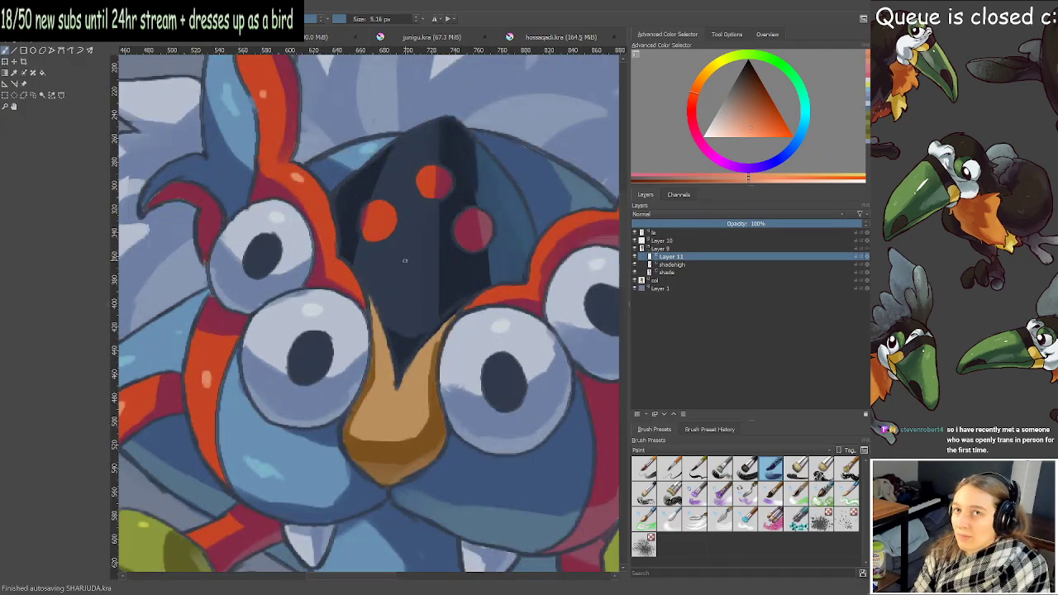
pyautogui.moveTo(381, 222); pyautogui.dragTo(384, 221)
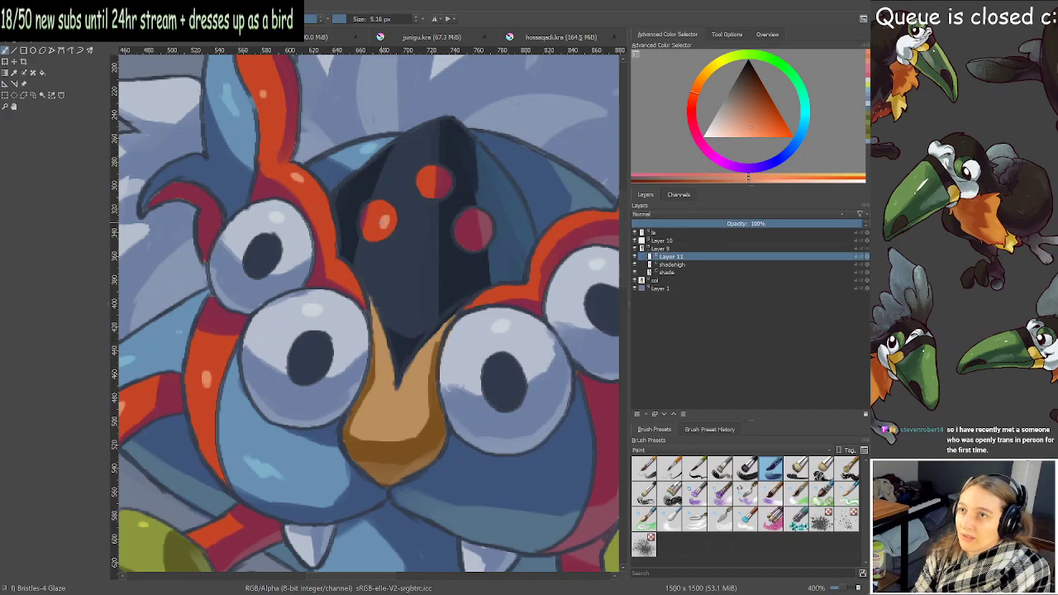
pyautogui.scroll(-3, 376, 218)
# Add pale orange highlights to the orange flame-shaped tip beside the raised hand and the orange trim of the sleeve below it.
pyautogui.moveTo(402, 372); pyautogui.dragTo(341, 324)
pyautogui.scroll(1, 401, 335)
pyautogui.scroll(1, 446, 334)
pyautogui.moveTo(446, 334); pyautogui.dragTo(429, 323)
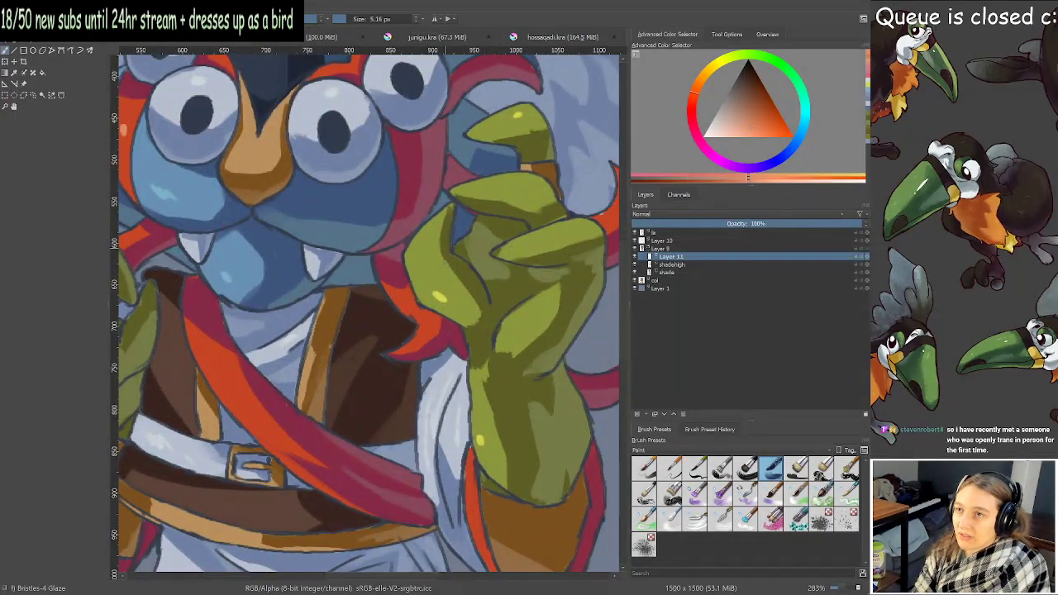
pyautogui.click(423, 317)
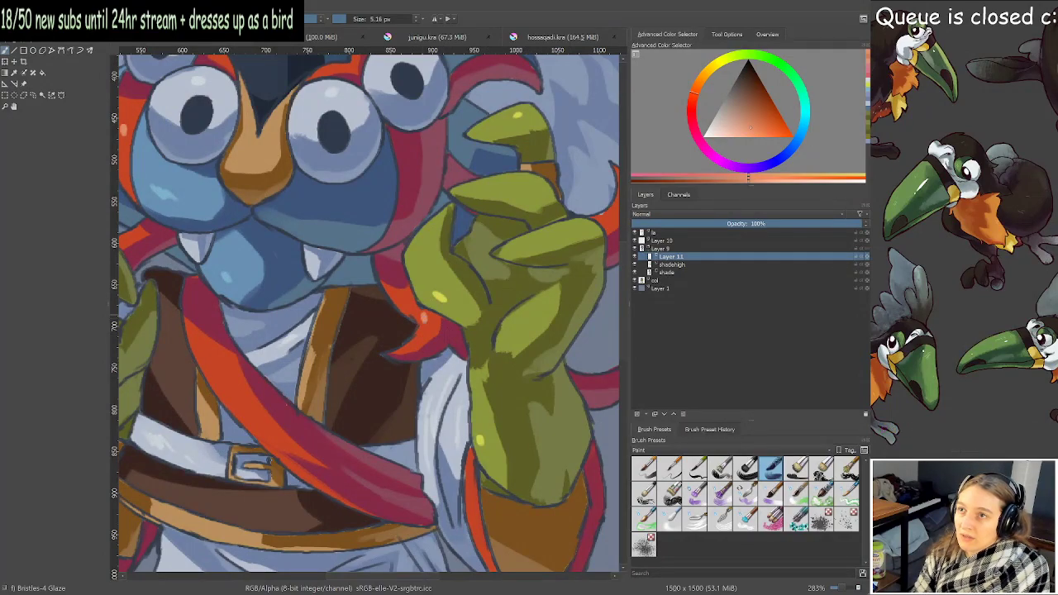
pyautogui.moveTo(327, 375); pyautogui.dragTo(221, 211)
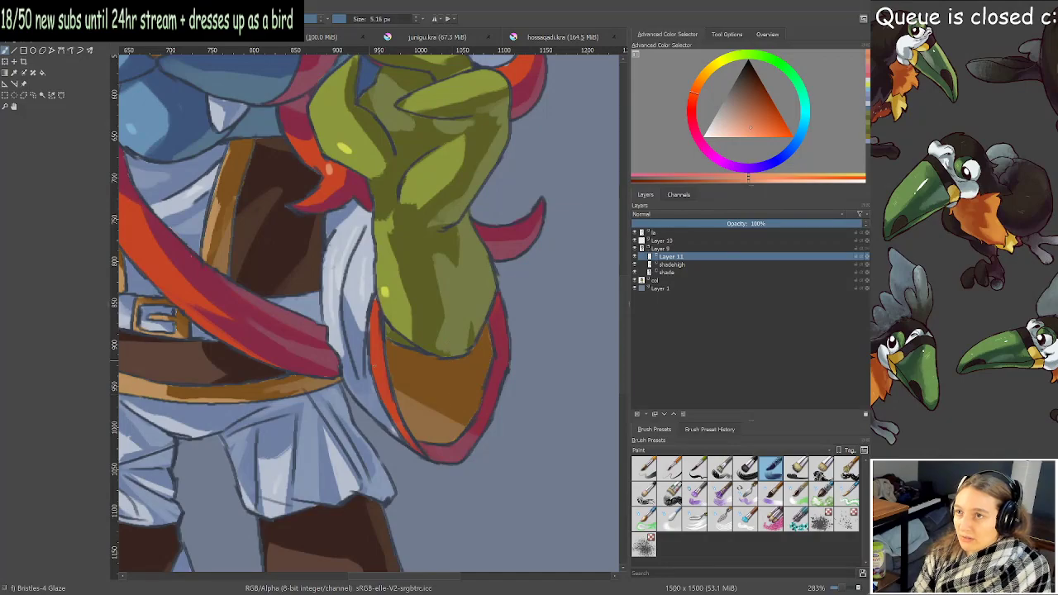
pyautogui.moveTo(383, 359); pyautogui.dragTo(379, 374)
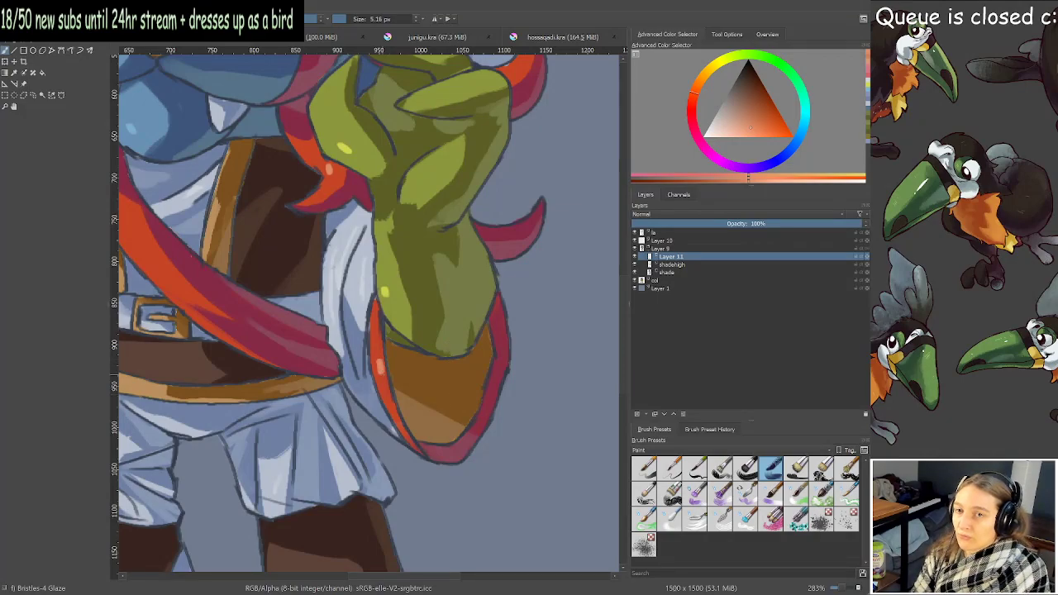
# Paint pale orange highlights on the diagonal sash and the orange lower trim of the other sleeve.
pyautogui.moveTo(213, 382); pyautogui.dragTo(402, 475)
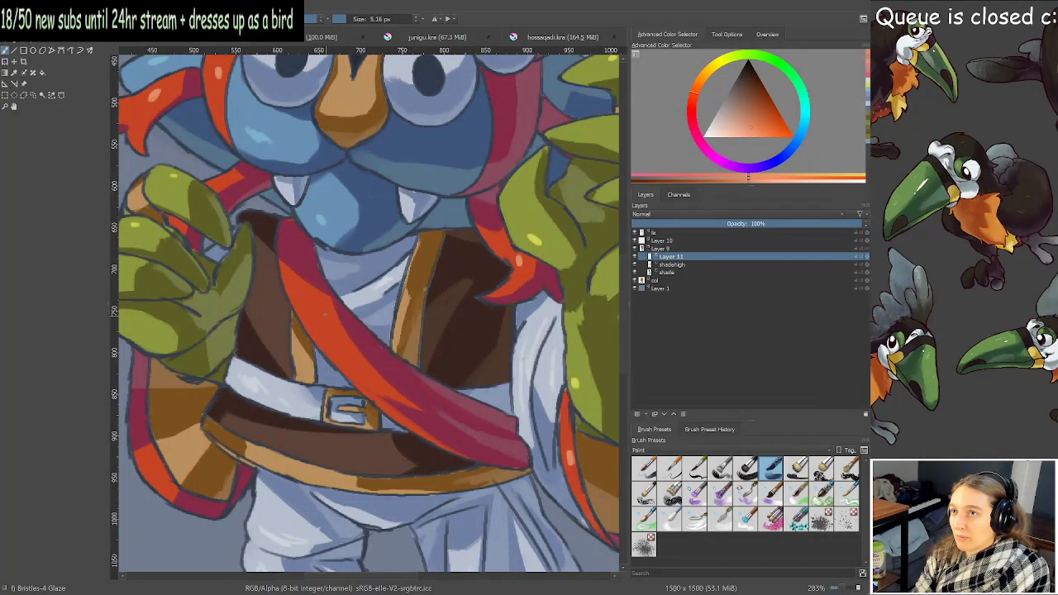
pyautogui.moveTo(321, 312); pyautogui.dragTo(357, 364)
pyautogui.hotkey('ctrl', 'z')
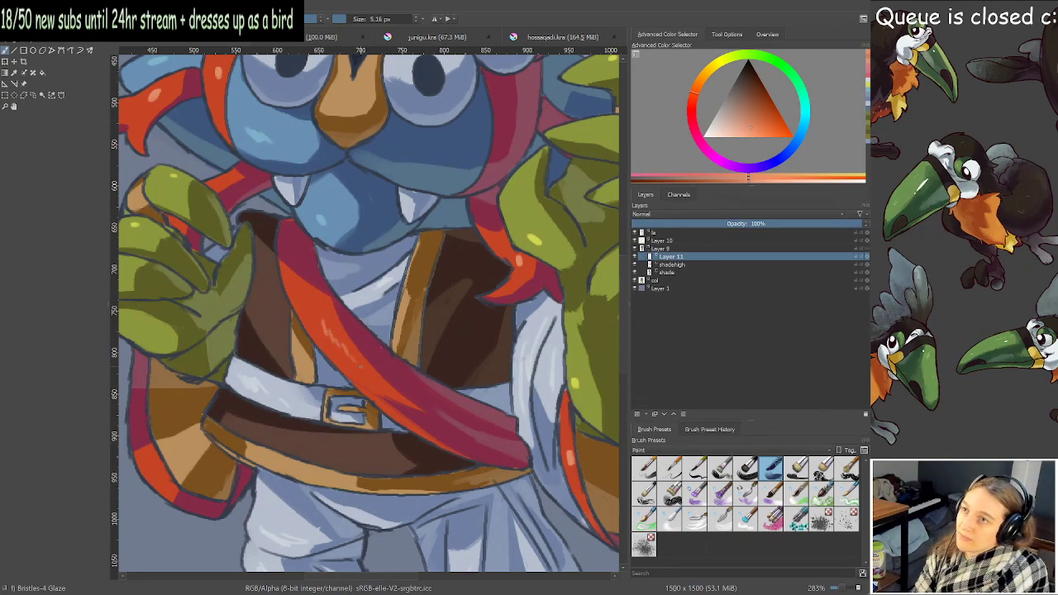
pyautogui.scroll(-3, 358, 361)
pyautogui.scroll(2, 362, 360)
pyautogui.moveTo(268, 431); pyautogui.dragTo(408, 375)
pyautogui.scroll(2, 339, 411)
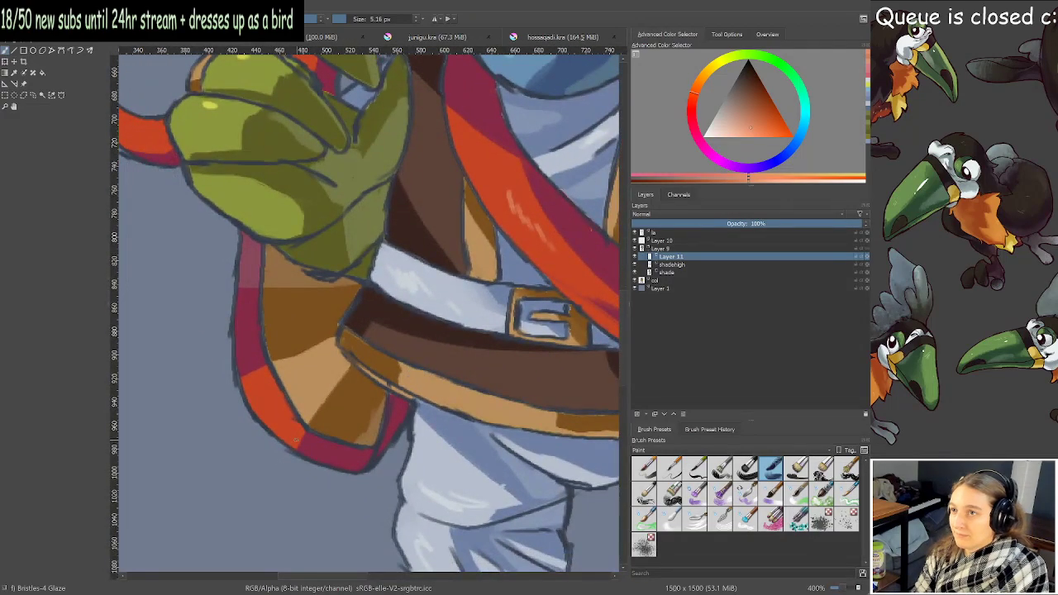
pyautogui.moveTo(286, 443)
pyautogui.mouseDown()
pyautogui.moveTo(340, 467)
pyautogui.moveTo(361, 467)
pyautogui.moveTo(369, 452)
pyautogui.mouseUp()
pyautogui.scroll(-3, 369, 451)
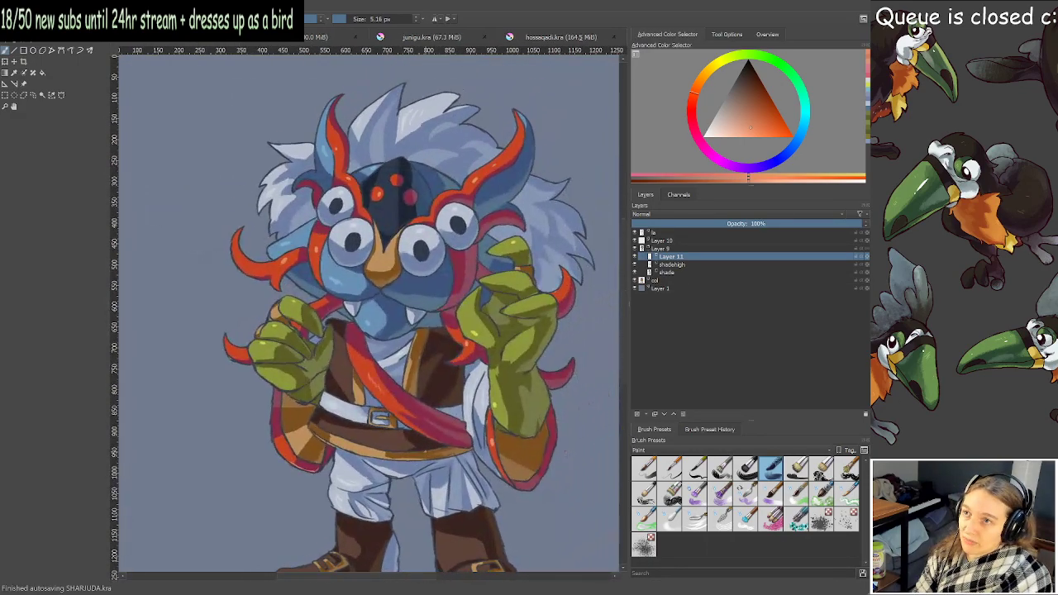
# Dab a pale orange highlight on the orange curl emerging behind the raised green hand.
pyautogui.scroll(4, 451, 314)
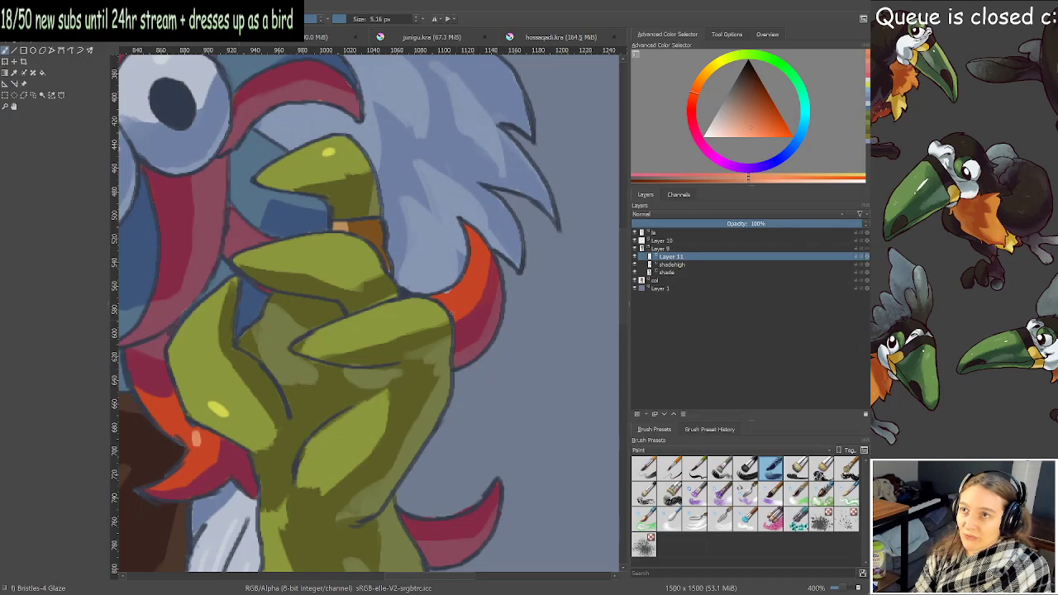
pyautogui.click(455, 304)
pyautogui.scroll(-3, 496, 306)
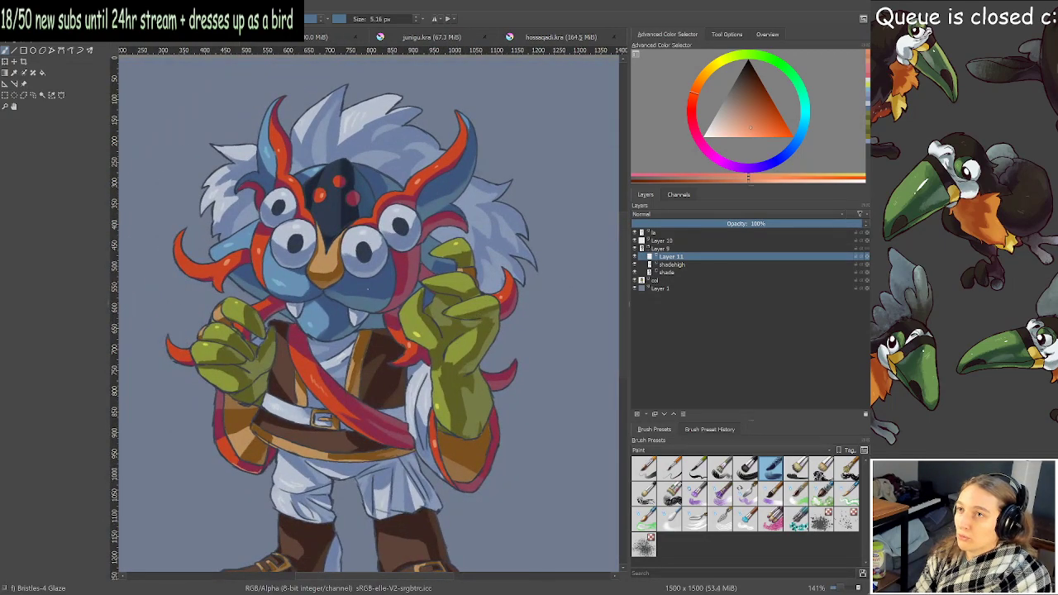
# Dab a bright orange highlight, sampled from the artwork, on the shaded crimson face stripe beside the cheek near the raised hand.
pyautogui.scroll(3, 306, 268)
pyautogui.keyDown('ctrl'); pyautogui.click(229, 216); pyautogui.keyUp('ctrl')
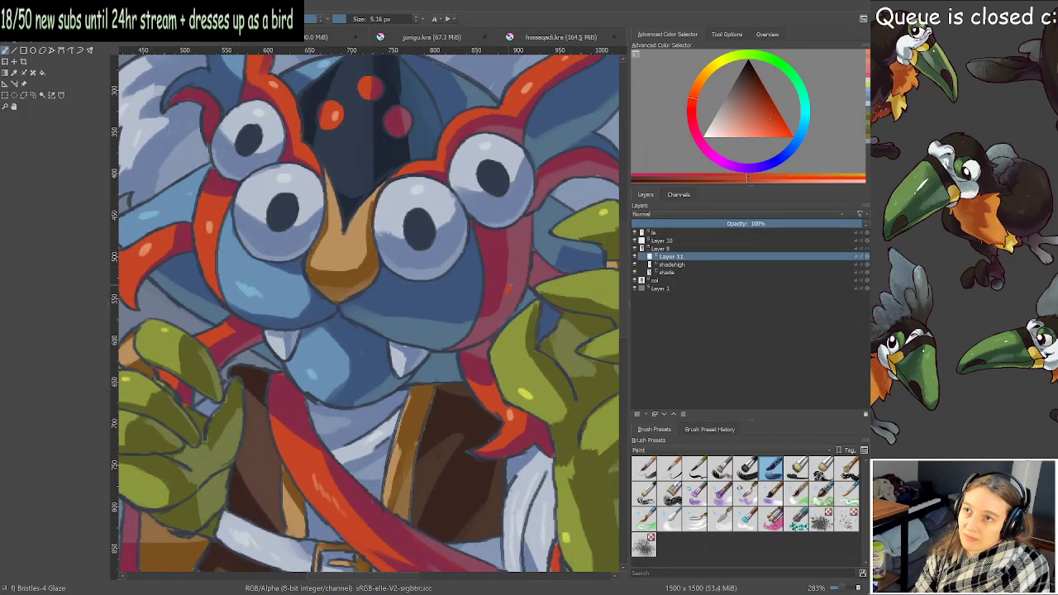
pyautogui.click(507, 288)
pyautogui.press('1')
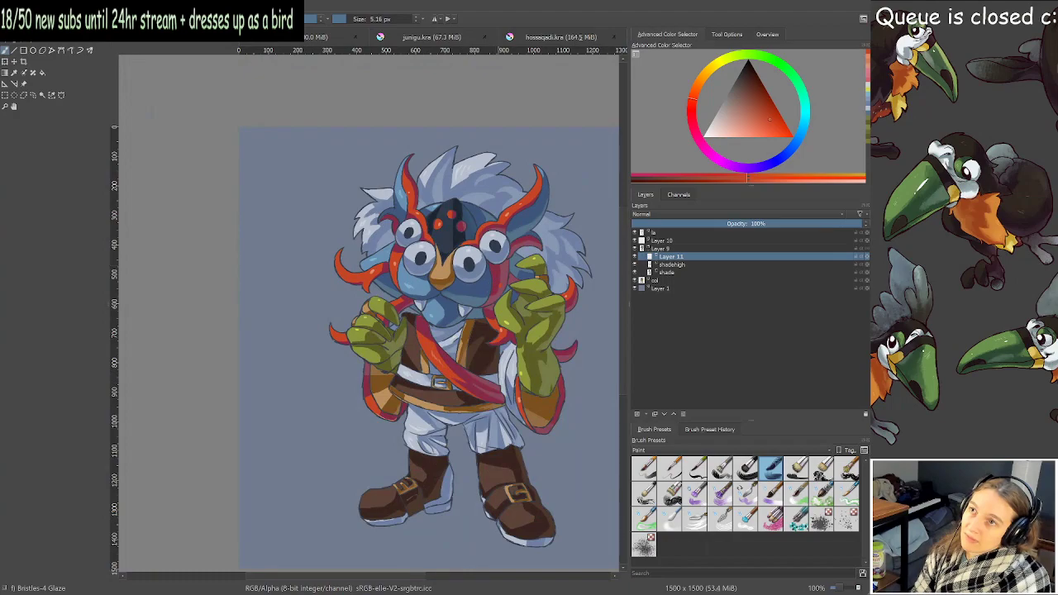
pyautogui.scroll(1, 496, 283)
pyautogui.moveTo(496, 282); pyautogui.dragTo(449, 289)
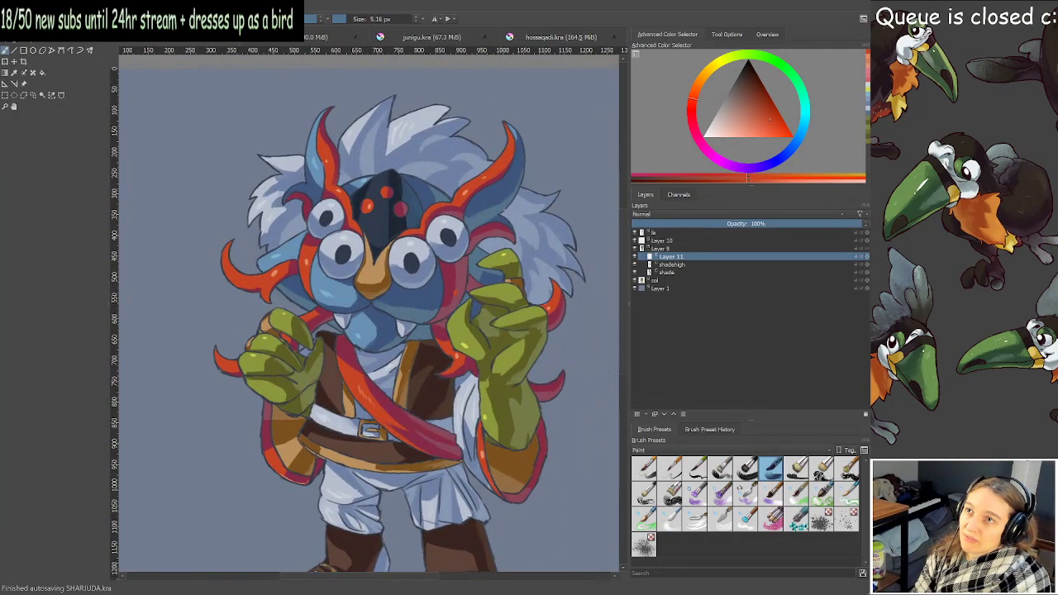
# Paint a golden-yellow highlight on the lit upper part of the tan nose, using a lighter, more saturated version of its sampled colour.
pyautogui.scroll(1, 496, 219)
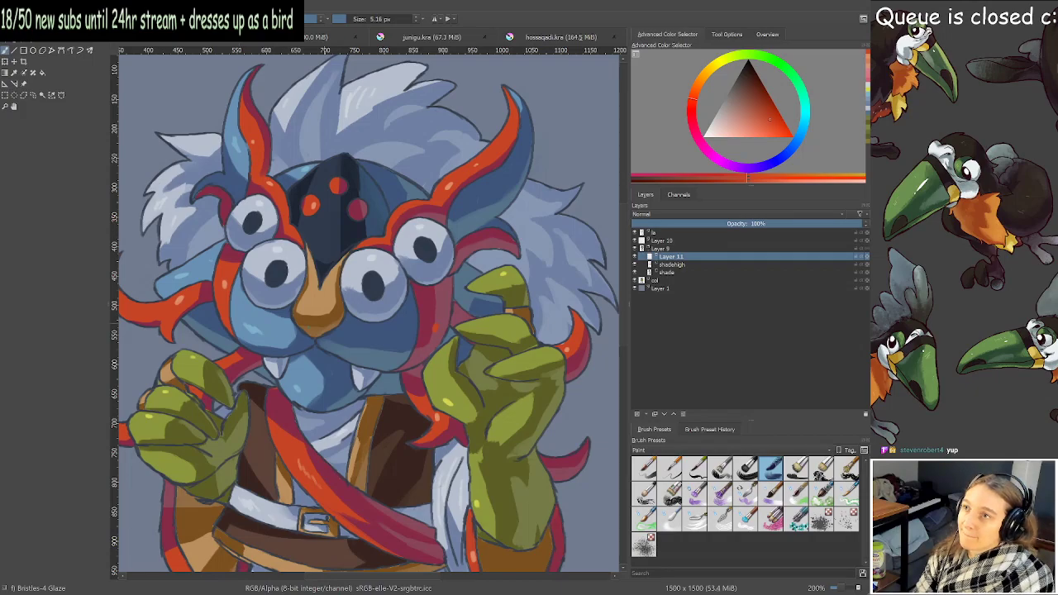
pyautogui.moveTo(365, 258); pyautogui.dragTo(372, 266)
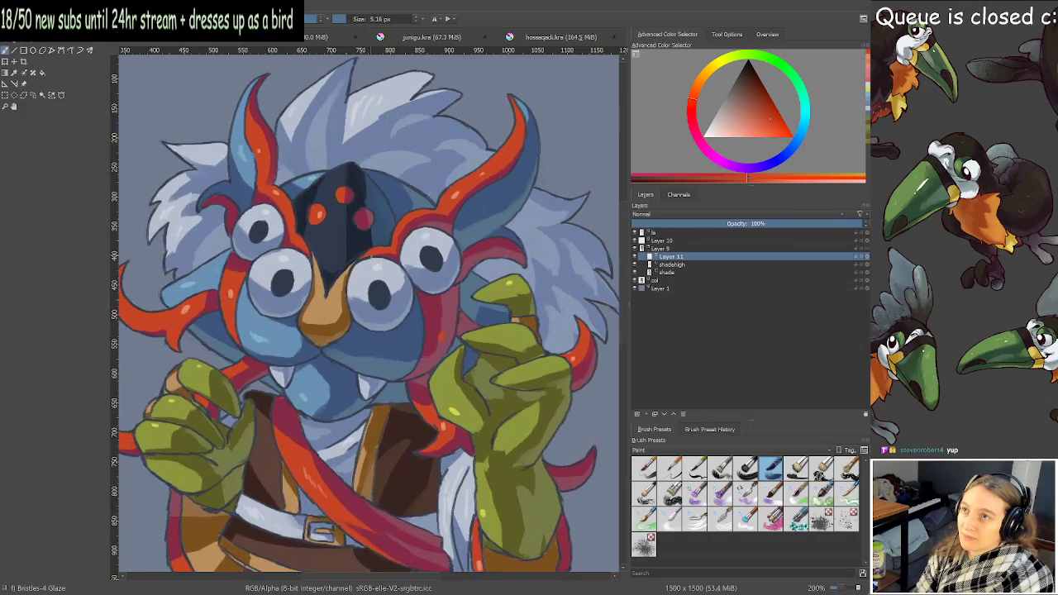
pyautogui.scroll(-1, 372, 264)
pyautogui.moveTo(418, 234); pyautogui.dragTo(440, 160)
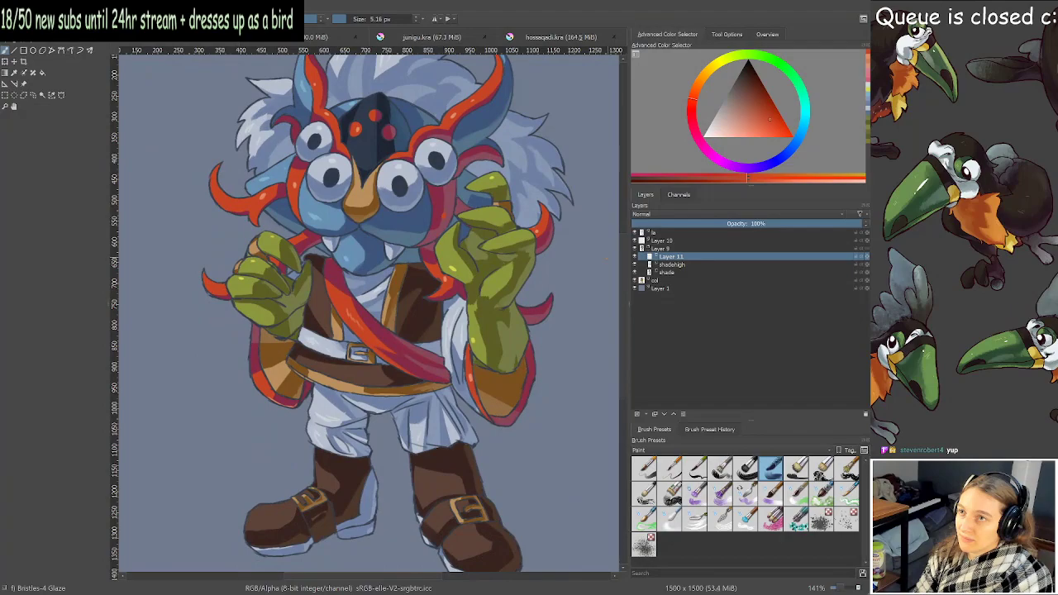
pyautogui.scroll(4, 377, 304)
pyautogui.moveTo(451, 201); pyautogui.dragTo(454, 374)
pyautogui.moveTo(363, 228); pyautogui.dragTo(380, 327)
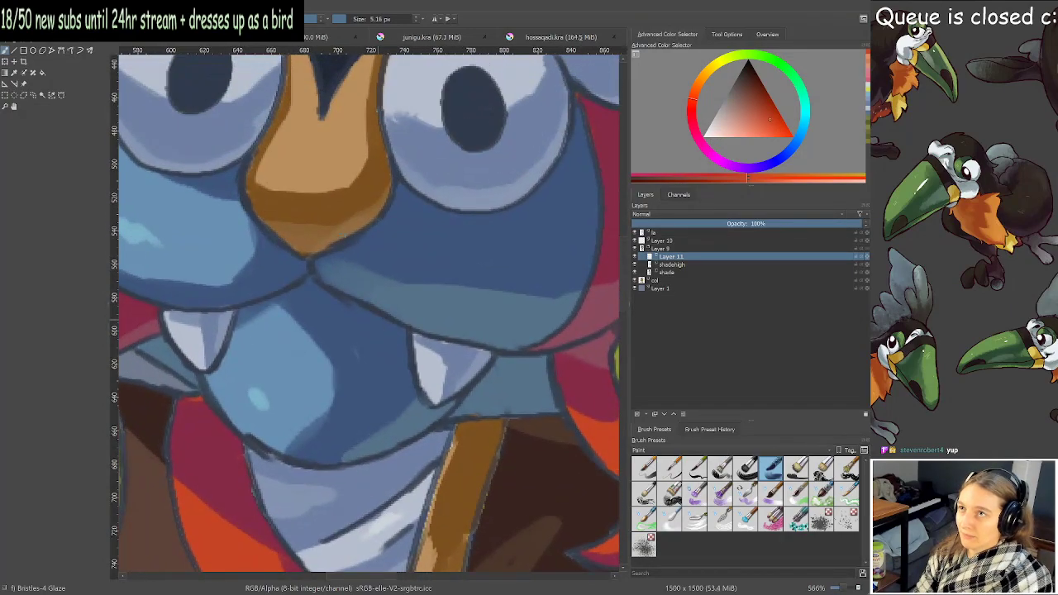
pyautogui.keyDown('ctrl'); pyautogui.click(304, 129); pyautogui.keyUp('ctrl')
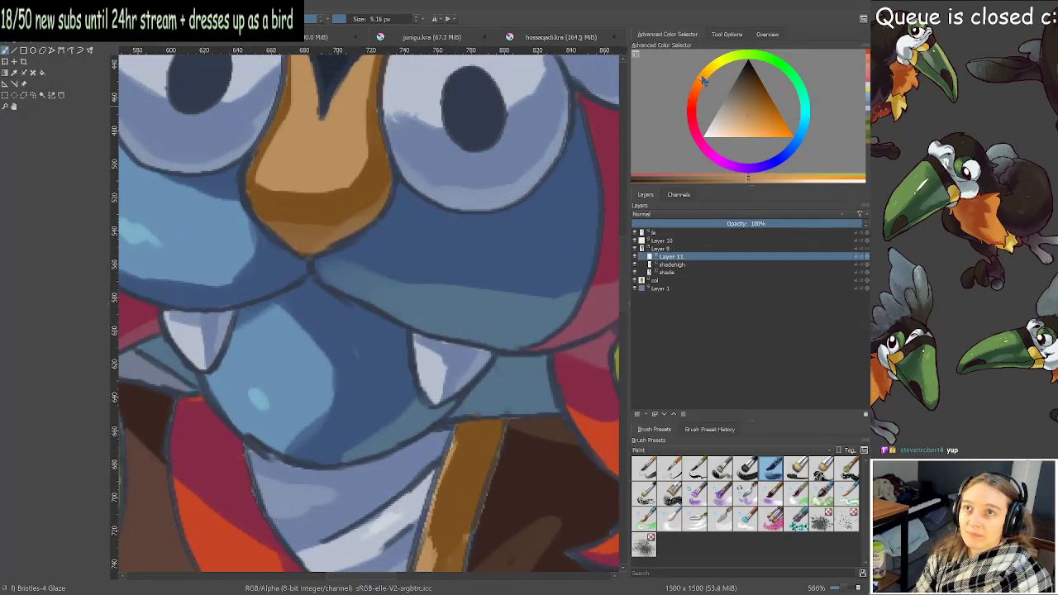
pyautogui.click(757, 128)
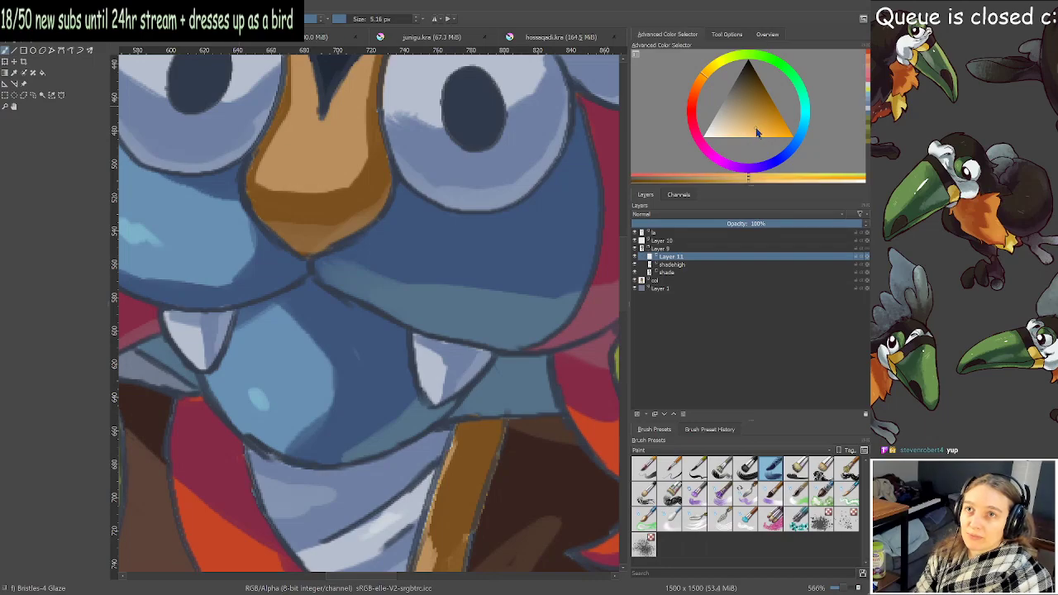
pyautogui.moveTo(363, 215); pyautogui.dragTo(366, 324)
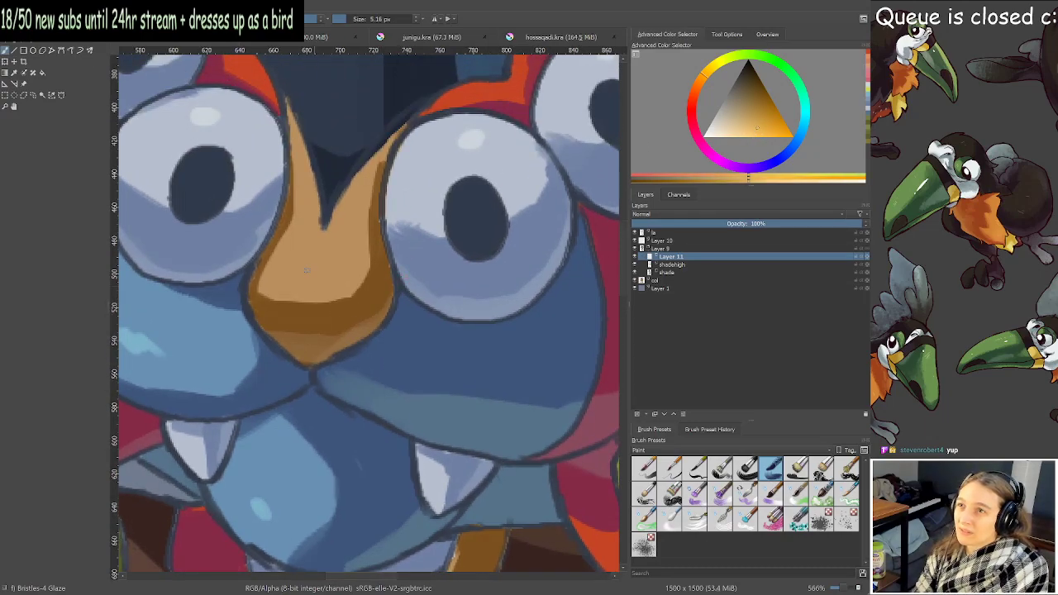
pyautogui.scroll(-2, 306, 269)
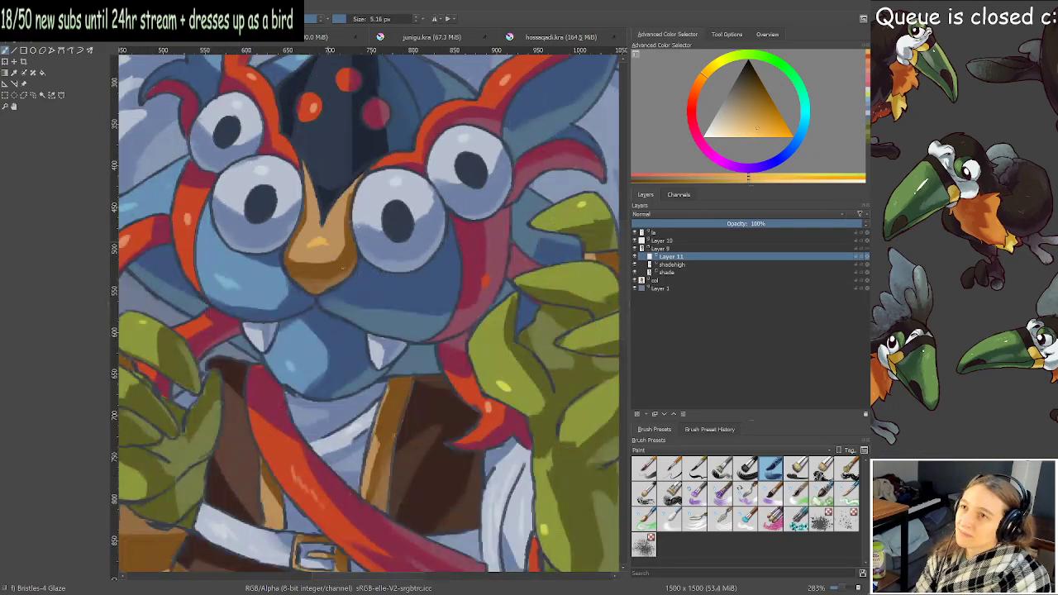
# Paint golden-yellow highlights on the frame and prong of the large boot buckle below the raised hand's side.
pyautogui.scroll(-1, 342, 268)
pyautogui.moveTo(410, 332); pyautogui.dragTo(478, 256)
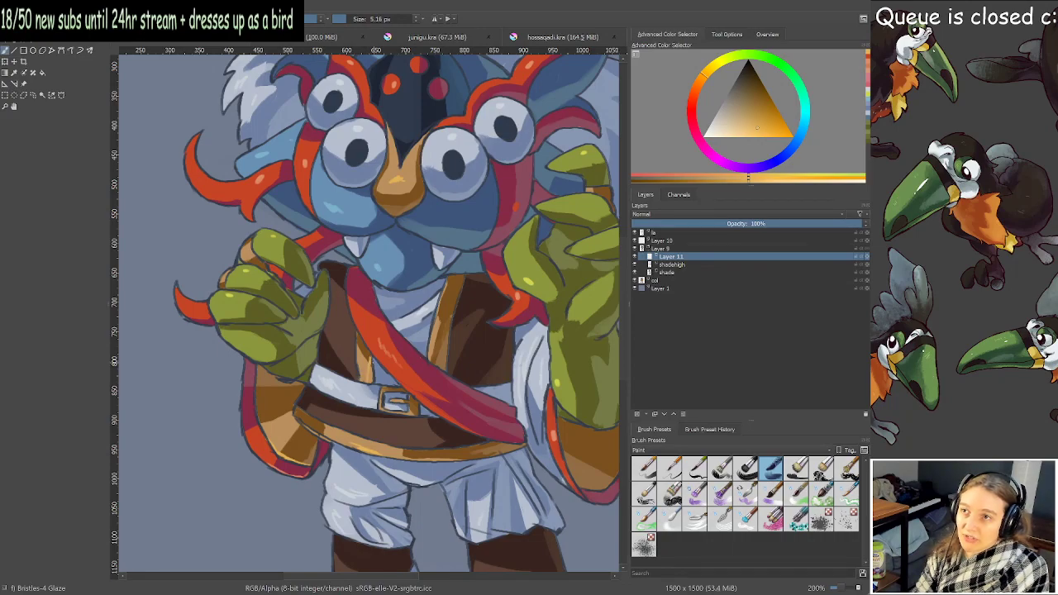
pyautogui.moveTo(599, 546)
pyautogui.mouseDown()
pyautogui.moveTo(499, 446)
pyautogui.moveTo(439, 433)
pyautogui.mouseUp()
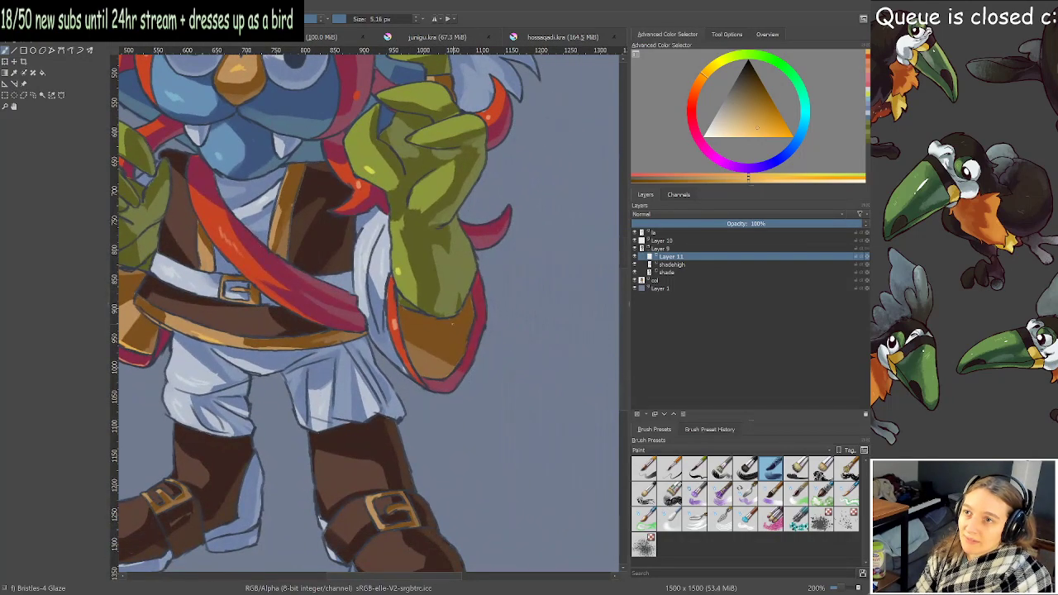
pyautogui.scroll(2, 440, 433)
pyautogui.scroll(1, 406, 378)
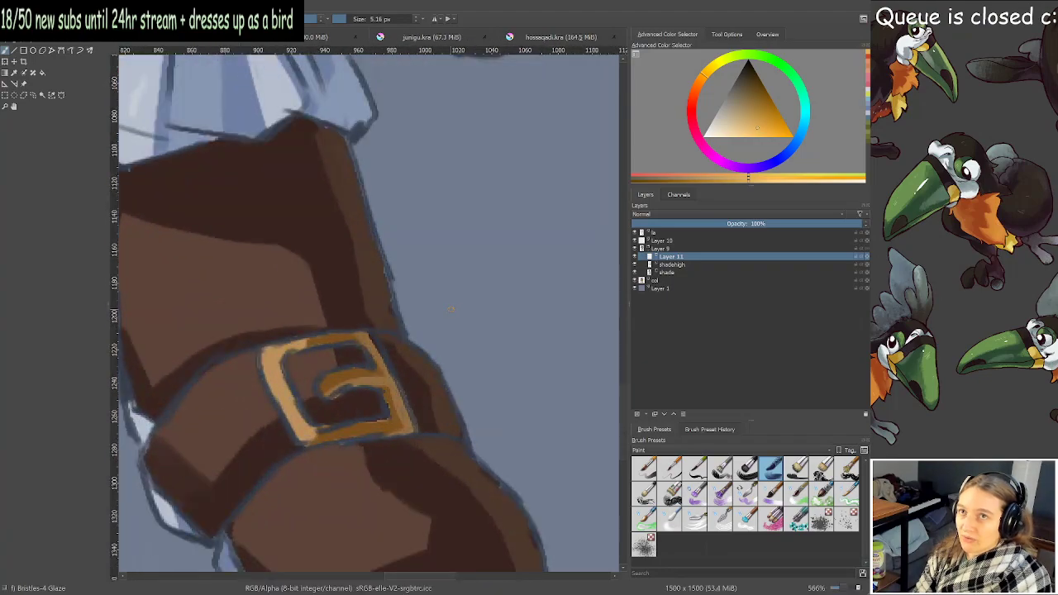
pyautogui.moveTo(276, 387)
pyautogui.mouseDown()
pyautogui.moveTo(264, 351)
pyautogui.moveTo(328, 336)
pyautogui.mouseUp()
pyautogui.hotkey('ctrl', 'z')
pyautogui.moveTo(265, 355)
pyautogui.mouseDown()
pyautogui.moveTo(309, 337)
pyautogui.moveTo(281, 404)
pyautogui.moveTo(359, 370)
pyautogui.mouseUp()
# Paint golden-yellow highlights along the bars and curved end of the other boot's buckle.
pyautogui.moveTo(296, 387); pyautogui.dragTo(642, 365)
pyautogui.moveTo(139, 362); pyautogui.dragTo(420, 413)
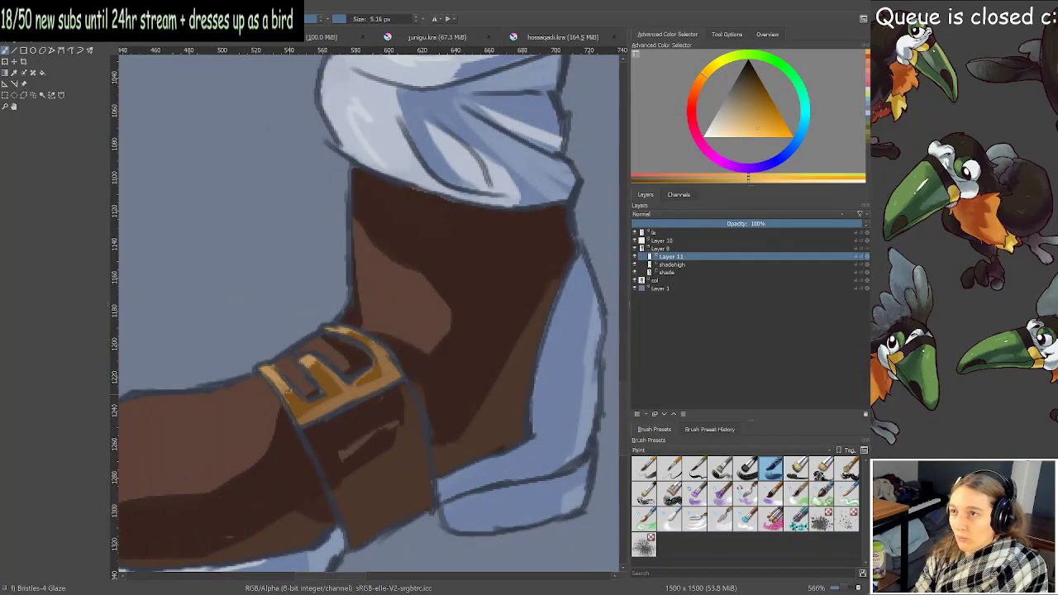
pyautogui.moveTo(271, 373); pyautogui.dragTo(291, 396)
pyautogui.moveTo(306, 361); pyautogui.dragTo(336, 378)
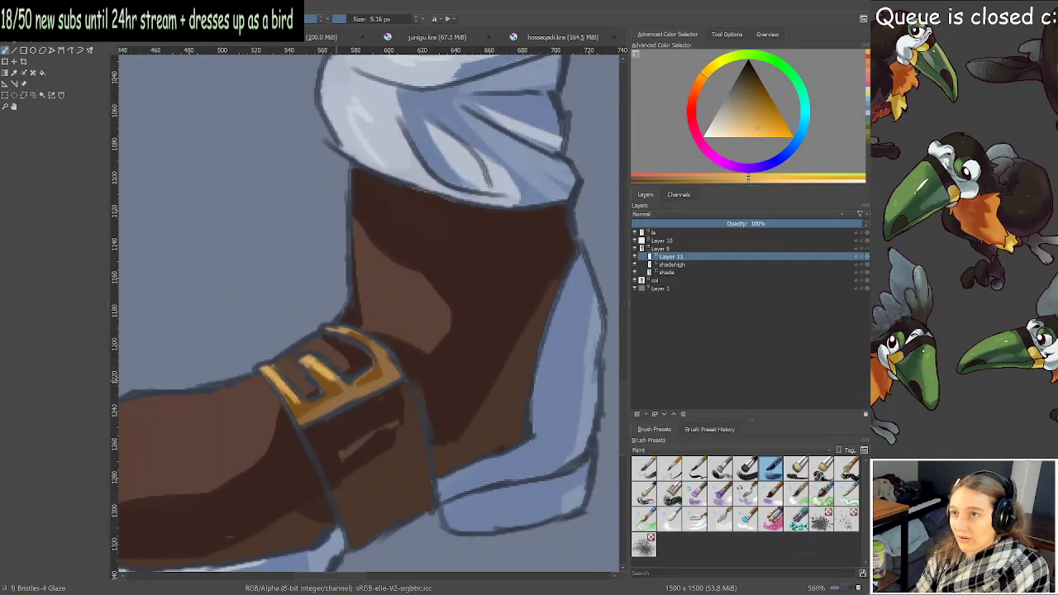
pyautogui.moveTo(342, 331); pyautogui.dragTo(369, 351)
# Add a thin golden-yellow highlight along the lower inner edge of the first boot's buckle frame.
pyautogui.scroll(-3, 409, 326)
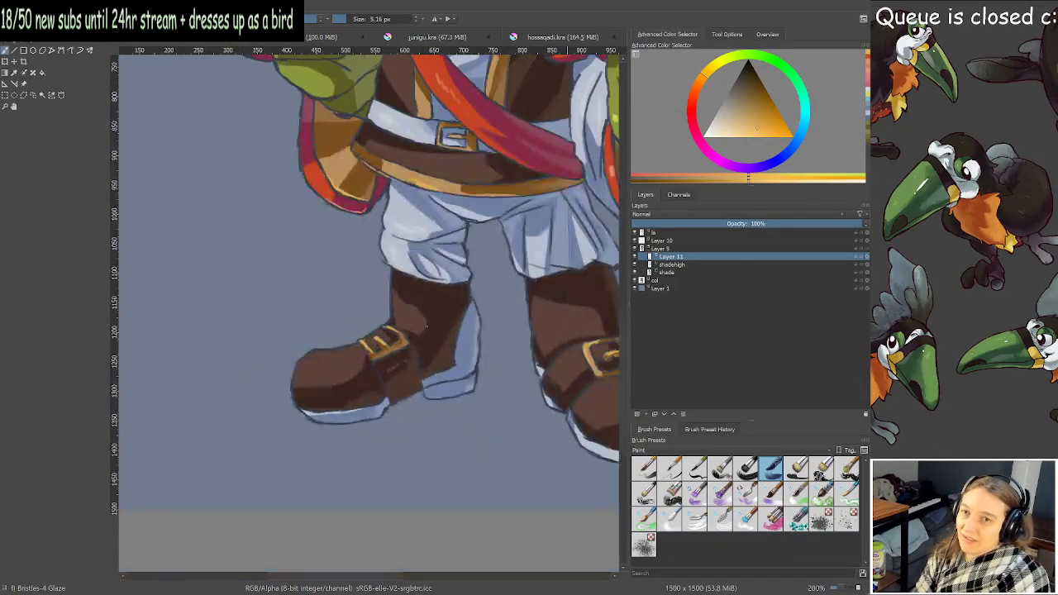
pyautogui.moveTo(600, 365); pyautogui.dragTo(421, 364)
pyautogui.scroll(3, 506, 367)
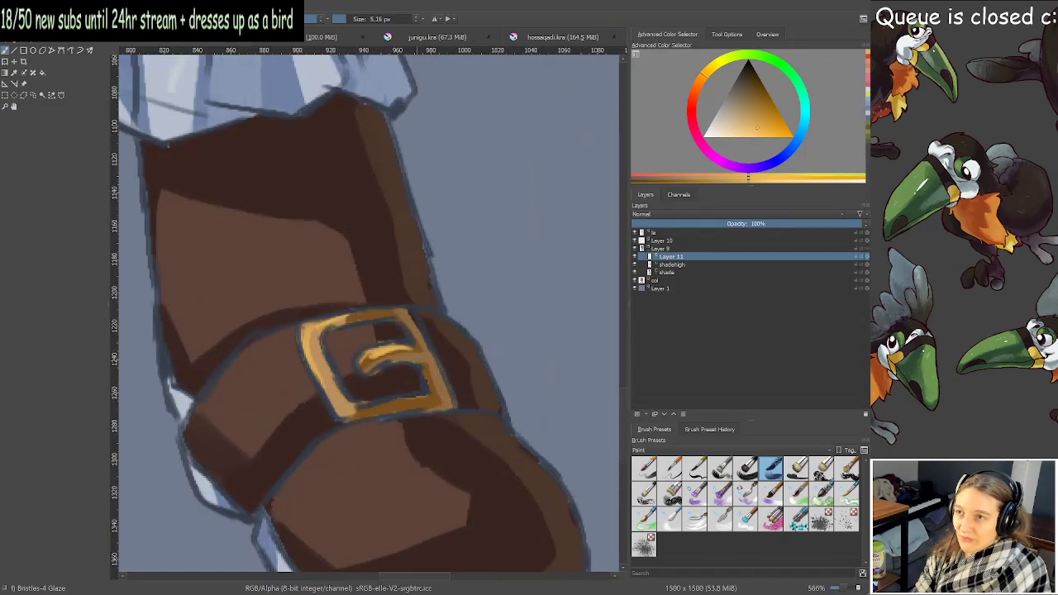
pyautogui.moveTo(347, 413); pyautogui.dragTo(376, 402)
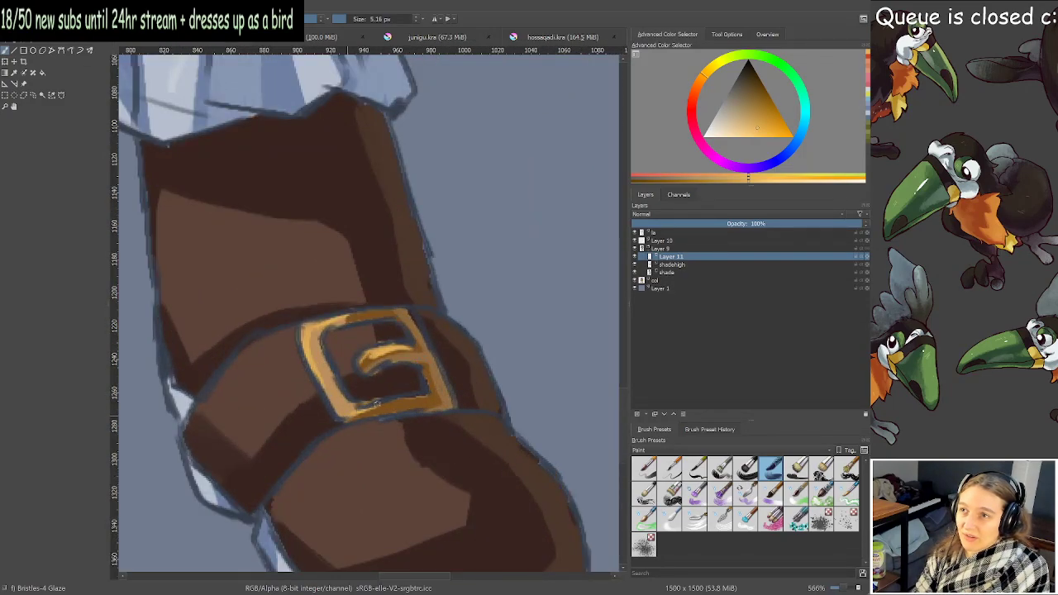
# Paint a thin golden-yellow rim highlight along the lower edge of the brown sleeve lining and tidy its border with the sampled crimson trim colour.
pyautogui.scroll(-5, 388, 397)
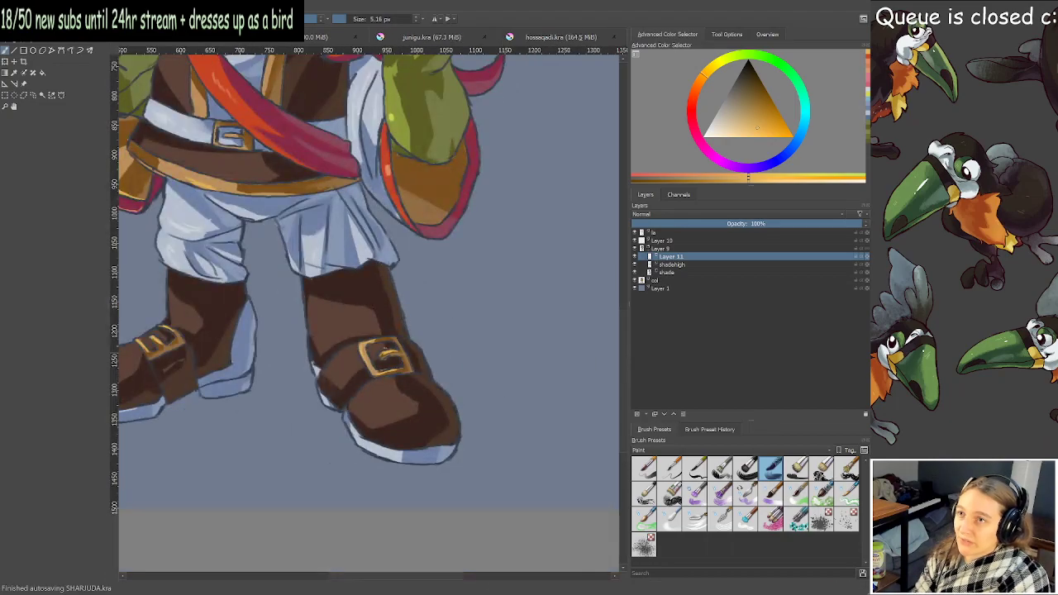
pyautogui.scroll(-3, 402, 328)
pyautogui.scroll(4, 475, 261)
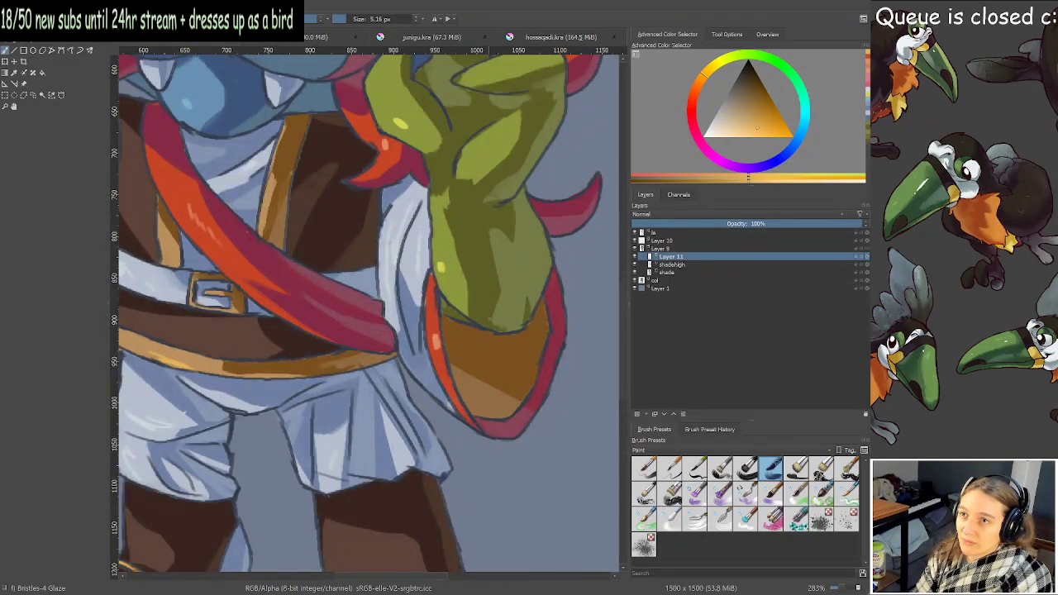
pyautogui.scroll(1, 442, 266)
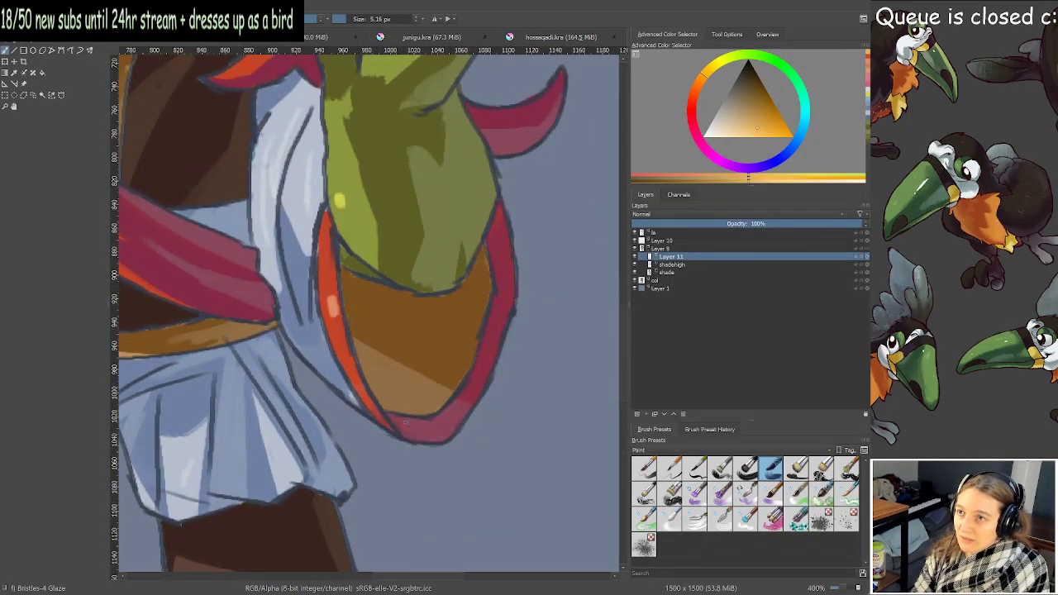
pyautogui.moveTo(387, 410); pyautogui.dragTo(452, 399)
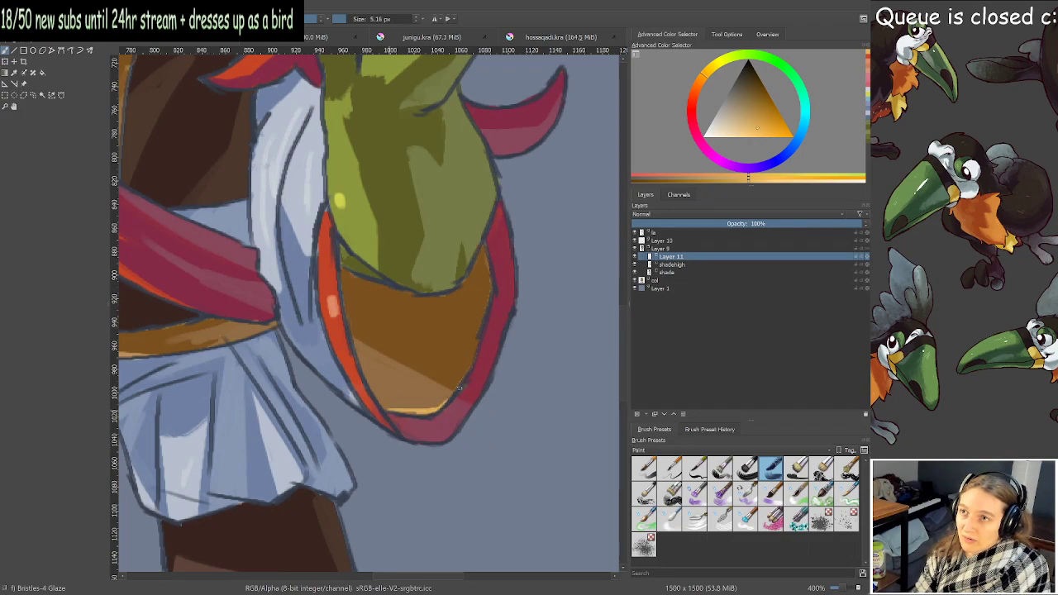
pyautogui.hotkey('ctrl', 'z')
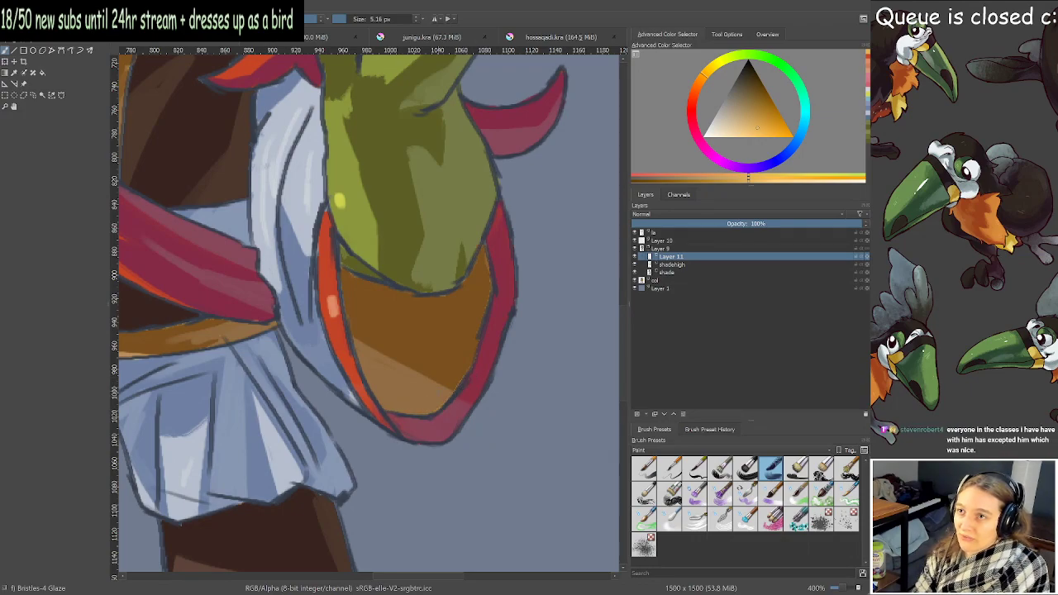
pyautogui.moveTo(382, 411)
pyautogui.mouseDown()
pyautogui.moveTo(434, 411)
pyautogui.moveTo(480, 356)
pyautogui.mouseUp()
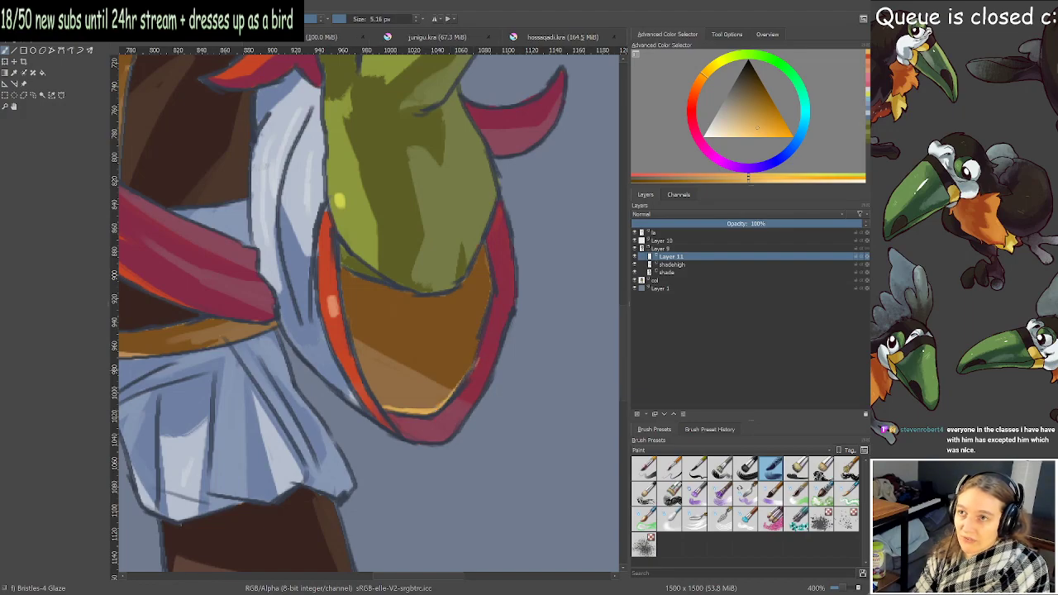
pyautogui.keyDown('ctrl'); pyautogui.click(483, 361); pyautogui.keyUp('ctrl')
pyautogui.moveTo(481, 357); pyautogui.dragTo(478, 366)
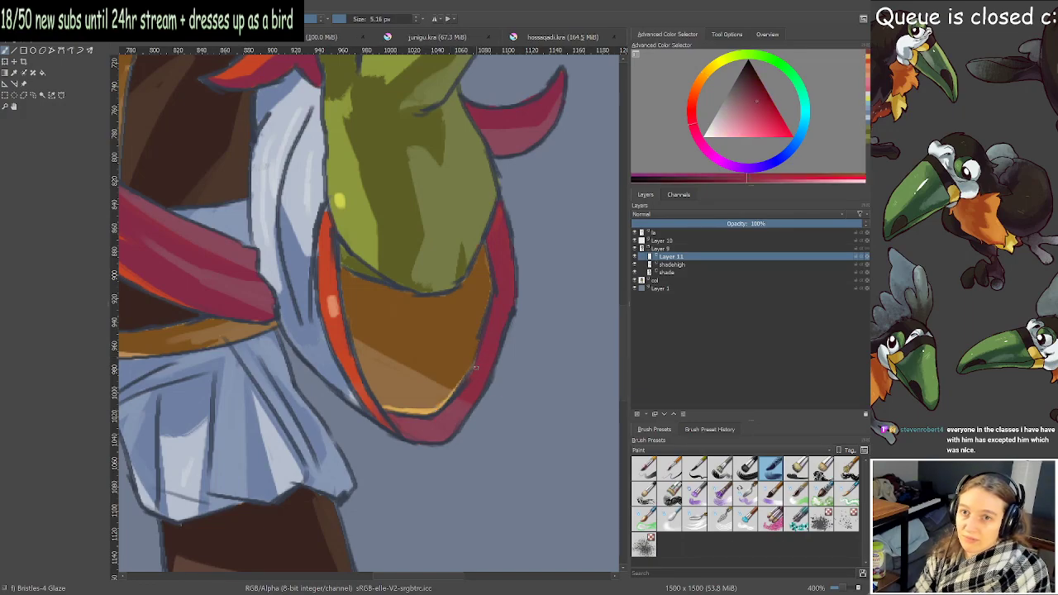
pyautogui.scroll(-2, 447, 333)
pyautogui.moveTo(410, 306); pyautogui.dragTo(412, 344)
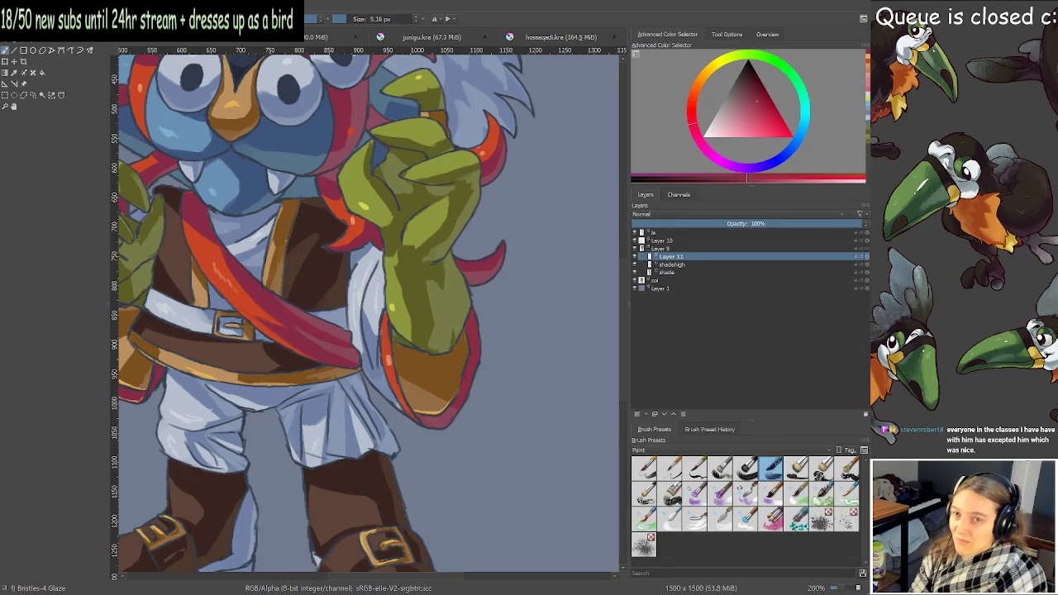
pyautogui.scroll(-2, 393, 335)
pyautogui.moveTo(355, 297); pyautogui.dragTo(457, 362)
pyautogui.scroll(2, 398, 327)
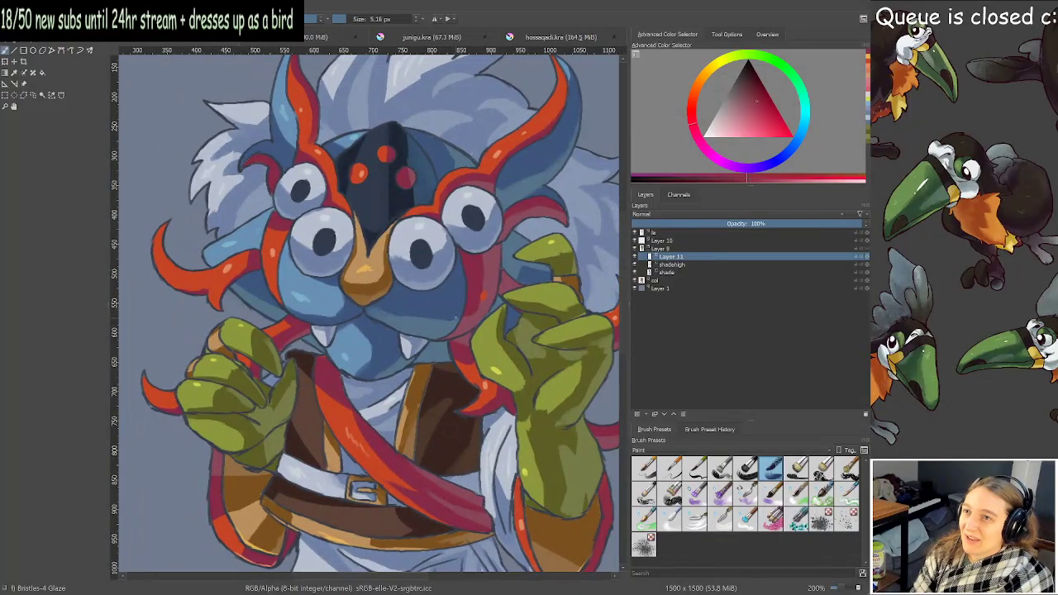
pyautogui.scroll(5, 444, 304)
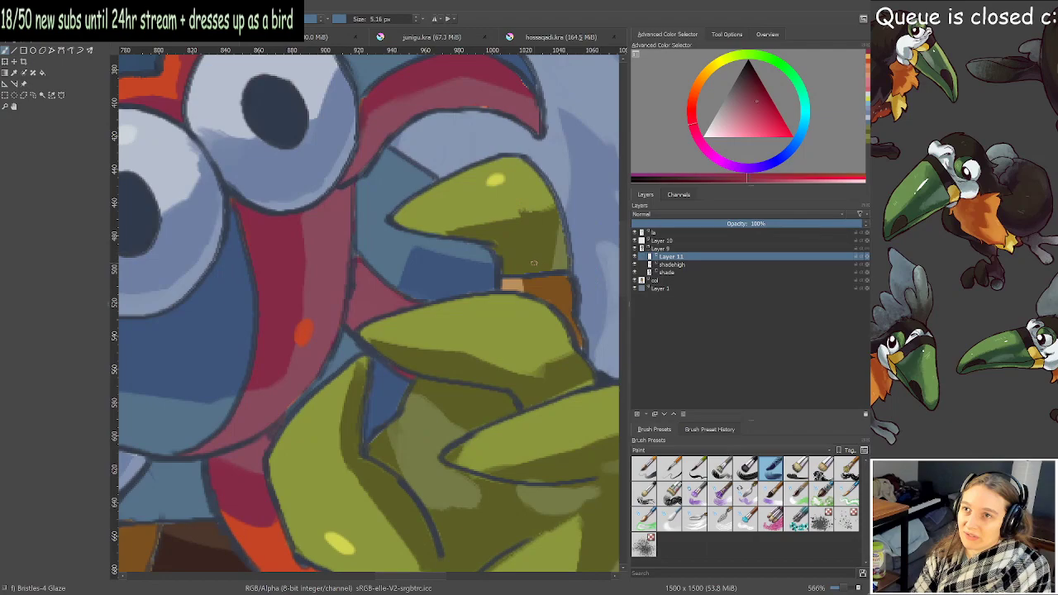
pyautogui.moveTo(553, 277); pyautogui.dragTo(570, 306)
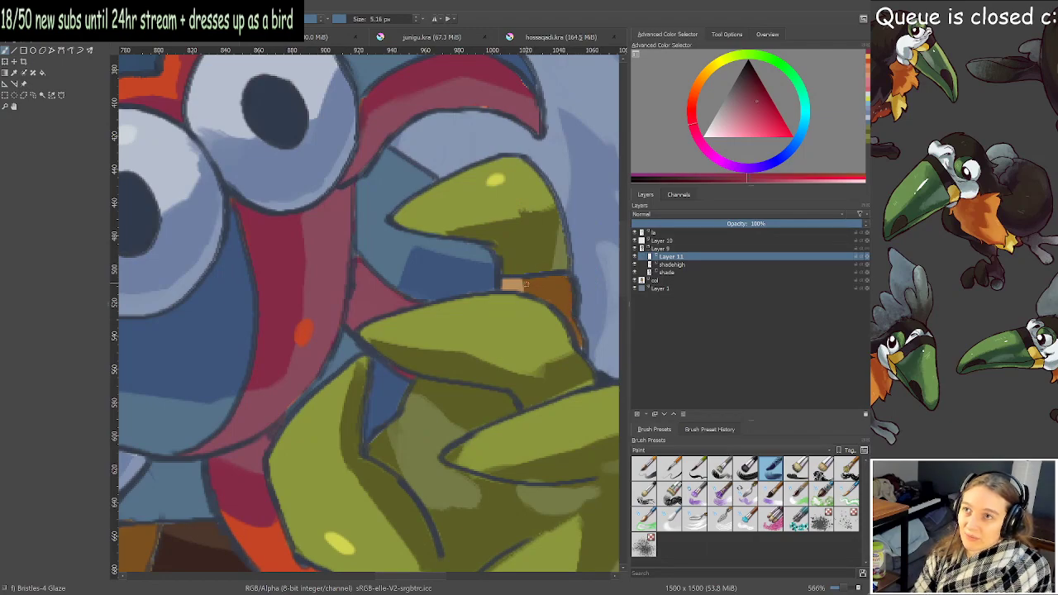
# Add a golden-yellow highlight, sampled from the nose highlight, to the brown band at the base of the raised hand's uppermost finger.
pyautogui.scroll(-2, 520, 288)
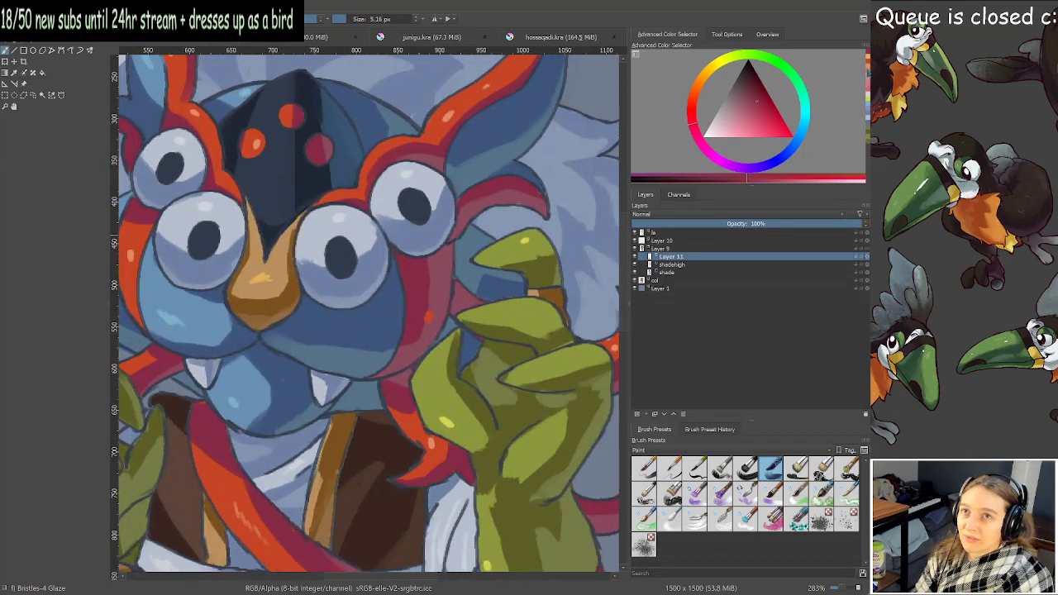
pyautogui.keyDown('ctrl'); pyautogui.click(261, 280); pyautogui.keyUp('ctrl')
pyautogui.moveTo(533, 262); pyautogui.dragTo(426, 268)
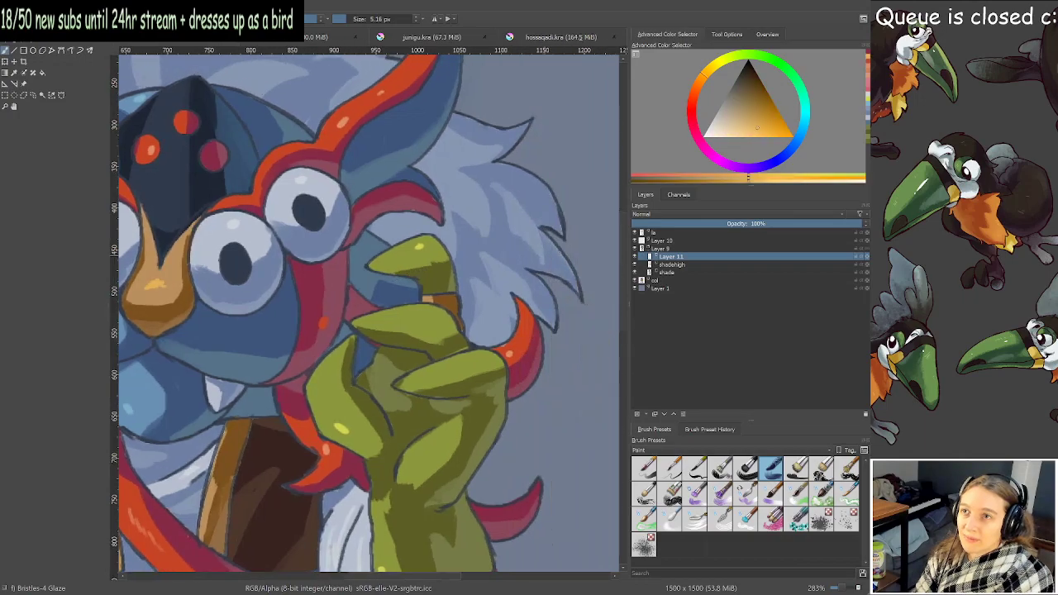
pyautogui.scroll(2, 560, 250)
pyautogui.moveTo(340, 342); pyautogui.dragTo(364, 418)
# Paint a golden-yellow rim highlight along the shaded side edge of the nose.
pyautogui.scroll(-1, 371, 343)
pyautogui.scroll(-2, 351, 374)
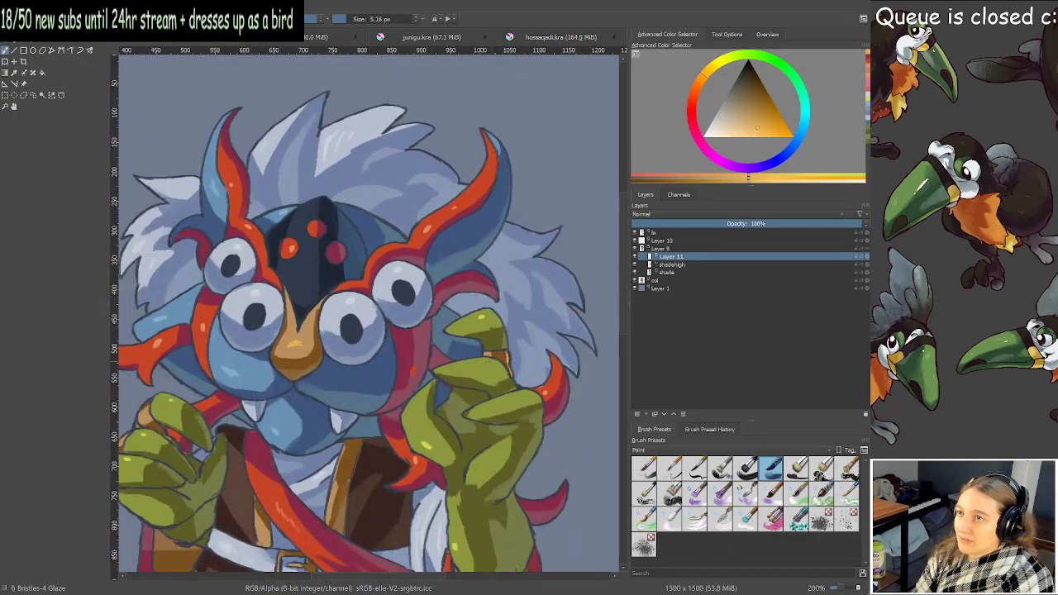
pyautogui.scroll(3, 351, 374)
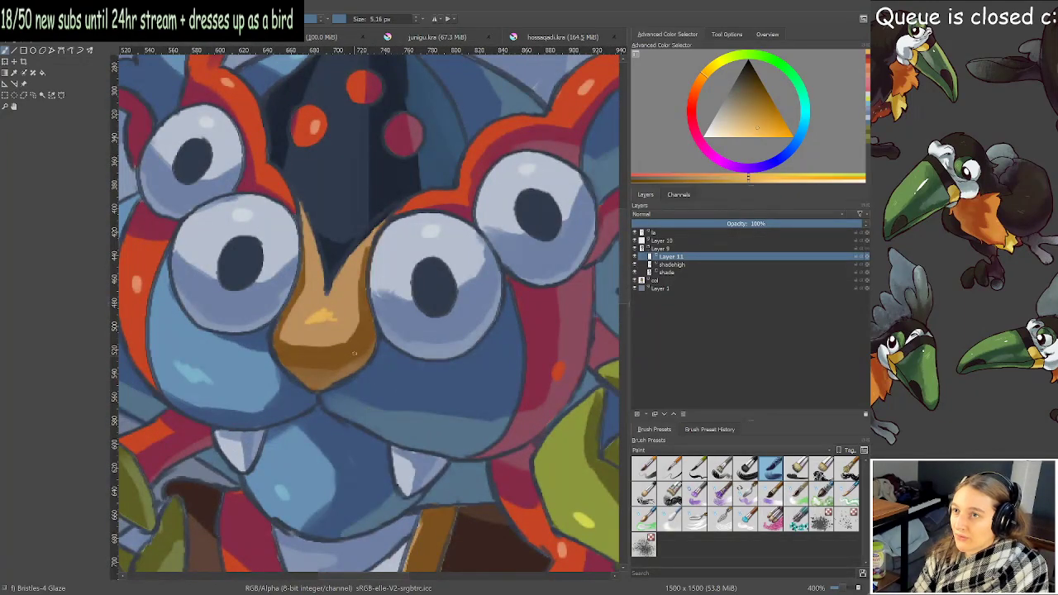
pyautogui.moveTo(361, 364); pyautogui.dragTo(373, 325)
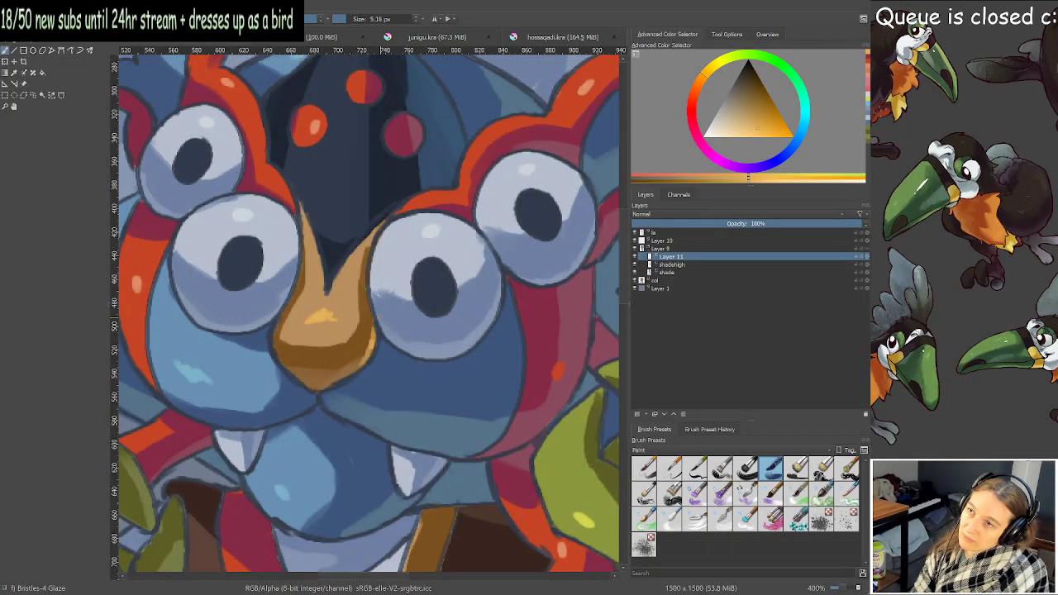
# Dab a golden-yellow highlight on the brown band at the base of the lower hand's uppermost finger.
pyautogui.scroll(-4, 373, 320)
pyautogui.scroll(2, 361, 359)
pyautogui.moveTo(369, 390); pyautogui.dragTo(435, 376)
pyautogui.scroll(3, 329, 326)
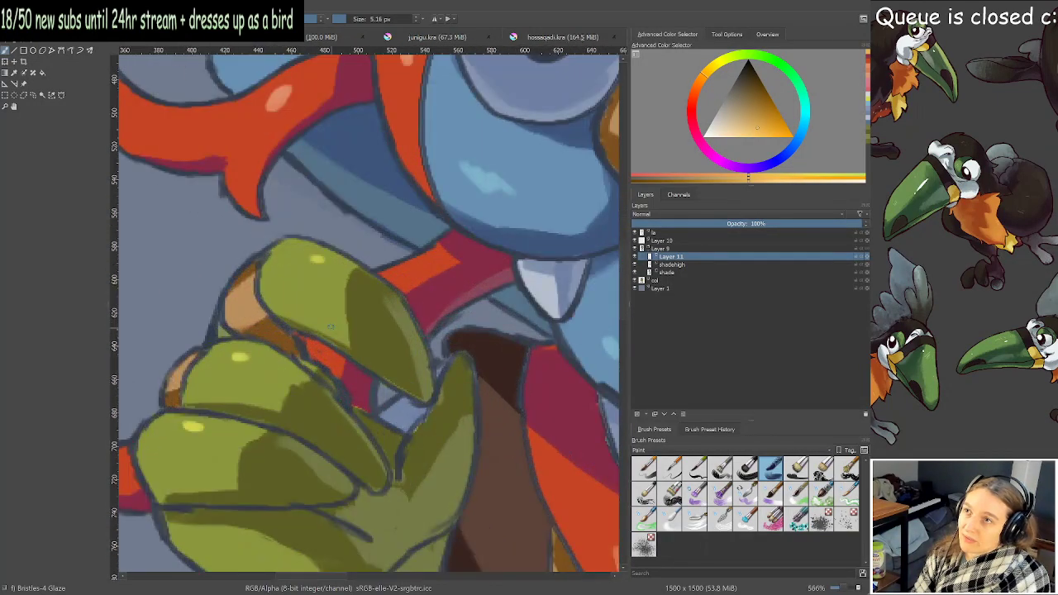
pyautogui.scroll(-2, 256, 289)
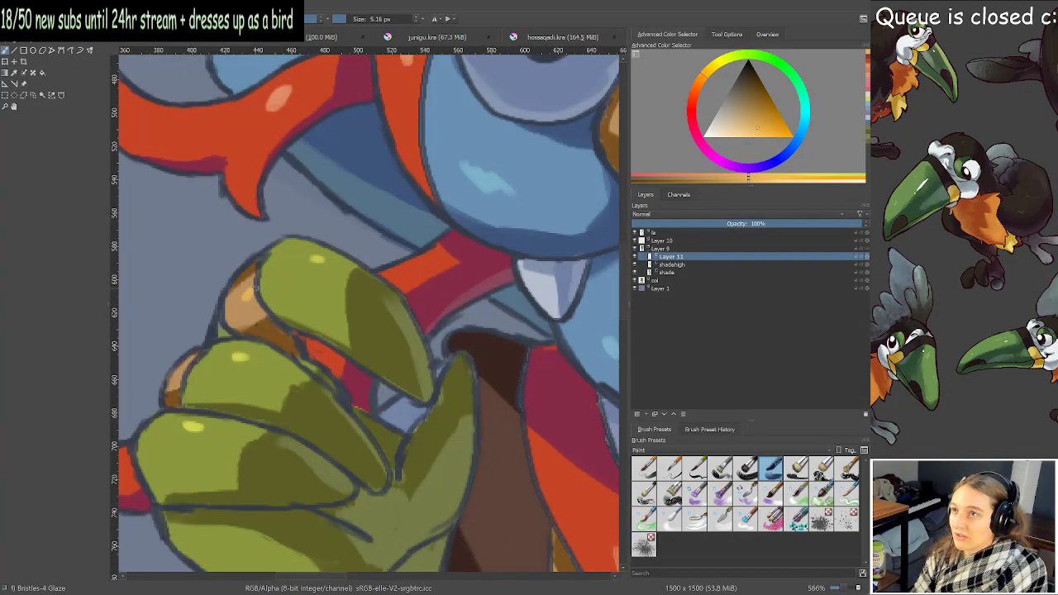
pyautogui.scroll(-3, 256, 289)
pyautogui.moveTo(436, 397); pyautogui.dragTo(362, 376)
pyautogui.scroll(2, 368, 165)
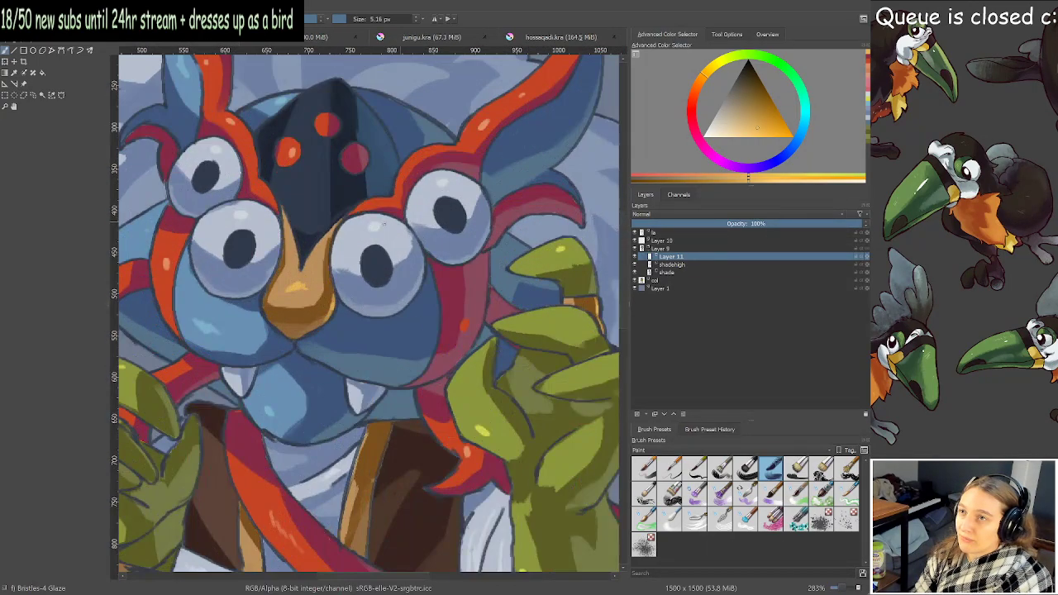
pyautogui.scroll(-2, 361, 285)
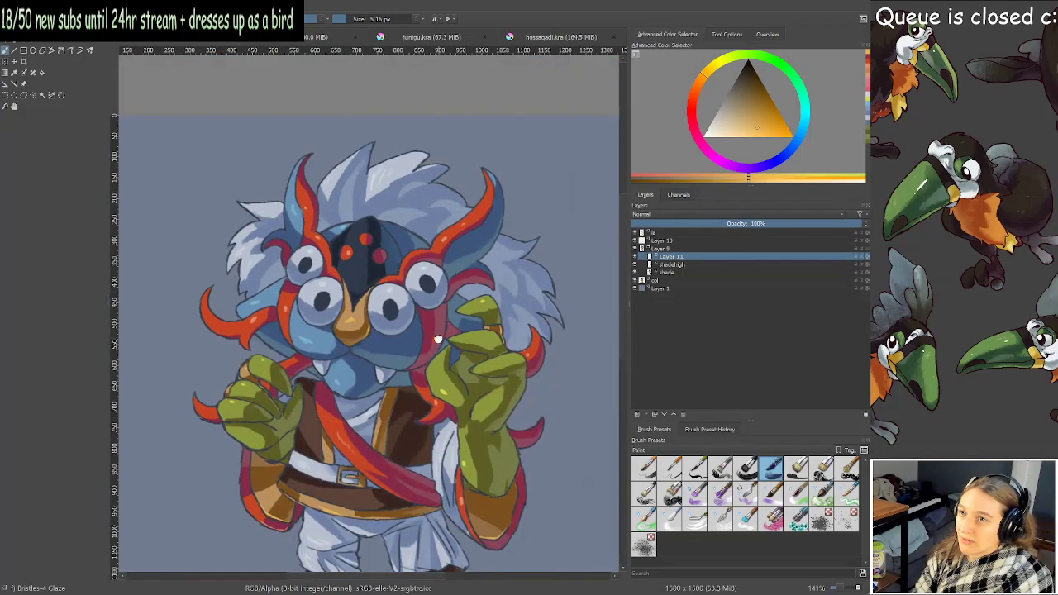
pyautogui.scroll(-1, 465, 314)
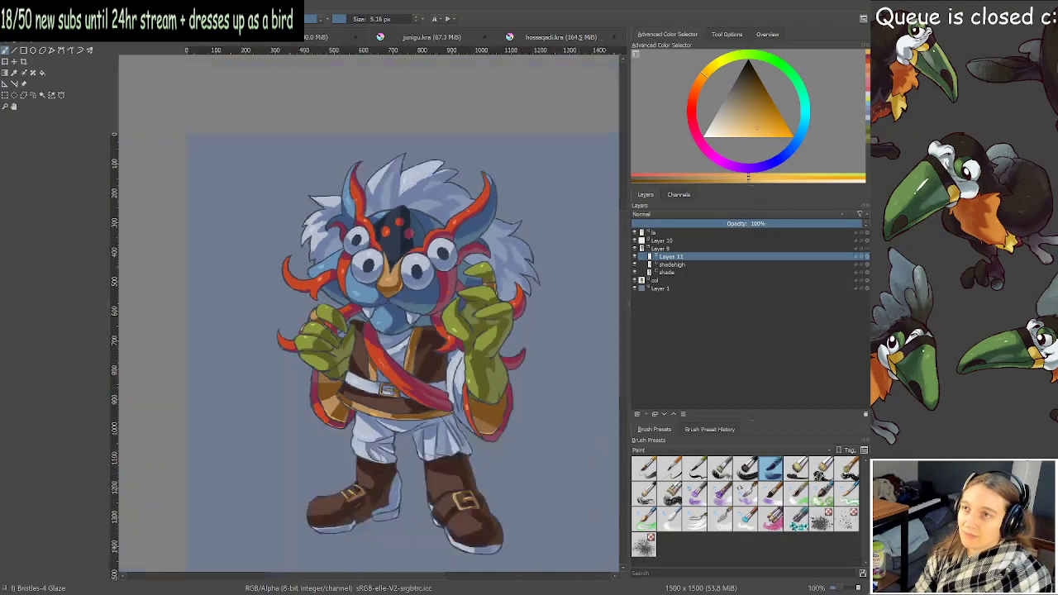
# Mix a muted light orange-brown and hatch a highlight onto the brown vest panel beside the lower hand with a 3.71 px brush.
pyautogui.moveTo(439, 354); pyautogui.dragTo(477, 315)
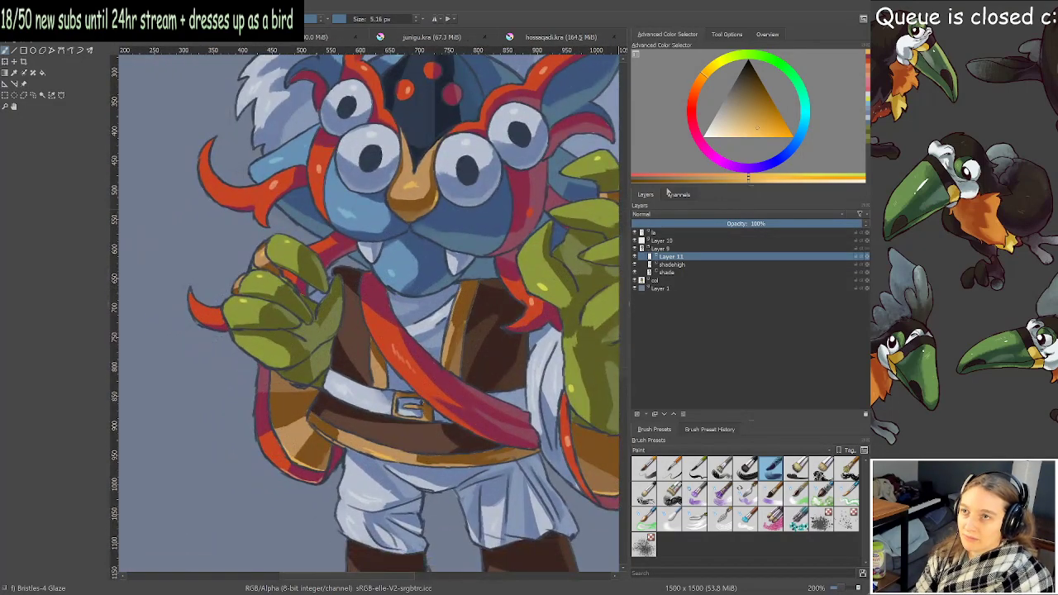
pyautogui.keyDown('ctrl'); pyautogui.click(343, 335); pyautogui.keyUp('ctrl')
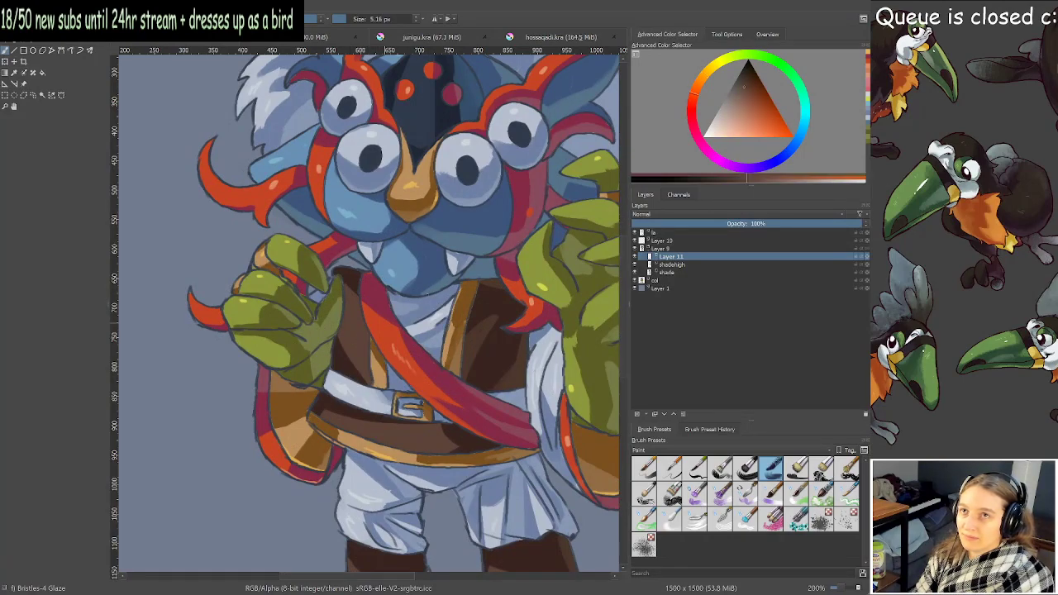
pyautogui.click(743, 94)
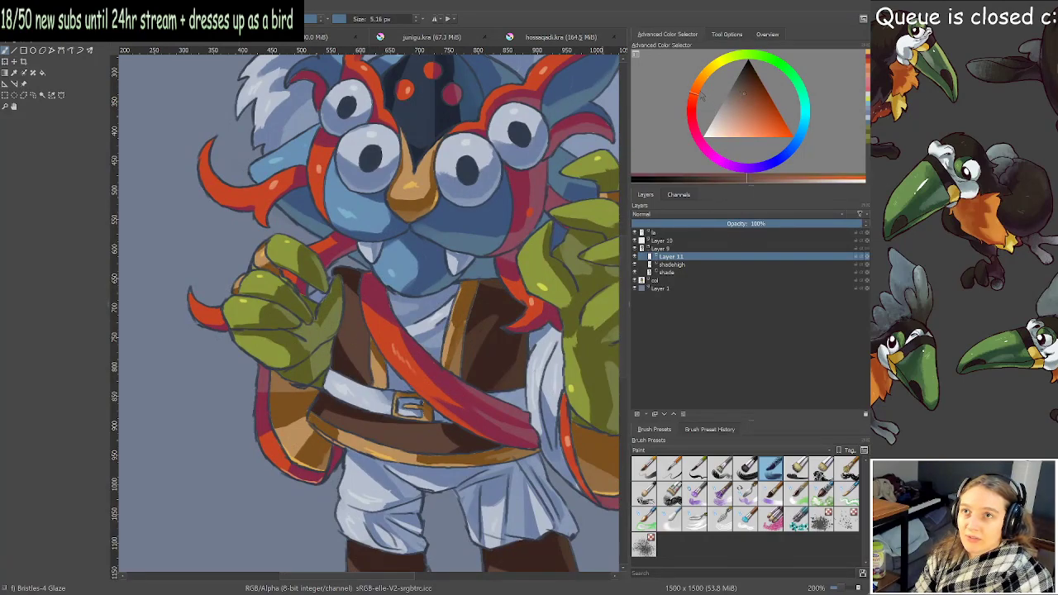
pyautogui.click(699, 87)
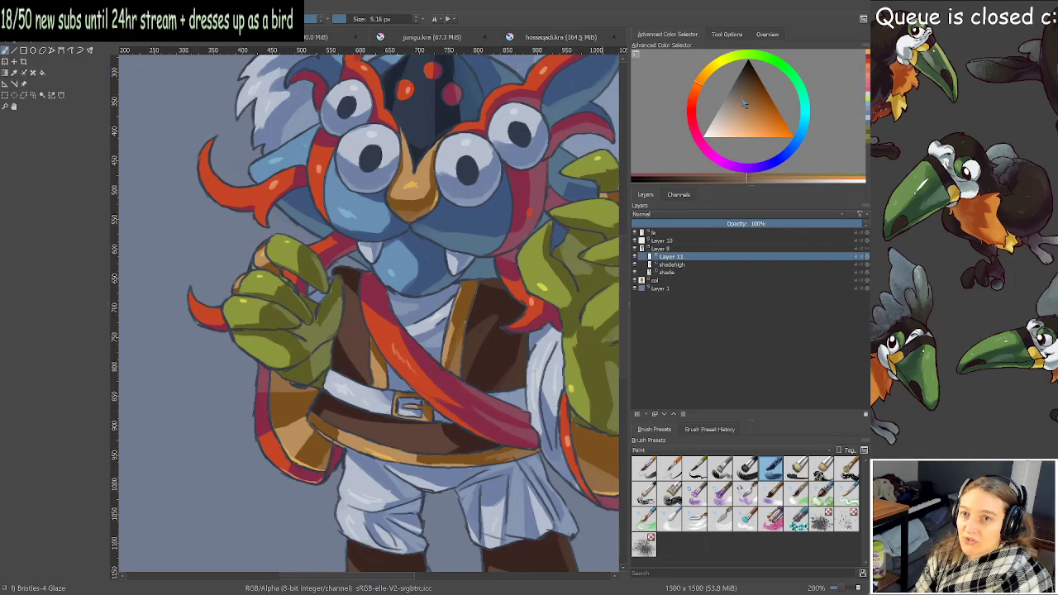
pyautogui.scroll(2, 407, 334)
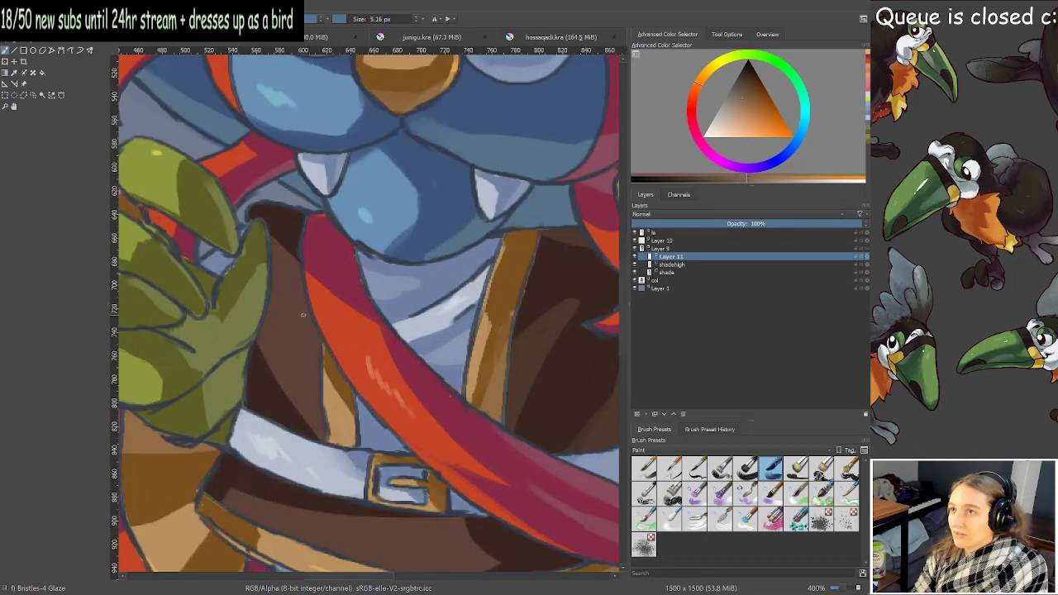
pyautogui.moveTo(274, 297)
pyautogui.mouseDown()
pyautogui.moveTo(281, 339)
pyautogui.moveTo(299, 374)
pyautogui.moveTo(311, 370)
pyautogui.mouseUp()
pyautogui.scroll(-3, 317, 372)
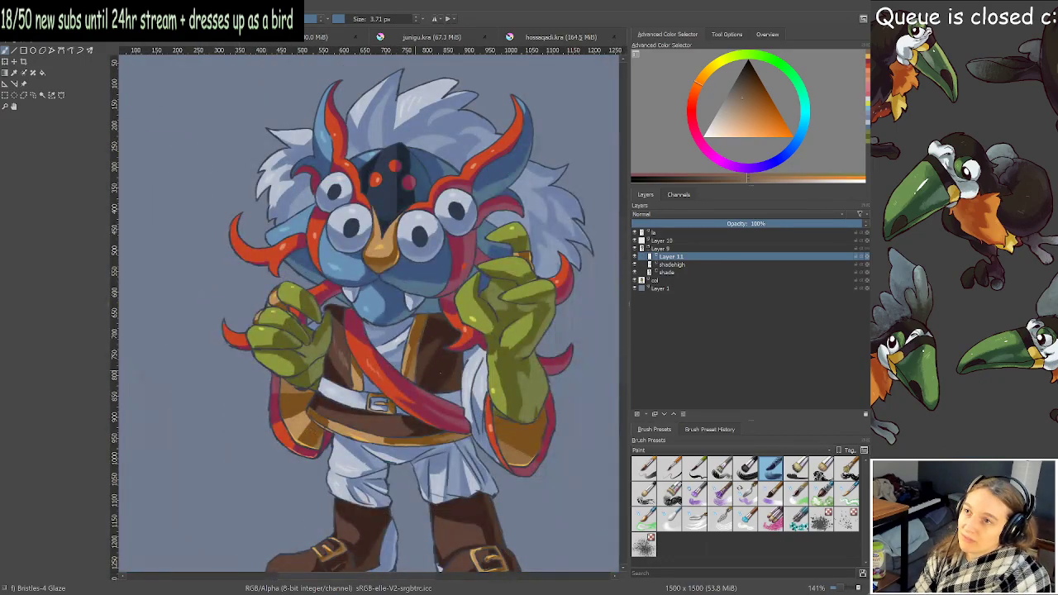
# Hatch light brown highlights onto the opposite vest panel and the vest's brown lower band, enlarging the brush to 8.20 px.
pyautogui.scroll(2, 397, 366)
pyautogui.moveTo(378, 324)
pyautogui.mouseDown()
pyautogui.moveTo(381, 340)
pyautogui.moveTo(433, 294)
pyautogui.mouseUp()
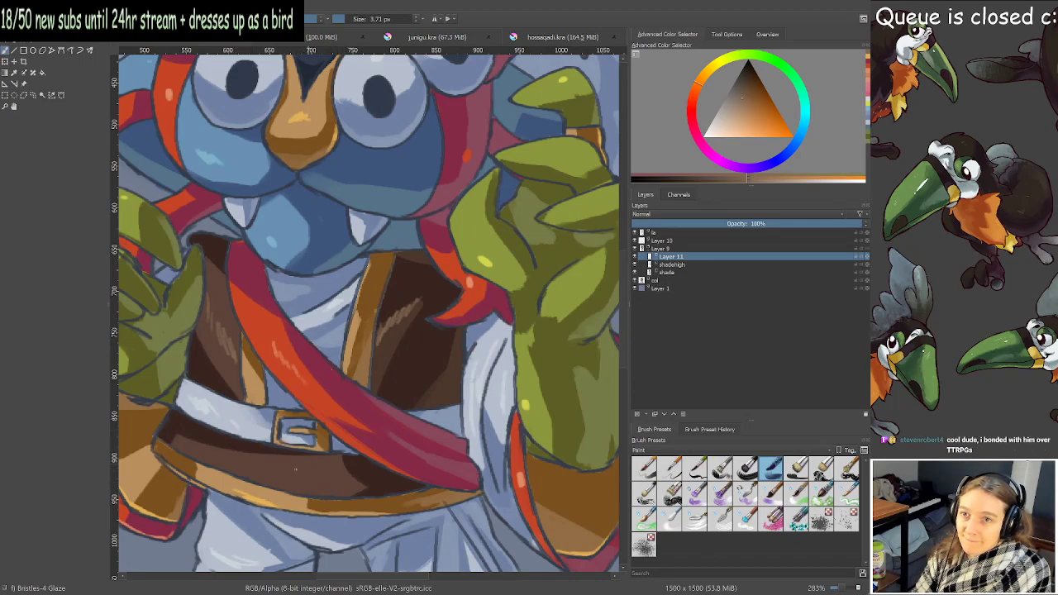
pyautogui.moveTo(262, 484)
pyautogui.mouseDown()
pyautogui.moveTo(292, 488)
pyautogui.moveTo(307, 461)
pyautogui.mouseUp()
pyautogui.moveTo(349, 425); pyautogui.dragTo(458, 352)
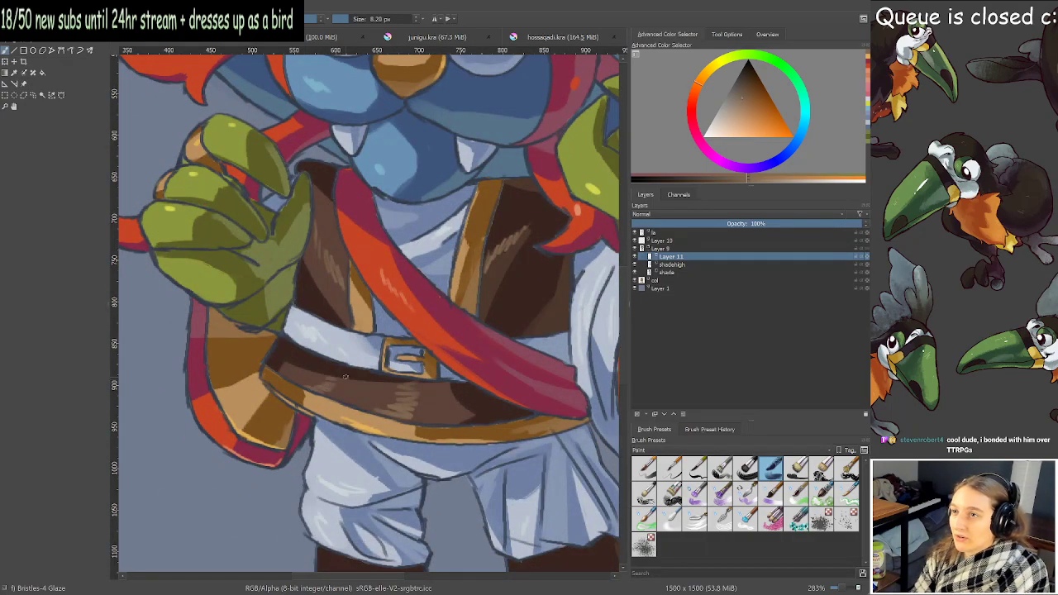
# Paint light brown hatched highlights on the front-facing boot's shaft, strap and toe.
pyautogui.scroll(-1, 349, 379)
pyautogui.scroll(-2, 352, 381)
pyautogui.scroll(4, 534, 315)
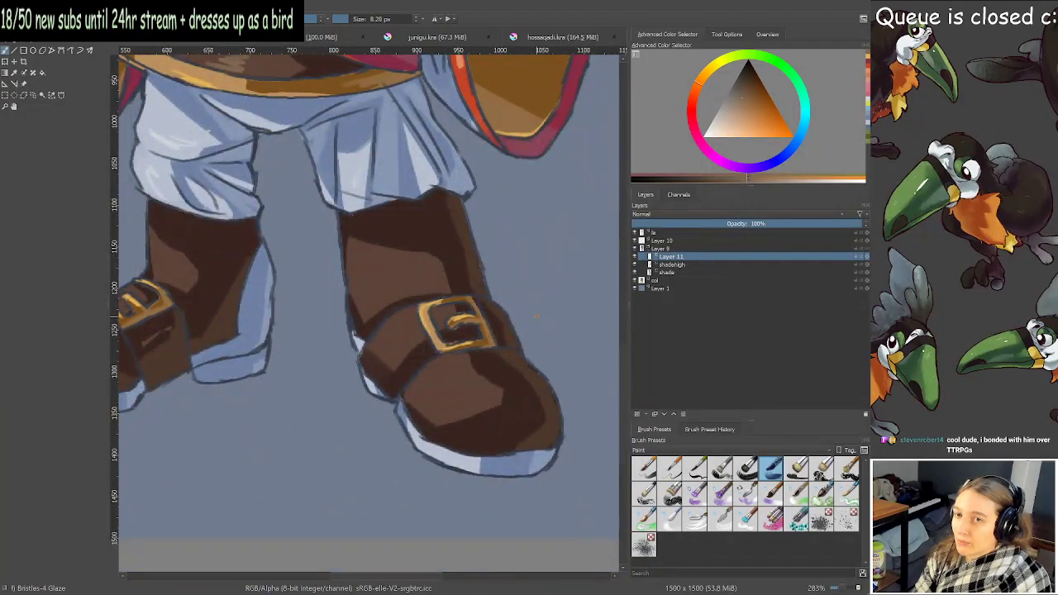
pyautogui.moveTo(373, 254)
pyautogui.mouseDown()
pyautogui.moveTo(390, 345)
pyautogui.moveTo(402, 337)
pyautogui.moveTo(436, 414)
pyautogui.moveTo(461, 383)
pyautogui.mouseUp()
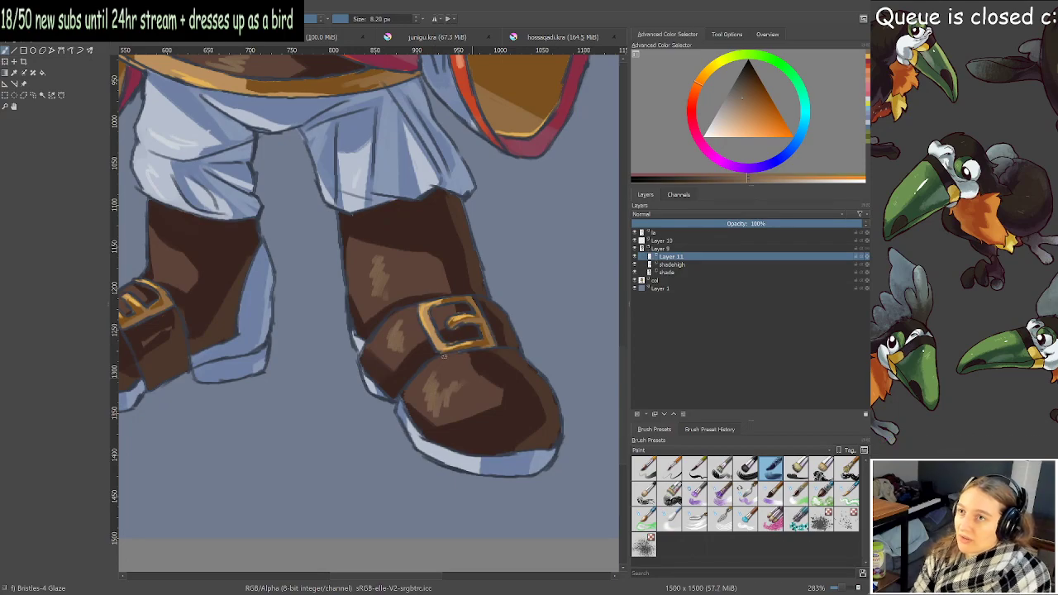
# Paint light brown highlights on the sideways boot's toe cap and shaft.
pyautogui.moveTo(271, 318); pyautogui.dragTo(442, 354)
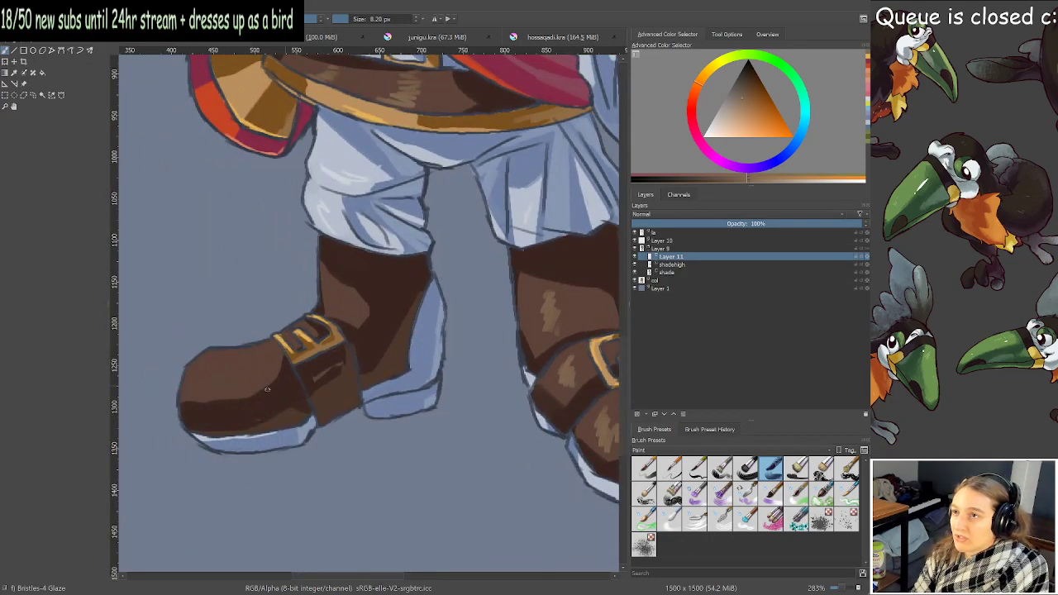
pyautogui.moveTo(205, 361)
pyautogui.mouseDown()
pyautogui.moveTo(243, 355)
pyautogui.moveTo(248, 378)
pyautogui.mouseUp()
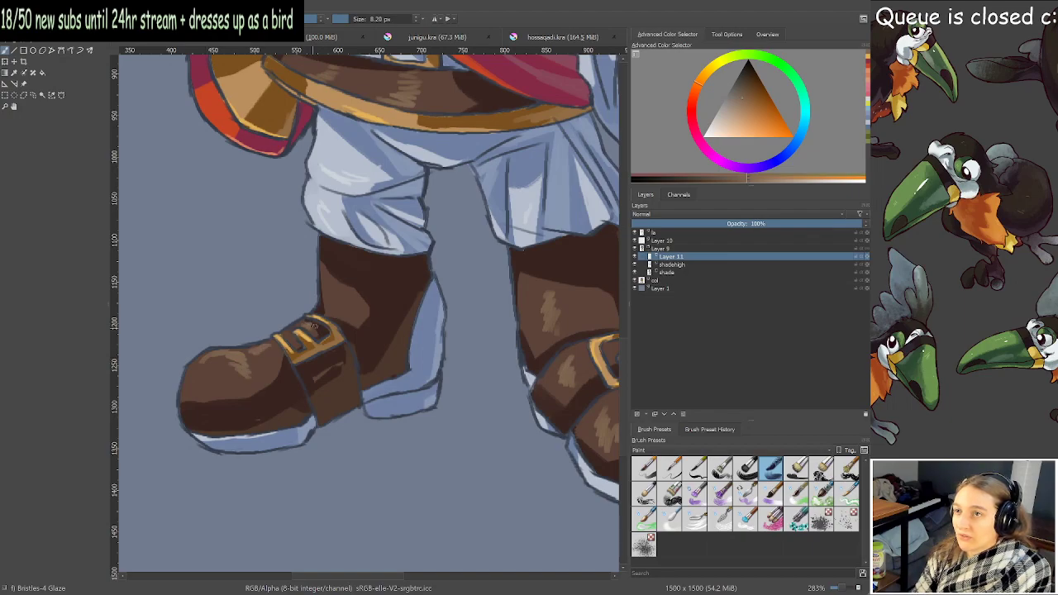
pyautogui.moveTo(334, 308)
pyautogui.mouseDown()
pyautogui.moveTo(331, 288)
pyautogui.moveTo(344, 306)
pyautogui.mouseUp()
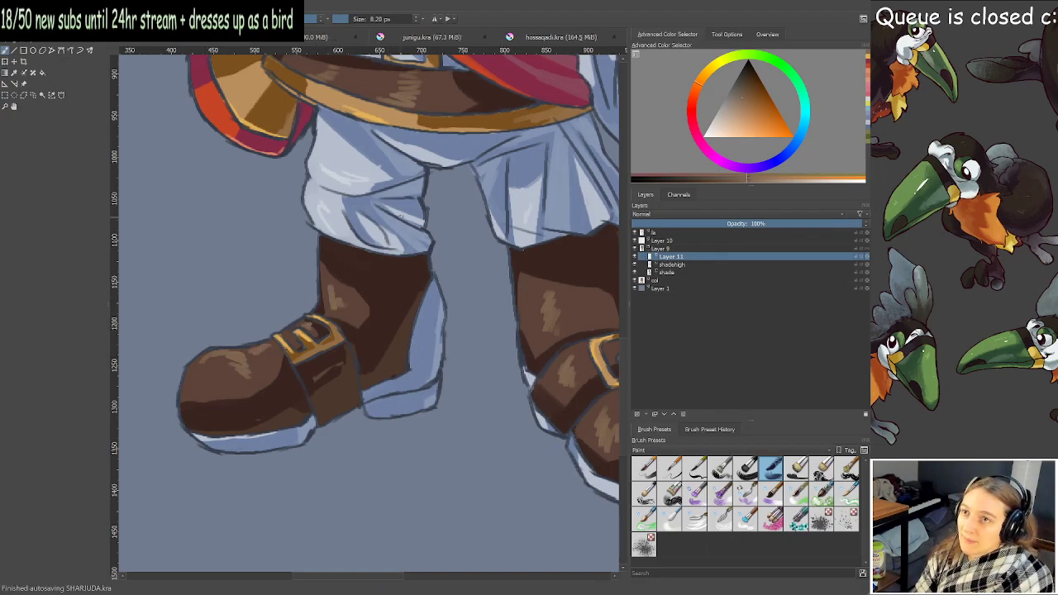
# Inspect the whole figure by repeatedly flipping the canvas view between mirrored and normal.
pyautogui.scroll(-5, 380, 228)
pyautogui.scroll(3, 380, 228)
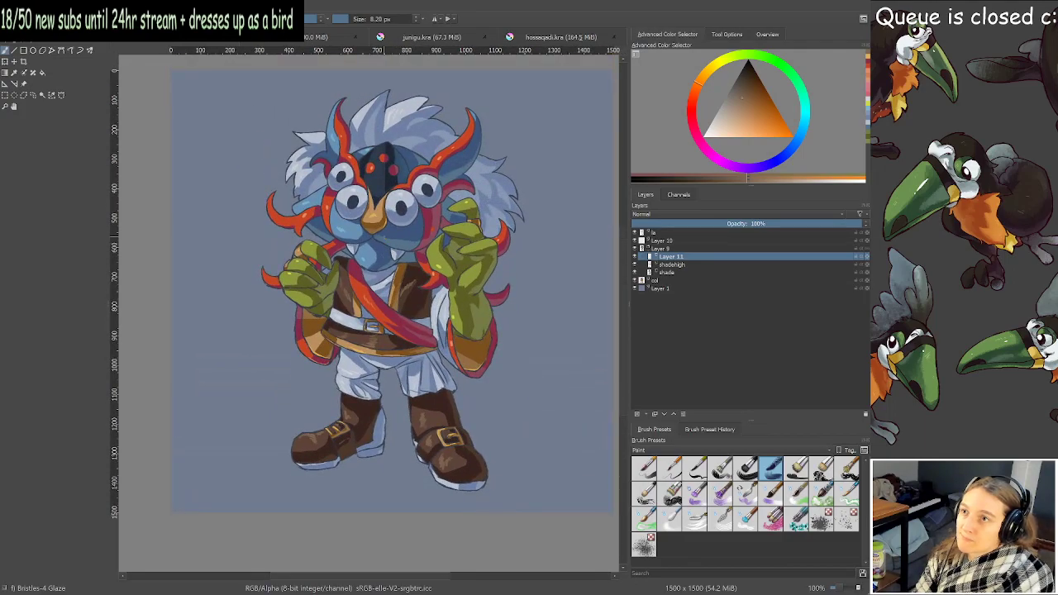
pyautogui.scroll(-2, 369, 214)
pyautogui.moveTo(369, 213); pyautogui.dragTo(367, 230)
pyautogui.press('m')
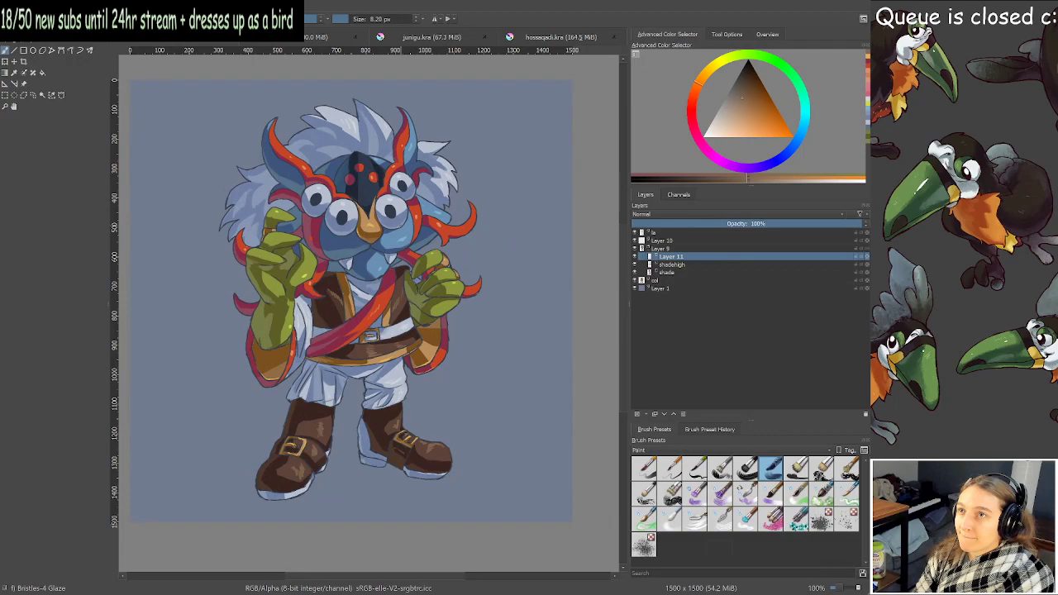
pyautogui.press('m')
pyautogui.press('m')
pyautogui.press('m')
pyautogui.press('m')
pyautogui.press('m')
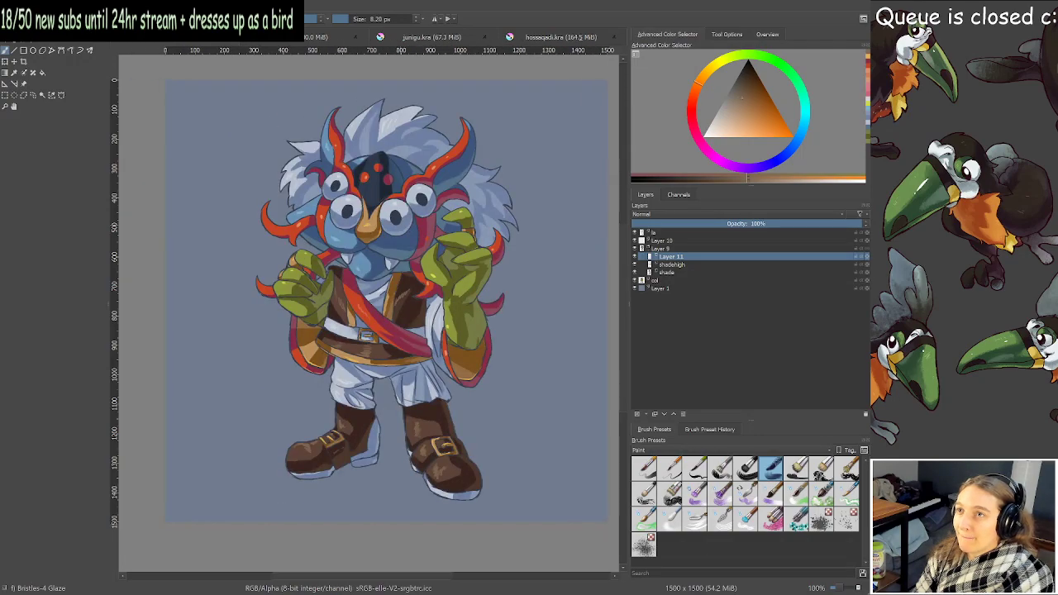
pyautogui.press('m')
pyautogui.press('m')
pyautogui.press('m')
pyautogui.press('m')
pyautogui.press('m')
pyautogui.press('m')
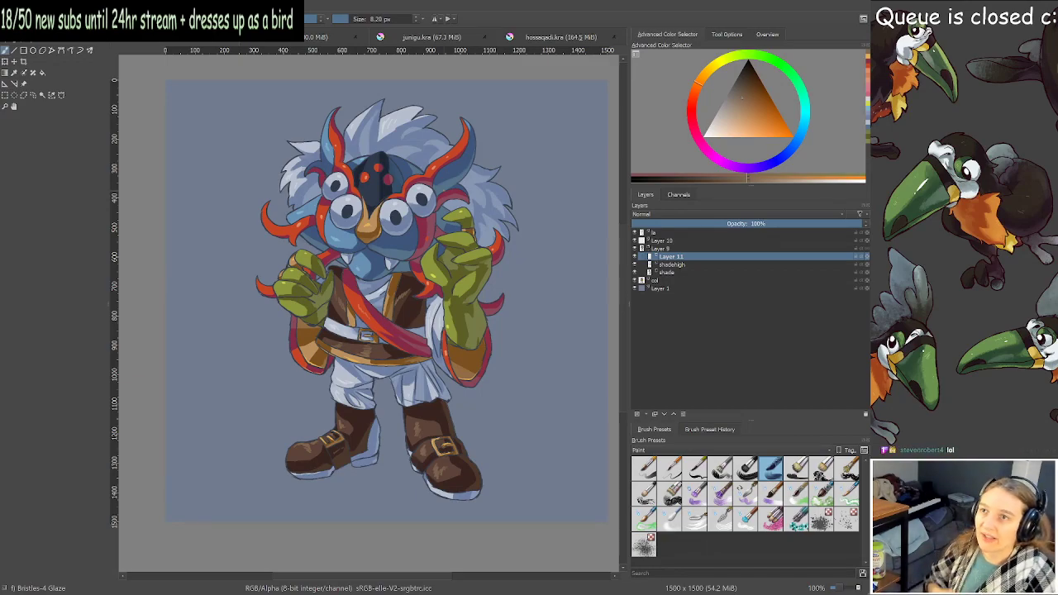
# Sample the light blue from the head and paint a rim highlight along the curved edge of the blue dome beside the dark crest.
pyautogui.scroll(2, 321, 134)
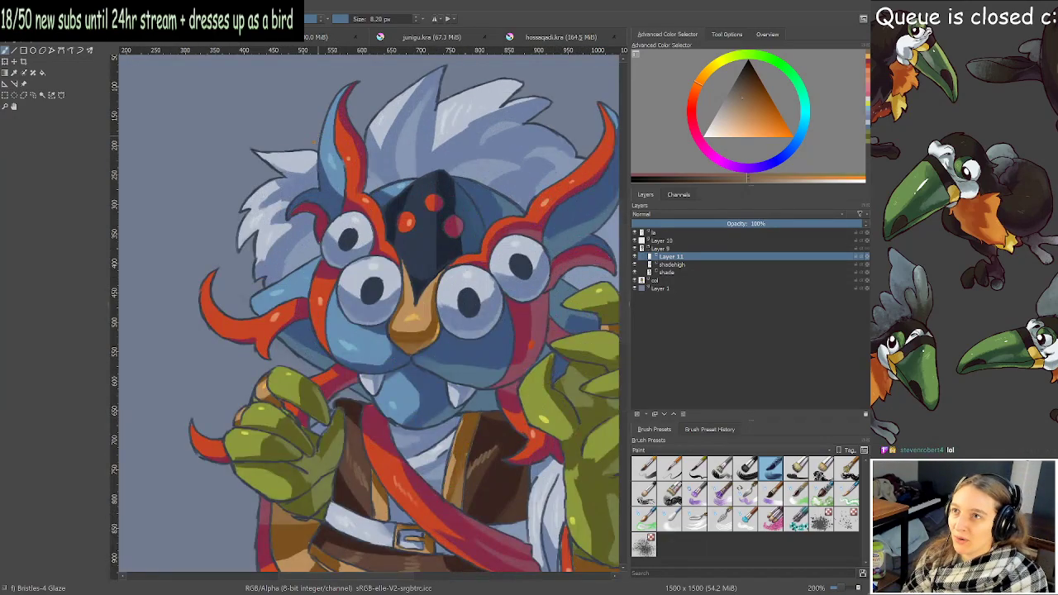
pyautogui.moveTo(326, 140); pyautogui.dragTo(304, 250)
pyautogui.scroll(2, 428, 285)
pyautogui.moveTo(411, 279); pyautogui.dragTo(376, 249)
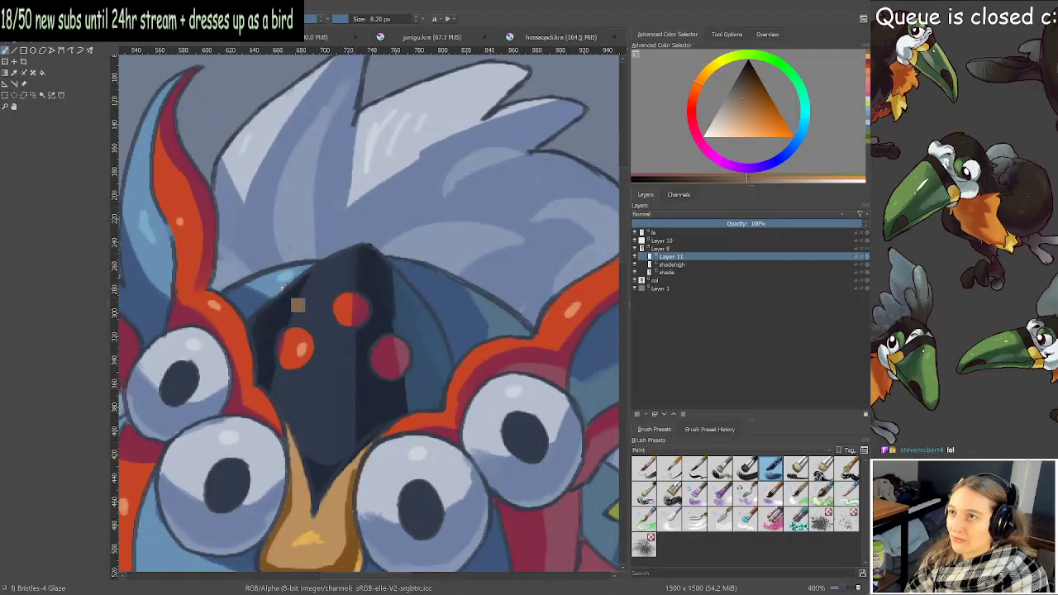
pyautogui.keyDown('ctrl'); pyautogui.click(278, 285); pyautogui.keyUp('ctrl')
pyautogui.scroll(1, 413, 299)
pyautogui.moveTo(400, 300); pyautogui.dragTo(398, 292)
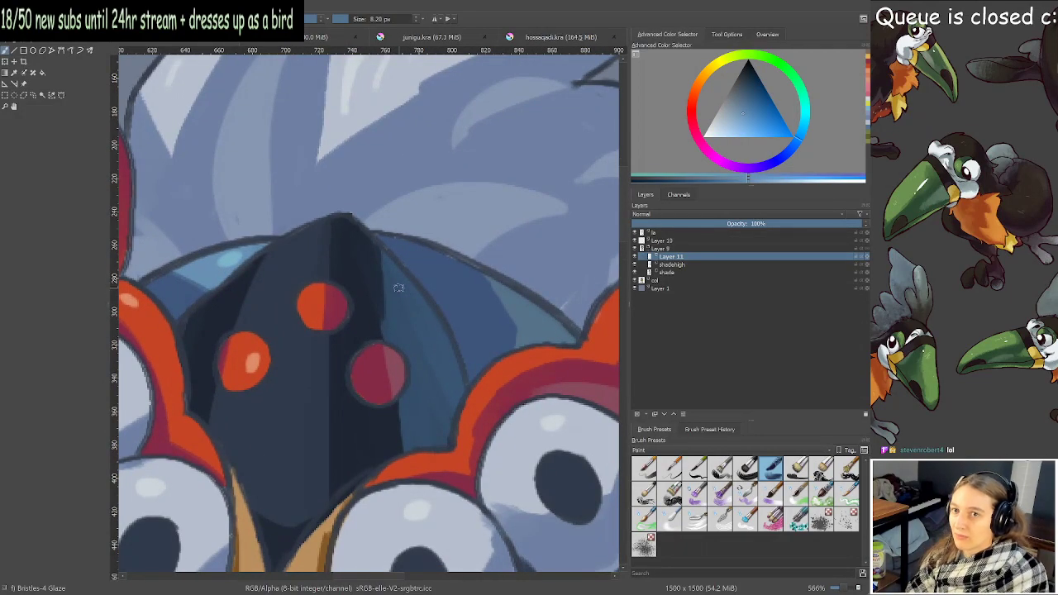
pyautogui.moveTo(364, 234)
pyautogui.mouseDown()
pyautogui.moveTo(433, 321)
pyautogui.moveTo(462, 402)
pyautogui.moveTo(456, 335)
pyautogui.mouseUp()
pyautogui.scroll(-6, 462, 372)
pyautogui.scroll(2, 481, 355)
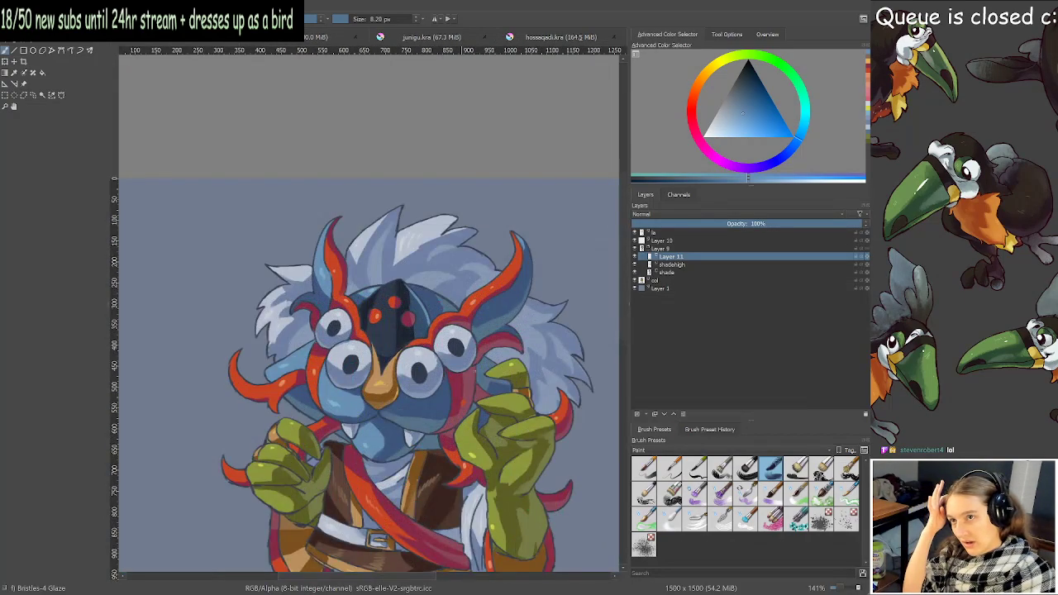
pyautogui.scroll(-2, 447, 376)
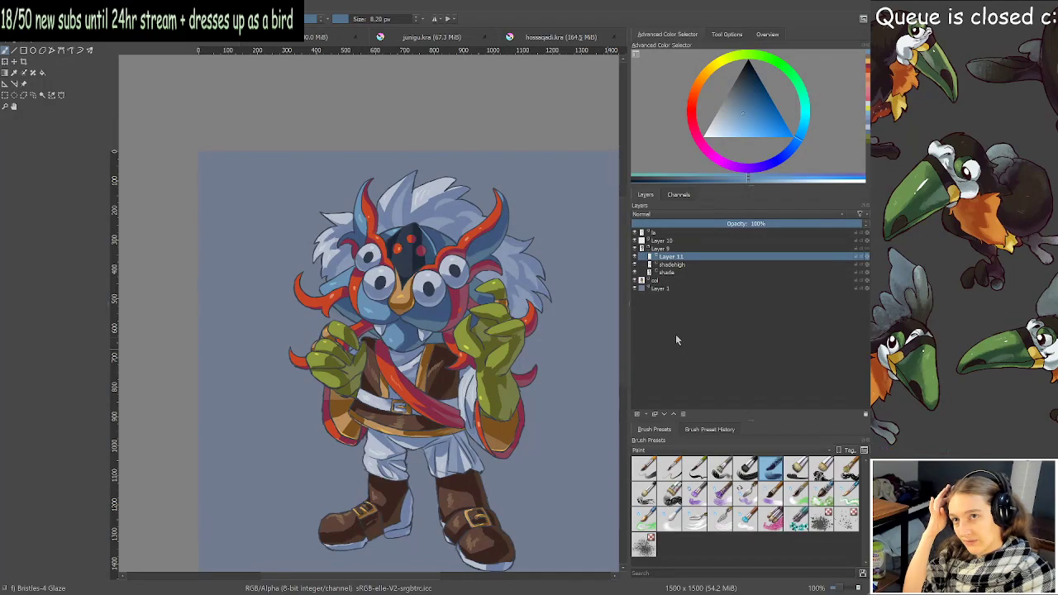
# Activate Layer 10, hide the background Layer 1, and select the transparent area around the character with the contiguous selection tool.
pyautogui.click(664, 240)
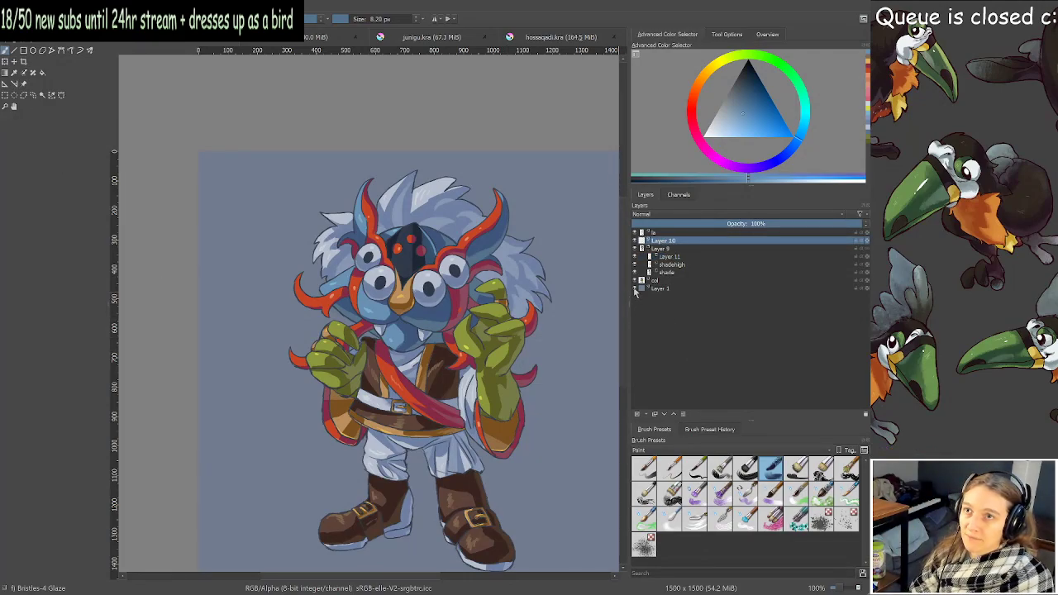
pyautogui.click(635, 288)
pyautogui.click(42, 94)
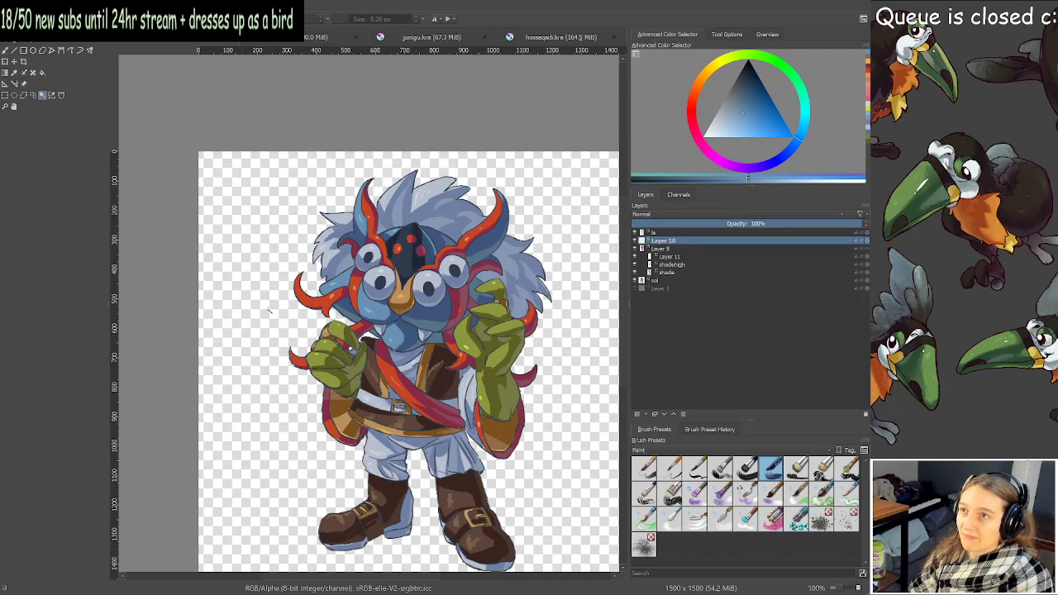
pyautogui.click(260, 309)
# Add the small enclosed gaps between the lower hand, mask and collar to the selection and check the rest of the outline.
pyautogui.moveTo(497, 360); pyautogui.dragTo(495, 307)
pyautogui.scroll(2, 461, 331)
pyautogui.scroll(3, 241, 259)
pyautogui.scroll(2, 256, 306)
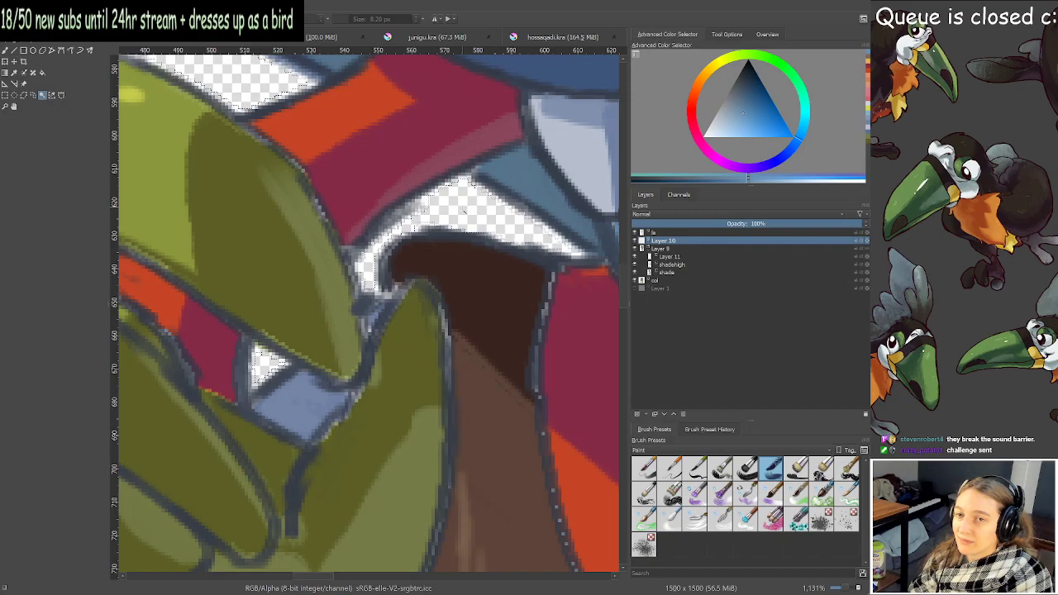
pyautogui.scroll(-4, 464, 211)
pyautogui.moveTo(464, 211); pyautogui.dragTo(393, 80)
pyautogui.moveTo(500, 372); pyautogui.dragTo(421, 258)
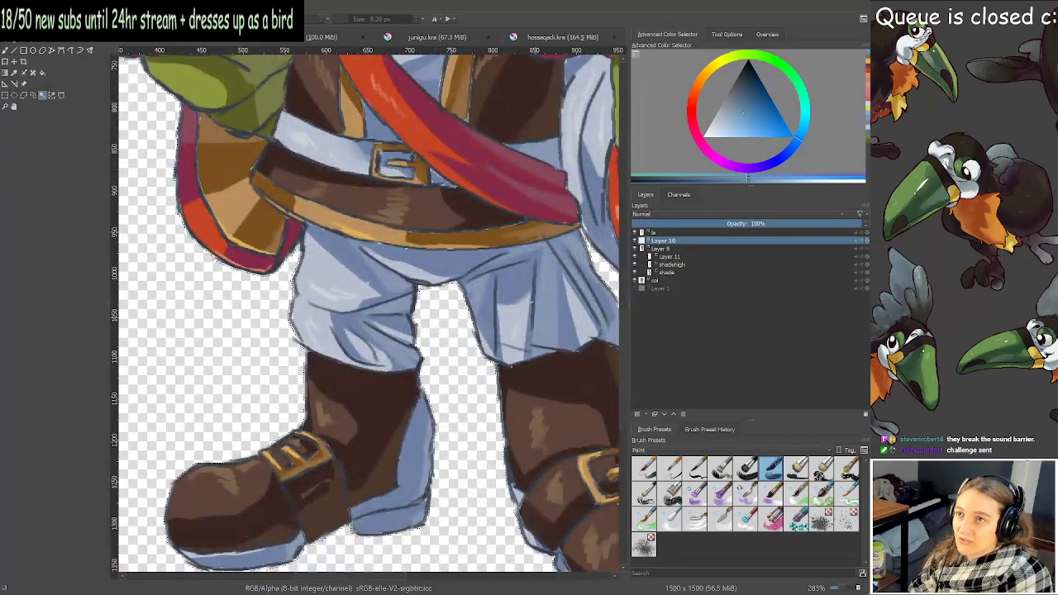
pyautogui.moveTo(531, 301); pyautogui.dragTo(373, 391)
pyautogui.moveTo(504, 121); pyautogui.dragTo(447, 273)
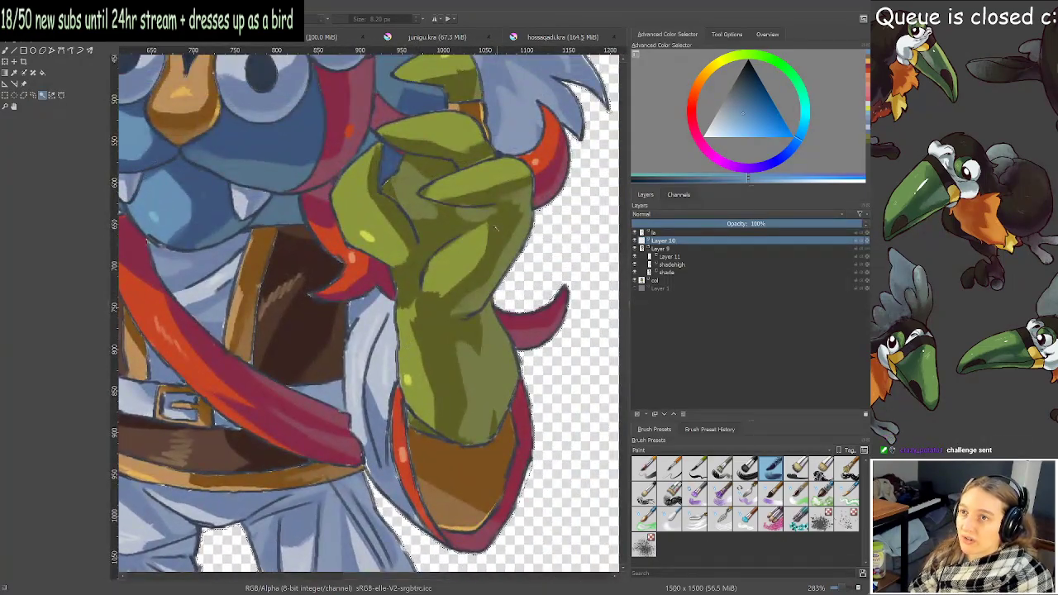
pyautogui.moveTo(495, 228); pyautogui.dragTo(442, 341)
pyautogui.moveTo(446, 170); pyautogui.dragTo(430, 311)
pyautogui.moveTo(396, 175)
pyautogui.mouseDown()
pyautogui.moveTo(400, 246)
pyautogui.moveTo(438, 213)
pyautogui.mouseUp()
pyautogui.scroll(-3, 400, 246)
# Switch to the freehand brush, sample the crimson from the mask's red edging and darken it slightly.
pyautogui.press('b')
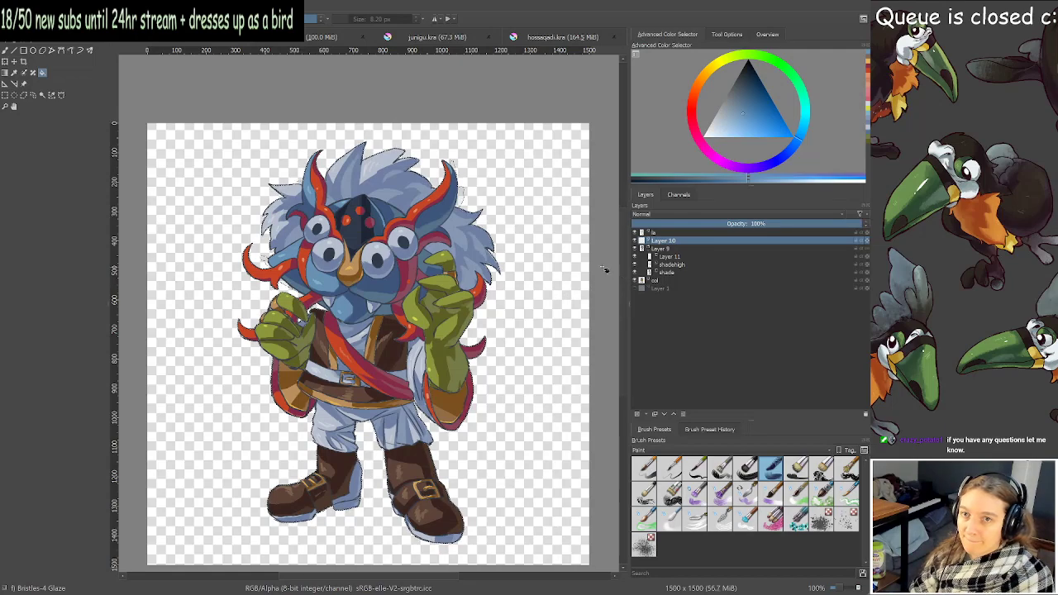
pyautogui.press('b')
pyautogui.scroll(1, 602, 266)
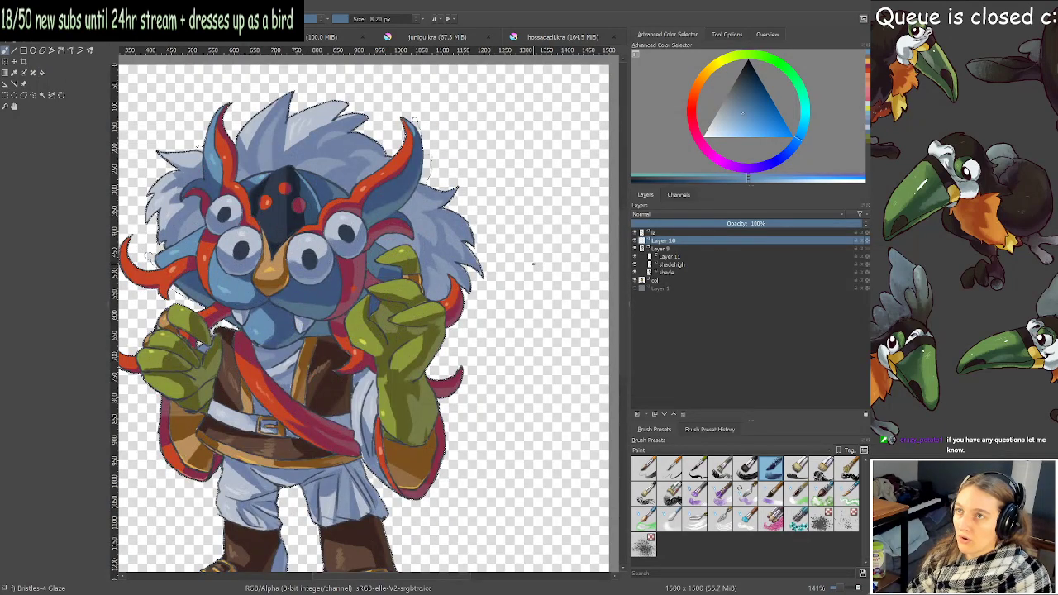
pyautogui.moveTo(330, 206); pyautogui.dragTo(444, 184)
pyautogui.scroll(2, 426, 244)
pyautogui.keyDown('ctrl'); pyautogui.click(452, 248); pyautogui.keyUp('ctrl')
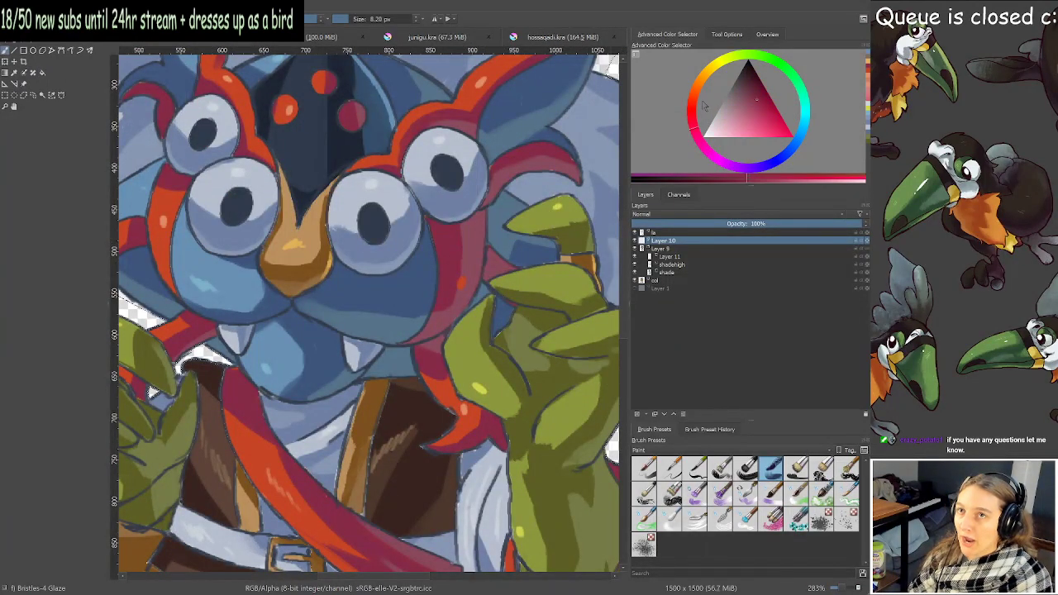
pyautogui.click(754, 95)
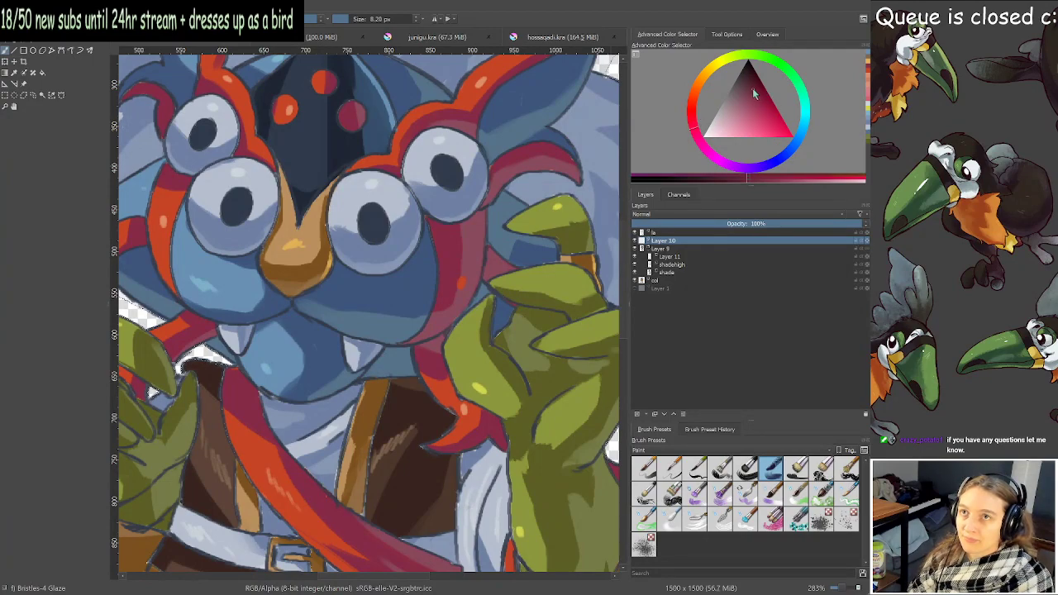
# Choose the Airbrush Soft preset from the Digital brush set and show the background Layer 1 again.
pyautogui.scroll(-2, 558, 329)
pyautogui.moveTo(529, 330); pyautogui.dragTo(452, 185)
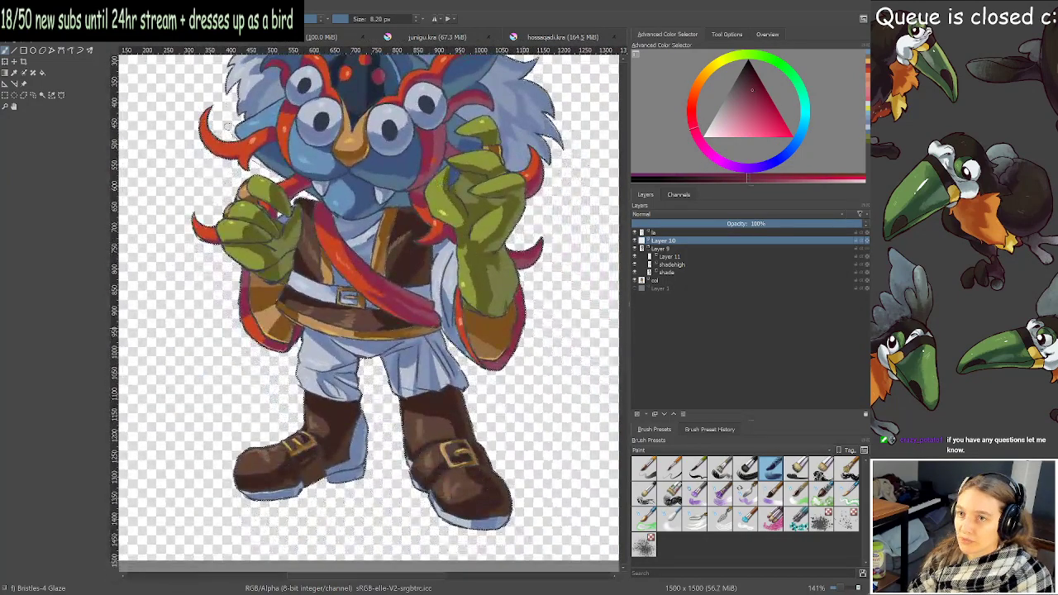
pyautogui.click(647, 451)
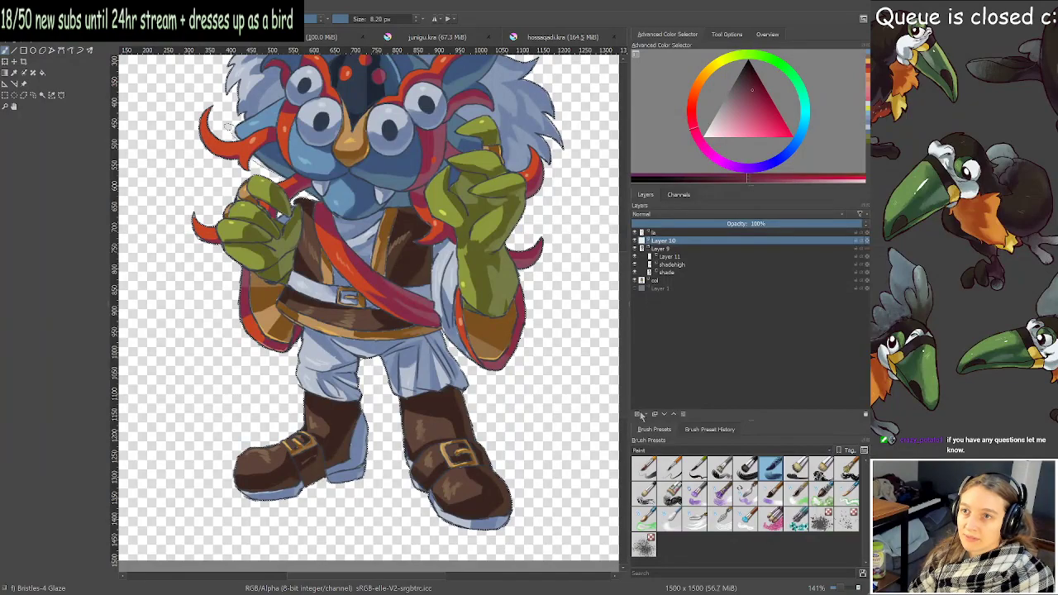
pyautogui.click(640, 415)
pyautogui.click(706, 468)
pyautogui.scroll(-2, 464, 354)
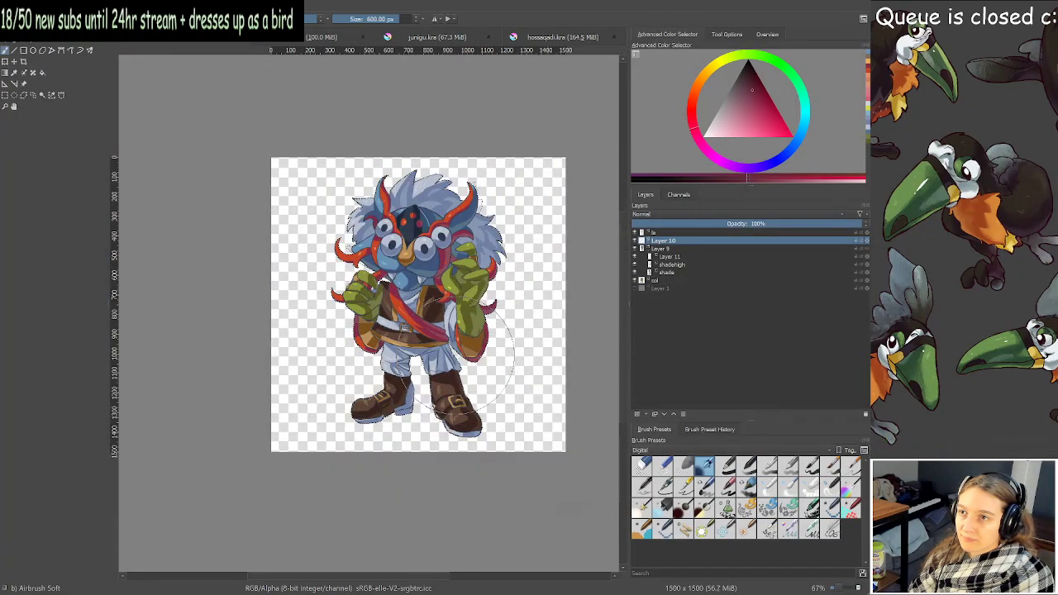
pyautogui.moveTo(474, 349)
pyautogui.mouseDown()
pyautogui.moveTo(468, 364)
pyautogui.moveTo(461, 333)
pyautogui.mouseUp()
pyautogui.click(634, 289)
pyautogui.press('+')
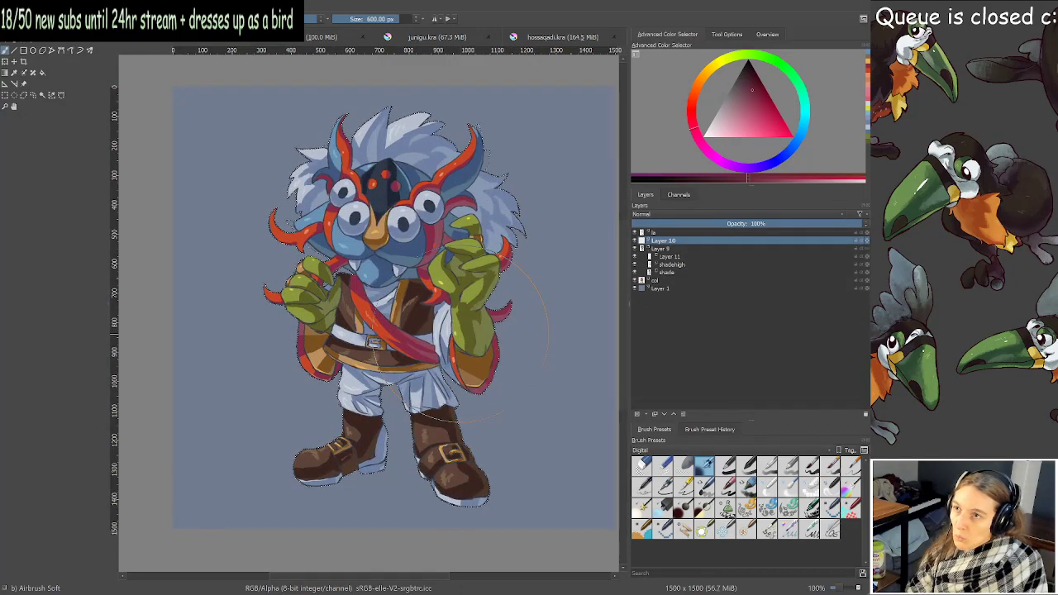
# Airbrush soft crimson over the character's boots, lower body and raised arm on Layer 10, and set its blending mode to Color Dodge.
pyautogui.moveTo(513, 442)
pyautogui.mouseDown()
pyautogui.moveTo(509, 412)
pyautogui.moveTo(386, 489)
pyautogui.moveTo(501, 365)
pyautogui.moveTo(503, 317)
pyautogui.mouseUp()
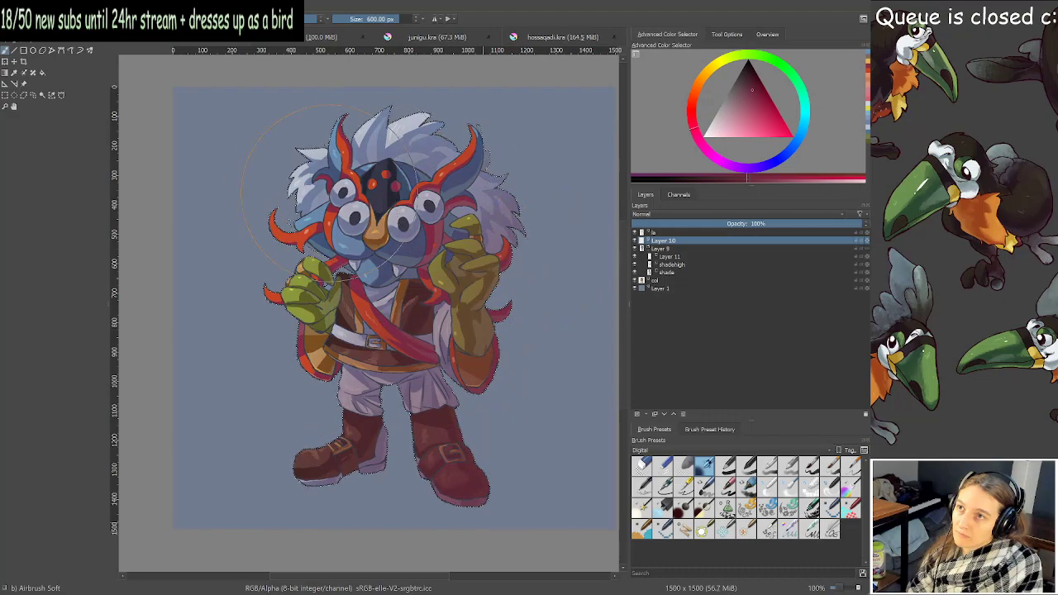
pyautogui.moveTo(506, 444)
pyautogui.mouseDown()
pyautogui.moveTo(533, 436)
pyautogui.moveTo(513, 408)
pyautogui.moveTo(502, 353)
pyautogui.mouseUp()
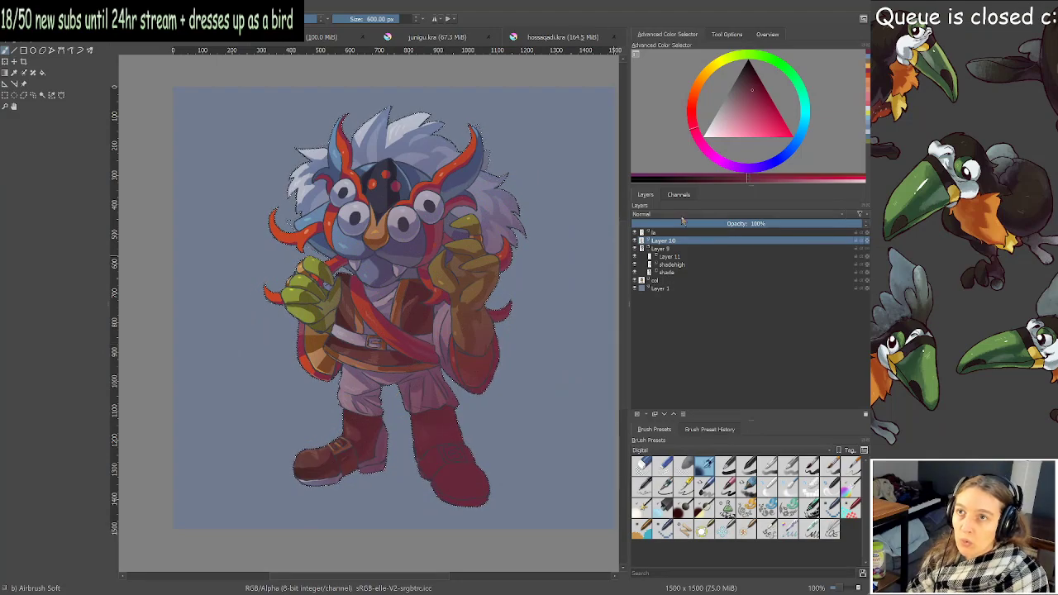
pyautogui.click(654, 224)
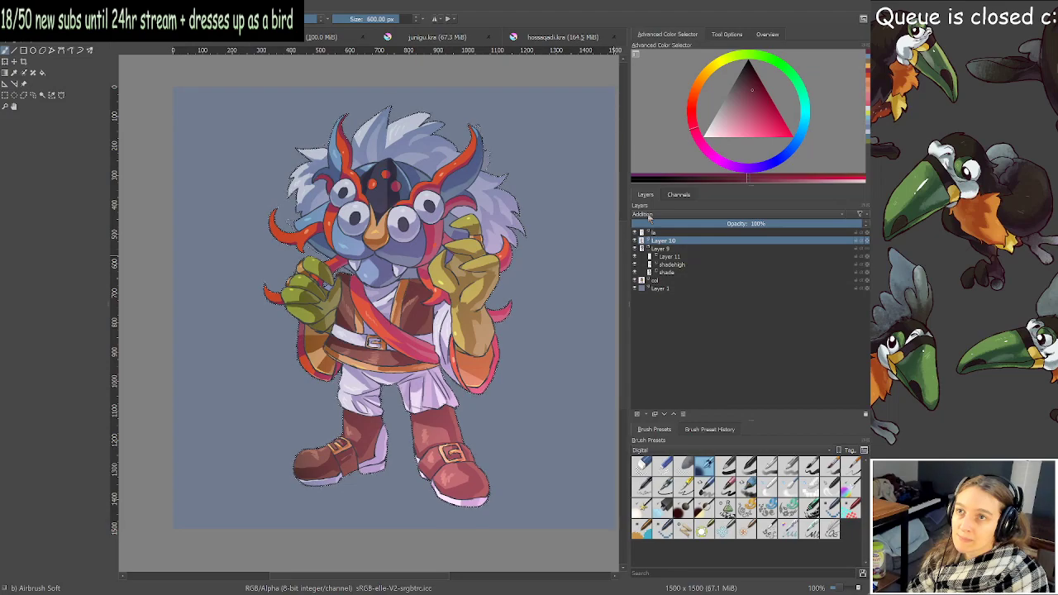
pyautogui.scroll(-3, 649, 214)
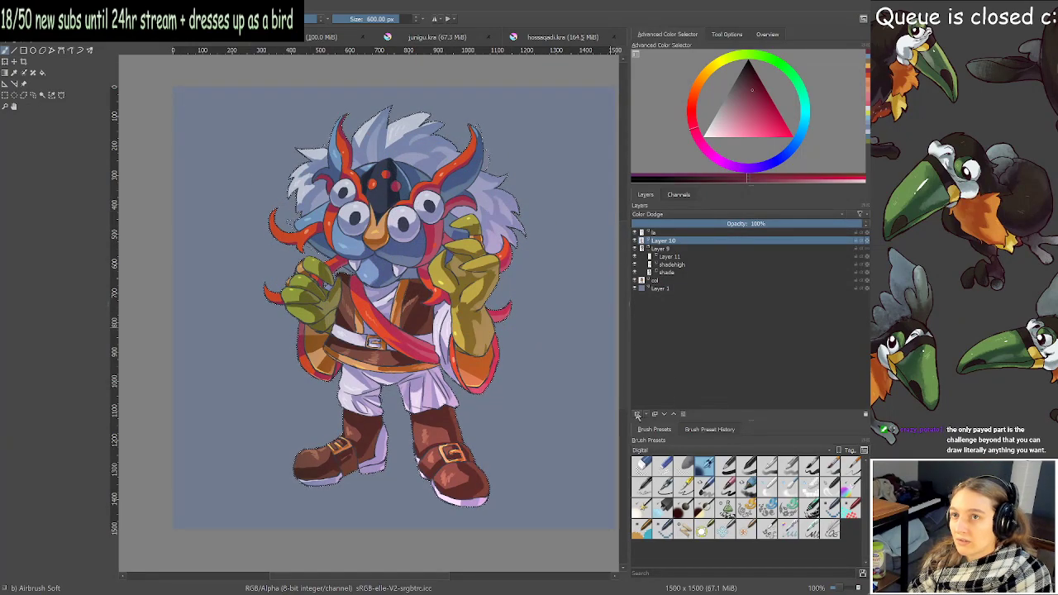
# Rename Layer 10 as "col fade".
pyautogui.press('F2')
pyautogui.write('col fade')
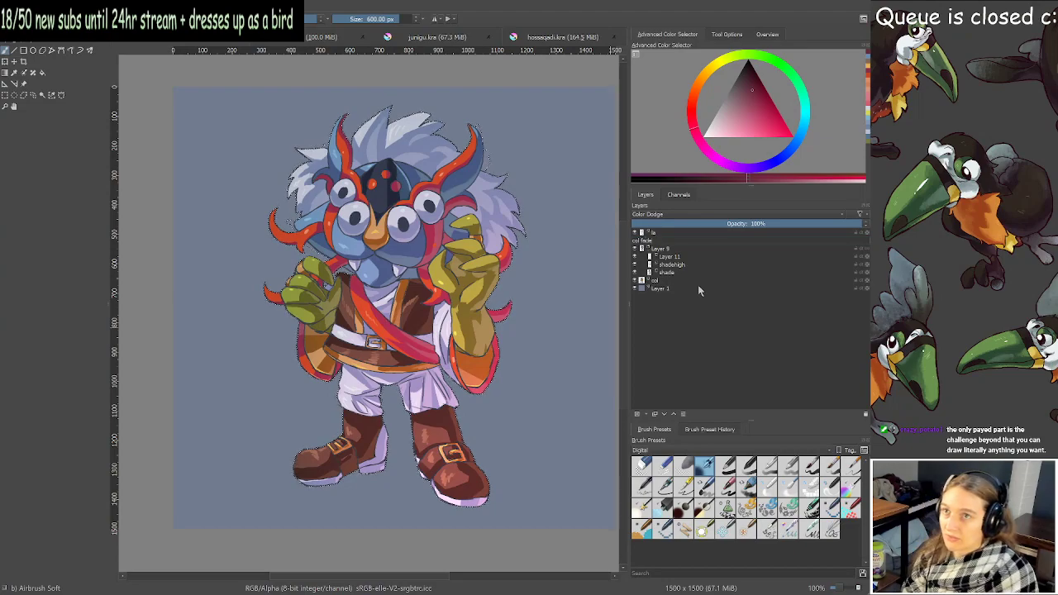
pyautogui.press('Return')
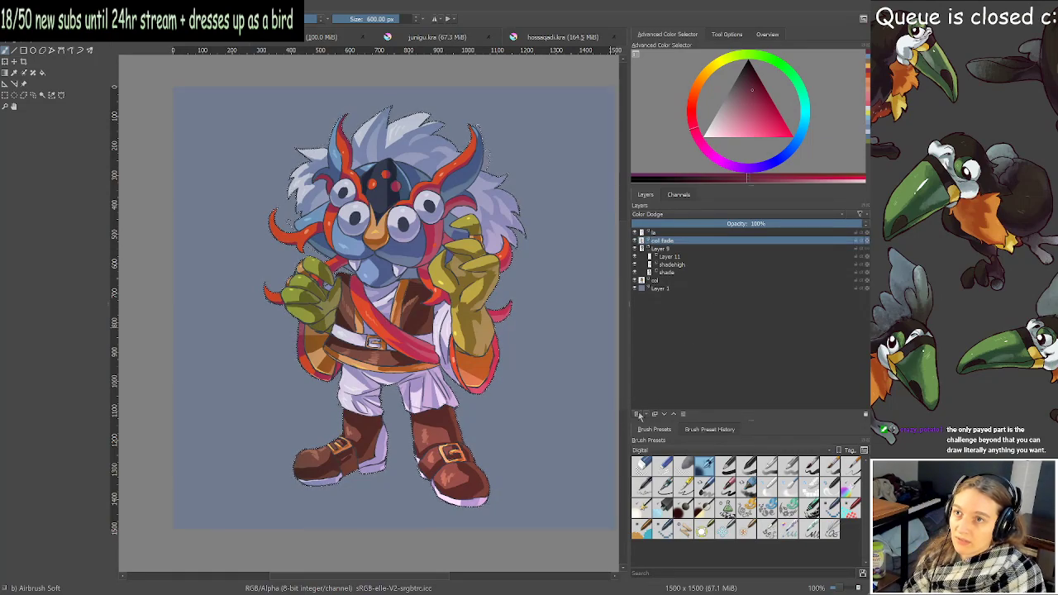
# Add a new paint layer above "col fade" and choose a dark muted blue as the painting colour.
pyautogui.click(636, 413)
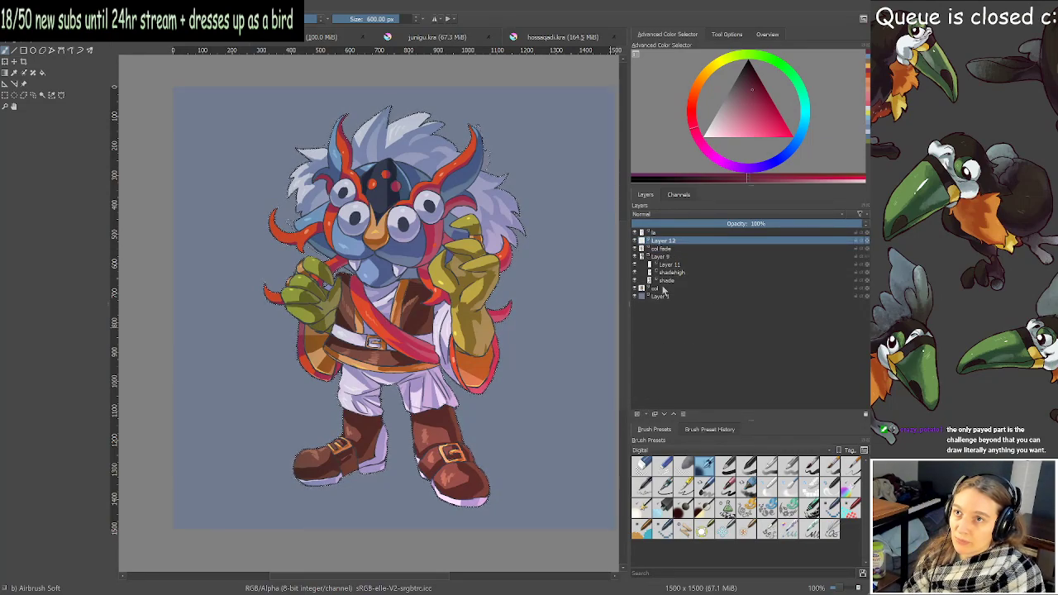
pyautogui.click(776, 161)
pyautogui.moveTo(752, 108); pyautogui.dragTo(746, 91)
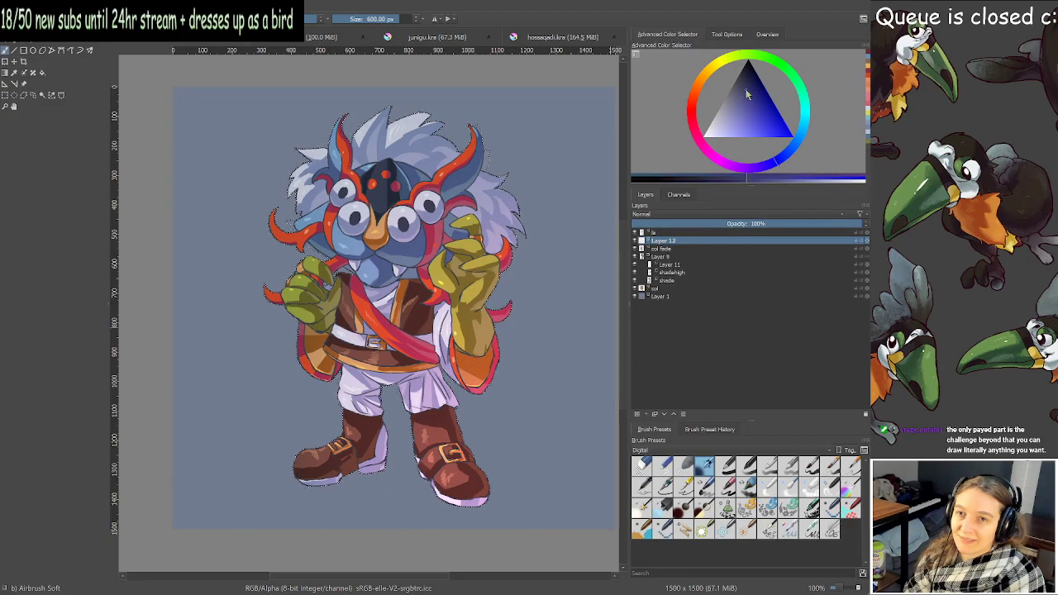
# Try airbrushing dark blue shading over the character's boots and lower body on Layer 12 with the Burn blending mode.
pyautogui.moveTo(423, 322); pyautogui.dragTo(390, 325)
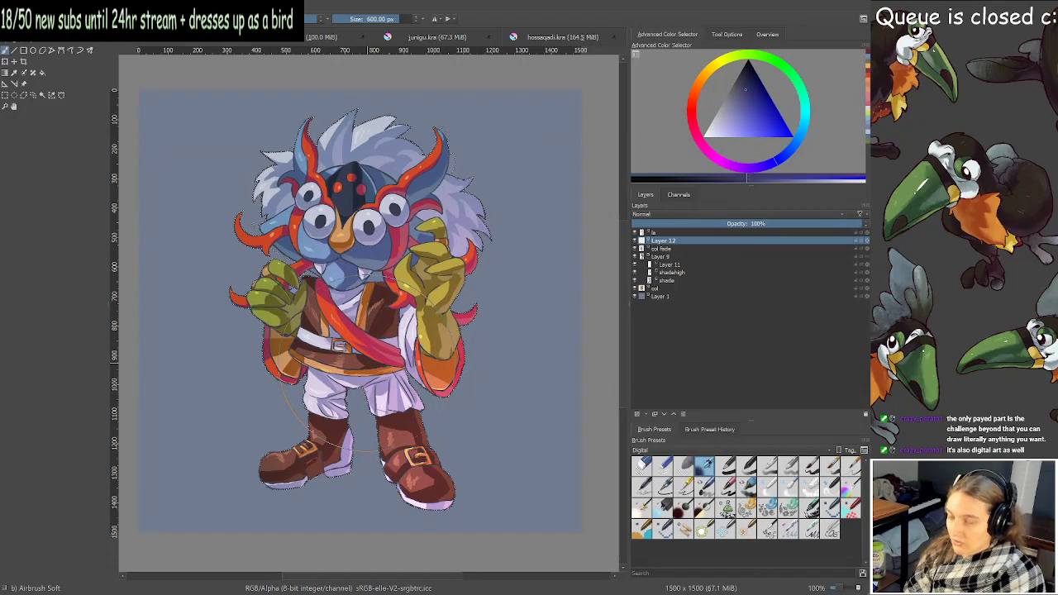
pyautogui.moveTo(407, 475)
pyautogui.mouseDown()
pyautogui.moveTo(309, 470)
pyautogui.moveTo(390, 471)
pyautogui.moveTo(404, 452)
pyautogui.moveTo(284, 472)
pyautogui.mouseUp()
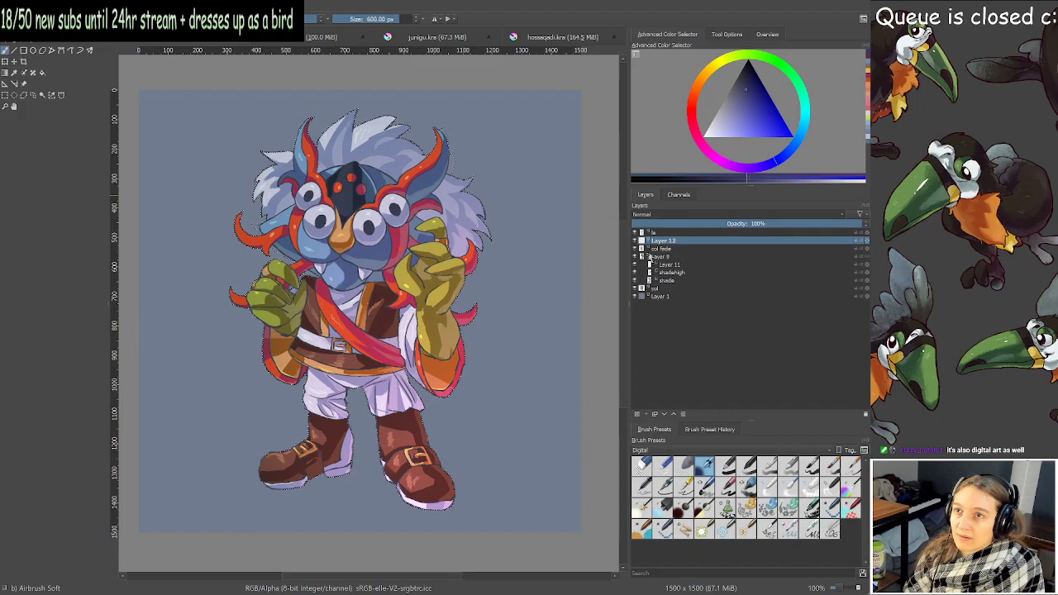
pyautogui.click(641, 248)
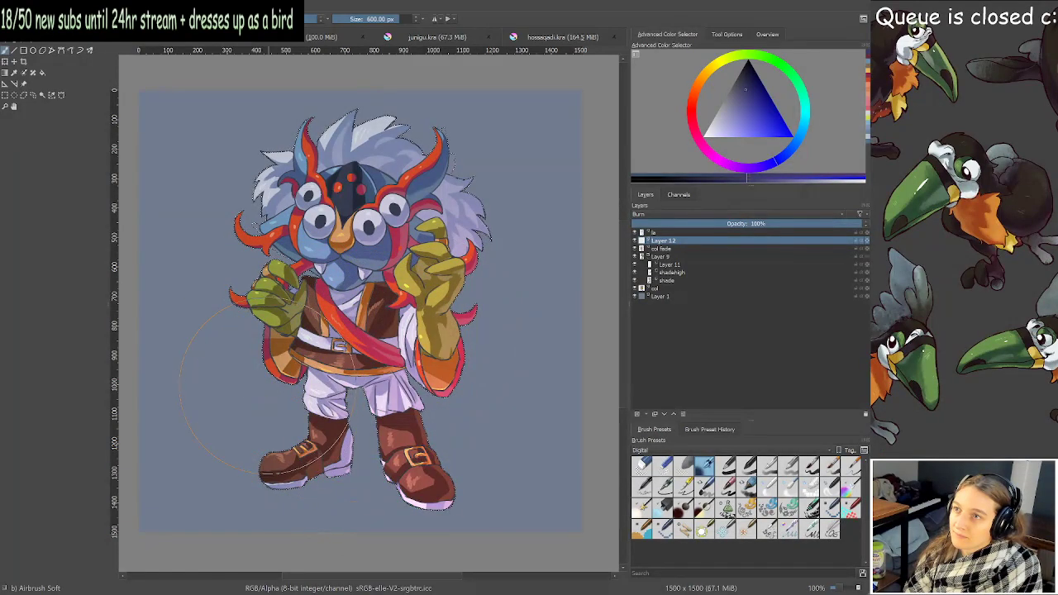
pyautogui.moveTo(268, 386)
pyautogui.mouseDown()
pyautogui.moveTo(209, 394)
pyautogui.moveTo(331, 376)
pyautogui.moveTo(315, 323)
pyautogui.mouseUp()
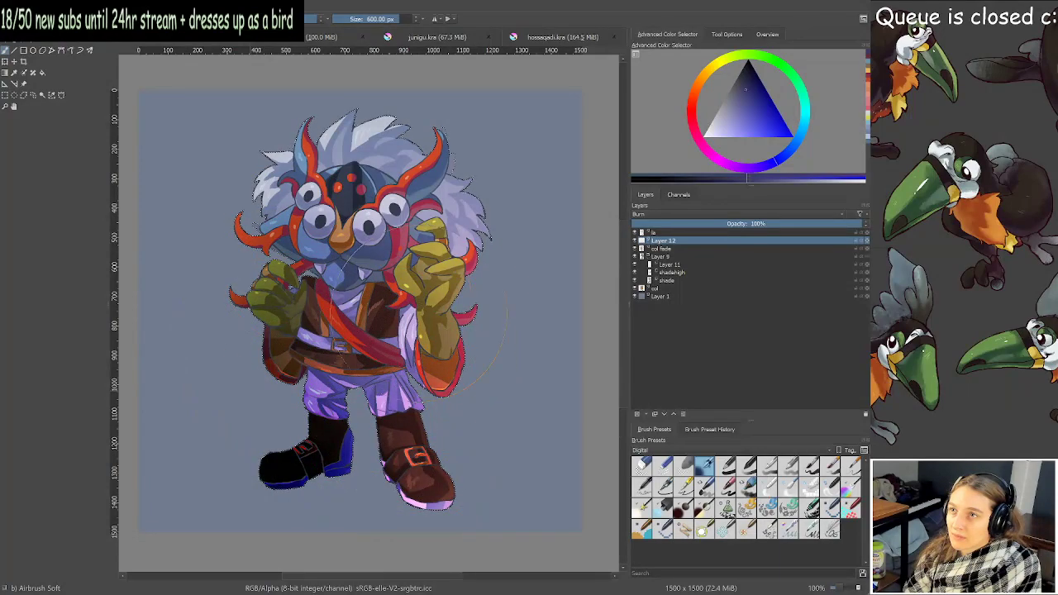
pyautogui.hotkey('ctrl', 'z')
pyautogui.hotkey('ctrl', 'z')
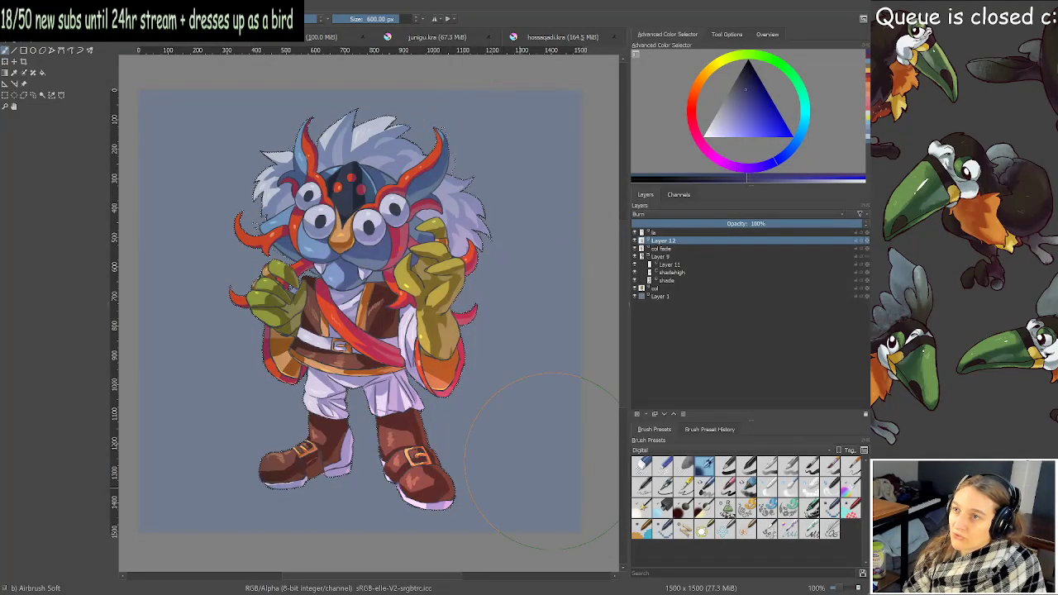
pyautogui.moveTo(529, 457)
pyautogui.mouseDown()
pyautogui.moveTo(514, 423)
pyautogui.moveTo(478, 442)
pyautogui.moveTo(412, 451)
pyautogui.mouseUp()
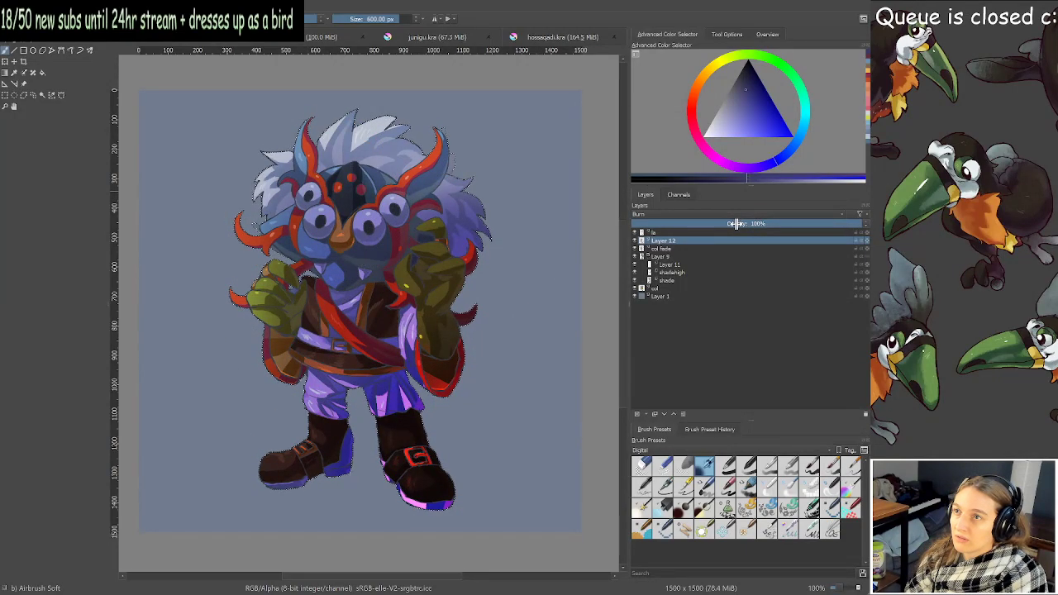
# Lower Layer 12's opacity to 39% and try the Addition, Color Dodge and Luminosity blending modes.
pyautogui.moveTo(741, 223); pyautogui.dragTo(722, 225)
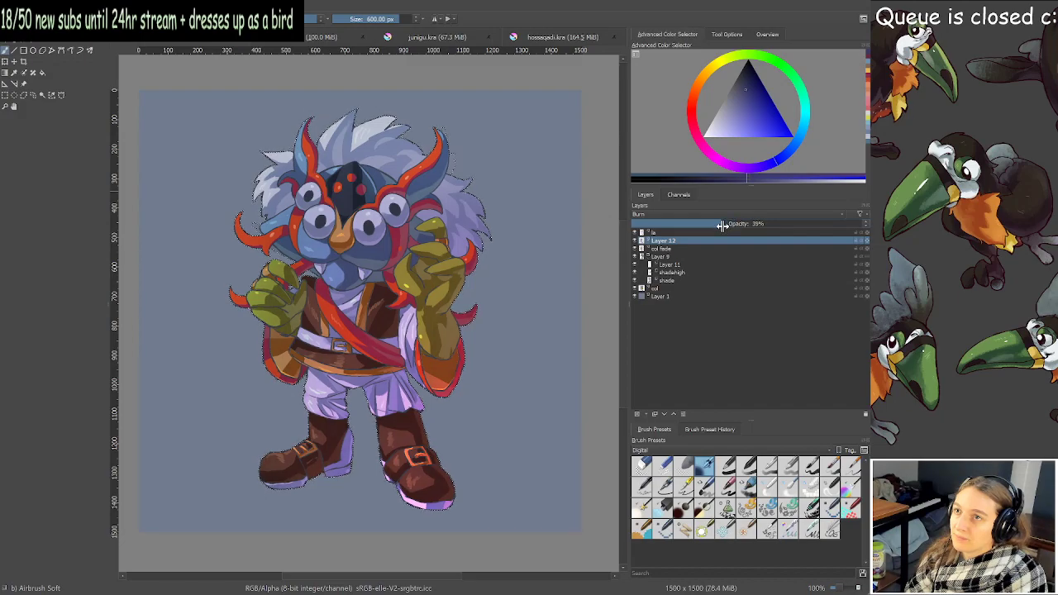
pyautogui.click(648, 223)
pyautogui.click(651, 215)
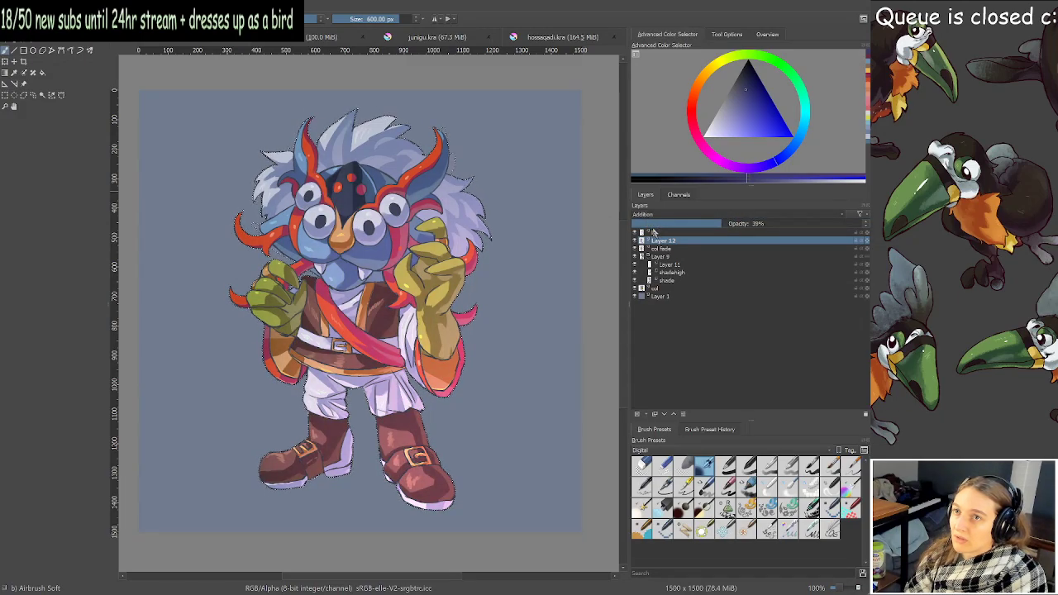
pyautogui.click(650, 251)
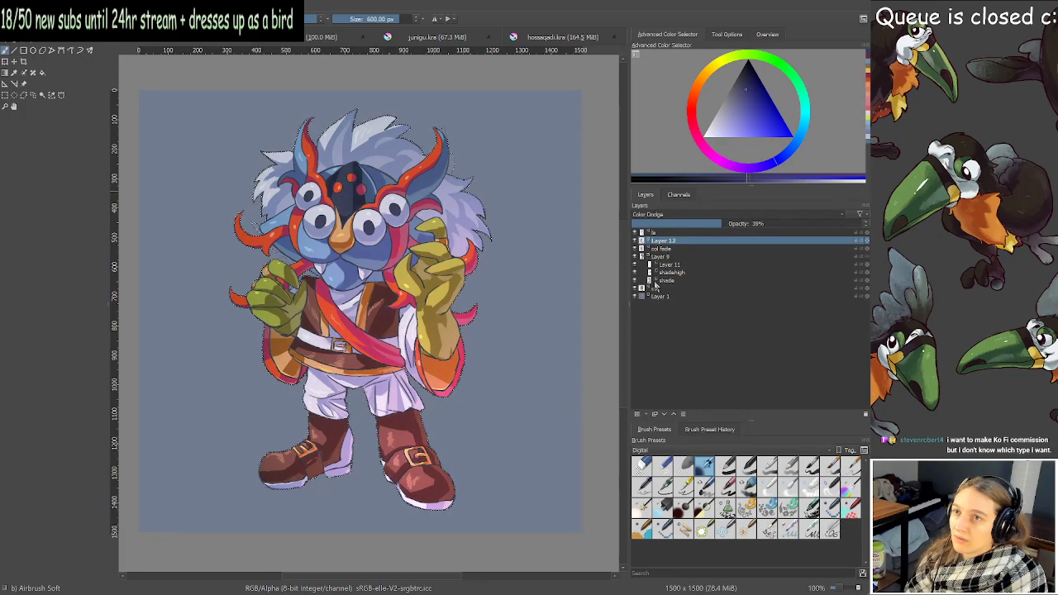
pyautogui.scroll(-3, 658, 217)
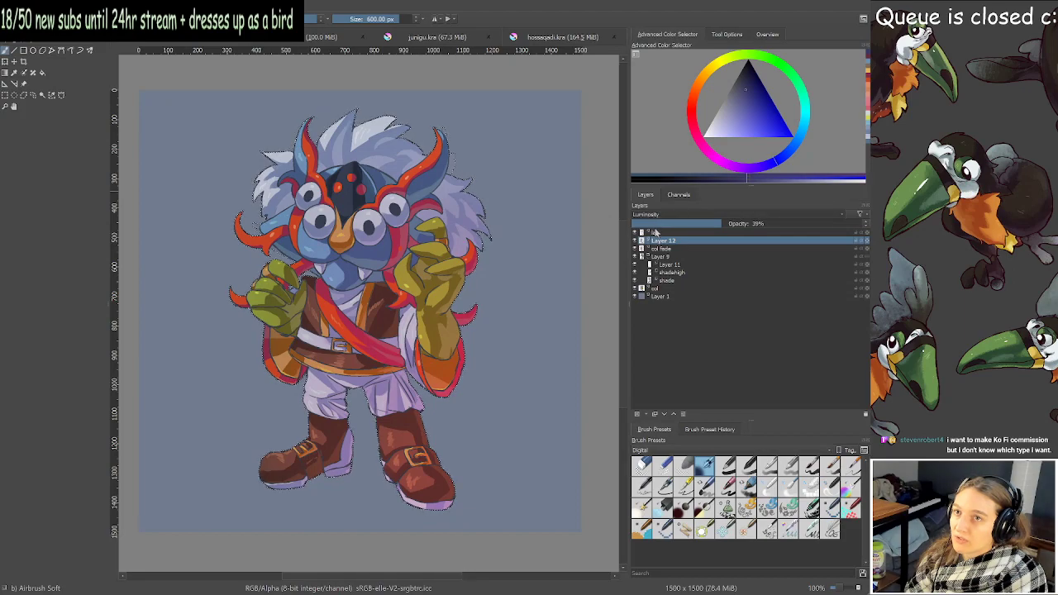
# Set Layer 12 to the Multiply blending mode and raise its opacity to 97%.
pyautogui.click(653, 227)
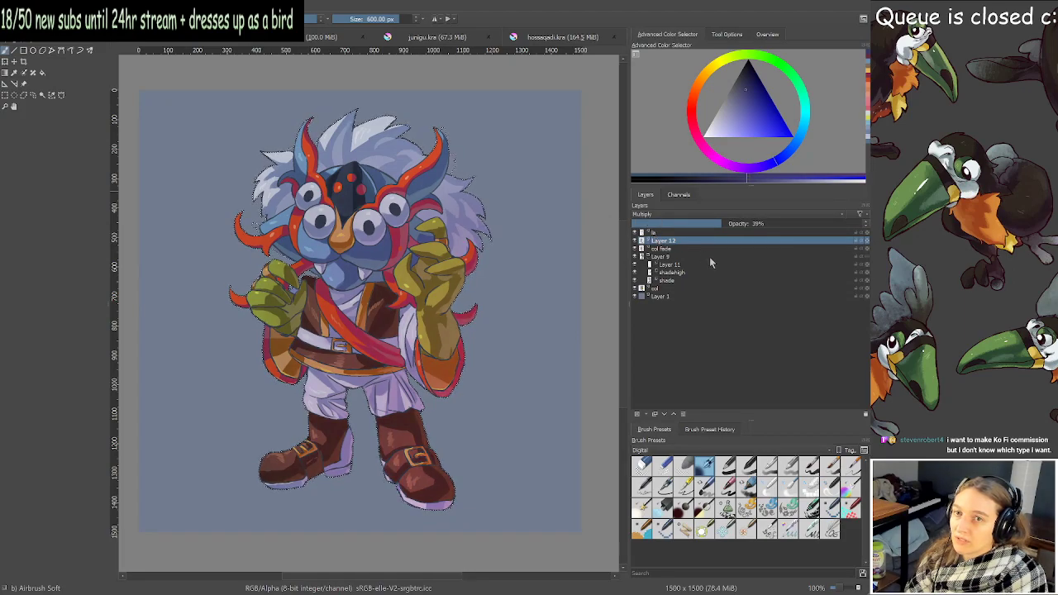
pyautogui.moveTo(734, 224); pyautogui.dragTo(848, 221)
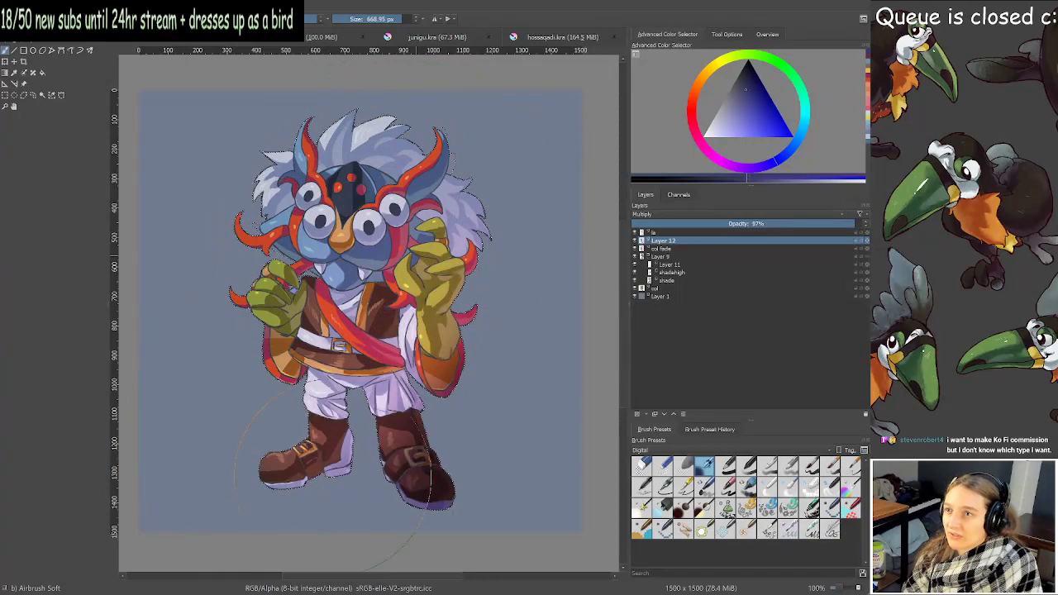
# Try soft dark blue airbrush shading over the boots and body on the Multiply layer with a larger brush.
pyautogui.moveTo(339, 484); pyautogui.dragTo(460, 471)
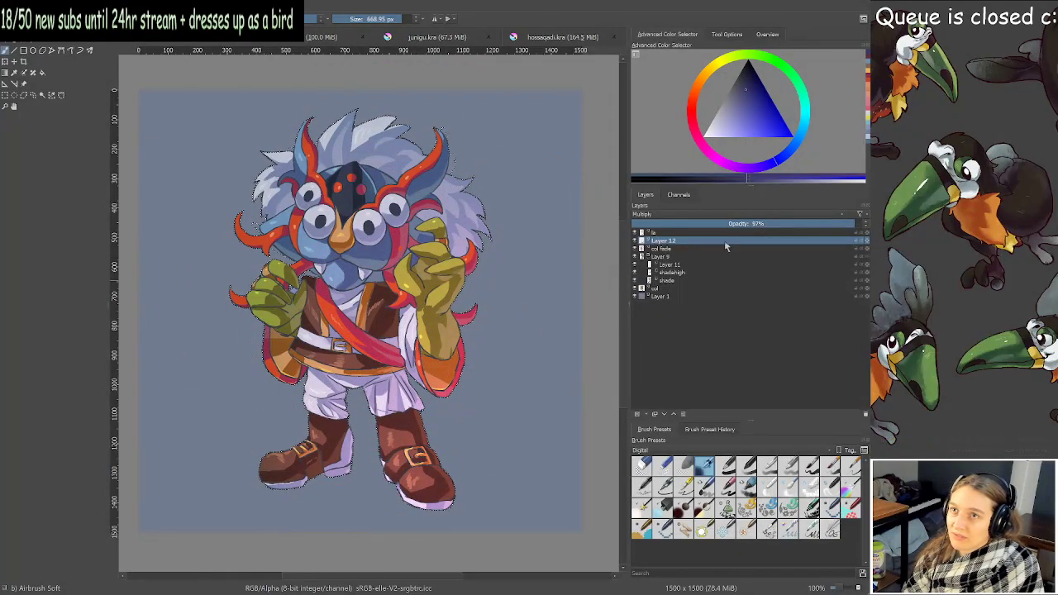
pyautogui.moveTo(416, 405); pyautogui.dragTo(375, 440)
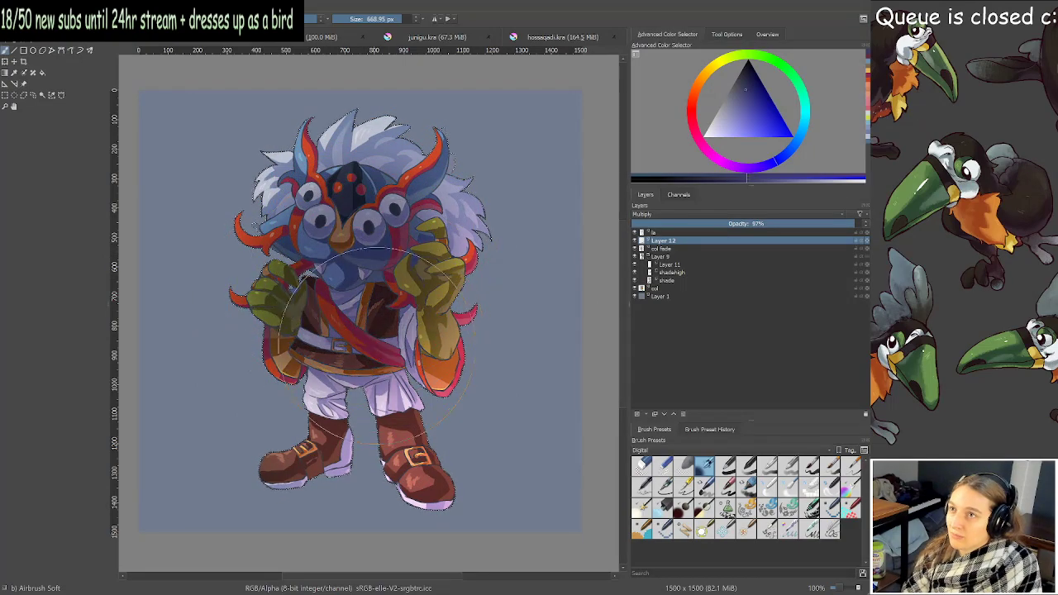
pyautogui.hotkey('ctrl', 'z')
pyautogui.moveTo(409, 343)
pyautogui.mouseDown()
pyautogui.moveTo(352, 437)
pyautogui.moveTo(453, 465)
pyautogui.mouseUp()
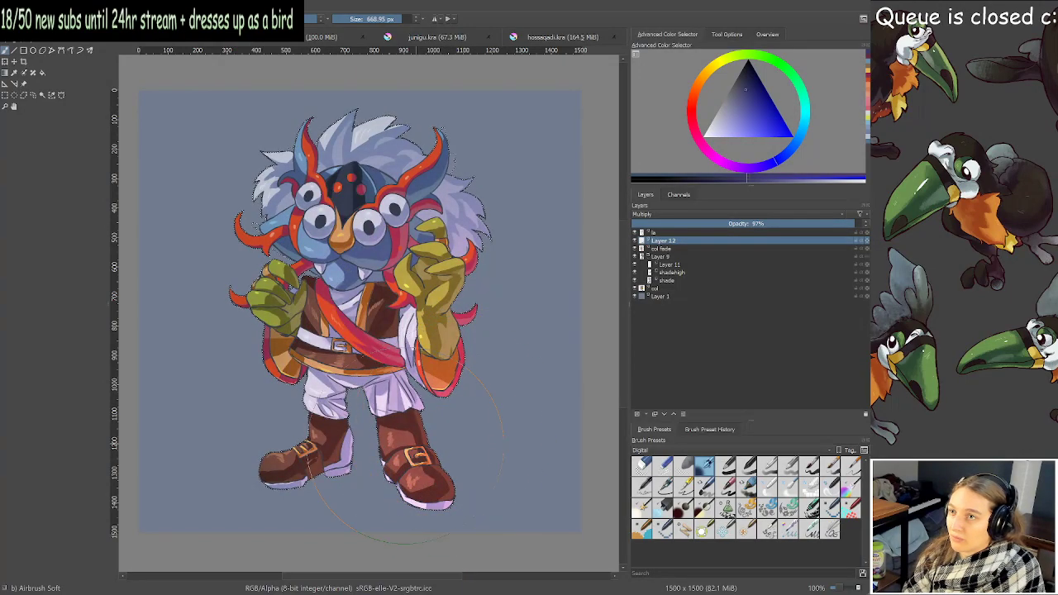
pyautogui.moveTo(275, 476)
pyautogui.mouseDown()
pyautogui.moveTo(385, 472)
pyautogui.moveTo(427, 437)
pyautogui.mouseUp()
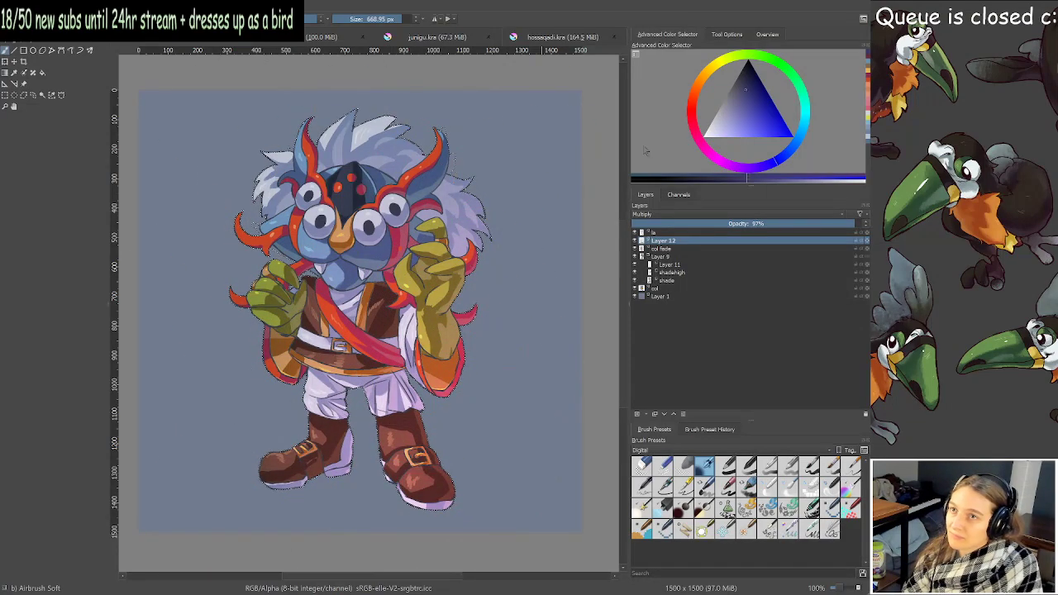
# Set Layer 12 to Color Dodge, choose a lighter azure blue and airbrush a soft glow over the hair, mask and smaller hand.
pyautogui.click(672, 237)
pyautogui.click(748, 108)
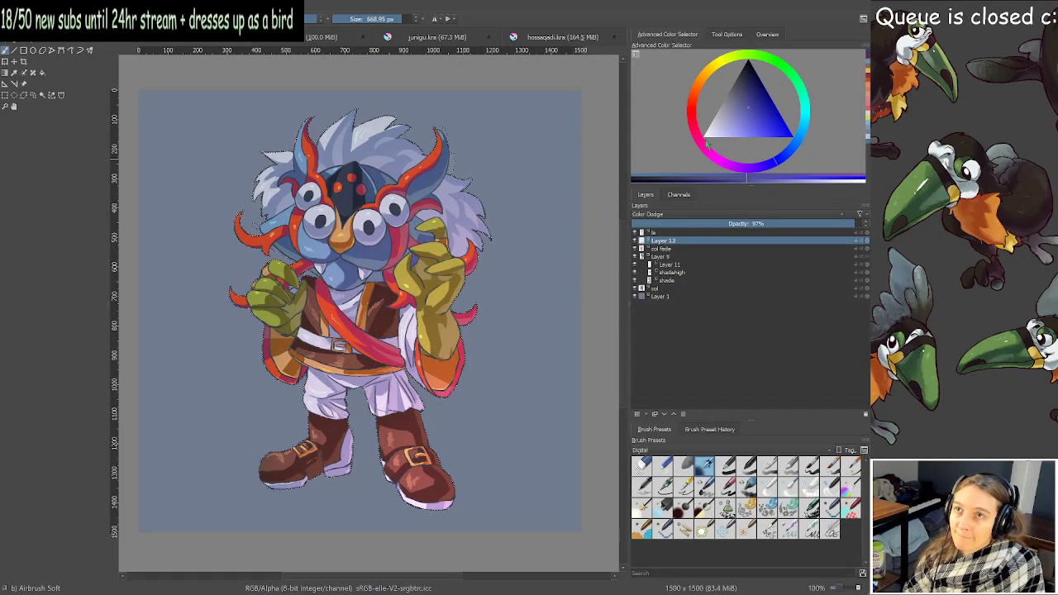
pyautogui.click(794, 147)
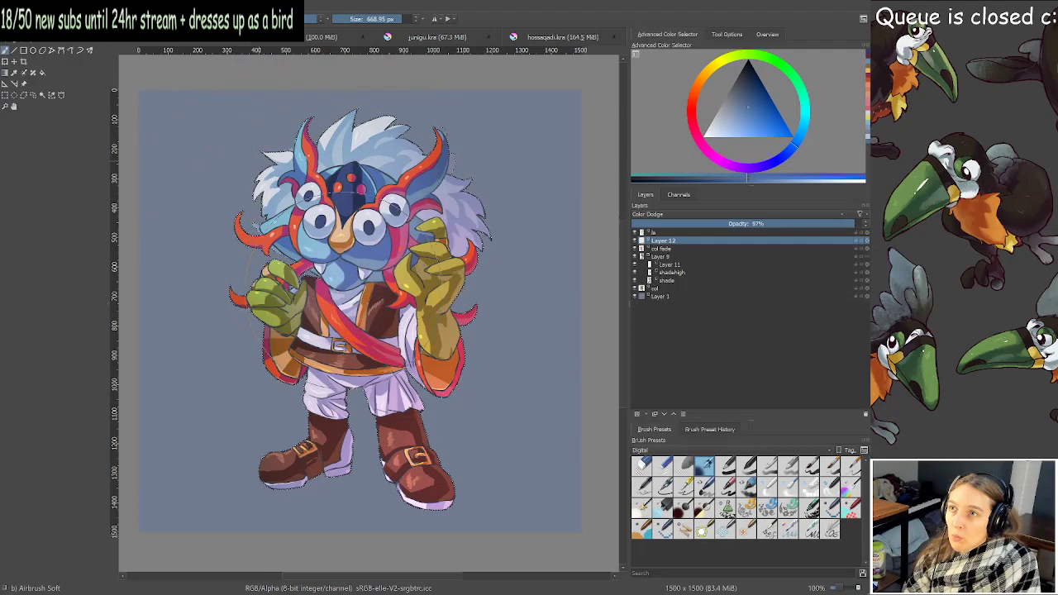
pyautogui.moveTo(345, 291); pyautogui.dragTo(508, 372)
pyautogui.hotkey('ctrl', 'z')
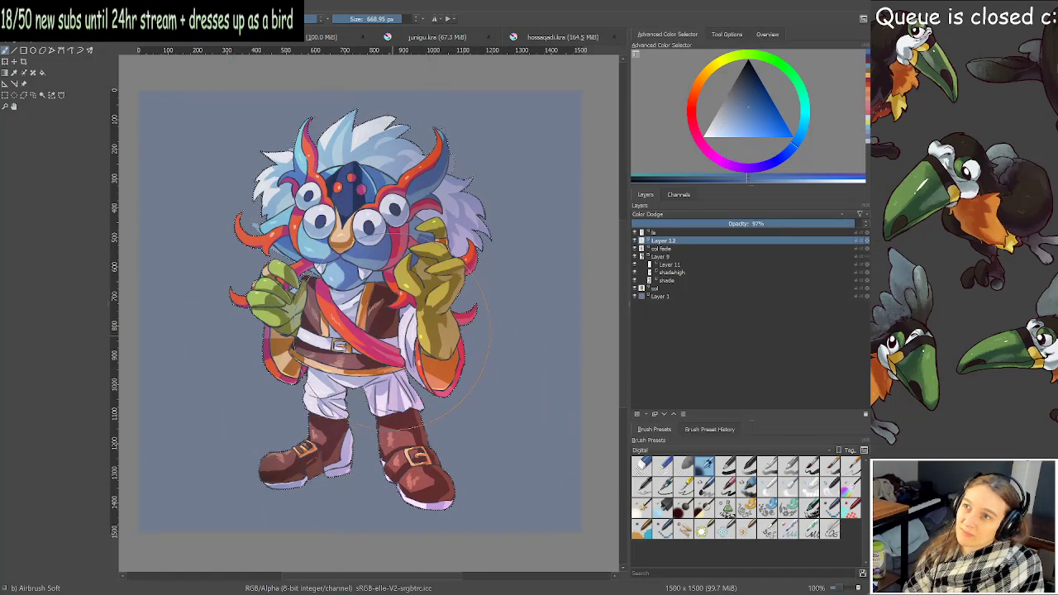
pyautogui.keyDown('shift'); pyautogui.moveTo(391, 329); pyautogui.dragTo(329, 328); pyautogui.keyUp('shift')
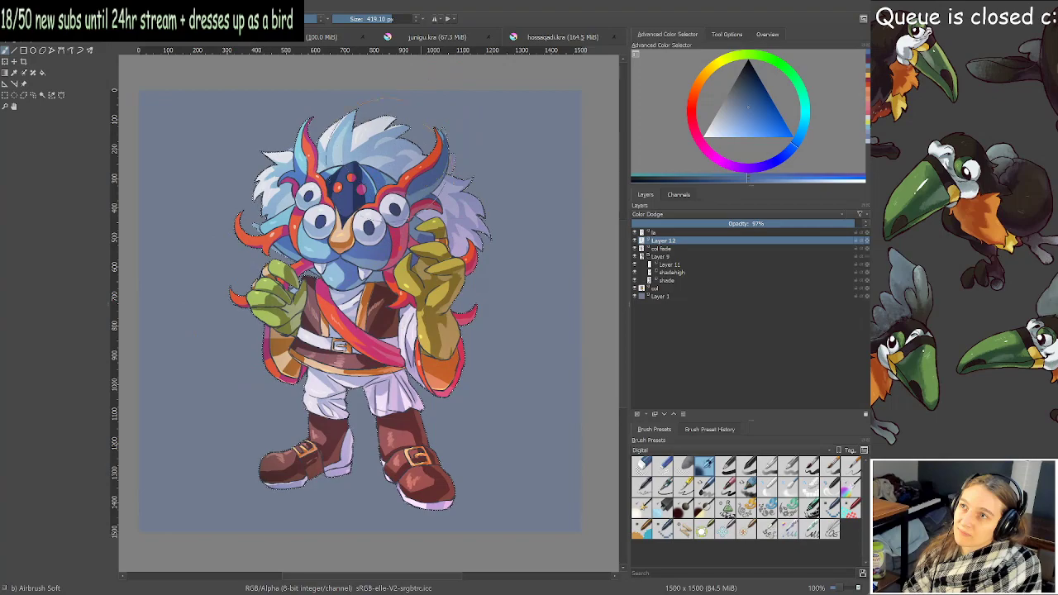
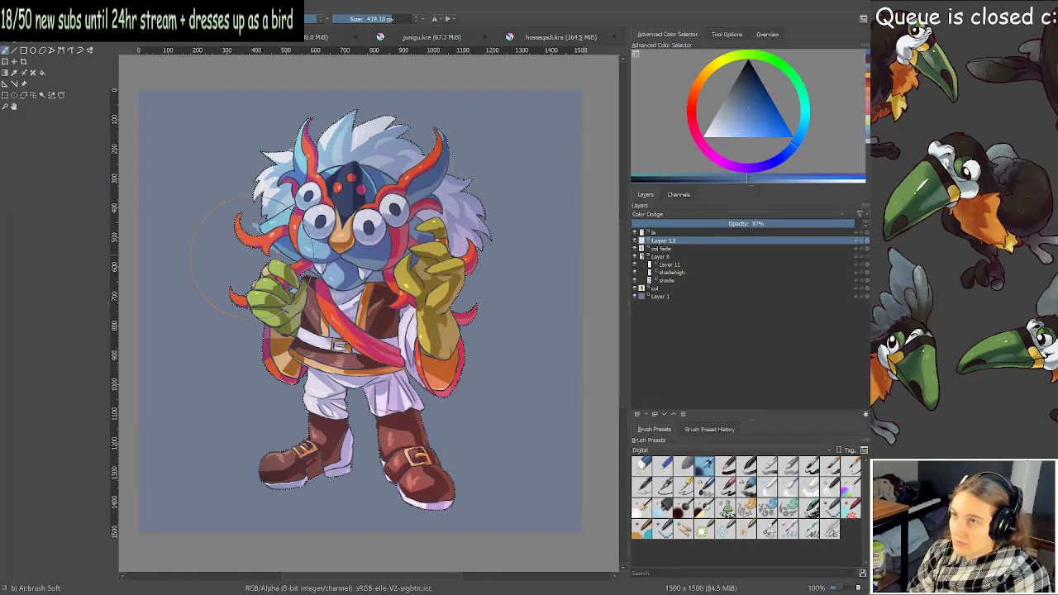
# Undo the last blue airbrush stroke and airbrush a dark yellow glow over the white hair and upper body on the Color Dodge layer.
pyautogui.hotkey('ctrl', 'z')
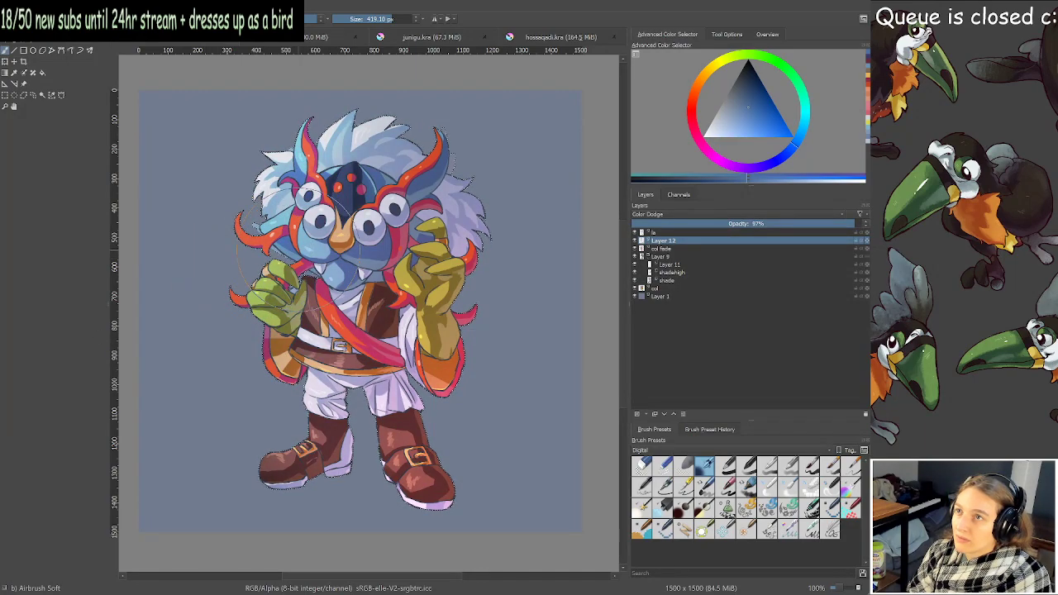
pyautogui.click(729, 66)
pyautogui.click(748, 97)
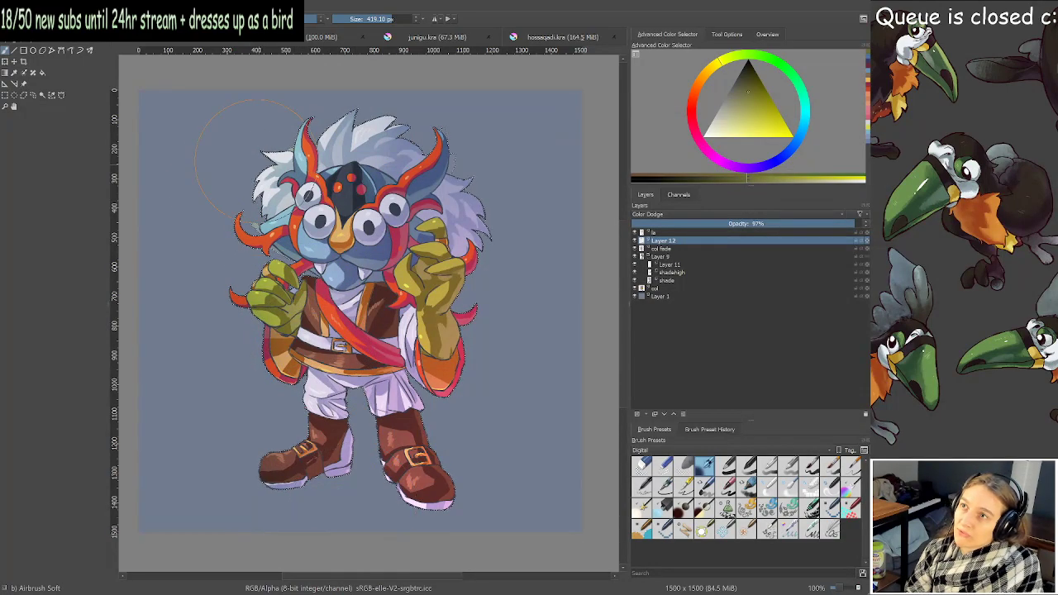
pyautogui.moveTo(265, 165); pyautogui.dragTo(360, 125)
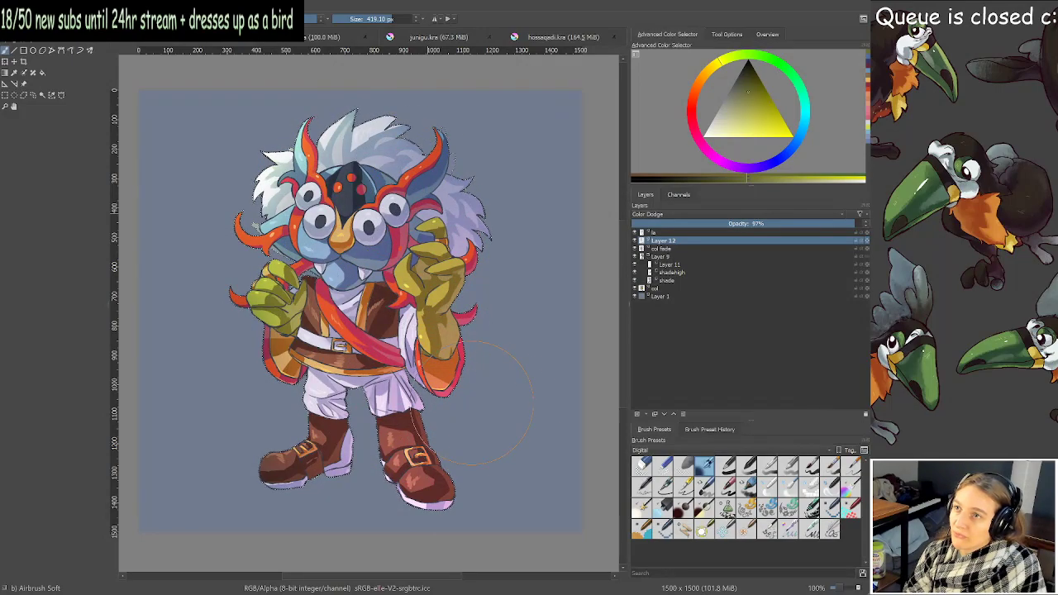
pyautogui.moveTo(400, 305); pyautogui.dragTo(212, 277)
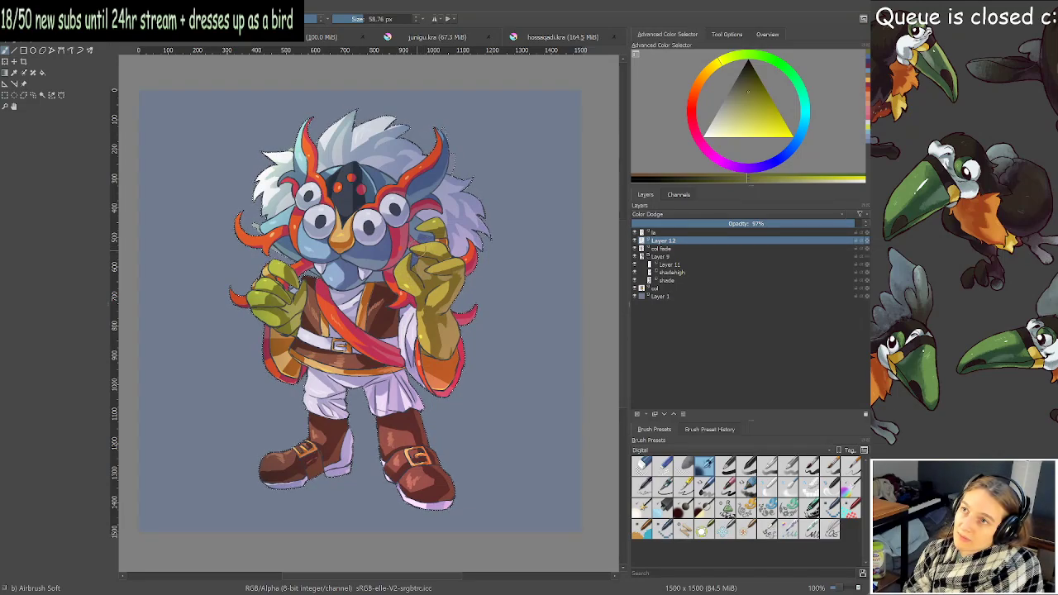
pyautogui.moveTo(417, 304); pyautogui.dragTo(428, 283)
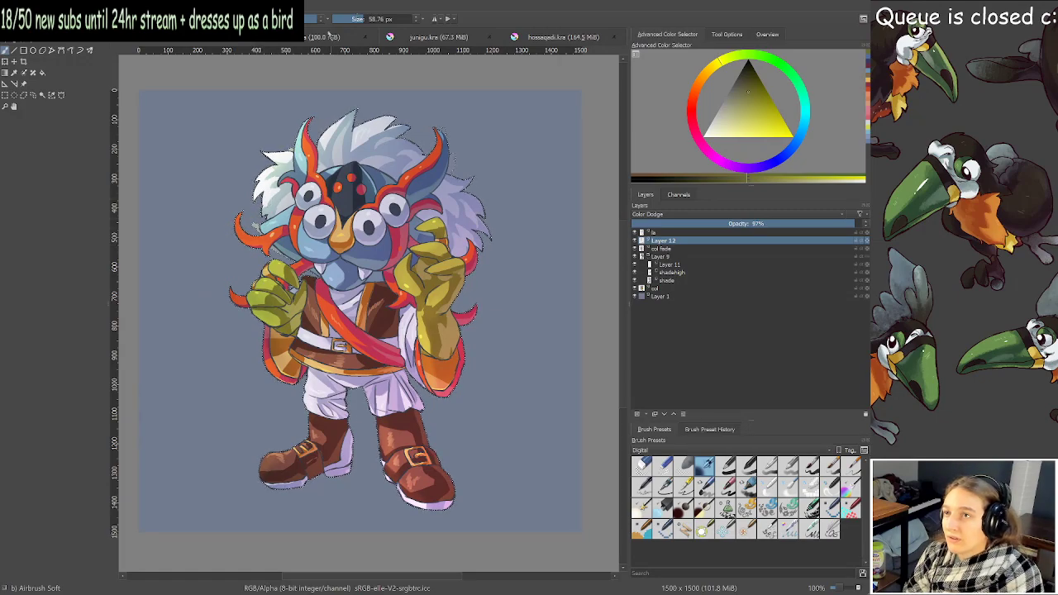
# Examine the character's outline closely and at full view for glow paint spilling onto the background.
pyautogui.scroll(9, 254, 217)
pyautogui.scroll(-6, 388, 272)
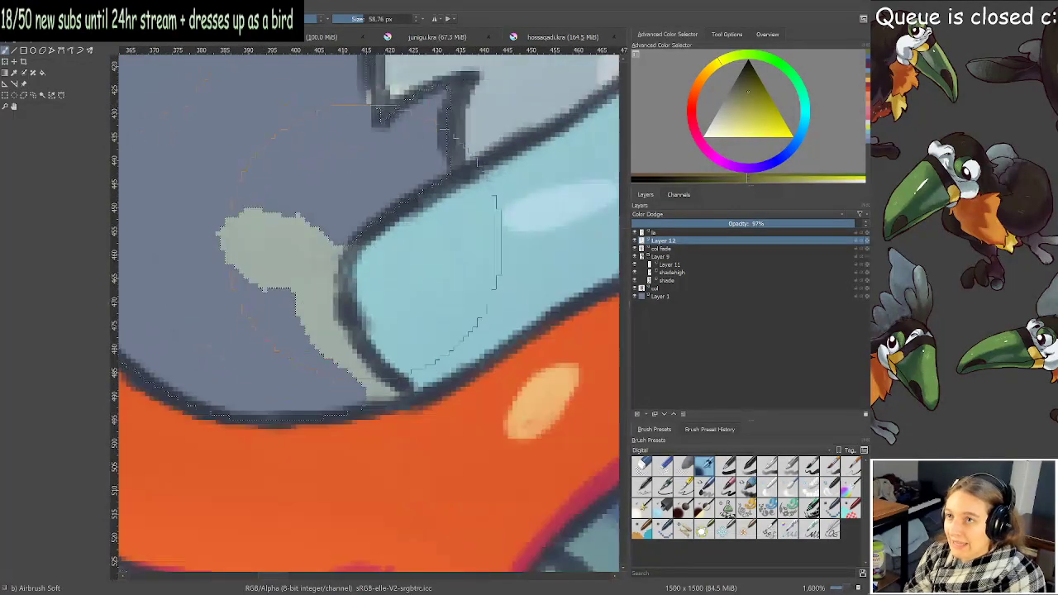
pyautogui.scroll(-4, 347, 282)
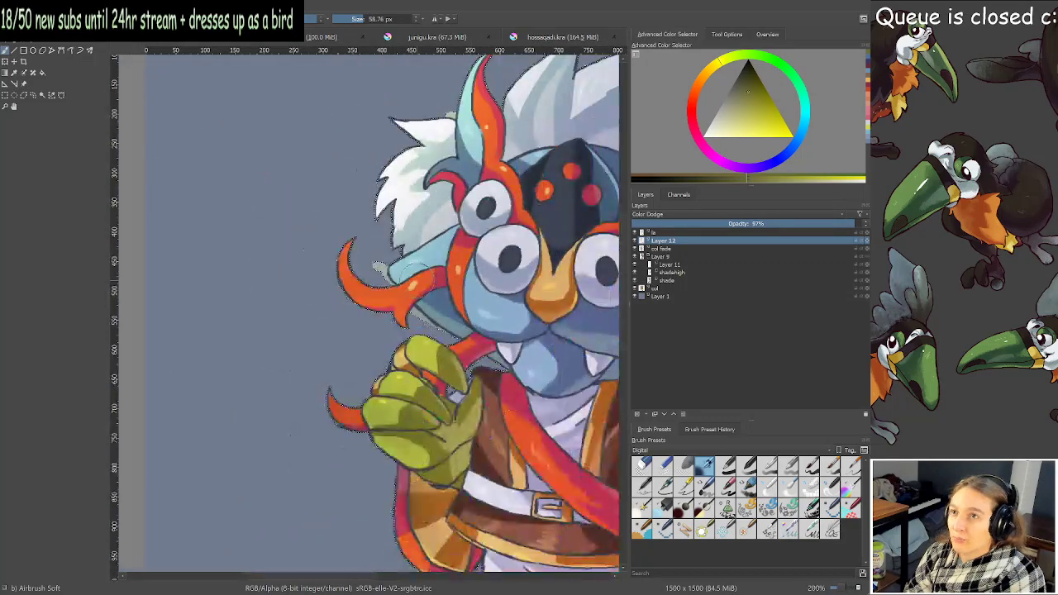
pyautogui.moveTo(347, 284); pyautogui.dragTo(311, 251)
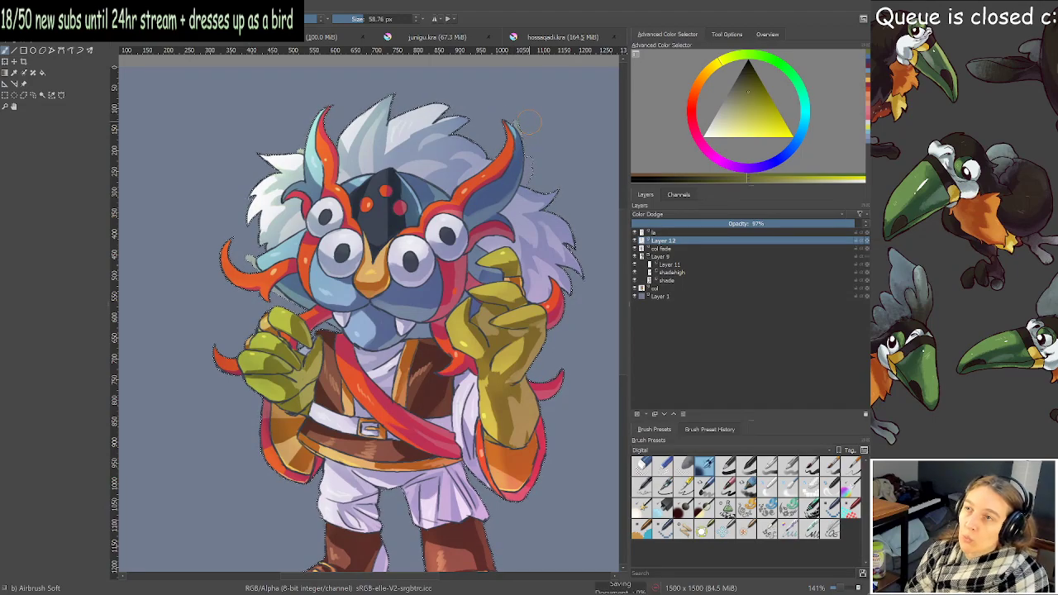
pyautogui.scroll(-2, 510, 114)
pyautogui.scroll(2, 498, 213)
pyautogui.moveTo(499, 213); pyautogui.dragTo(481, 228)
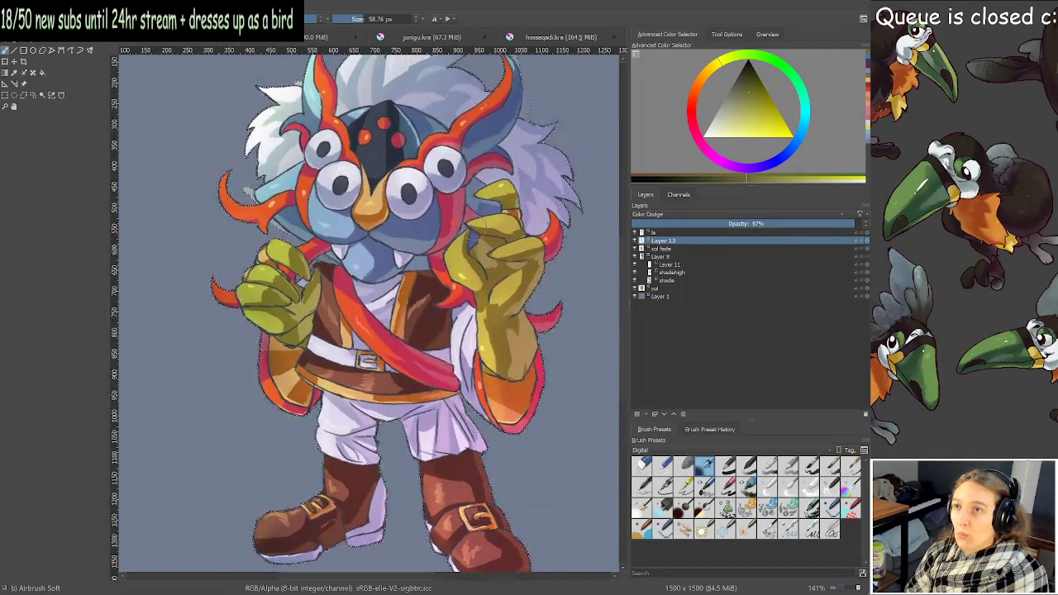
pyautogui.scroll(-1, 476, 226)
pyautogui.scroll(1, 476, 226)
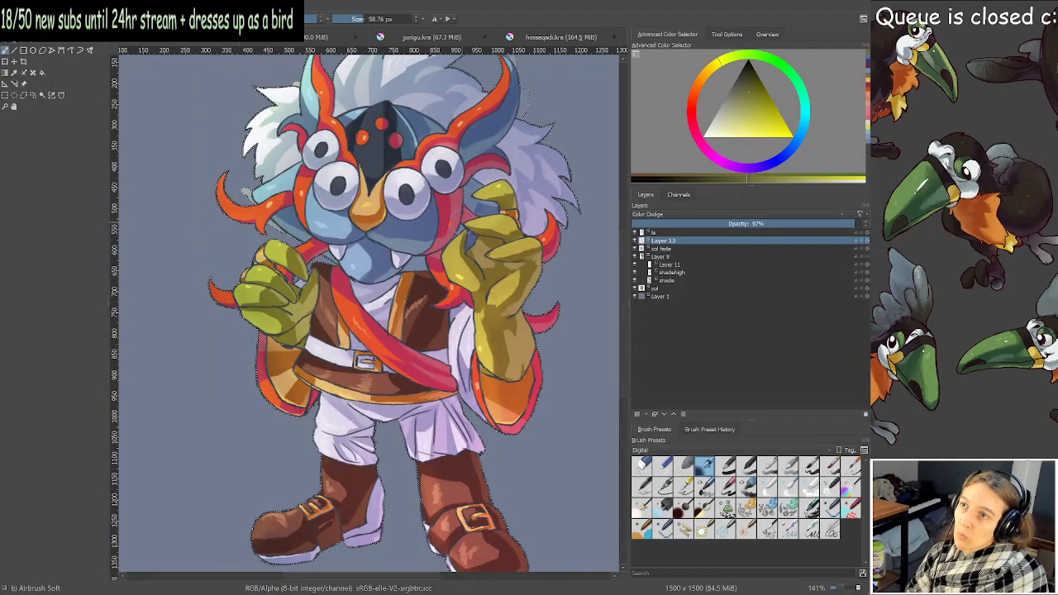
pyautogui.scroll(-1, 461, 217)
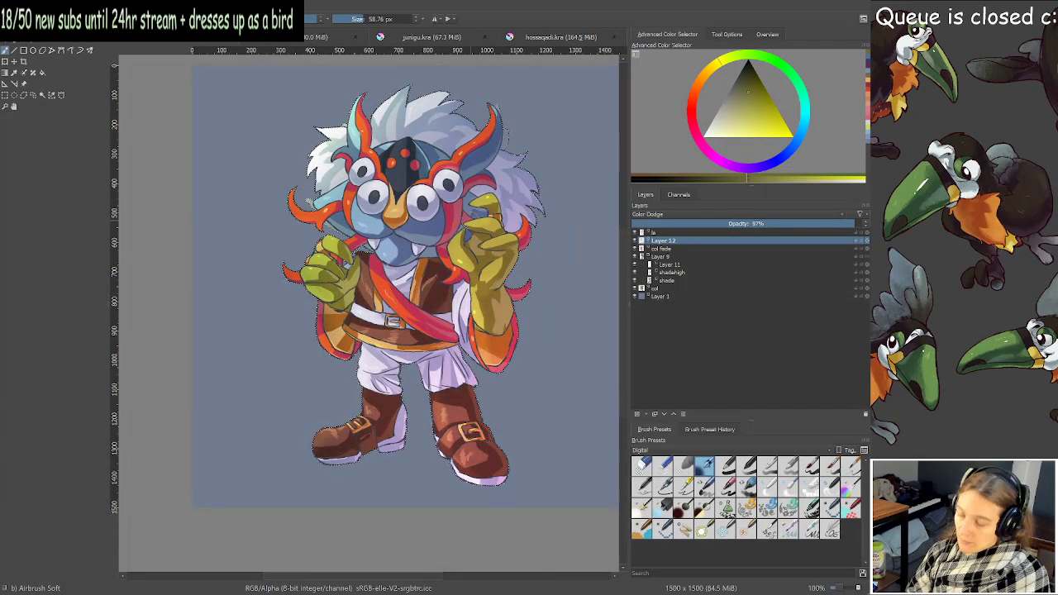
# Erase the stray glow above the hair tuft beside the light blue horn, using the Bristles-4 Glaze brush at 18.32 px.
pyautogui.scroll(6, 346, 122)
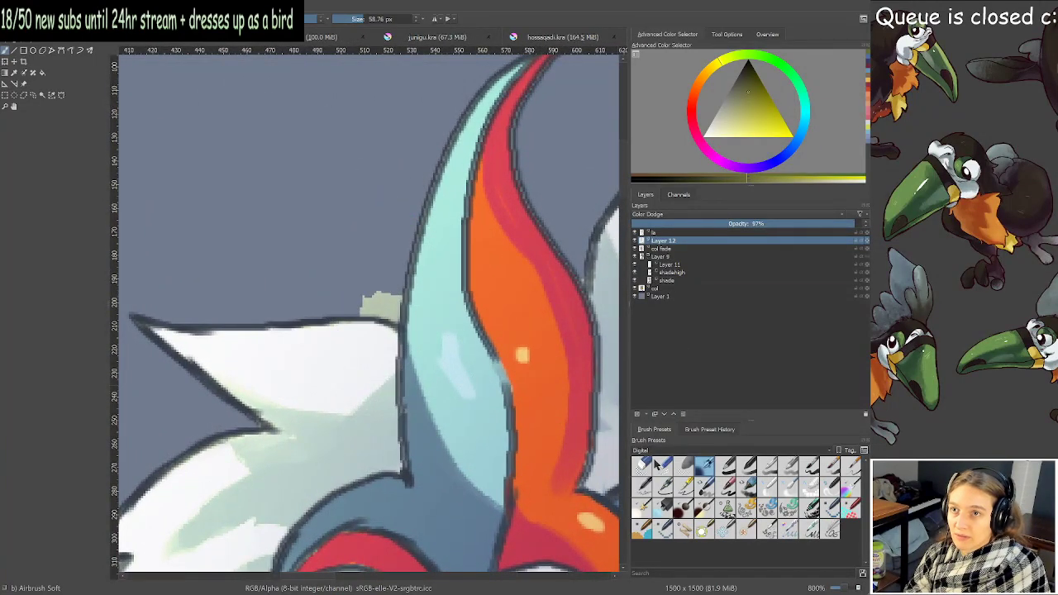
pyautogui.click(650, 488)
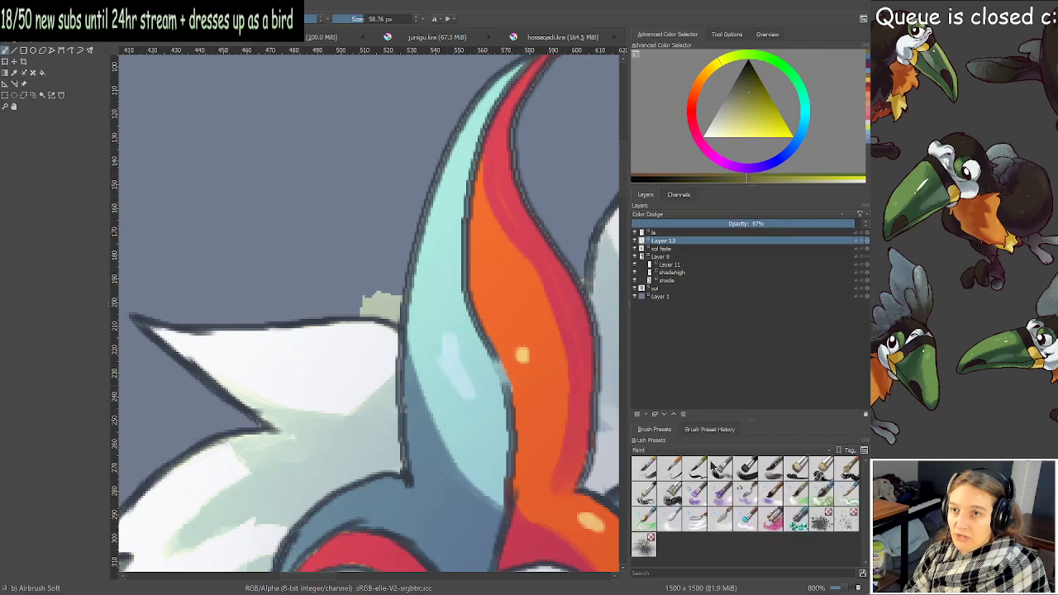
pyautogui.click(766, 466)
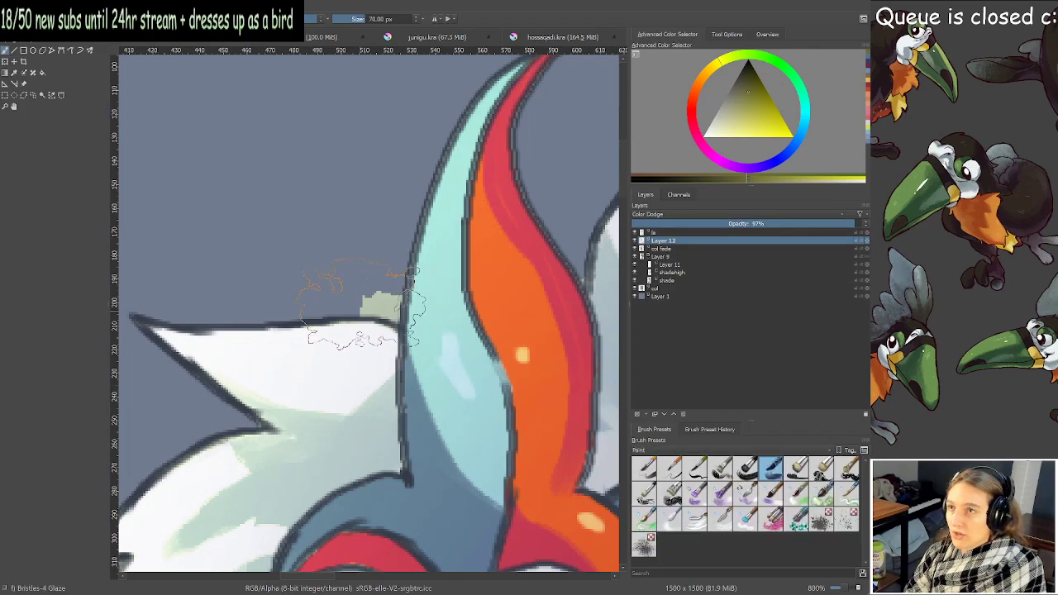
pyautogui.keyDown('shift'); pyautogui.moveTo(362, 307); pyautogui.dragTo(308, 282); pyautogui.keyUp('shift')
pyautogui.moveTo(378, 291); pyautogui.dragTo(385, 302)
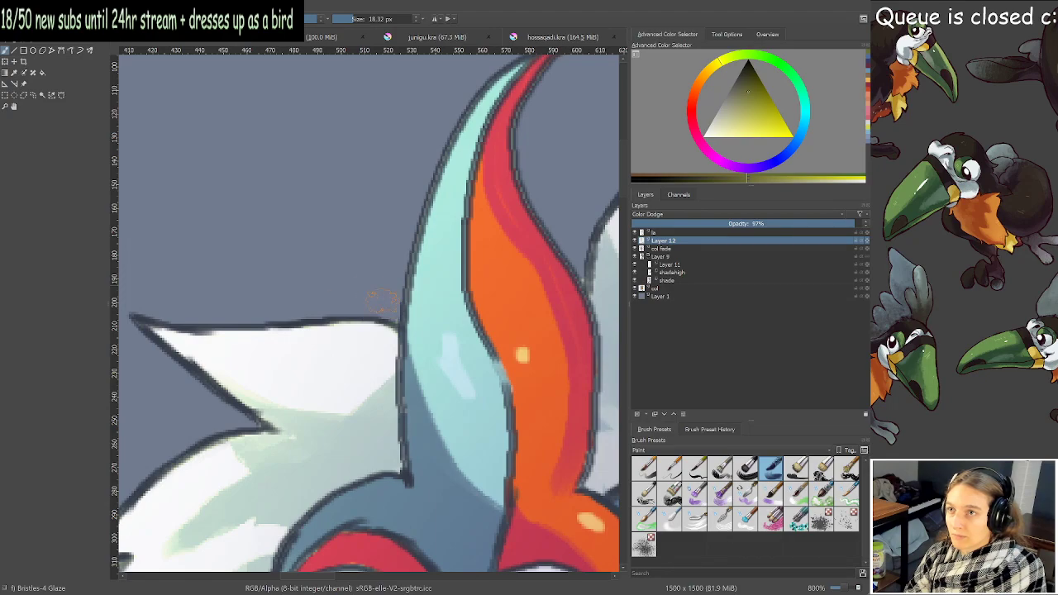
# Erase the stray glow around the light blue ear and along the dark blue edge beneath the orange whisker.
pyautogui.scroll(-4, 354, 252)
pyautogui.scroll(4, 331, 442)
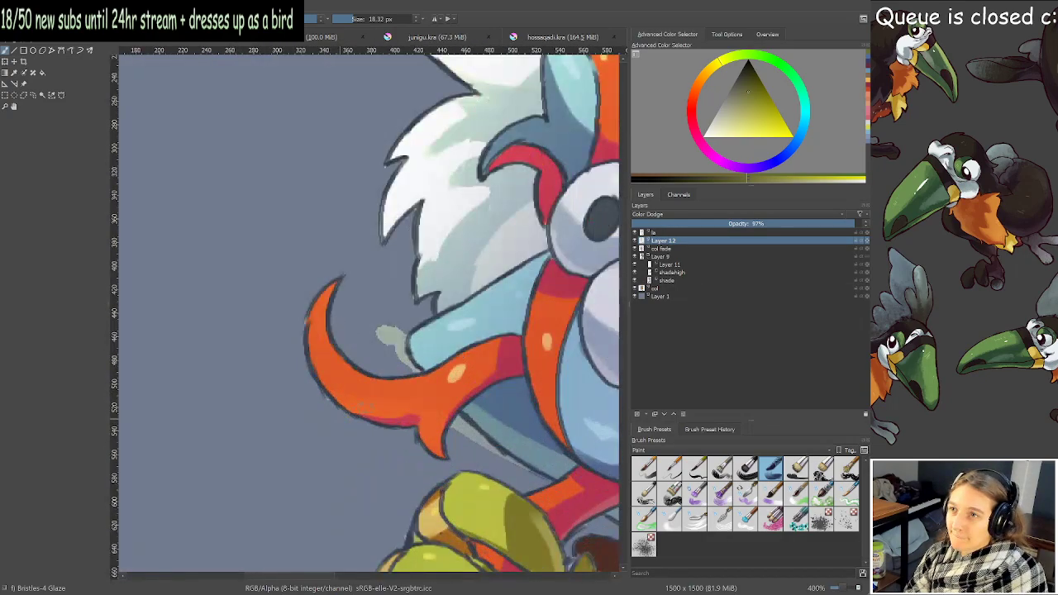
pyautogui.moveTo(426, 339); pyautogui.dragTo(382, 337)
pyautogui.moveTo(353, 266)
pyautogui.mouseDown()
pyautogui.moveTo(347, 301)
pyautogui.moveTo(359, 298)
pyautogui.moveTo(350, 259)
pyautogui.moveTo(340, 277)
pyautogui.moveTo(408, 340)
pyautogui.mouseUp()
pyautogui.moveTo(529, 419); pyautogui.dragTo(335, 262)
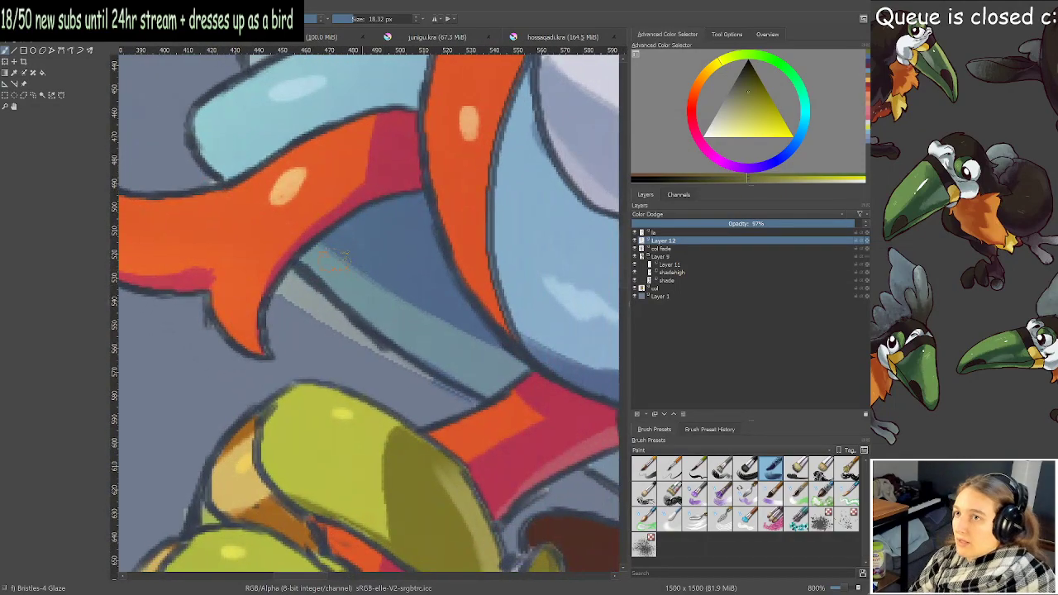
pyautogui.moveTo(299, 316)
pyautogui.mouseDown()
pyautogui.moveTo(293, 301)
pyautogui.moveTo(304, 303)
pyautogui.moveTo(303, 291)
pyautogui.moveTo(381, 368)
pyautogui.mouseUp()
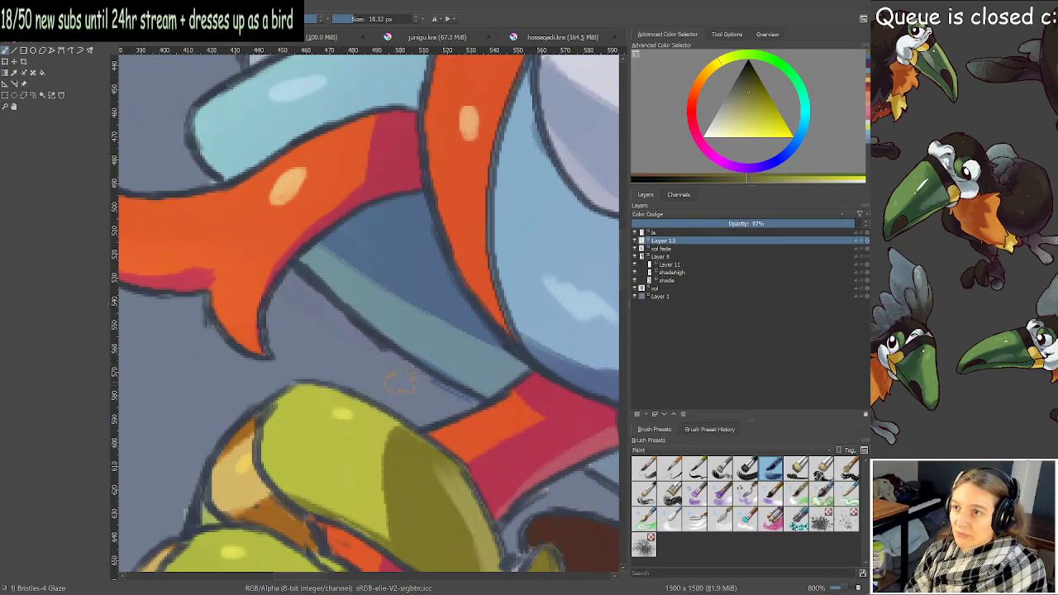
# Clean up the stray paint on the background beside the dark blue horn on the col fade layer.
pyautogui.scroll(-4, 400, 380)
pyautogui.scroll(3, 387, 328)
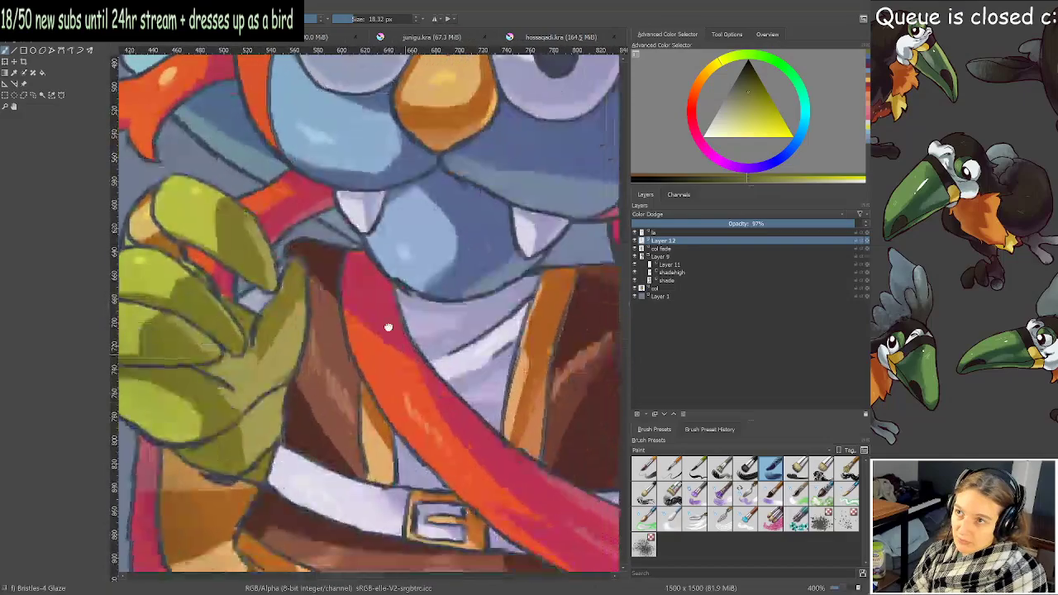
pyautogui.scroll(-3, 388, 327)
pyautogui.scroll(-5, 380, 347)
pyautogui.scroll(2, 342, 421)
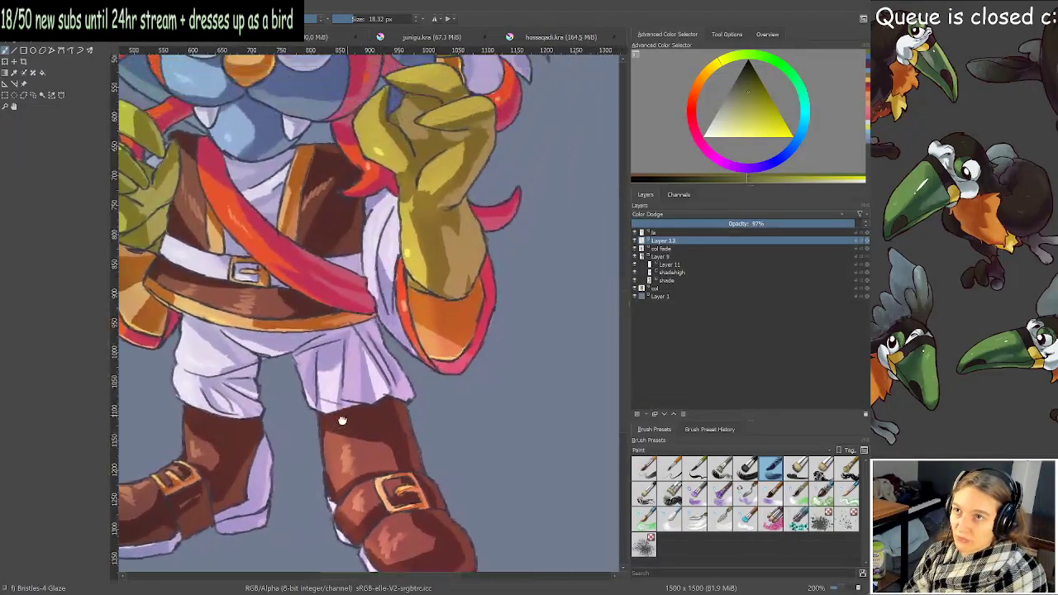
pyautogui.moveTo(342, 421); pyautogui.dragTo(284, 561)
pyautogui.moveTo(460, 180); pyautogui.dragTo(442, 308)
pyautogui.scroll(3, 435, 252)
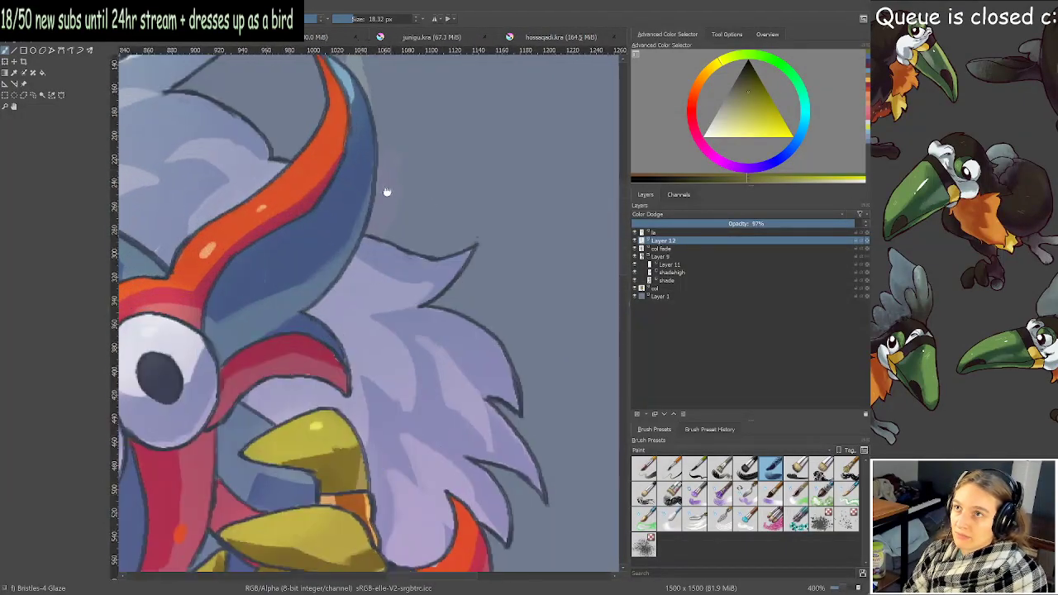
pyautogui.moveTo(317, 162); pyautogui.dragTo(345, 245)
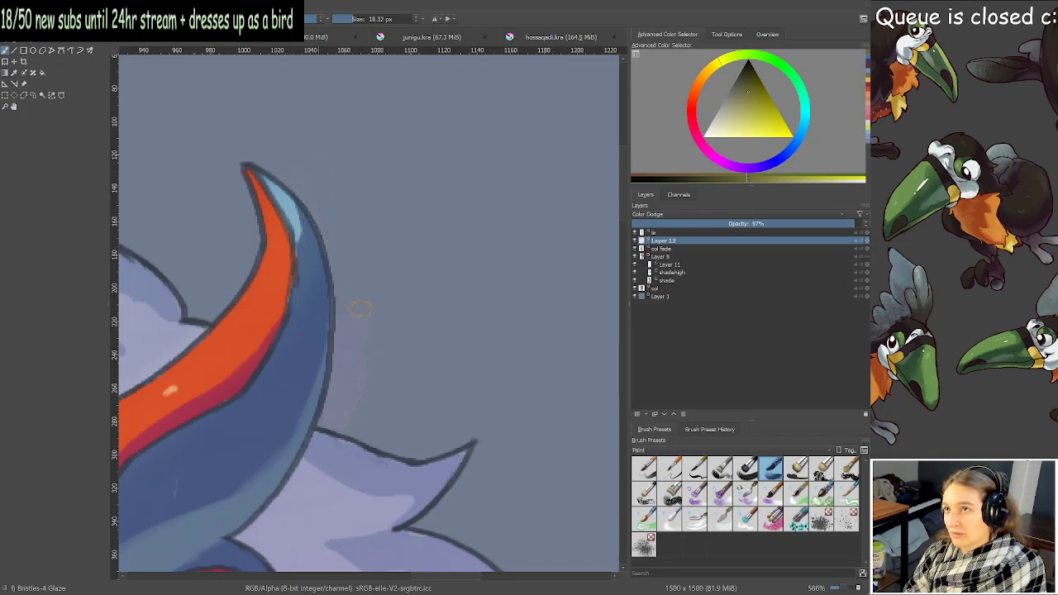
pyautogui.click(660, 249)
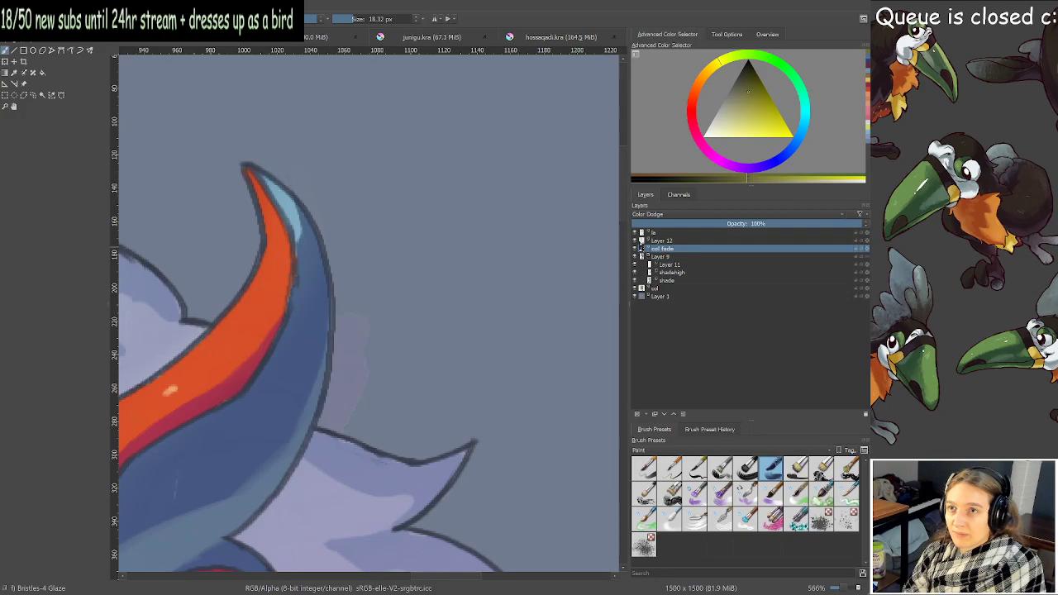
pyautogui.moveTo(361, 310); pyautogui.dragTo(353, 328)
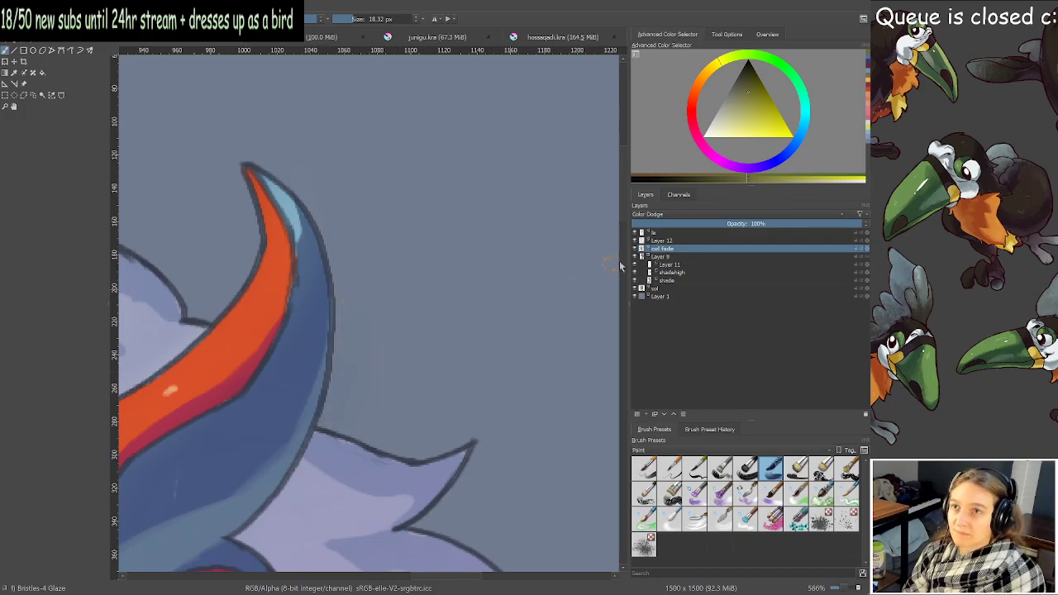
# Rename Layer 12 as "high fade".
pyautogui.doubleClick(670, 241)
pyautogui.write('h fade')
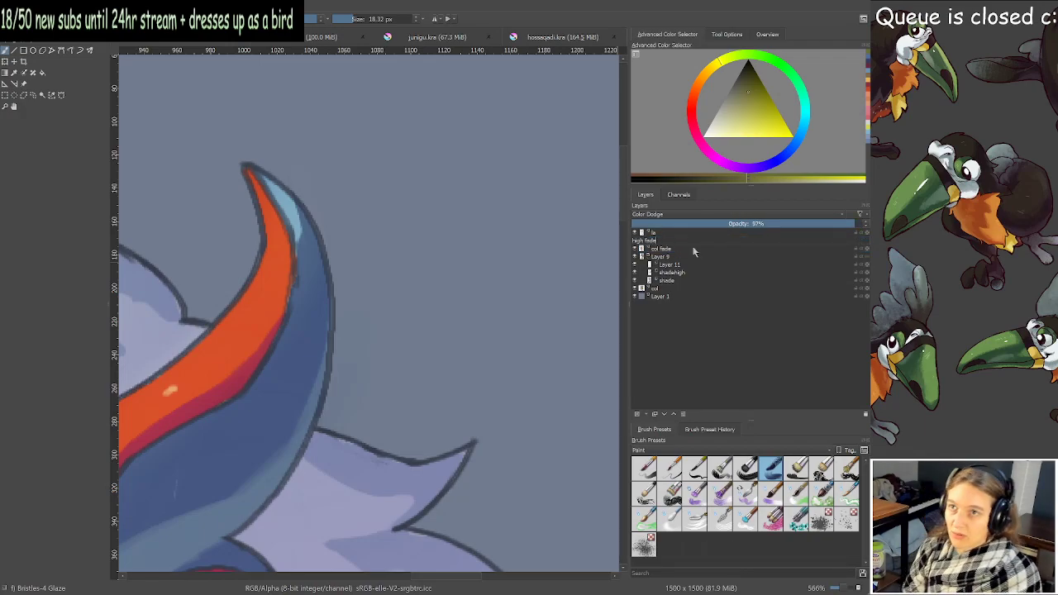
pyautogui.press('Return')
# Compare the figure with the high fade and col fade layers hidden and shown again.
pyautogui.scroll(-6, 504, 364)
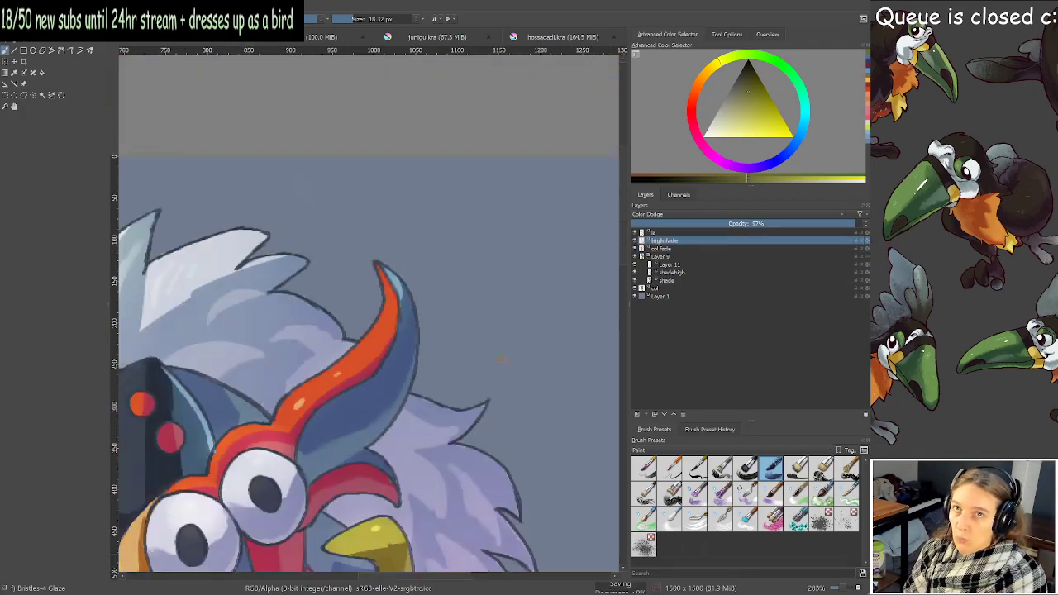
pyautogui.moveTo(525, 474); pyautogui.dragTo(525, 345)
pyautogui.press('+')
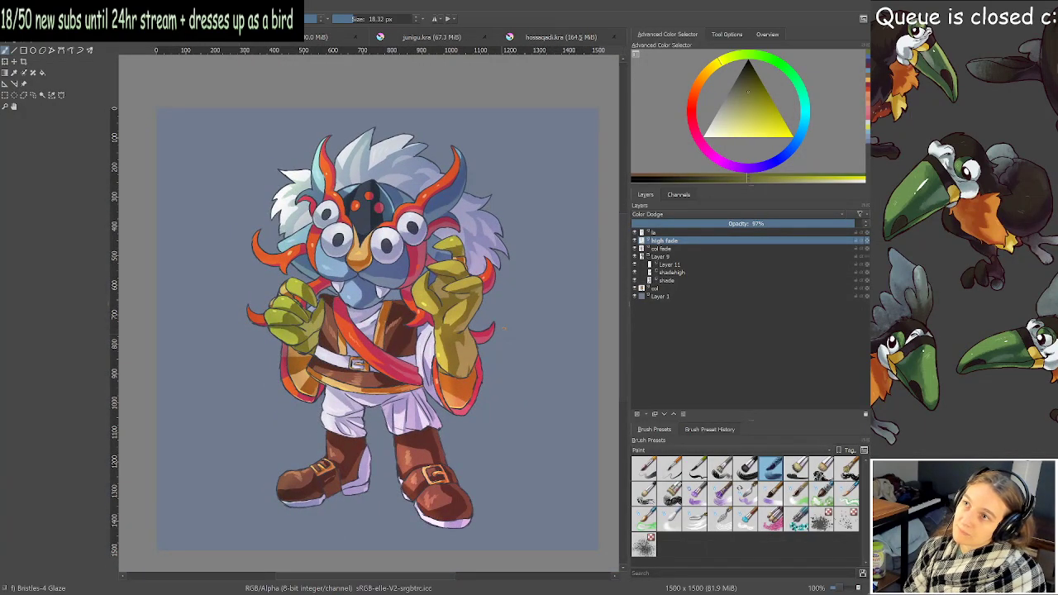
pyautogui.press('+')
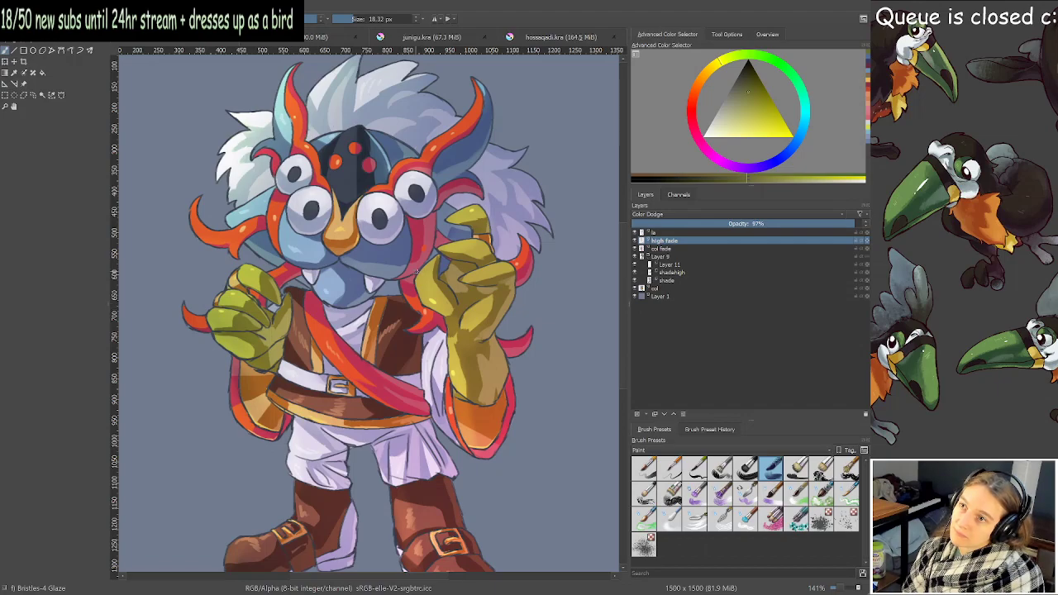
pyautogui.scroll(2, 336, 225)
pyautogui.moveTo(336, 224); pyautogui.dragTo(384, 301)
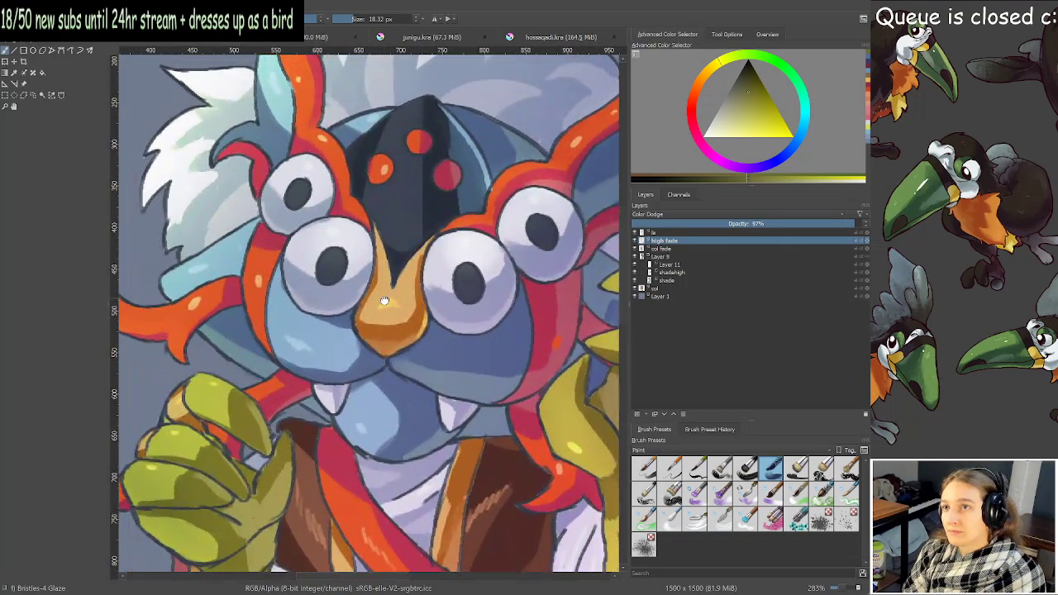
pyautogui.click(669, 265)
pyautogui.click(636, 248)
pyautogui.click(635, 240)
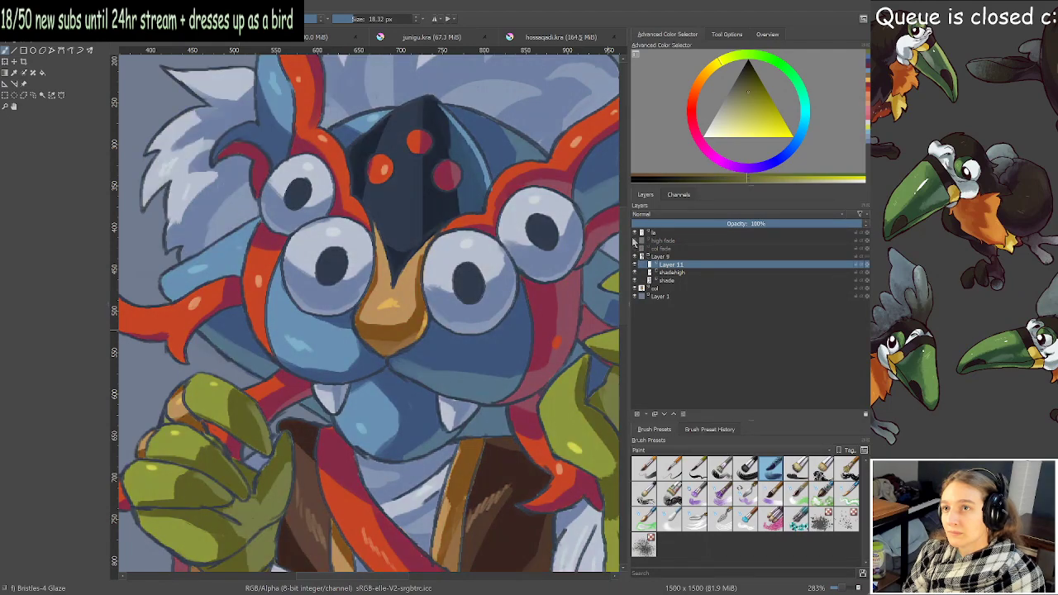
pyautogui.press('-')
pyautogui.press('-')
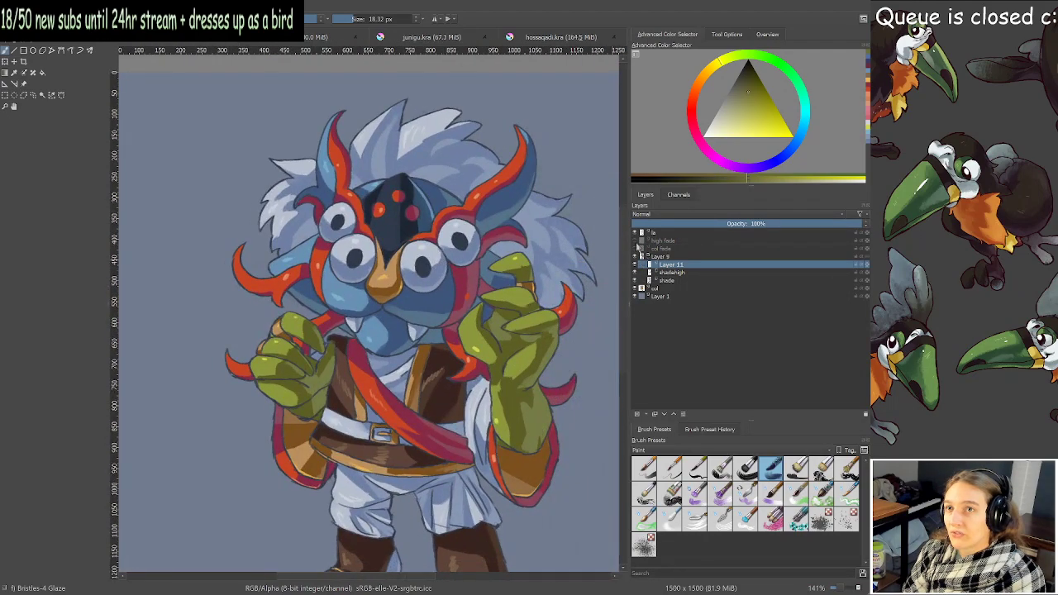
pyautogui.click(635, 240)
pyautogui.click(636, 248)
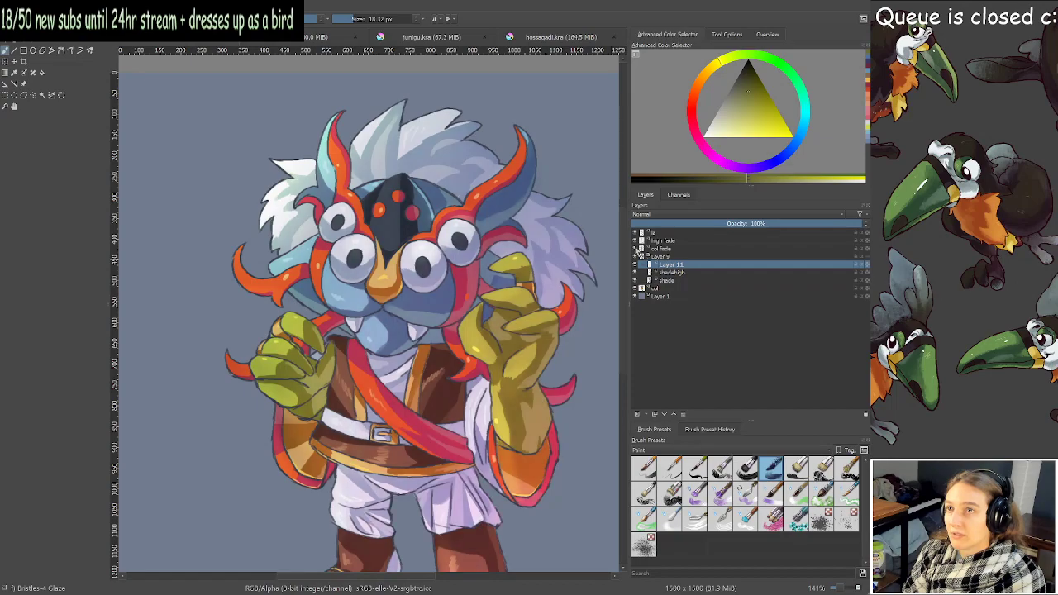
# Add a layer named "distance fade" directly above the high fade layer and choose a pale greyish yellow paint colour.
pyautogui.click(661, 241)
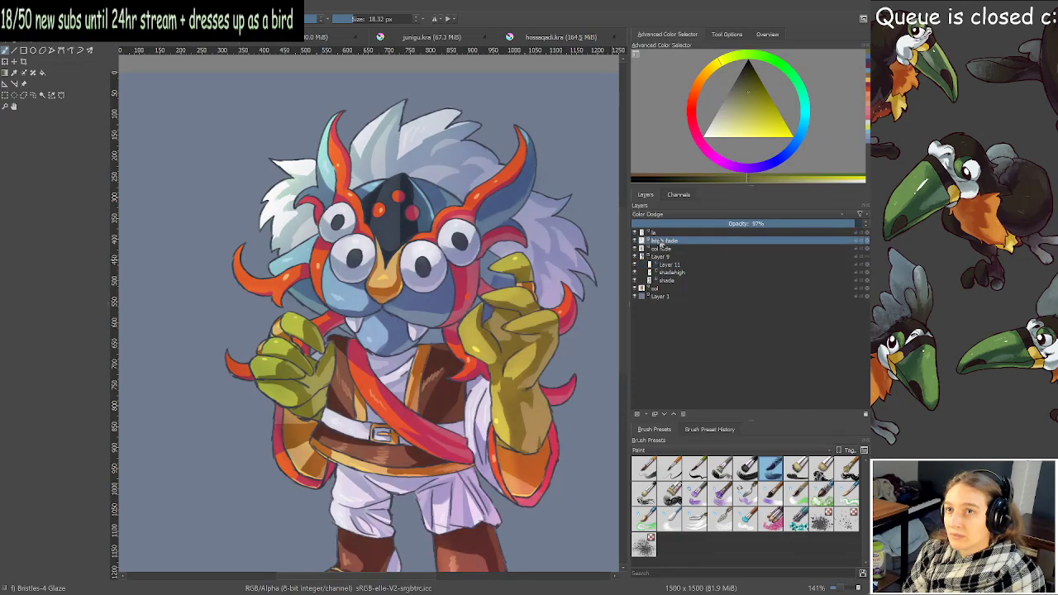
pyautogui.click(637, 414)
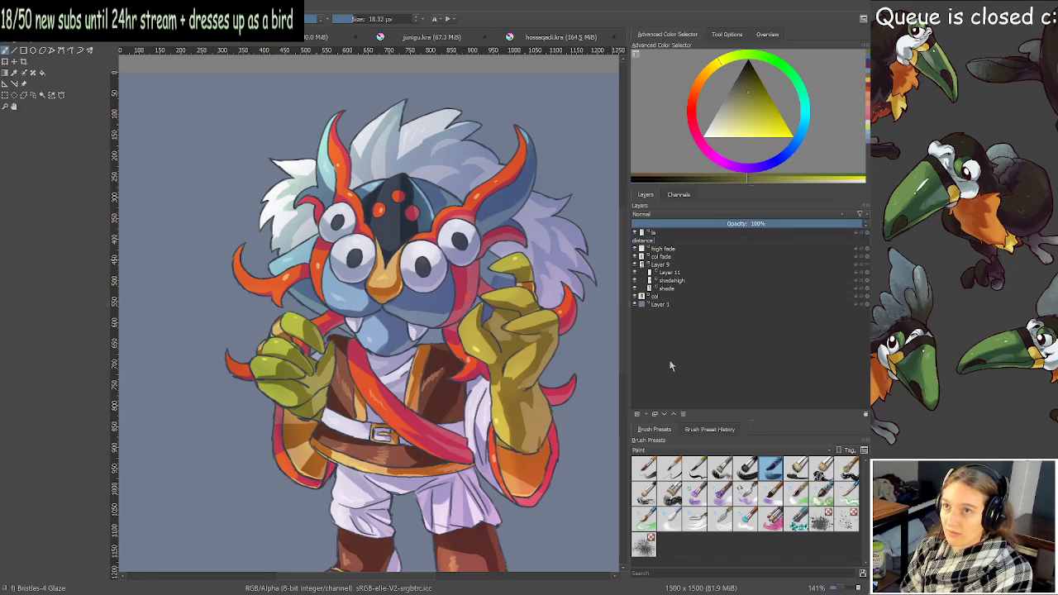
pyautogui.press('Return')
pyautogui.click(725, 128)
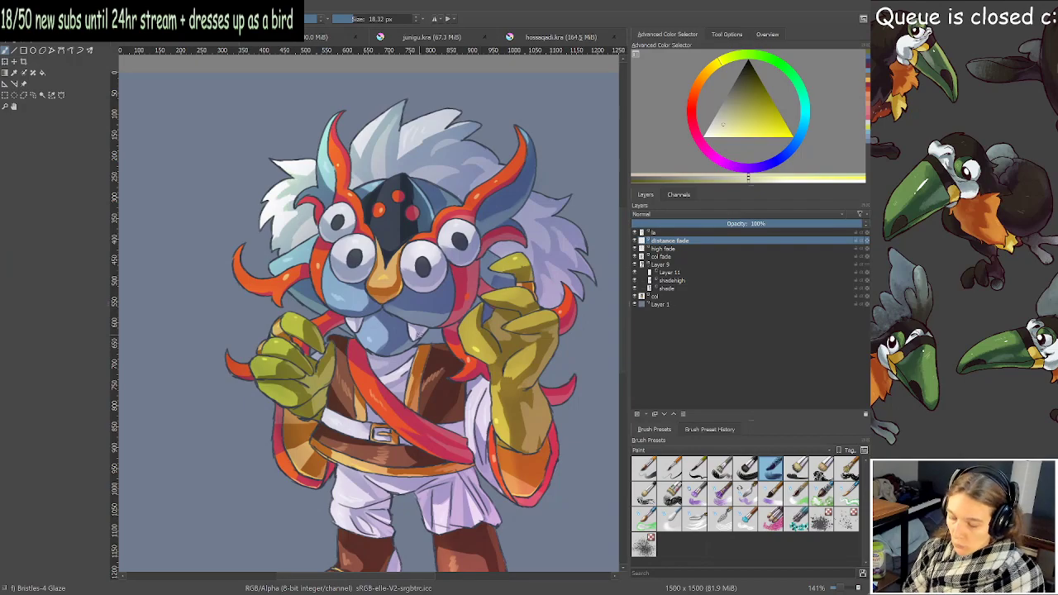
# Try painting a pale fade over the far boot and trouser leg with a brush of about 69 px.
pyautogui.moveTo(461, 461); pyautogui.dragTo(467, 295)
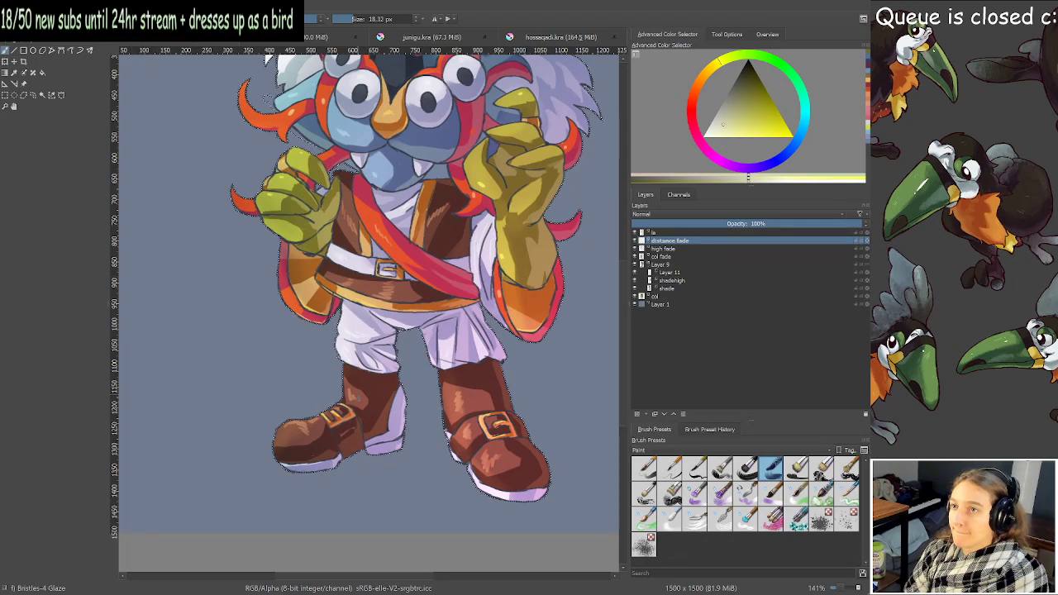
pyautogui.scroll(2, 368, 357)
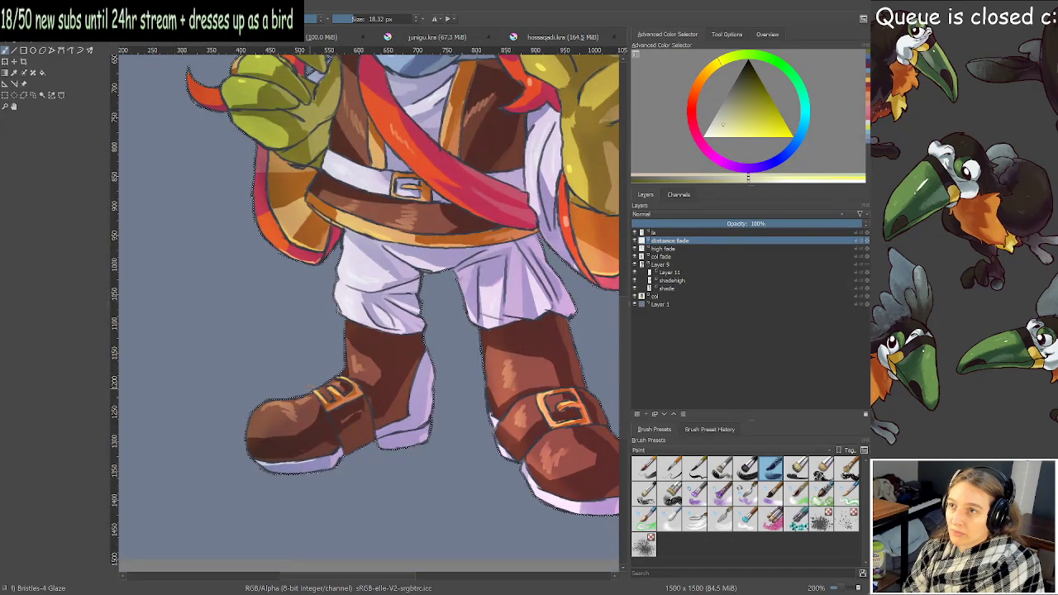
pyautogui.moveTo(308, 407); pyautogui.dragTo(348, 407)
pyautogui.moveTo(262, 405)
pyautogui.mouseDown()
pyautogui.moveTo(261, 455)
pyautogui.moveTo(289, 395)
pyautogui.moveTo(367, 421)
pyautogui.moveTo(370, 392)
pyautogui.moveTo(409, 334)
pyautogui.moveTo(392, 269)
pyautogui.moveTo(413, 285)
pyautogui.moveTo(394, 363)
pyautogui.mouseUp()
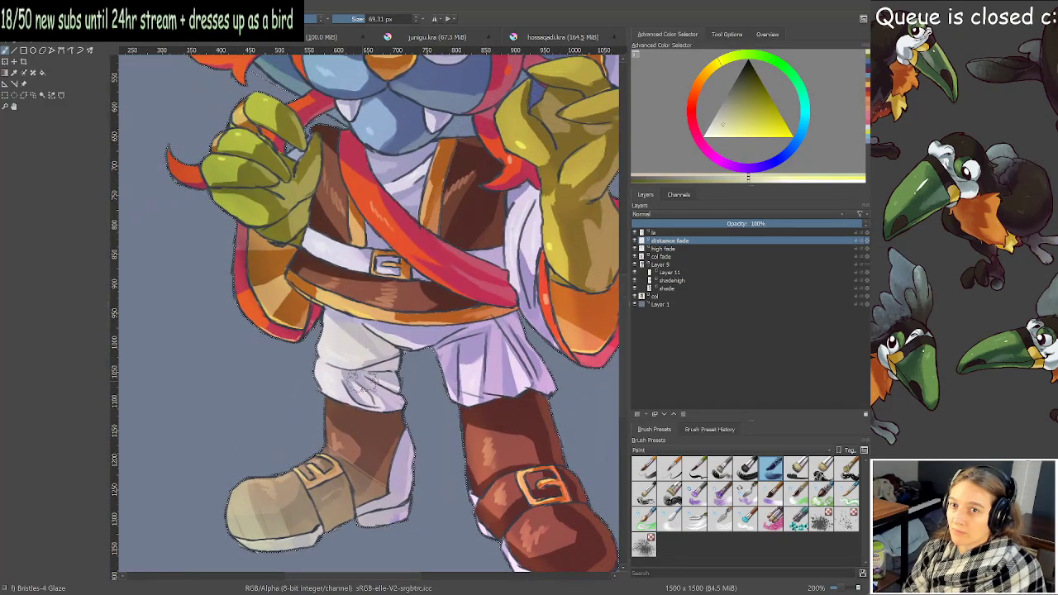
pyautogui.moveTo(236, 514); pyautogui.dragTo(385, 499)
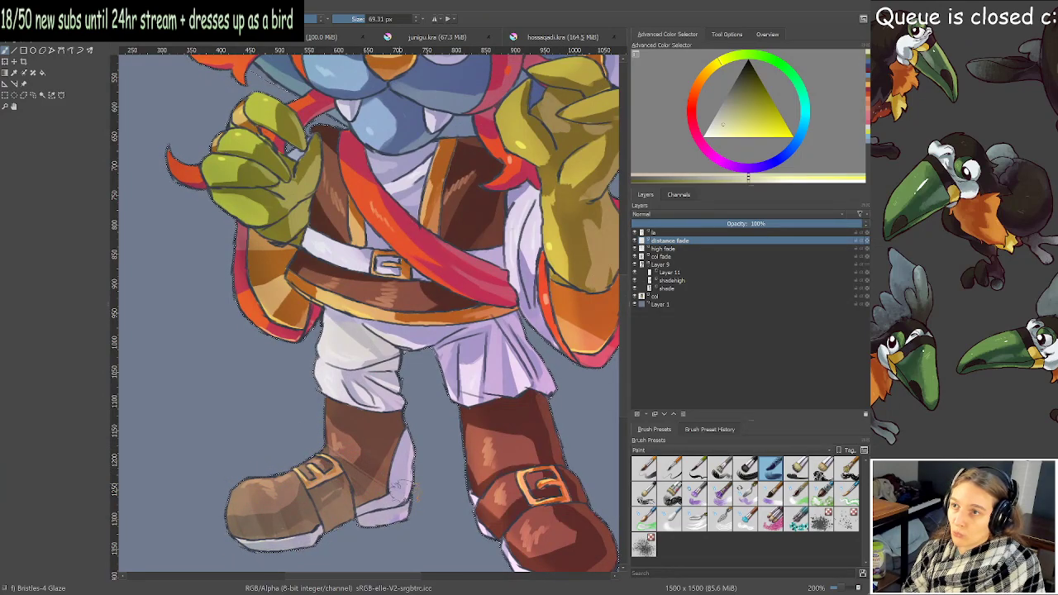
# Set the distance fade layer's blending mode to Color Dodge after trying Color.
pyautogui.click(663, 215)
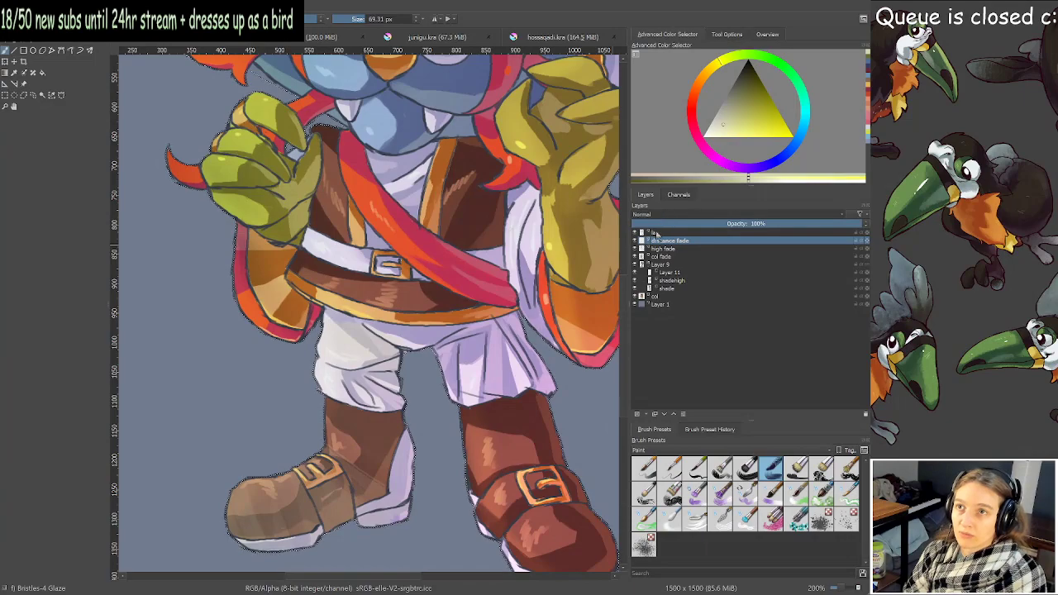
pyautogui.click(653, 244)
pyautogui.click(657, 216)
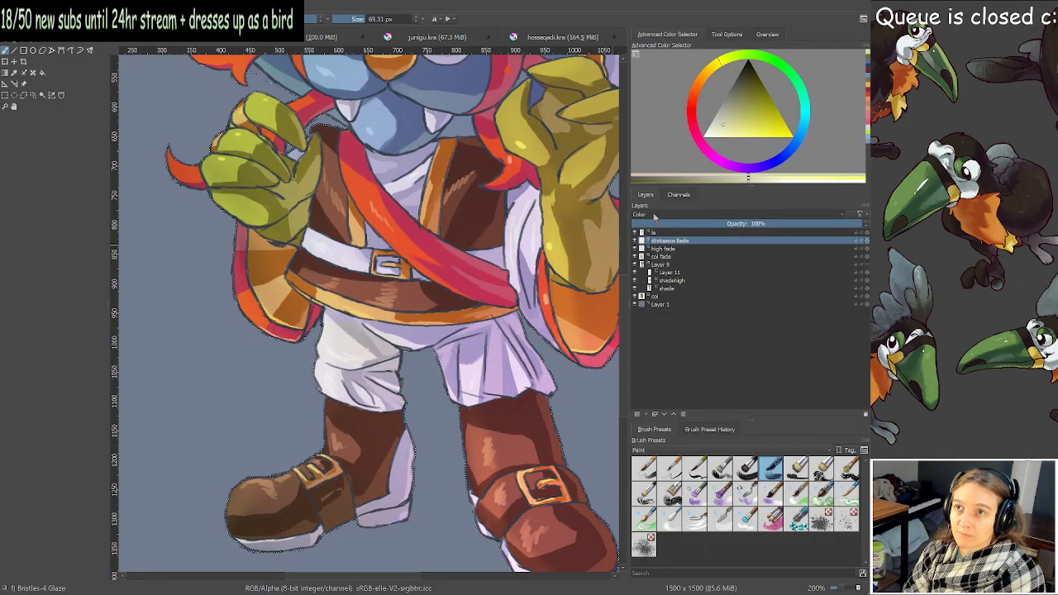
pyautogui.click(656, 250)
pyautogui.scroll(-2, 423, 373)
pyautogui.moveTo(439, 362); pyautogui.dragTo(426, 395)
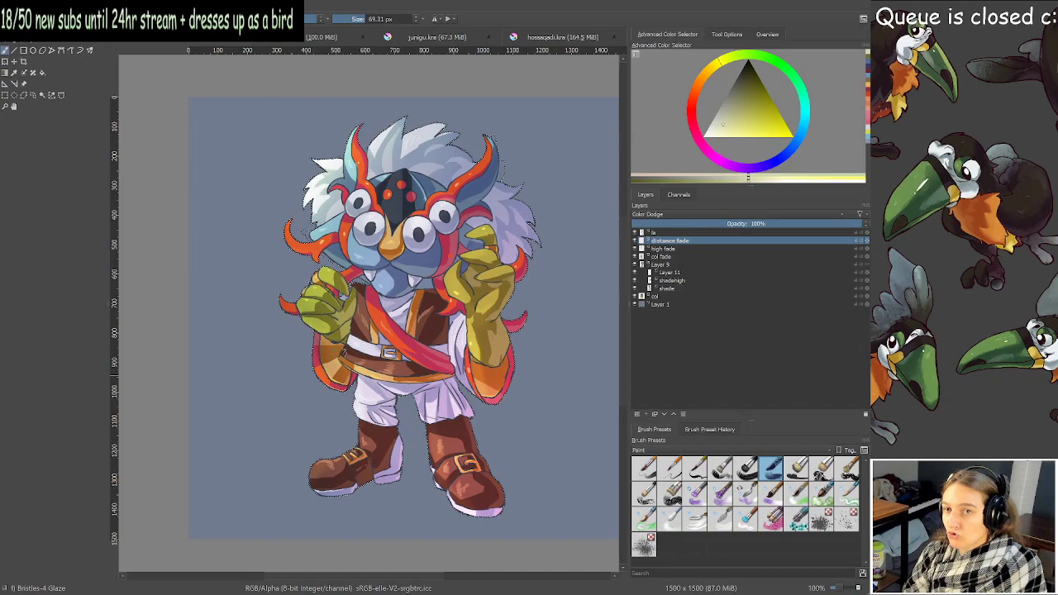
# Paint the fade over the far boot, trouser leg, sleeve, whisker tips and outer hair with a brush of about 106 px.
pyautogui.moveTo(340, 483); pyautogui.dragTo(369, 483)
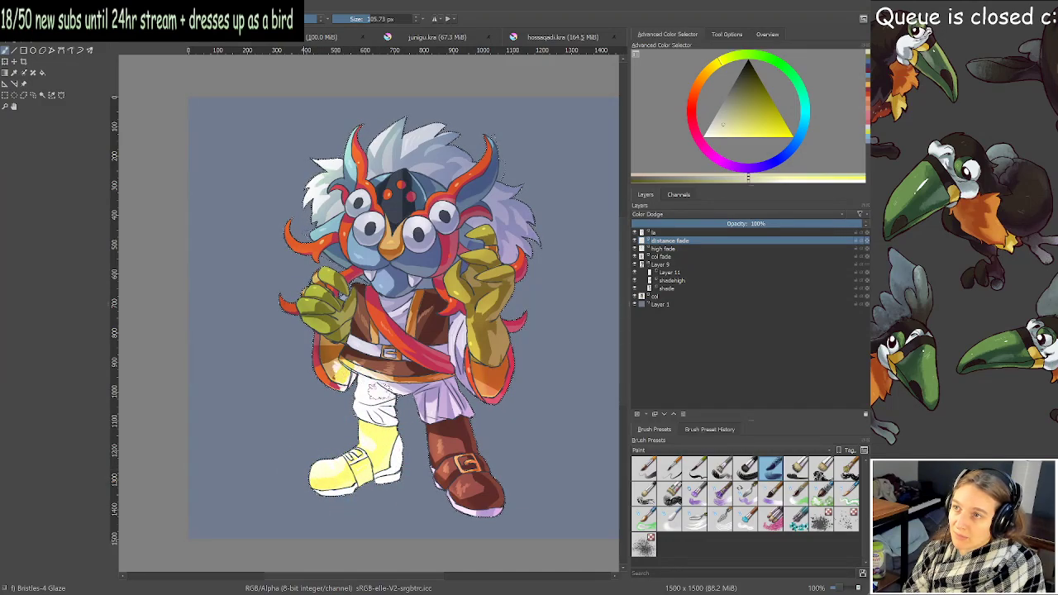
pyautogui.moveTo(340, 379)
pyautogui.mouseDown()
pyautogui.moveTo(327, 351)
pyautogui.moveTo(305, 308)
pyautogui.mouseUp()
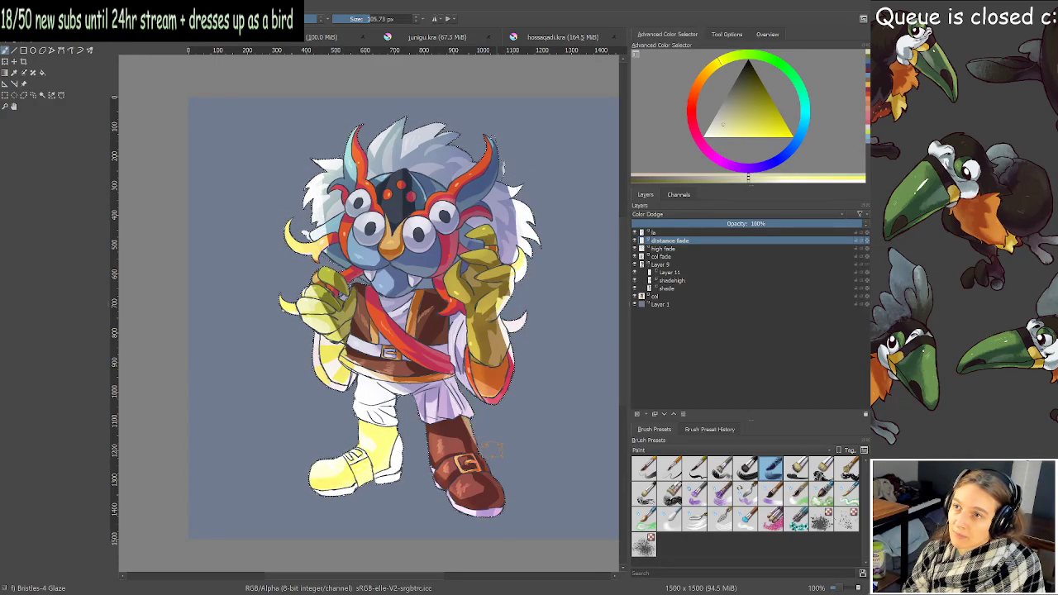
pyautogui.scroll(1, 456, 262)
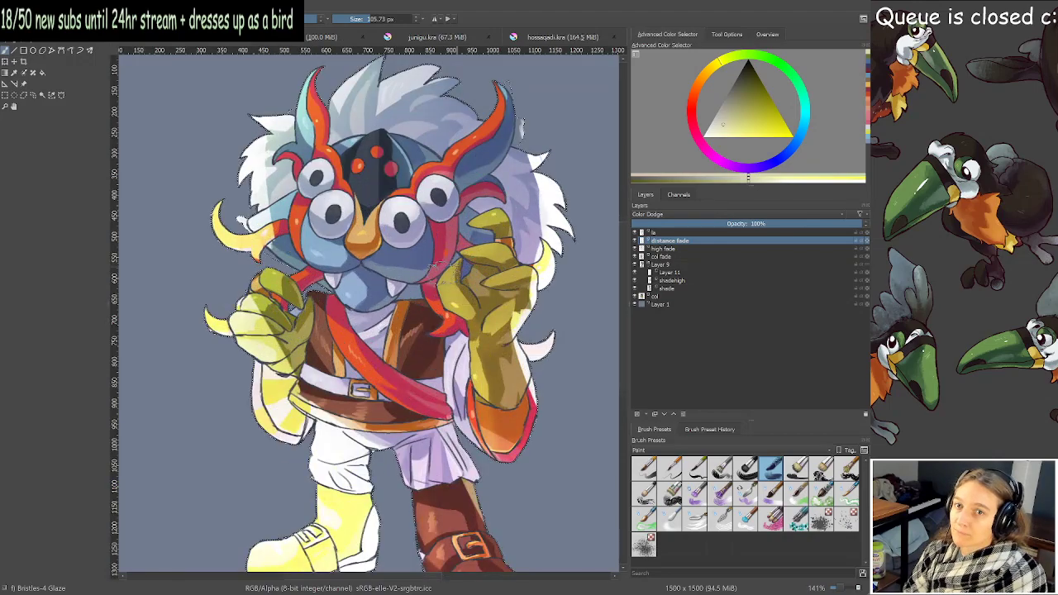
pyautogui.moveTo(455, 262); pyautogui.dragTo(460, 272)
# Extend the fade over the raised green hand, the orange sleeve cuff, the upper hair and the horn with a brush of about 59 px.
pyautogui.moveTo(328, 306); pyautogui.dragTo(321, 307)
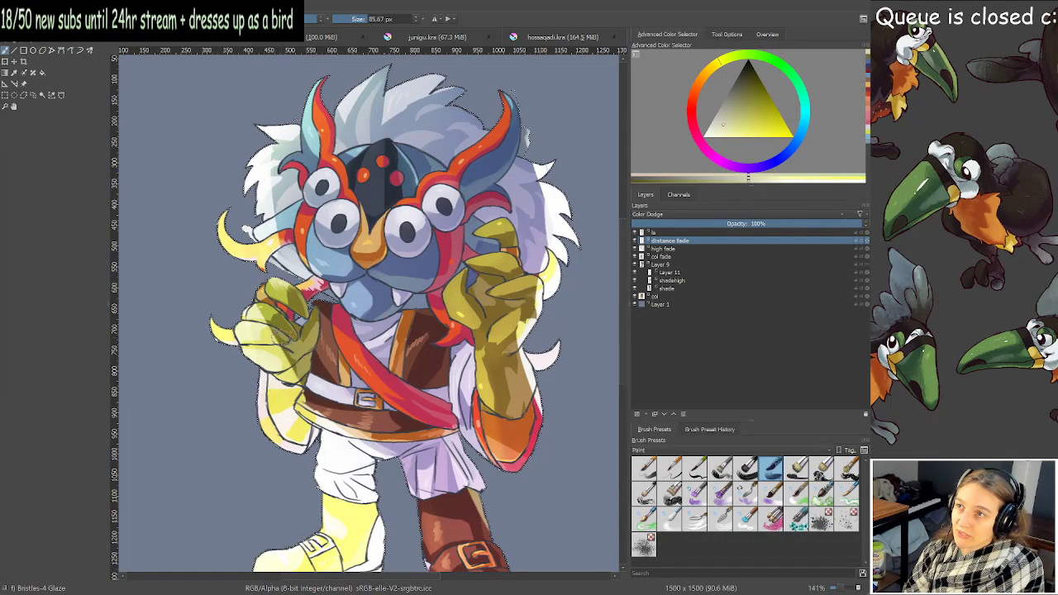
pyautogui.moveTo(284, 335); pyautogui.dragTo(272, 335)
pyautogui.moveTo(275, 340); pyautogui.dragTo(264, 311)
pyautogui.moveTo(291, 362); pyautogui.dragTo(302, 374)
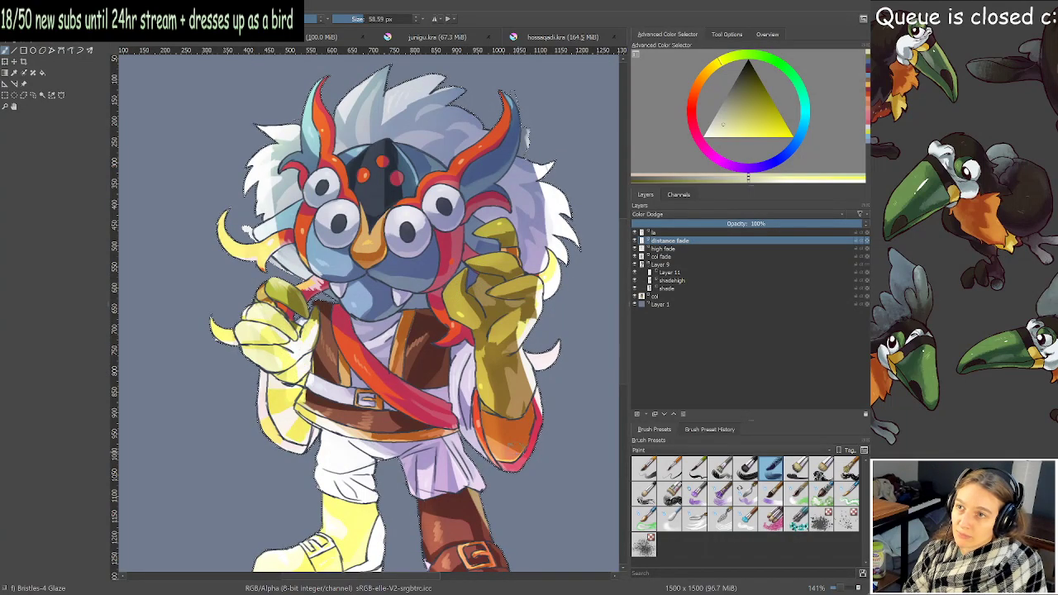
pyautogui.moveTo(500, 475)
pyautogui.mouseDown()
pyautogui.moveTo(466, 433)
pyautogui.moveTo(466, 384)
pyautogui.moveTo(495, 446)
pyautogui.mouseUp()
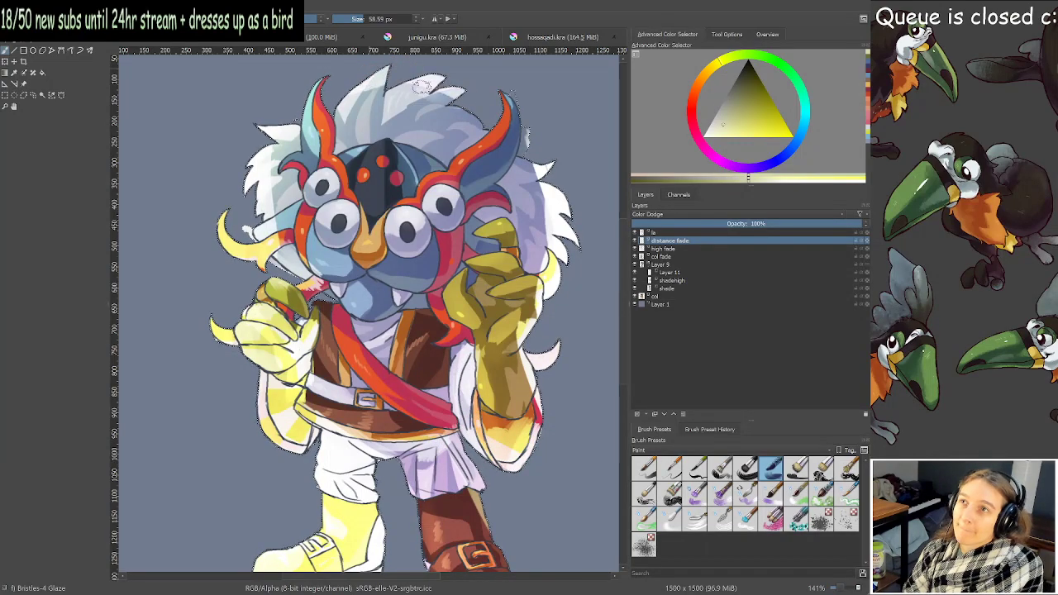
pyautogui.moveTo(421, 87); pyautogui.dragTo(483, 110)
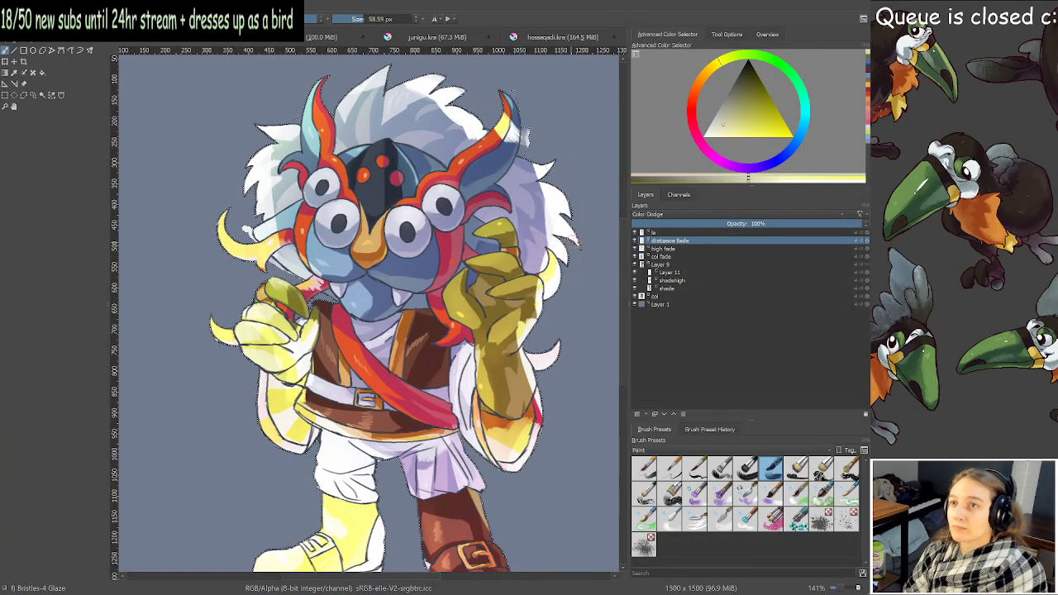
# Lower the distance fade layer's opacity to 12%.
pyautogui.scroll(-2, 426, 364)
pyautogui.scroll(1, 430, 357)
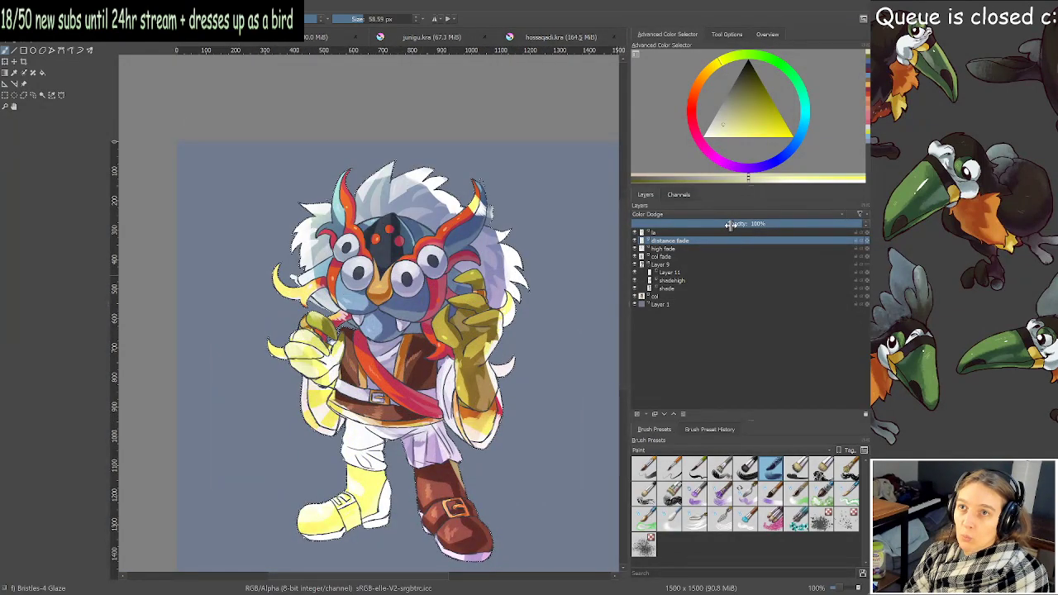
pyautogui.moveTo(729, 224); pyautogui.dragTo(660, 224)
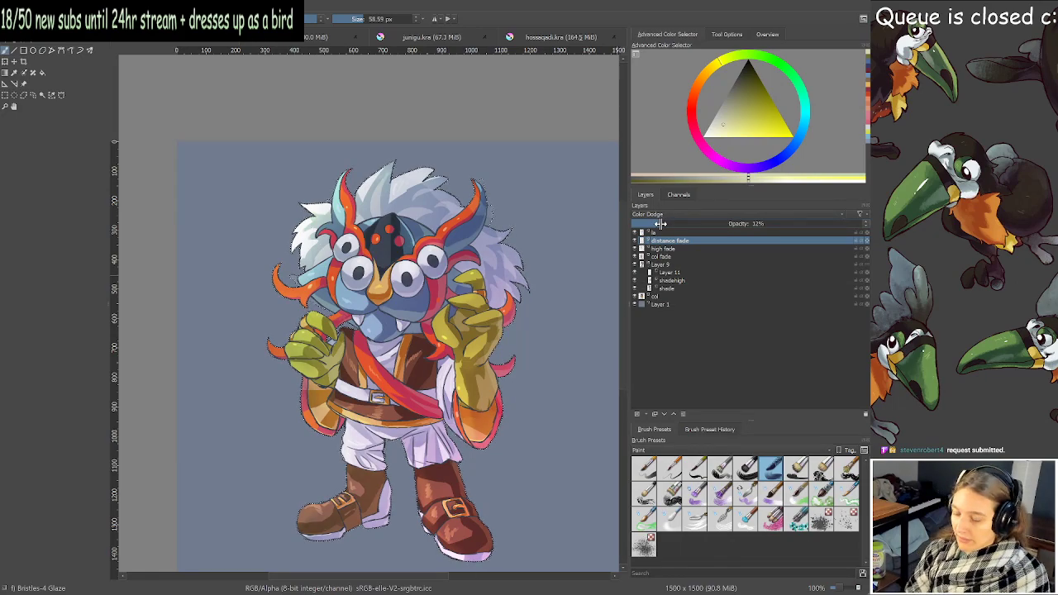
# Clear the selection around the figure and check the background beside the dark blue horn for stray fade paint.
pyautogui.scroll(1, 179, 218)
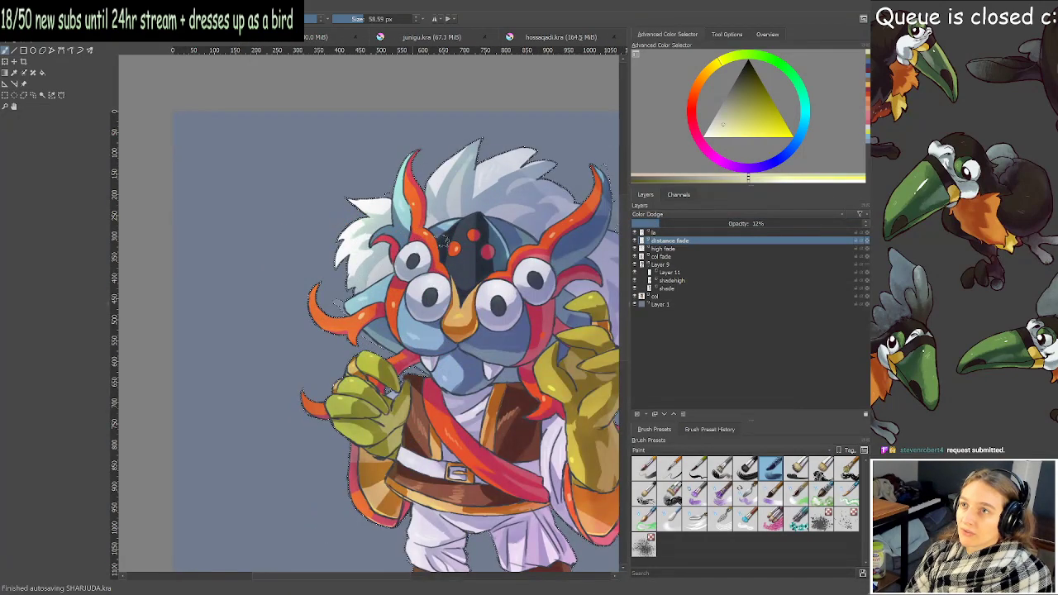
pyautogui.moveTo(446, 248); pyautogui.dragTo(355, 153)
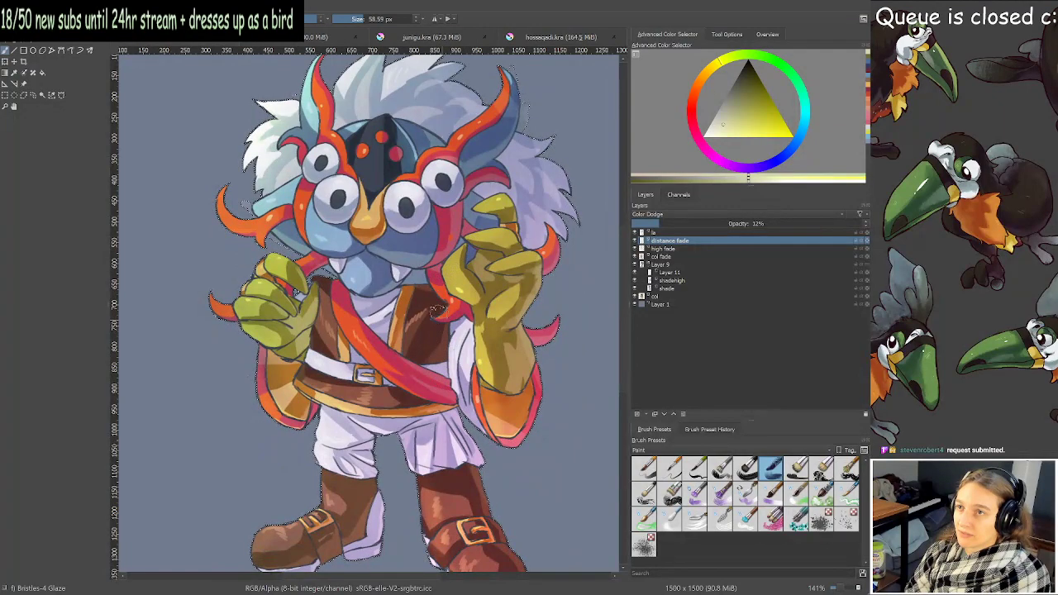
pyautogui.scroll(1, 419, 267)
pyautogui.moveTo(420, 266); pyautogui.dragTo(421, 315)
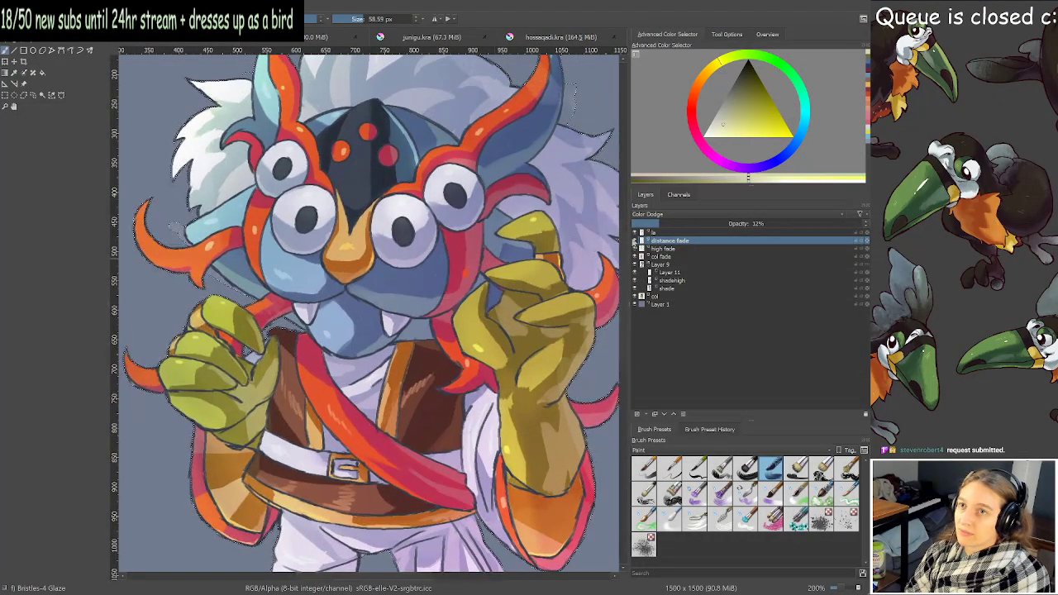
pyautogui.press('-')
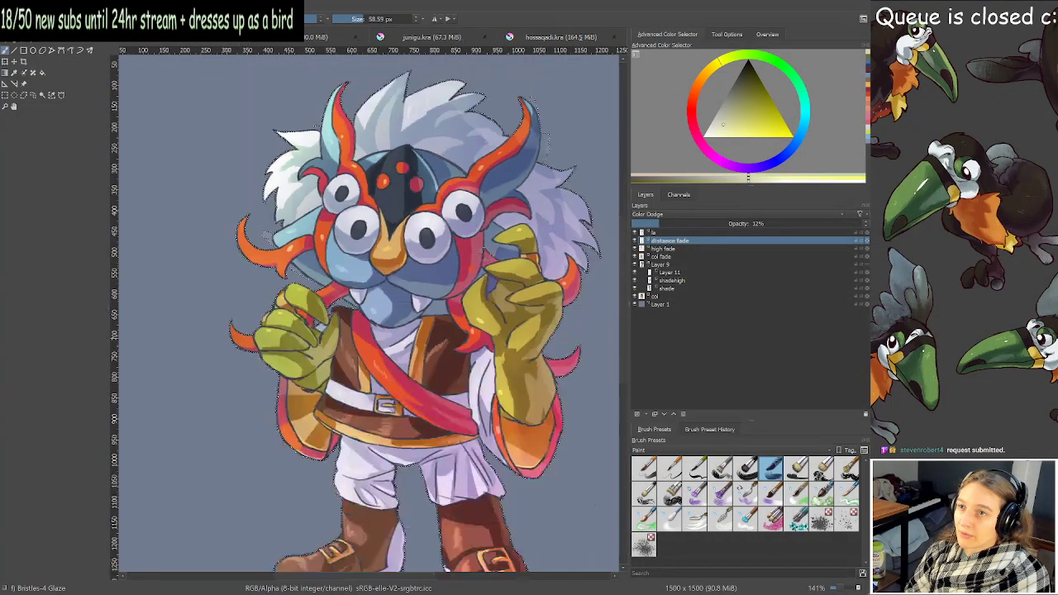
pyautogui.moveTo(551, 121); pyautogui.dragTo(438, 216)
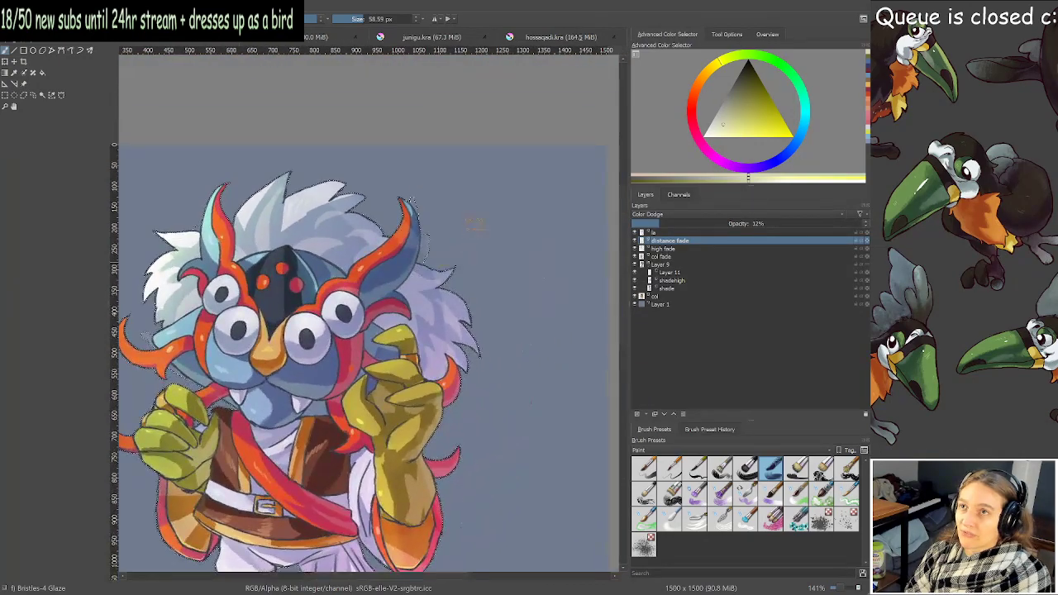
pyautogui.scroll(3, 413, 222)
pyautogui.scroll(2, 399, 221)
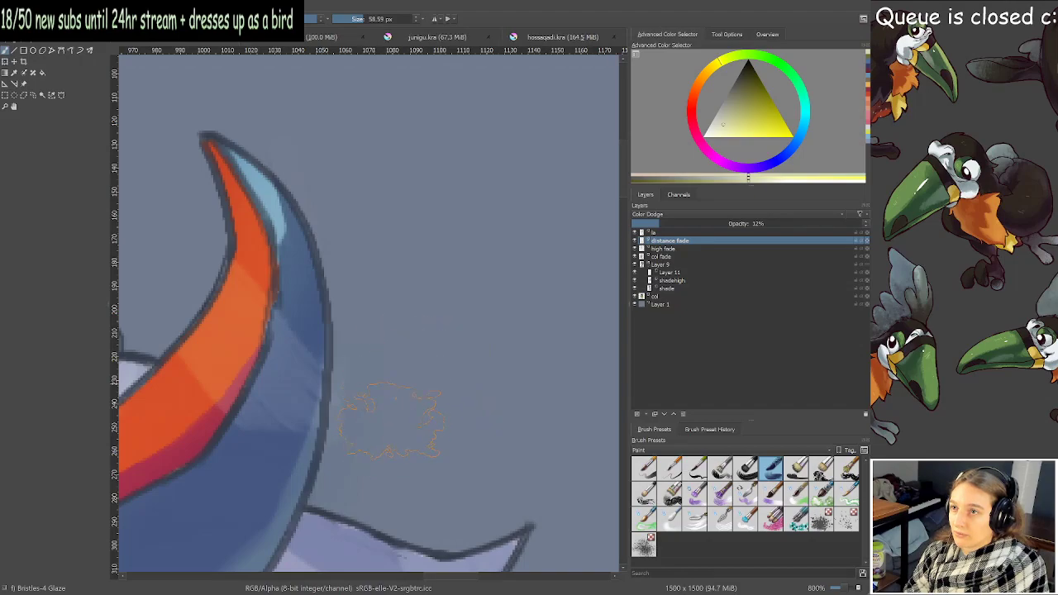
pyautogui.scroll(-3, 397, 438)
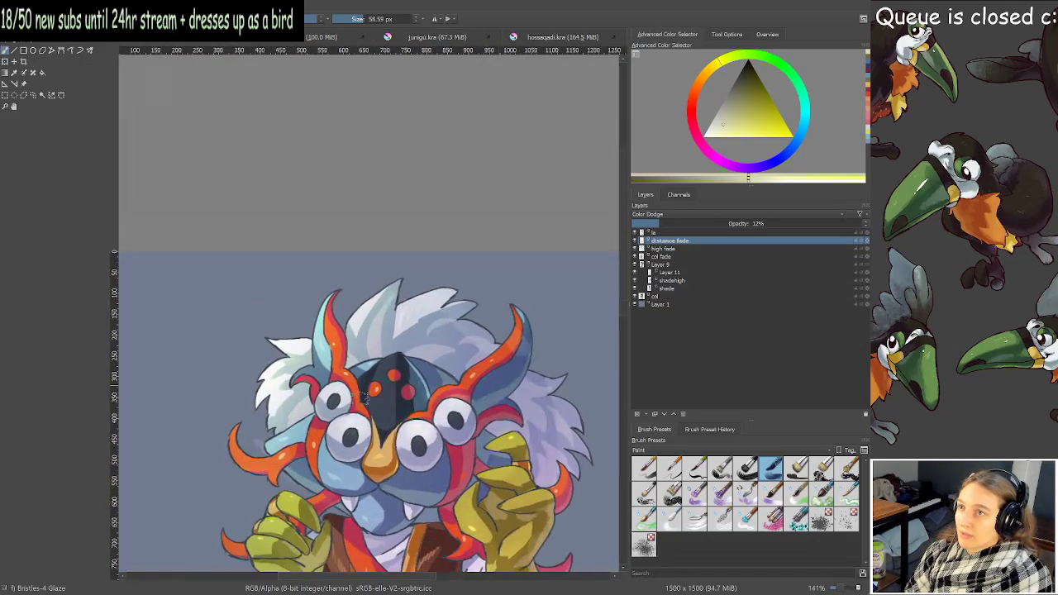
# Examine the faded lighting across the whole figure, from the mask and hair to the boots, raised glove and face.
pyautogui.moveTo(425, 463); pyautogui.dragTo(429, 333)
pyautogui.scroll(-1, 429, 333)
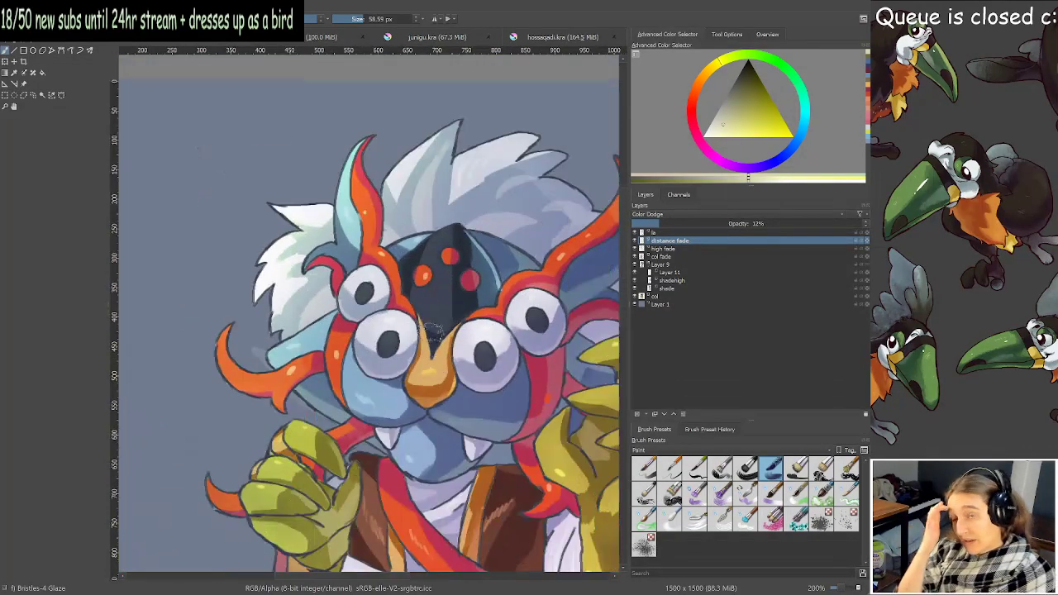
pyautogui.moveTo(454, 407); pyautogui.dragTo(480, 288)
pyautogui.moveTo(451, 507); pyautogui.dragTo(427, 358)
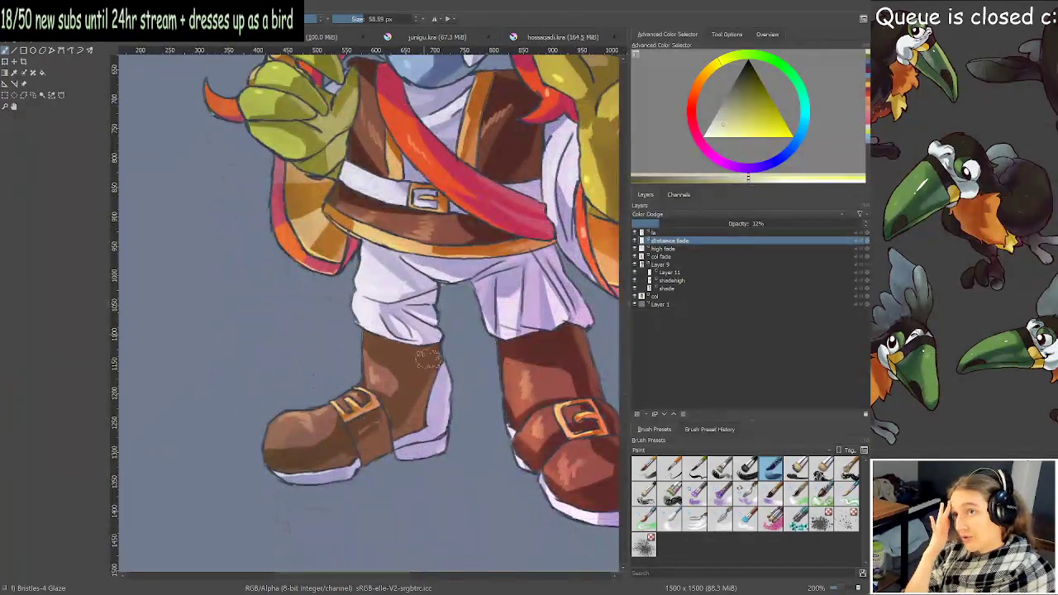
pyautogui.moveTo(613, 376); pyautogui.dragTo(497, 349)
pyautogui.hscroll(1, 501, 351)
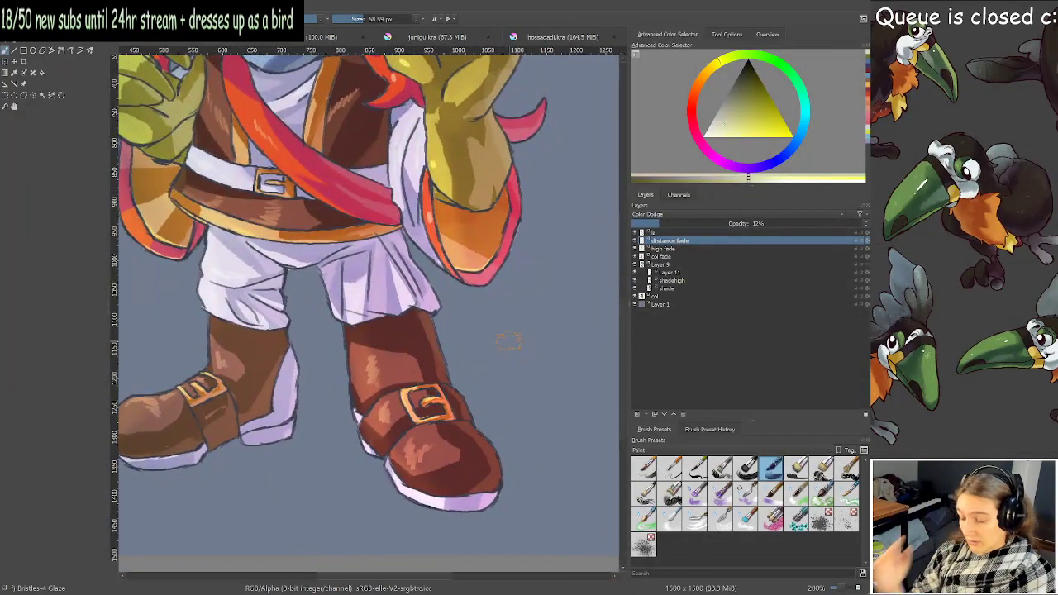
pyautogui.scroll(2, 495, 347)
pyautogui.scroll(4, 483, 330)
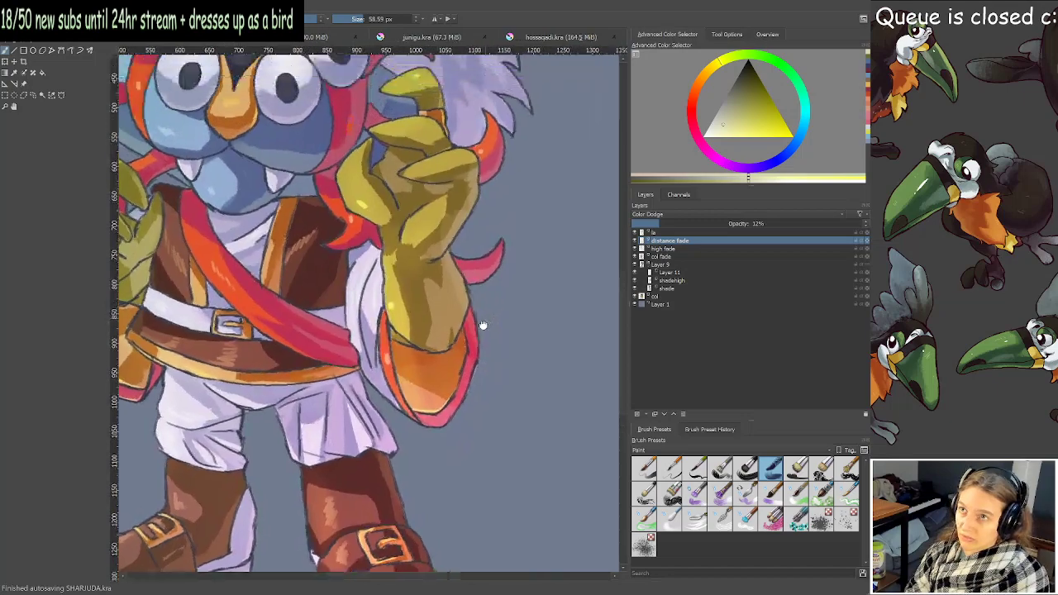
pyautogui.hscroll(1, 507, 274)
pyautogui.scroll(4, 508, 274)
pyautogui.hscroll(1, 496, 298)
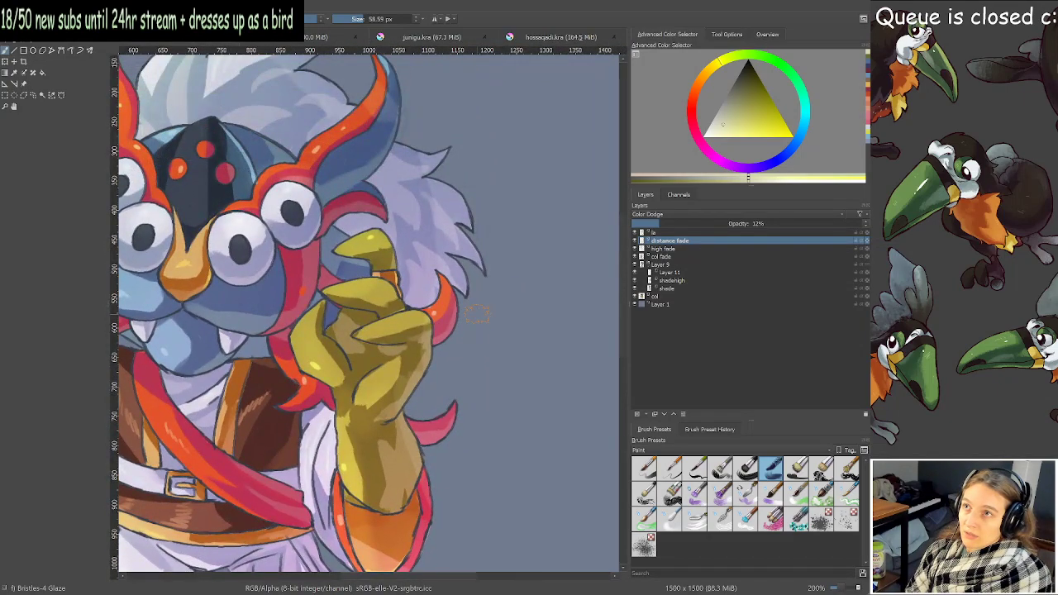
pyautogui.moveTo(478, 314); pyautogui.dragTo(600, 377)
pyautogui.scroll(2, 314, 281)
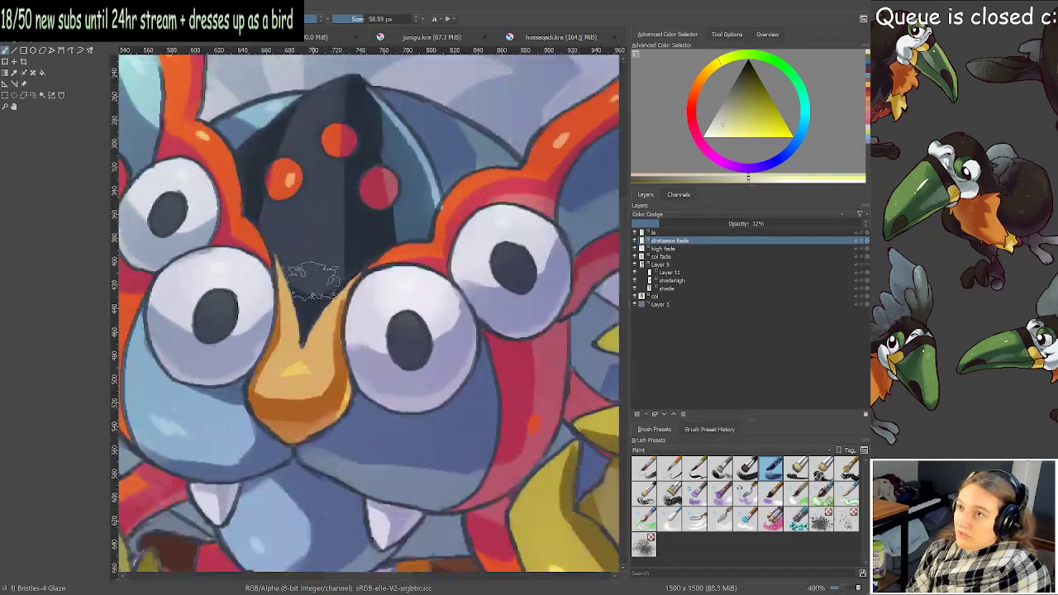
pyautogui.moveTo(309, 283); pyautogui.dragTo(341, 289)
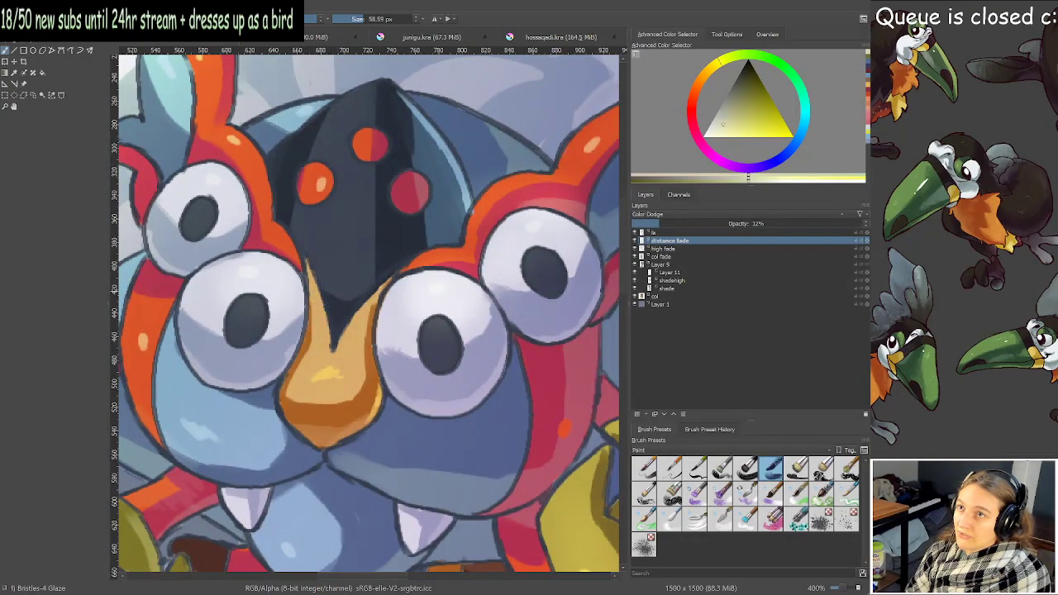
pyautogui.scroll(-3, 395, 285)
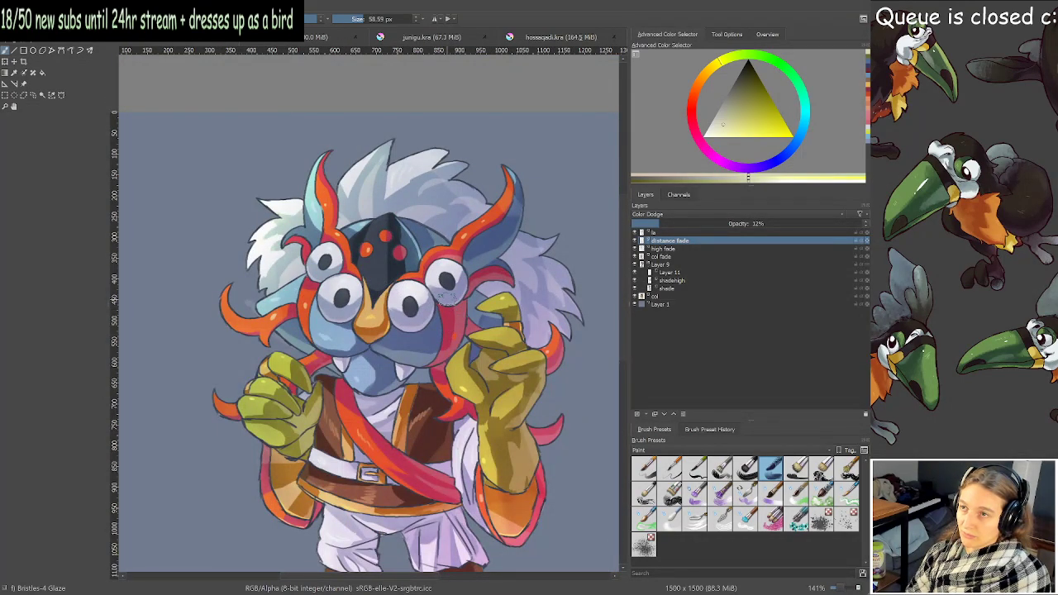
pyautogui.scroll(-2, 447, 299)
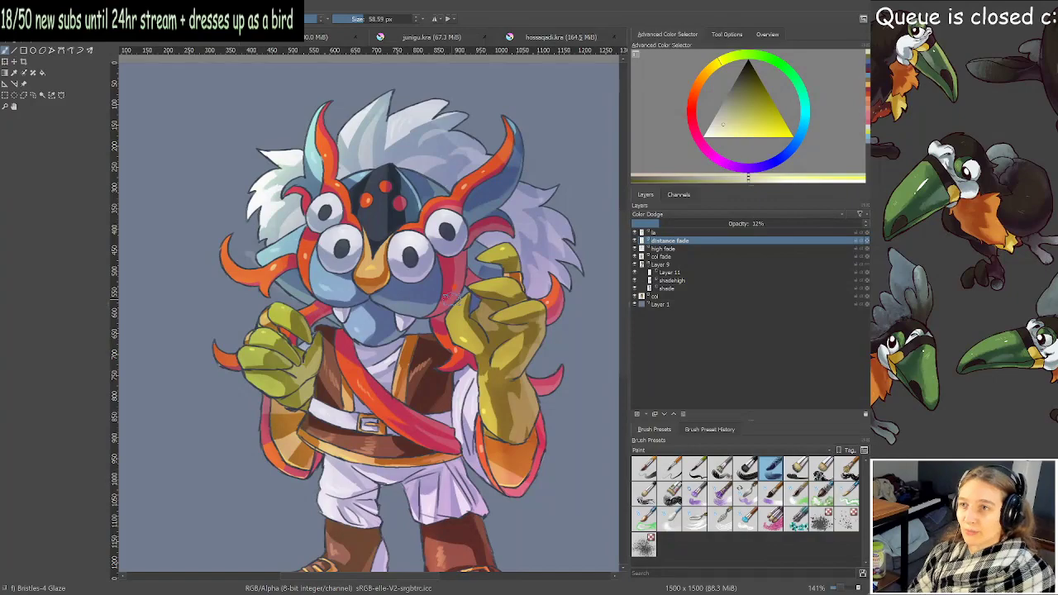
# Add a new paint layer above Layer 11 inside the Layer 9 group.
pyautogui.scroll(-2, 438, 293)
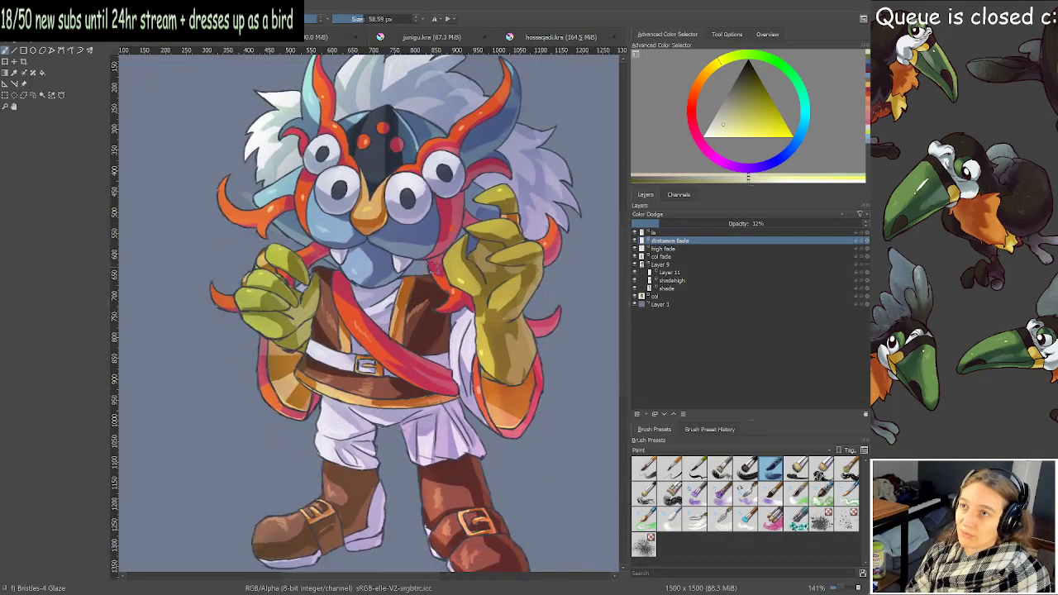
pyautogui.scroll(-2, 432, 265)
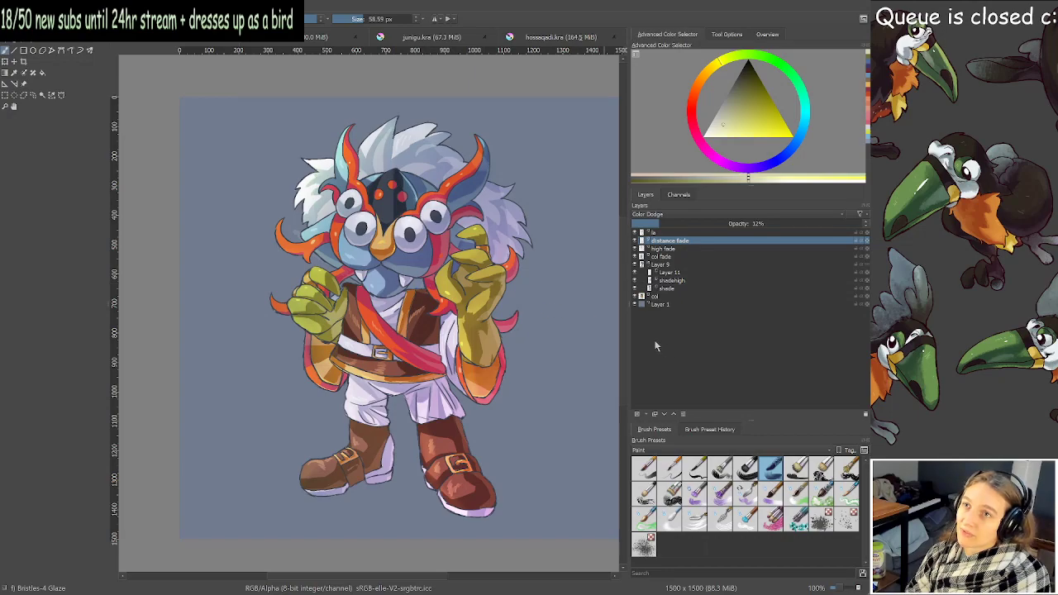
pyautogui.click(668, 264)
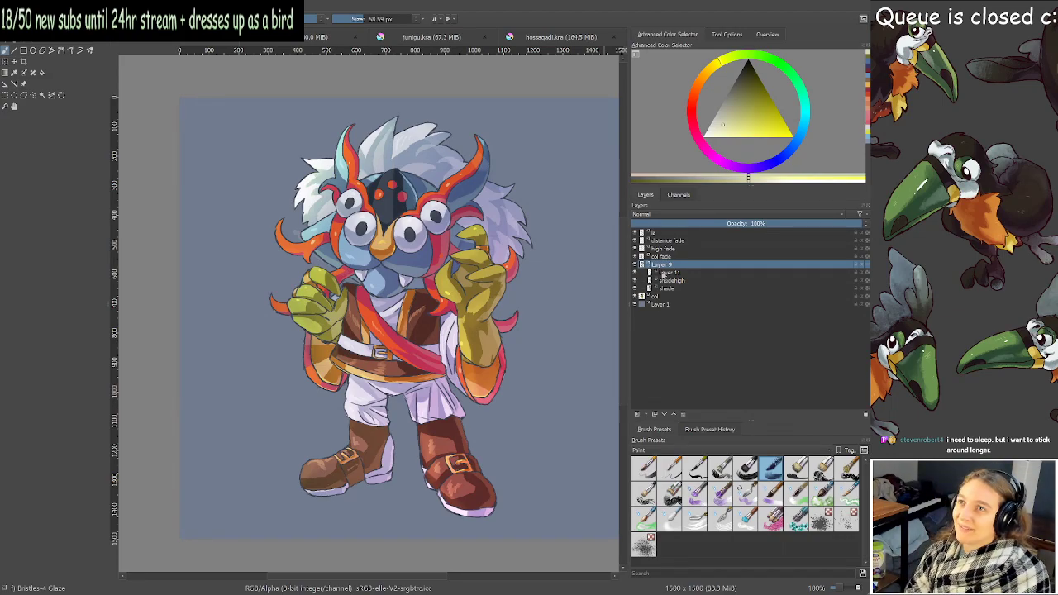
pyautogui.scroll(2, 462, 264)
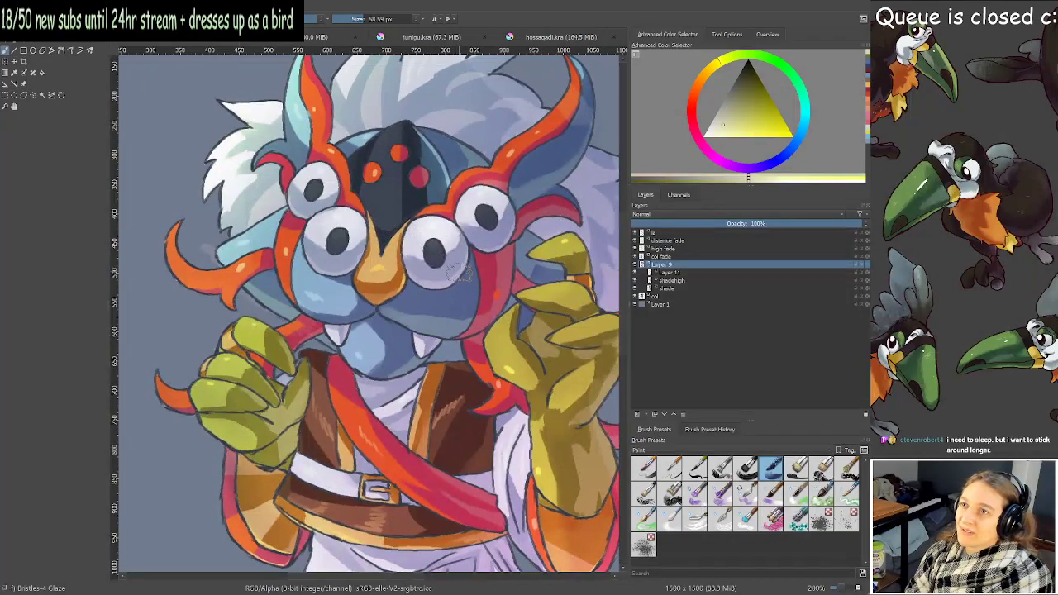
pyautogui.scroll(-1, 467, 272)
pyautogui.moveTo(494, 293); pyautogui.dragTo(473, 278)
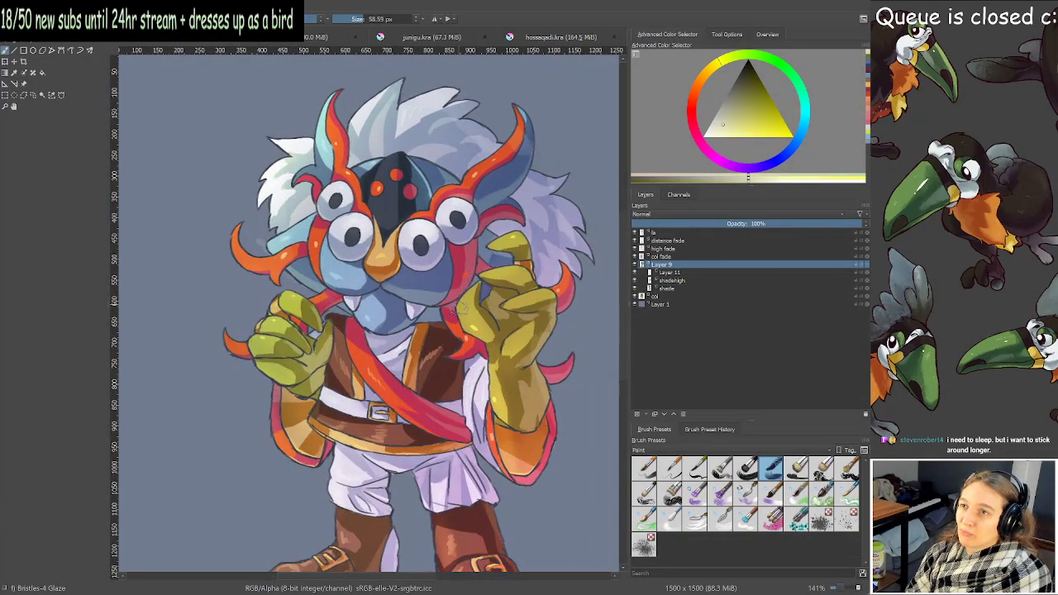
pyautogui.click(668, 273)
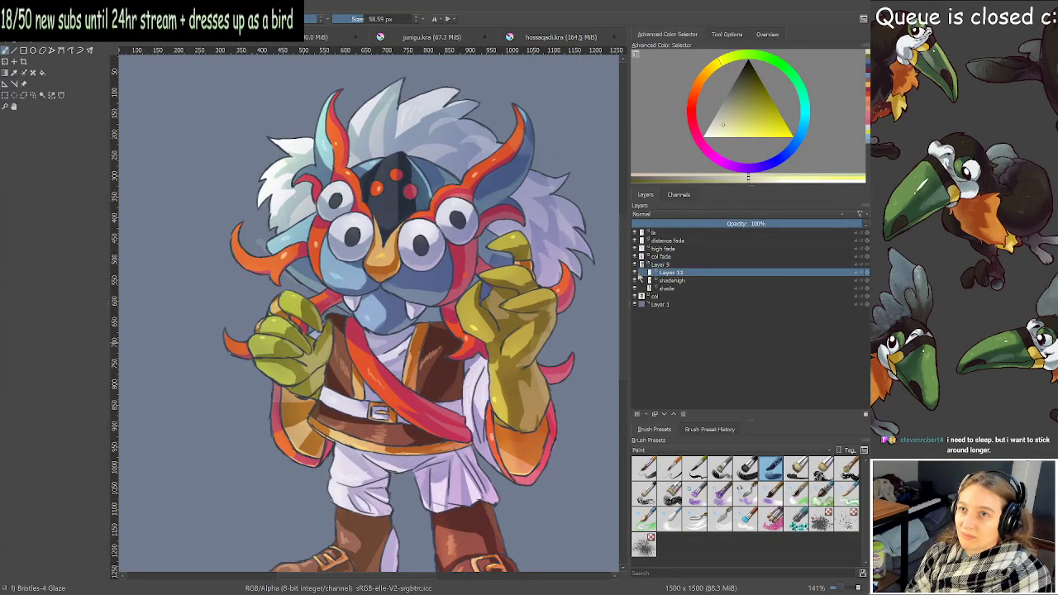
pyautogui.click(635, 272)
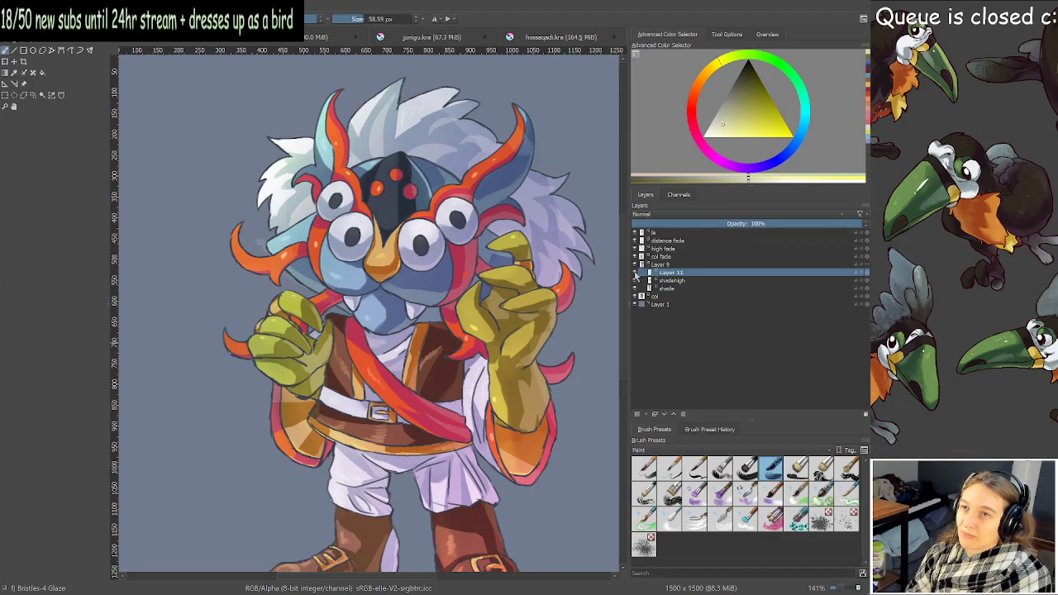
pyautogui.click(636, 413)
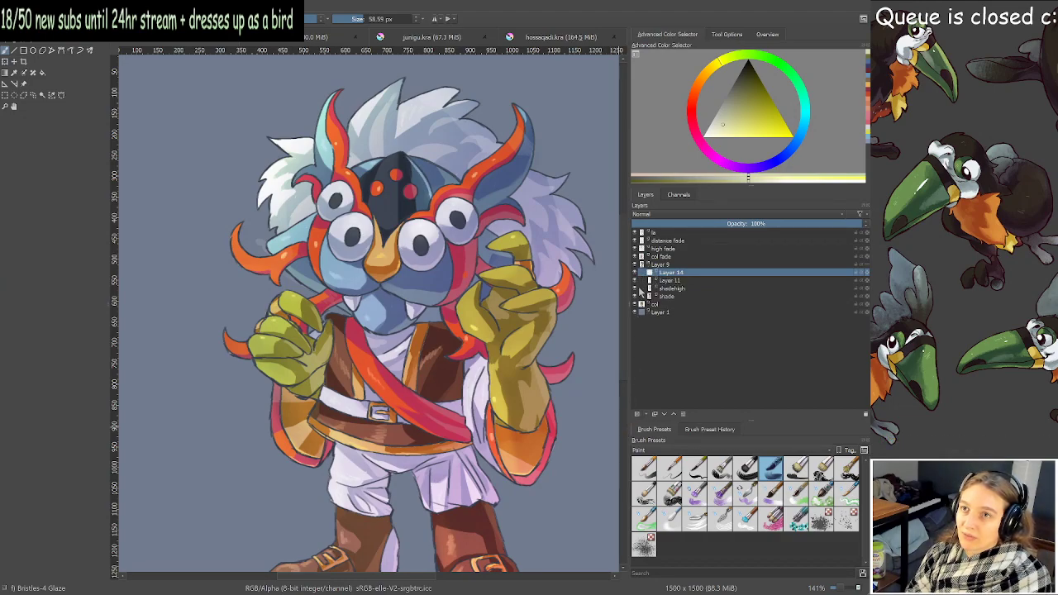
# Compare the figure with and without the col fade, high fade and distance fade layers by toggling their visibility.
pyautogui.click(637, 256)
pyautogui.click(637, 248)
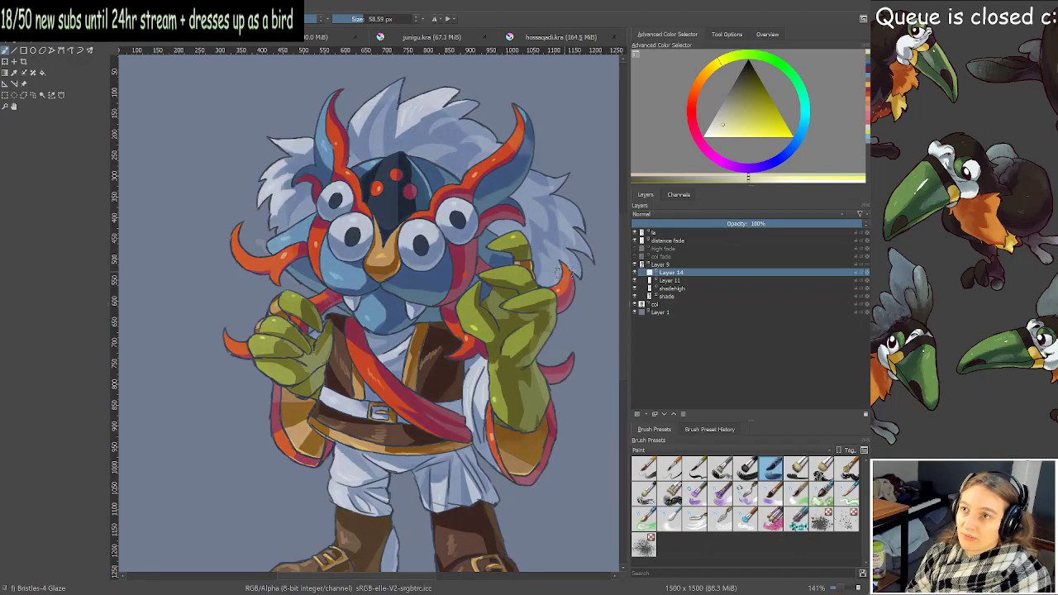
pyautogui.press('-')
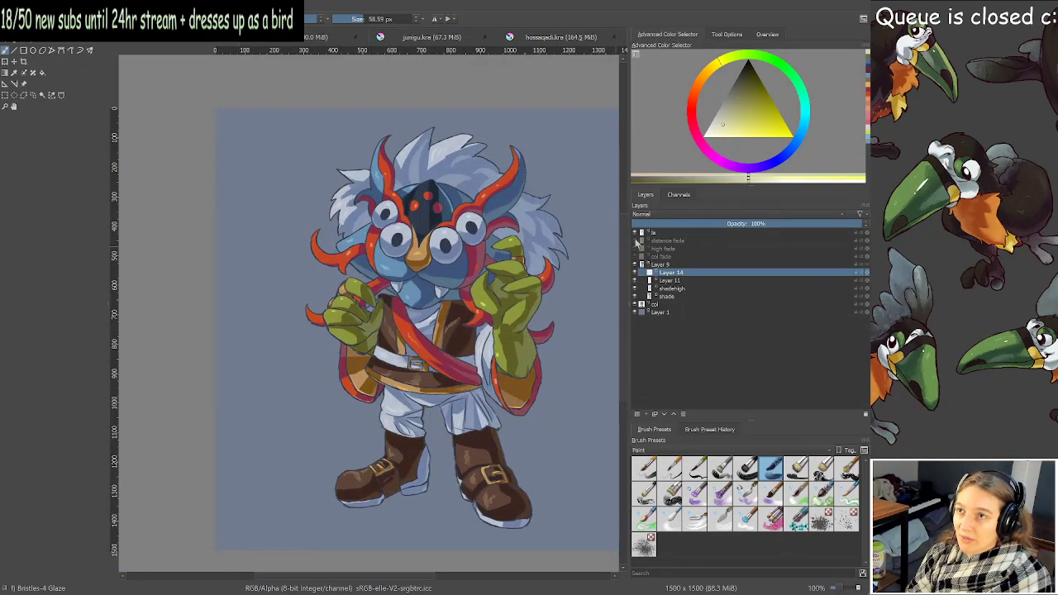
pyautogui.click(636, 241)
pyautogui.click(636, 257)
pyautogui.click(635, 248)
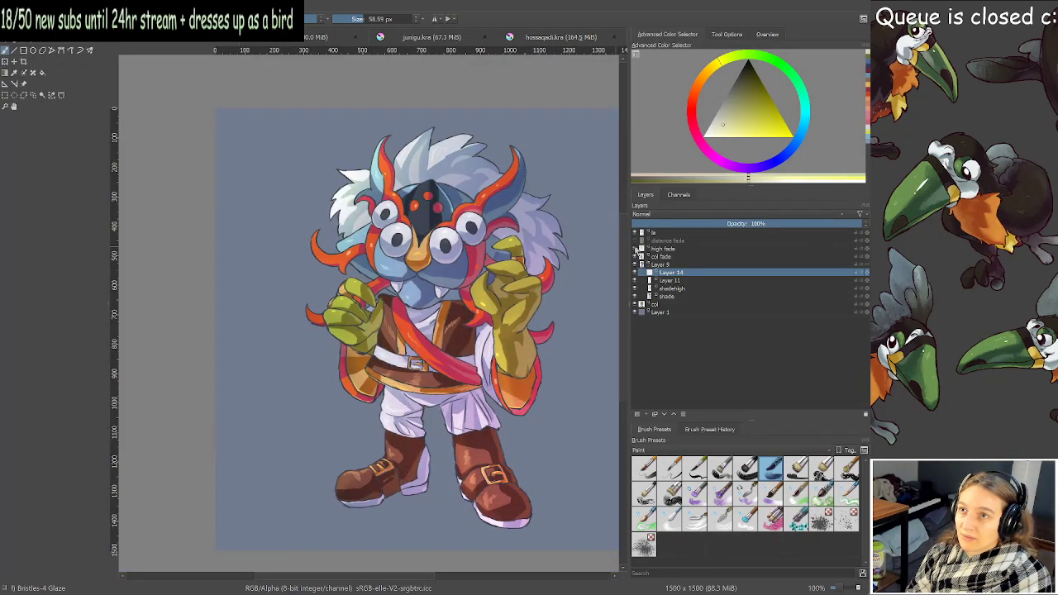
pyautogui.click(635, 240)
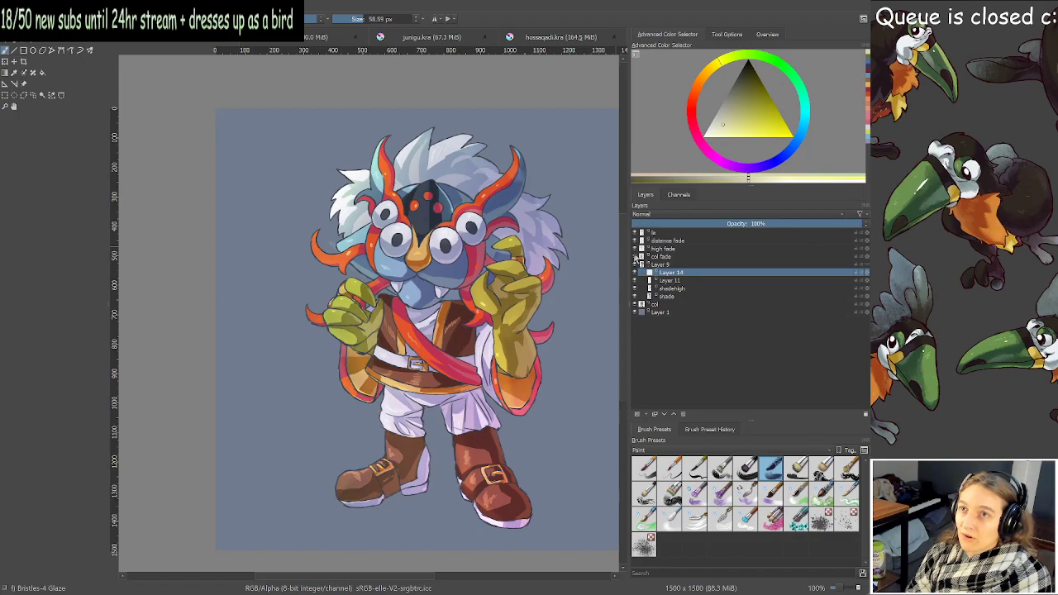
# Hide the distance fade, high fade and col fade layers so only the base shading shows.
pyautogui.click(636, 242)
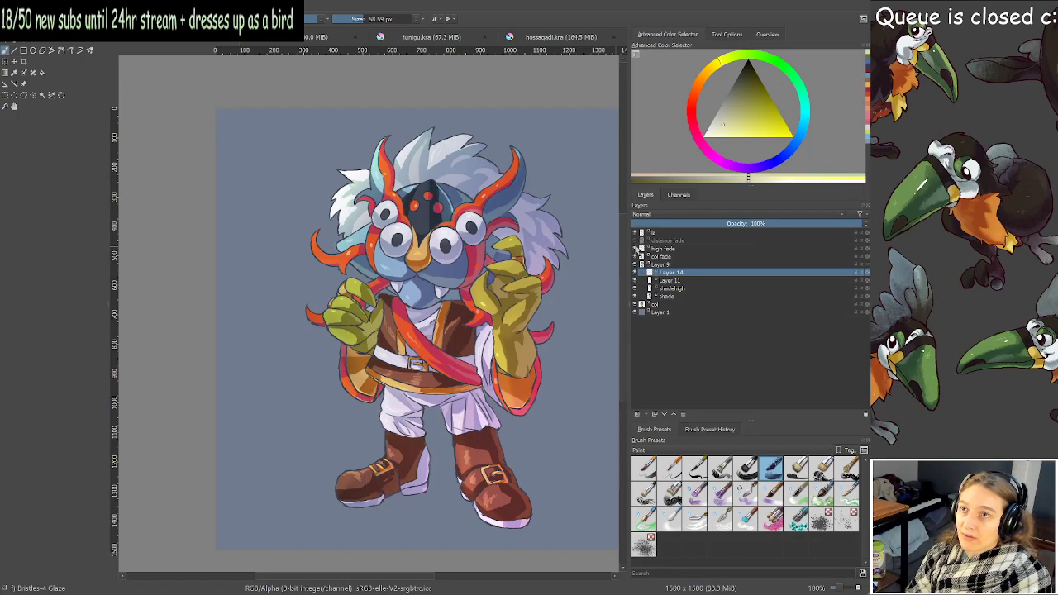
pyautogui.click(635, 241)
pyautogui.click(635, 256)
pyautogui.click(636, 248)
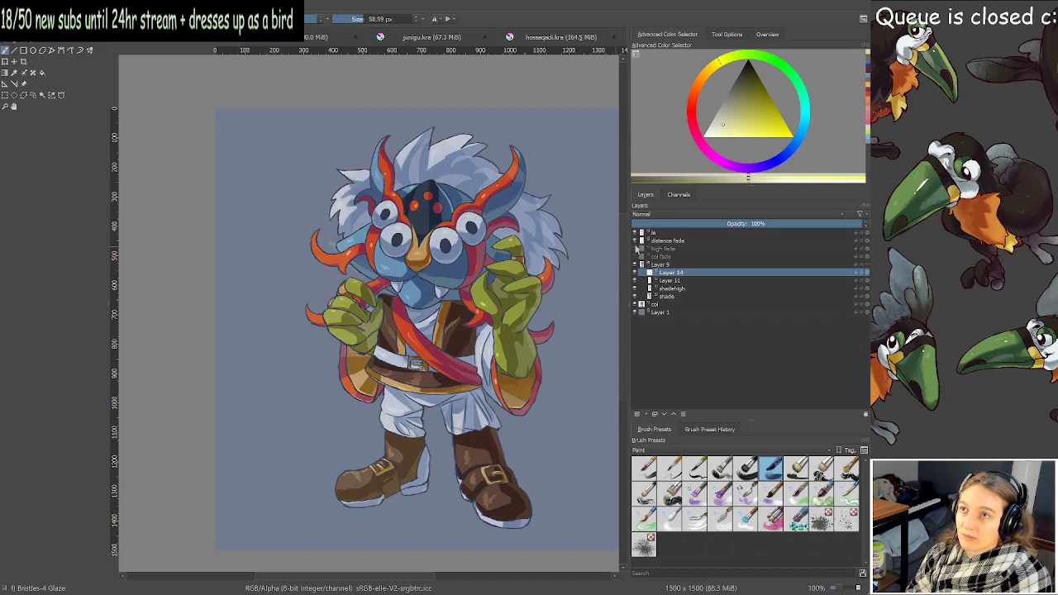
pyautogui.click(635, 240)
# Roughen the shadow edges along the raised glove's thumb and palm pad in sampled dark olive, using the Watercolor Texture brush at about 11 px.
pyautogui.moveTo(484, 278); pyautogui.dragTo(450, 278)
pyautogui.scroll(1, 452, 284)
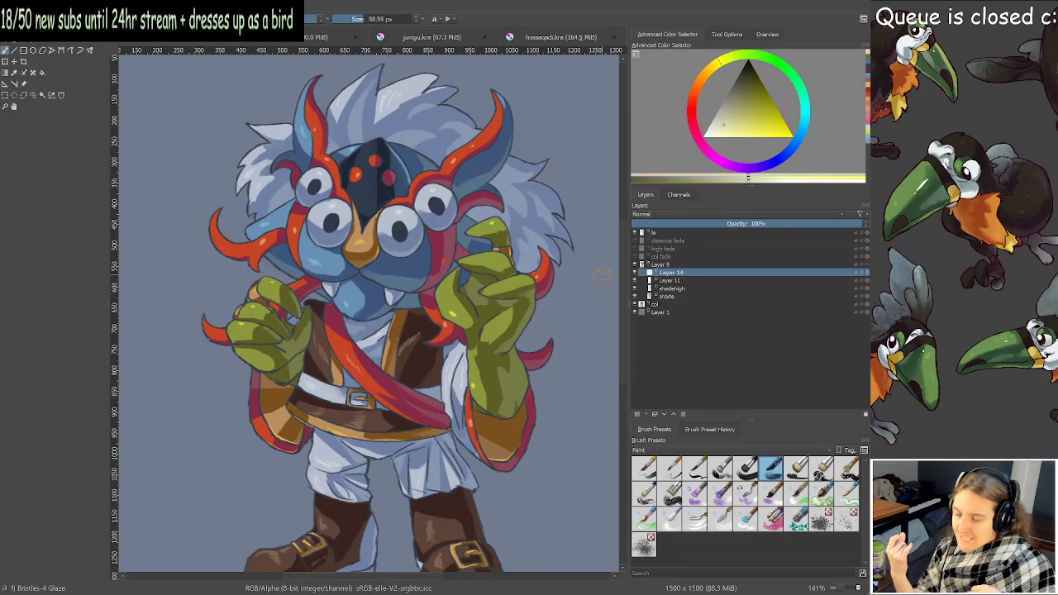
pyautogui.moveTo(420, 349); pyautogui.dragTo(418, 339)
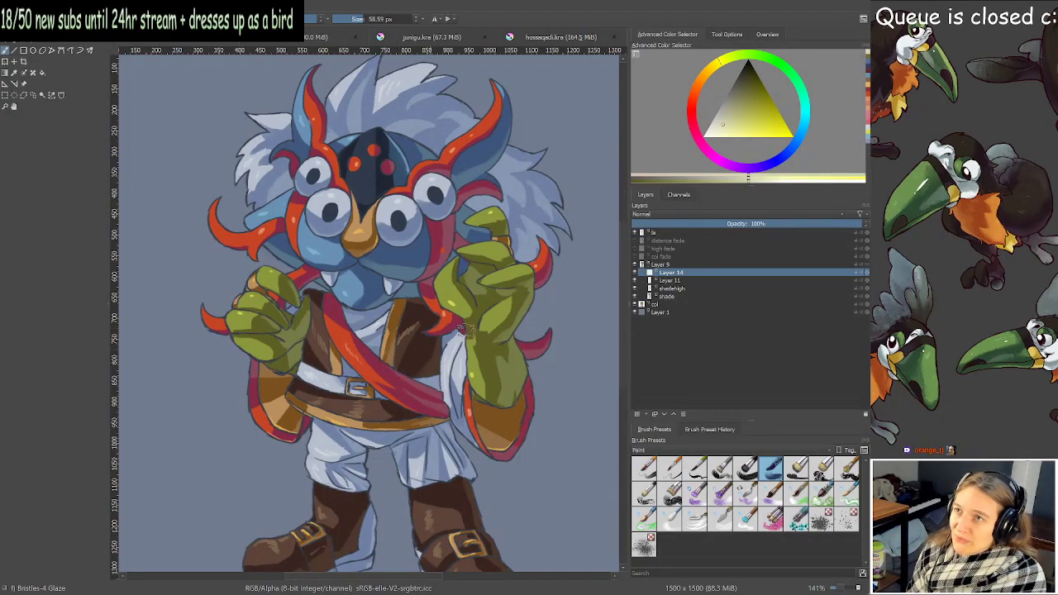
pyautogui.moveTo(465, 258); pyautogui.dragTo(463, 304)
pyautogui.moveTo(529, 376); pyautogui.dragTo(524, 371)
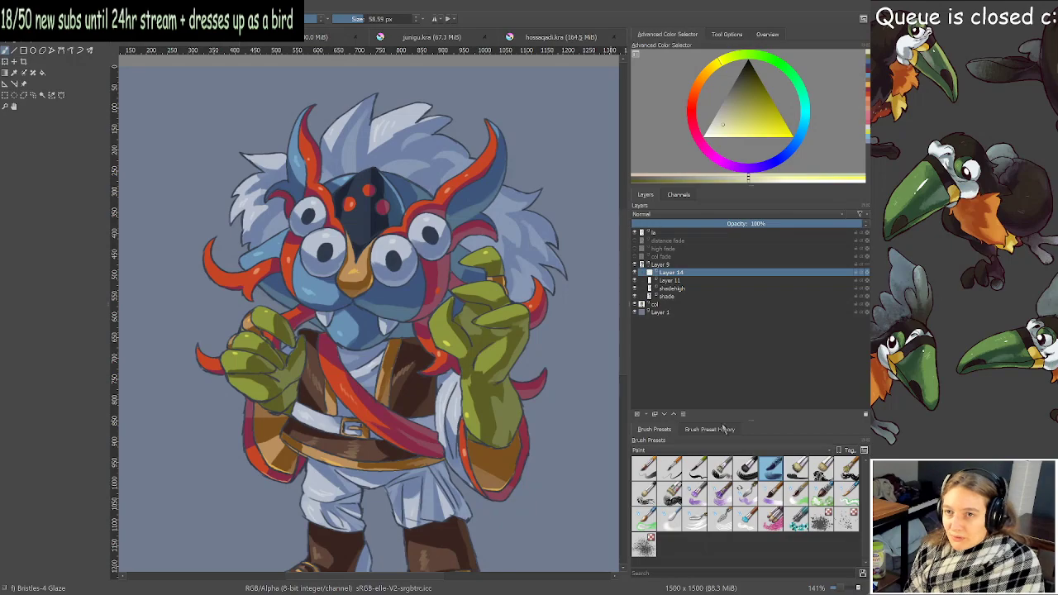
pyautogui.click(821, 496)
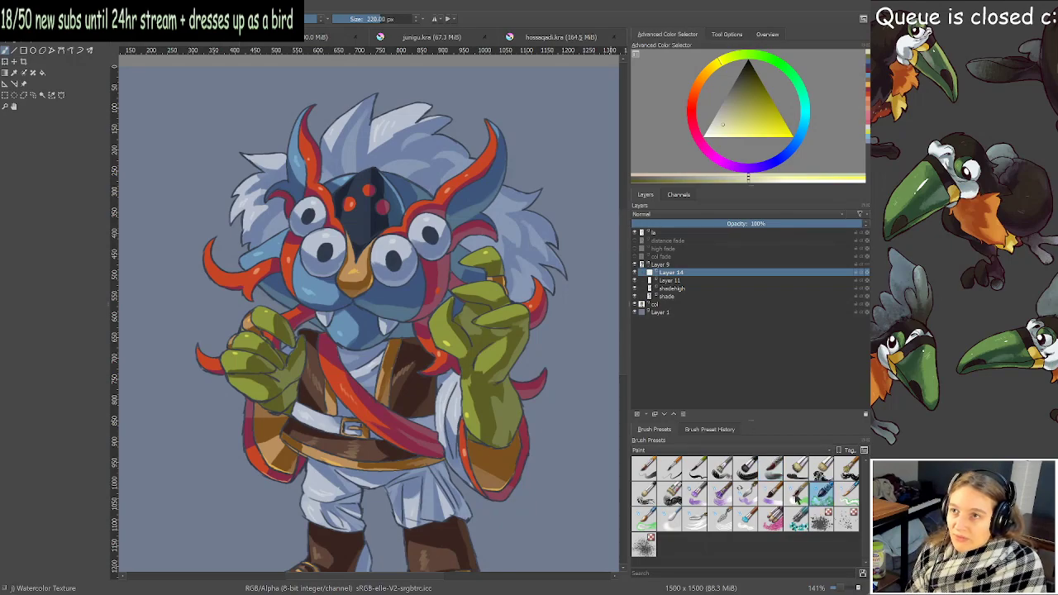
pyautogui.scroll(3, 410, 372)
pyautogui.moveTo(571, 263); pyautogui.dragTo(412, 321)
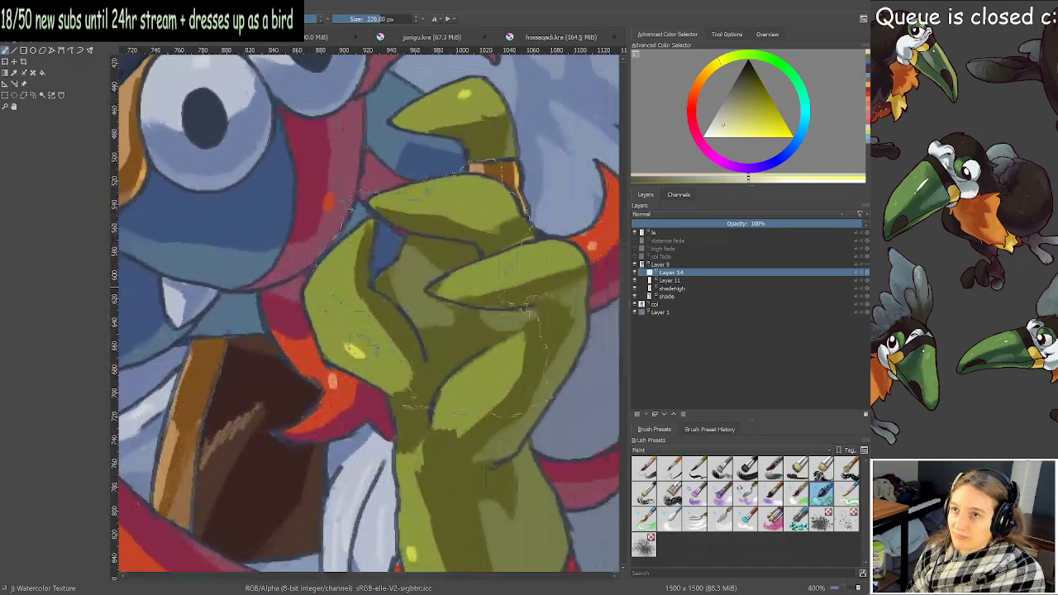
pyautogui.moveTo(510, 368)
pyautogui.mouseDown()
pyautogui.moveTo(285, 397)
pyautogui.moveTo(275, 408)
pyautogui.mouseUp()
pyautogui.scroll(1, 438, 216)
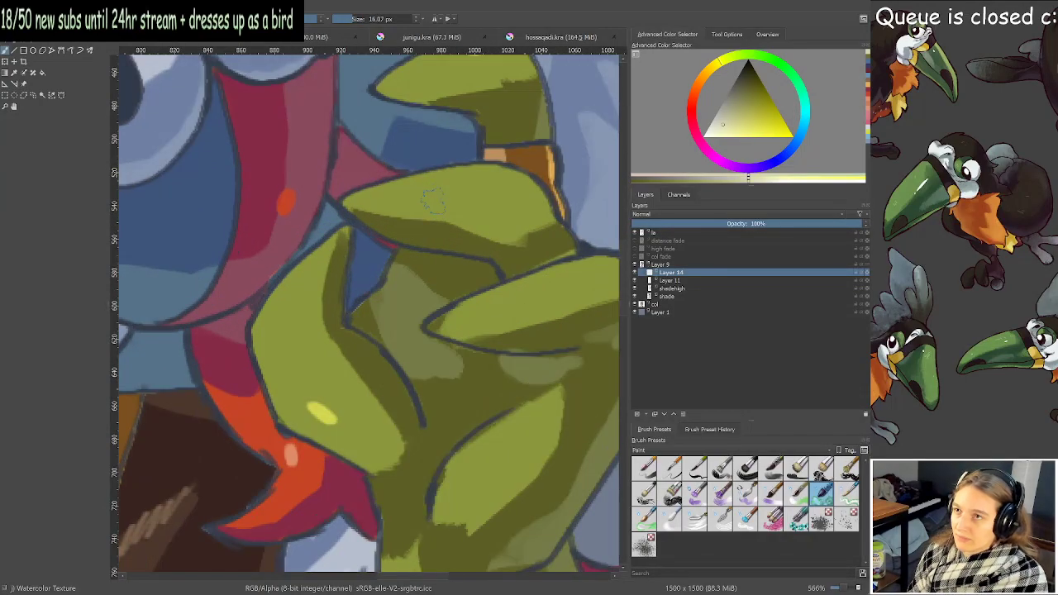
pyautogui.keyDown('ctrl'); pyautogui.click(370, 373); pyautogui.keyUp('ctrl')
pyautogui.keyDown('shift'); pyautogui.moveTo(352, 339); pyautogui.dragTo(343, 339); pyautogui.keyUp('shift')
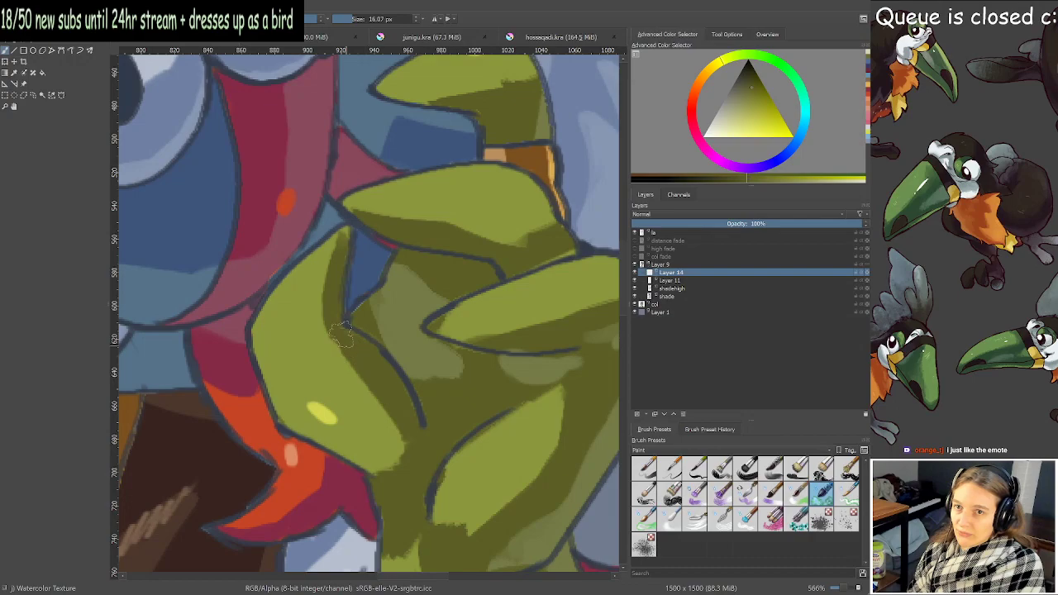
pyautogui.moveTo(349, 247)
pyautogui.mouseDown()
pyautogui.moveTo(321, 304)
pyautogui.moveTo(324, 332)
pyautogui.moveTo(323, 315)
pyautogui.moveTo(411, 427)
pyautogui.mouseUp()
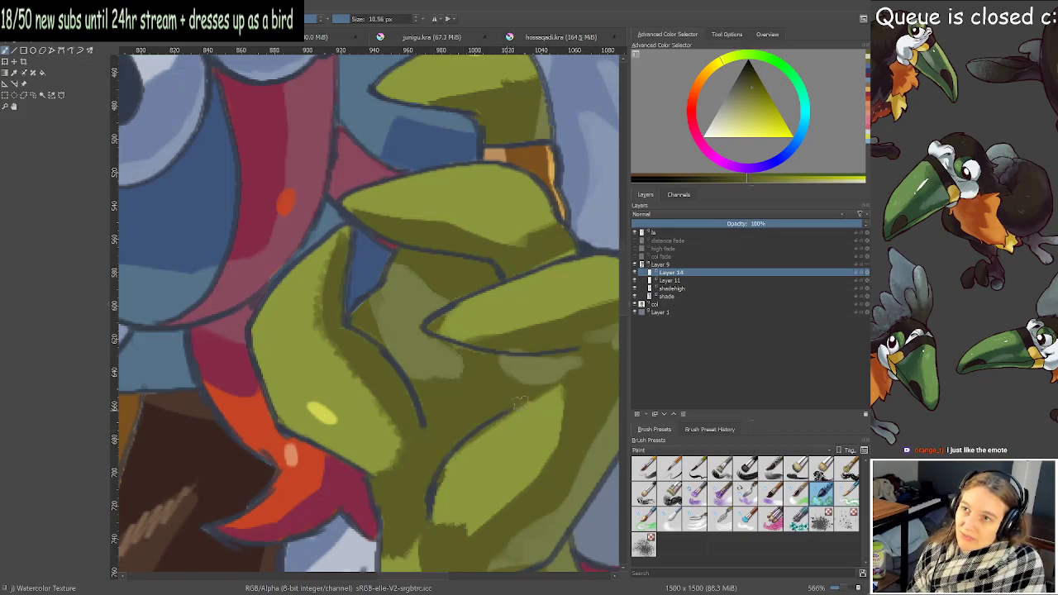
pyautogui.moveTo(524, 404)
pyautogui.mouseDown()
pyautogui.moveTo(568, 405)
pyautogui.moveTo(561, 434)
pyautogui.moveTo(543, 480)
pyautogui.moveTo(470, 539)
pyautogui.mouseUp()
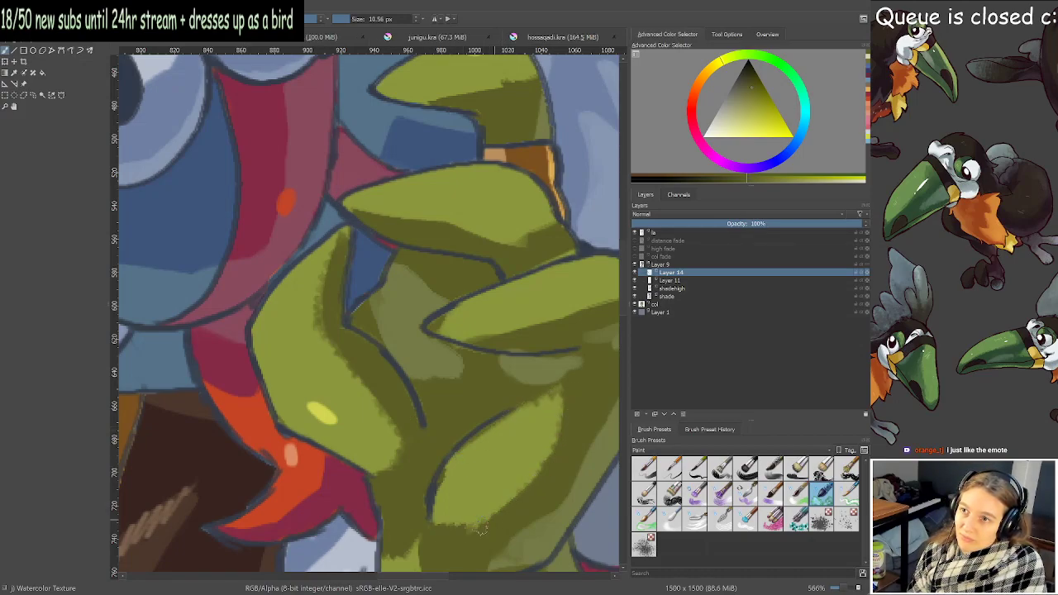
# Texture the thumb's yellow highlight and break up the pale patches inside the raised glove's palm with sampled dark olive.
pyautogui.keyDown('ctrl'); pyautogui.click(329, 417); pyautogui.keyUp('ctrl')
pyautogui.moveTo(333, 419)
pyautogui.mouseDown()
pyautogui.moveTo(318, 408)
pyautogui.moveTo(334, 413)
pyautogui.mouseUp()
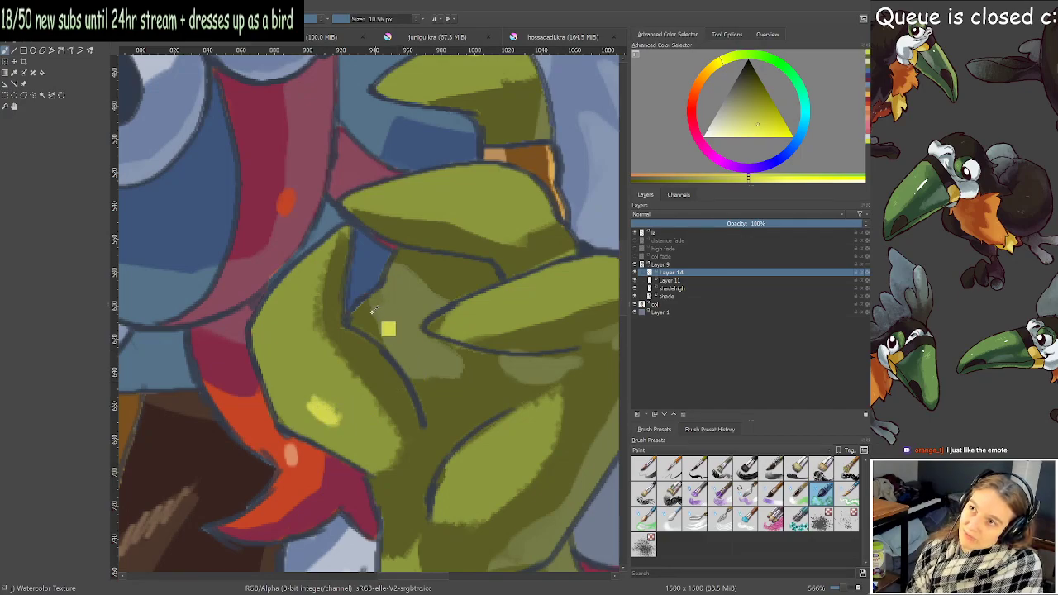
pyautogui.keyDown('ctrl'); pyautogui.click(390, 329); pyautogui.keyUp('ctrl')
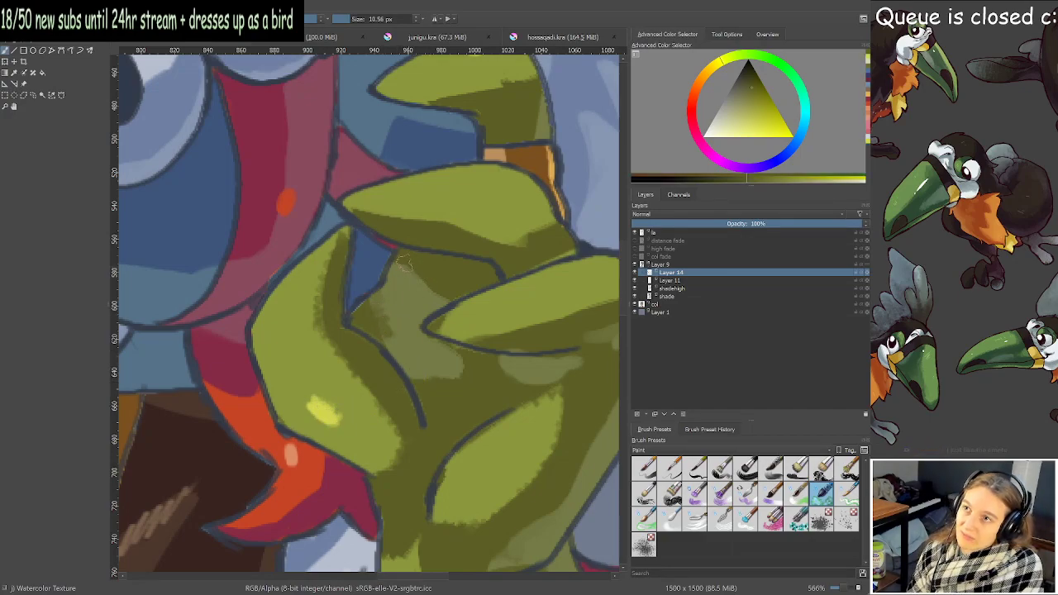
pyautogui.moveTo(405, 263); pyautogui.dragTo(453, 299)
pyautogui.moveTo(457, 361)
pyautogui.mouseDown()
pyautogui.moveTo(456, 380)
pyautogui.moveTo(499, 359)
pyautogui.moveTo(545, 380)
pyautogui.moveTo(567, 372)
pyautogui.moveTo(424, 357)
pyautogui.mouseUp()
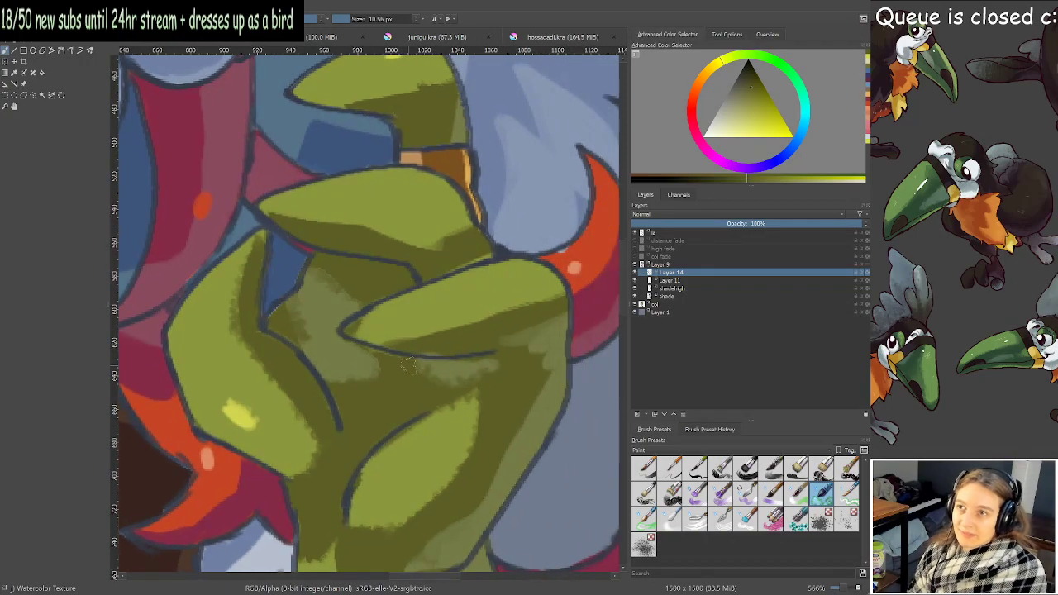
# Roughen the dark olive shadow edges along the three curled fingers of the raised glove.
pyautogui.moveTo(363, 337)
pyautogui.mouseDown()
pyautogui.moveTo(465, 330)
pyautogui.moveTo(437, 337)
pyautogui.moveTo(512, 316)
pyautogui.moveTo(399, 343)
pyautogui.moveTo(547, 299)
pyautogui.mouseUp()
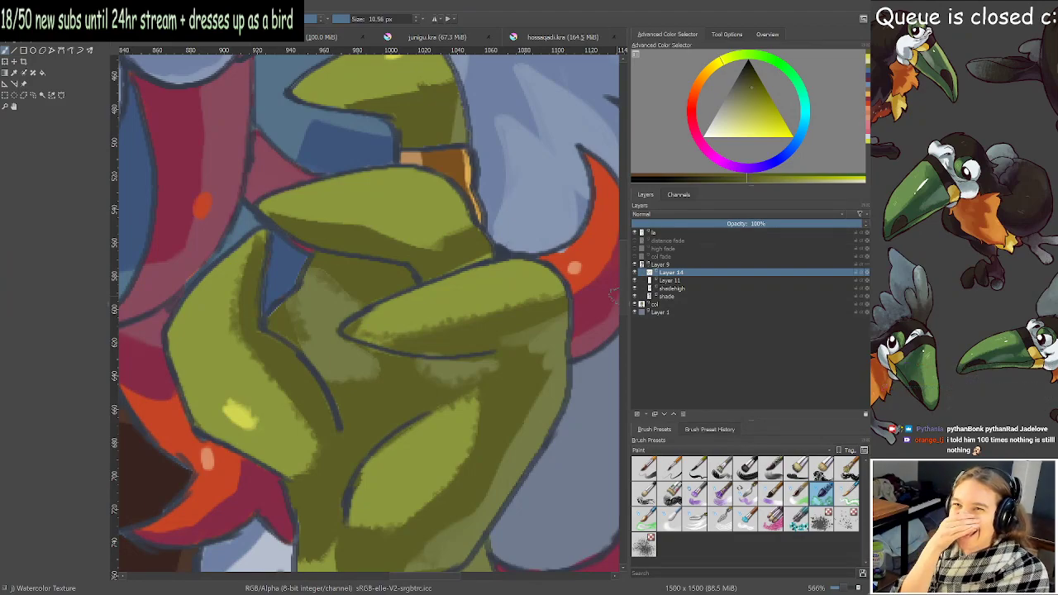
pyautogui.scroll(3, 533, 388)
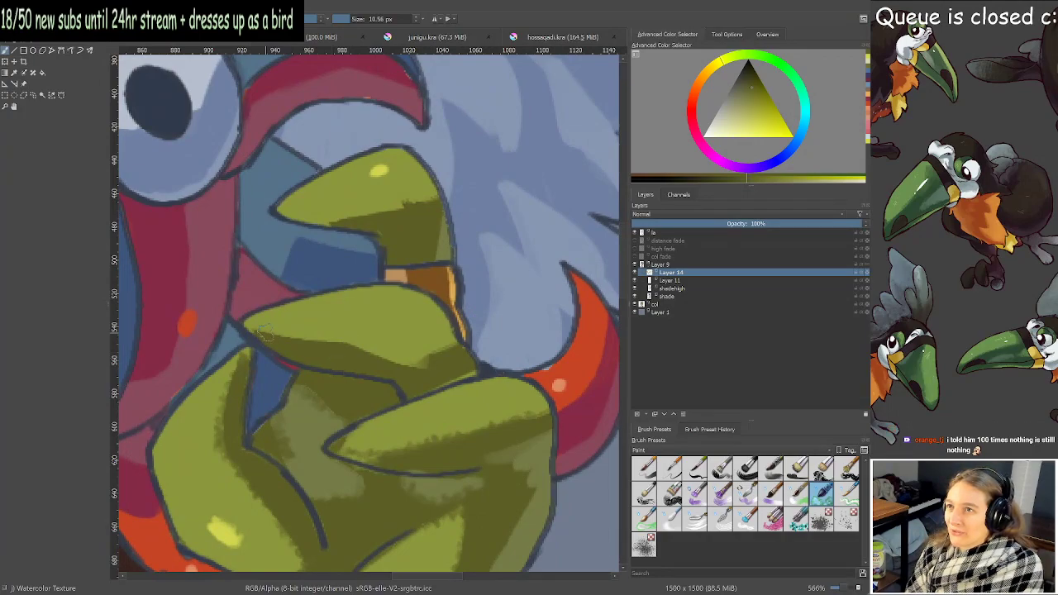
pyautogui.moveTo(263, 335)
pyautogui.mouseDown()
pyautogui.moveTo(425, 368)
pyautogui.moveTo(445, 357)
pyautogui.mouseUp()
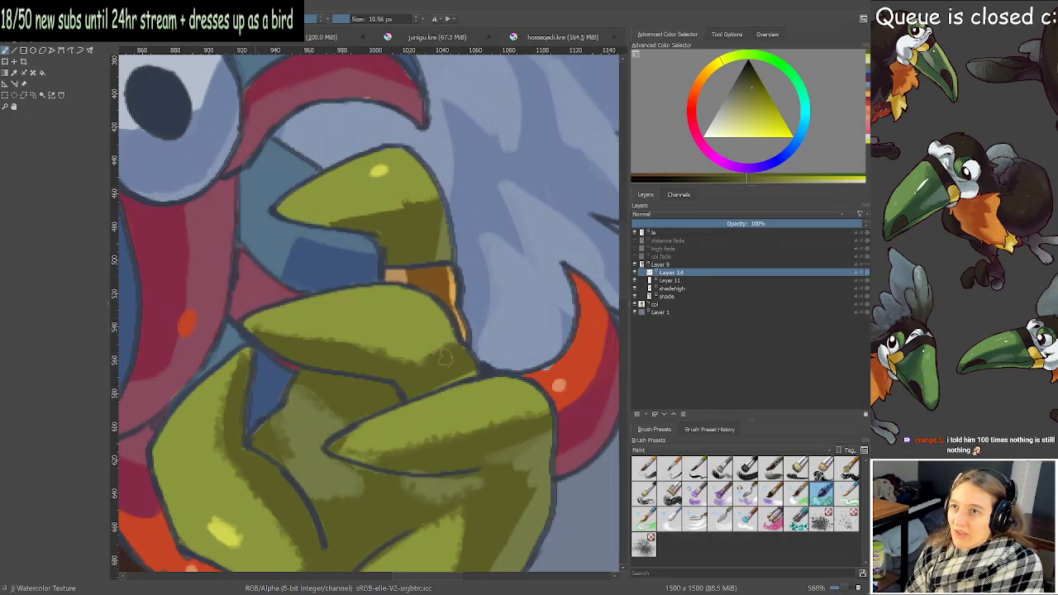
pyautogui.moveTo(332, 216); pyautogui.dragTo(425, 202)
# Sample the muted reflected-light green and soften its edge along the outer side of the raised glove's palm.
pyautogui.scroll(-5, 417, 213)
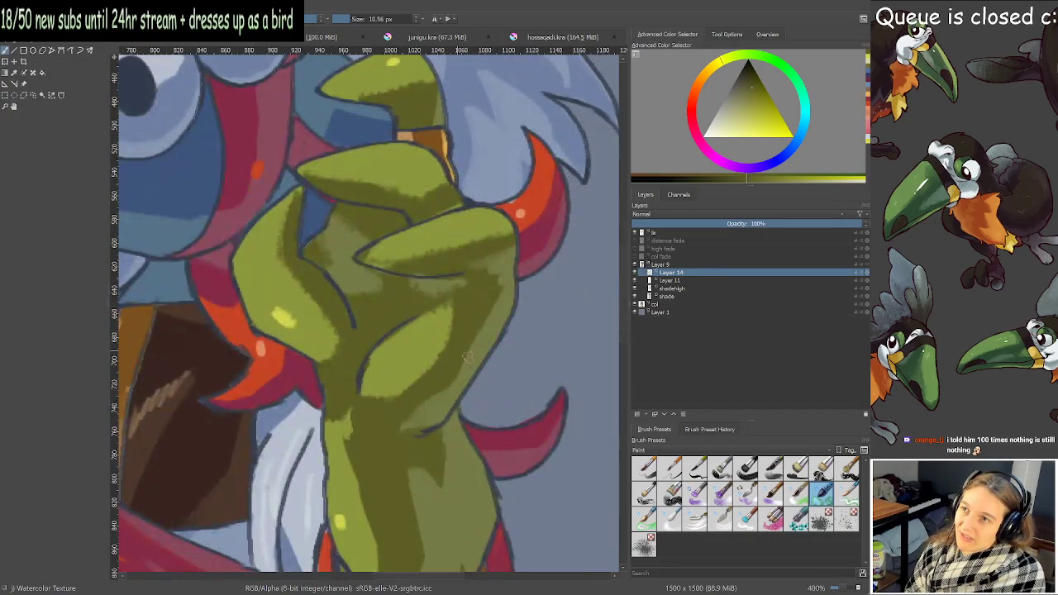
pyautogui.keyDown('ctrl'); pyautogui.click(464, 349); pyautogui.keyUp('ctrl')
pyautogui.moveTo(399, 380); pyautogui.dragTo(432, 364)
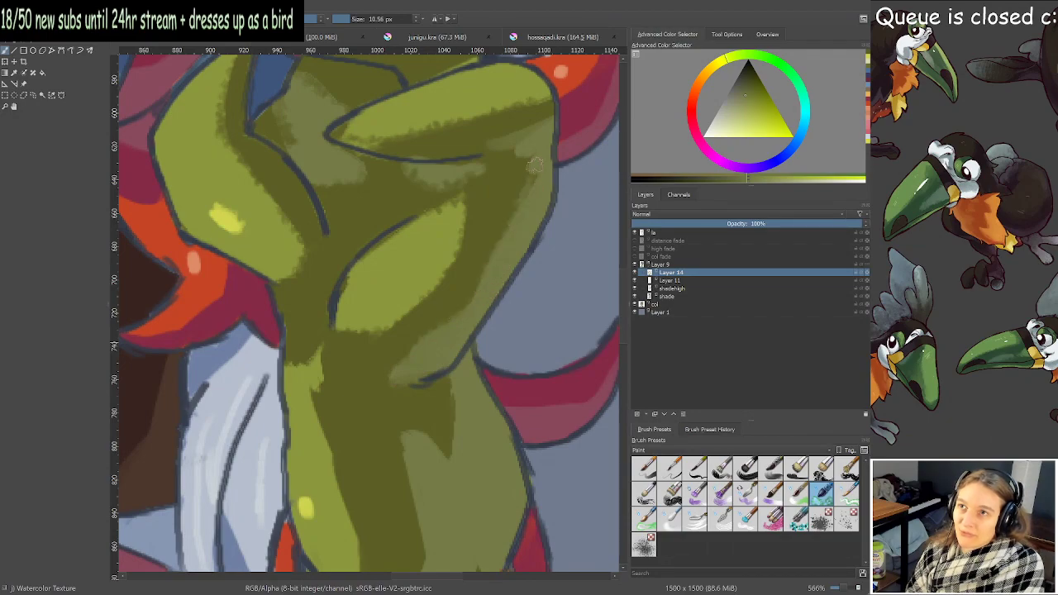
# Blend the shadow edges on the raised glove's wrist with sampled grey-green strokes, from below the palm crease down to the cuff.
pyautogui.scroll(-3, 500, 262)
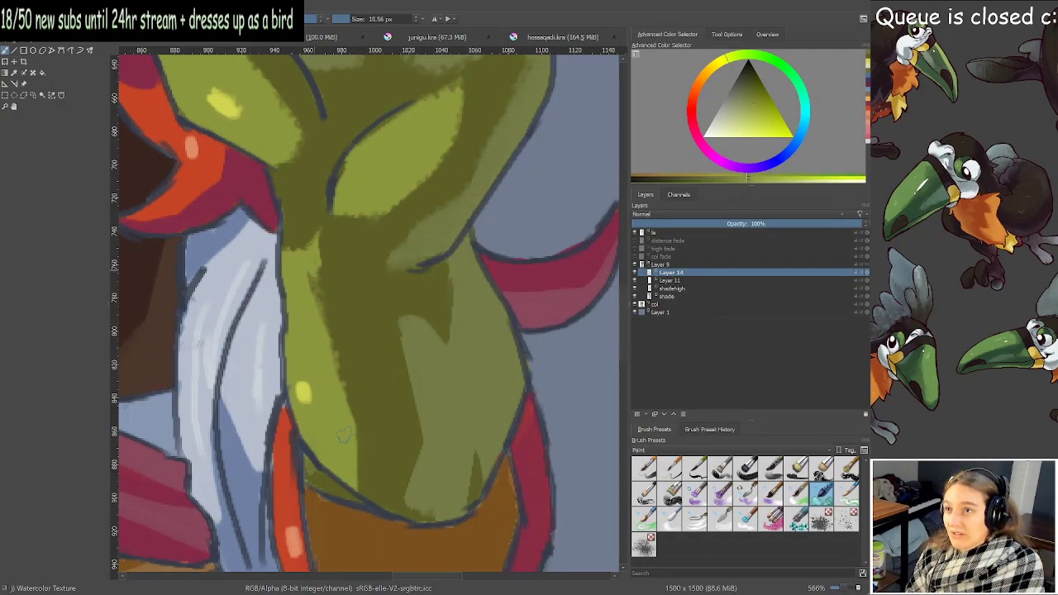
pyautogui.keyDown('ctrl'); pyautogui.click(408, 329); pyautogui.keyUp('ctrl')
pyautogui.moveTo(407, 329)
pyautogui.mouseDown()
pyautogui.moveTo(428, 440)
pyautogui.moveTo(418, 487)
pyautogui.mouseUp()
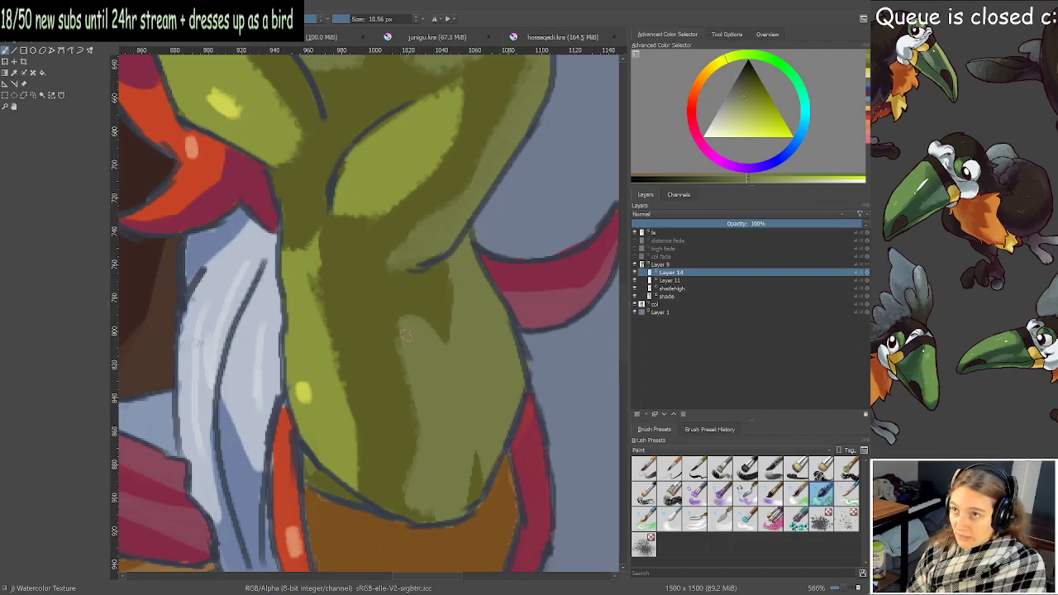
pyautogui.moveTo(405, 335); pyautogui.dragTo(403, 309)
pyautogui.moveTo(447, 337); pyautogui.dragTo(447, 286)
pyautogui.moveTo(473, 460); pyautogui.dragTo(466, 489)
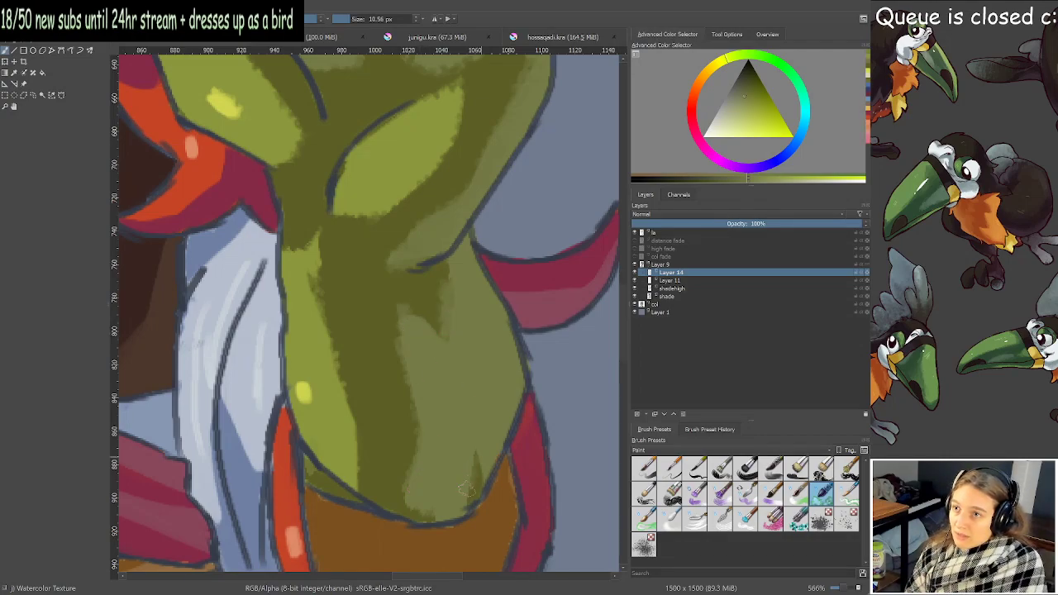
pyautogui.scroll(-1, 434, 329)
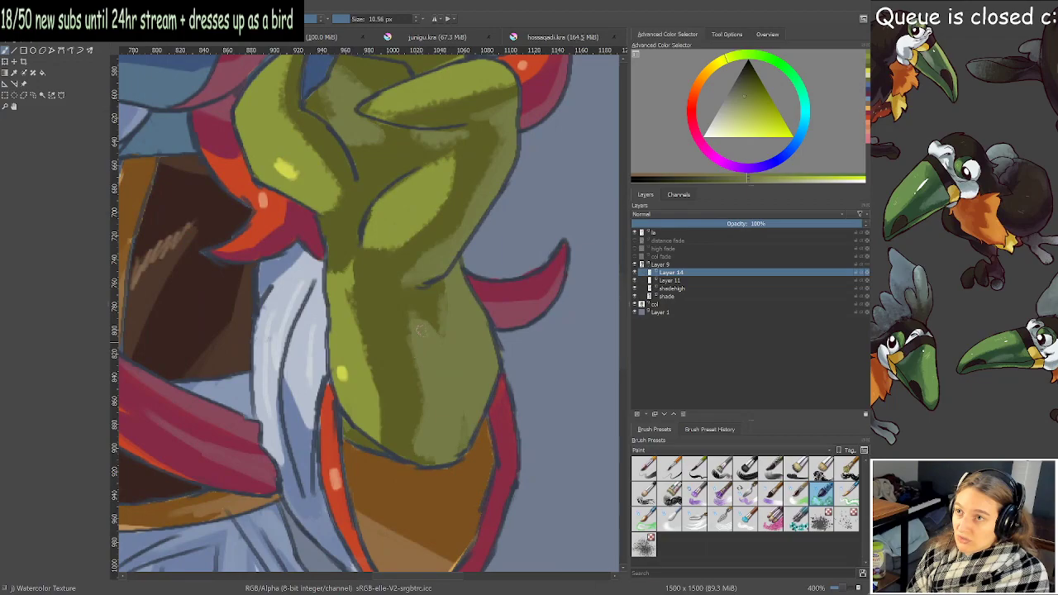
# Sample the cuff's dark brown and roughen its shadow edge against the lighter brown patch below the raised glove.
pyautogui.moveTo(351, 334); pyautogui.dragTo(438, 336)
pyautogui.scroll(2, 455, 335)
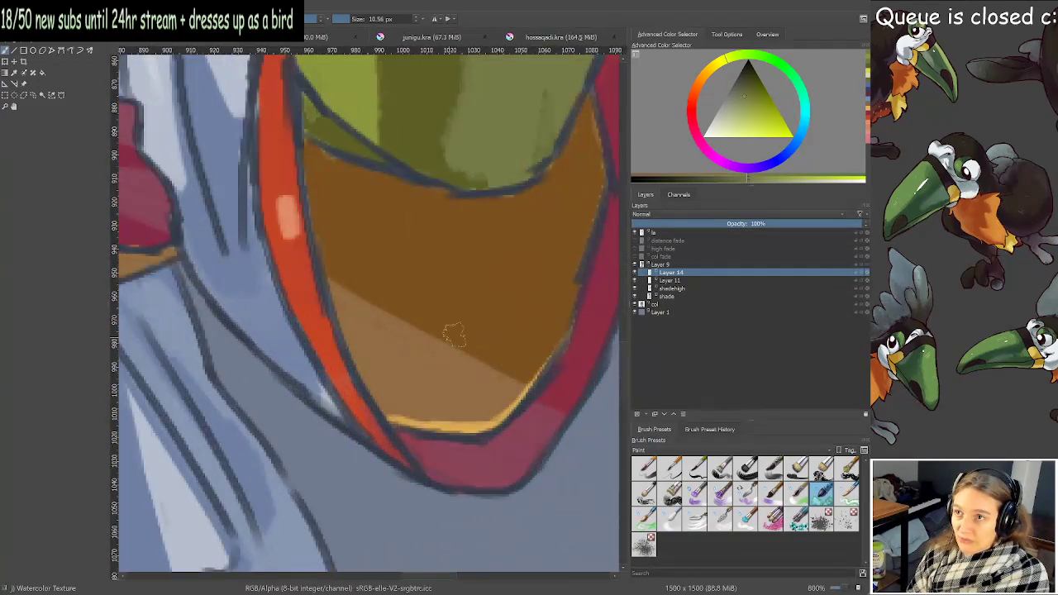
pyautogui.keyDown('ctrl'); pyautogui.click(449, 326); pyautogui.keyUp('ctrl')
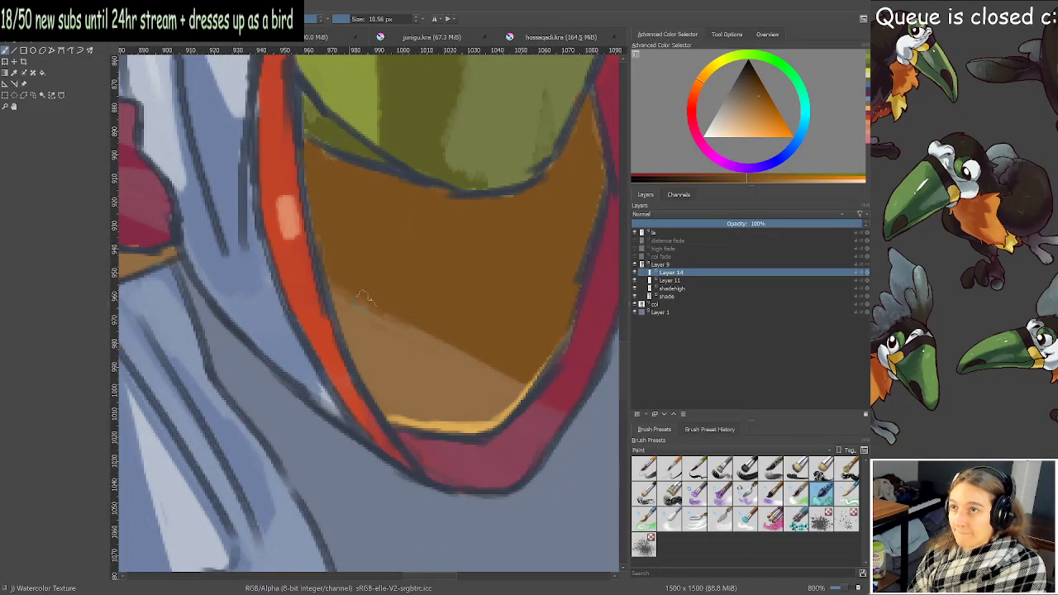
pyautogui.moveTo(363, 299)
pyautogui.mouseDown()
pyautogui.moveTo(498, 390)
pyautogui.moveTo(529, 395)
pyautogui.mouseUp()
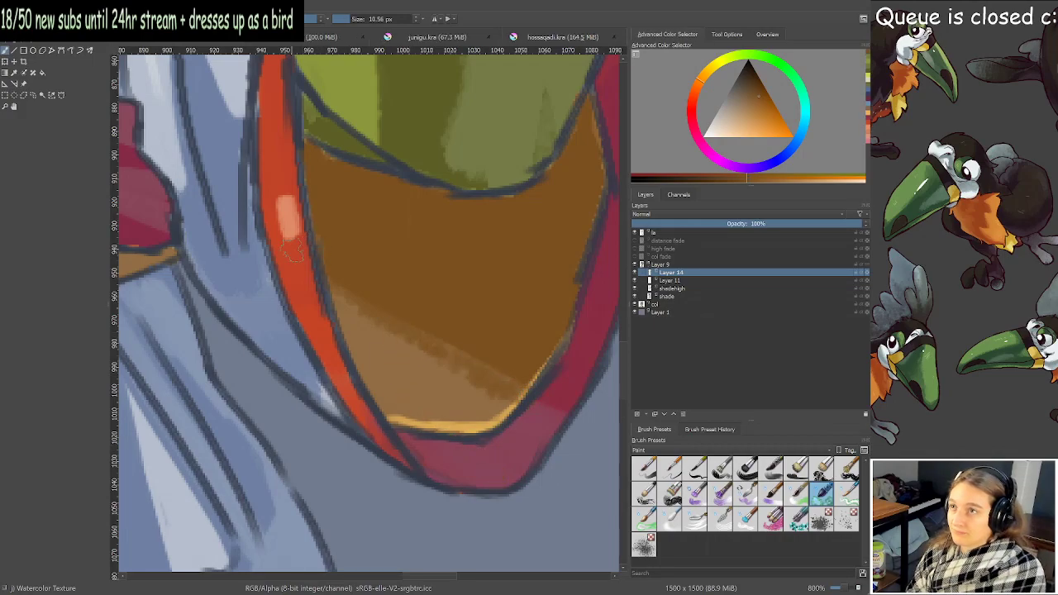
# Sample the shirt sleeve's blue shadow and break up its edges against the pale folds beside the raised glove.
pyautogui.moveTo(260, 216); pyautogui.dragTo(438, 436)
pyautogui.keyDown('ctrl'); pyautogui.click(369, 248); pyautogui.keyUp('ctrl')
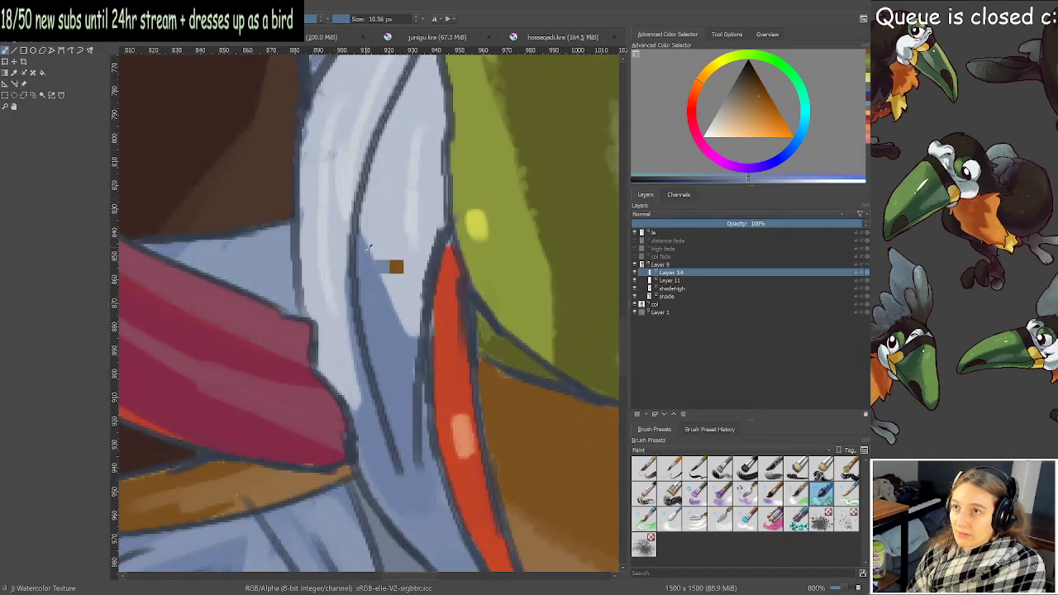
pyautogui.moveTo(367, 233)
pyautogui.mouseDown()
pyautogui.moveTo(418, 337)
pyautogui.moveTo(415, 324)
pyautogui.mouseUp()
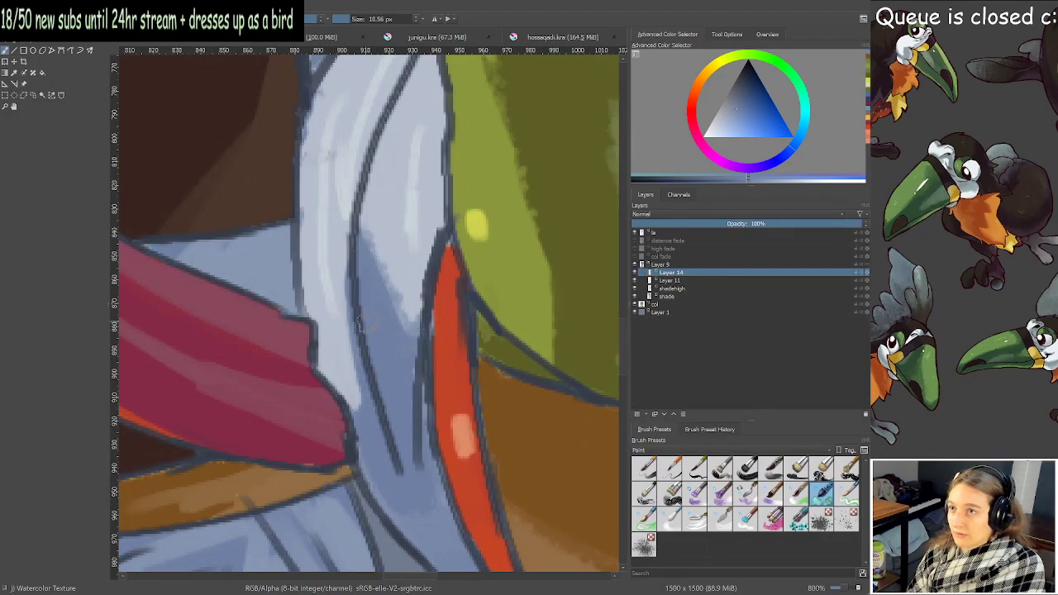
pyautogui.moveTo(359, 373); pyautogui.dragTo(352, 401)
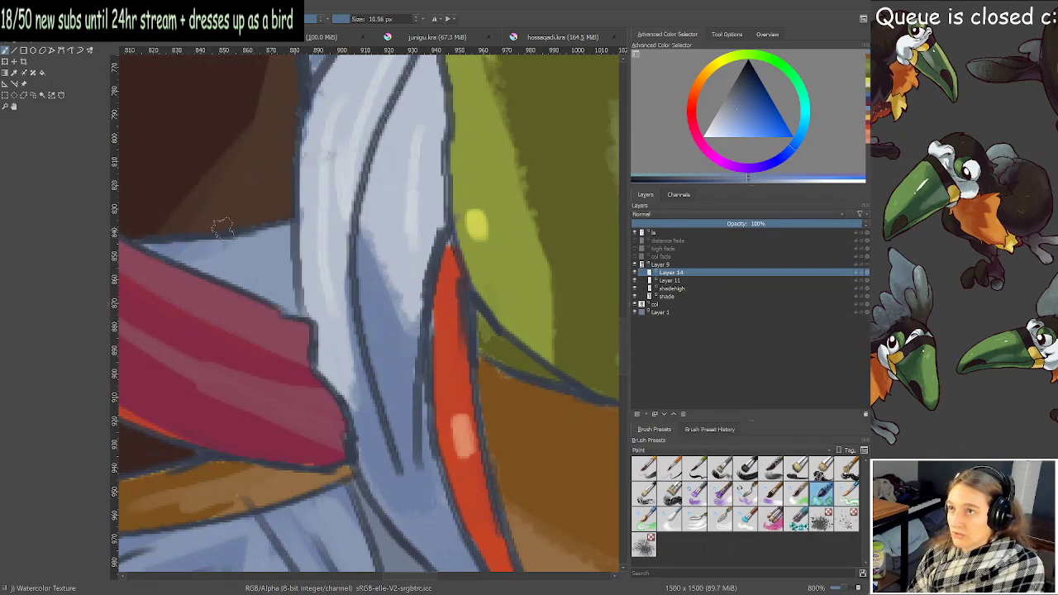
# Texture both shadow edges inside the vest panel beside the sleeve with sampled dark brown, and save the document.
pyautogui.moveTo(223, 177); pyautogui.dragTo(371, 385)
pyautogui.keyDown('ctrl'); pyautogui.click(303, 371); pyautogui.keyUp('ctrl')
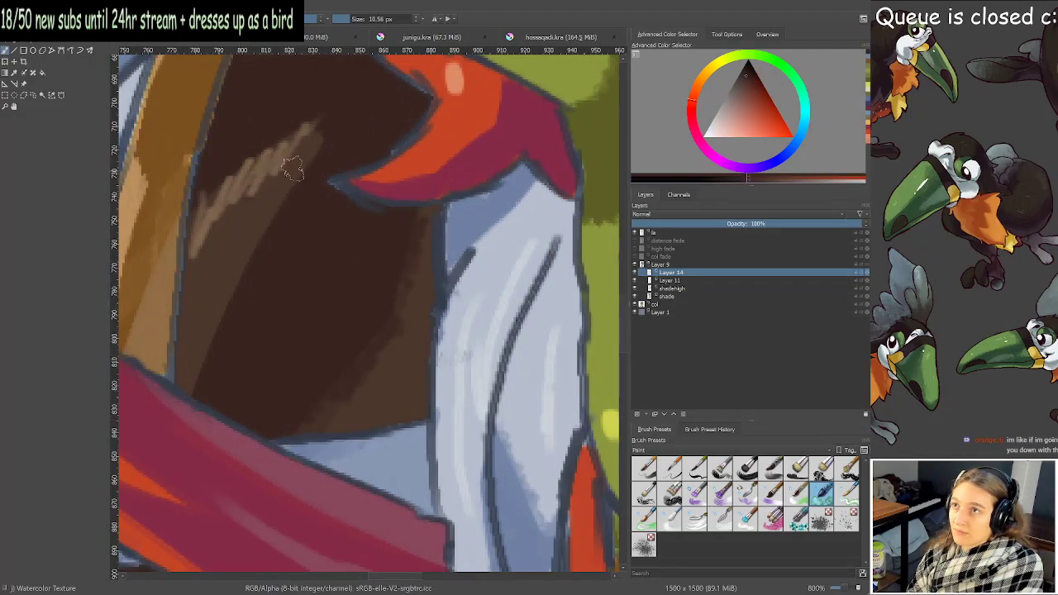
pyautogui.moveTo(268, 214)
pyautogui.mouseDown()
pyautogui.moveTo(237, 257)
pyautogui.moveTo(203, 372)
pyautogui.mouseUp()
pyautogui.hotkey('ctrl', 's')
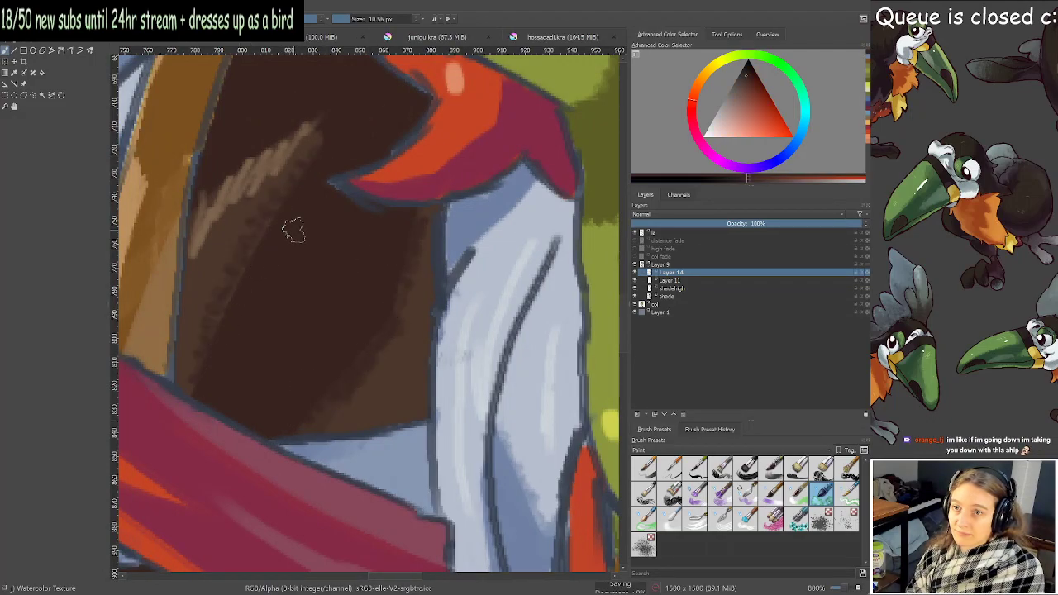
# Sample the sash's muted pink reflected light and soften its edges against the maroon shadow along the sash's lower end.
pyautogui.scroll(-1, 319, 218)
pyautogui.moveTo(397, 399)
pyautogui.mouseDown()
pyautogui.moveTo(433, 327)
pyautogui.moveTo(372, 293)
pyautogui.moveTo(373, 331)
pyautogui.mouseUp()
pyautogui.scroll(1, 389, 315)
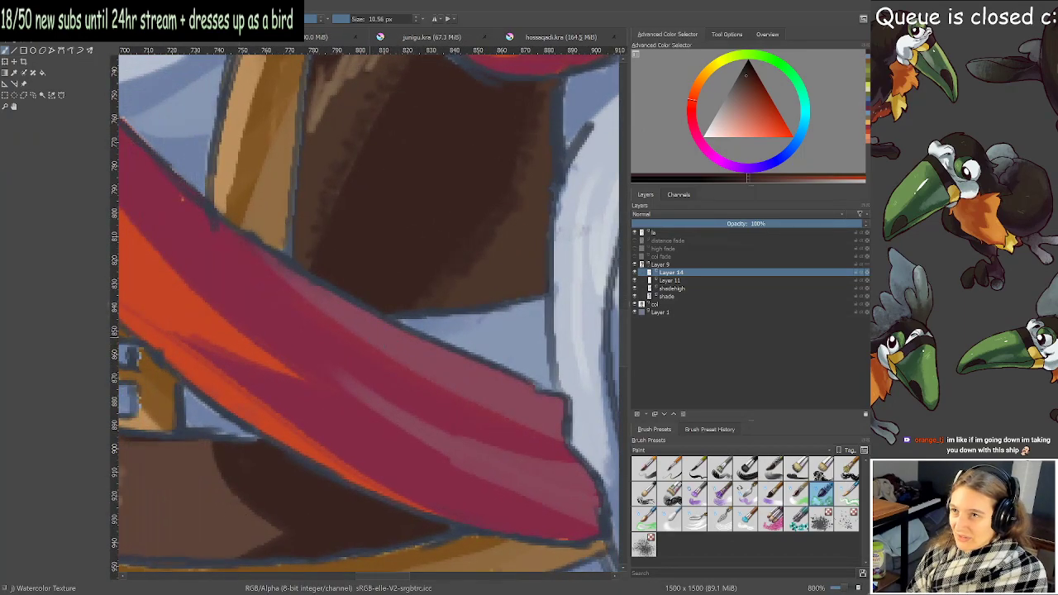
pyautogui.keyDown('ctrl'); pyautogui.click(374, 331); pyautogui.keyUp('ctrl')
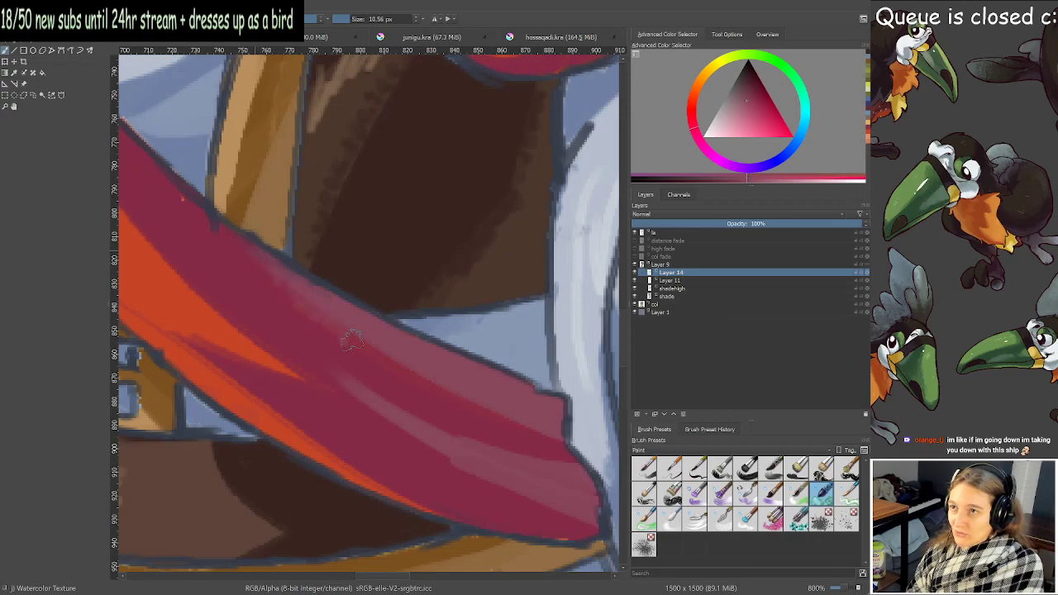
pyautogui.moveTo(352, 340); pyautogui.dragTo(504, 408)
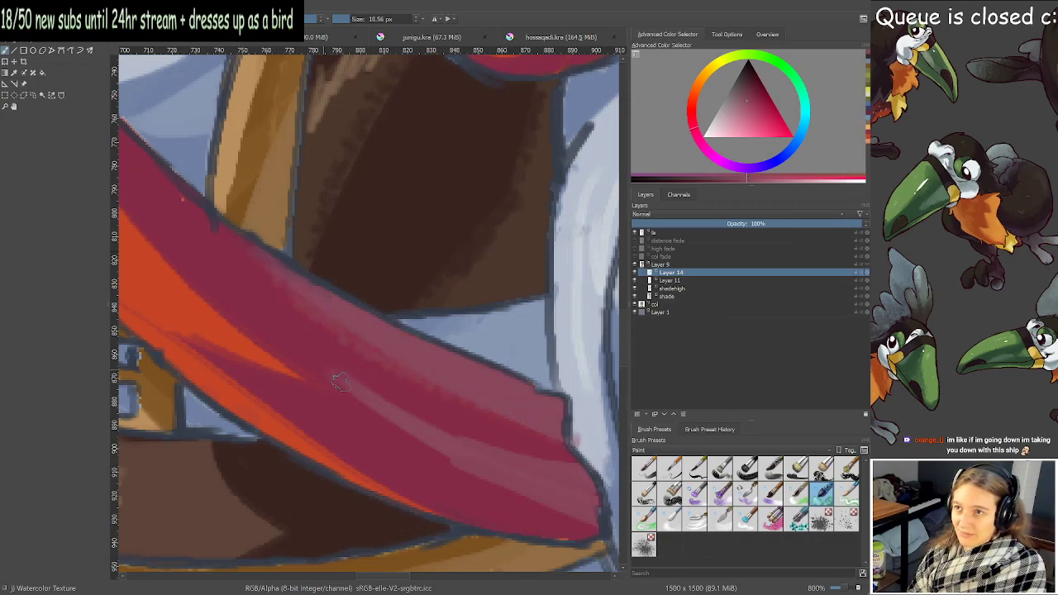
pyautogui.moveTo(339, 381); pyautogui.dragTo(526, 466)
pyautogui.moveTo(467, 445); pyautogui.dragTo(572, 465)
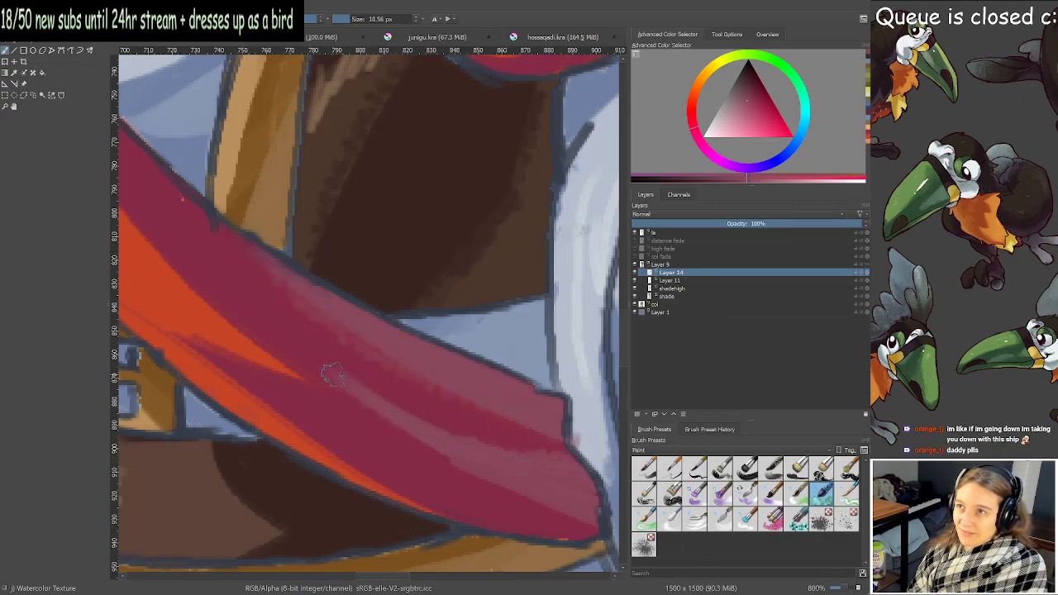
pyautogui.moveTo(353, 397)
pyautogui.mouseDown()
pyautogui.moveTo(458, 466)
pyautogui.moveTo(441, 458)
pyautogui.moveTo(504, 476)
pyautogui.mouseUp()
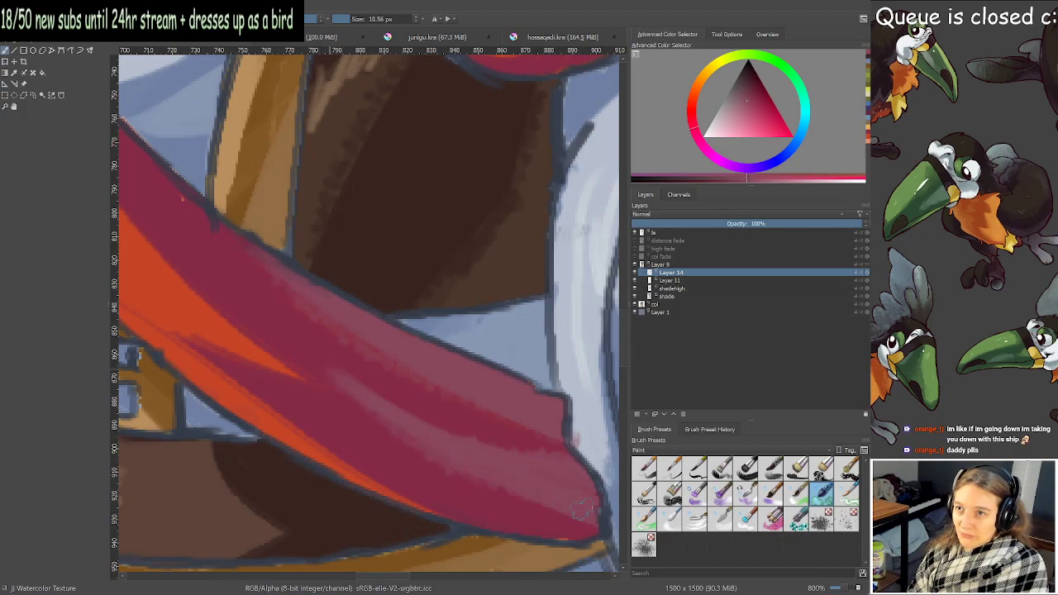
# Sample the sash's orange-red, roughen its edge against the maroon shadow from the lower end up to the chin, and save the document.
pyautogui.moveTo(317, 352); pyautogui.dragTo(568, 446)
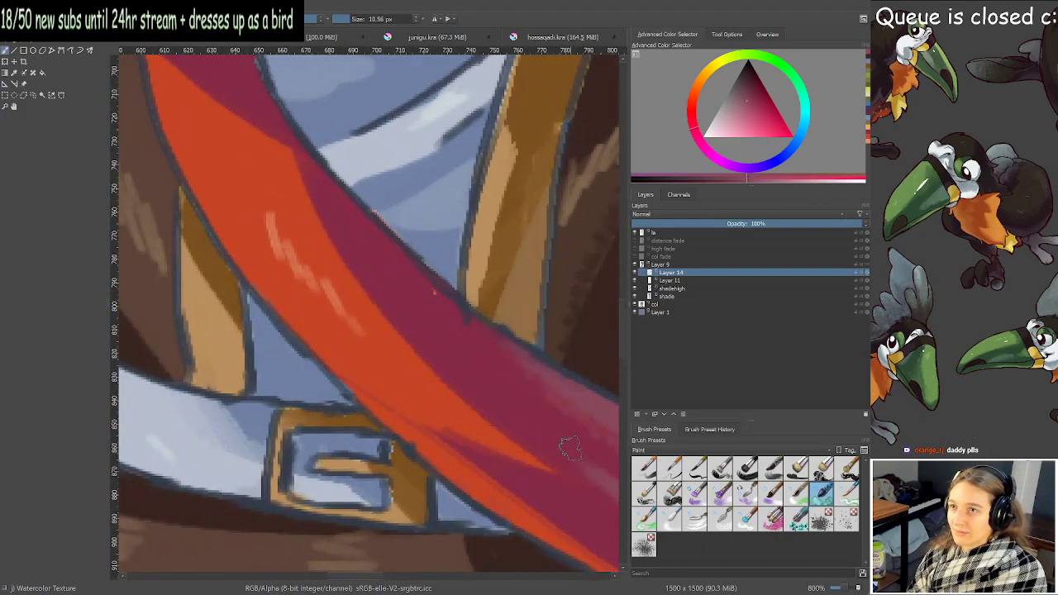
pyautogui.keyDown('ctrl'); pyautogui.click(324, 269); pyautogui.keyUp('ctrl')
pyautogui.moveTo(295, 157)
pyautogui.mouseDown()
pyautogui.moveTo(360, 302)
pyautogui.moveTo(407, 360)
pyautogui.moveTo(330, 242)
pyautogui.moveTo(425, 376)
pyautogui.moveTo(492, 431)
pyautogui.moveTo(376, 373)
pyautogui.moveTo(393, 353)
pyautogui.mouseUp()
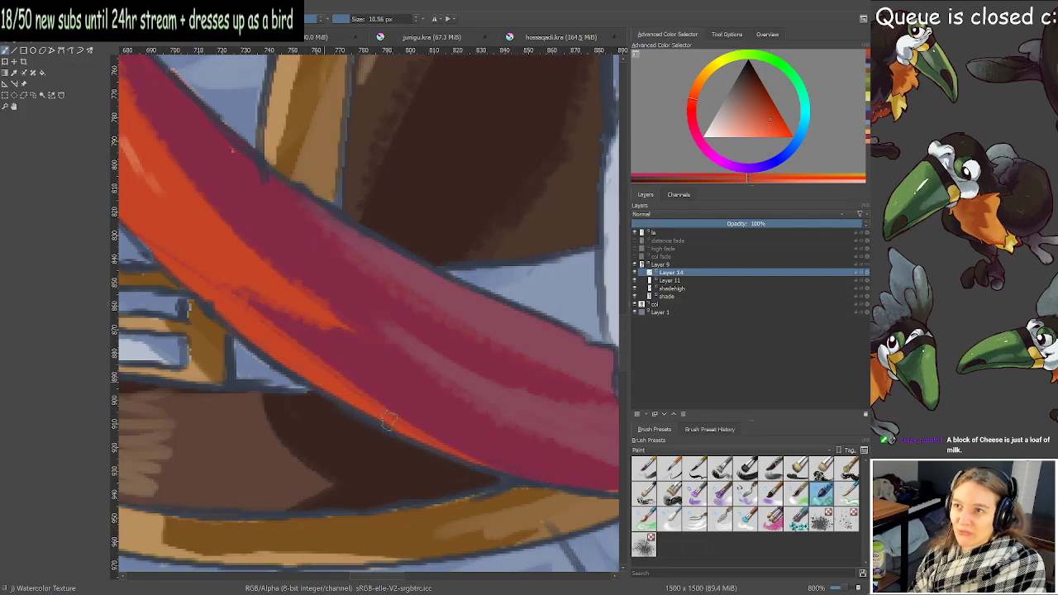
pyautogui.moveTo(402, 420); pyautogui.dragTo(550, 479)
pyautogui.hotkey('ctrl', 's')
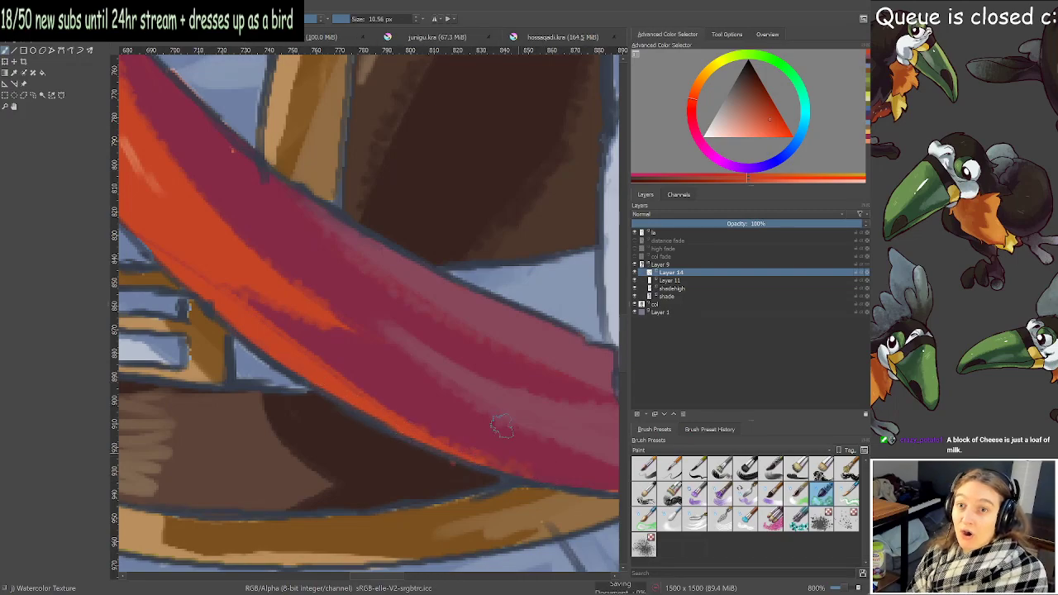
pyautogui.moveTo(273, 124)
pyautogui.mouseDown()
pyautogui.moveTo(402, 341)
pyautogui.moveTo(560, 530)
pyautogui.mouseUp()
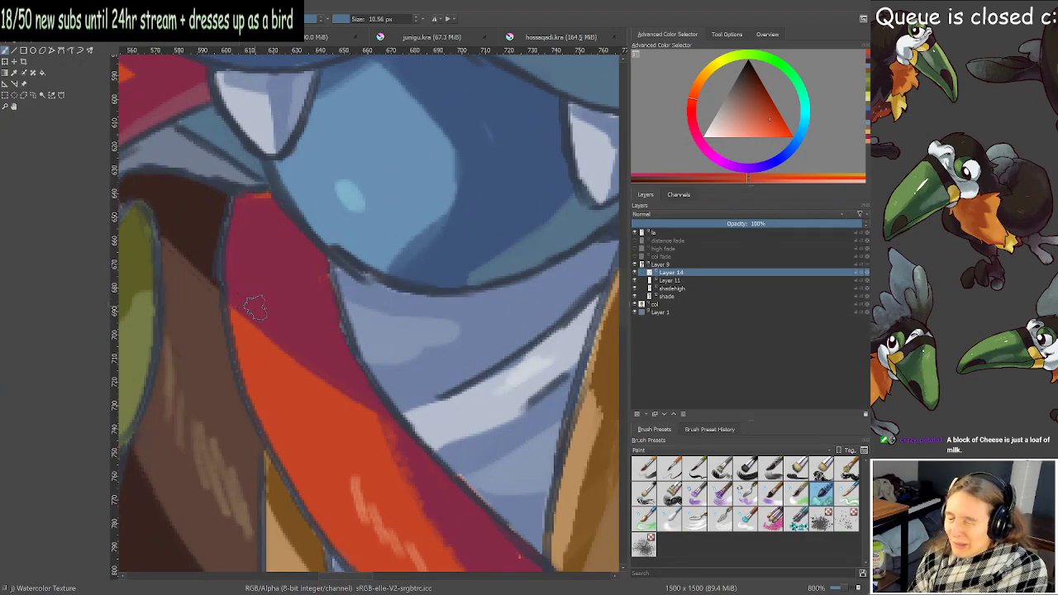
pyautogui.moveTo(236, 303); pyautogui.dragTo(269, 342)
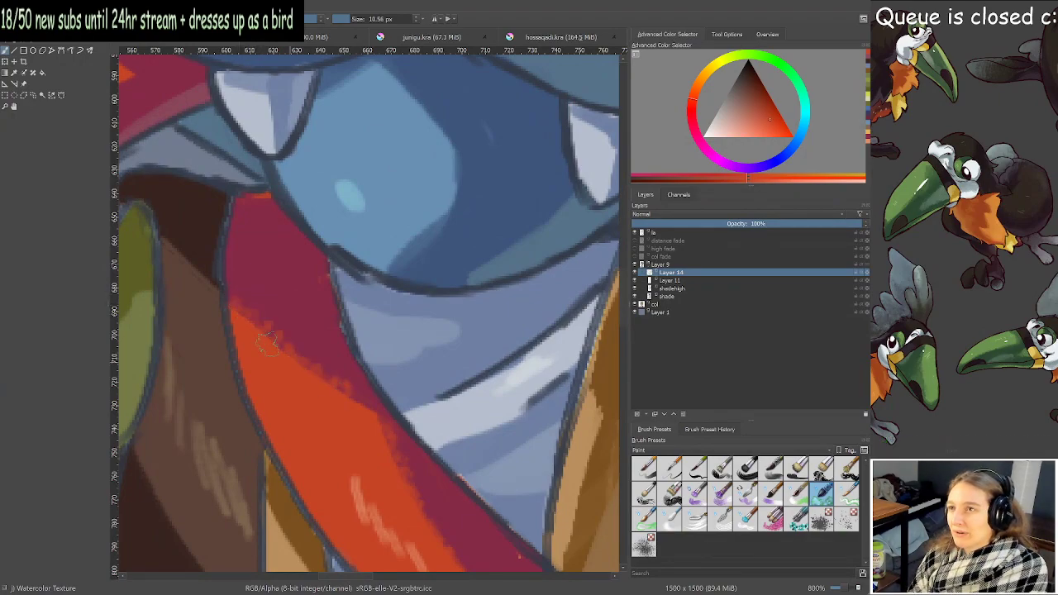
# Roughen the orange-red edge against the maroon shadow along the brow ridge over the upper eye and up the horn beside the raised glove.
pyautogui.scroll(-5, 347, 415)
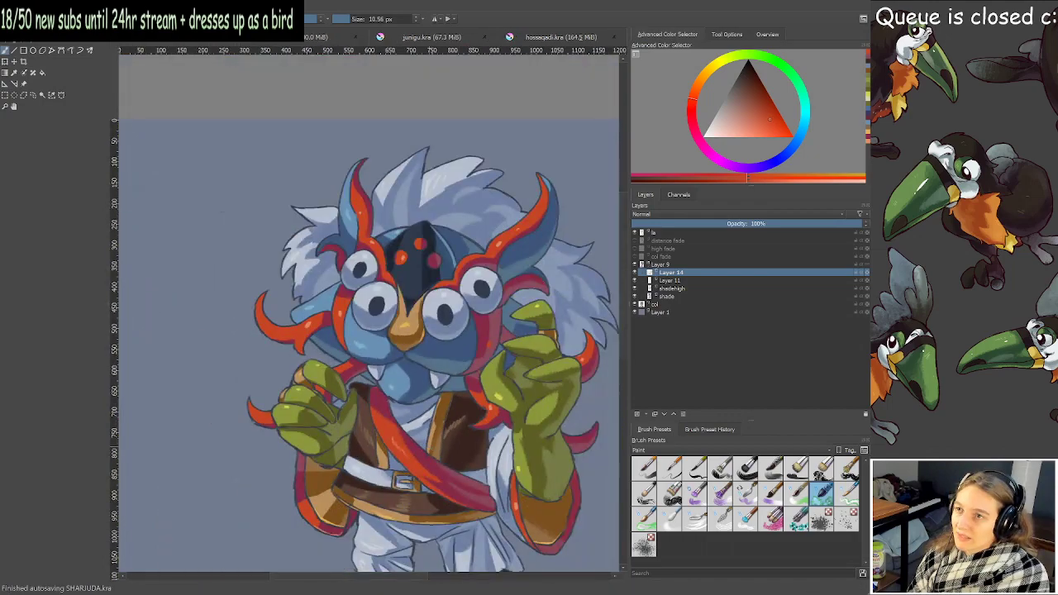
pyautogui.moveTo(464, 463); pyautogui.dragTo(466, 397)
pyautogui.scroll(5, 544, 246)
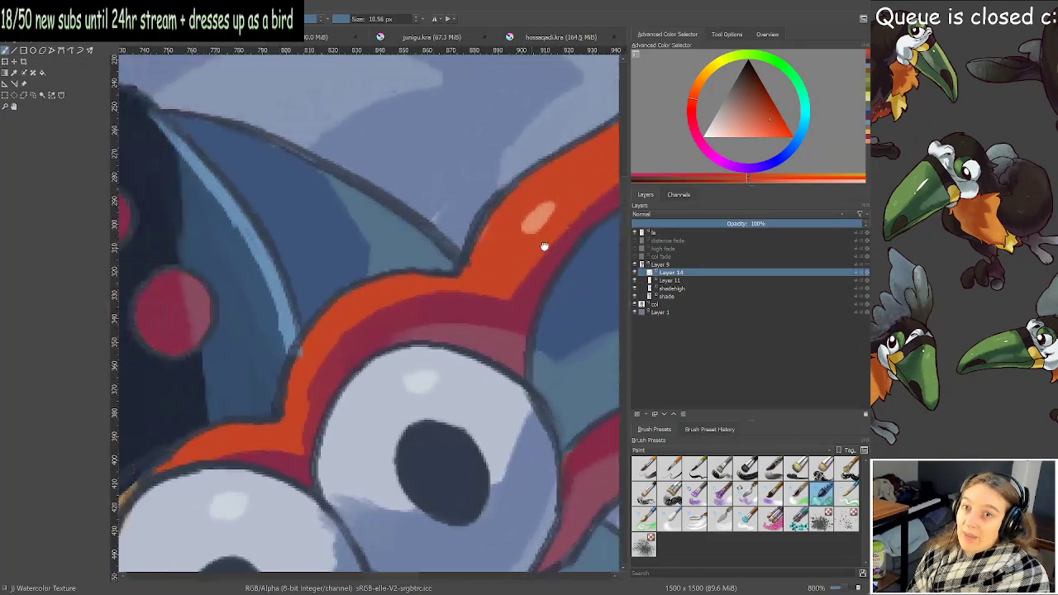
pyautogui.moveTo(543, 246); pyautogui.dragTo(577, 242)
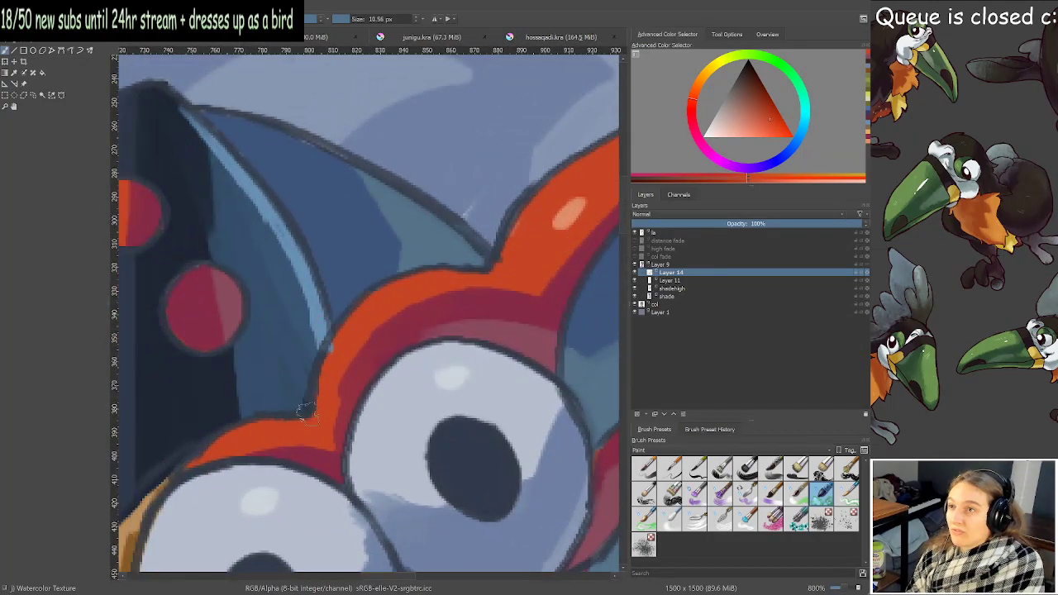
pyautogui.moveTo(314, 446)
pyautogui.mouseDown()
pyautogui.moveTo(343, 417)
pyautogui.moveTo(372, 339)
pyautogui.moveTo(475, 287)
pyautogui.moveTo(300, 351)
pyautogui.mouseUp()
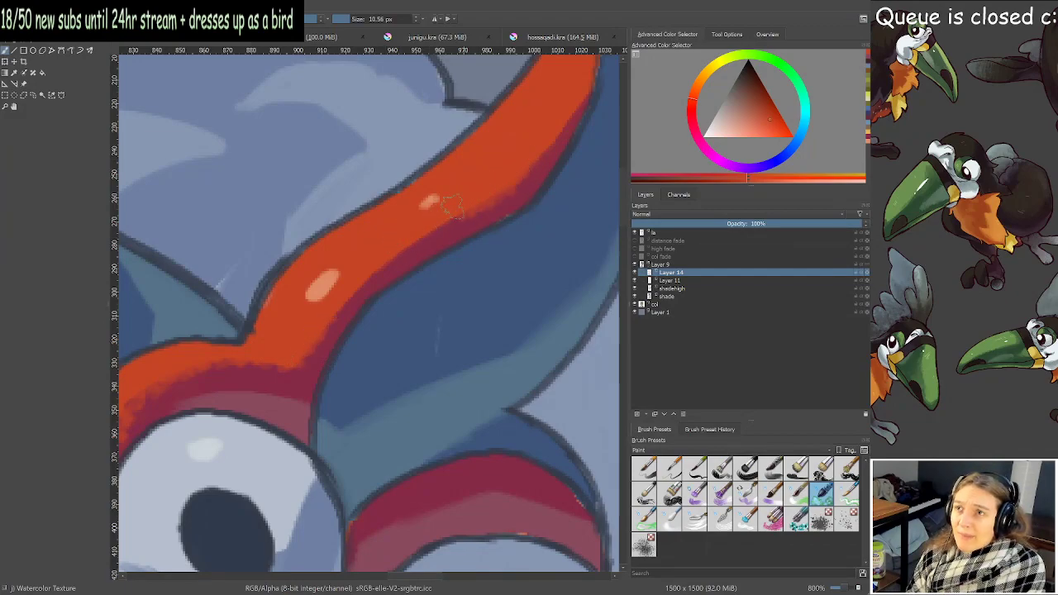
# Break up the orange-red and maroon boundary on the opposite brow ridge and up the stripe of its light-blue horn.
pyautogui.scroll(-3, 458, 203)
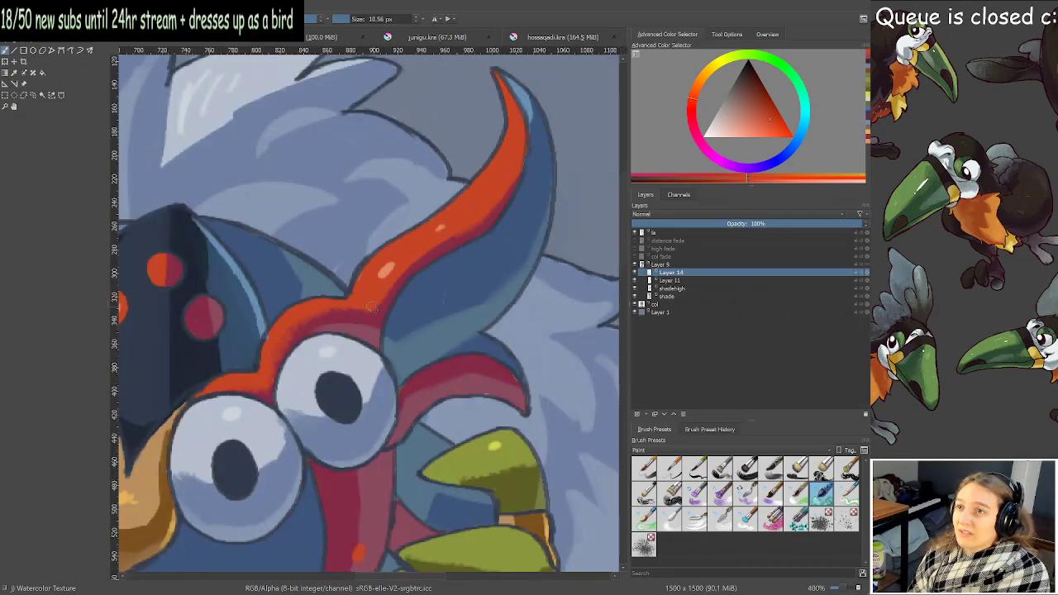
pyautogui.moveTo(168, 307); pyautogui.dragTo(538, 325)
pyautogui.scroll(1, 385, 224)
pyautogui.scroll(2, 423, 233)
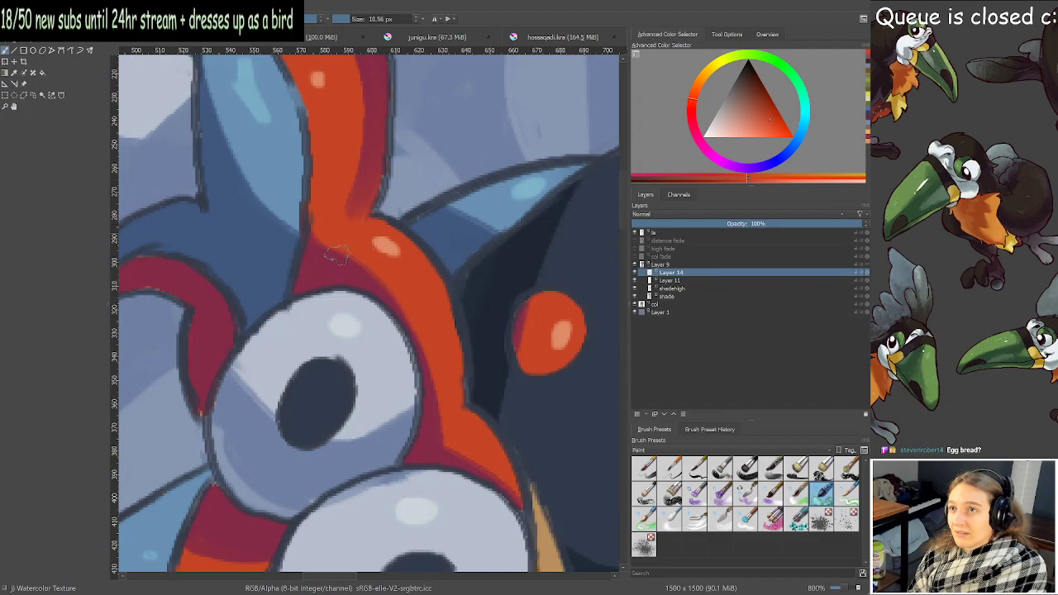
pyautogui.moveTo(335, 256)
pyautogui.mouseDown()
pyautogui.moveTo(322, 234)
pyautogui.moveTo(410, 331)
pyautogui.mouseUp()
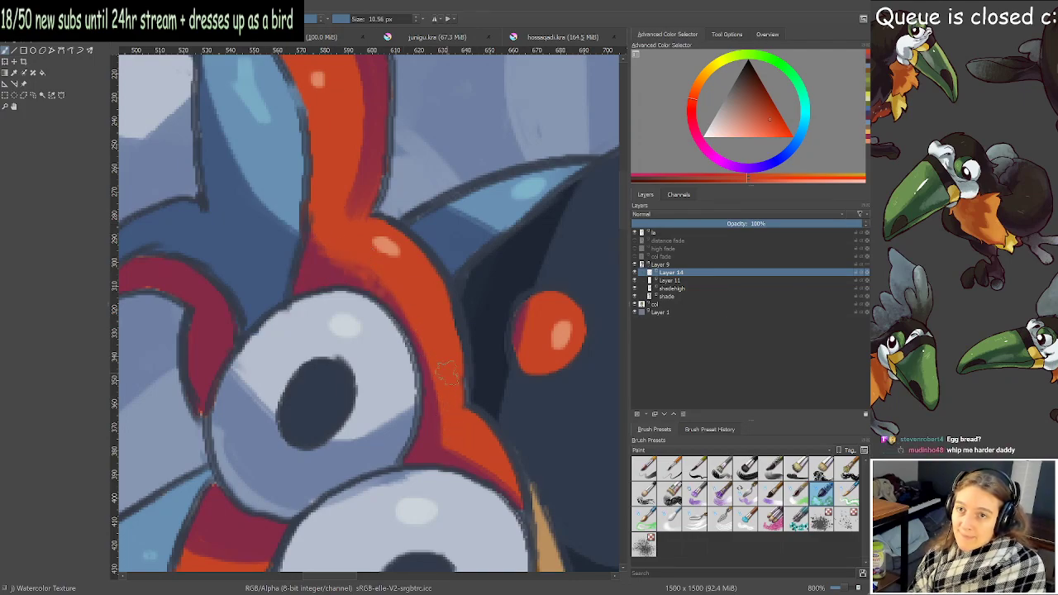
pyautogui.moveTo(424, 289); pyautogui.dragTo(409, 389)
pyautogui.moveTo(382, 290); pyautogui.dragTo(420, 409)
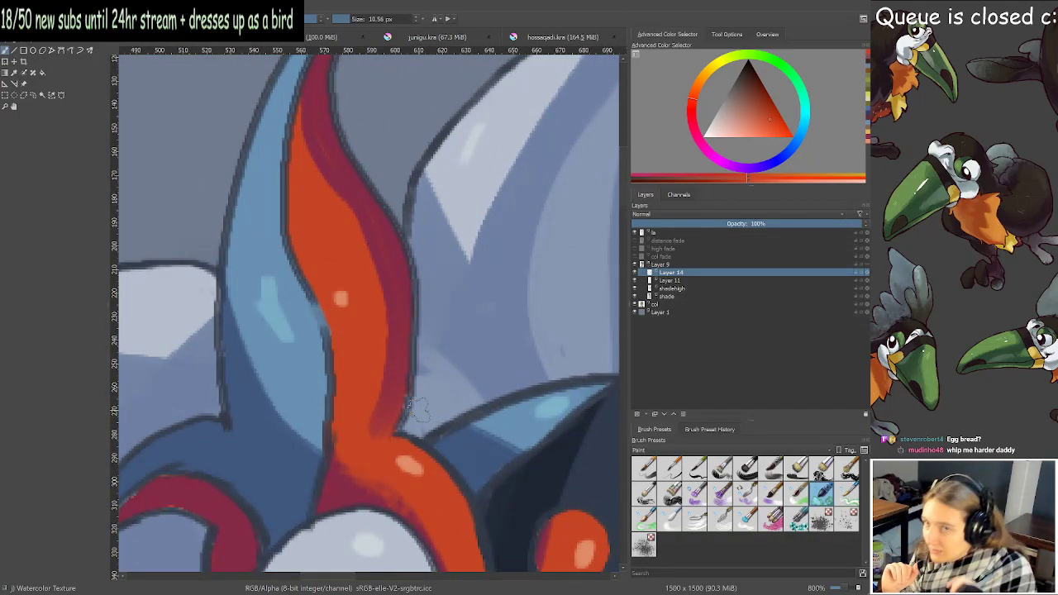
pyautogui.moveTo(391, 388)
pyautogui.mouseDown()
pyautogui.moveTo(389, 371)
pyautogui.moveTo(384, 399)
pyautogui.moveTo(374, 270)
pyautogui.mouseUp()
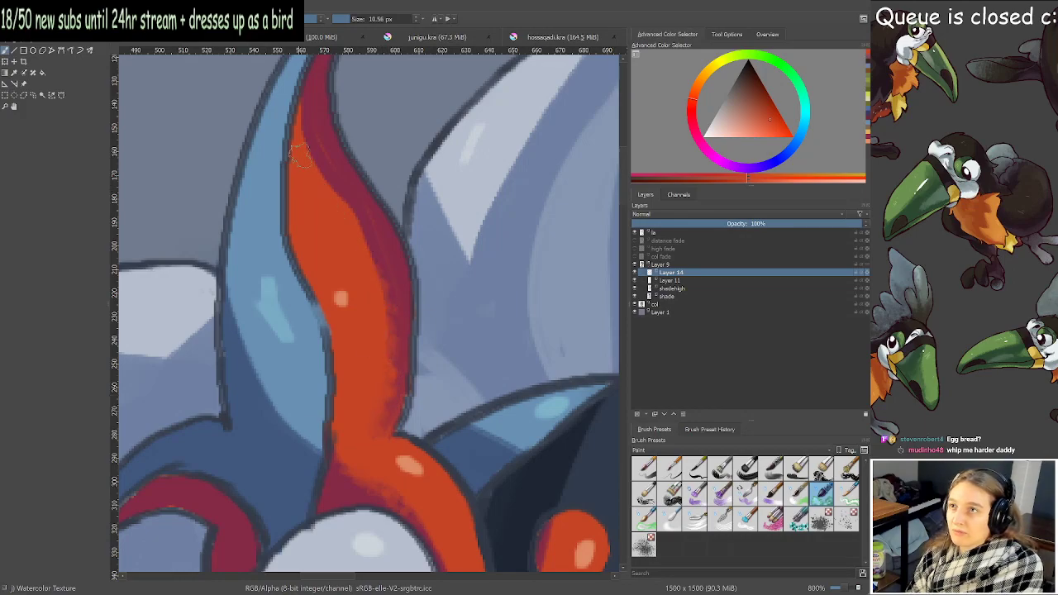
# Roughen the orange-red edges against the maroon shadow on the cheek stripe below the eyes and on the forked tendril beside it.
pyautogui.scroll(-2, 365, 286)
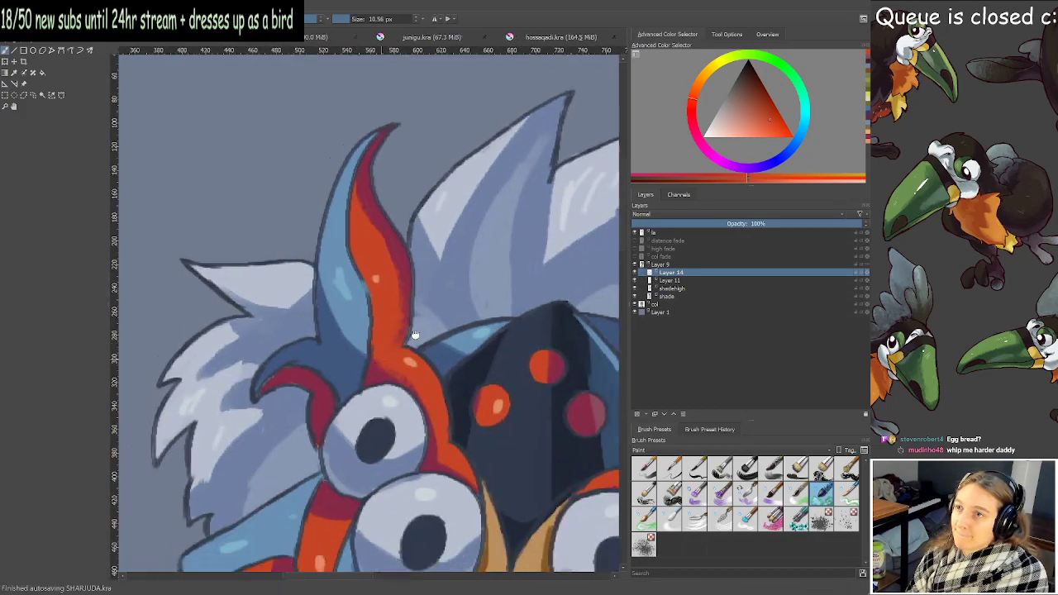
pyautogui.scroll(2, 463, 264)
pyautogui.moveTo(413, 335)
pyautogui.mouseDown()
pyautogui.moveTo(488, 248)
pyautogui.moveTo(414, 300)
pyautogui.moveTo(364, 170)
pyautogui.mouseUp()
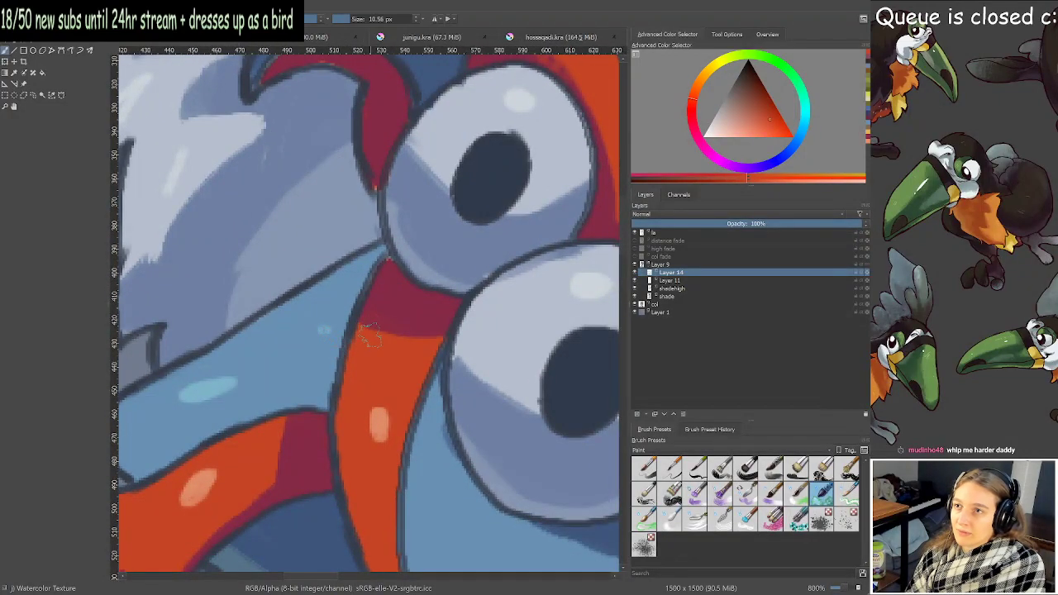
pyautogui.moveTo(366, 333); pyautogui.dragTo(432, 334)
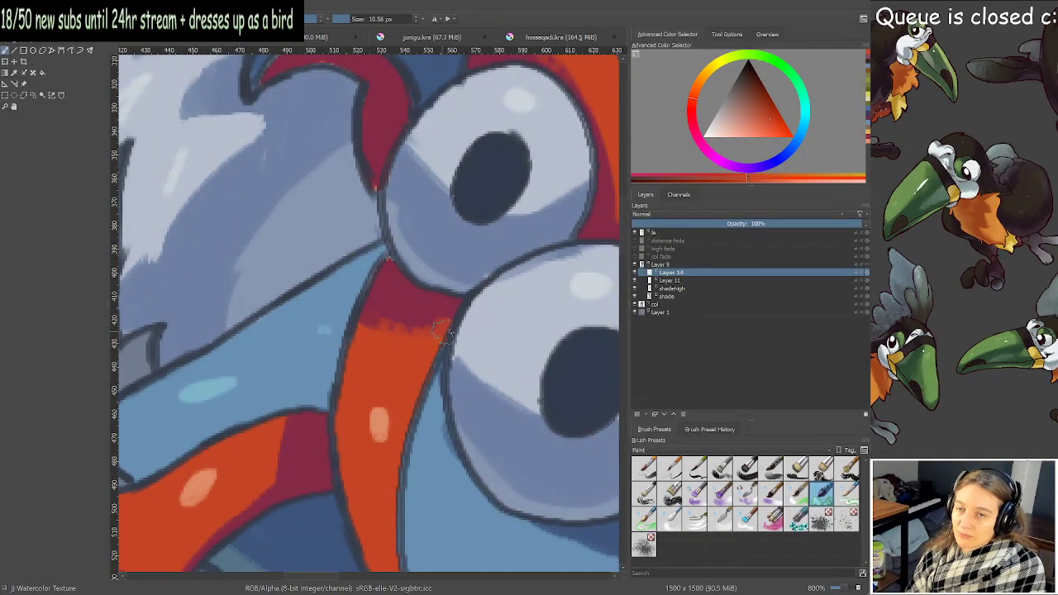
pyautogui.moveTo(195, 506); pyautogui.dragTo(391, 259)
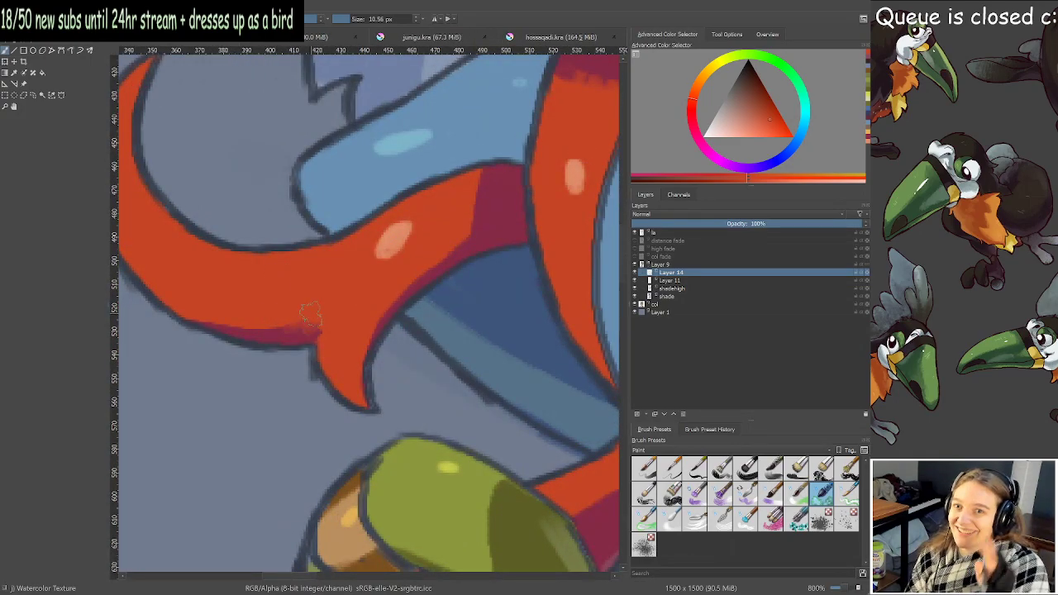
pyautogui.moveTo(438, 277); pyautogui.dragTo(475, 222)
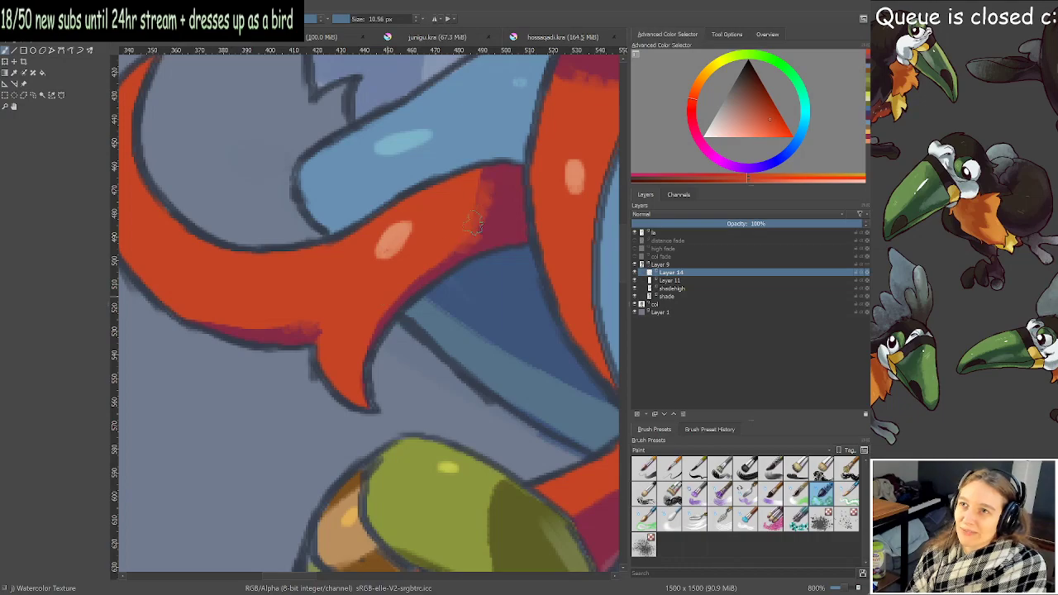
# Texture the orange-red and maroon edges on the red tendril below the chin, including the part showing between the lower glove's fingers.
pyautogui.scroll(-2, 463, 223)
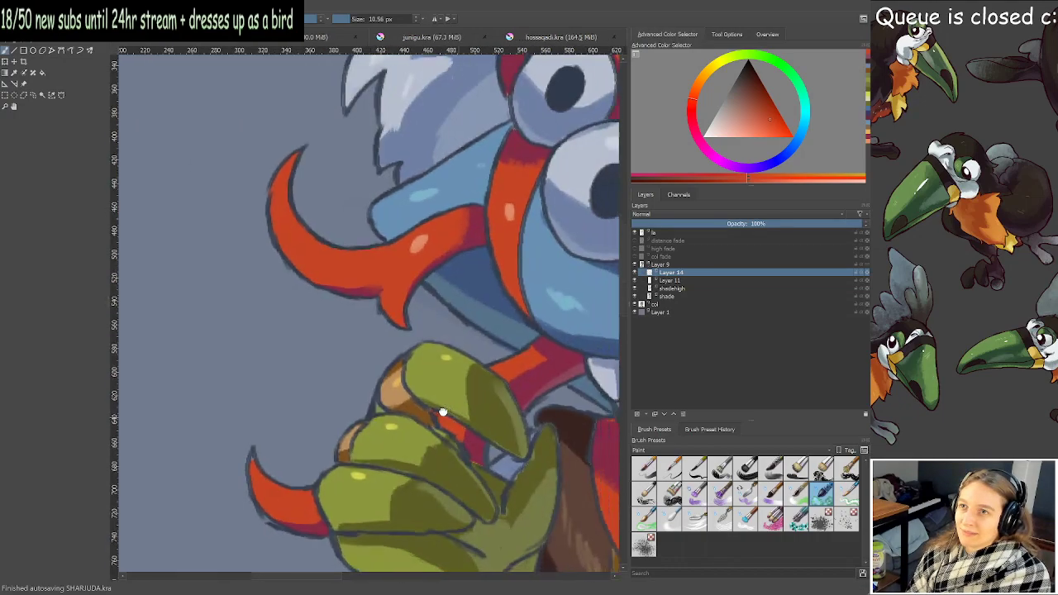
pyautogui.scroll(2, 463, 405)
pyautogui.moveTo(375, 328); pyautogui.dragTo(447, 347)
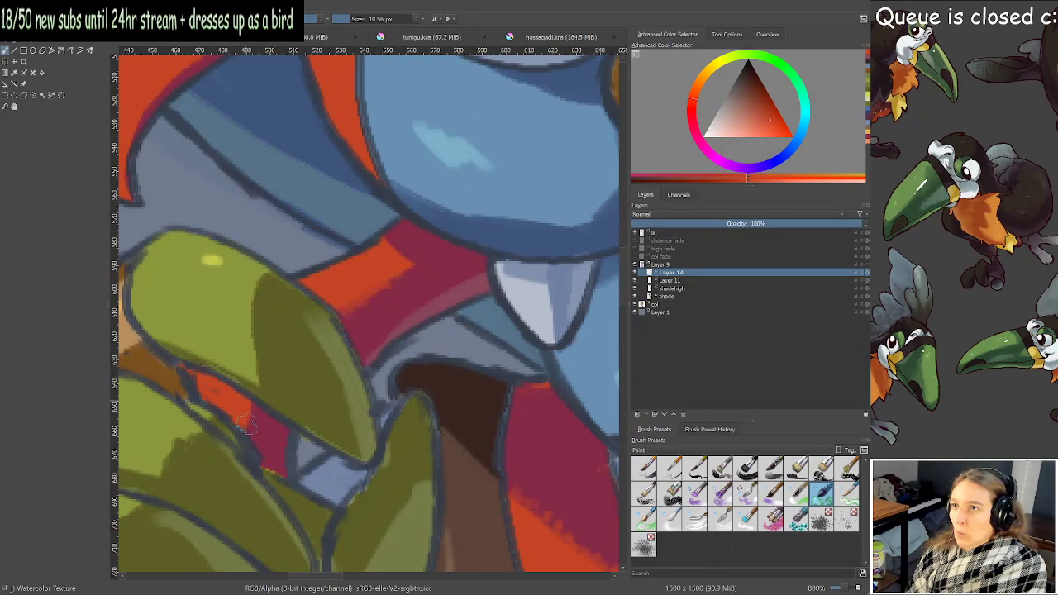
pyautogui.scroll(-2, 244, 412)
pyautogui.moveTo(244, 411); pyautogui.dragTo(410, 351)
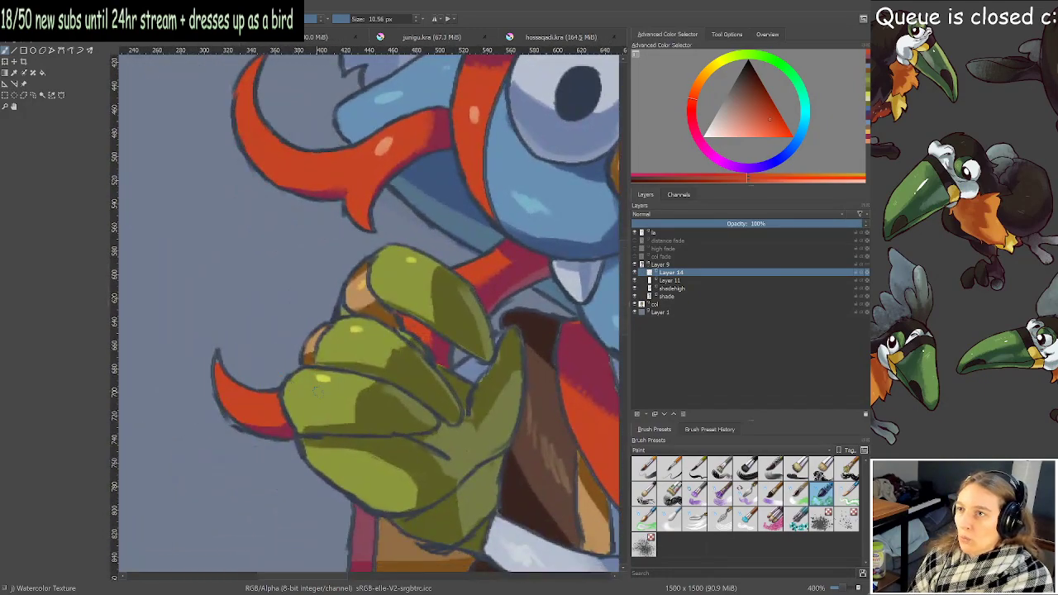
# Roughen the orange-red edge against the maroon shadow on the small tendril behind the lower glove and save the illustration.
pyautogui.scroll(3, 248, 433)
pyautogui.moveTo(262, 430)
pyautogui.mouseDown()
pyautogui.moveTo(378, 400)
pyautogui.moveTo(431, 402)
pyautogui.mouseUp()
pyautogui.hotkey('ctrl', 's')
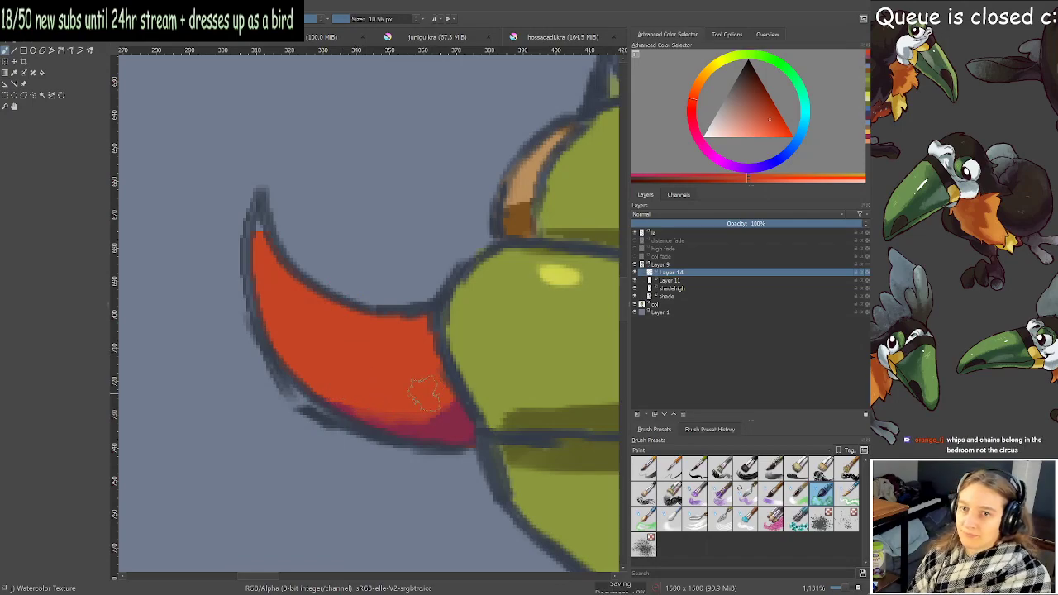
# Break up the orange-red and maroon boundaries at both ends of the lit section of the red cuff trim below the lower glove.
pyautogui.scroll(-3, 426, 395)
pyautogui.moveTo(381, 372); pyautogui.dragTo(220, 309)
pyautogui.moveTo(521, 377); pyautogui.dragTo(261, 314)
pyautogui.scroll(1, 322, 348)
pyautogui.moveTo(322, 348); pyautogui.dragTo(614, 40)
pyautogui.scroll(3, 314, 262)
pyautogui.moveTo(319, 276); pyautogui.dragTo(361, 337)
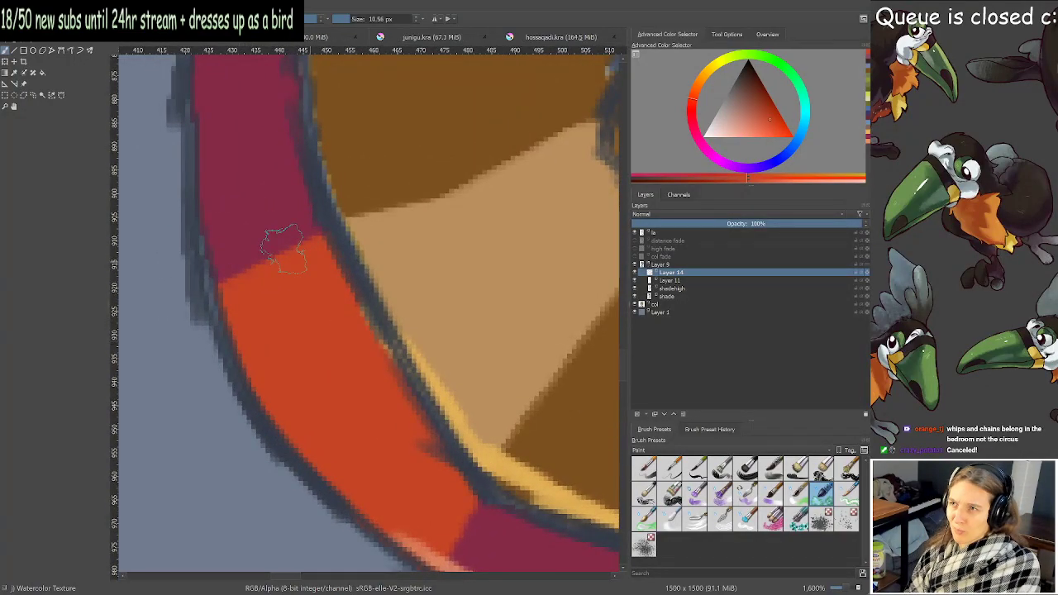
pyautogui.moveTo(221, 238)
pyautogui.mouseDown()
pyautogui.moveTo(264, 256)
pyautogui.moveTo(242, 287)
pyautogui.moveTo(260, 263)
pyautogui.mouseUp()
pyautogui.scroll(-4, 260, 263)
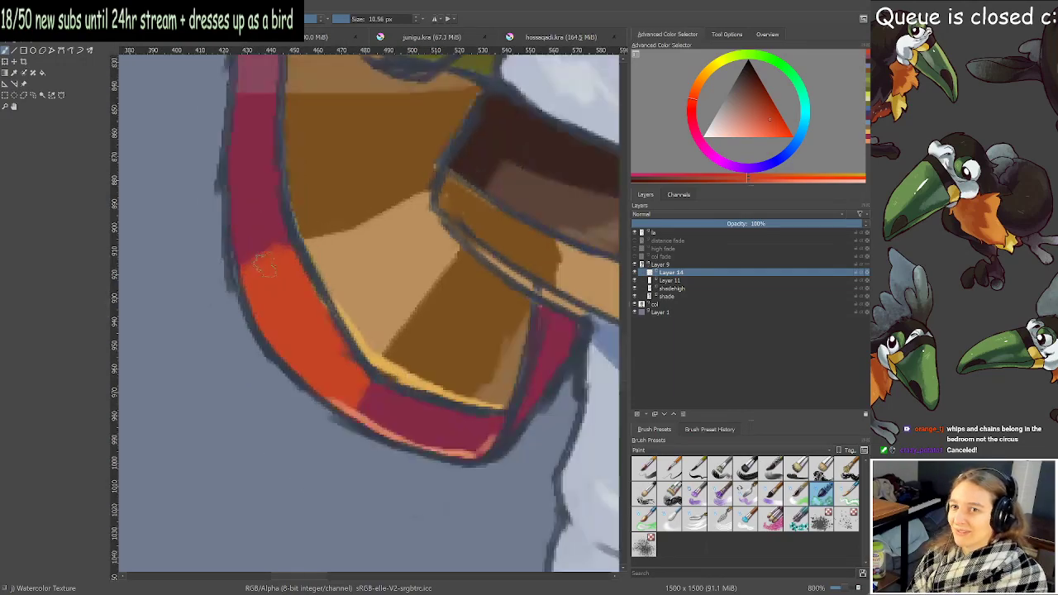
pyautogui.scroll(4, 315, 316)
pyautogui.moveTo(327, 322)
pyautogui.mouseDown()
pyautogui.moveTo(351, 352)
pyautogui.moveTo(328, 340)
pyautogui.moveTo(299, 382)
pyautogui.moveTo(352, 361)
pyautogui.moveTo(373, 429)
pyautogui.mouseUp()
pyautogui.moveTo(310, 382); pyautogui.dragTo(307, 368)
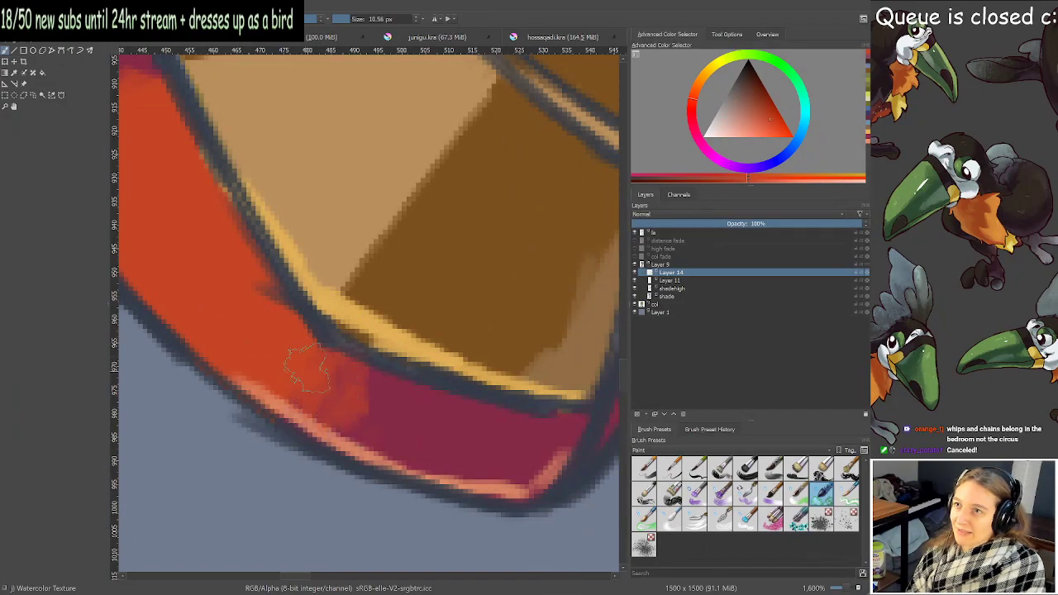
# Sample the beak's tan colour and texture its edge against the brown shadow along the beak's underside and side.
pyautogui.scroll(-5, 331, 347)
pyautogui.moveTo(536, 295); pyautogui.dragTo(437, 335)
pyautogui.moveTo(579, 338); pyautogui.dragTo(399, 284)
pyautogui.scroll(2, 429, 323)
pyautogui.scroll(1, 402, 273)
pyautogui.scroll(-6, 384, 331)
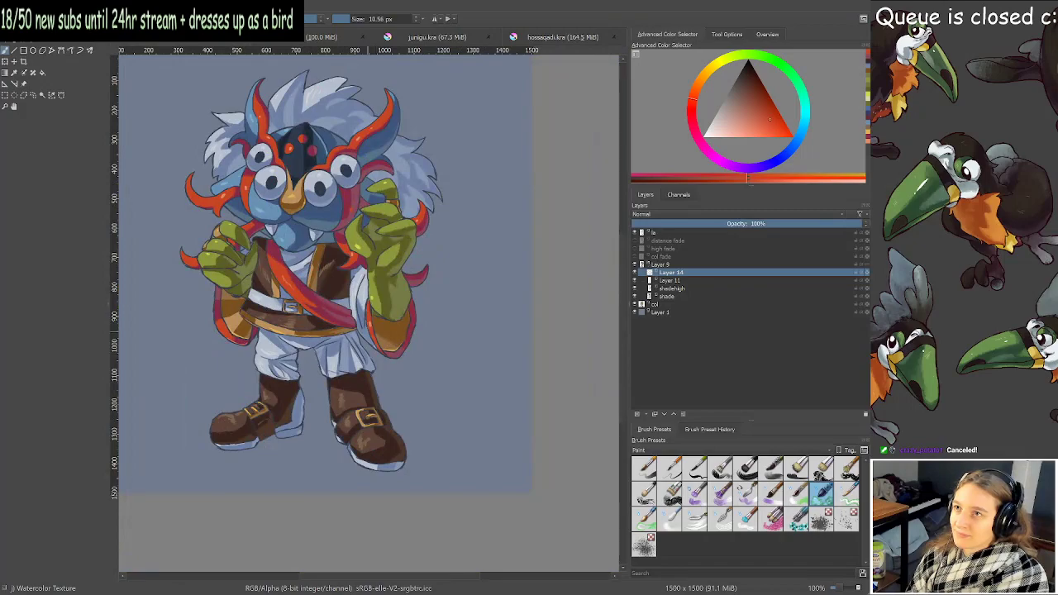
pyautogui.moveTo(390, 370); pyautogui.dragTo(420, 416)
pyautogui.scroll(4, 363, 268)
pyautogui.moveTo(373, 267); pyautogui.dragTo(431, 353)
pyautogui.scroll(2, 427, 293)
pyautogui.keyDown('ctrl'); pyautogui.click(538, 360); pyautogui.keyUp('ctrl')
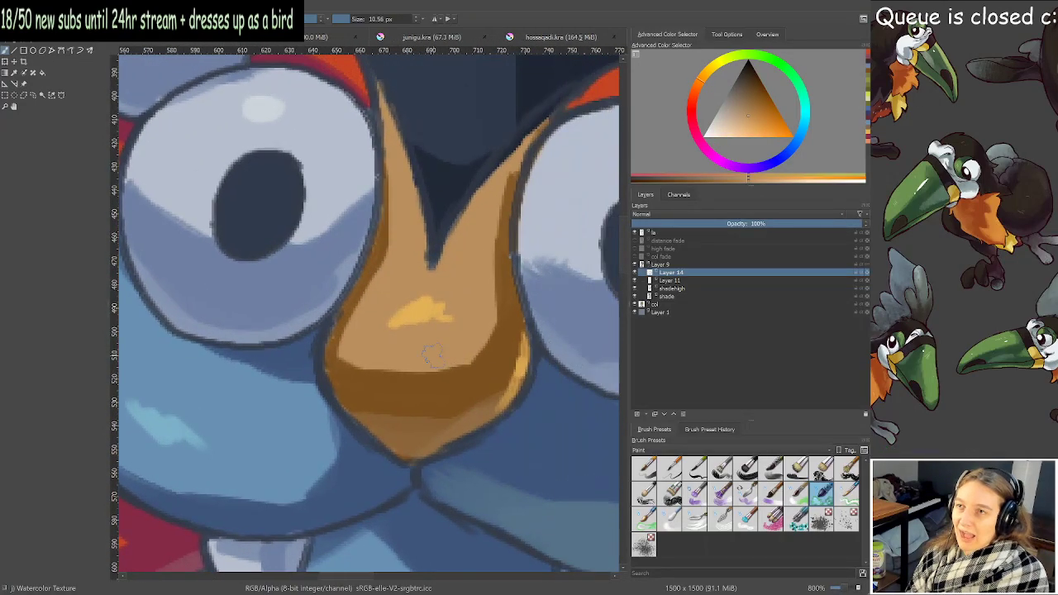
pyautogui.moveTo(351, 339)
pyautogui.mouseDown()
pyautogui.moveTo(399, 376)
pyautogui.moveTo(387, 350)
pyautogui.moveTo(456, 368)
pyautogui.moveTo(445, 376)
pyautogui.moveTo(436, 368)
pyautogui.moveTo(471, 355)
pyautogui.moveTo(477, 344)
pyautogui.moveTo(454, 357)
pyautogui.moveTo(492, 245)
pyautogui.moveTo(479, 210)
pyautogui.mouseUp()
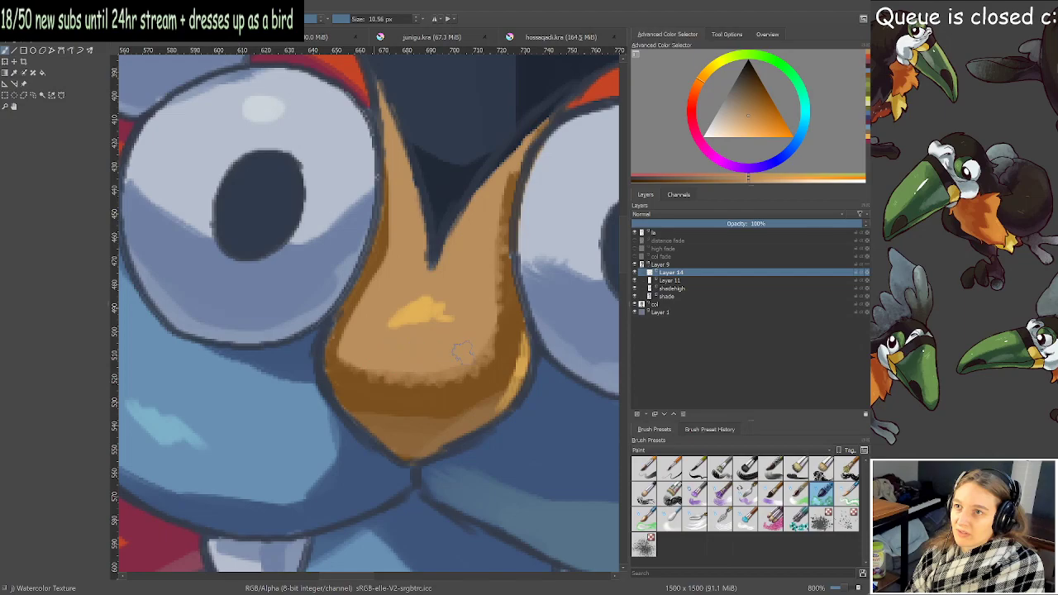
# Roughen the tan edges against the brown shadow on the orange parts showing behind the lower glove's fingers.
pyautogui.scroll(-5, 463, 330)
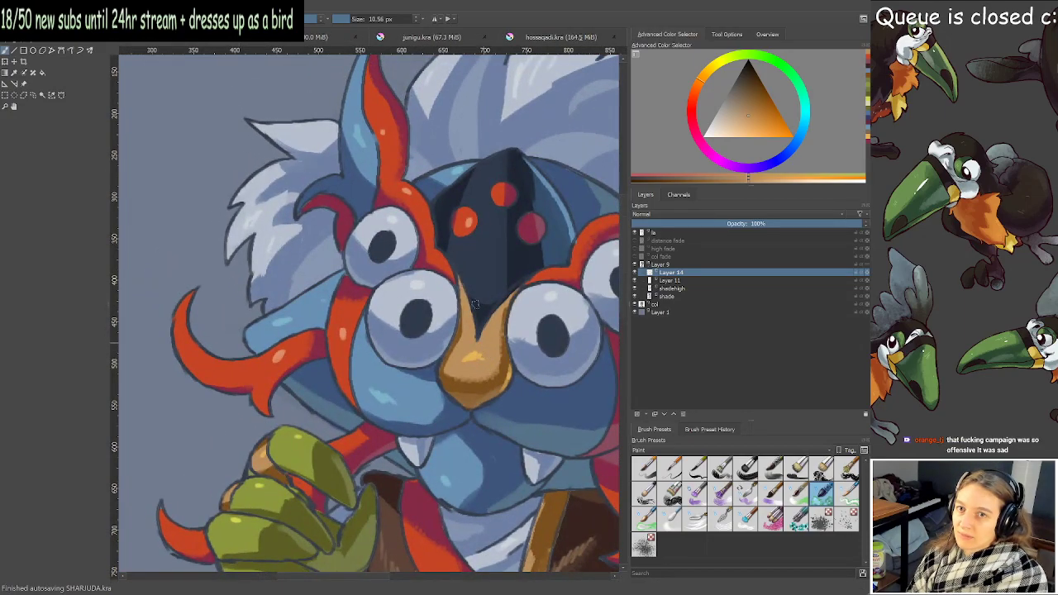
pyautogui.moveTo(492, 241); pyautogui.dragTo(467, 259)
pyautogui.moveTo(467, 325); pyautogui.dragTo(406, 170)
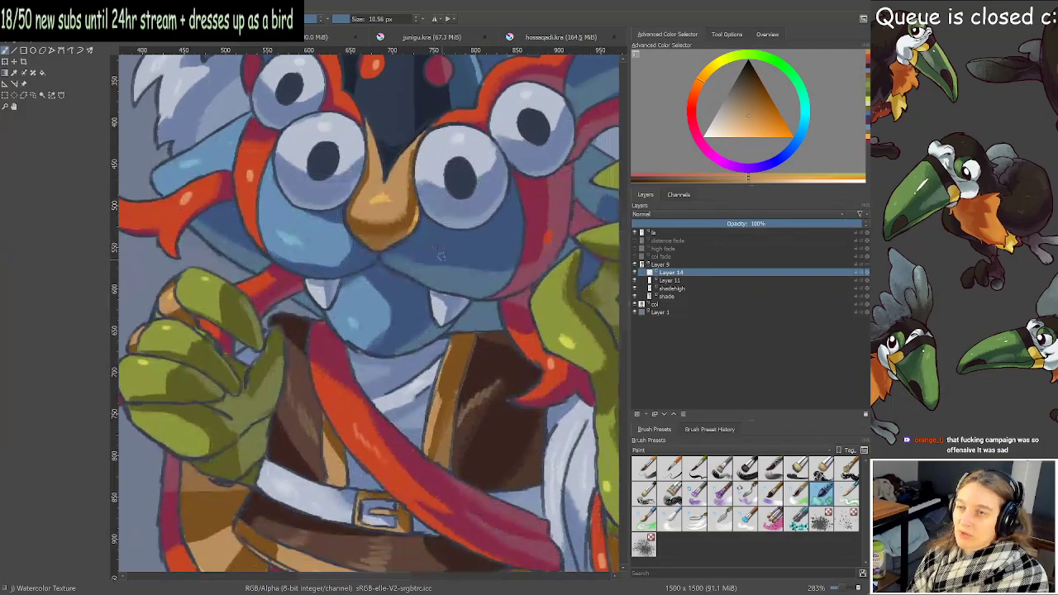
pyautogui.moveTo(441, 256); pyautogui.dragTo(501, 232)
pyautogui.scroll(3, 305, 256)
pyautogui.moveTo(306, 256); pyautogui.dragTo(527, 321)
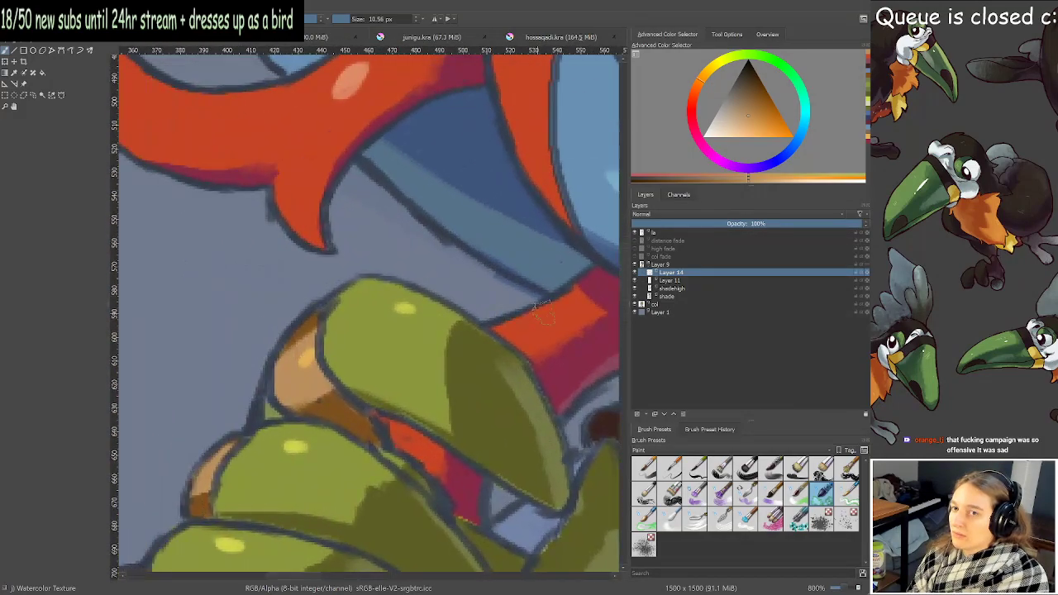
pyautogui.scroll(2, 355, 429)
pyautogui.moveTo(378, 432); pyautogui.dragTo(455, 323)
pyautogui.moveTo(315, 295); pyautogui.dragTo(366, 248)
pyautogui.scroll(-5, 365, 251)
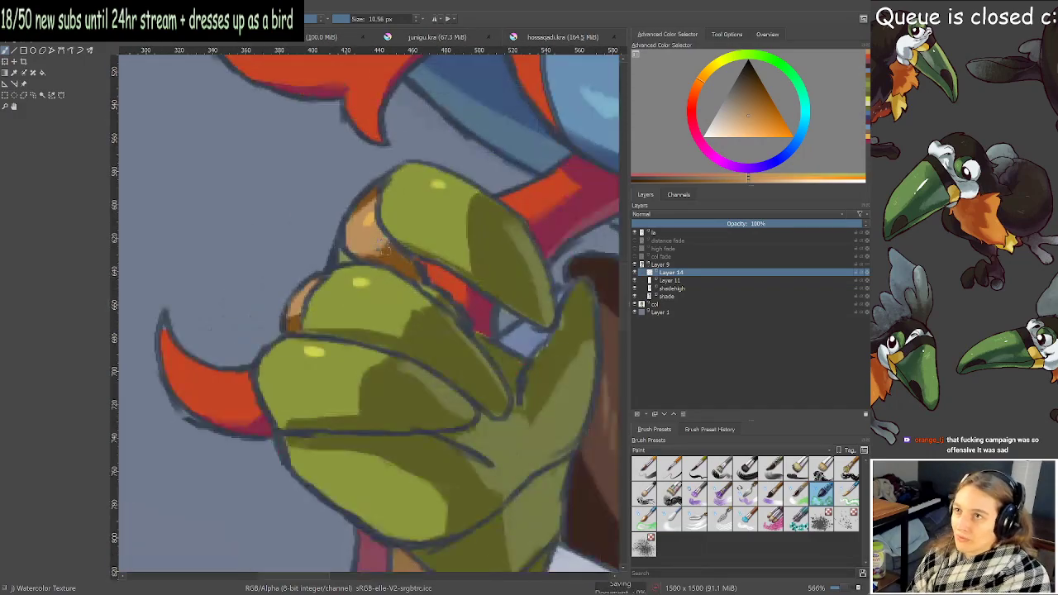
# Texture the tan and brown edge on the short strip of vest trim between the lower glove and the red sash.
pyautogui.moveTo(496, 322); pyautogui.dragTo(66, 276)
pyautogui.scroll(1, 329, 245)
pyautogui.moveTo(329, 244); pyautogui.dragTo(586, 247)
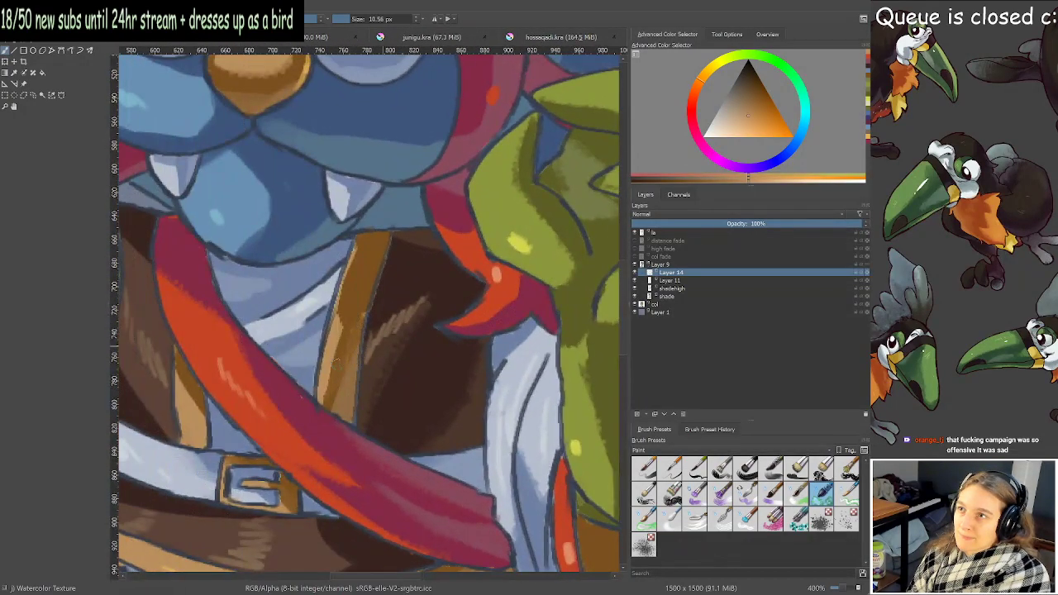
pyautogui.scroll(3, 440, 328)
pyautogui.moveTo(317, 387); pyautogui.dragTo(607, 239)
pyautogui.scroll(-2, 445, 300)
pyautogui.scroll(1, 444, 300)
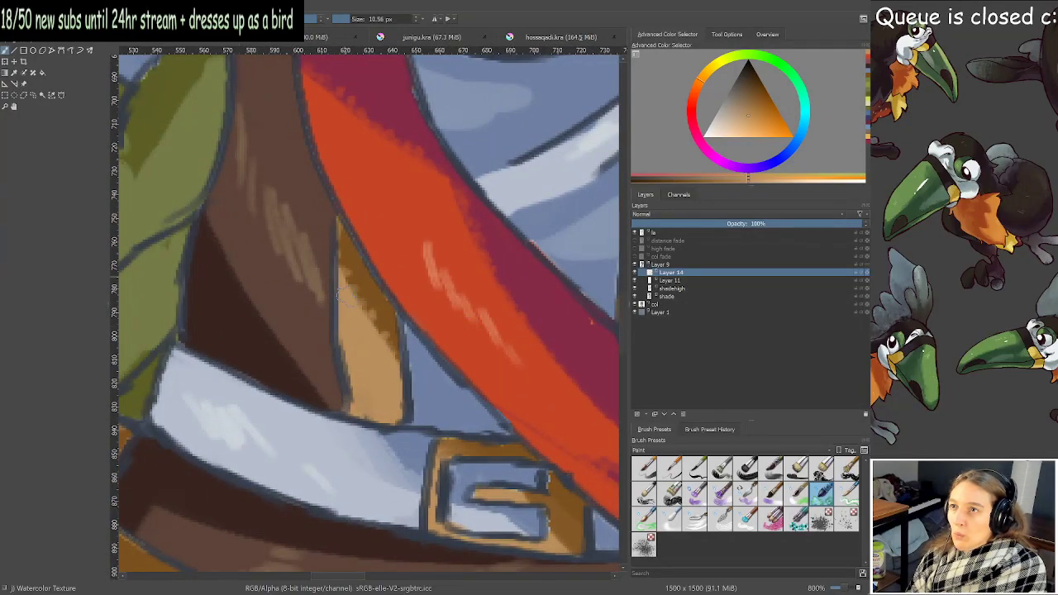
# Reduce the brush size to 8.48 px and roughen the tan and brown edge on the opposite vest trim above the sash.
pyautogui.press('m')
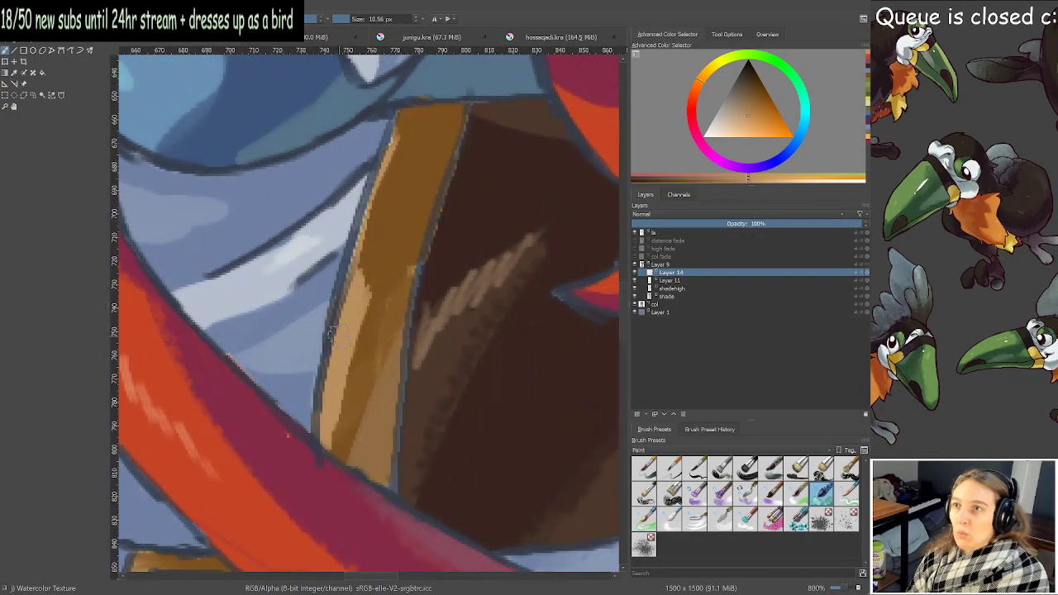
pyautogui.press('[')
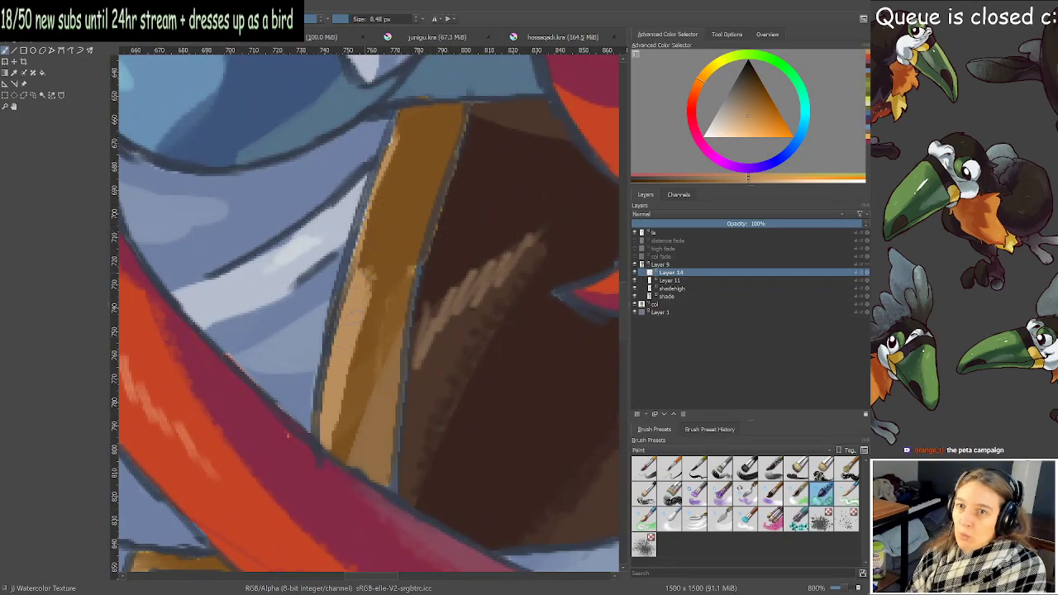
pyautogui.moveTo(338, 316); pyautogui.dragTo(333, 440)
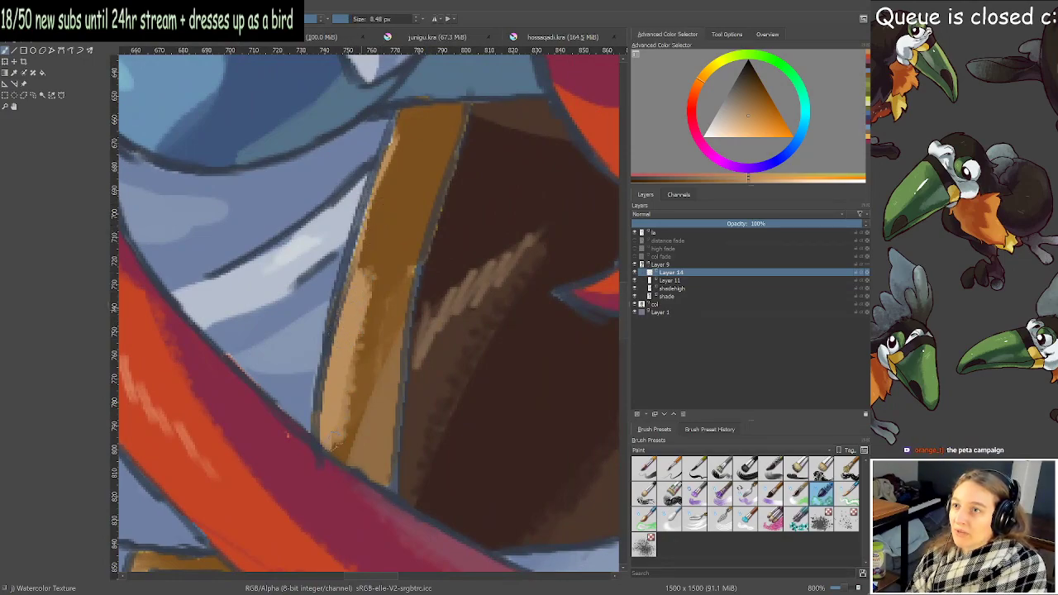
# Touch up the tan edges of the gold buckle on the boot below the raised glove.
pyautogui.scroll(-6, 322, 409)
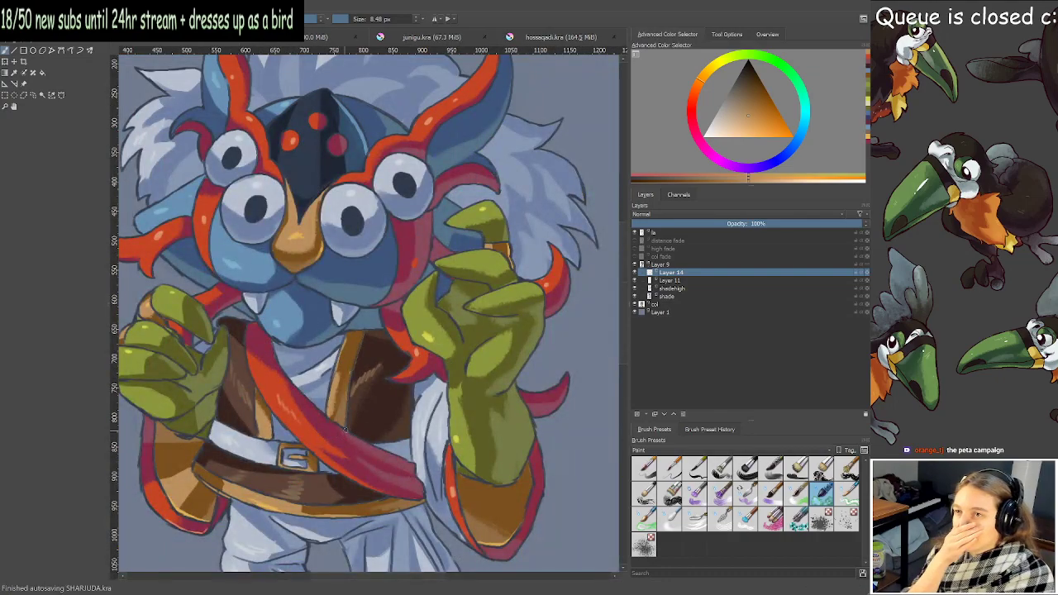
pyautogui.scroll(-1, 344, 430)
pyautogui.scroll(2, 502, 475)
pyautogui.moveTo(372, 512); pyautogui.dragTo(489, 366)
pyautogui.moveTo(435, 436); pyautogui.dragTo(392, 353)
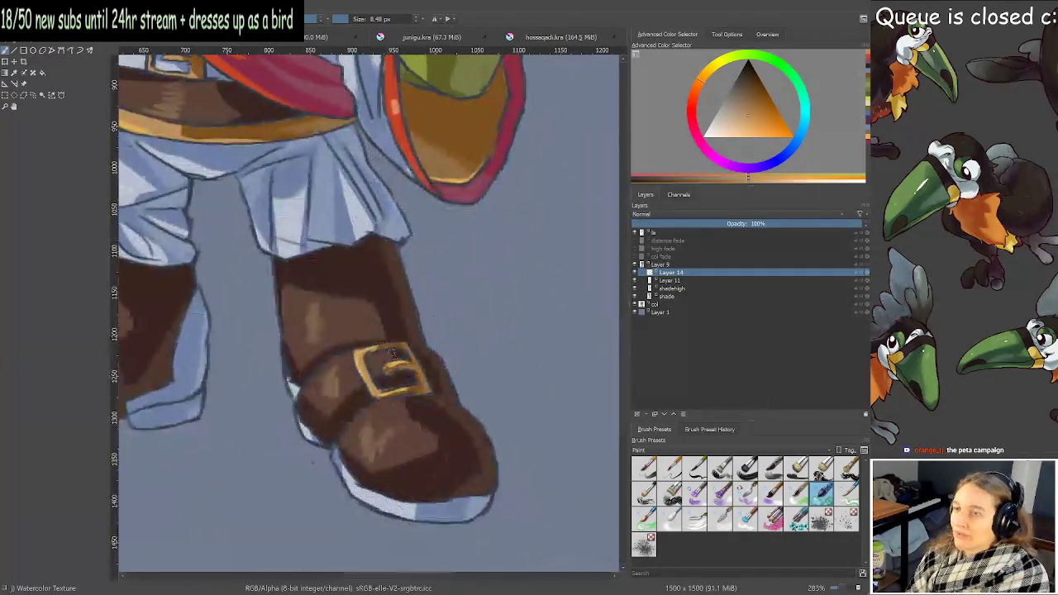
pyautogui.scroll(2, 414, 394)
pyautogui.scroll(1, 424, 384)
pyautogui.moveTo(394, 400); pyautogui.dragTo(374, 392)
pyautogui.scroll(-3, 340, 381)
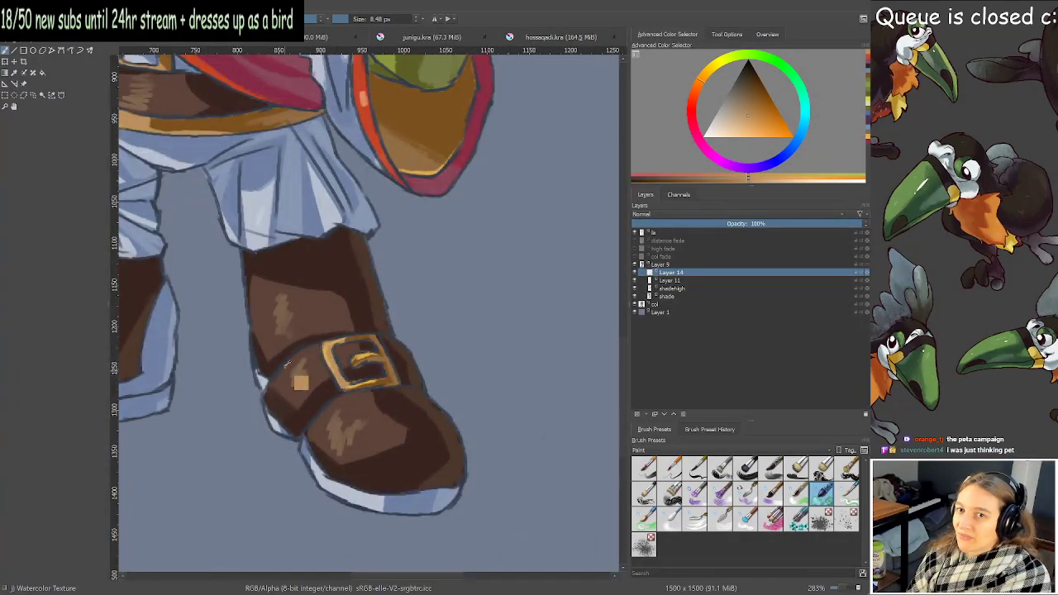
# Sample the vest's mid brown and roughen its edges against the dark shadow along the band below the light-blue belt.
pyautogui.moveTo(309, 392); pyautogui.dragTo(539, 541)
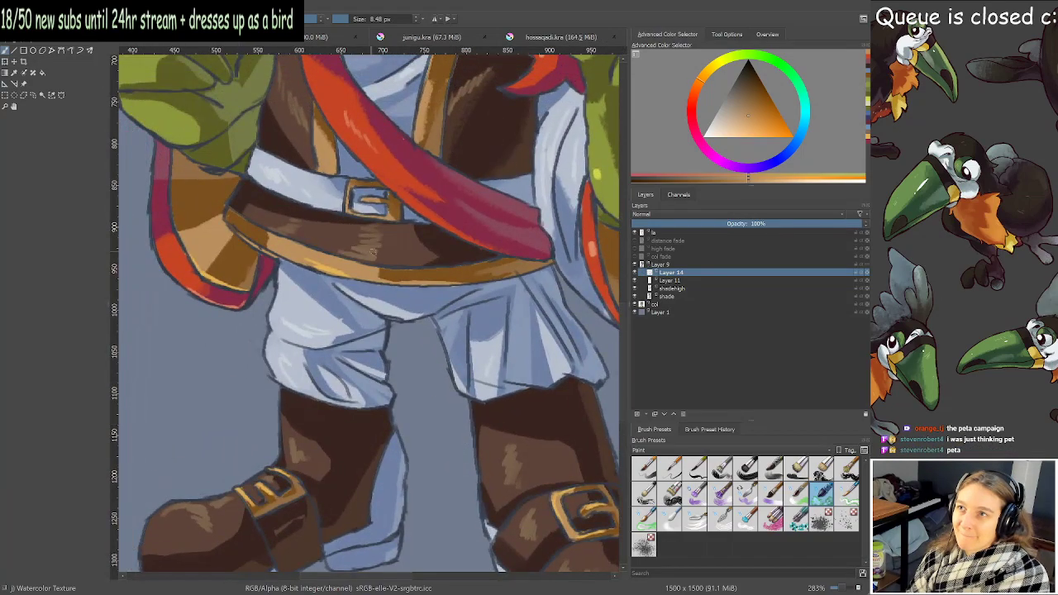
pyautogui.scroll(2, 374, 252)
pyautogui.scroll(1, 472, 307)
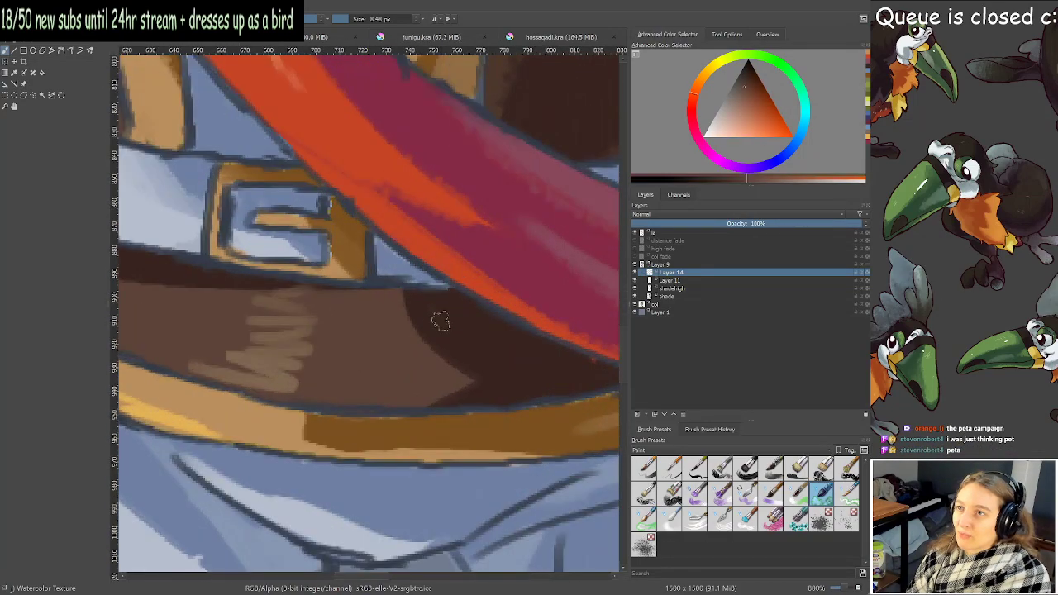
pyautogui.moveTo(398, 304)
pyautogui.mouseDown()
pyautogui.moveTo(440, 362)
pyautogui.moveTo(488, 385)
pyautogui.mouseUp()
pyautogui.moveTo(349, 314); pyautogui.dragTo(636, 377)
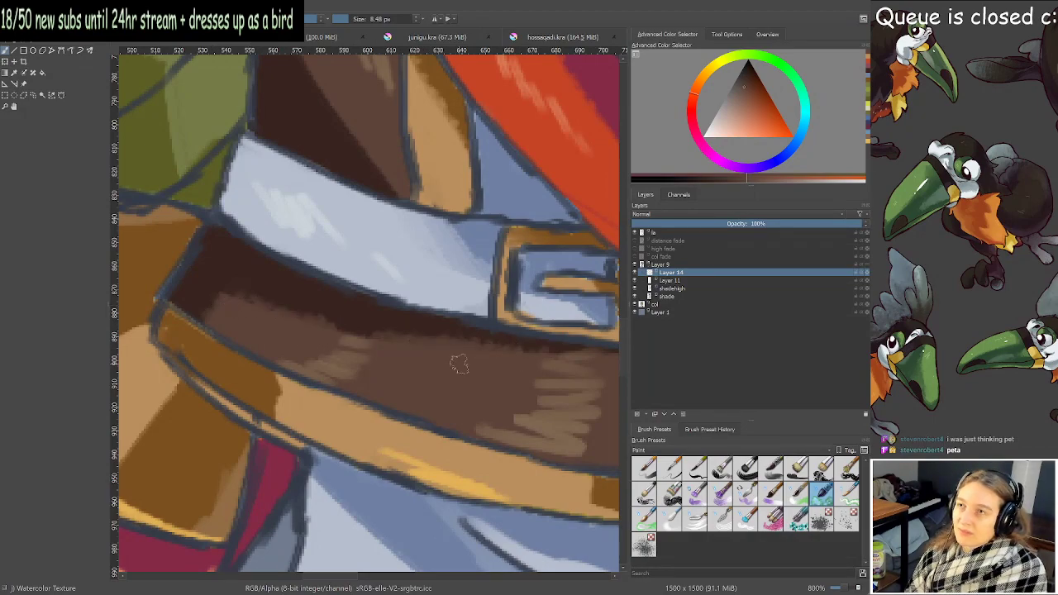
# Texture the mid-brown edges against the dark shadows on the vest panel beside the lower glove, down to the belt and up to the collar.
pyautogui.moveTo(381, 307); pyautogui.dragTo(410, 566)
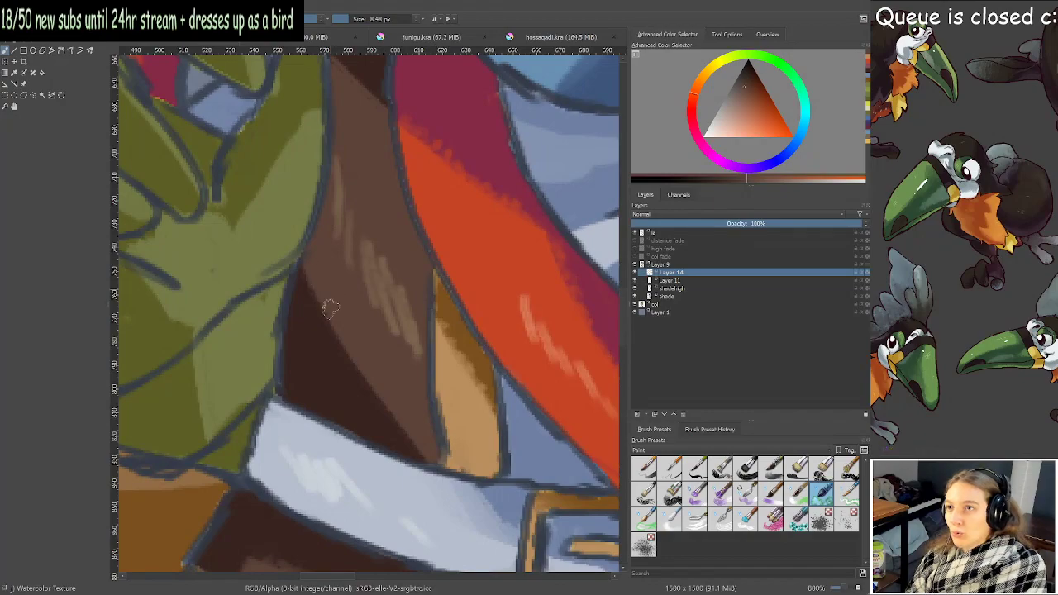
pyautogui.moveTo(330, 307)
pyautogui.mouseDown()
pyautogui.moveTo(314, 284)
pyautogui.moveTo(410, 438)
pyautogui.mouseUp()
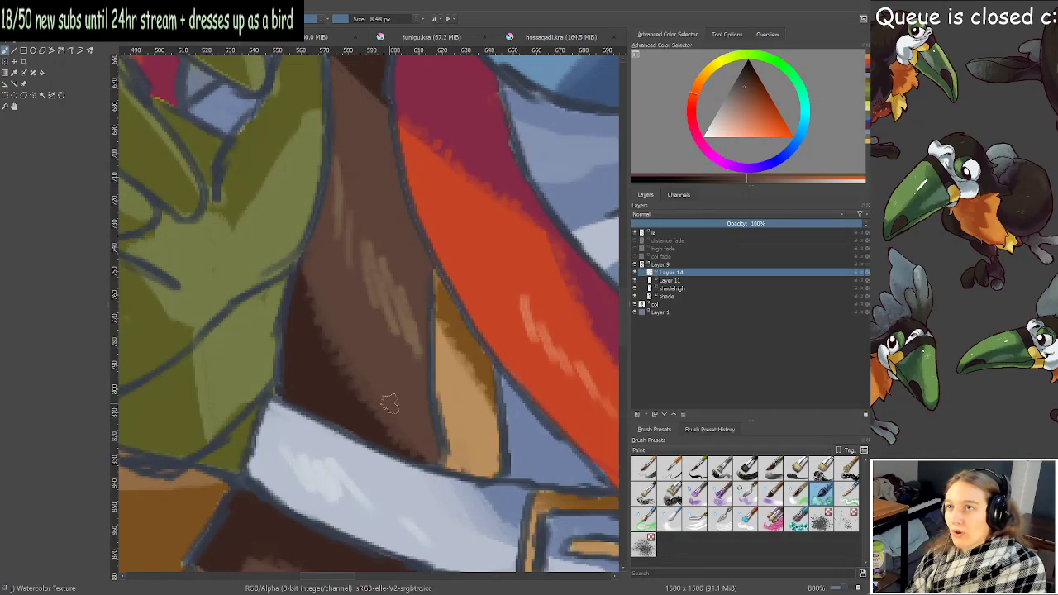
pyautogui.scroll(5, 347, 330)
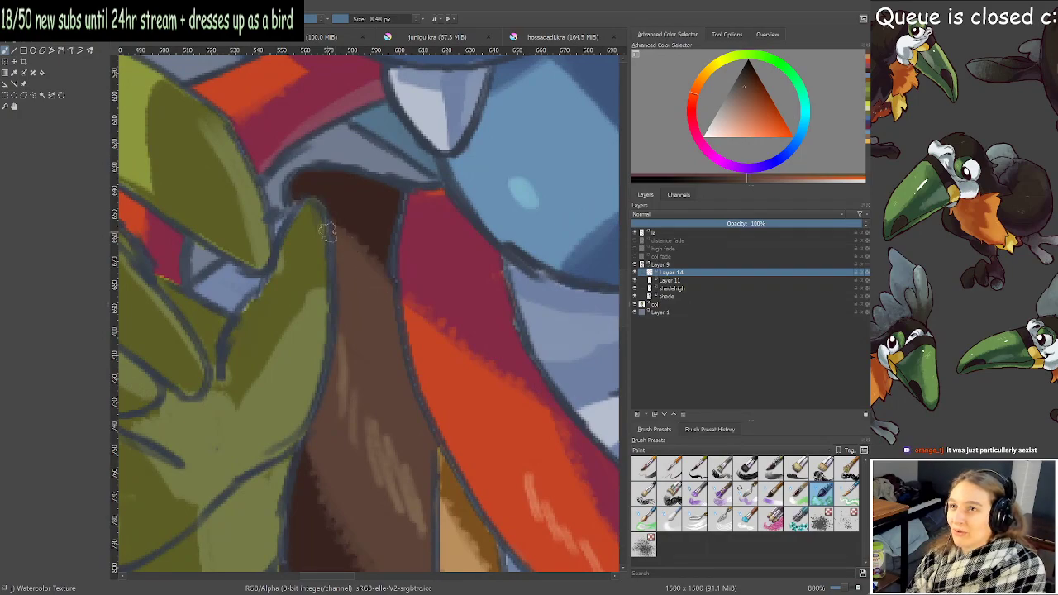
# Roughen the brown edge against the dark shadow at the top of the opposite vest panel, just below the jaw.
pyautogui.scroll(-5, 311, 211)
pyautogui.scroll(4, 439, 246)
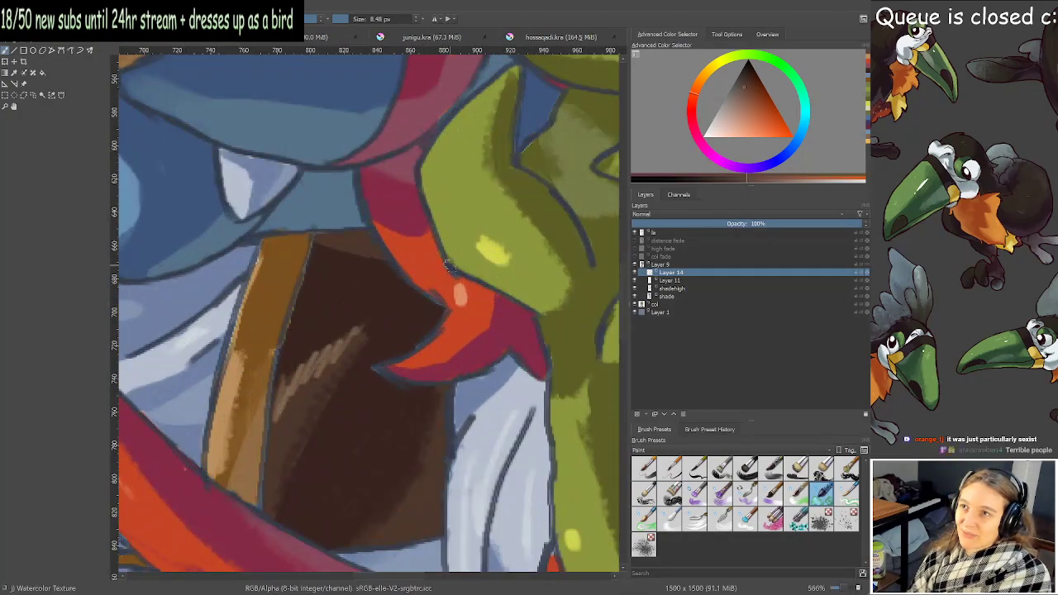
pyautogui.scroll(3, 308, 266)
pyautogui.scroll(2, 308, 266)
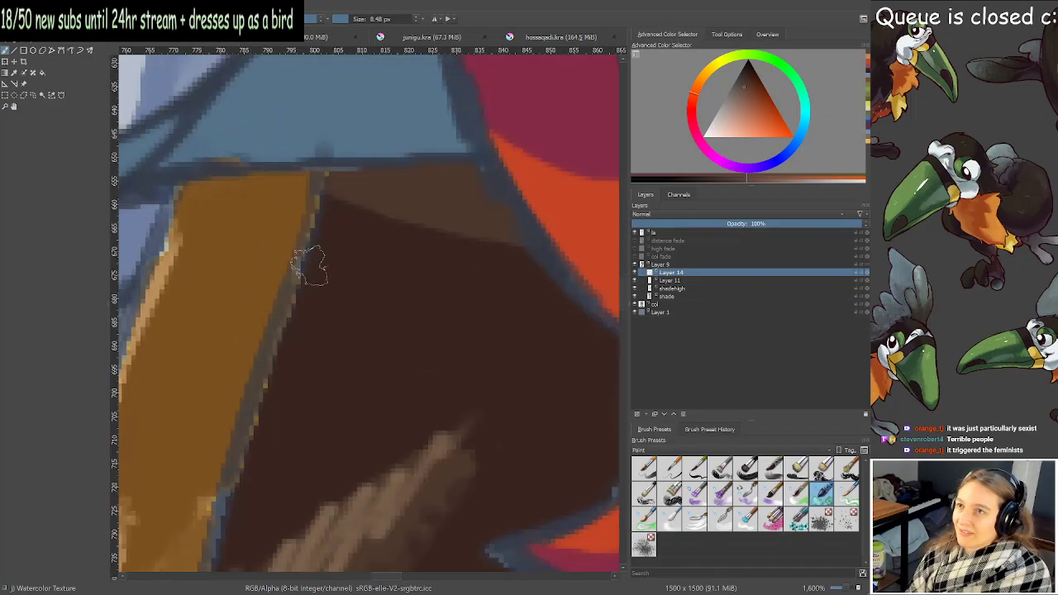
pyautogui.moveTo(390, 211)
pyautogui.mouseDown()
pyautogui.moveTo(455, 220)
pyautogui.moveTo(403, 201)
pyautogui.moveTo(427, 198)
pyautogui.moveTo(479, 218)
pyautogui.mouseUp()
pyautogui.scroll(-5, 480, 216)
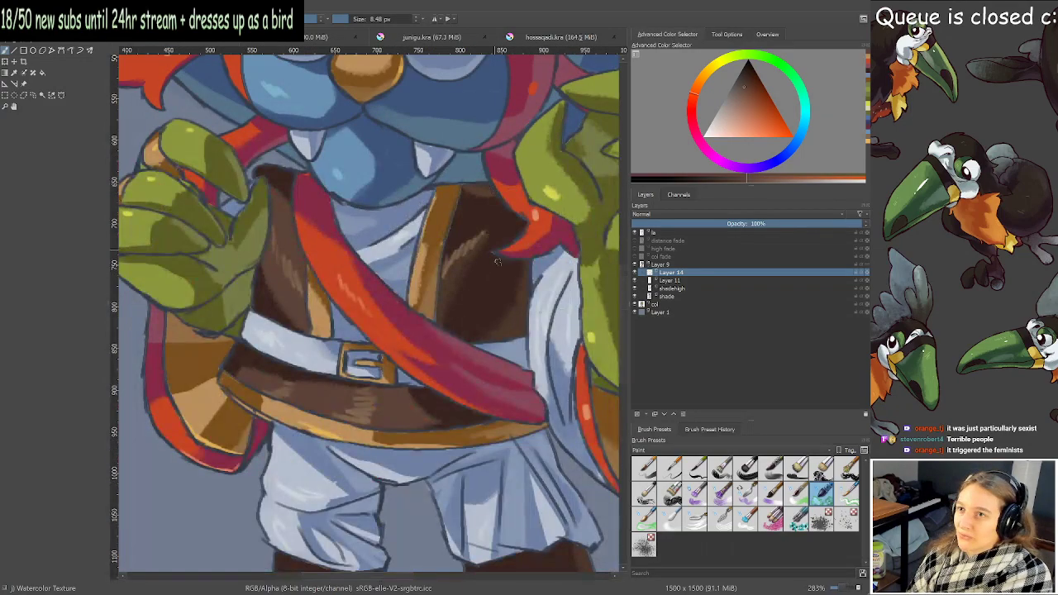
# Texture the mid-brown patch's edges against the dark shadow on the shaft of the boot below the lower glove.
pyautogui.scroll(-2, 481, 187)
pyautogui.scroll(2, 448, 354)
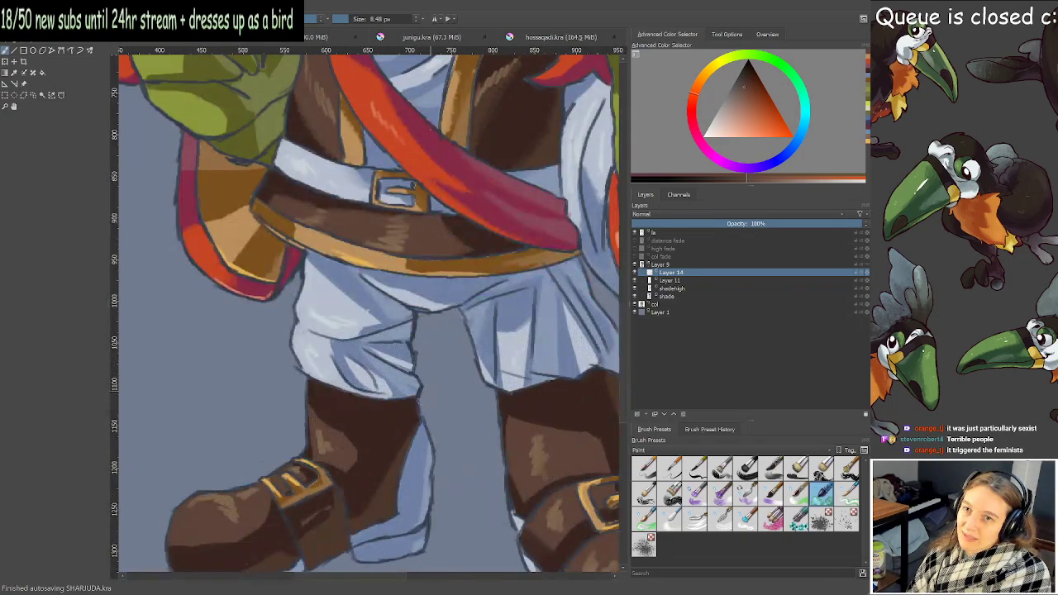
pyautogui.moveTo(379, 404); pyautogui.dragTo(429, 272)
pyautogui.scroll(1, 429, 272)
pyautogui.scroll(2, 417, 273)
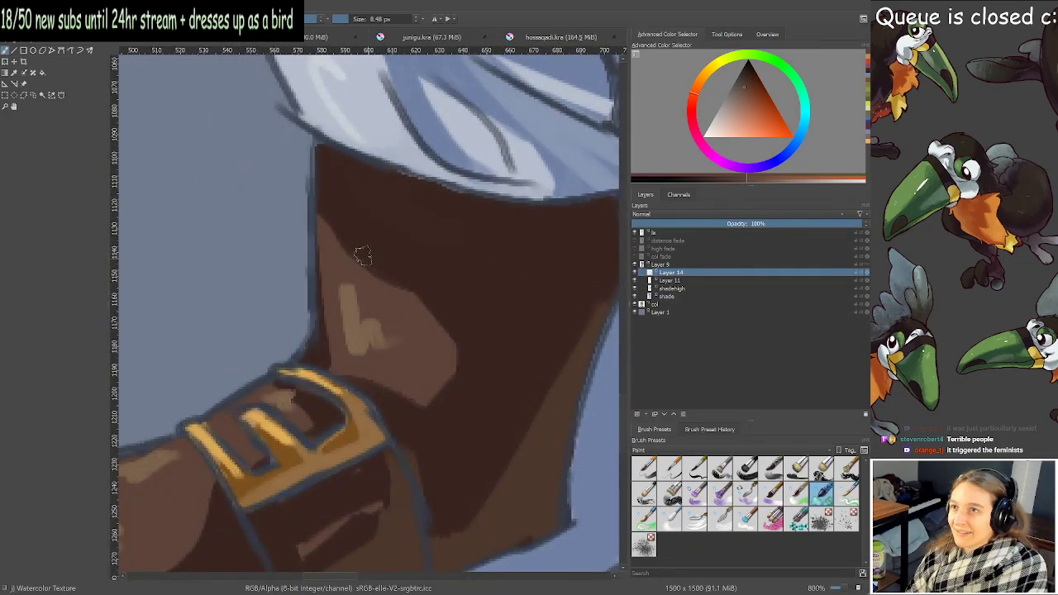
pyautogui.moveTo(351, 241)
pyautogui.mouseDown()
pyautogui.moveTo(421, 307)
pyautogui.moveTo(453, 338)
pyautogui.mouseUp()
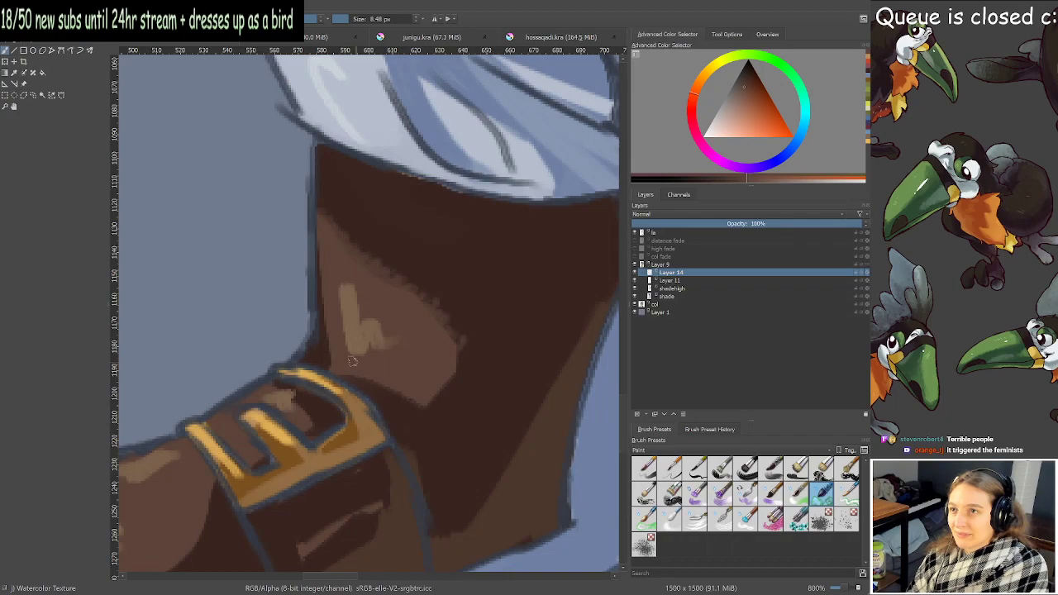
pyautogui.moveTo(427, 409)
pyautogui.mouseDown()
pyautogui.moveTo(462, 350)
pyautogui.moveTo(410, 324)
pyautogui.moveTo(398, 341)
pyautogui.moveTo(513, 266)
pyautogui.mouseUp()
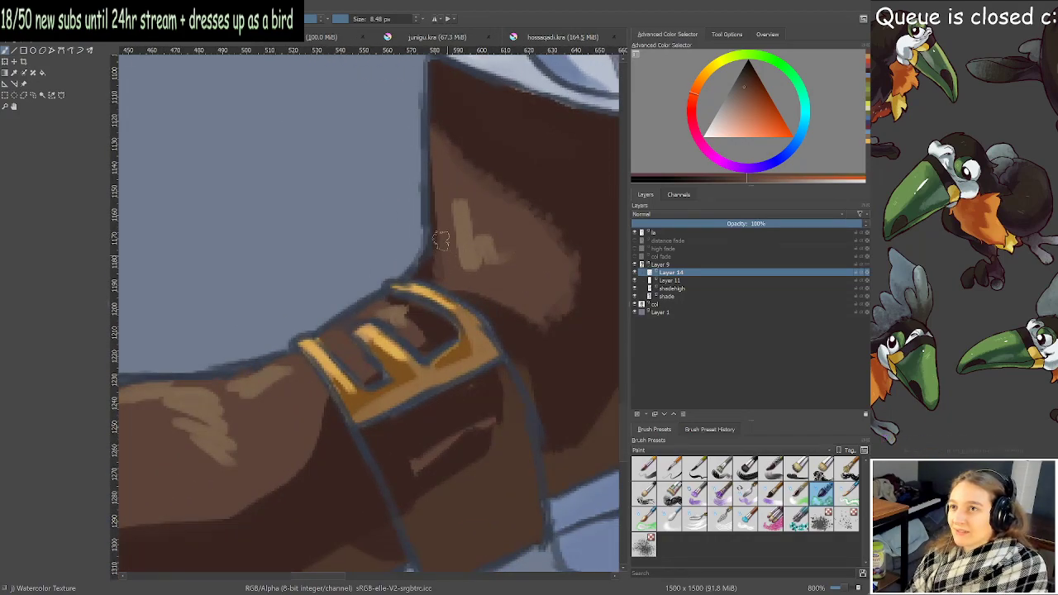
# Texture the mid-brown edges against the dark shadow on the left boot's toe and the small patch on its strap, and save the file.
pyautogui.moveTo(343, 360); pyautogui.dragTo(444, 269)
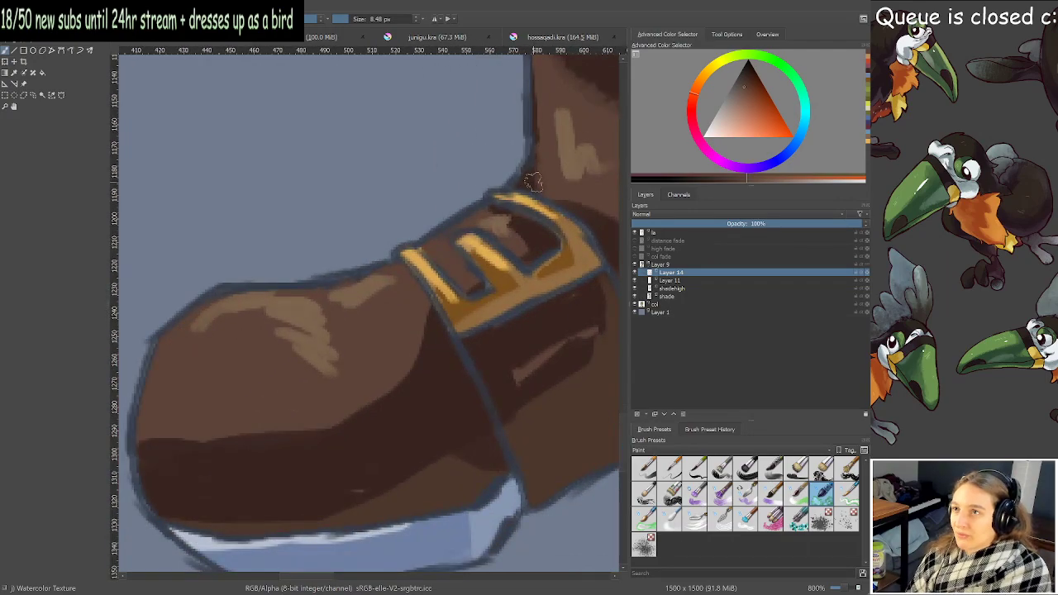
pyautogui.moveTo(187, 435)
pyautogui.mouseDown()
pyautogui.moveTo(289, 438)
pyautogui.moveTo(368, 402)
pyautogui.mouseUp()
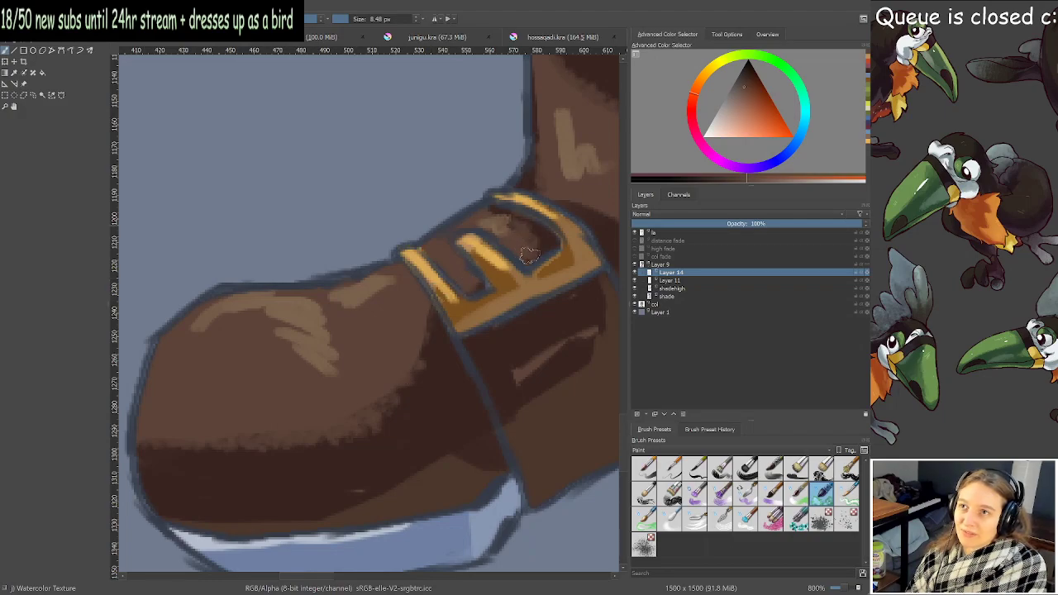
pyautogui.scroll(-3, 536, 248)
pyautogui.moveTo(536, 252); pyautogui.dragTo(402, 283)
pyautogui.scroll(3, 462, 294)
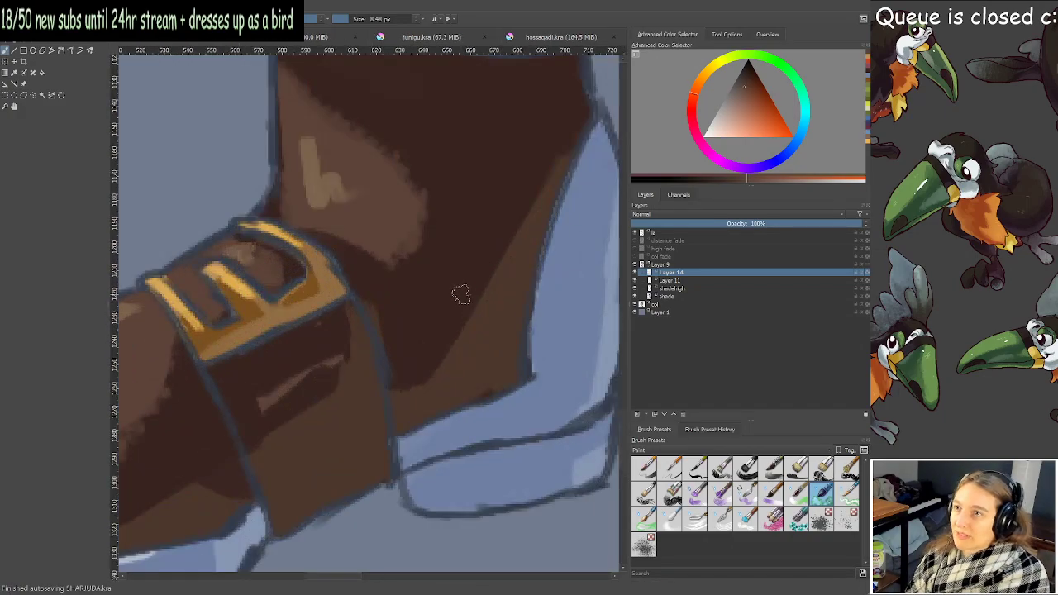
pyautogui.moveTo(262, 387)
pyautogui.mouseDown()
pyautogui.moveTo(291, 365)
pyautogui.moveTo(295, 373)
pyautogui.mouseUp()
pyautogui.hotkey('ctrl', 's')
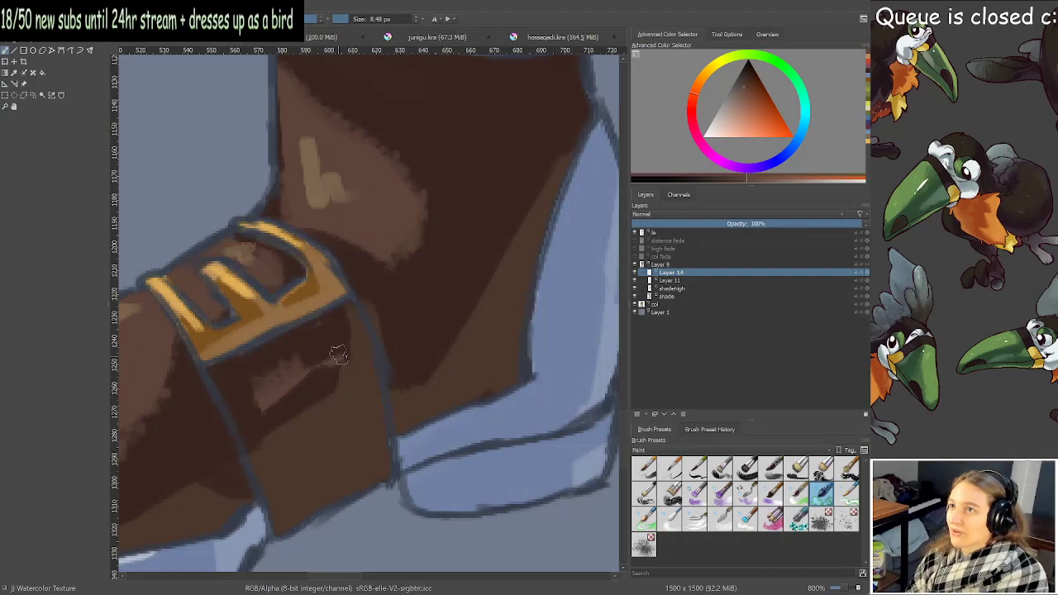
# Roughen the mid-brown patch's edges against the dark shadow on the right boot's shaft, above the buckled strap.
pyautogui.scroll(-3, 378, 322)
pyautogui.scroll(-1, 473, 325)
pyautogui.moveTo(501, 325); pyautogui.dragTo(399, 363)
pyautogui.scroll(3, 477, 320)
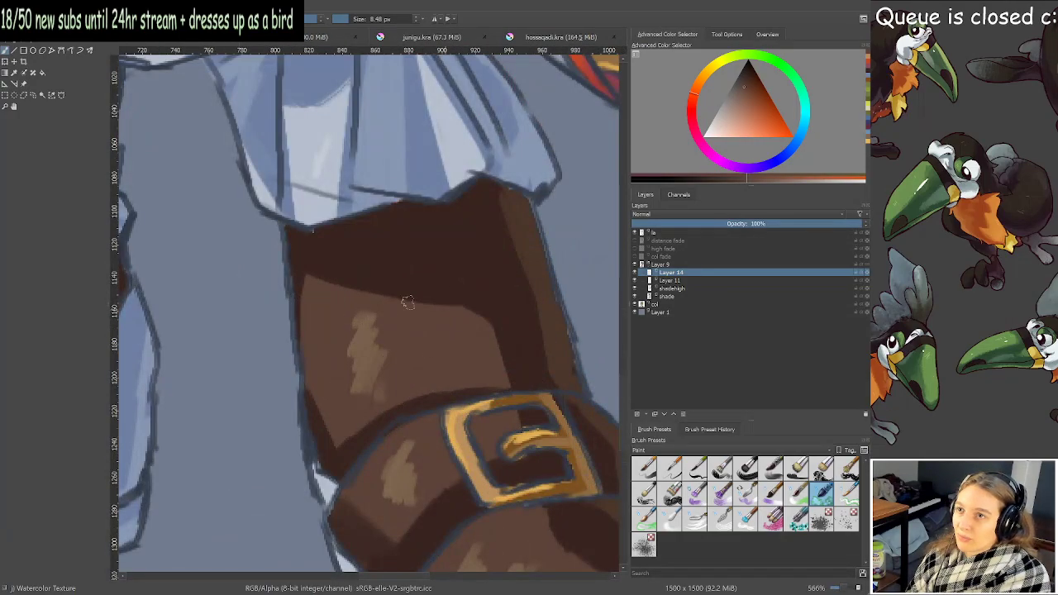
pyautogui.moveTo(408, 300); pyautogui.dragTo(364, 212)
pyautogui.moveTo(285, 333)
pyautogui.mouseDown()
pyautogui.moveTo(297, 350)
pyautogui.moveTo(486, 297)
pyautogui.mouseUp()
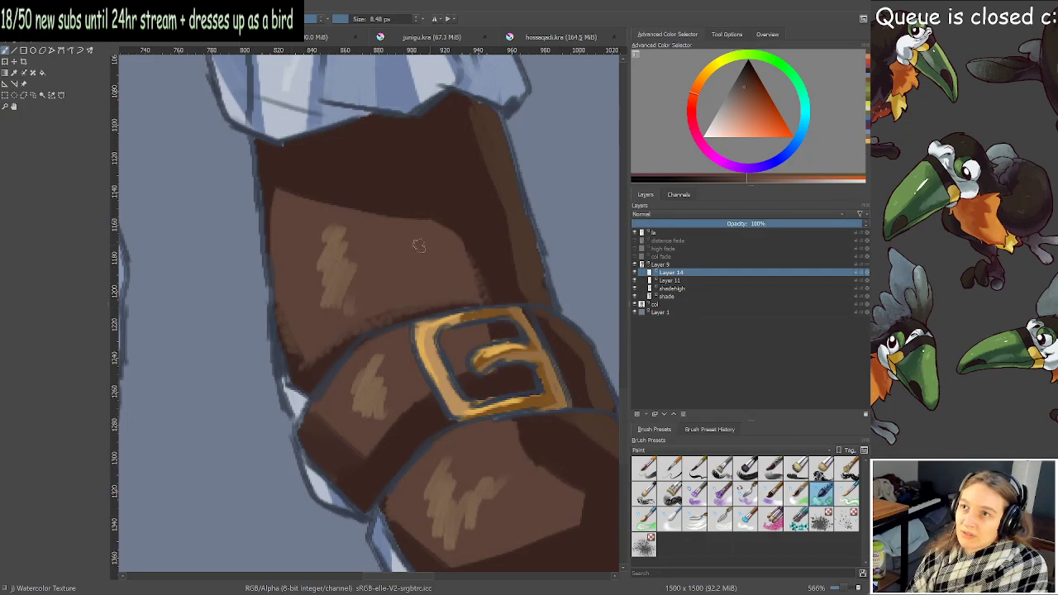
pyautogui.moveTo(259, 196)
pyautogui.mouseDown()
pyautogui.moveTo(431, 218)
pyautogui.moveTo(450, 236)
pyautogui.mouseUp()
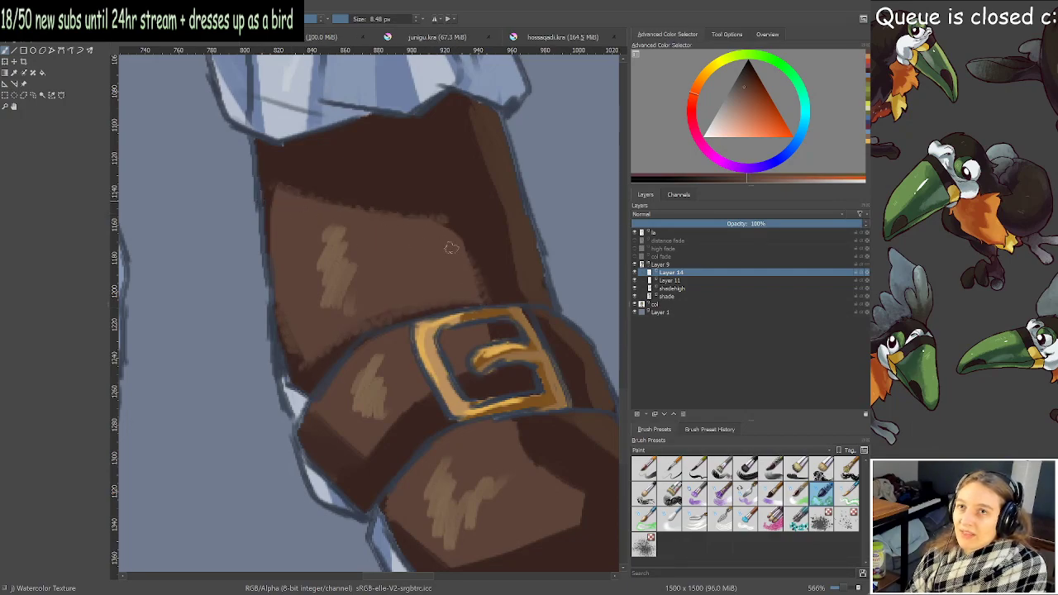
# Texture the mid-brown patch edges against the dark shadow on the right boot's buckled strap and on its toe.
pyautogui.moveTo(473, 302); pyautogui.dragTo(413, 228)
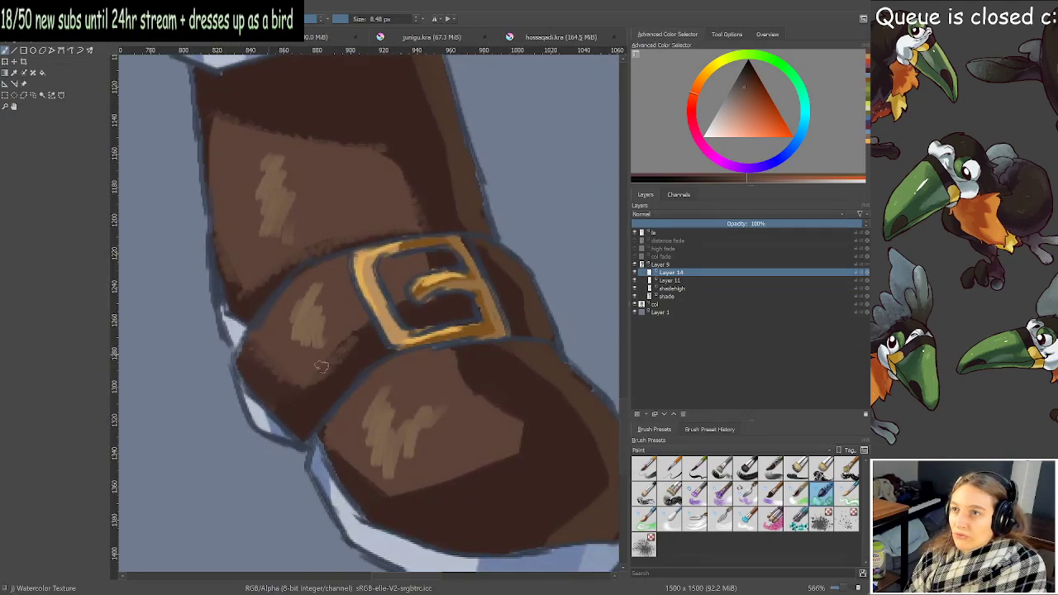
pyautogui.moveTo(334, 454)
pyautogui.mouseDown()
pyautogui.moveTo(431, 488)
pyautogui.moveTo(477, 476)
pyautogui.mouseUp()
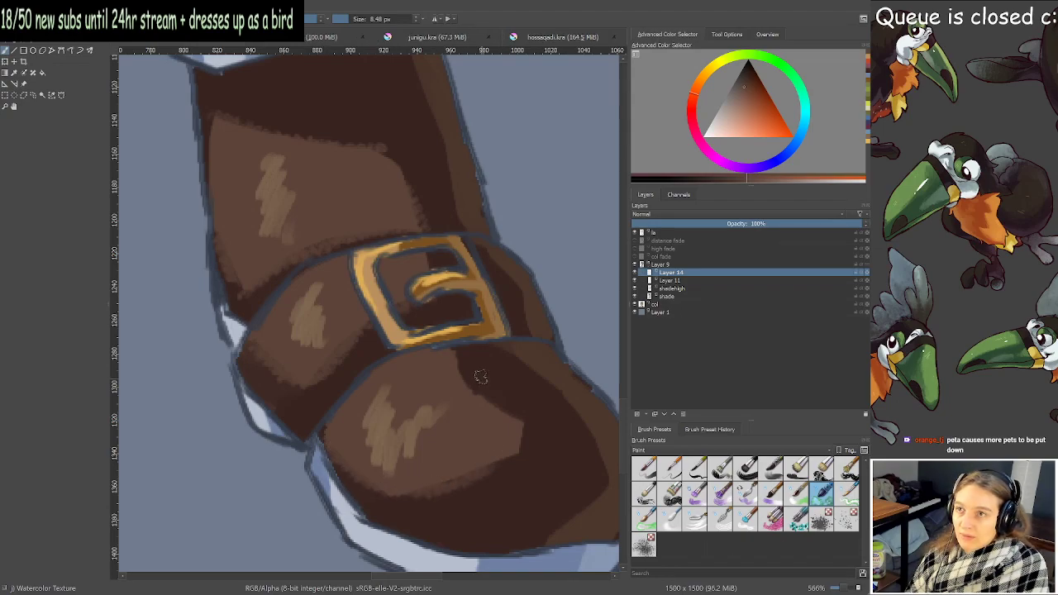
pyautogui.moveTo(459, 374)
pyautogui.mouseDown()
pyautogui.moveTo(522, 416)
pyautogui.moveTo(516, 451)
pyautogui.moveTo(517, 424)
pyautogui.mouseUp()
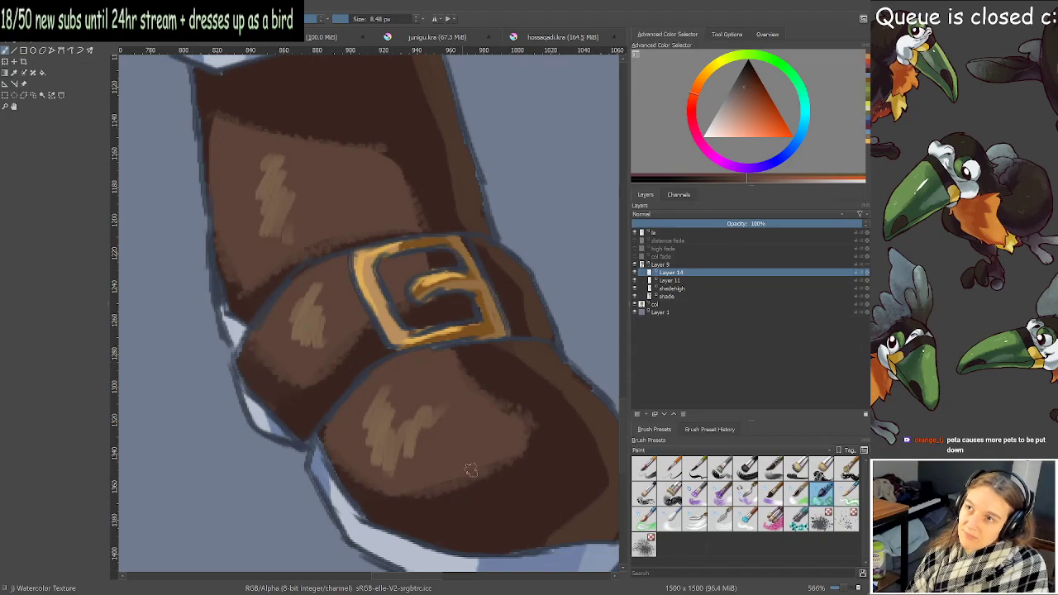
pyautogui.scroll(-2, 448, 387)
pyautogui.scroll(3, 434, 345)
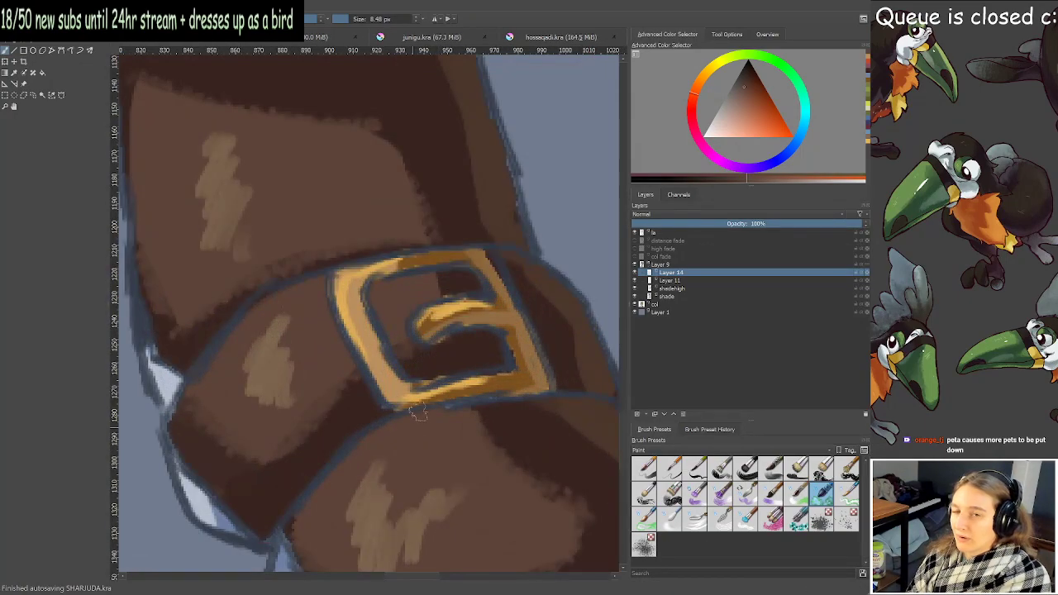
pyautogui.scroll(-5, 432, 495)
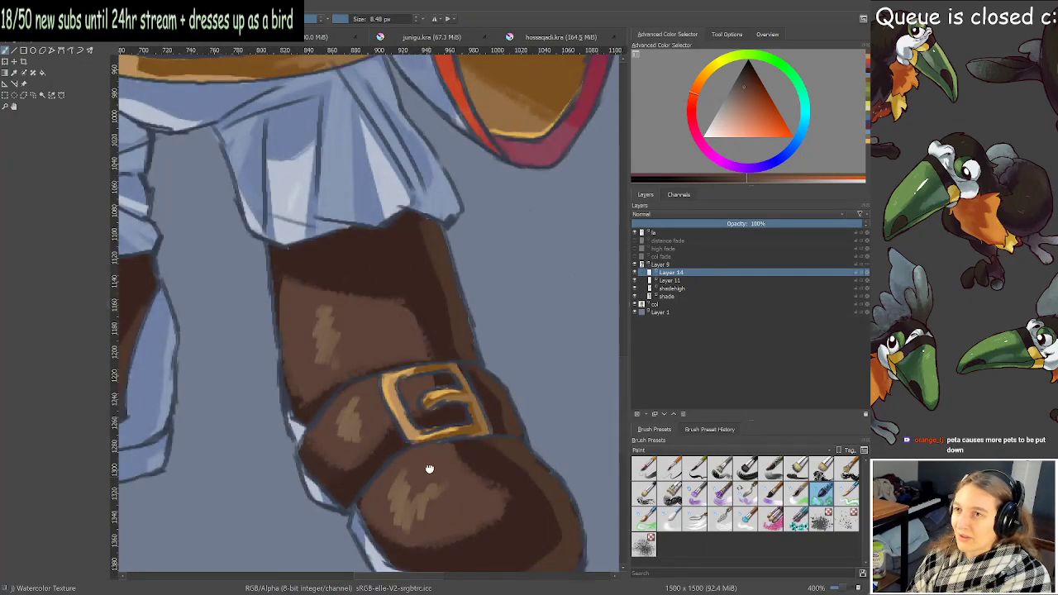
# Sample the blue-grey eye shadow and roughen its edges against the light area on the two eyes left of the beak.
pyautogui.scroll(2, 421, 438)
pyautogui.scroll(-3, 418, 411)
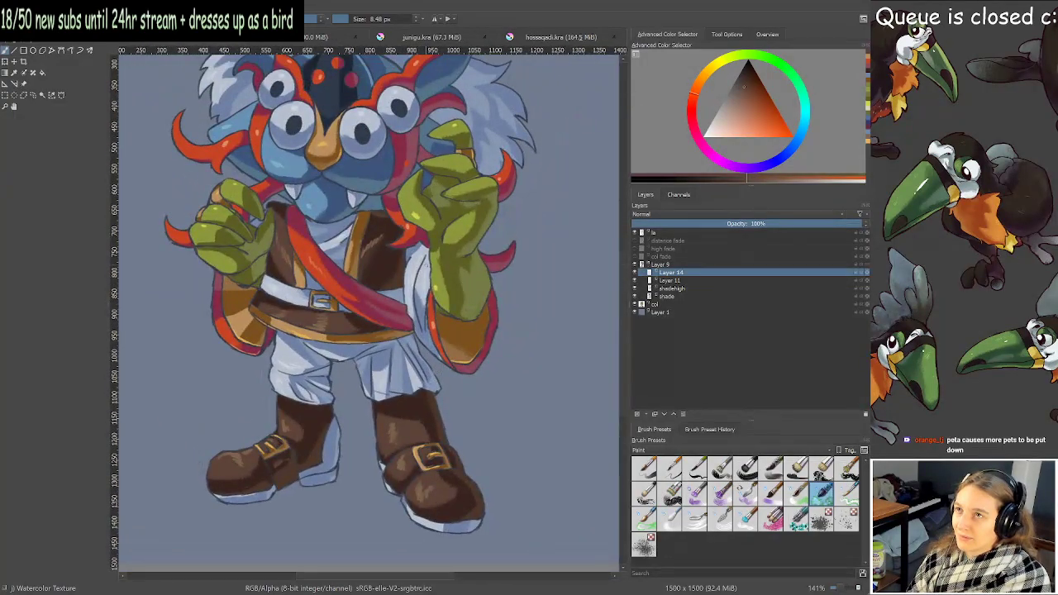
pyautogui.scroll(4, 312, 262)
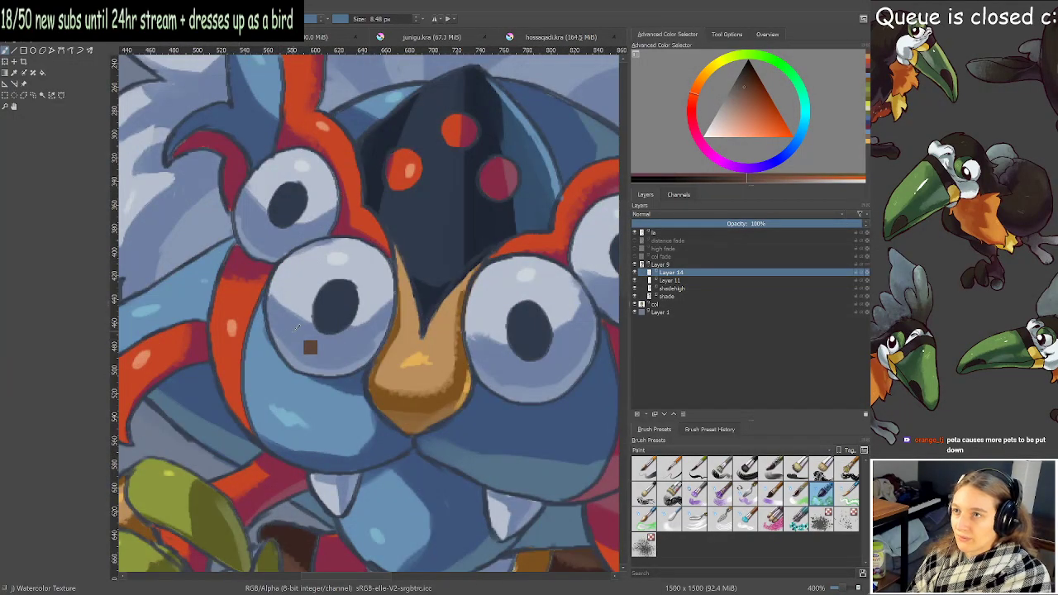
pyautogui.keyDown('ctrl'); pyautogui.click(298, 339); pyautogui.keyUp('ctrl')
pyautogui.scroll(2, 319, 281)
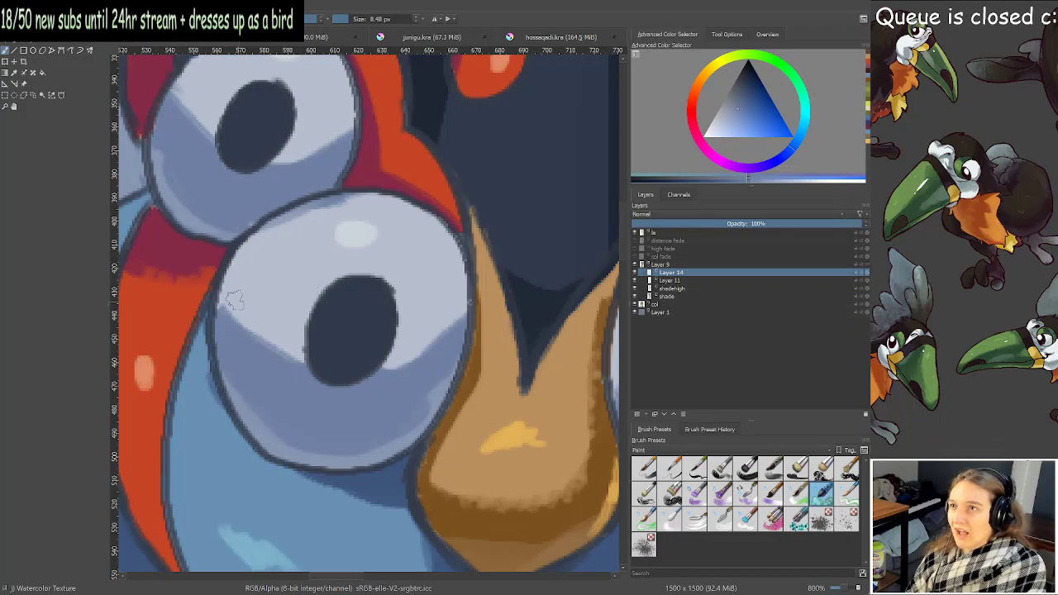
pyautogui.moveTo(234, 301)
pyautogui.mouseDown()
pyautogui.moveTo(229, 318)
pyautogui.moveTo(302, 357)
pyautogui.mouseUp()
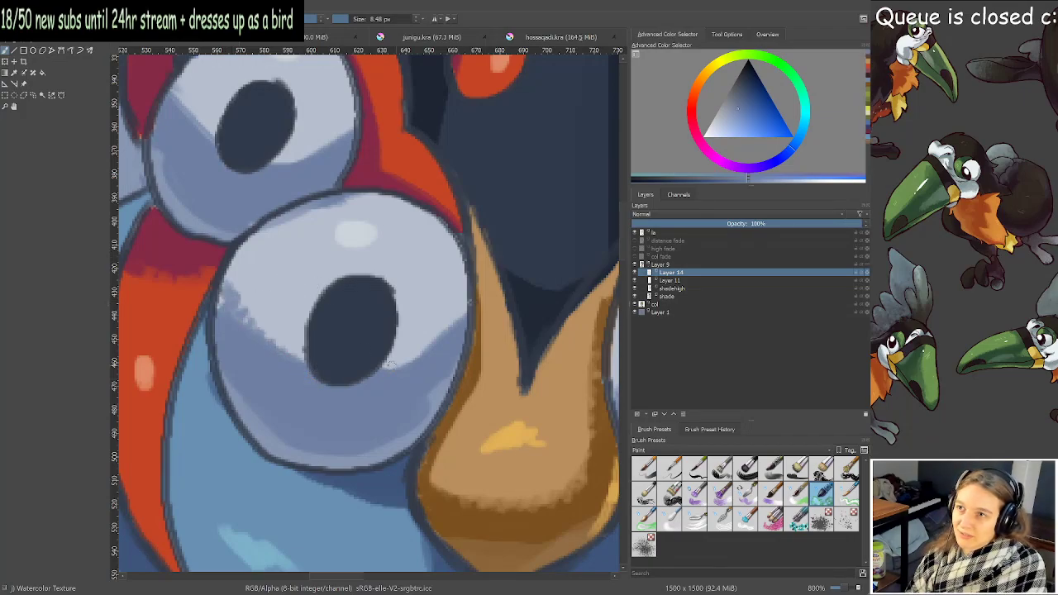
pyautogui.moveTo(391, 365); pyautogui.dragTo(405, 363)
pyautogui.moveTo(447, 283); pyautogui.dragTo(501, 404)
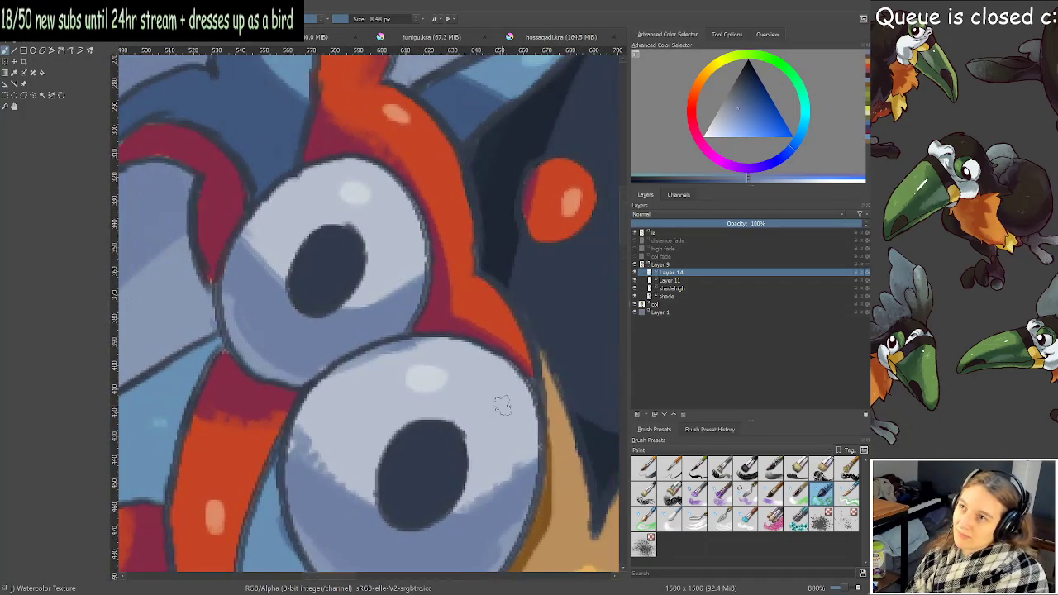
pyautogui.moveTo(263, 228); pyautogui.dragTo(248, 244)
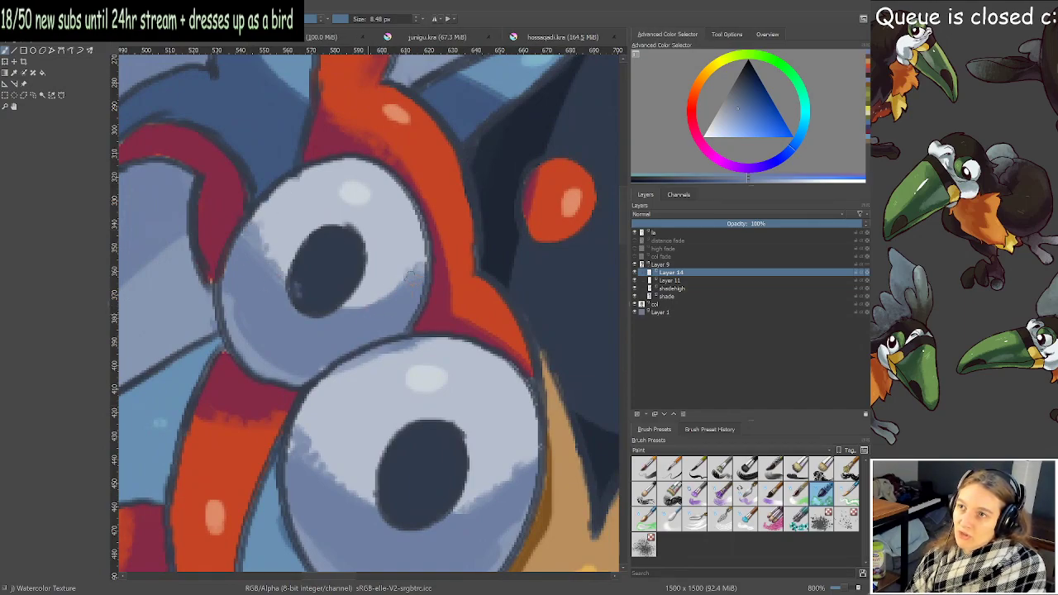
# Roughen the blue-grey shadow edges against the light area on the two eyes right of the beak.
pyautogui.scroll(-3, 340, 290)
pyautogui.scroll(3, 331, 302)
pyautogui.moveTo(521, 362); pyautogui.dragTo(402, 374)
pyautogui.moveTo(232, 314); pyautogui.dragTo(290, 337)
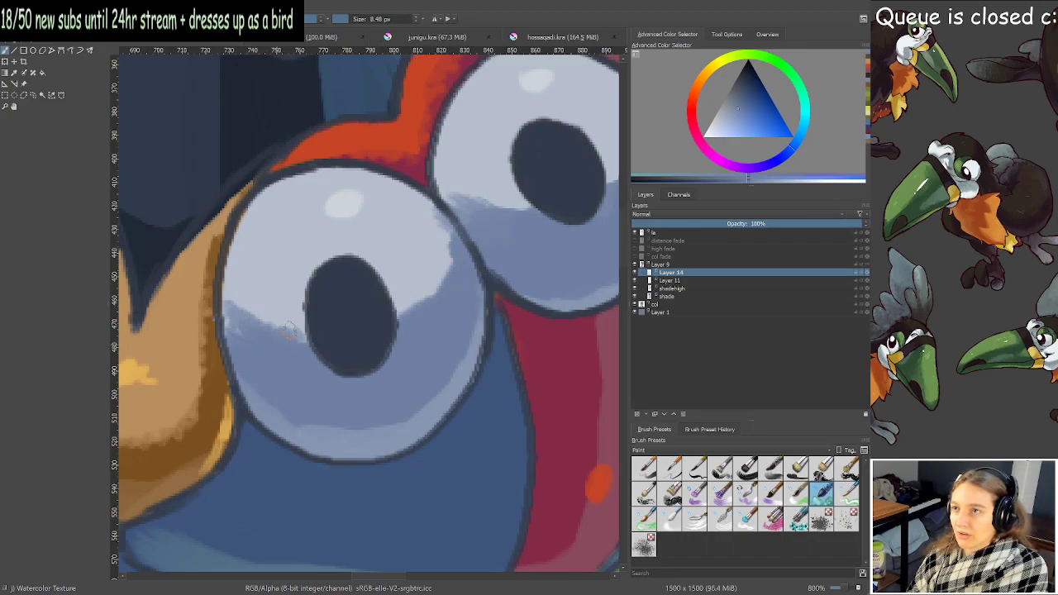
pyautogui.moveTo(407, 298)
pyautogui.mouseDown()
pyautogui.moveTo(443, 280)
pyautogui.moveTo(451, 250)
pyautogui.moveTo(165, 372)
pyautogui.mouseUp()
pyautogui.moveTo(246, 313); pyautogui.dragTo(333, 320)
pyautogui.moveTo(413, 281)
pyautogui.mouseDown()
pyautogui.moveTo(435, 247)
pyautogui.moveTo(416, 218)
pyautogui.mouseUp()
pyautogui.moveTo(323, 351); pyautogui.dragTo(490, 270)
# Sample the lighter blue along an eye's lower rim and texture its edges on the eyes and the fur patch beside the left pair.
pyautogui.keyDown('ctrl'); pyautogui.click(314, 493); pyautogui.keyUp('ctrl')
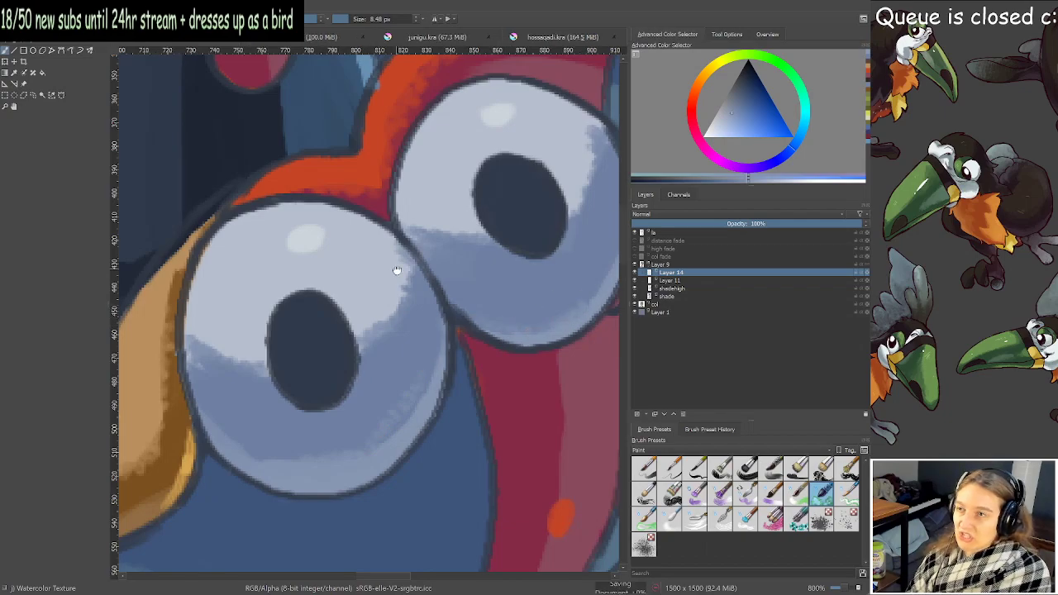
pyautogui.moveTo(215, 267); pyautogui.dragTo(802, 253)
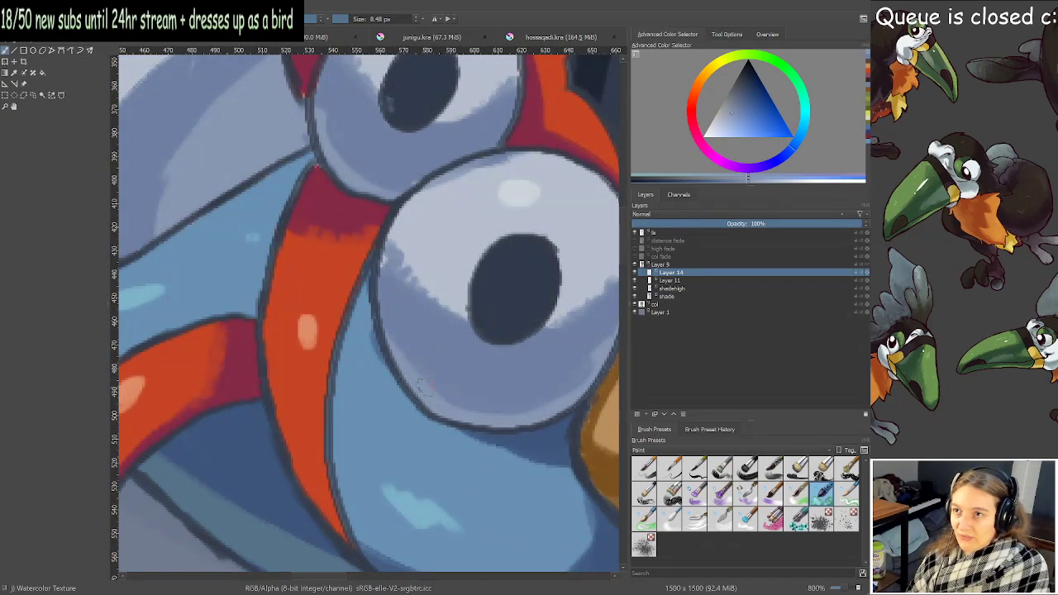
pyautogui.moveTo(518, 241); pyautogui.dragTo(420, 405)
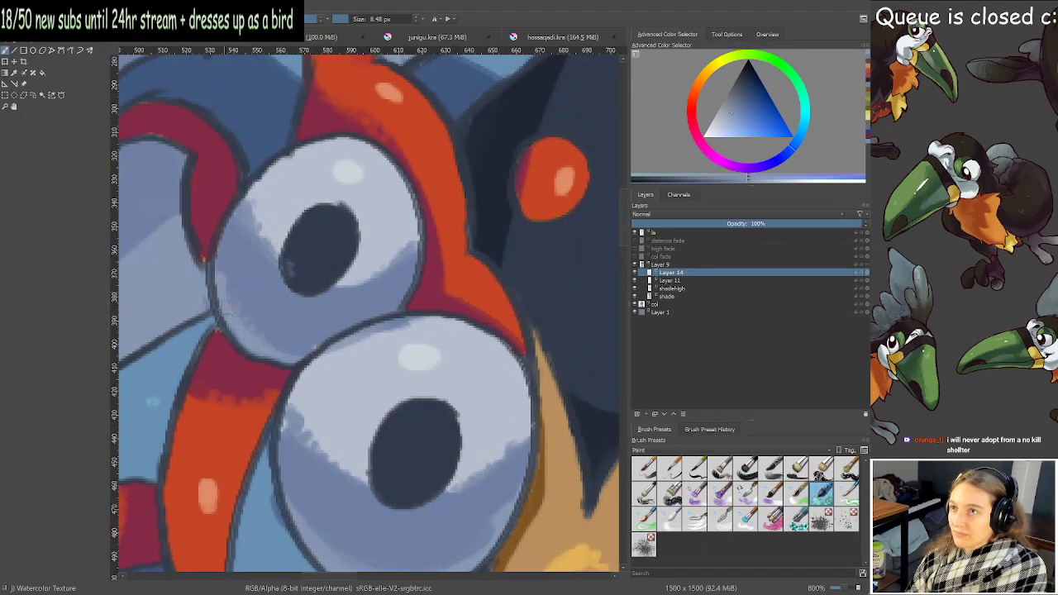
pyautogui.moveTo(329, 344); pyautogui.dragTo(539, 384)
pyautogui.moveTo(431, 338); pyautogui.dragTo(457, 346)
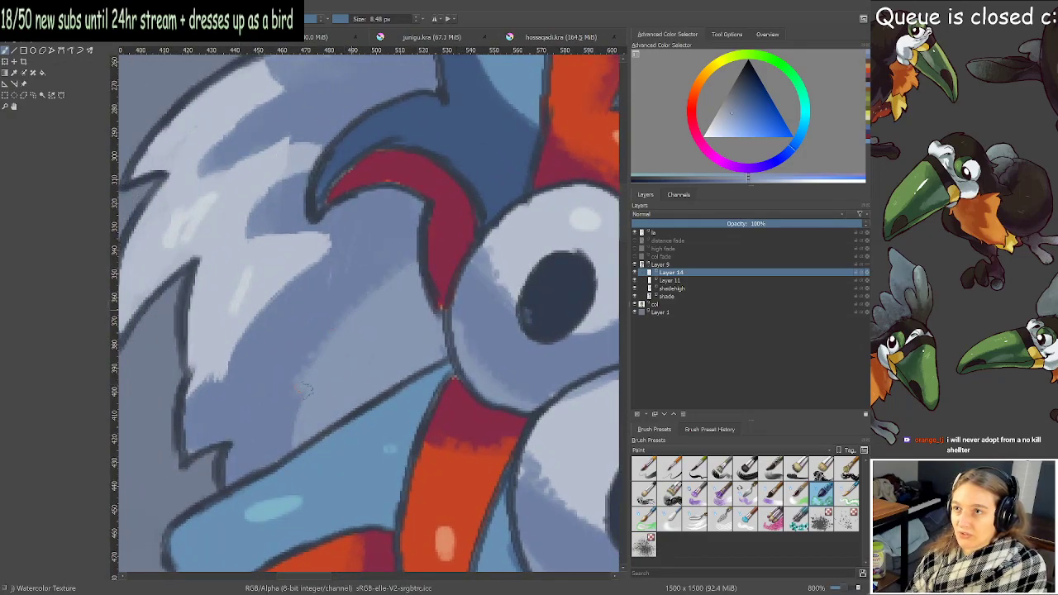
# Sample the fur's light grey and roughen its edges against the blue shadow on the tufts left of the face, up to the horn.
pyautogui.keyDown('ctrl'); pyautogui.click(238, 320); pyautogui.keyUp('ctrl')
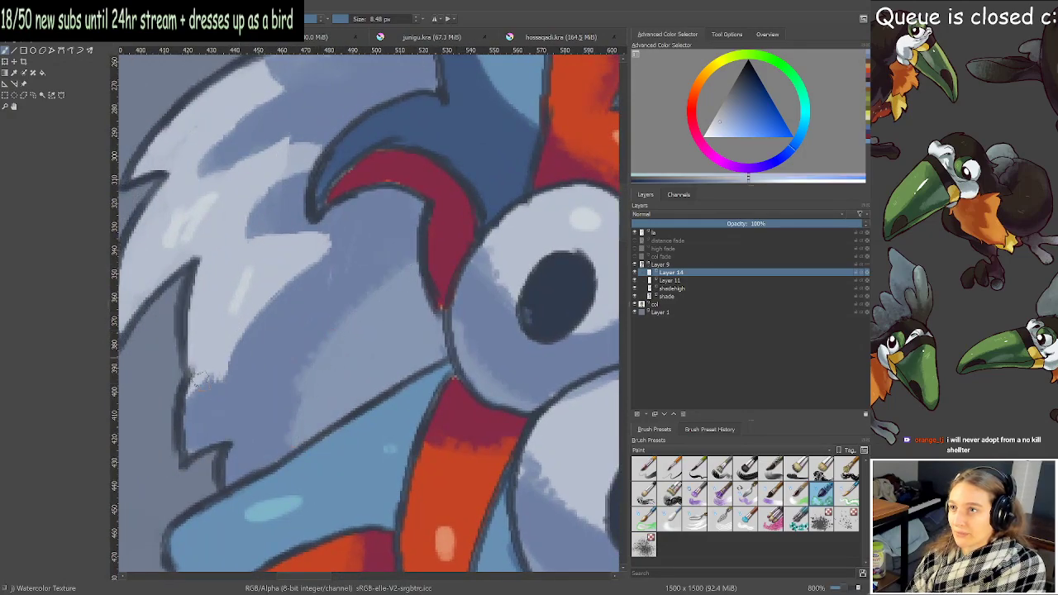
pyautogui.keyDown('ctrl'); pyautogui.click(203, 374); pyautogui.keyUp('ctrl')
pyautogui.moveTo(213, 376)
pyautogui.mouseDown()
pyautogui.moveTo(229, 348)
pyautogui.moveTo(230, 382)
pyautogui.moveTo(250, 323)
pyautogui.moveTo(312, 263)
pyautogui.moveTo(312, 238)
pyautogui.moveTo(344, 242)
pyautogui.mouseUp()
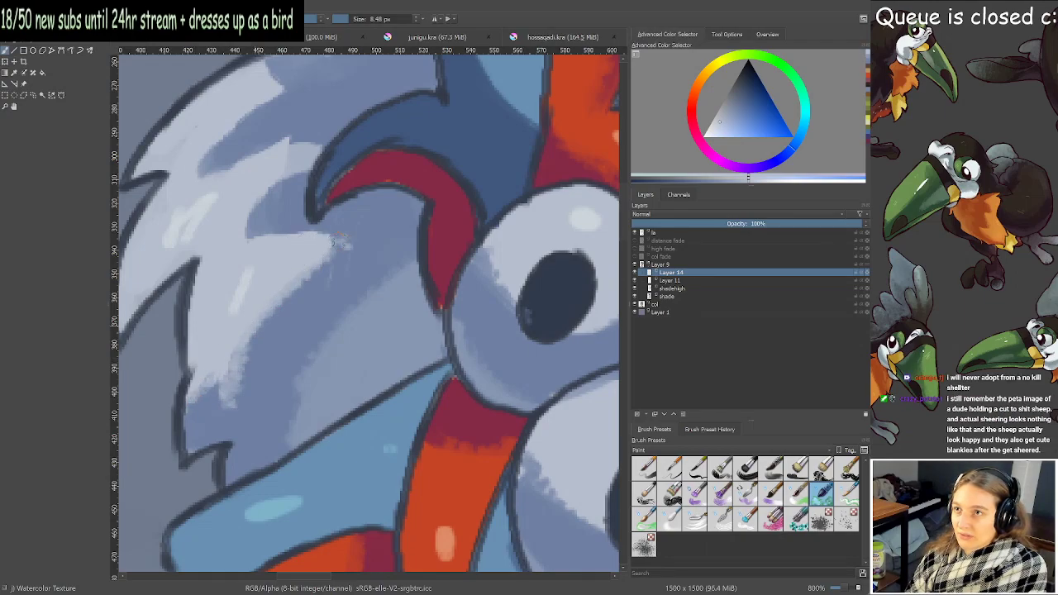
pyautogui.moveTo(259, 243)
pyautogui.mouseDown()
pyautogui.moveTo(285, 232)
pyautogui.moveTo(278, 335)
pyautogui.moveTo(286, 331)
pyautogui.mouseUp()
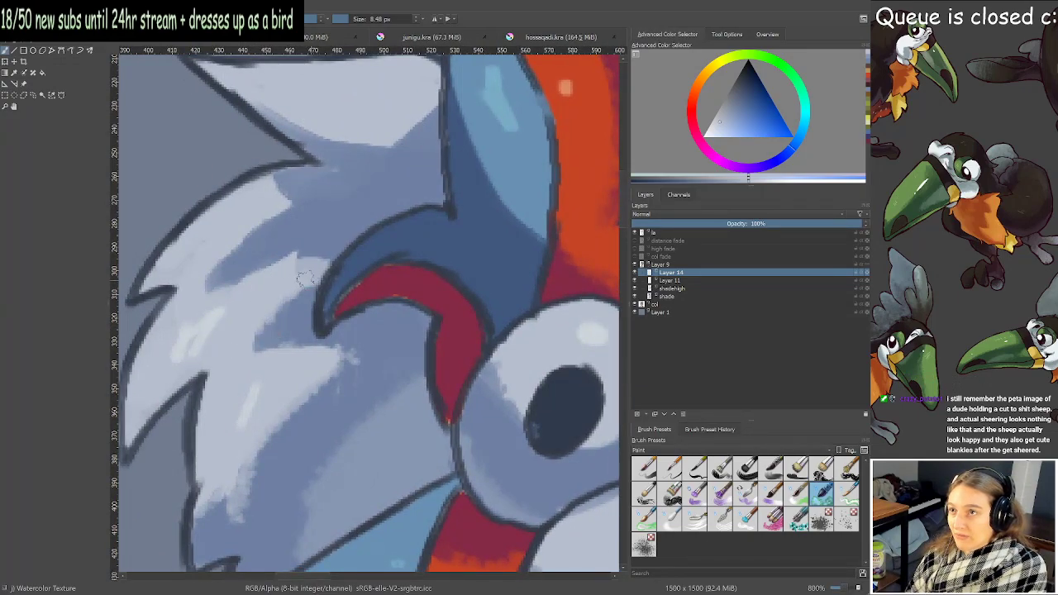
pyautogui.moveTo(217, 290)
pyautogui.mouseDown()
pyautogui.moveTo(300, 259)
pyautogui.moveTo(229, 253)
pyautogui.moveTo(276, 203)
pyautogui.moveTo(281, 174)
pyautogui.moveTo(266, 186)
pyautogui.mouseUp()
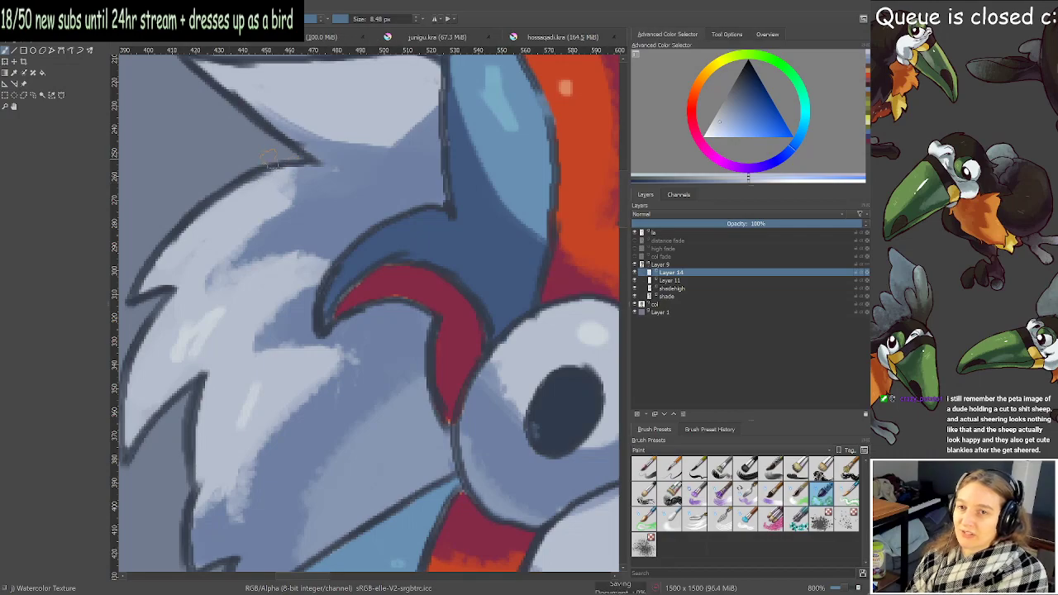
pyautogui.moveTo(299, 277)
pyautogui.mouseDown()
pyautogui.moveTo(313, 392)
pyautogui.moveTo(333, 371)
pyautogui.moveTo(316, 371)
pyautogui.moveTo(333, 352)
pyautogui.mouseUp()
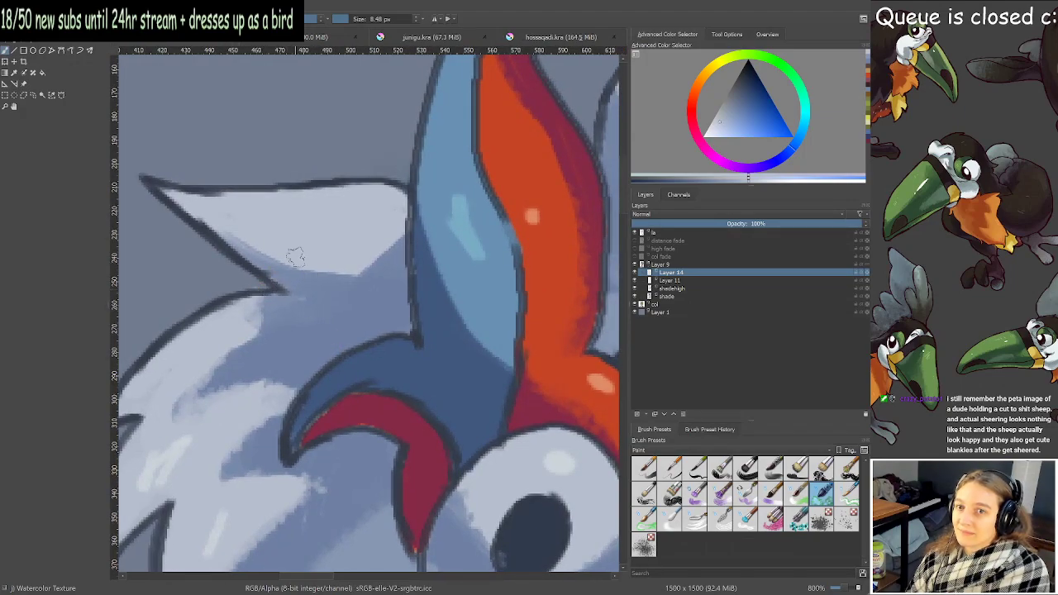
pyautogui.moveTo(225, 229)
pyautogui.mouseDown()
pyautogui.moveTo(312, 264)
pyautogui.moveTo(263, 258)
pyautogui.moveTo(354, 281)
pyautogui.moveTo(382, 259)
pyautogui.moveTo(393, 232)
pyautogui.mouseUp()
pyautogui.scroll(-2, 409, 232)
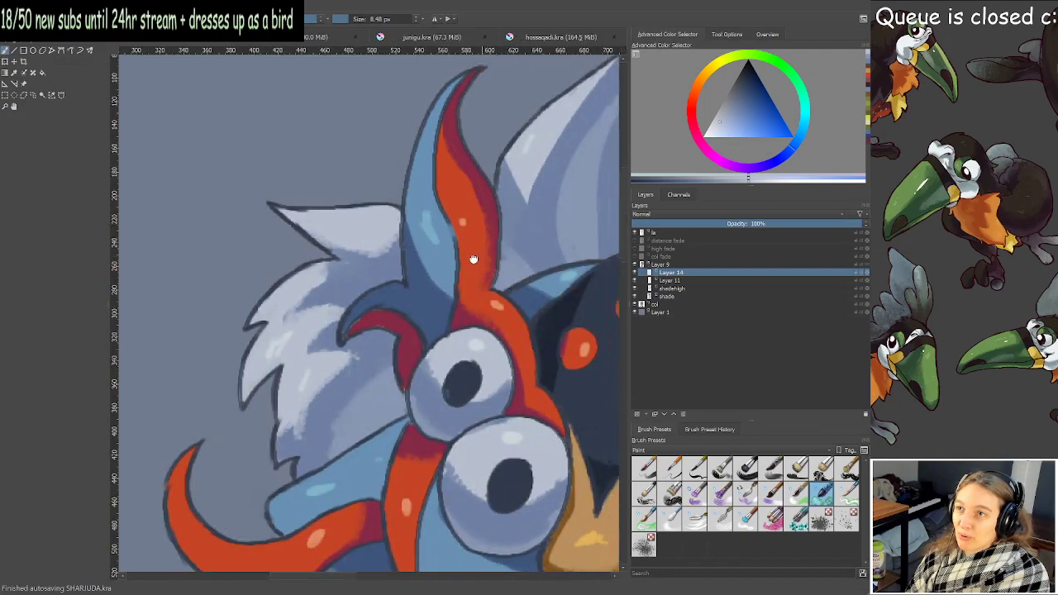
# Texture the light-grey edges against the blue shadow on the large hair tufts at the top of the head.
pyautogui.scroll(1, 367, 170)
pyautogui.moveTo(578, 206)
pyautogui.mouseDown()
pyautogui.moveTo(368, 170)
pyautogui.moveTo(398, 289)
pyautogui.mouseUp()
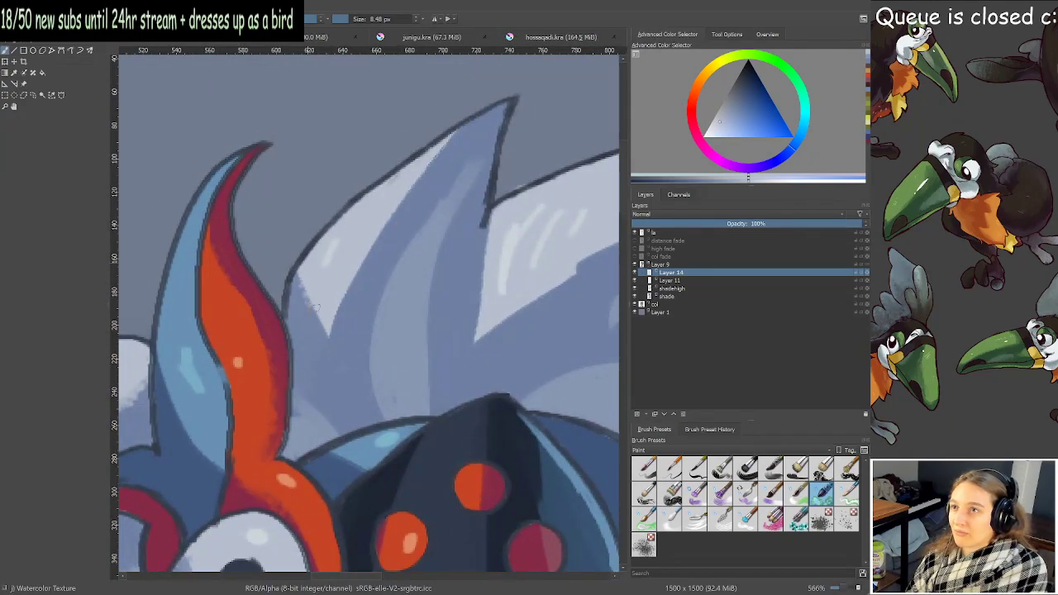
pyautogui.moveTo(314, 307)
pyautogui.mouseDown()
pyautogui.moveTo(307, 298)
pyautogui.moveTo(362, 274)
pyautogui.moveTo(423, 164)
pyautogui.moveTo(257, 179)
pyautogui.moveTo(407, 168)
pyautogui.mouseUp()
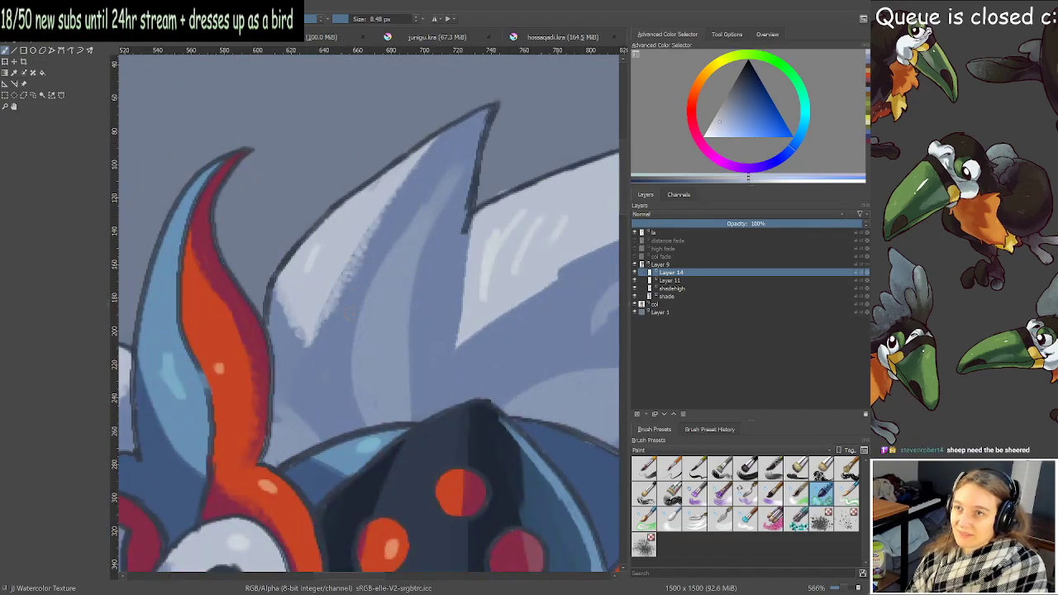
pyautogui.moveTo(295, 317)
pyautogui.mouseDown()
pyautogui.moveTo(306, 342)
pyautogui.moveTo(329, 286)
pyautogui.moveTo(384, 271)
pyautogui.moveTo(217, 280)
pyautogui.mouseUp()
pyautogui.moveTo(326, 259)
pyautogui.mouseDown()
pyautogui.moveTo(299, 301)
pyautogui.moveTo(304, 244)
pyautogui.moveTo(291, 338)
pyautogui.moveTo(451, 252)
pyautogui.moveTo(407, 263)
pyautogui.mouseUp()
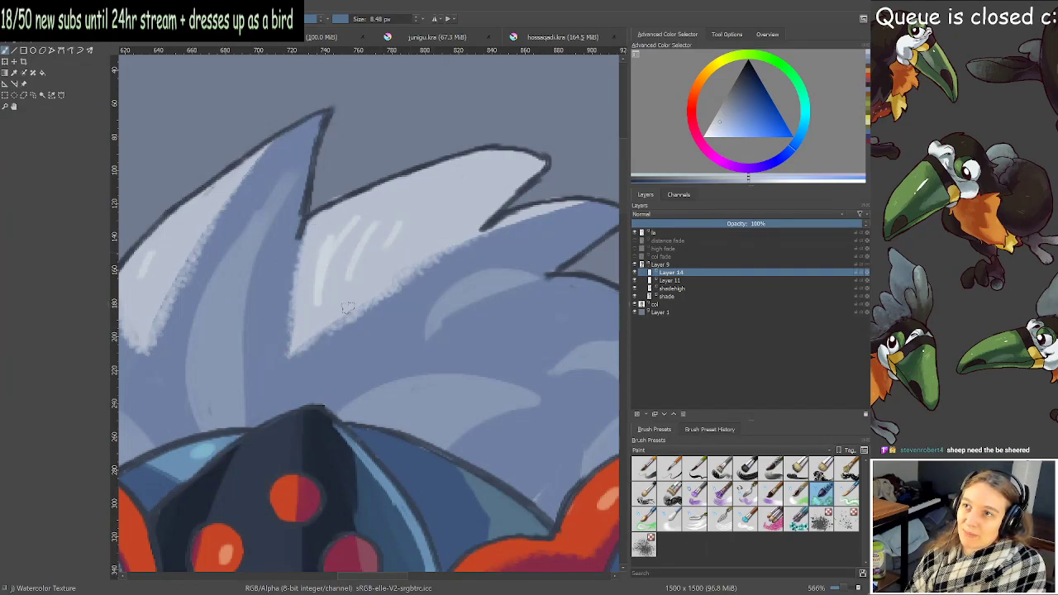
pyautogui.moveTo(507, 230)
pyautogui.mouseDown()
pyautogui.moveTo(574, 193)
pyautogui.moveTo(543, 204)
pyautogui.mouseUp()
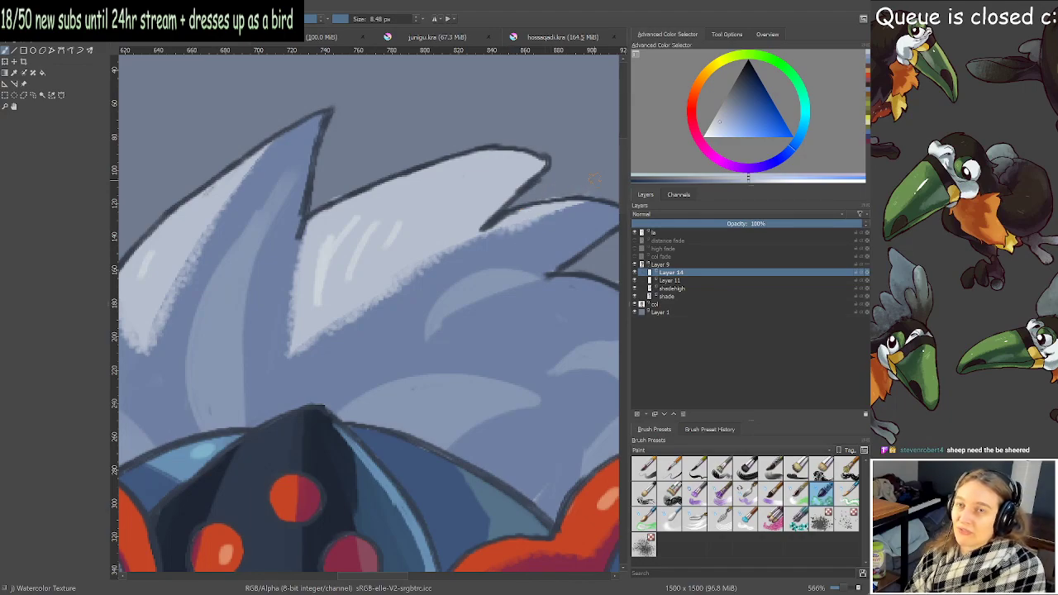
# Texture the light-grey edges against the blue shadow on the puffed trouser leg above the right boot.
pyautogui.scroll(-2, 593, 177)
pyautogui.moveTo(592, 176); pyautogui.dragTo(319, 129)
pyautogui.scroll(2, 435, 237)
pyautogui.moveTo(435, 238); pyautogui.dragTo(407, 79)
pyautogui.scroll(-2, 396, 512)
pyautogui.moveTo(396, 512); pyautogui.dragTo(472, 75)
pyautogui.moveTo(310, 331); pyautogui.dragTo(322, 237)
pyautogui.scroll(1, 322, 237)
pyautogui.moveTo(289, 358); pyautogui.dragTo(308, 152)
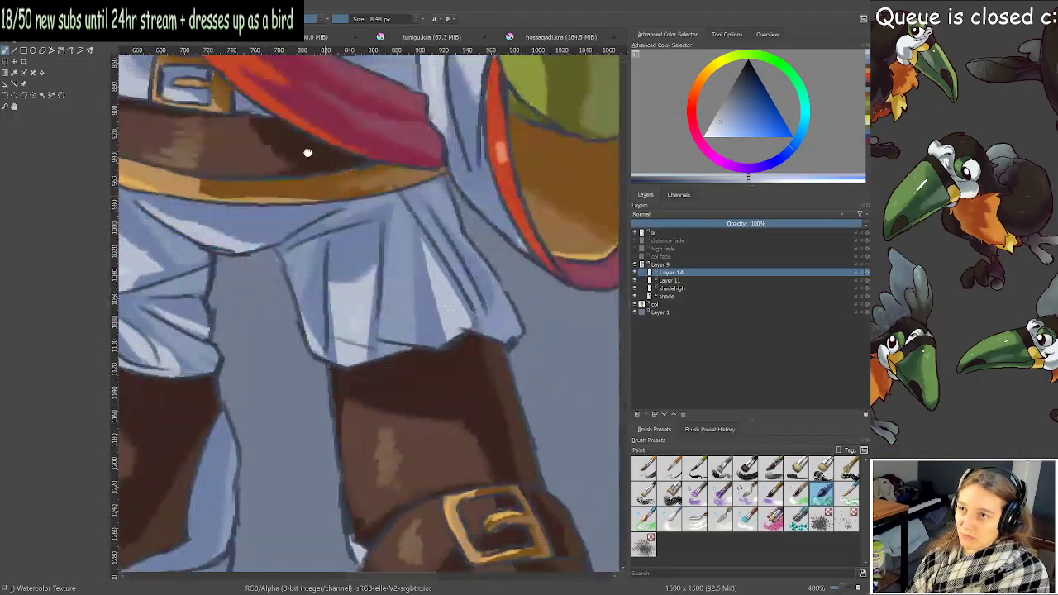
pyautogui.scroll(2, 397, 211)
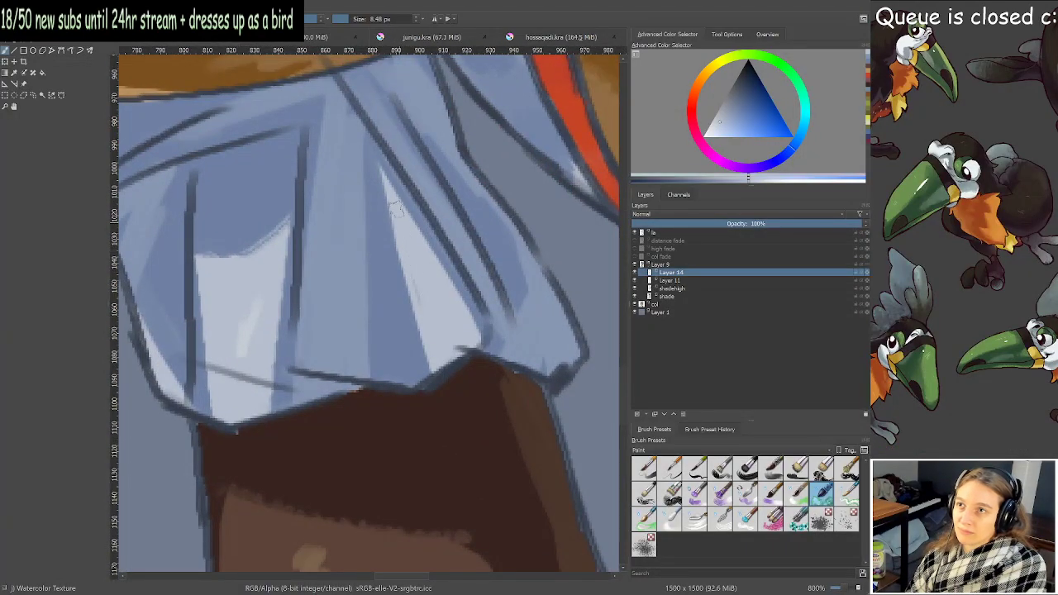
pyautogui.moveTo(413, 314); pyautogui.dragTo(423, 370)
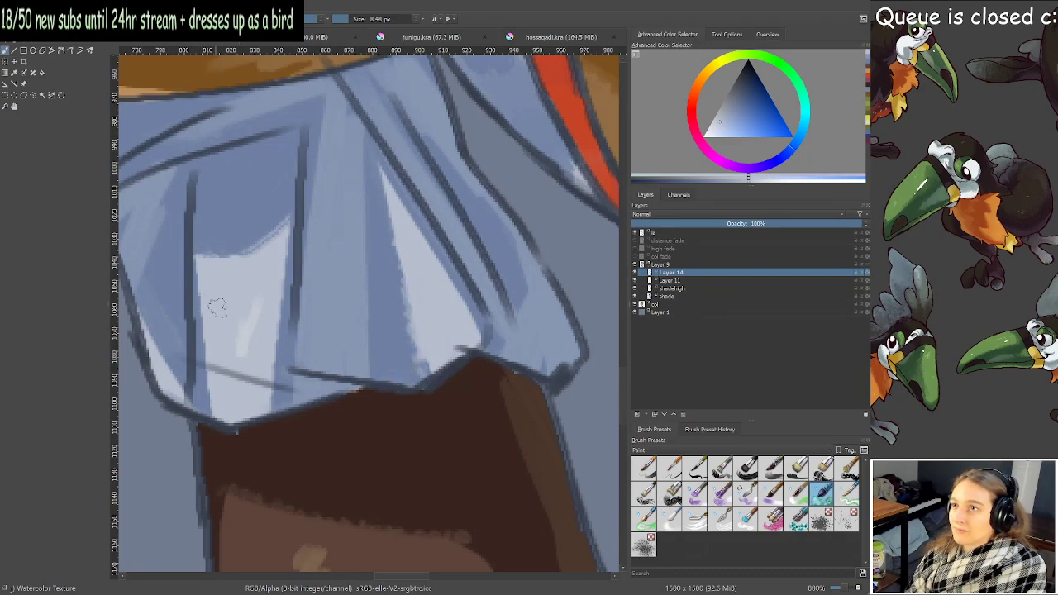
pyautogui.moveTo(217, 273)
pyautogui.mouseDown()
pyautogui.moveTo(265, 251)
pyautogui.moveTo(282, 219)
pyautogui.moveTo(389, 292)
pyautogui.mouseUp()
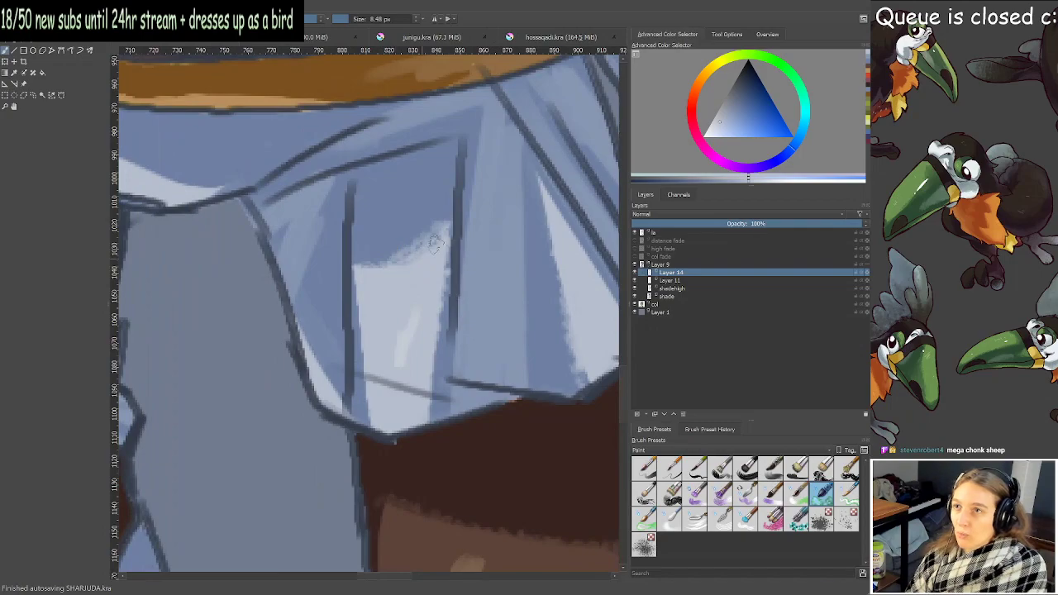
# Texture the light-grey edges against the blue shadow on the folds of the left trouser leg and below the belt.
pyautogui.moveTo(178, 295); pyautogui.dragTo(500, 272)
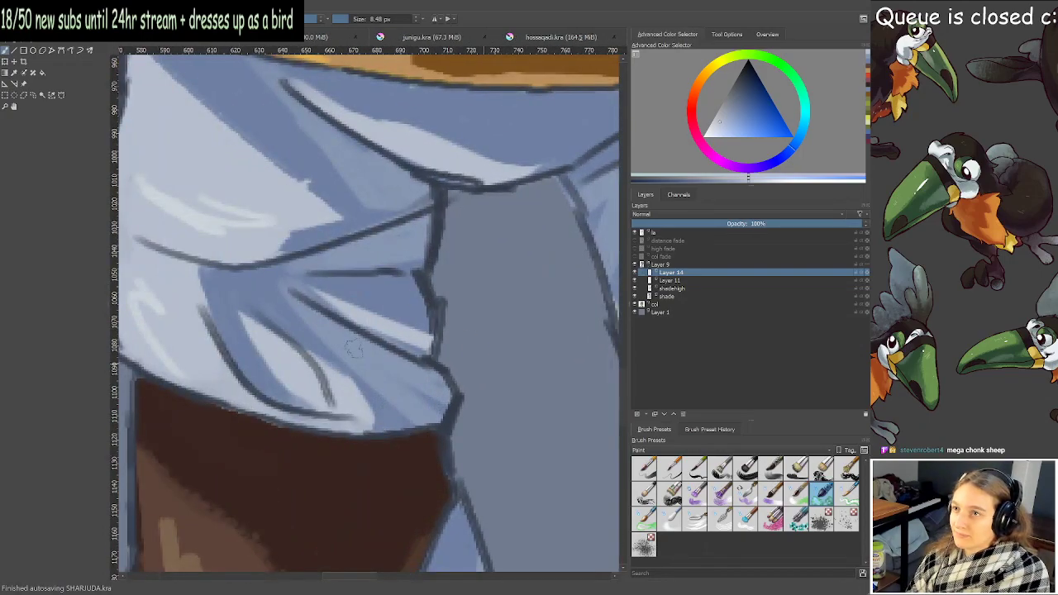
pyautogui.moveTo(353, 349)
pyautogui.mouseDown()
pyautogui.moveTo(514, 347)
pyautogui.moveTo(512, 378)
pyautogui.mouseUp()
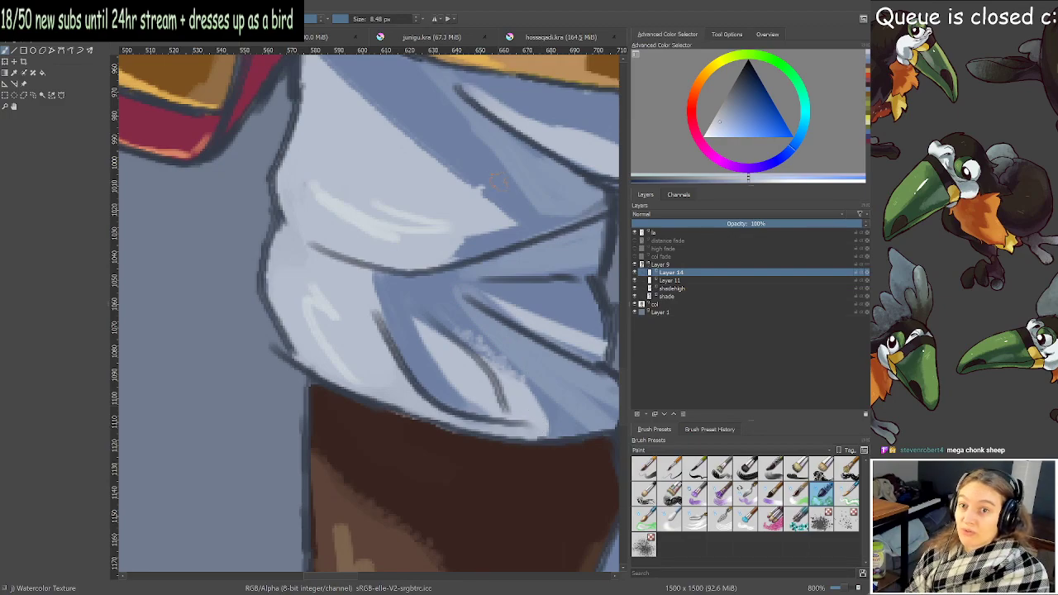
pyautogui.moveTo(496, 181); pyautogui.dragTo(399, 283)
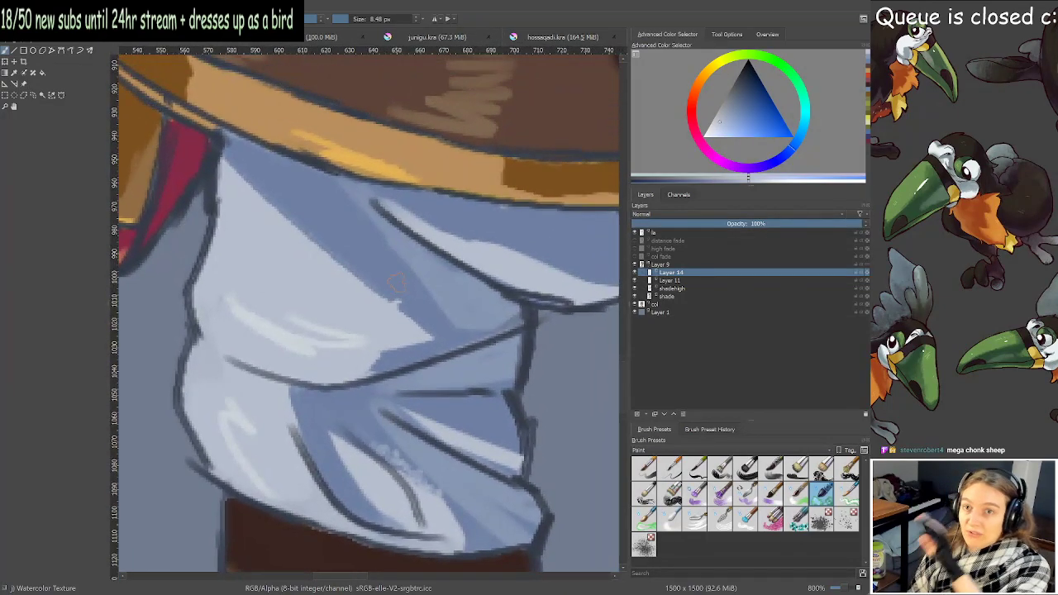
pyautogui.moveTo(220, 145)
pyautogui.mouseDown()
pyautogui.moveTo(286, 225)
pyautogui.moveTo(260, 190)
pyautogui.moveTo(420, 324)
pyautogui.mouseUp()
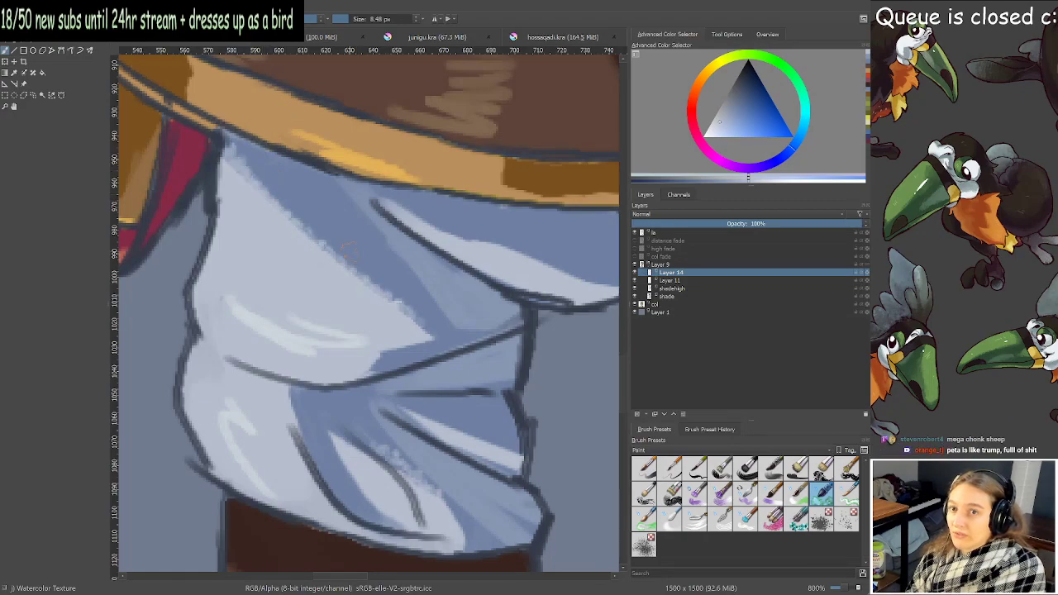
pyautogui.moveTo(389, 217)
pyautogui.mouseDown()
pyautogui.moveTo(256, 265)
pyautogui.moveTo(344, 261)
pyautogui.moveTo(261, 282)
pyautogui.moveTo(265, 253)
pyautogui.moveTo(397, 308)
pyautogui.moveTo(454, 324)
pyautogui.moveTo(494, 322)
pyautogui.mouseUp()
# Roughen the light-grey edges against the blue shadow on the right boot's sole and the small sole piece at its heel.
pyautogui.scroll(-5, 473, 322)
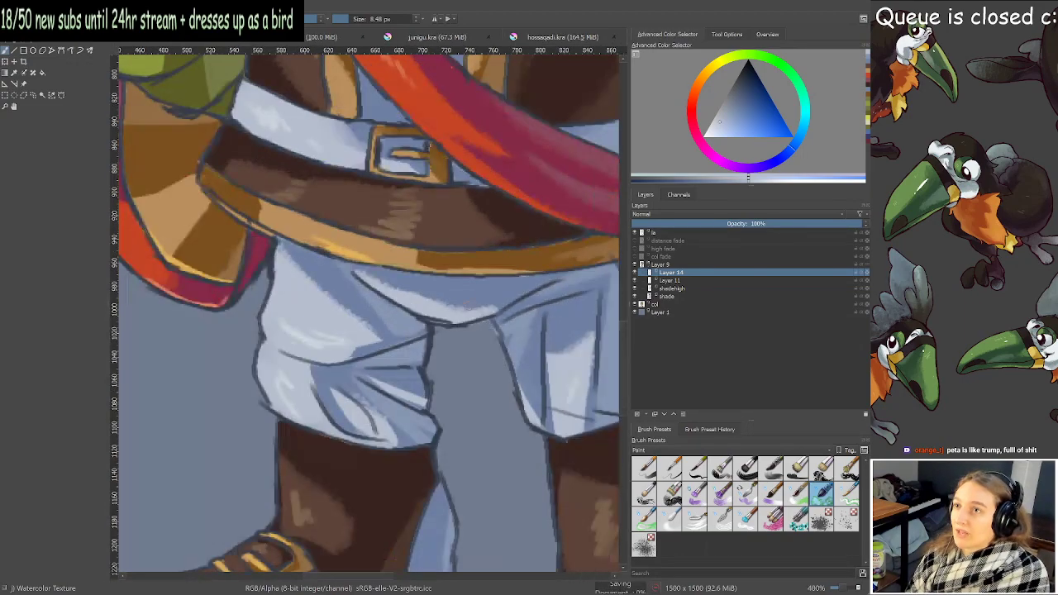
pyautogui.scroll(4, 361, 273)
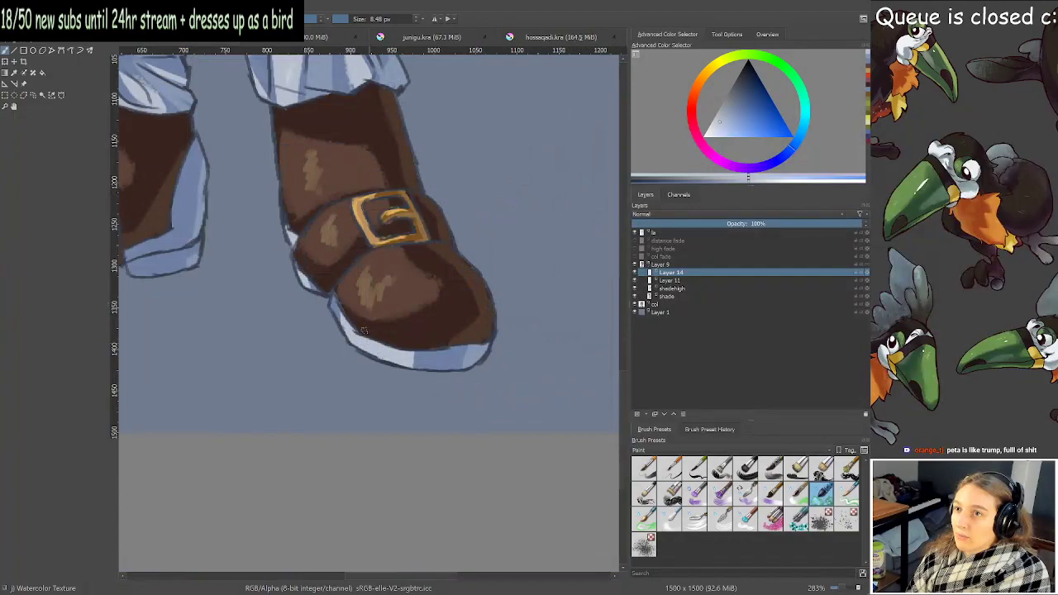
pyautogui.moveTo(377, 286); pyautogui.dragTo(391, 329)
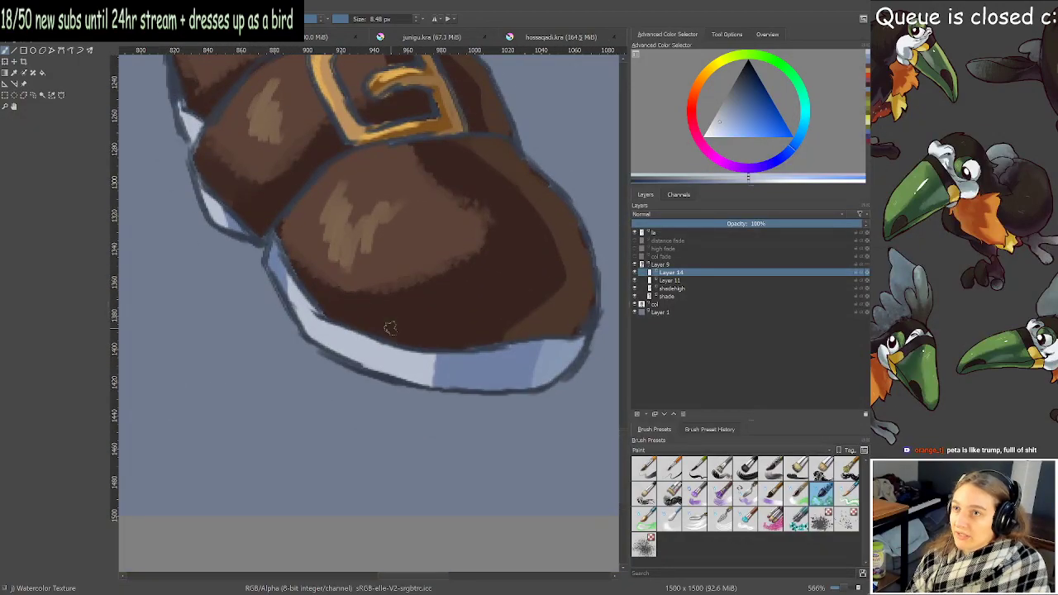
pyautogui.moveTo(429, 389)
pyautogui.mouseDown()
pyautogui.moveTo(445, 363)
pyautogui.moveTo(448, 381)
pyautogui.moveTo(440, 368)
pyautogui.mouseUp()
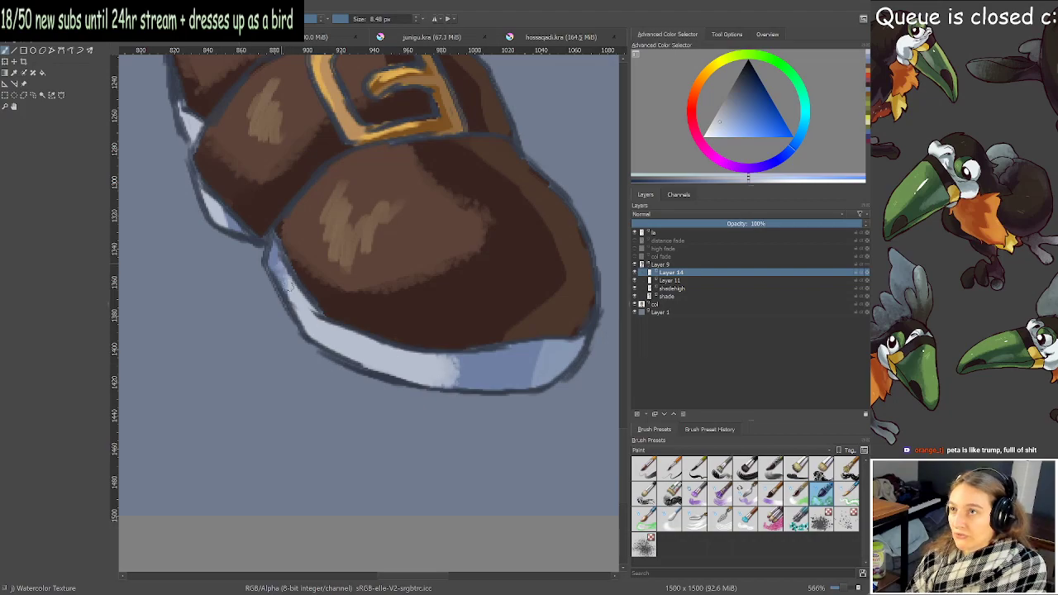
pyautogui.moveTo(238, 231); pyautogui.dragTo(228, 214)
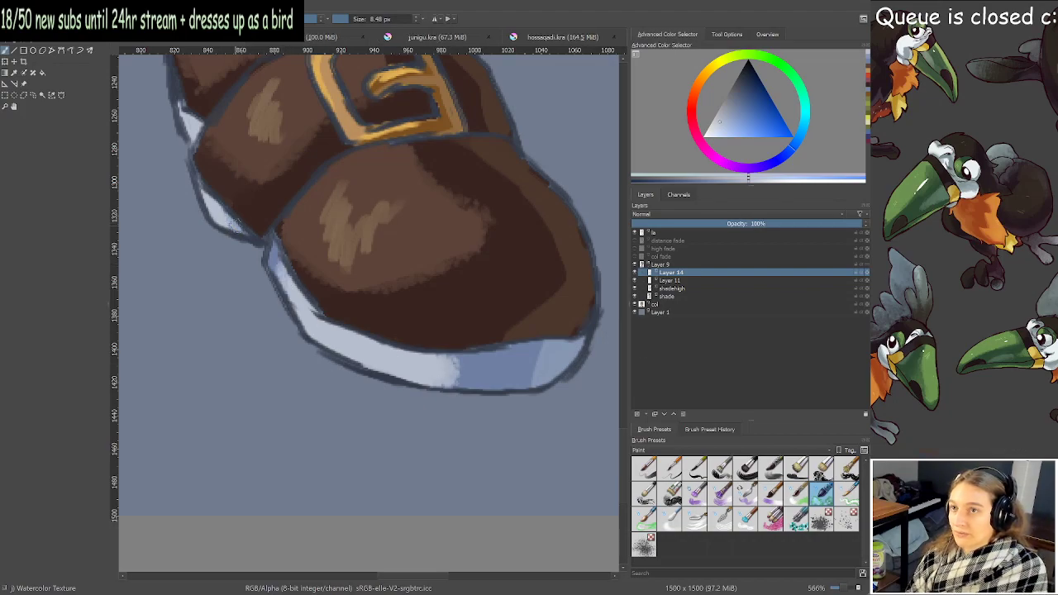
# Sample the lighter blue on the toe end of the right boot's sole and texture its edge against the shadow.
pyautogui.scroll(-3, 243, 201)
pyautogui.scroll(4, 371, 256)
pyautogui.moveTo(136, 289)
pyautogui.mouseDown()
pyautogui.moveTo(439, 306)
pyautogui.moveTo(414, 285)
pyautogui.mouseUp()
pyautogui.keyDown('ctrl'); pyautogui.click(429, 319); pyautogui.keyUp('ctrl')
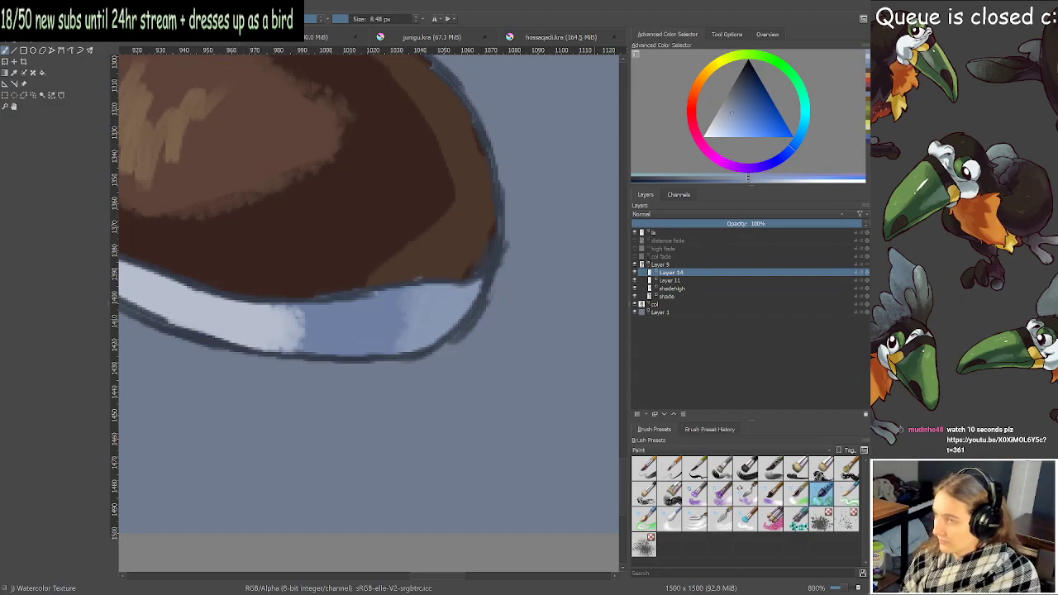
# Switch to YouTube, pause the soundtrack, watch part of "60's Spider-Man Dubs: Electro's Revenge!" from 6:01, and return to the painting.
pyautogui.hotkey('alt', 'Tab')
pyautogui.click(273, 1)
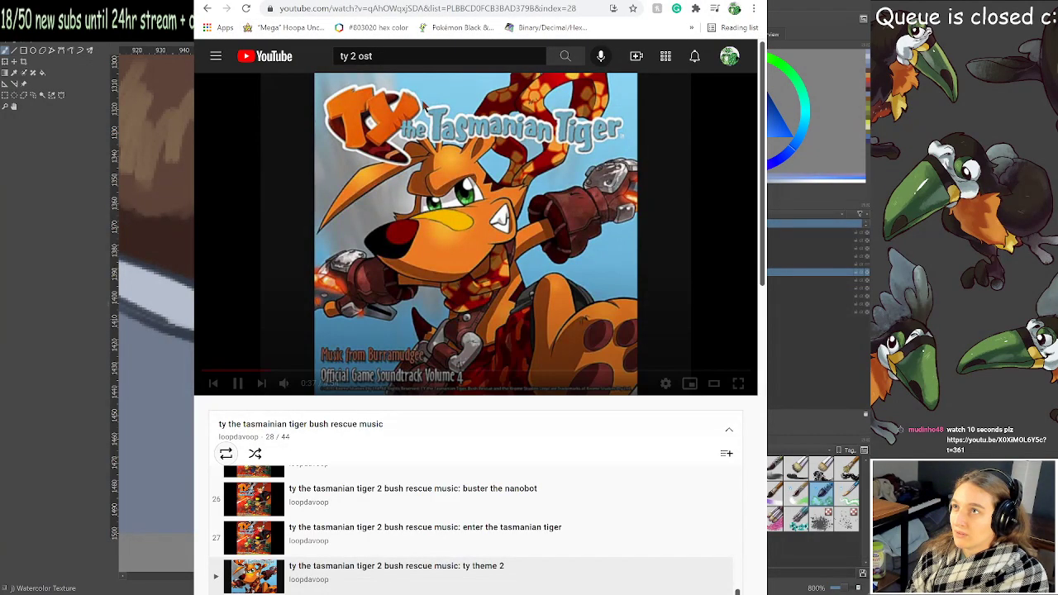
pyautogui.press('space')
pyautogui.click(583, 2)
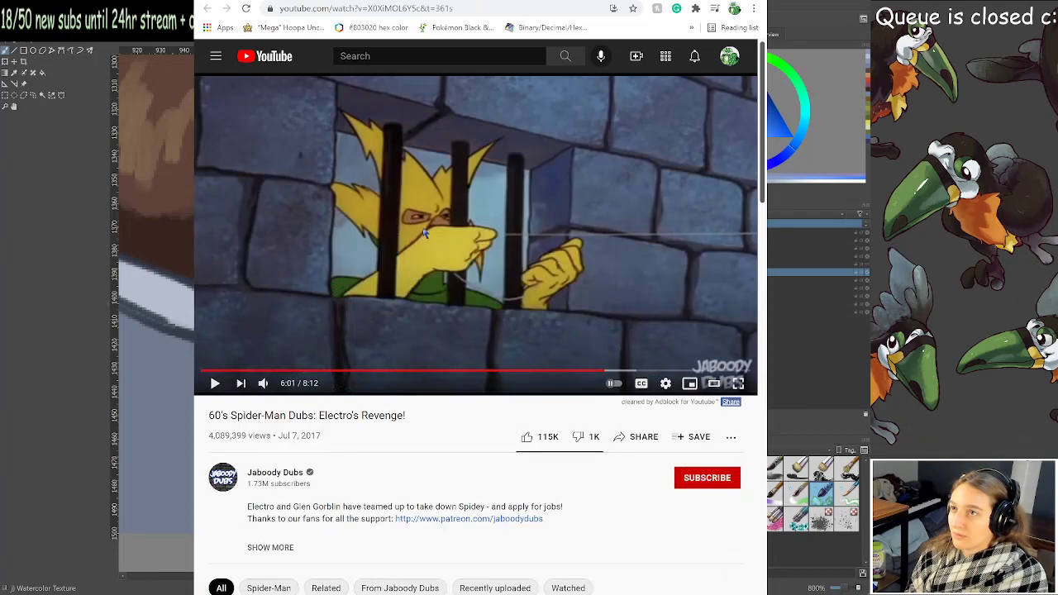
pyautogui.click(491, 305)
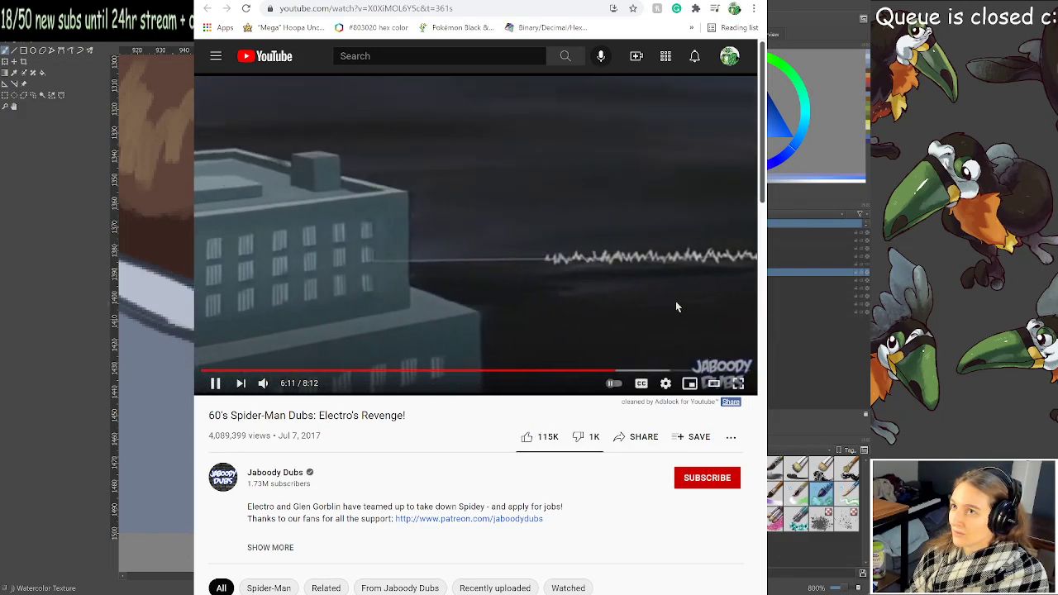
pyautogui.click(489, 332)
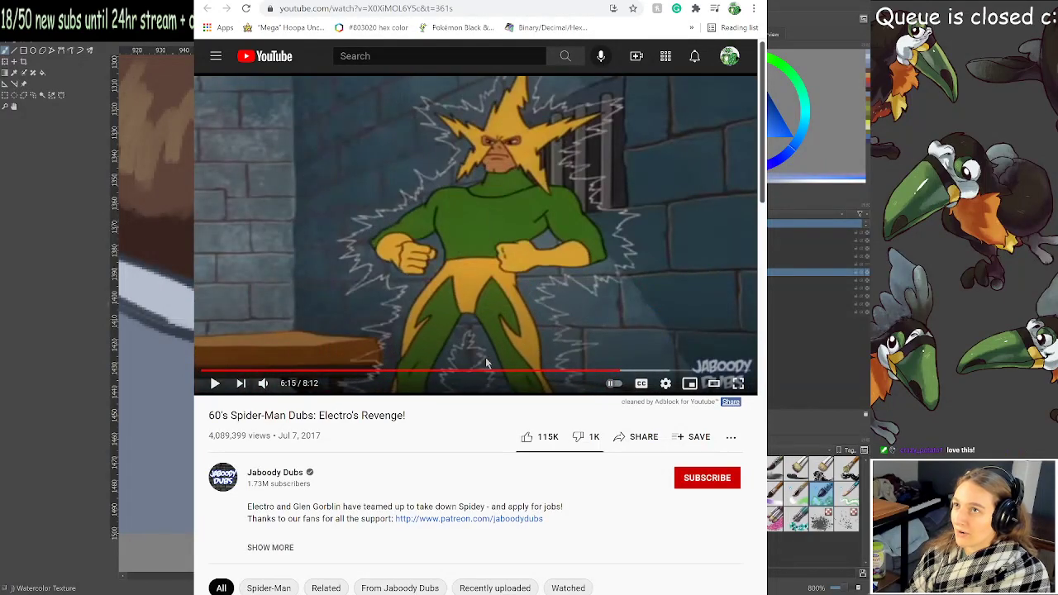
pyautogui.hotkey('alt', 'Tab')
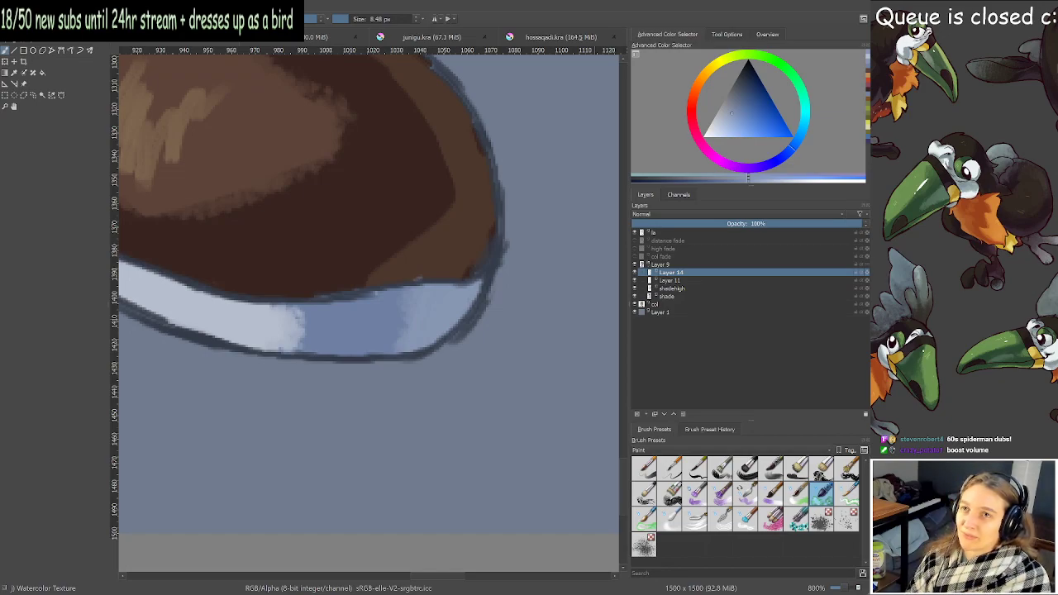
# Texture the lighter-blue edges on the left boot's back panel, heel and front sole.
pyautogui.moveTo(473, 290); pyautogui.dragTo(574, 347)
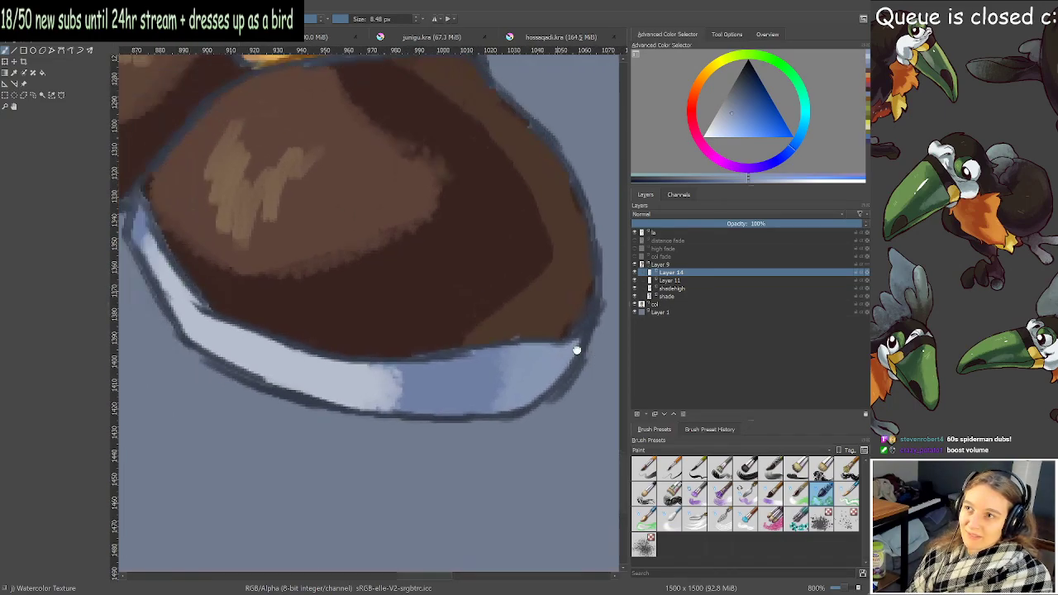
pyautogui.scroll(-3, 414, 334)
pyautogui.moveTo(210, 256); pyautogui.dragTo(395, 363)
pyautogui.scroll(3, 328, 311)
pyautogui.scroll(-4, 328, 310)
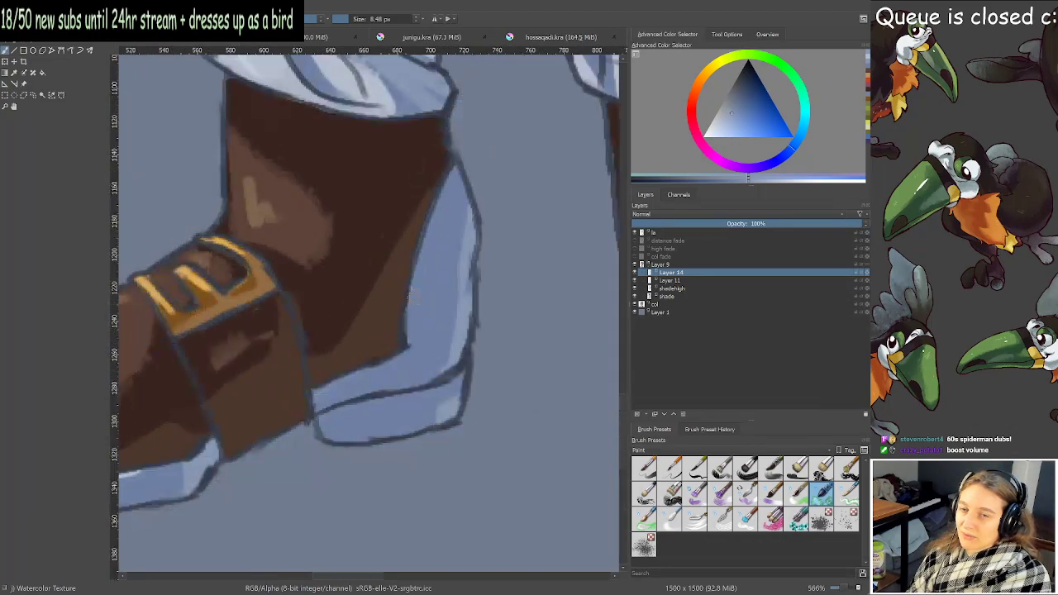
pyautogui.scroll(3, 416, 370)
pyautogui.click(461, 316)
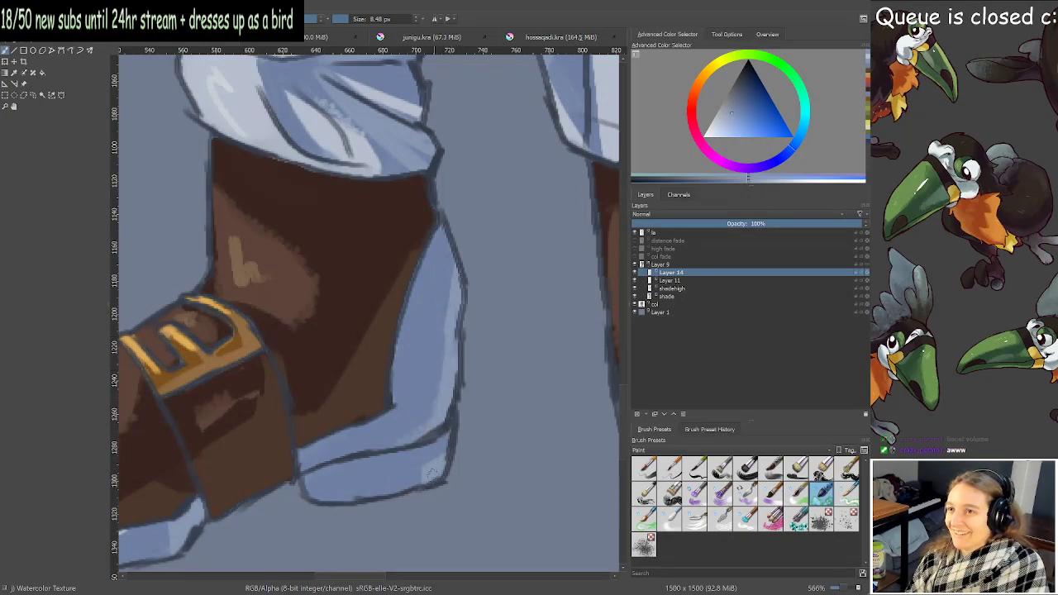
pyautogui.moveTo(431, 471)
pyautogui.mouseDown()
pyautogui.moveTo(373, 498)
pyautogui.moveTo(572, 347)
pyautogui.mouseUp()
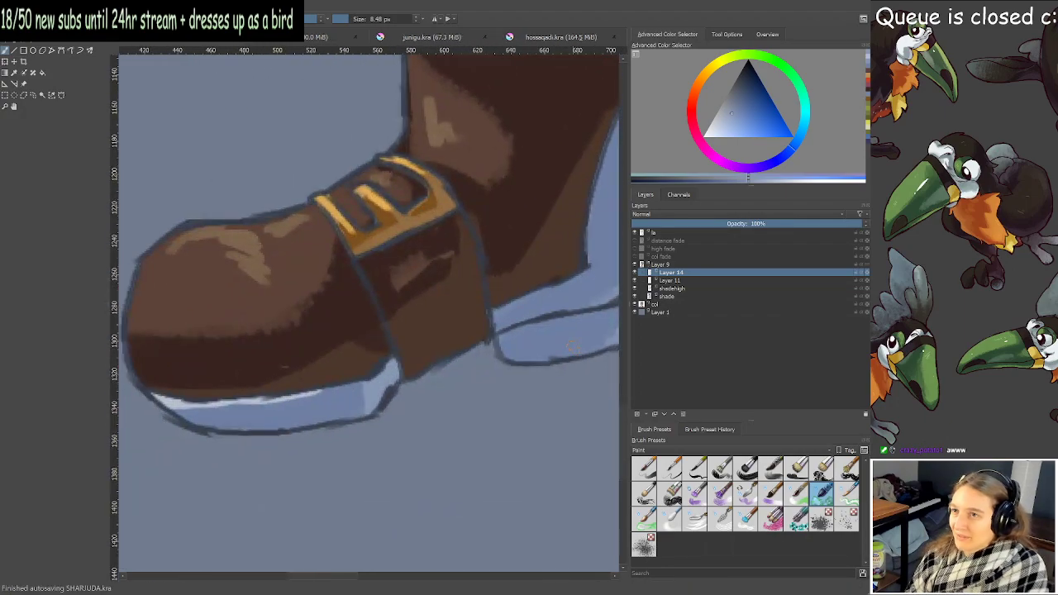
pyautogui.moveTo(366, 388); pyautogui.dragTo(363, 408)
# Texture the lighter-blue edges on the shirt below the chin and on the cloth patch between the green claws.
pyautogui.scroll(-6, 397, 382)
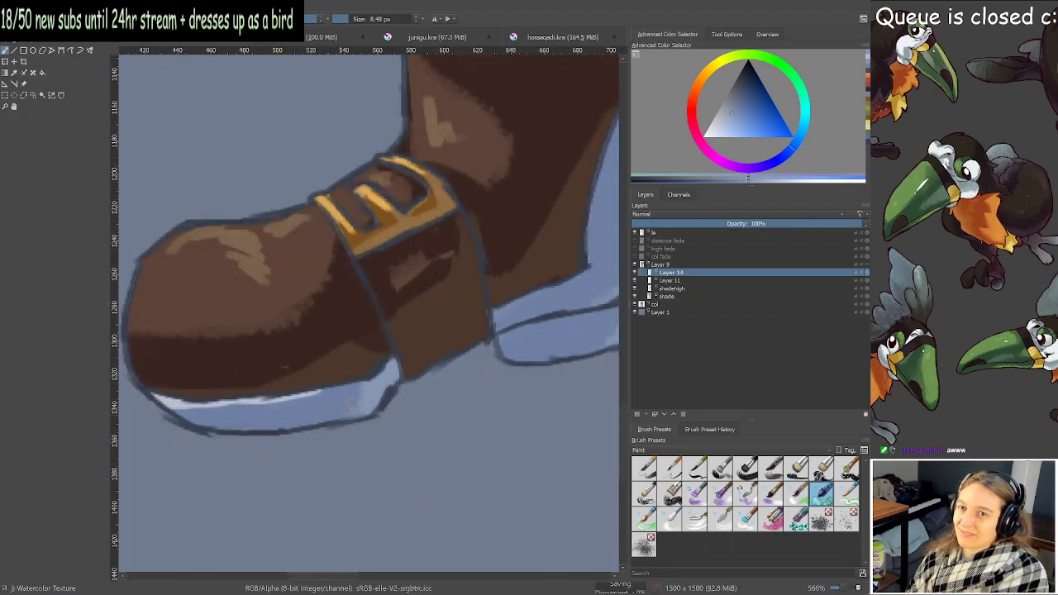
pyautogui.moveTo(428, 302); pyautogui.dragTo(385, 356)
pyautogui.scroll(2, 376, 256)
pyautogui.moveTo(385, 262); pyautogui.dragTo(571, 293)
pyautogui.scroll(1, 518, 274)
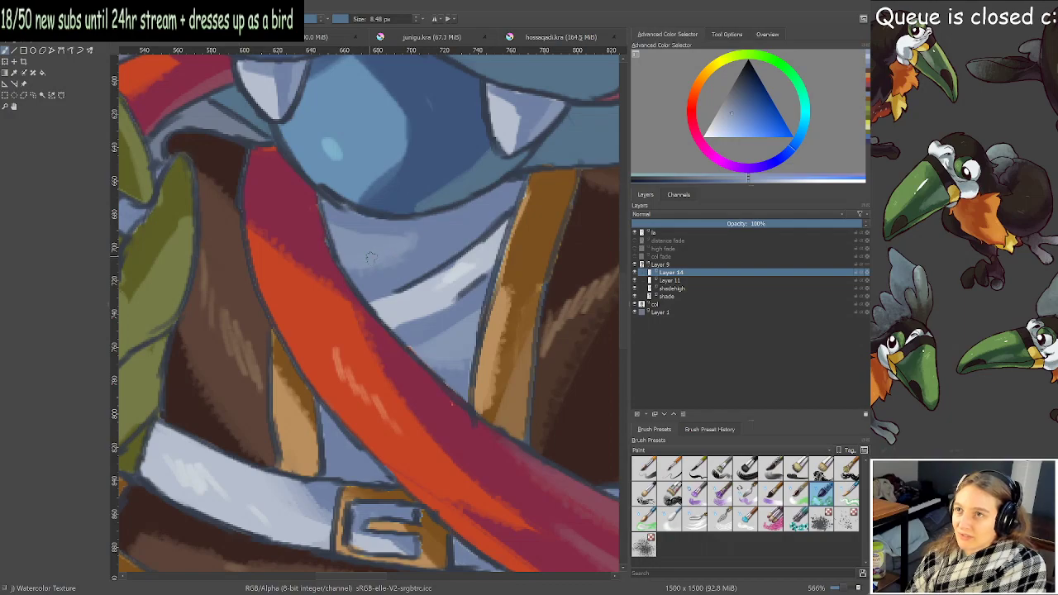
pyautogui.moveTo(319, 205); pyautogui.dragTo(322, 214)
pyautogui.moveTo(210, 147)
pyautogui.mouseDown()
pyautogui.moveTo(272, 220)
pyautogui.moveTo(303, 286)
pyautogui.moveTo(363, 299)
pyautogui.mouseUp()
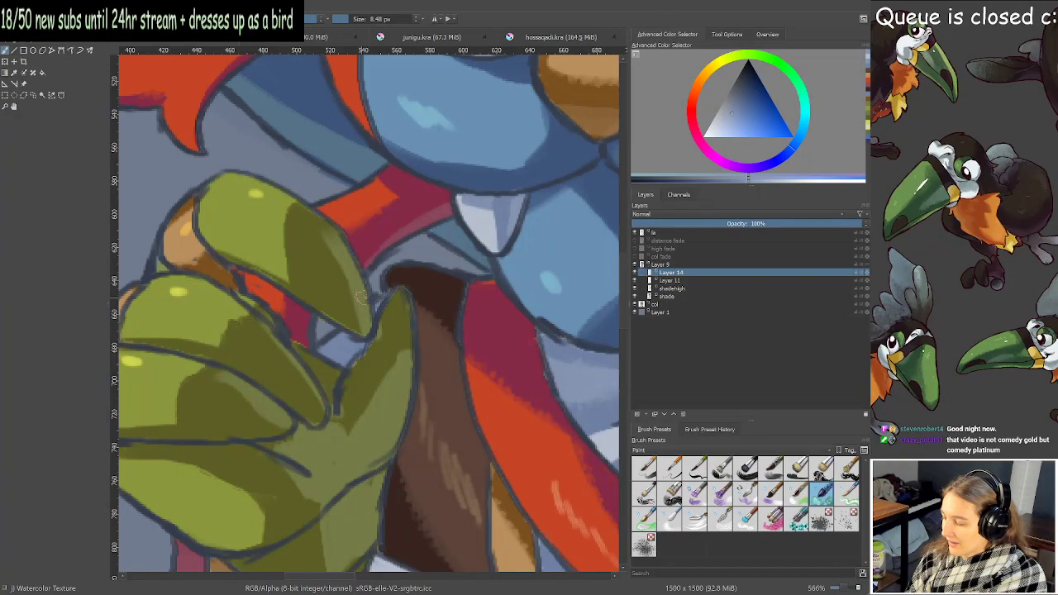
pyautogui.scroll(1, 340, 326)
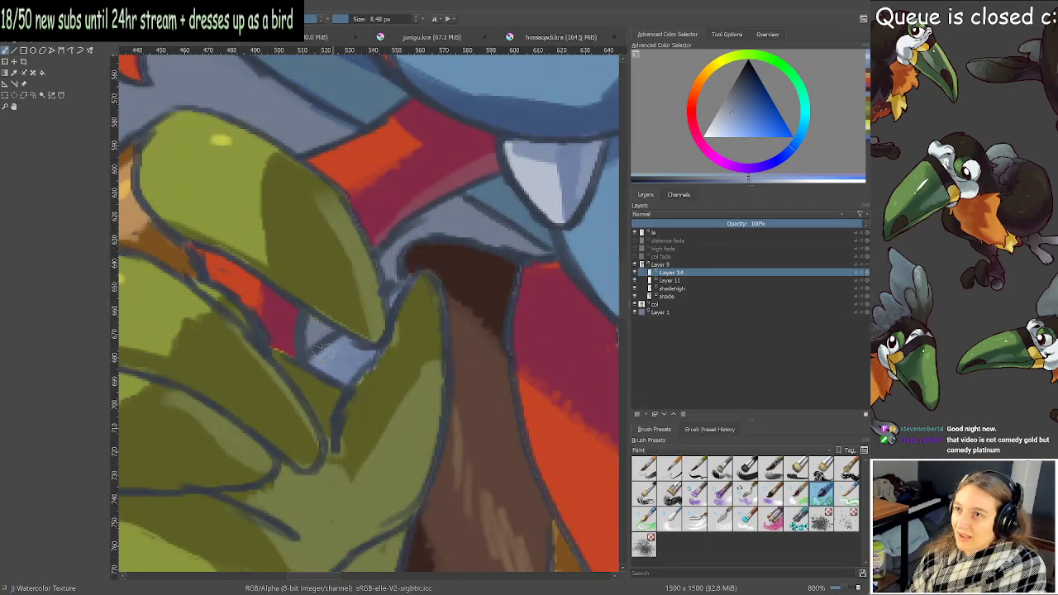
# Texture the lighter-blue edges against the shadow on the two fangs under the beak.
pyautogui.scroll(-4, 438, 252)
pyautogui.scroll(4, 533, 218)
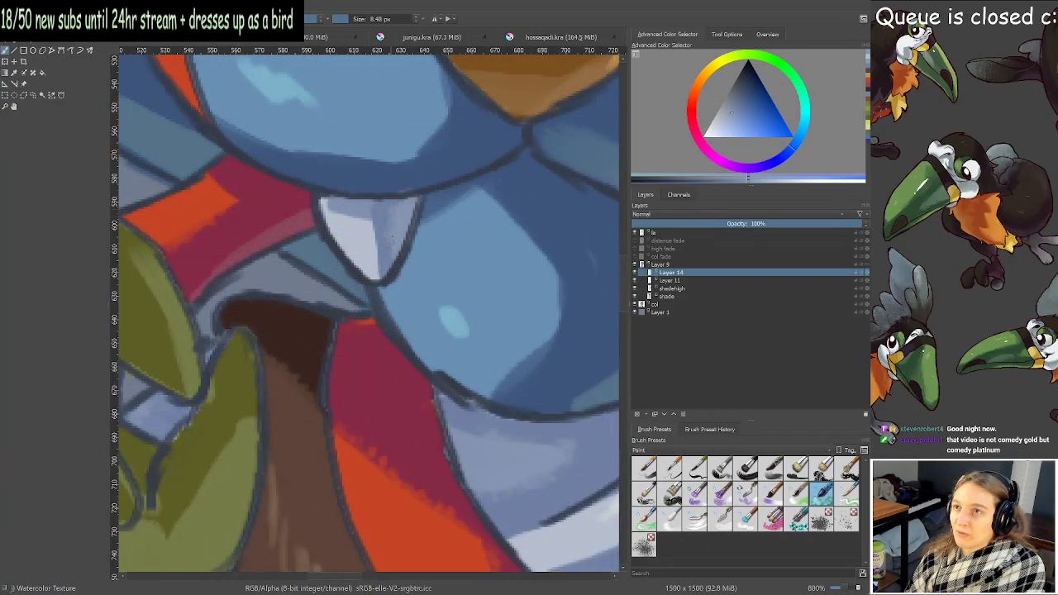
pyautogui.moveTo(616, 181); pyautogui.dragTo(438, 260)
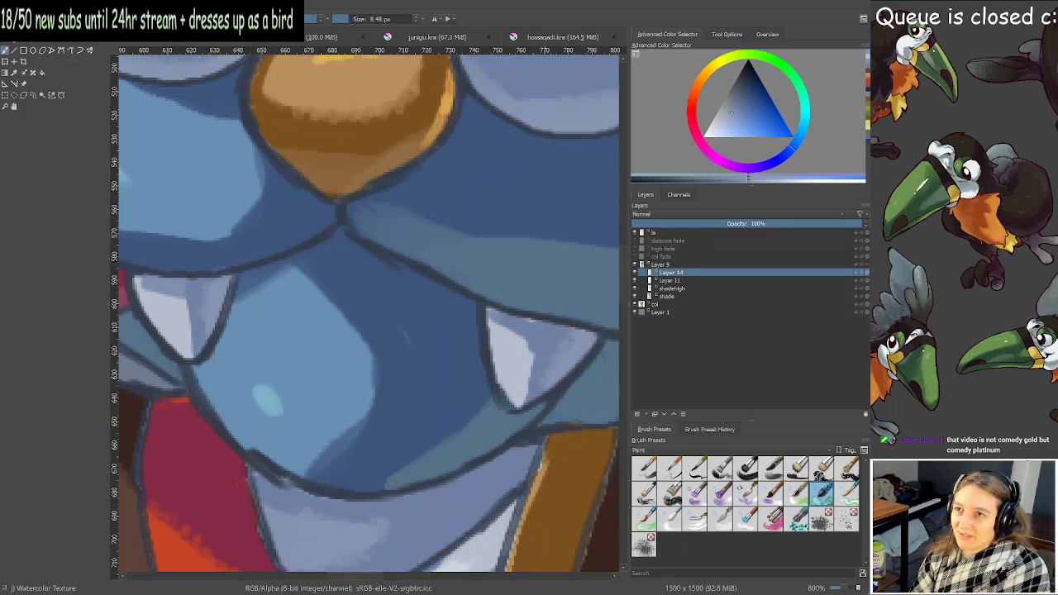
# Roughen the edge of the lighter-blue area on the fur beside the upper left eye.
pyautogui.scroll(-3, 556, 339)
pyautogui.moveTo(351, 133); pyautogui.dragTo(429, 293)
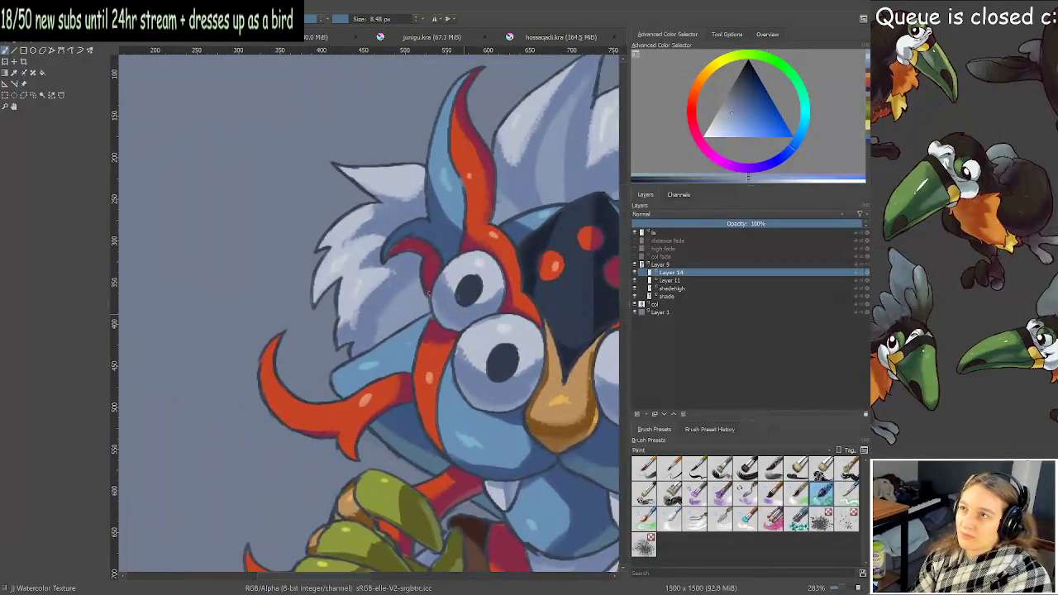
pyautogui.scroll(3, 428, 291)
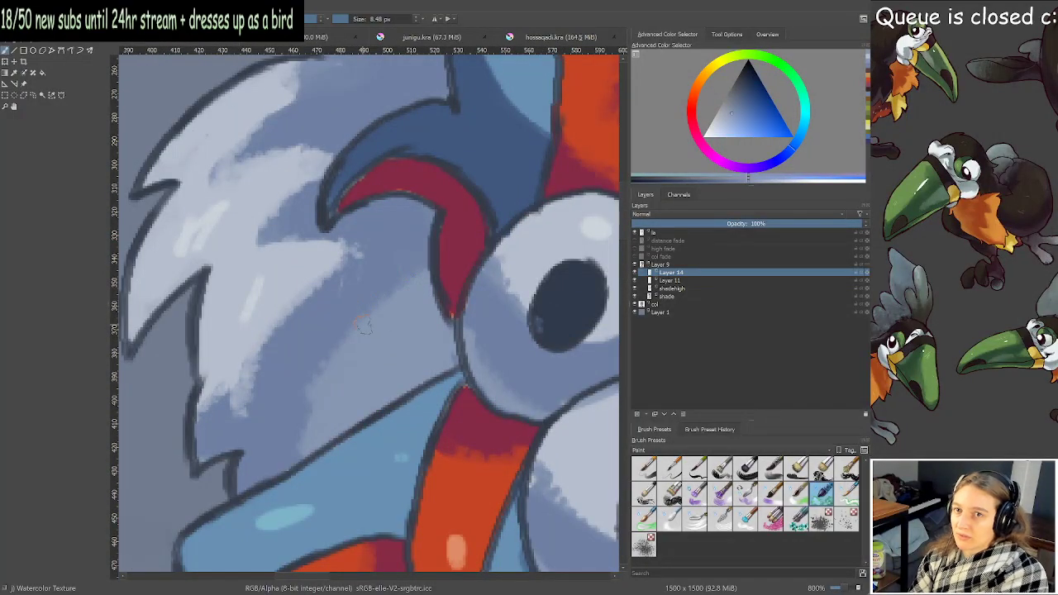
# Texture the edges of the lighter-blue streak inside the tall hair tuft above the dark forehead plate.
pyautogui.scroll(-4, 441, 283)
pyautogui.scroll(5, 491, 229)
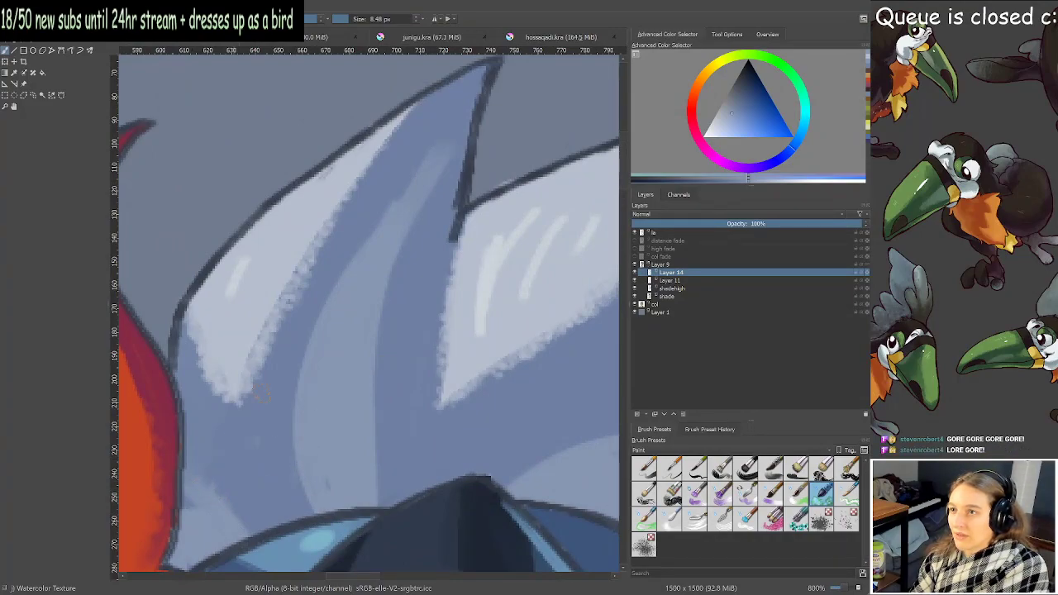
pyautogui.moveTo(311, 496)
pyautogui.mouseDown()
pyautogui.moveTo(295, 438)
pyautogui.moveTo(312, 345)
pyautogui.mouseUp()
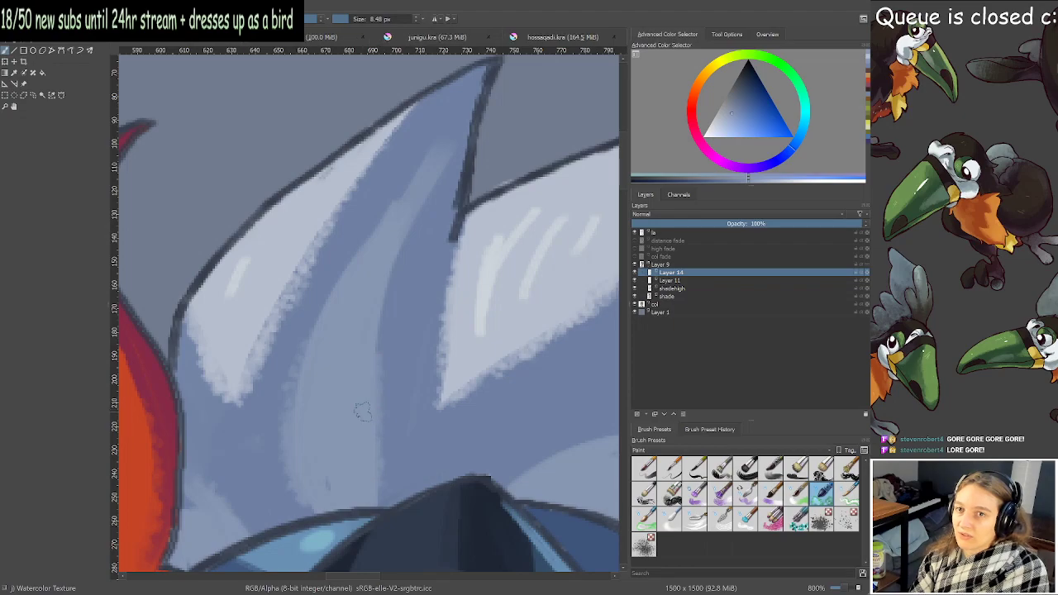
# Texture the edges of the lighter-blue streaks in the hair between the dark forehead plate and the large red-edged horn.
pyautogui.scroll(-2, 457, 333)
pyautogui.moveTo(457, 333); pyautogui.dragTo(312, 318)
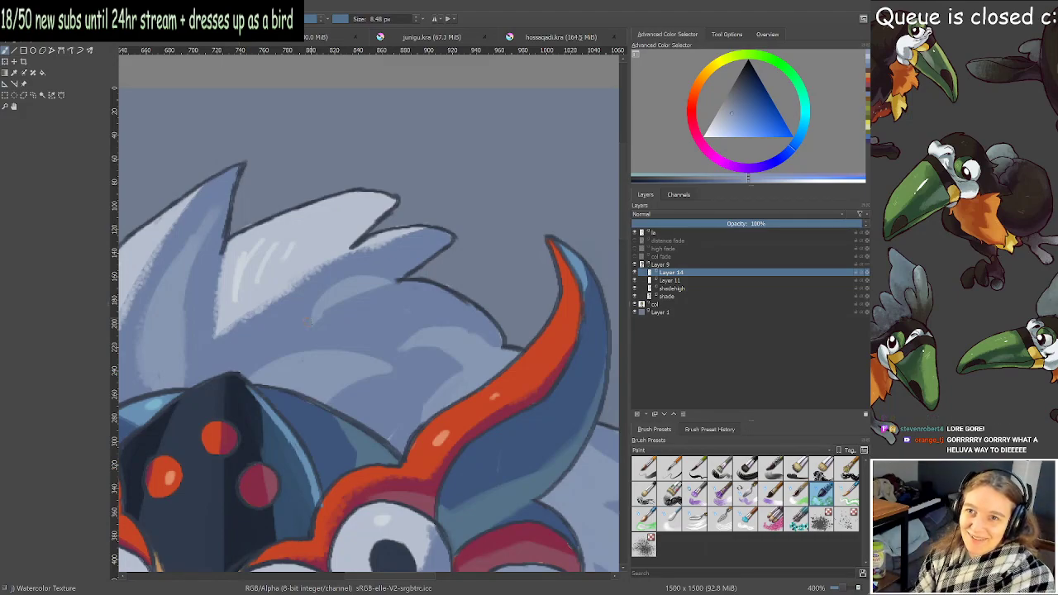
pyautogui.scroll(1, 307, 324)
pyautogui.moveTo(298, 352); pyautogui.dragTo(361, 337)
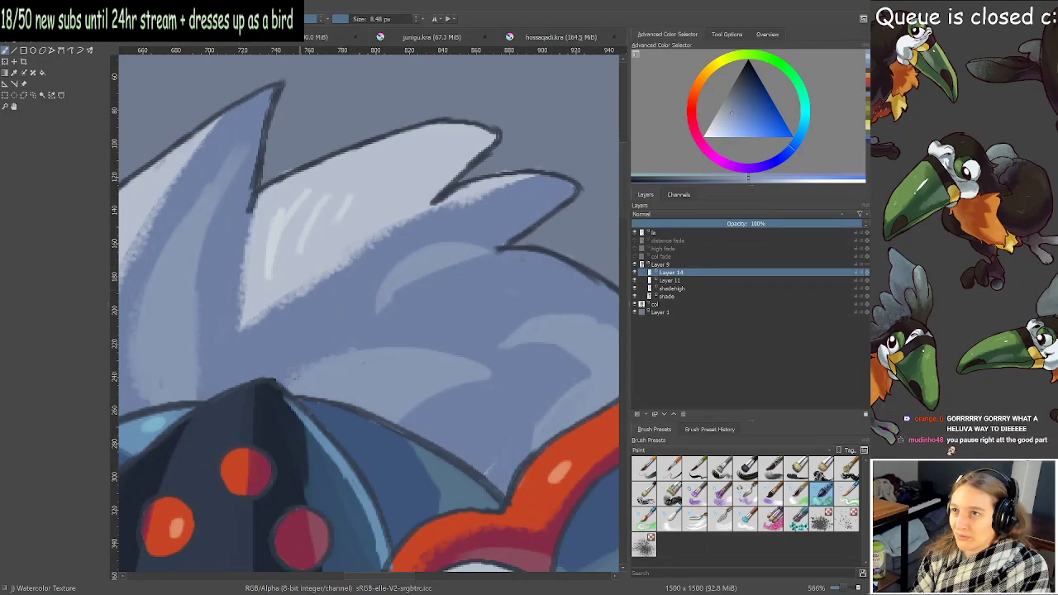
pyautogui.moveTo(294, 375)
pyautogui.mouseDown()
pyautogui.moveTo(419, 350)
pyautogui.moveTo(453, 358)
pyautogui.mouseUp()
pyautogui.moveTo(368, 305); pyautogui.dragTo(392, 274)
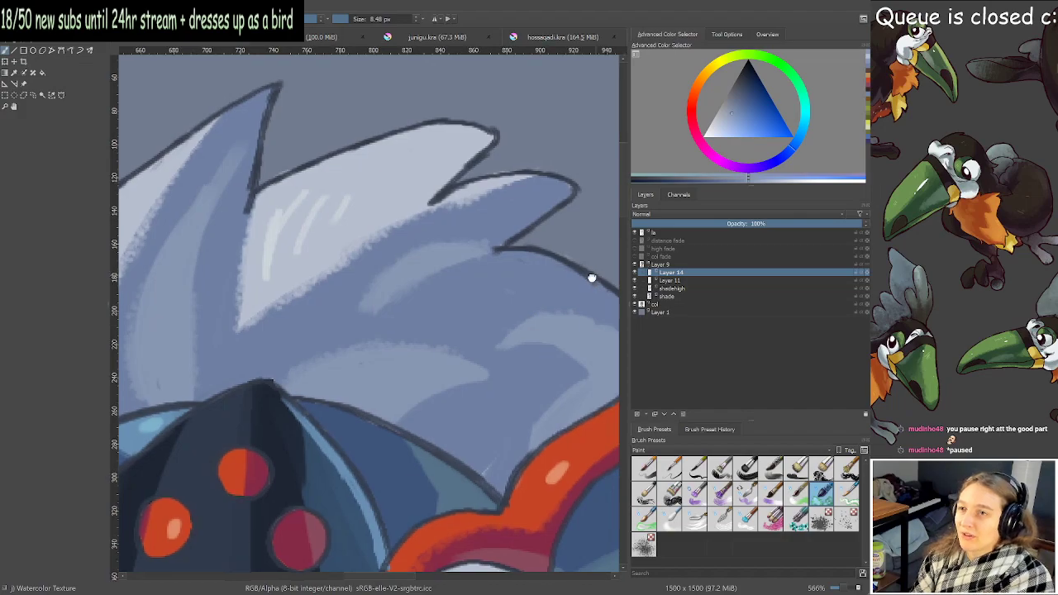
pyautogui.moveTo(590, 279); pyautogui.dragTo(431, 252)
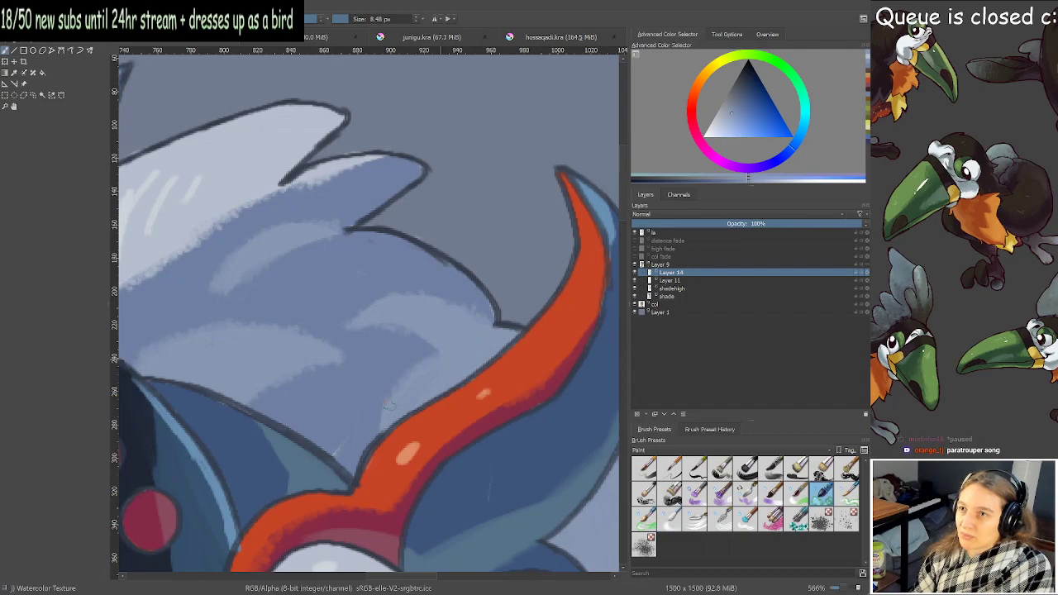
# Roughen the lighter-blue edges on the pointed hair tuft just behind the large red-edged horn.
pyautogui.scroll(-1, 391, 411)
pyautogui.moveTo(399, 397); pyautogui.dragTo(191, 270)
pyautogui.scroll(2, 375, 386)
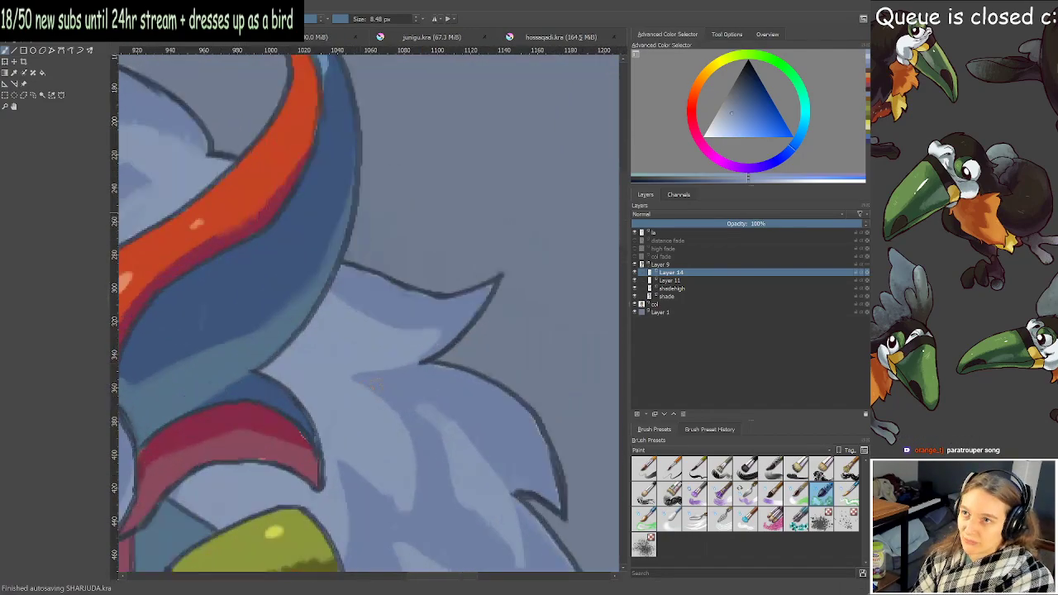
pyautogui.moveTo(330, 276)
pyautogui.mouseDown()
pyautogui.moveTo(467, 298)
pyautogui.moveTo(481, 315)
pyautogui.mouseUp()
pyautogui.moveTo(353, 375); pyautogui.dragTo(424, 348)
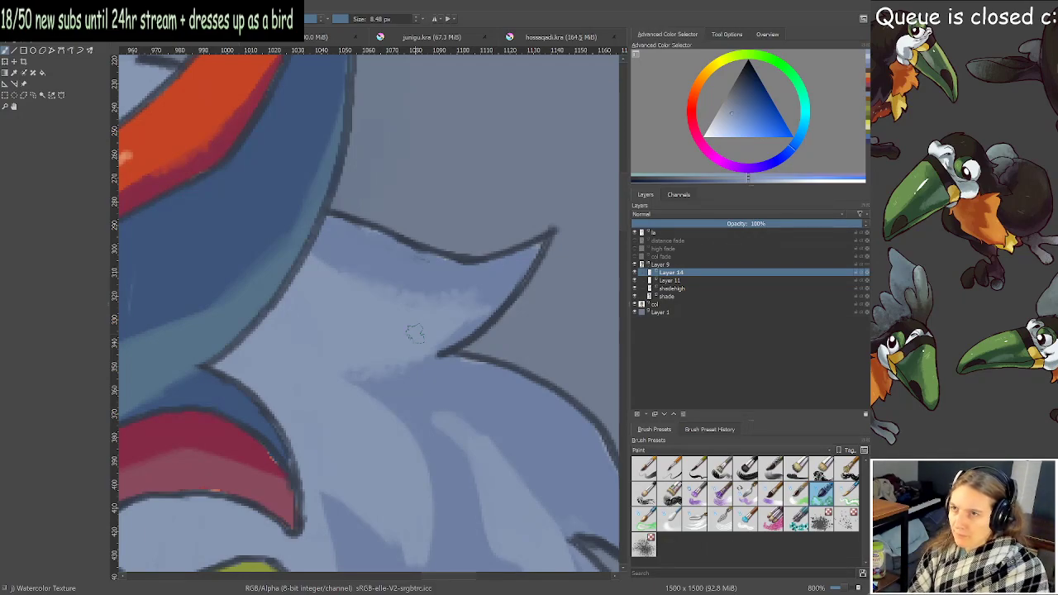
# Texture the edges of the lighter-blue fur streaks behind the raised green claw.
pyautogui.moveTo(335, 485); pyautogui.dragTo(312, 236)
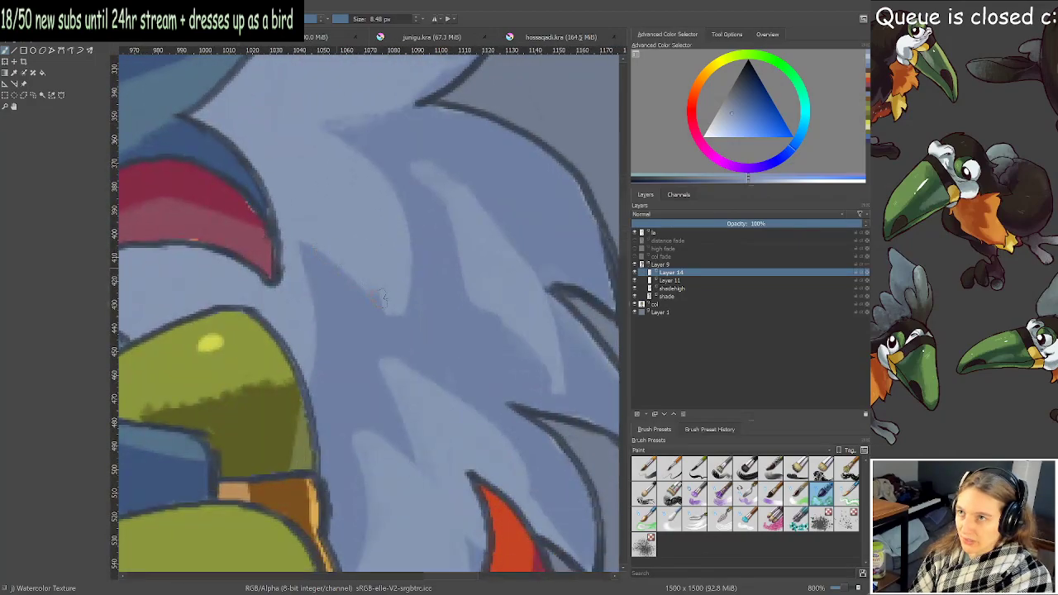
pyautogui.scroll(-1, 389, 301)
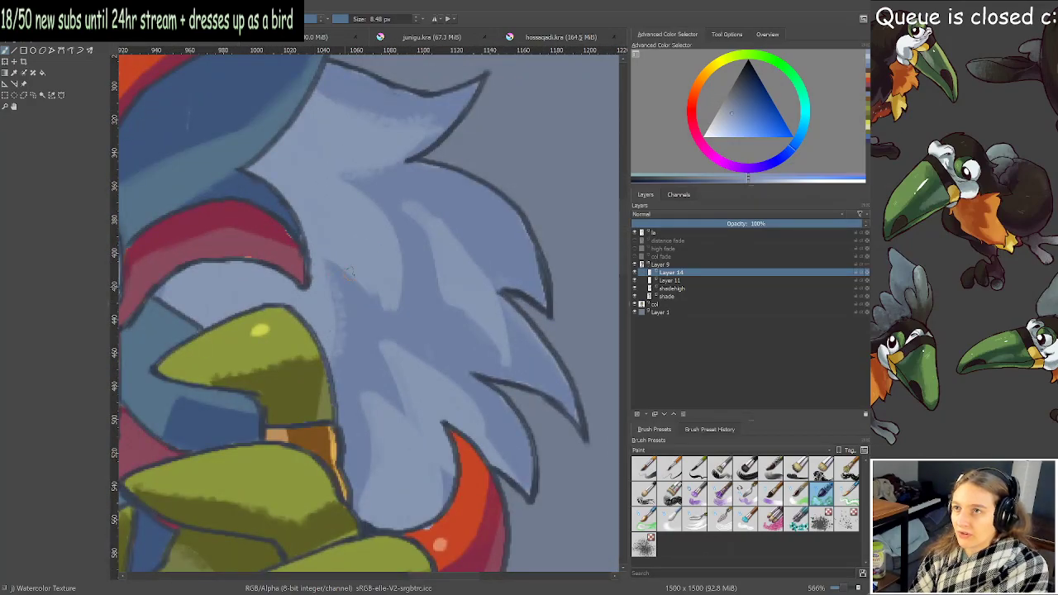
pyautogui.moveTo(323, 263)
pyautogui.mouseDown()
pyautogui.moveTo(380, 307)
pyautogui.moveTo(373, 299)
pyautogui.mouseUp()
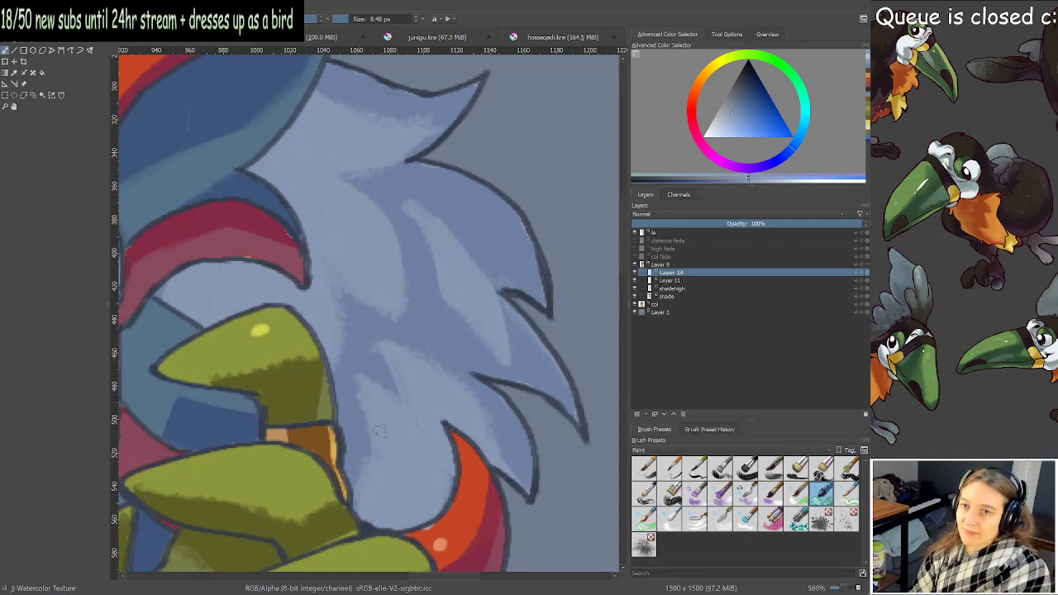
# Texture the edge of the lighter-blue fold in the middle of the trouser leg above the large-buckled boot.
pyautogui.scroll(-3, 379, 430)
pyautogui.moveTo(376, 397); pyautogui.dragTo(553, 237)
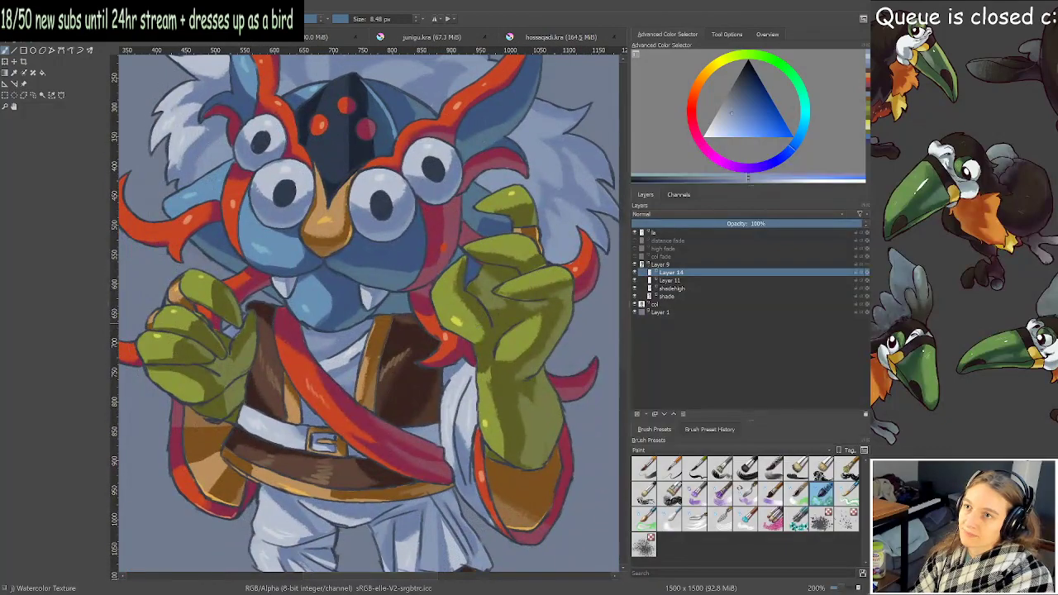
pyautogui.scroll(-1, 475, 322)
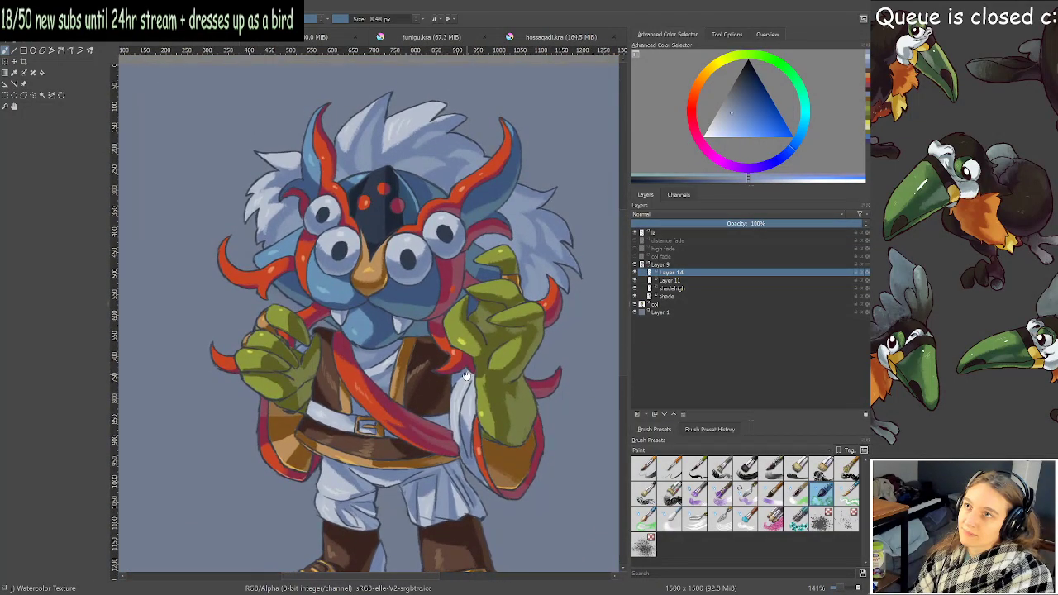
pyautogui.scroll(3, 467, 357)
pyautogui.scroll(2, 367, 342)
pyautogui.scroll(-2, 371, 341)
pyautogui.moveTo(403, 322); pyautogui.dragTo(408, 177)
pyautogui.moveTo(433, 418)
pyautogui.mouseDown()
pyautogui.moveTo(437, 347)
pyautogui.moveTo(406, 244)
pyautogui.mouseUp()
pyautogui.scroll(2, 440, 366)
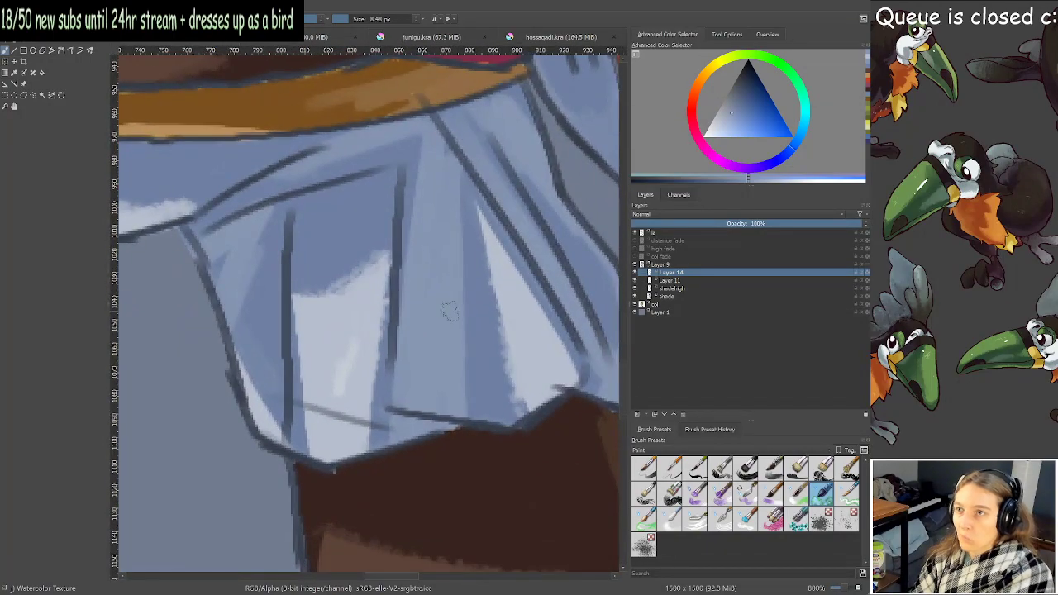
pyautogui.moveTo(464, 279); pyautogui.dragTo(472, 400)
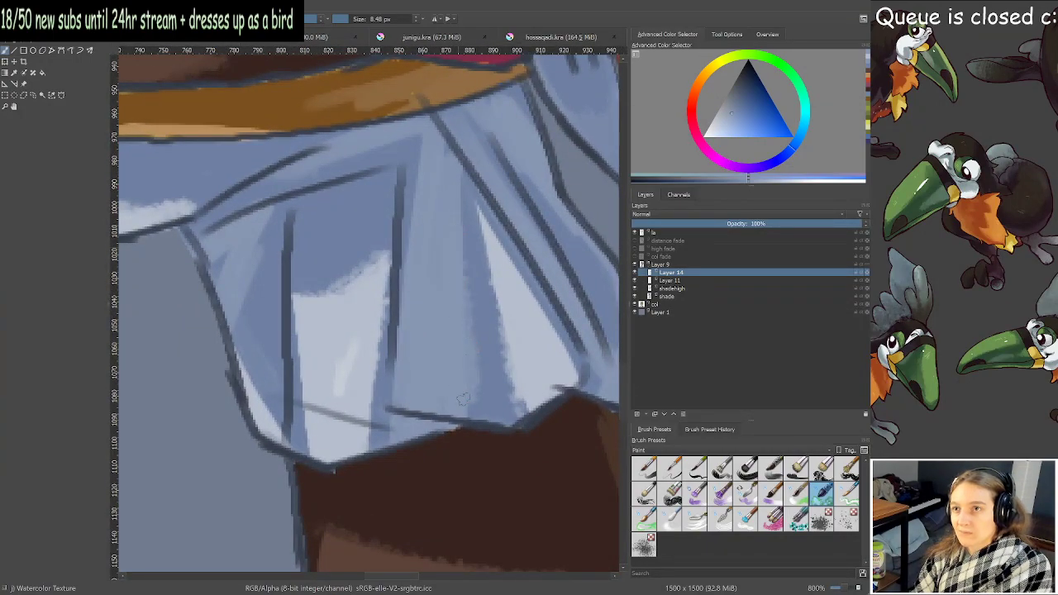
# Texture the lighter-blue rim on the pale heel piece behind the boot whose toe points outward.
pyautogui.scroll(-2, 423, 337)
pyautogui.moveTo(253, 286); pyautogui.dragTo(414, 290)
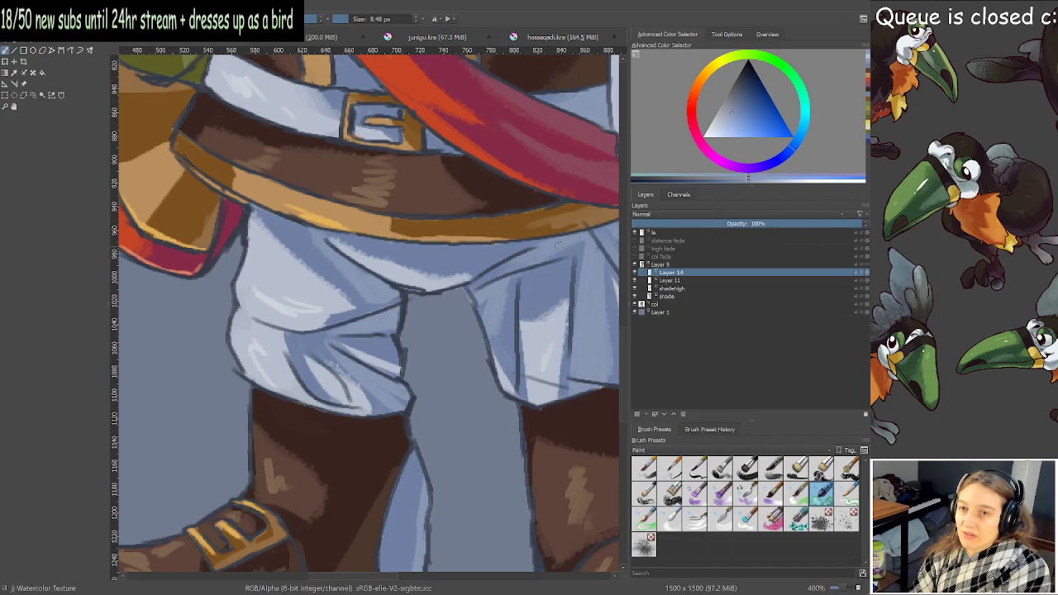
pyautogui.scroll(-2, 542, 257)
pyautogui.moveTo(410, 390); pyautogui.dragTo(432, 328)
pyautogui.scroll(1, 431, 328)
pyautogui.scroll(2, 500, 384)
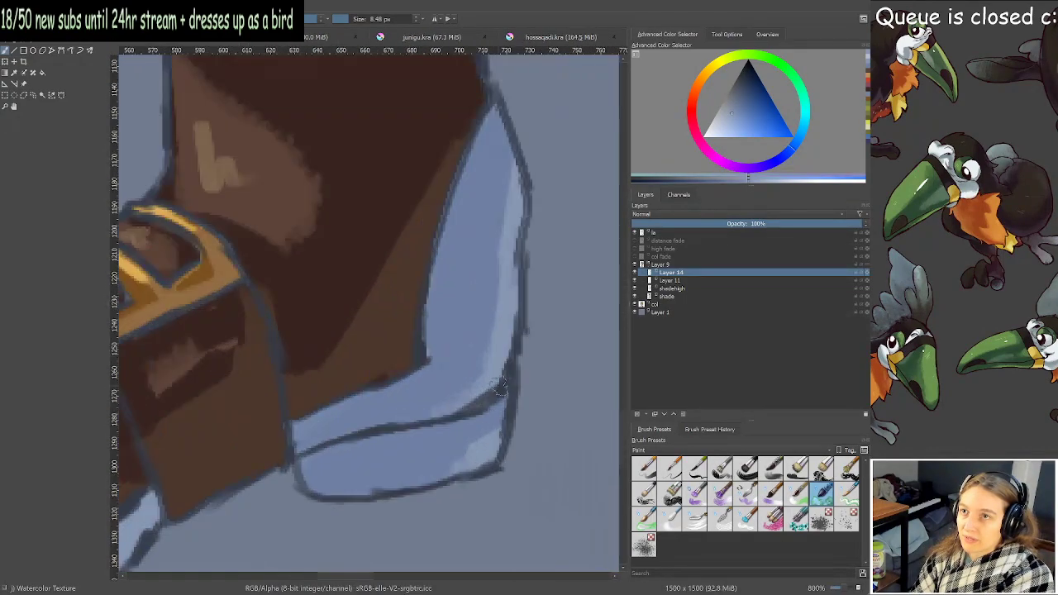
pyautogui.moveTo(507, 175)
pyautogui.mouseDown()
pyautogui.moveTo(541, 323)
pyautogui.moveTo(468, 343)
pyautogui.moveTo(472, 363)
pyautogui.moveTo(392, 368)
pyautogui.mouseUp()
# Sample the boot's lighter brown and texture its reflected-light edges along the back of the shaft and beneath the toe.
pyautogui.scroll(-4, 539, 328)
pyautogui.scroll(3, 302, 264)
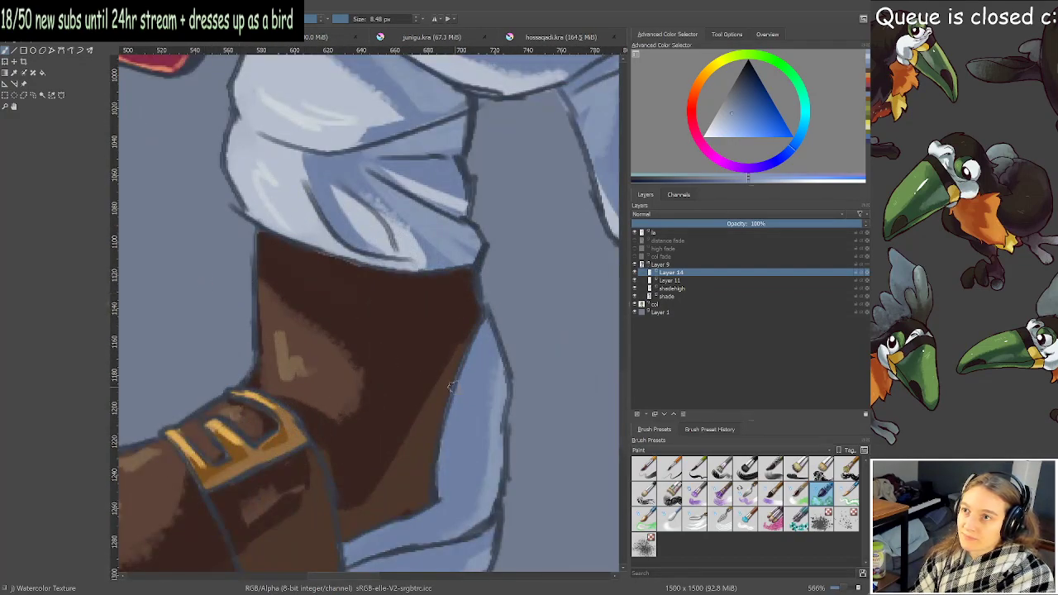
pyautogui.keyDown('ctrl'); pyautogui.click(406, 470); pyautogui.keyUp('ctrl')
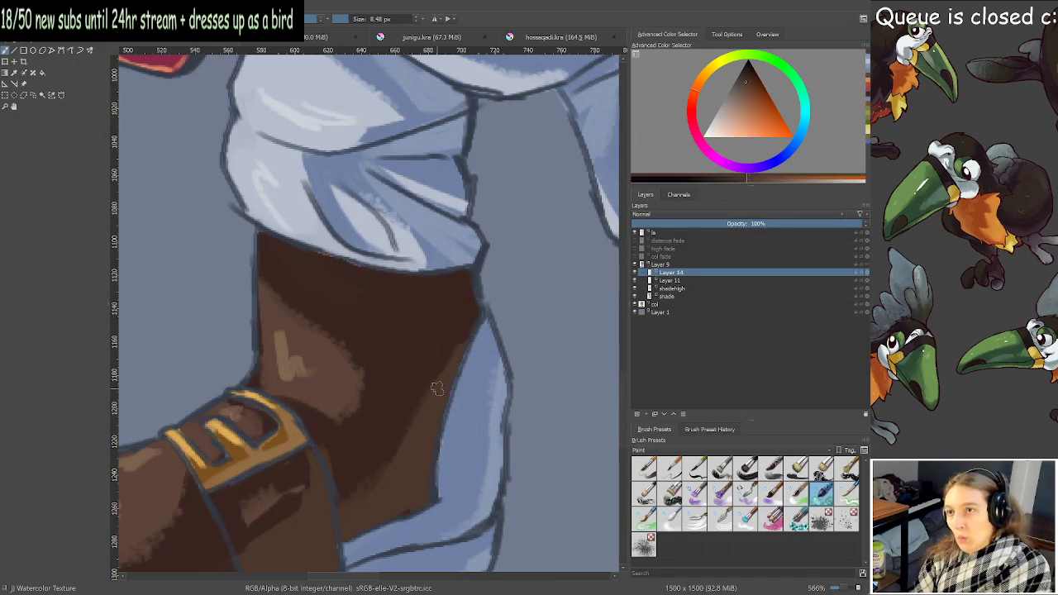
pyautogui.moveTo(308, 484); pyautogui.dragTo(428, 306)
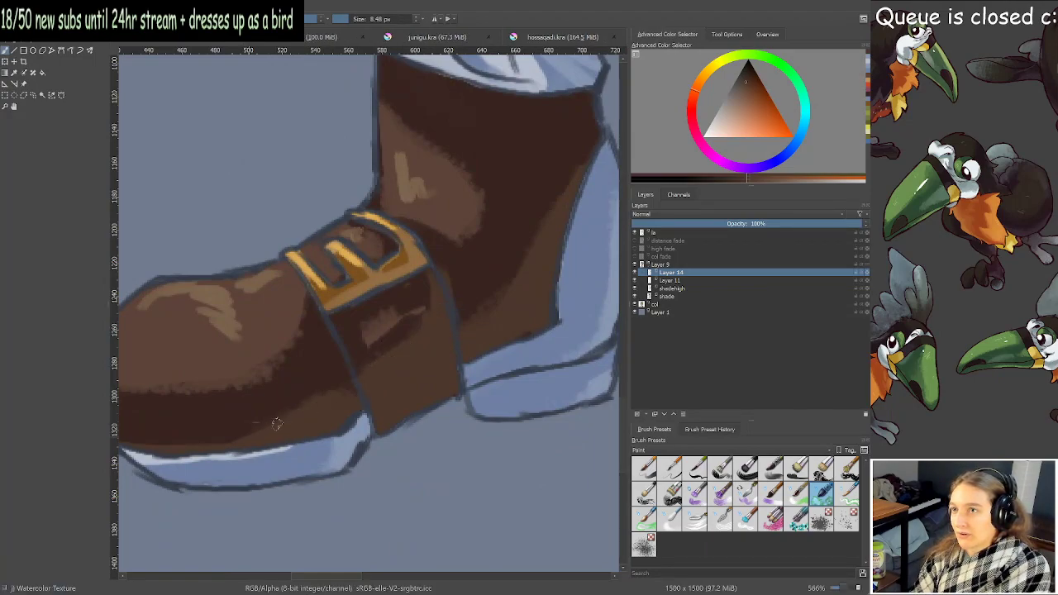
# Texture the lighter-brown reflected-light edge around the toe of the large-buckled boot.
pyautogui.scroll(-3, 353, 255)
pyautogui.moveTo(481, 258); pyautogui.dragTo(248, 285)
pyautogui.scroll(-1, 247, 285)
pyautogui.scroll(2, 410, 249)
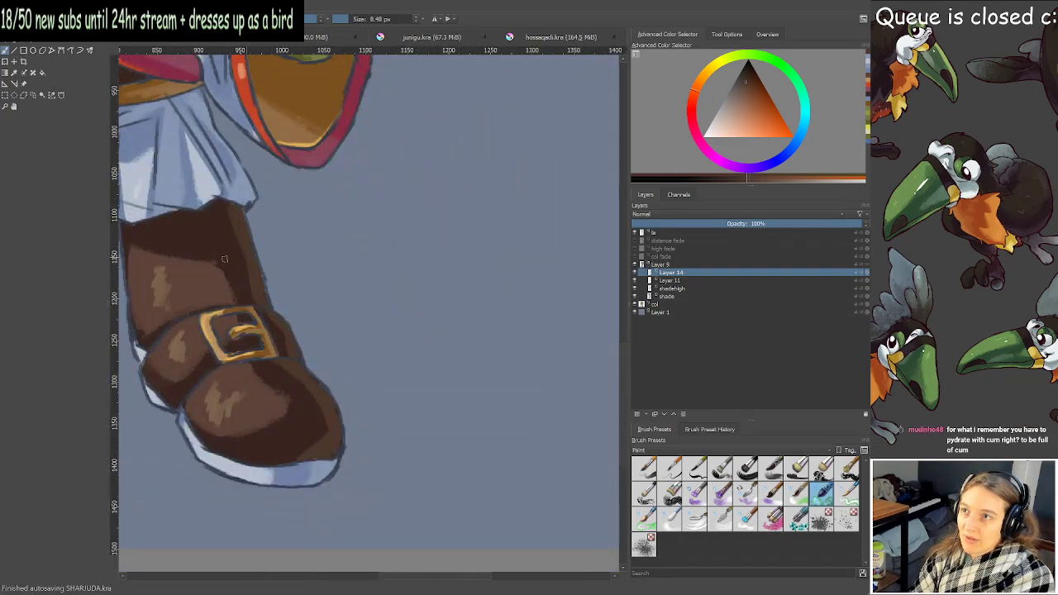
pyautogui.moveTo(292, 409); pyautogui.dragTo(417, 370)
pyautogui.scroll(1, 417, 370)
pyautogui.scroll(1, 418, 370)
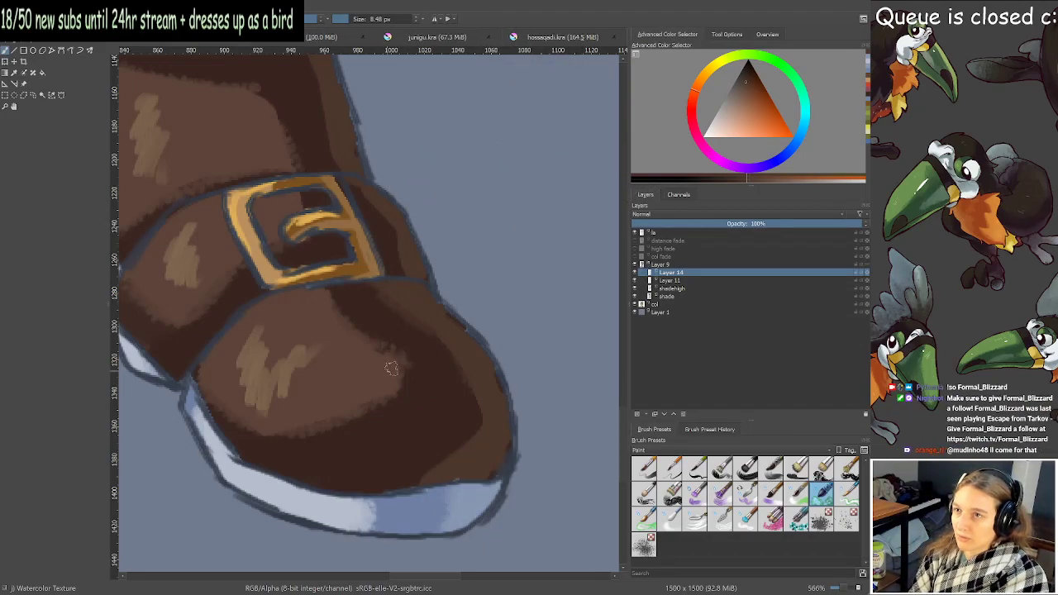
pyautogui.moveTo(391, 368); pyautogui.dragTo(420, 328)
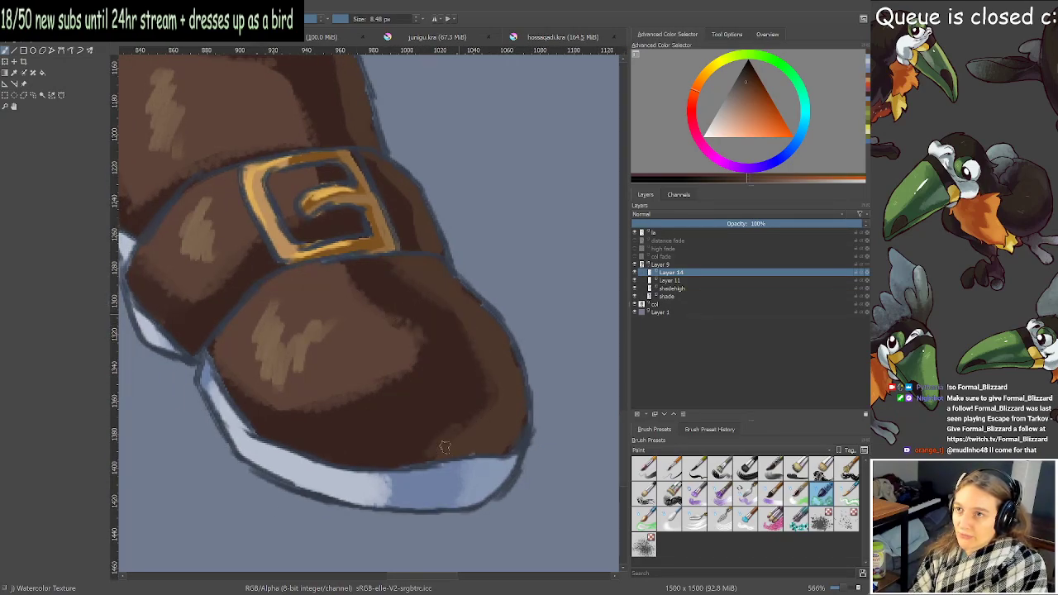
# Save the file and texture the lighter-brown edge along the outer side of the large-buckled boot's shaft.
pyautogui.hotkey('ctrl', 's')
pyautogui.moveTo(303, 411)
pyautogui.mouseDown()
pyautogui.moveTo(347, 462)
pyautogui.moveTo(438, 396)
pyautogui.moveTo(472, 348)
pyautogui.moveTo(525, 364)
pyautogui.mouseUp()
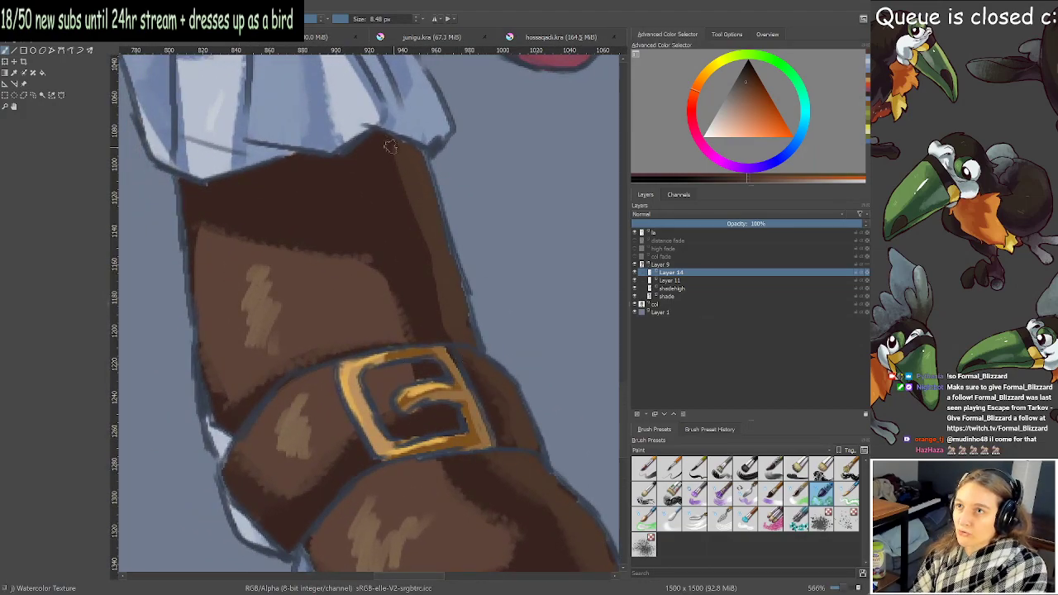
pyautogui.moveTo(390, 147); pyautogui.dragTo(433, 319)
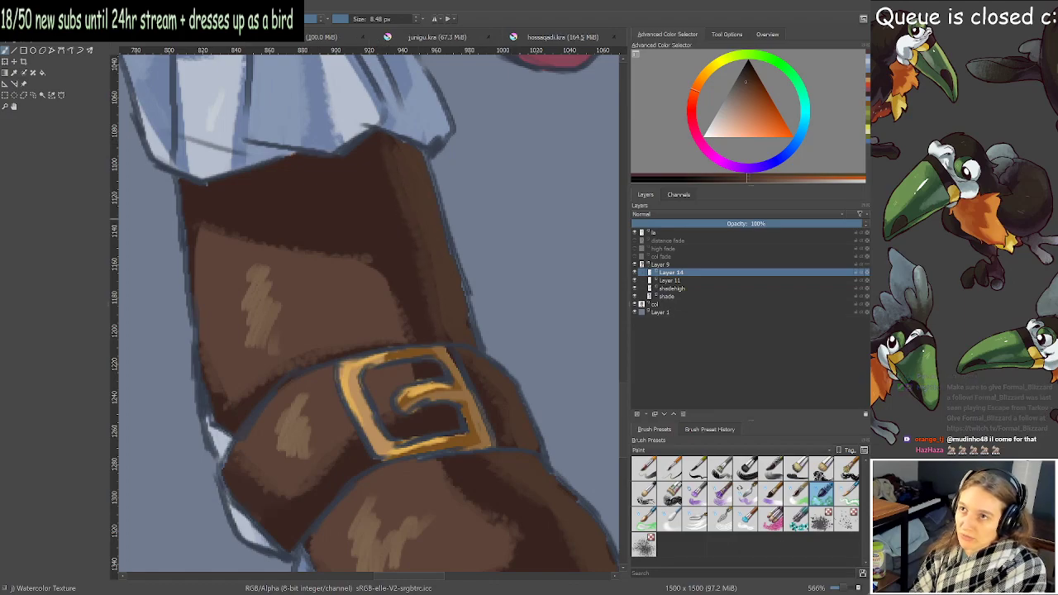
# Examine the whole figure, then the belt, sash and vest up close, for edges that still need texture.
pyautogui.scroll(-3, 419, 347)
pyautogui.moveTo(404, 252); pyautogui.dragTo(406, 258)
pyautogui.press('2')
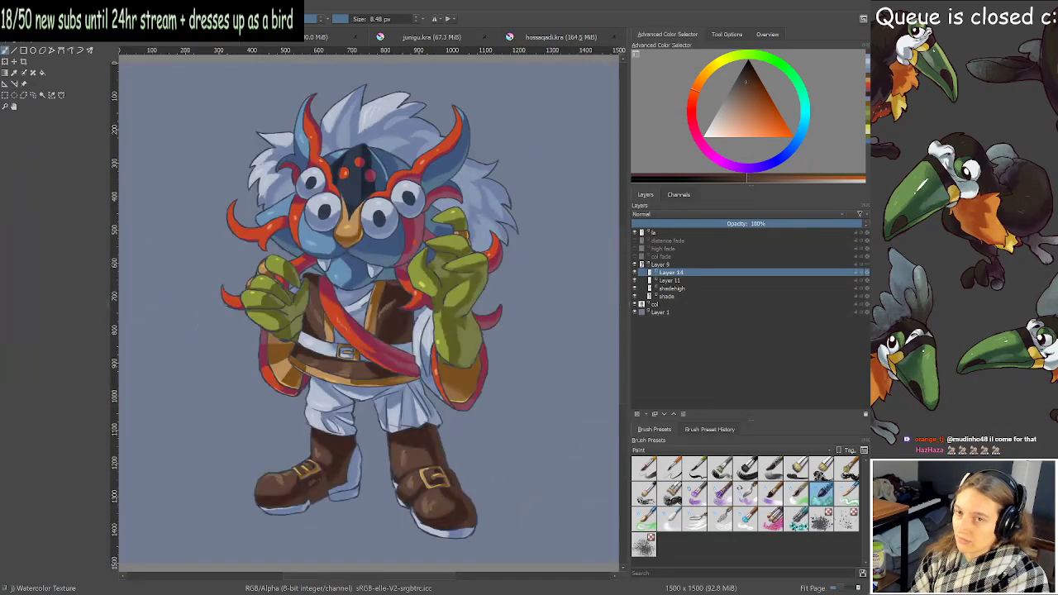
pyautogui.scroll(8, 368, 347)
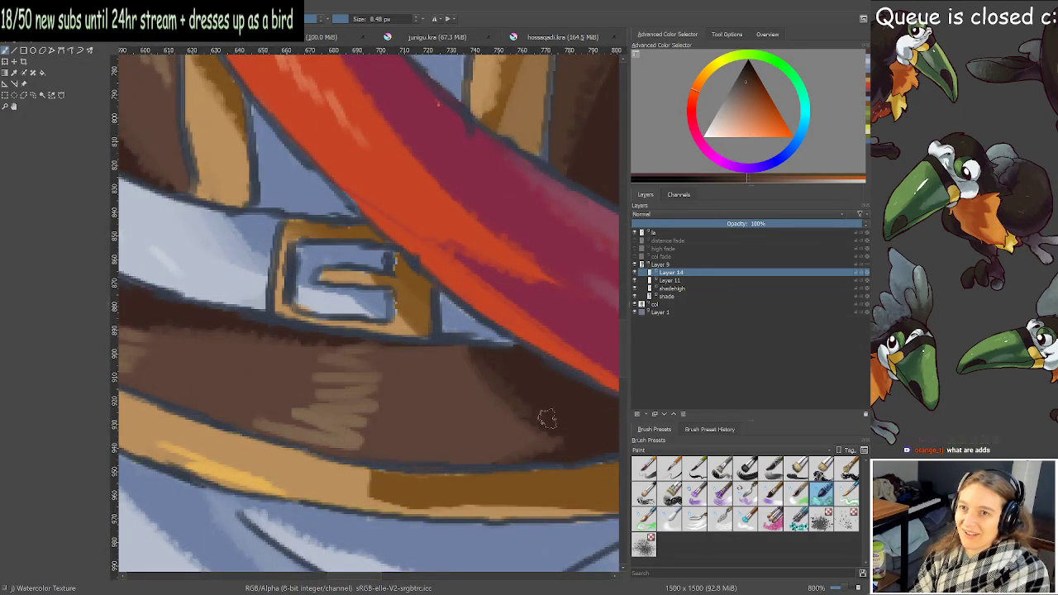
pyautogui.moveTo(439, 384); pyautogui.dragTo(646, 487)
pyautogui.scroll(-6, 412, 426)
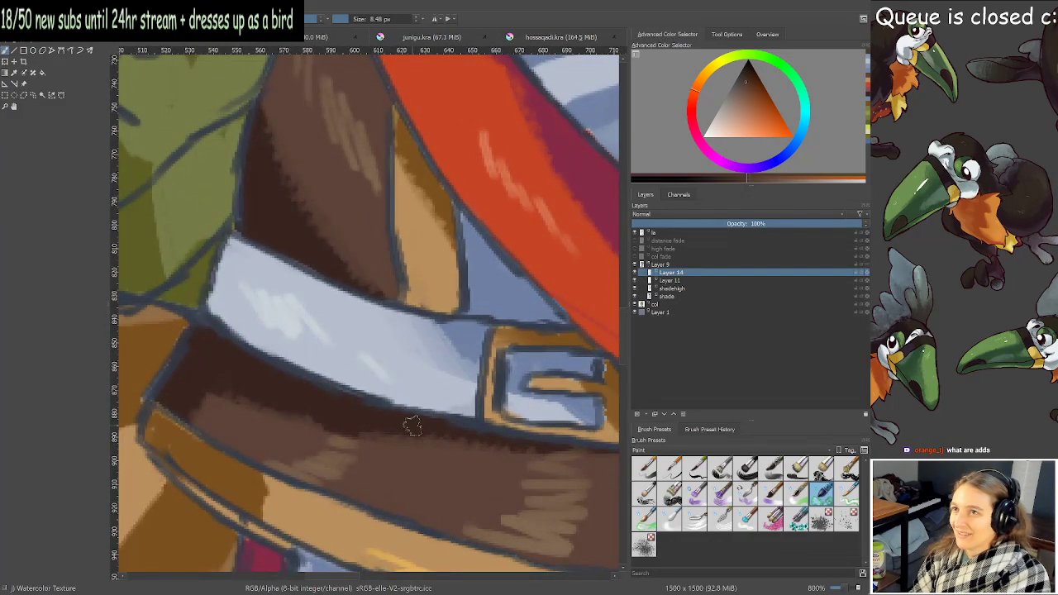
pyautogui.scroll(5, 382, 420)
pyautogui.scroll(-3, 382, 419)
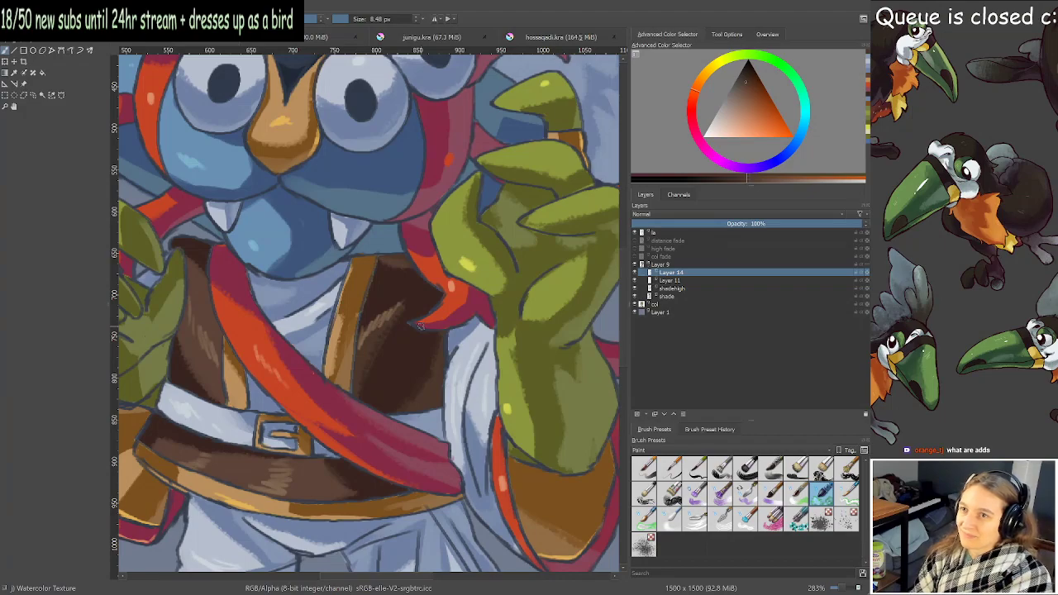
pyautogui.scroll(-2, 420, 325)
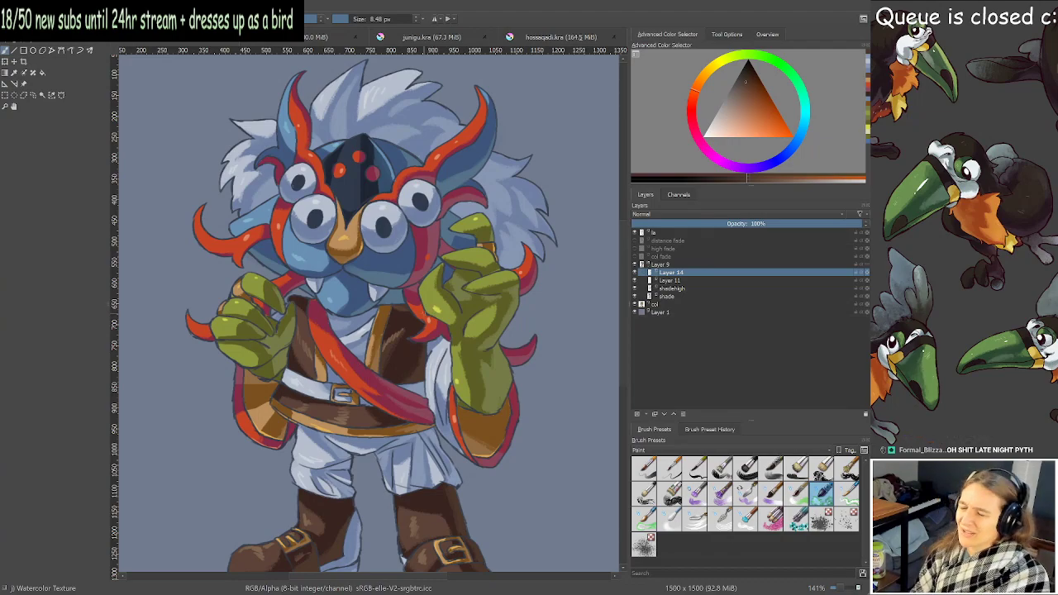
# Sample the dark navy of the forehead plate and texture its shadow edges along both sides and down to the lower point.
pyautogui.scroll(4, 372, 181)
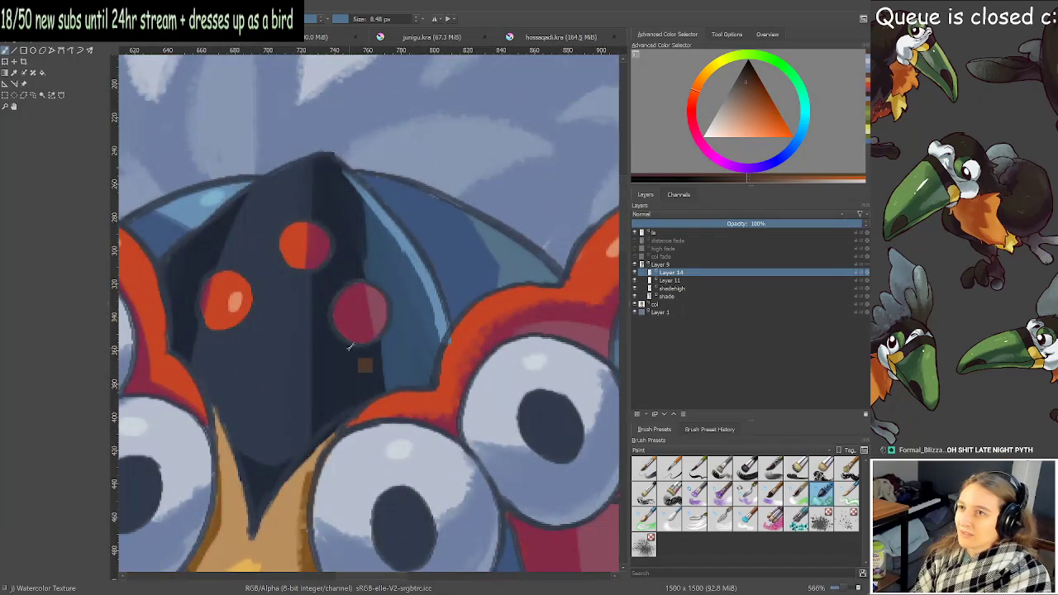
pyautogui.keyDown('ctrl'); pyautogui.click(376, 284); pyautogui.keyUp('ctrl')
pyautogui.moveTo(376, 284)
pyautogui.mouseDown()
pyautogui.moveTo(391, 255)
pyautogui.moveTo(326, 326)
pyautogui.moveTo(351, 266)
pyautogui.moveTo(363, 289)
pyautogui.moveTo(373, 281)
pyautogui.moveTo(374, 246)
pyautogui.mouseUp()
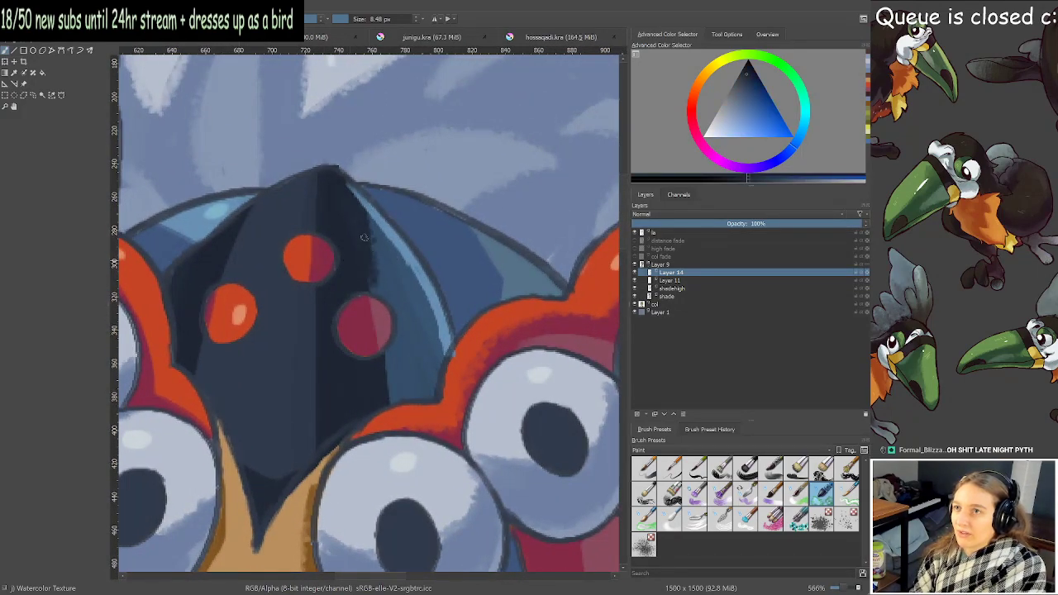
pyautogui.moveTo(390, 394); pyautogui.dragTo(390, 369)
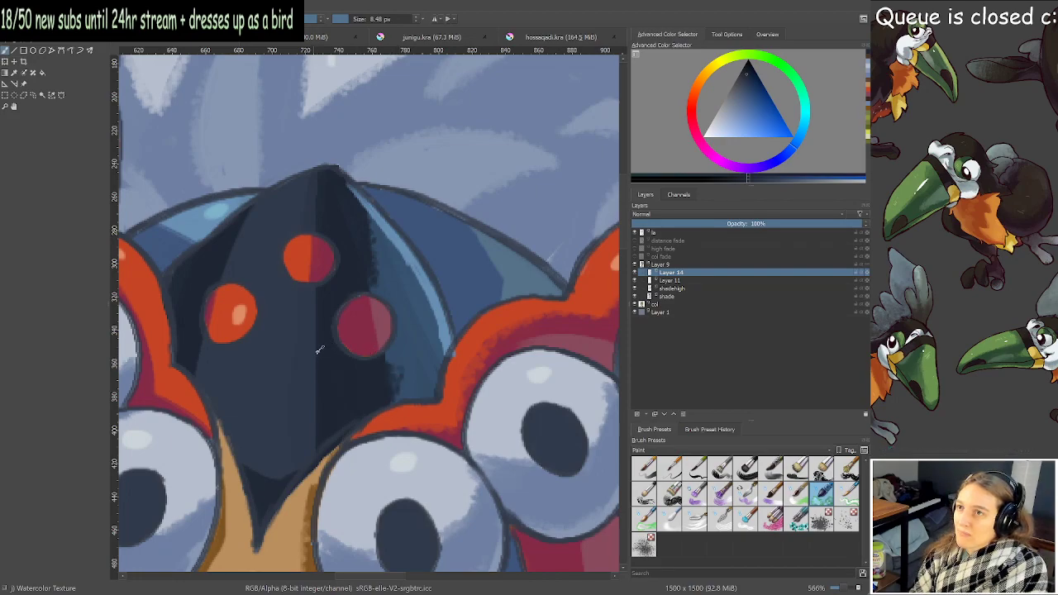
pyautogui.moveTo(320, 427); pyautogui.dragTo(281, 471)
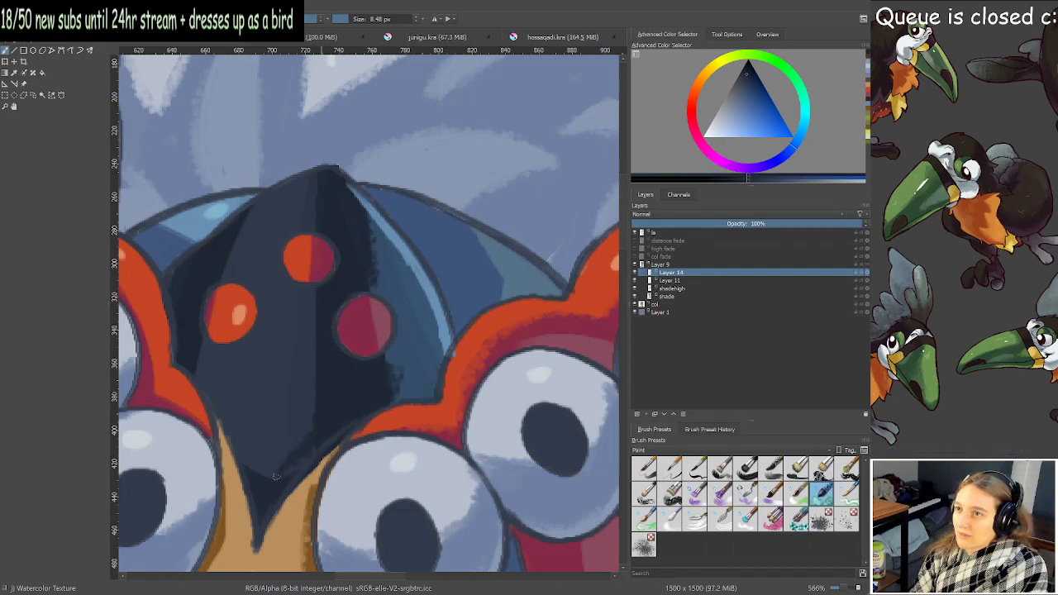
pyautogui.moveTo(251, 212); pyautogui.dragTo(223, 289)
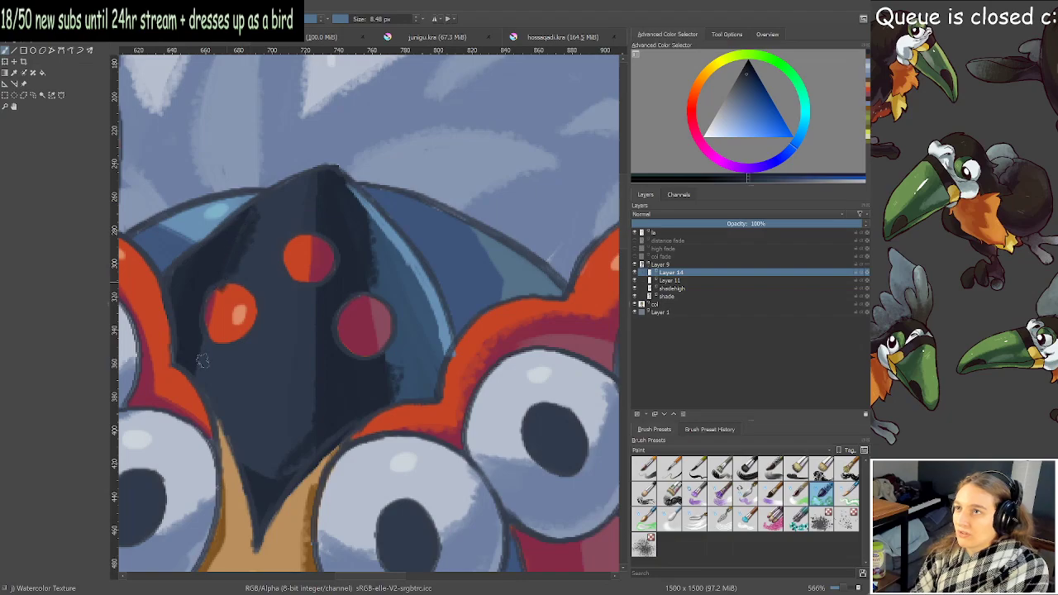
pyautogui.moveTo(195, 377); pyautogui.dragTo(201, 351)
# Show the distance fade, high fade and col fade layers over the full figure.
pyautogui.press('2')
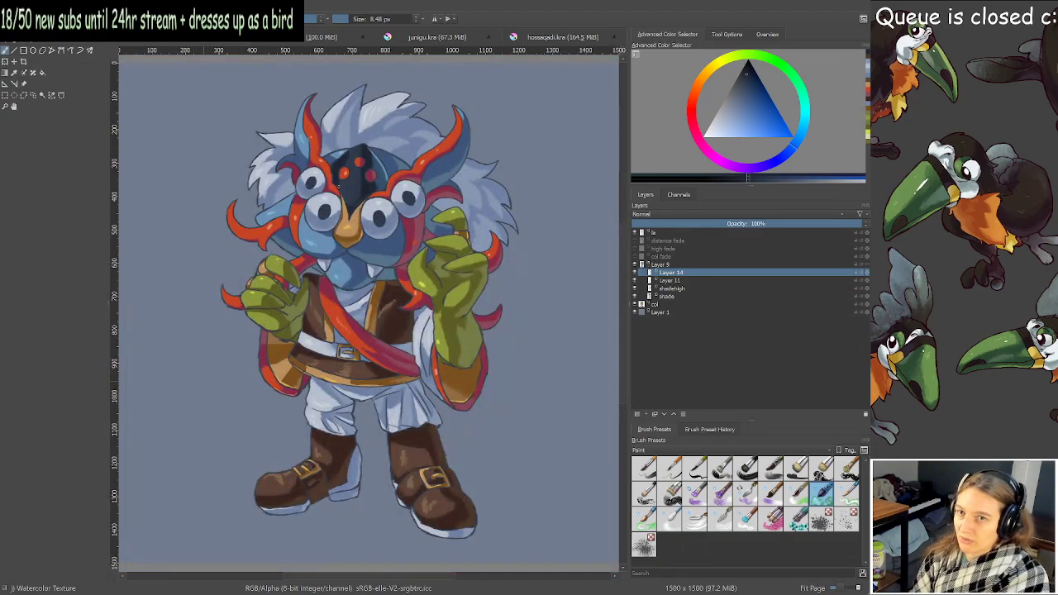
pyautogui.click(638, 257)
pyautogui.click(635, 249)
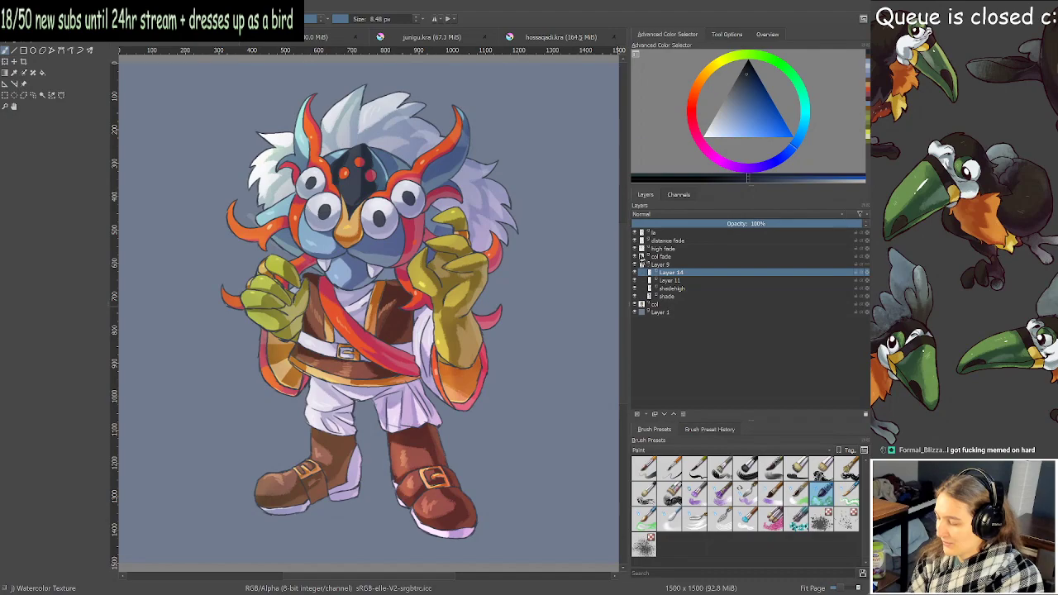
# Hide the high fade, distance fade and col fade layers.
pyautogui.click(635, 248)
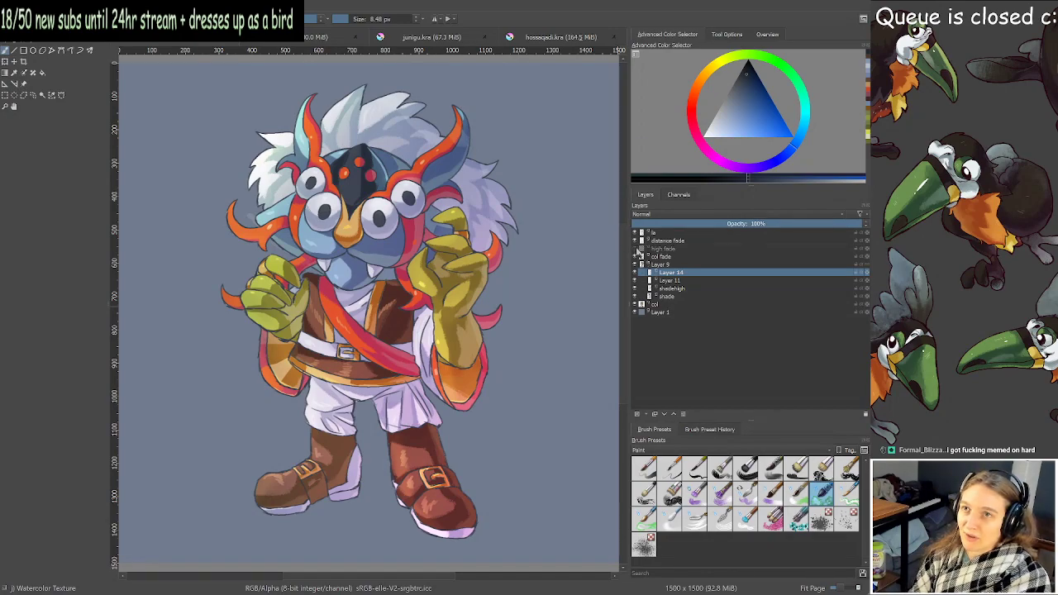
pyautogui.click(635, 240)
pyautogui.click(634, 256)
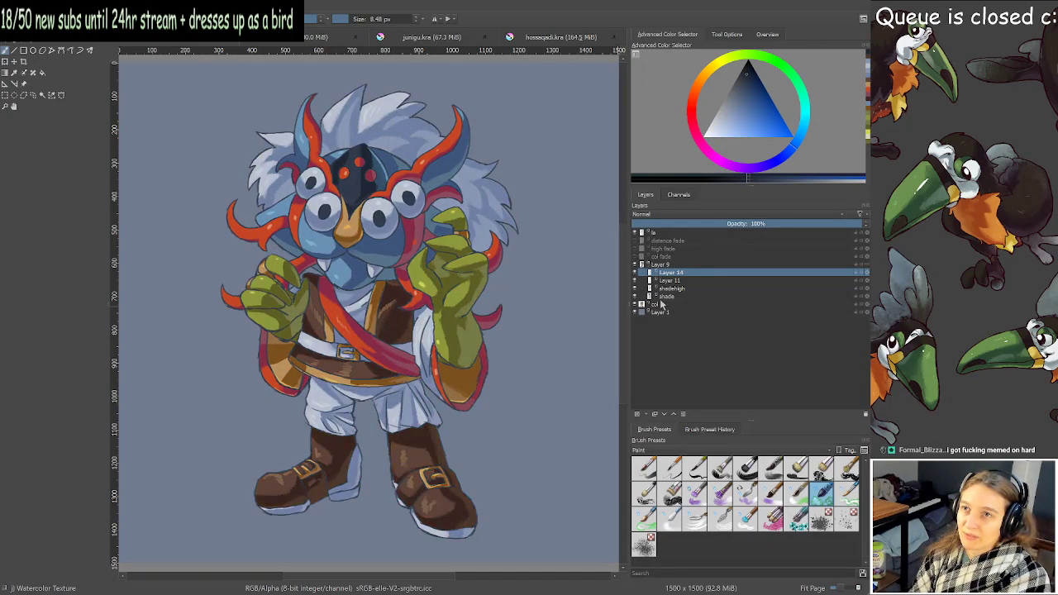
# Sample the muted teal on the underside of the shaded cheek and texture its upper edge against the dark blue.
pyautogui.scroll(2, 366, 268)
pyautogui.moveTo(363, 266); pyautogui.dragTo(405, 308)
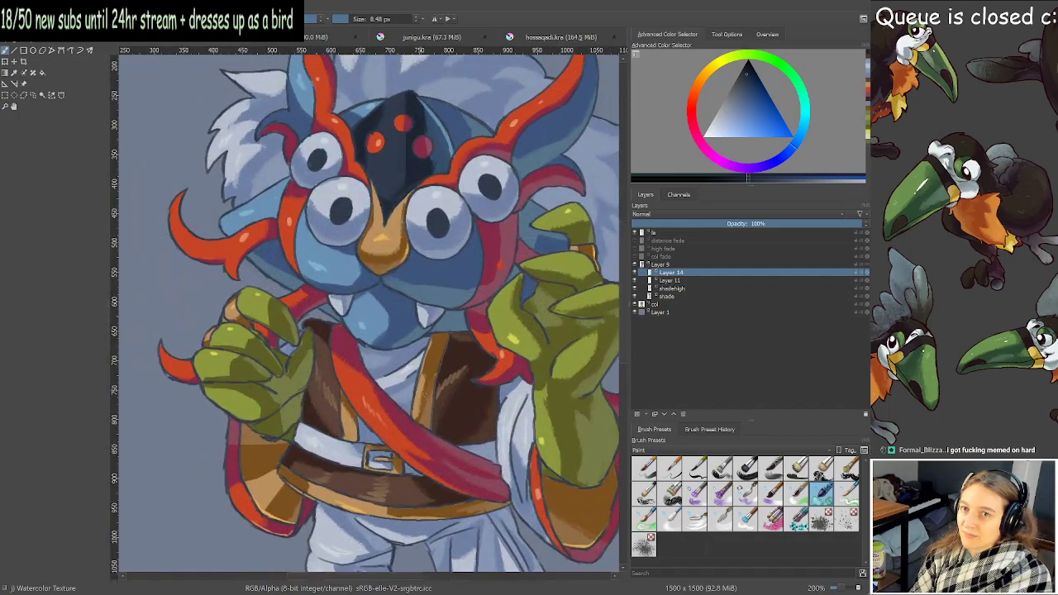
pyautogui.scroll(-1, 423, 343)
pyautogui.scroll(3, 422, 339)
pyautogui.moveTo(479, 244); pyautogui.dragTo(454, 316)
pyautogui.scroll(2, 454, 312)
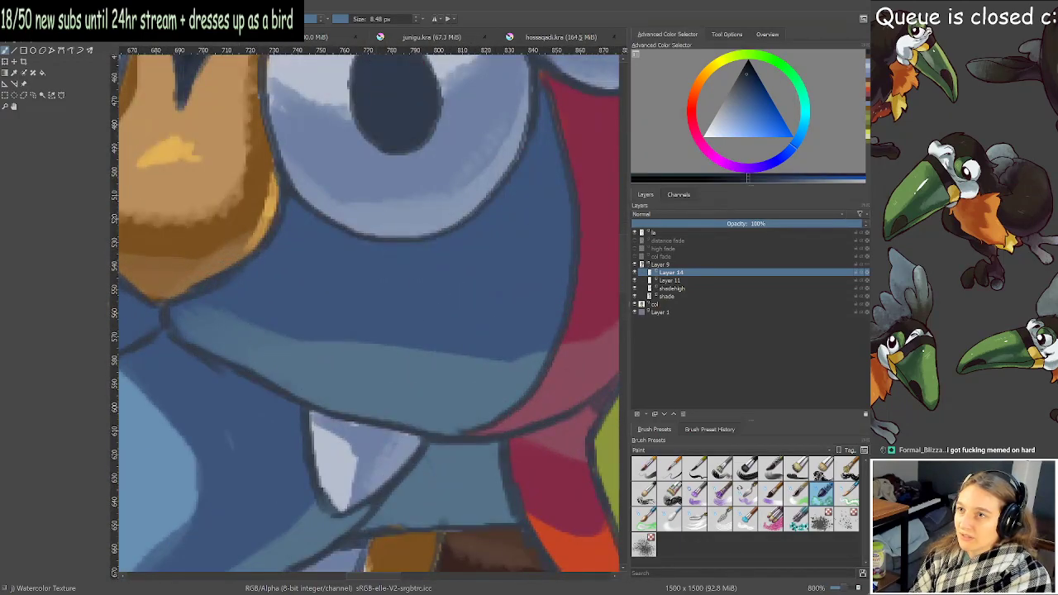
pyautogui.keyDown('ctrl'); pyautogui.click(365, 357); pyautogui.keyUp('ctrl')
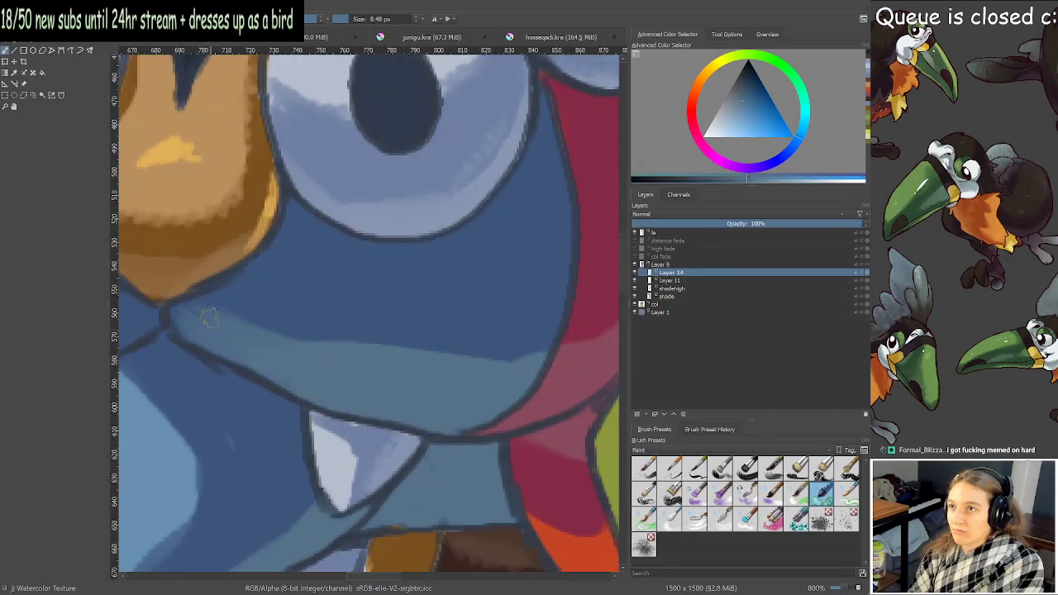
pyautogui.moveTo(248, 322)
pyautogui.mouseDown()
pyautogui.moveTo(438, 358)
pyautogui.moveTo(514, 357)
pyautogui.mouseUp()
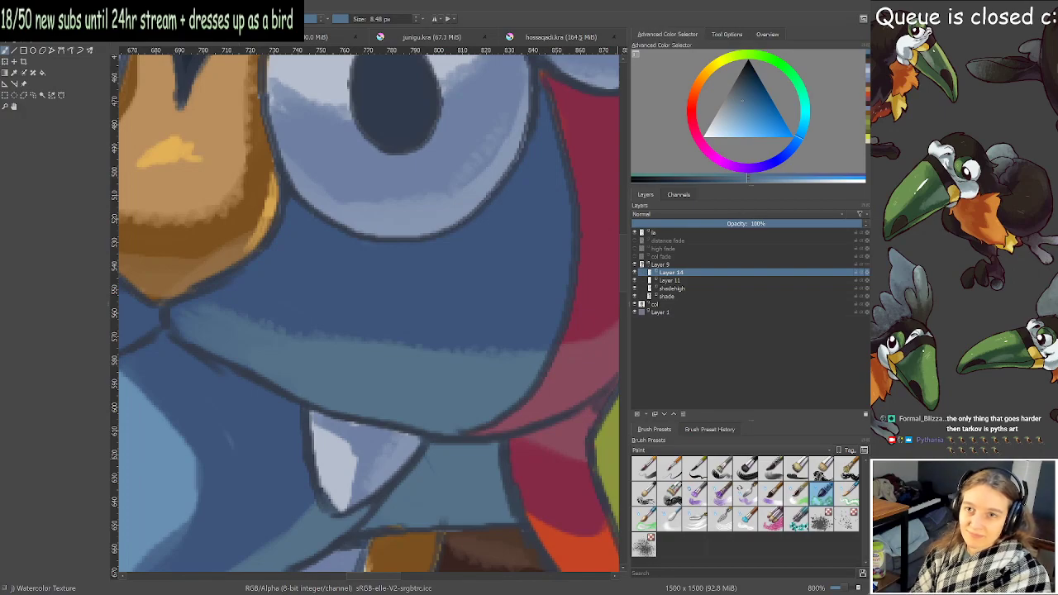
# Texture the muted teal edges under the chin and along the underside of the face behind the opposite cheek's red stripe.
pyautogui.moveTo(276, 307)
pyautogui.mouseDown()
pyautogui.moveTo(455, 347)
pyautogui.moveTo(486, 344)
pyautogui.moveTo(556, 281)
pyautogui.mouseUp()
pyautogui.scroll(-3, 486, 343)
pyautogui.scroll(3, 480, 350)
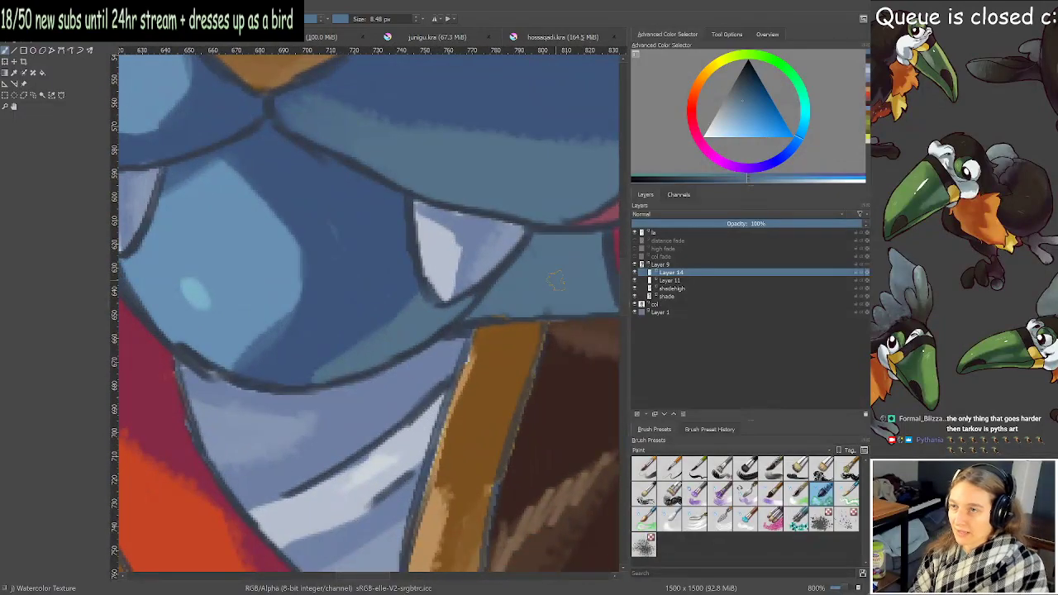
pyautogui.moveTo(269, 382); pyautogui.dragTo(312, 374)
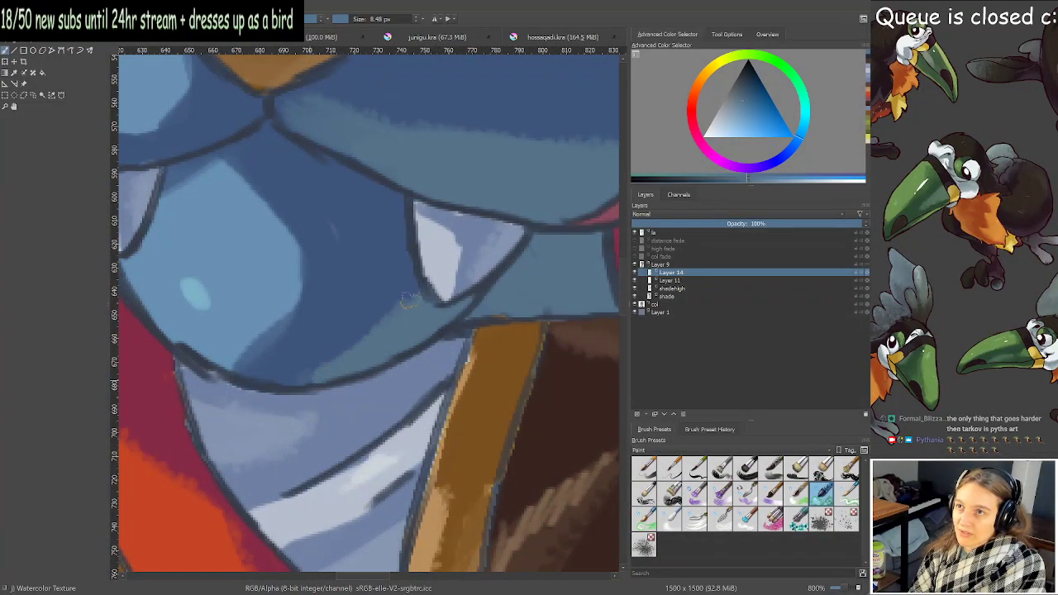
pyautogui.scroll(-4, 422, 310)
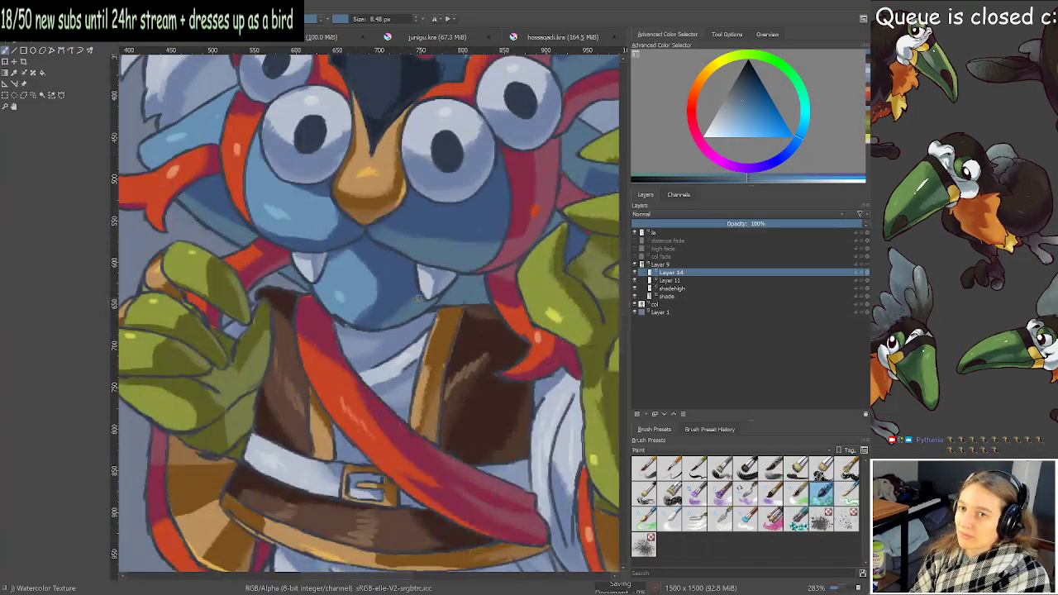
pyautogui.scroll(4, 360, 295)
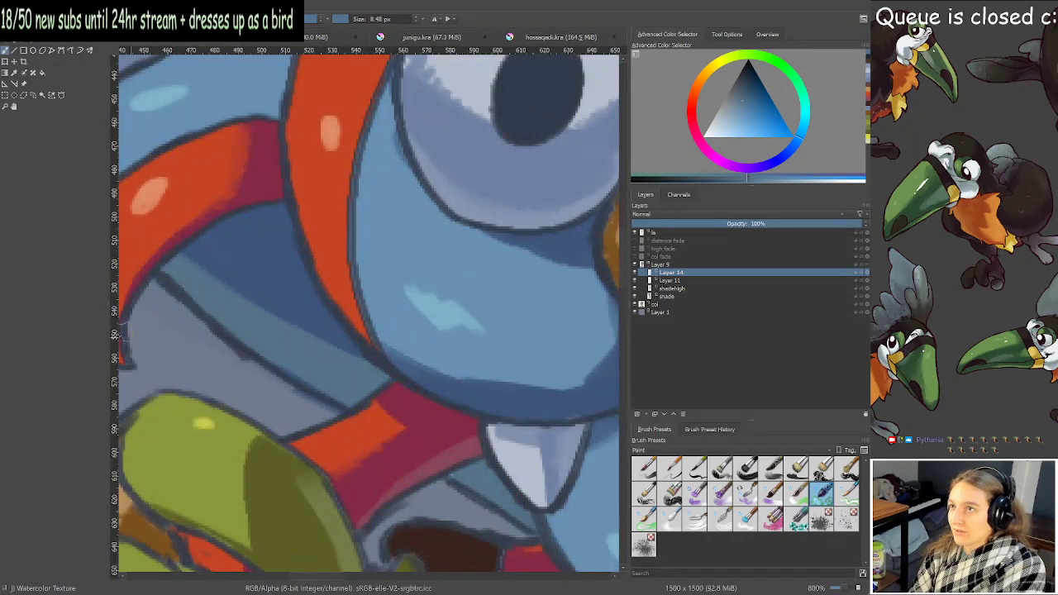
pyautogui.moveTo(183, 256)
pyautogui.mouseDown()
pyautogui.moveTo(285, 328)
pyautogui.moveTo(311, 339)
pyautogui.moveTo(305, 322)
pyautogui.moveTo(327, 347)
pyautogui.mouseUp()
# Texture the muted teal edges on the head behind the forehead plate and along the shaded side of the adjacent horn.
pyautogui.scroll(-6, 335, 351)
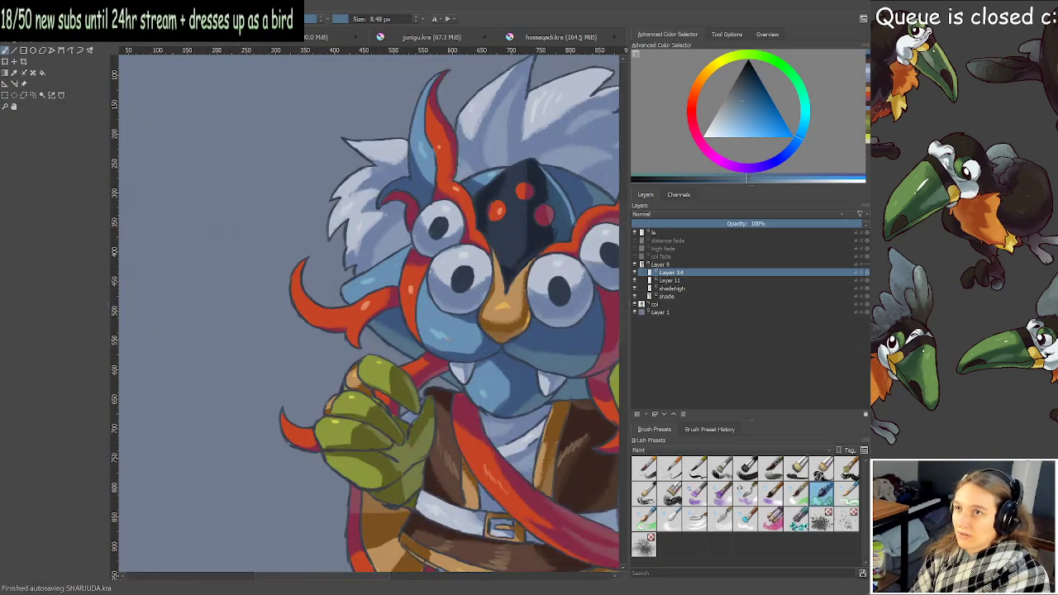
pyautogui.scroll(2, 335, 351)
pyautogui.scroll(4, 335, 351)
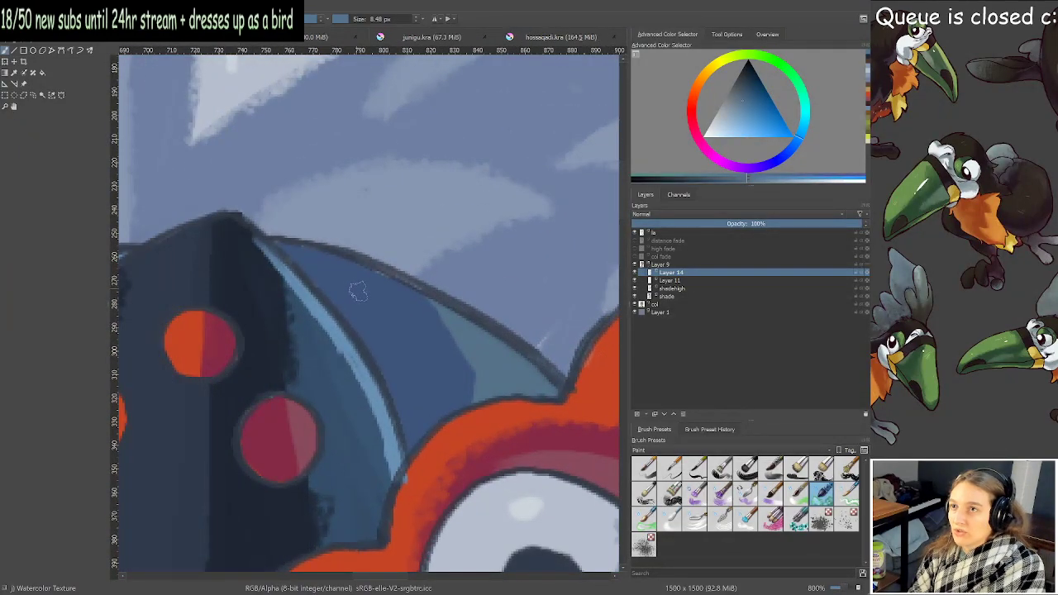
pyautogui.moveTo(423, 293); pyautogui.dragTo(468, 397)
pyautogui.scroll(-2, 487, 381)
pyautogui.moveTo(578, 404); pyautogui.dragTo(312, 412)
pyautogui.scroll(1, 312, 413)
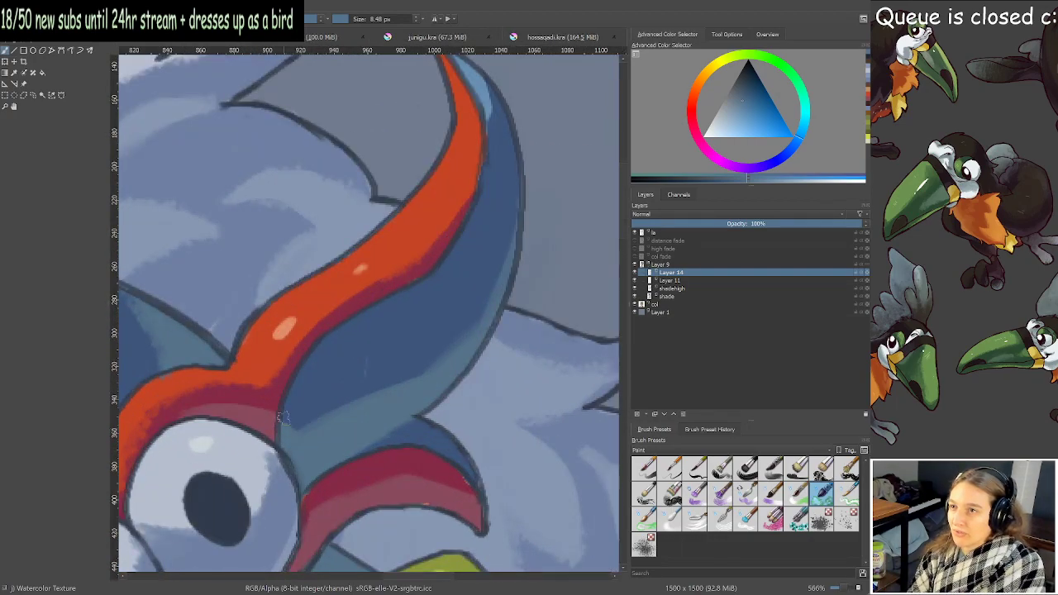
pyautogui.moveTo(396, 387); pyautogui.dragTo(463, 330)
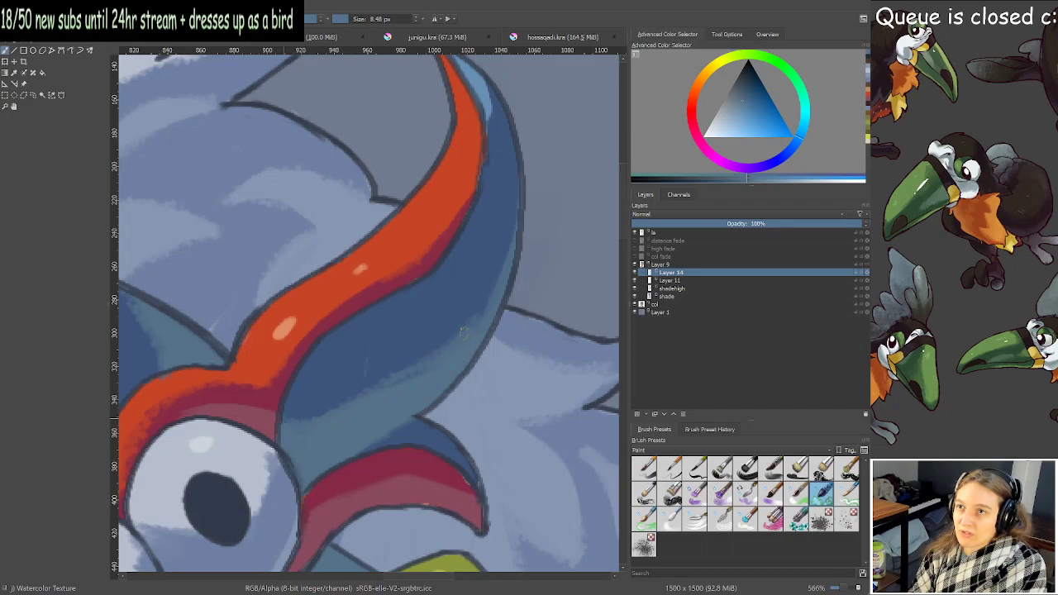
# Sample the muted red above the outer eye and texture its edges there and on the curled red spike beside it.
pyautogui.keyDown('ctrl'); pyautogui.click(252, 407); pyautogui.keyUp('ctrl')
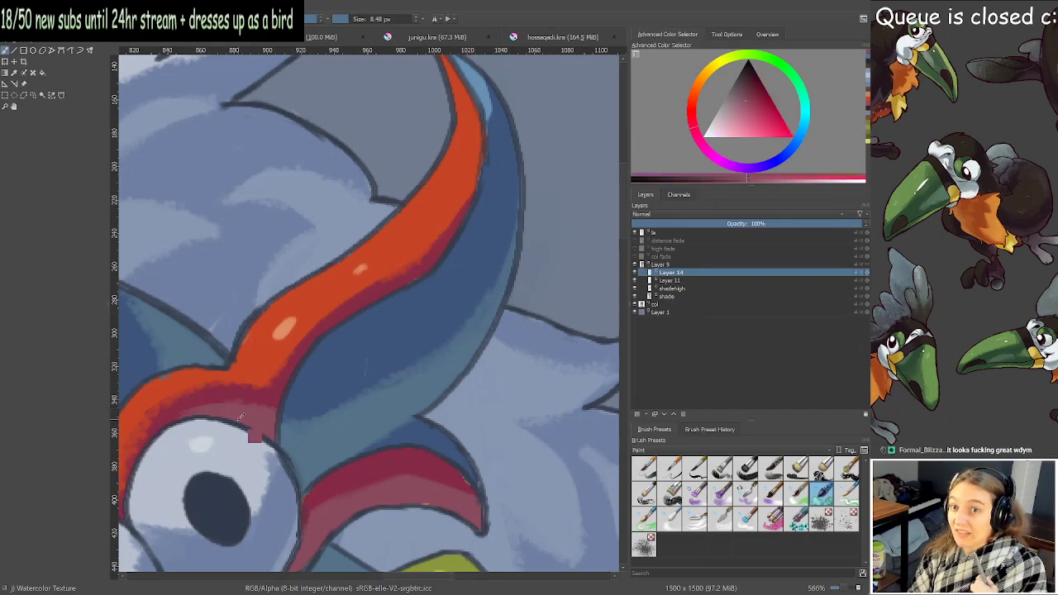
pyautogui.moveTo(254, 454); pyautogui.dragTo(234, 366)
pyautogui.scroll(1, 397, 354)
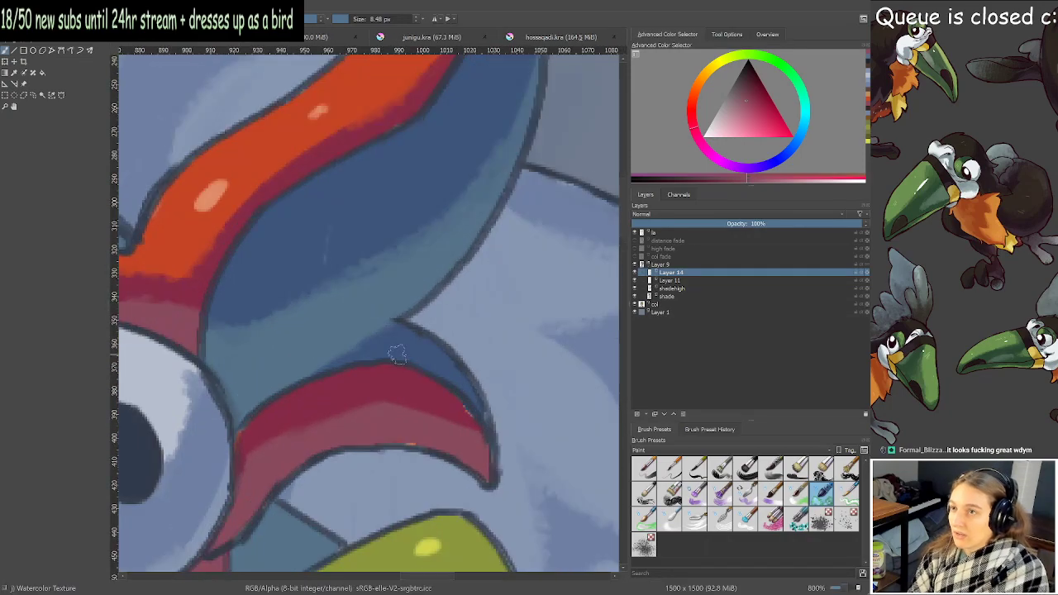
pyautogui.moveTo(251, 460)
pyautogui.mouseDown()
pyautogui.moveTo(329, 411)
pyautogui.moveTo(389, 409)
pyautogui.mouseUp()
pyautogui.scroll(-2, 425, 446)
# Texture the muted red edge down the shaded cheek's red band and at the top of the tendril below it.
pyautogui.moveTo(417, 467); pyautogui.dragTo(457, 369)
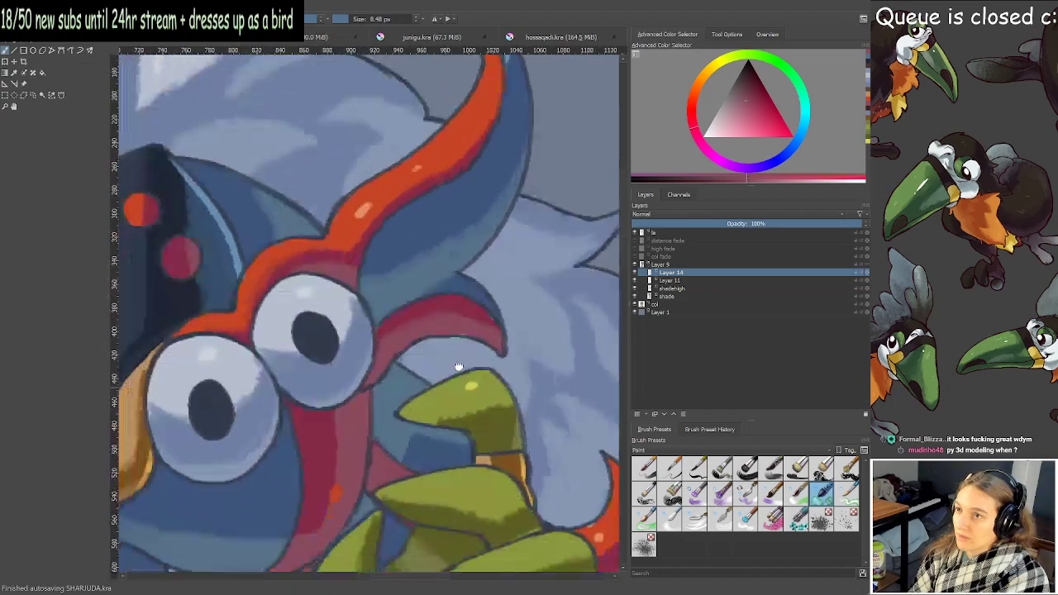
pyautogui.scroll(1, 405, 438)
pyautogui.moveTo(389, 448); pyautogui.dragTo(540, 258)
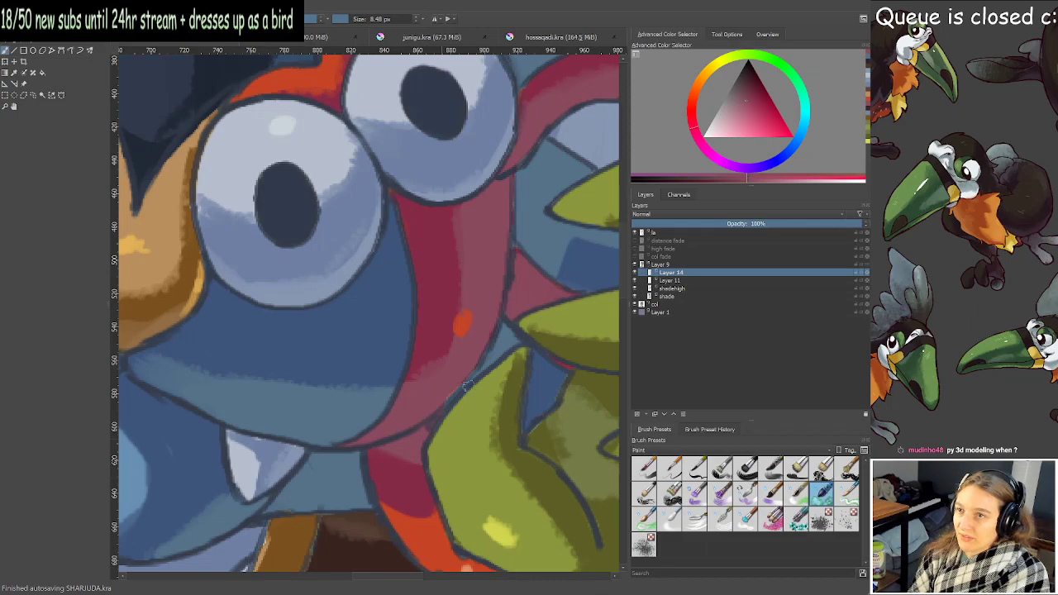
pyautogui.moveTo(439, 365); pyautogui.dragTo(429, 154)
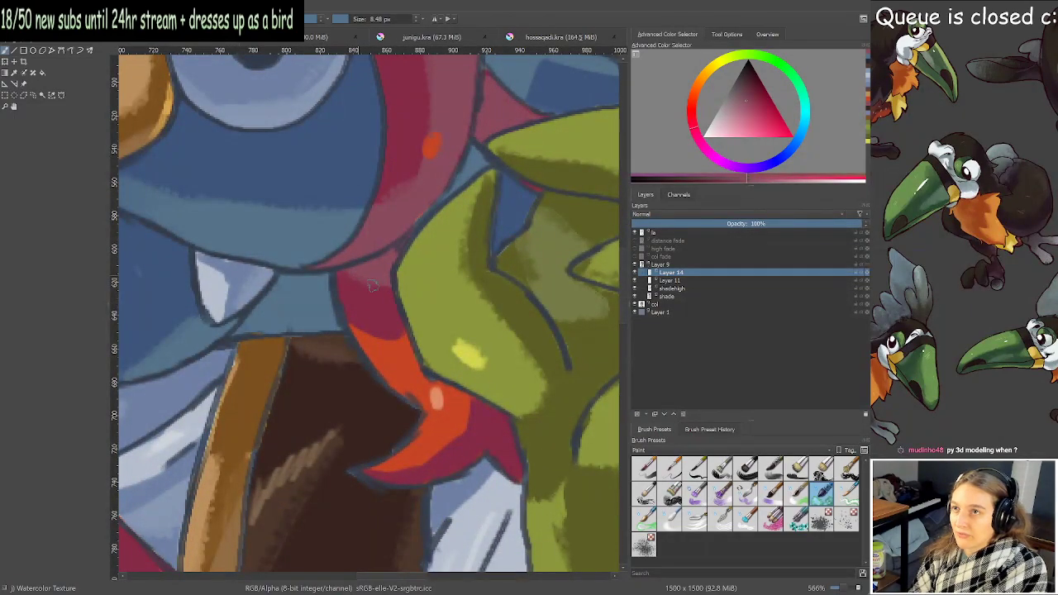
pyautogui.moveTo(373, 285)
pyautogui.mouseDown()
pyautogui.moveTo(392, 297)
pyautogui.moveTo(396, 342)
pyautogui.mouseUp()
# Sample the tendril's crimson and orange and texture the edges between the two colours down to its forked tip.
pyautogui.keyDown('ctrl'); pyautogui.click(379, 328); pyautogui.keyUp('ctrl')
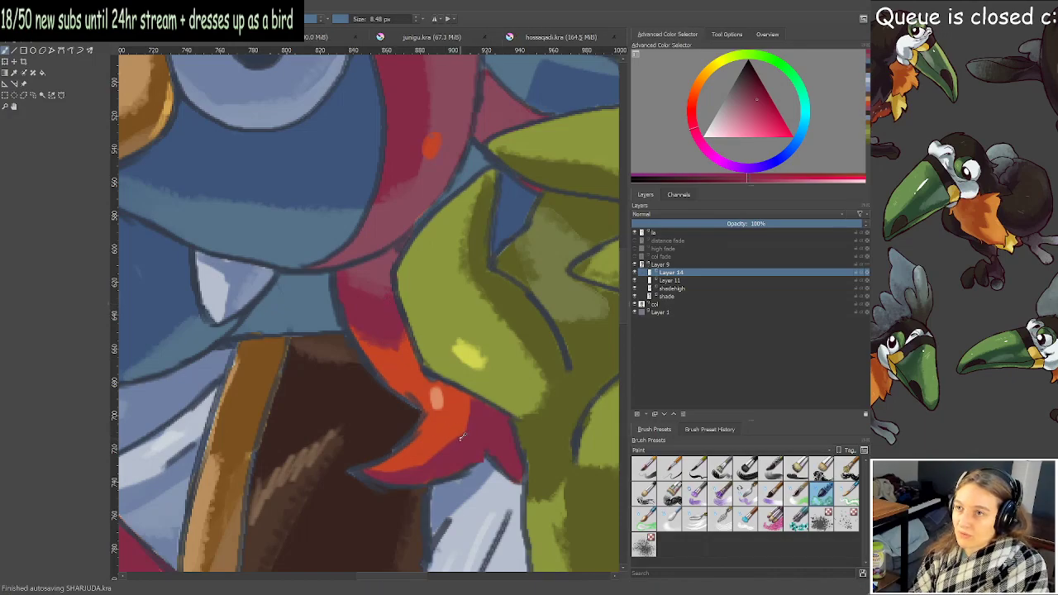
pyautogui.keyDown('ctrl'); pyautogui.click(399, 461); pyautogui.keyUp('ctrl')
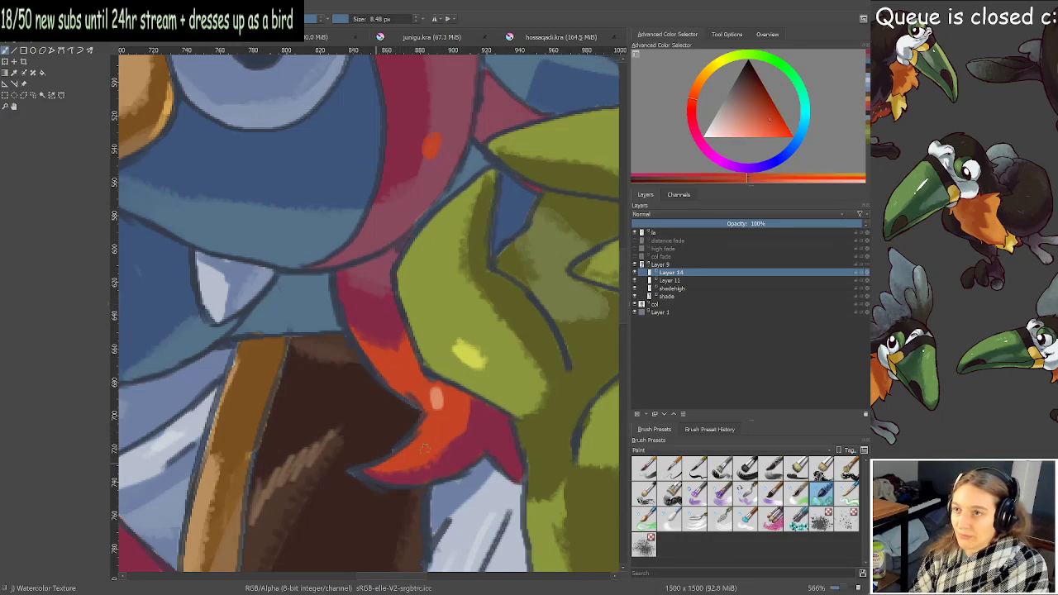
pyautogui.scroll(-3, 474, 384)
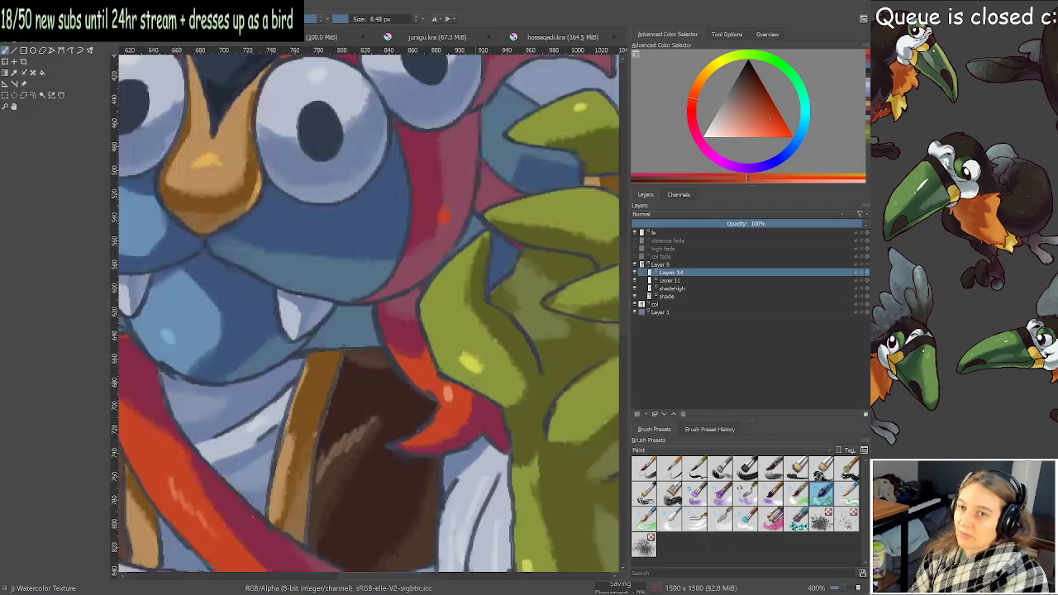
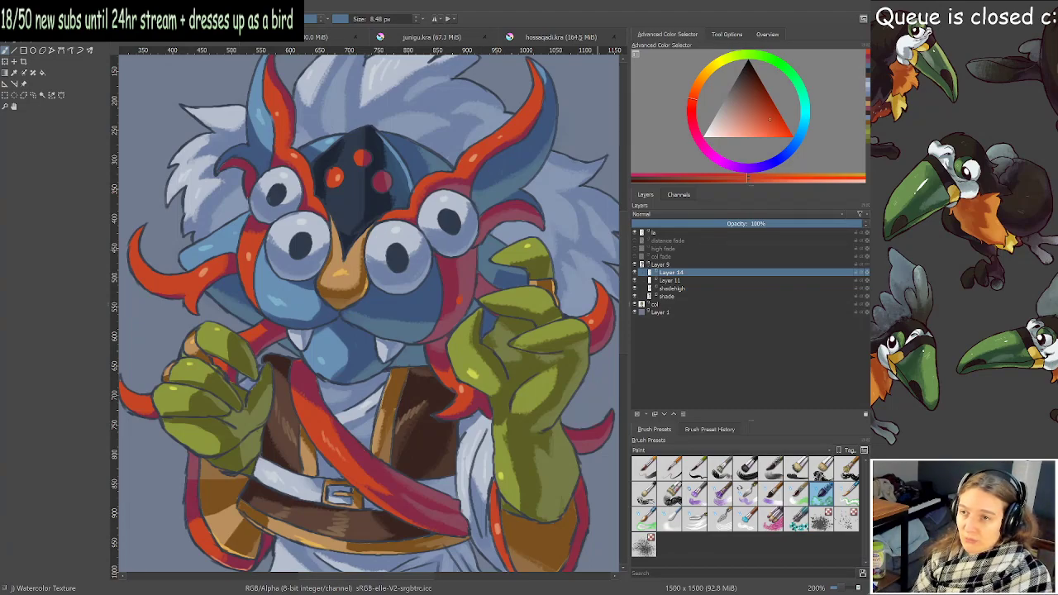
# Sample the chin's dark blue, texture the shadow edges on the chin and the lit cheek, and sample the nose's tan.
pyautogui.moveTo(448, 307); pyautogui.dragTo(439, 314)
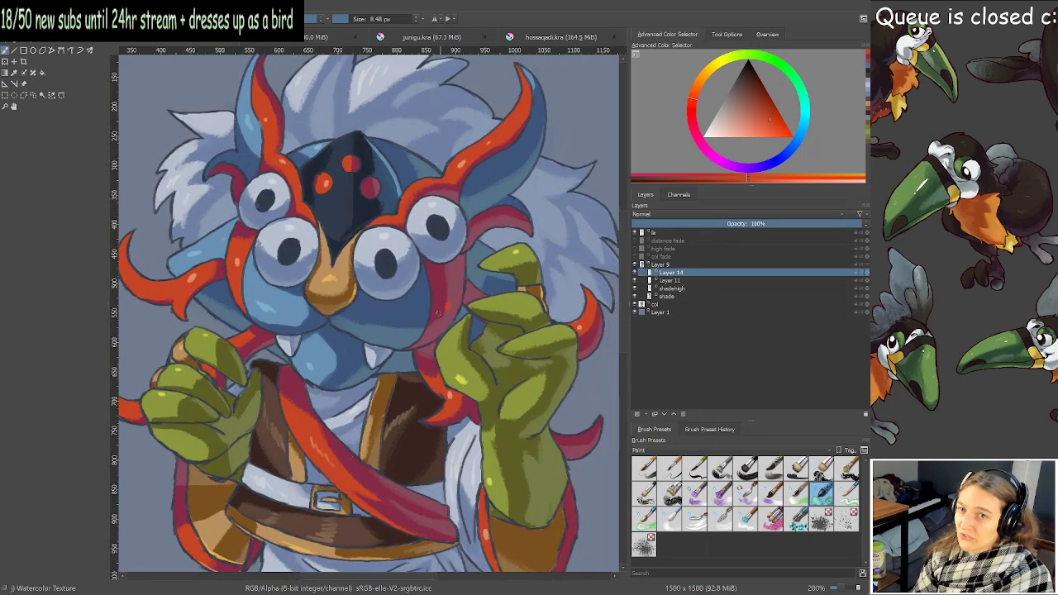
pyautogui.scroll(2, 365, 309)
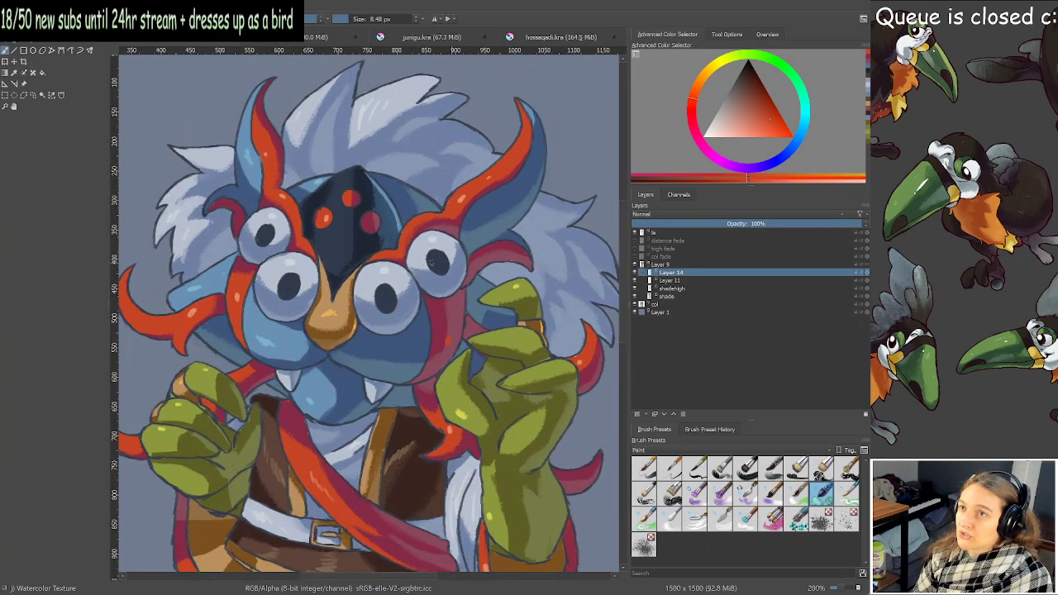
pyautogui.scroll(2, 366, 283)
pyautogui.moveTo(190, 268); pyautogui.dragTo(570, 310)
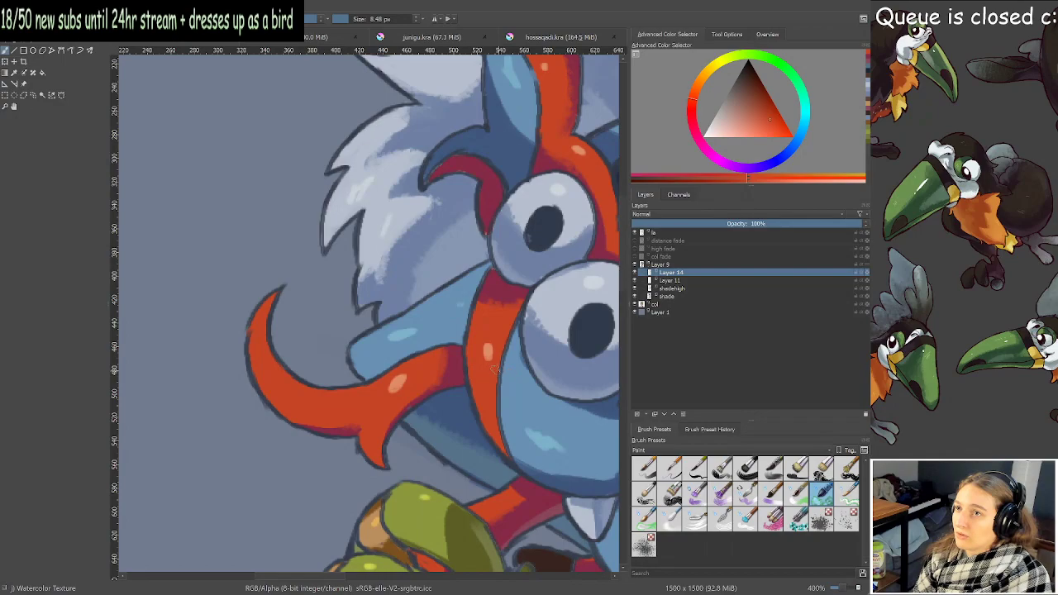
pyautogui.scroll(-2, 494, 368)
pyautogui.scroll(-1, 463, 337)
pyautogui.scroll(2, 463, 337)
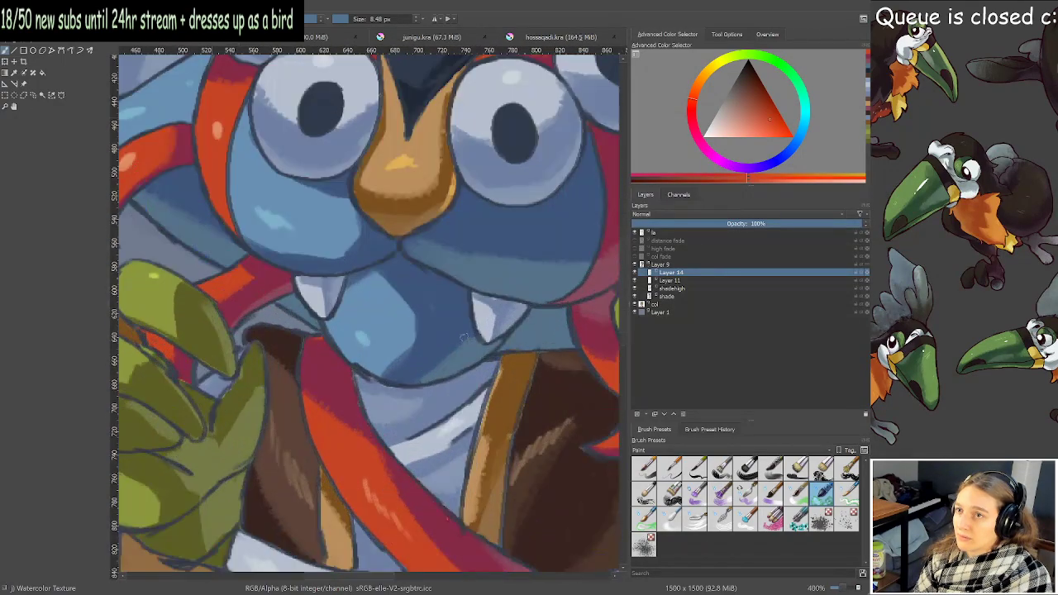
pyautogui.keyDown('ctrl'); pyautogui.click(404, 288); pyautogui.keyUp('ctrl')
pyautogui.scroll(1, 397, 281)
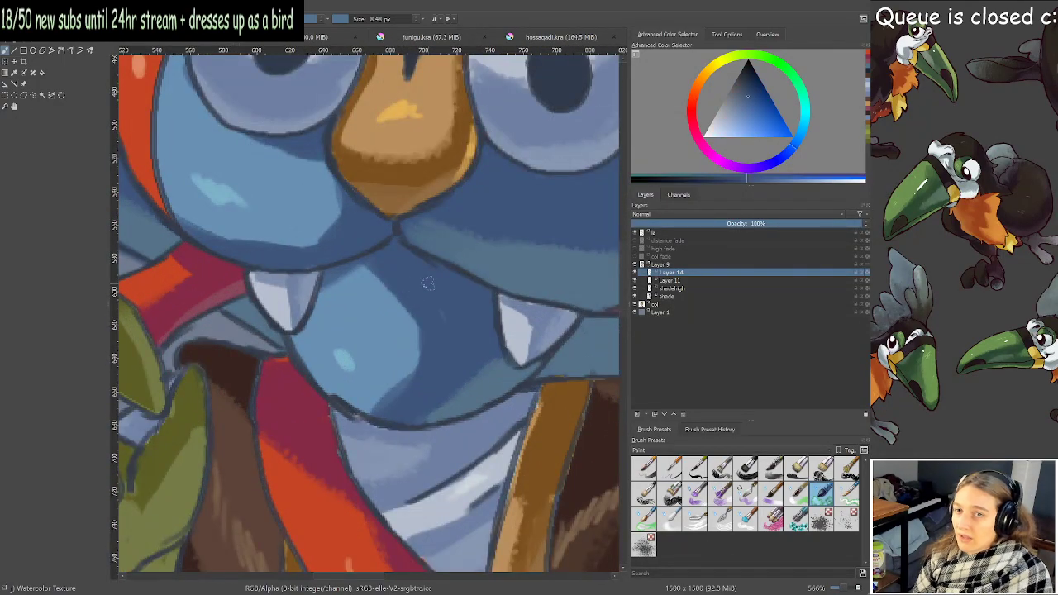
pyautogui.moveTo(339, 290)
pyautogui.mouseDown()
pyautogui.moveTo(362, 273)
pyautogui.moveTo(338, 275)
pyautogui.moveTo(347, 269)
pyautogui.moveTo(377, 273)
pyautogui.moveTo(419, 352)
pyautogui.mouseUp()
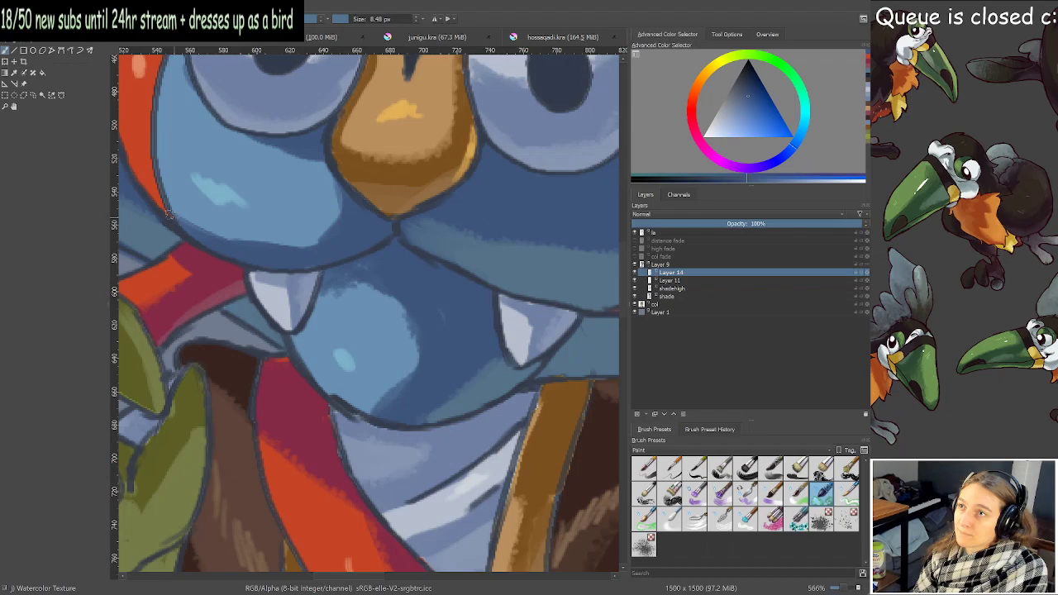
pyautogui.moveTo(175, 221)
pyautogui.mouseDown()
pyautogui.moveTo(279, 243)
pyautogui.moveTo(324, 241)
pyautogui.moveTo(337, 213)
pyautogui.mouseUp()
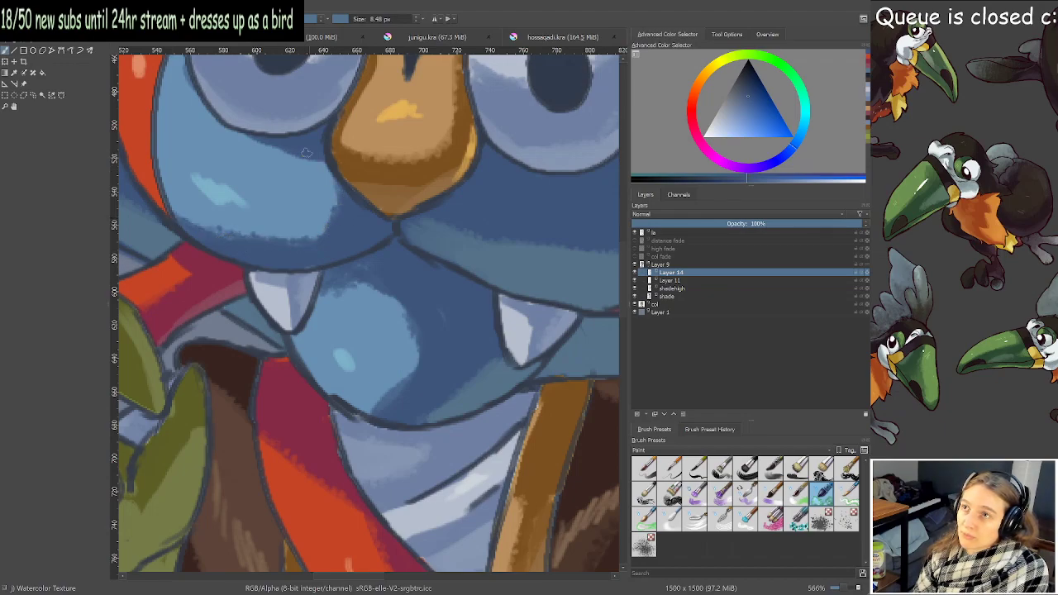
pyautogui.keyDown('ctrl'); pyautogui.click(394, 195); pyautogui.keyUp('ctrl')
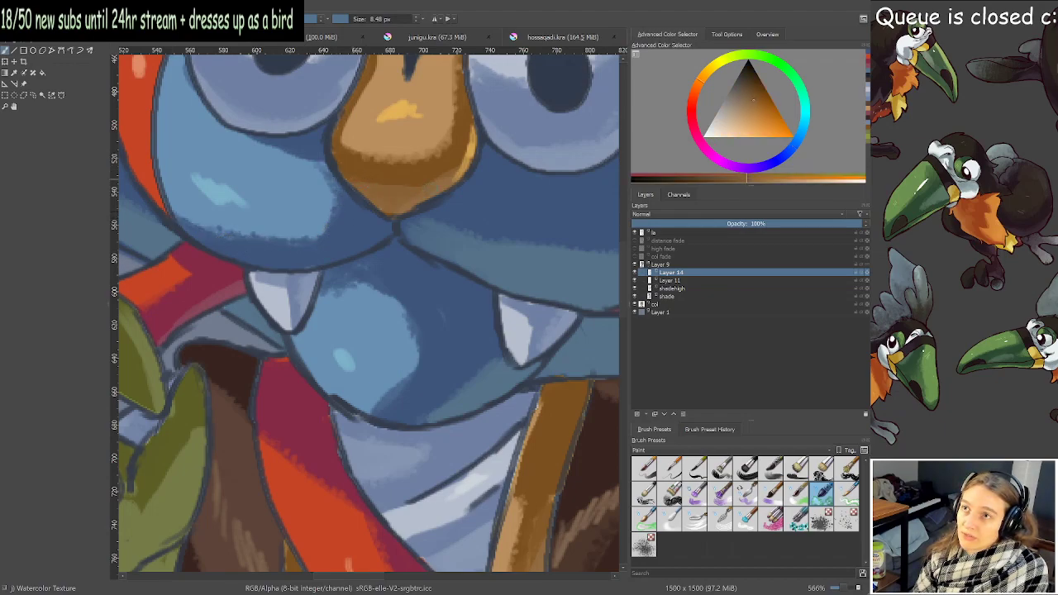
# Sample the dark olive of the curled hand and texture the shadow edges on its two middle fingers.
pyautogui.scroll(-2, 423, 172)
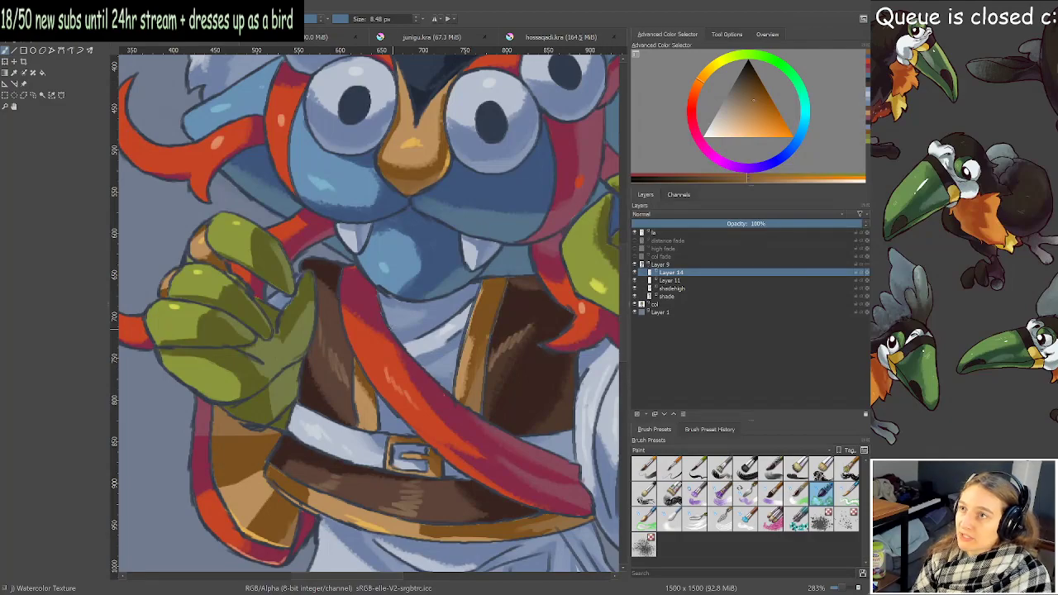
pyautogui.scroll(2, 291, 295)
pyautogui.moveTo(291, 295); pyautogui.dragTo(539, 340)
pyautogui.keyDown('ctrl'); pyautogui.click(378, 340); pyautogui.keyUp('ctrl')
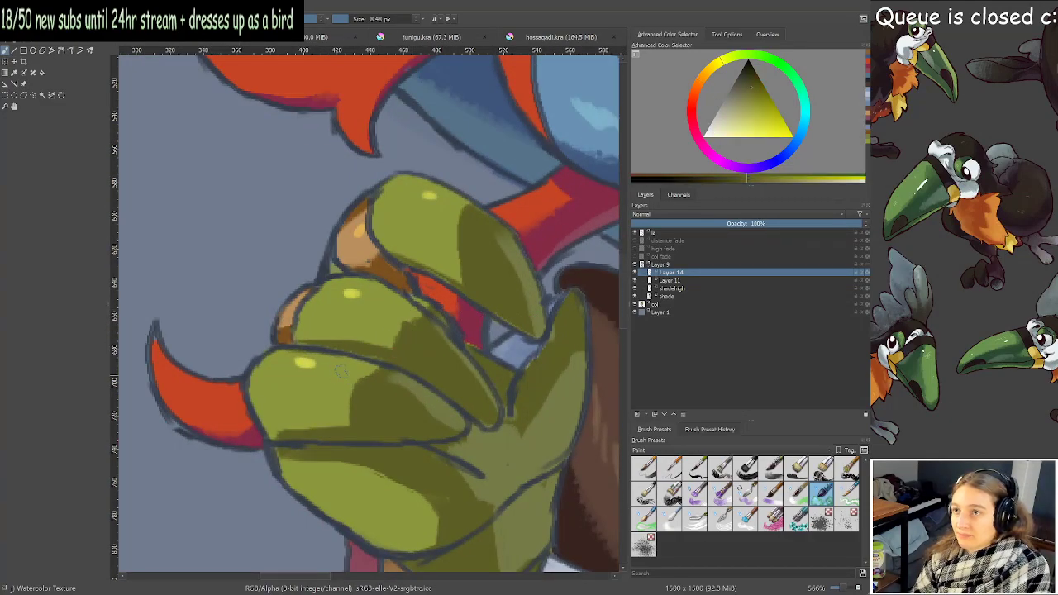
pyautogui.moveTo(318, 330)
pyautogui.mouseDown()
pyautogui.moveTo(404, 353)
pyautogui.moveTo(392, 331)
pyautogui.mouseUp()
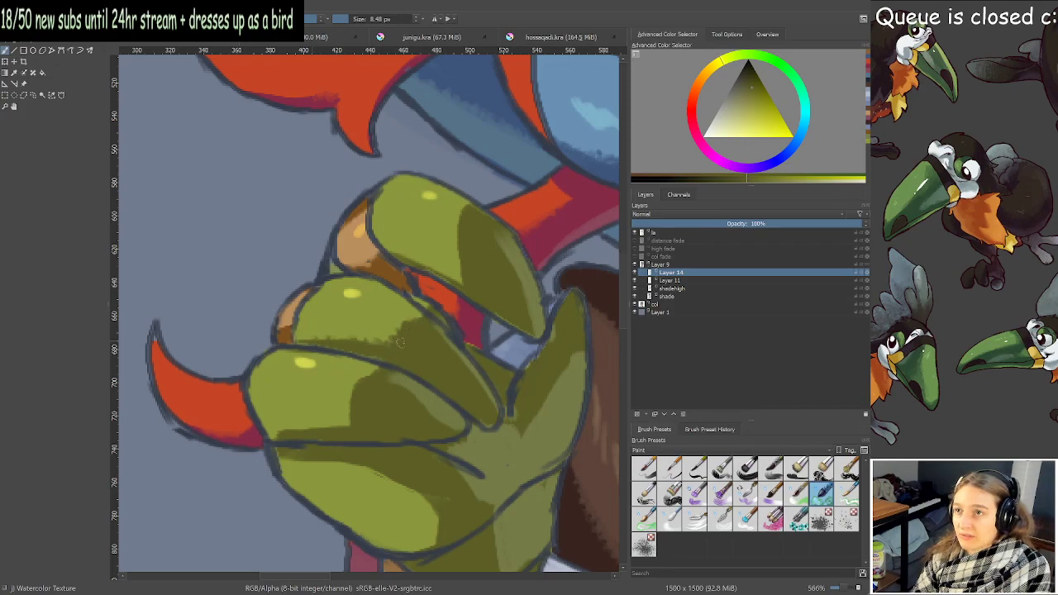
pyautogui.moveTo(357, 394)
pyautogui.mouseDown()
pyautogui.moveTo(361, 377)
pyautogui.moveTo(356, 426)
pyautogui.mouseUp()
pyautogui.moveTo(387, 381); pyautogui.dragTo(418, 413)
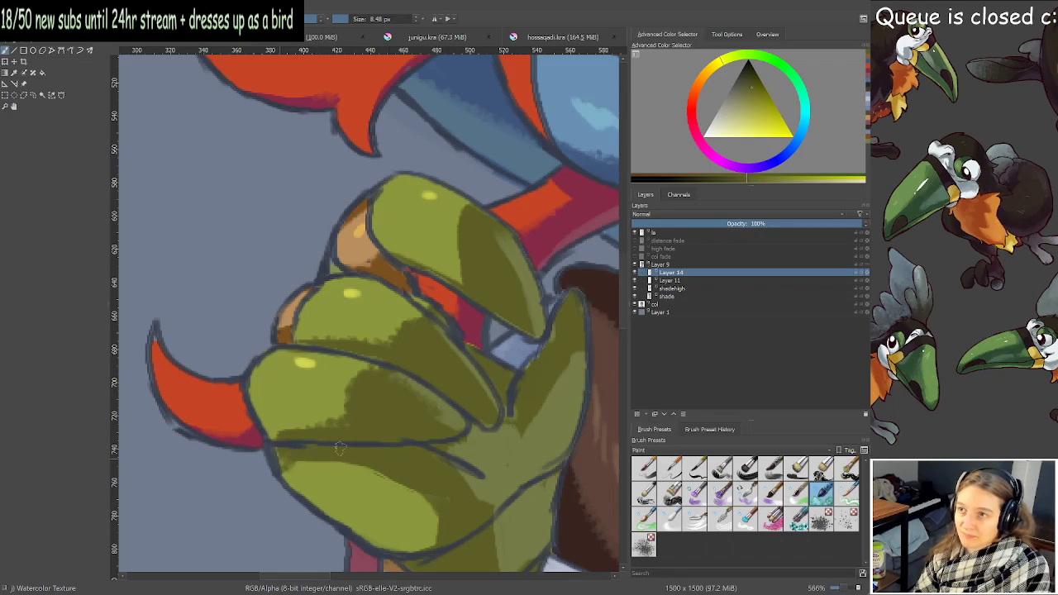
# Texture the dark olive shadow edges on the curled hand's lowest finger, palm and index finger.
pyautogui.moveTo(290, 463)
pyautogui.mouseDown()
pyautogui.moveTo(372, 462)
pyautogui.moveTo(362, 463)
pyautogui.moveTo(398, 480)
pyautogui.moveTo(433, 511)
pyautogui.mouseUp()
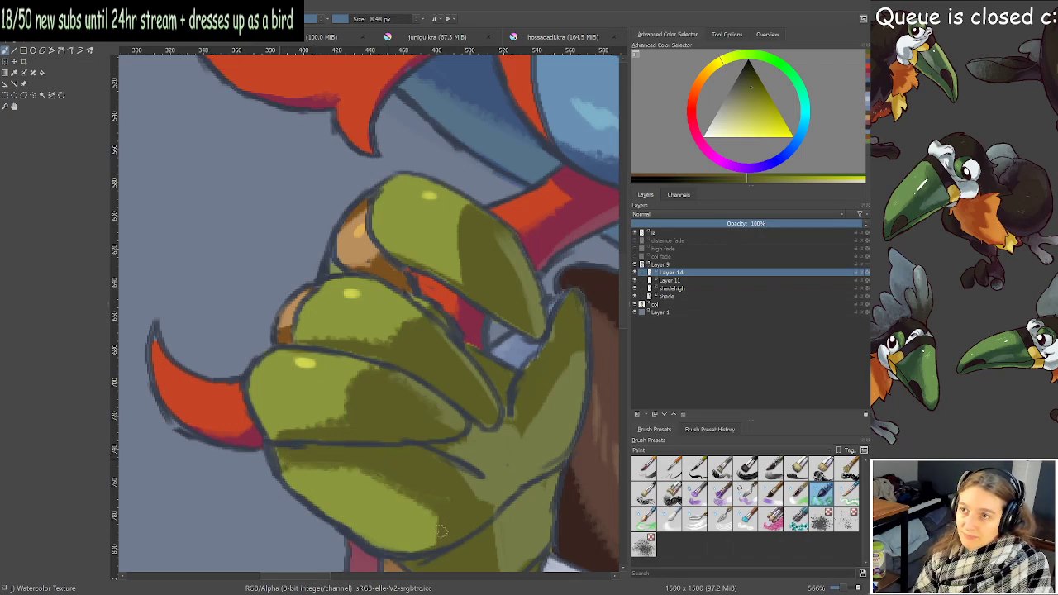
pyautogui.moveTo(454, 452)
pyautogui.mouseDown()
pyautogui.moveTo(474, 432)
pyautogui.moveTo(510, 435)
pyautogui.moveTo(568, 372)
pyautogui.mouseUp()
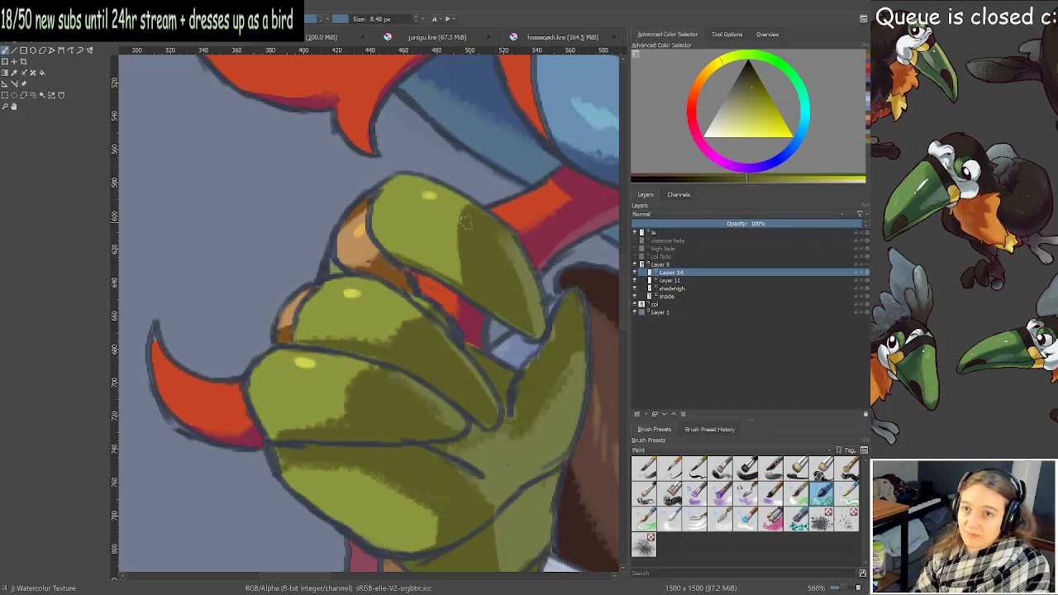
pyautogui.moveTo(469, 211); pyautogui.dragTo(463, 270)
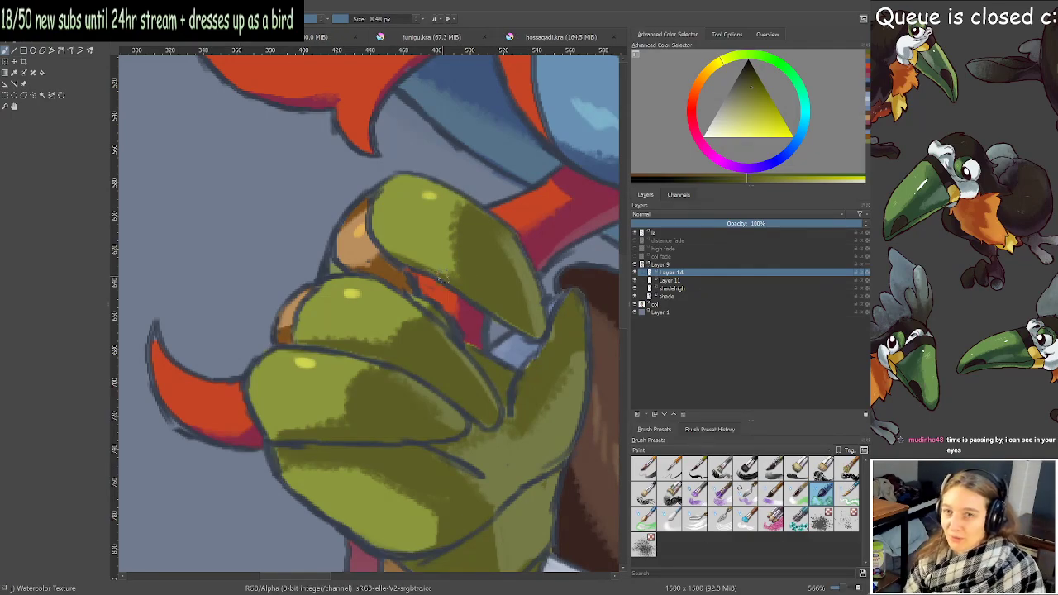
# Sample the muted pink and tan under the curled hand and texture their straight edges across the sleeve's red trim and brown lining.
pyautogui.scroll(-3, 434, 255)
pyautogui.scroll(6, 495, 239)
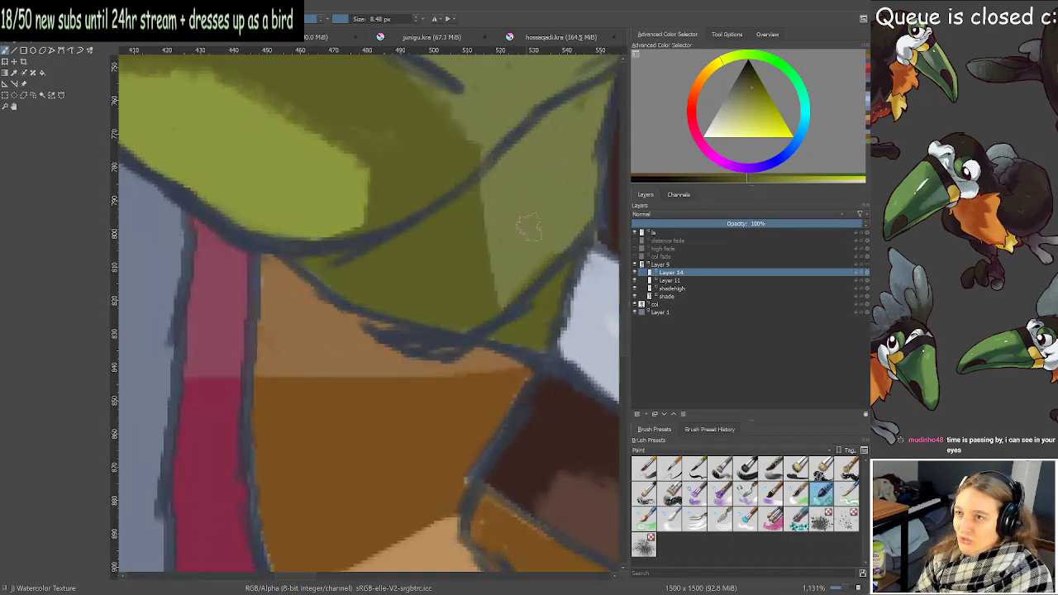
pyautogui.moveTo(398, 308); pyautogui.dragTo(454, 224)
pyautogui.keyDown('ctrl'); pyautogui.click(286, 267); pyautogui.keyUp('ctrl')
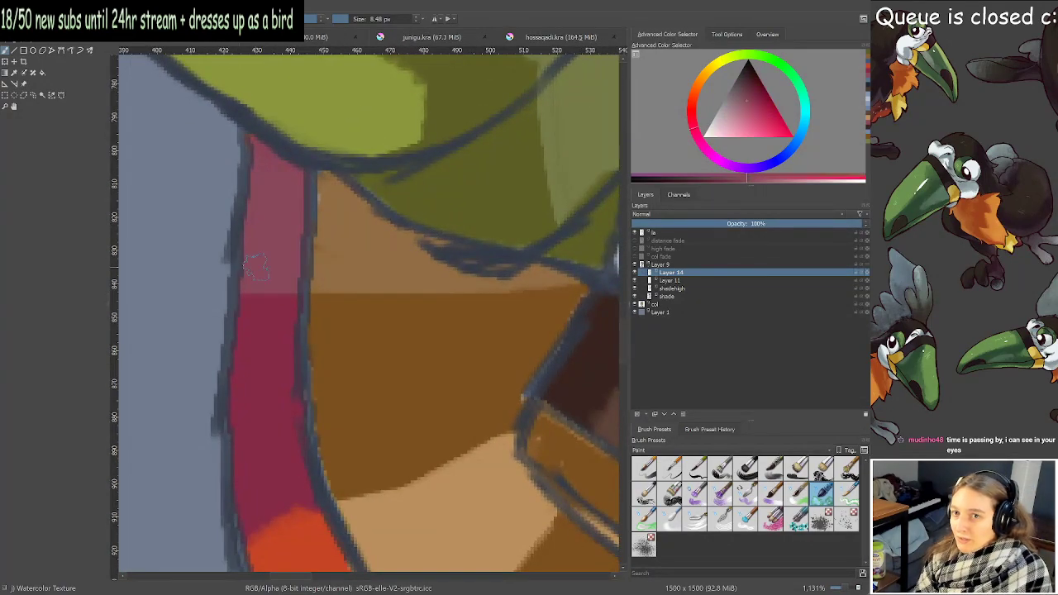
pyautogui.moveTo(274, 314)
pyautogui.mouseDown()
pyautogui.moveTo(263, 287)
pyautogui.moveTo(321, 294)
pyautogui.moveTo(312, 304)
pyautogui.moveTo(330, 291)
pyautogui.moveTo(523, 264)
pyautogui.moveTo(594, 94)
pyautogui.mouseUp()
pyautogui.keyDown('ctrl'); pyautogui.click(360, 278); pyautogui.keyUp('ctrl')
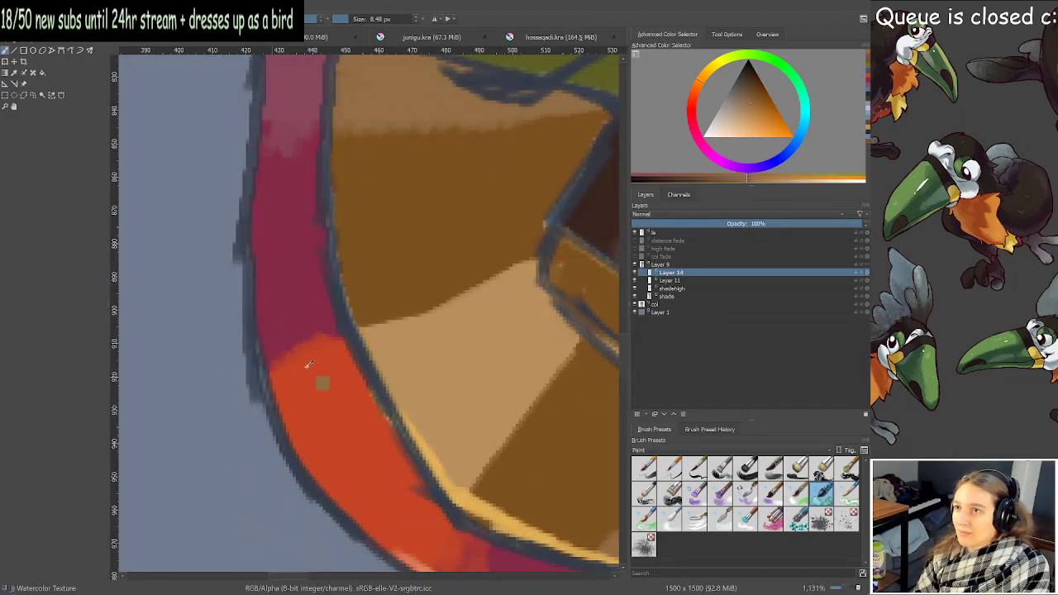
# Texture the edge between crimson and orange on the sleeve trim, then sample the light tan and texture both edges of the lining's lit patch.
pyautogui.keyDown('ctrl'); pyautogui.click(299, 355); pyautogui.keyUp('ctrl')
pyautogui.moveTo(281, 359); pyautogui.dragTo(304, 347)
pyautogui.keyDown('ctrl'); pyautogui.click(388, 338); pyautogui.keyUp('ctrl')
pyautogui.moveTo(365, 328); pyautogui.dragTo(504, 271)
pyautogui.moveTo(468, 490); pyautogui.dragTo(581, 340)
# Sample the golden brown of the vest's hem trim and texture the shadow edges along the trim.
pyautogui.scroll(-3, 527, 353)
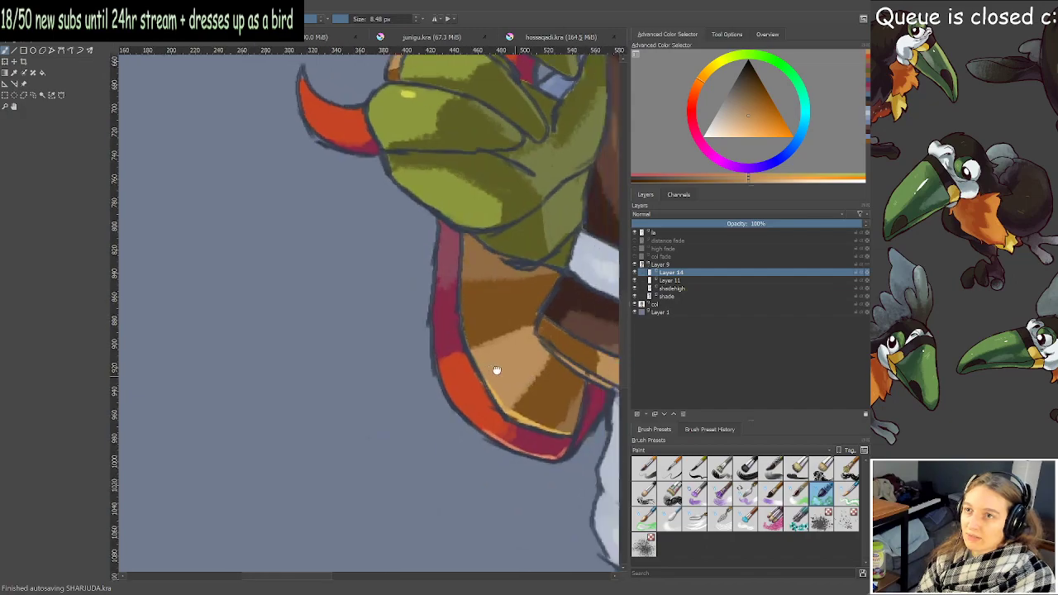
pyautogui.moveTo(495, 371)
pyautogui.mouseDown()
pyautogui.moveTo(396, 360)
pyautogui.moveTo(163, 296)
pyautogui.mouseUp()
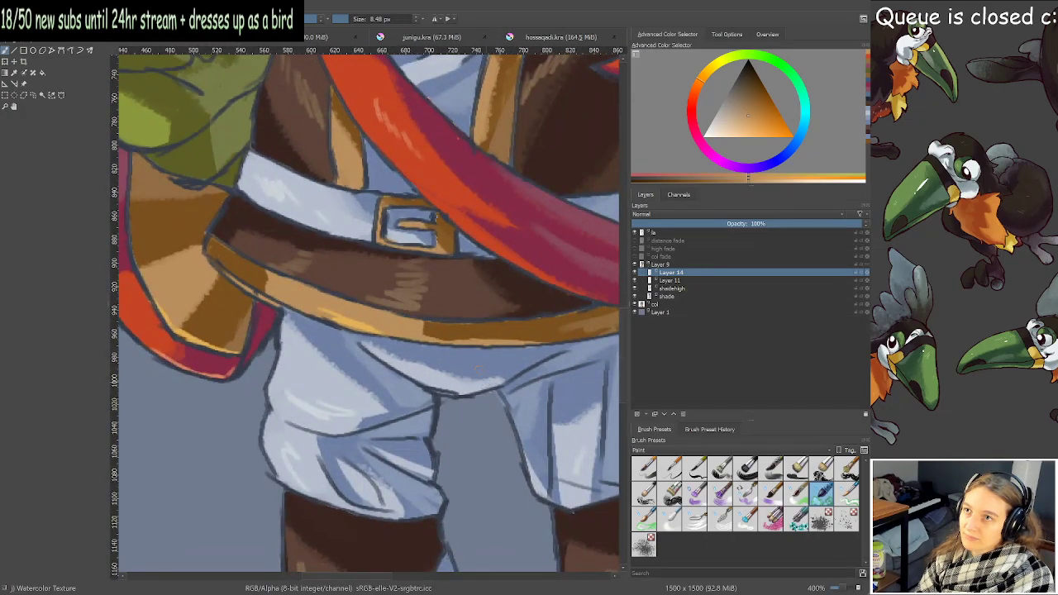
pyautogui.keyDown('ctrl'); pyautogui.click(432, 326); pyautogui.keyUp('ctrl')
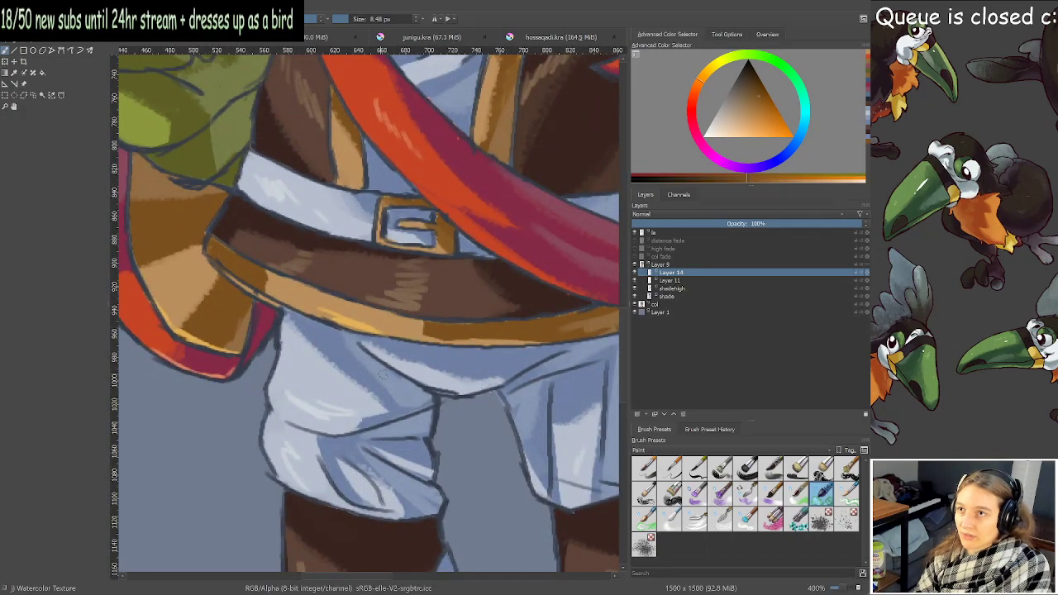
pyautogui.moveTo(460, 337); pyautogui.dragTo(562, 337)
pyautogui.moveTo(256, 271); pyautogui.dragTo(269, 283)
# Check the whole figure and show the col fade, high fade and distance fade layers.
pyautogui.scroll(-2, 306, 273)
pyautogui.moveTo(347, 260); pyautogui.dragTo(294, 277)
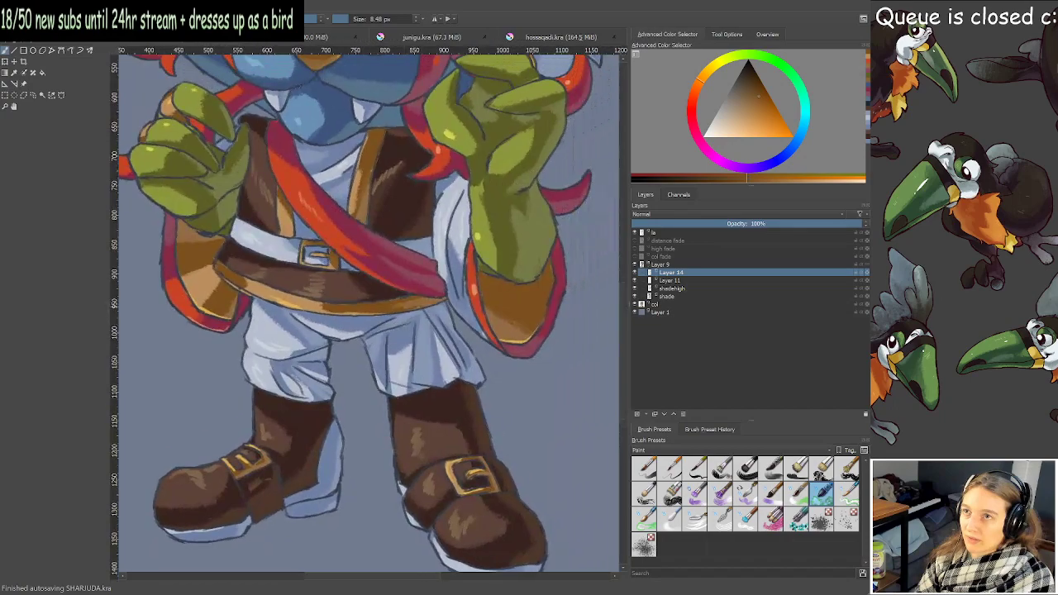
pyautogui.scroll(-2, 364, 310)
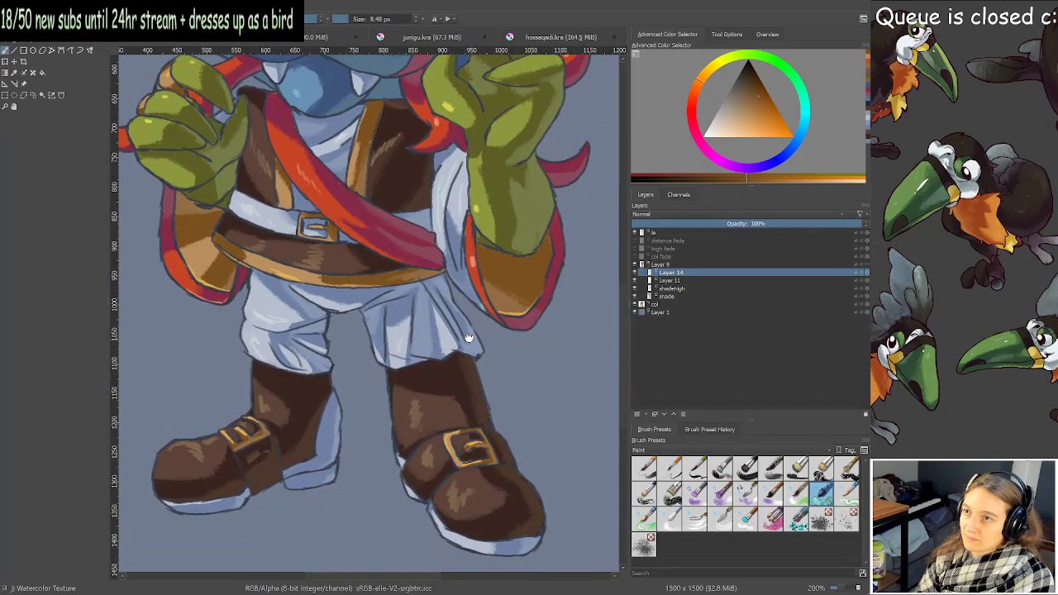
pyautogui.moveTo(494, 195); pyautogui.dragTo(541, 383)
pyautogui.scroll(2, 412, 238)
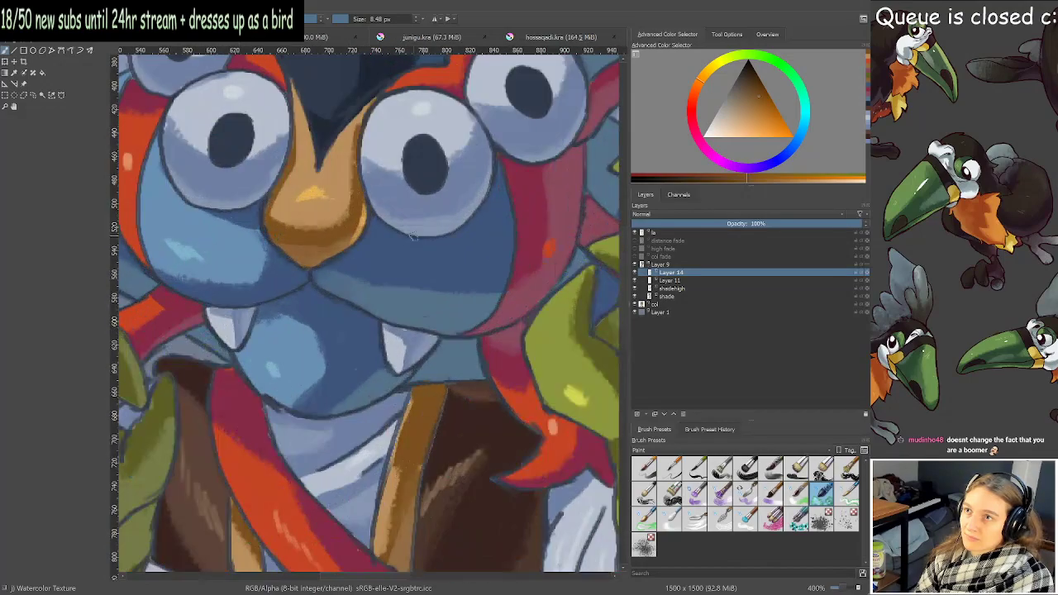
pyautogui.scroll(-4, 412, 239)
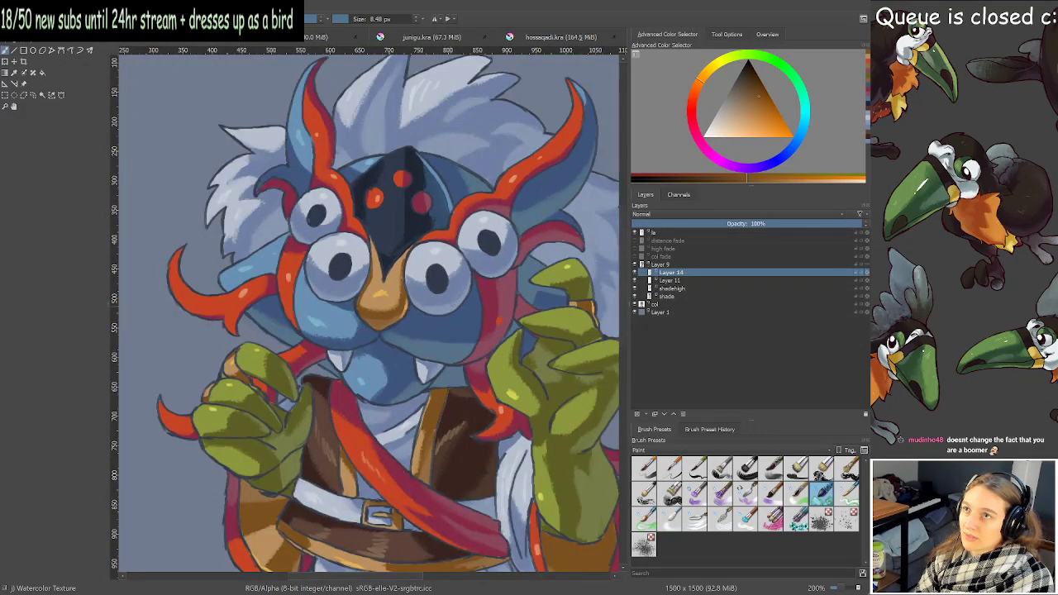
pyautogui.moveTo(447, 315); pyautogui.dragTo(416, 311)
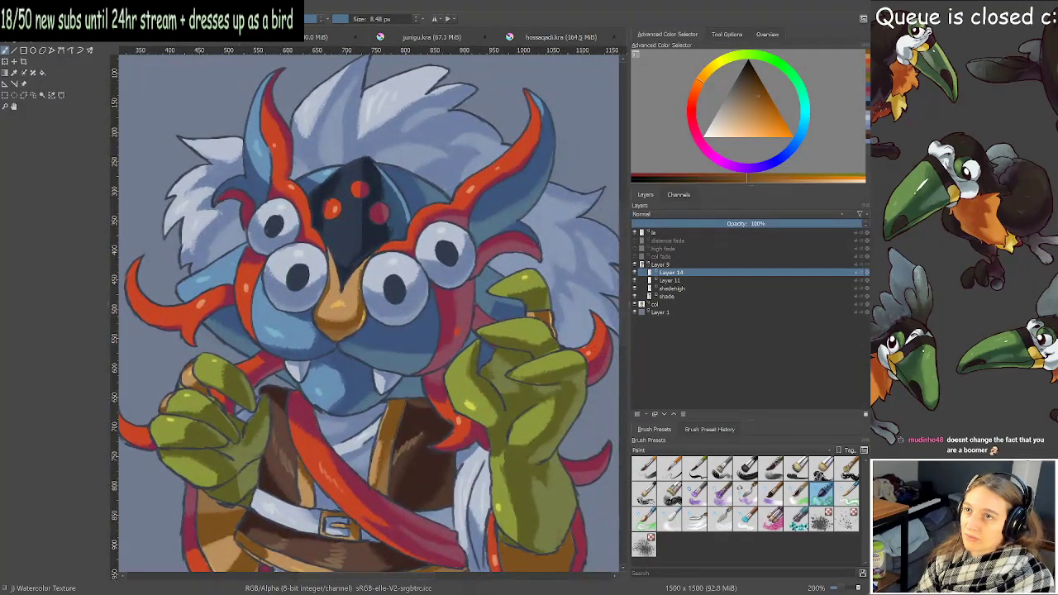
pyautogui.press('2')
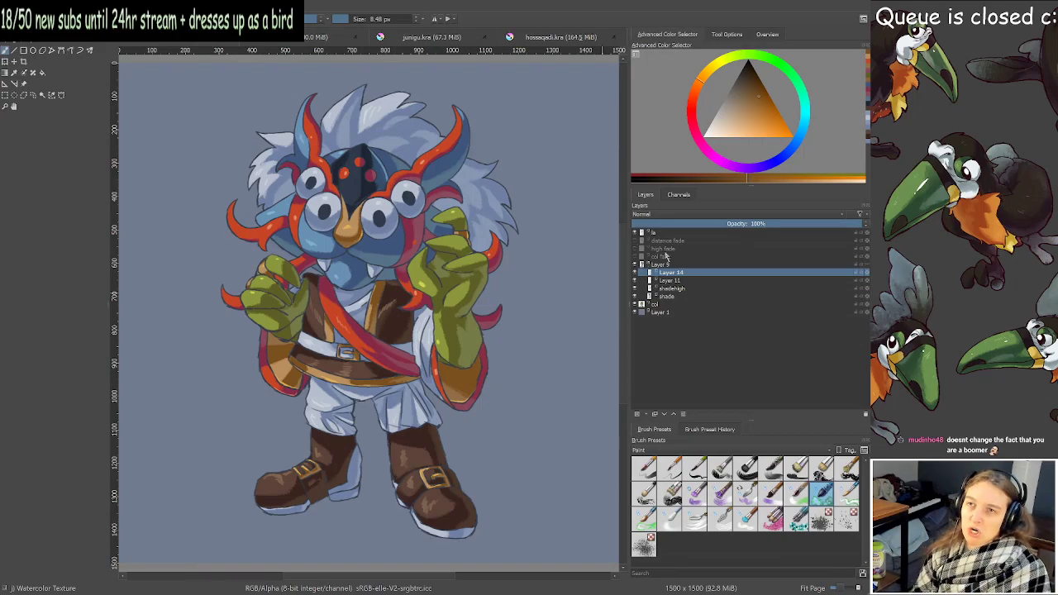
pyautogui.click(634, 256)
pyautogui.click(634, 248)
pyautogui.click(634, 242)
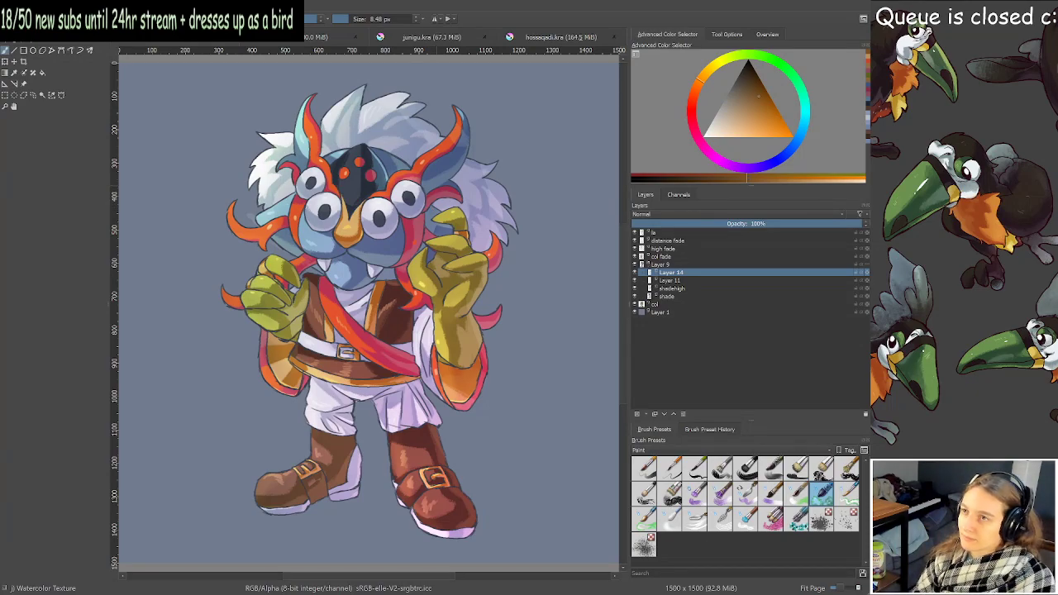
# Add a new layer above Layer 14 and set its blending mode to Multiply.
pyautogui.moveTo(436, 185); pyautogui.dragTo(450, 219)
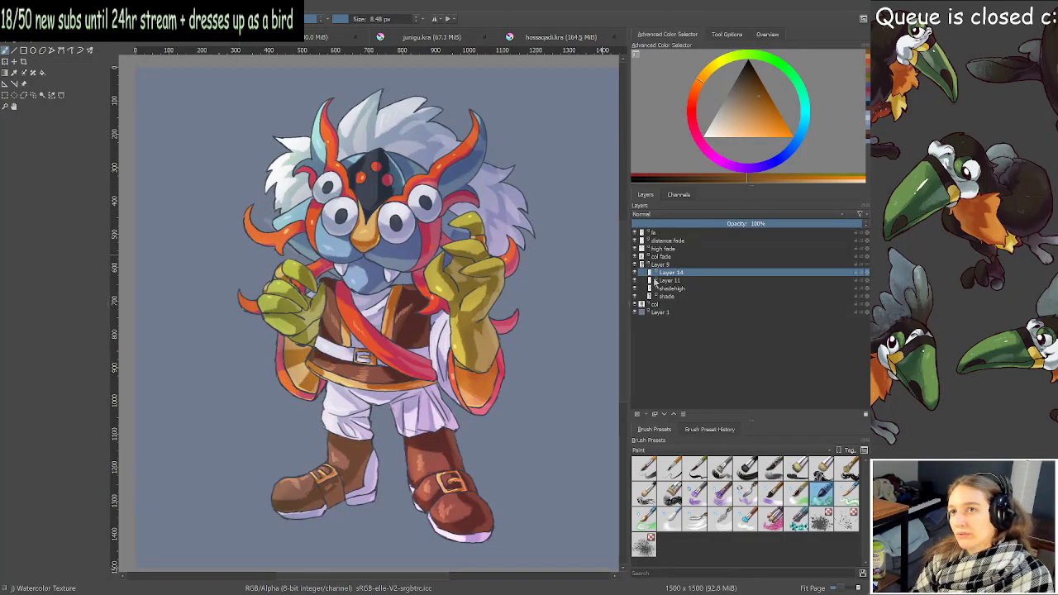
pyautogui.click(640, 415)
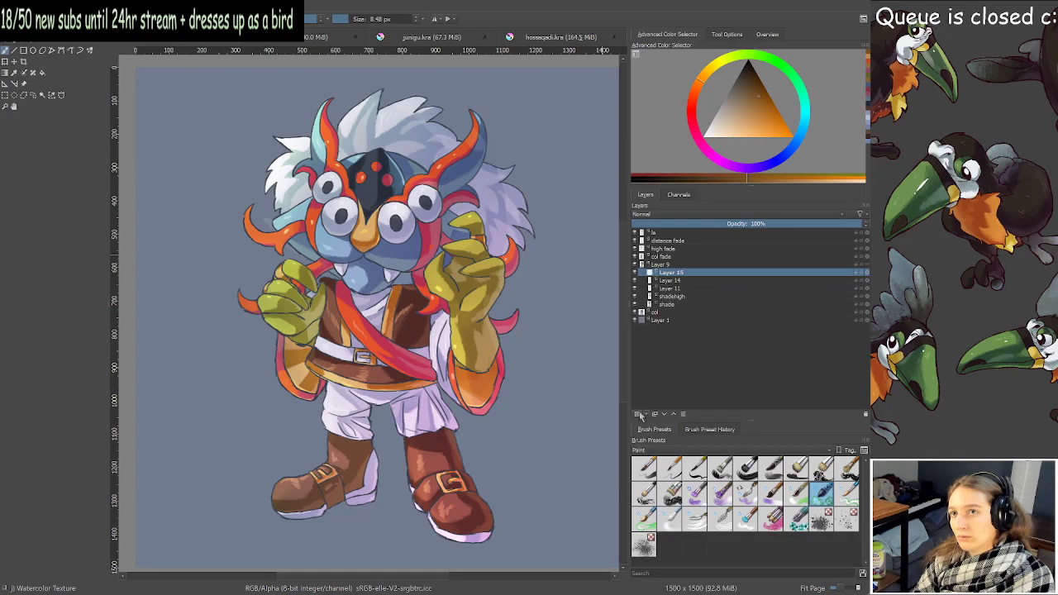
pyautogui.press('2')
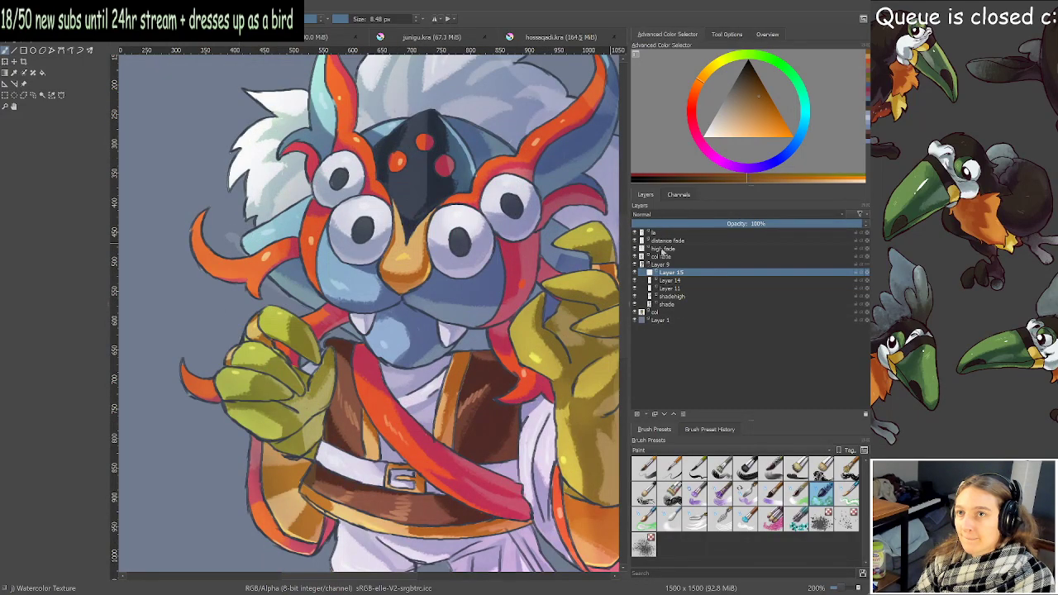
pyautogui.click(657, 294)
pyautogui.scroll(2, 483, 269)
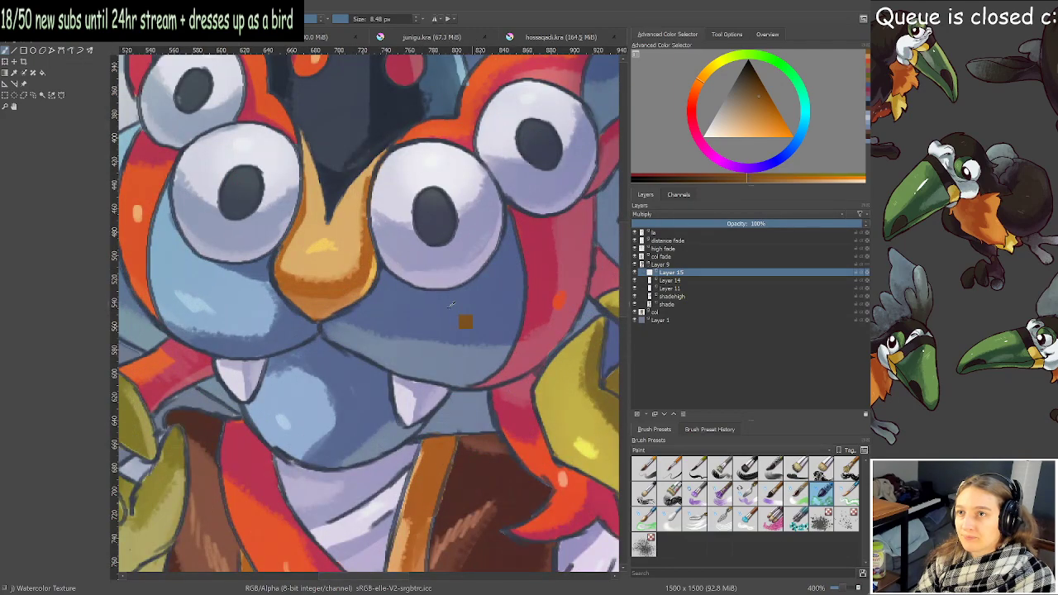
# Sample the shaded cheek's blue, adjust the shade, paint along the cheek's bounce-light edge and set the Multiply layer's opacity to 37%.
pyautogui.keyDown('ctrl'); pyautogui.click(451, 309); pyautogui.keyUp('ctrl')
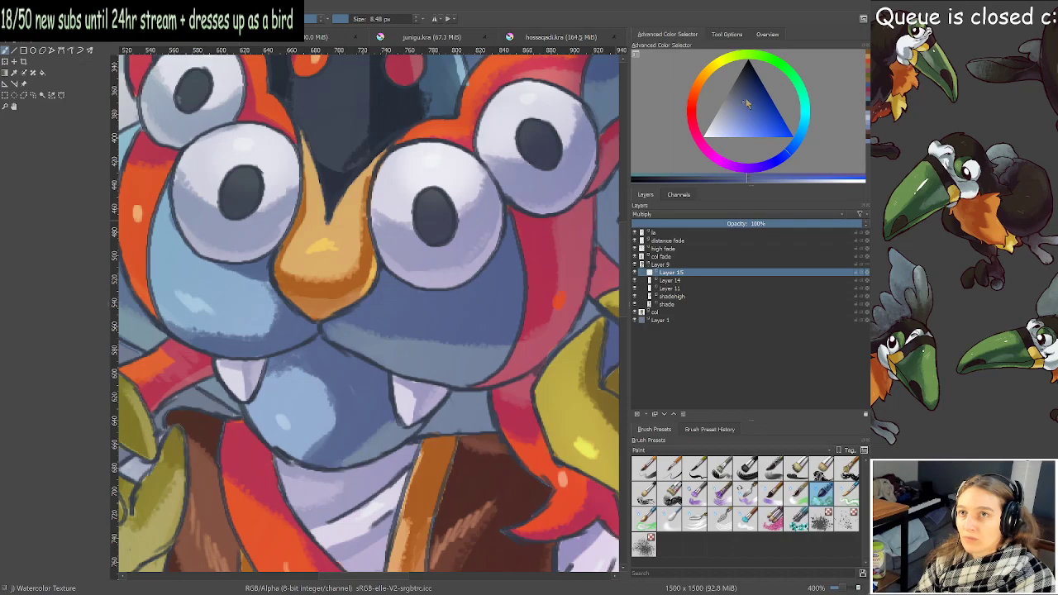
pyautogui.click(745, 101)
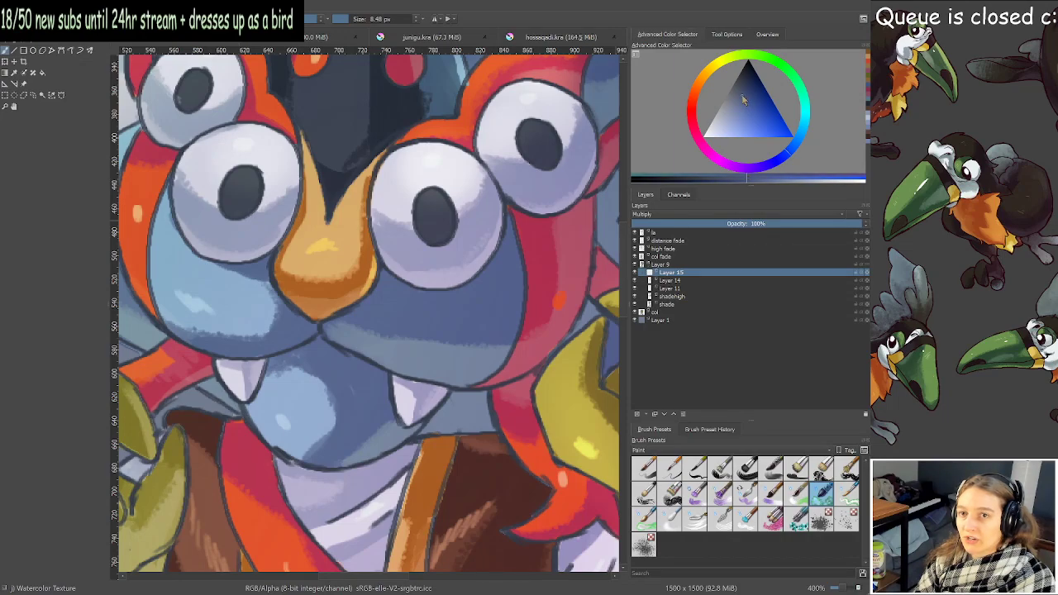
pyautogui.scroll(1, 405, 259)
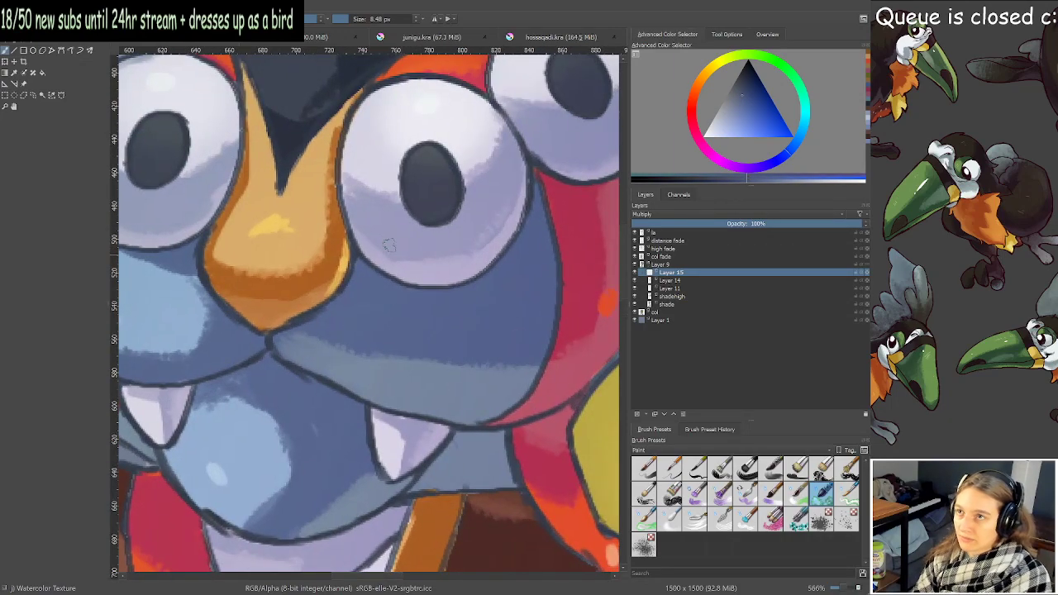
pyautogui.moveTo(293, 324)
pyautogui.mouseDown()
pyautogui.moveTo(390, 363)
pyautogui.moveTo(364, 358)
pyautogui.moveTo(505, 359)
pyautogui.mouseUp()
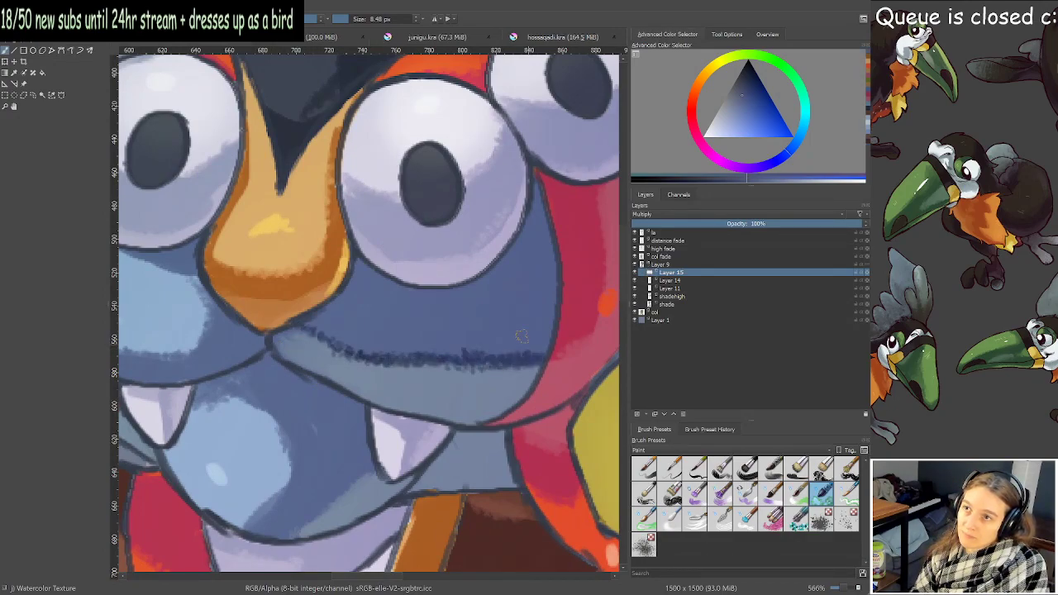
pyautogui.click(709, 223)
# Try broader blue shadow strokes across the shaded cheek below the eye with a 13.19 px brush.
pyautogui.scroll(-4, 529, 306)
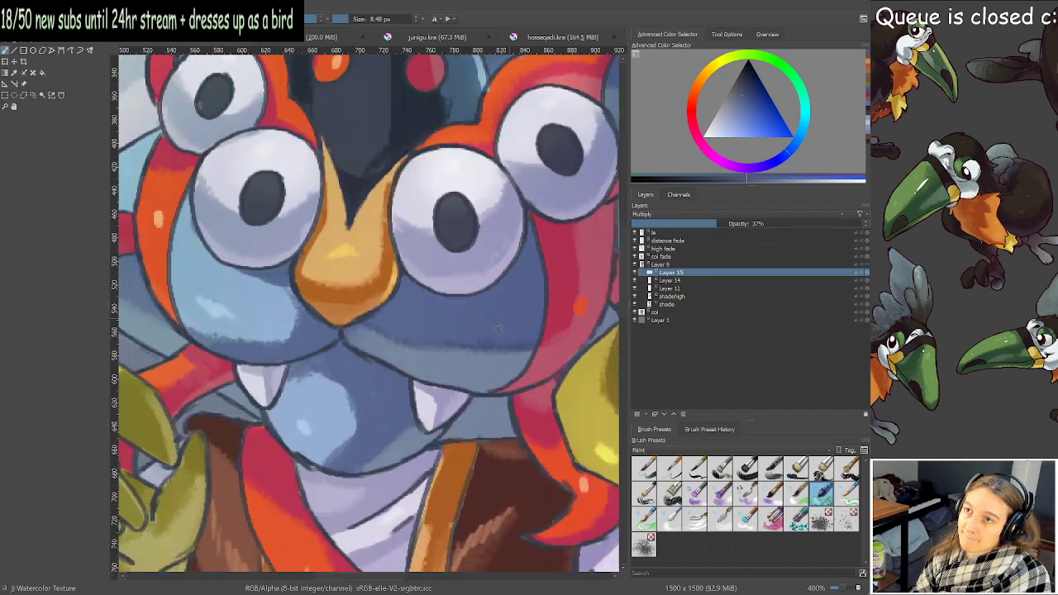
pyautogui.scroll(2, 494, 335)
pyautogui.moveTo(494, 335); pyautogui.dragTo(408, 333)
pyautogui.moveTo(385, 336)
pyautogui.mouseDown()
pyautogui.moveTo(443, 354)
pyautogui.moveTo(490, 347)
pyautogui.moveTo(486, 337)
pyautogui.moveTo(443, 339)
pyautogui.moveTo(441, 331)
pyautogui.moveTo(481, 324)
pyautogui.mouseUp()
# Undo the cheek shadow strokes and delete the Multiply layer.
pyautogui.scroll(-3, 511, 285)
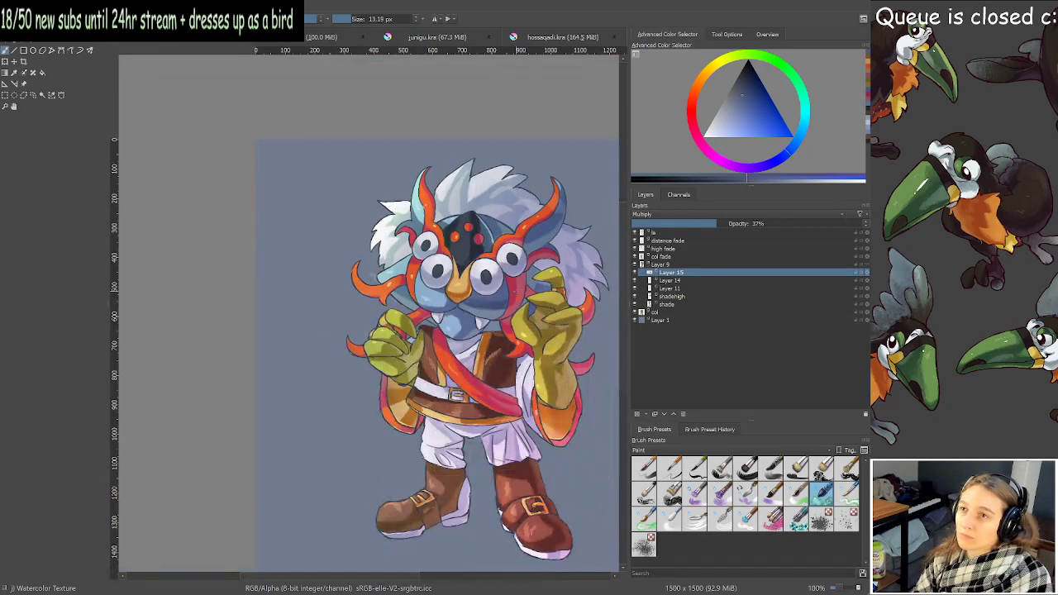
pyautogui.scroll(1, 510, 289)
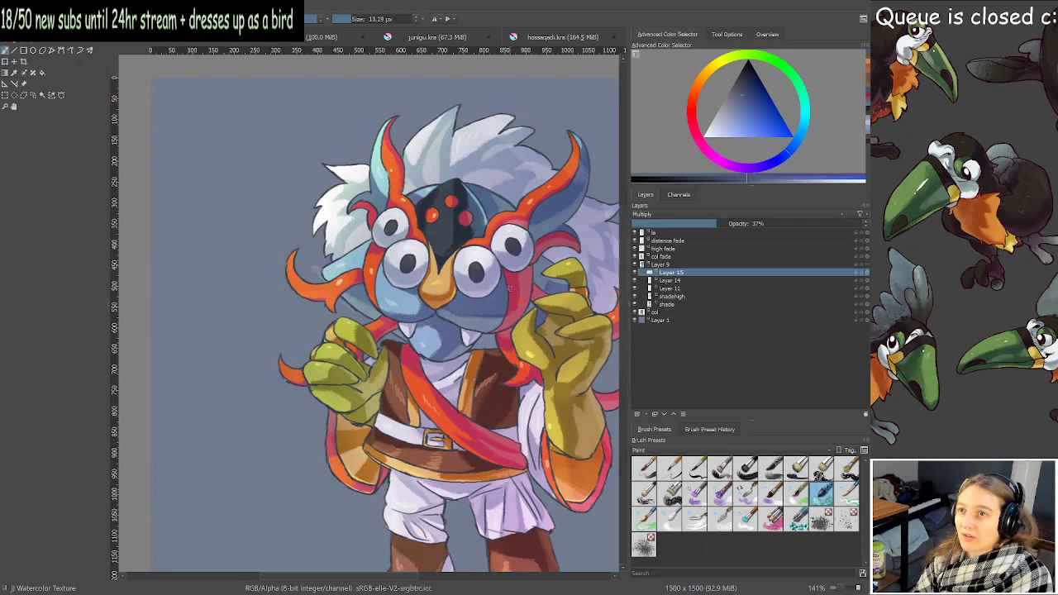
pyautogui.hotkey('ctrl', 'z')
pyautogui.hotkey('ctrl', 'z')
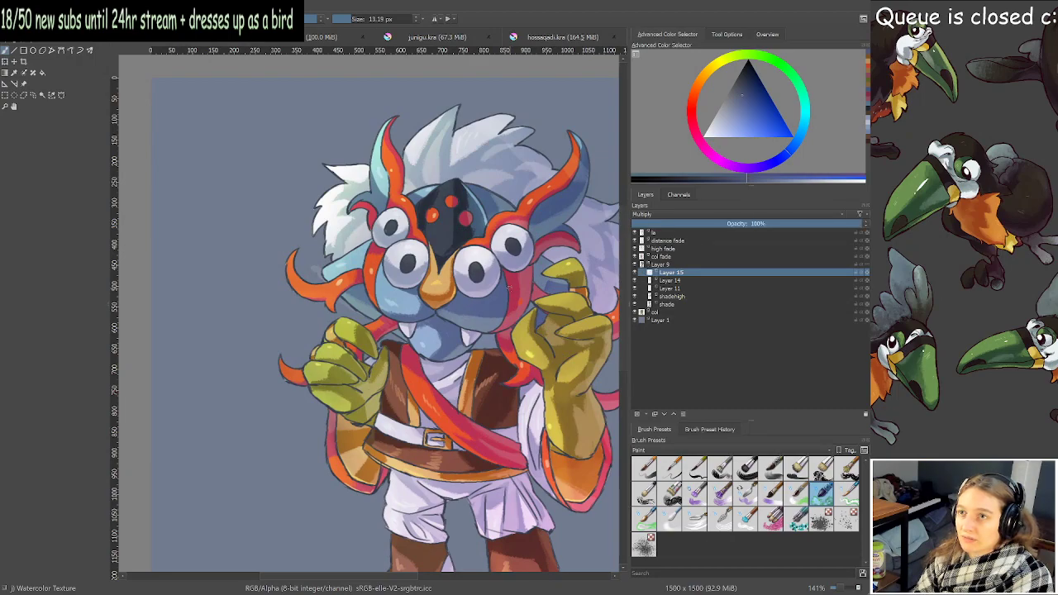
pyautogui.hotkey('shift', 'Delete')
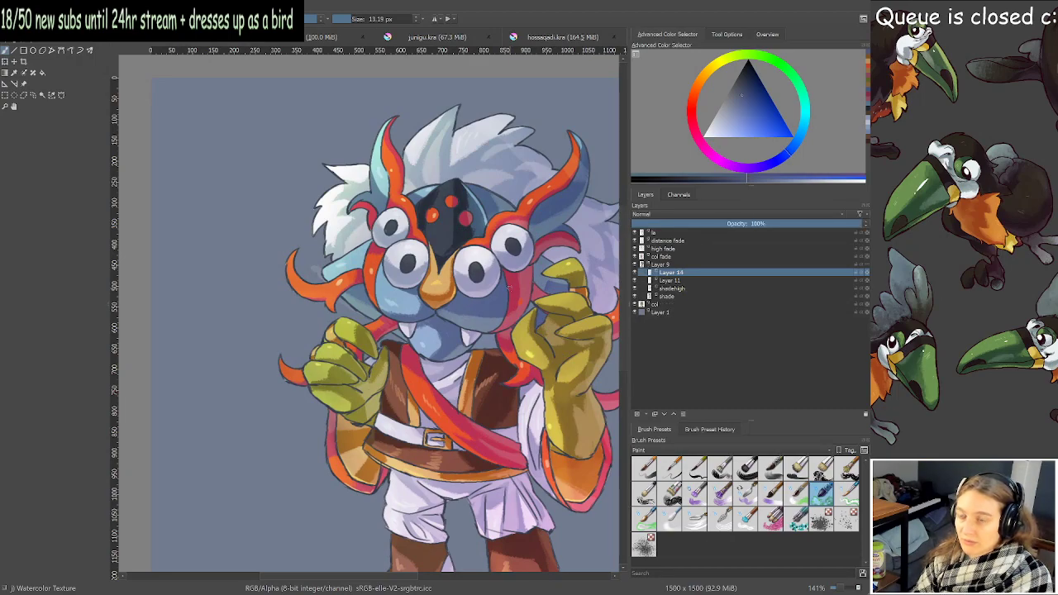
# Fit the page in view and hide the col, shade, shadehigh, Layer 11 and Layer 14 layers.
pyautogui.press('2')
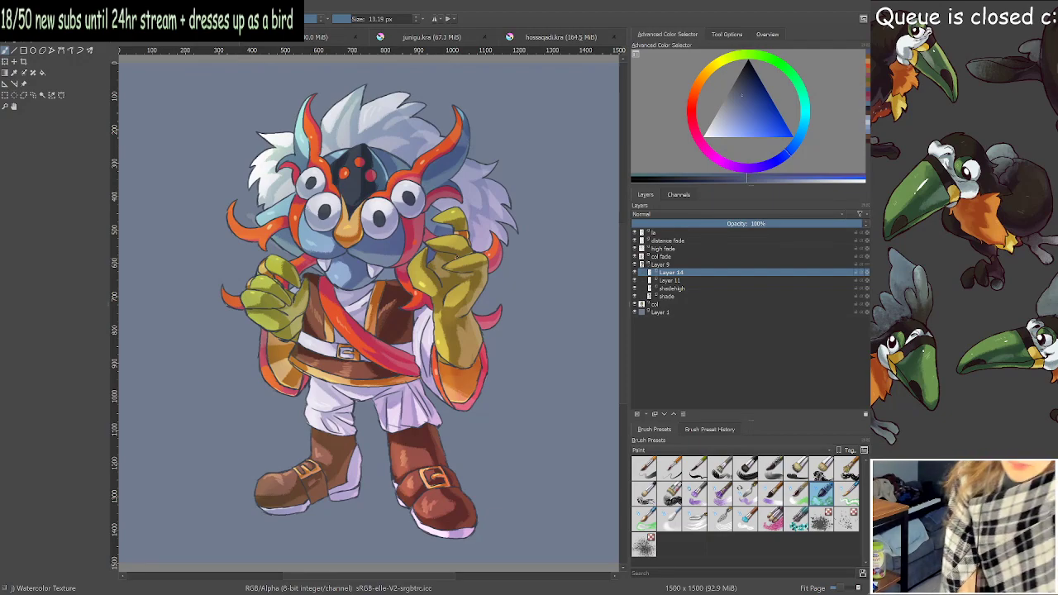
pyautogui.click(635, 304)
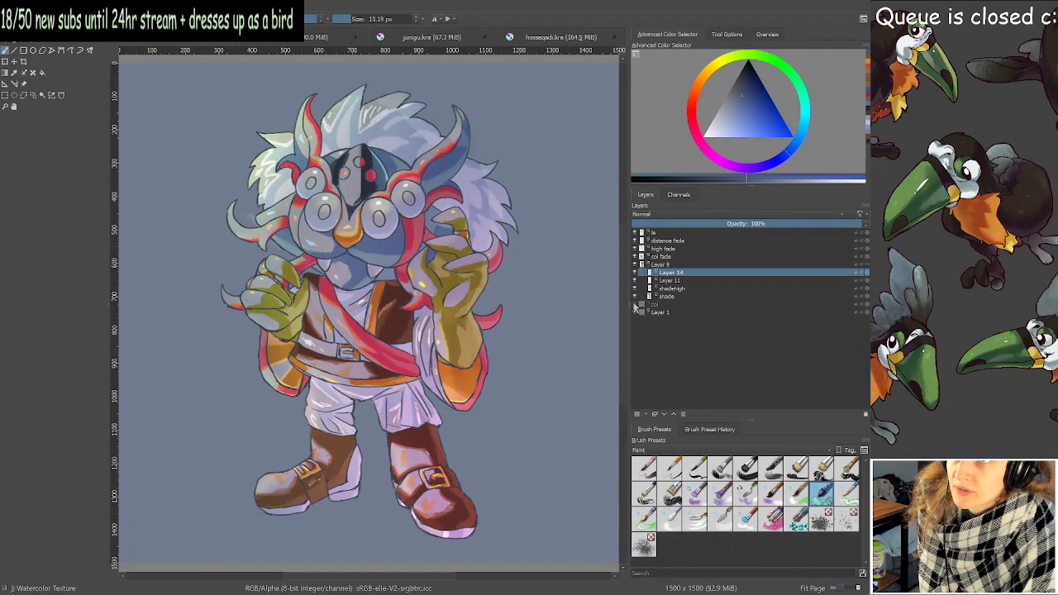
pyautogui.click(635, 297)
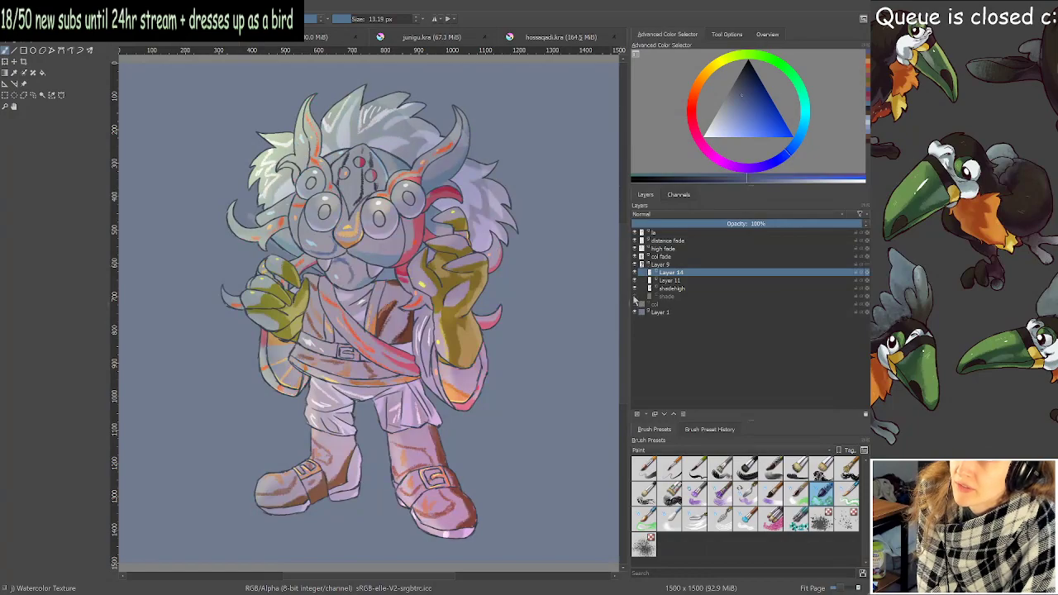
pyautogui.click(636, 289)
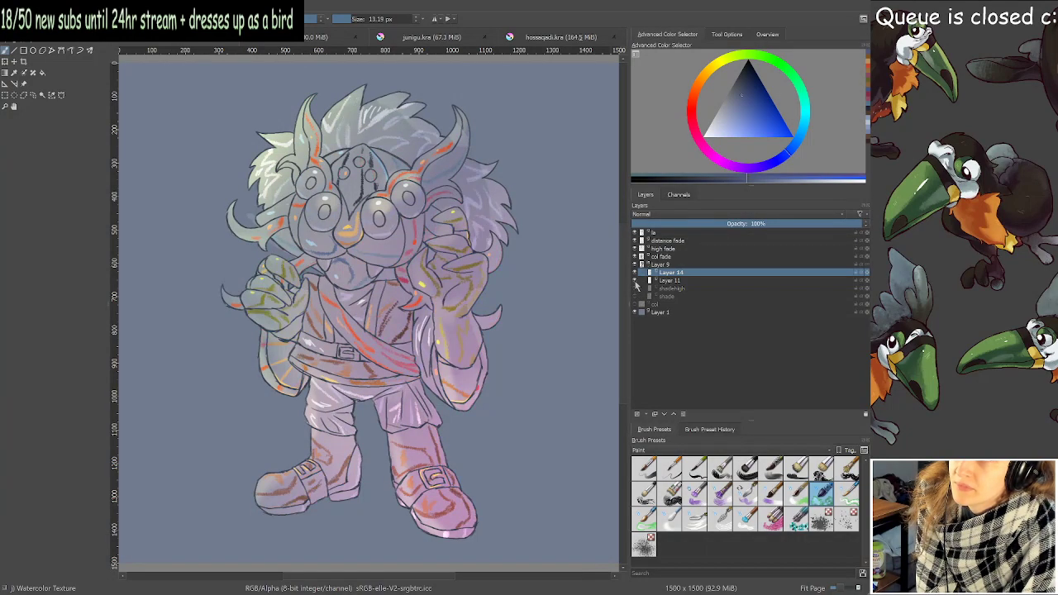
pyautogui.click(635, 281)
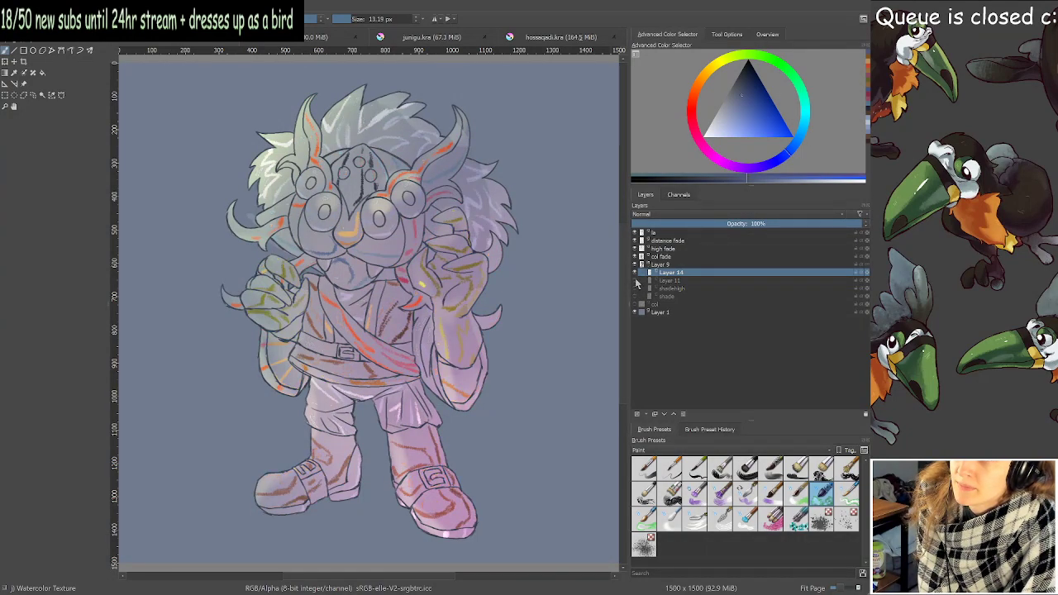
pyautogui.click(636, 272)
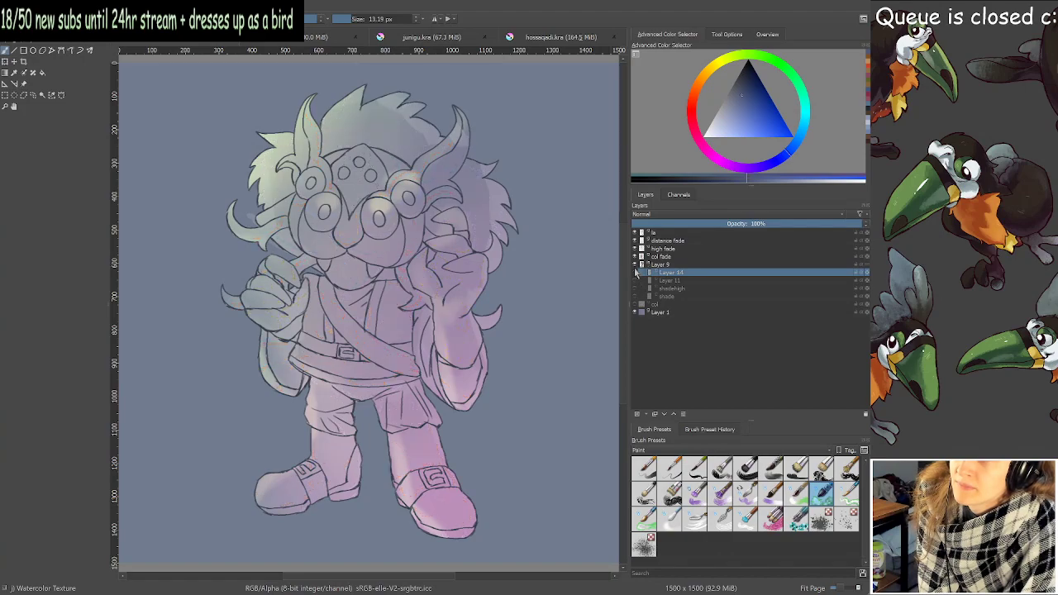
# Hide the Layer 9 group, col fade, high fade, distance fade and line-art layers, leaving only the Layer 1 background visible.
pyautogui.click(635, 265)
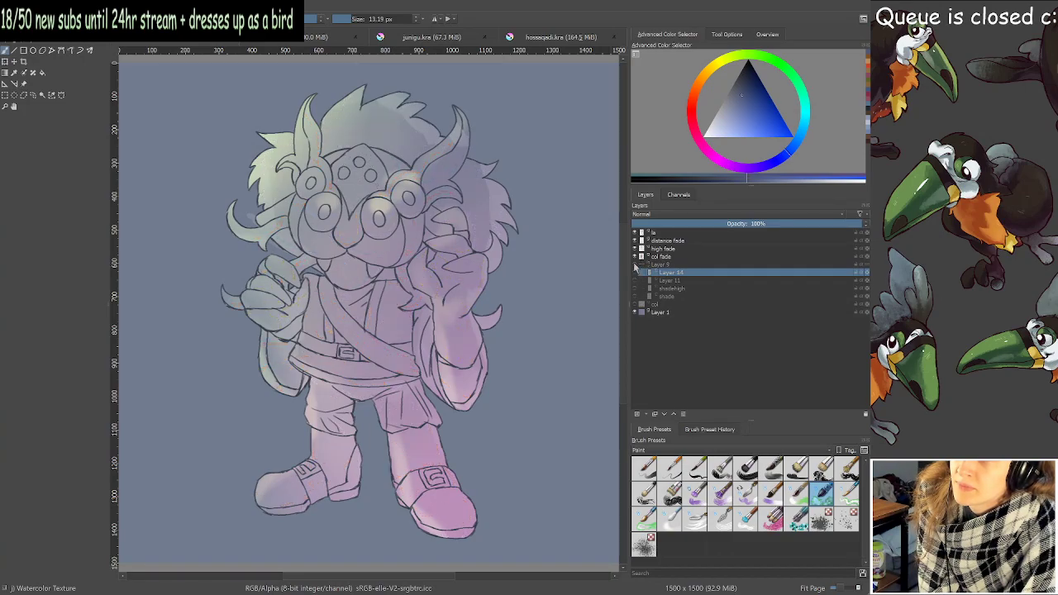
pyautogui.click(635, 256)
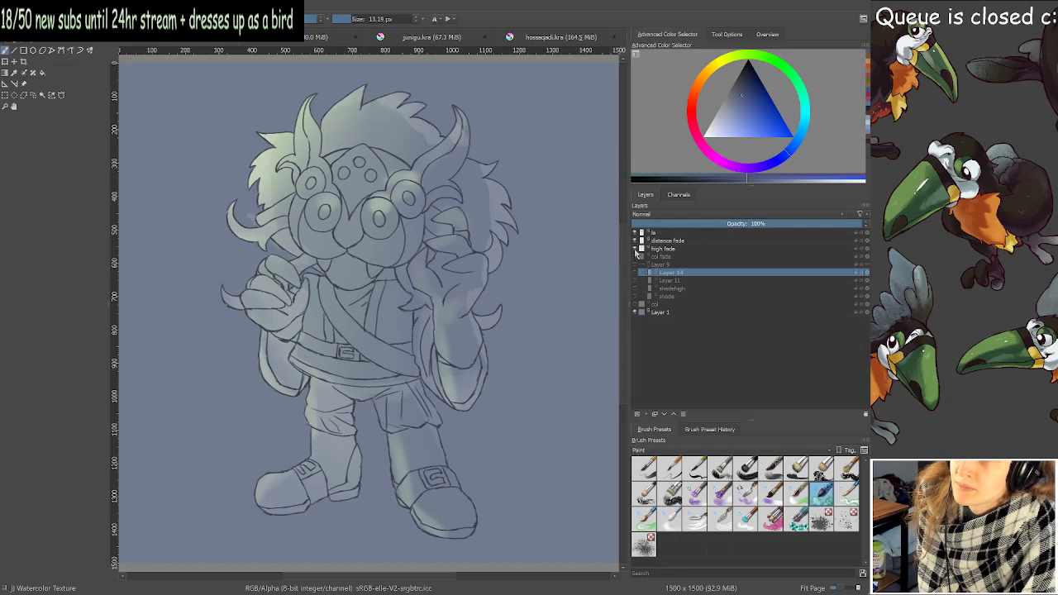
pyautogui.click(635, 249)
pyautogui.click(635, 240)
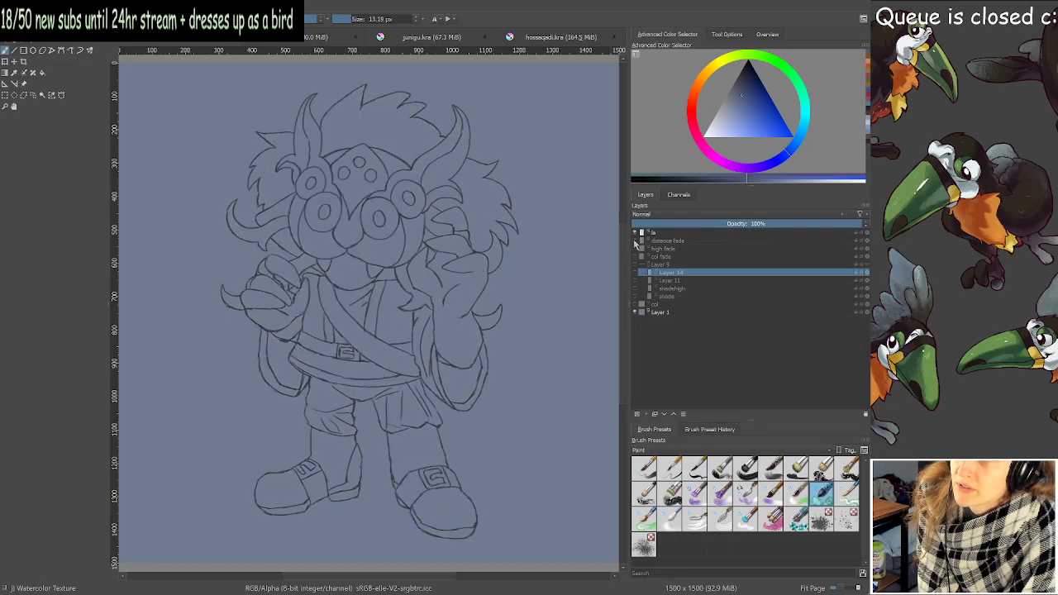
pyautogui.click(635, 232)
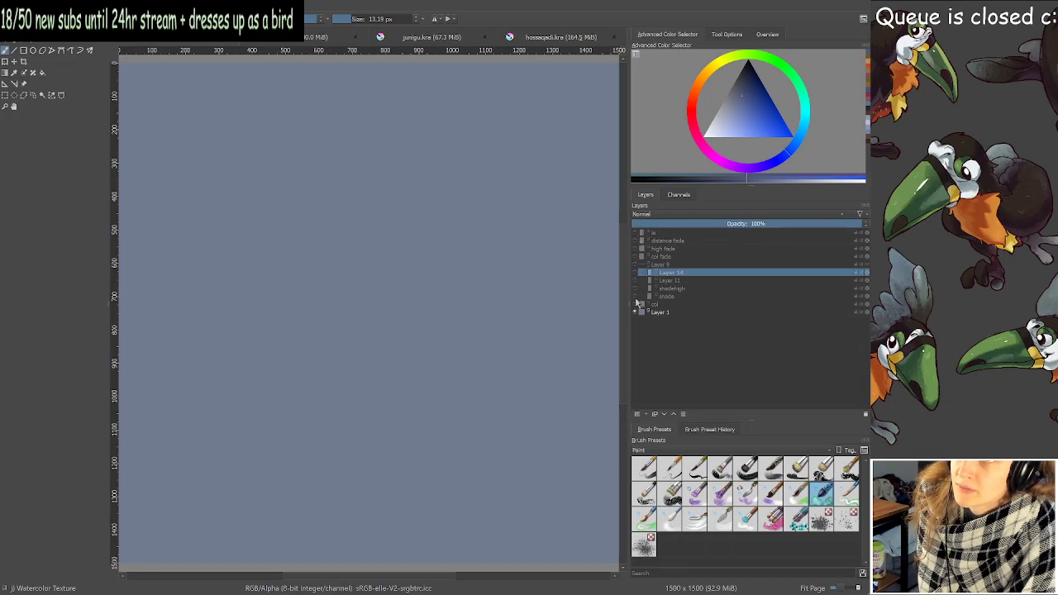
# Show col and the Layer 9 group with its shading layers, and hide shade, shadehigh, Layer 11 and Layer 14 to isolate the flat colours.
pyautogui.click(635, 304)
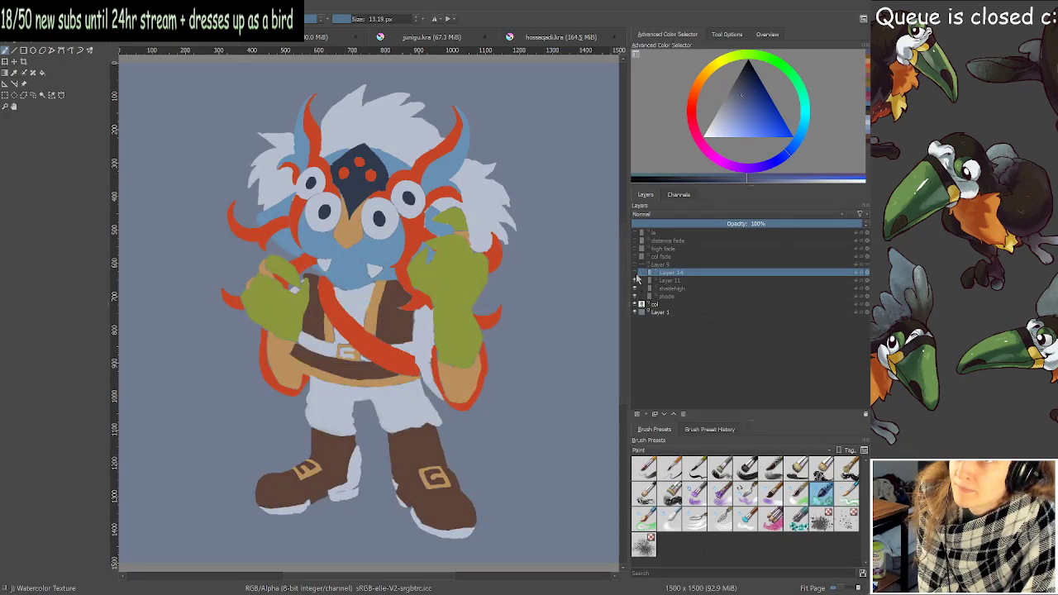
pyautogui.click(635, 265)
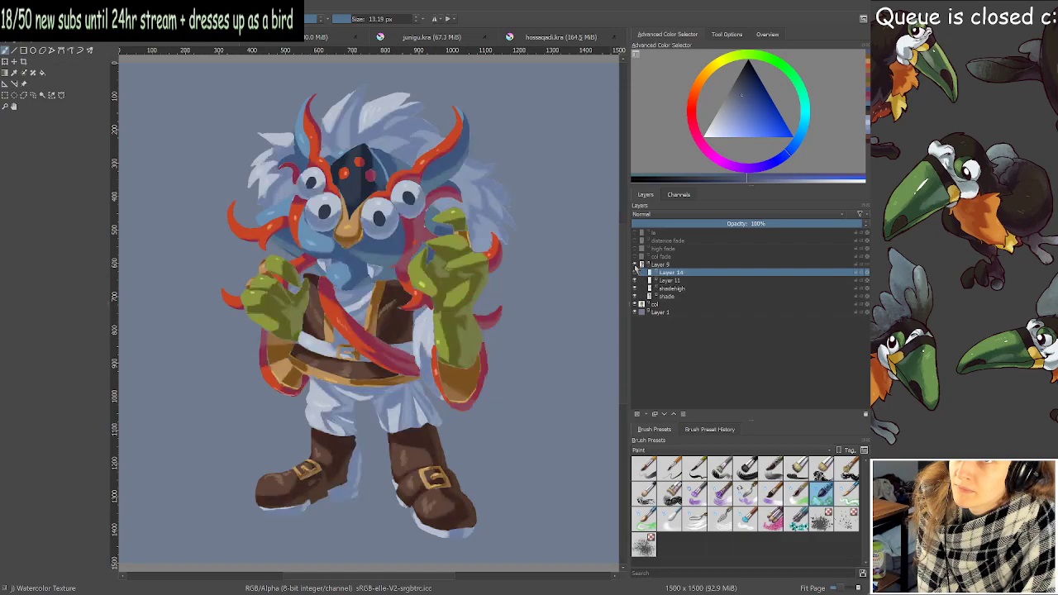
pyautogui.click(634, 296)
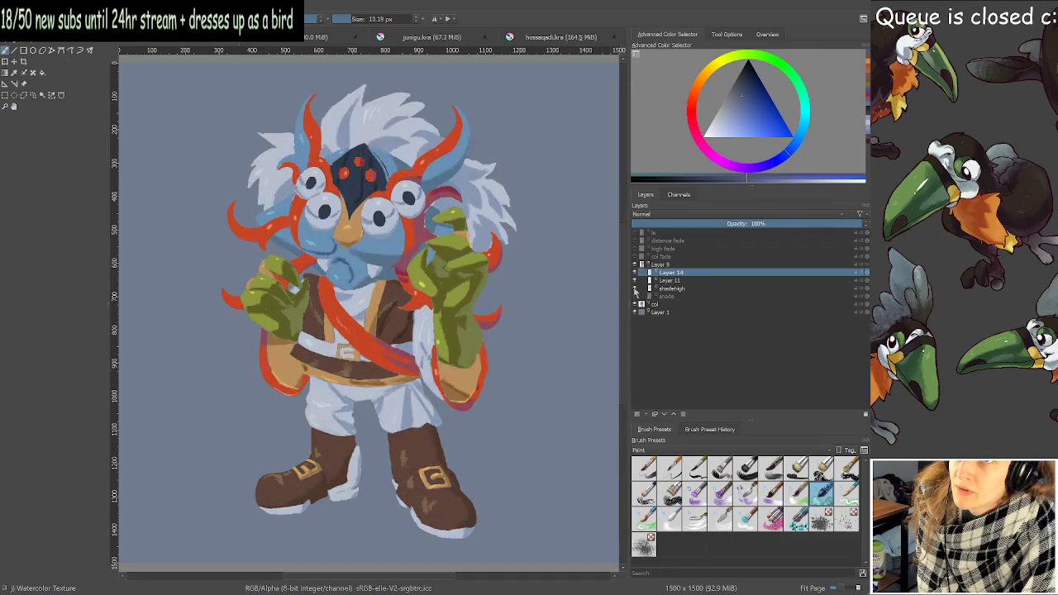
pyautogui.click(634, 288)
pyautogui.click(634, 280)
pyautogui.click(635, 273)
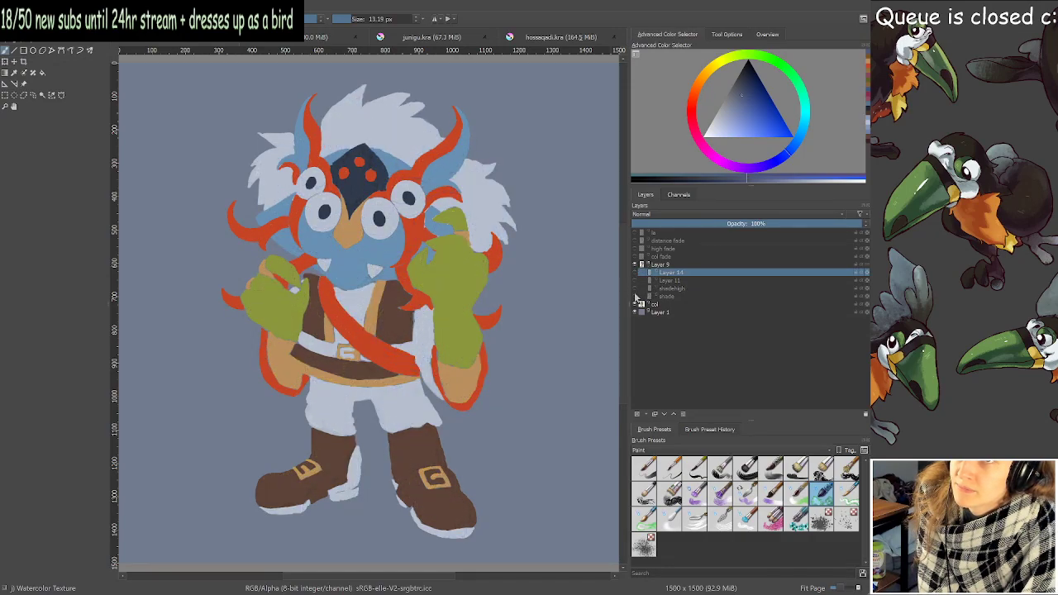
# Show the shading layers in Layer 9, the col, high and distance fades and the line art, and select the line-art layer.
pyautogui.click(635, 296)
pyautogui.click(635, 287)
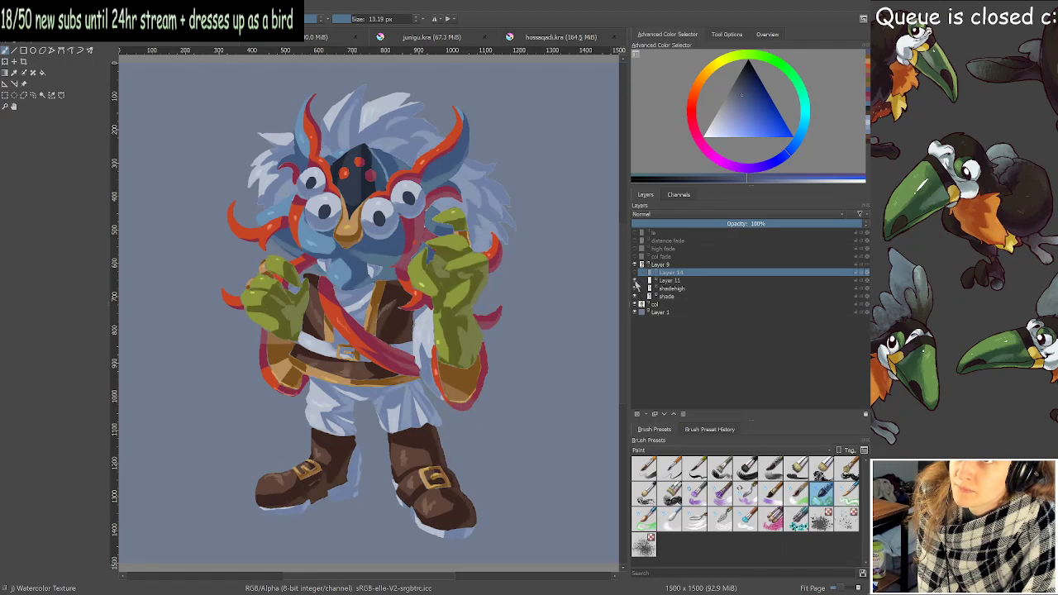
pyautogui.click(636, 280)
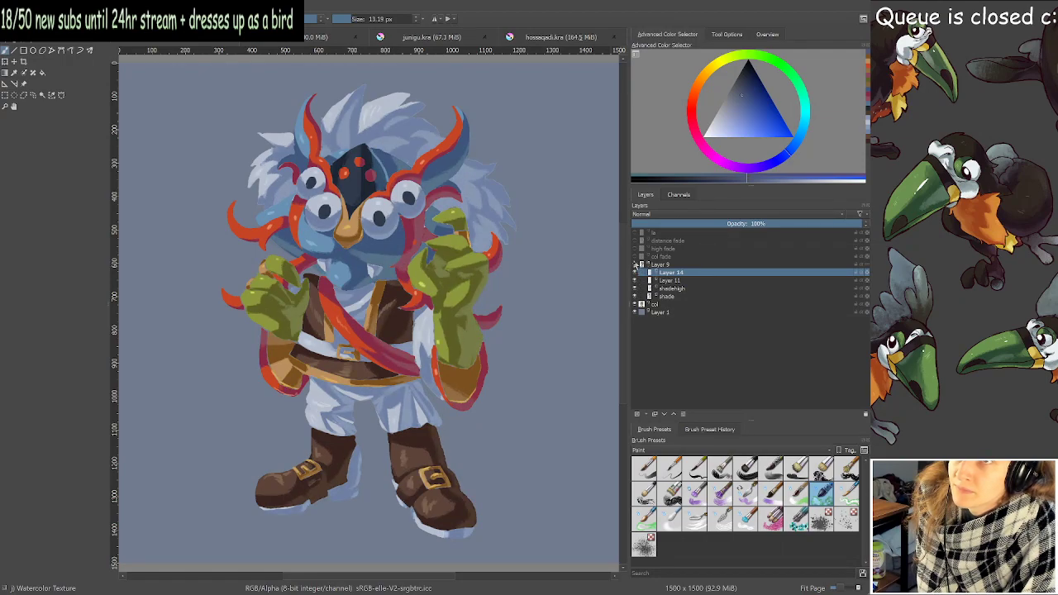
pyautogui.click(635, 256)
pyautogui.click(635, 248)
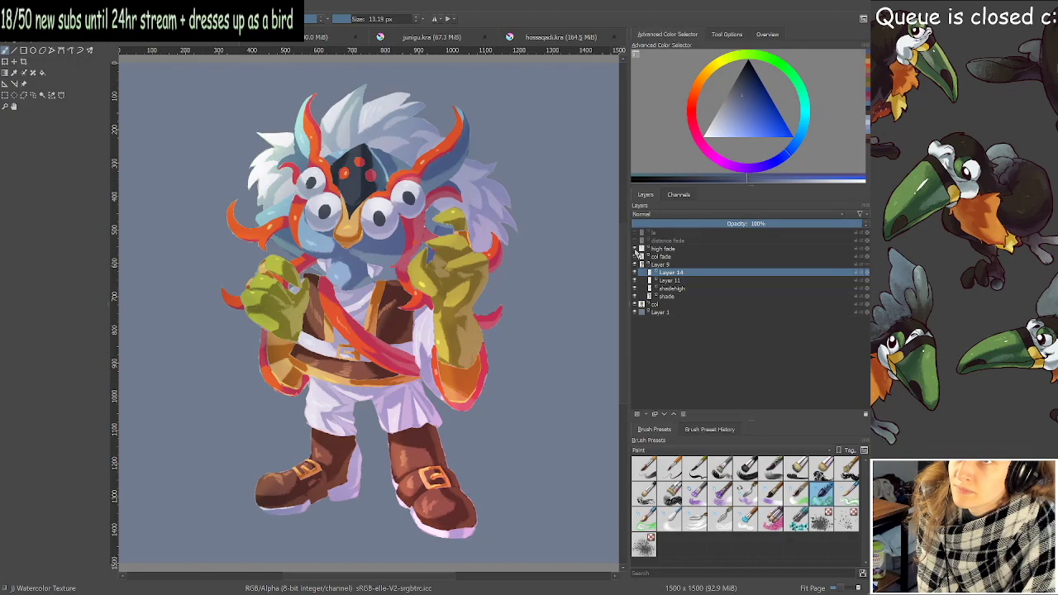
pyautogui.click(635, 240)
pyautogui.click(635, 232)
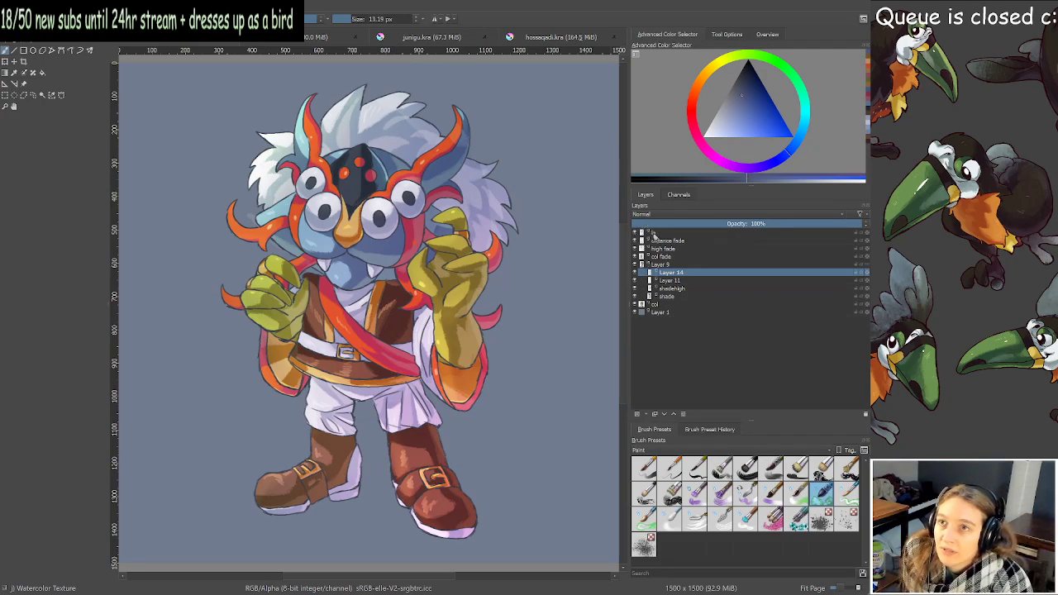
pyautogui.click(652, 233)
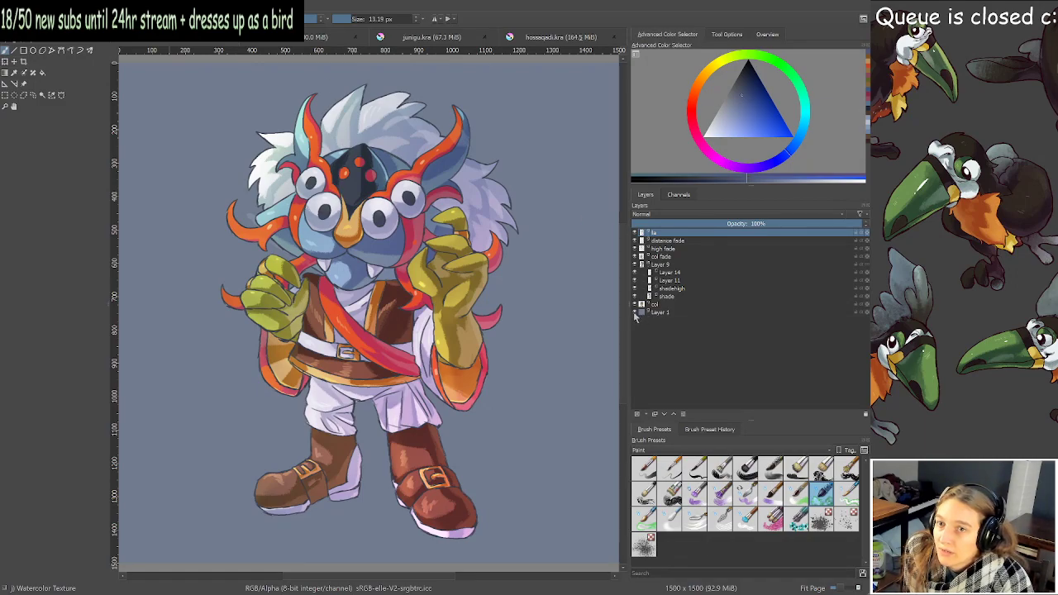
# Hide every layer from the Layer 1 background up to the line art except Layer 11 inside the hidden Layer 9 group.
pyautogui.click(634, 311)
pyautogui.click(635, 304)
pyautogui.click(634, 296)
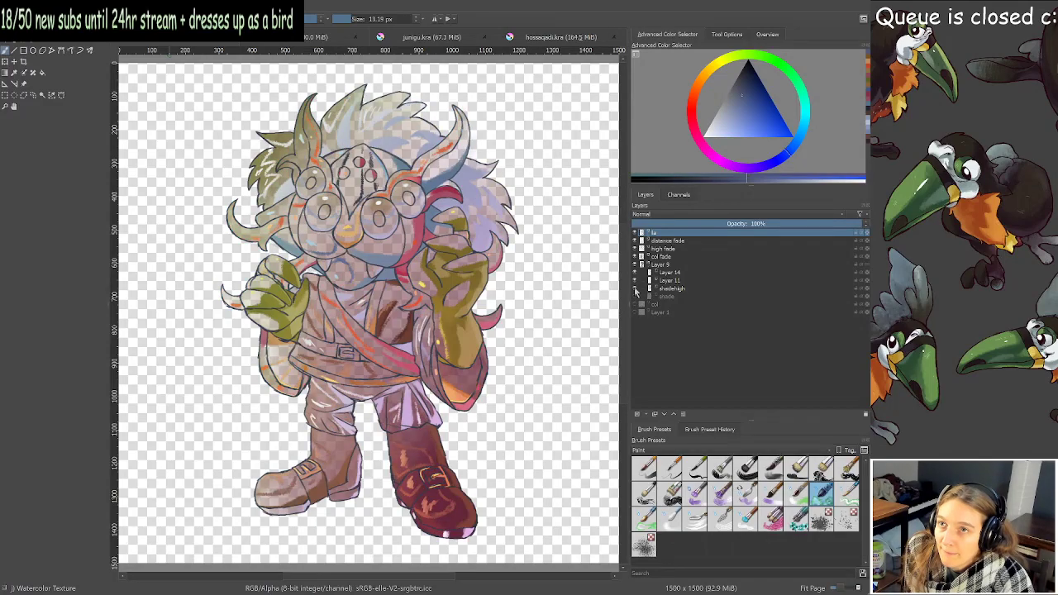
pyautogui.click(634, 287)
pyautogui.click(634, 281)
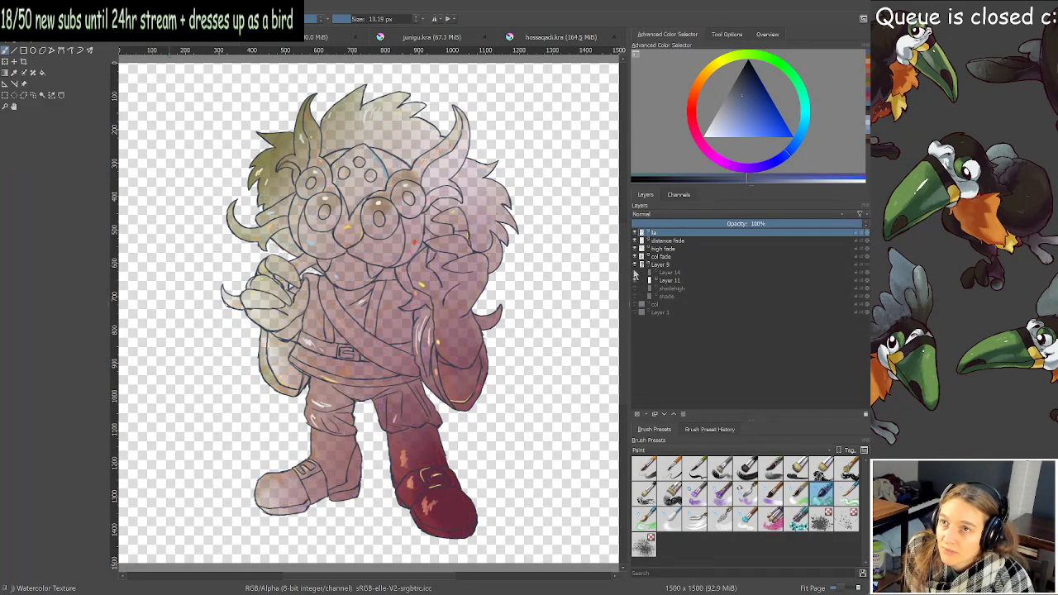
pyautogui.click(635, 272)
pyautogui.click(634, 263)
pyautogui.click(635, 257)
pyautogui.click(635, 248)
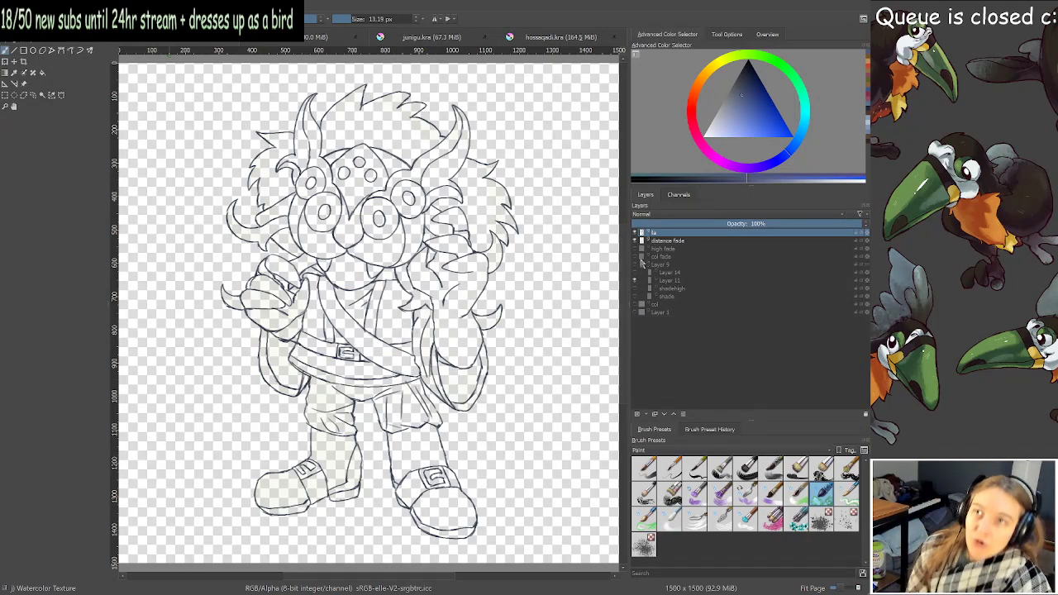
pyautogui.click(635, 240)
pyautogui.click(634, 232)
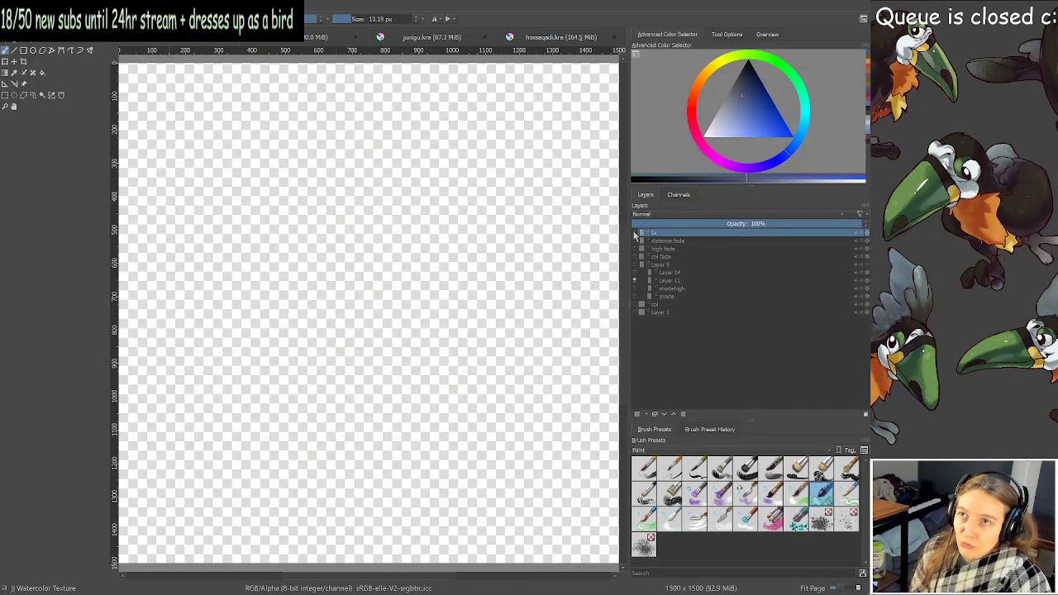
# Review the flat colours and the line art over the Layer 1 background, and isolate the line art on transparency.
pyautogui.click(635, 312)
pyautogui.click(635, 304)
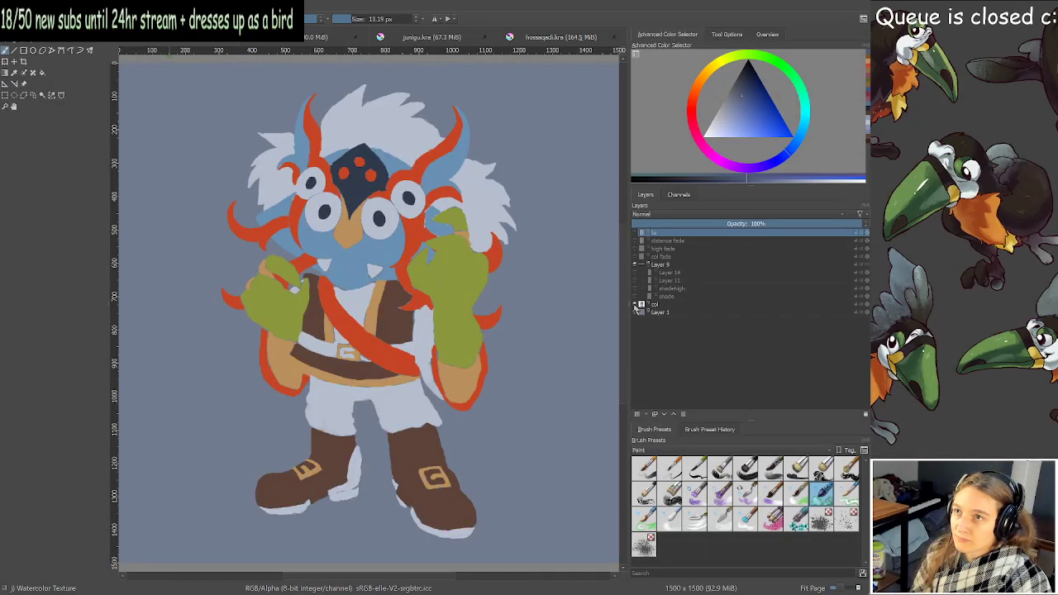
pyautogui.click(636, 304)
pyautogui.click(635, 234)
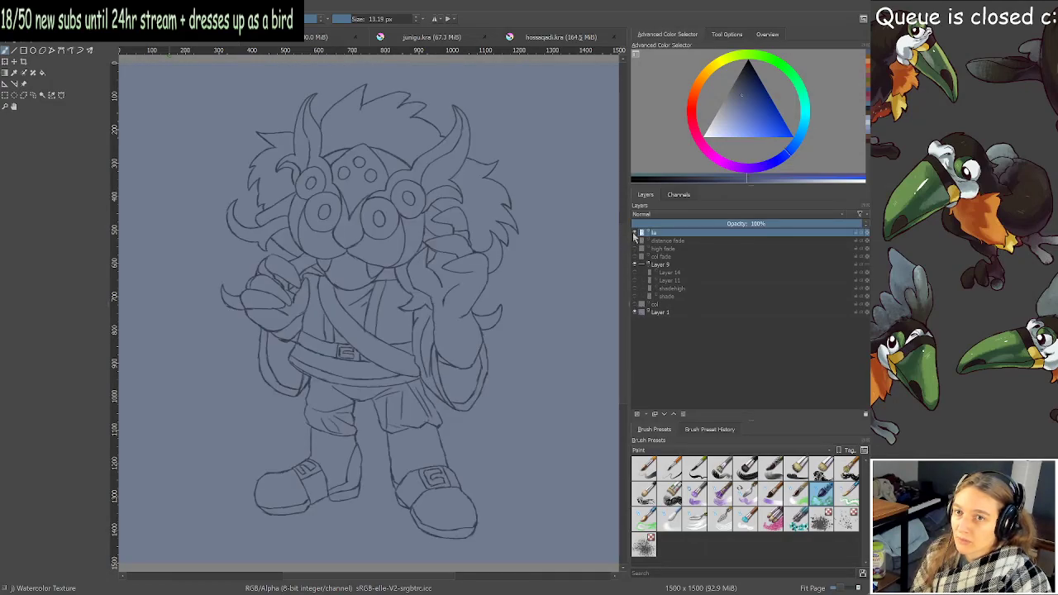
pyautogui.click(636, 313)
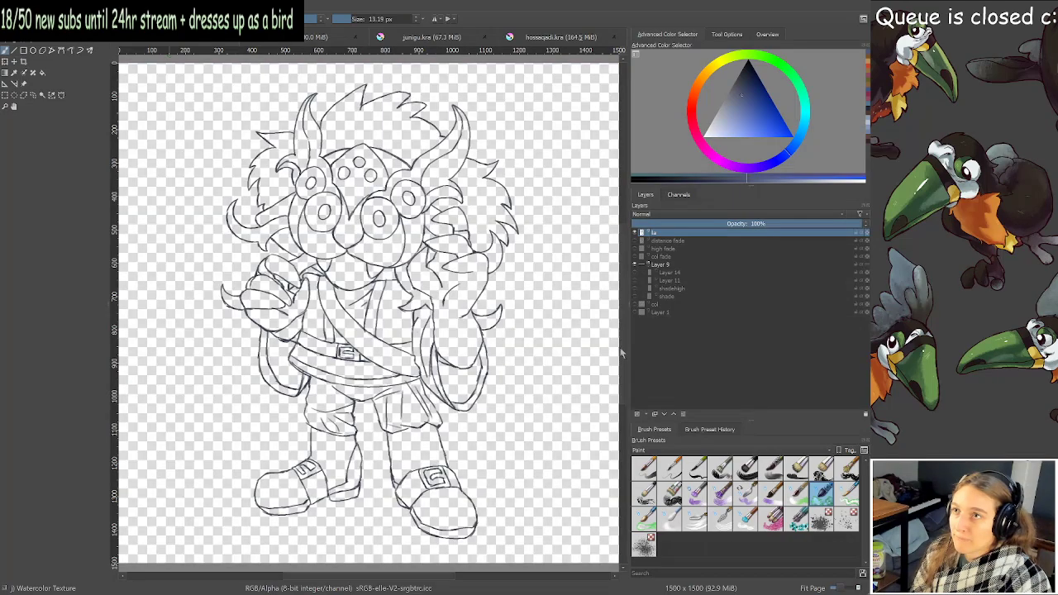
# Select the connected strokes of the line art and inspect the selection edges around the eyes and beak.
pyautogui.click(42, 94)
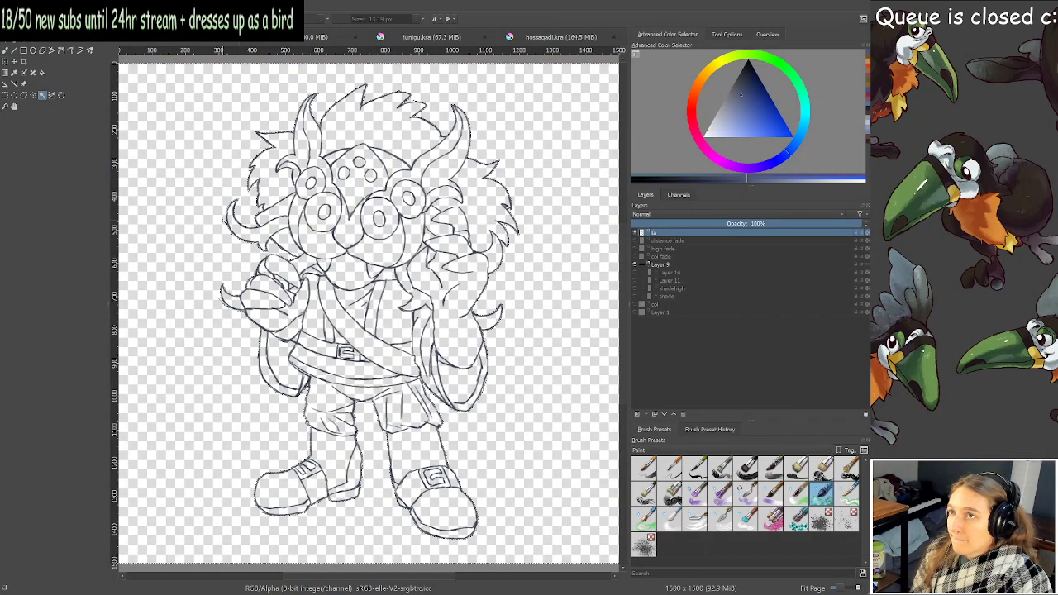
pyautogui.scroll(3, 214, 218)
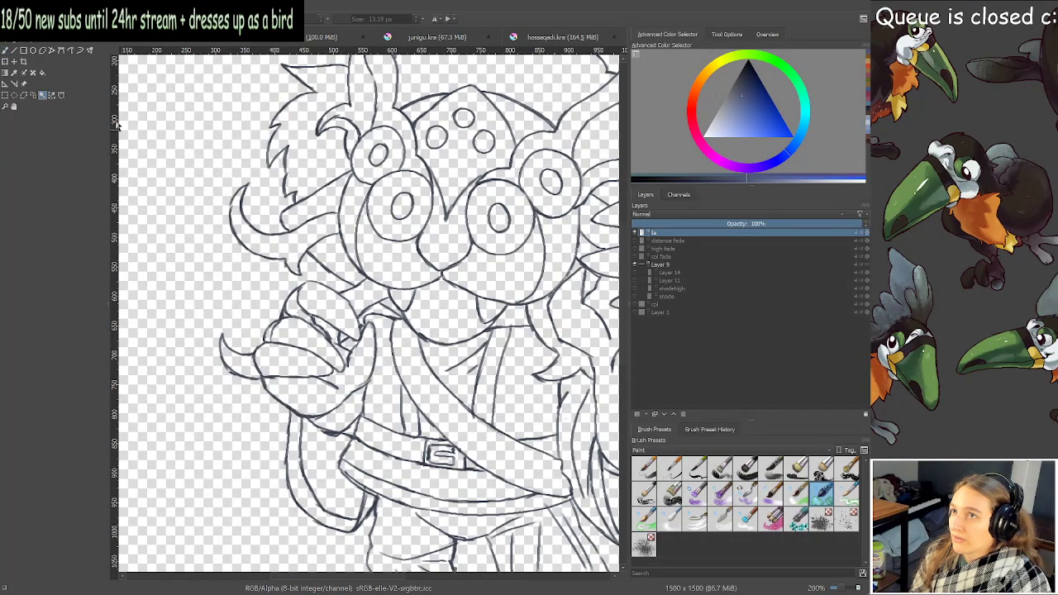
pyautogui.scroll(6, 471, 210)
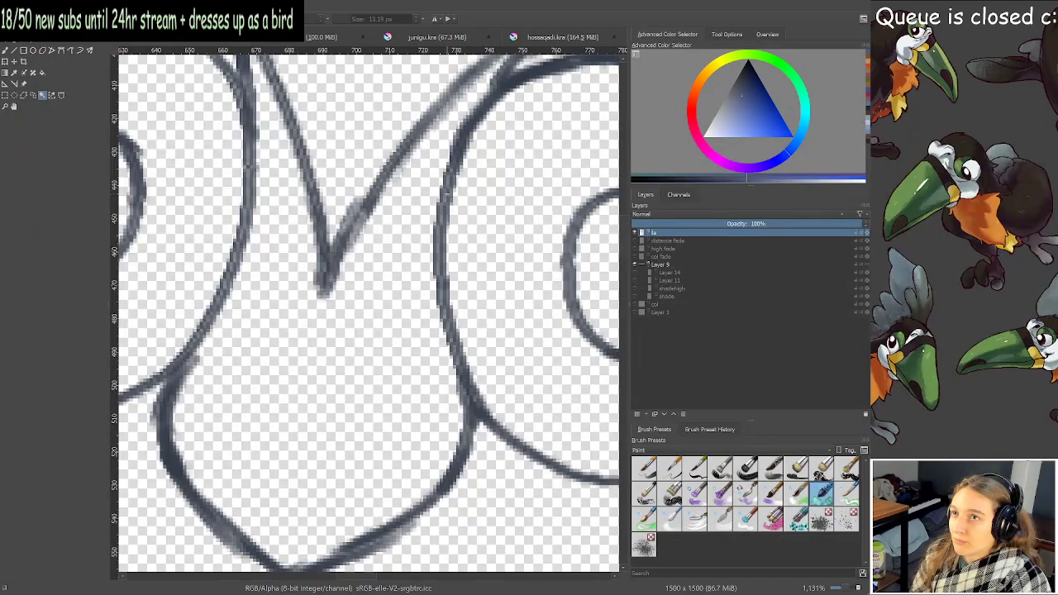
pyautogui.scroll(-5, 446, 195)
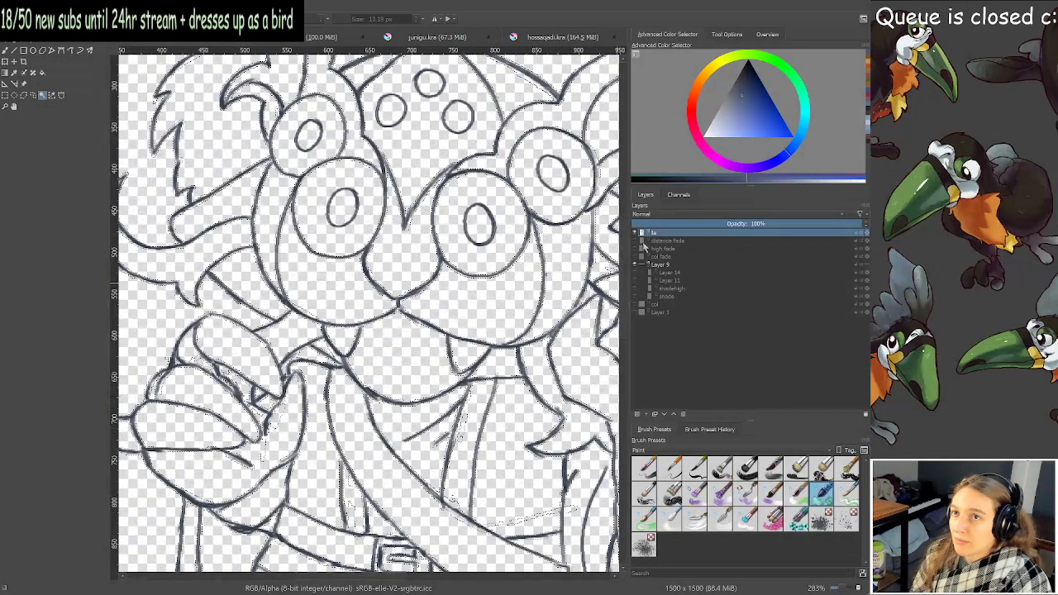
# Show the Layer 1 background and try filling the selected line-art strokes with a lighter blue.
pyautogui.click(636, 314)
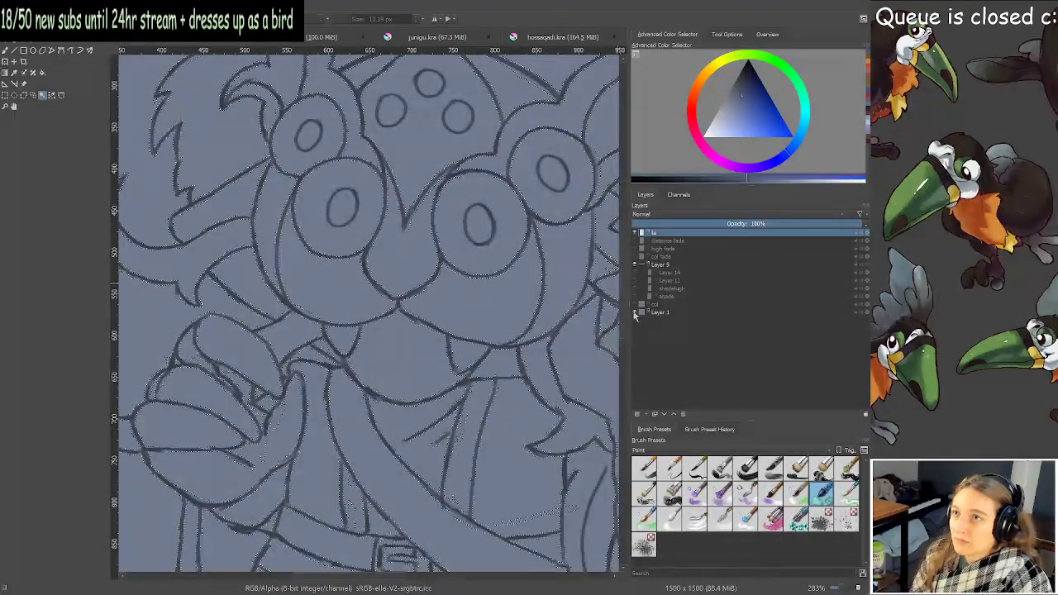
pyautogui.press('f')
pyautogui.click(737, 111)
pyautogui.click(428, 261)
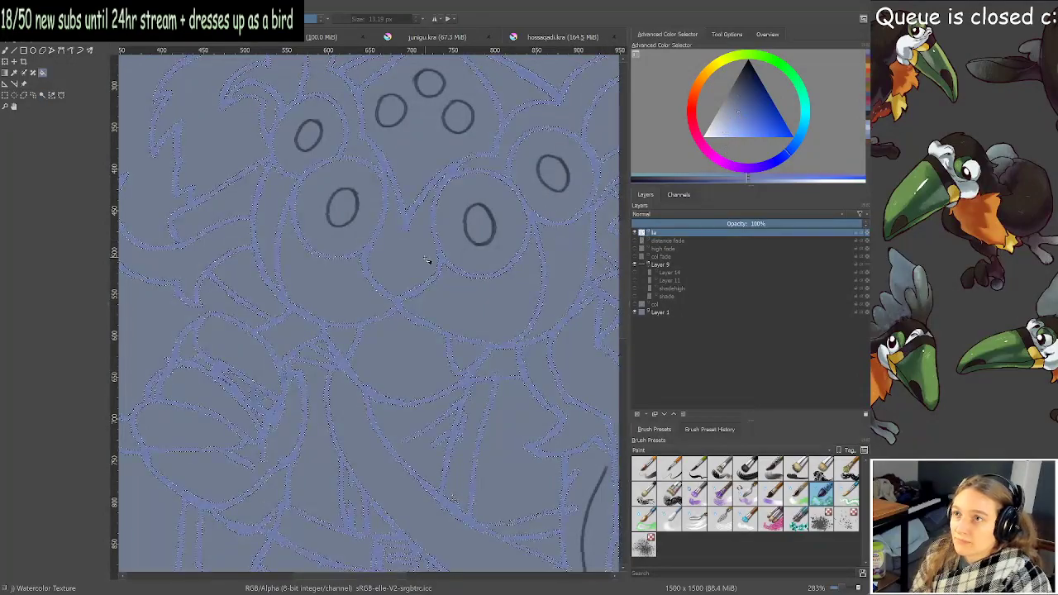
pyautogui.scroll(-3, 427, 256)
pyautogui.scroll(5, 413, 255)
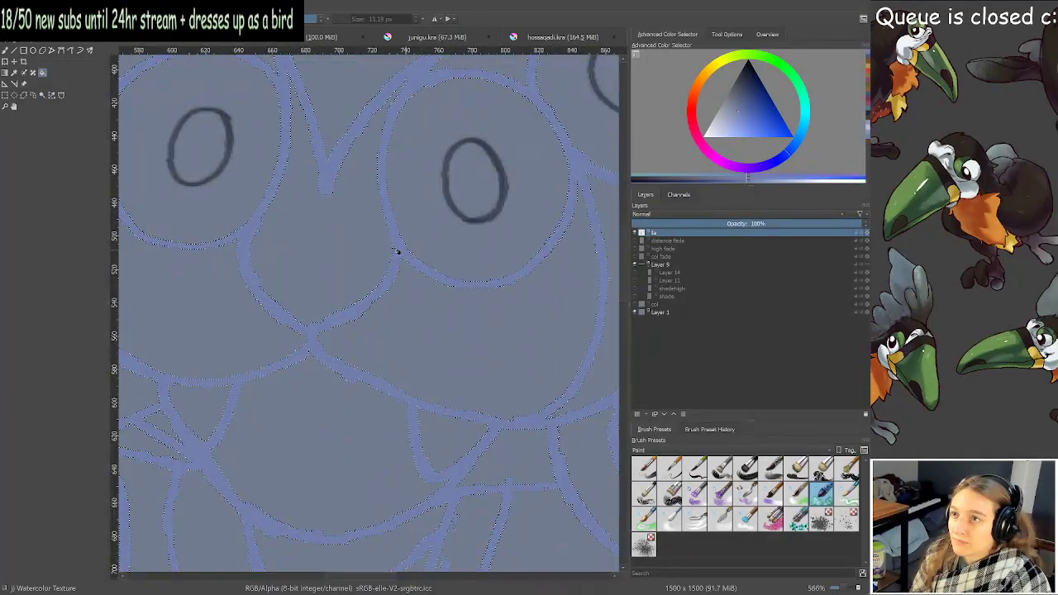
pyautogui.scroll(-2, 395, 251)
pyautogui.scroll(-1, 392, 250)
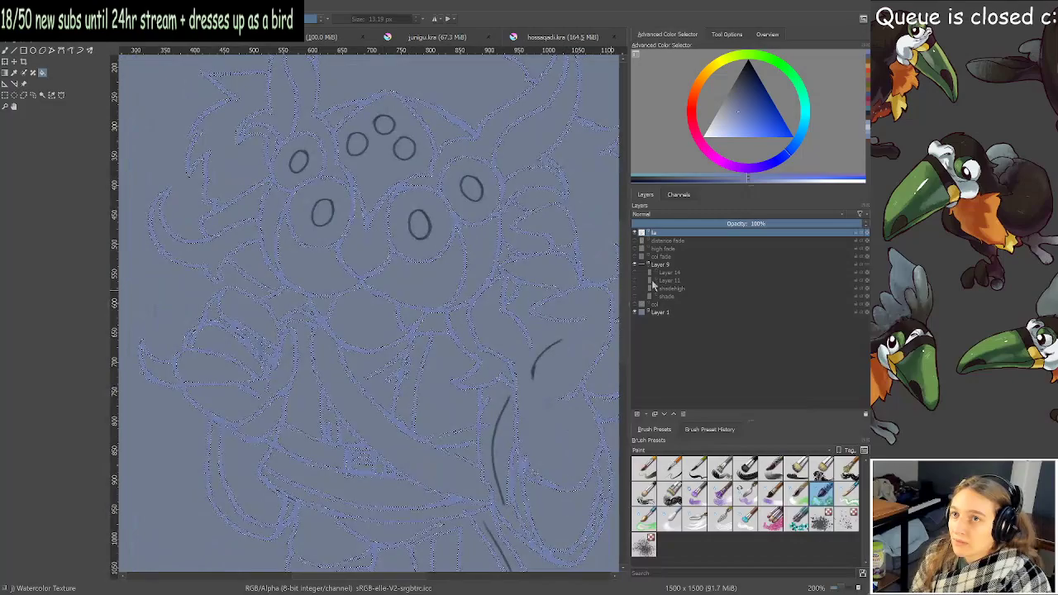
# Show the col layer, check the blue lines against the flat colours, and revert the line fill and selection.
pyautogui.click(638, 305)
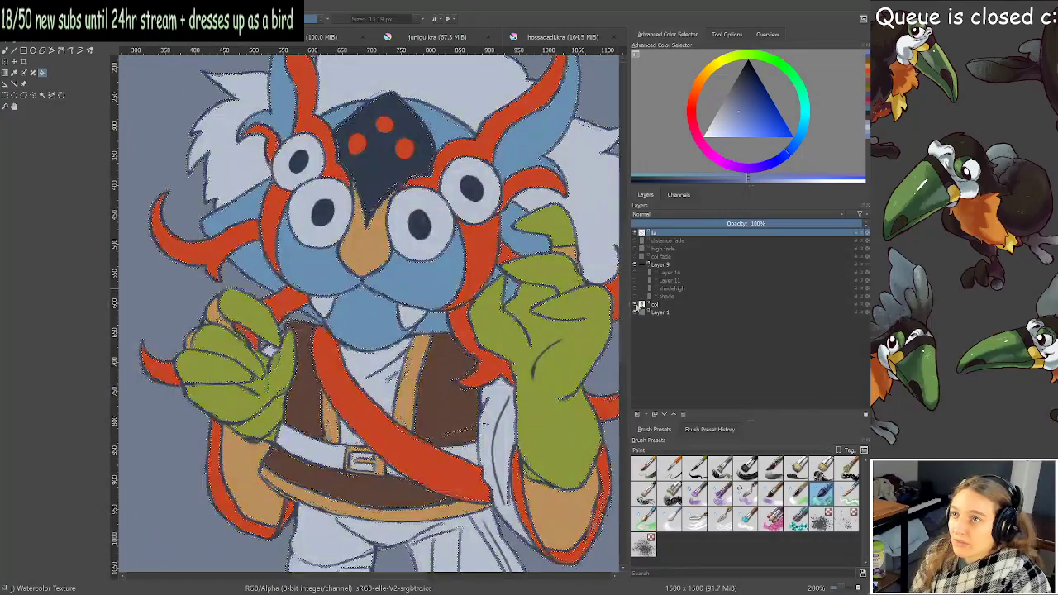
pyautogui.scroll(4, 410, 255)
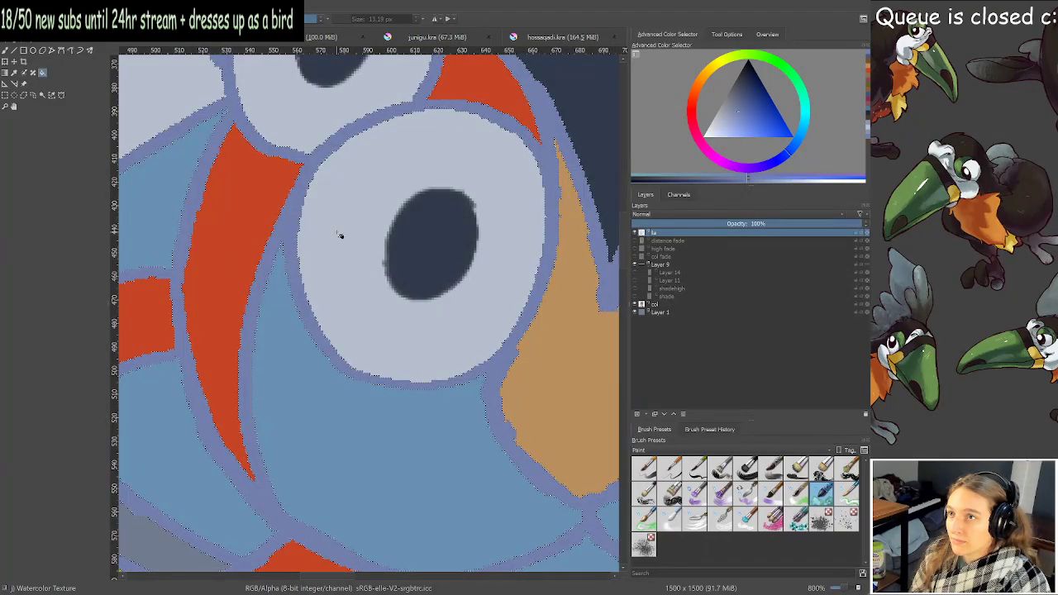
pyautogui.scroll(-4, 341, 235)
pyautogui.scroll(-1, 377, 246)
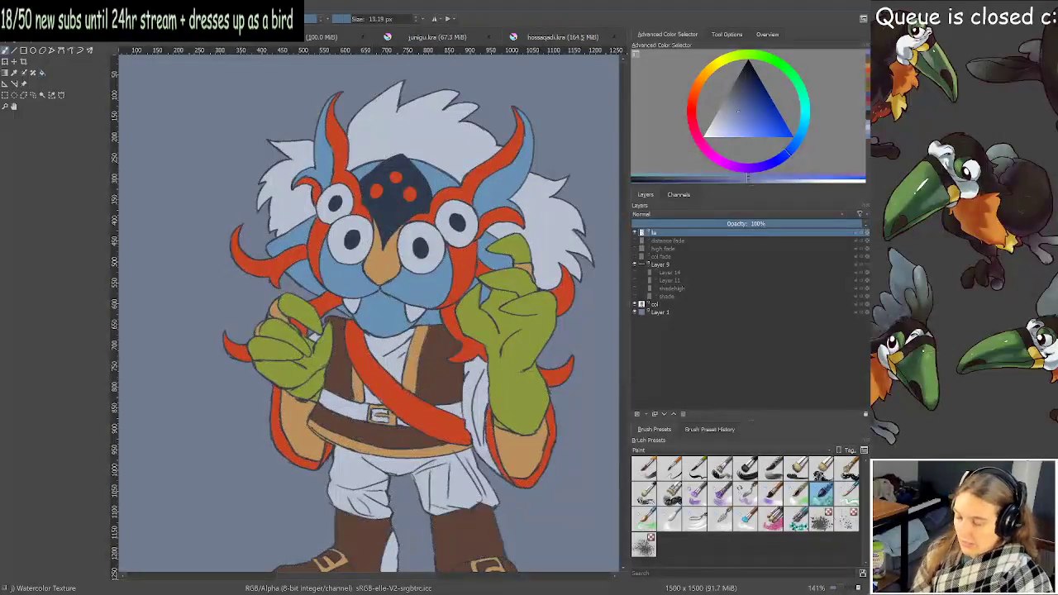
# Turn the shade, shadehigh, Layer 11, Layer 14, col fade, high fade and distance fade layers back on.
pyautogui.click(635, 296)
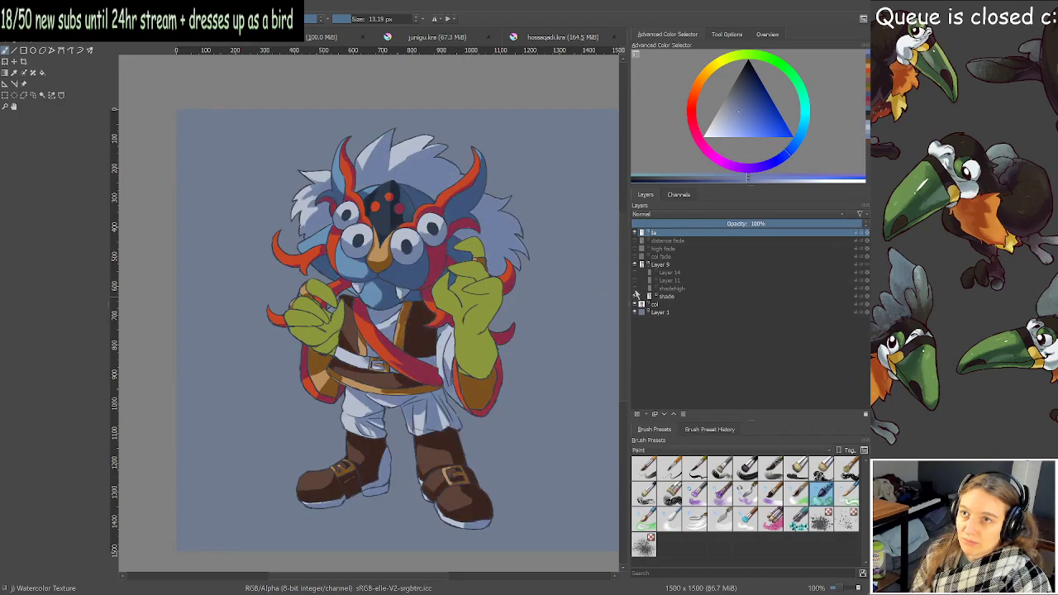
pyautogui.click(635, 288)
pyautogui.click(634, 272)
pyautogui.click(635, 256)
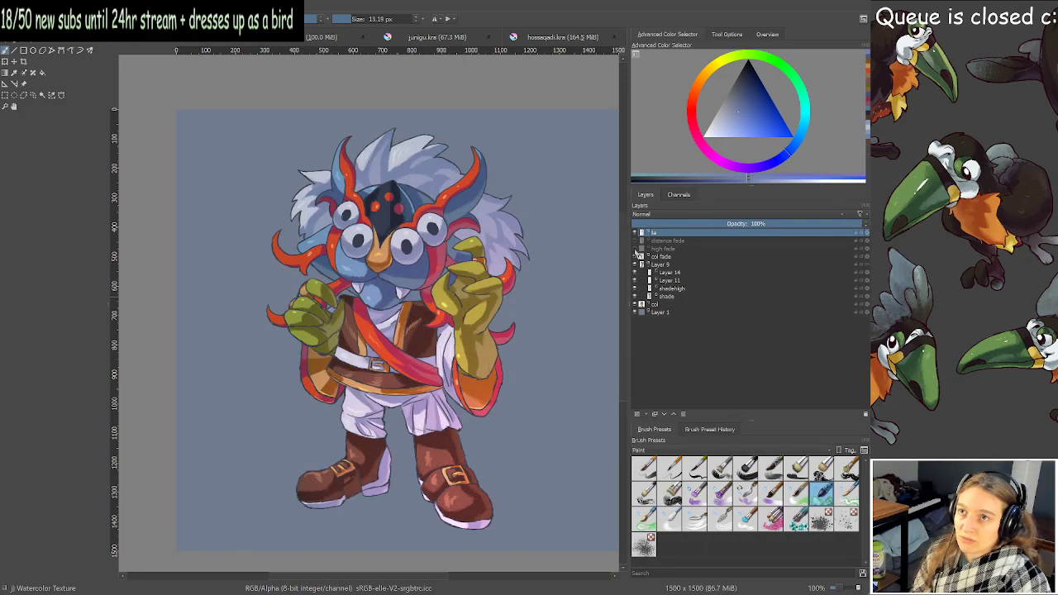
pyautogui.click(635, 248)
pyautogui.click(635, 240)
# Examine the rendered eyes, beak and cheeks up close, and look over the whole figure.
pyautogui.scroll(3, 443, 243)
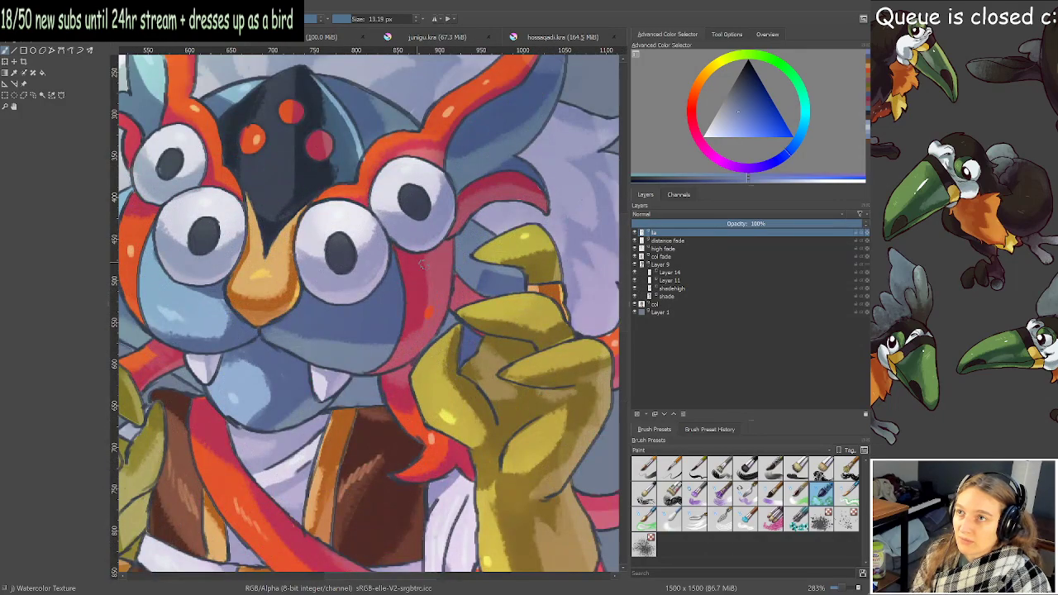
pyautogui.scroll(4, 421, 263)
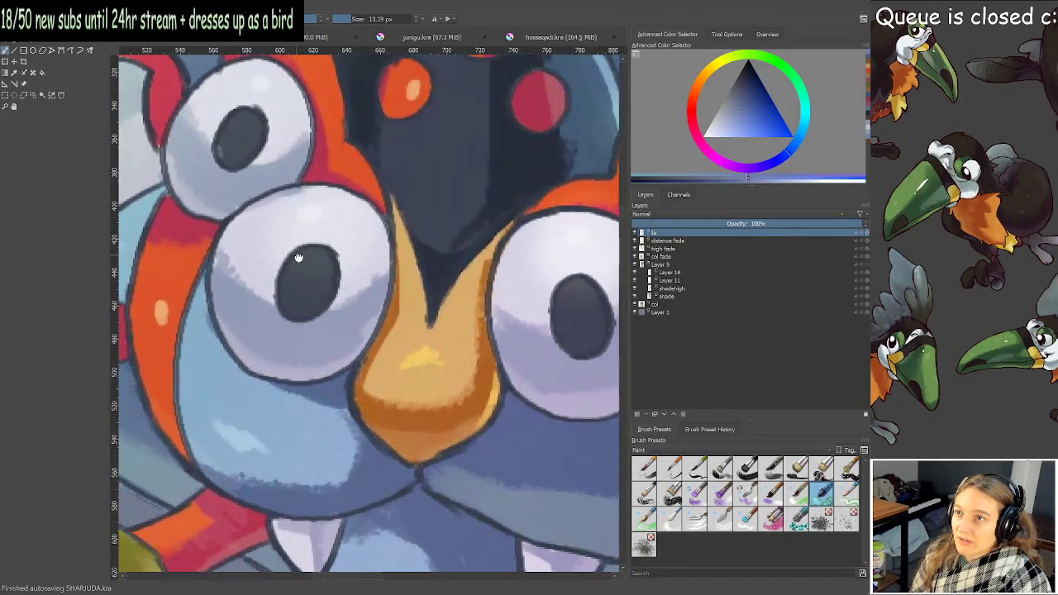
pyautogui.moveTo(298, 258); pyautogui.dragTo(350, 265)
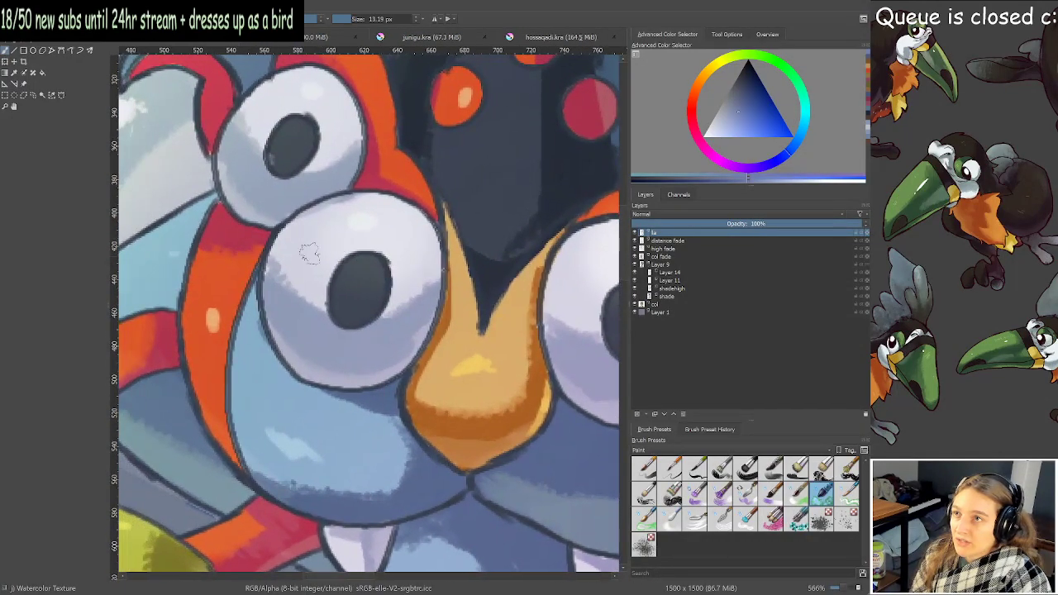
pyautogui.scroll(-6, 308, 253)
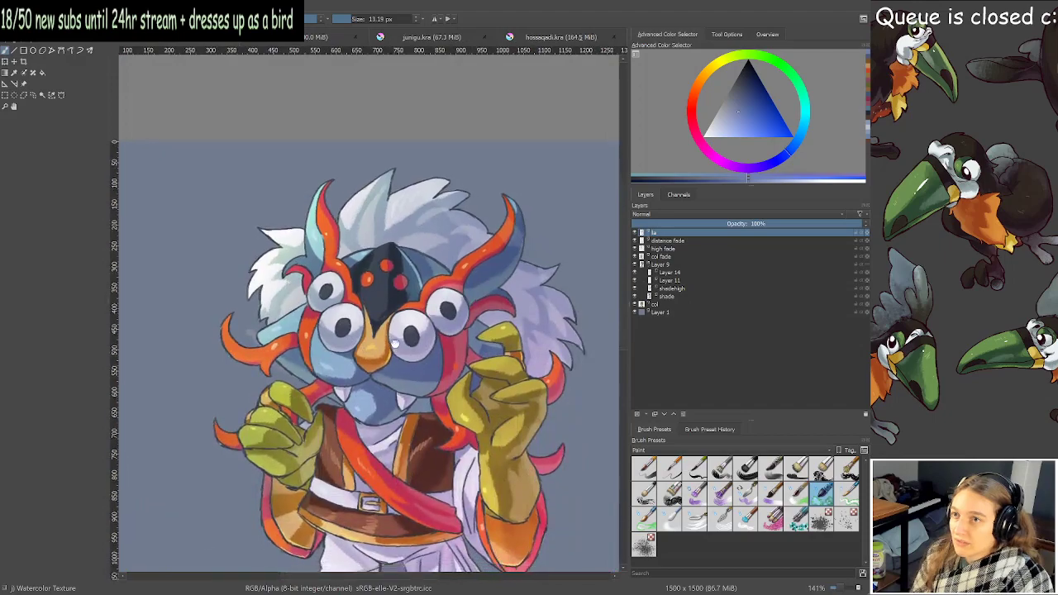
pyautogui.moveTo(394, 343); pyautogui.dragTo(411, 187)
pyautogui.scroll(-1, 405, 257)
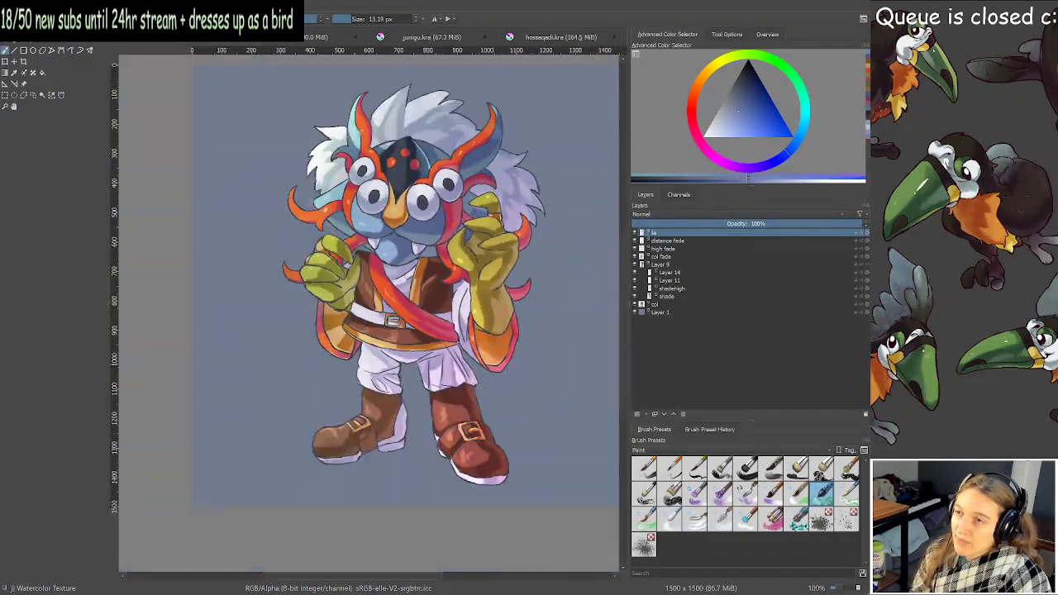
pyautogui.moveTo(432, 265); pyautogui.dragTo(422, 293)
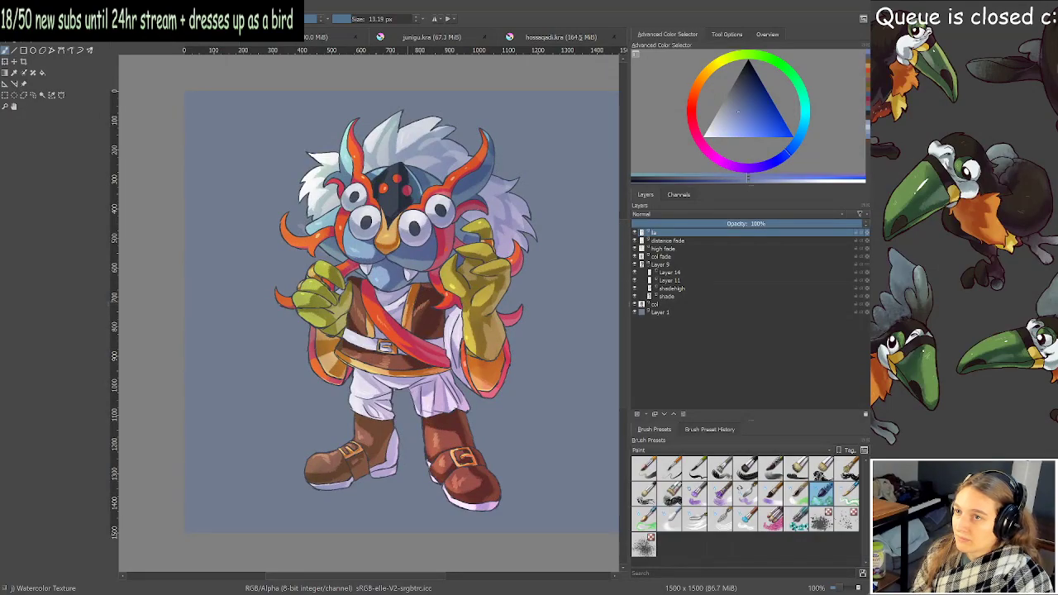